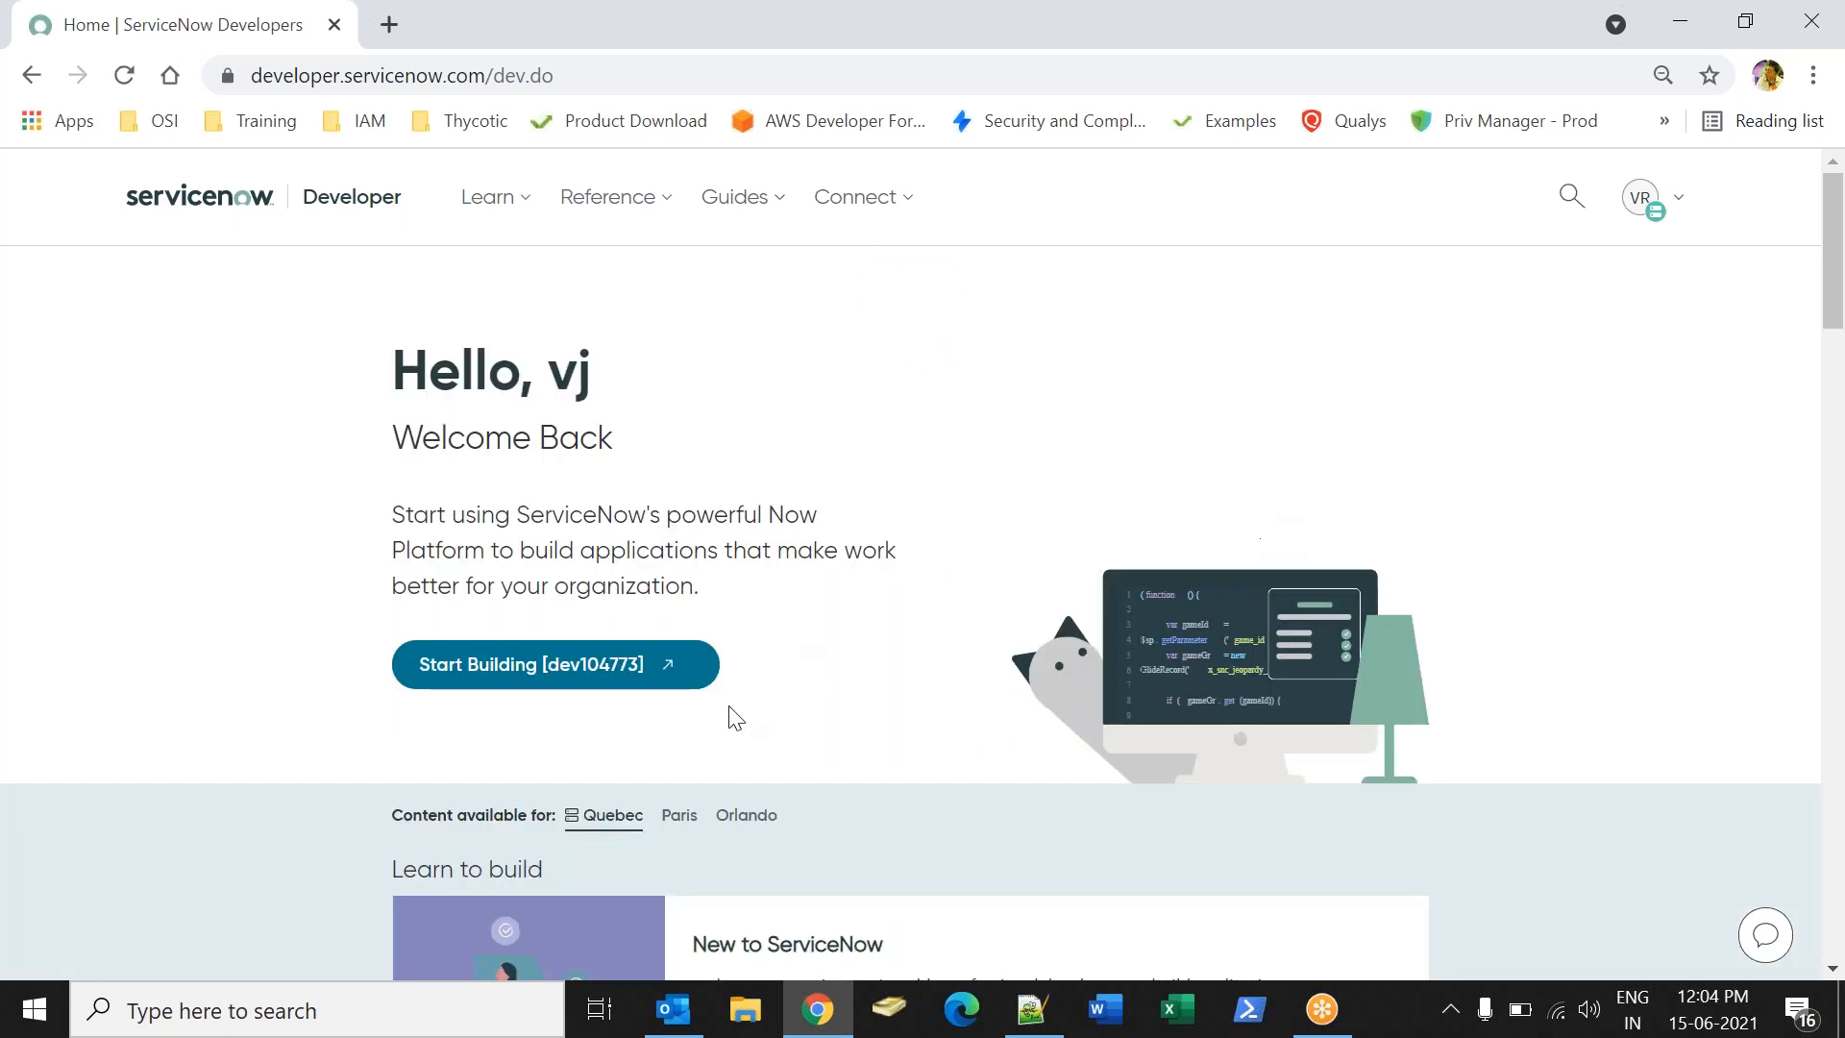
- Sign in to the personal developer instance as admin with the account password
click(540, 664)
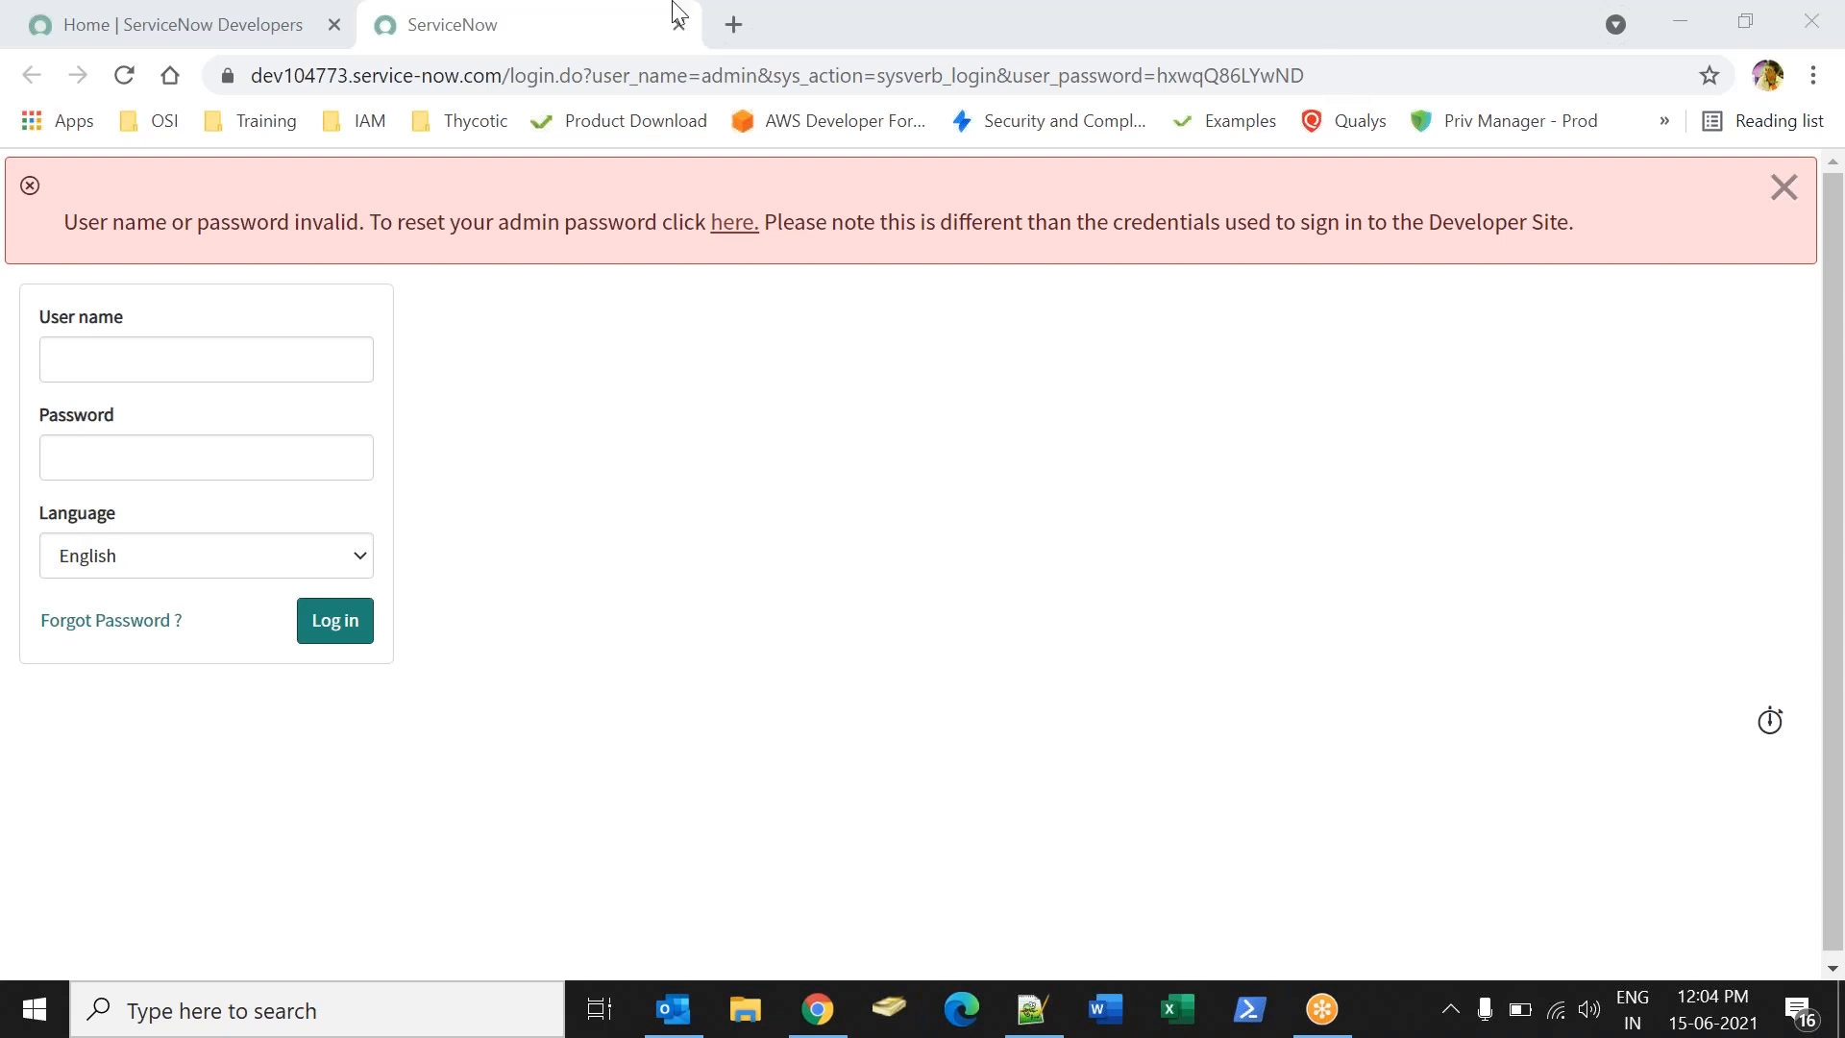
click(252, 369)
text(admin)
key(Tab)
text(hxw)
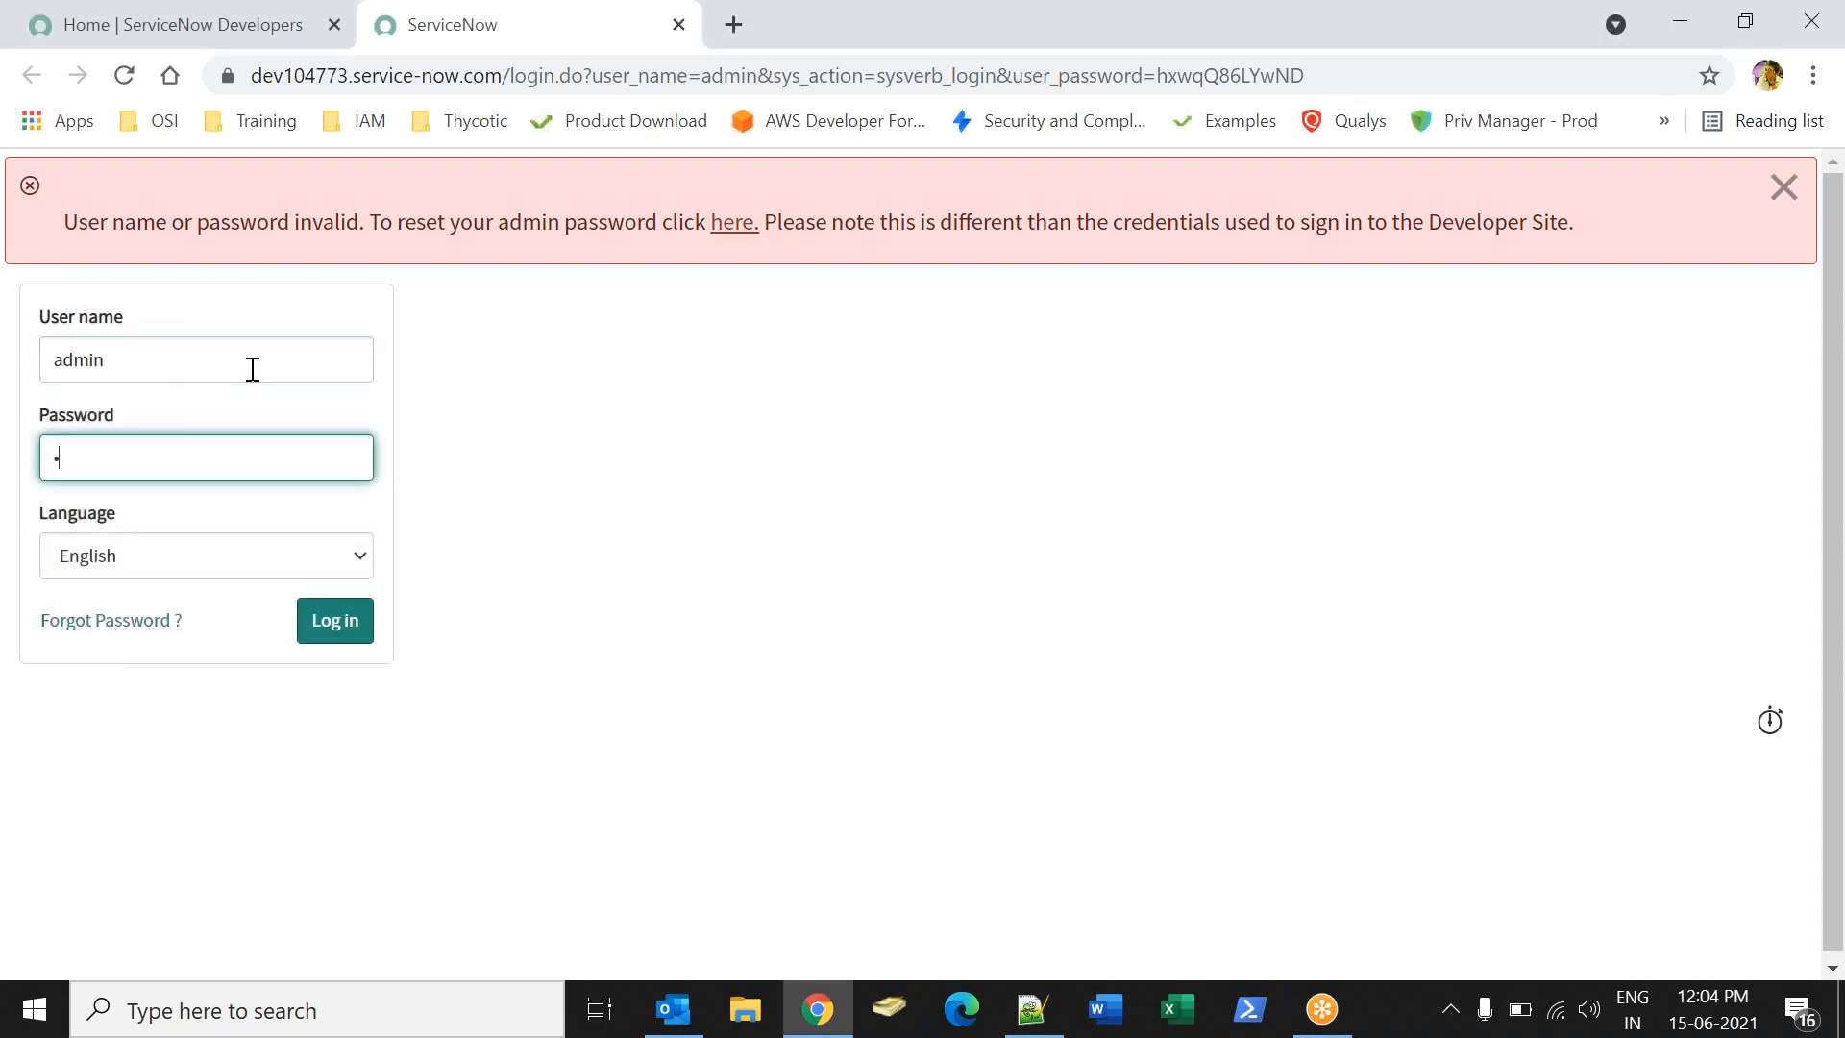
key(BackSpace)
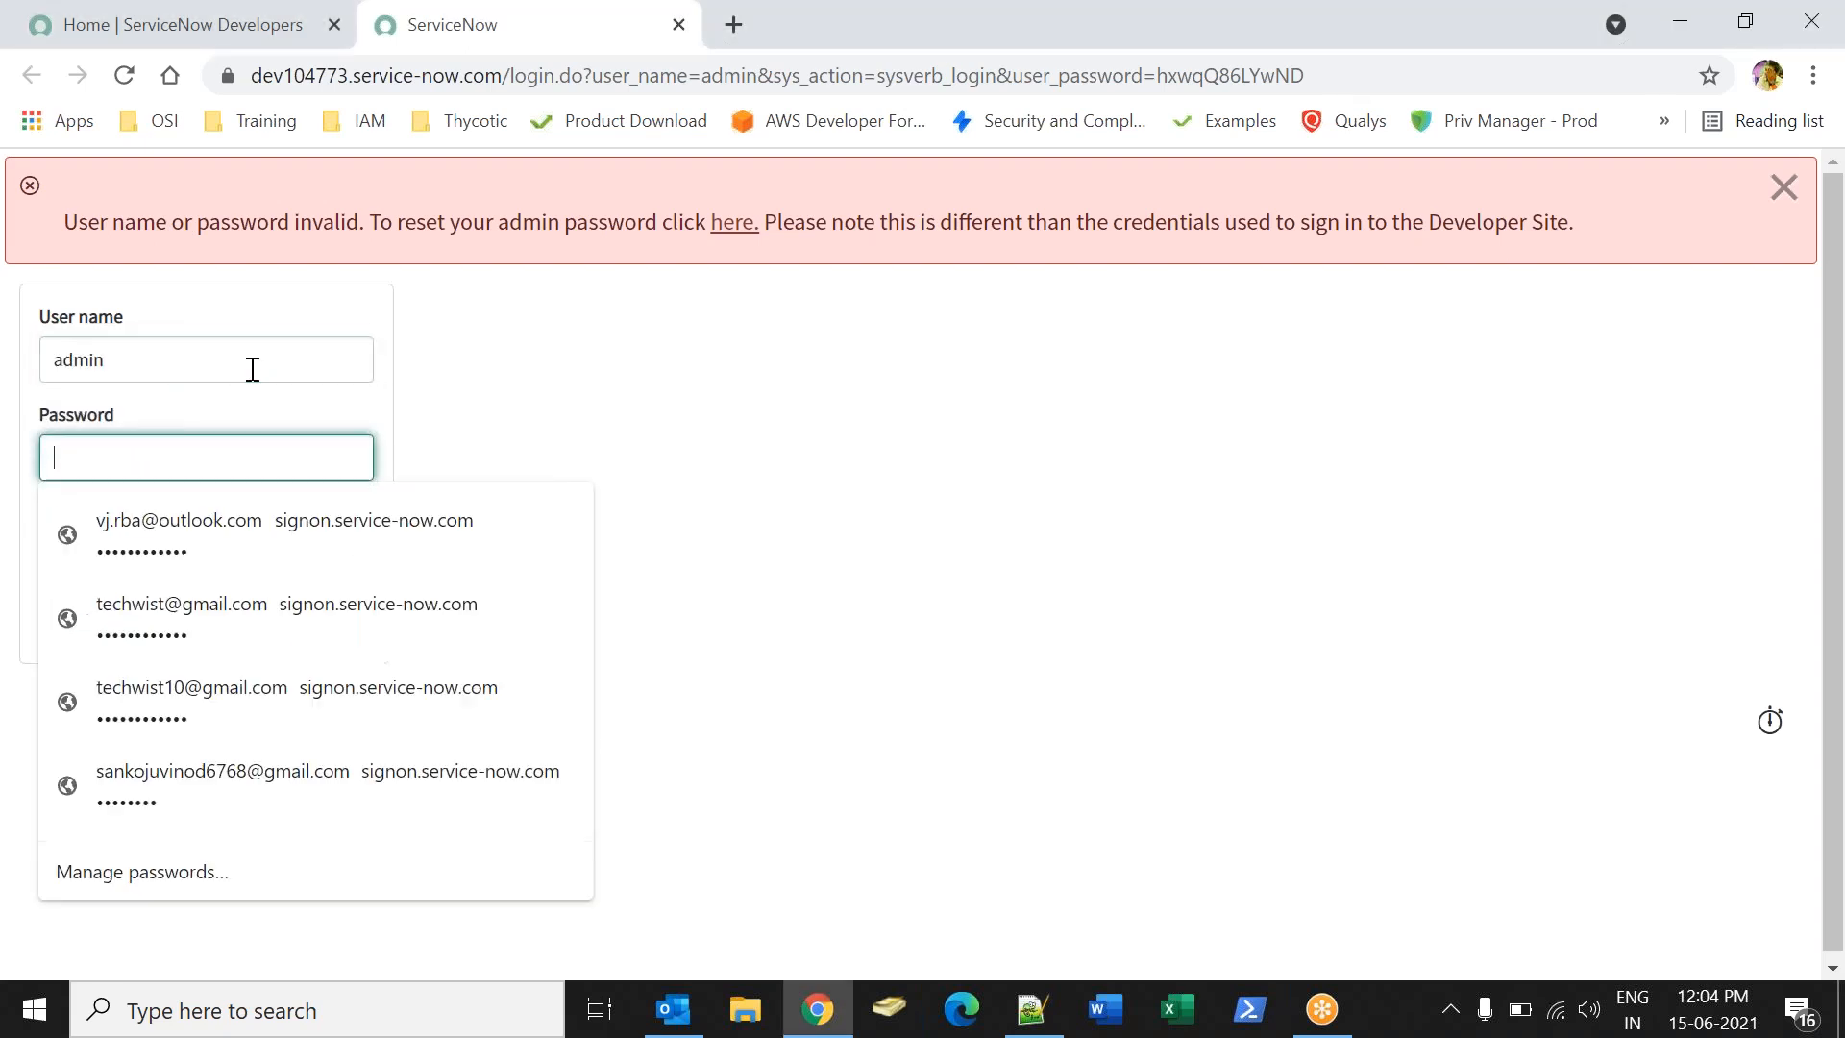
text(•••••)
key(Return)
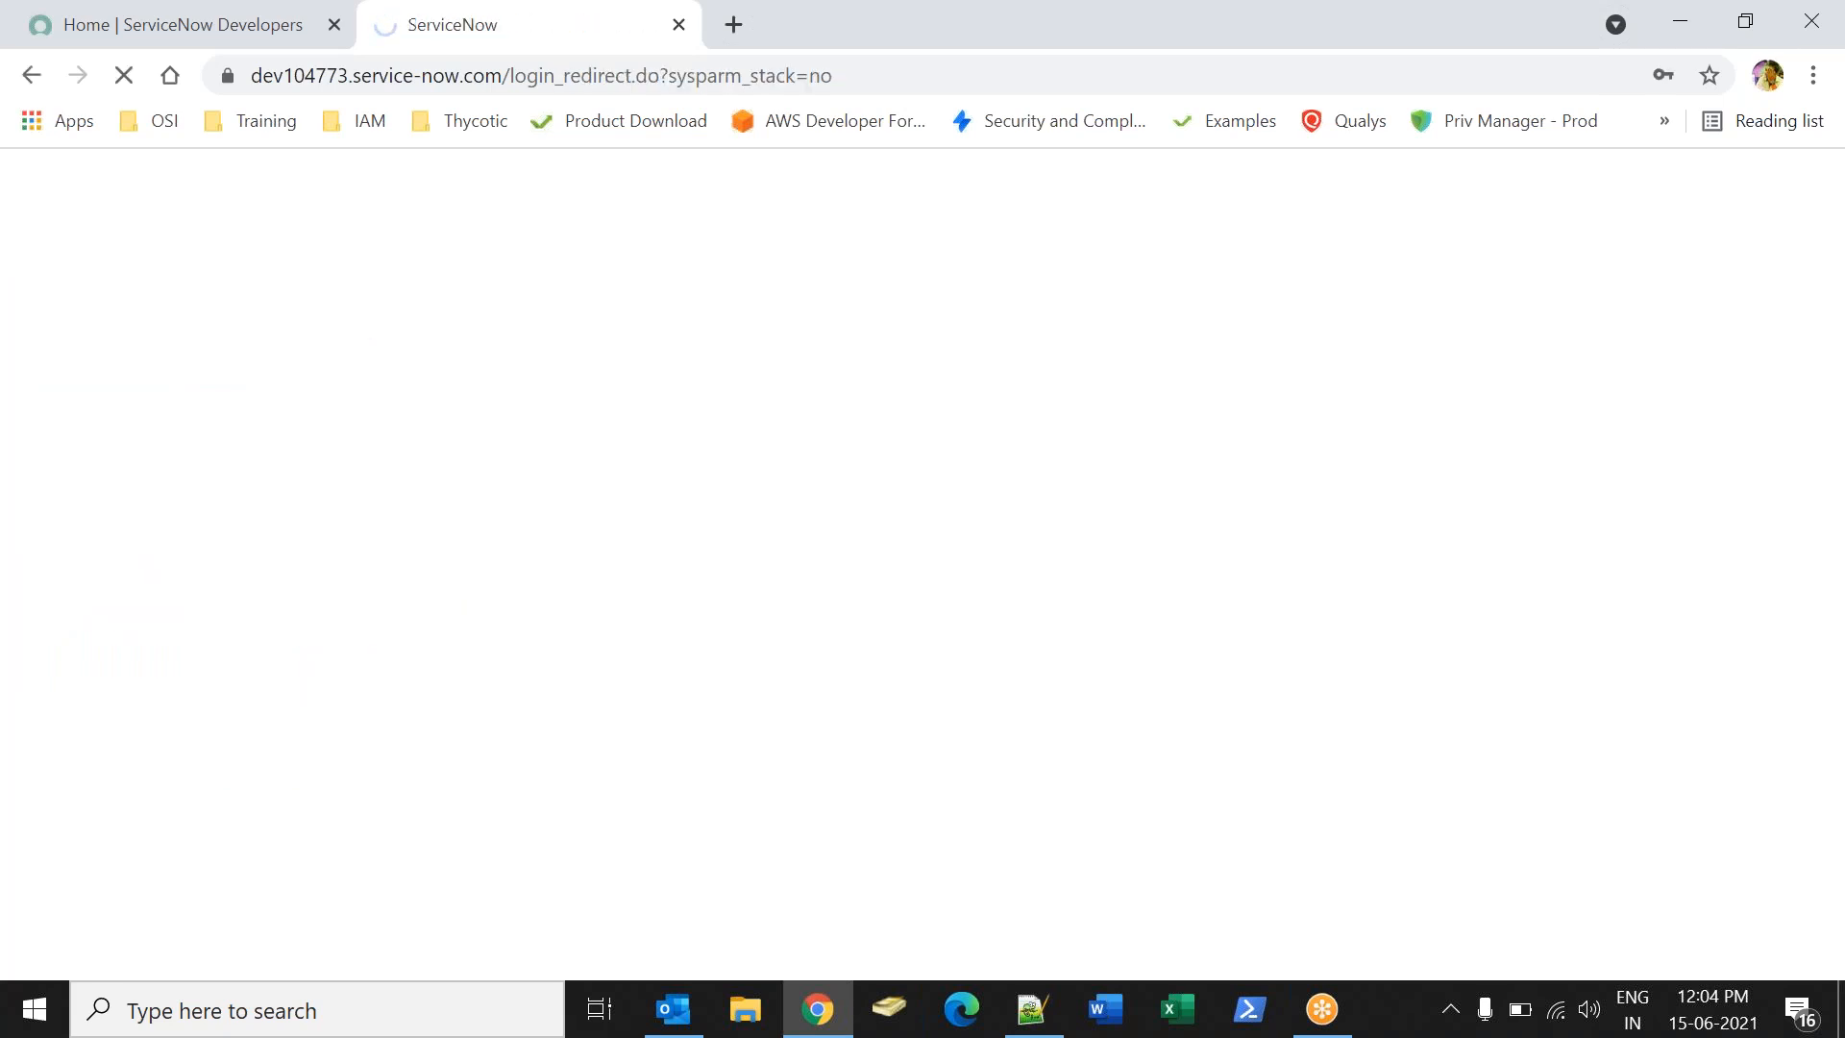
- Launch Word from the Run prompt and dismiss Chrome's change-password warning
key(super+r)
key(Return)
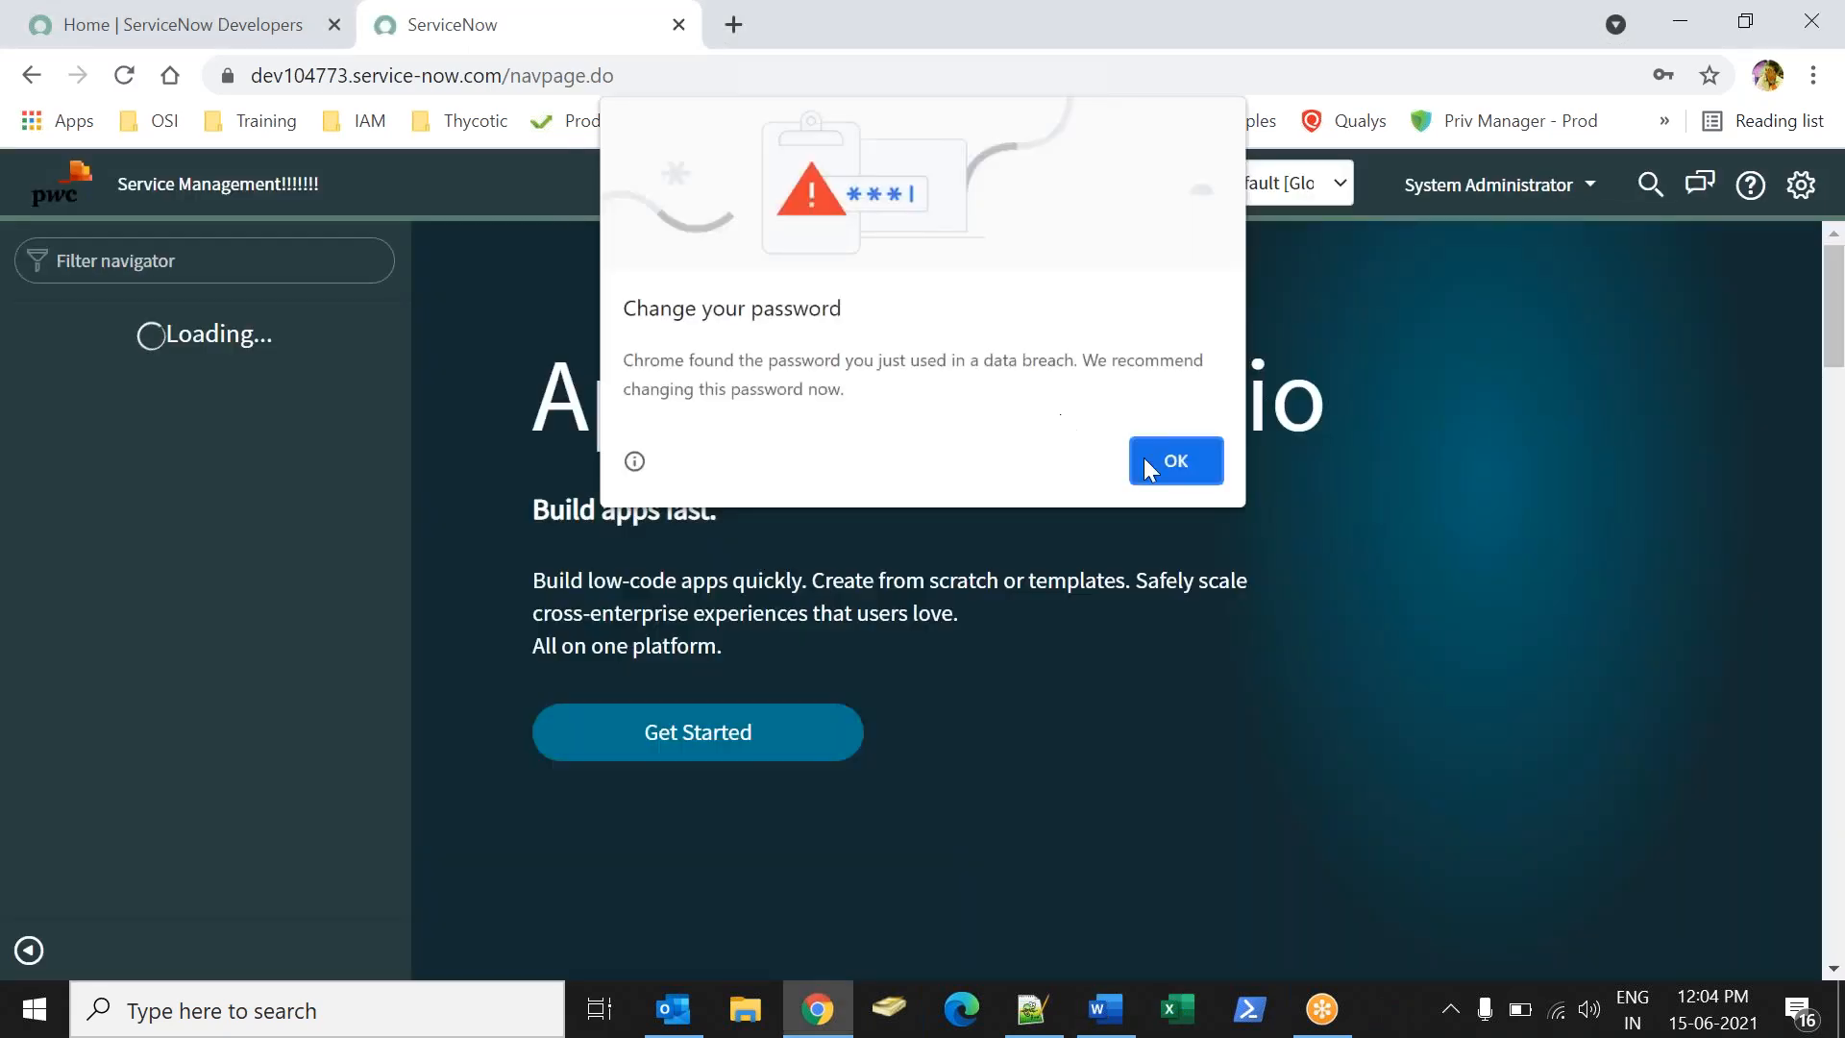
click(1203, 469)
click(1105, 1009)
- Create a blank document with headings Software Asset Management:, Asset Management: and CMDB:
click(445, 297)
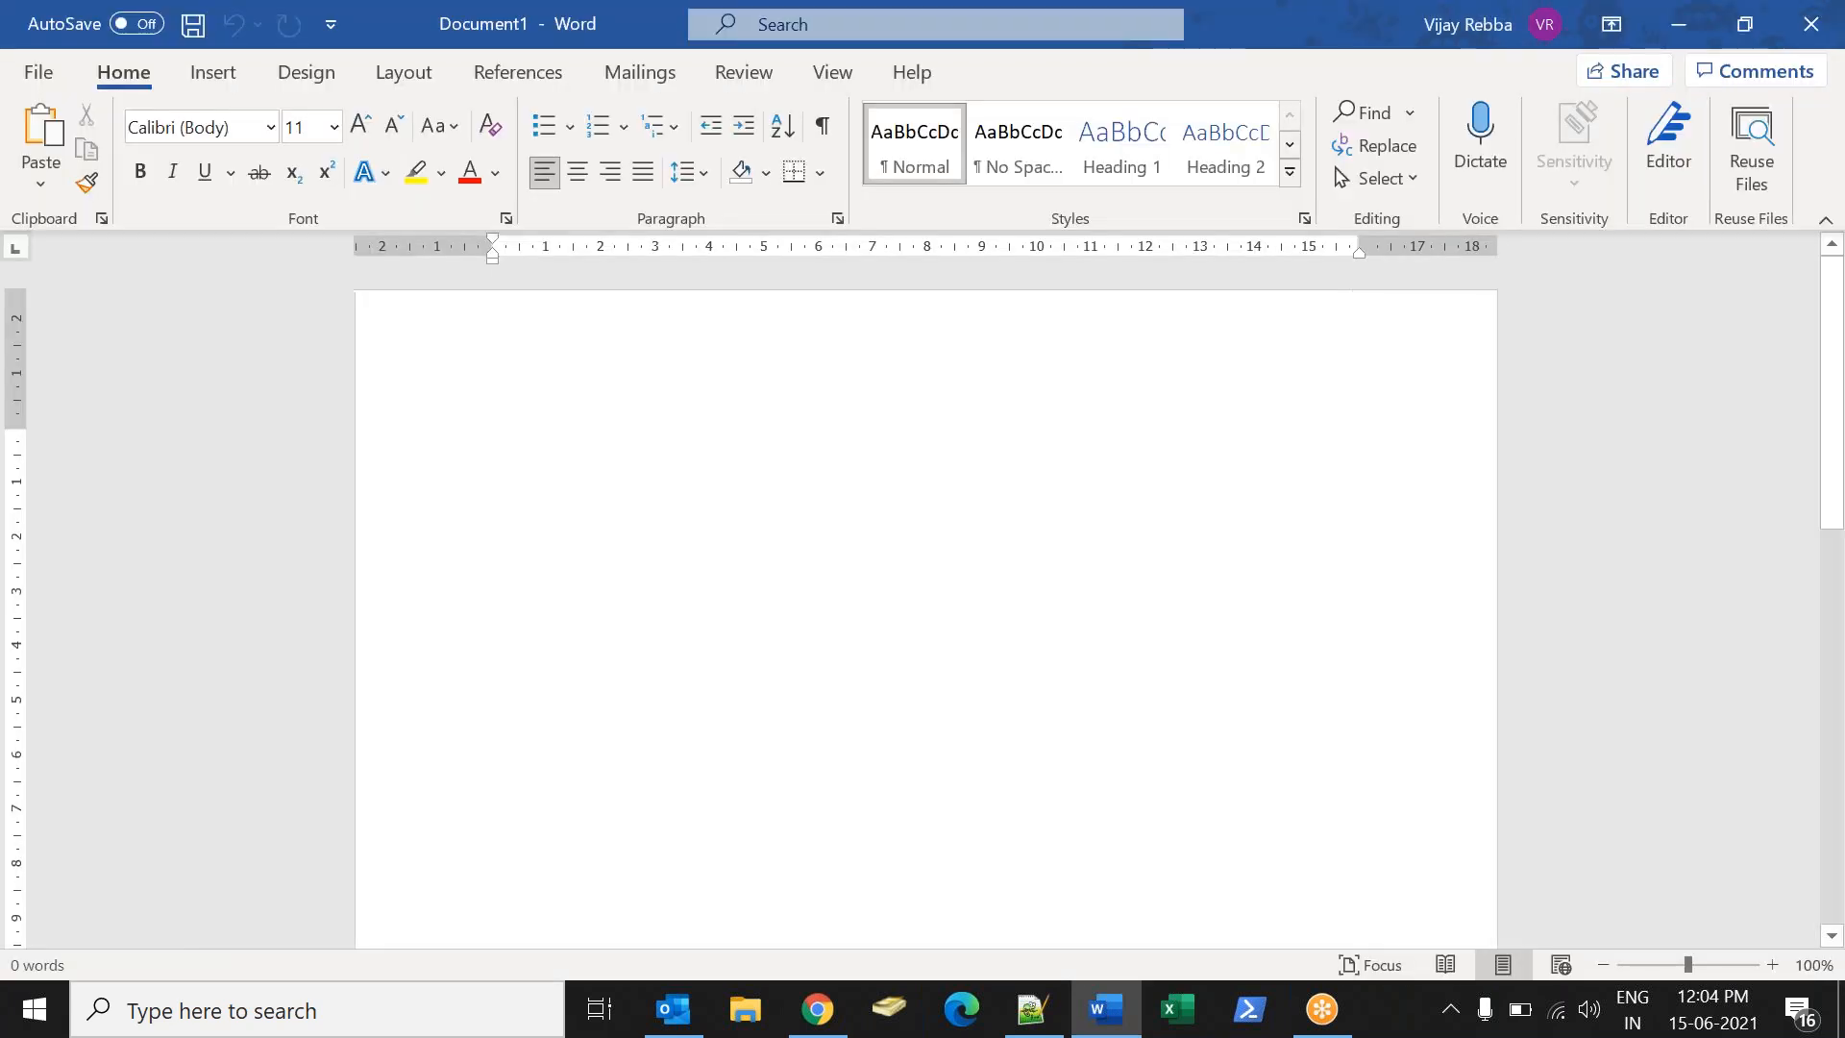
text(Software Asset Management:)
key(Return)
key(Tab)
text(As)
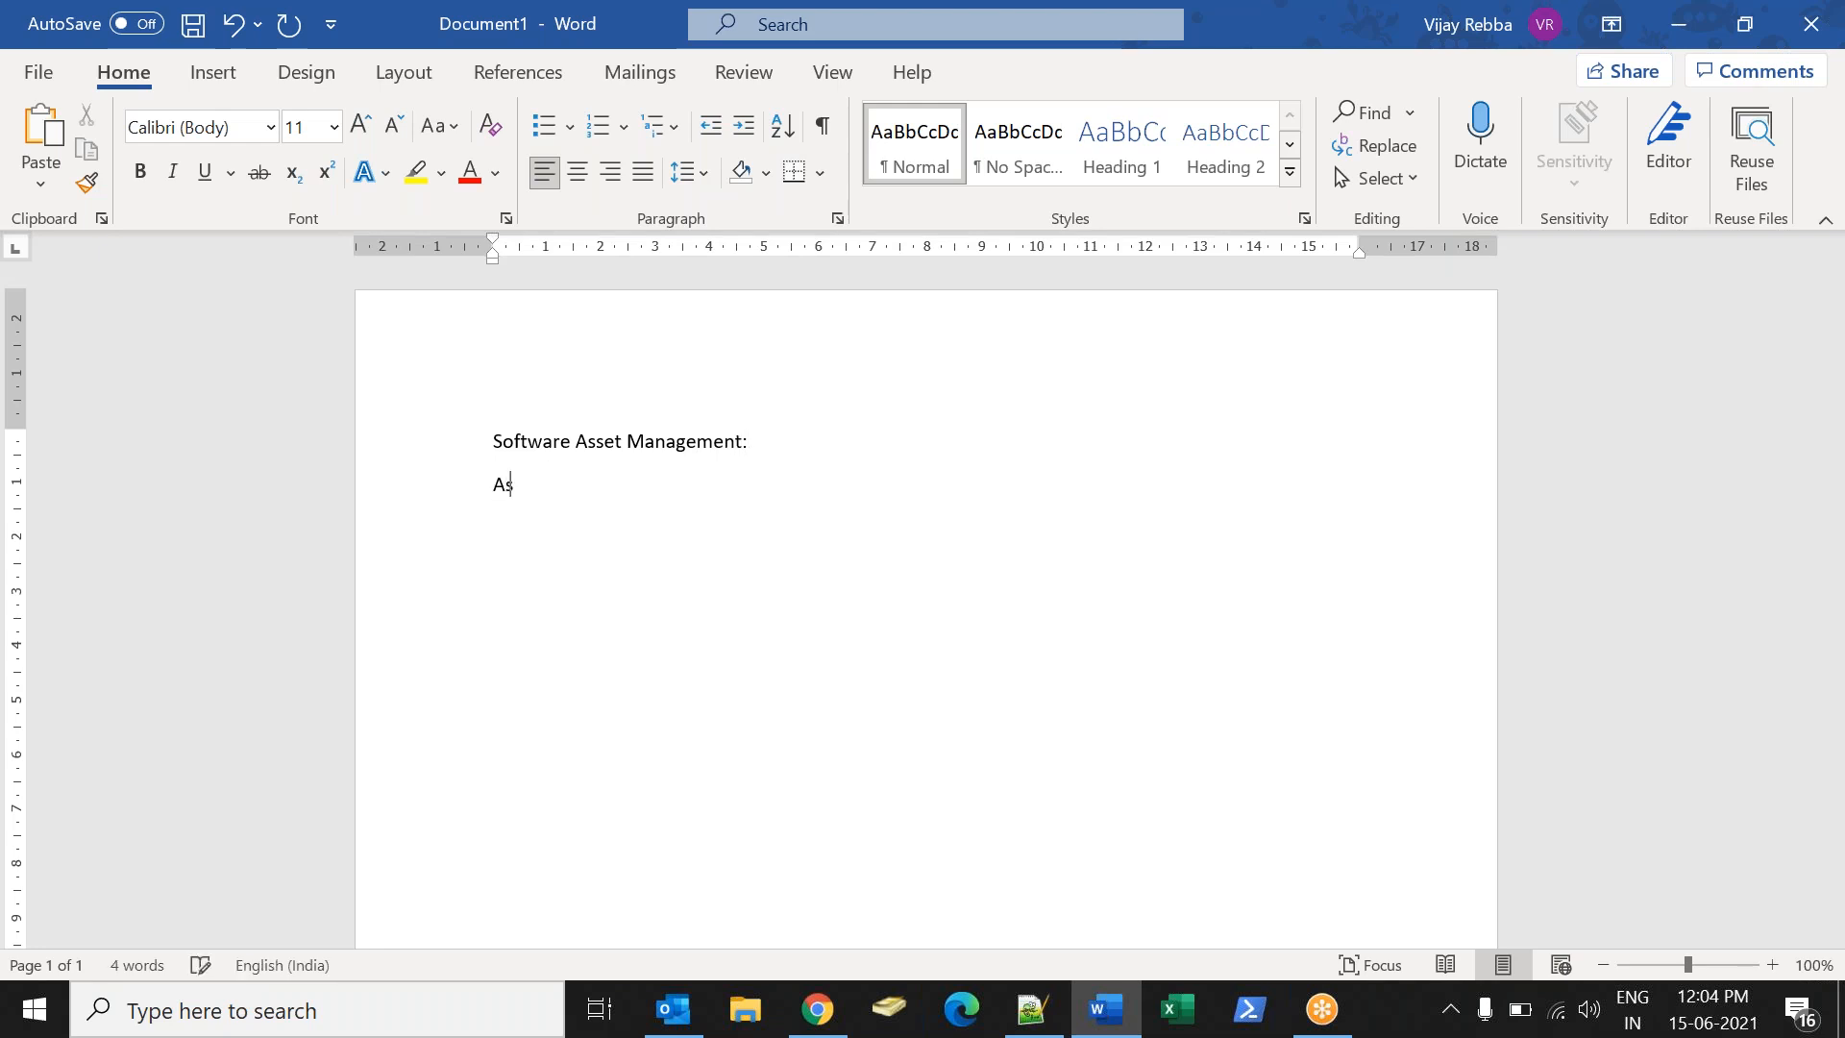
text(set Management:)
key(Return)
text(CMDN)
key(BackSpace)
text(B:)
- Add Discovery: with items '1) Horizantal discovery' and 'Top Down discovery', plus Assigning Tag
key(Return)
text(Discovery )
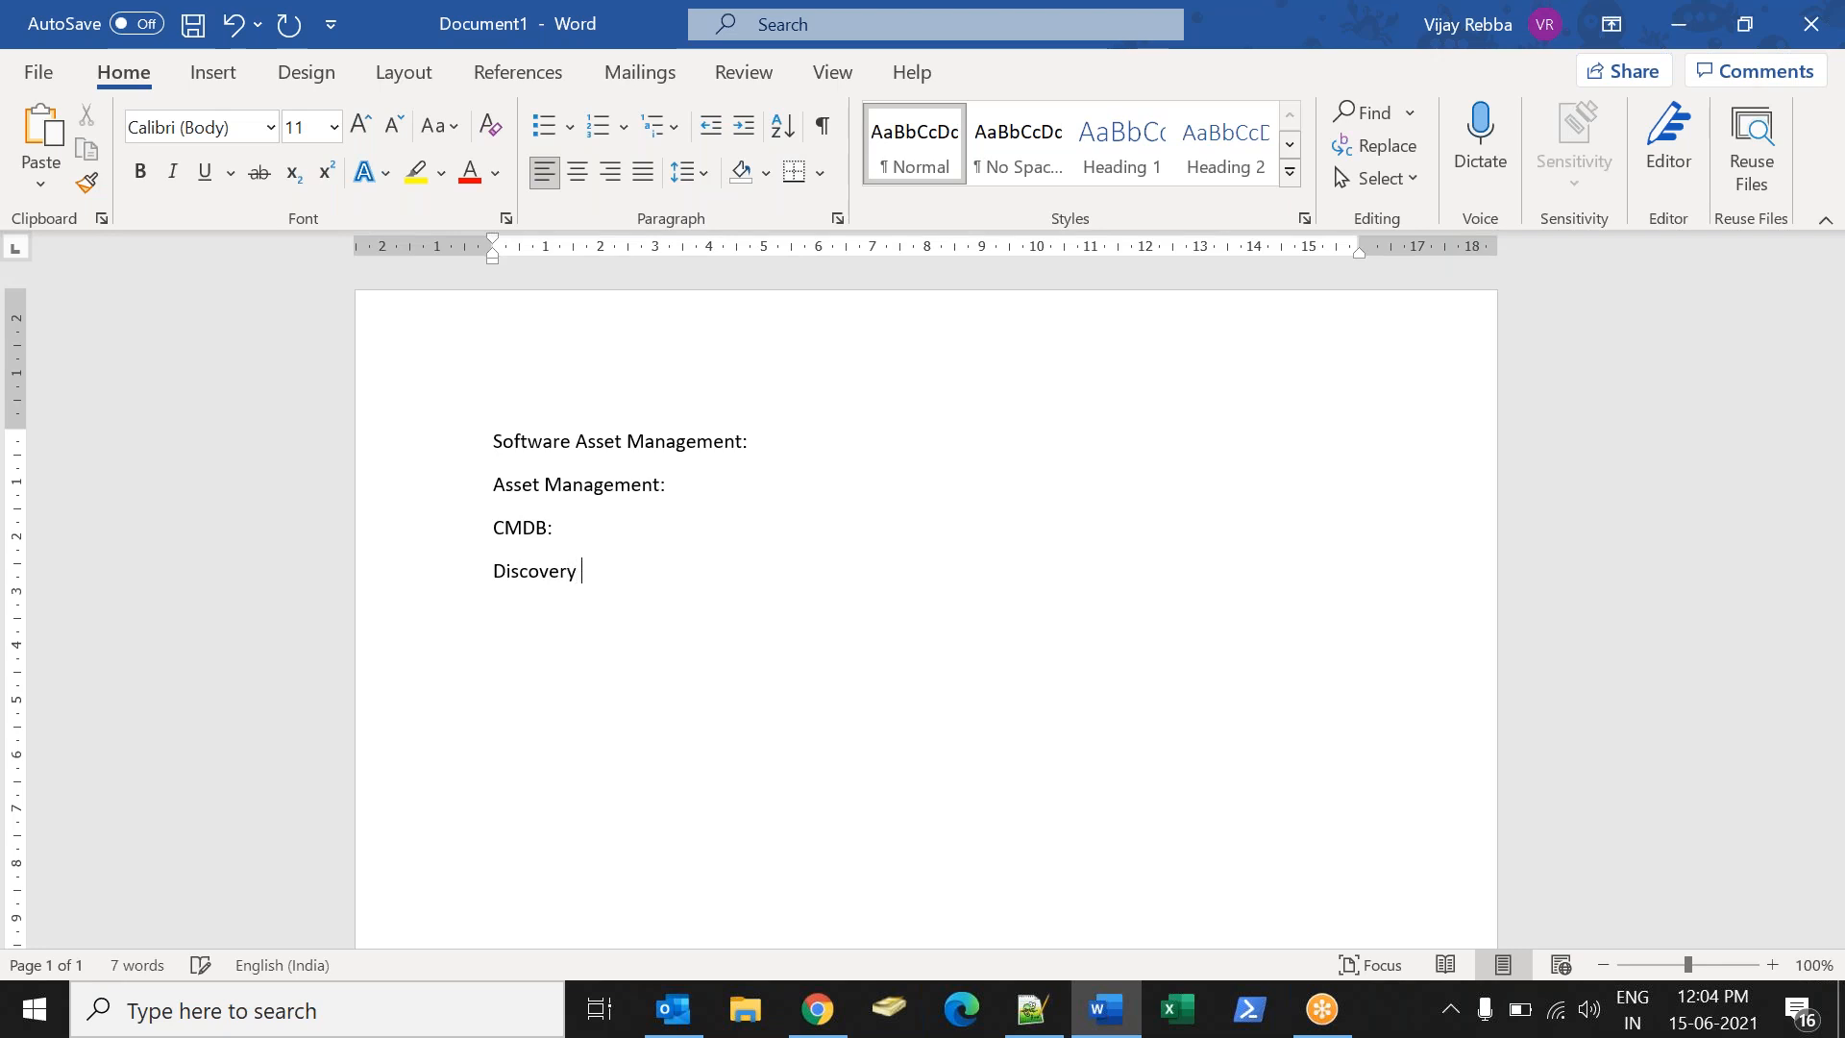
text(Assigning Tag)
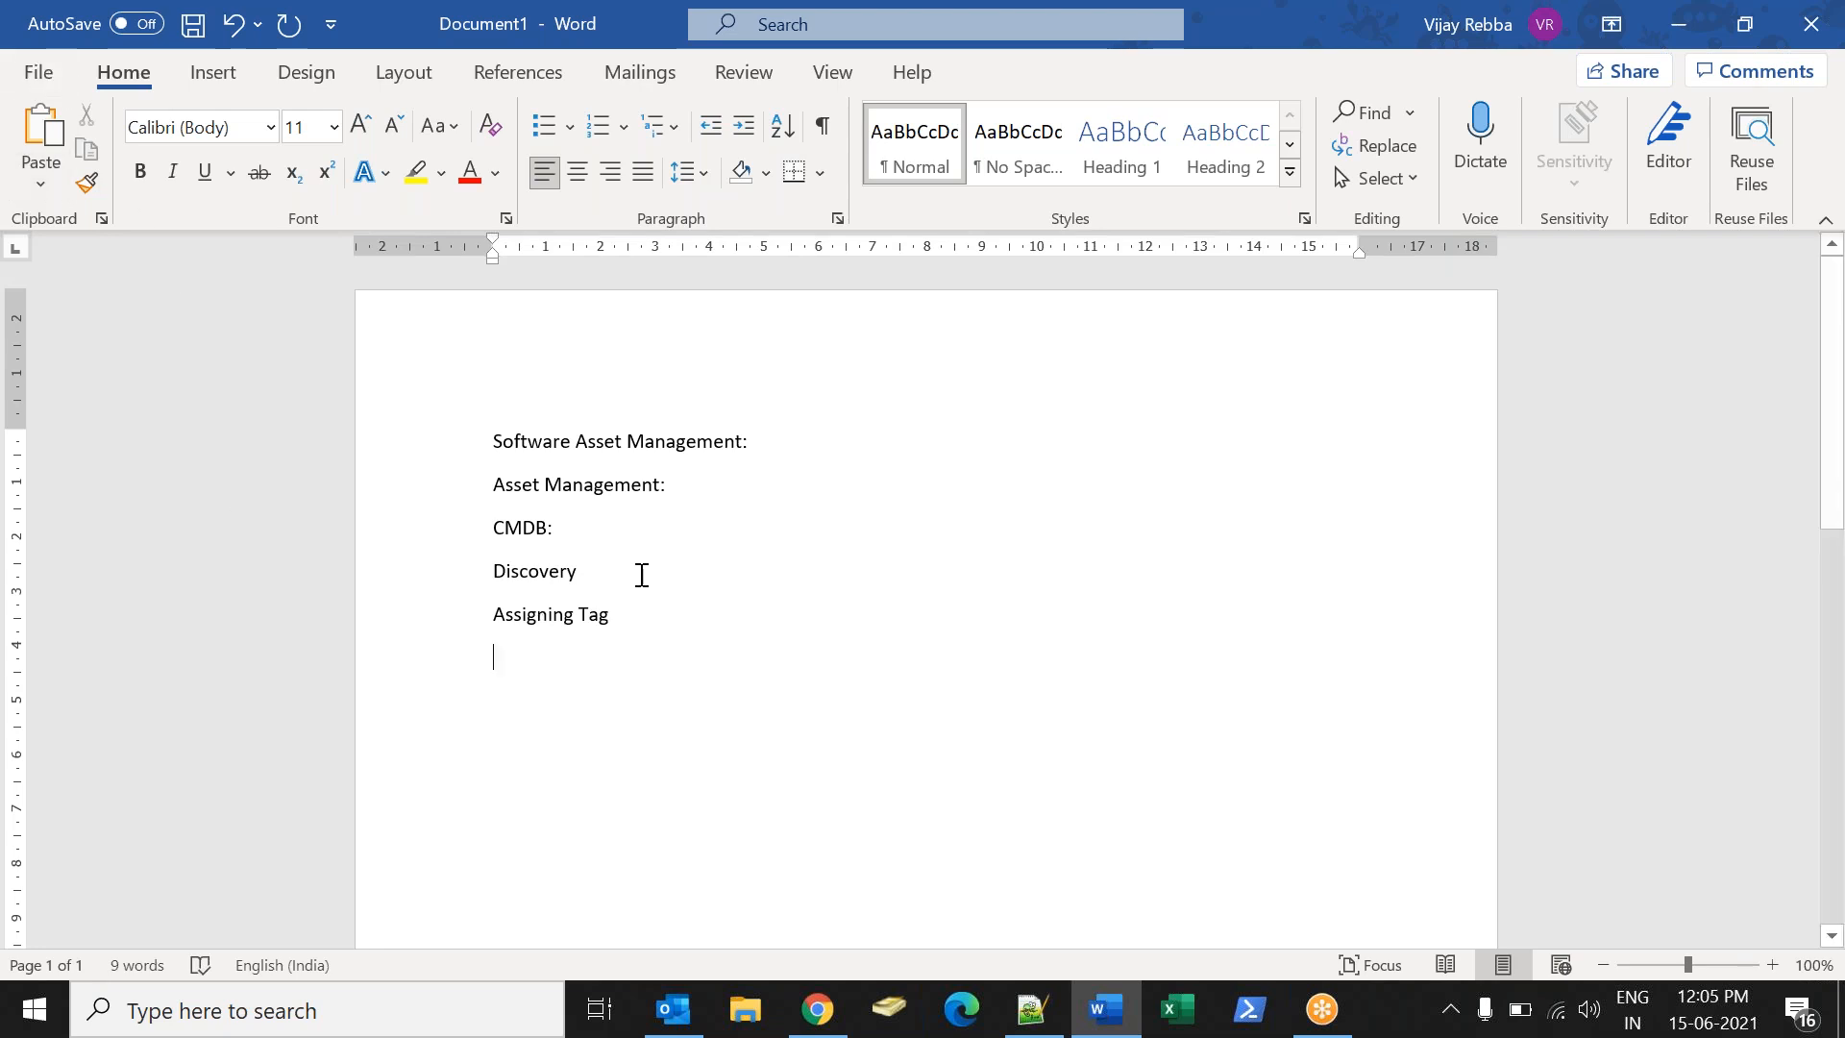
key(BackSpace)
text(:)
key(Return)
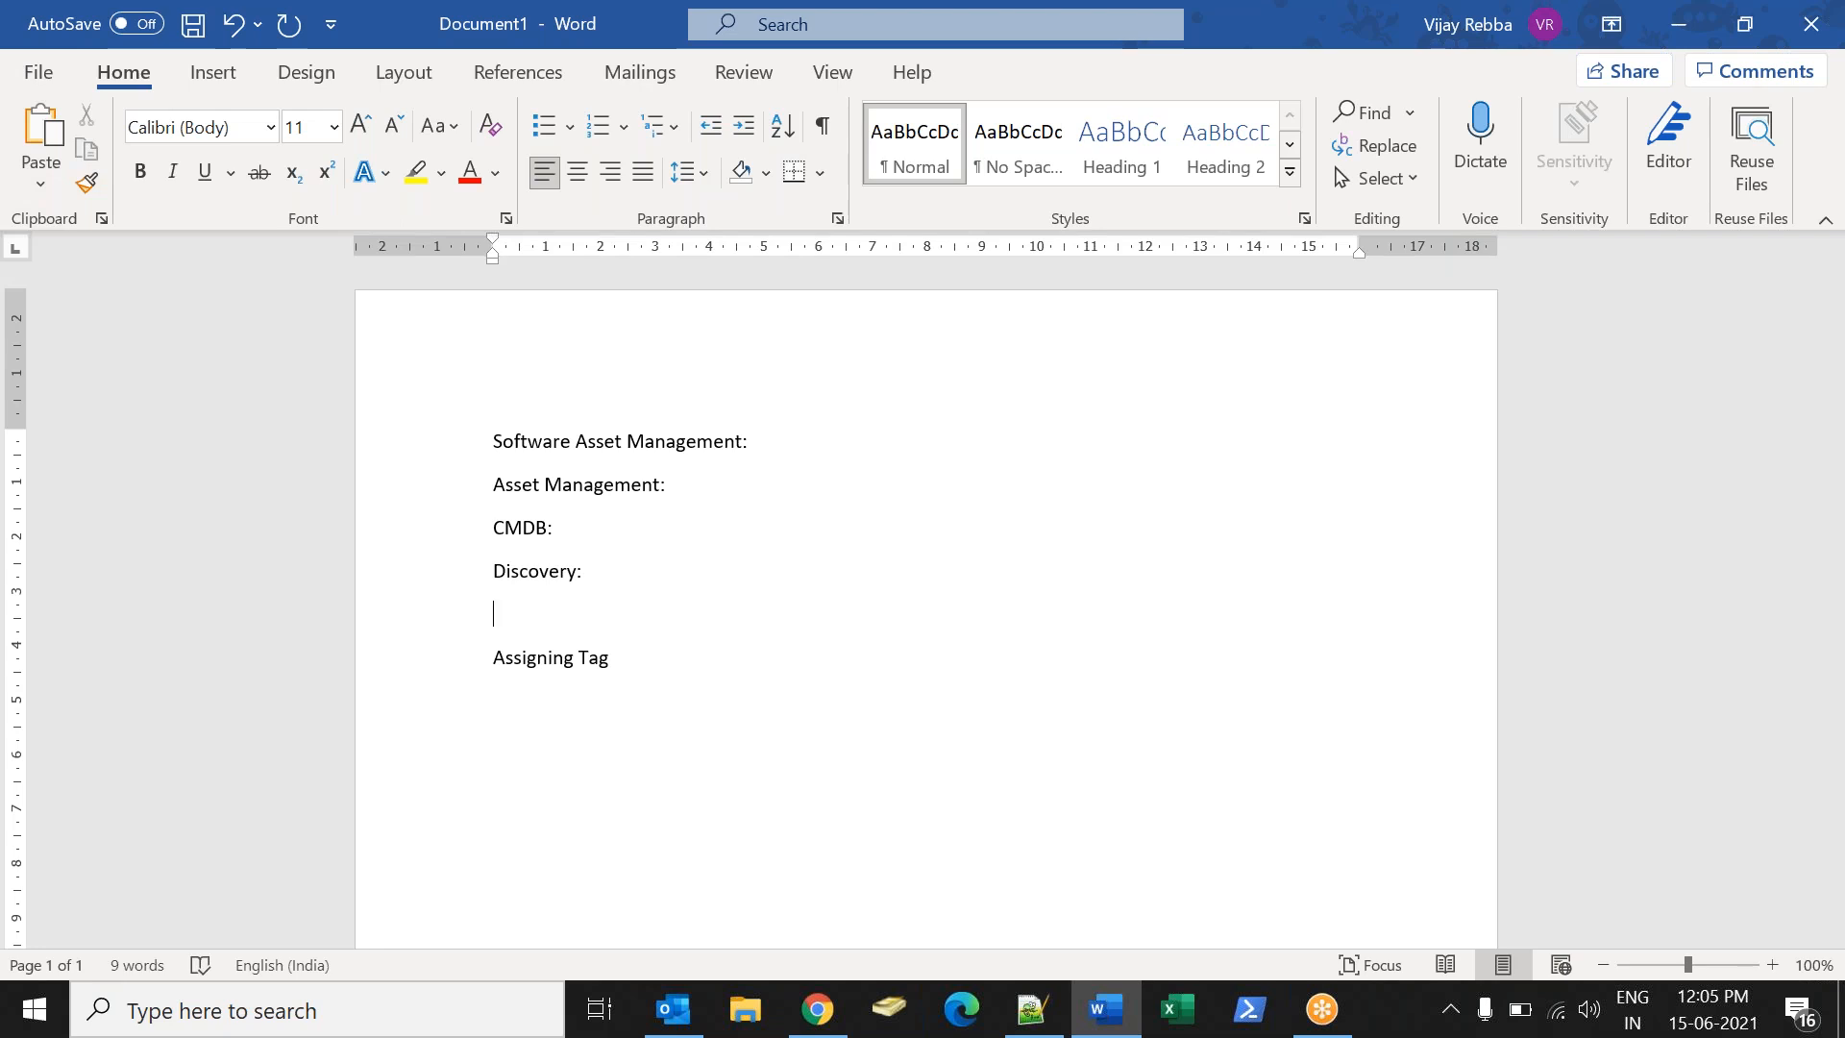
text(1))
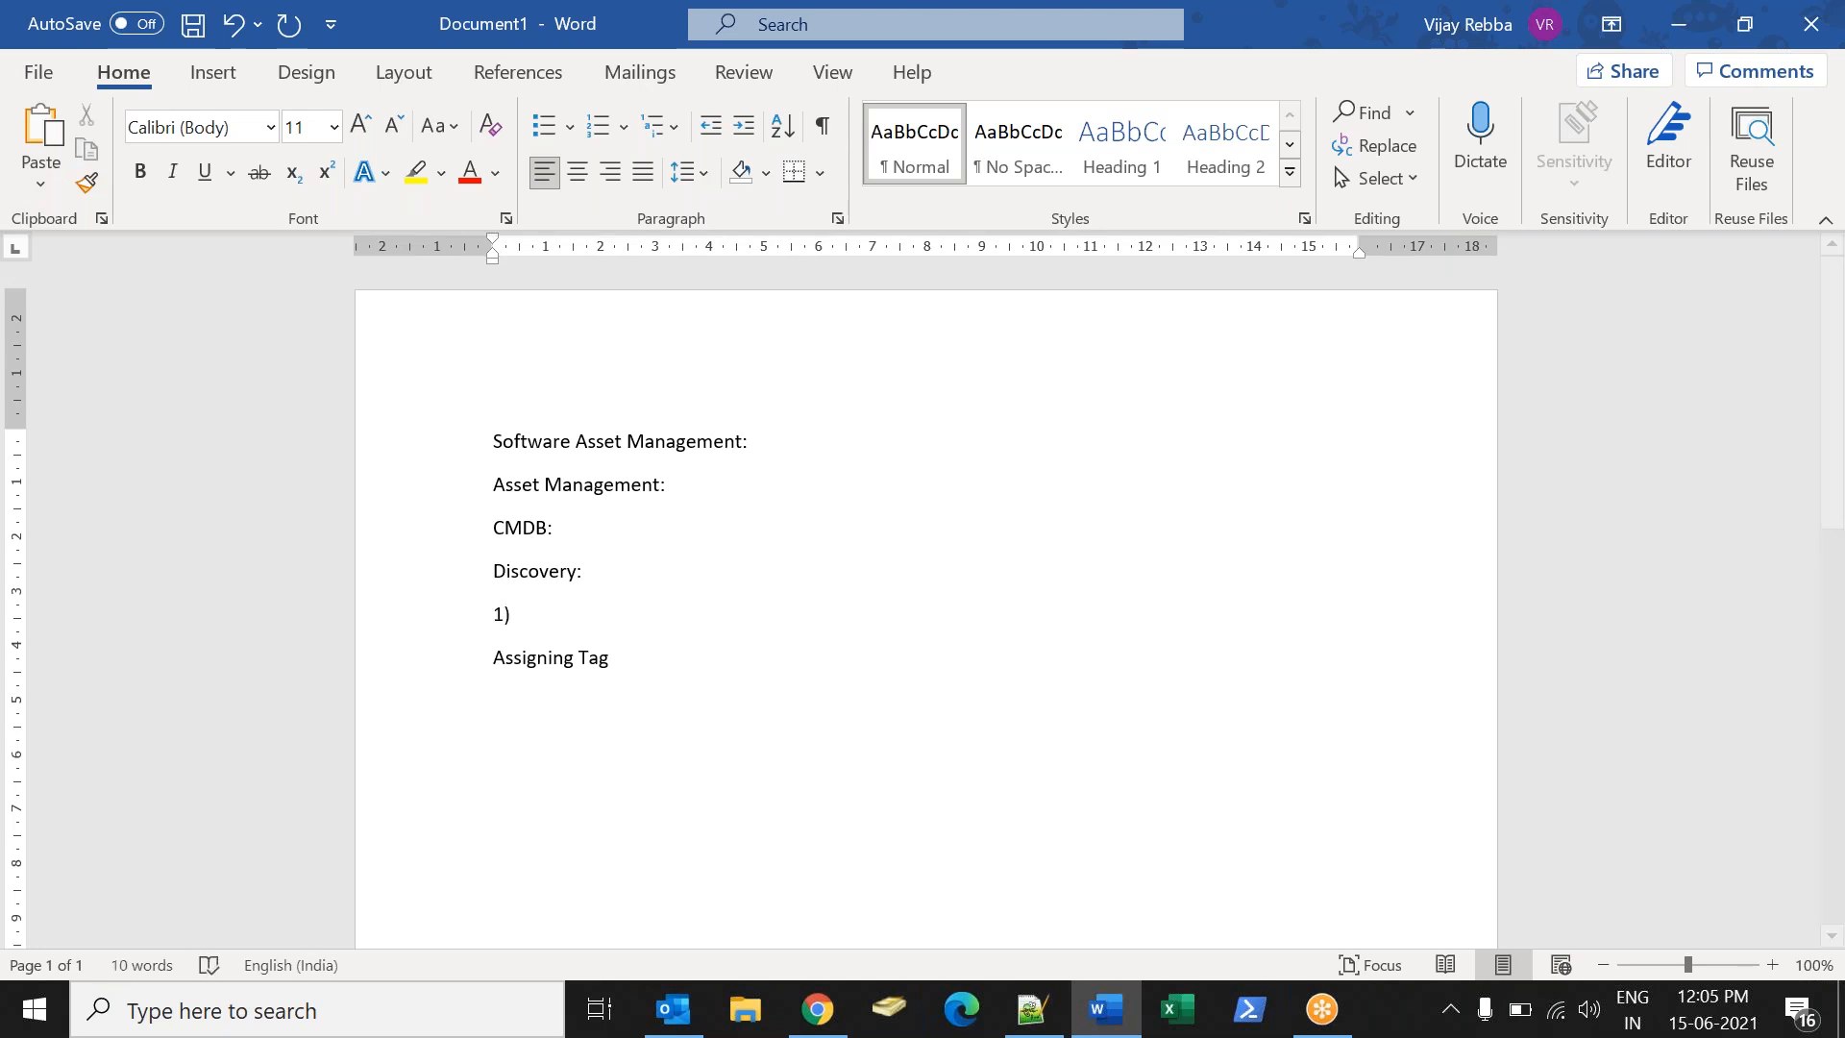
text( Hor)
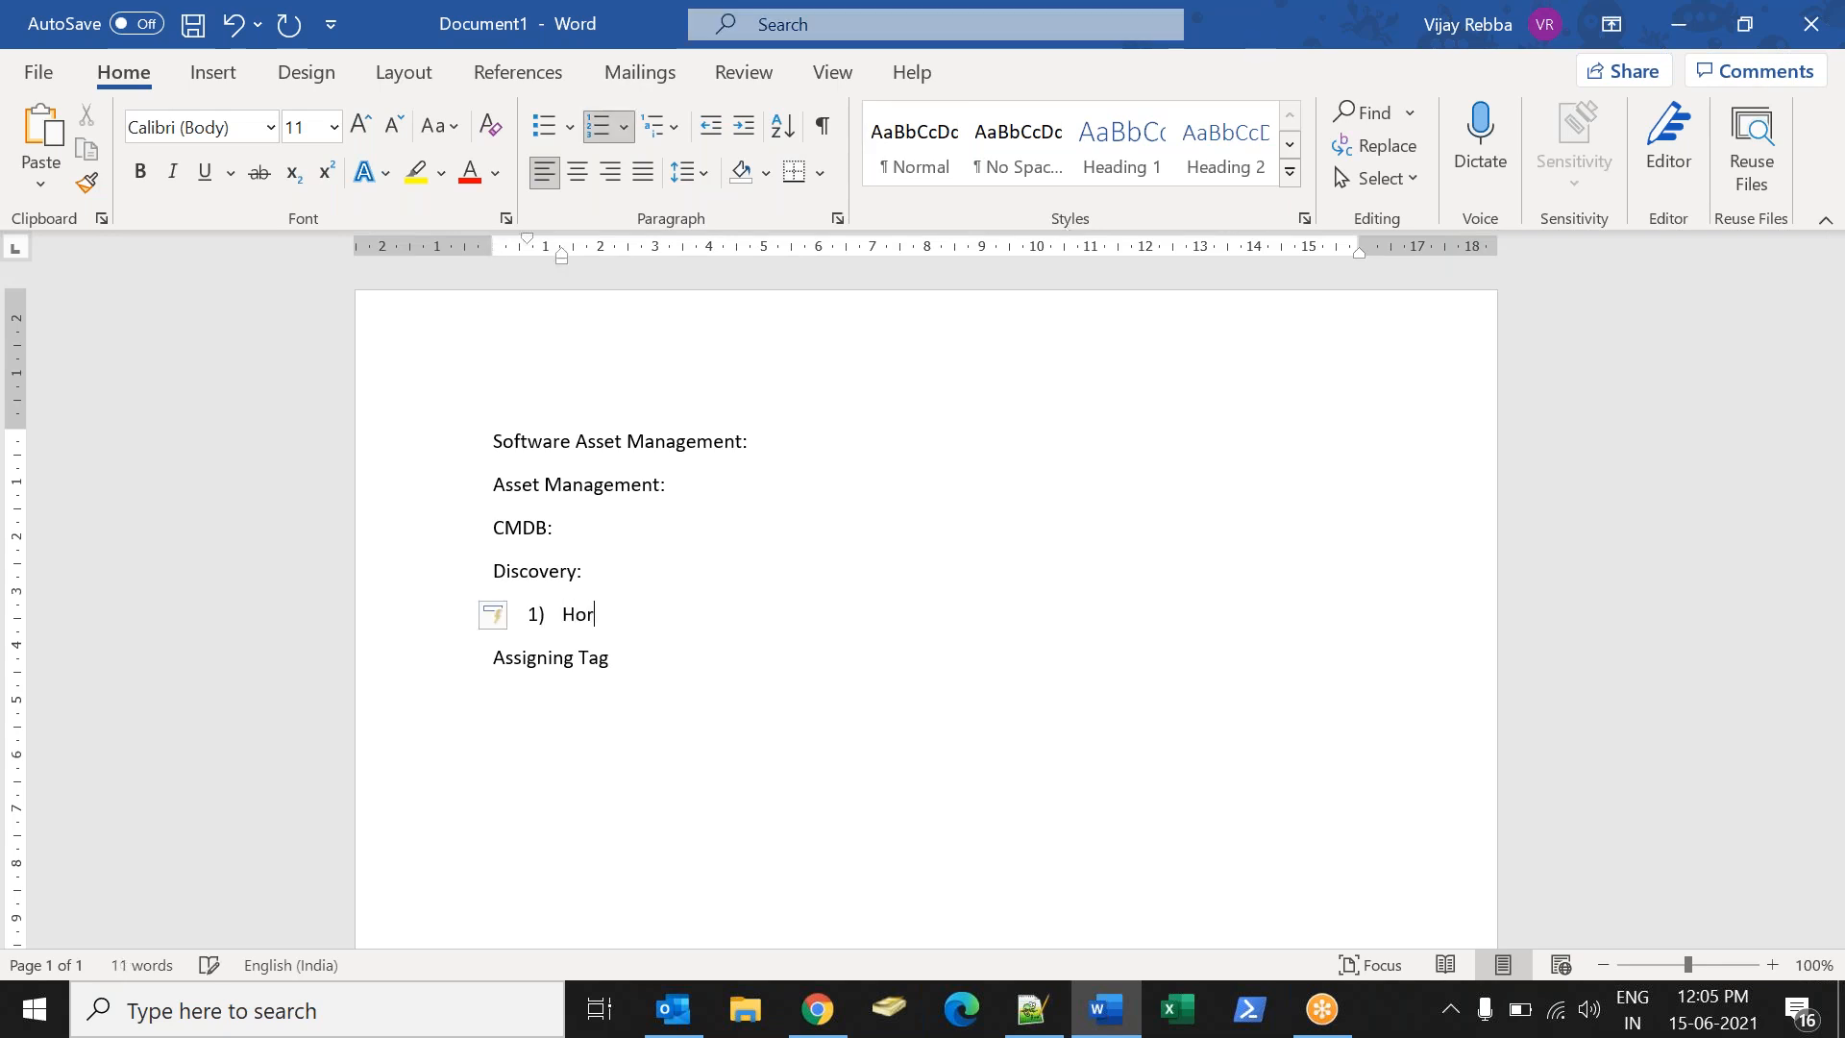
text(izantal discovery)
key(Return)
text(T)
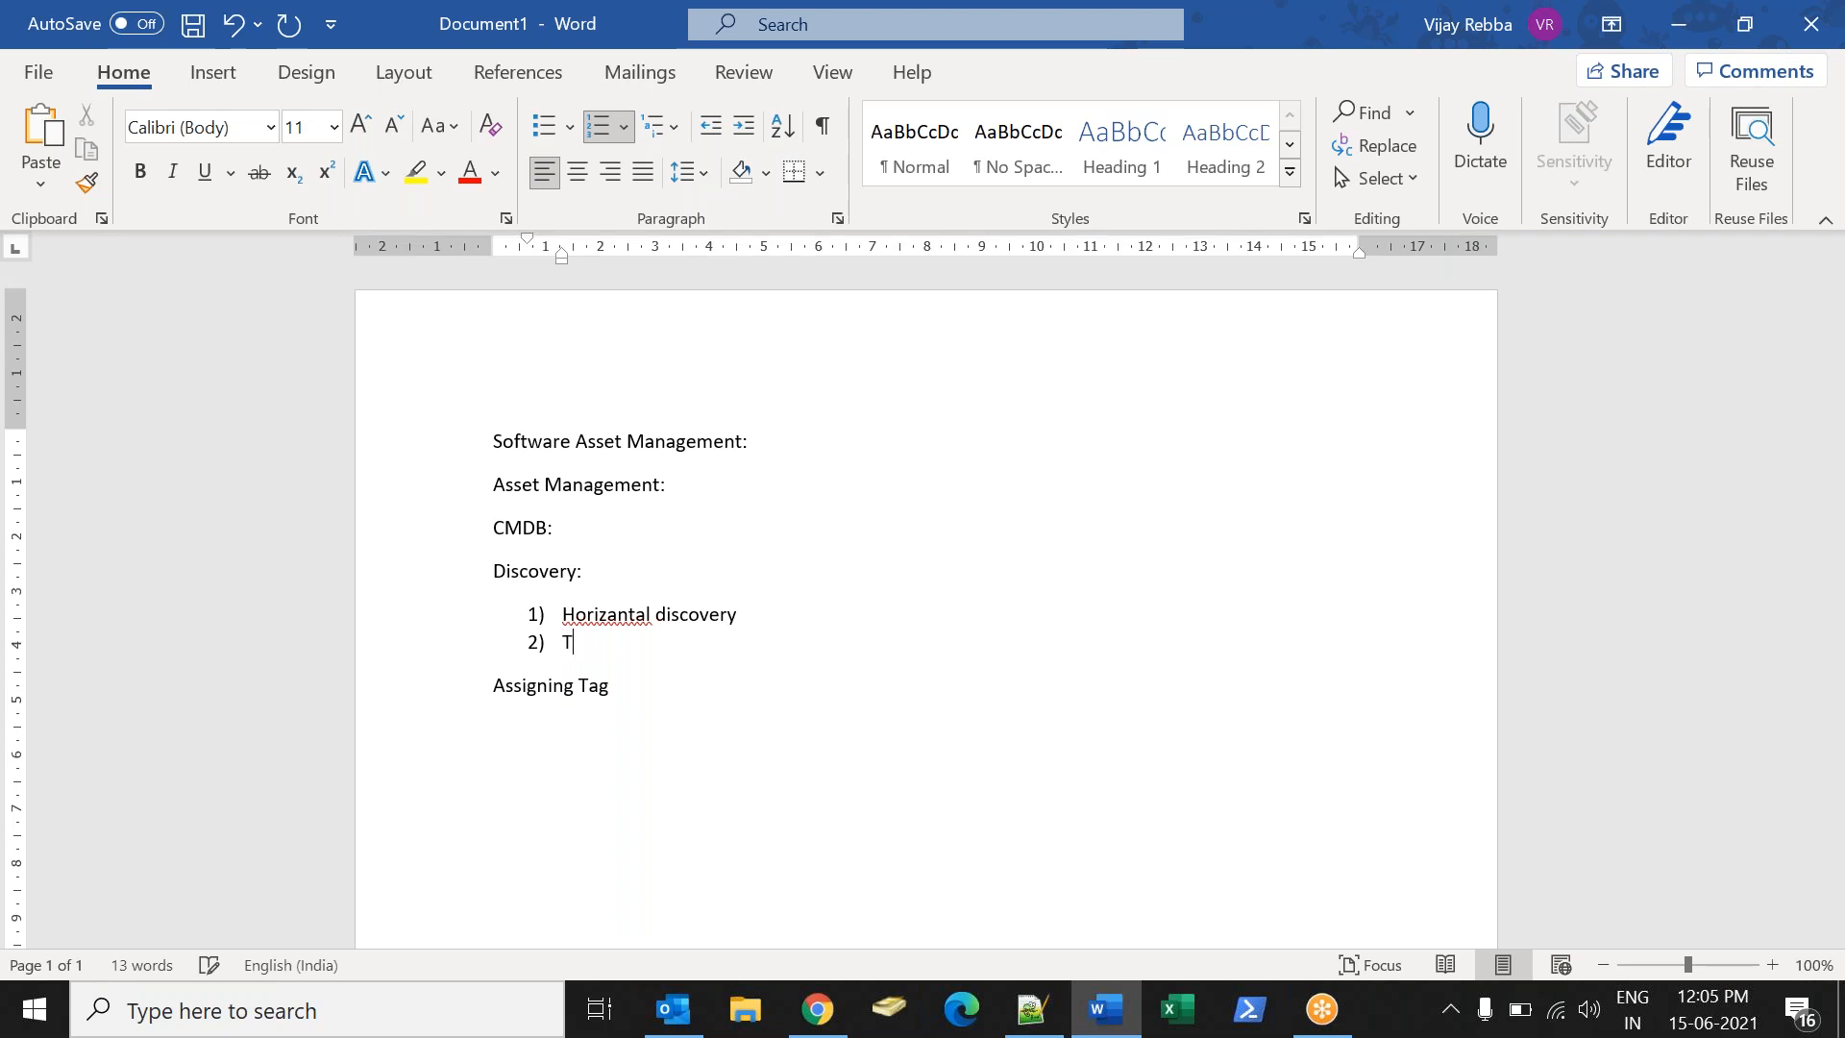
text(op Down discovert)
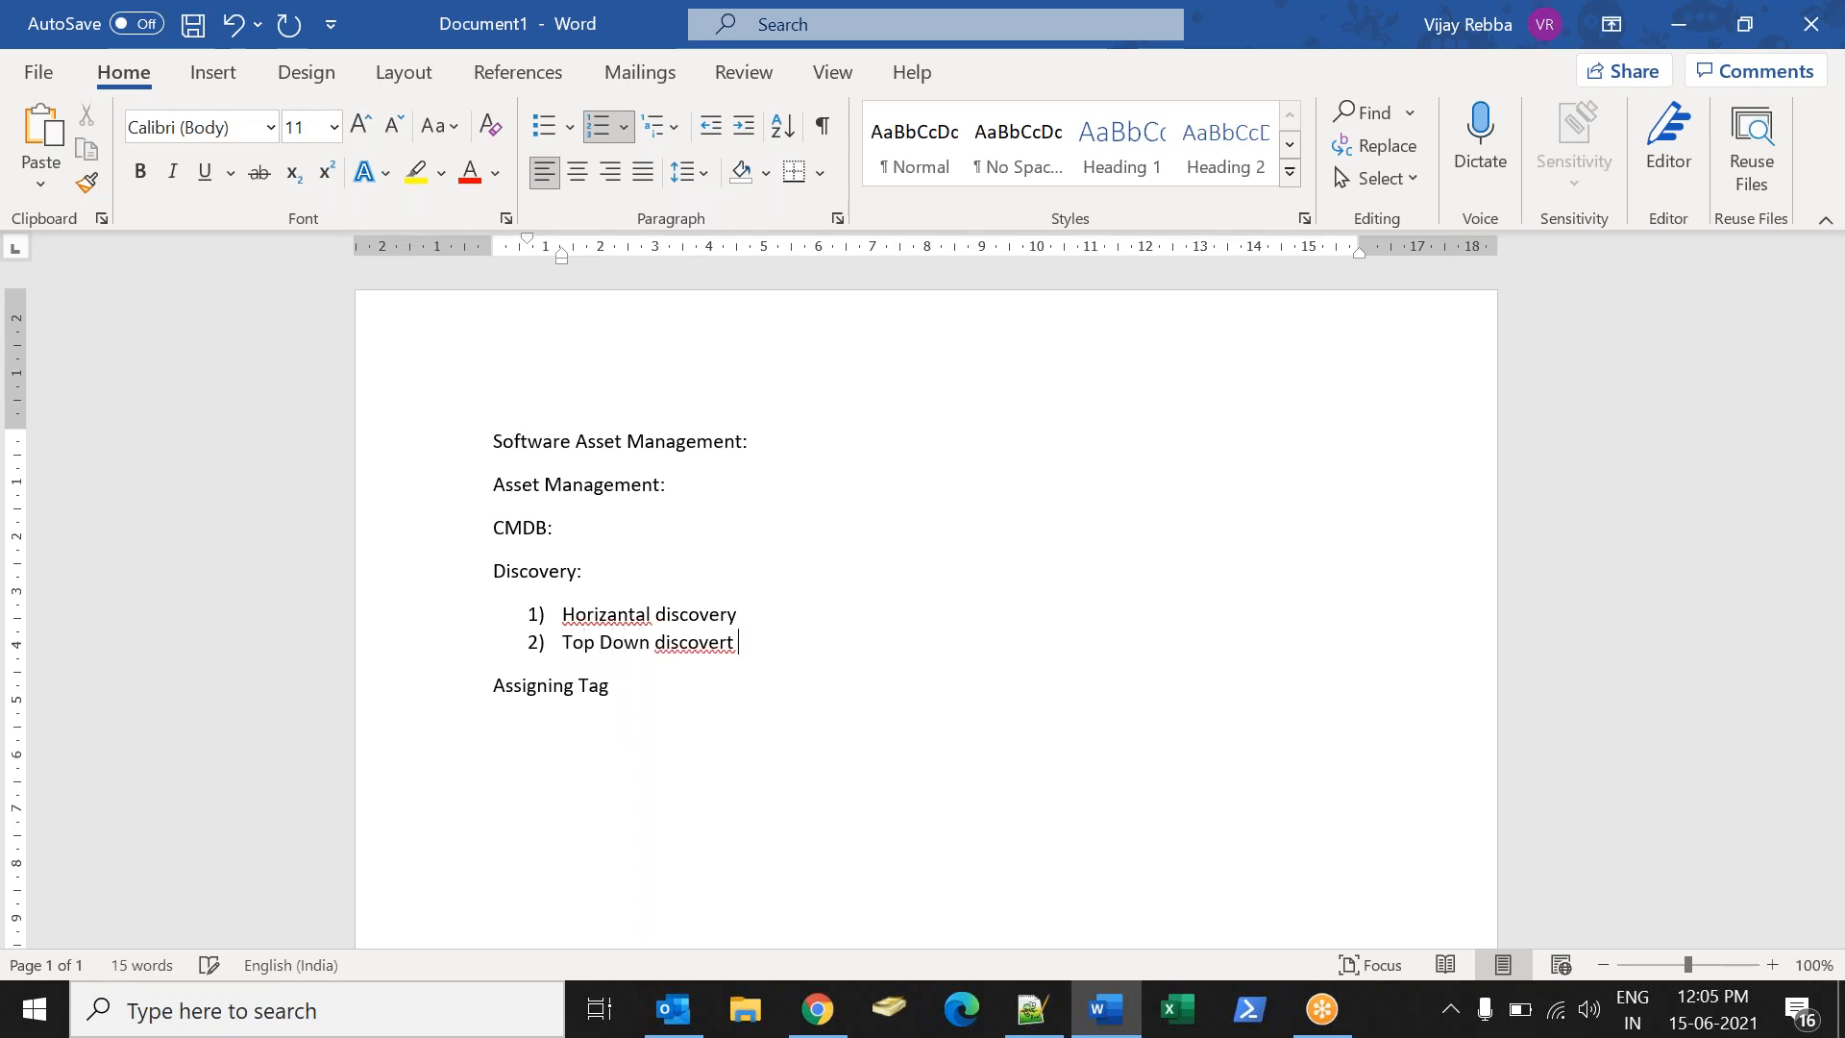
key(BackSpace)
text(y)
click(654, 702)
key(Return)
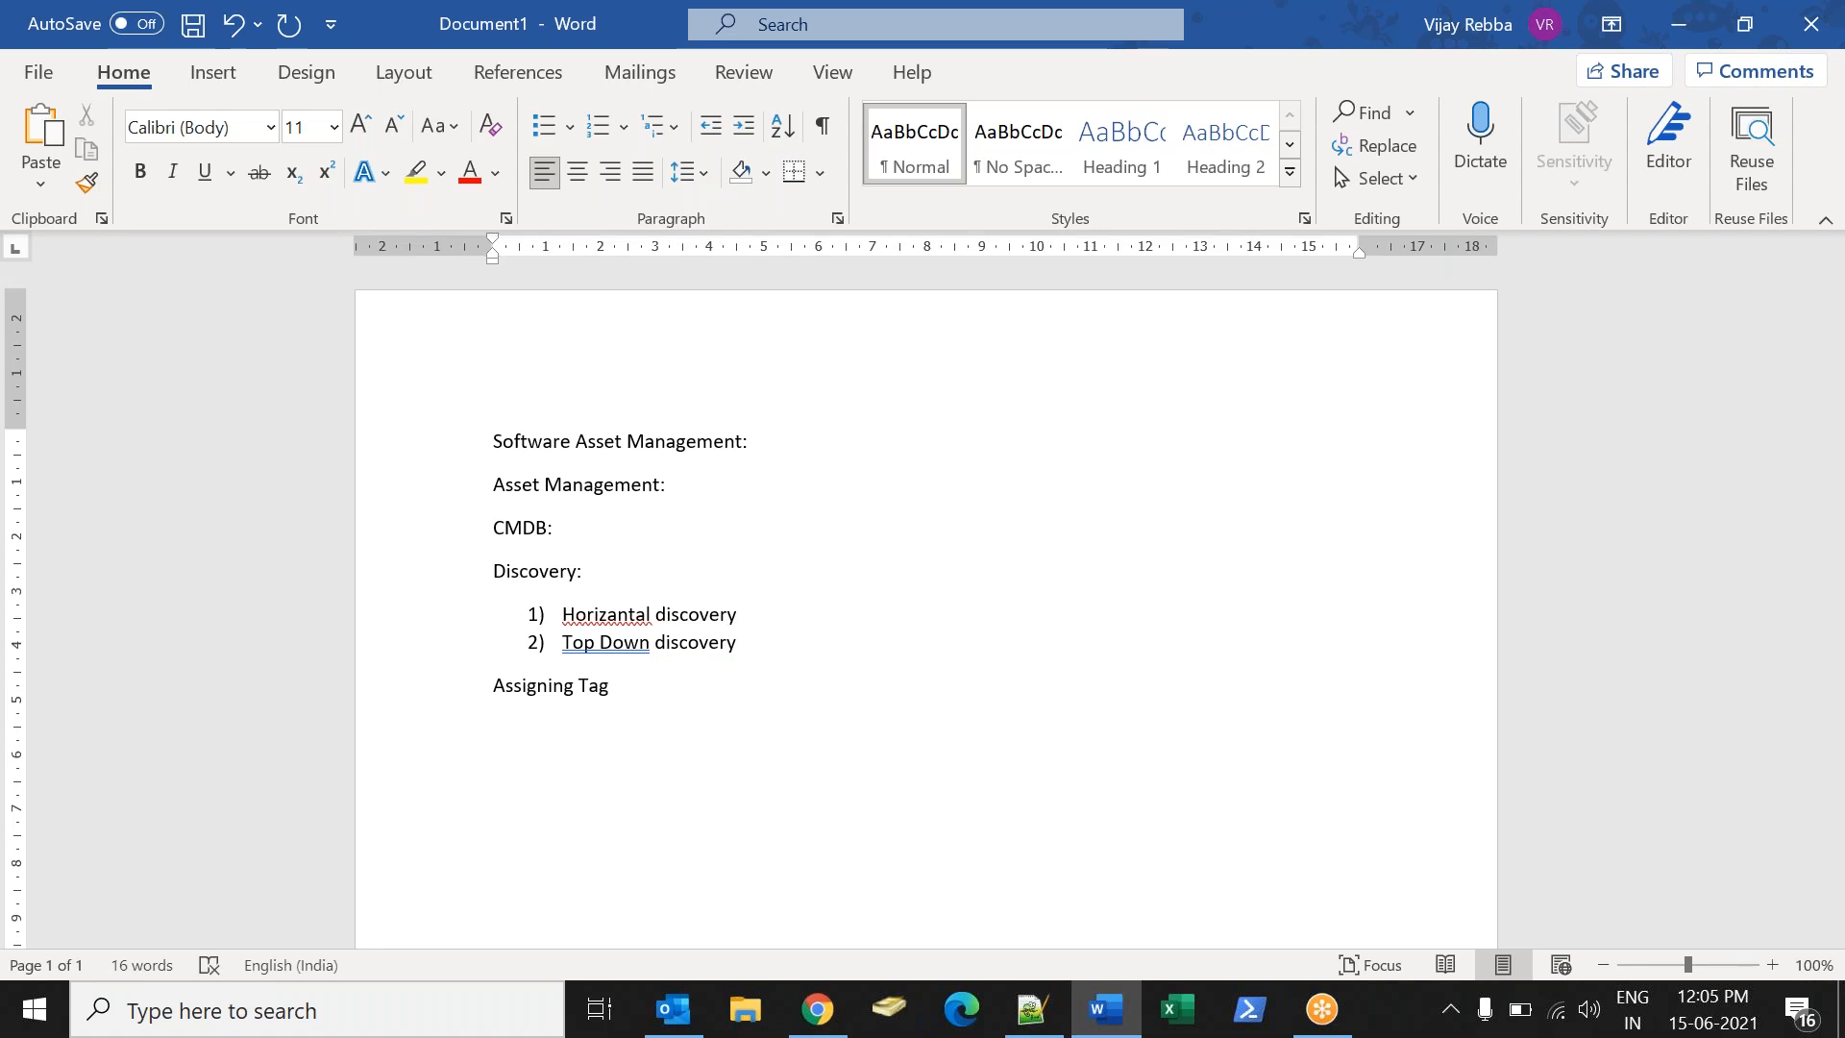
- Below Assigning Tag, type CMDB_CI and the line 'CMDB: configuration management Database:'
click(1265, 57)
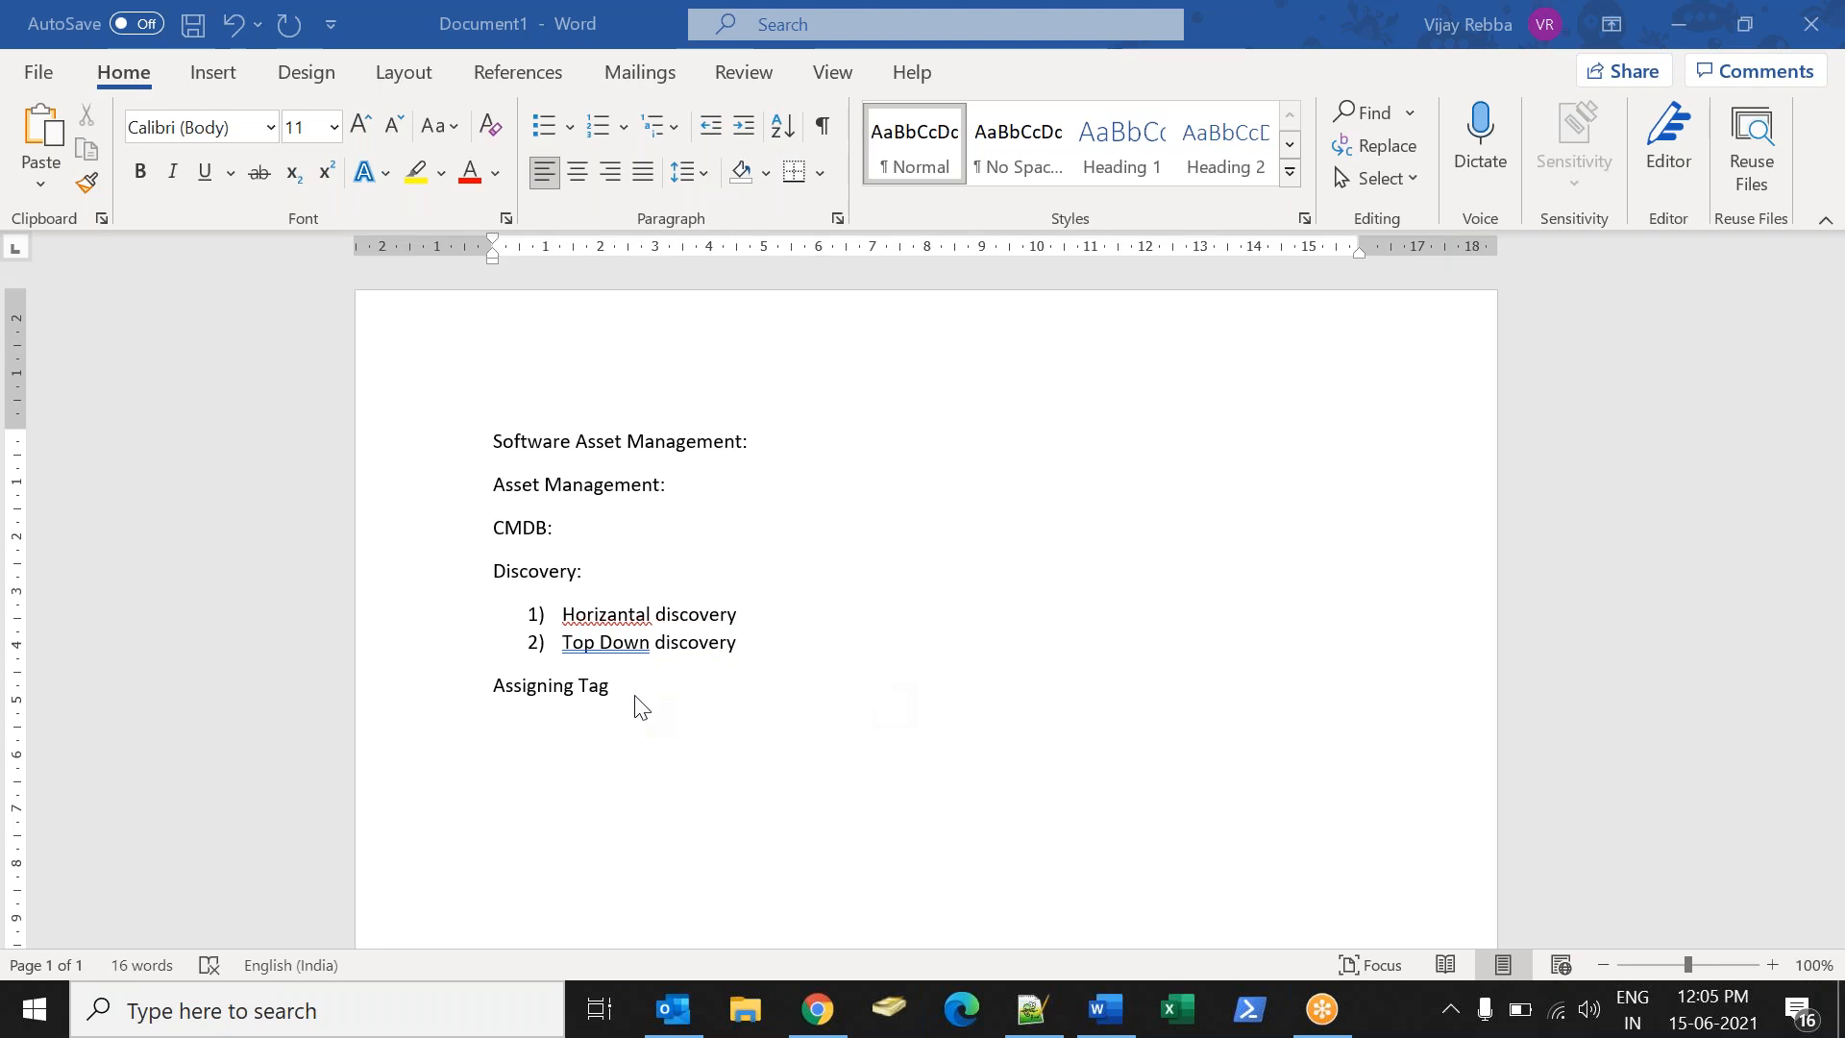
click(774, 688)
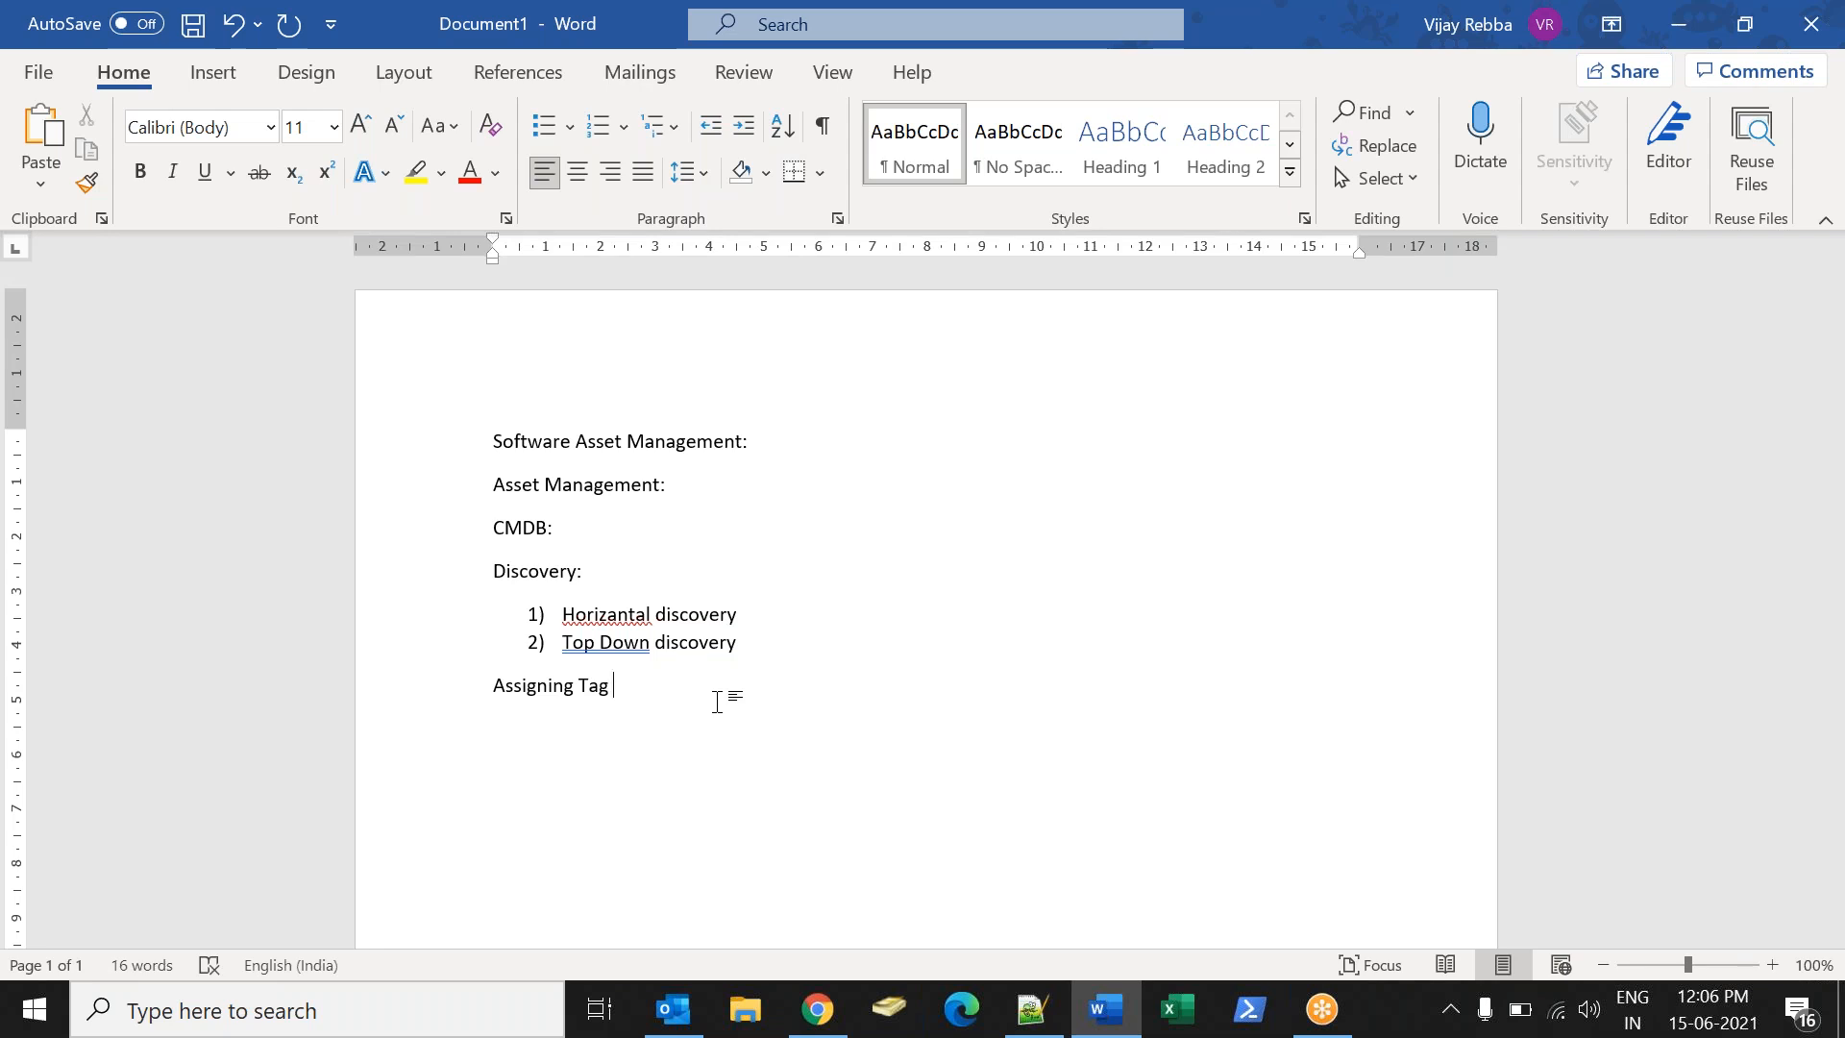
key(Return)
text(CMDB_CI)
key(Return)
text(CMDB)
text(: configuration management Database:)
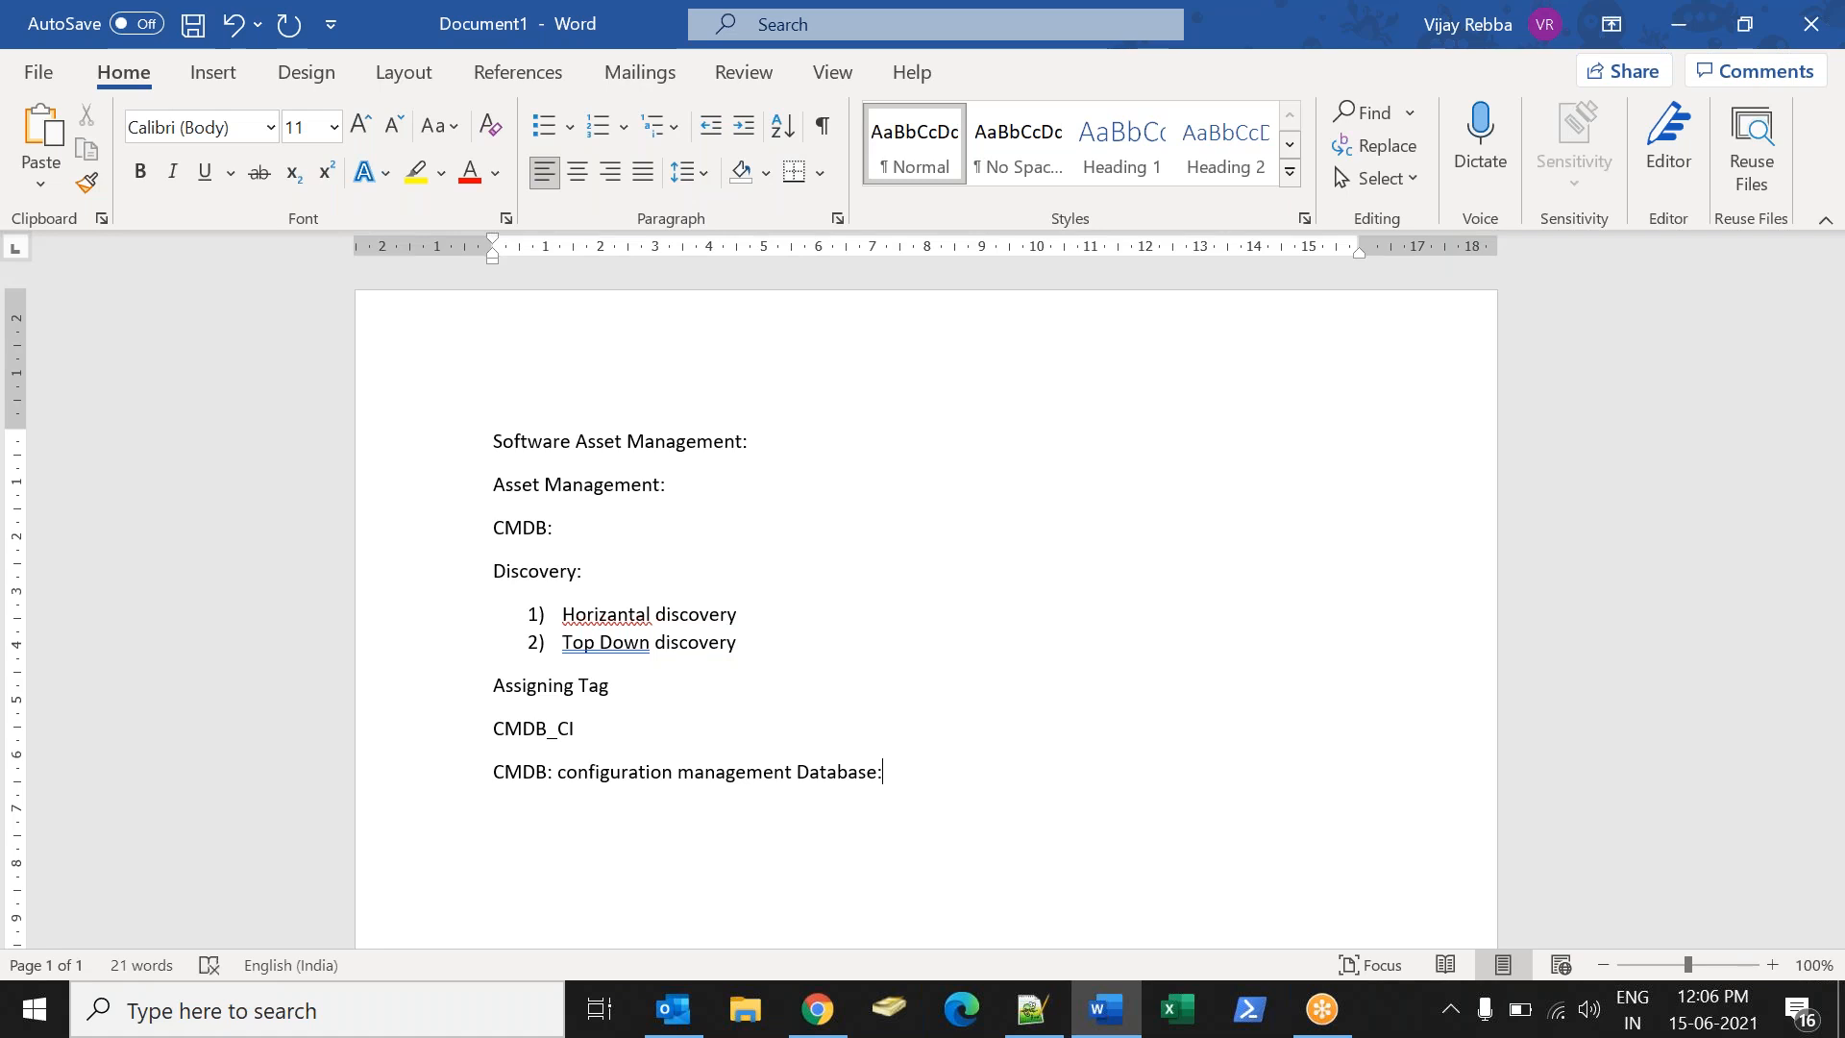
- Add an asterisk divider followed by the lines Create a Dashboard and Create a Filter
click(1347, 121)
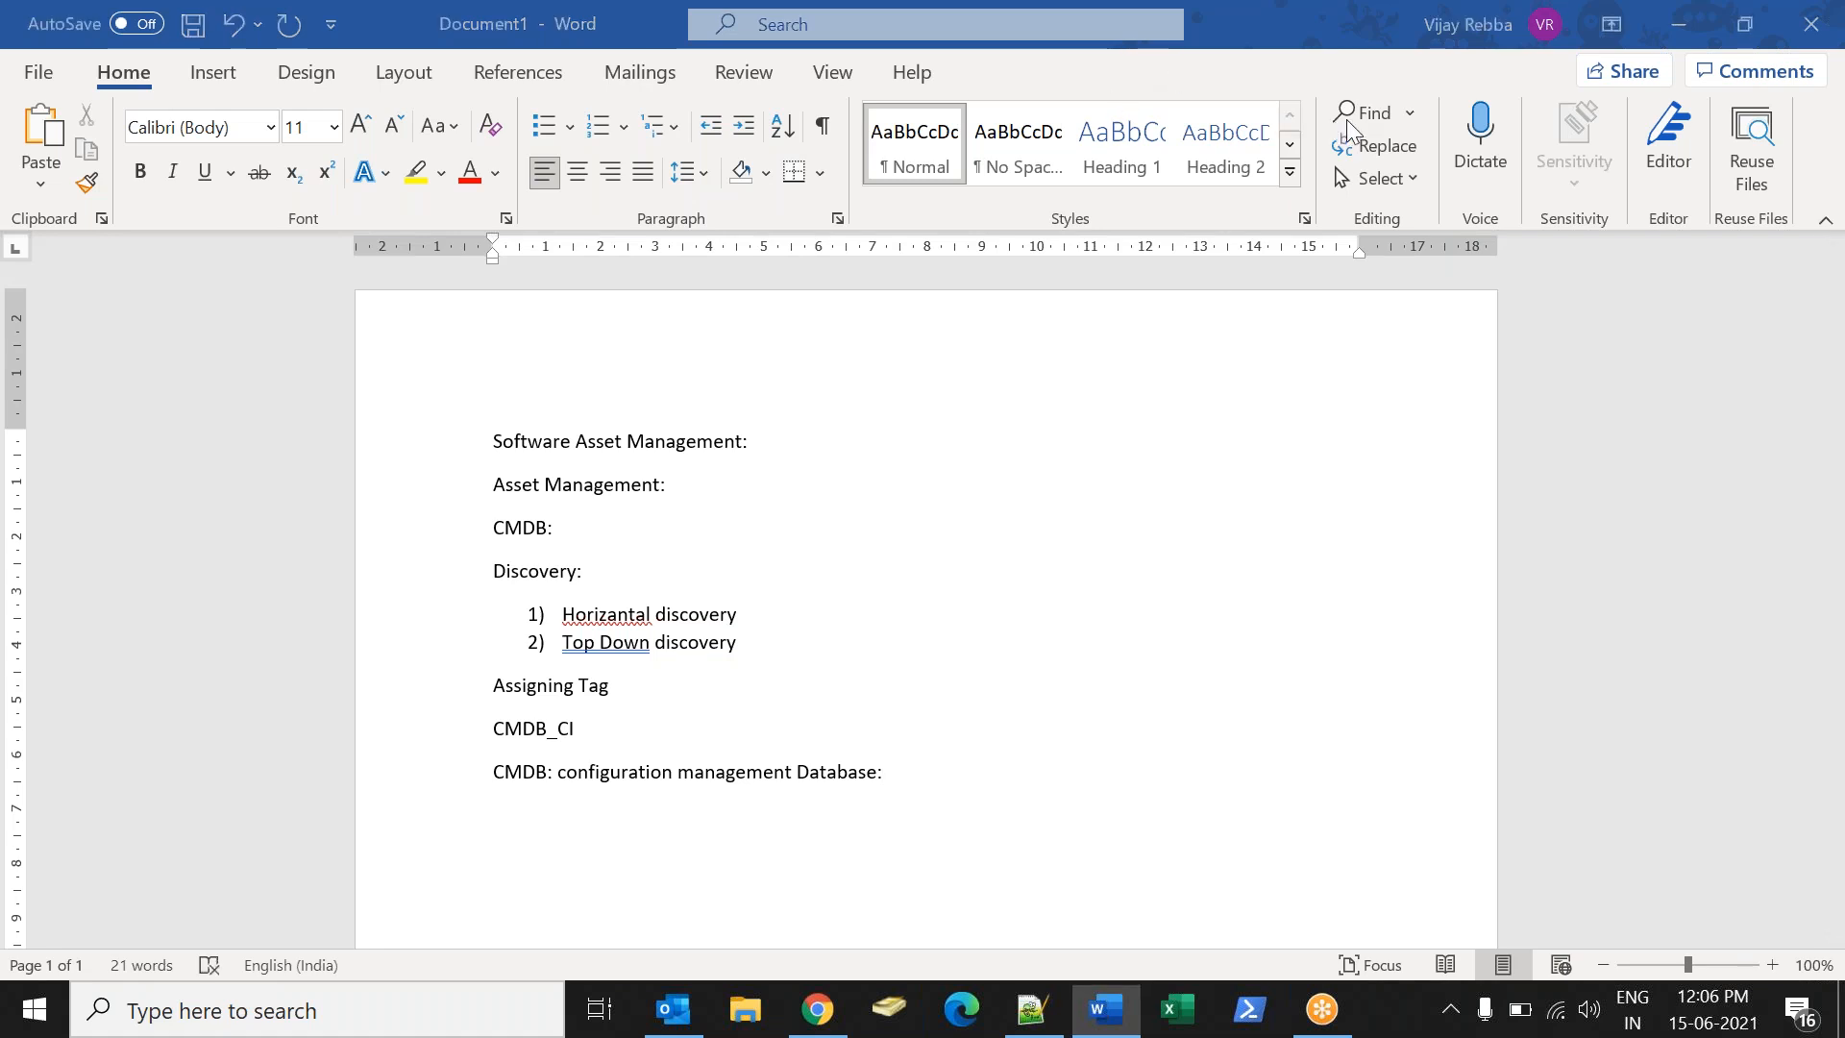
click(1339, 263)
key(Return)
text(************)
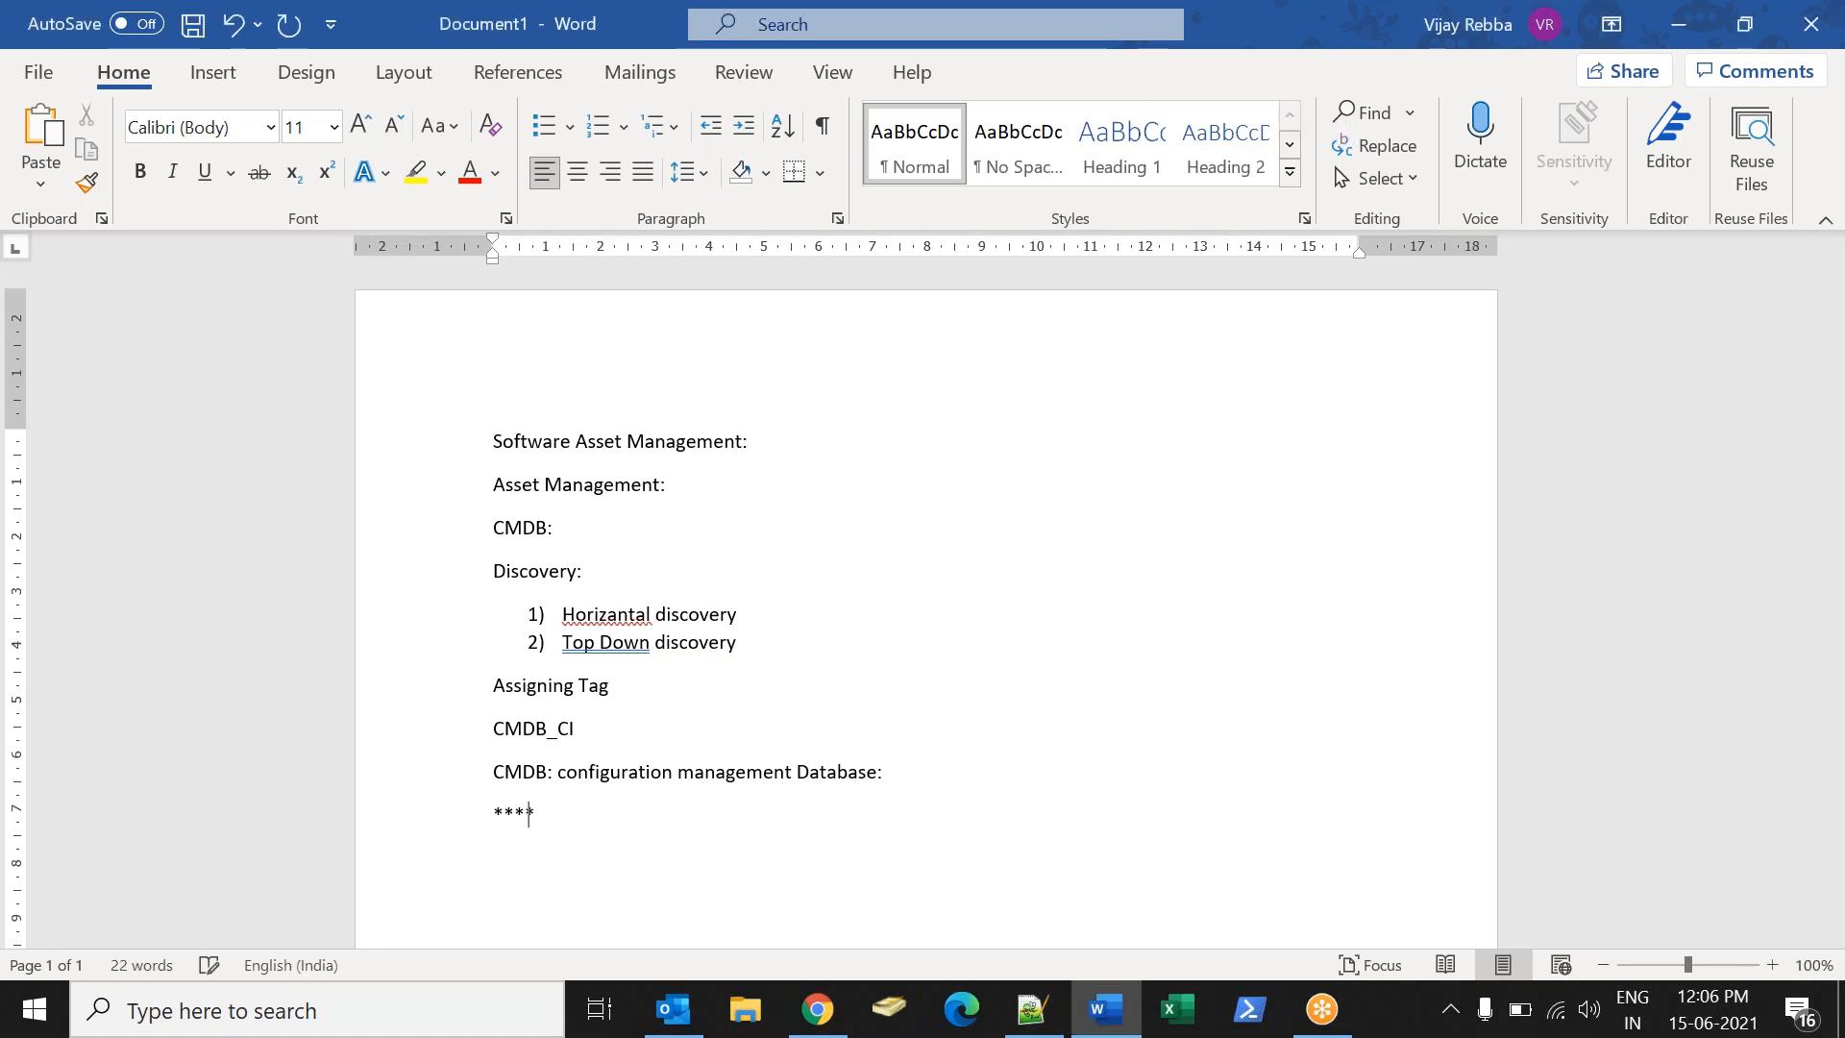
key(Return)
text(Create a Da)
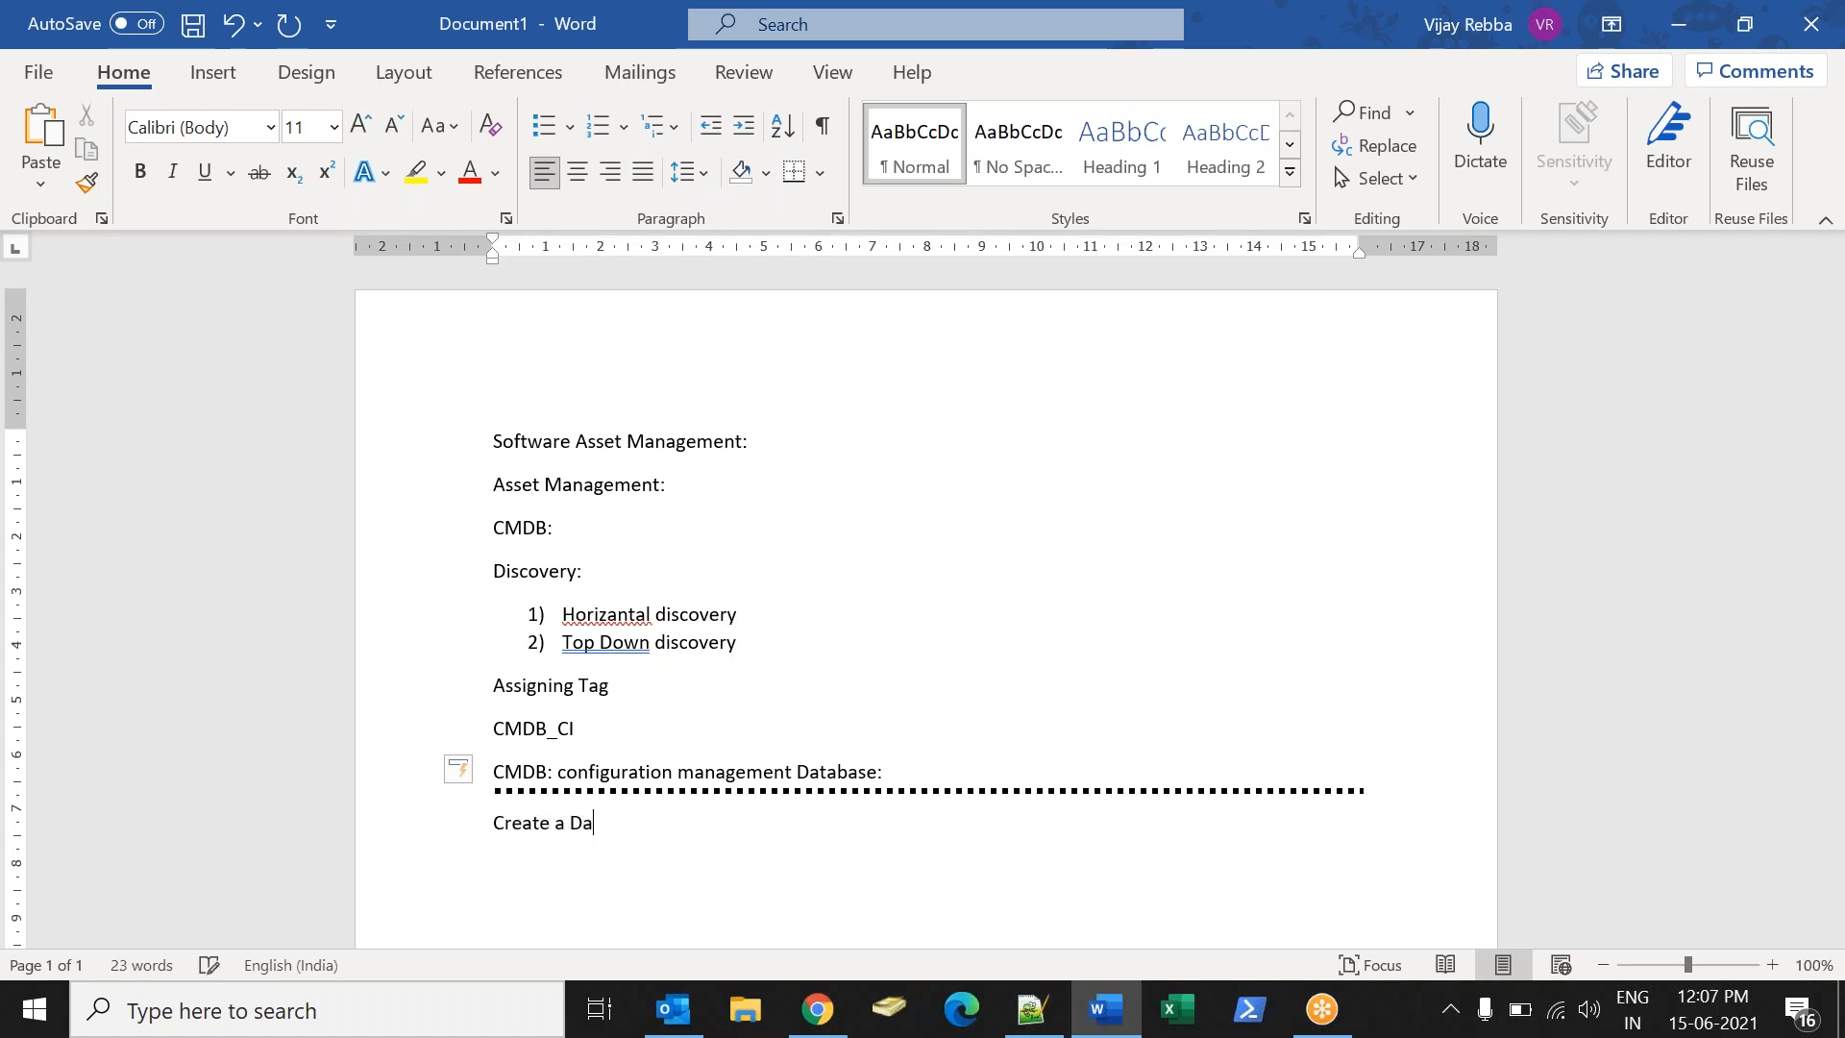
text(shboard)
key(Return)
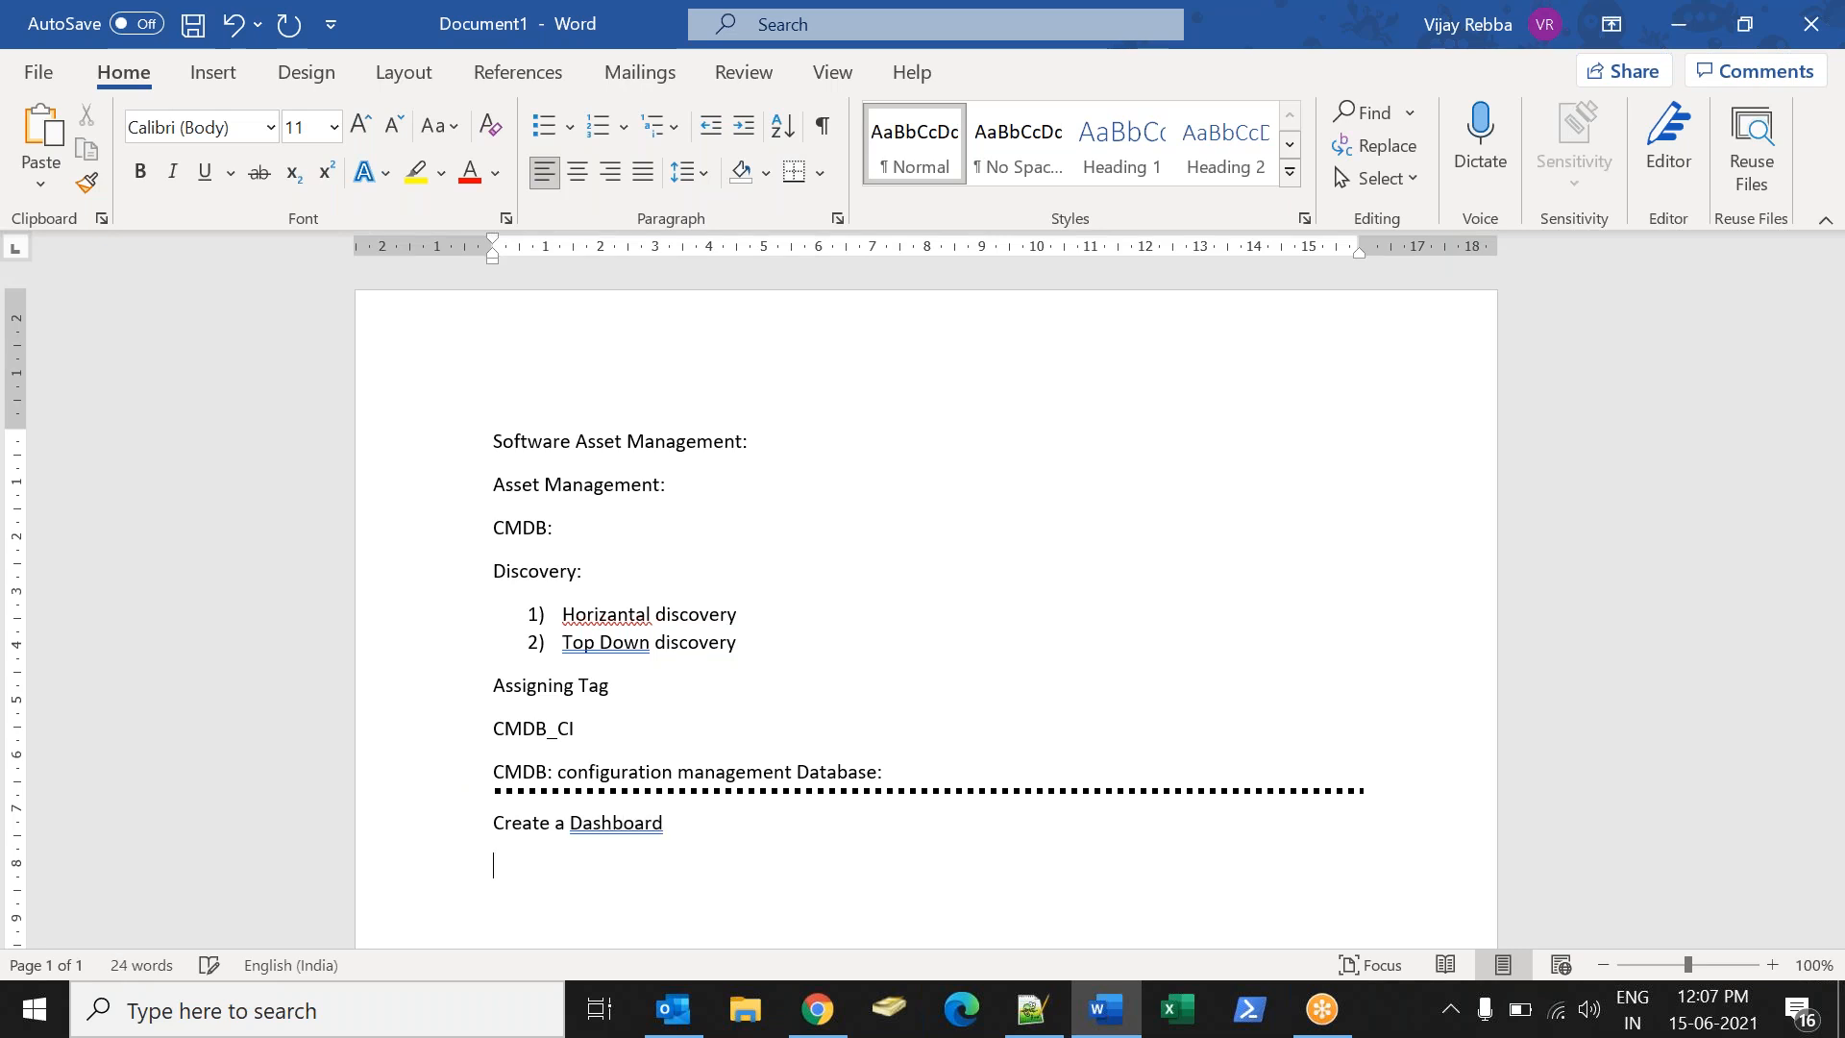
text(Create a Filter)
key(Return)
- Write the requirement to see software installed on a selected user's computer, fixing spelling
text(When )
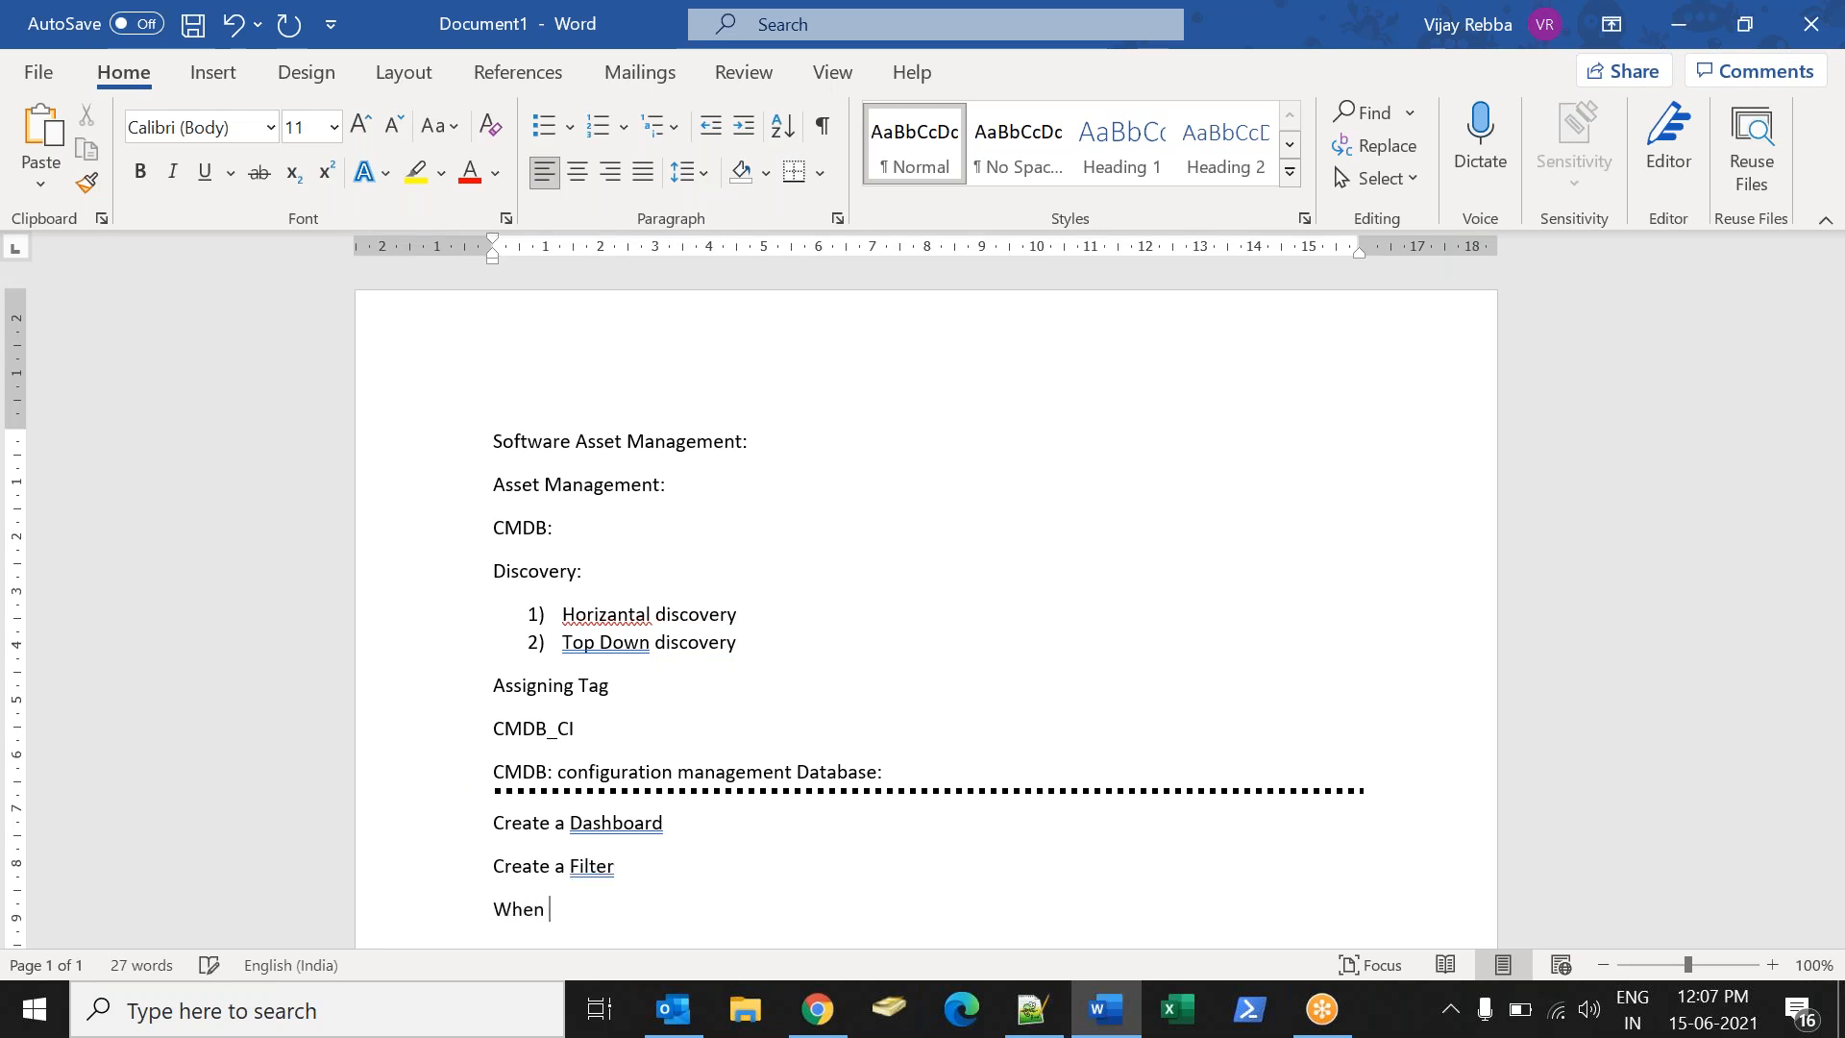
text(someone selected a User in f)
key(BackSpace)
text(i)
key(BackSpace)
text(F)
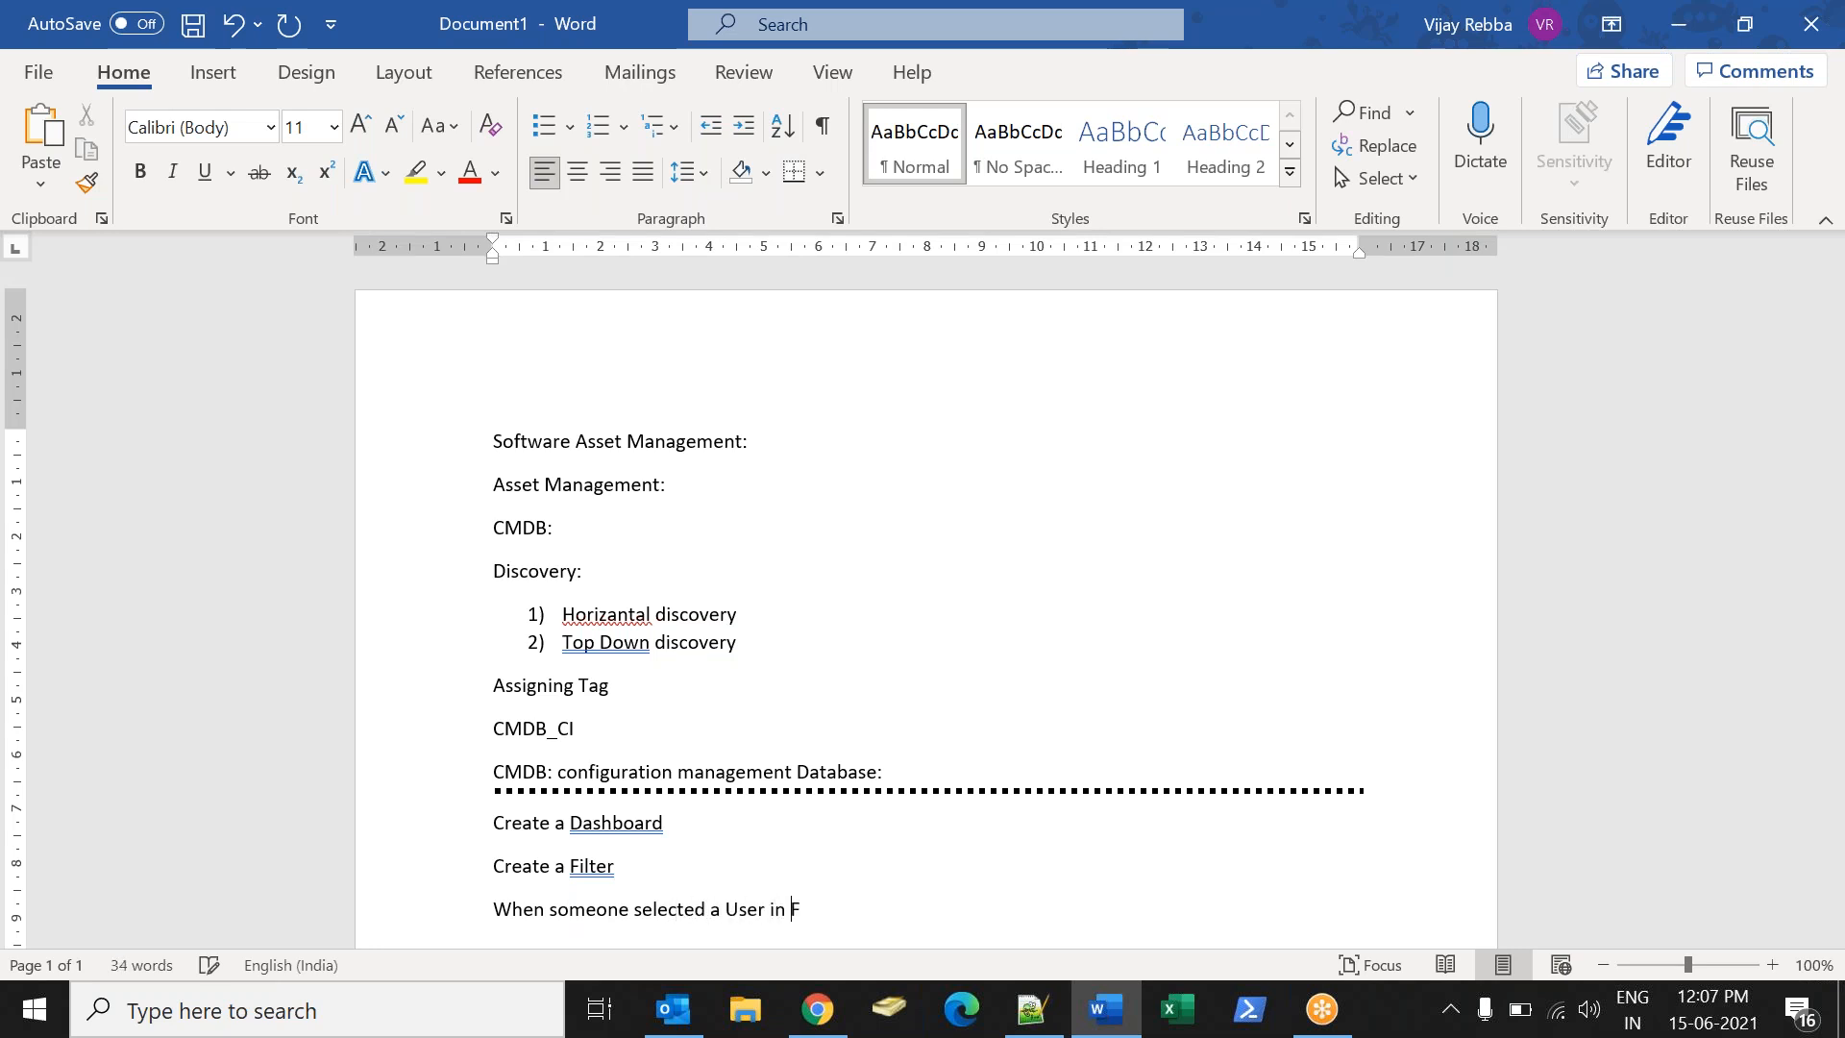
text(ilter we wante)
key(BackSpace)
key(BackSpace)
text(e wanted to use)
key(BackSpace)
key(BackSpace)
key(BackSpace)
text(see list o)
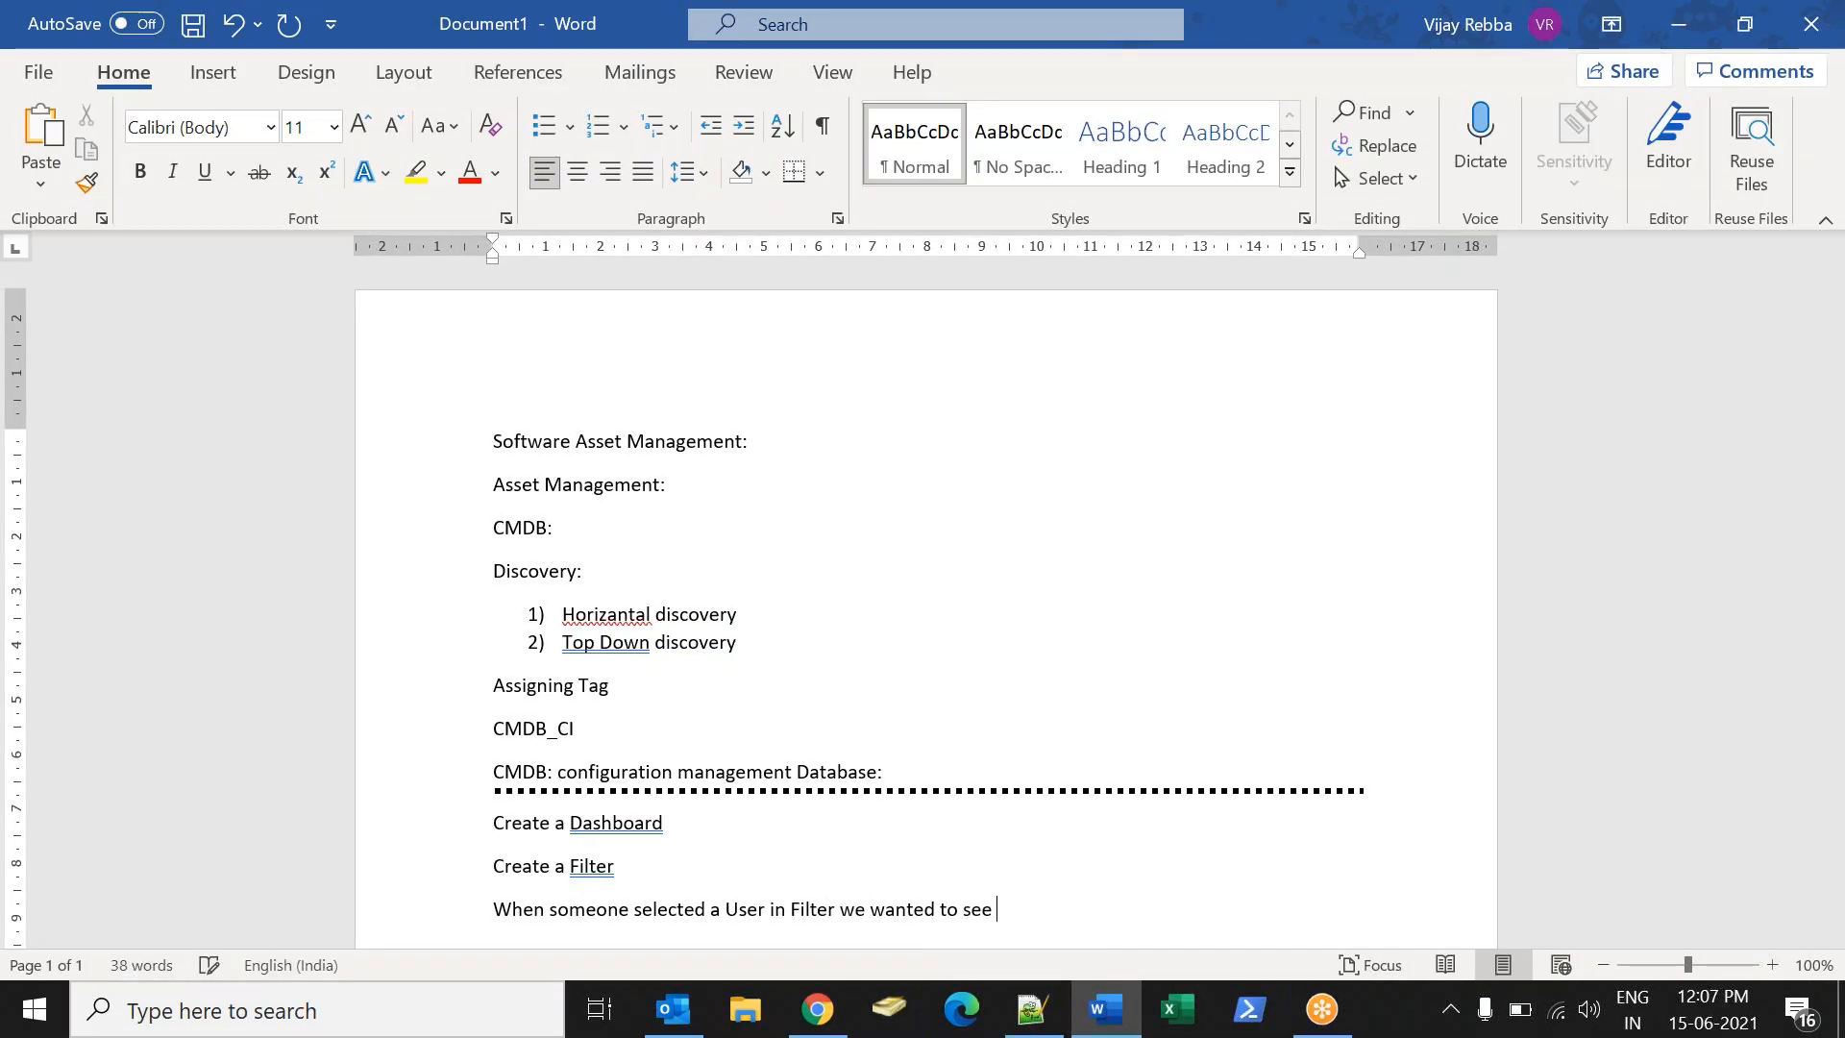
text(oftwares installed on User computer)
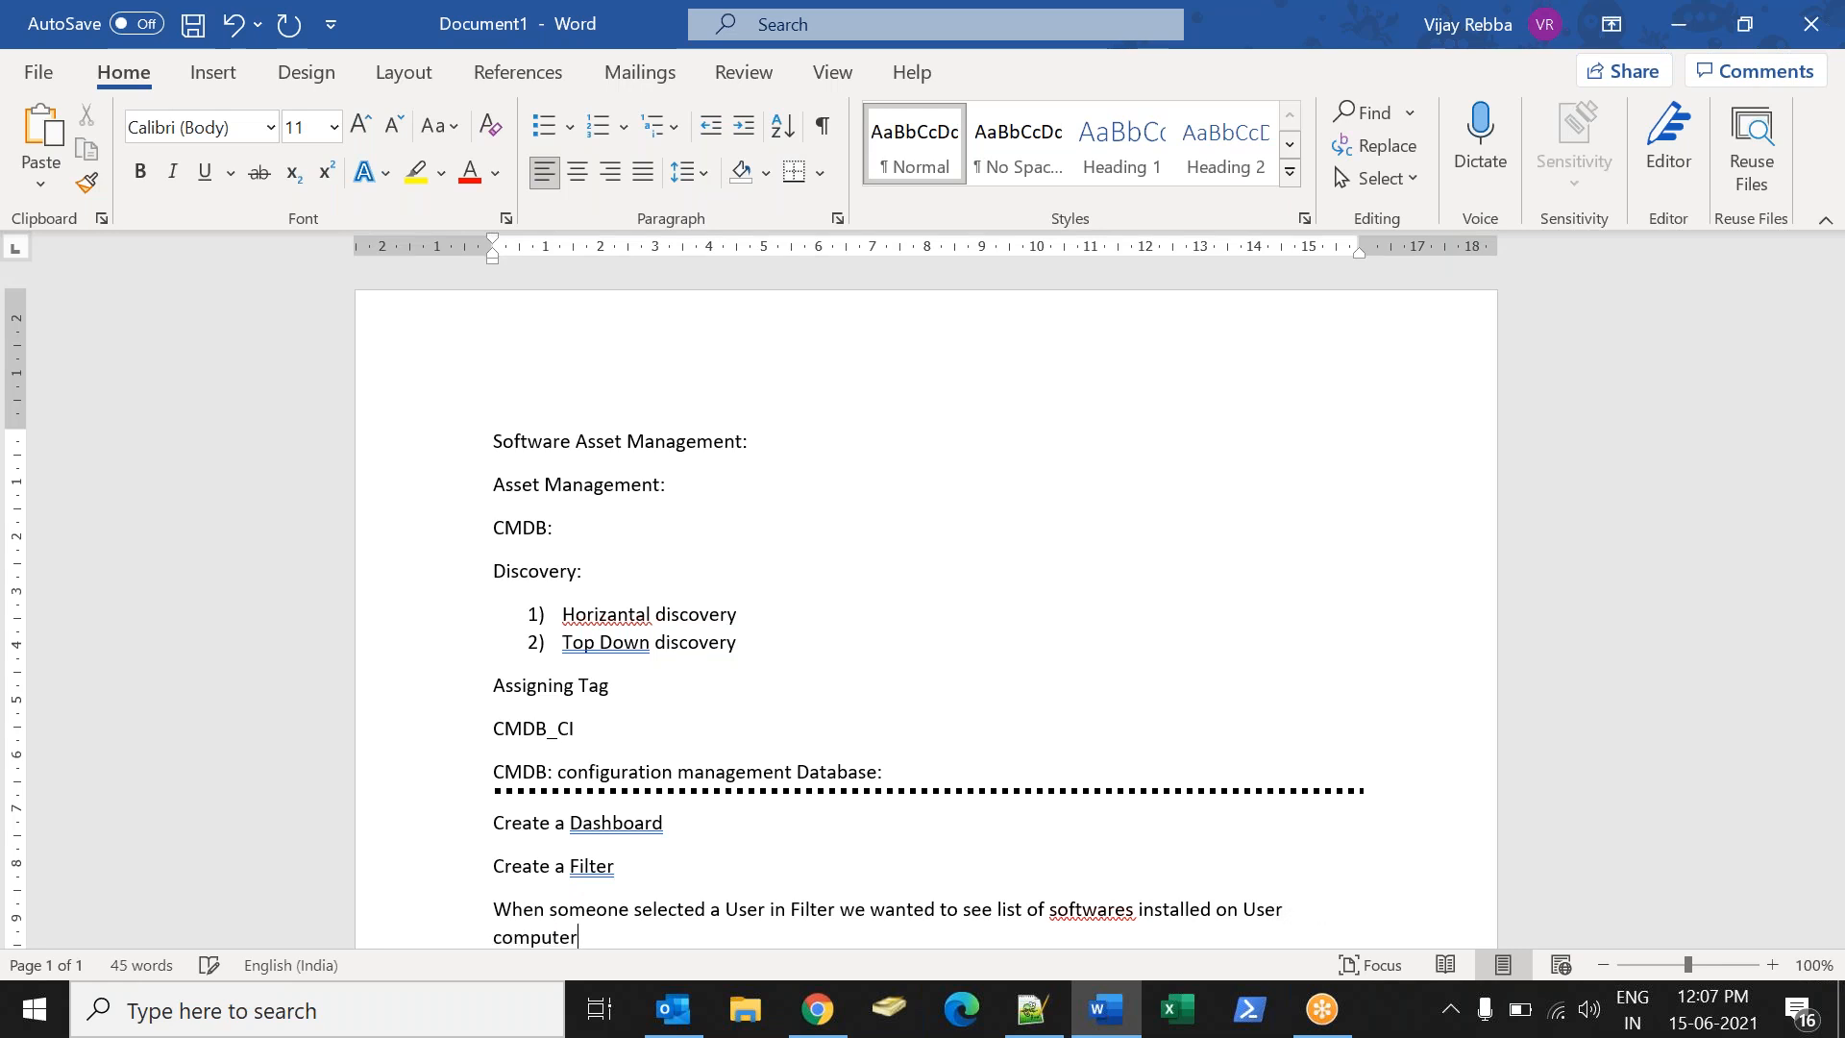
text(:)
key(Return)
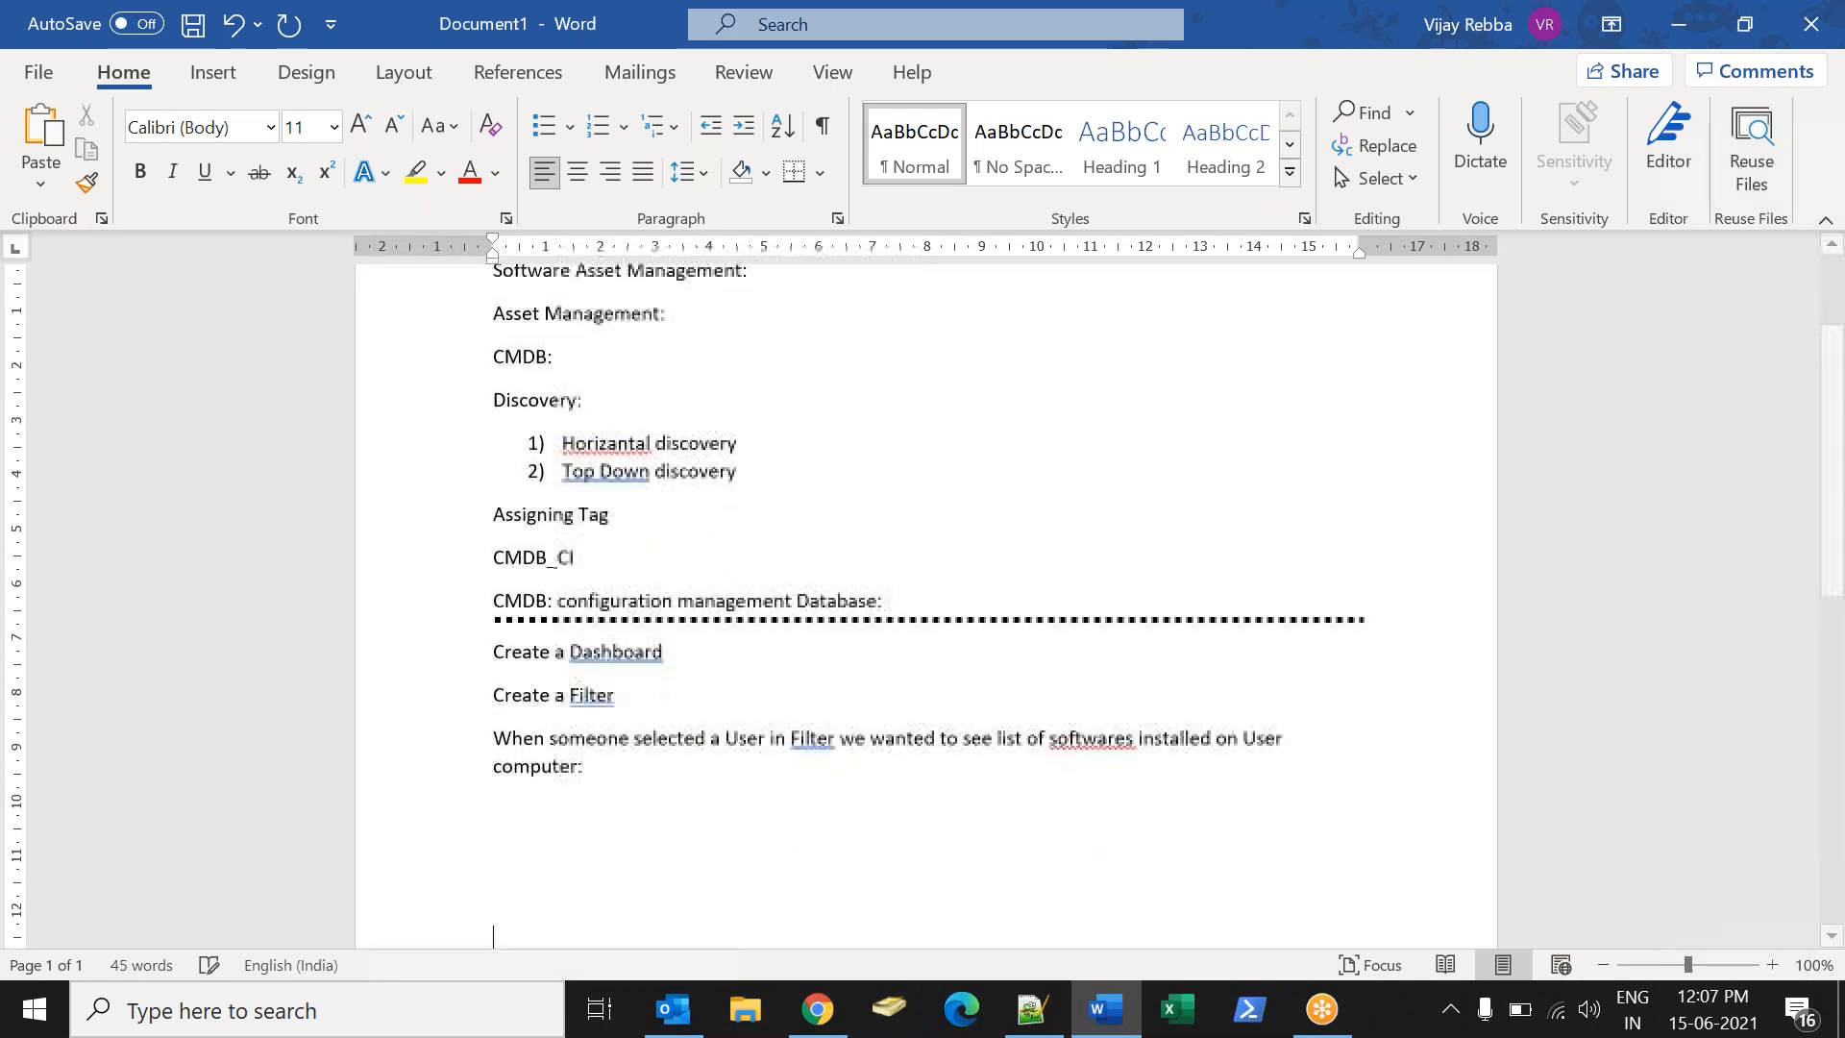
right_click(1108, 738)
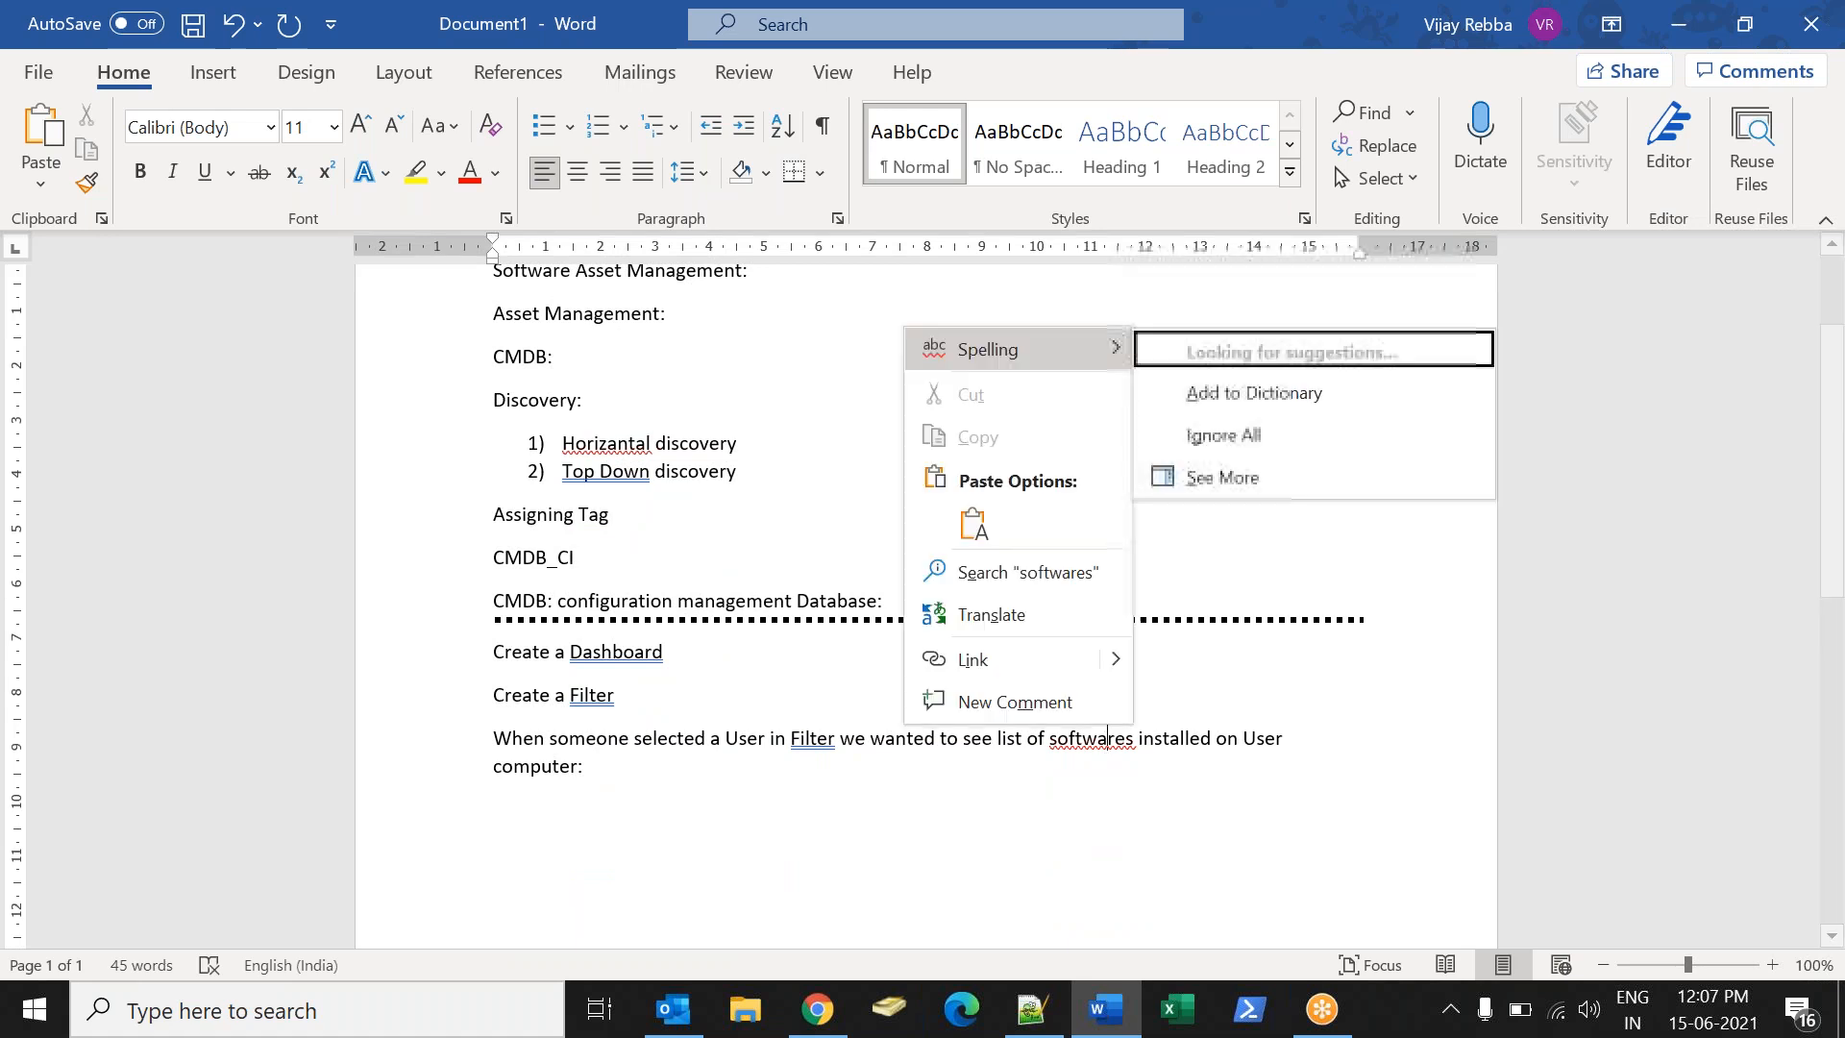
click(1225, 367)
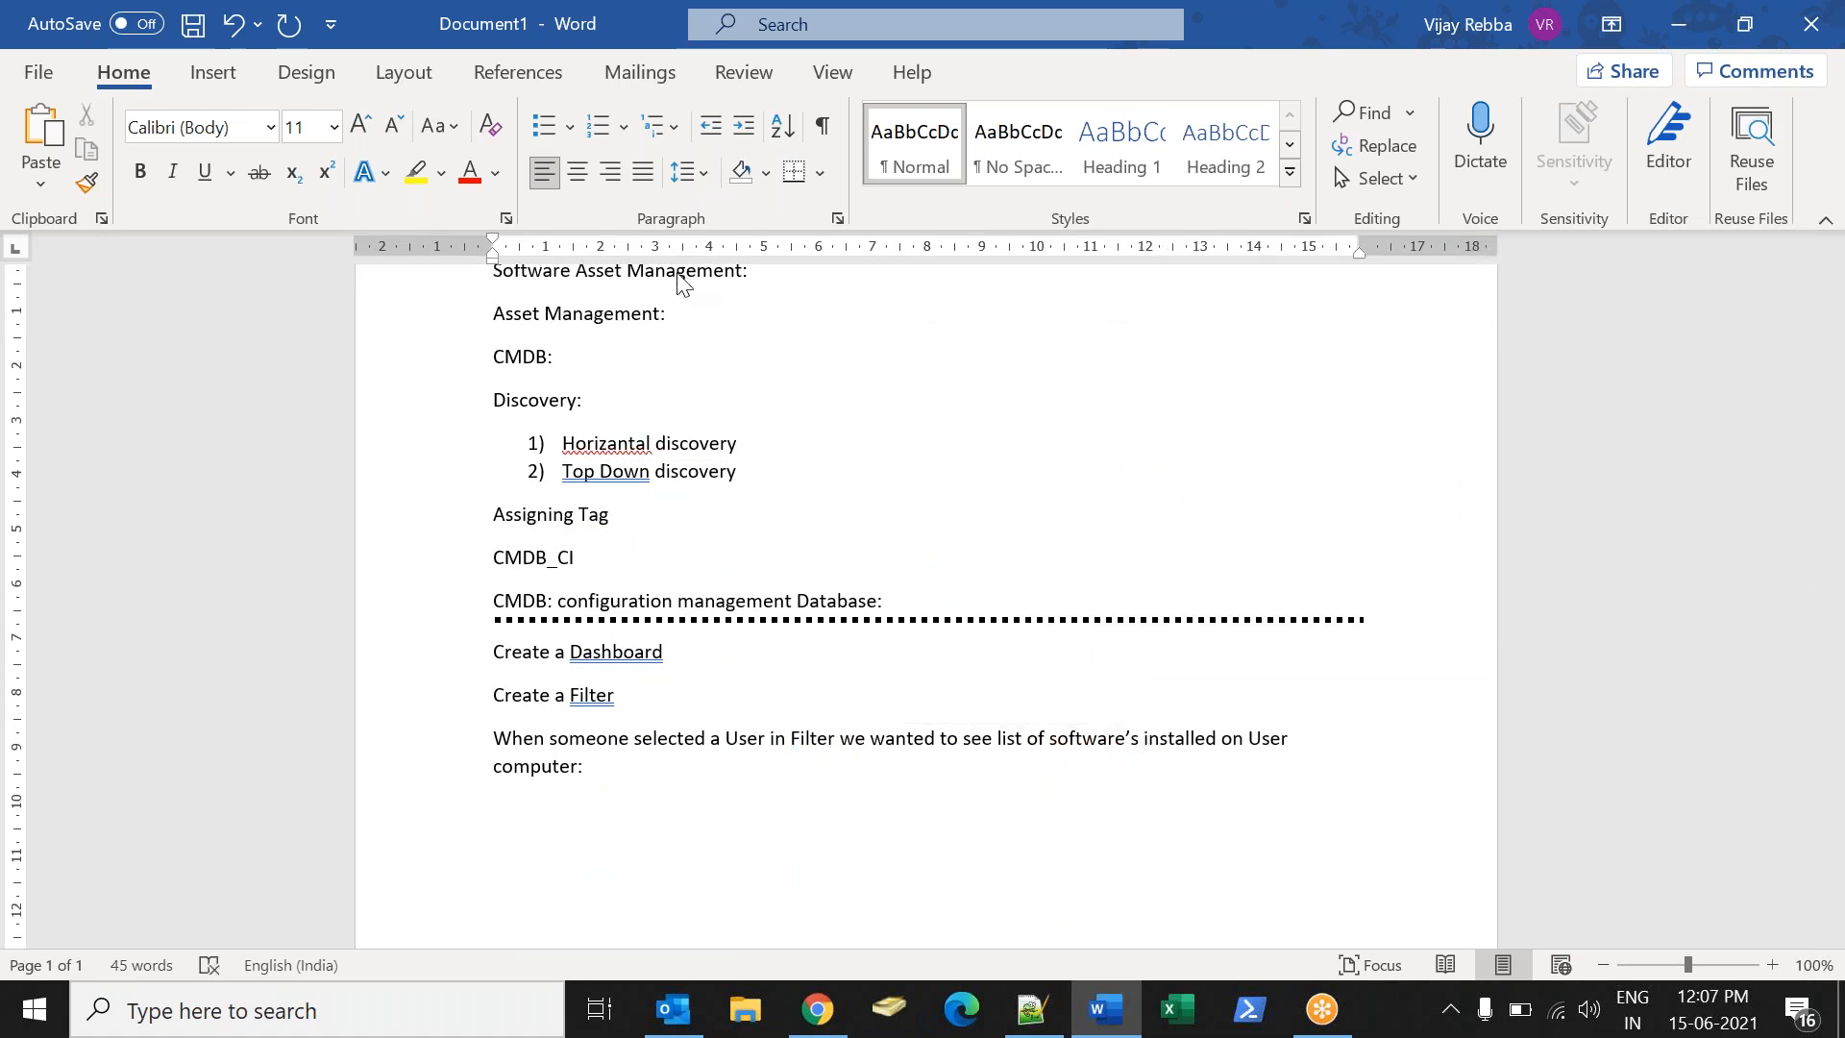
- Switch back to Chrome and go to the ServiceNow developer home page
scroll(746, 293, up, 1)
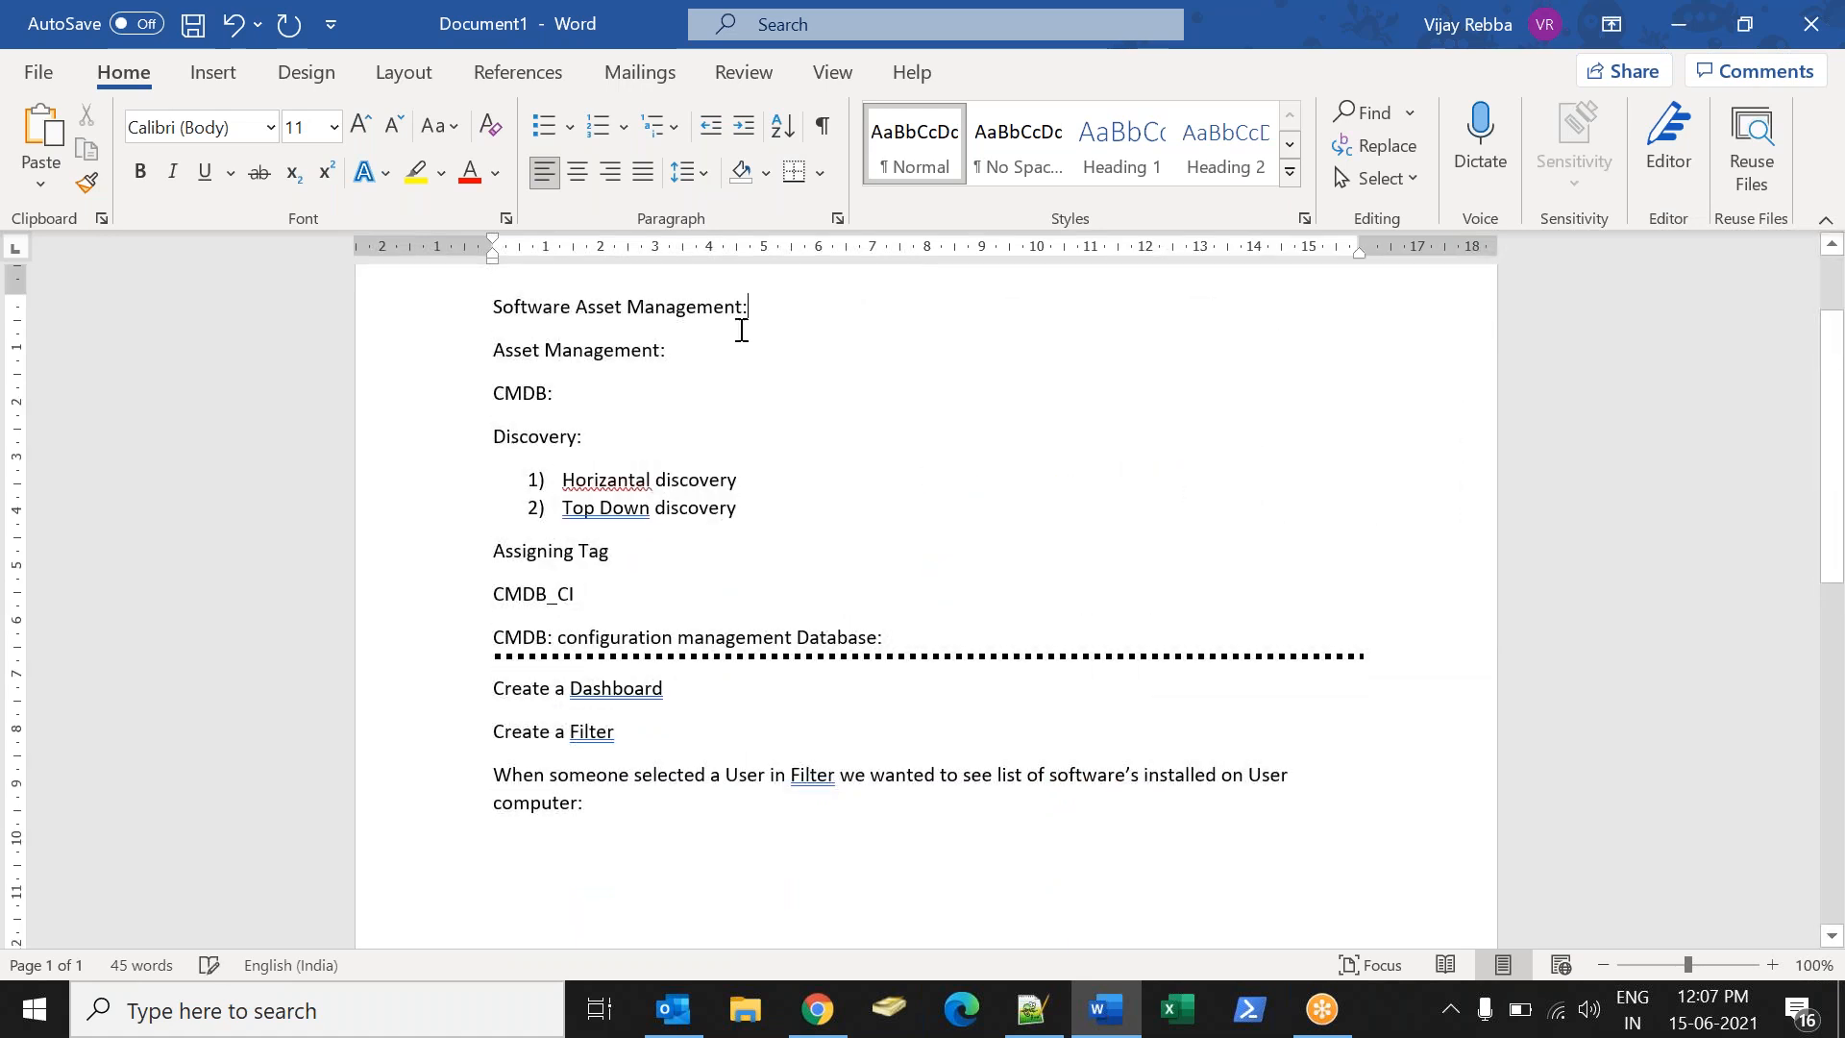
key(alt+Tab)
click(214, 14)
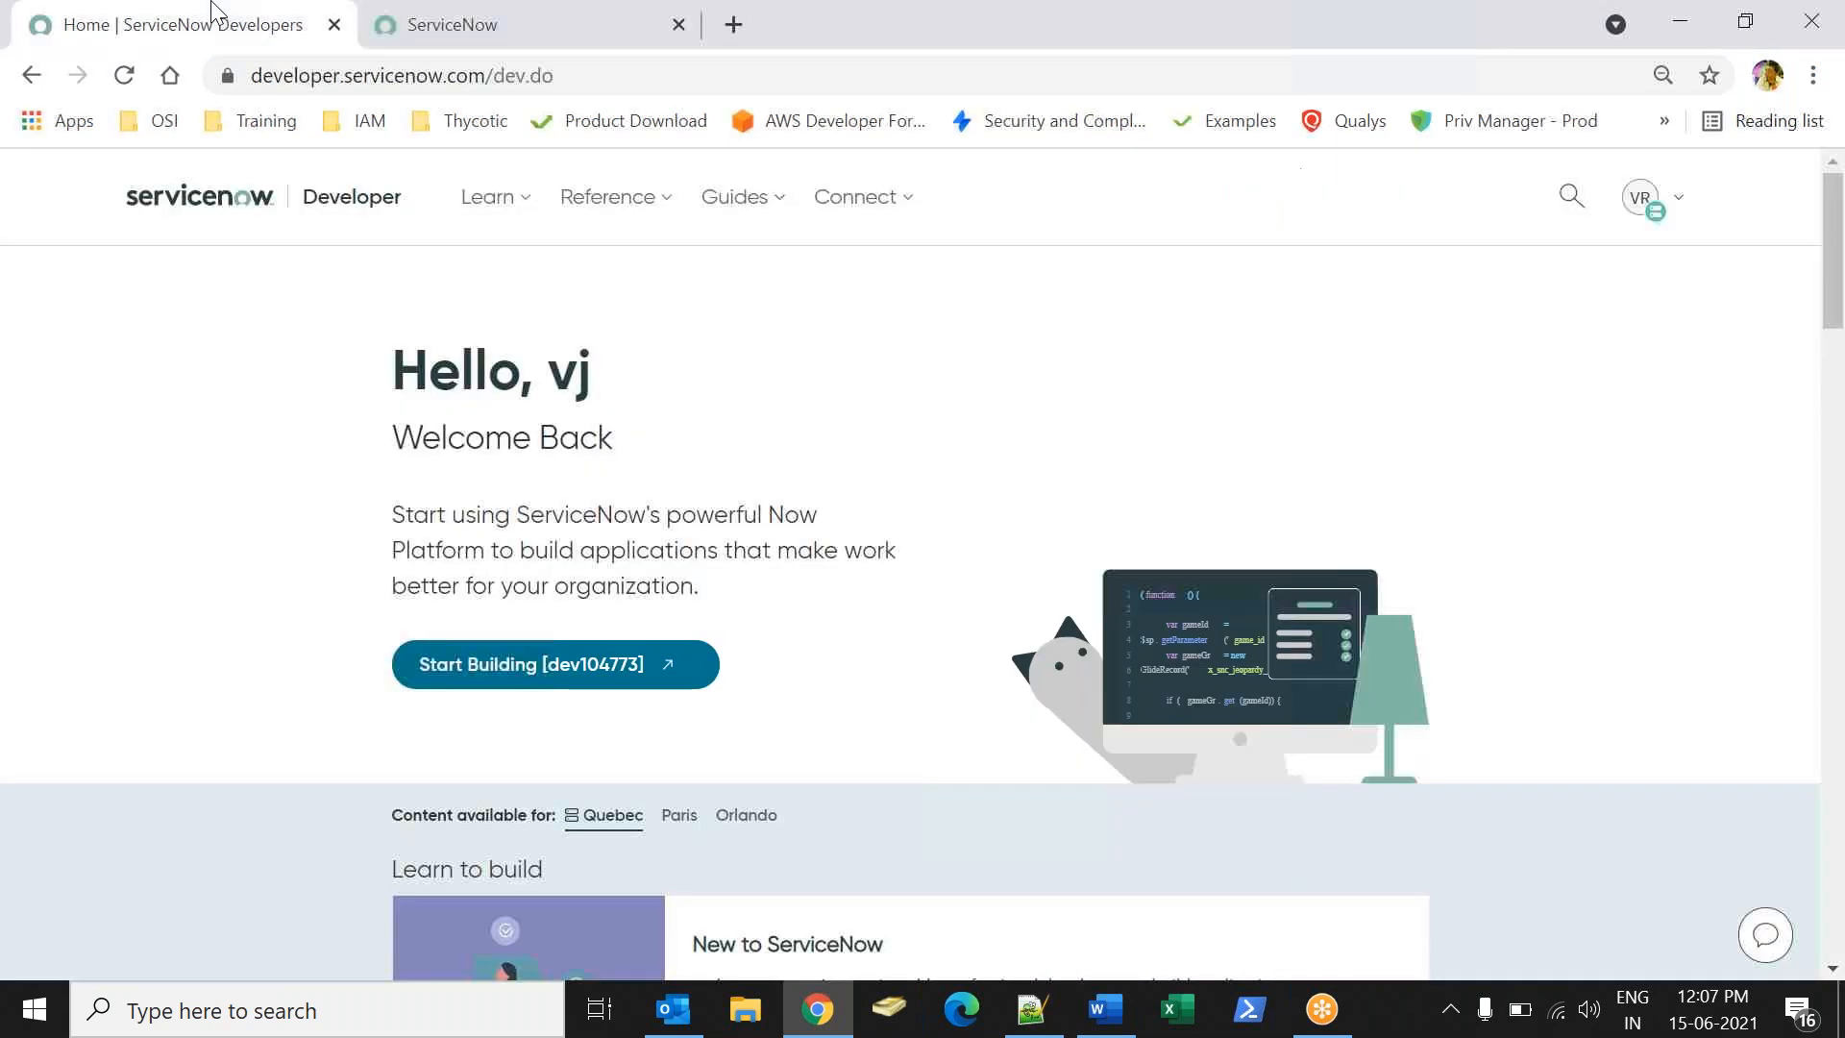
- Review activation choices for the Software Asset Management Professional plugins, closing without activating
click(1684, 228)
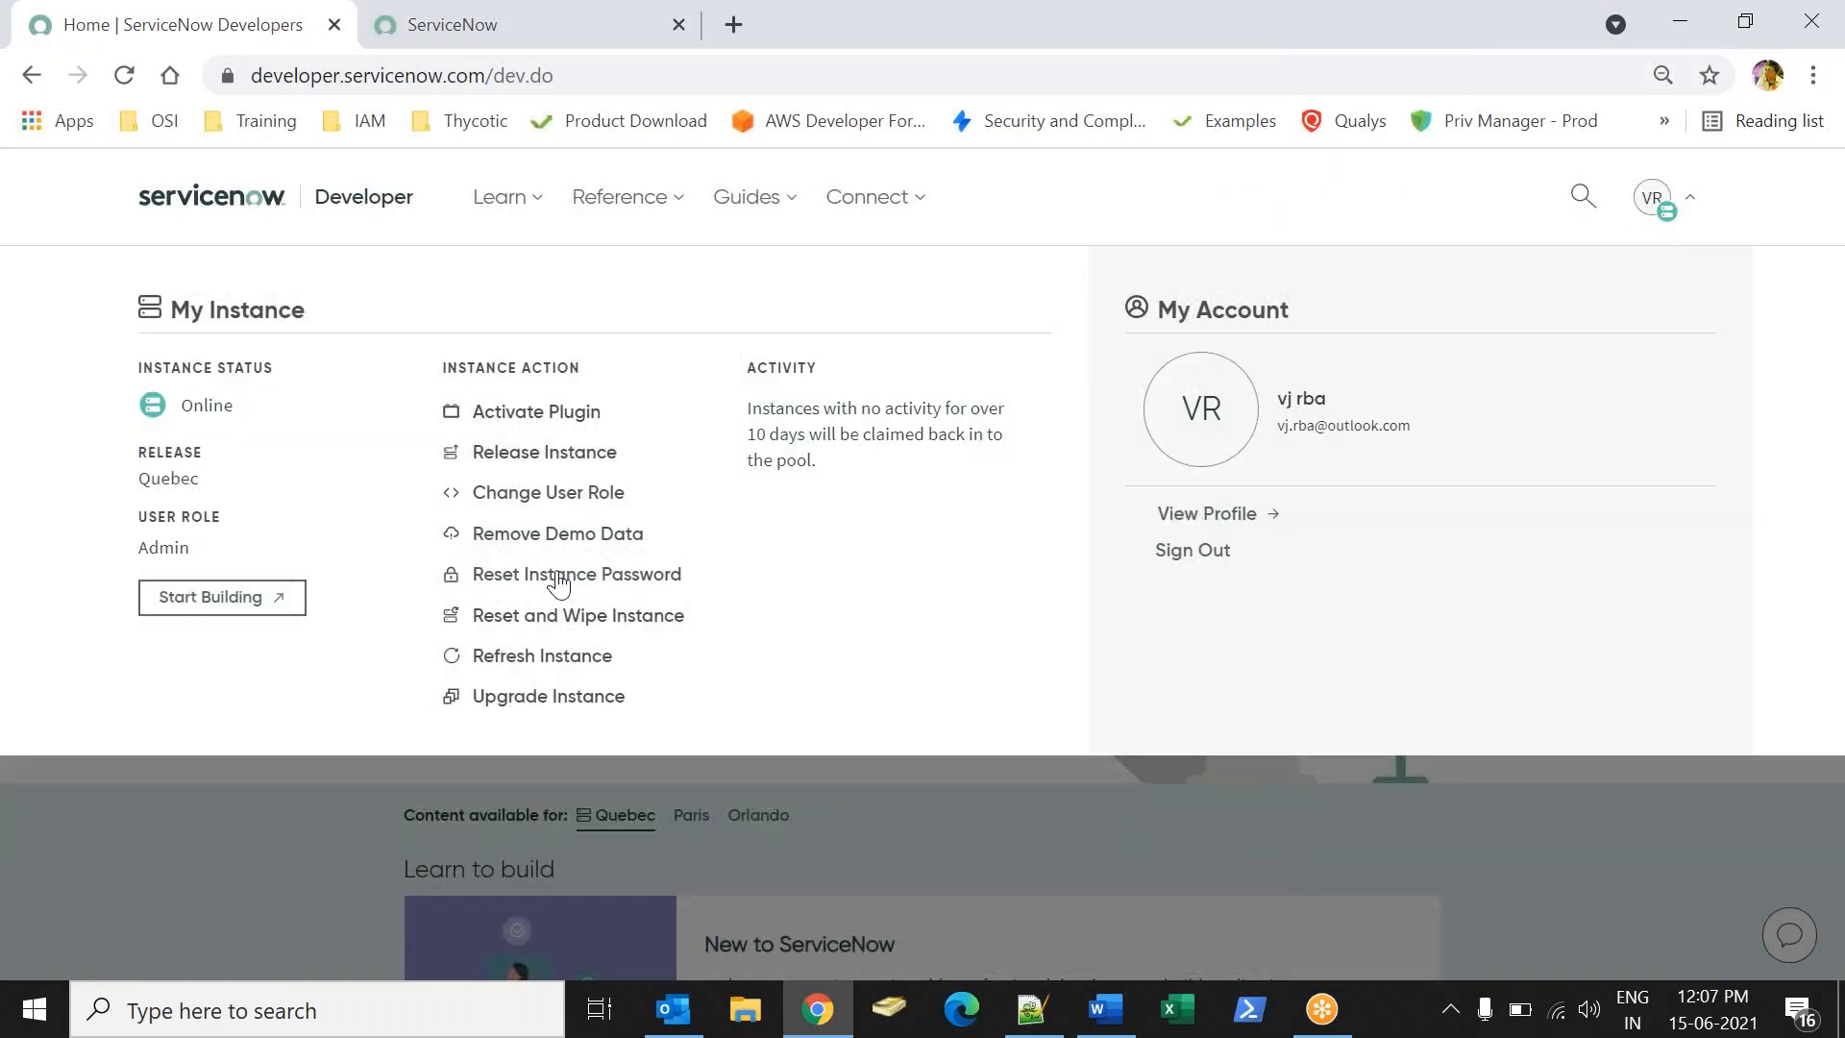
click(537, 413)
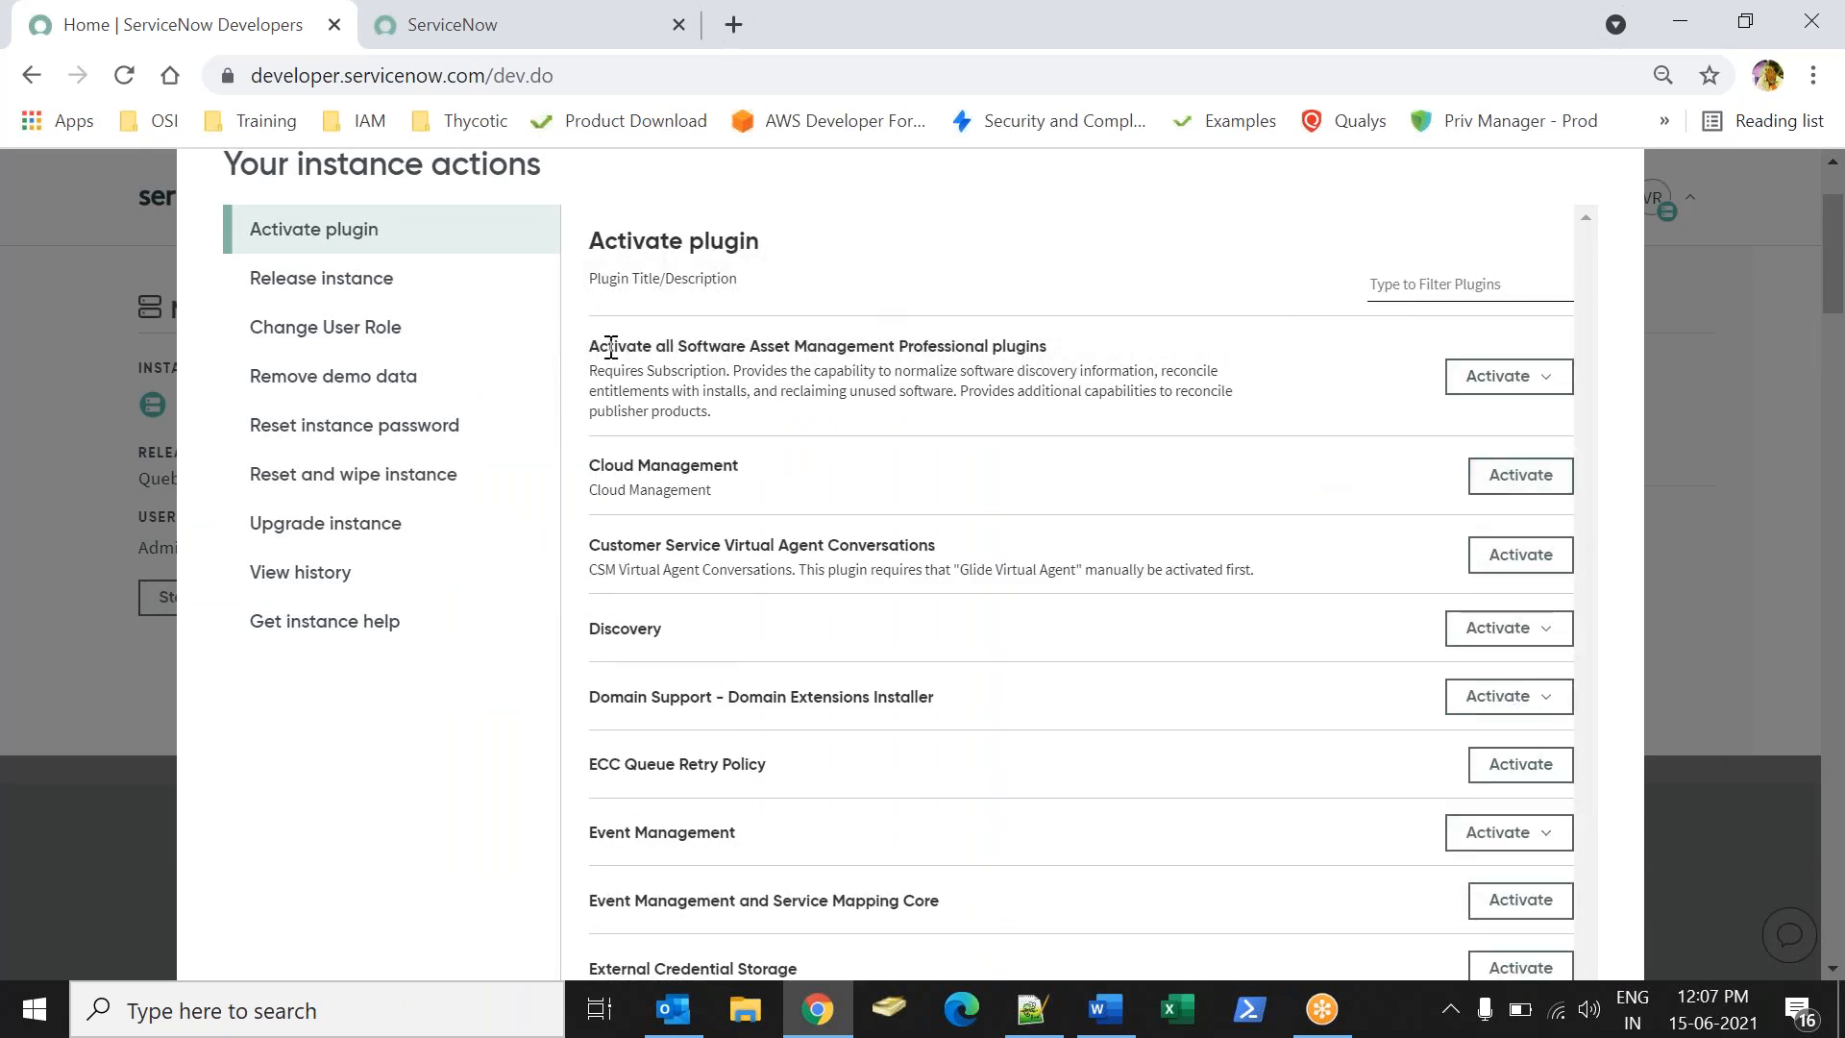
drag(608, 346, 1085, 370)
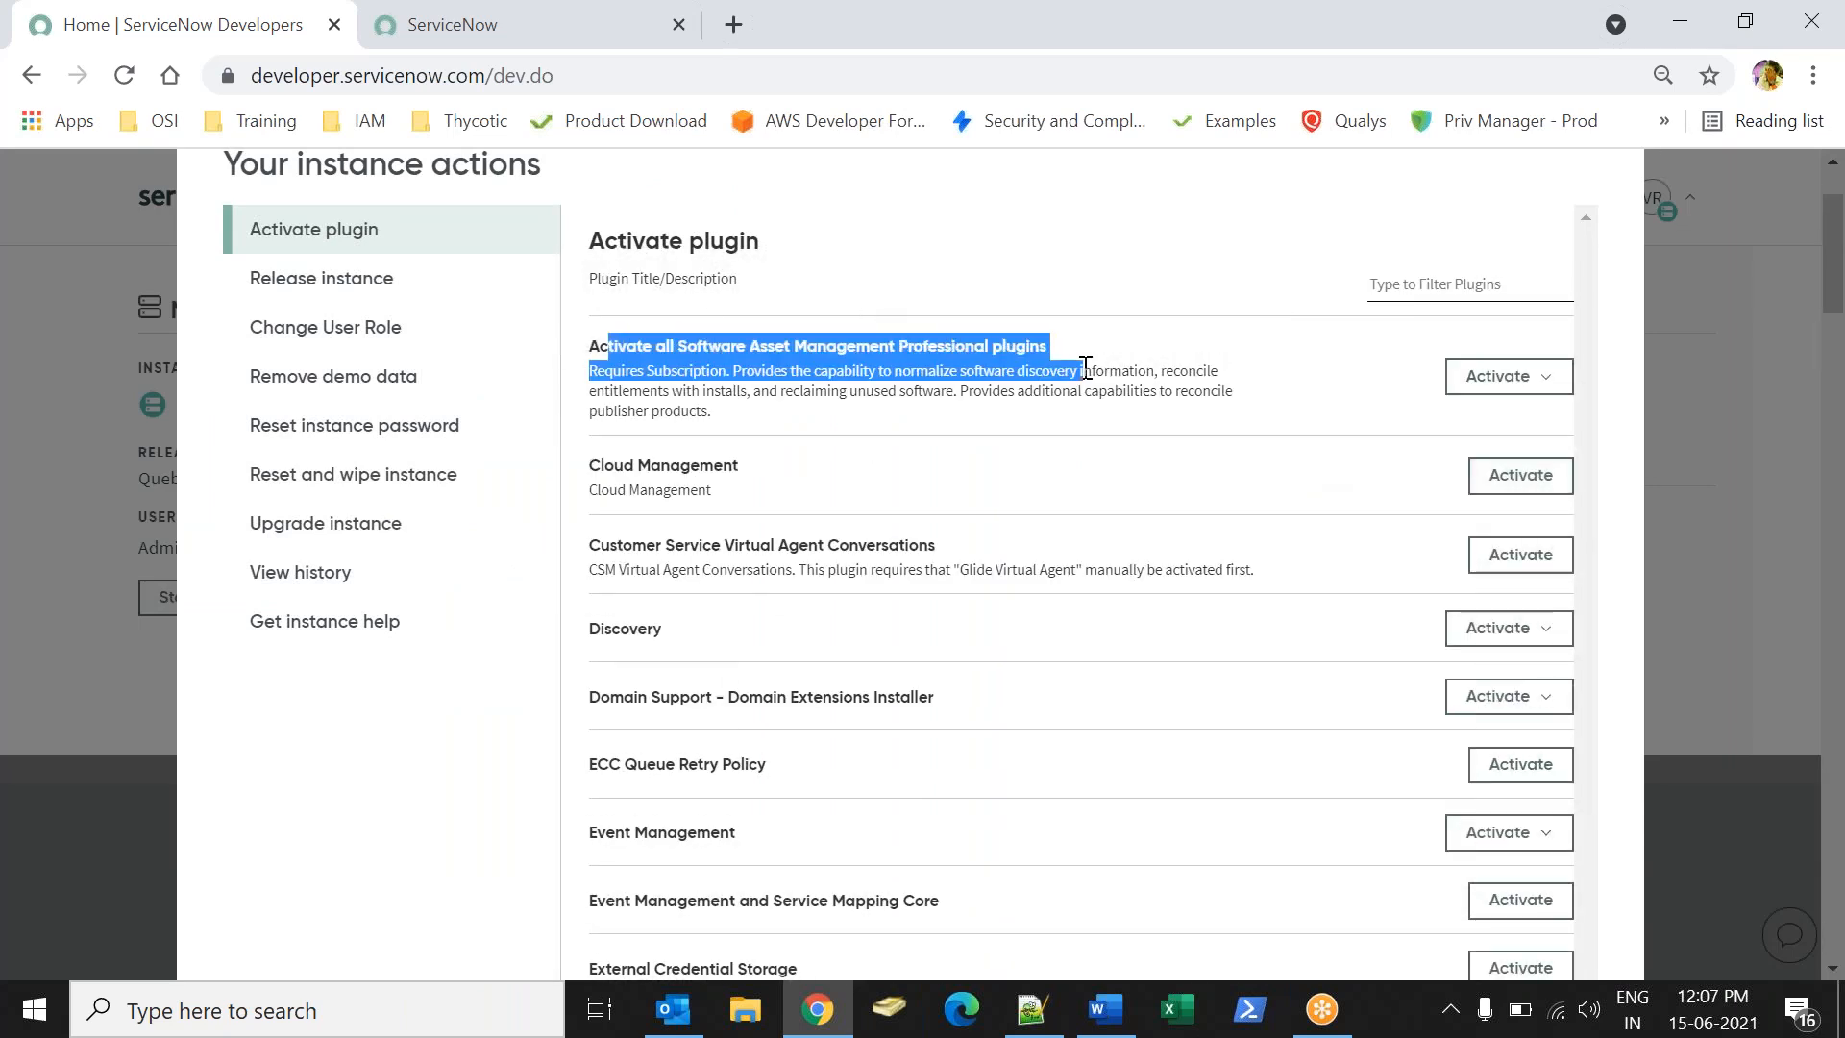
click(1003, 370)
click(1530, 382)
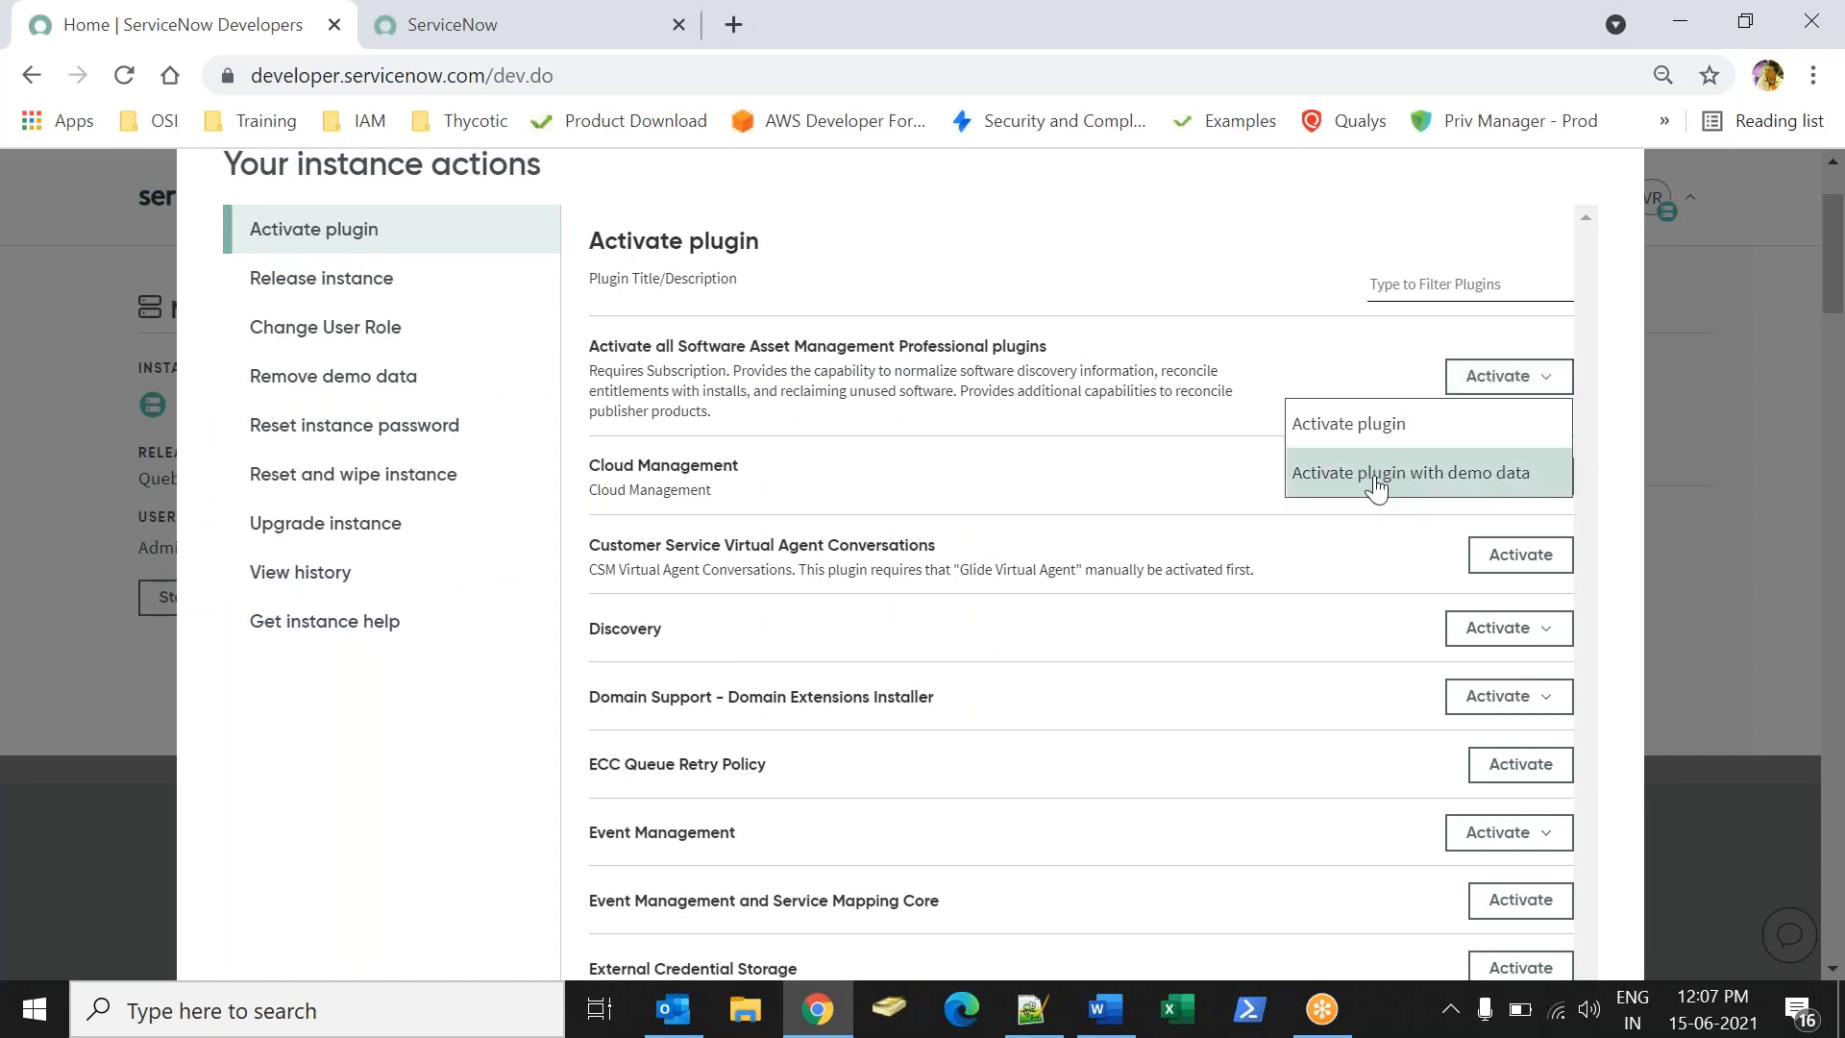
click(1161, 411)
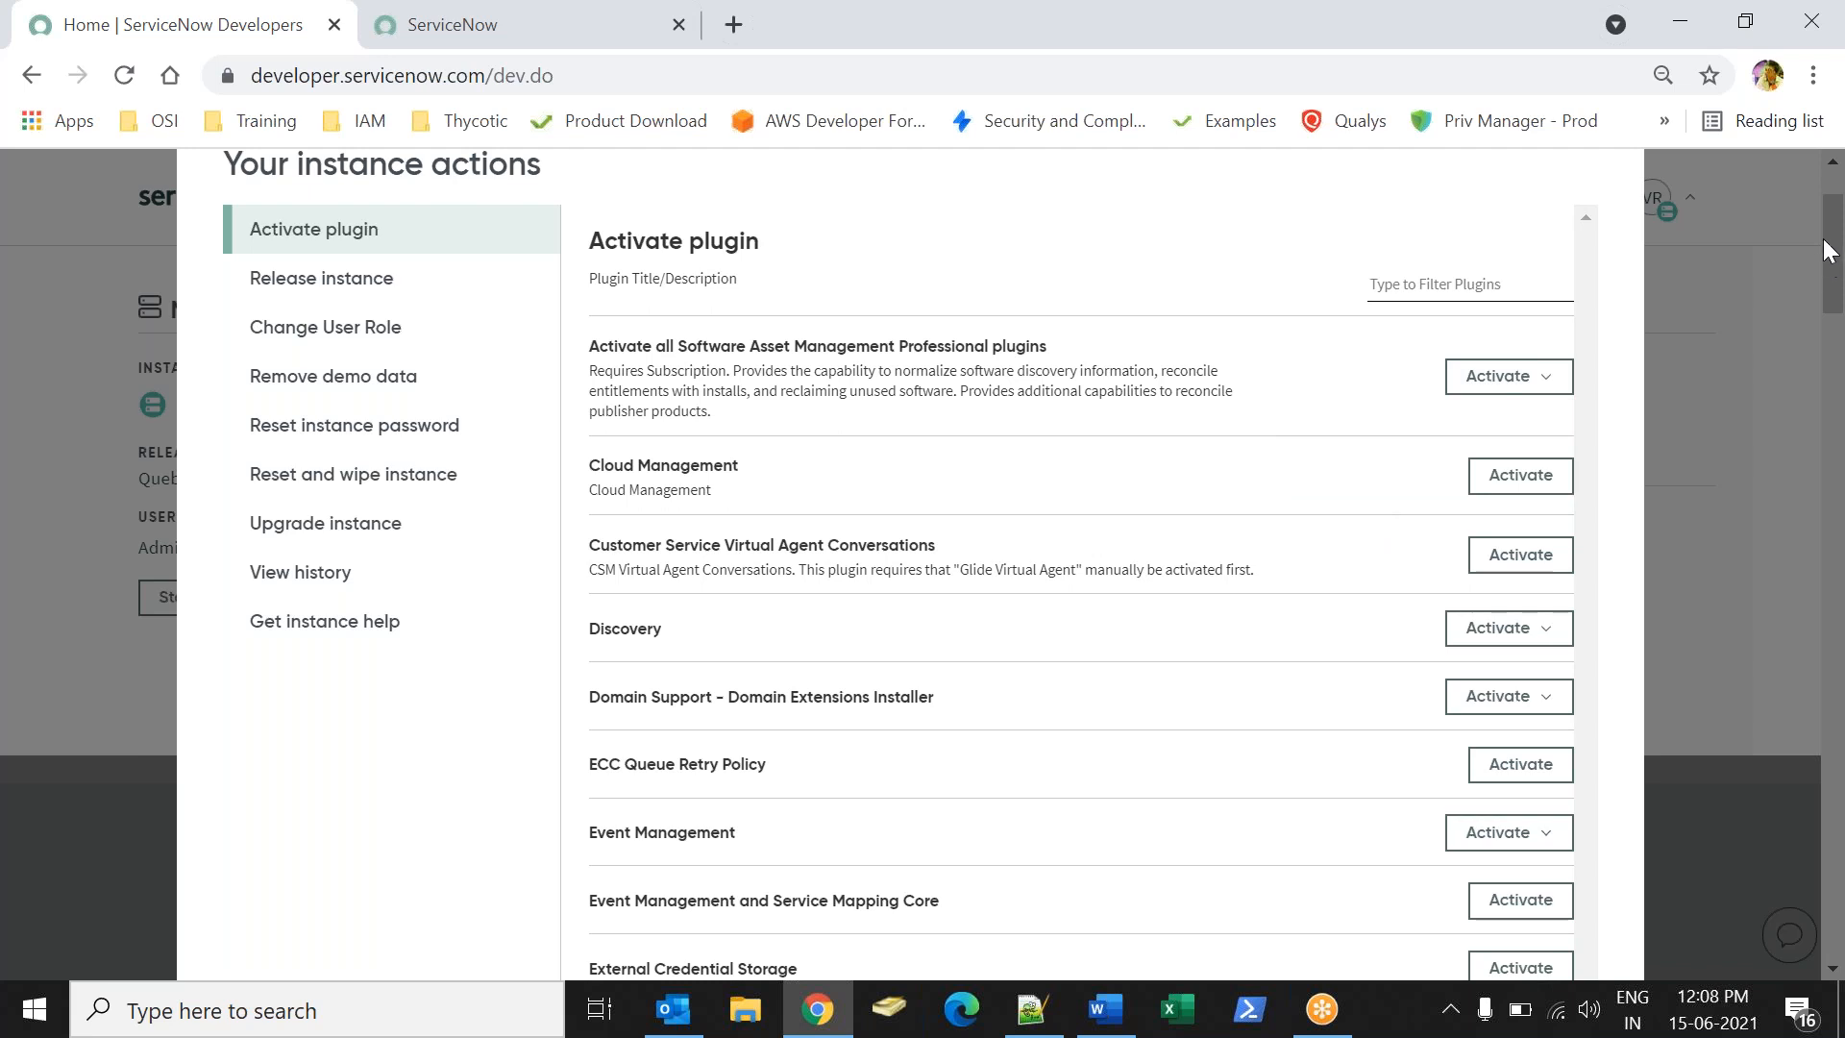
scroll(1807, 196, up, 2)
click(1611, 279)
click(461, 38)
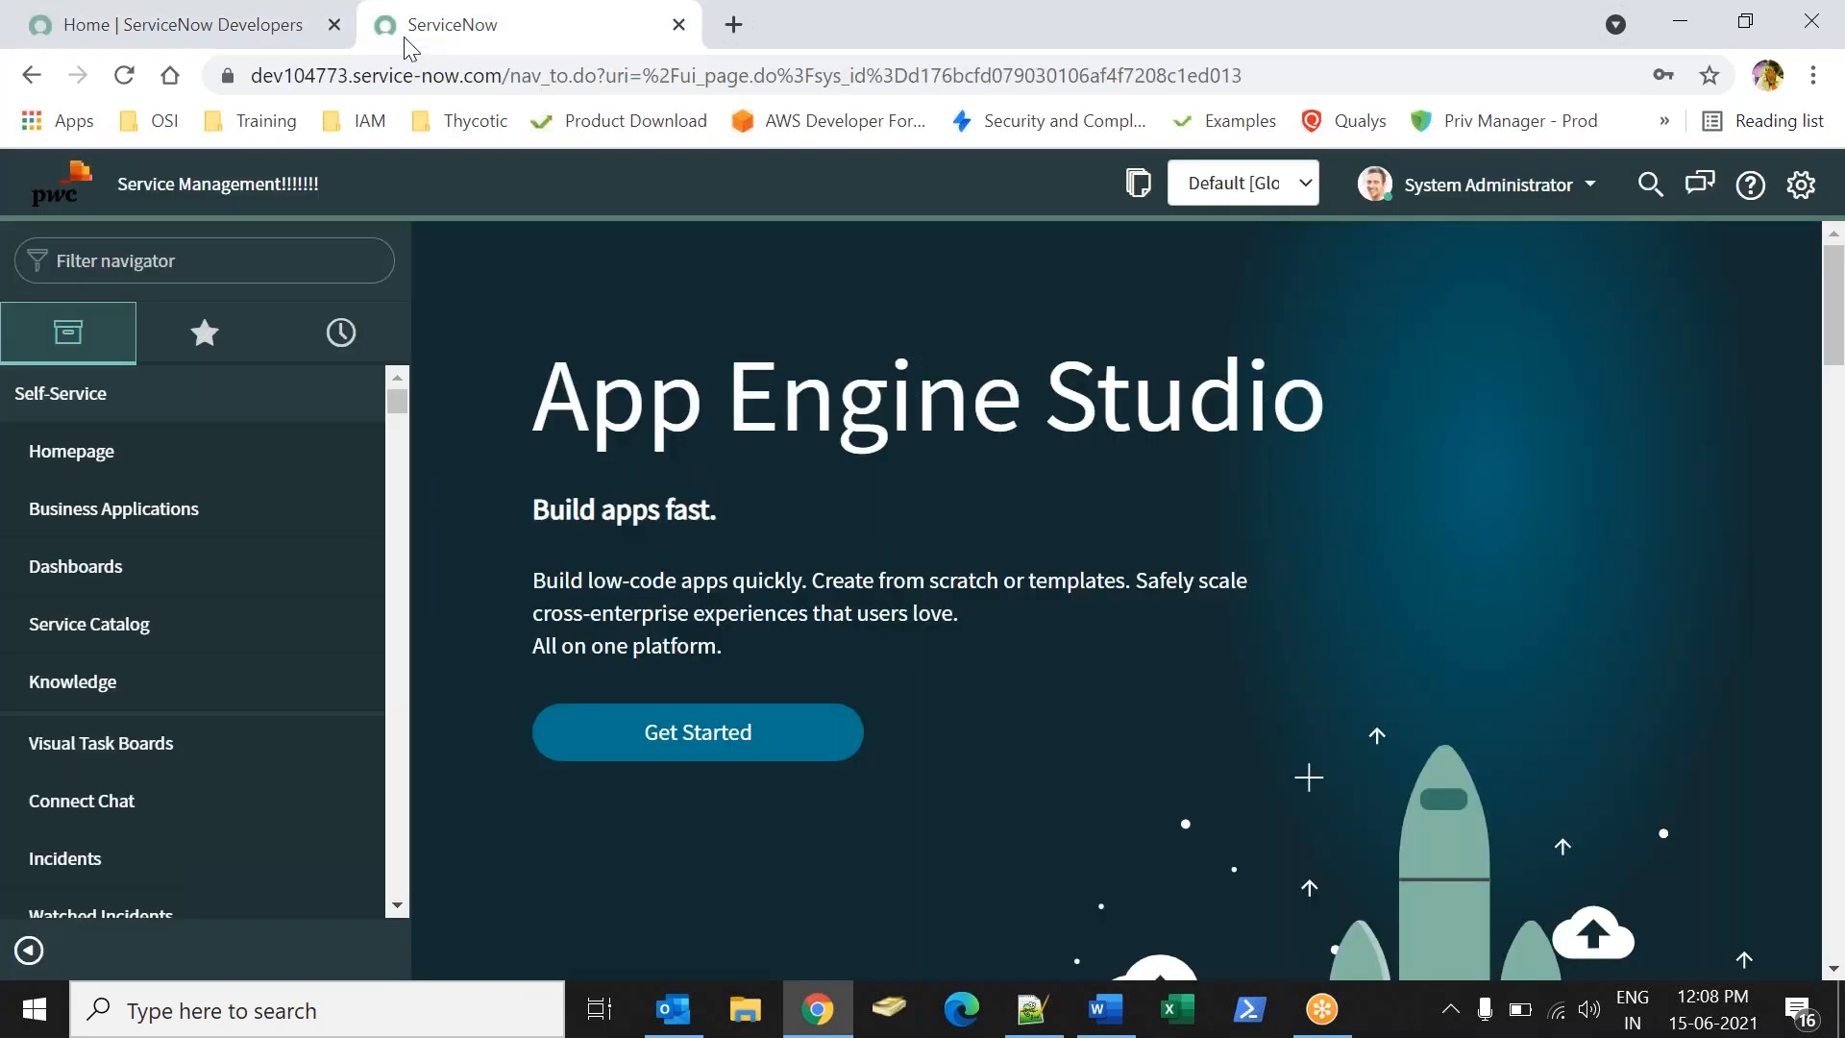
click(231, 23)
click(484, 42)
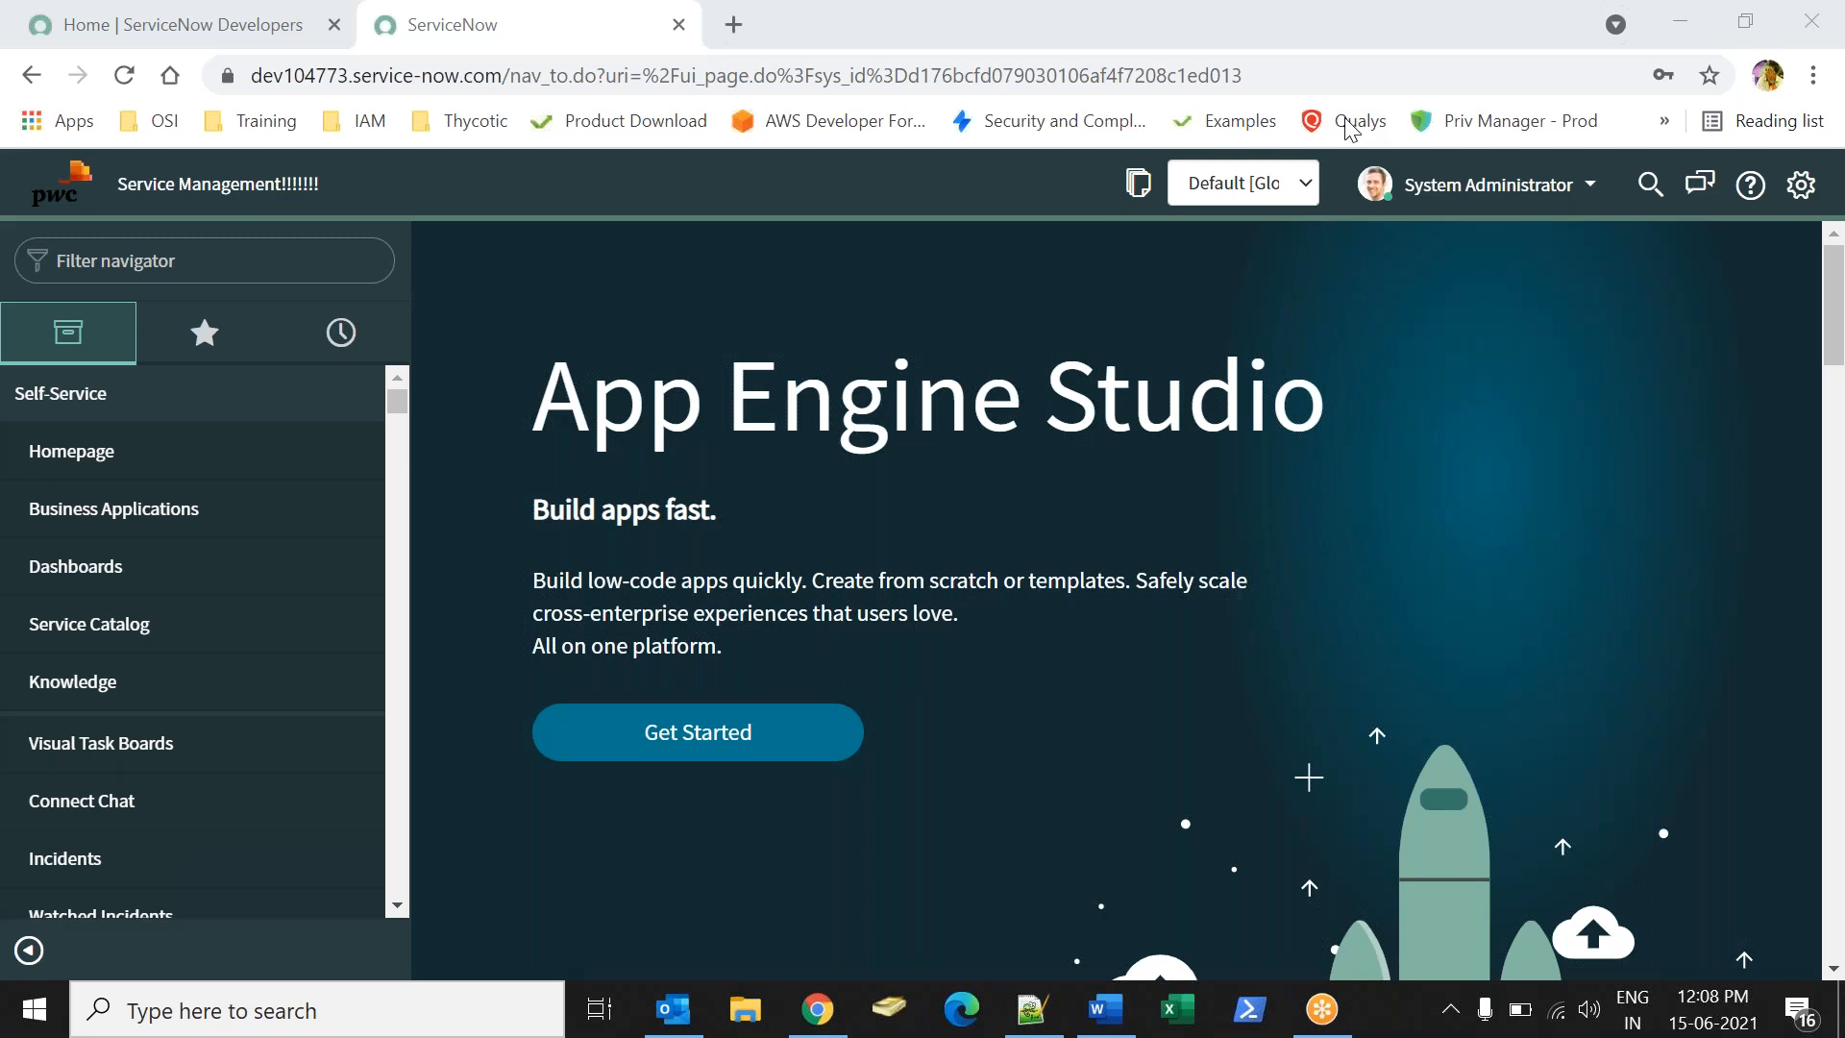
key(ctrl+Tab)
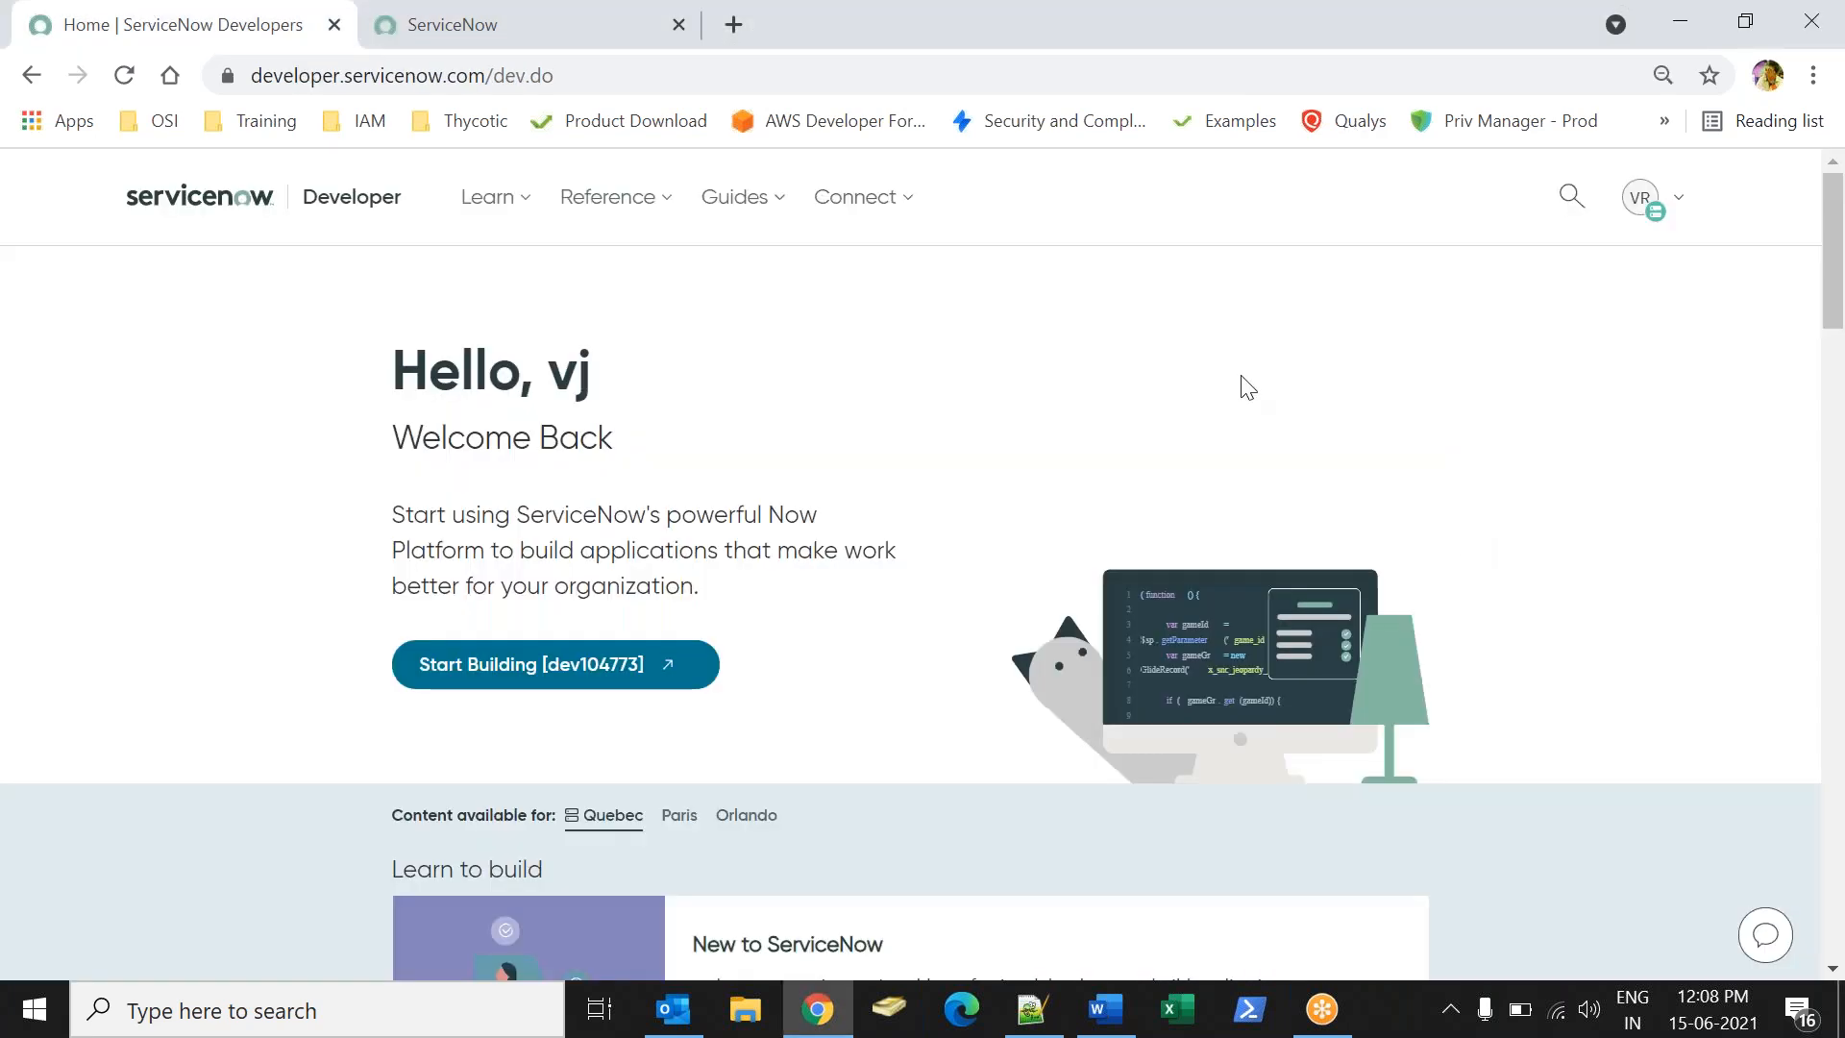
click(1686, 201)
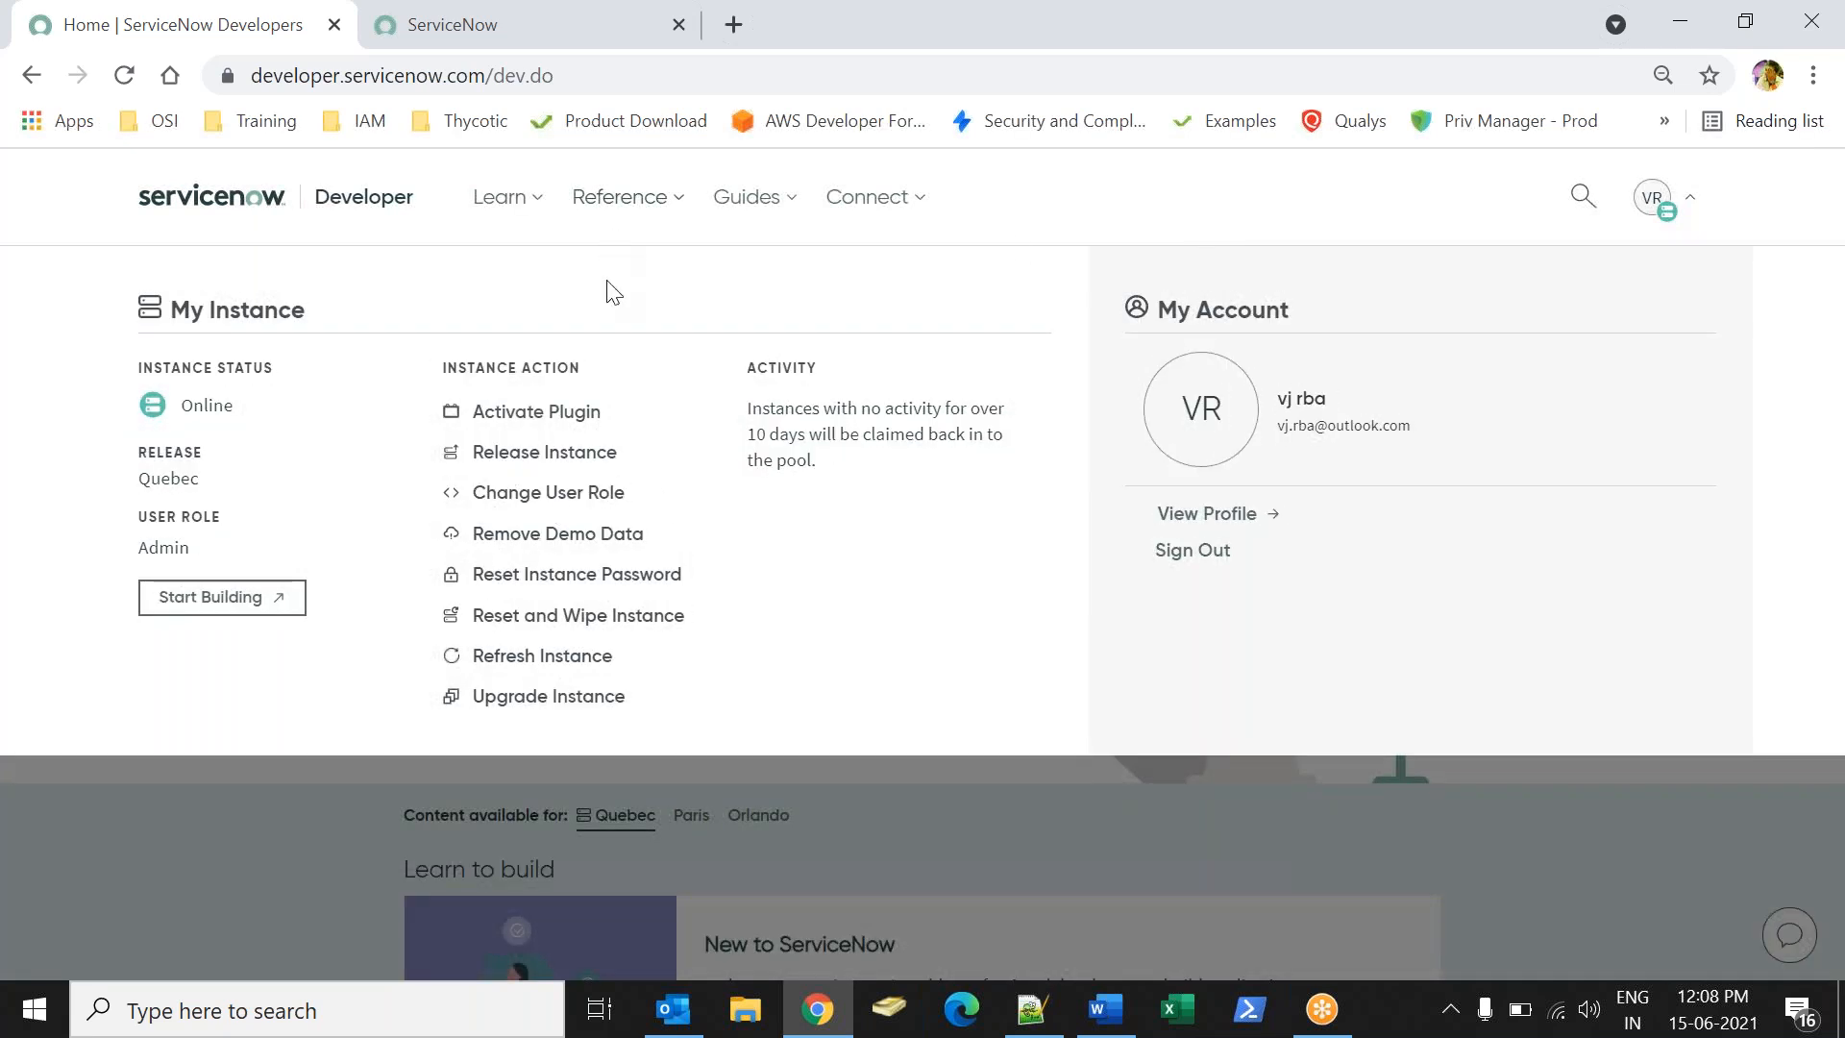
click(171, 923)
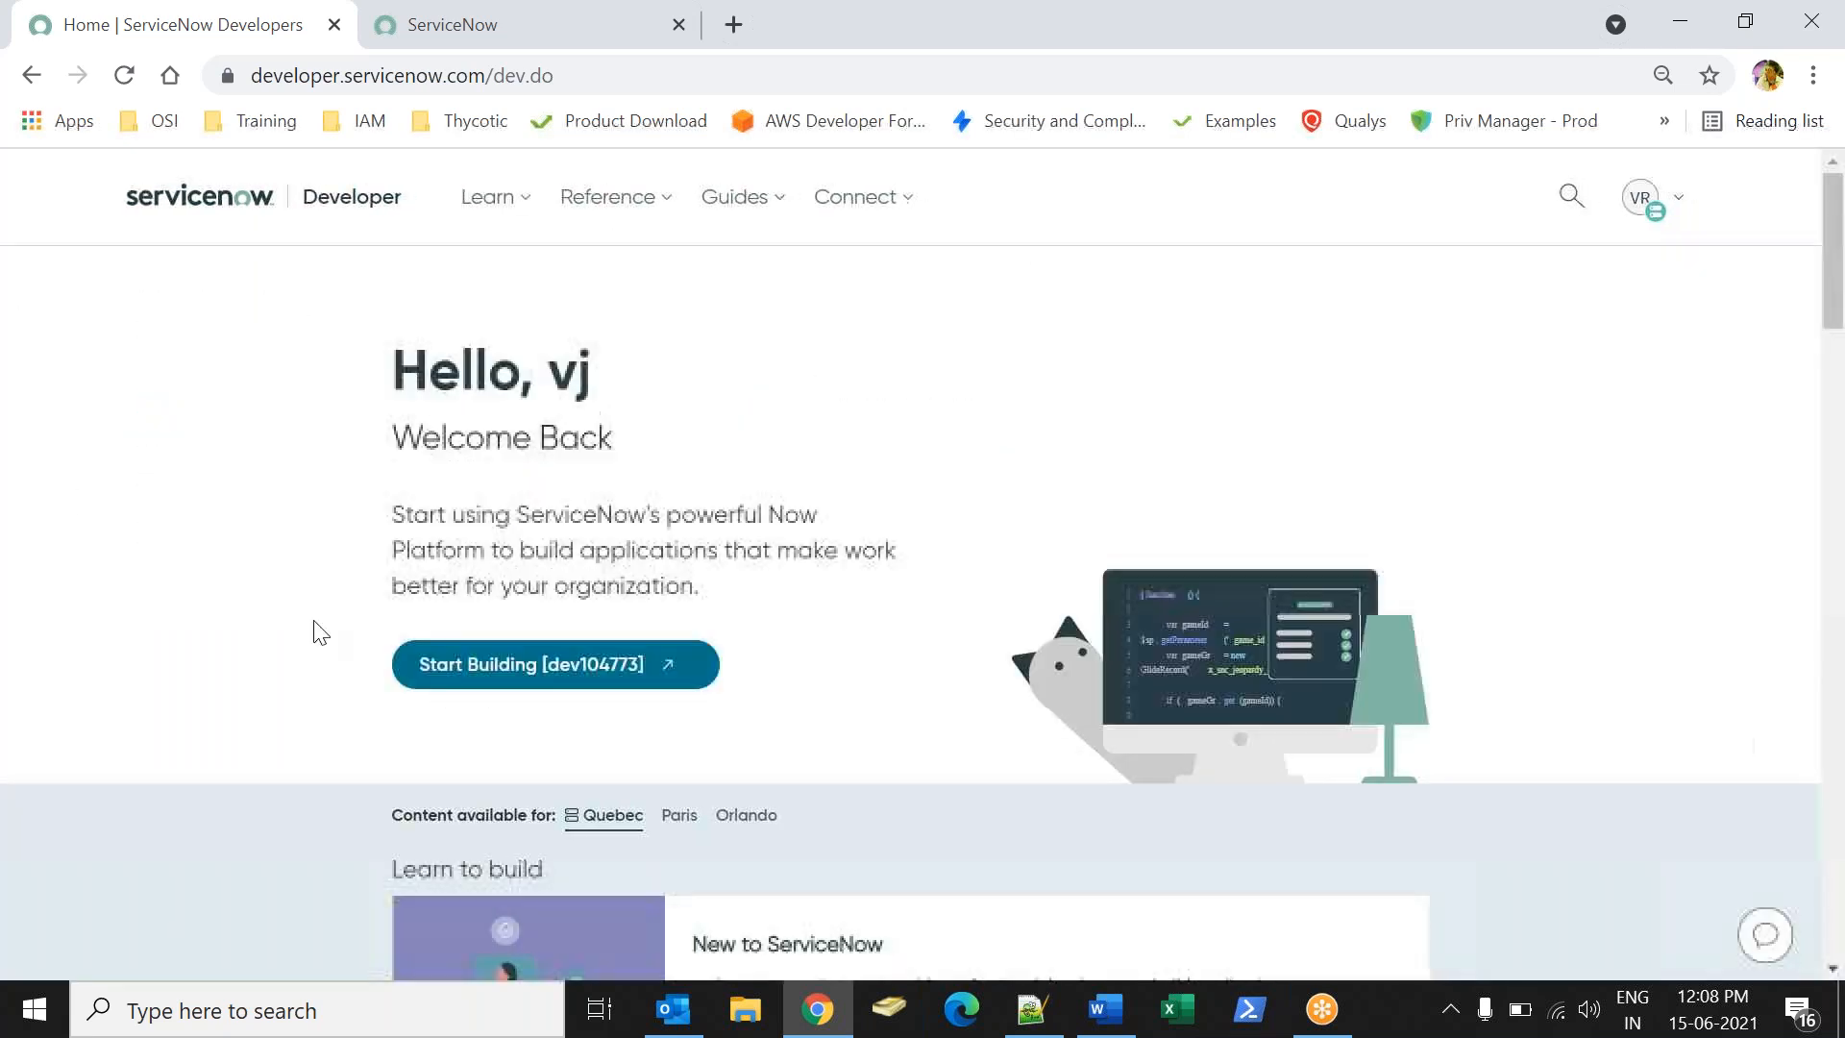
click(414, 39)
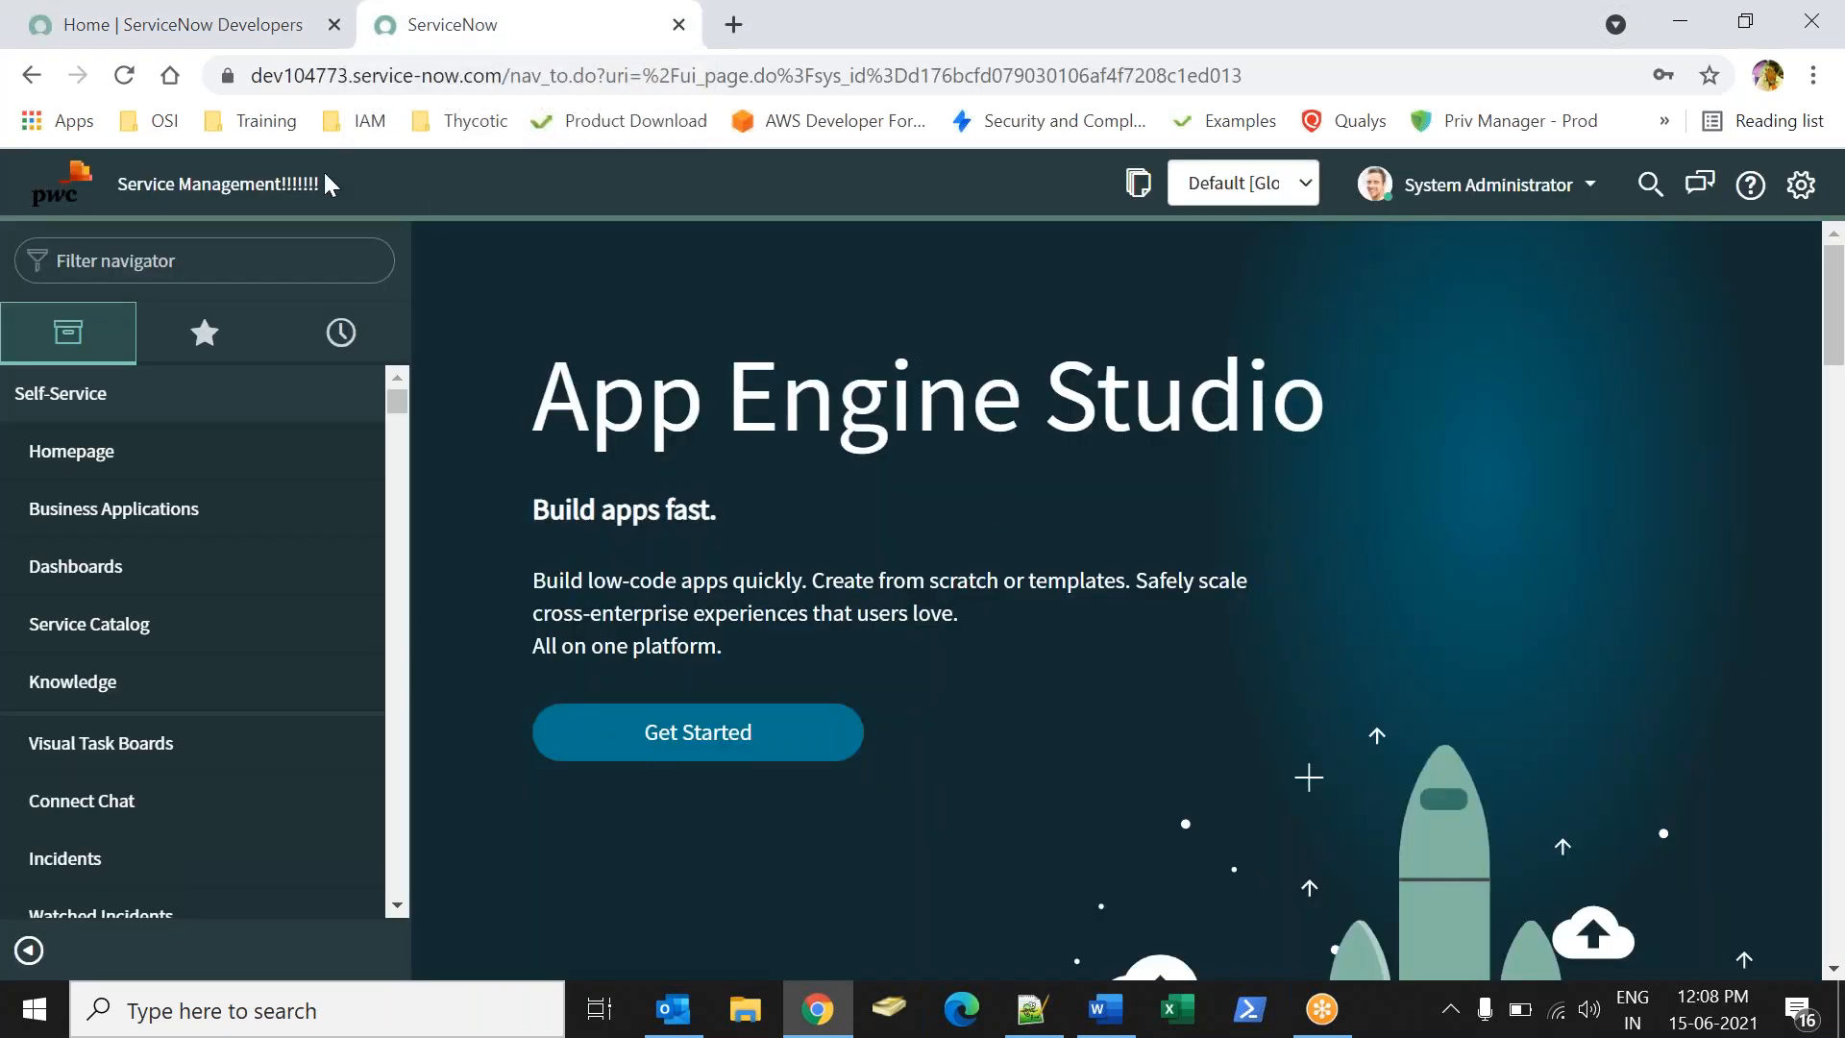
- Check the navigator's Favorites and History lists, then return to the developer home page
click(205, 332)
click(342, 332)
click(221, 20)
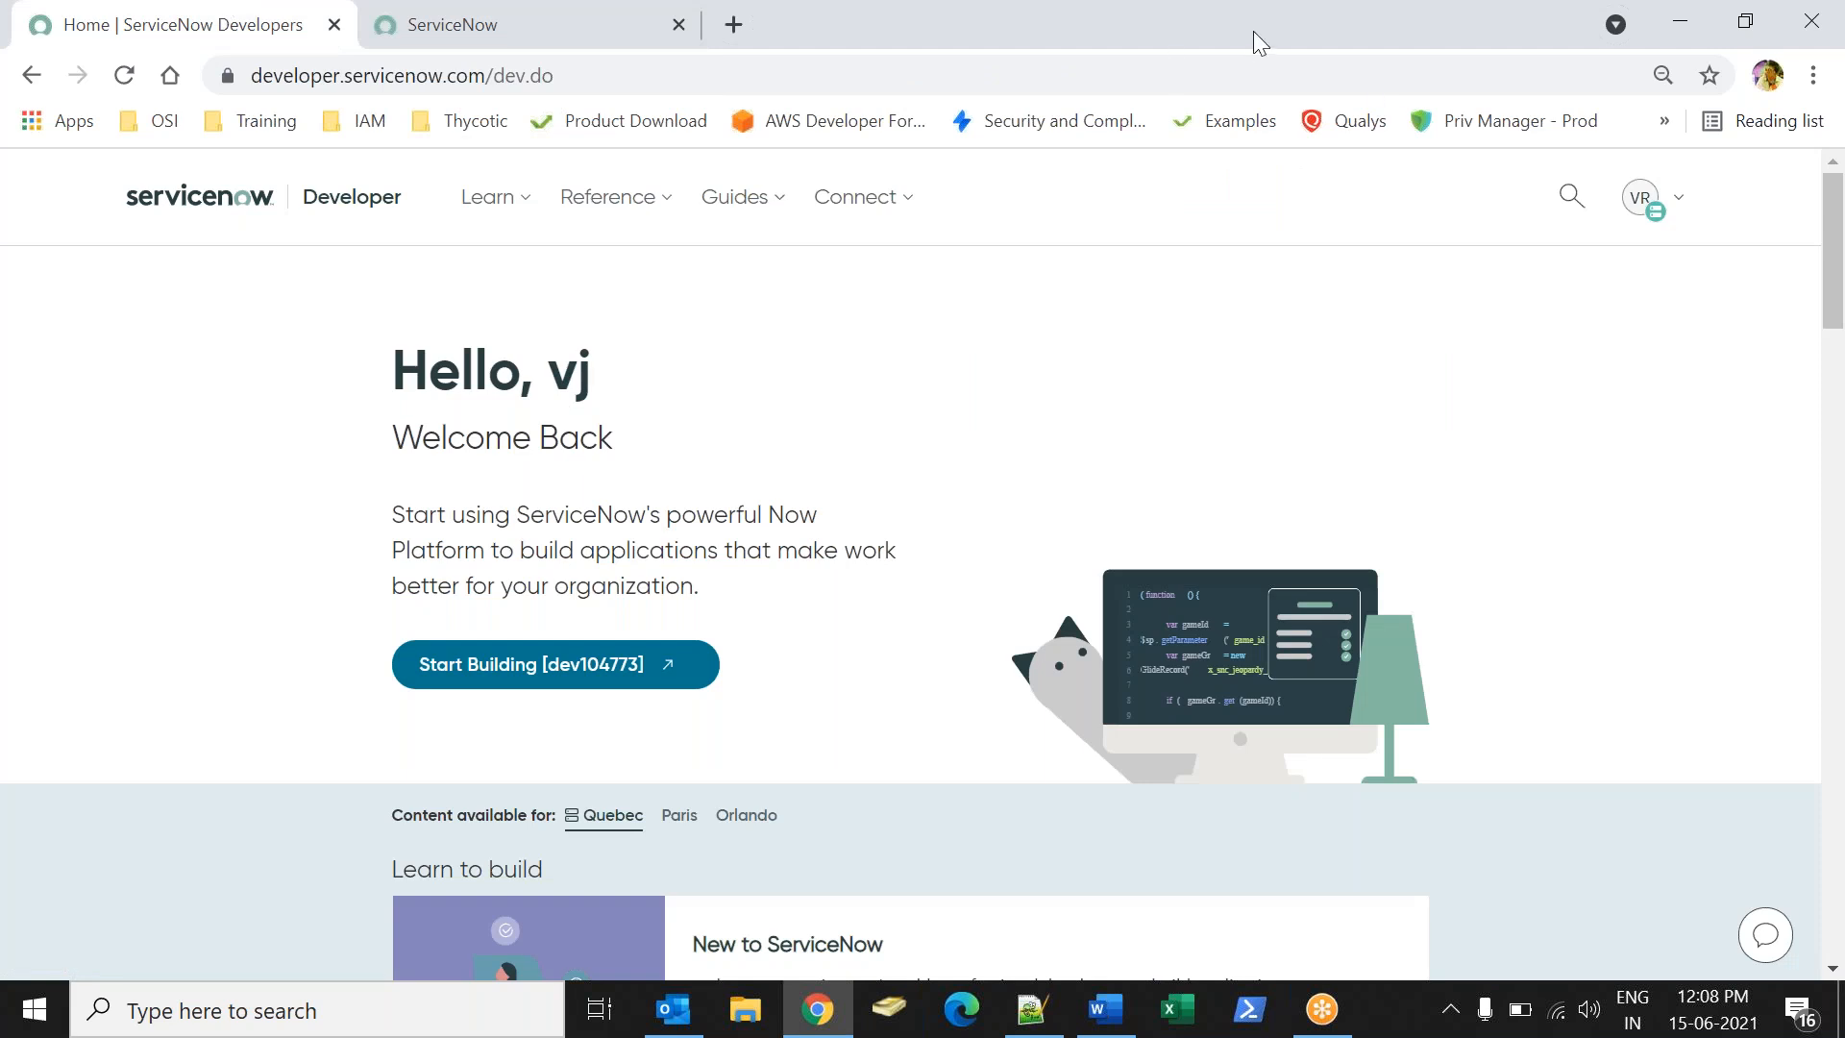
click(1844, 654)
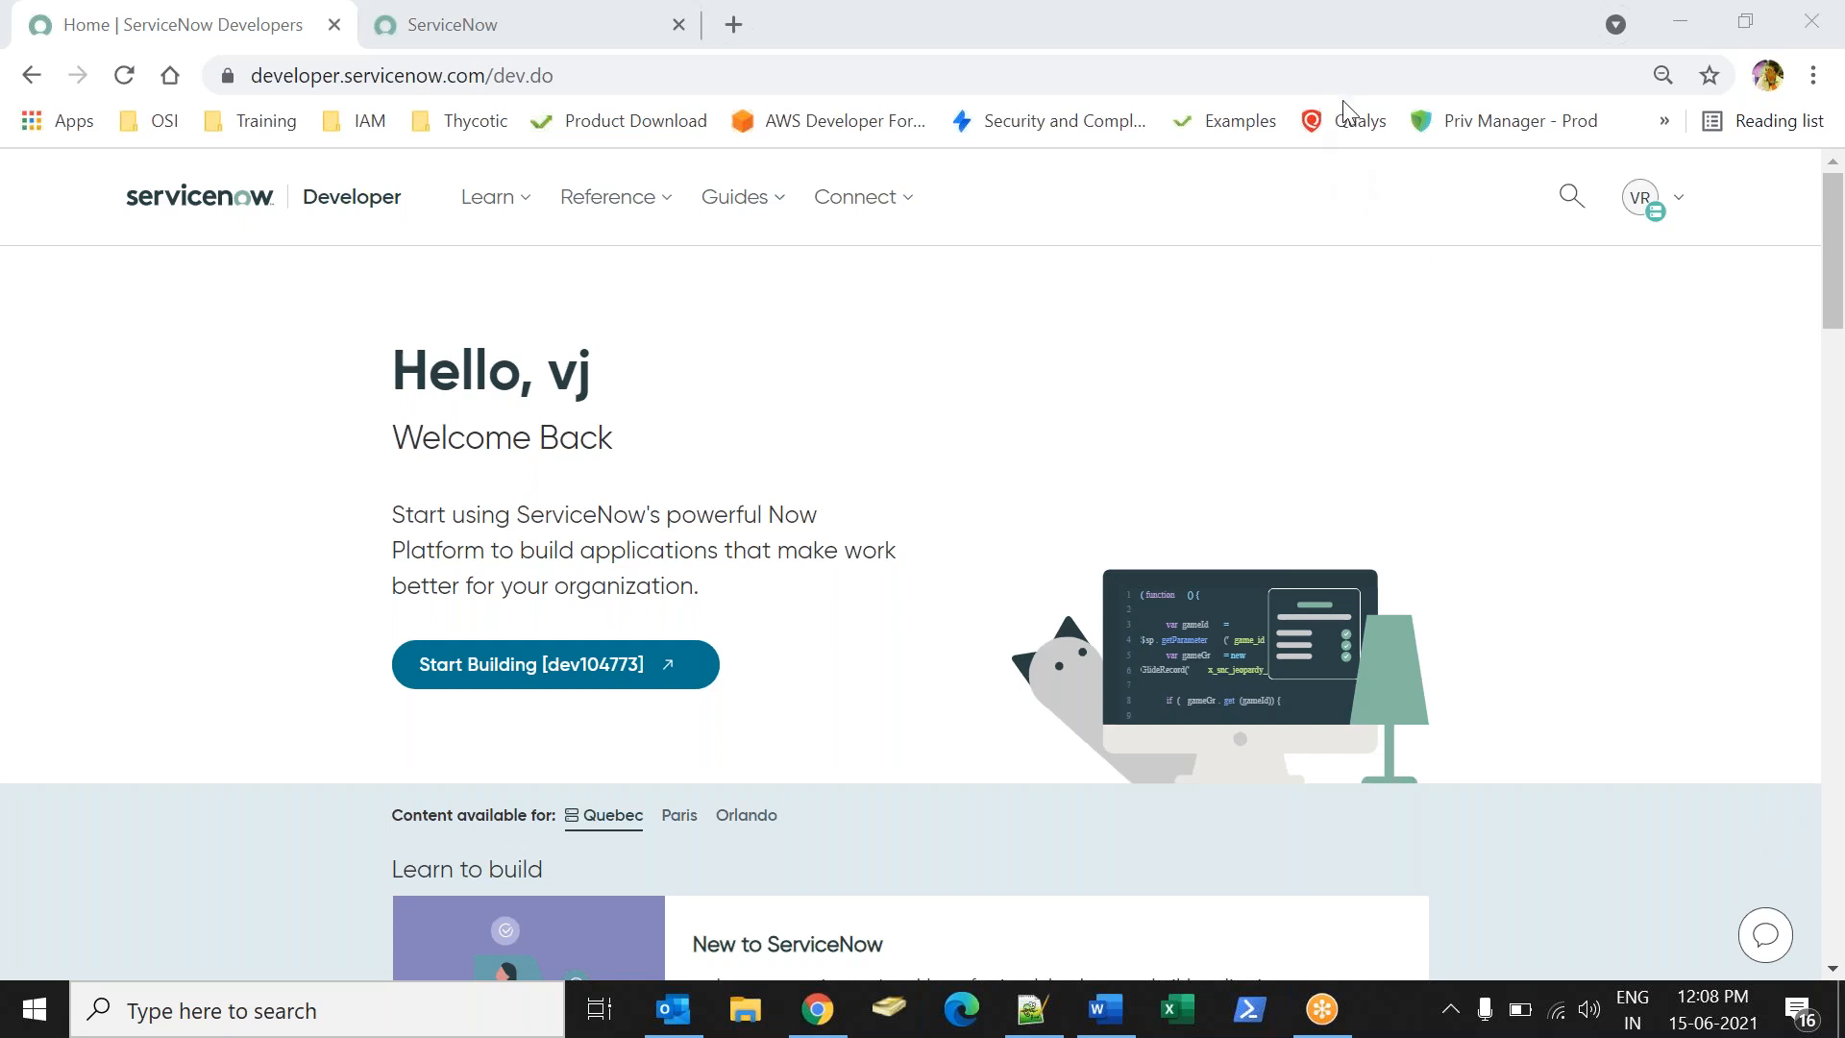
- Open Migrate Software Installs from the navigator and copy the table name cmdb_sam_sw_install
click(501, 25)
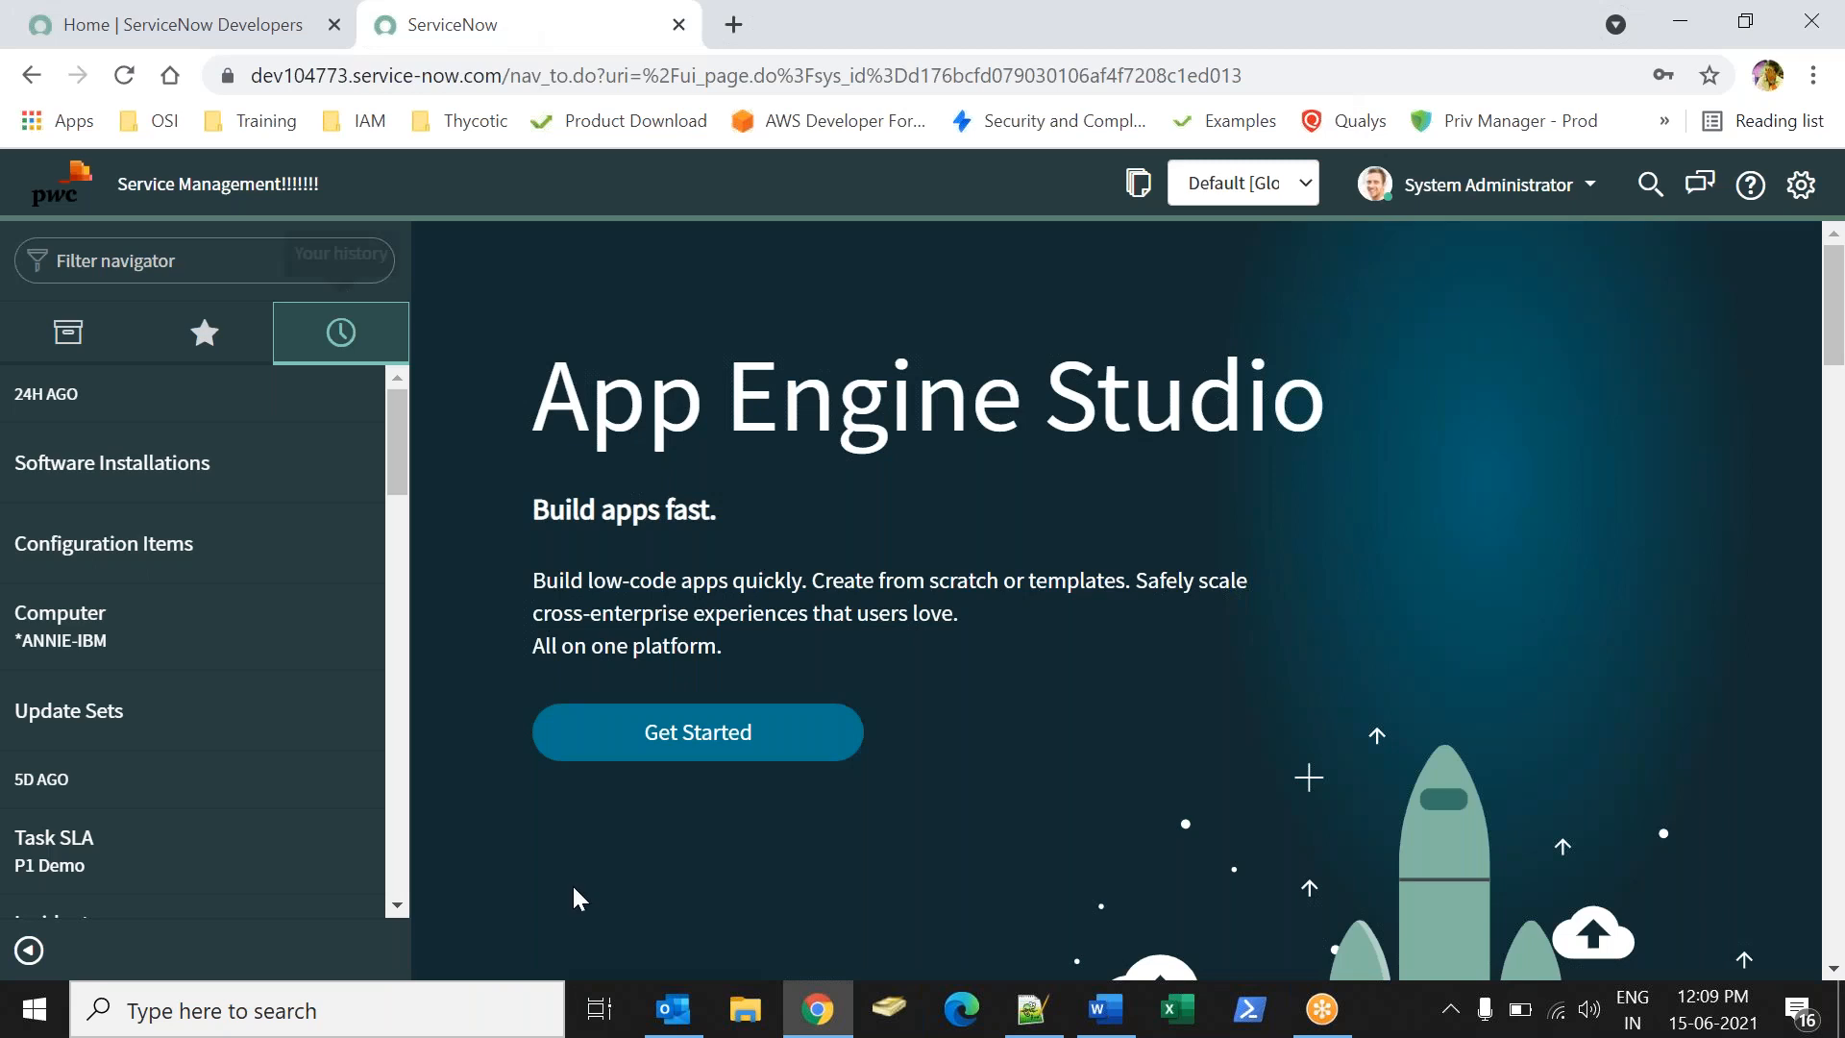
click(69, 332)
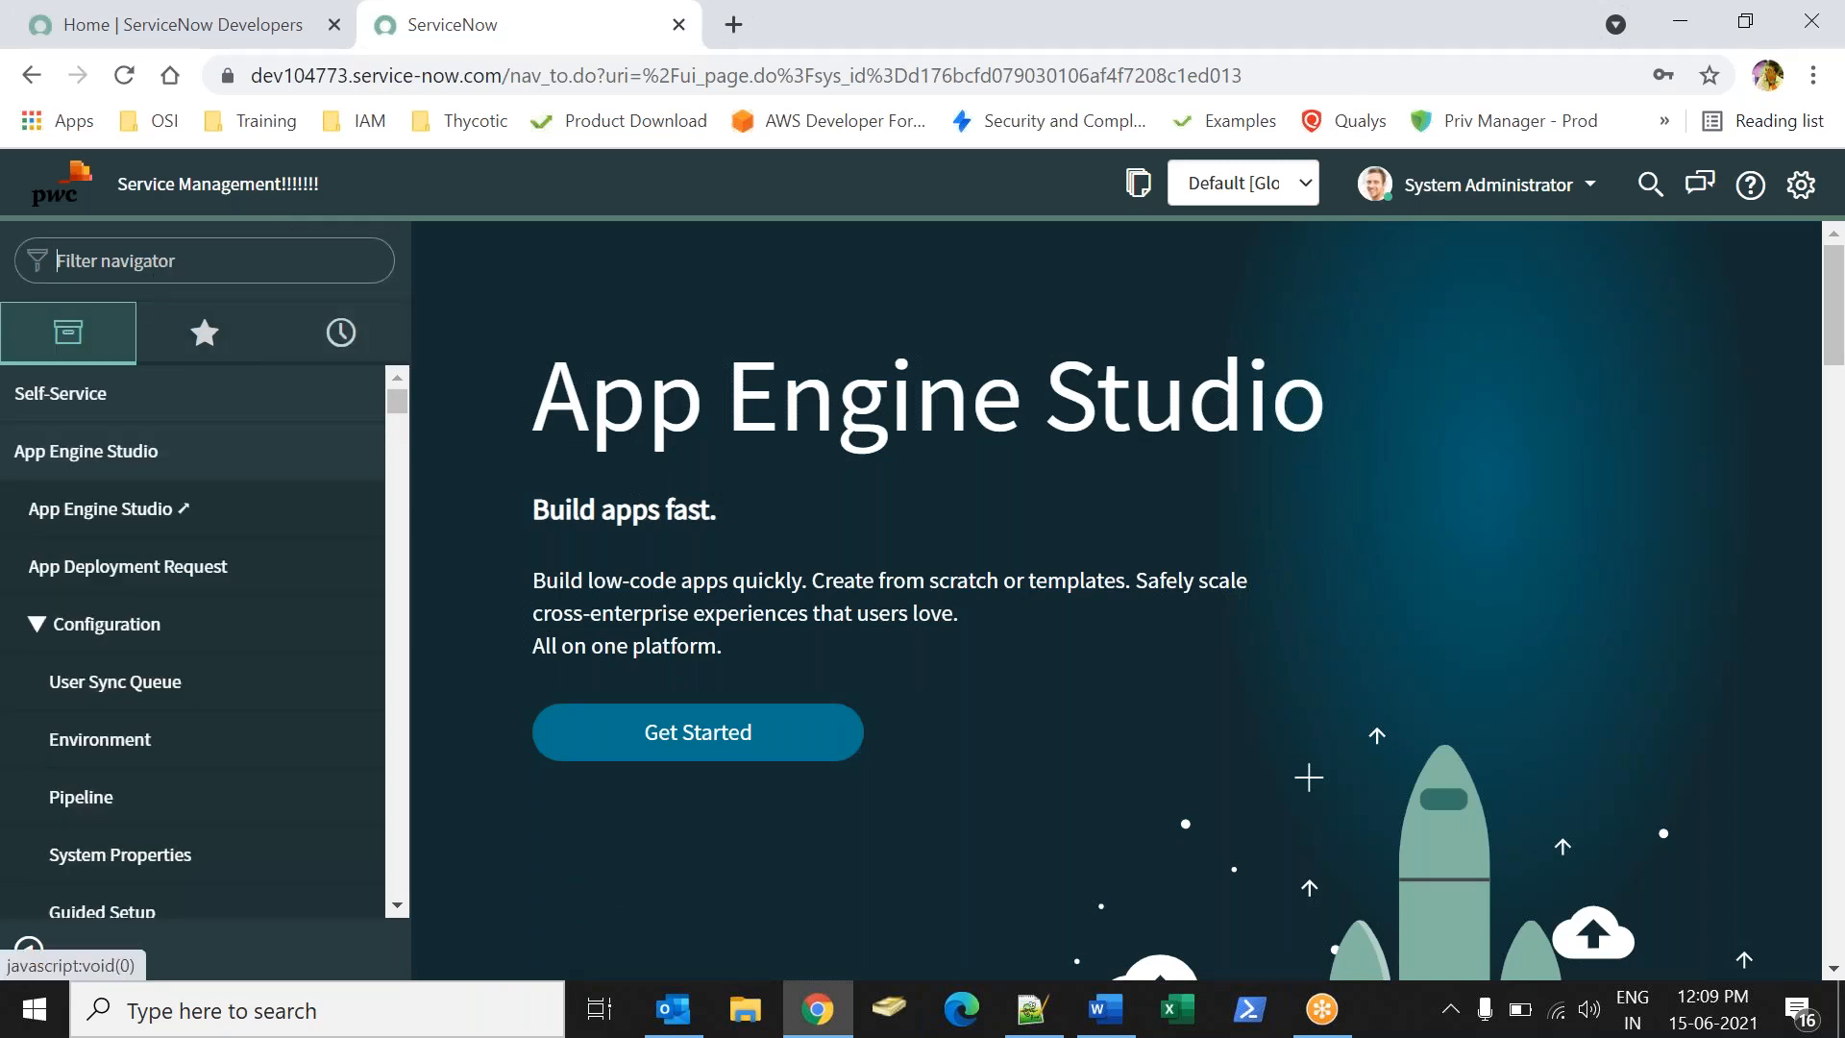
text(mi)
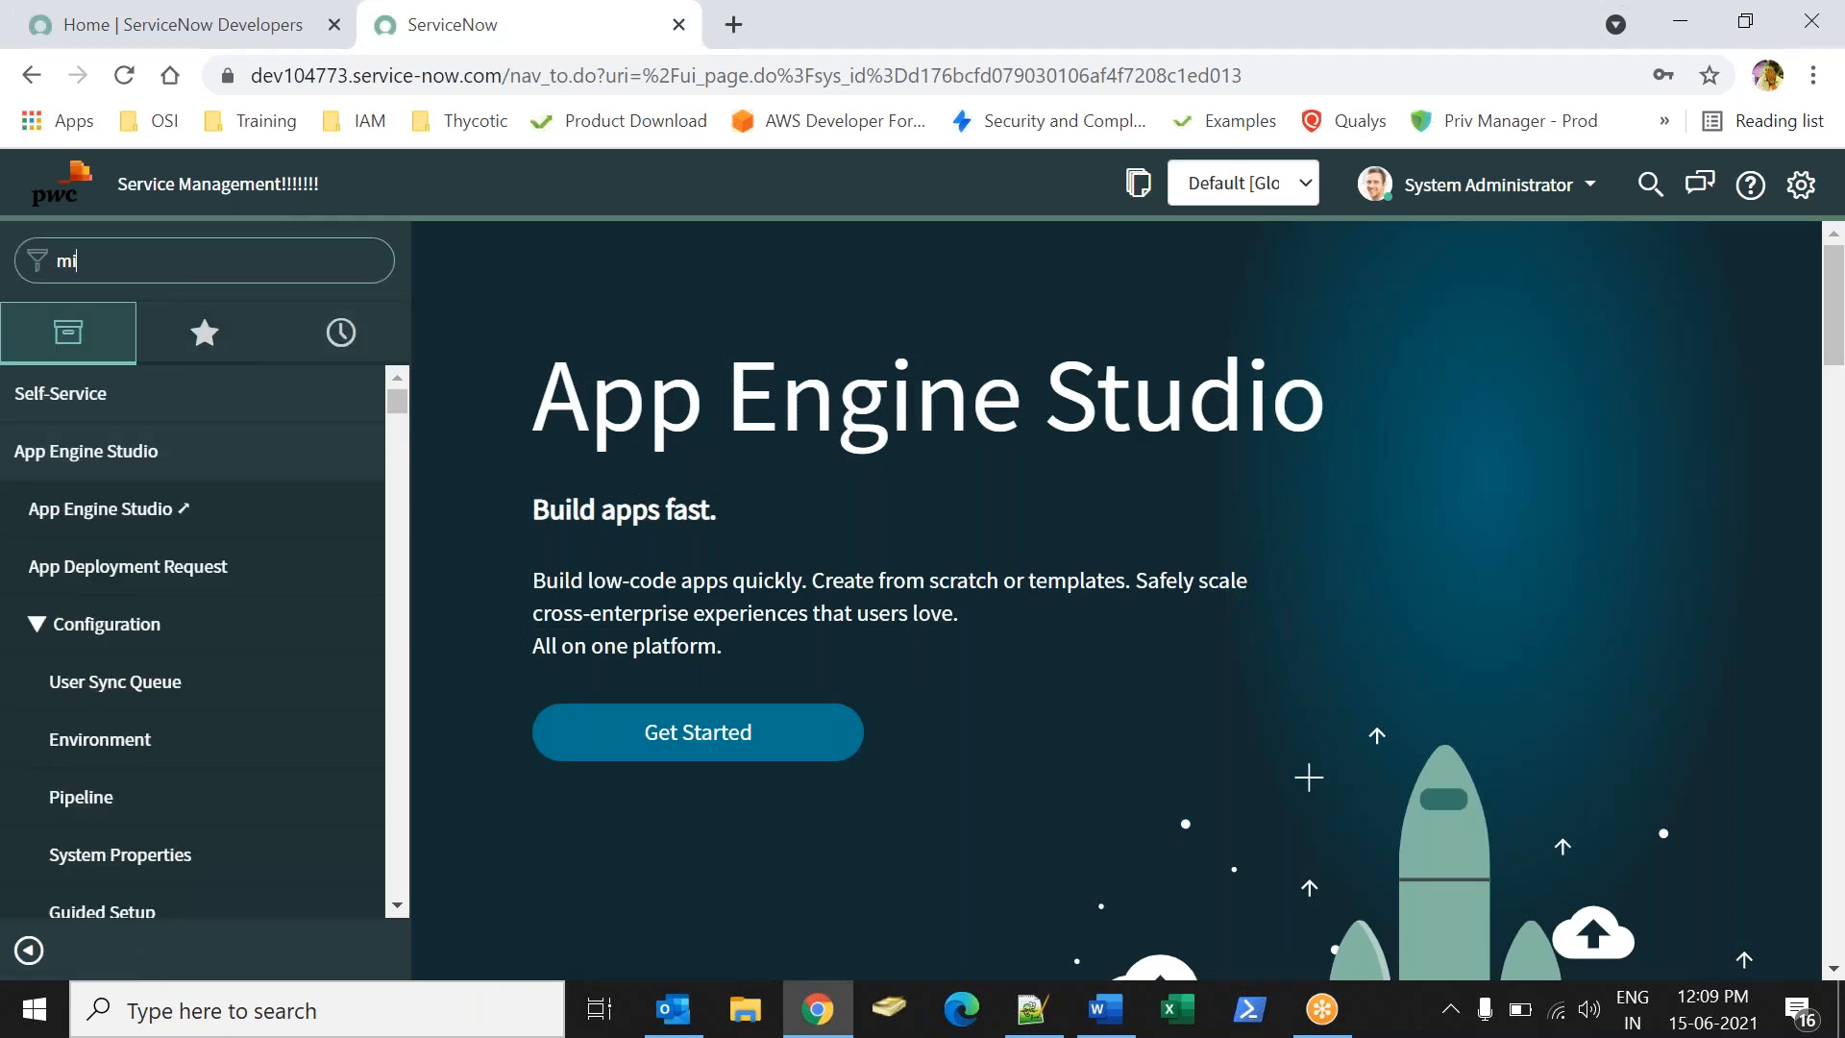
text(grate)
click(134, 509)
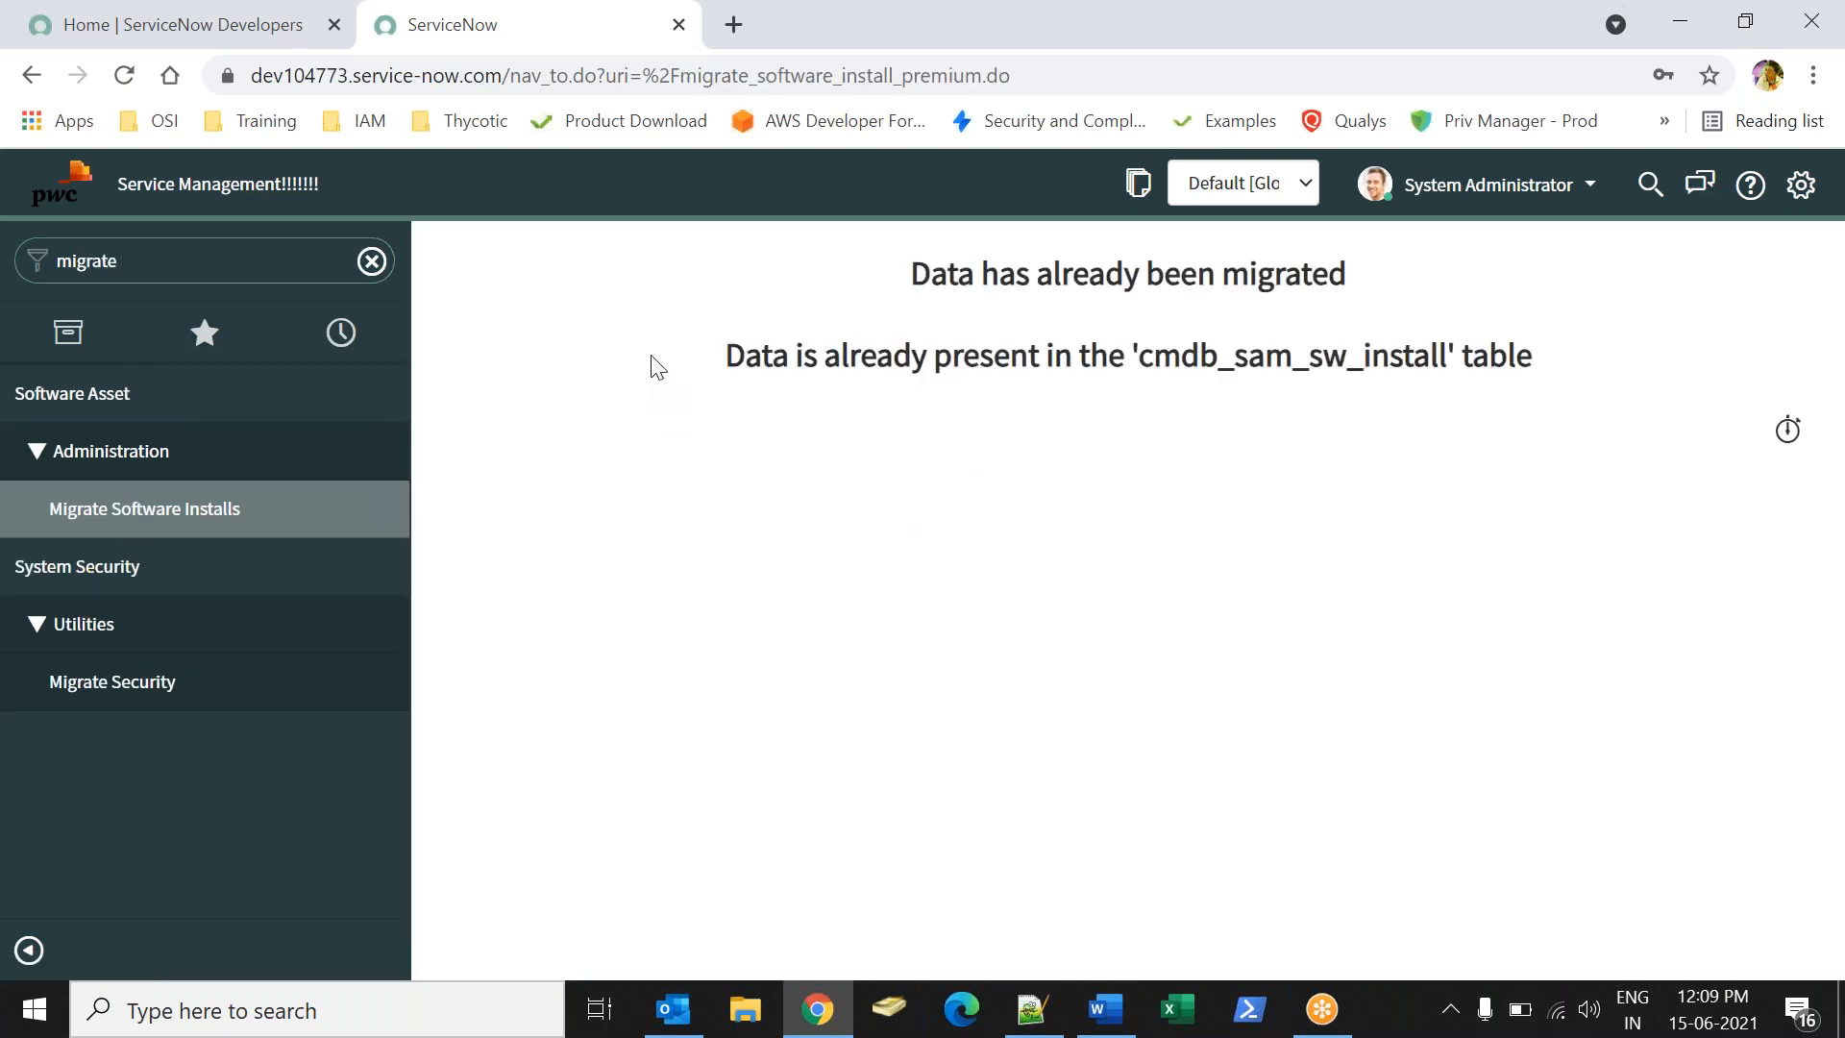
drag(1141, 365, 1461, 377)
key(ctrl+c)
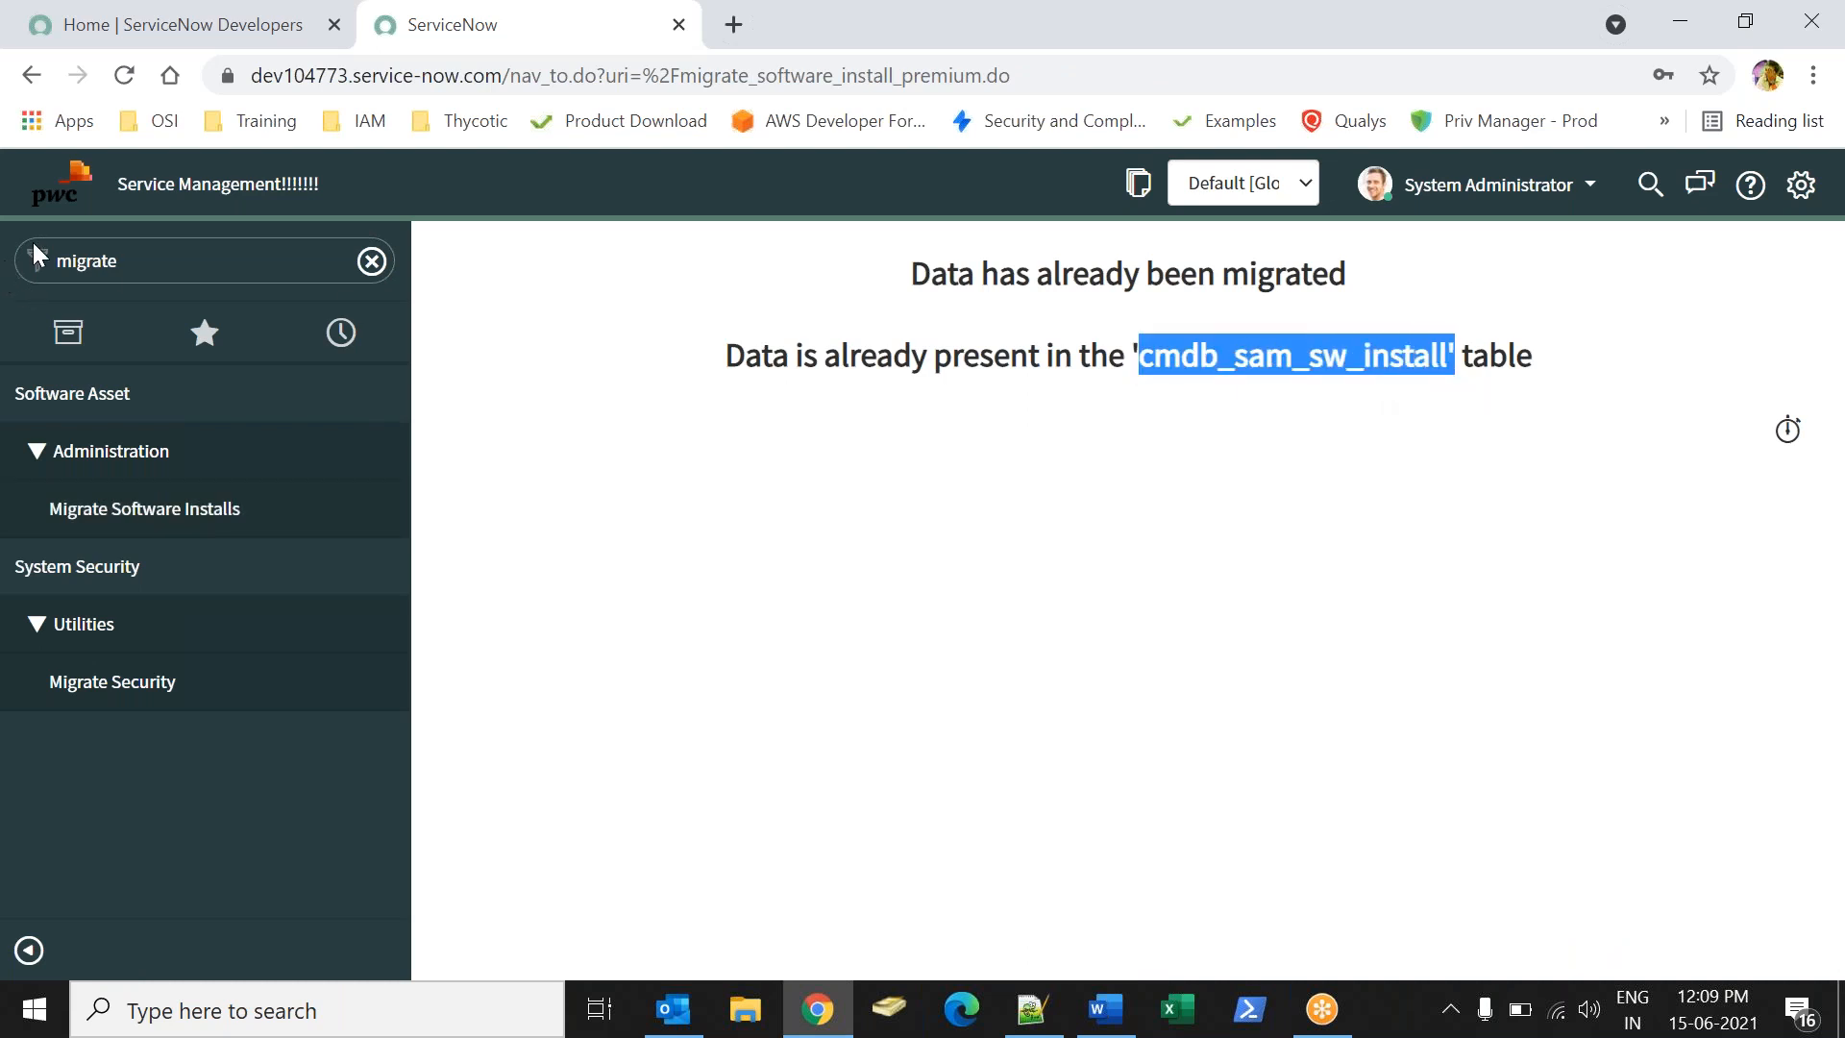
- Open cmdb_sam_sw_install.list (6,580 Software Installations) in a new tab, then return to Word
double_click(109, 263)
key(ctrl+v)
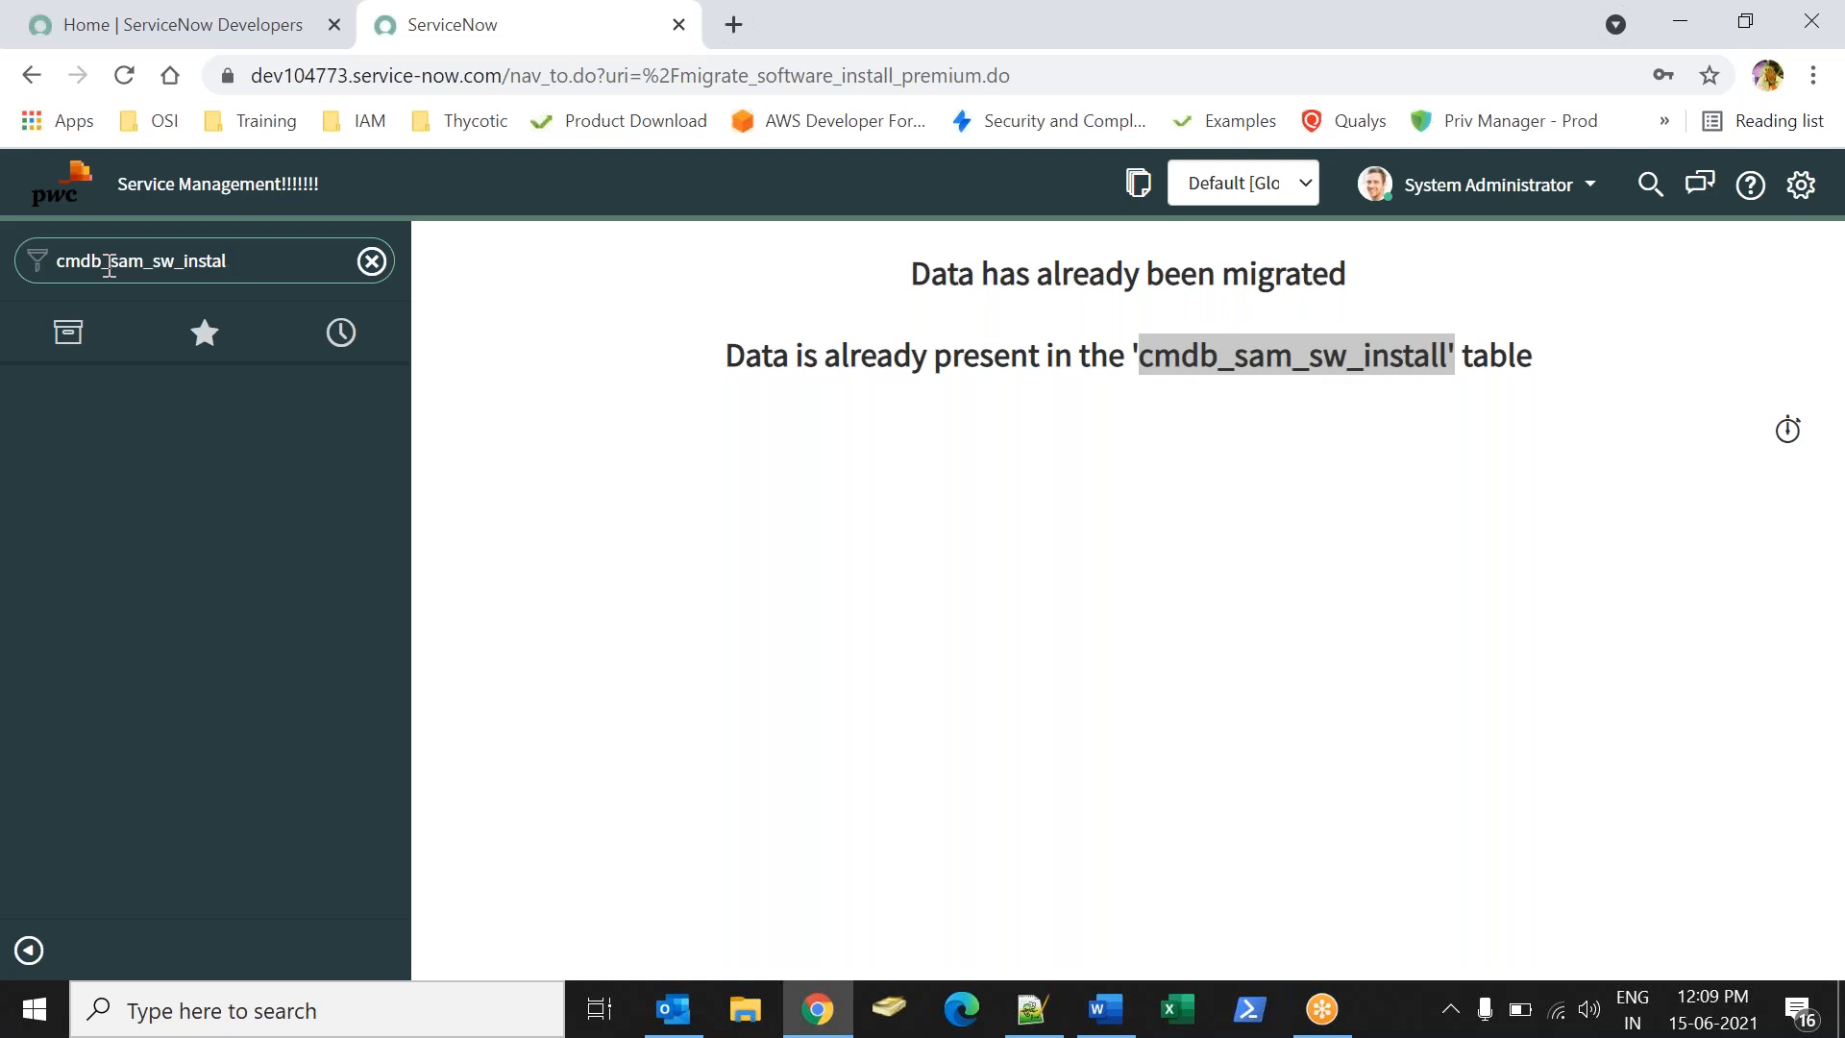
text(list)
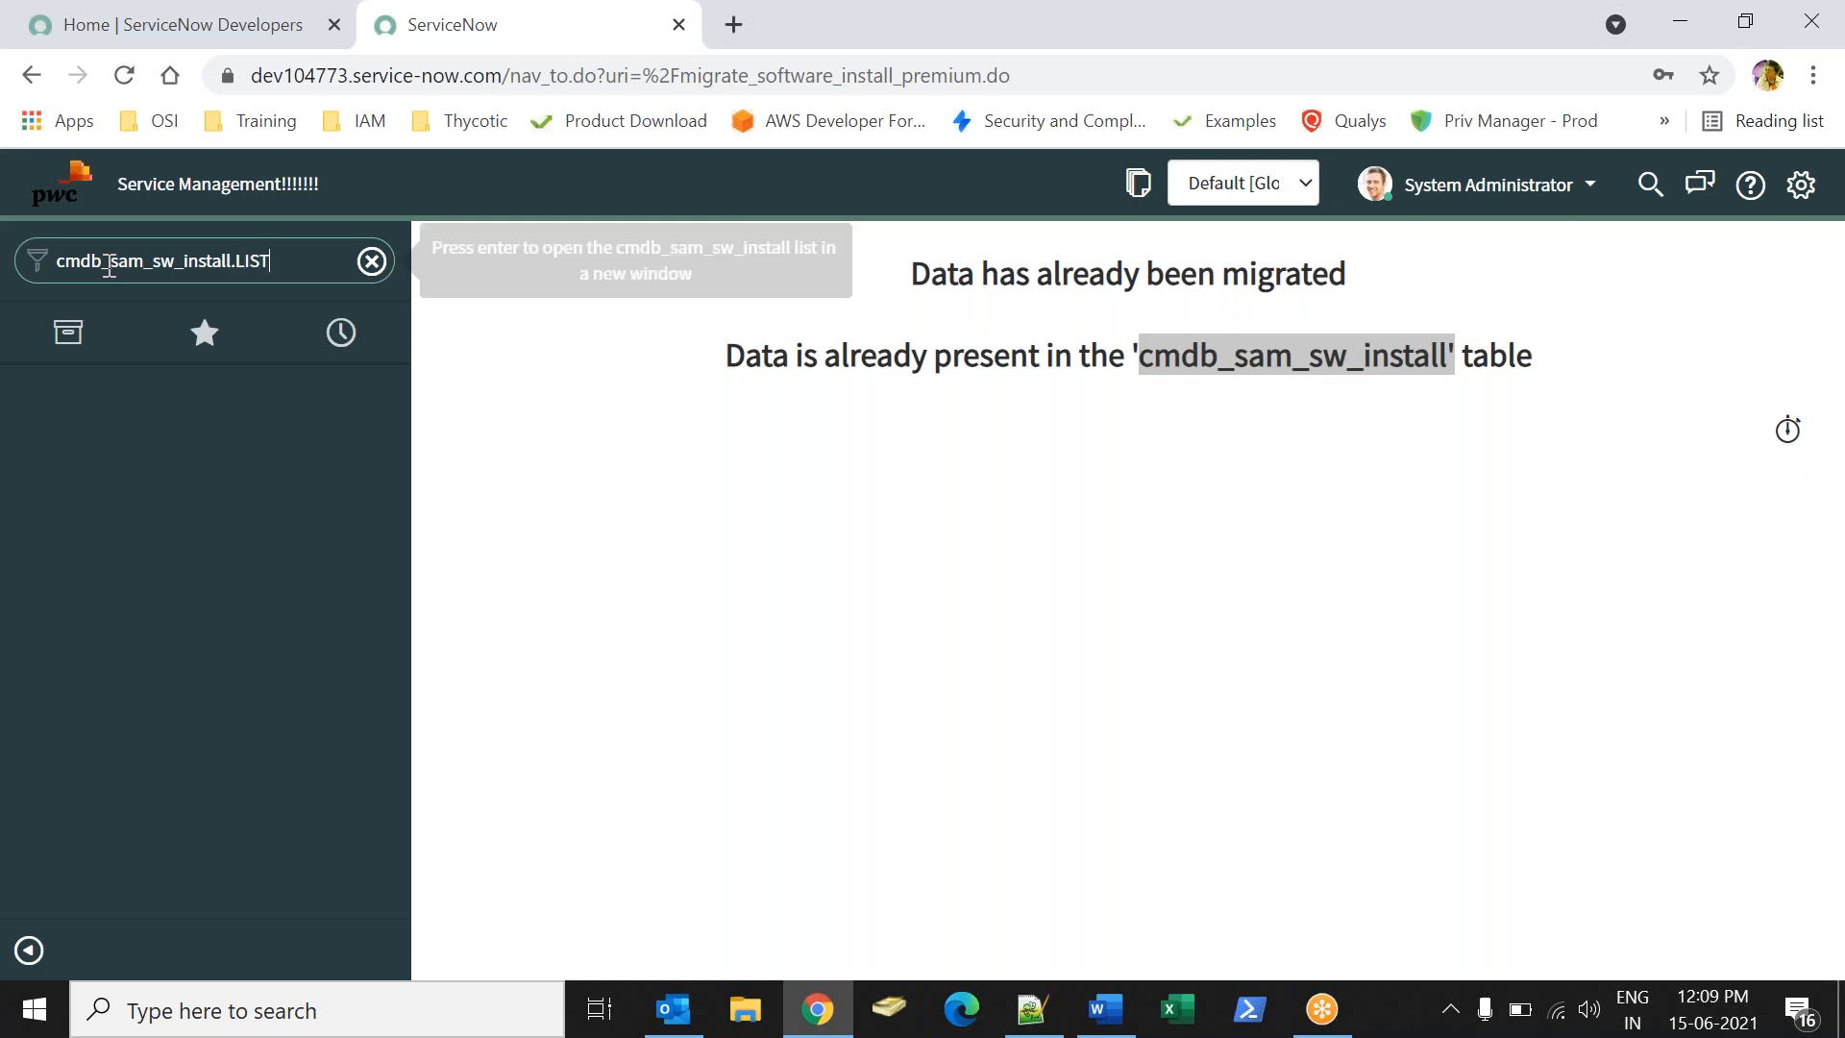
key(Return)
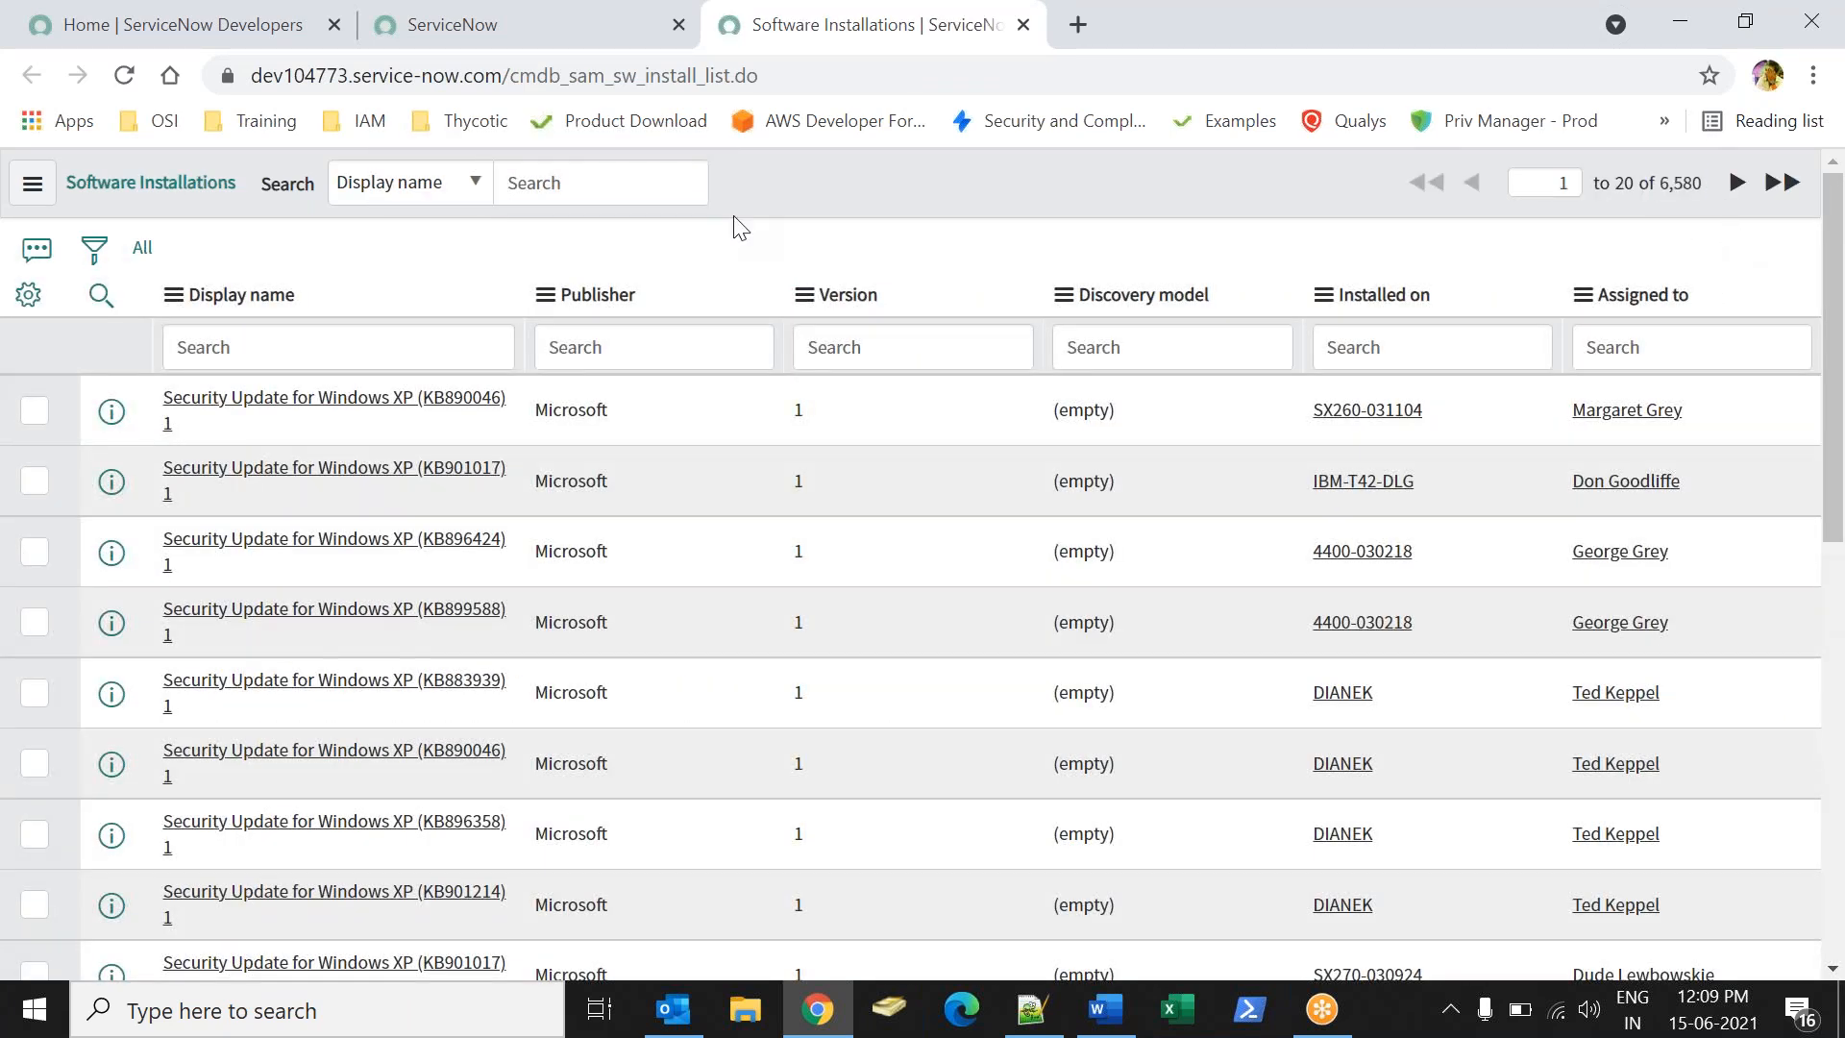
click(1274, 42)
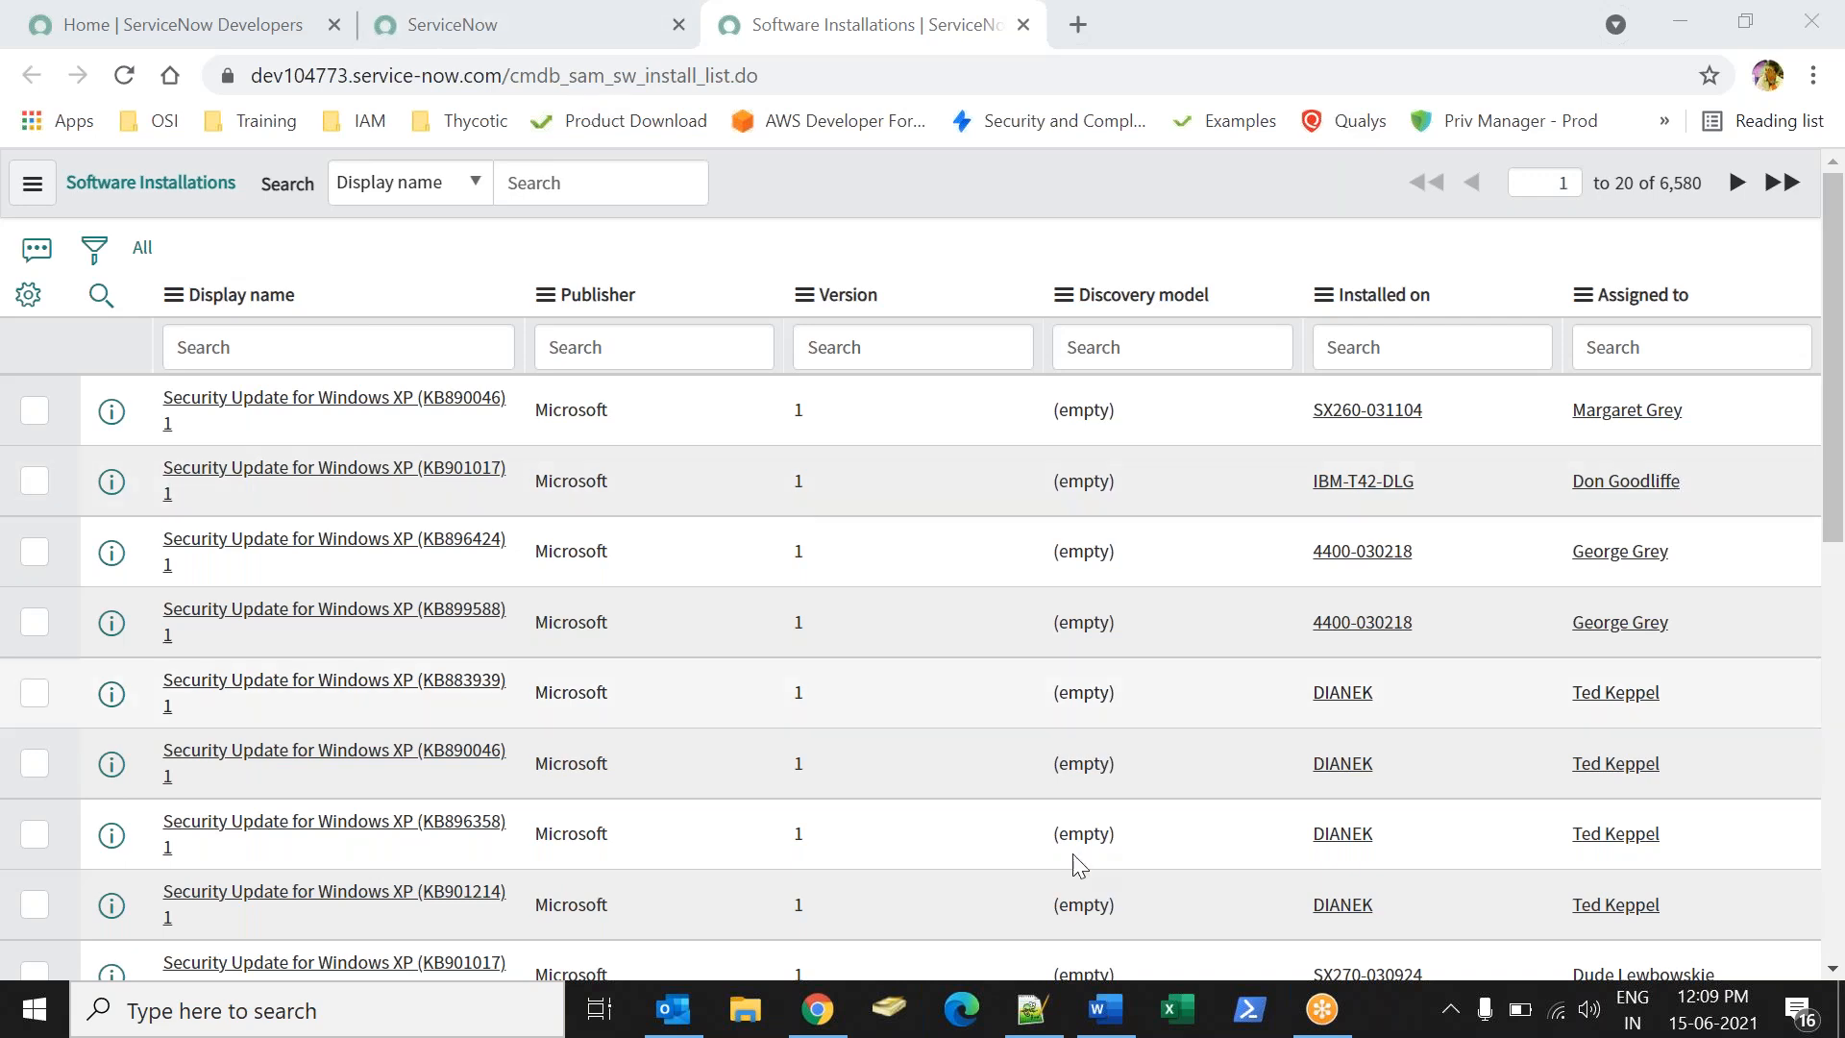
click(1107, 1011)
- Review the notes by selecting the Create a Dashboard line, last paragraph and word Filter
click(722, 773)
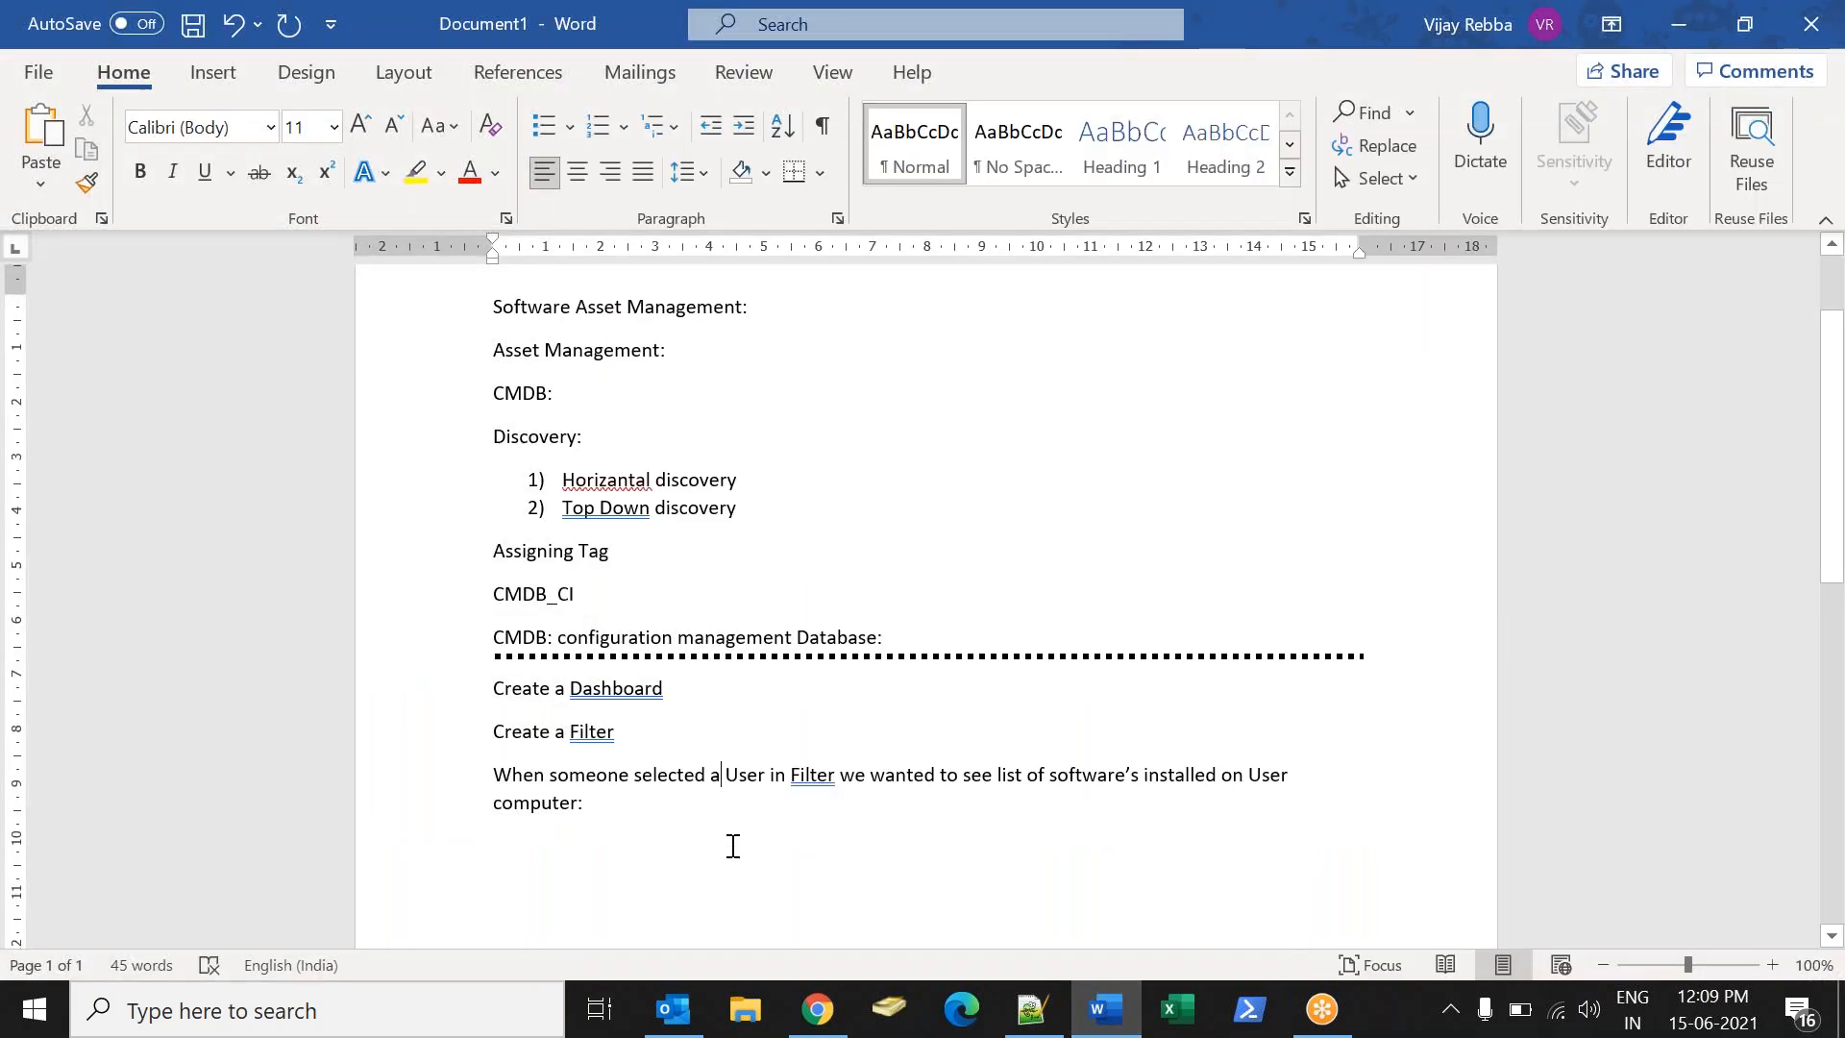
drag(490, 688, 660, 692)
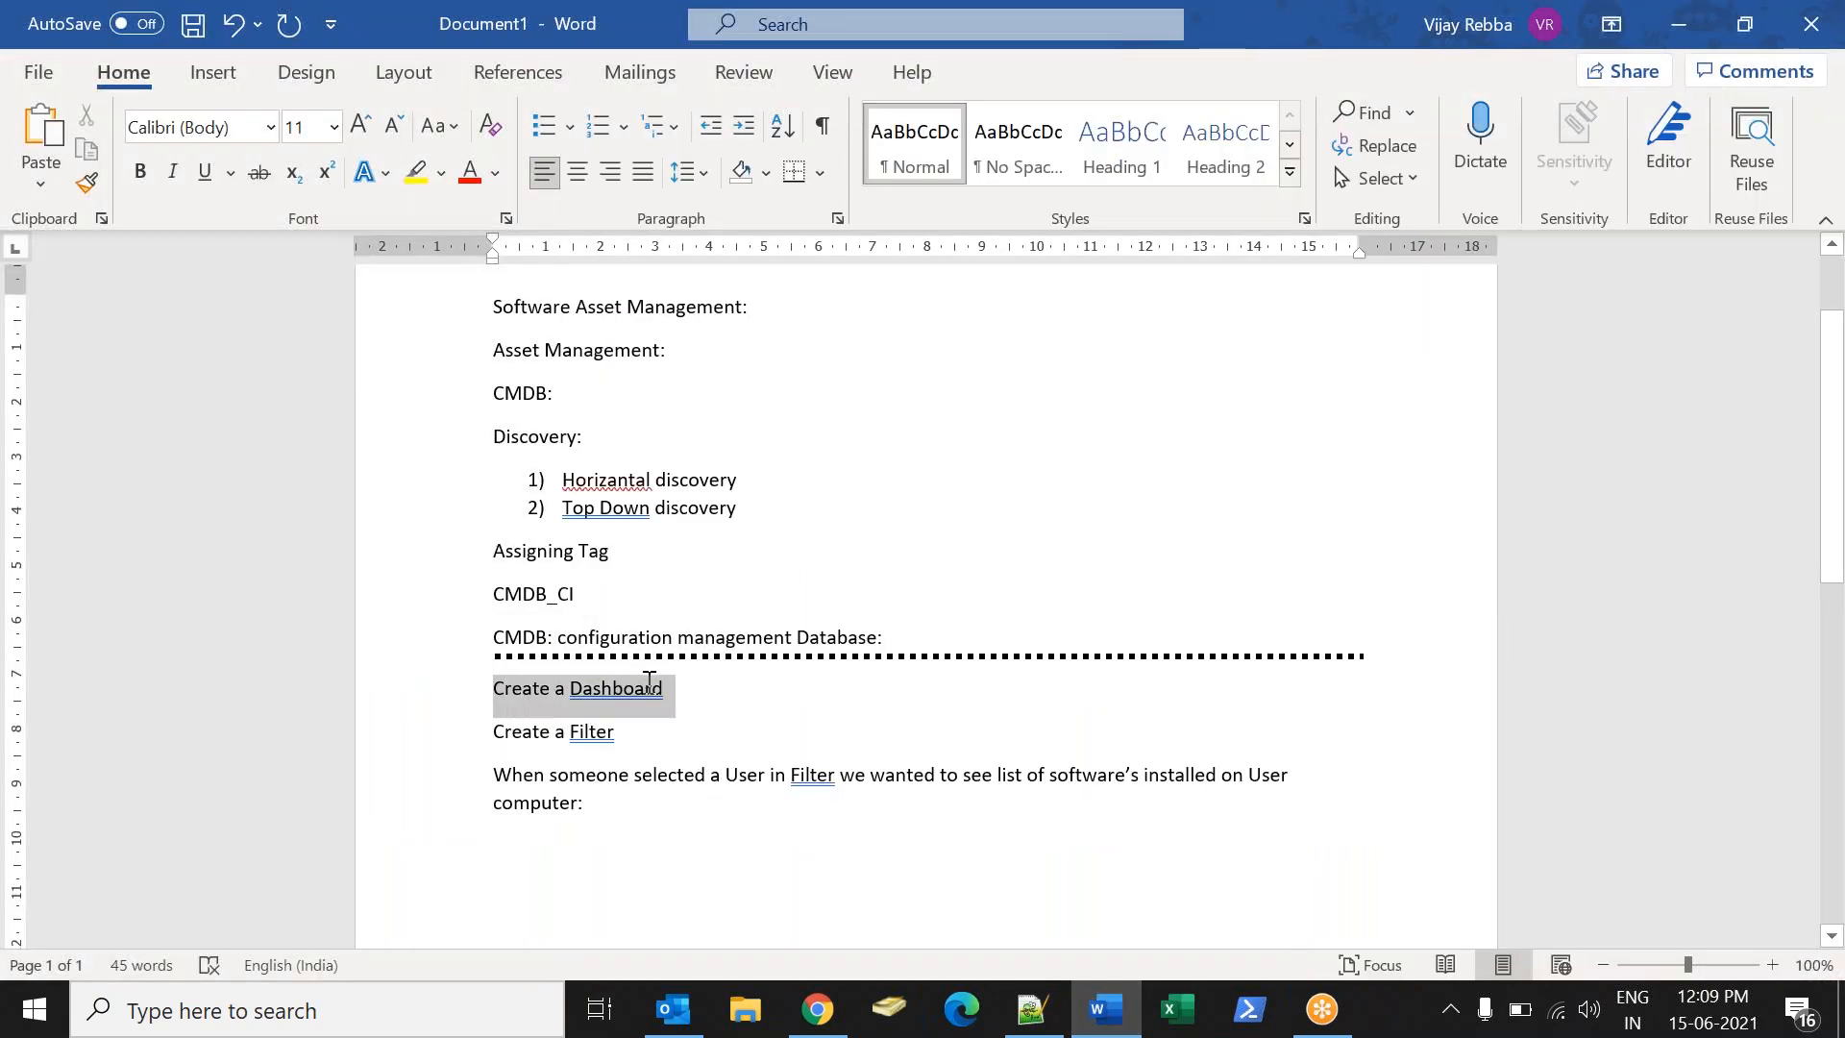
click(641, 812)
drag(495, 775, 730, 799)
click(770, 808)
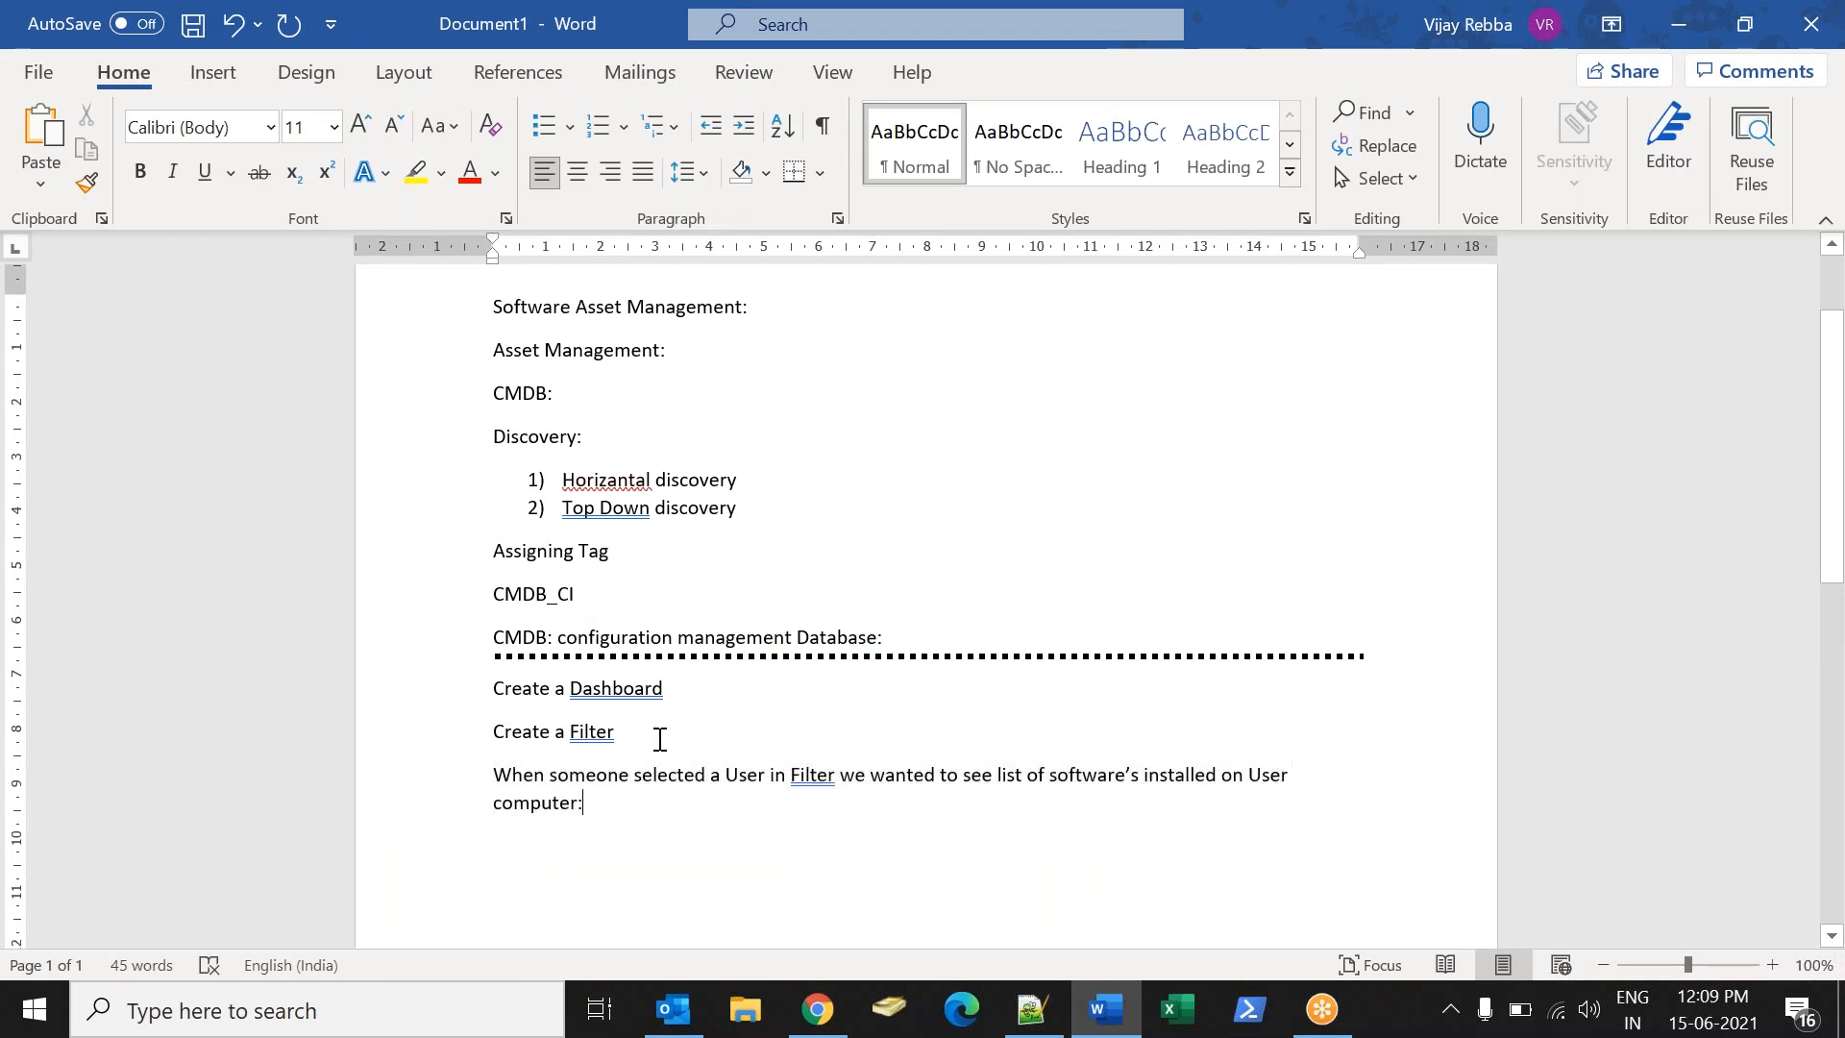
double_click(588, 731)
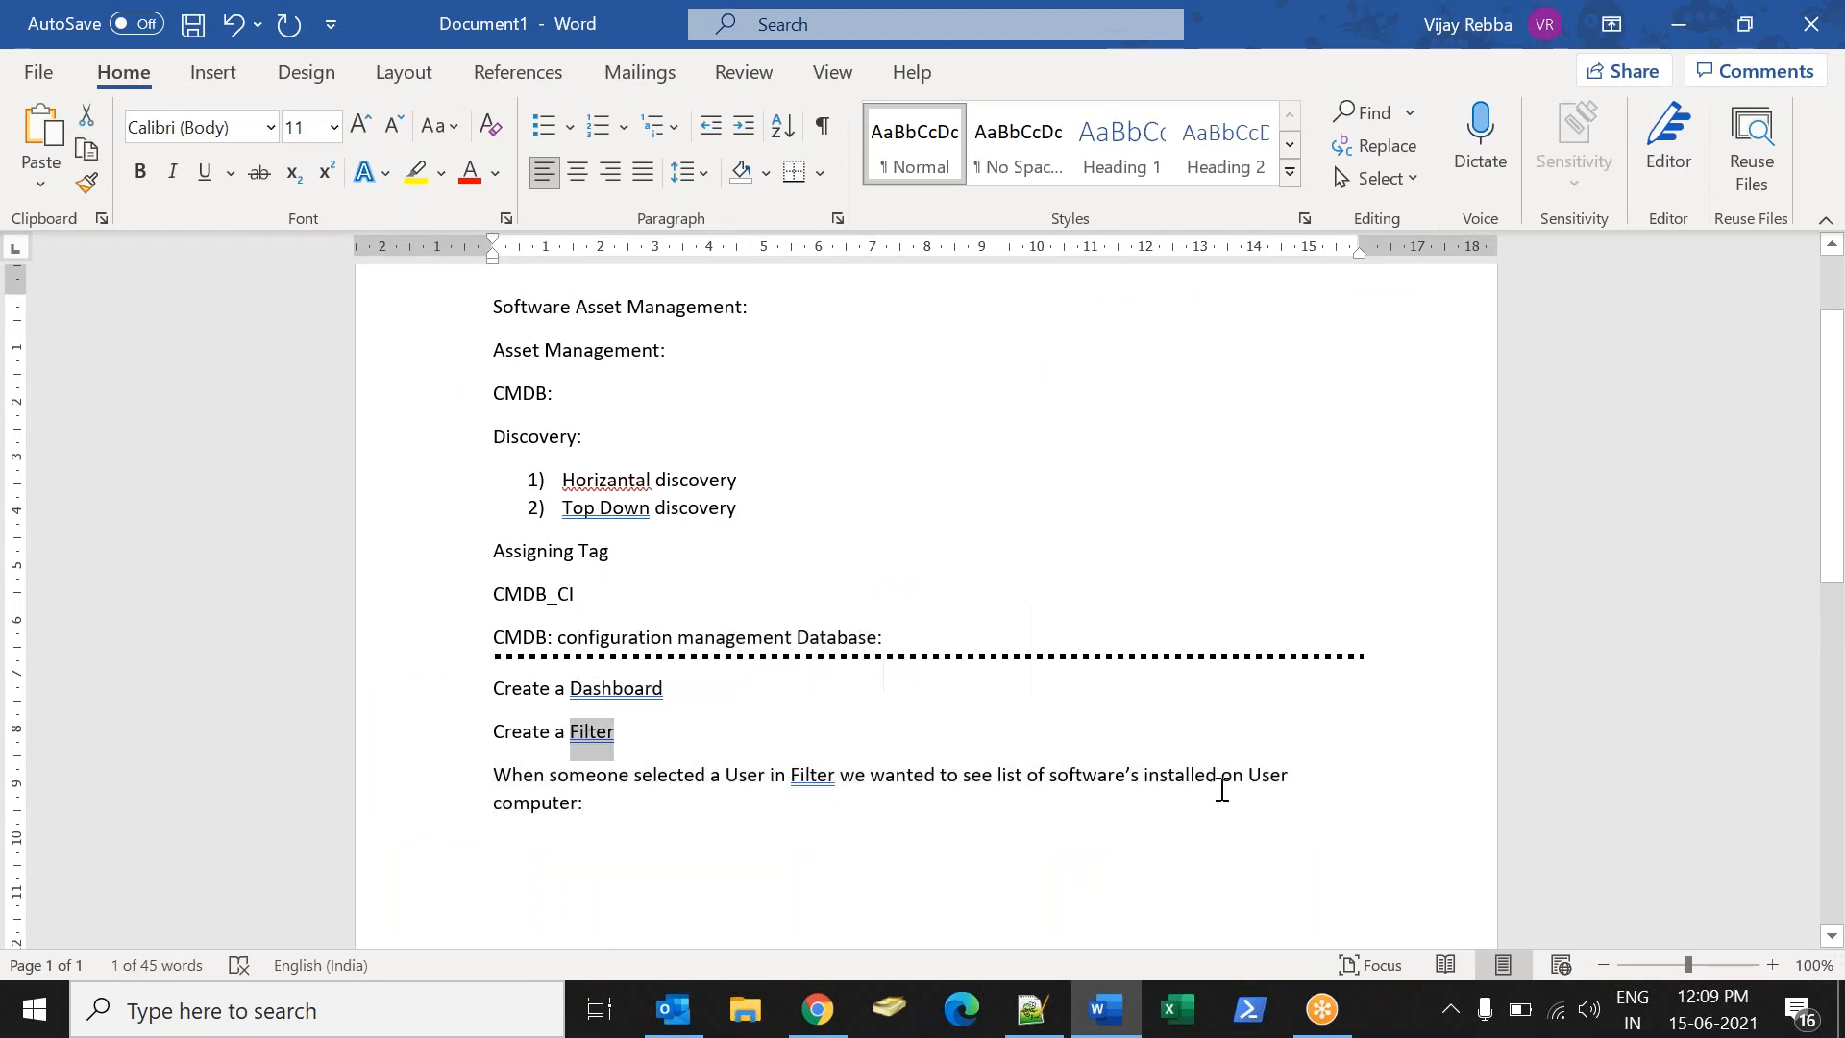
click(641, 810)
- Append 'in three reports:' with a numbered list of Bar, List and Number
key(Return)
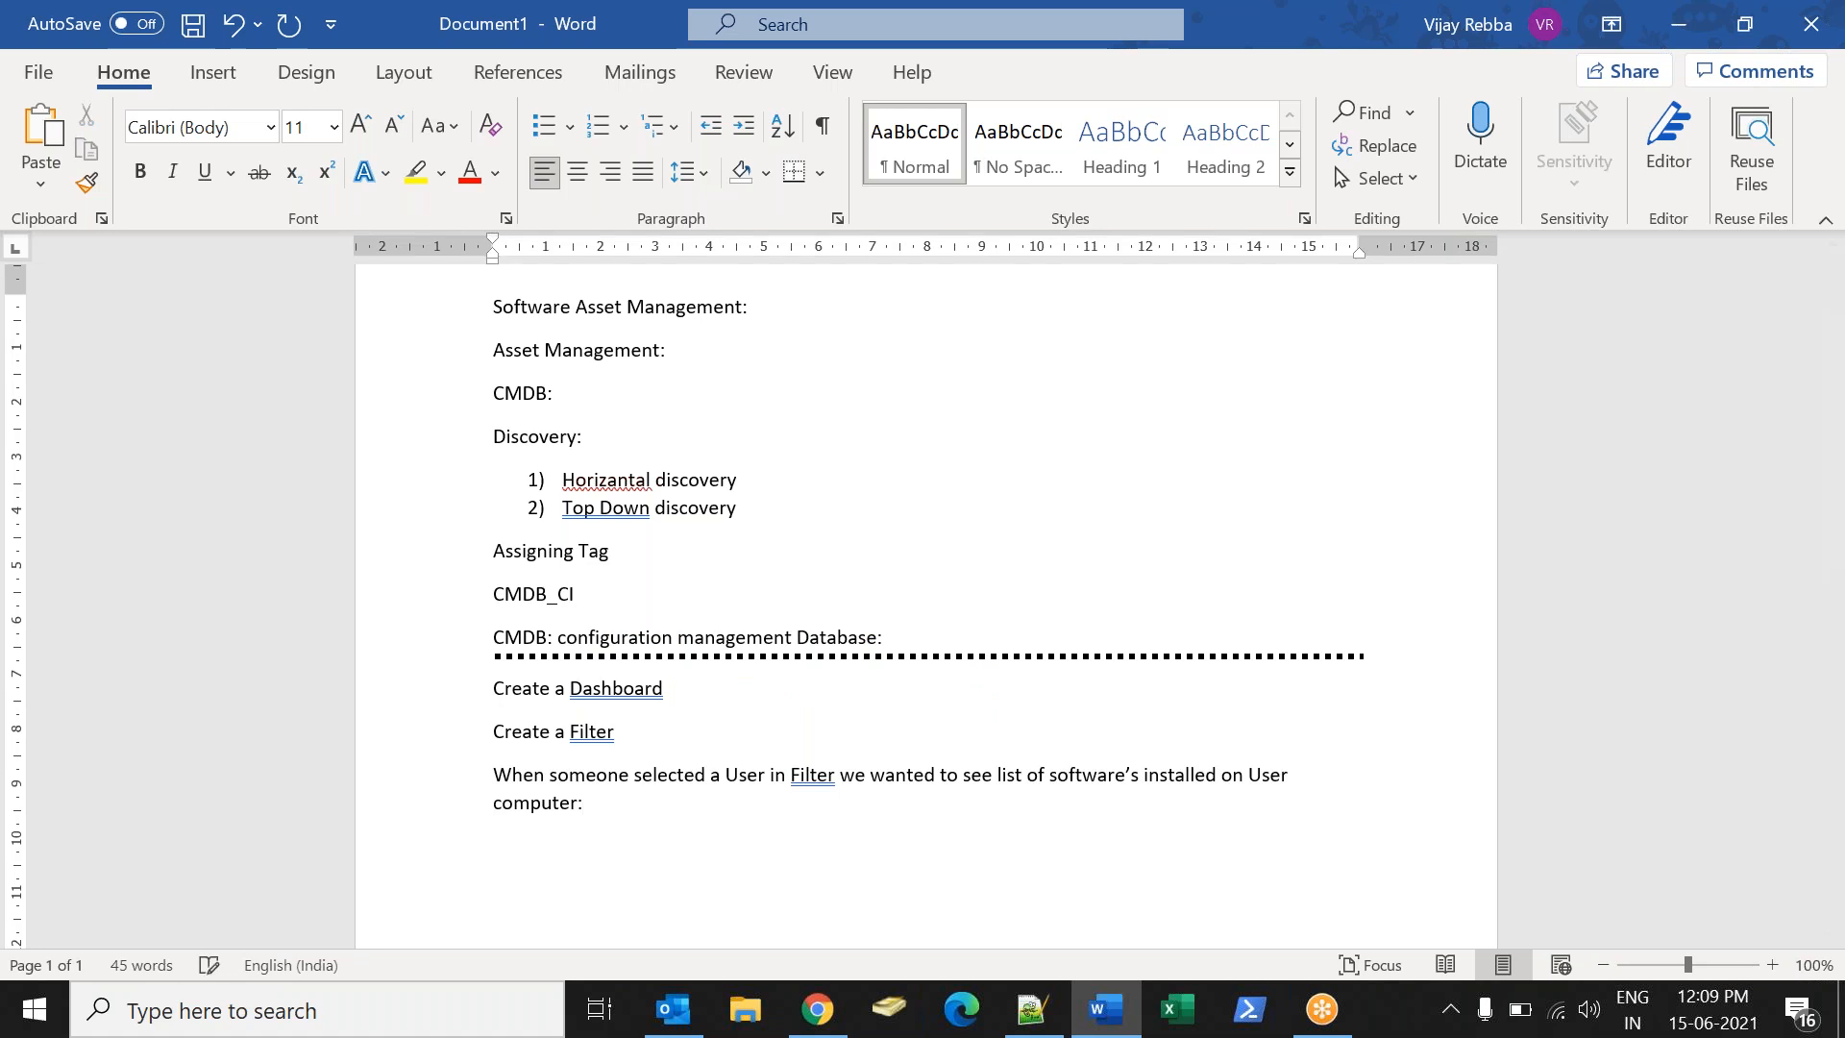
text(IN THRE)
key(BackSpace)
key(BackSpace)
key(BackSpace)
key(BackSpace)
key(BackSpace)
key(BackSpace)
key(BackSpace)
key(BackSpace)
text(in three reports:)
key(Return)
text(1))
key(Return)
text(Bac)
key(BackSpace)
key(BackSpace)
key(BackSpace)
text(Bar)
key(Return)
text(Lis)
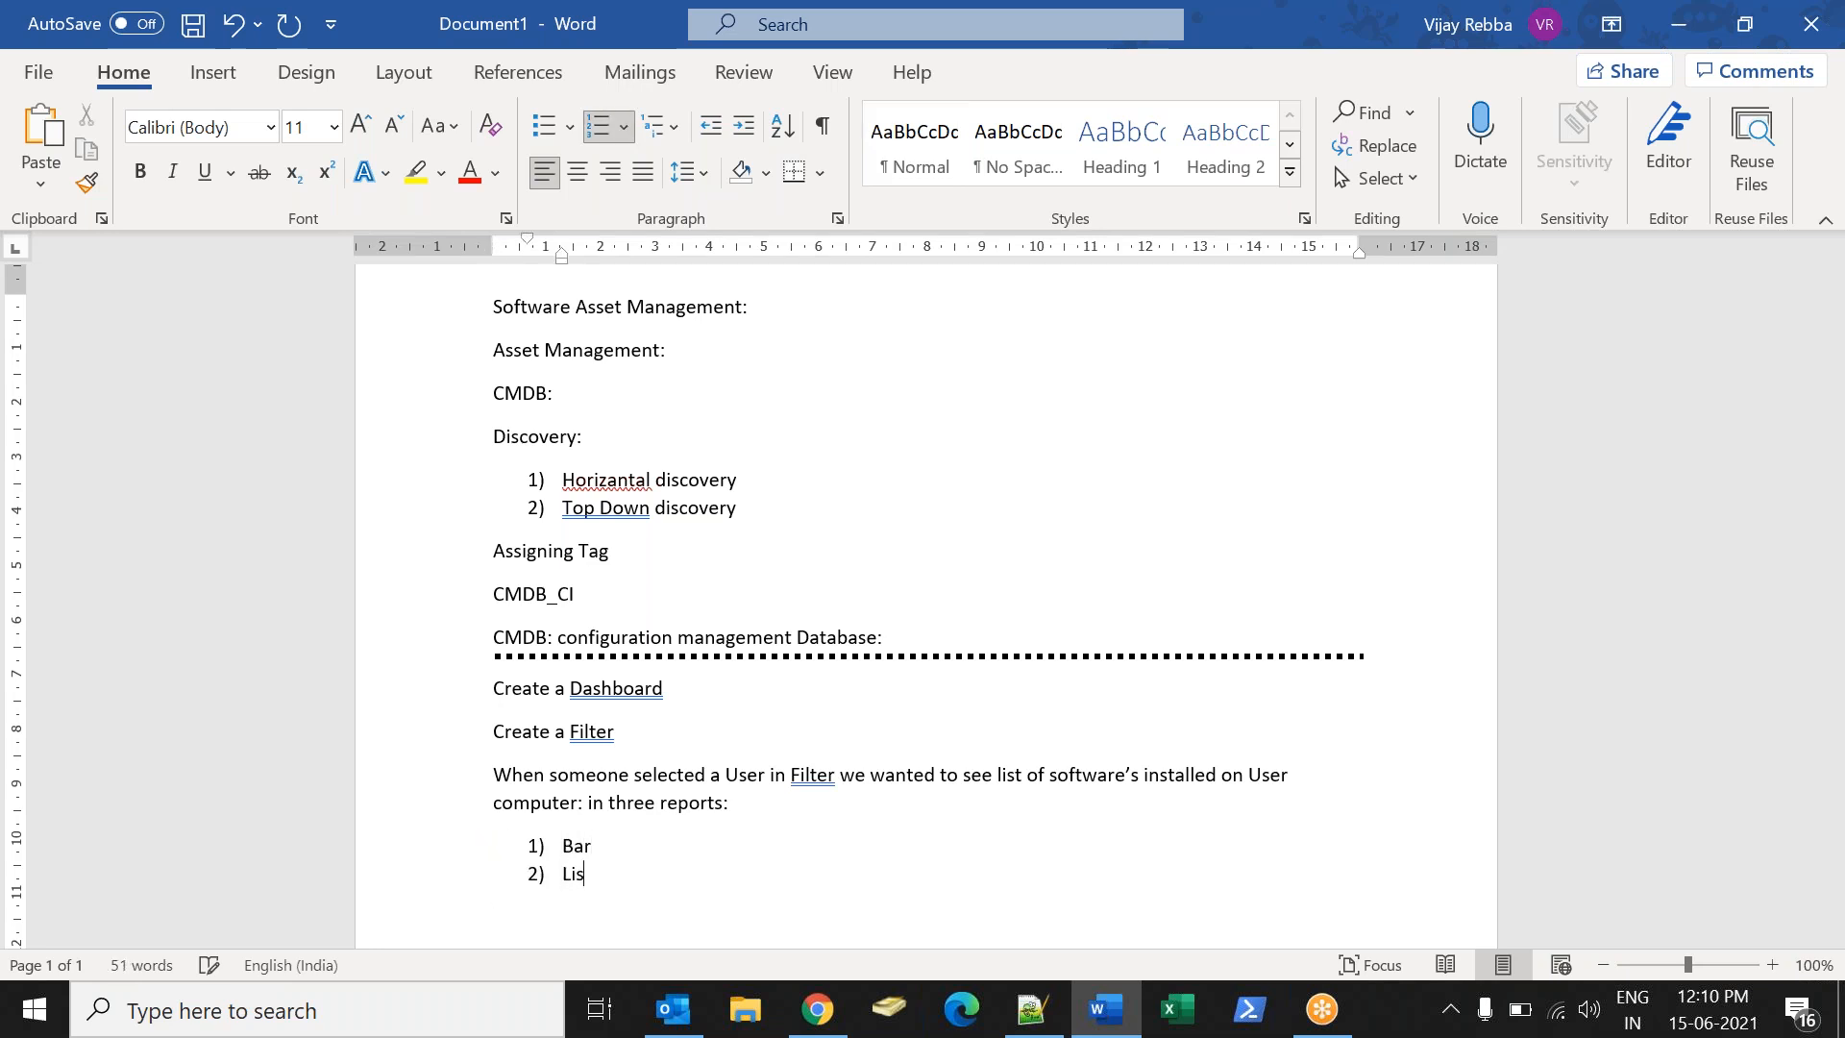
text(t Number)
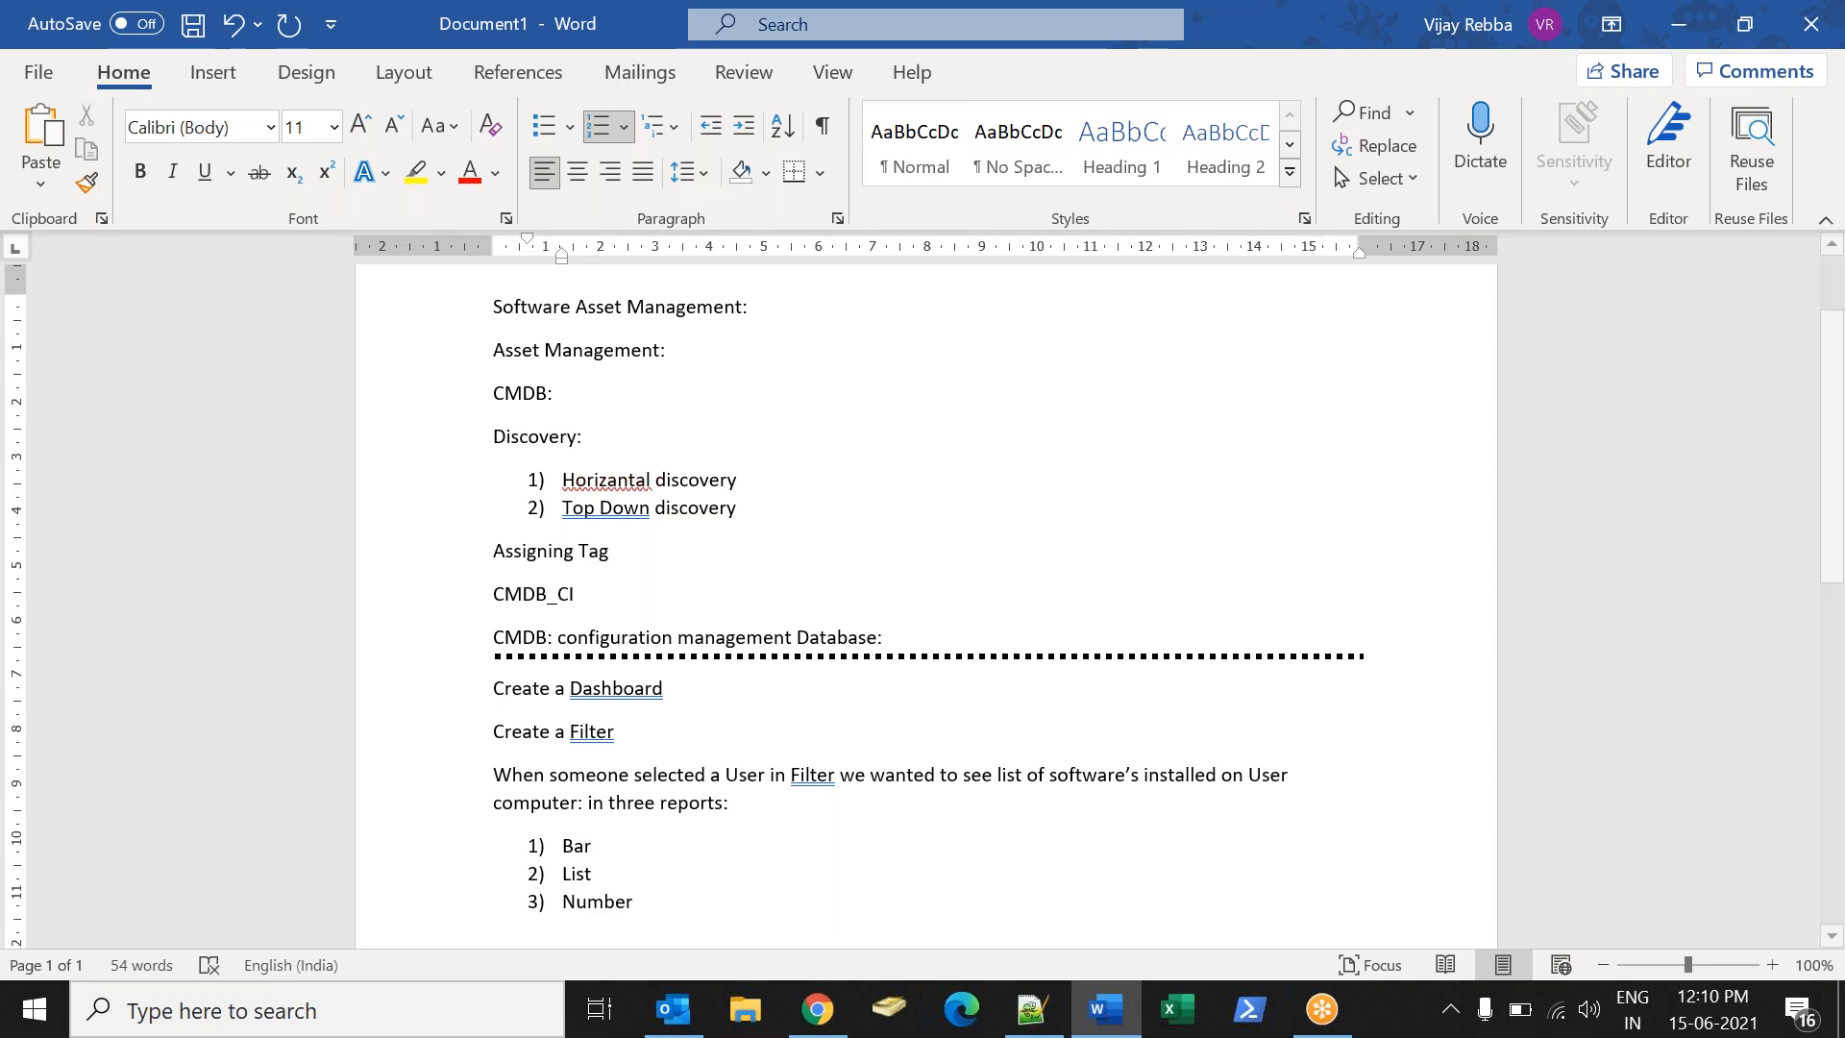
drag(658, 927, 495, 803)
click(734, 902)
key(Return)
key(Return)
key(Return)
key(Return)
key(Return)
key(Return)
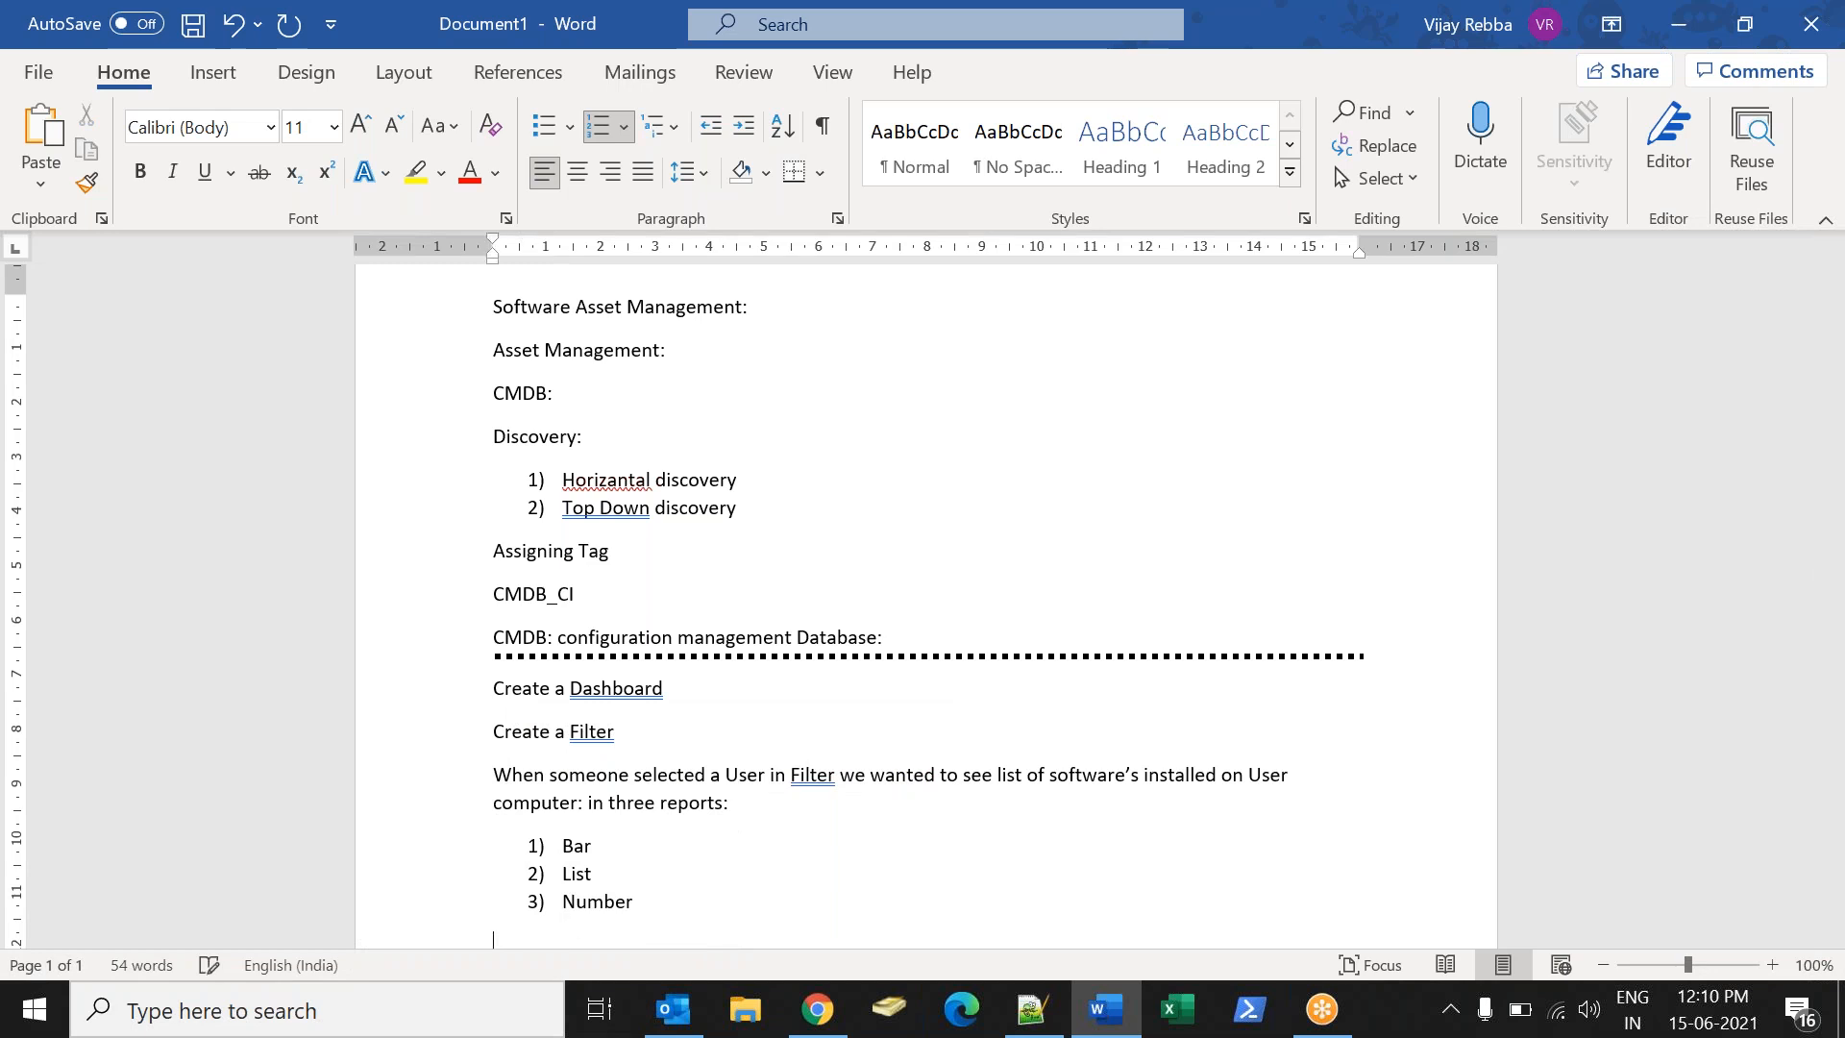
- Add the lines Bar Report, List Report and Number Report below the list
text(1))
key(BackSpace)
key(BackSpace)
text(B)
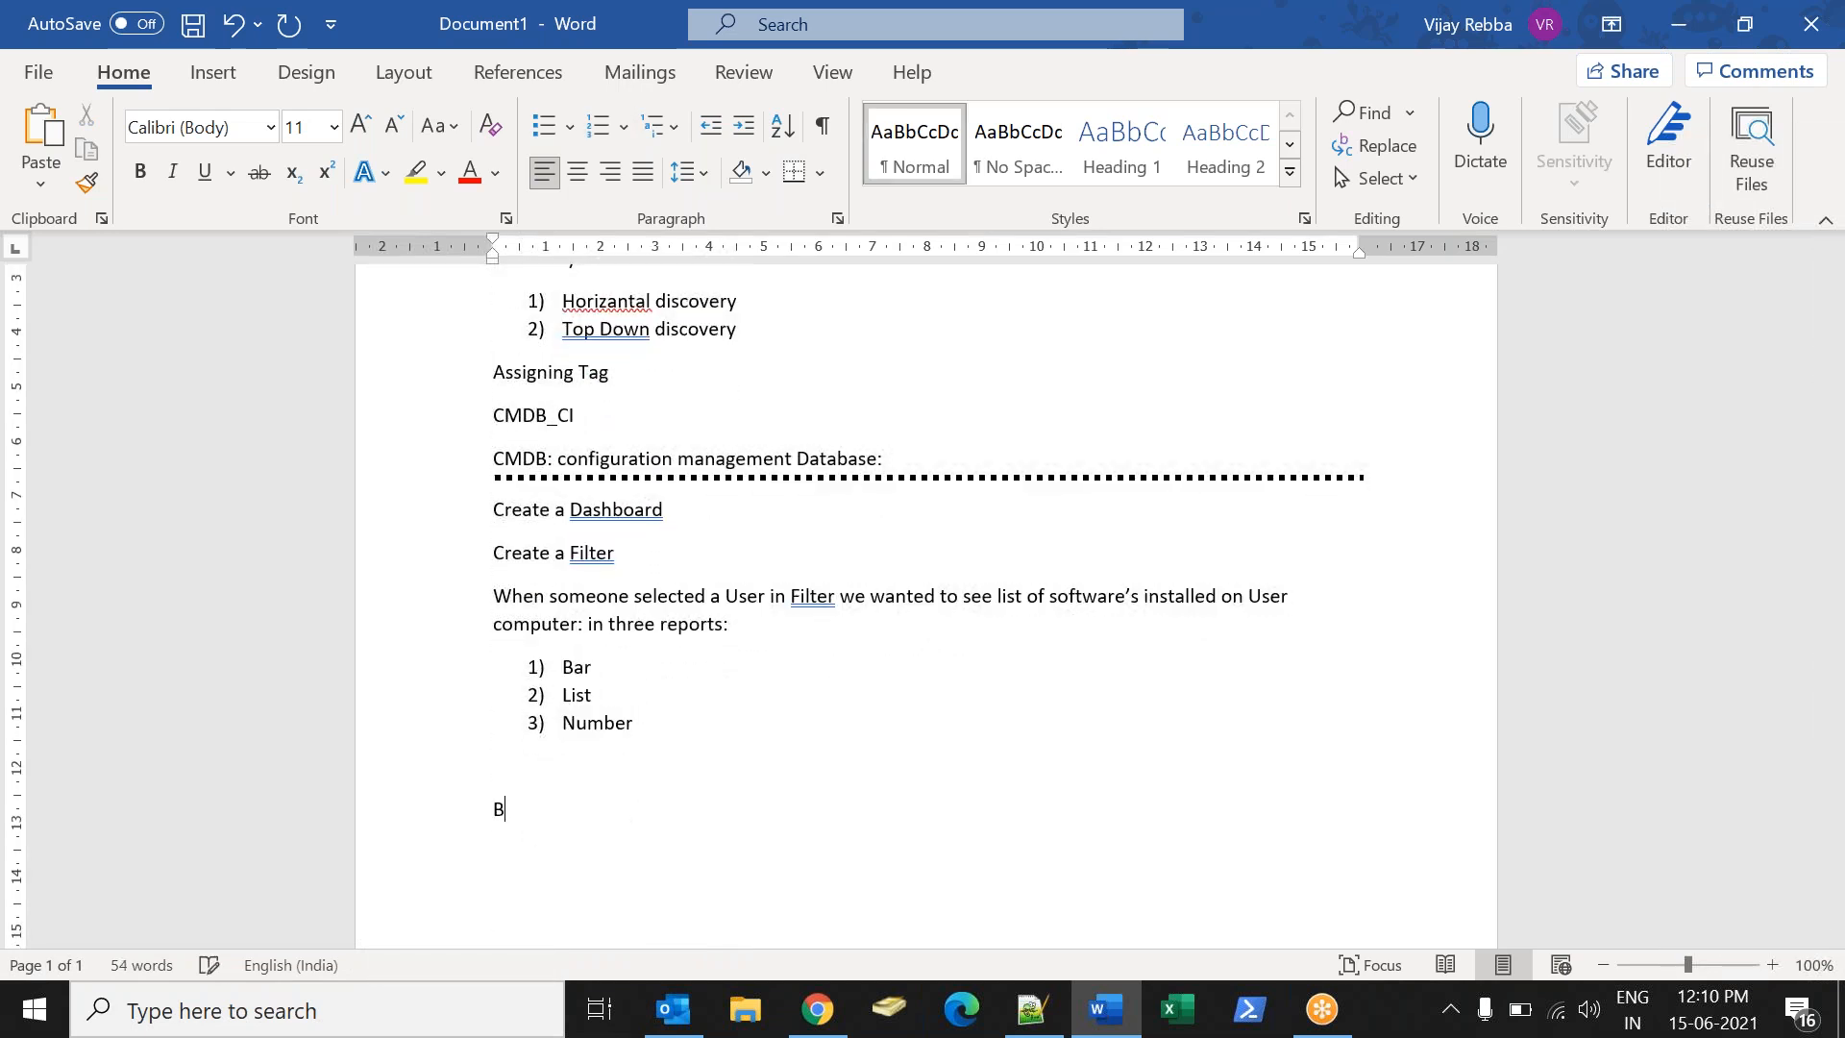
text(ar Report List Report Number rp)
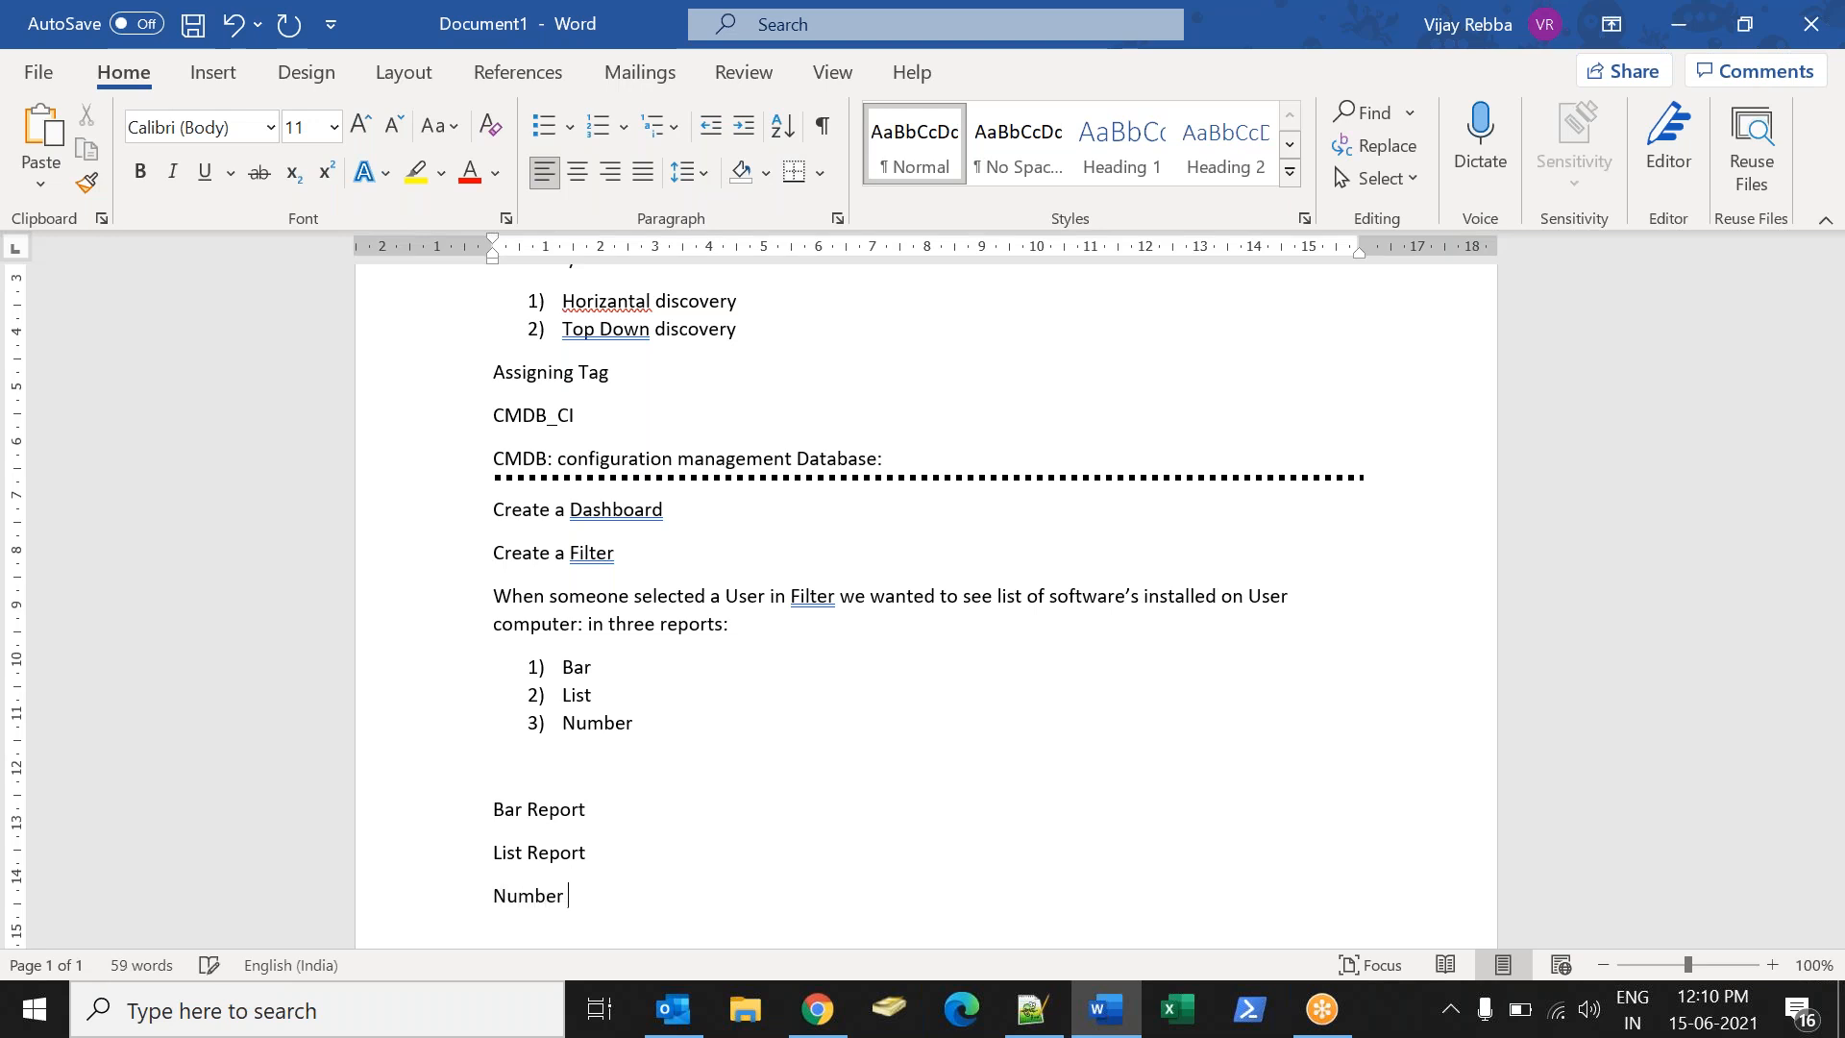
key(BackSpace)
text(Repo)
key(BackSpace)
key(BackSpace)
key(BackSpace)
key(BackSpace)
key(BackSpace)
text(Report)
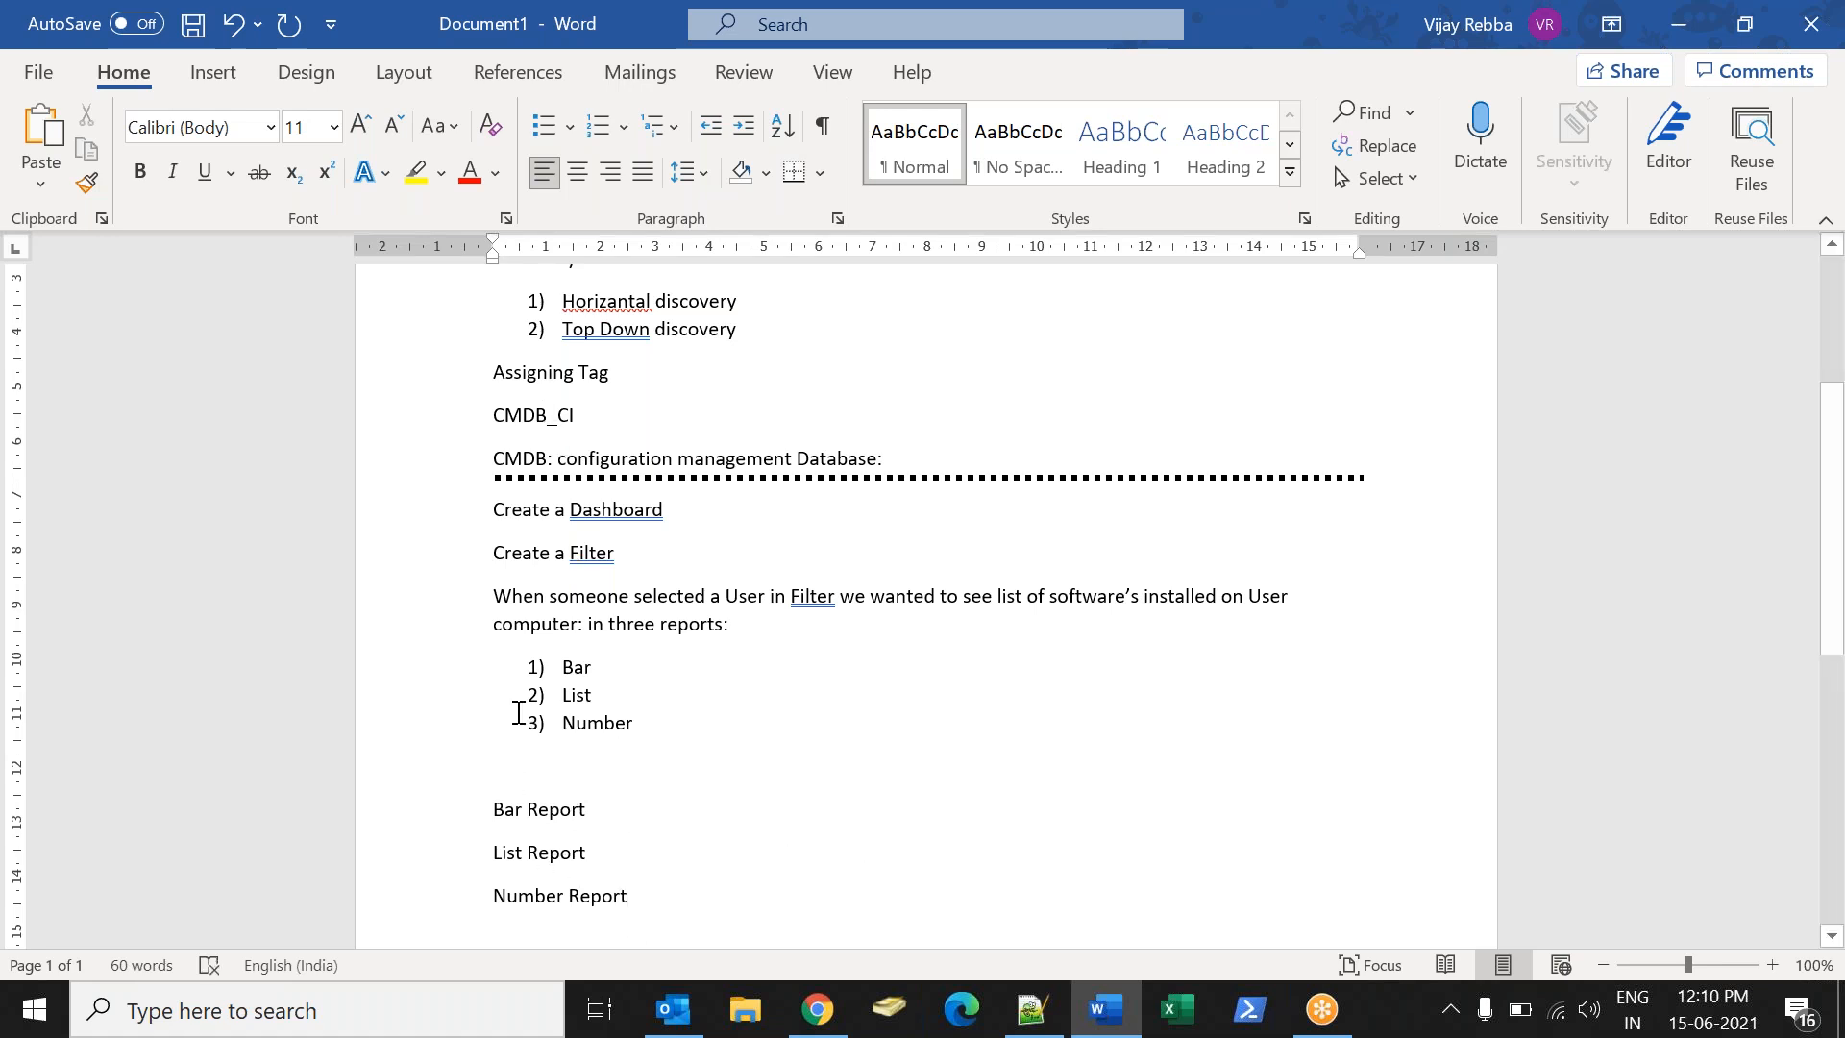
- Select the three report lines and switch back to the ServiceNow tab
drag(502, 814, 672, 893)
key(alt+Tab)
click(398, 14)
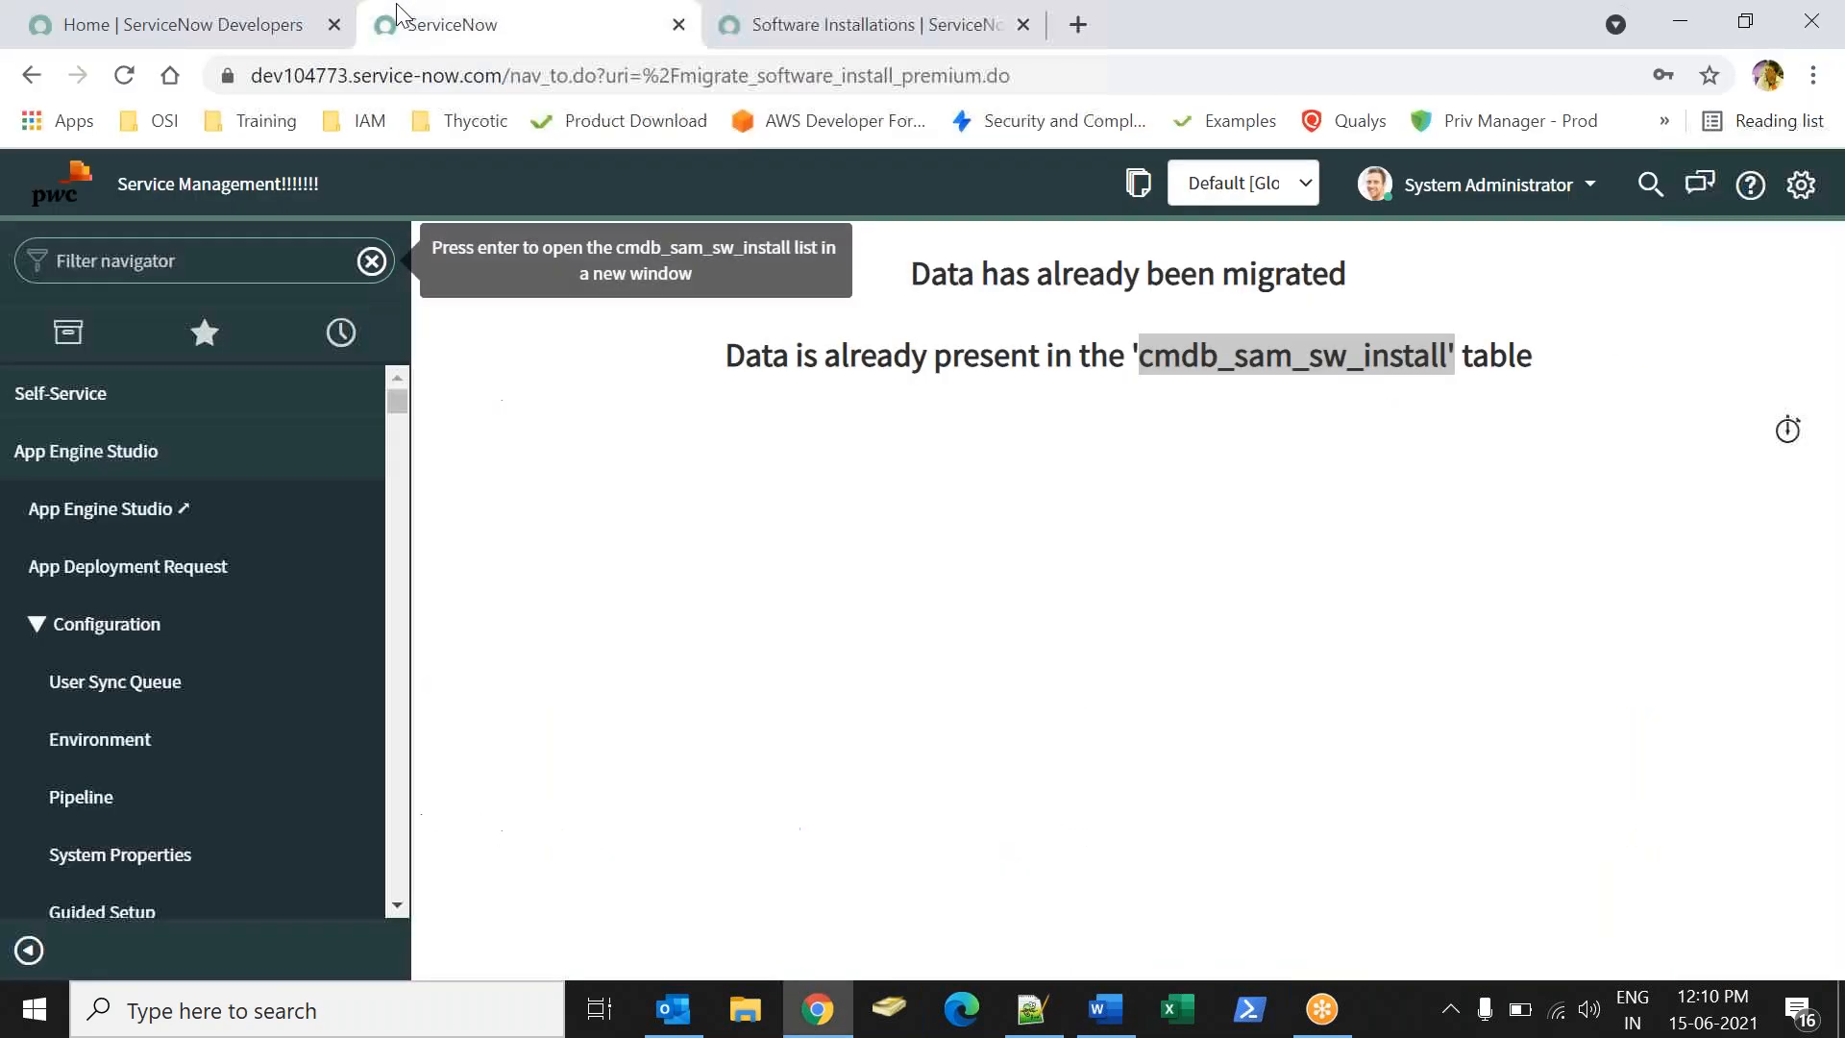
- Open Reports > Create New and name the report 'SAM Assets installed By User'
click(203, 264)
text(report)
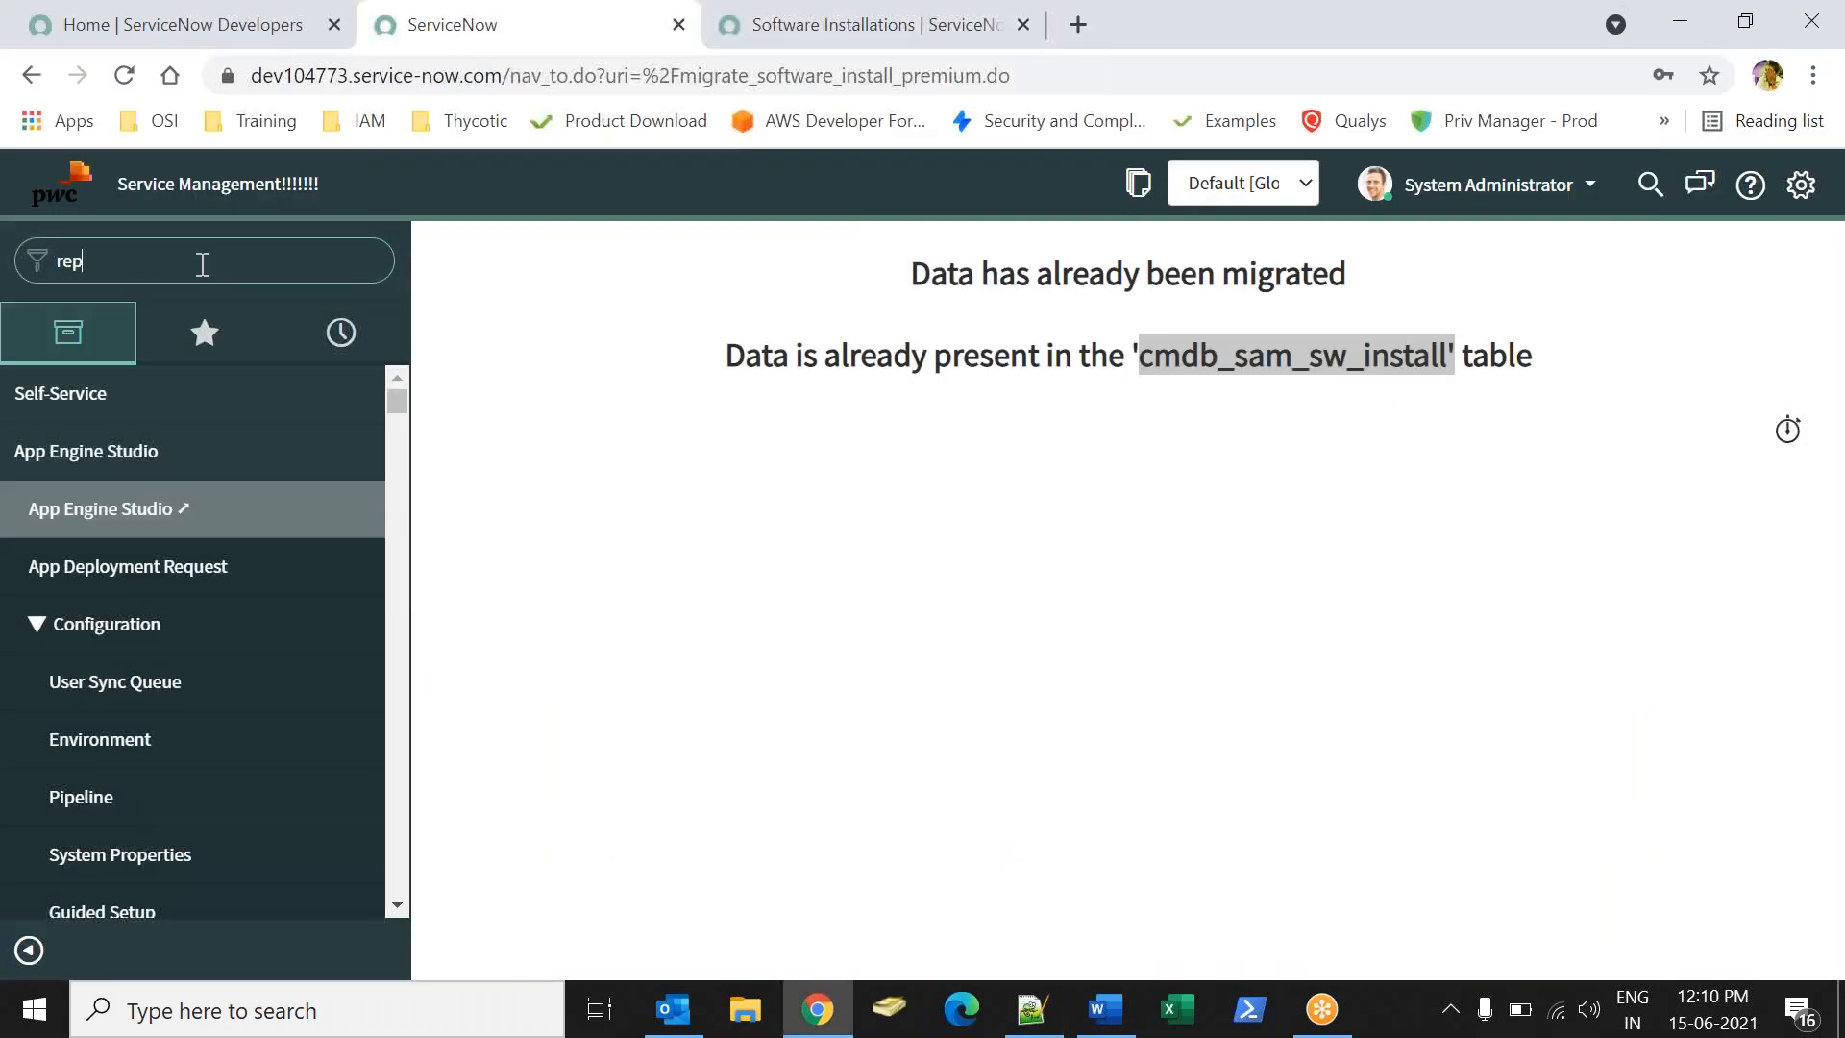
drag(398, 426, 407, 586)
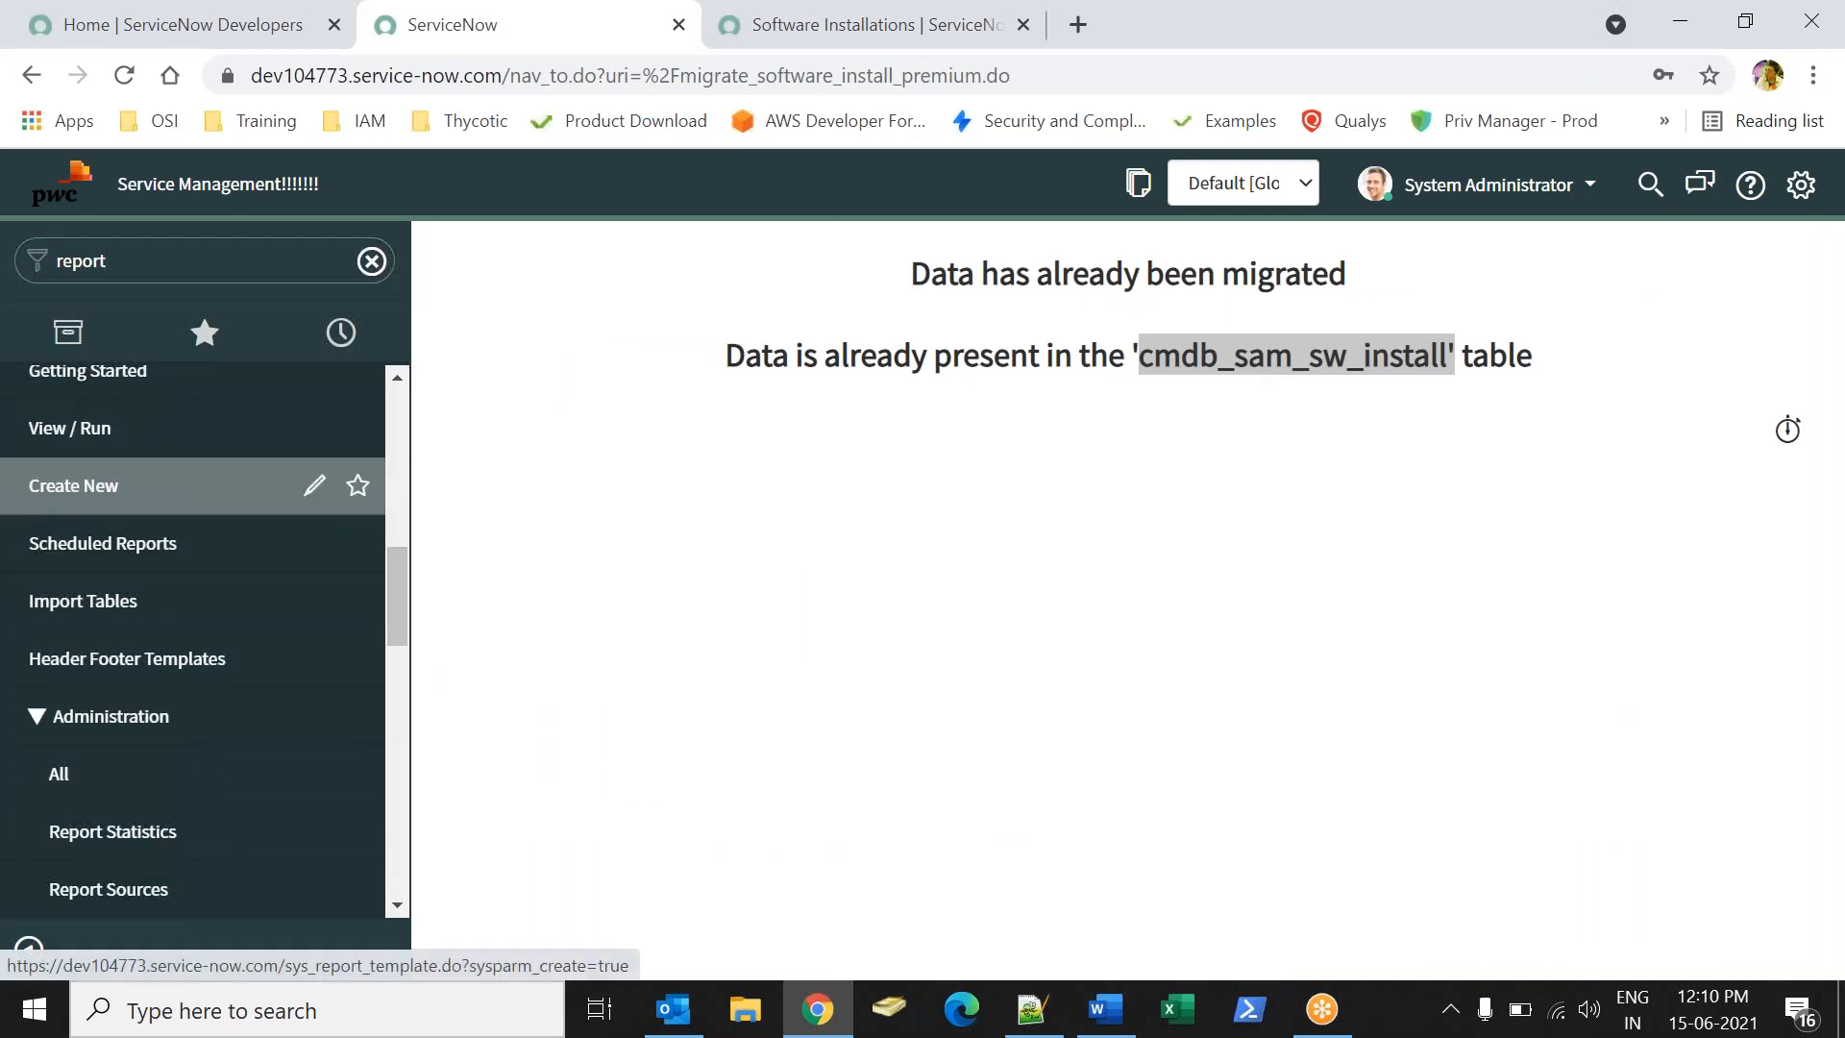
click(74, 487)
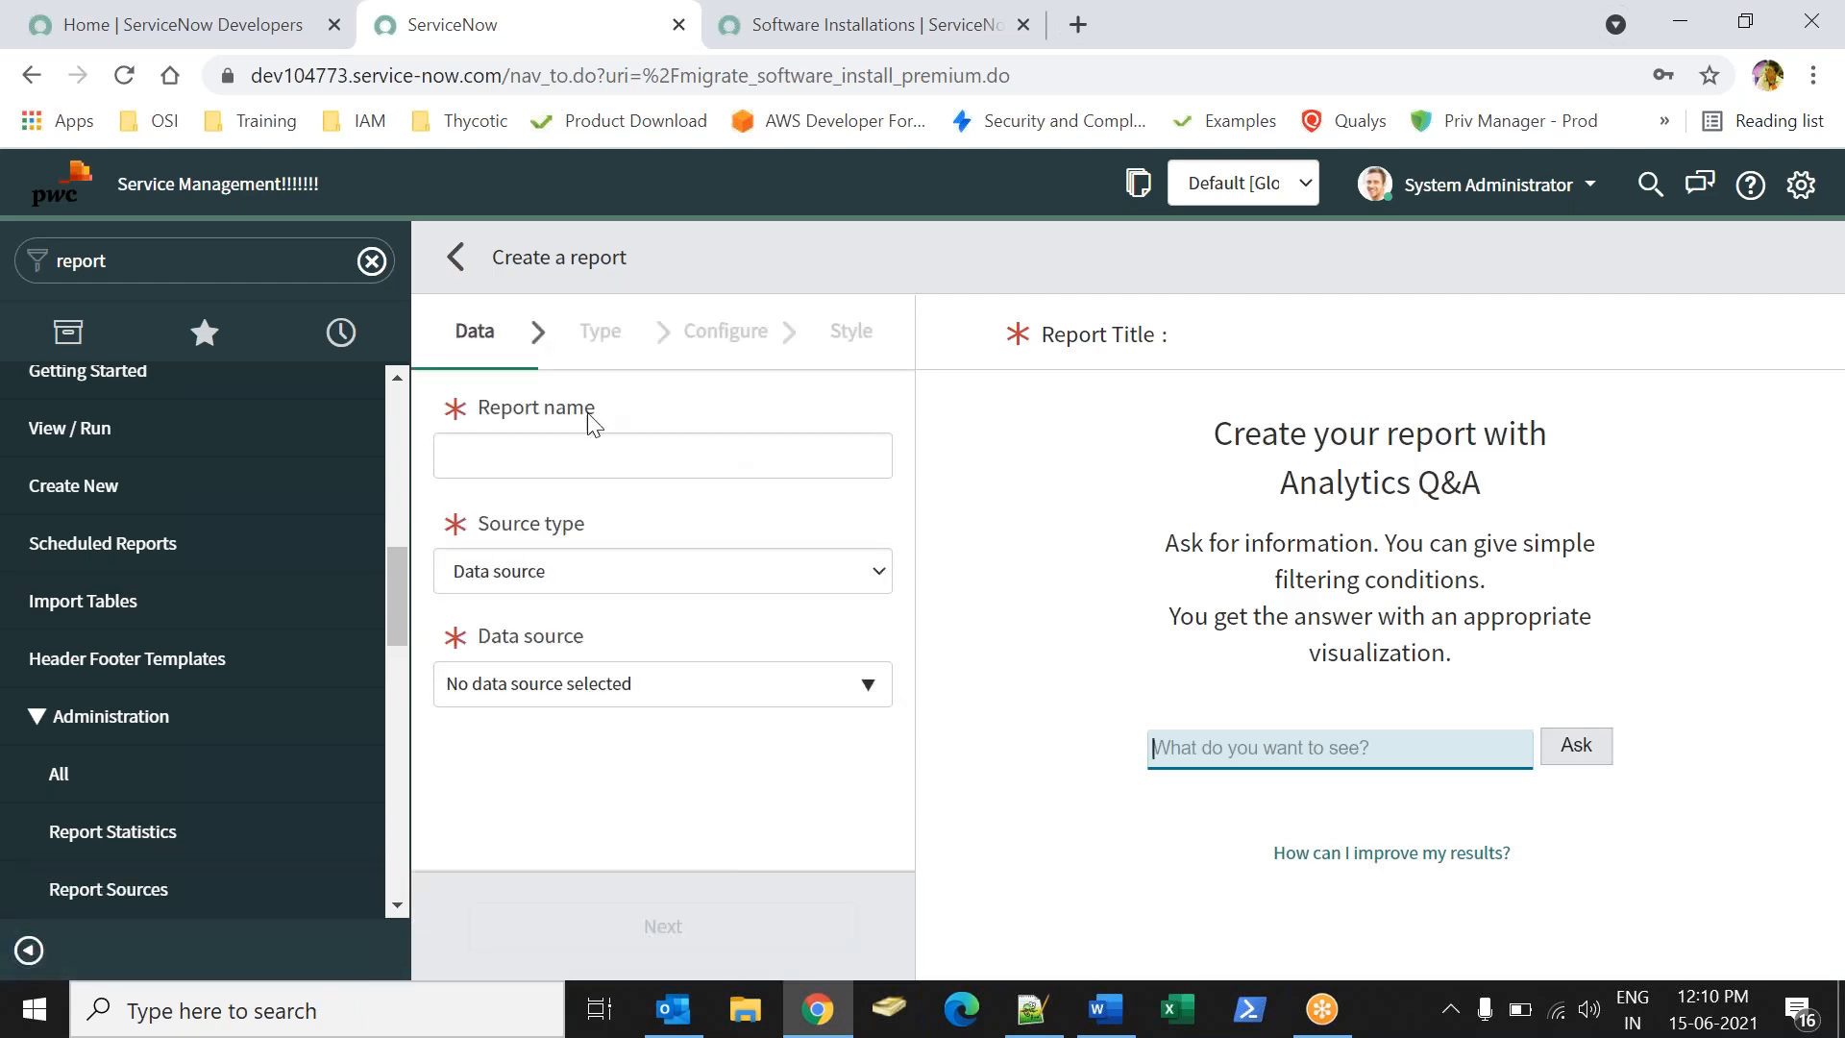
click(547, 461)
click(550, 514)
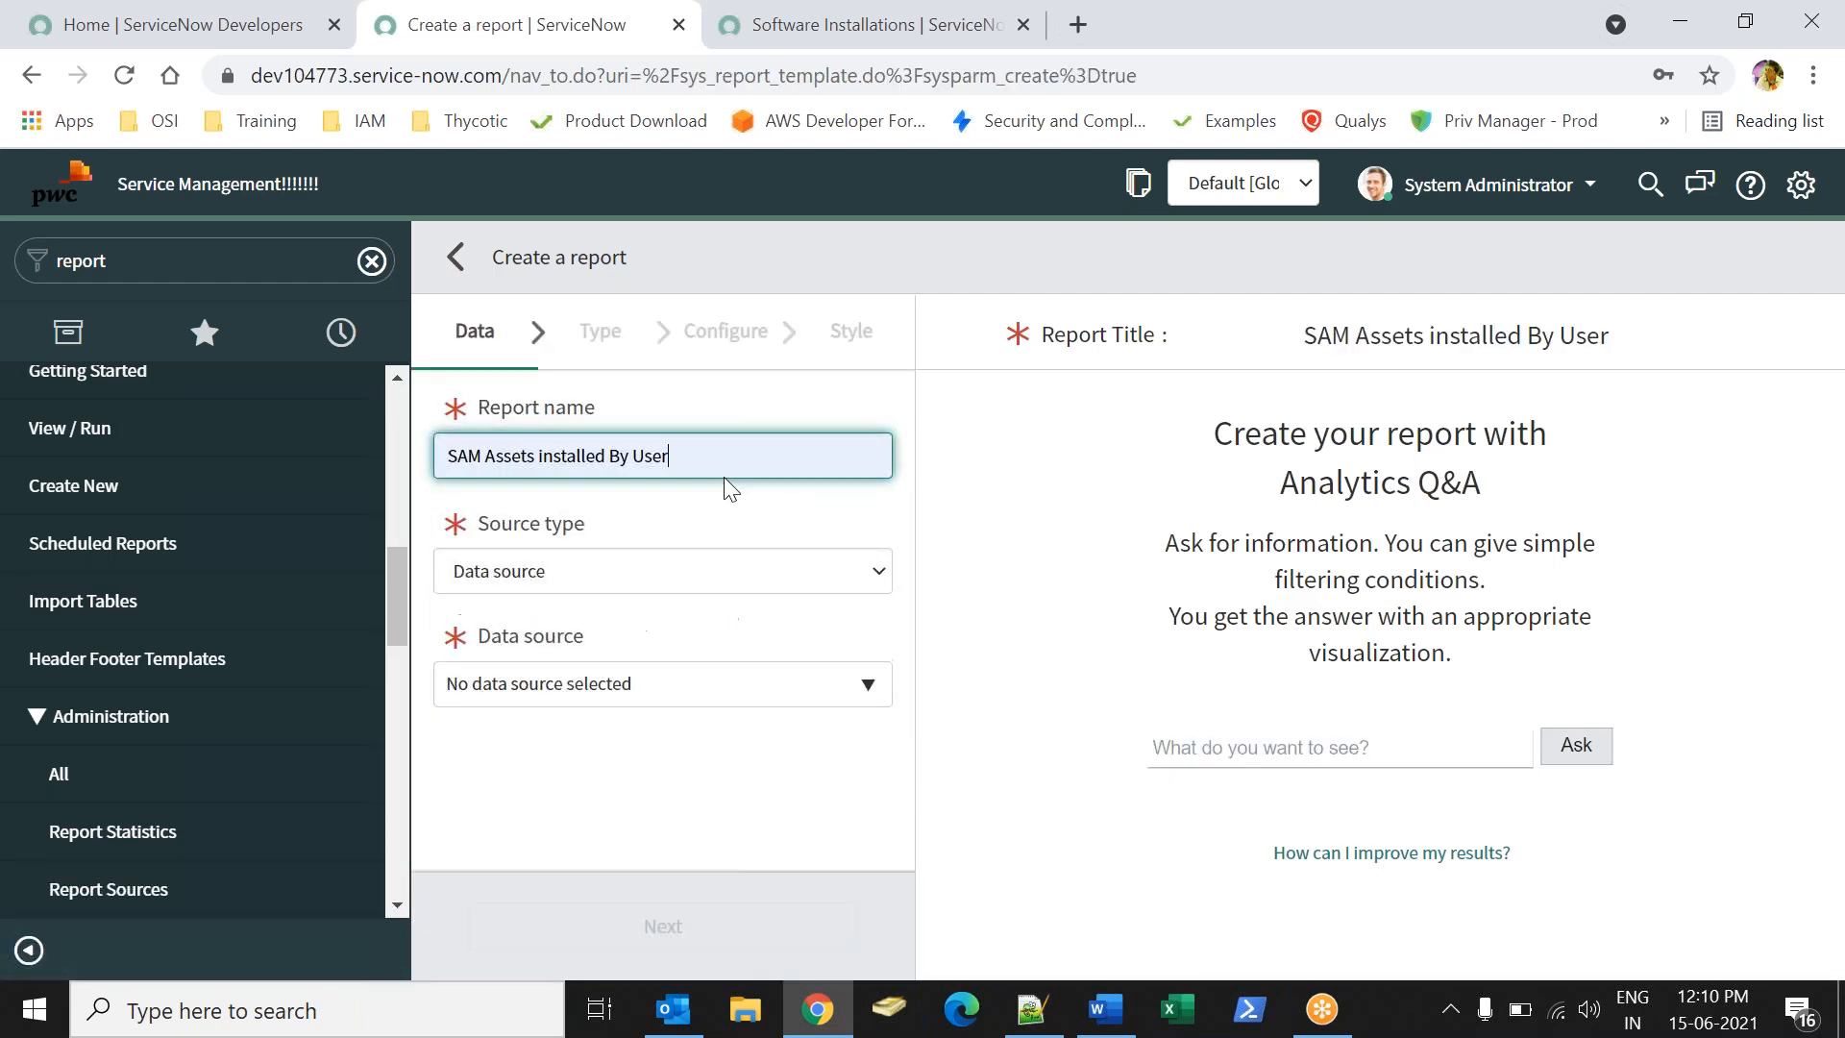
click(969, 438)
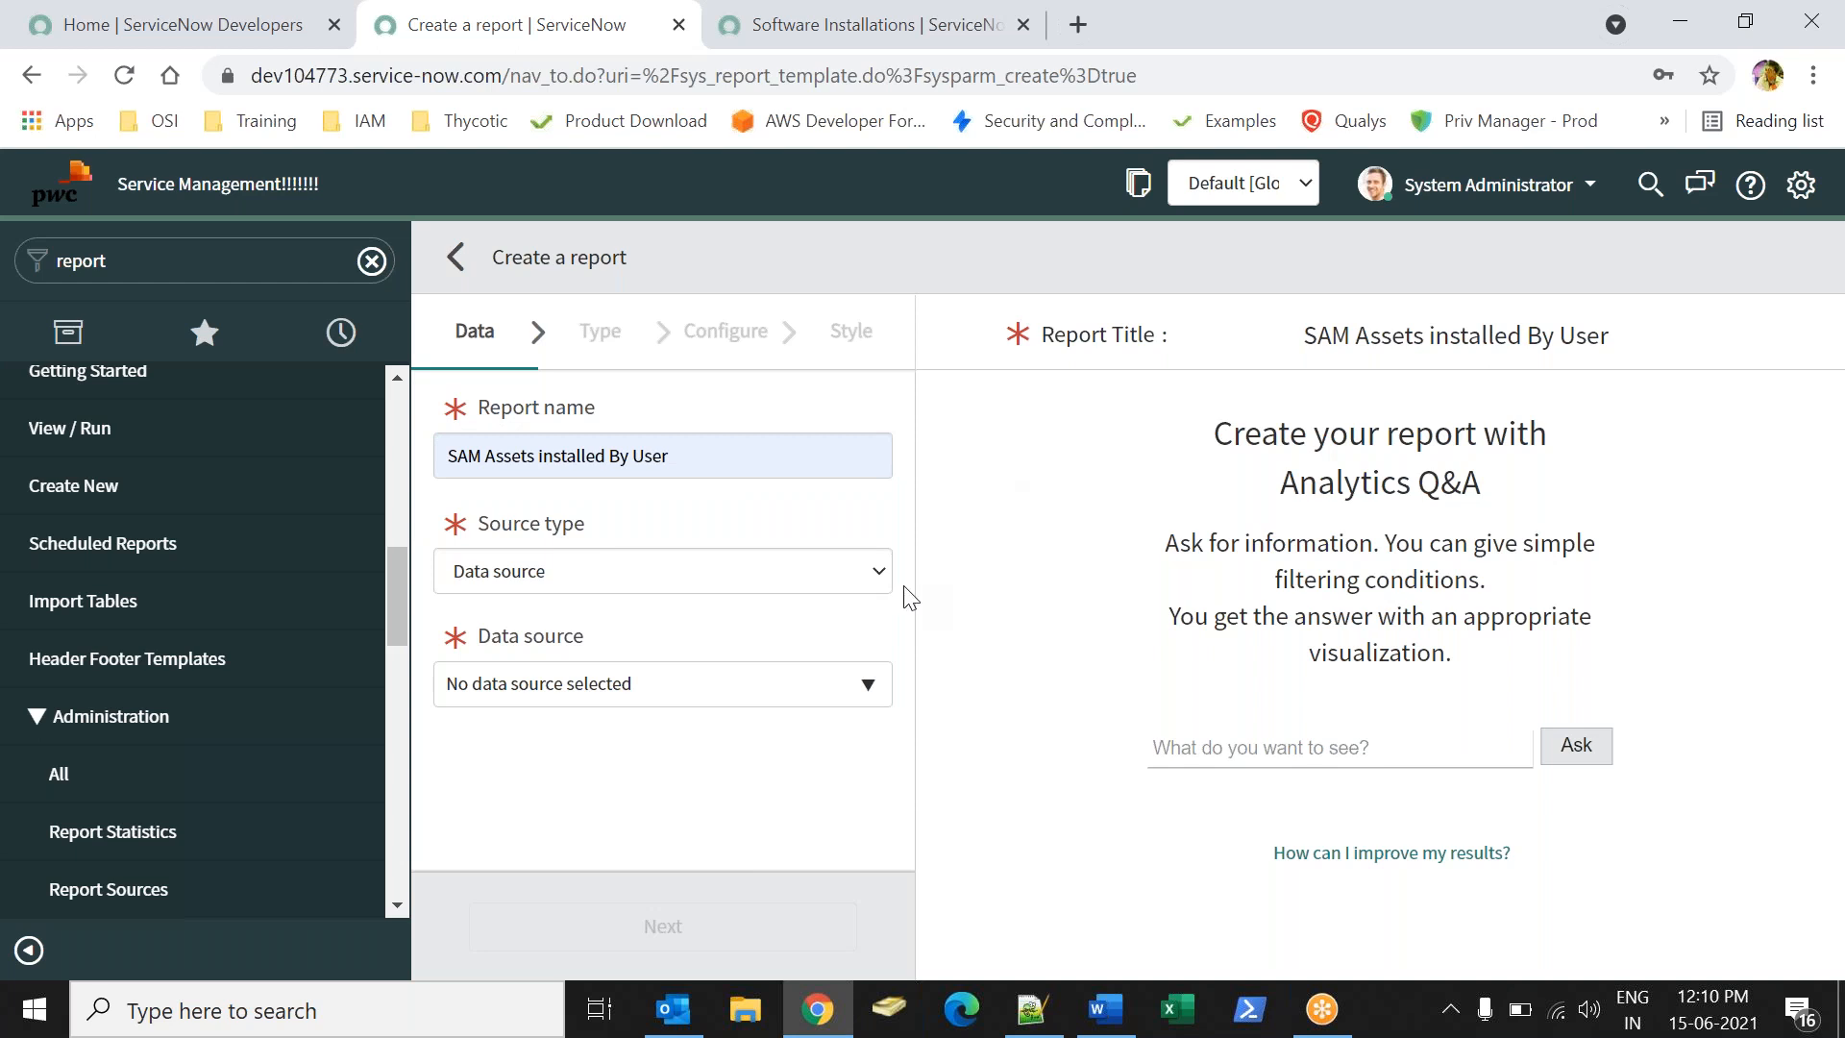
- Set source type Table with cmdb_sam_sw_install (Software Installation) and continue to report type
click(565, 567)
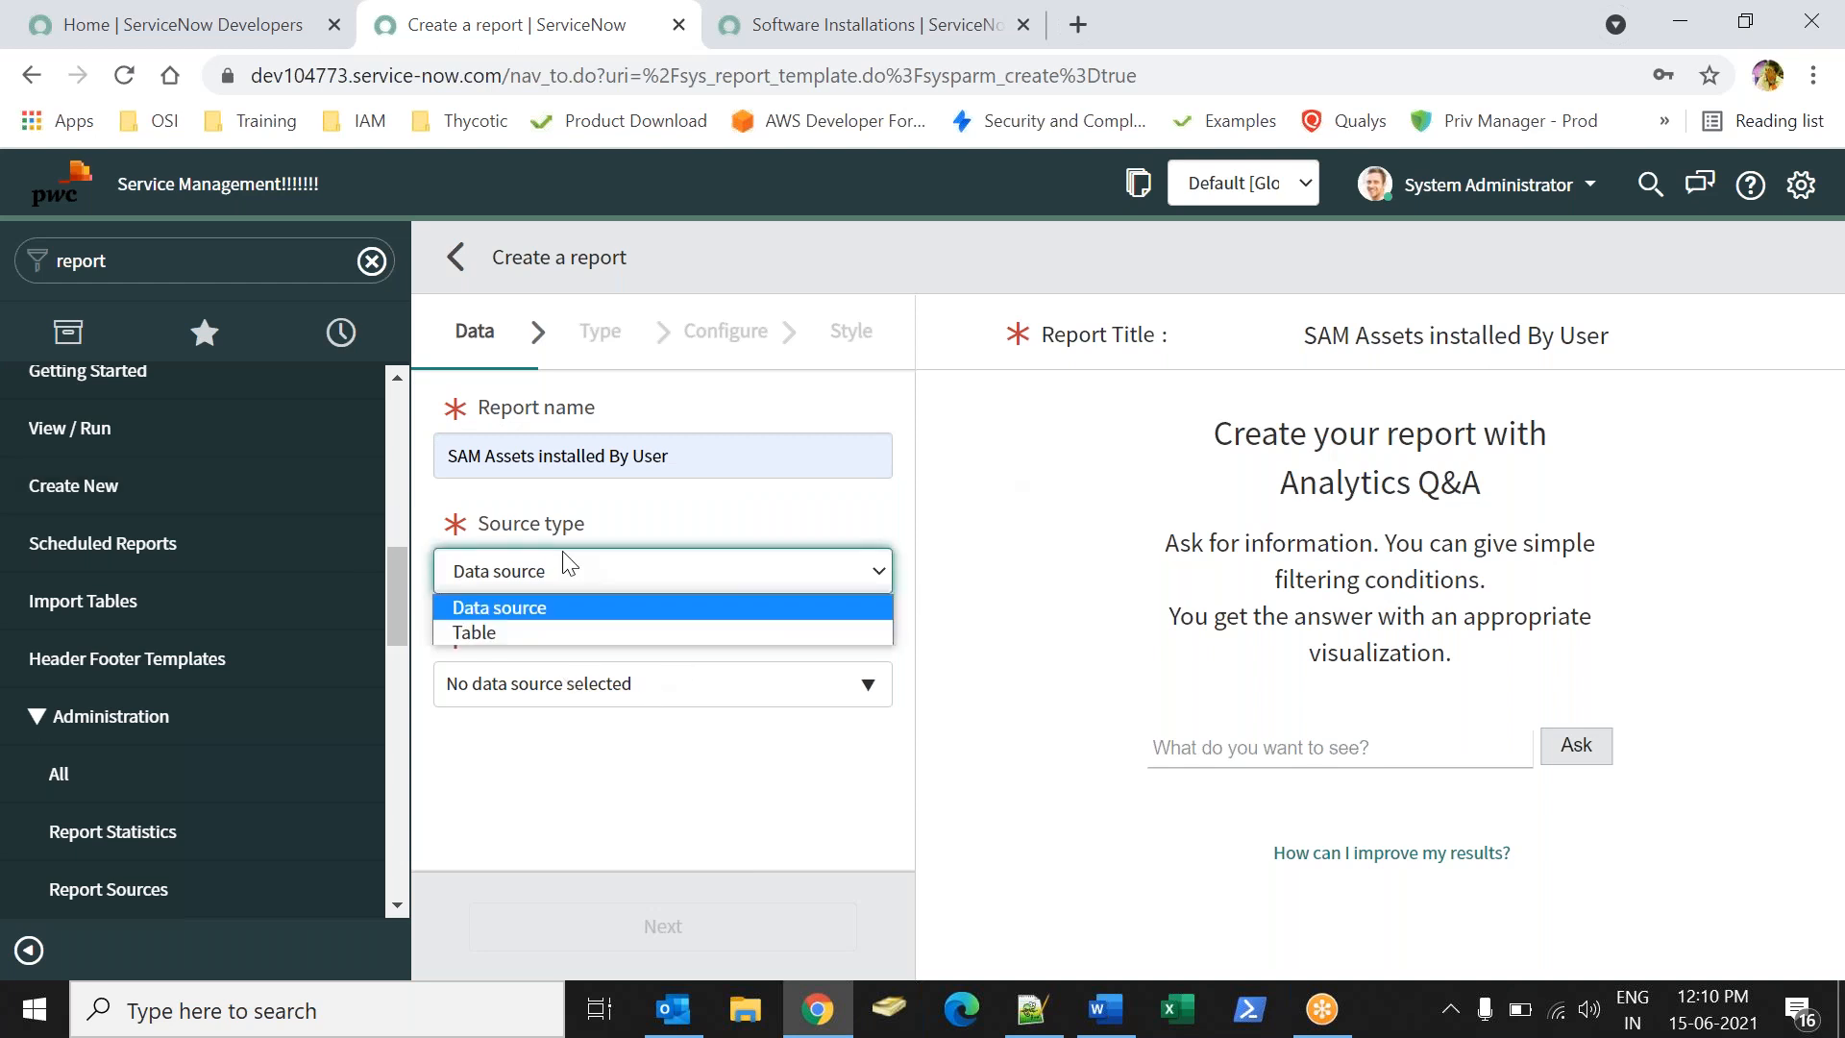
click(509, 625)
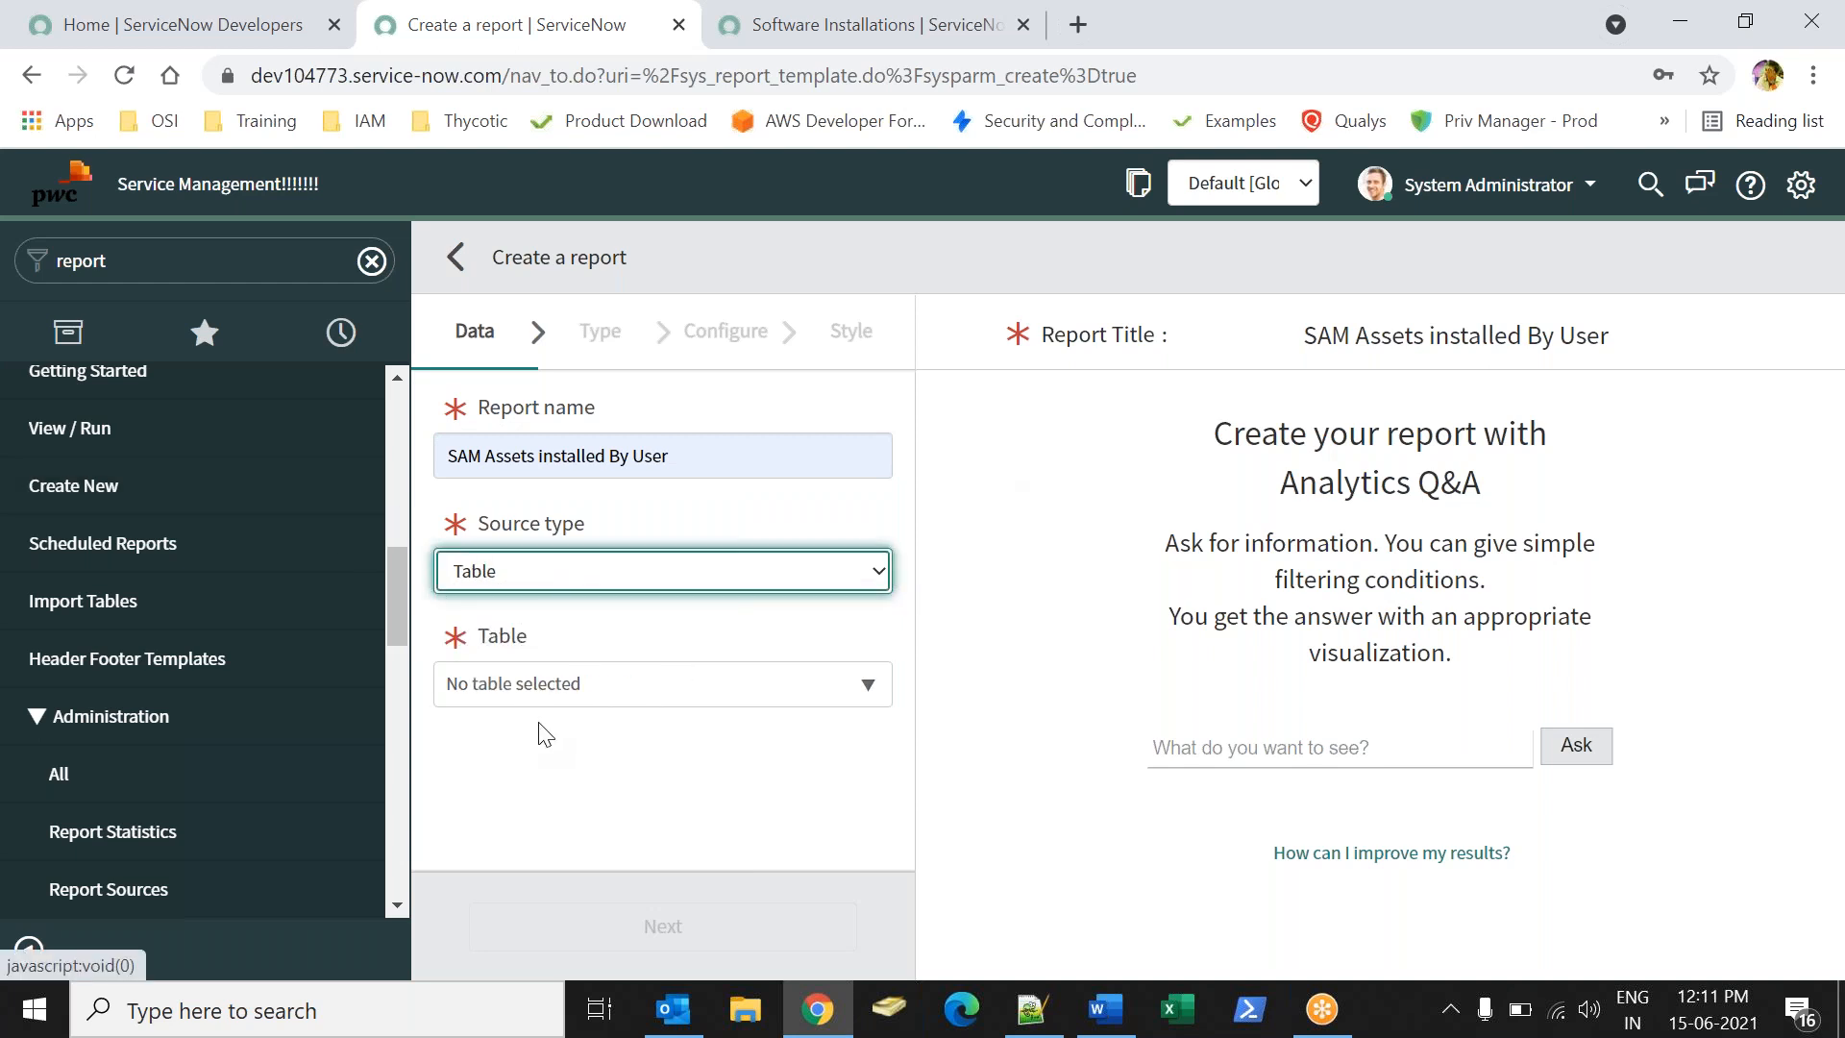
click(549, 687)
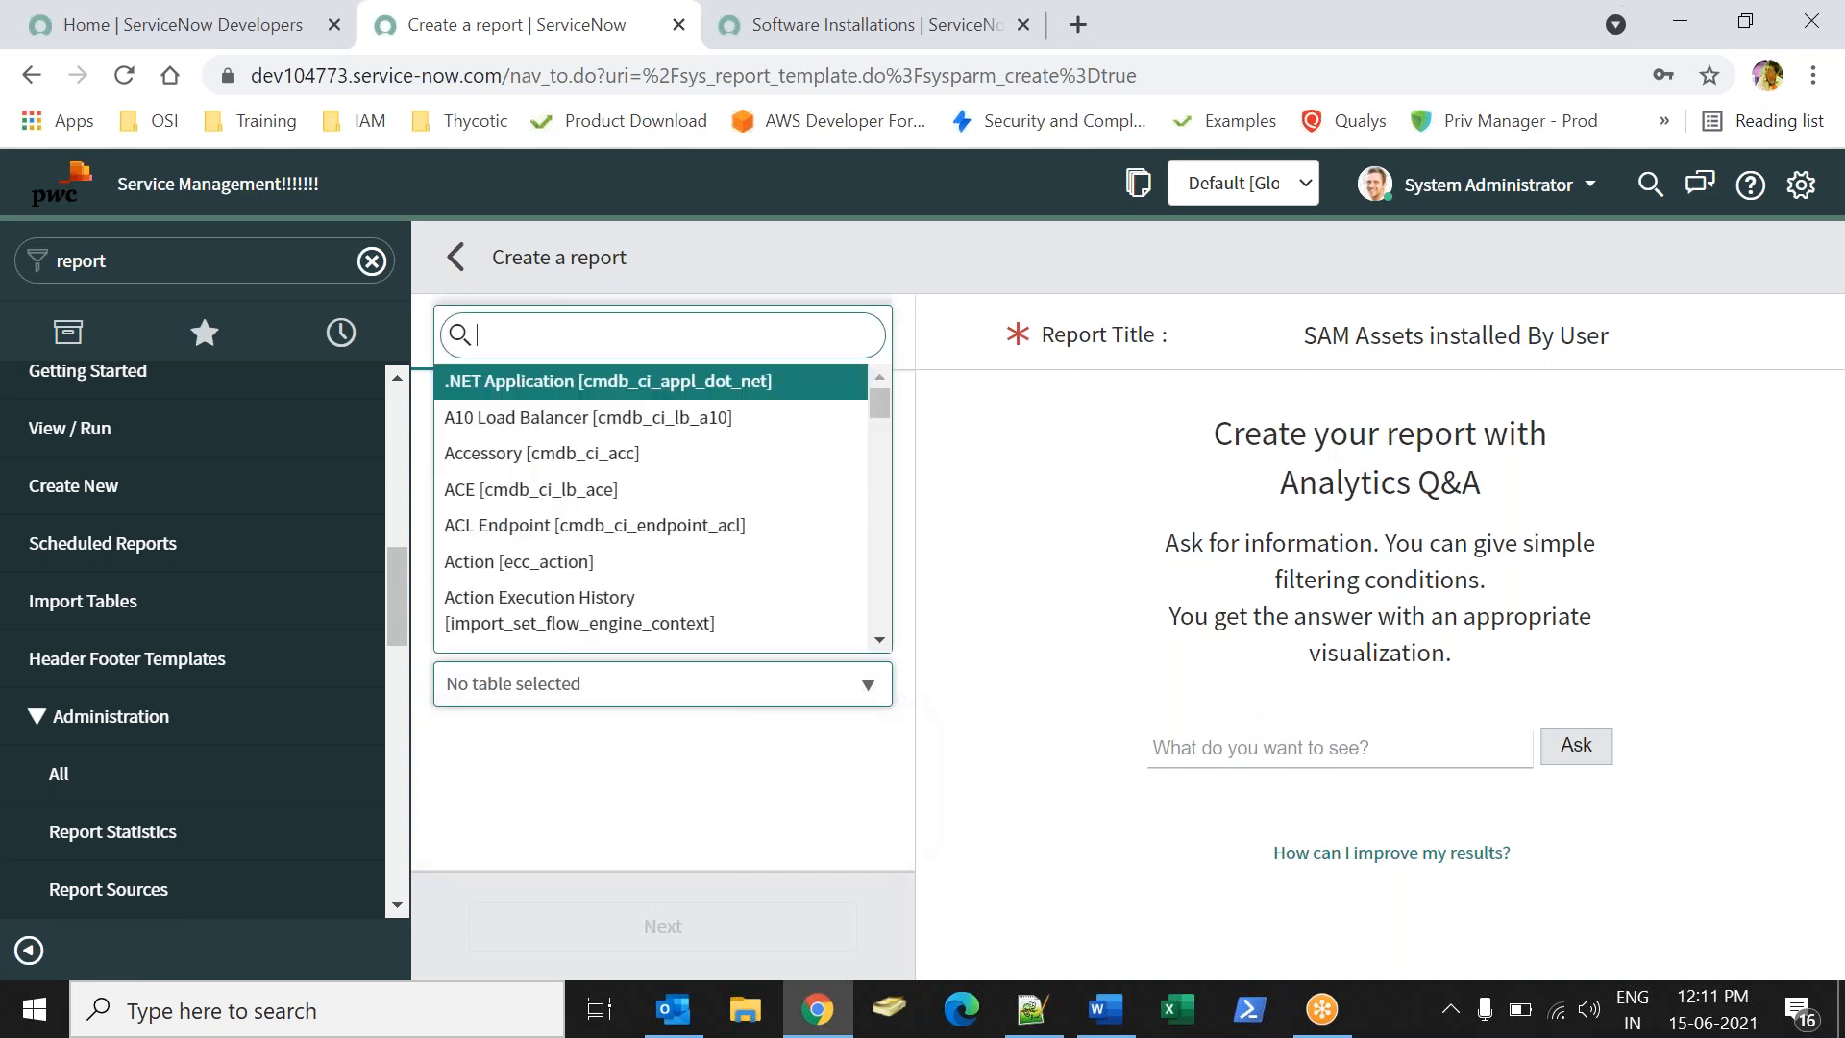
text(cmdb_sam_s)
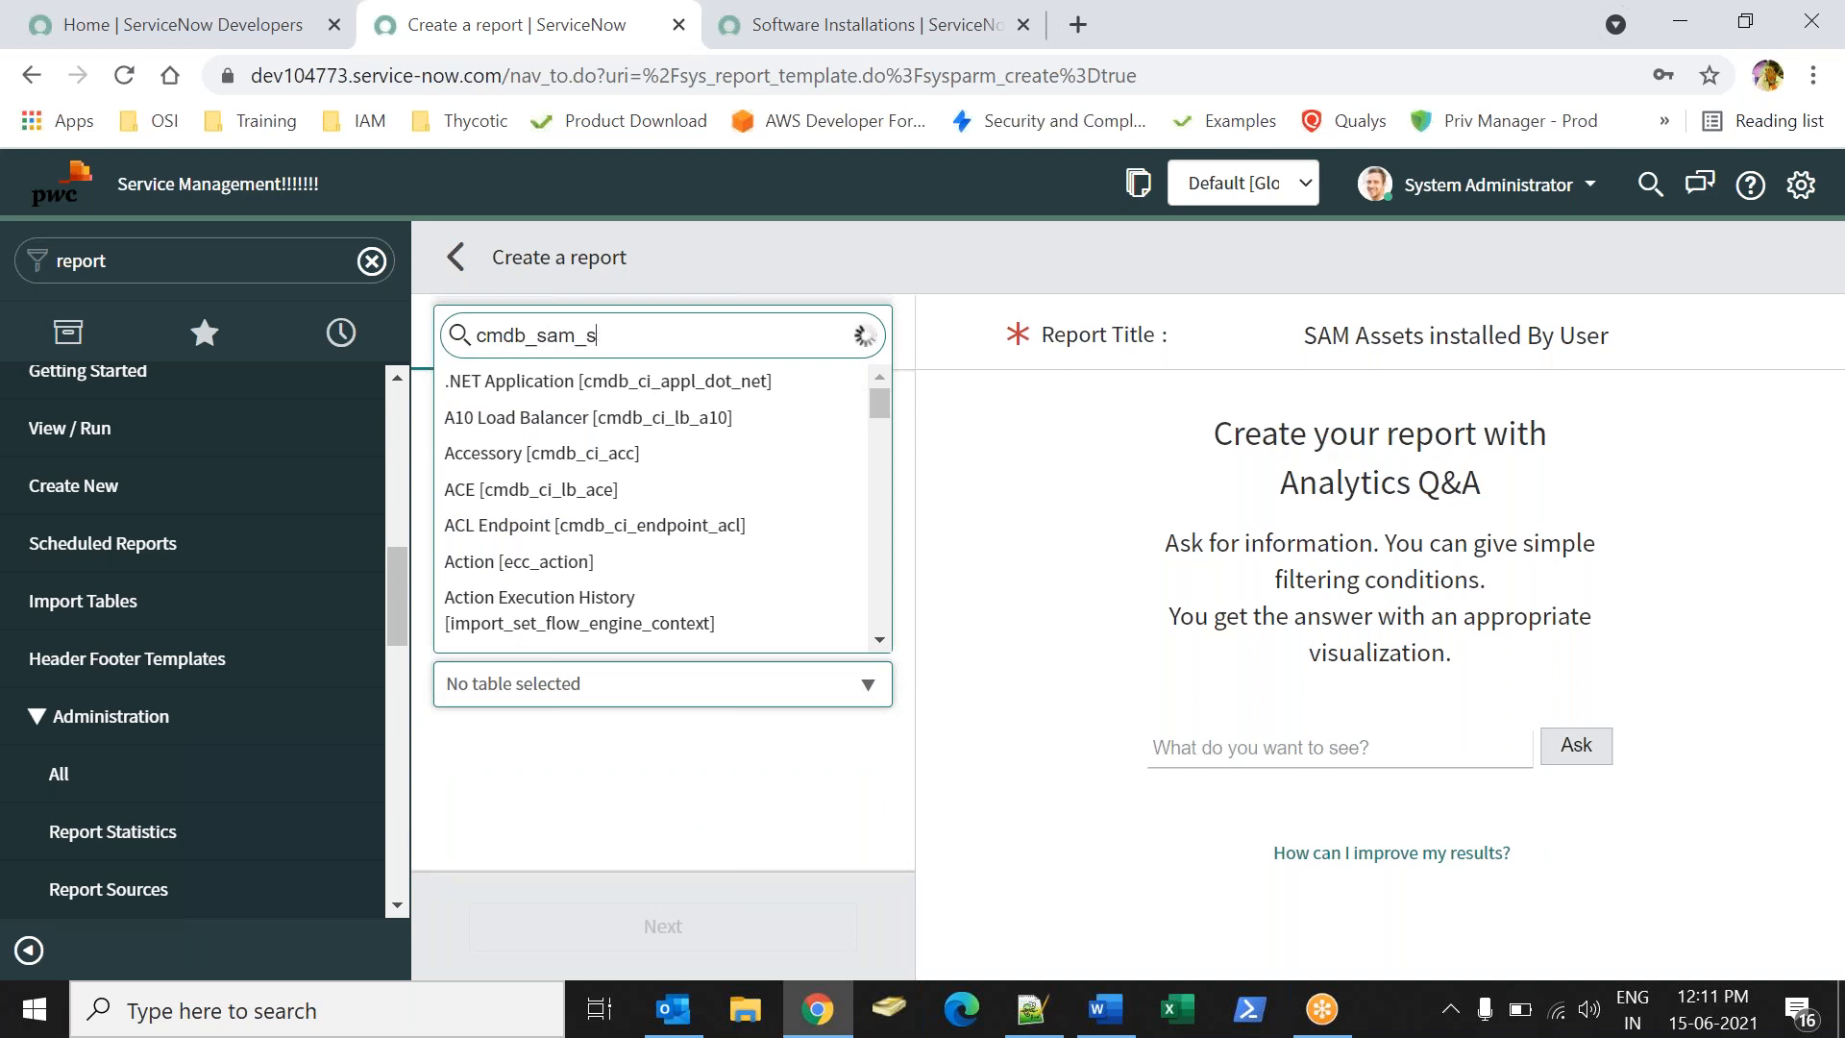
text(w_ins)
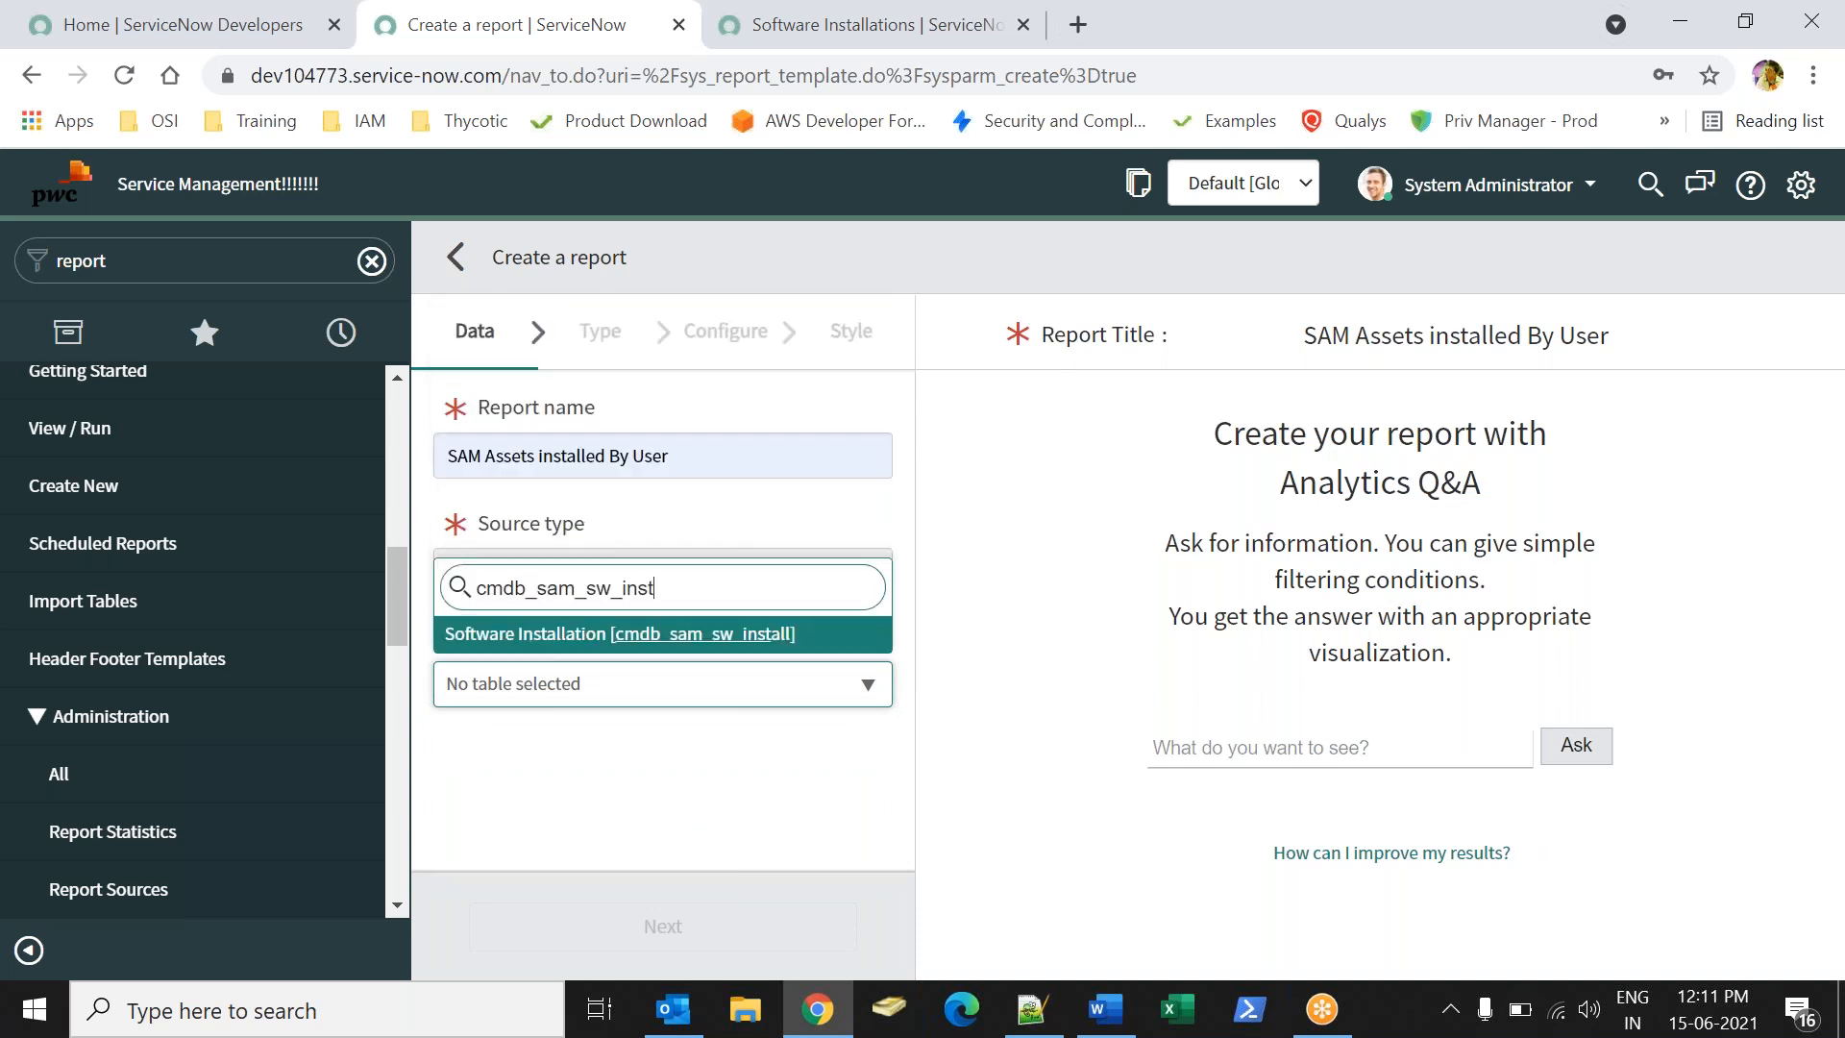
text(t)
click(553, 638)
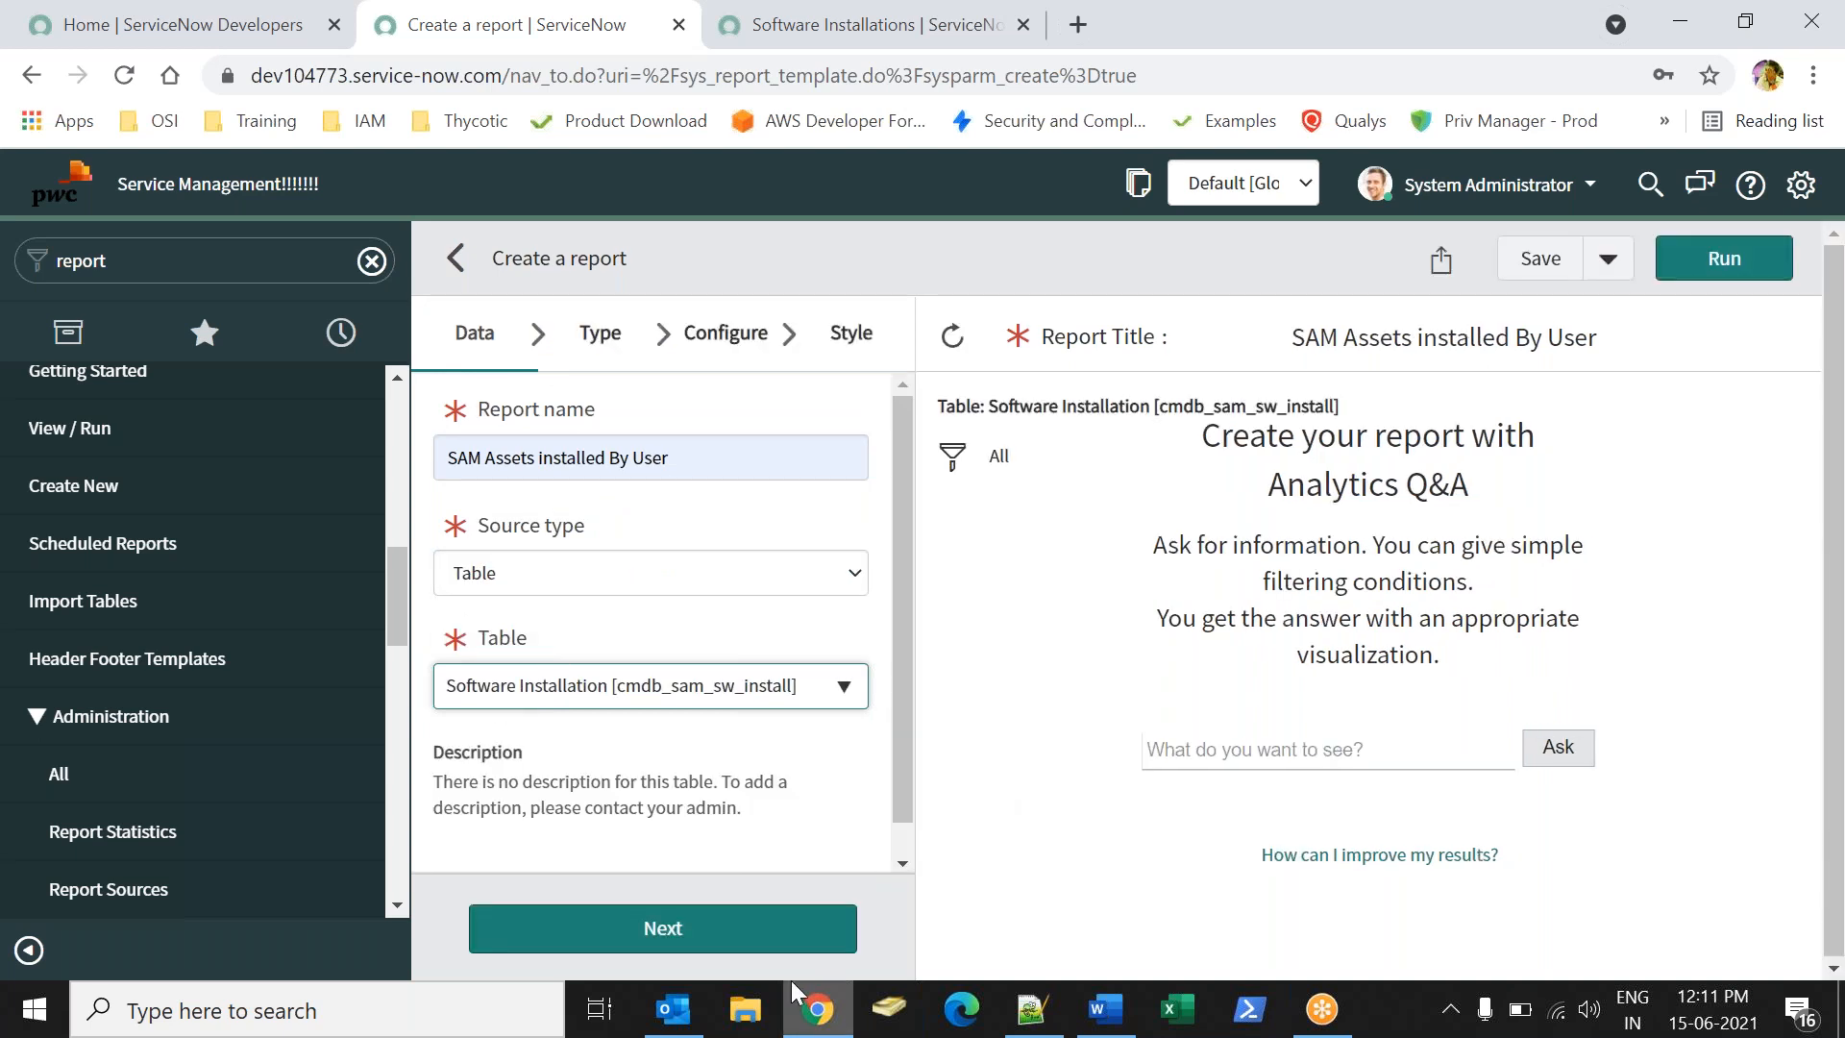
click(446, 459)
drag(446, 459, 643, 460)
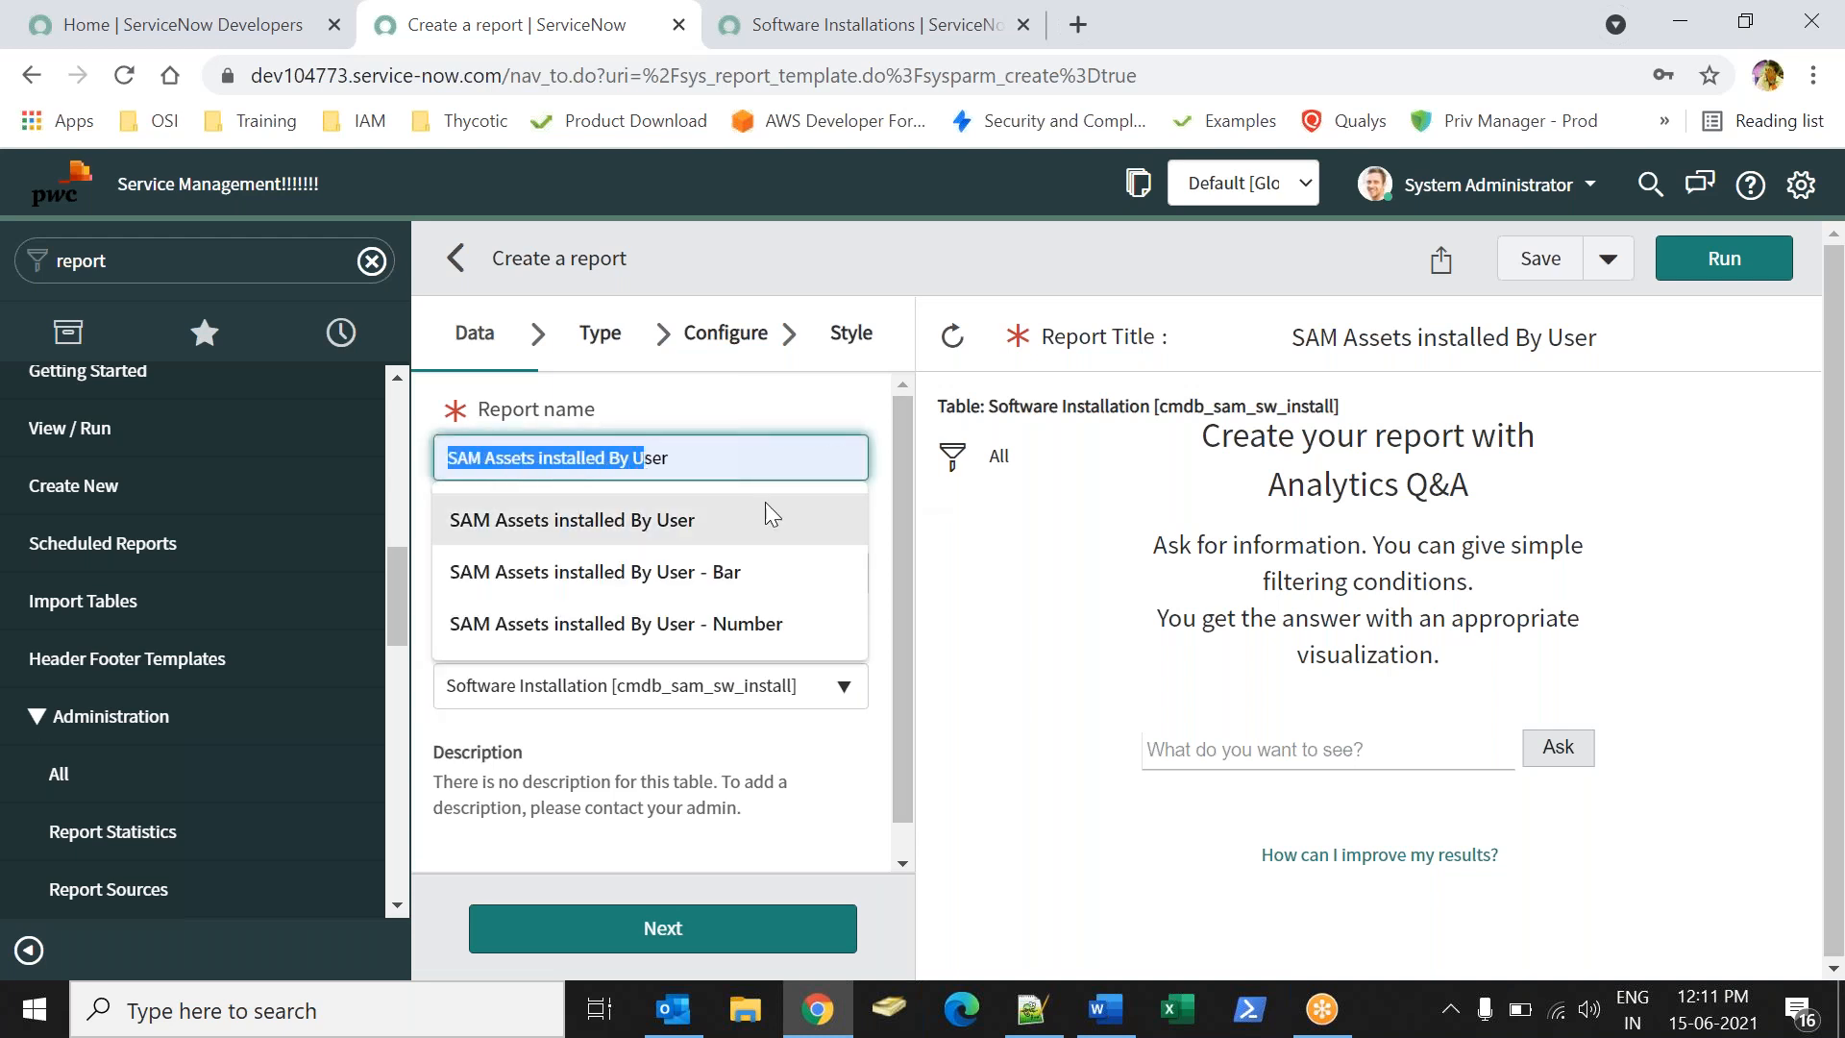
click(1013, 598)
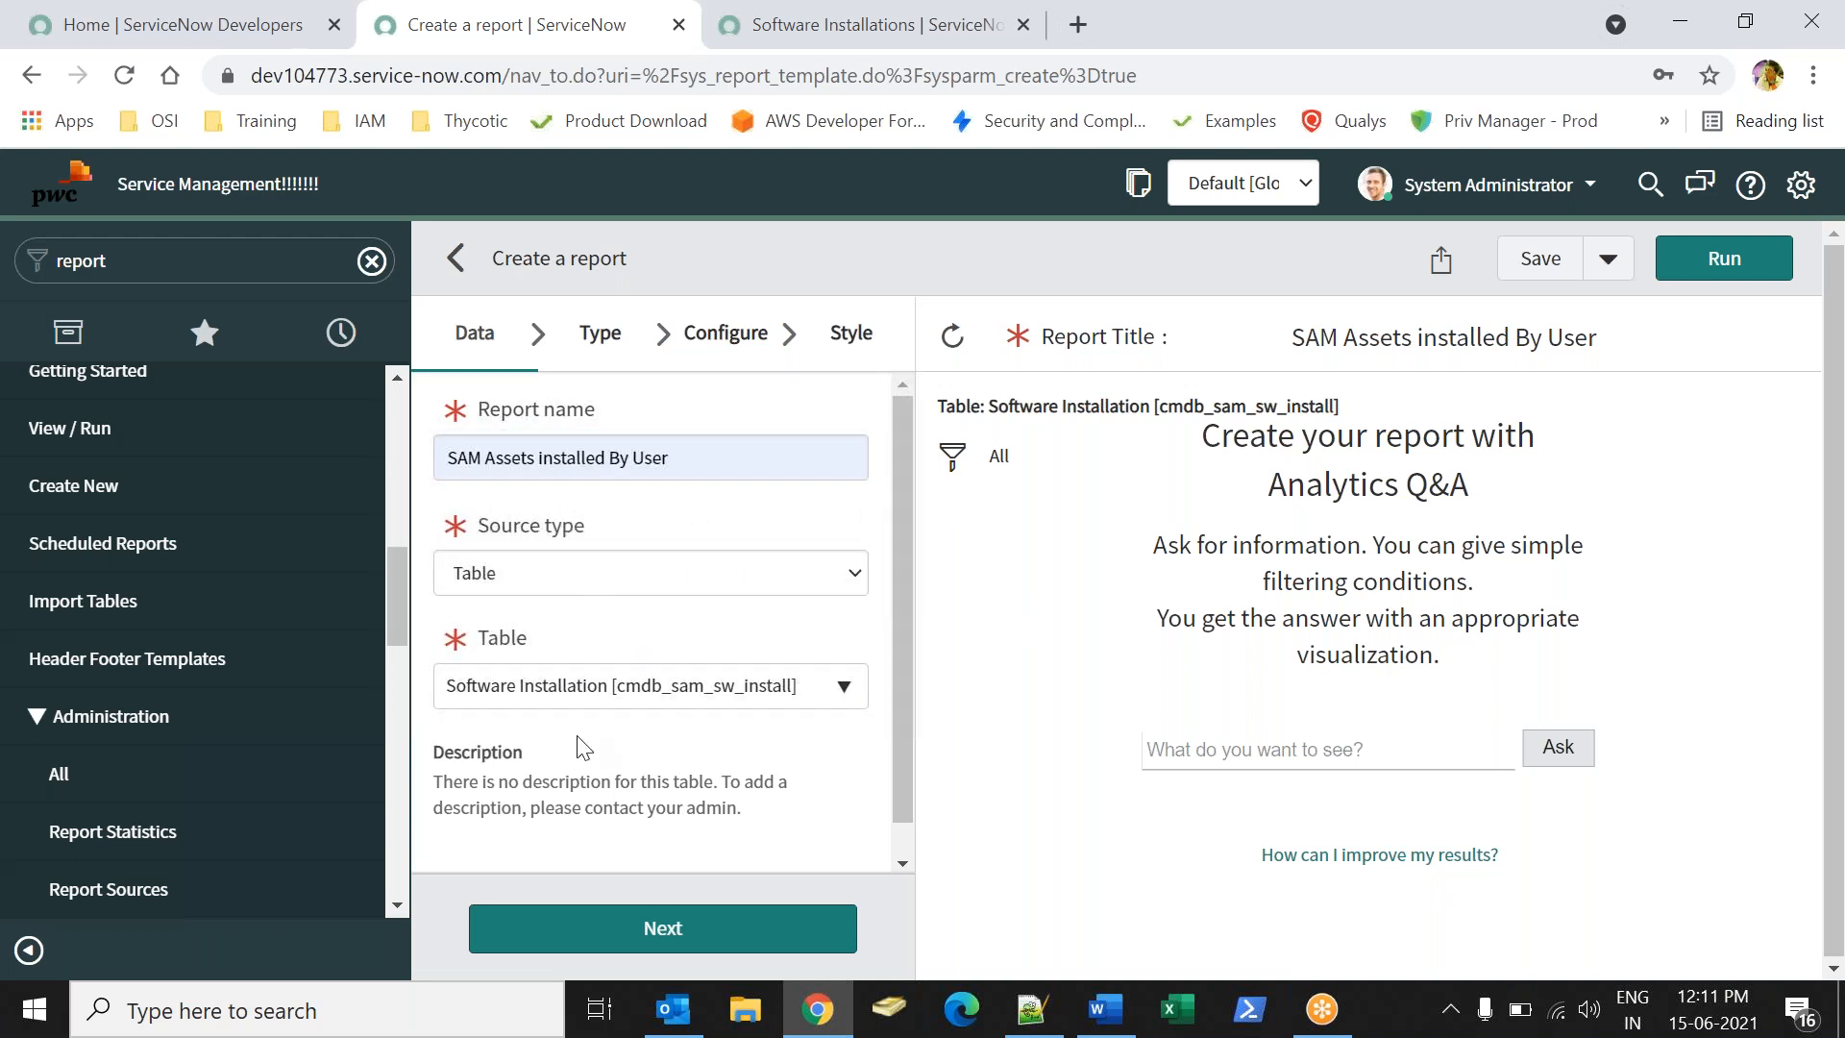
click(588, 926)
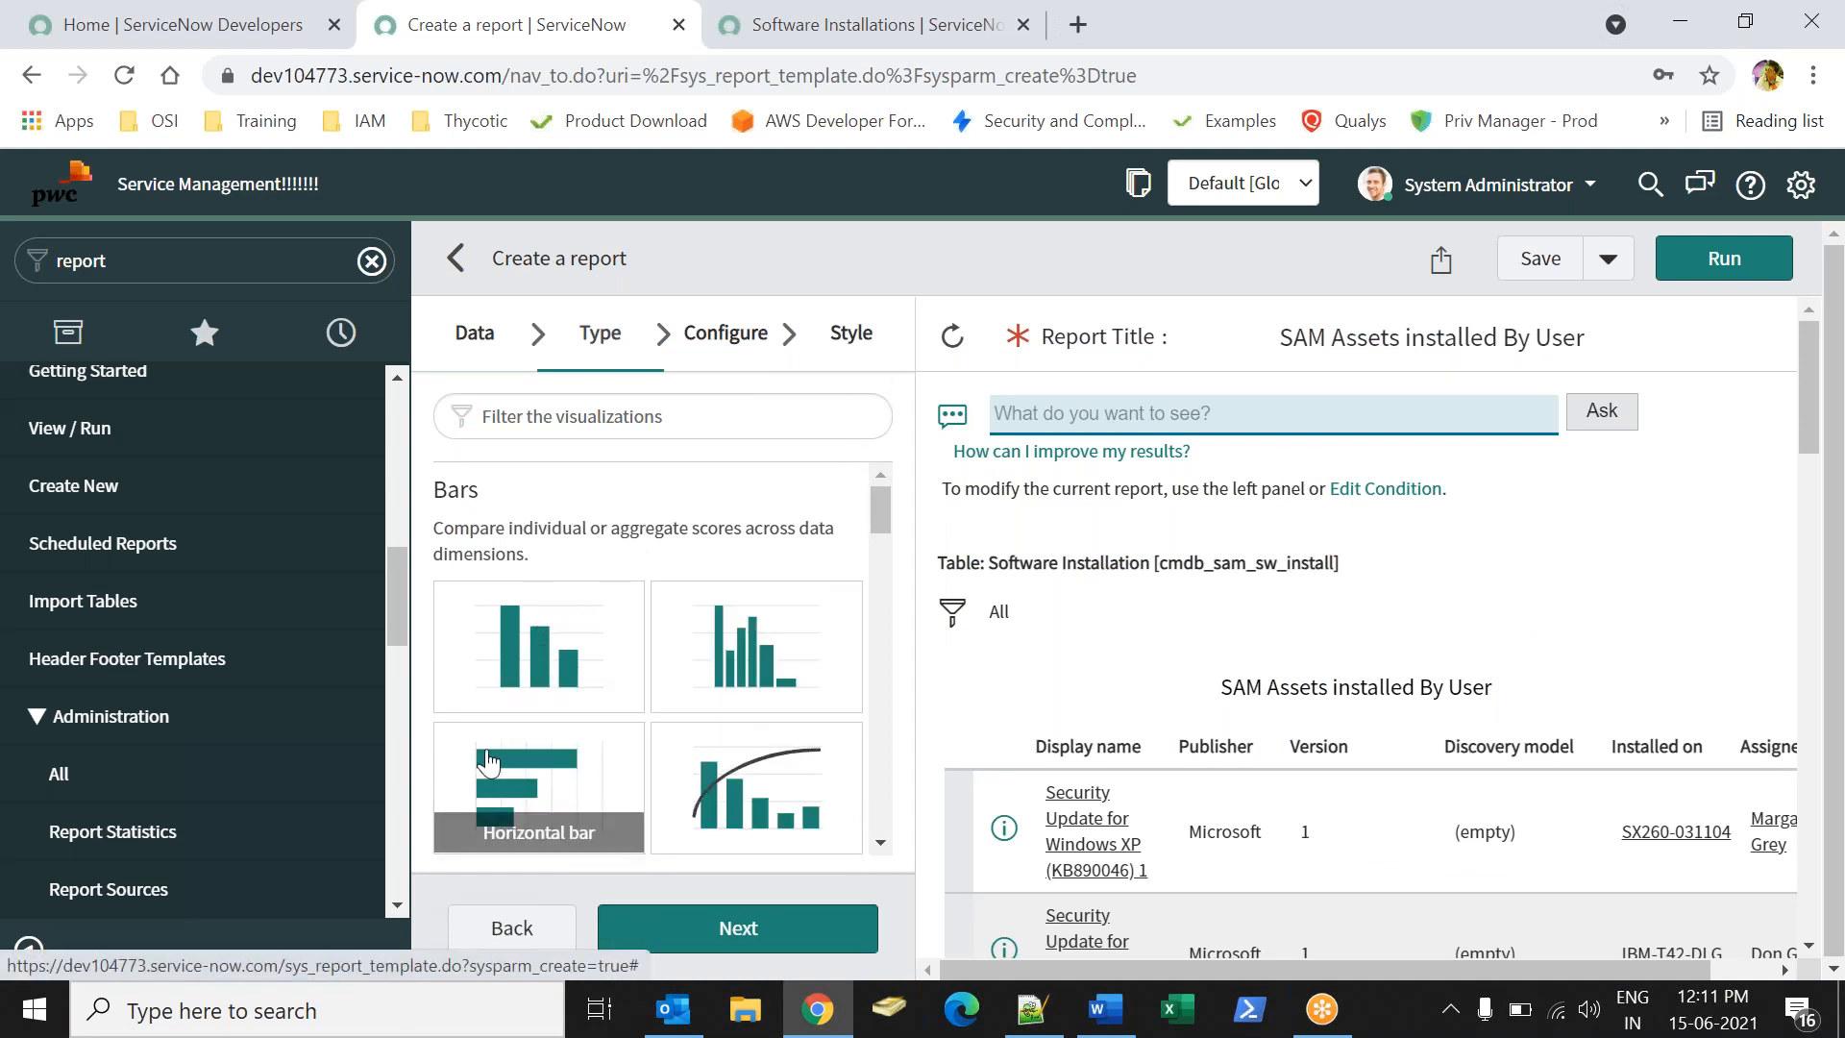
- Choose the vertical Bar chart type and continue to the Configure step
drag(876, 505, 886, 676)
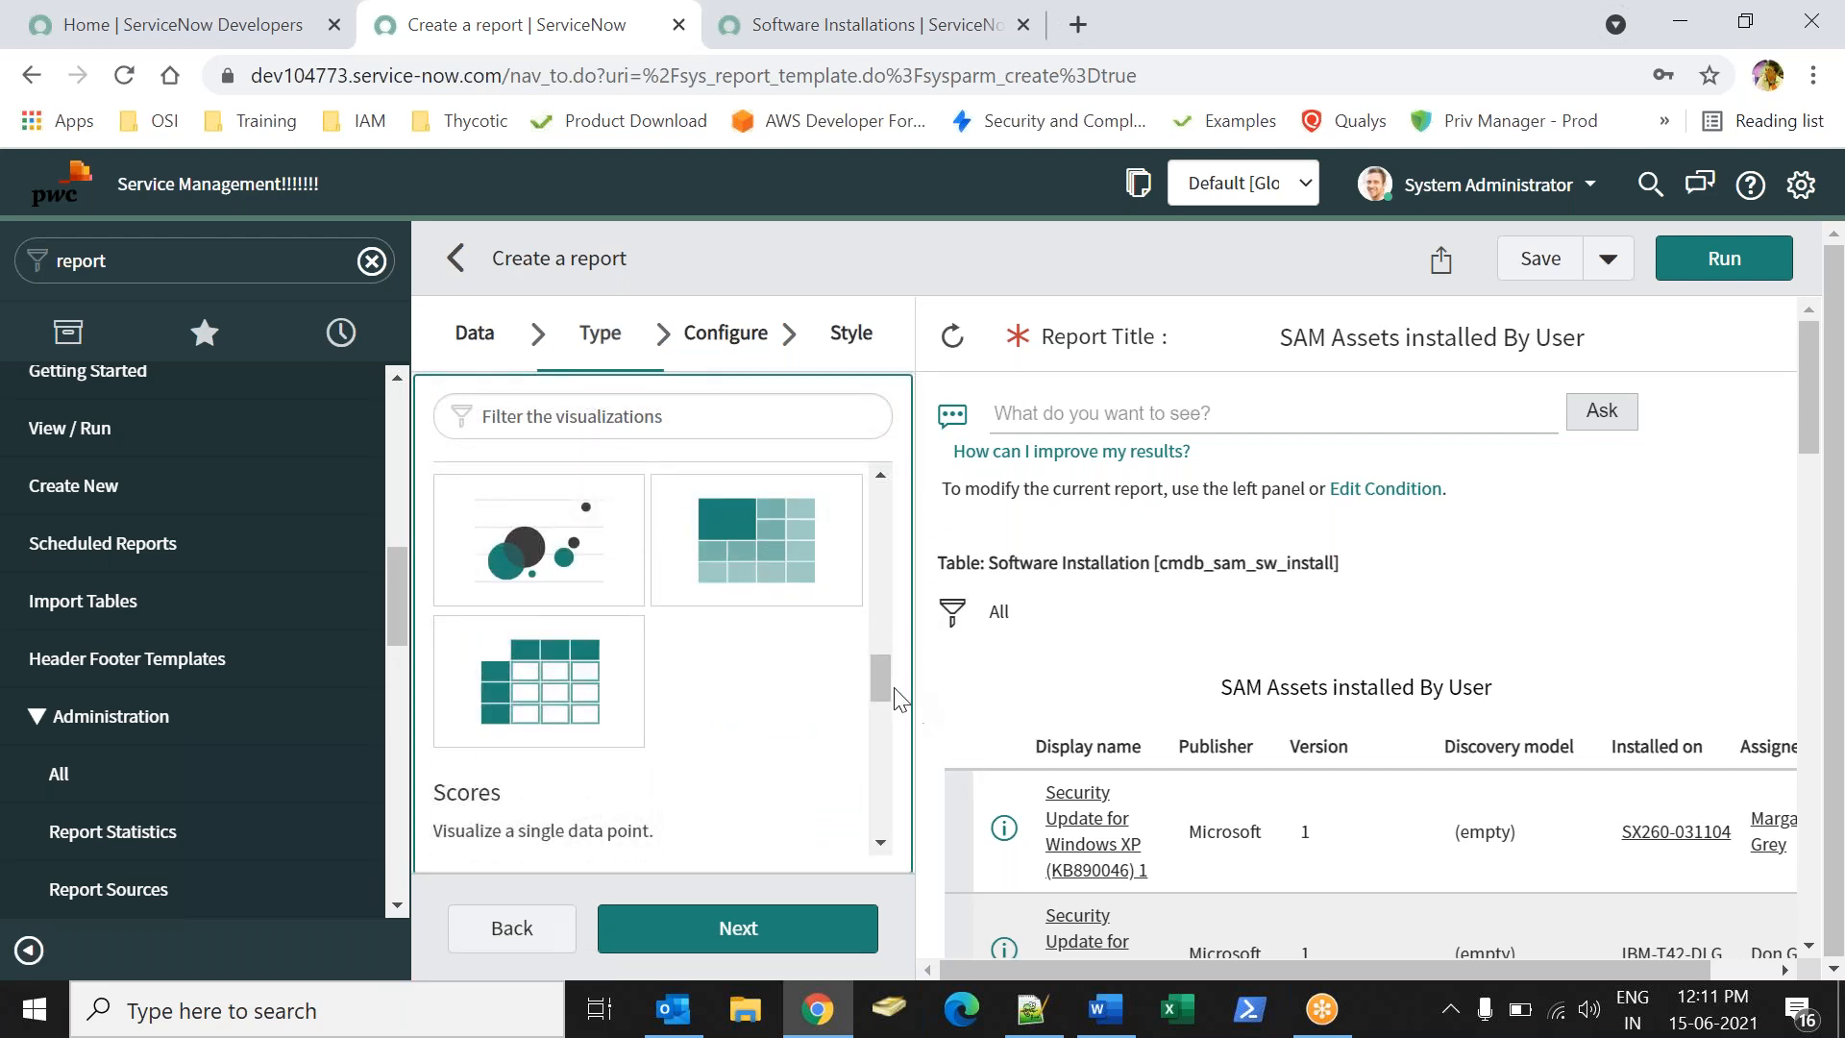
drag(890, 685, 861, 510)
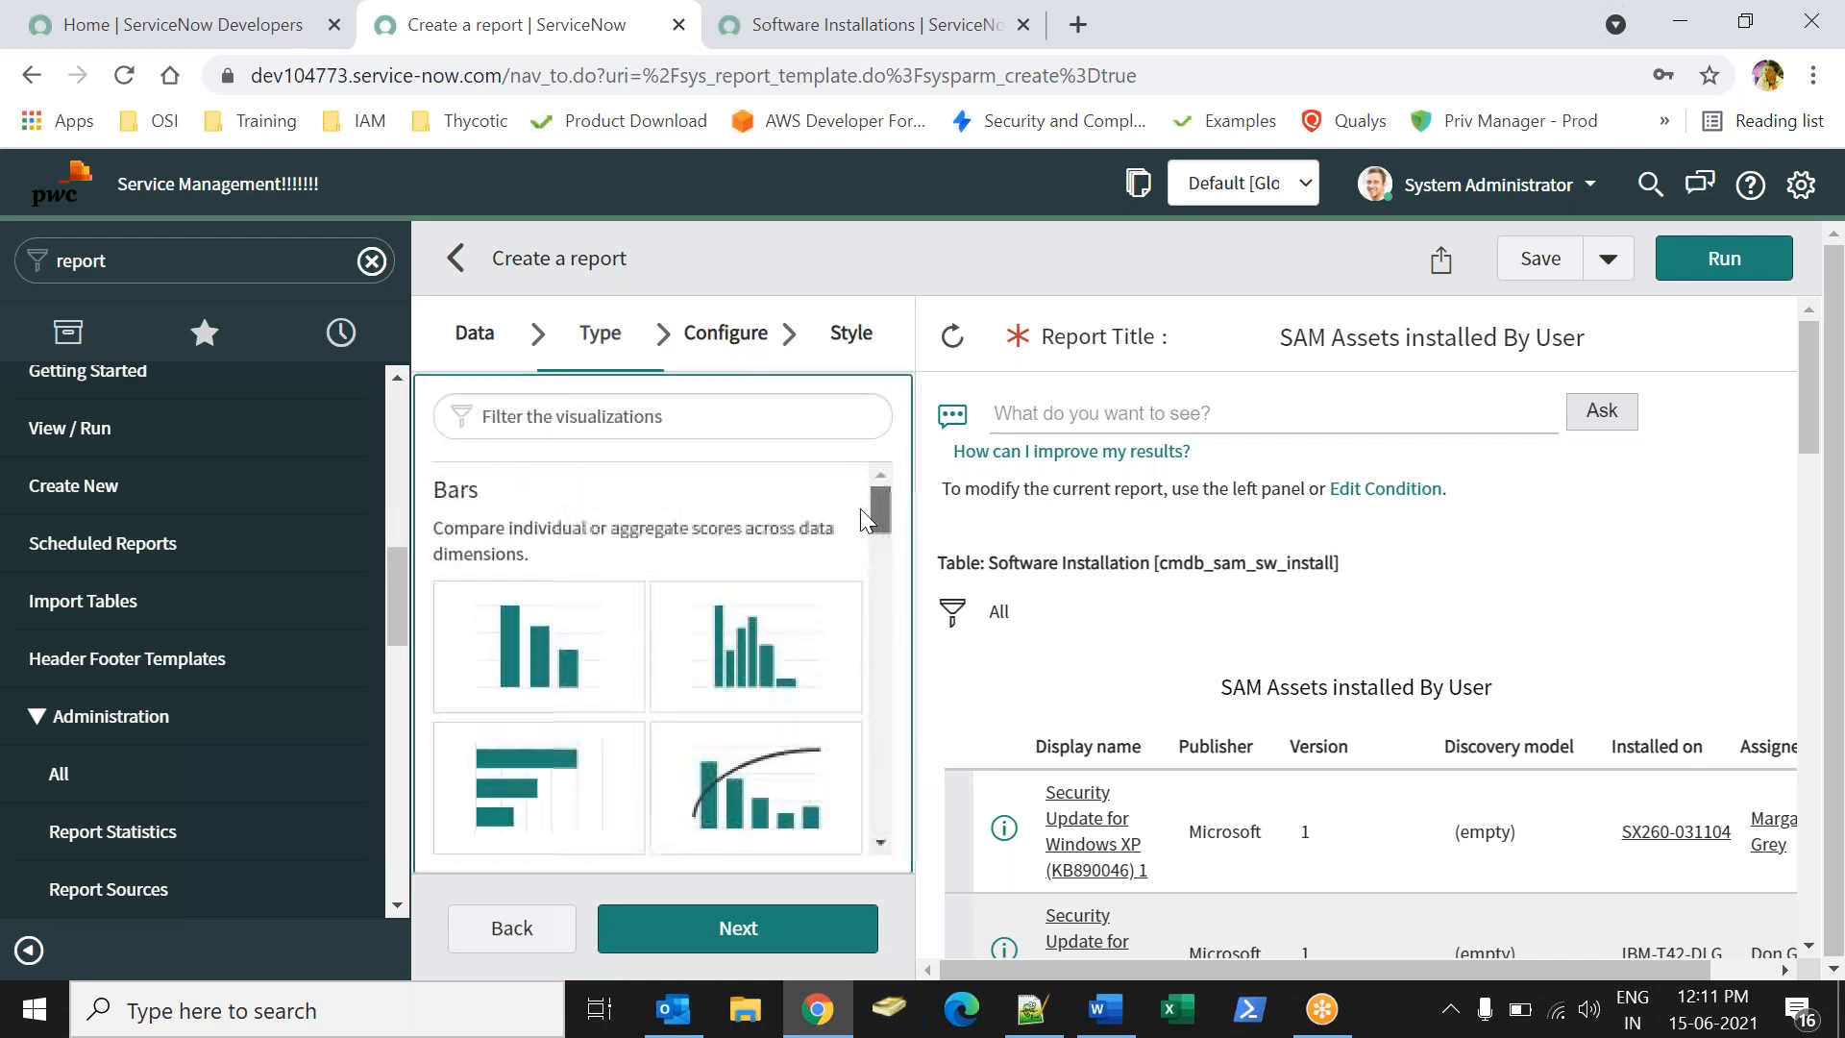
click(540, 642)
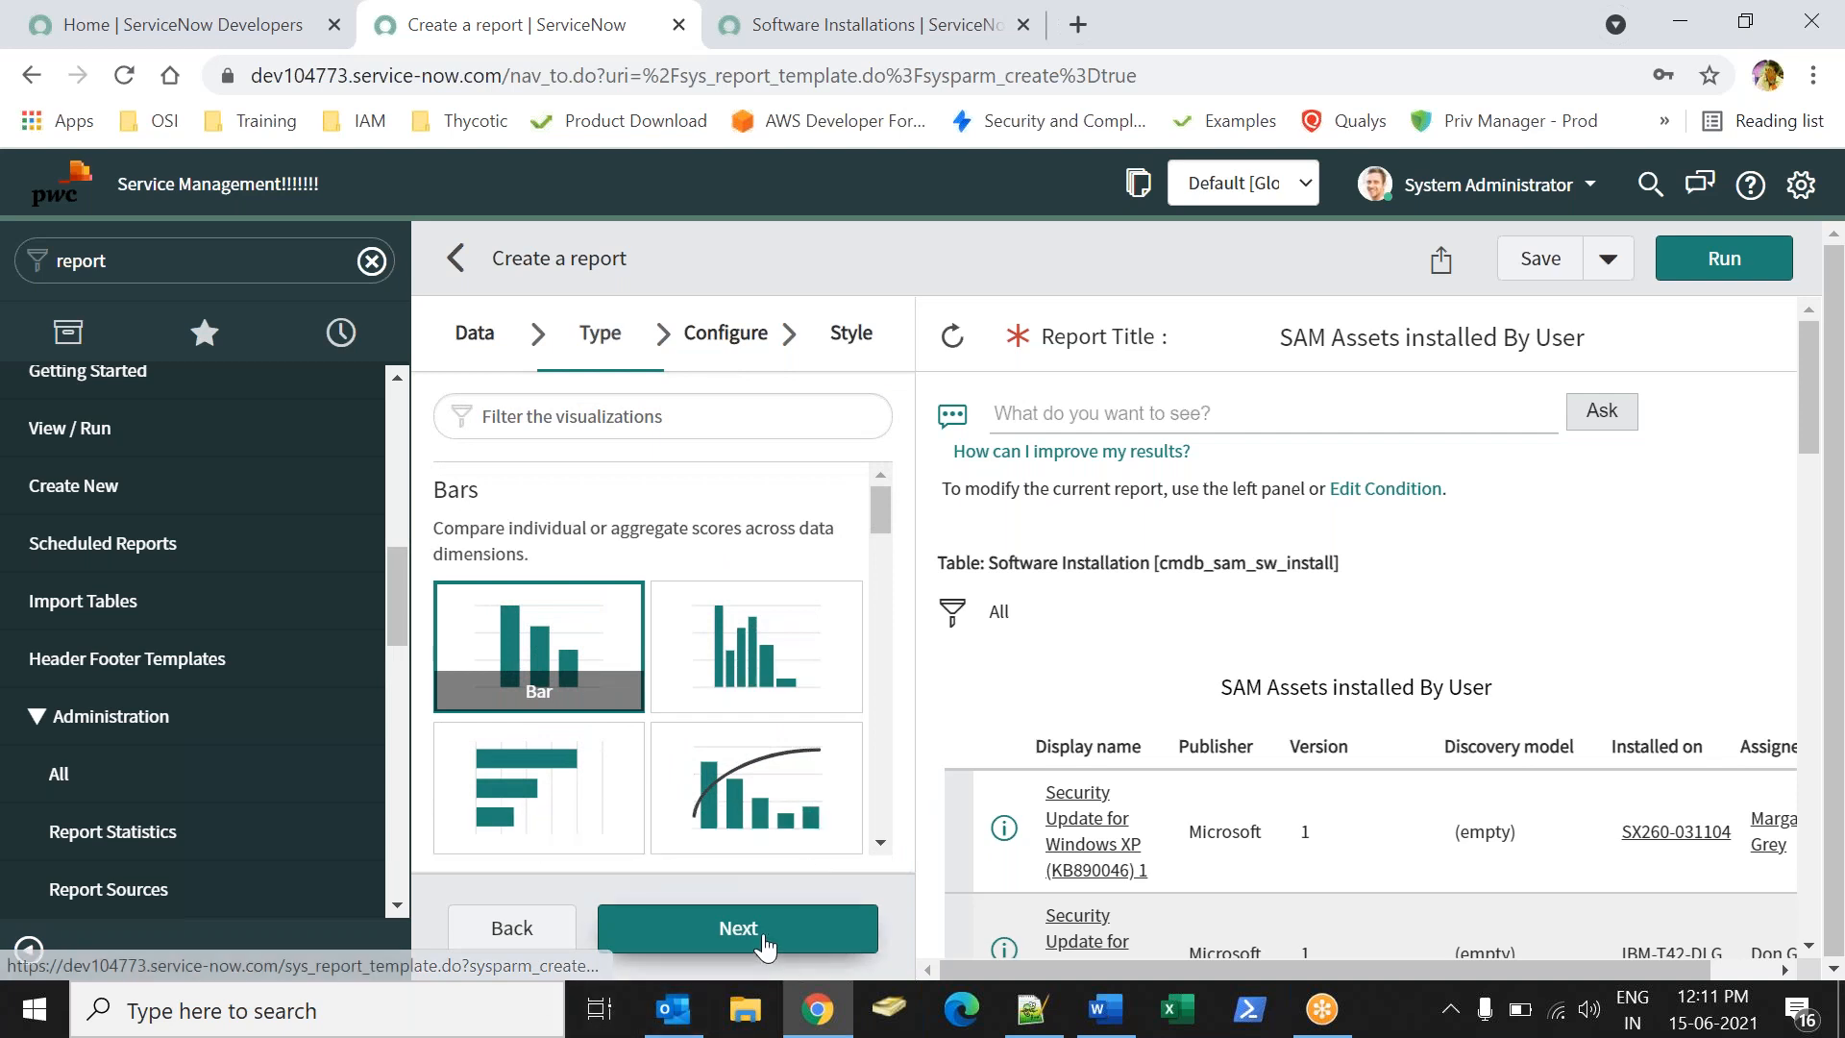
click(762, 939)
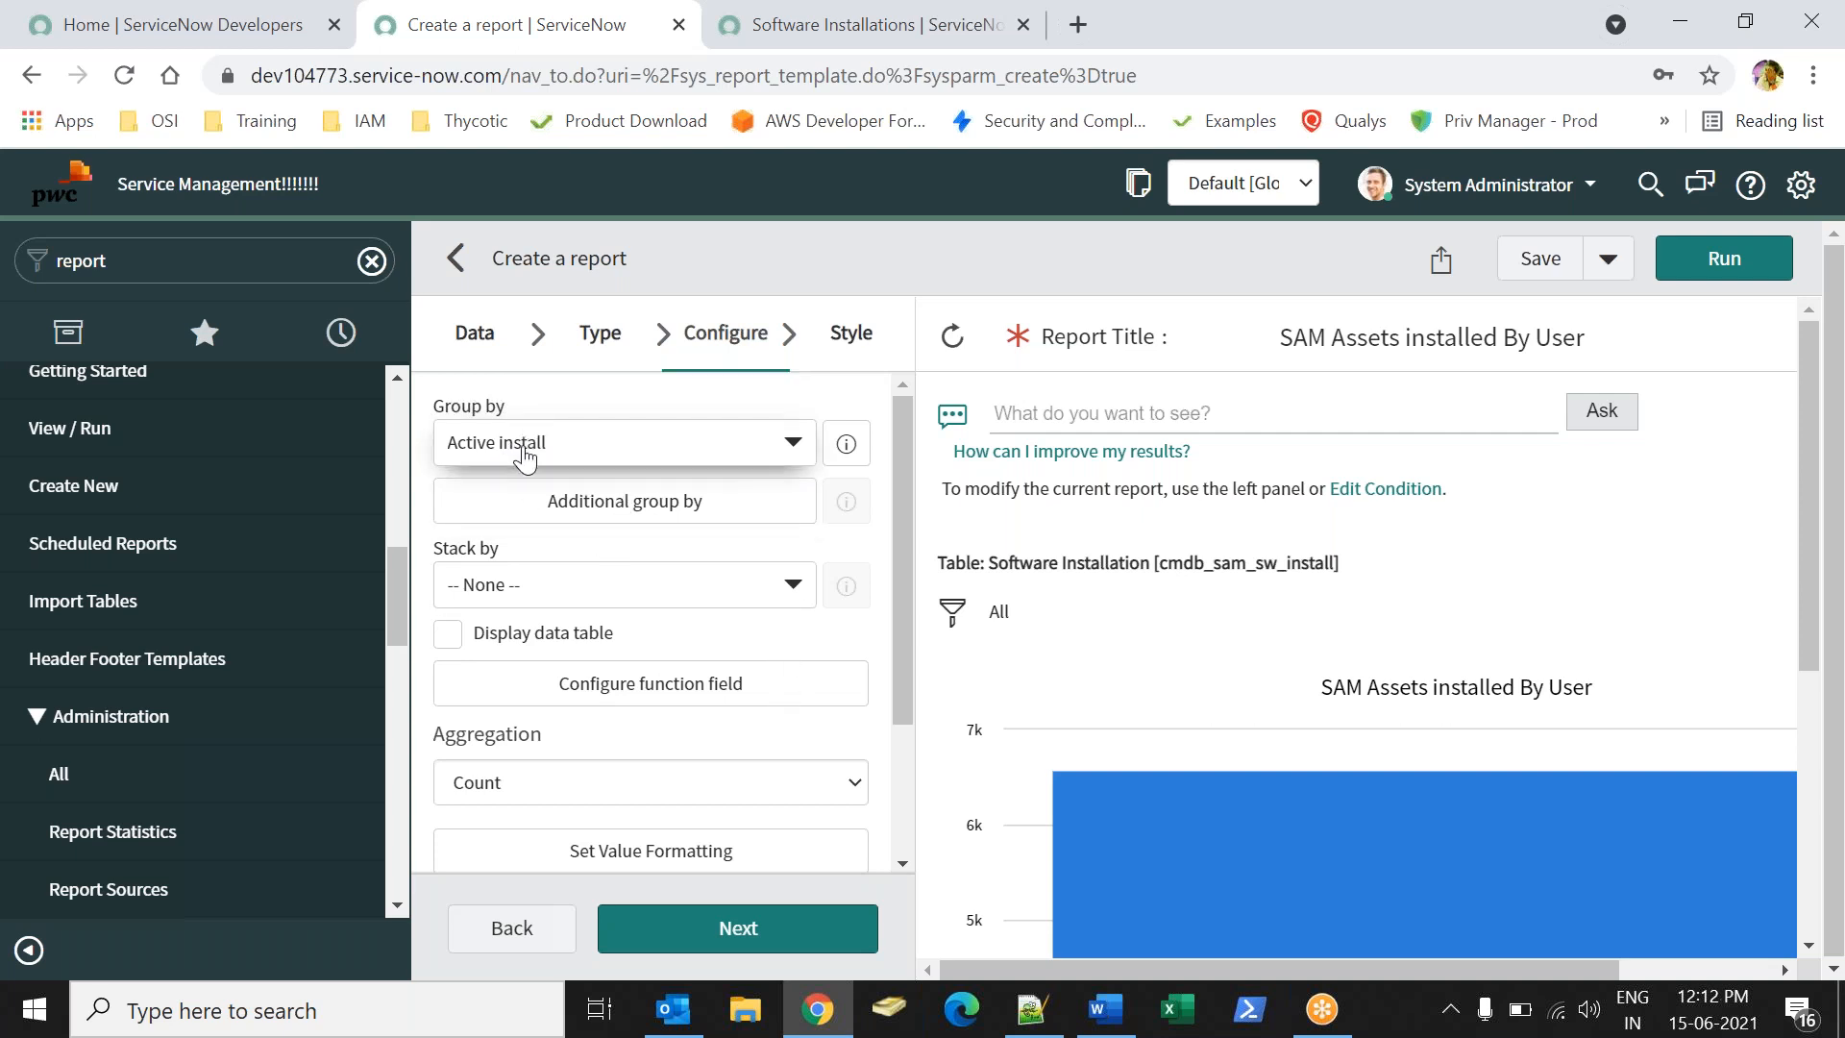
- Bring up the Software Installations list and look over its Display name and Publisher columns
click(757, 30)
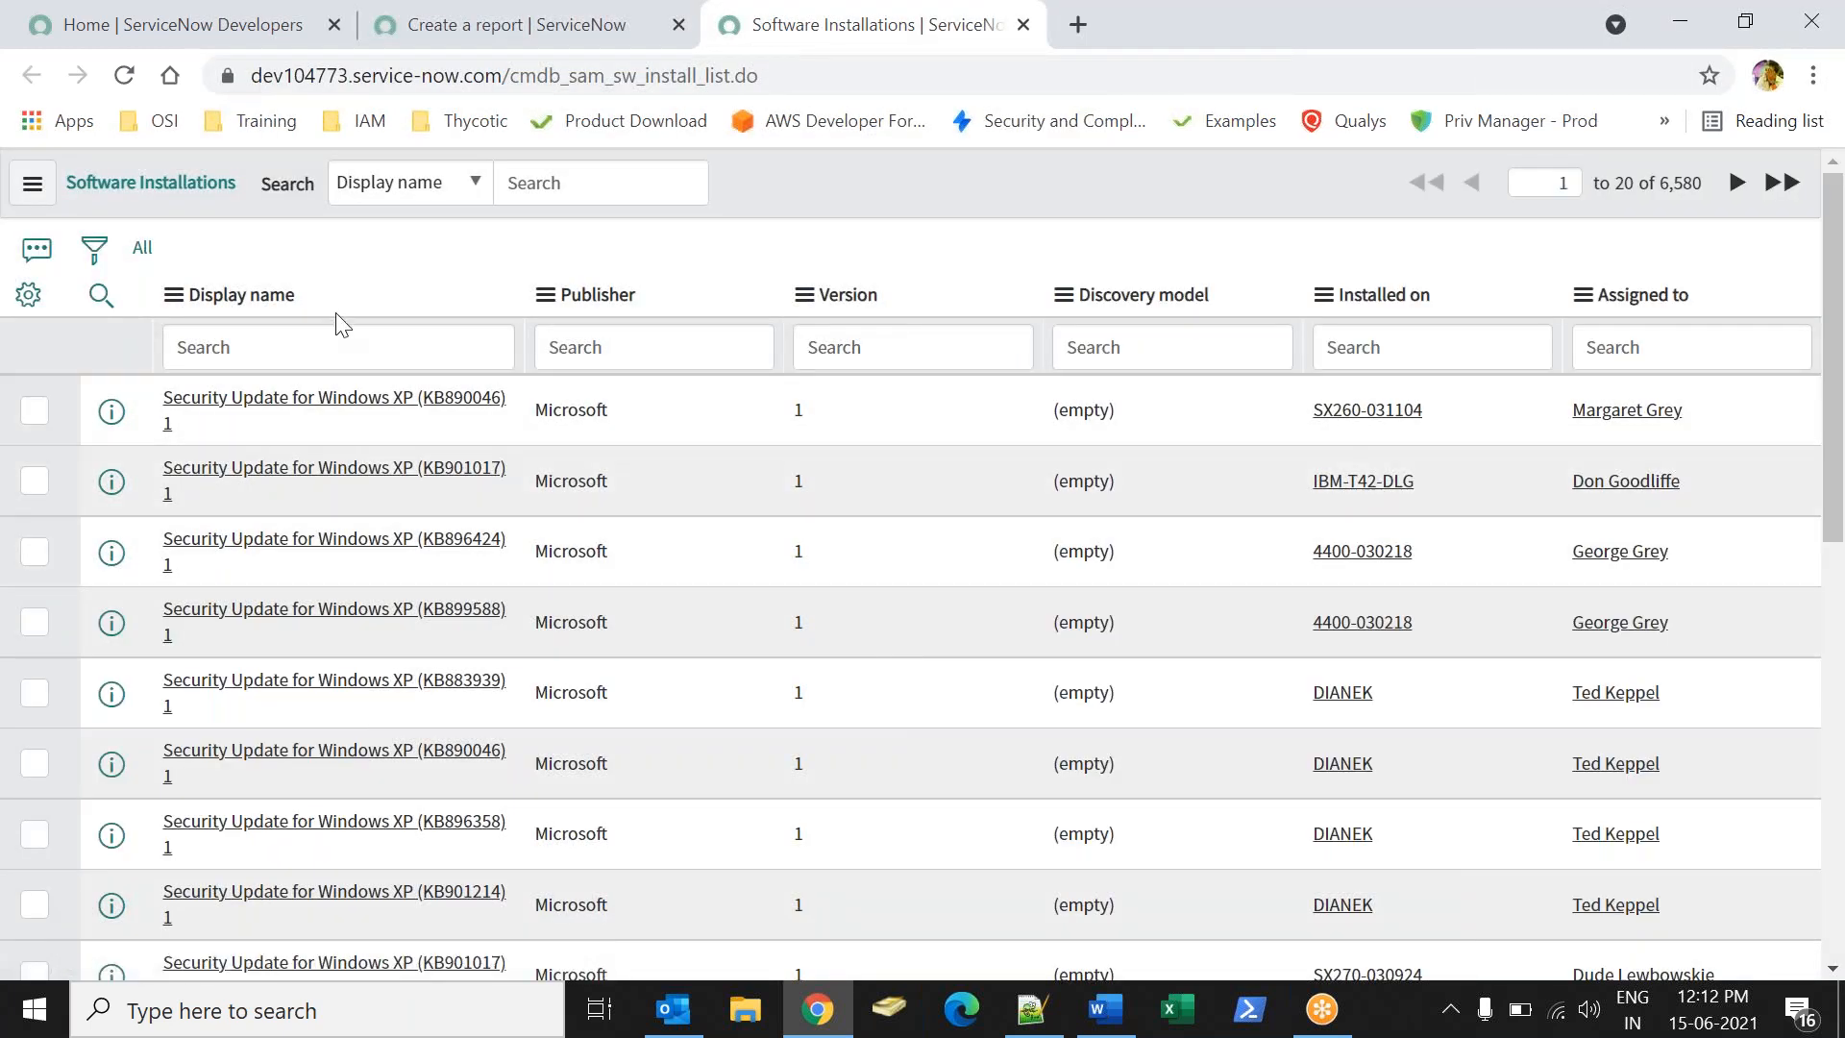
drag(294, 294, 242, 294)
drag(667, 294, 559, 294)
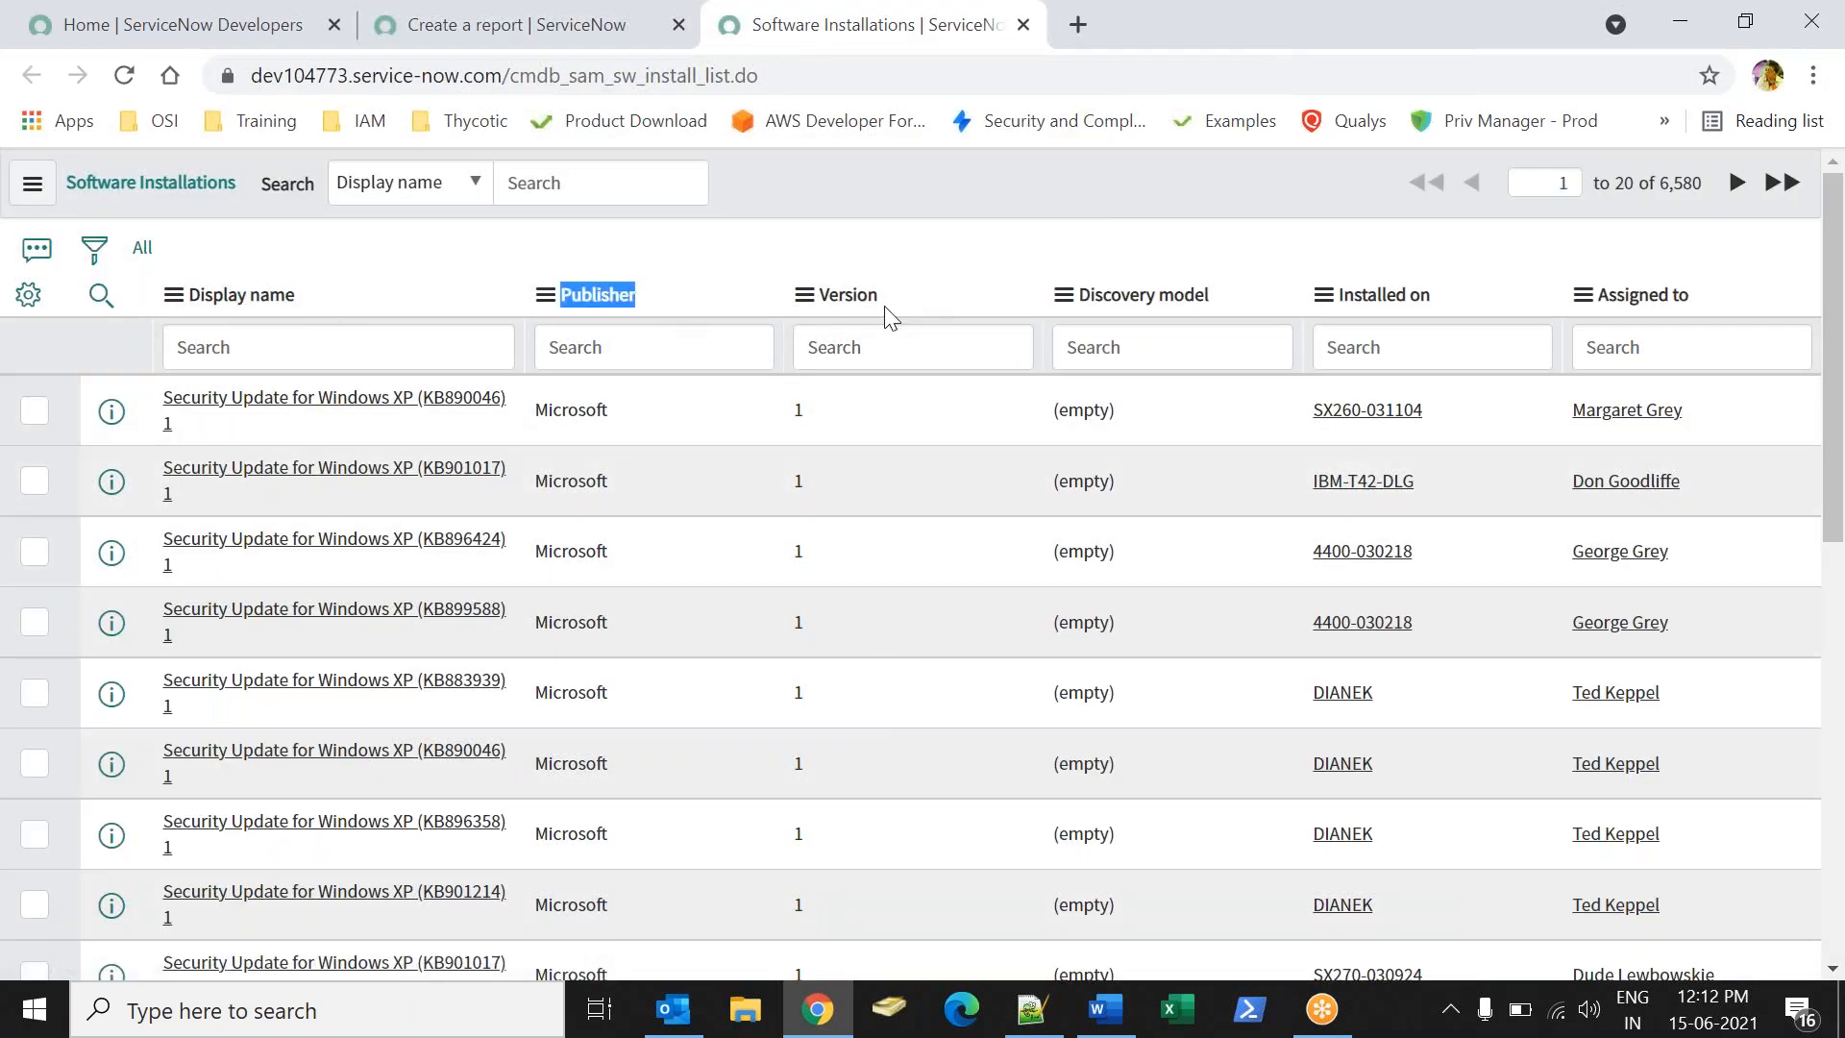
- Look over the Version, Discovery model, Installed on and Assigned to columns
drag(879, 294, 819, 294)
click(1232, 337)
drag(1437, 294, 1318, 294)
drag(1738, 294, 1596, 296)
click(1384, 161)
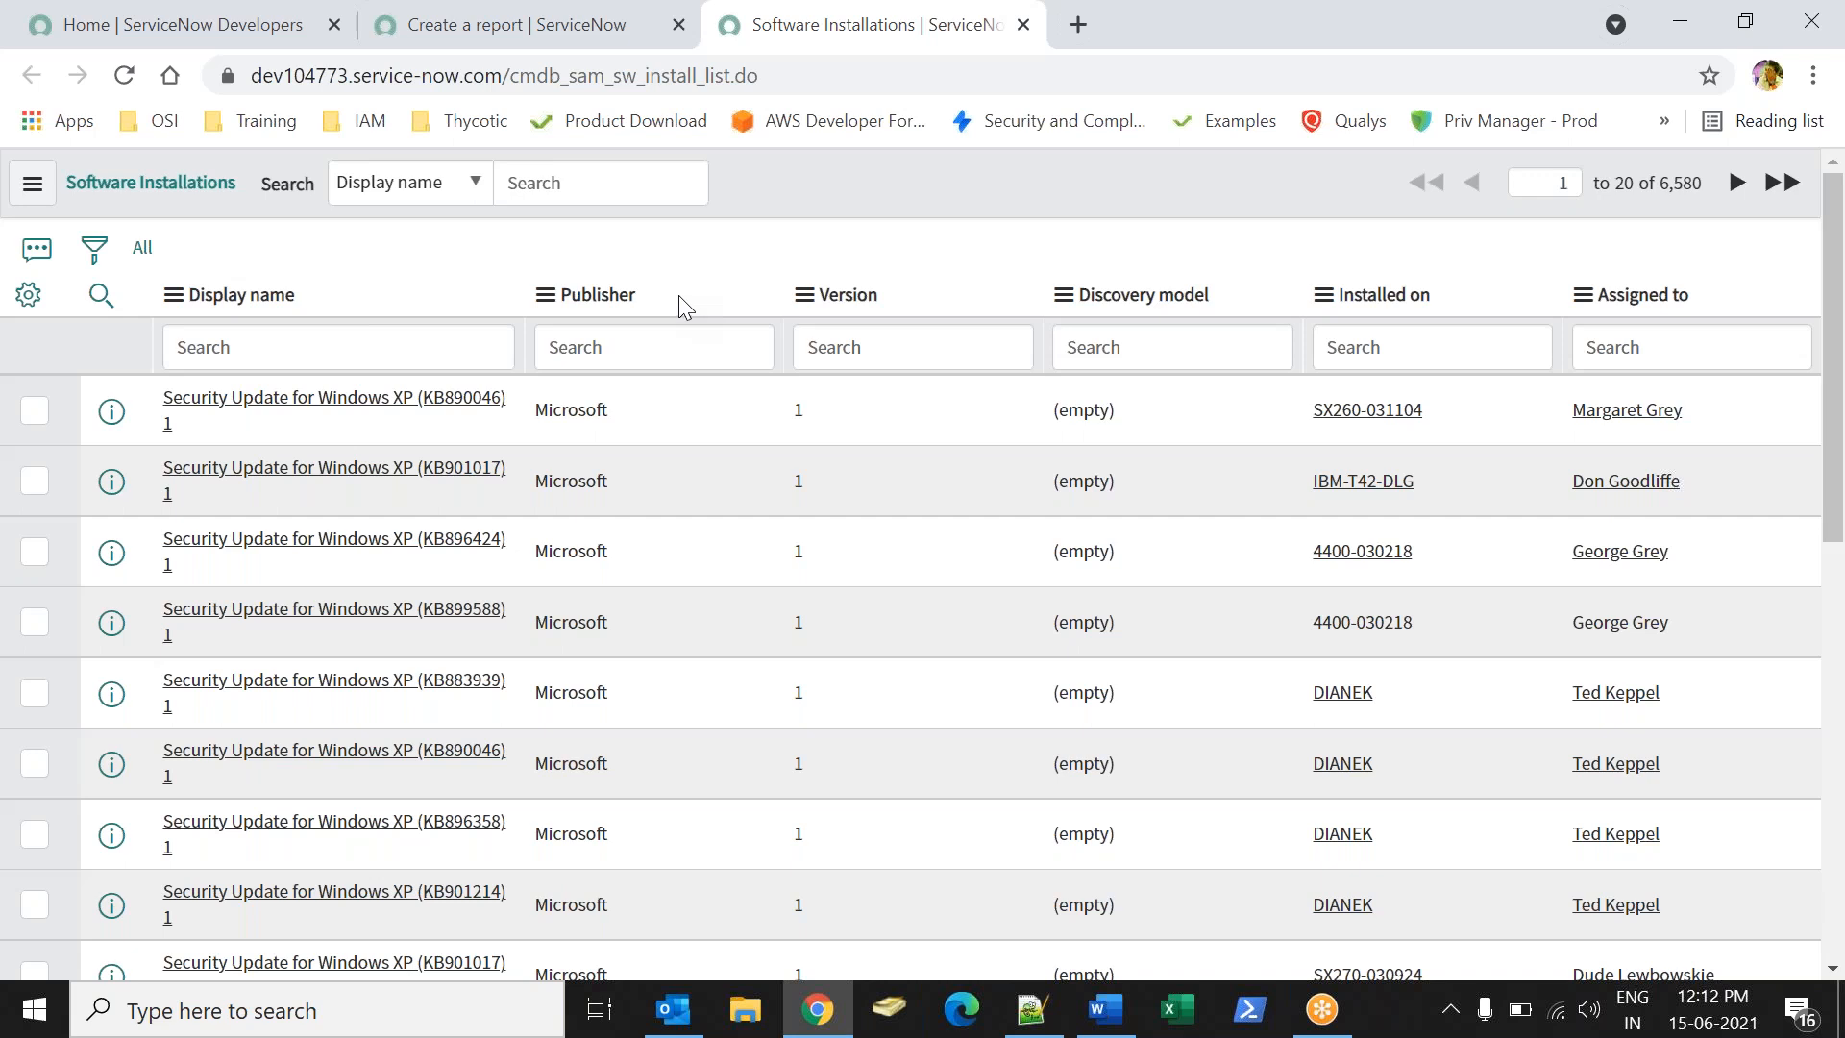
- Group the installations by Publisher, expand the (empty) group, and return to the report
right_click(595, 302)
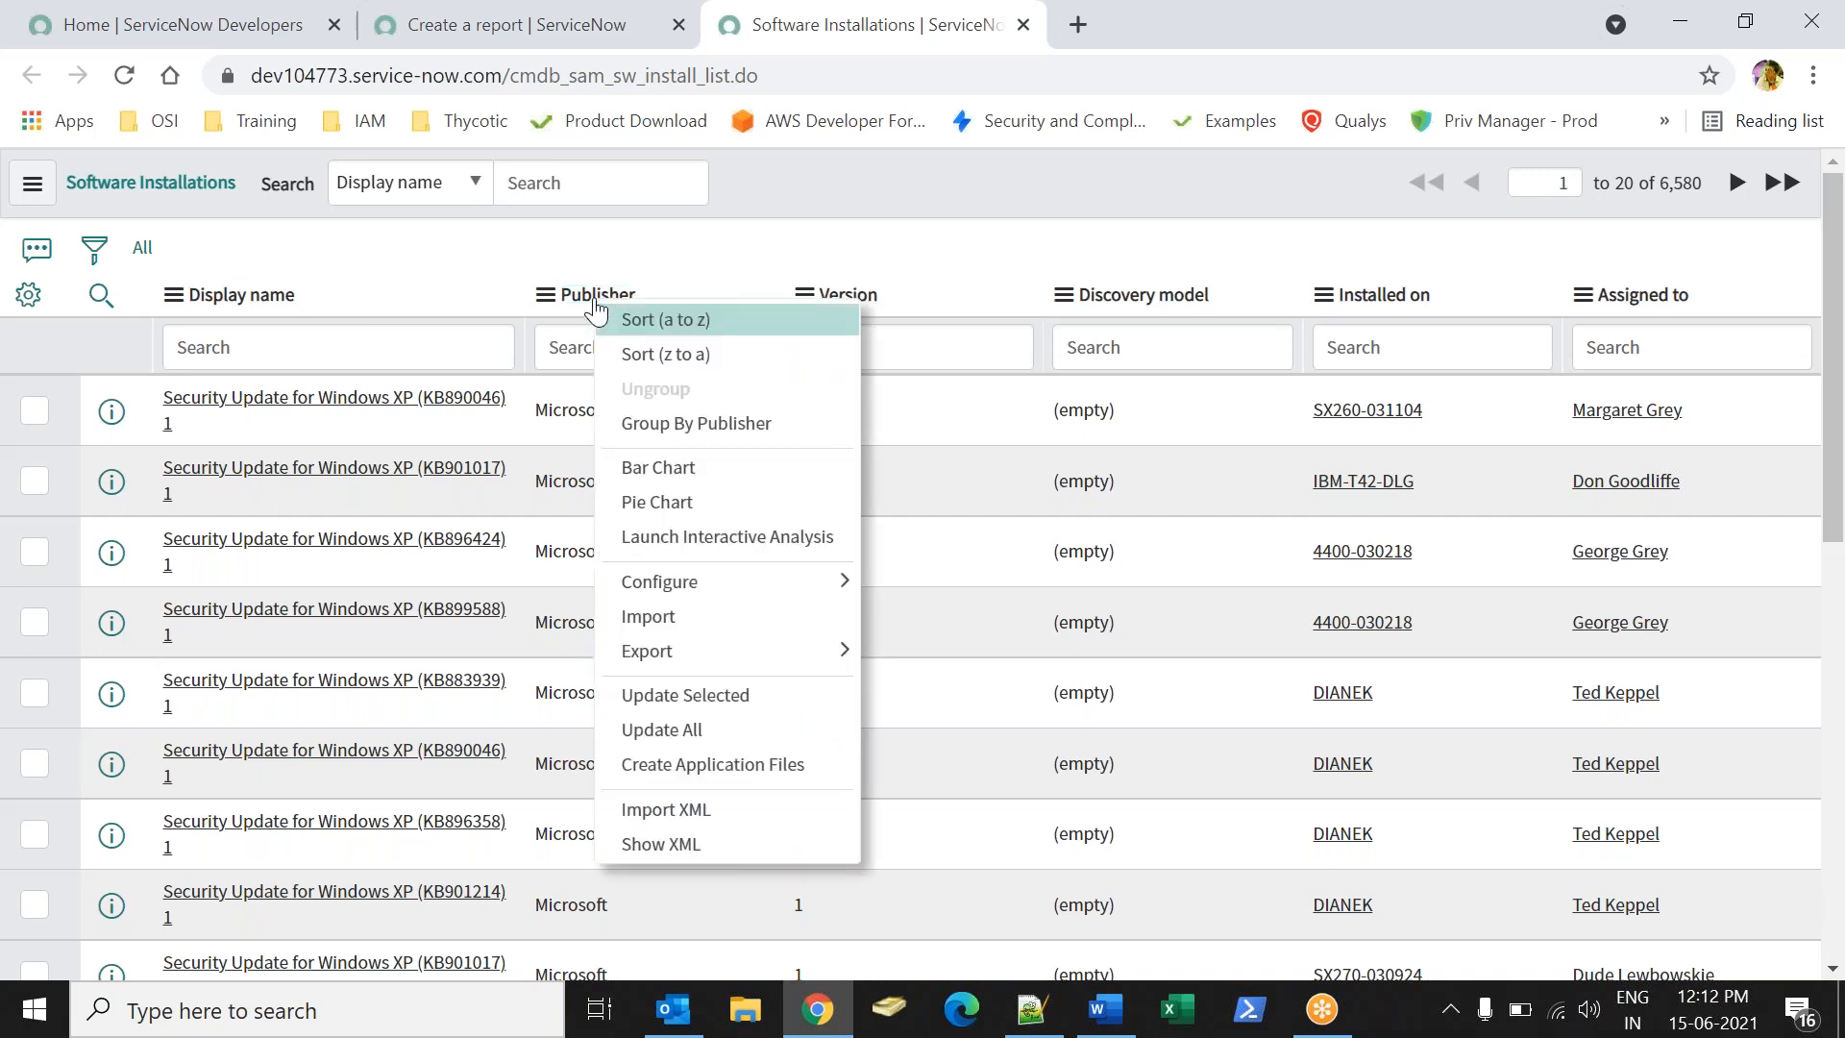
click(666, 422)
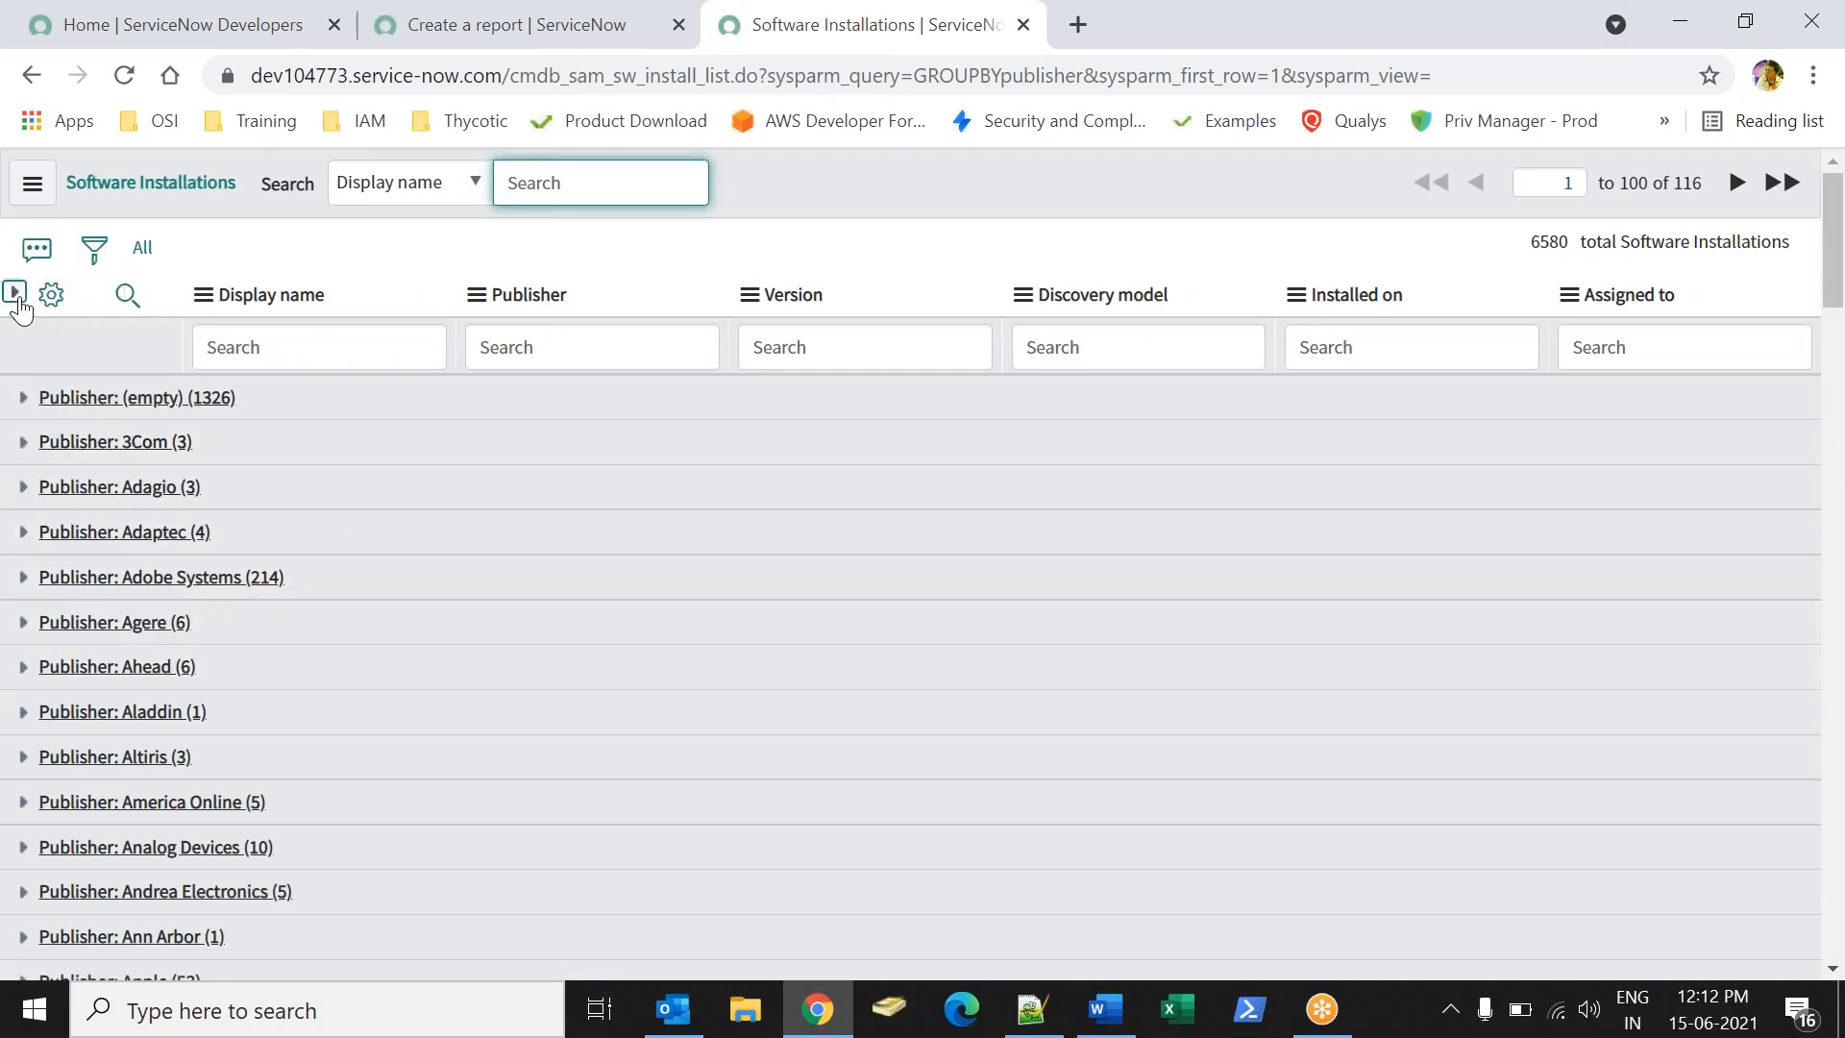
click(29, 294)
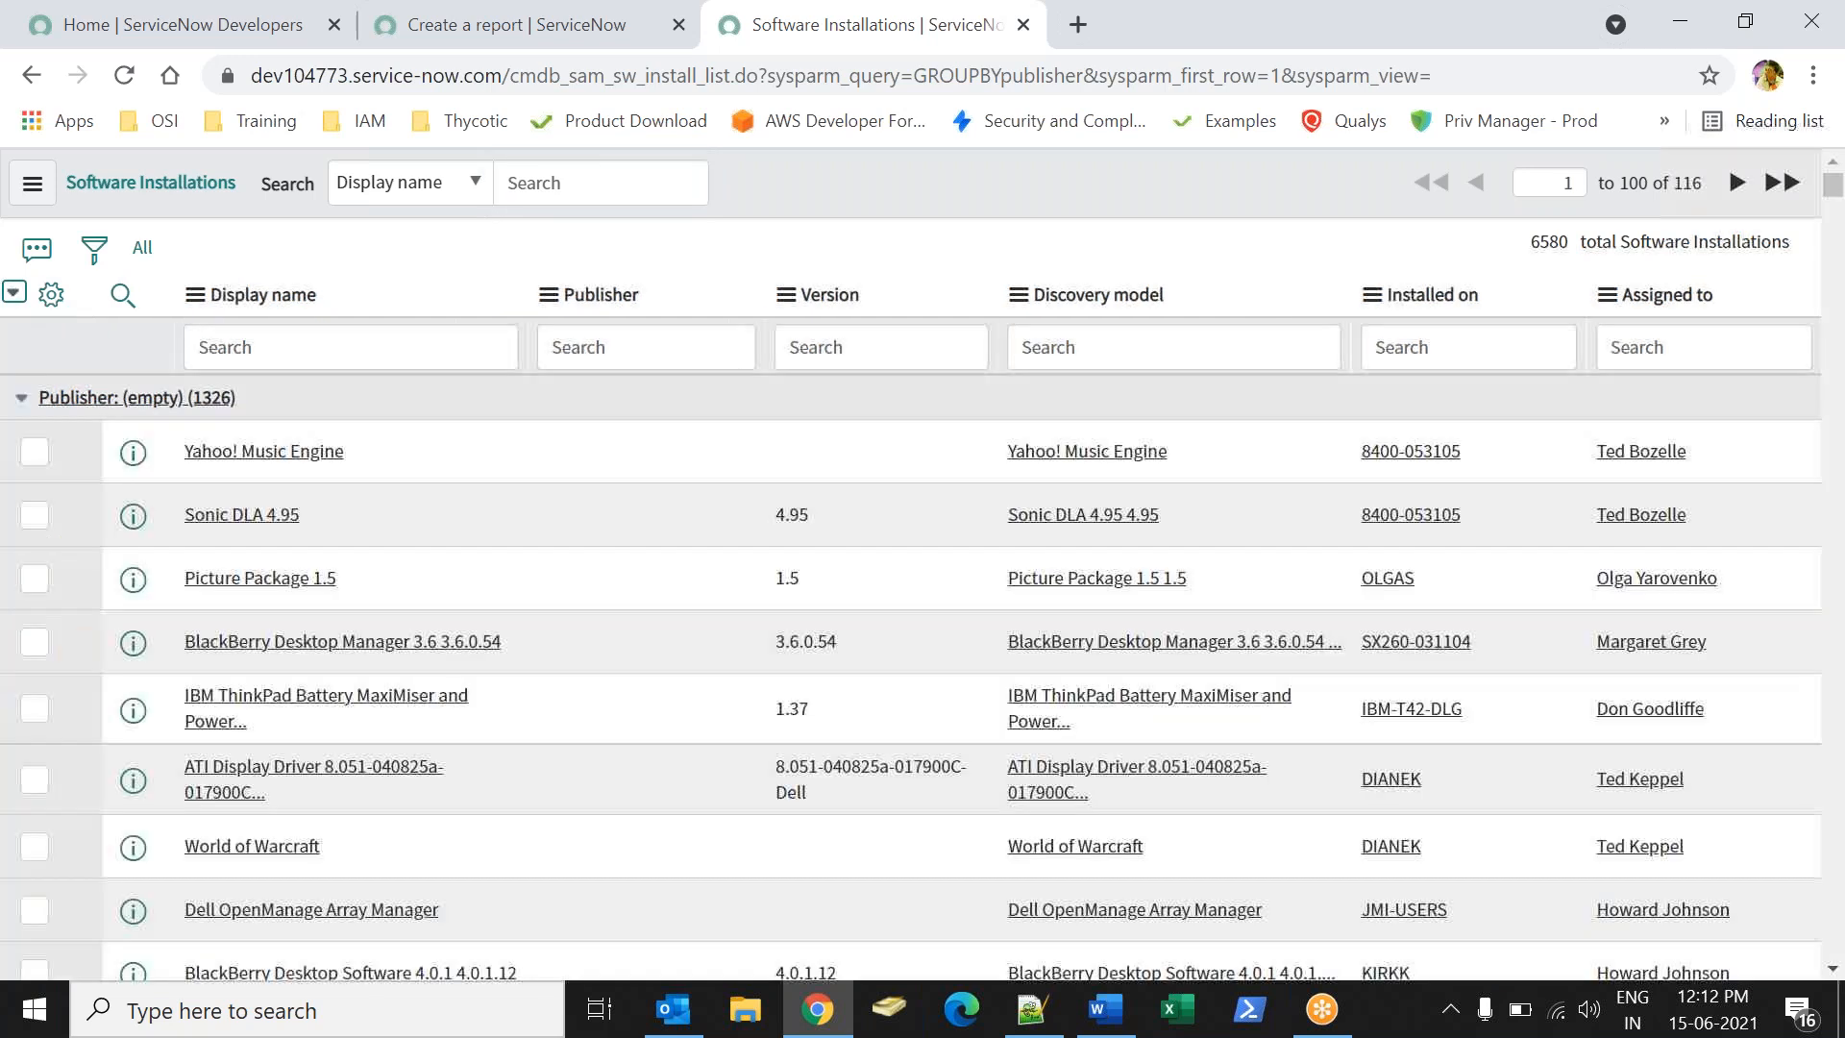
click(409, 34)
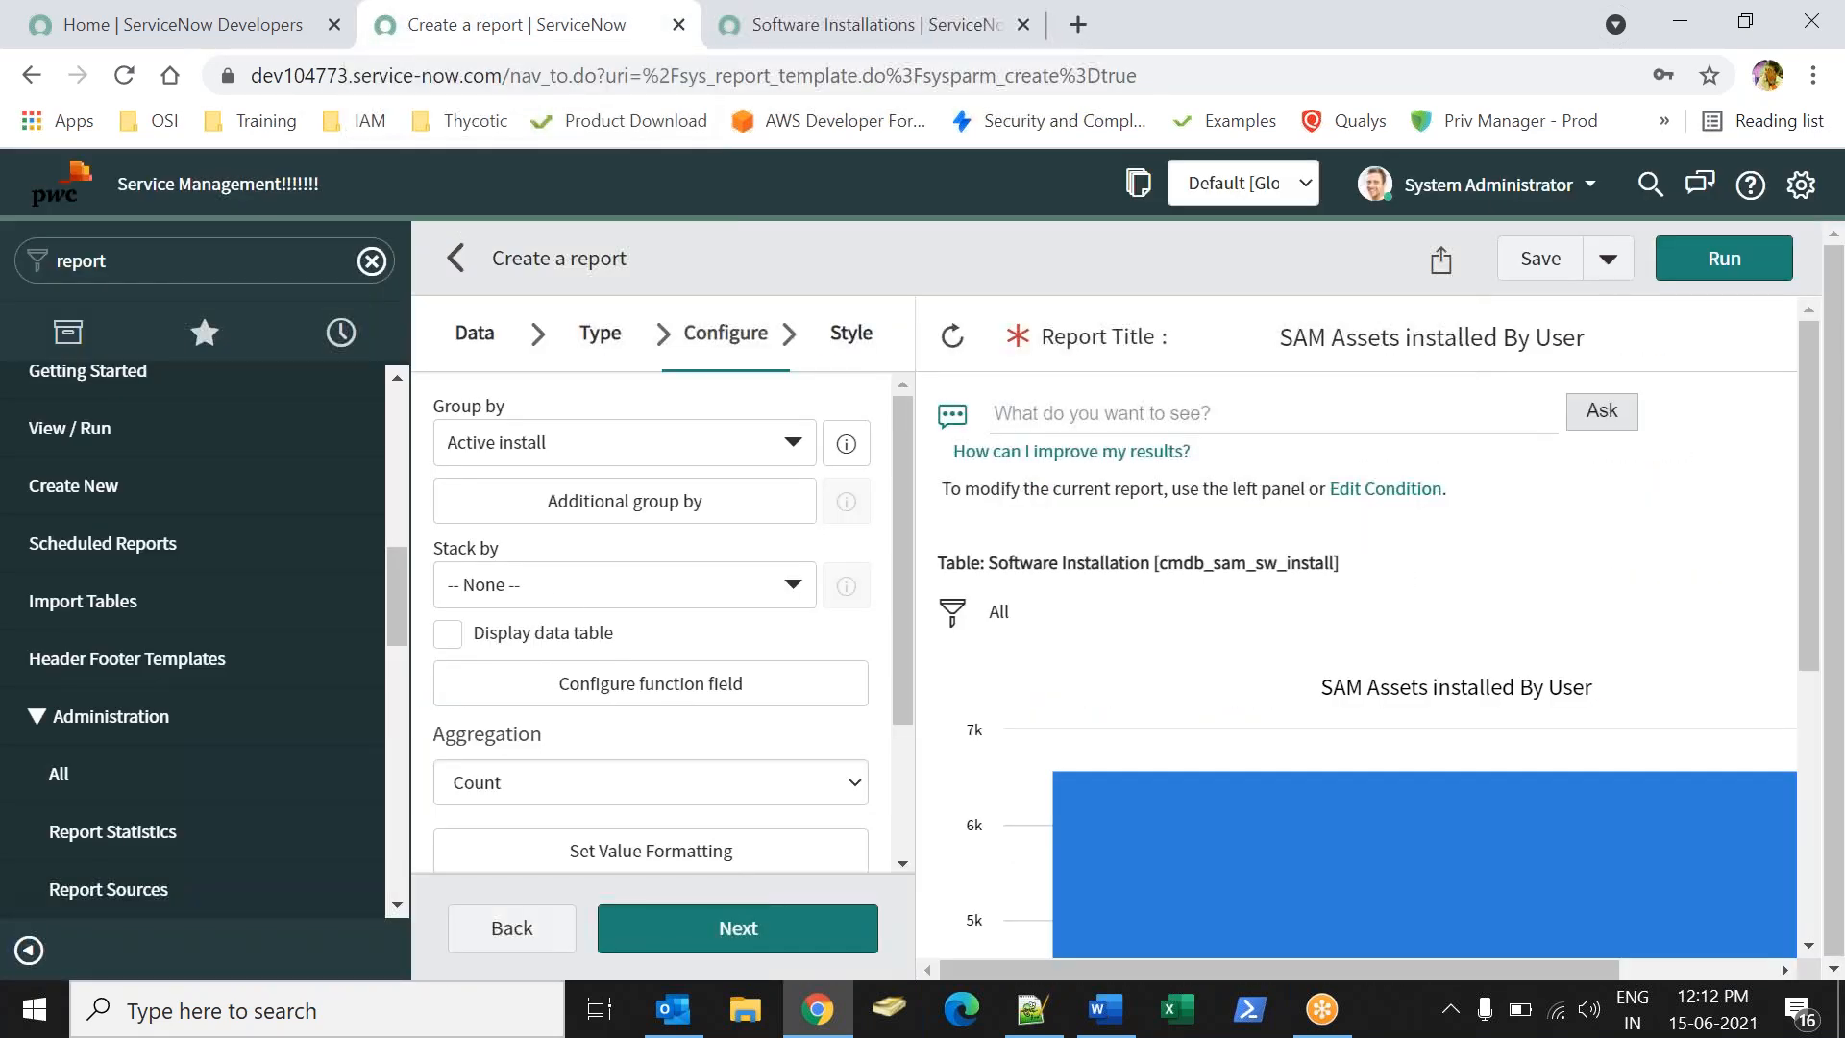
- Set the chart's Group by field to Publisher and advance to the Style step
click(517, 444)
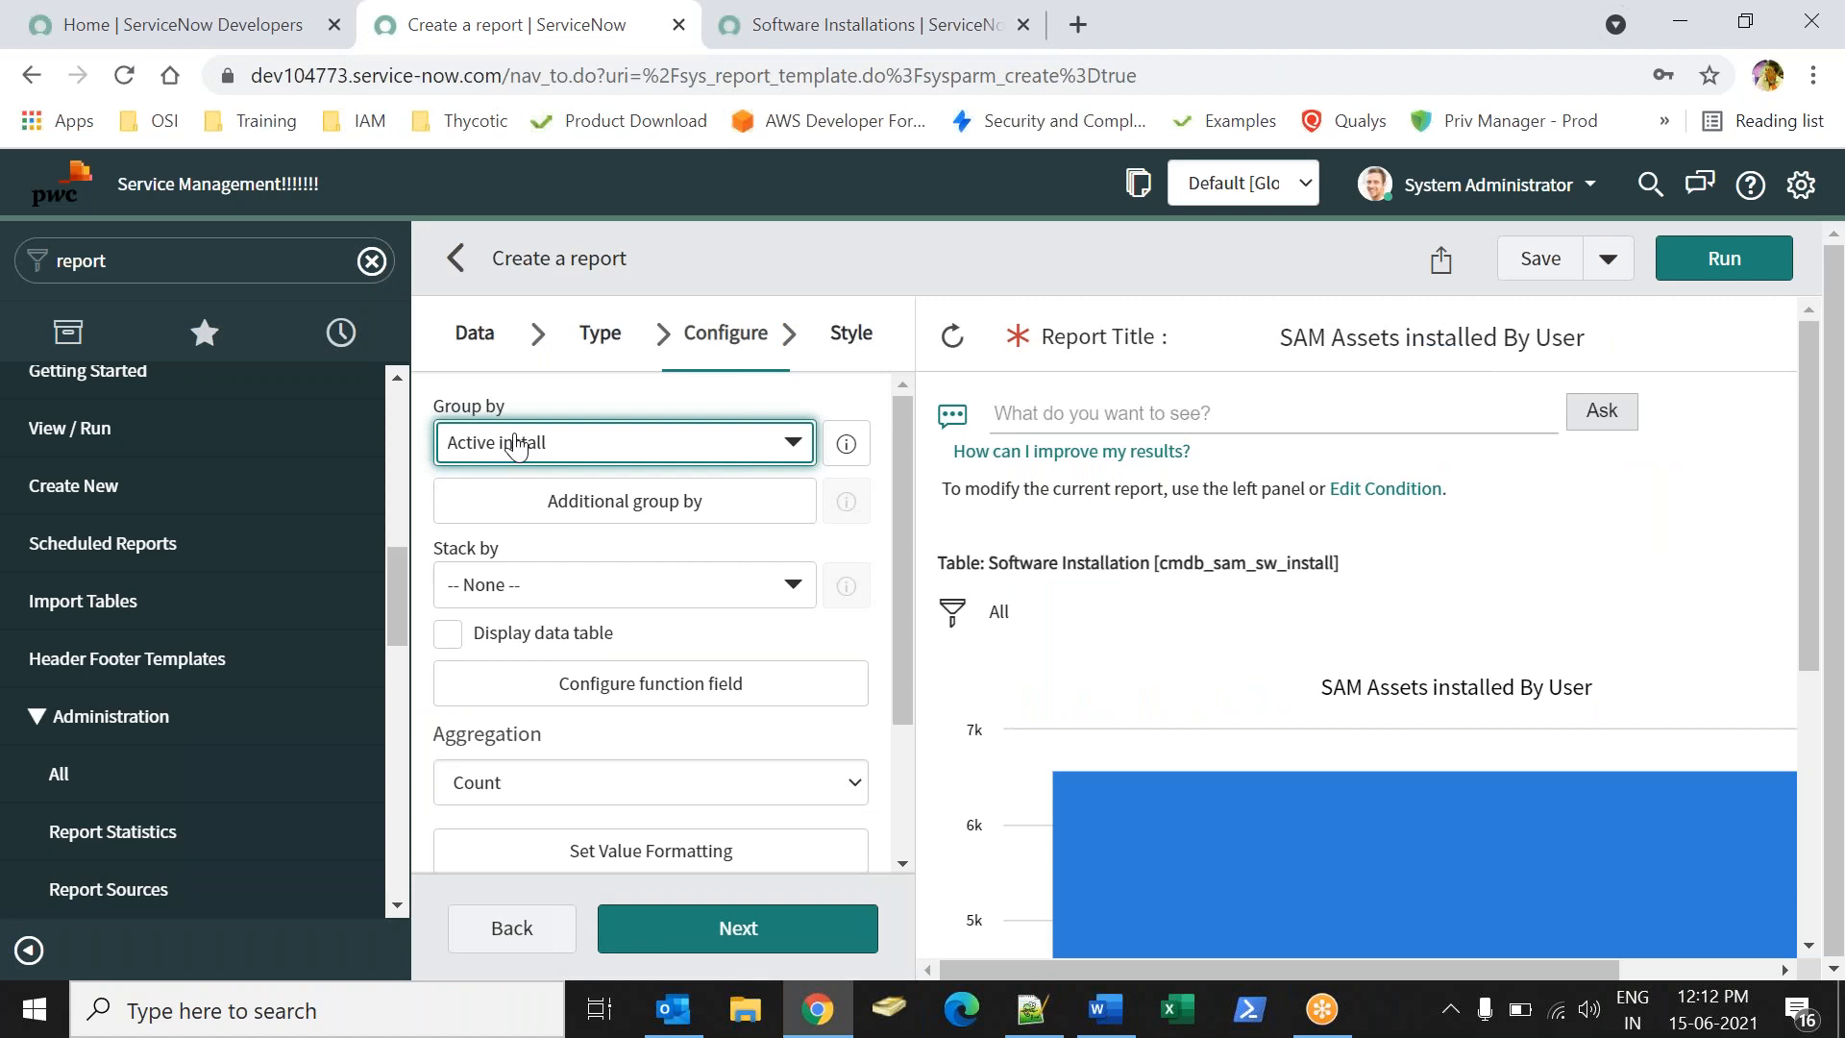
click(517, 444)
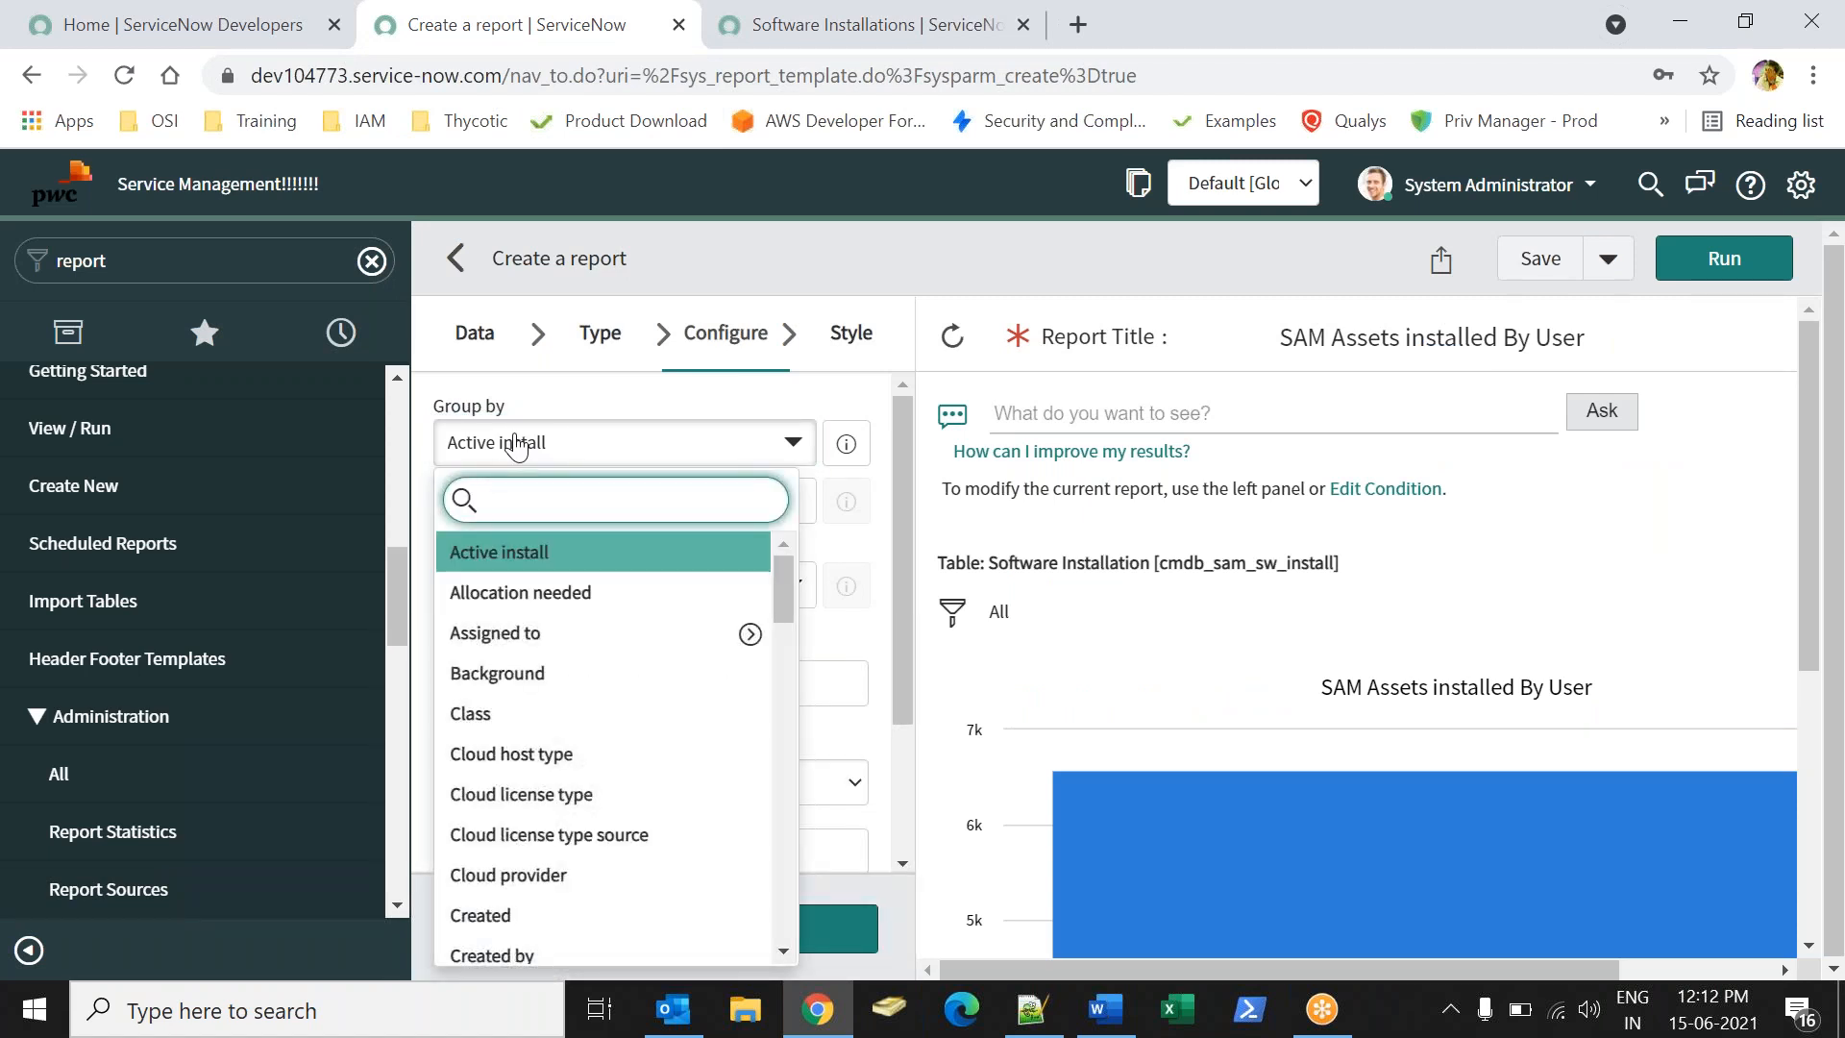
text(pro)
key(BackSpace)
key(BackSpace)
key(BackSpace)
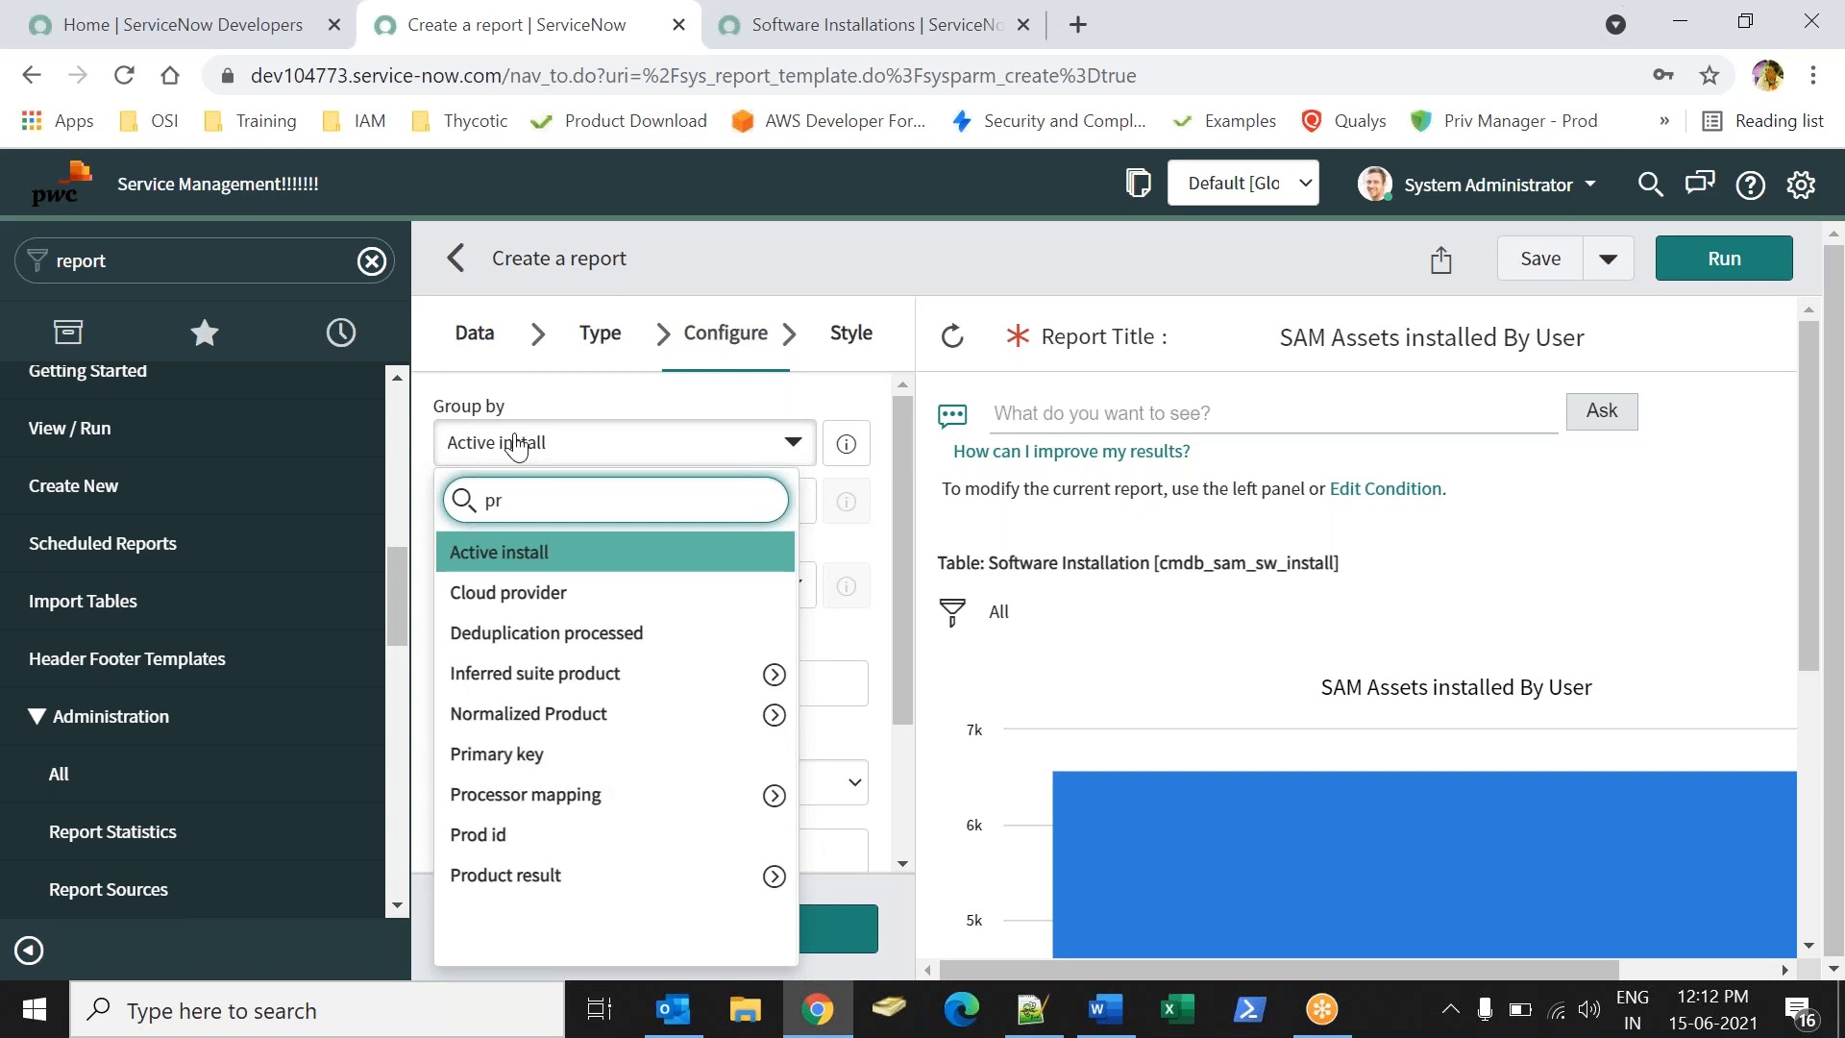
click(761, 39)
click(532, 25)
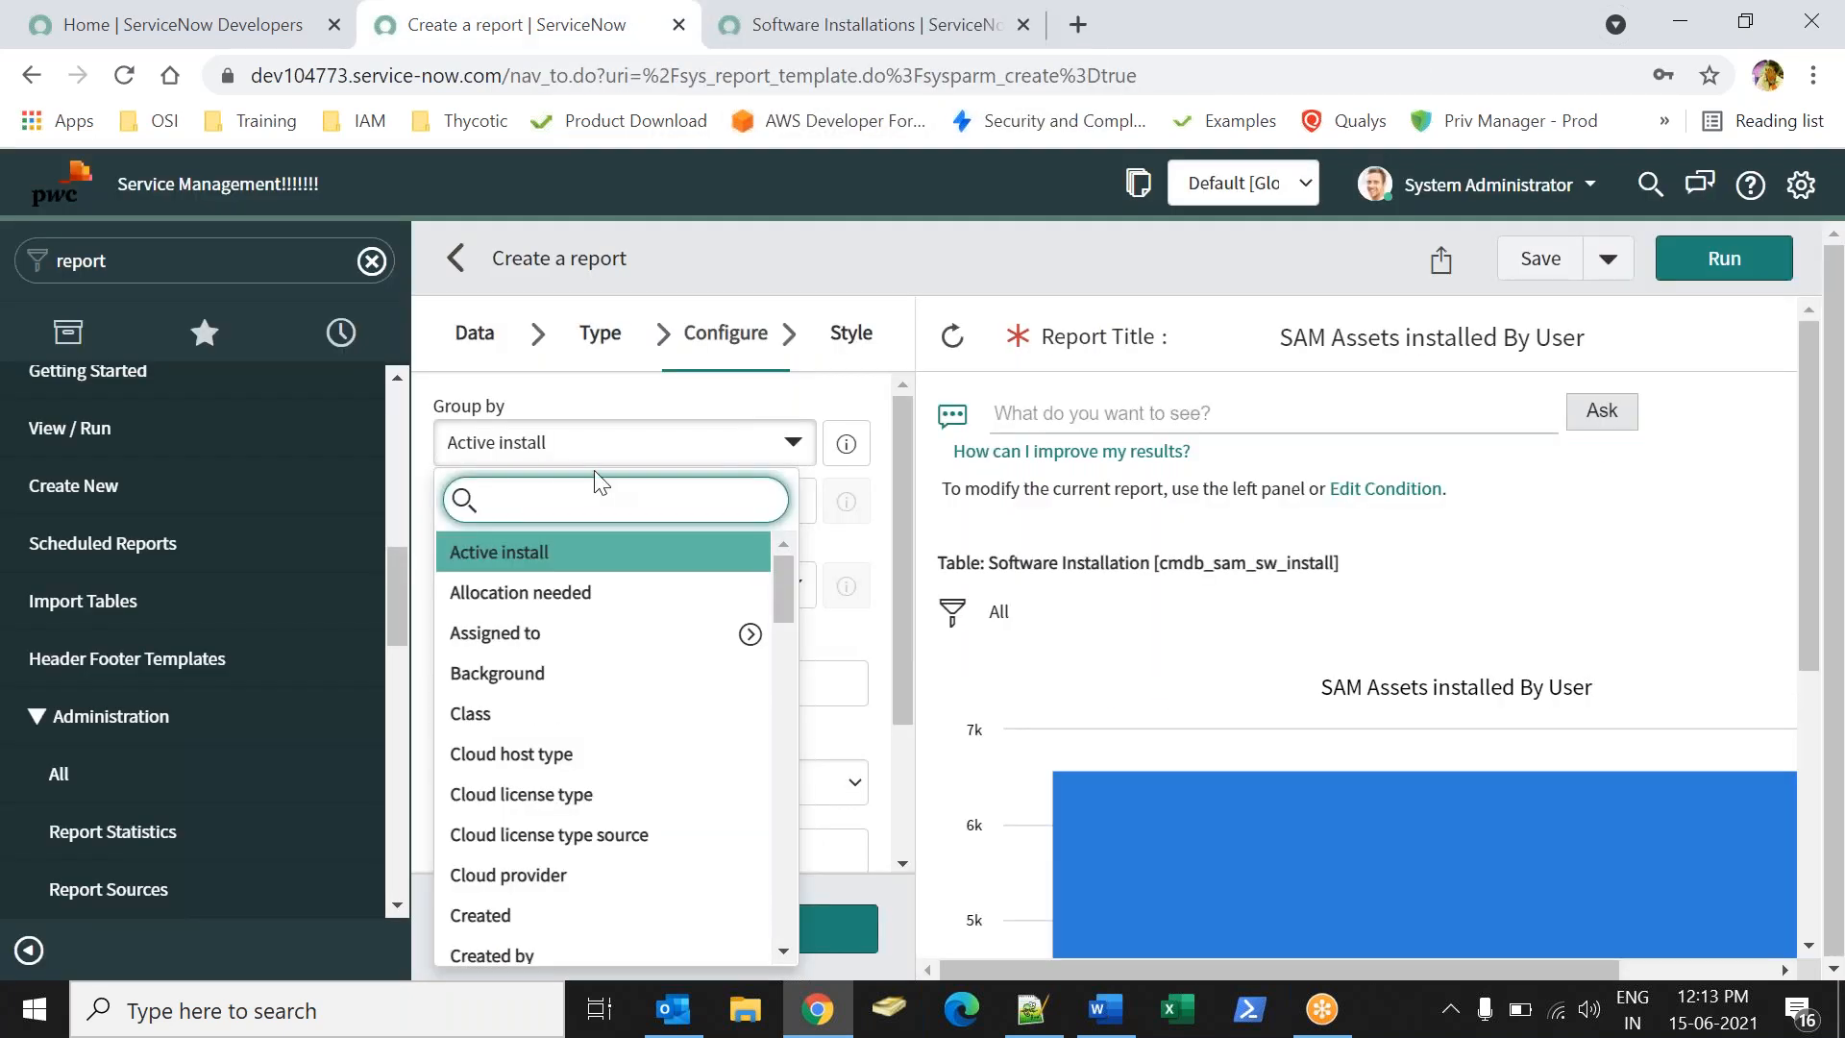
text(pub)
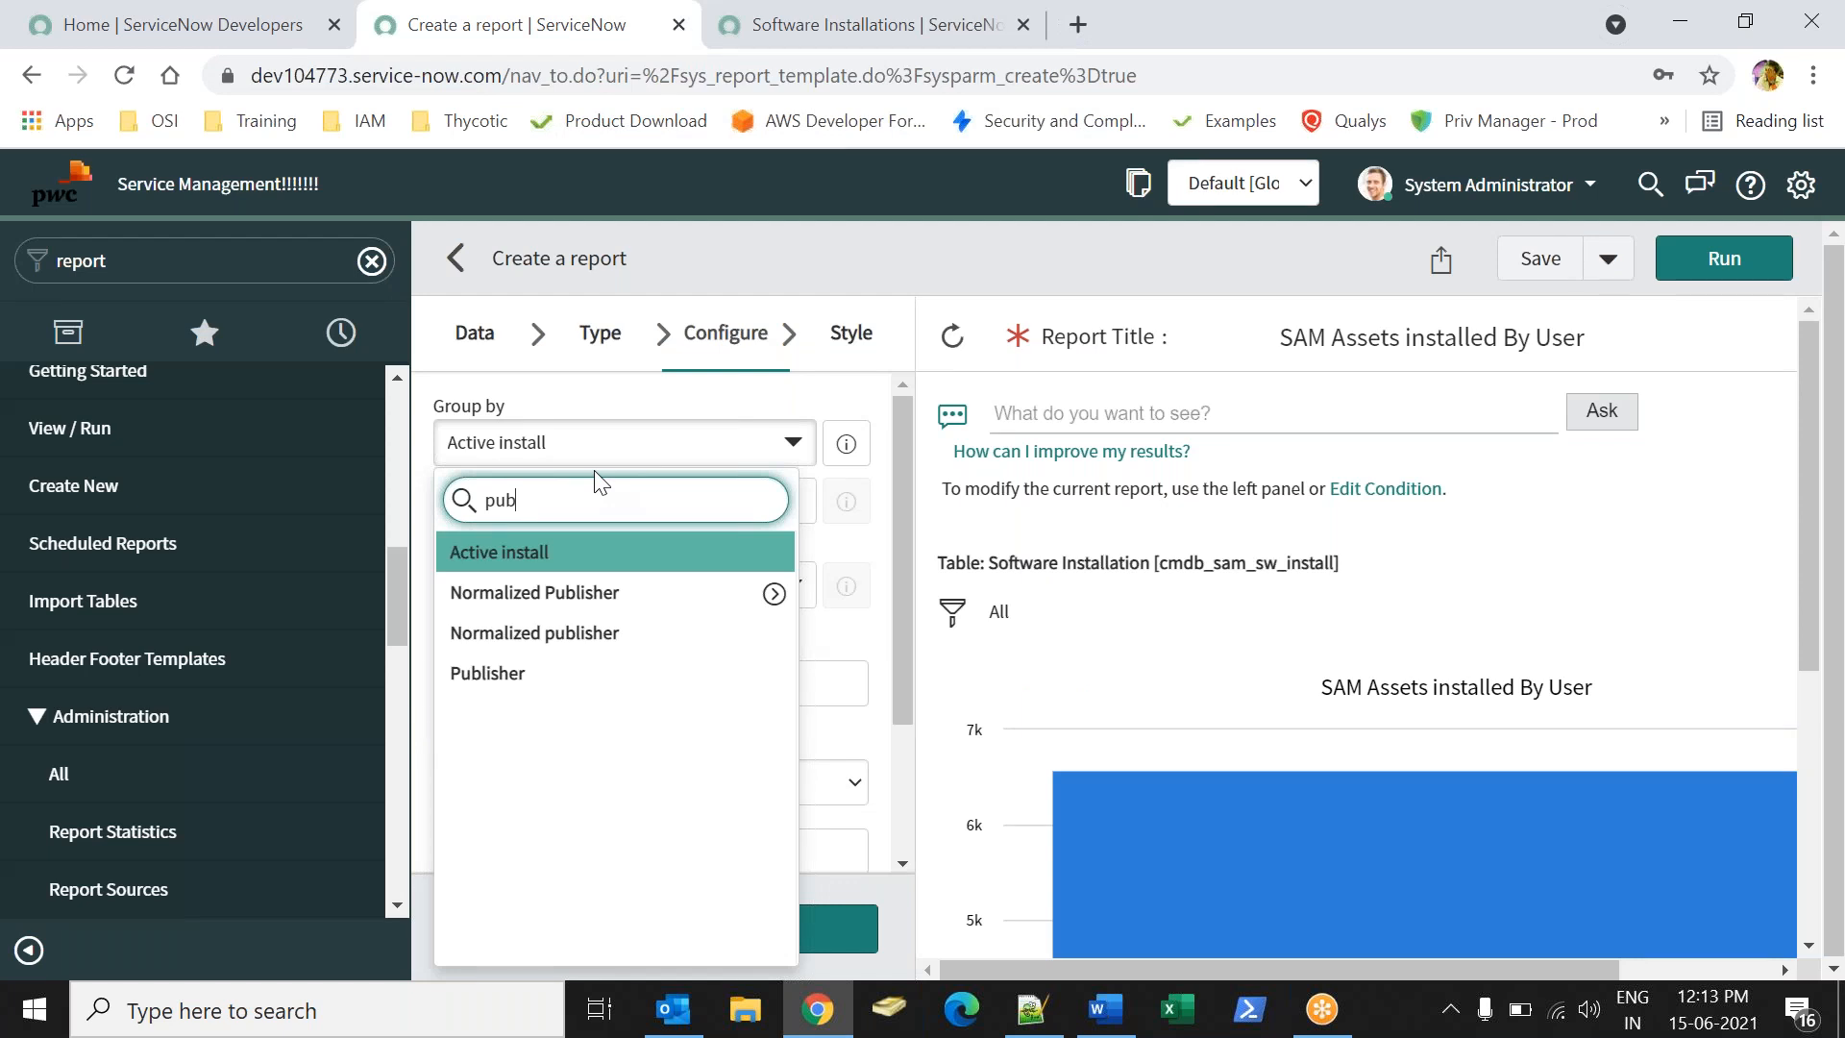
click(548, 673)
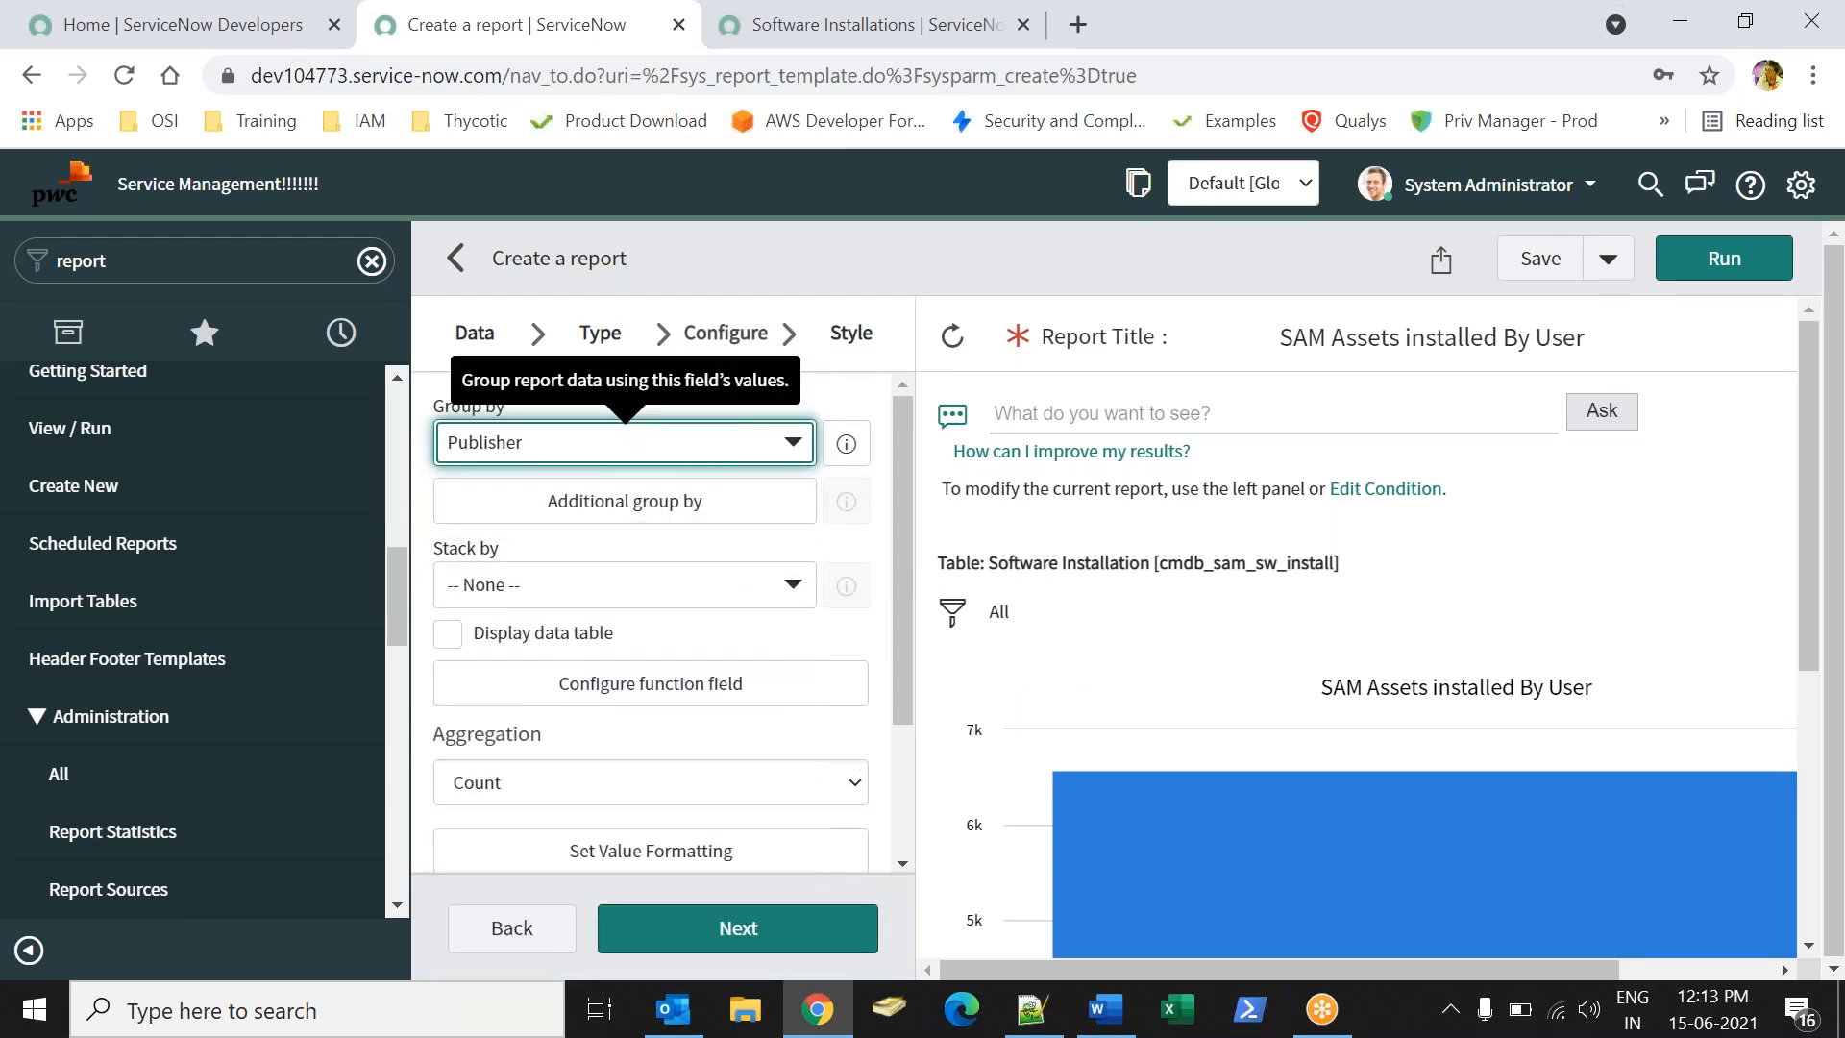
click(737, 927)
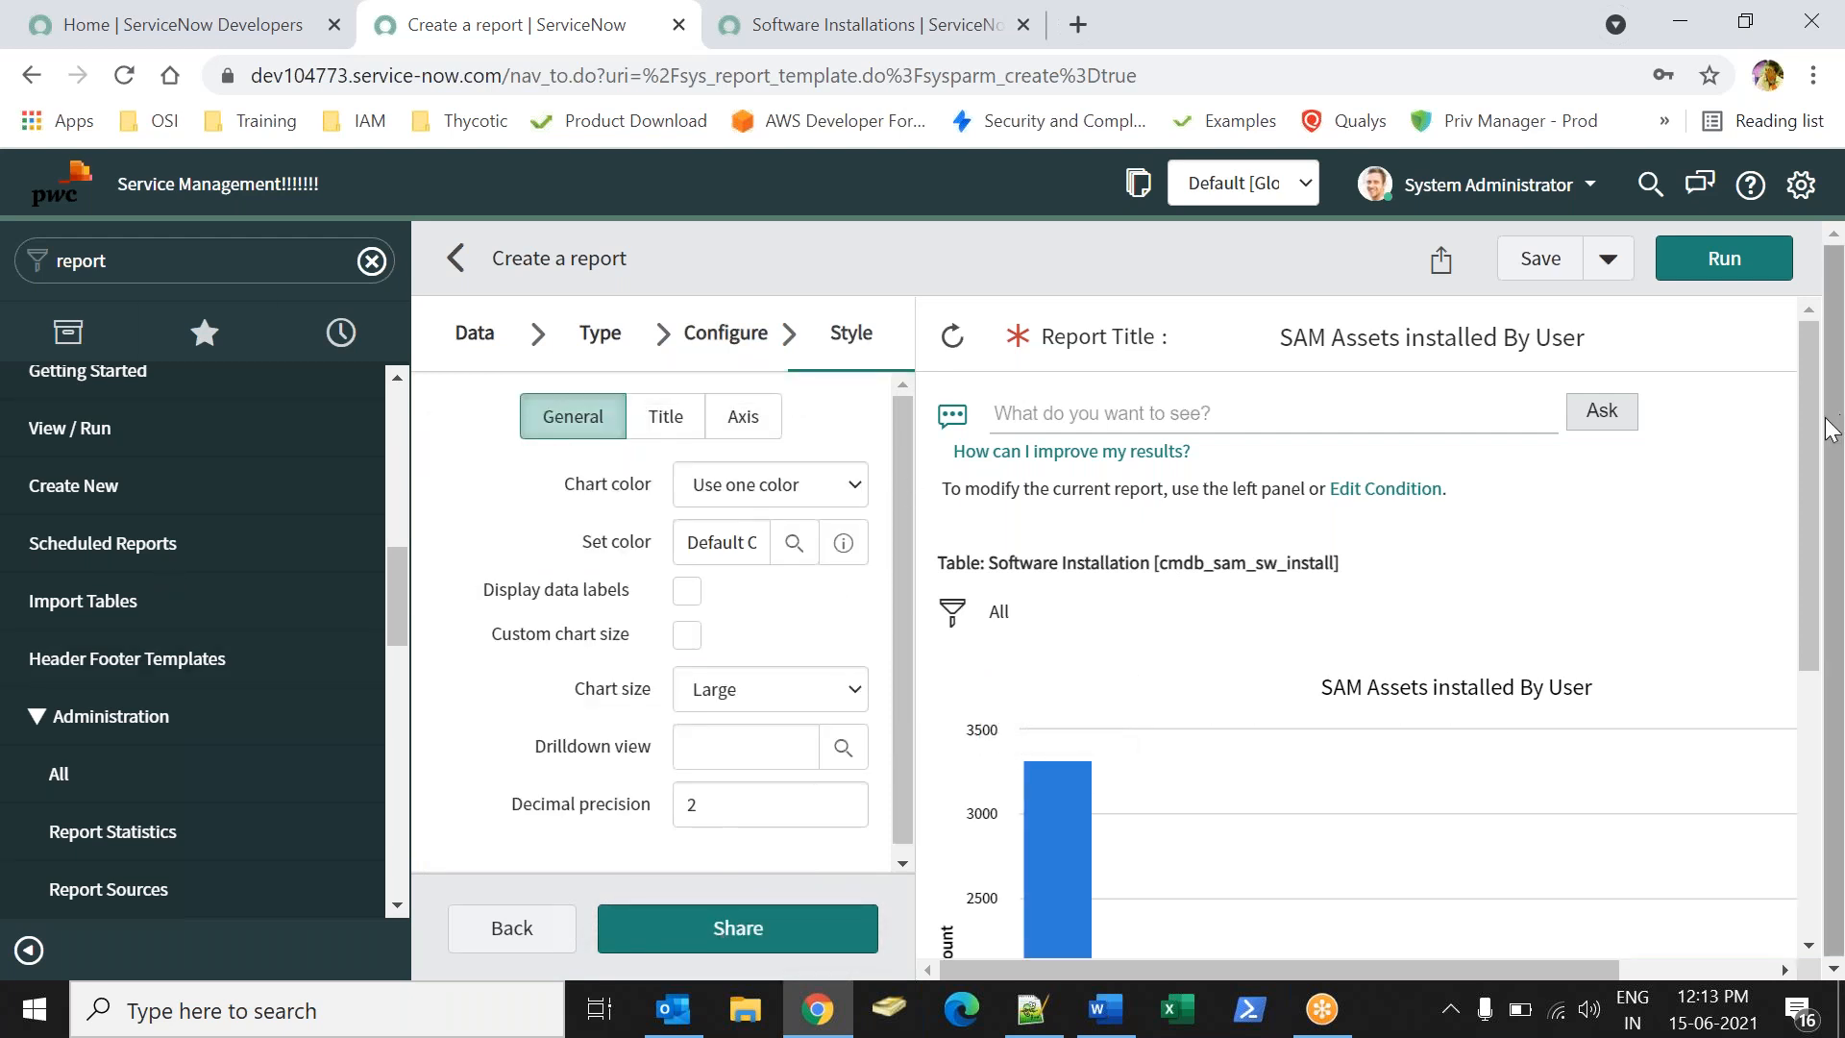
- Set Chart color to Use color palette and rerun the report
drag(1830, 432, 1838, 661)
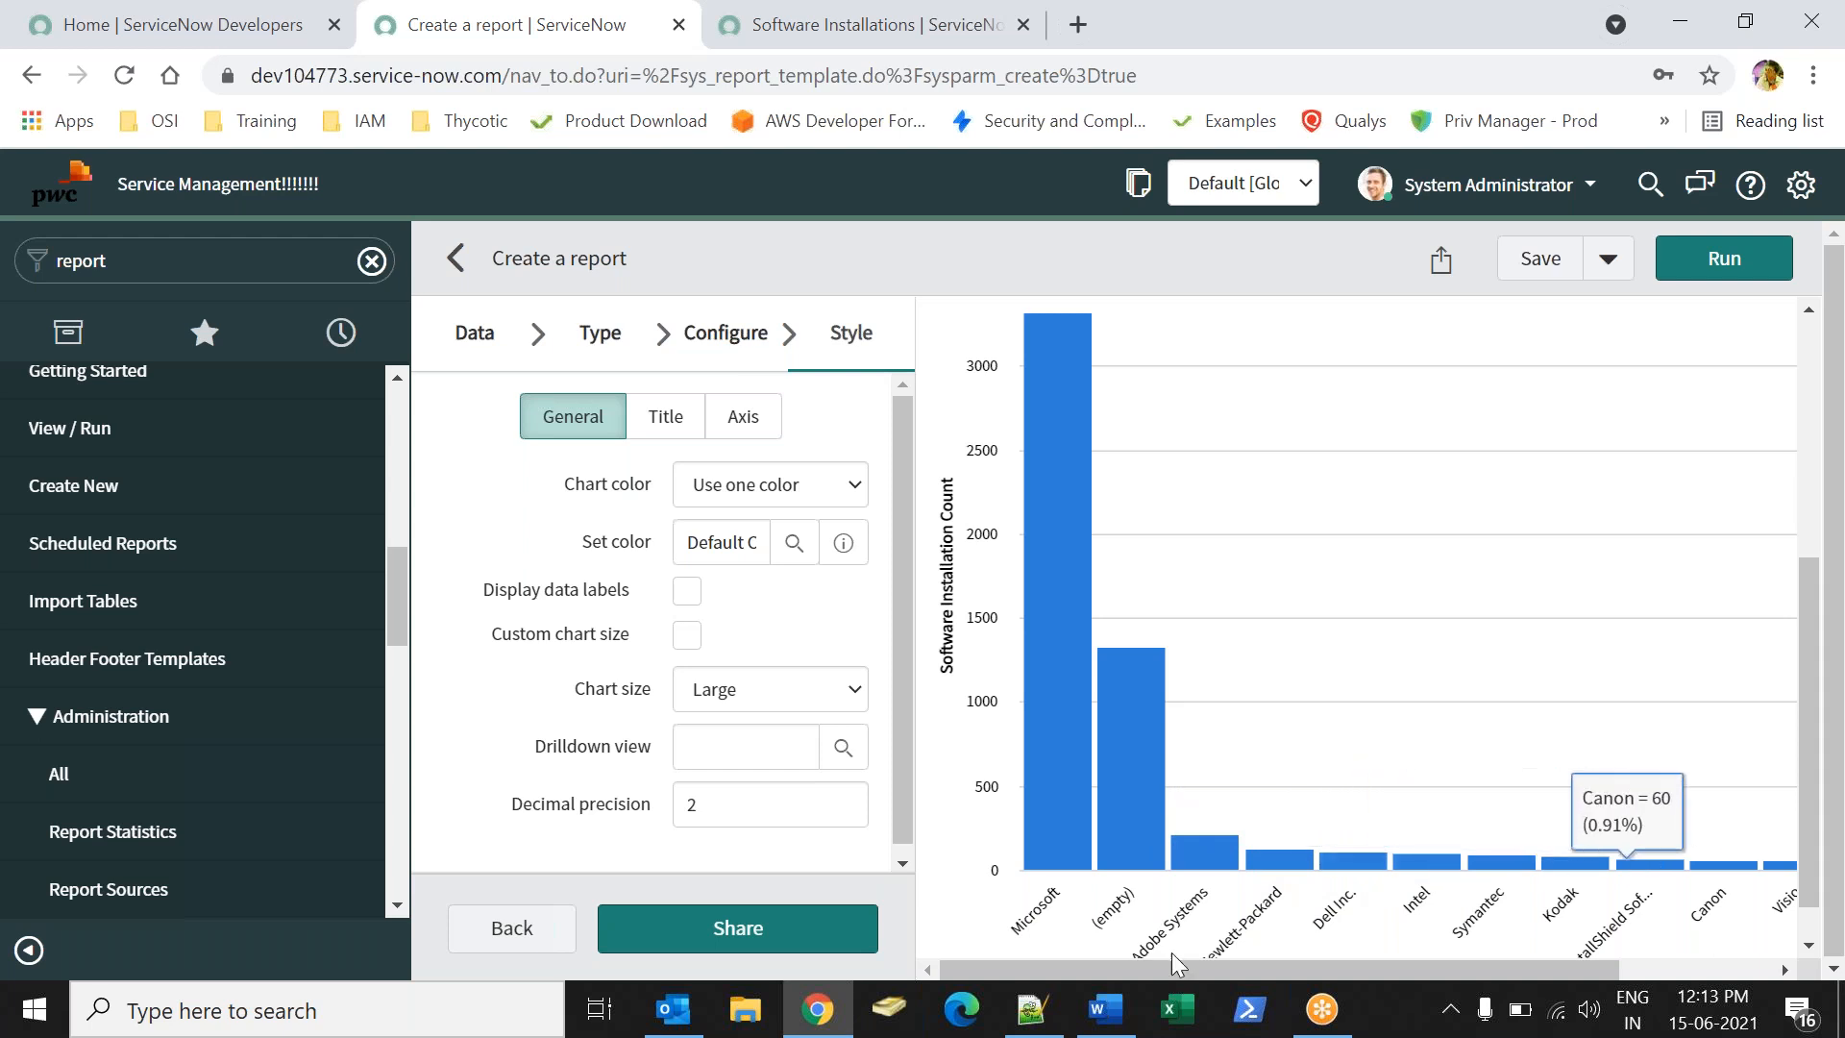
mouse_move(1048, 984)
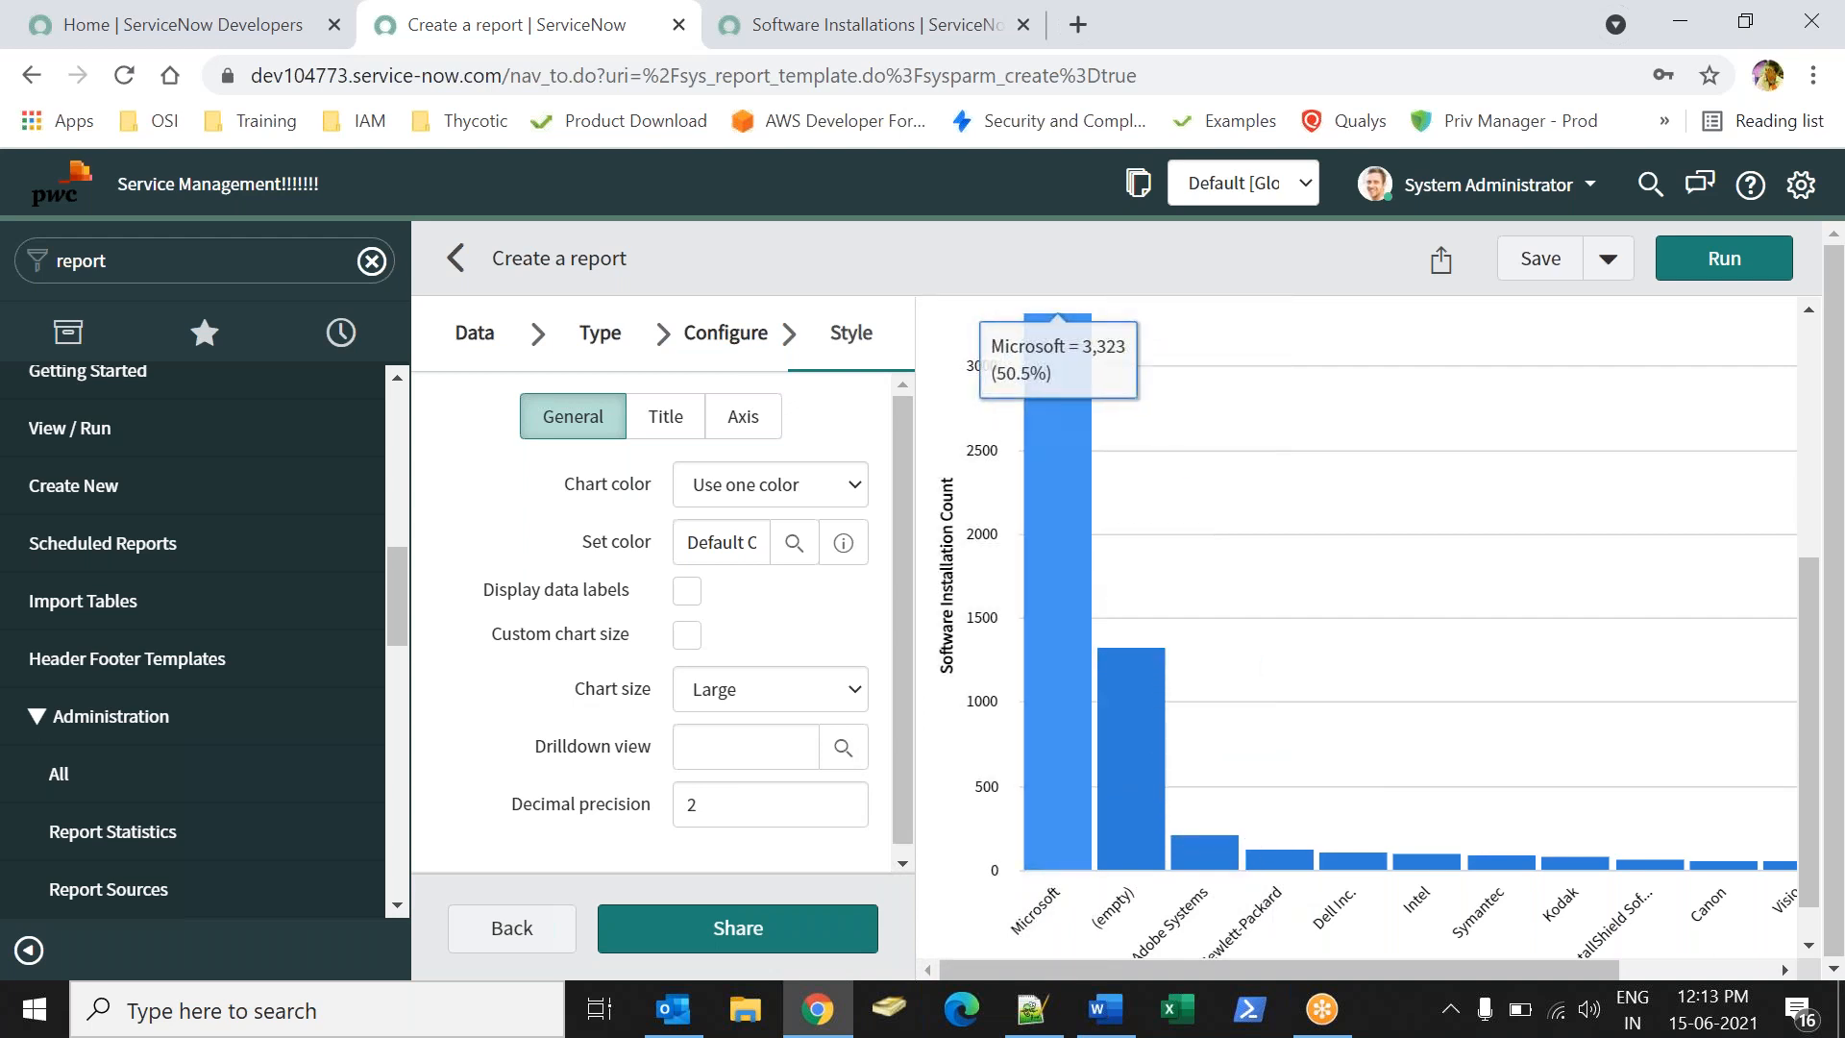
click(778, 492)
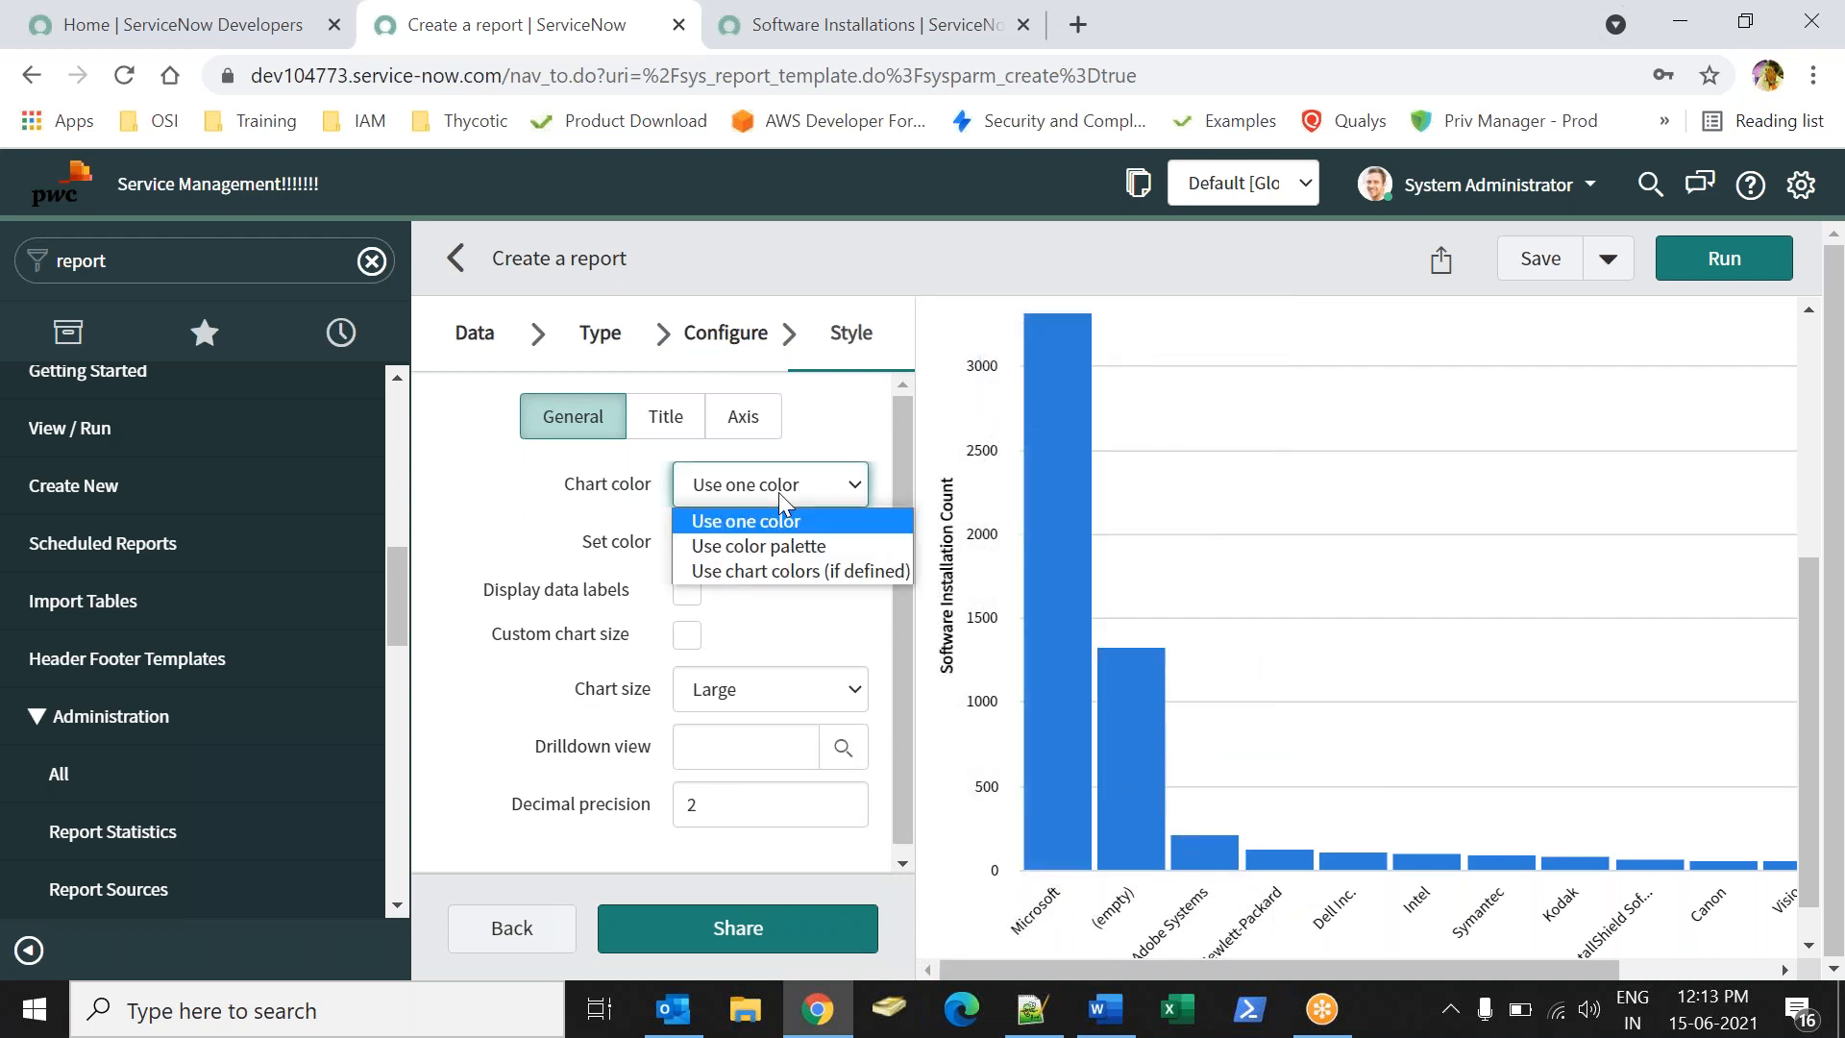
click(755, 546)
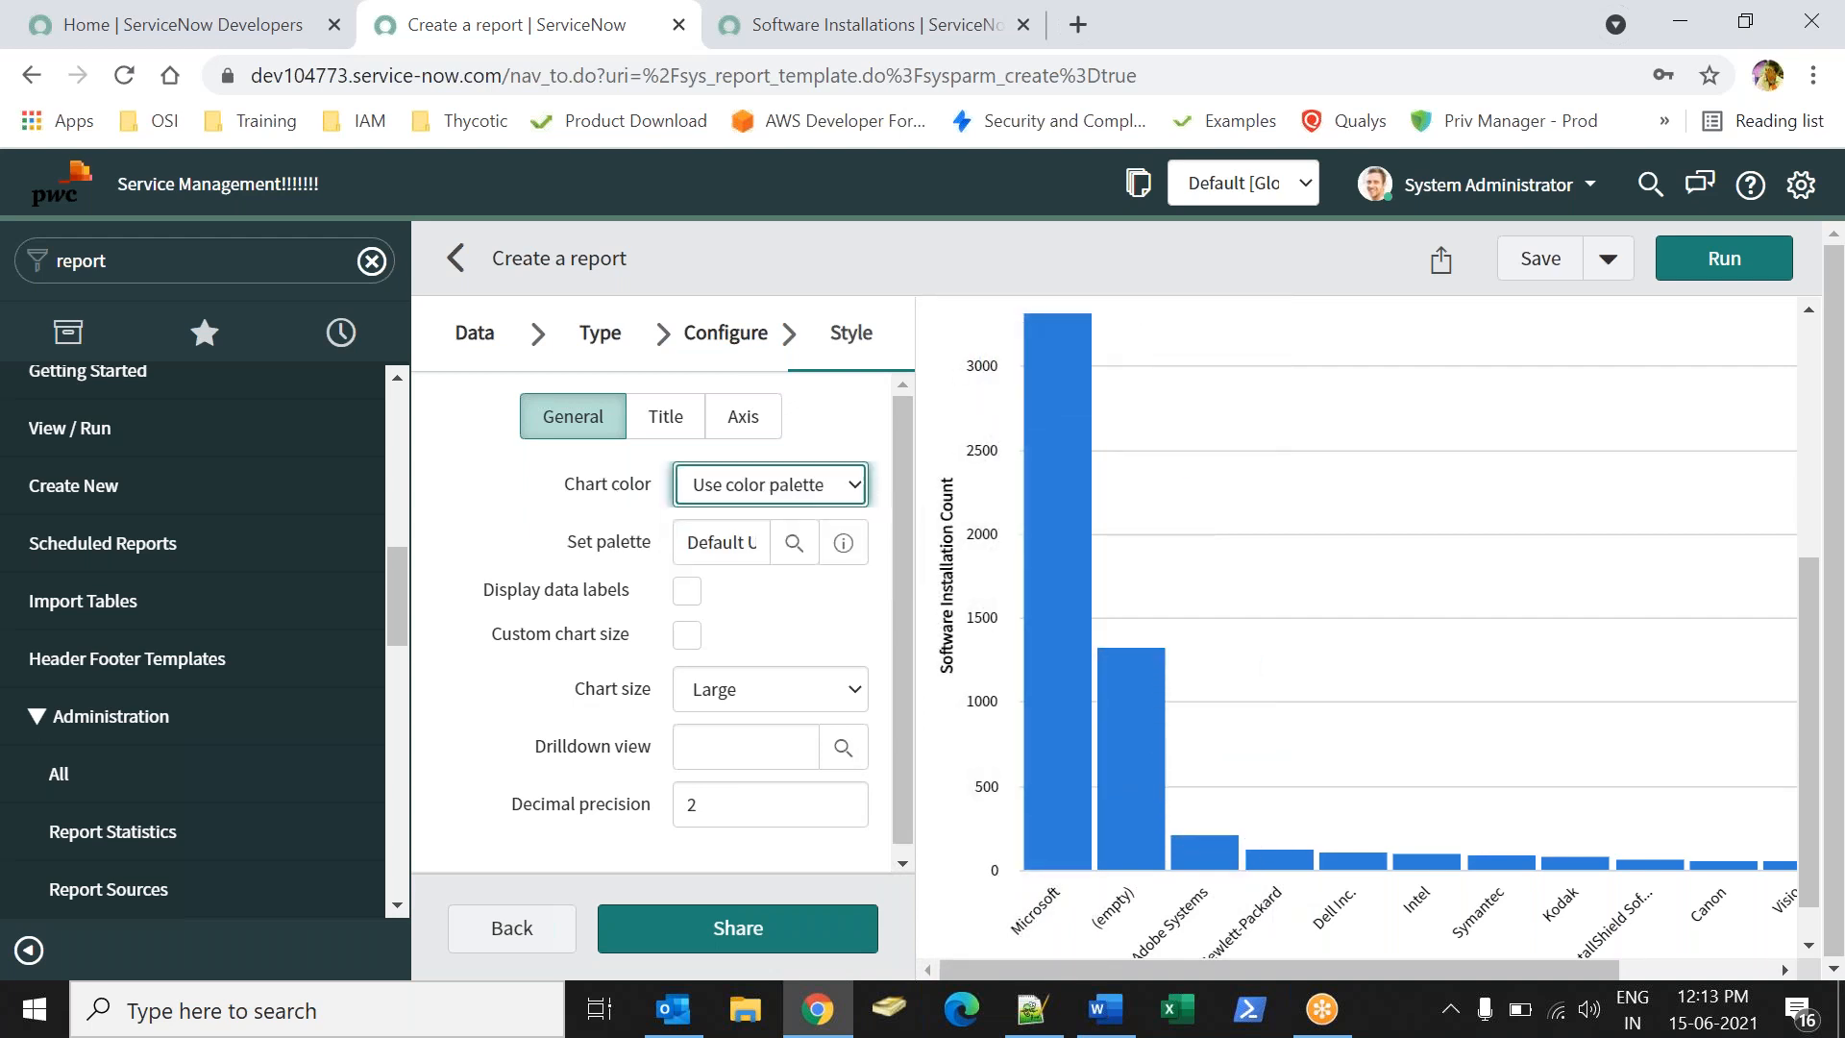
click(1722, 278)
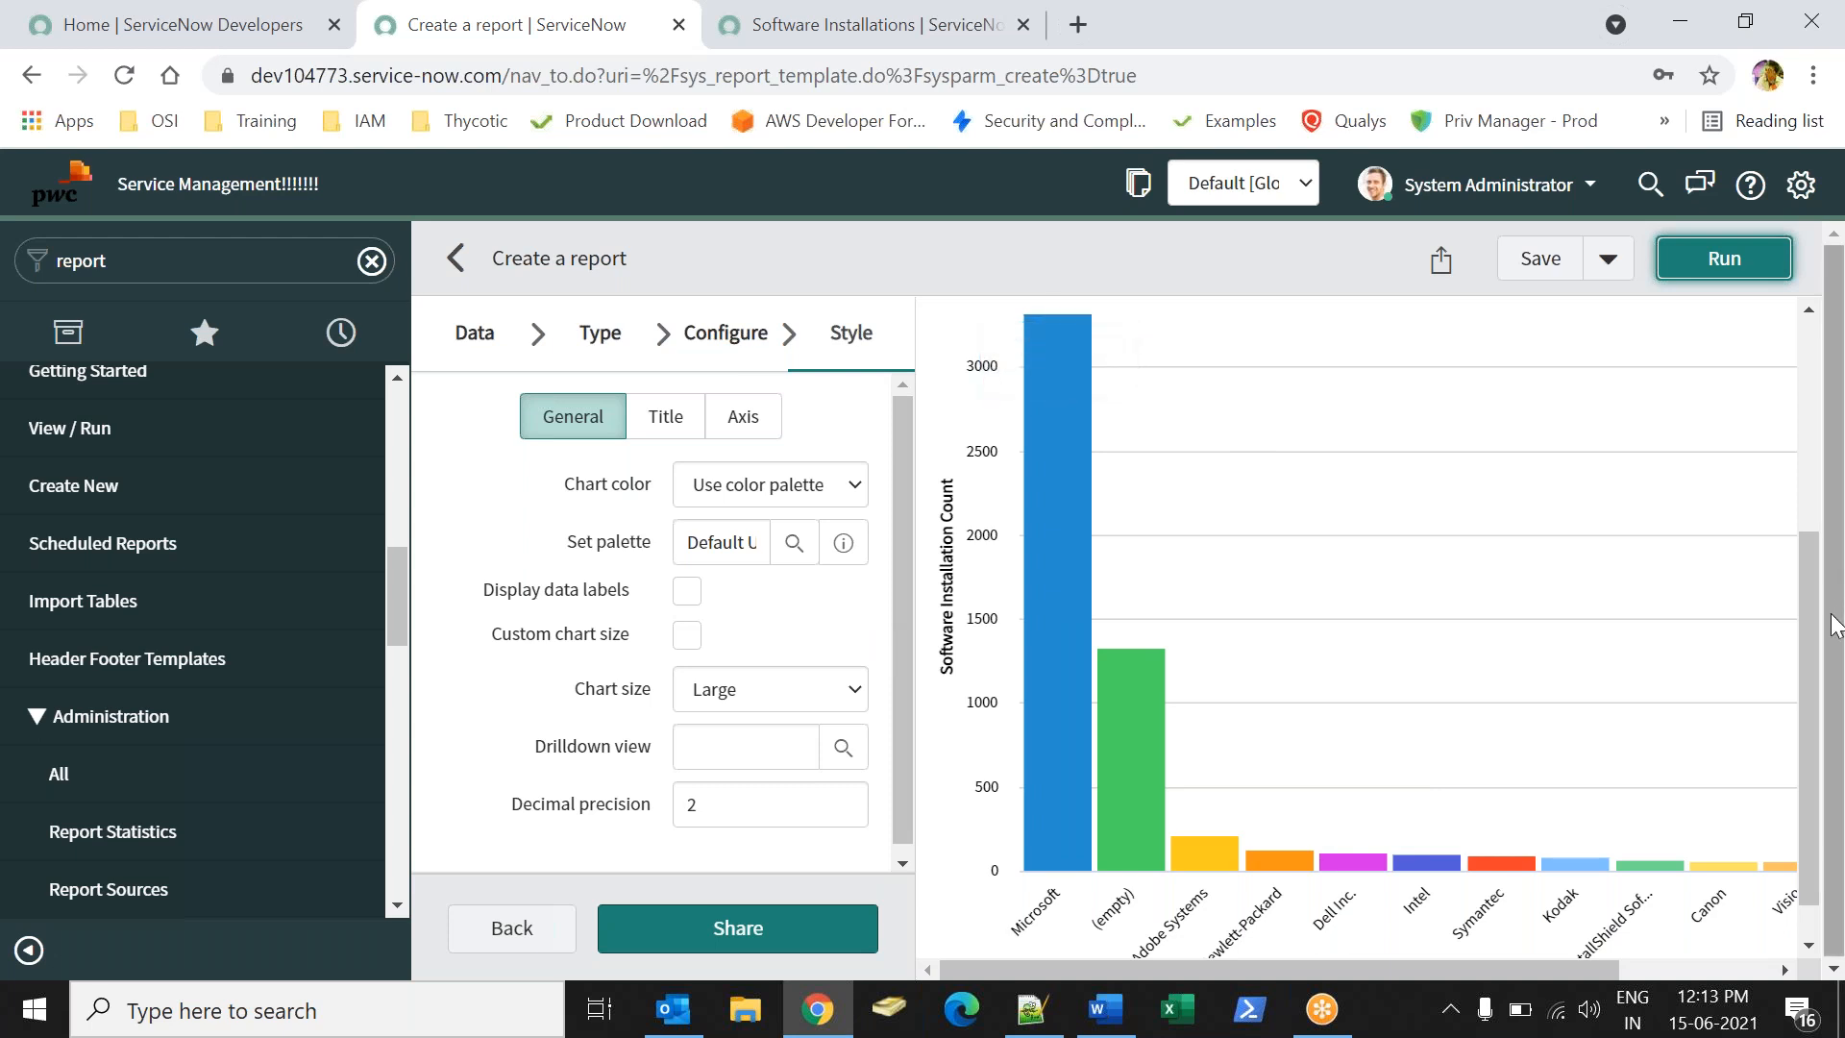
- Turn on Display data labels and rerun, showing counts like 3,323 and 1,326
scroll(1816, 615, up, 1)
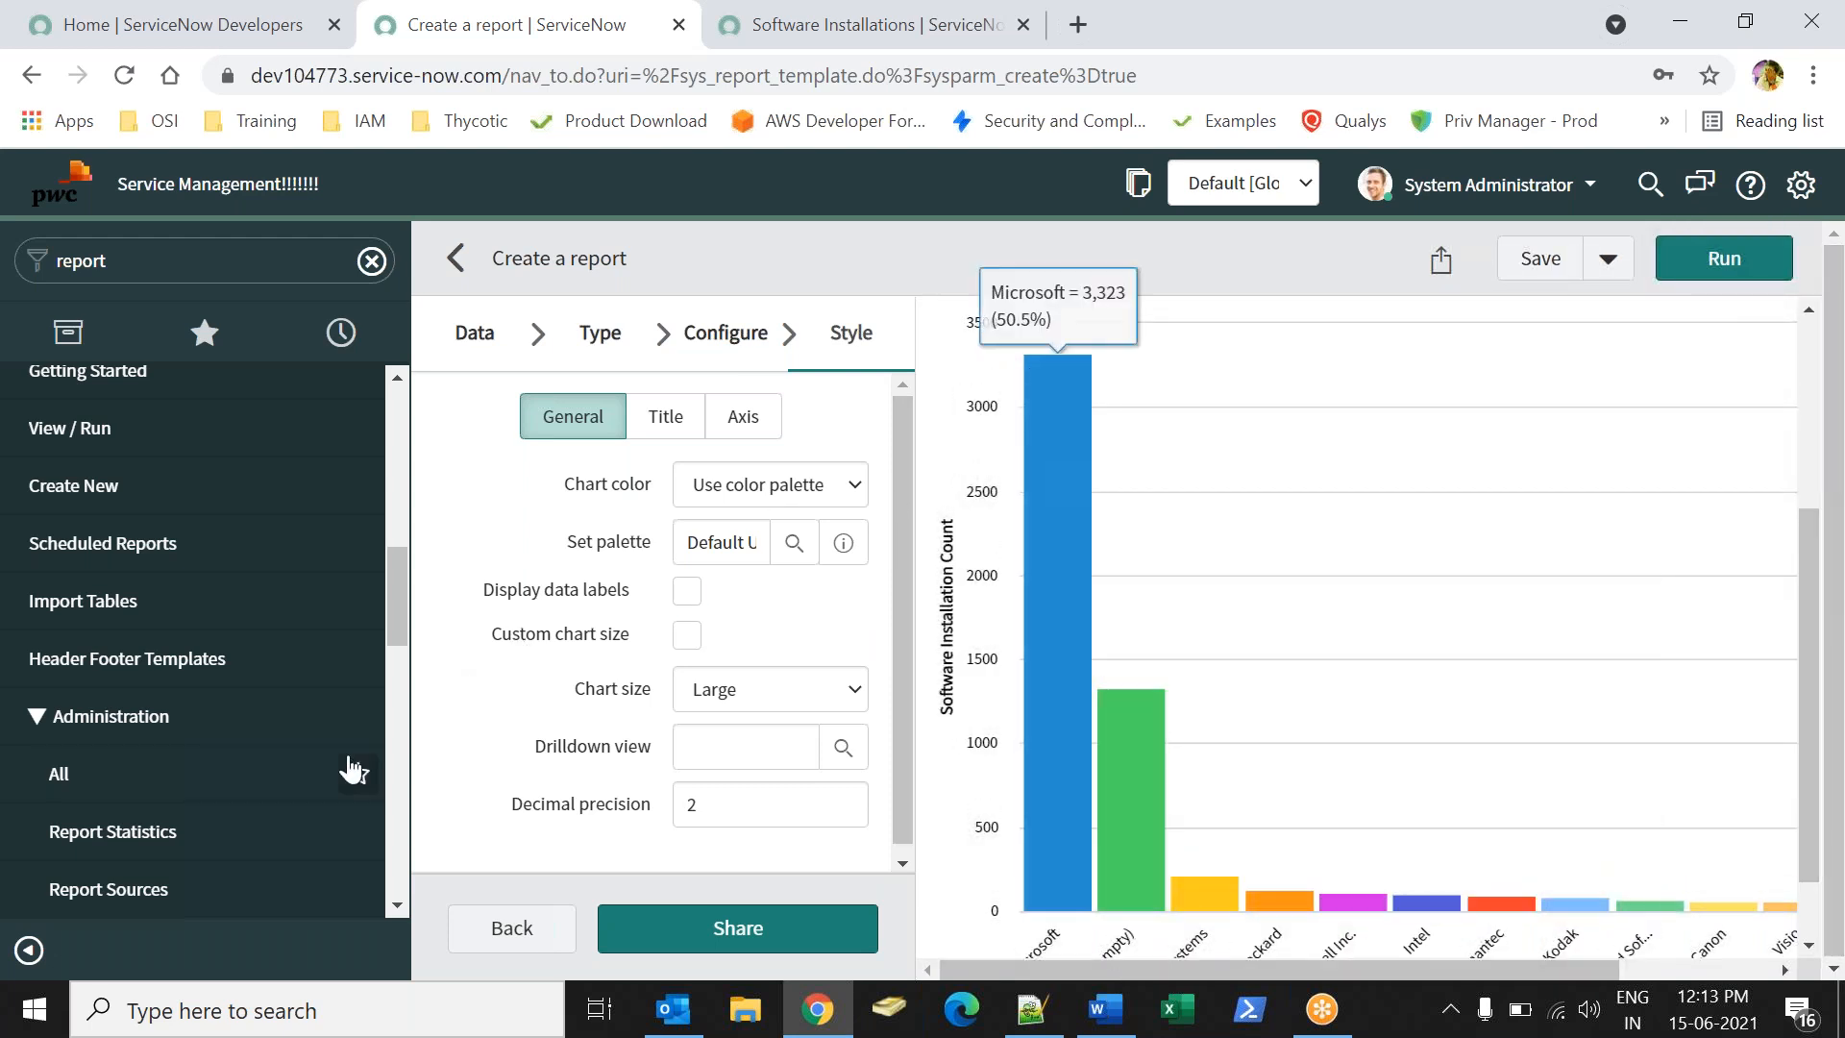
click(673, 609)
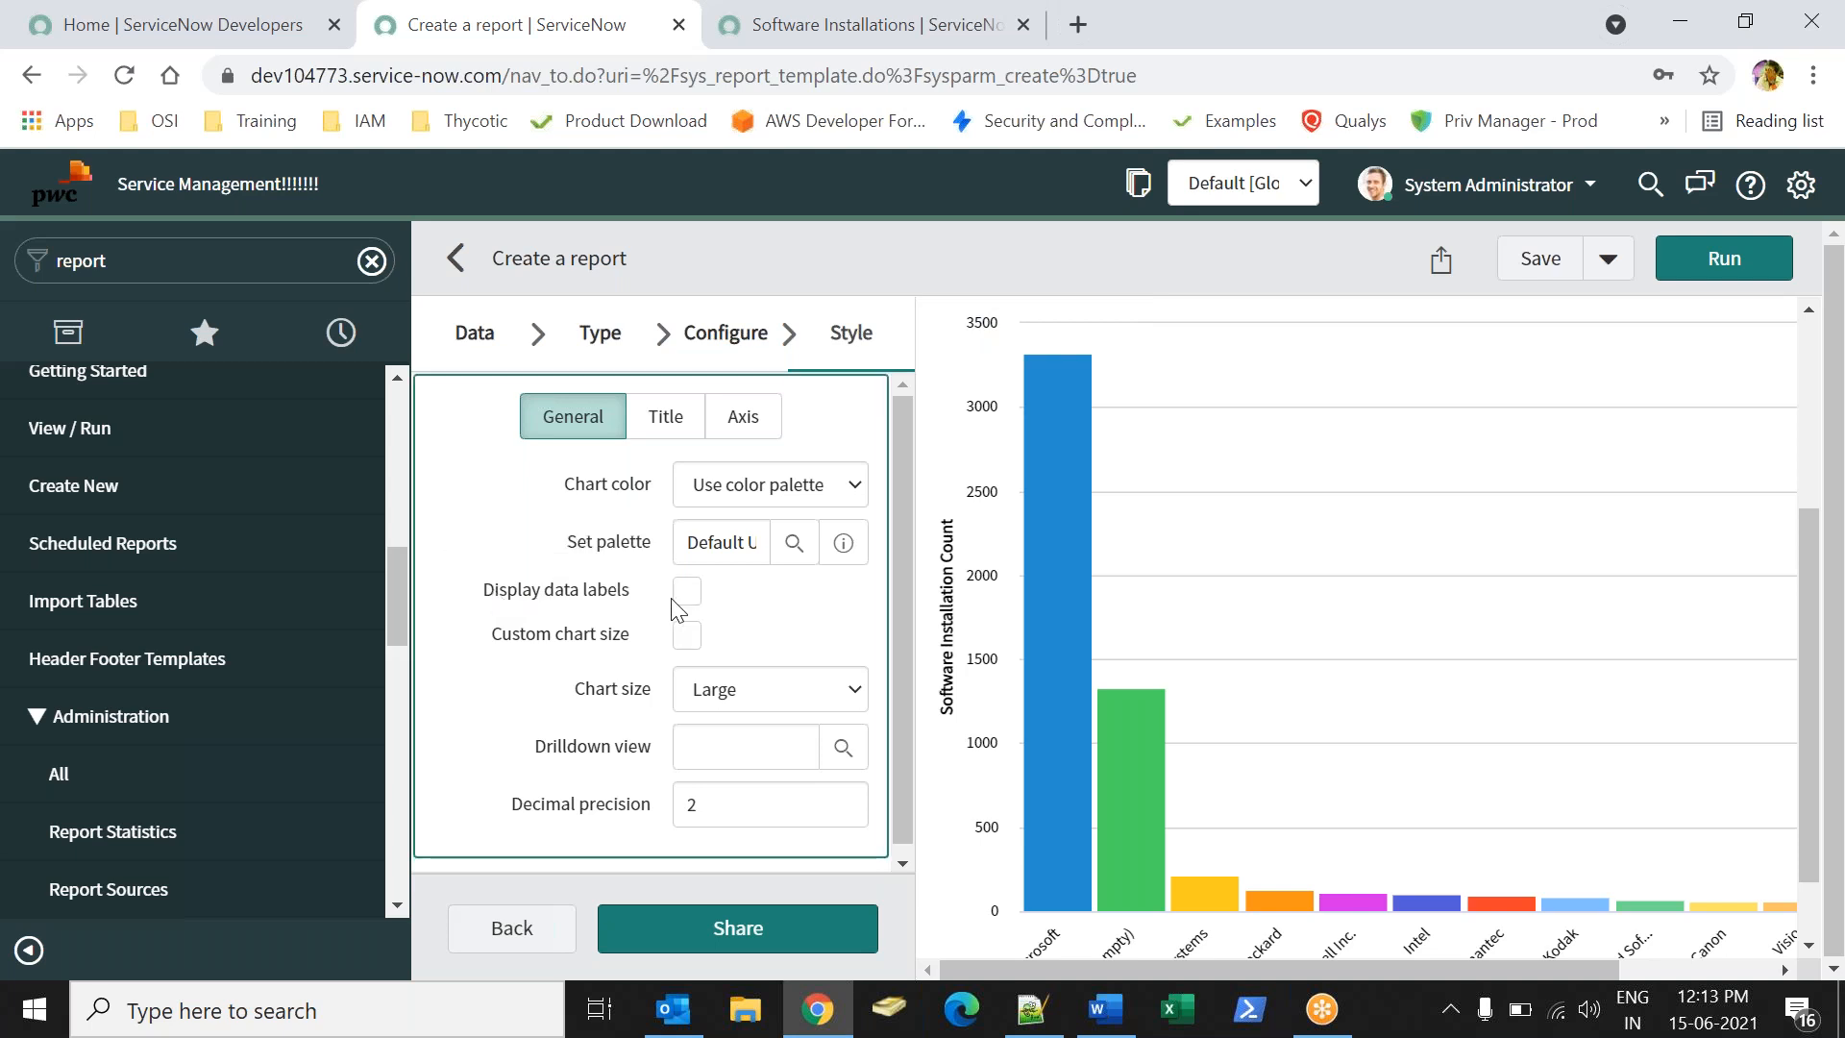
click(686, 590)
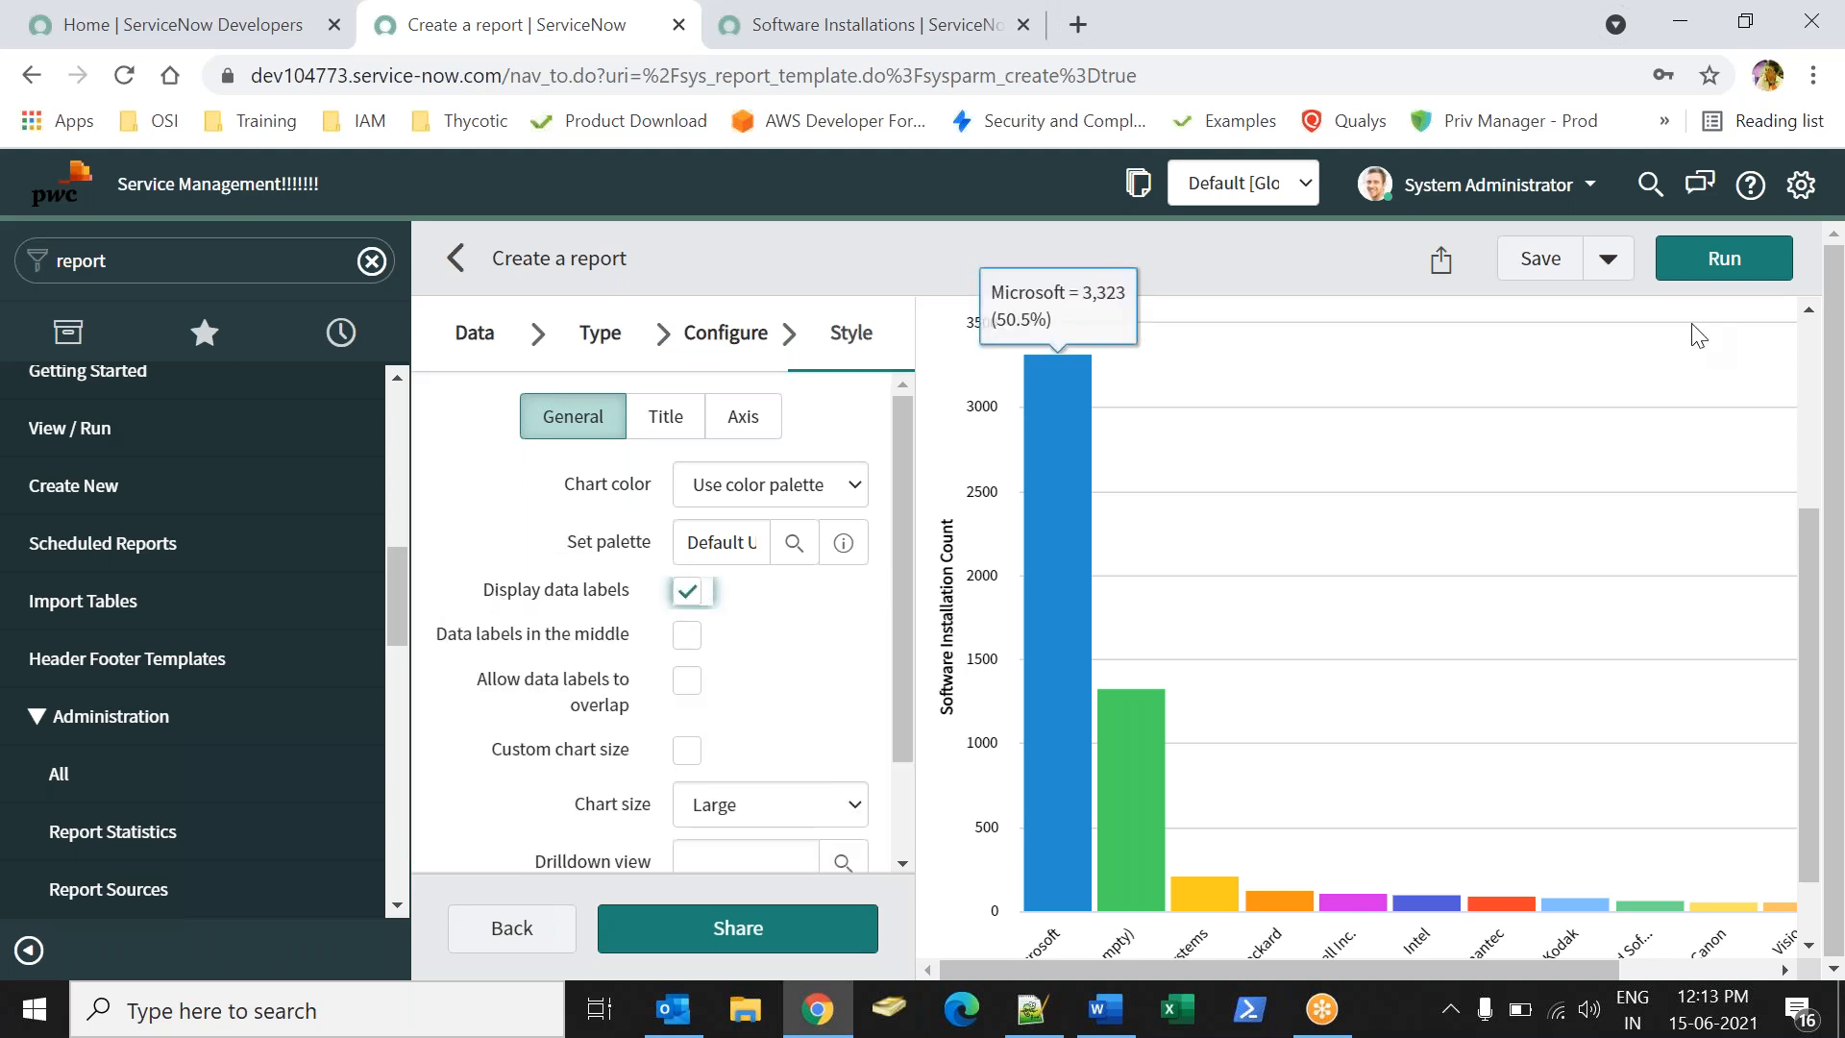
click(1707, 279)
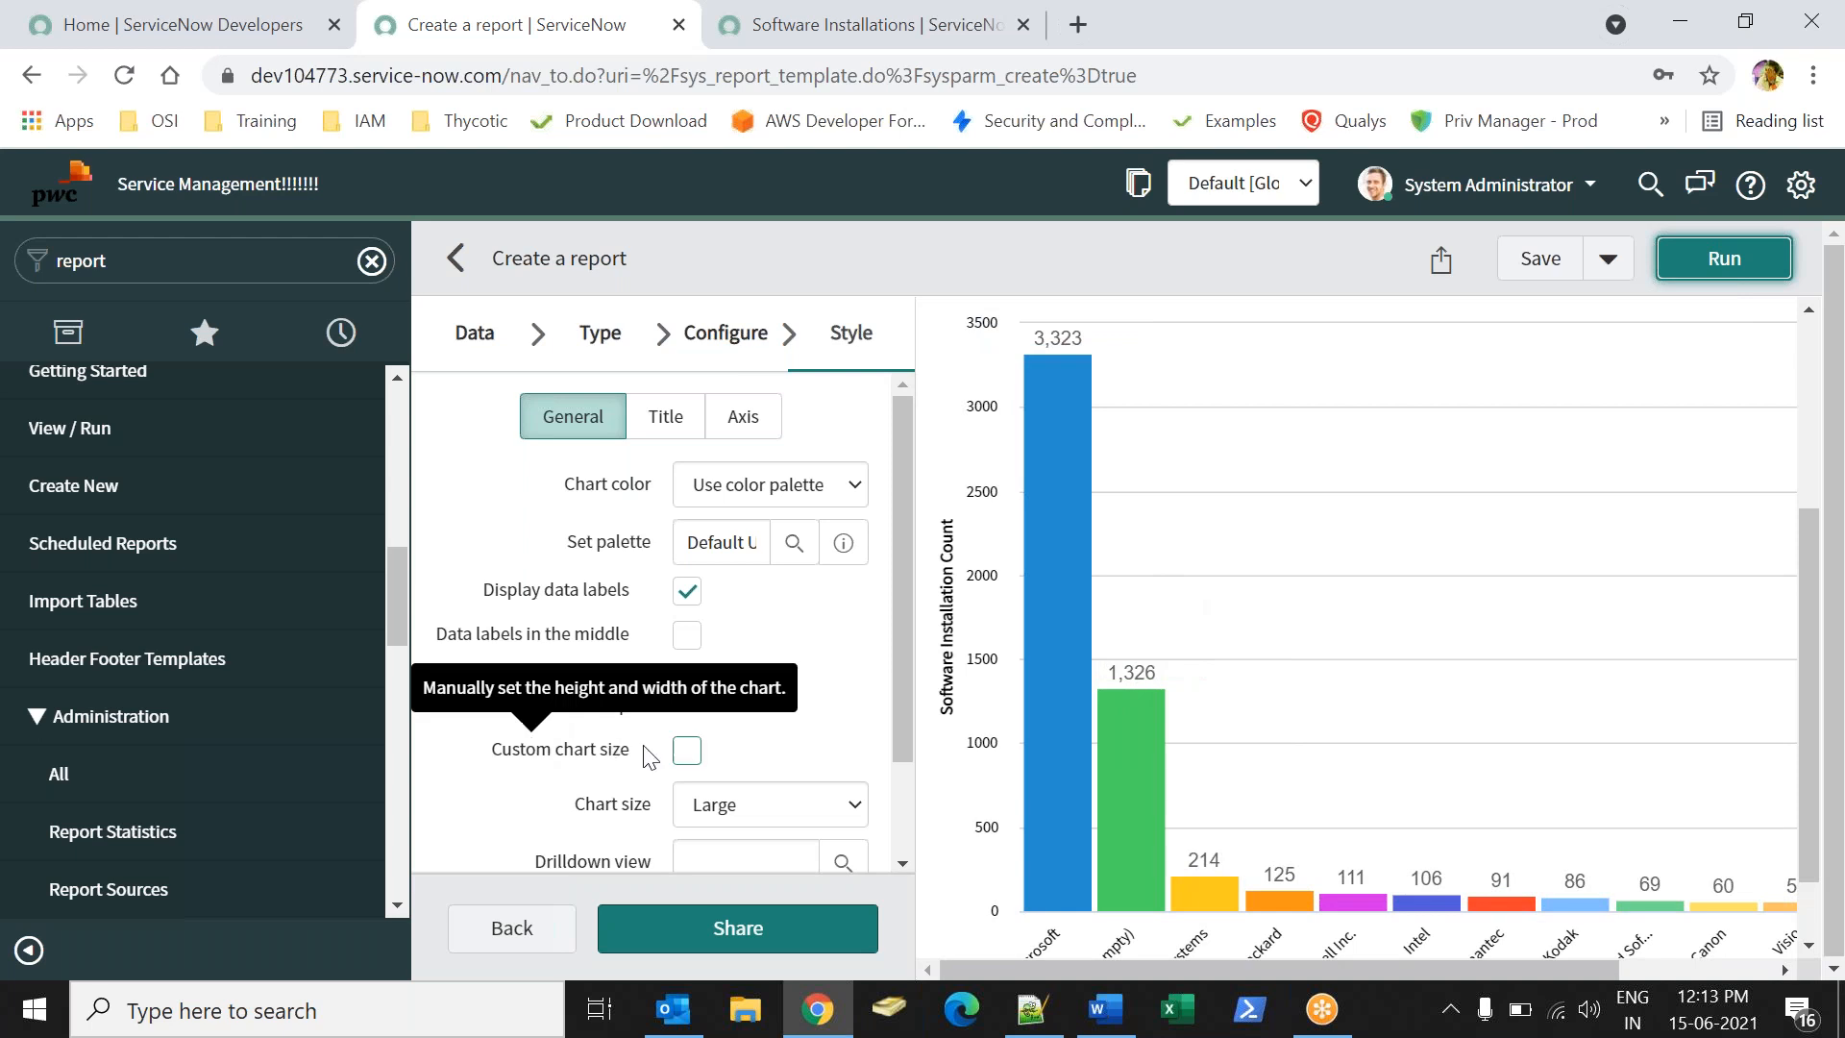
scroll(908, 586, down, 1)
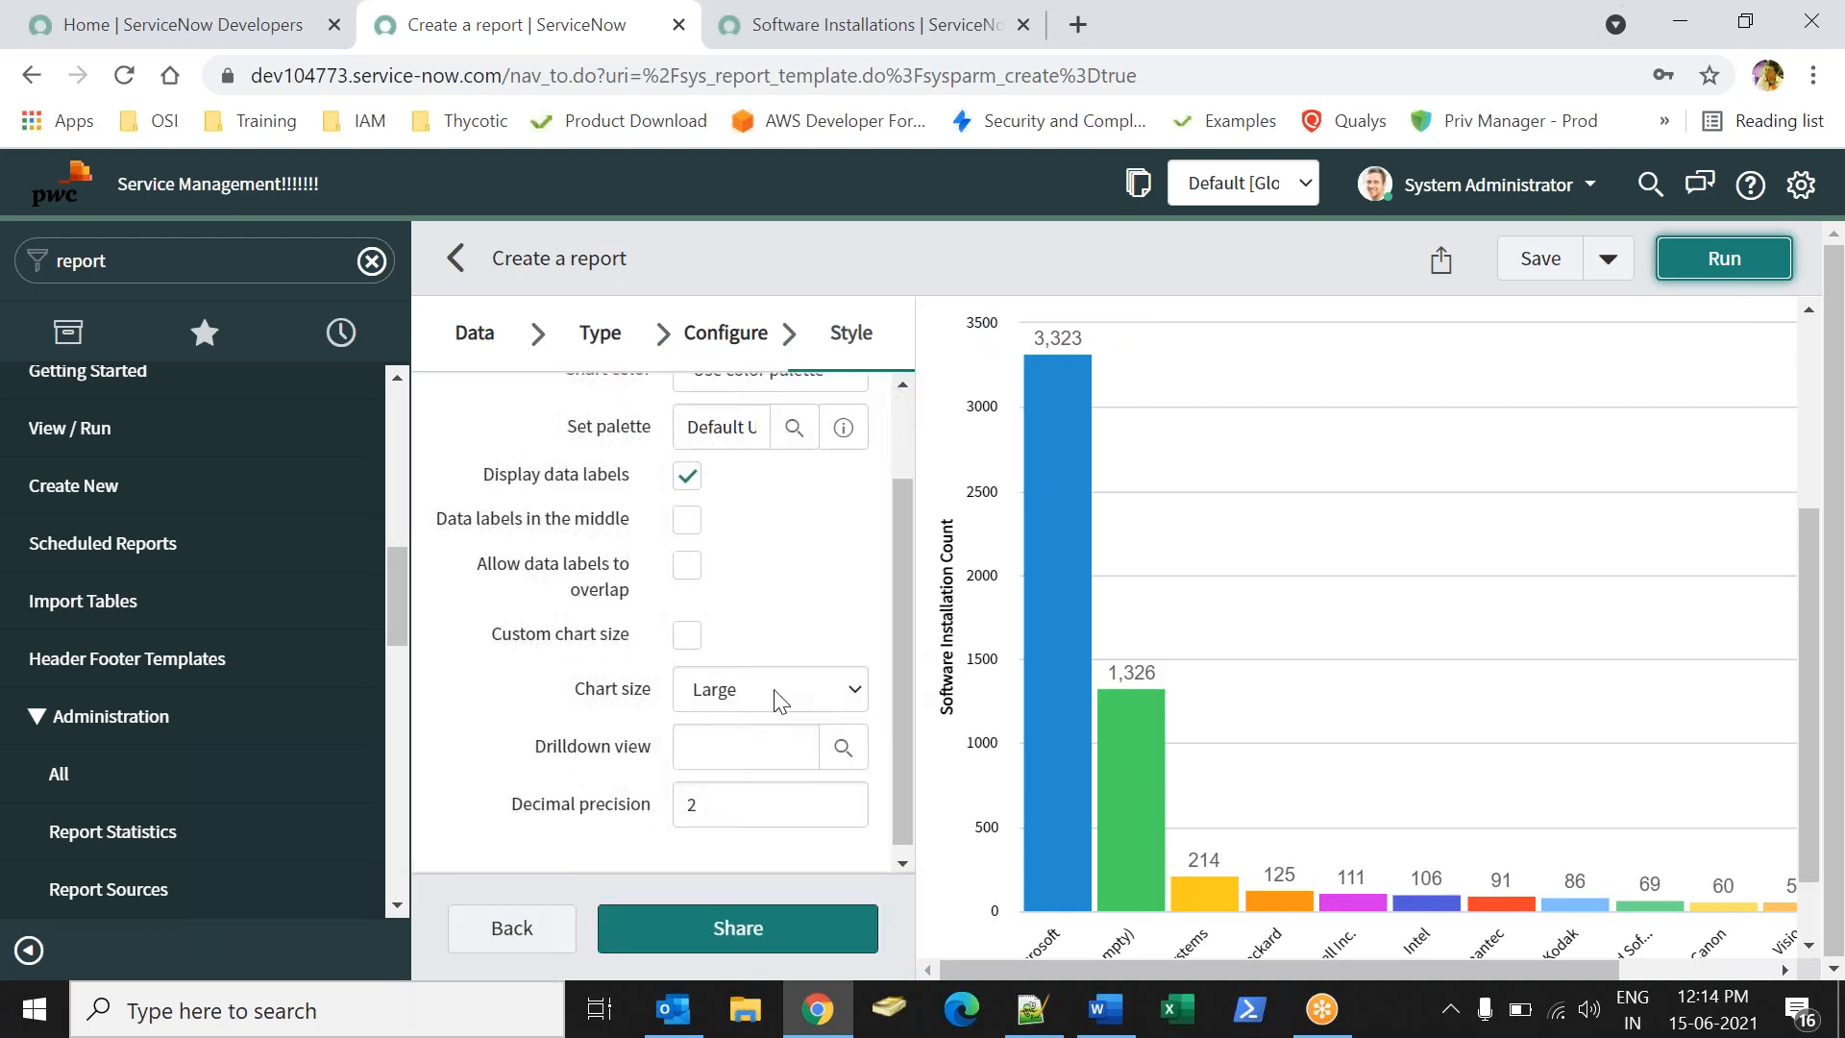
scroll(905, 676, up, 1)
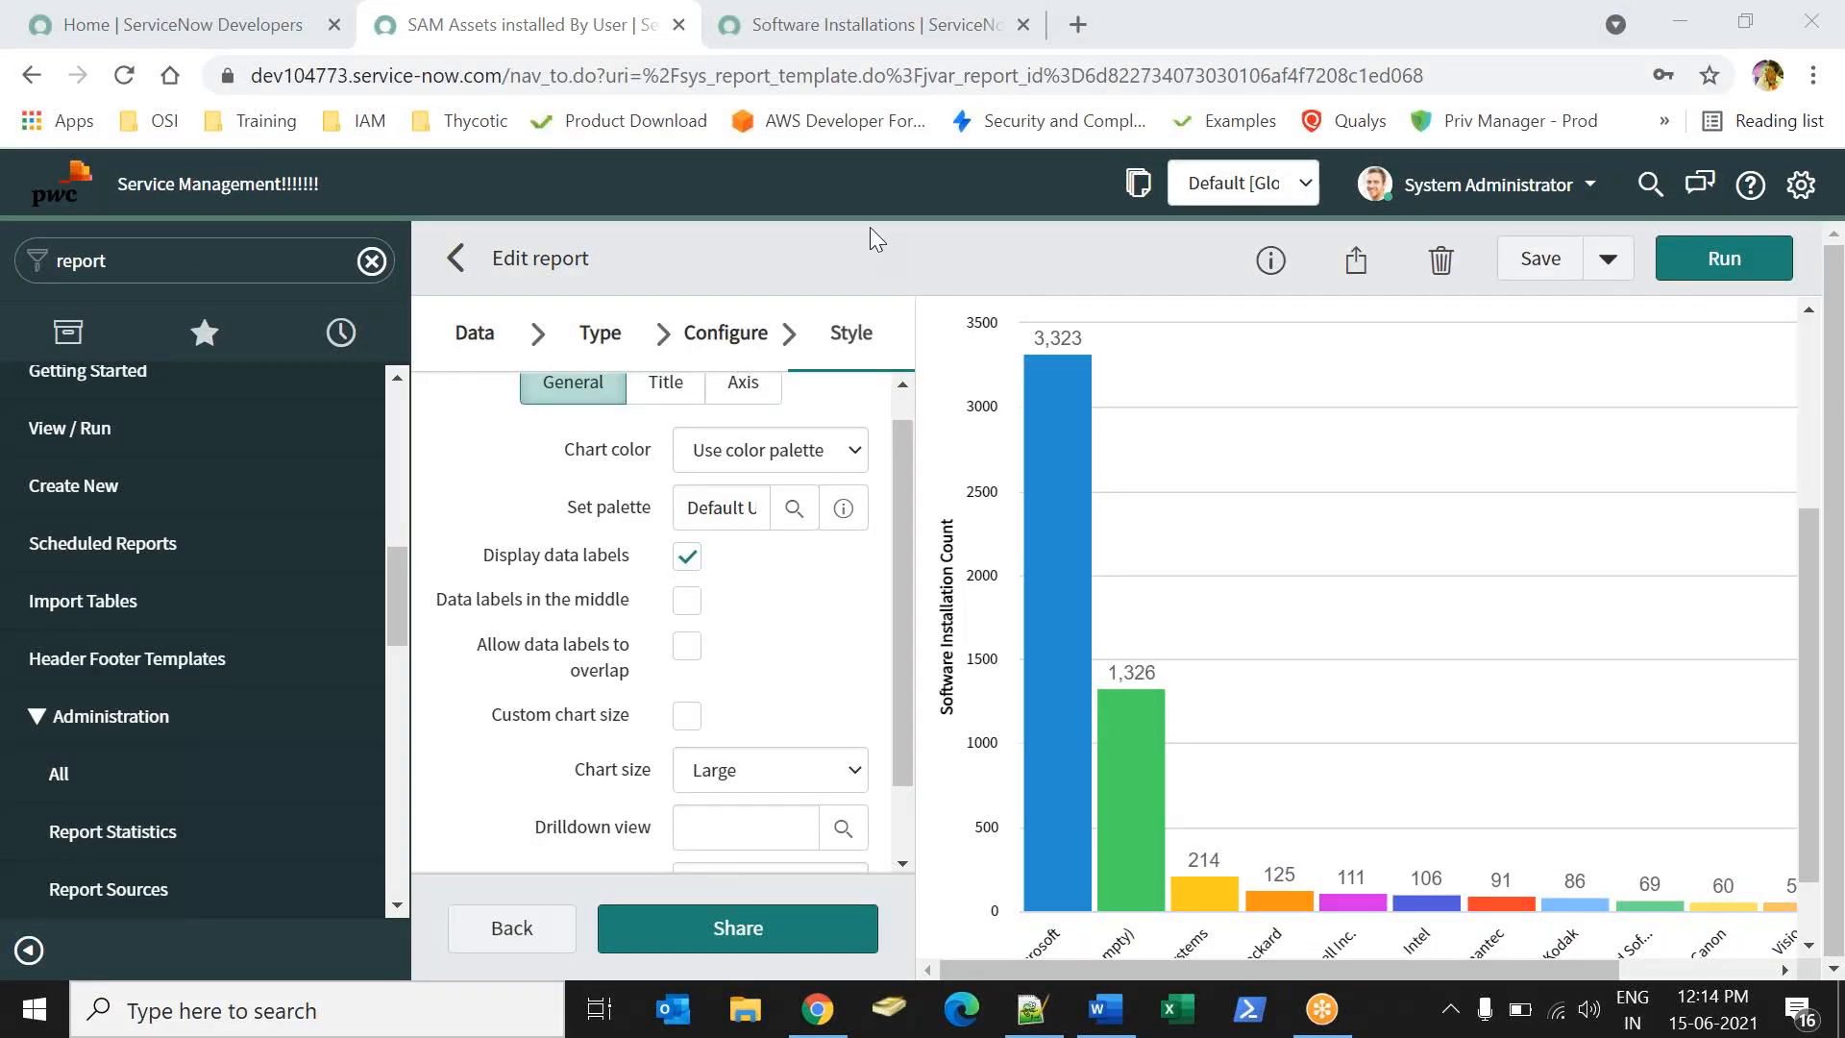
click(1272, 261)
drag(1630, 466, 1765, 510)
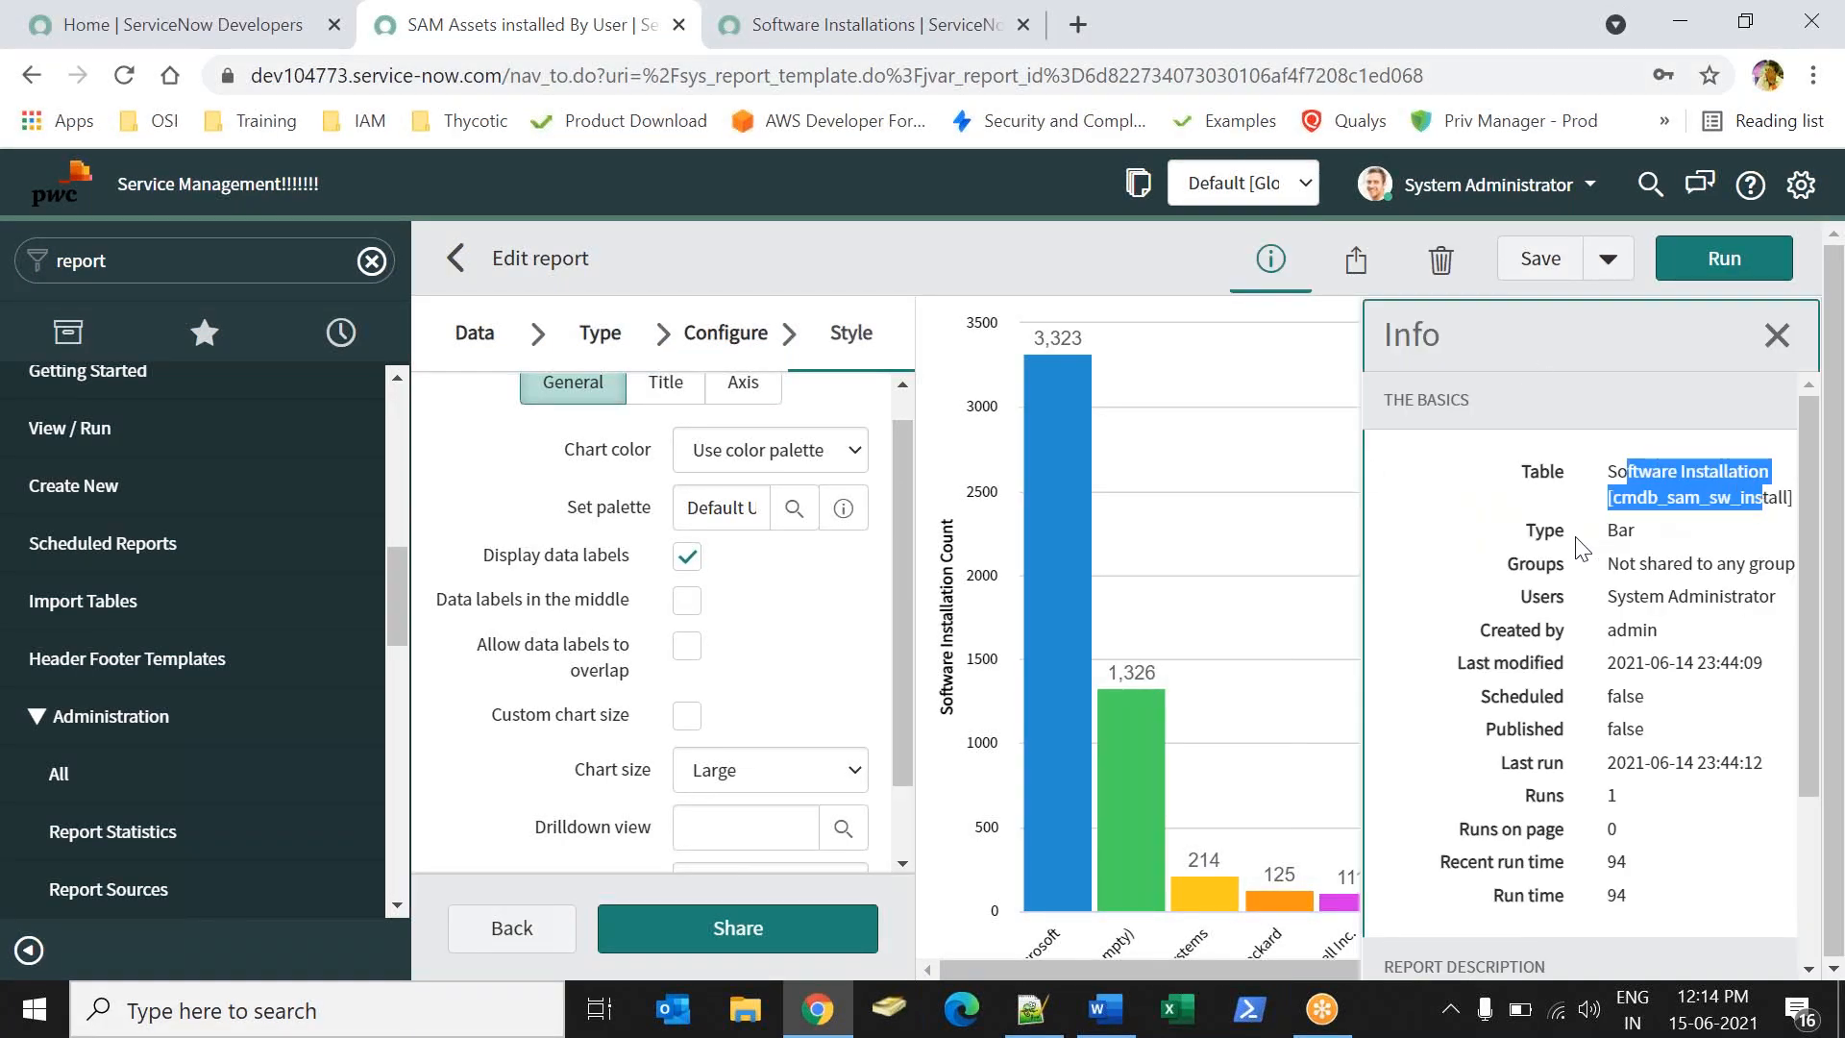
click(1619, 535)
drag(1618, 566, 1743, 566)
drag(1619, 594, 1751, 659)
click(1716, 655)
drag(1629, 632, 1636, 658)
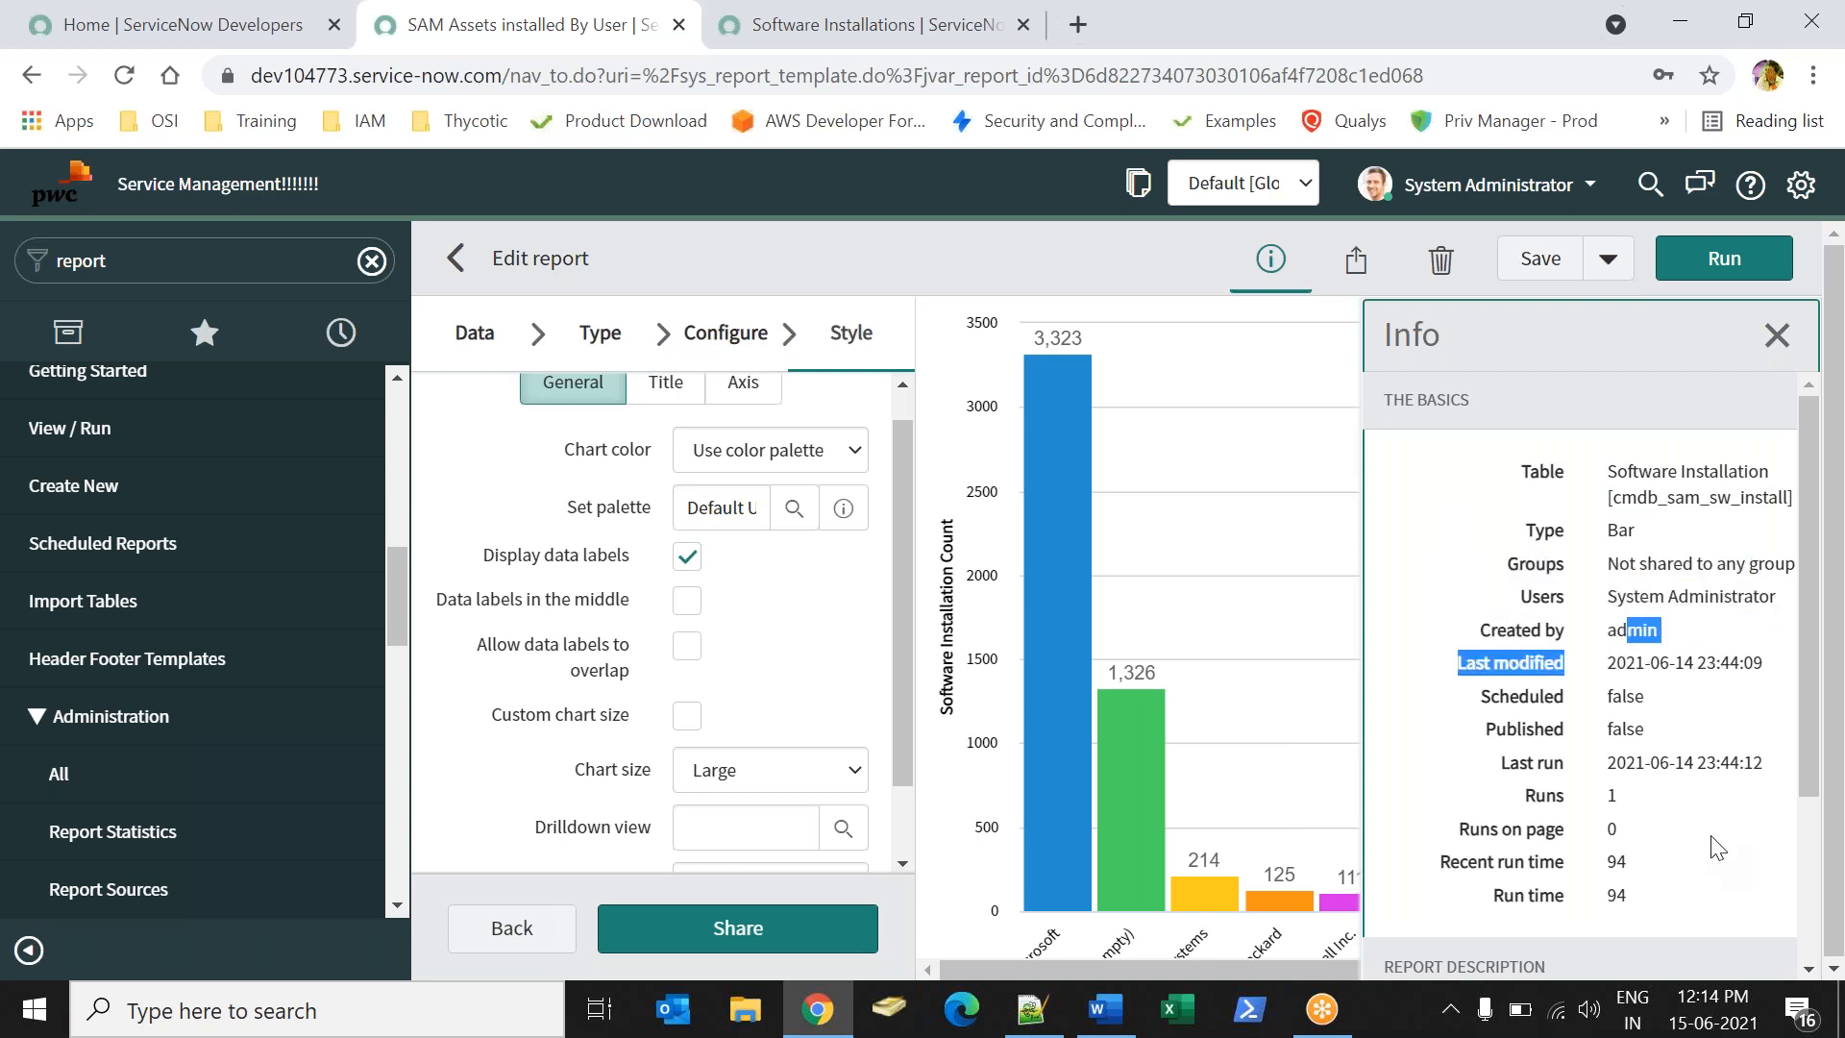
click(1661, 720)
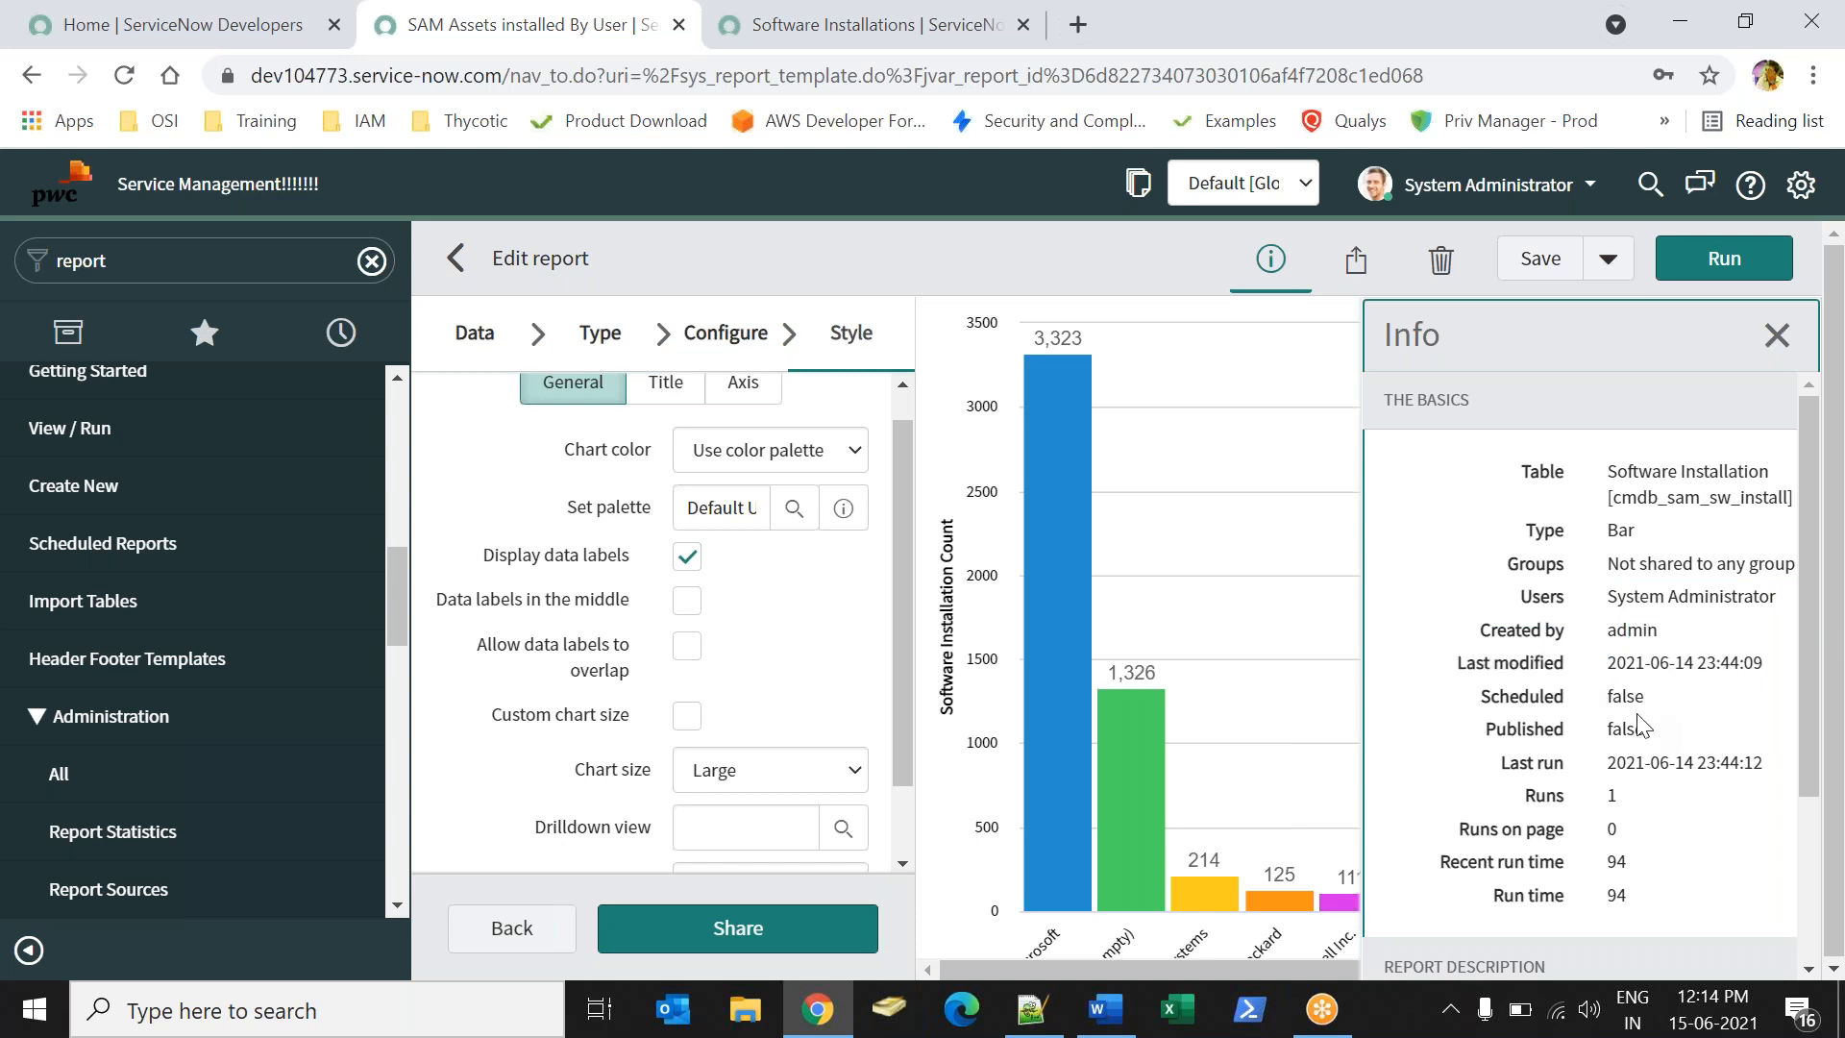
drag(1505, 698, 1565, 698)
drag(1600, 764, 1745, 769)
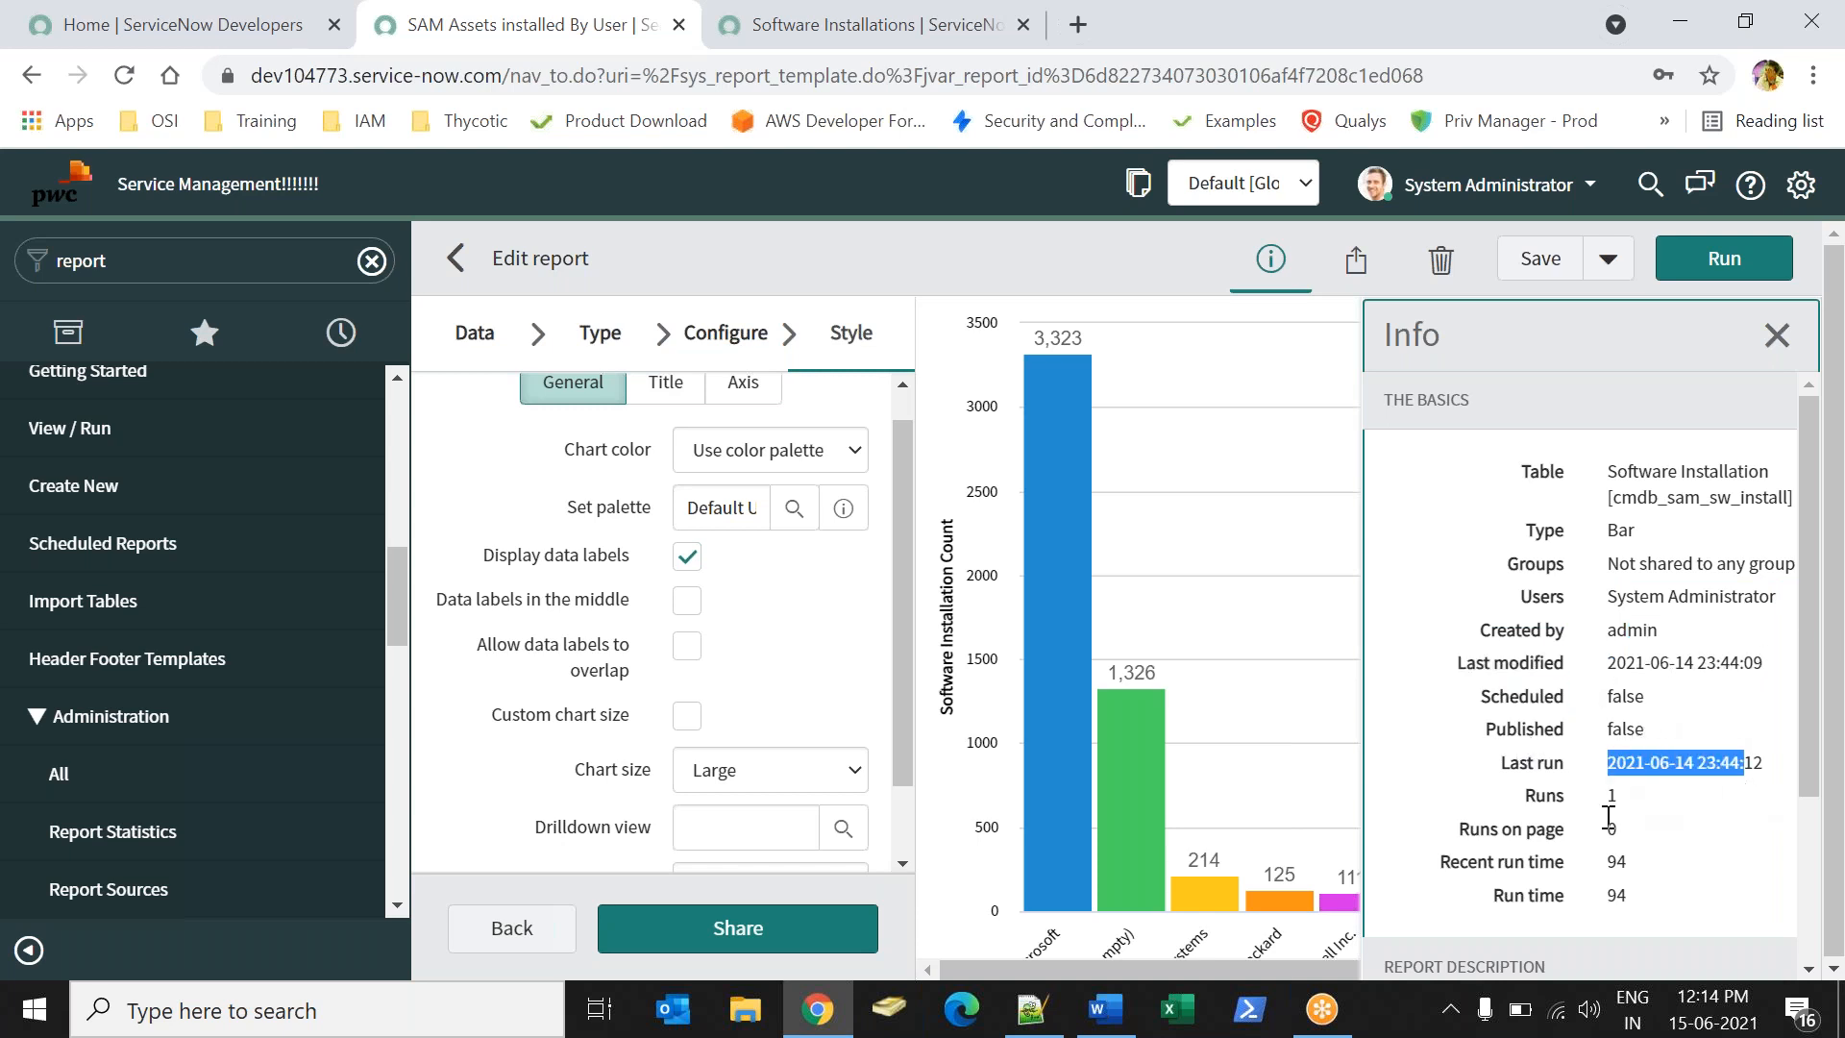
drag(1468, 861, 1567, 865)
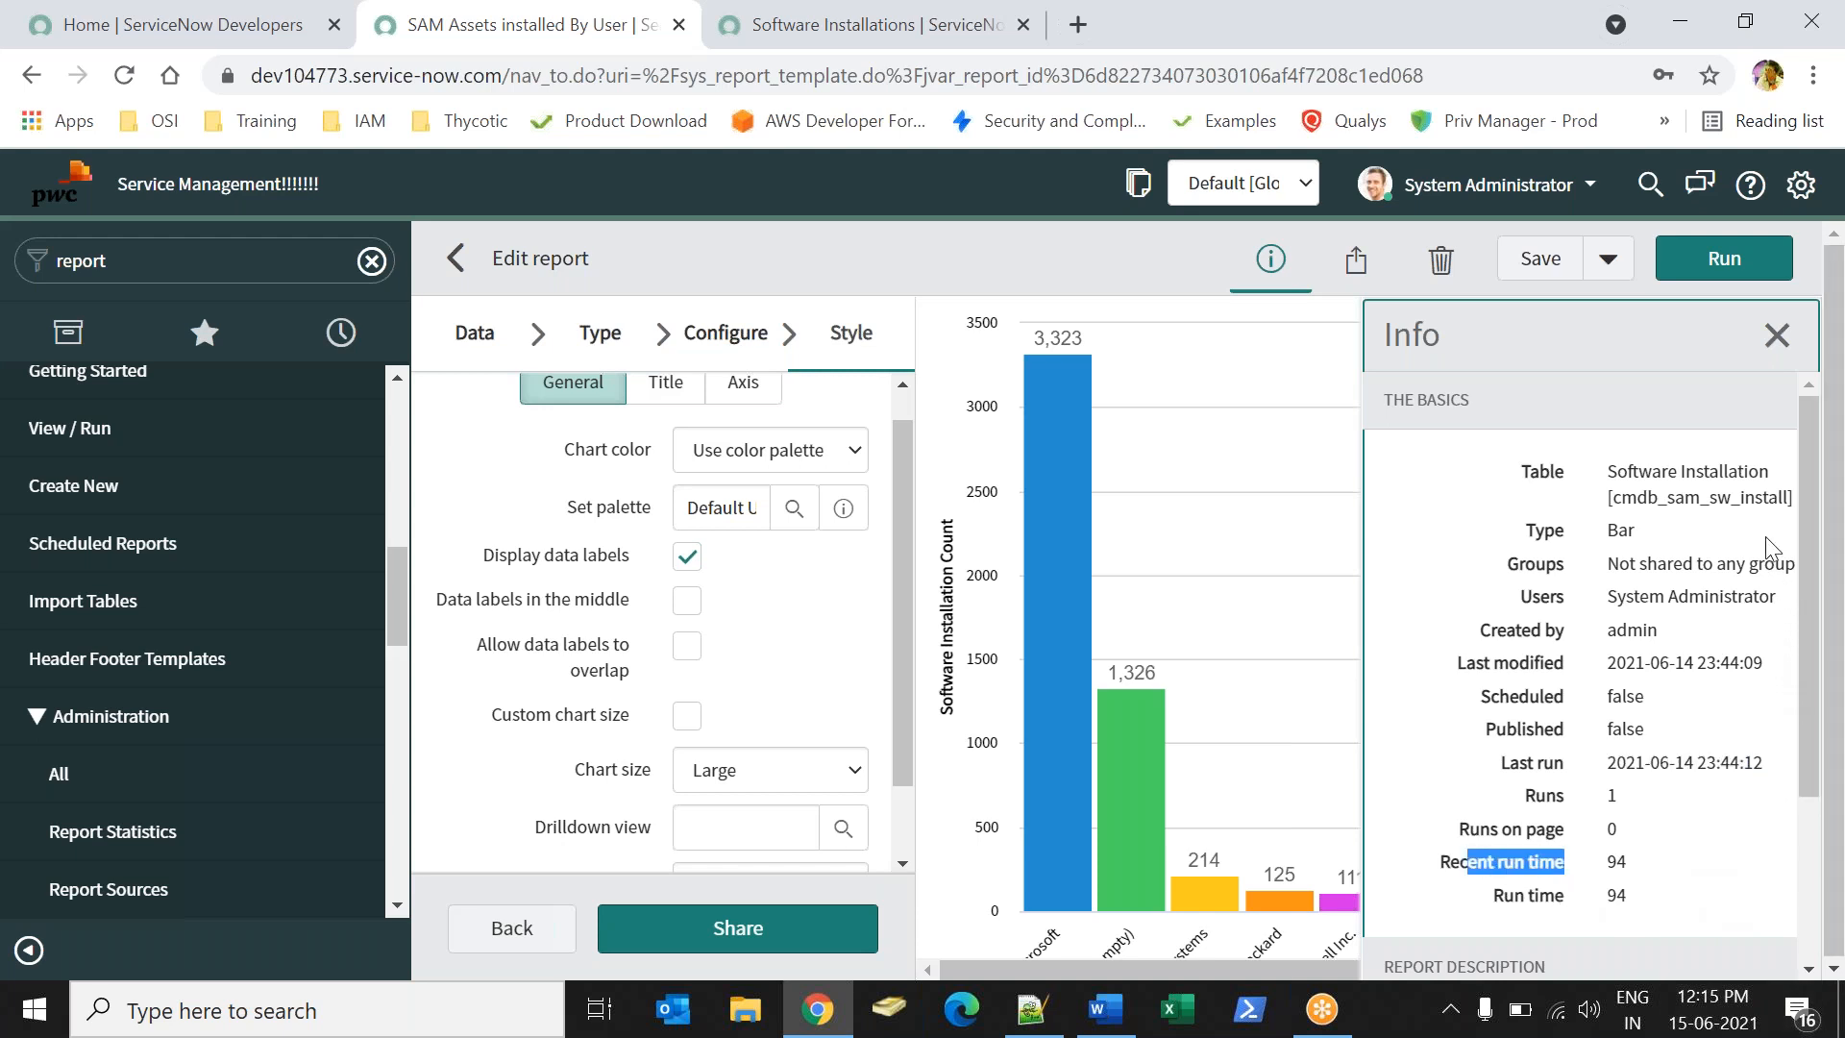
click(1773, 348)
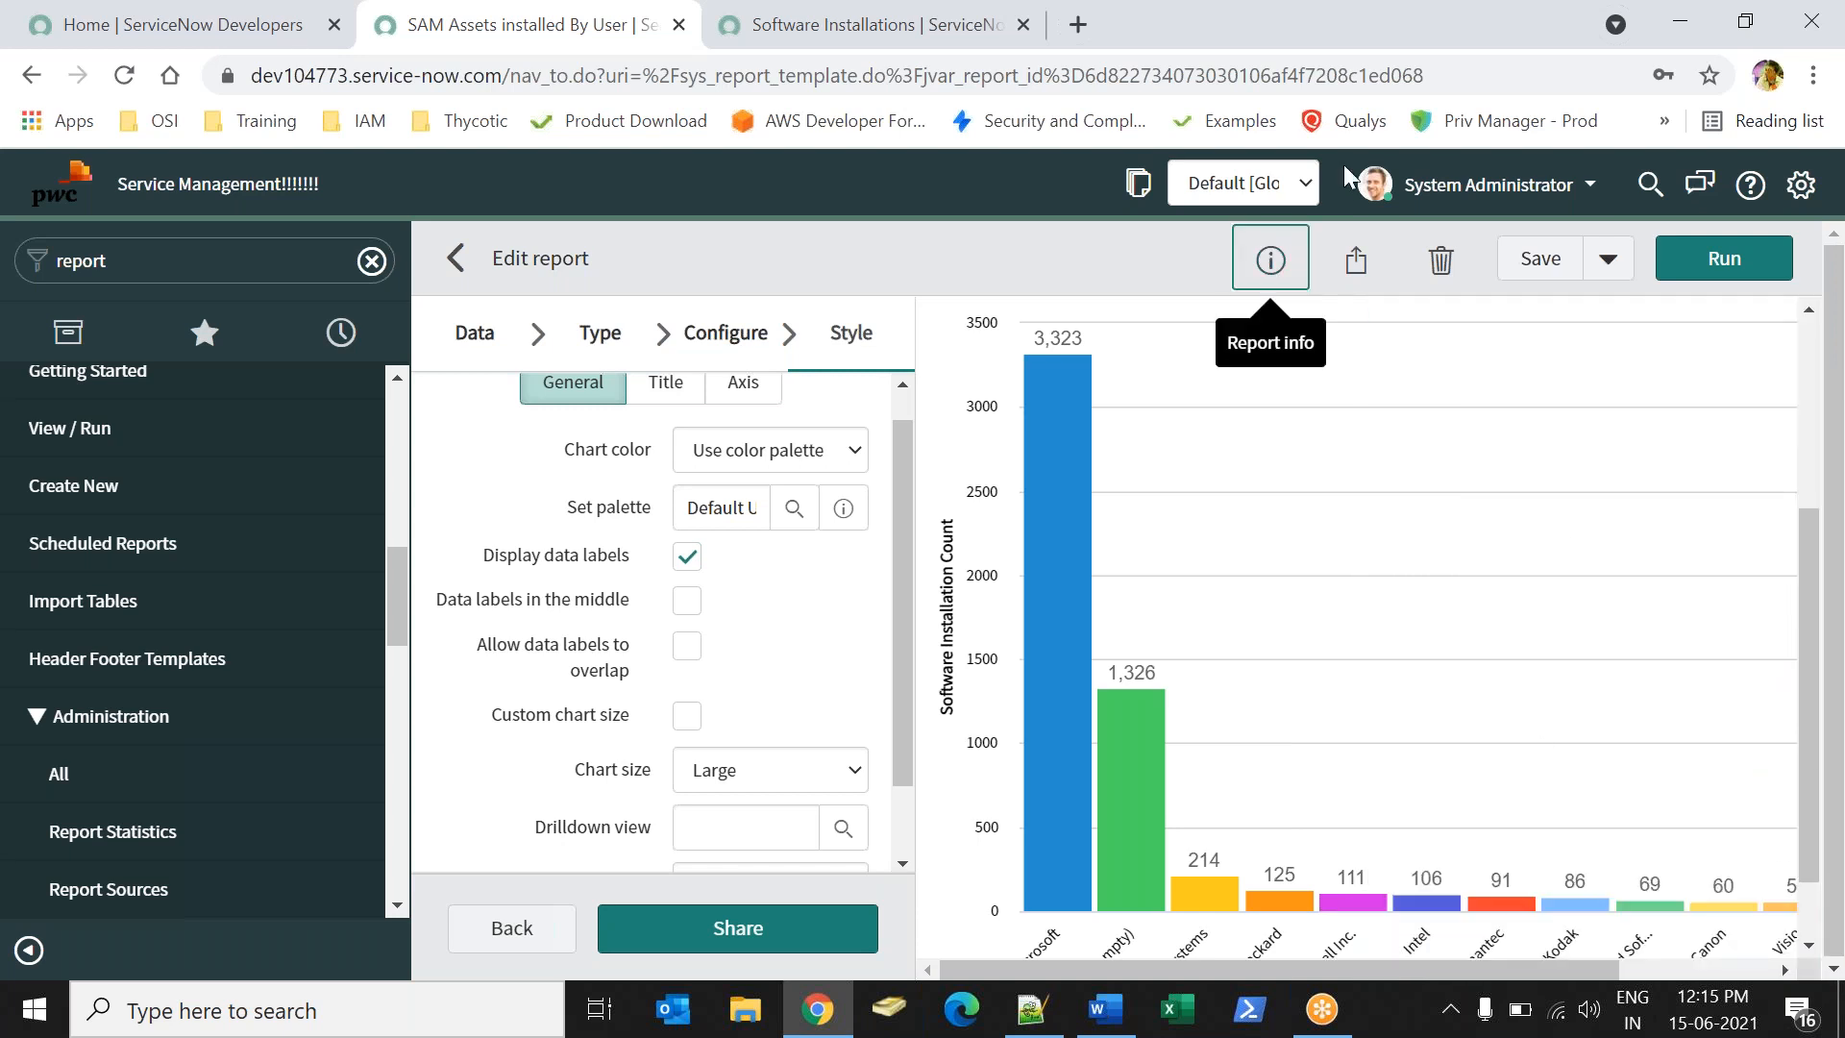
- Open the report's Sharing settings and set visibility to Everyone
click(1357, 262)
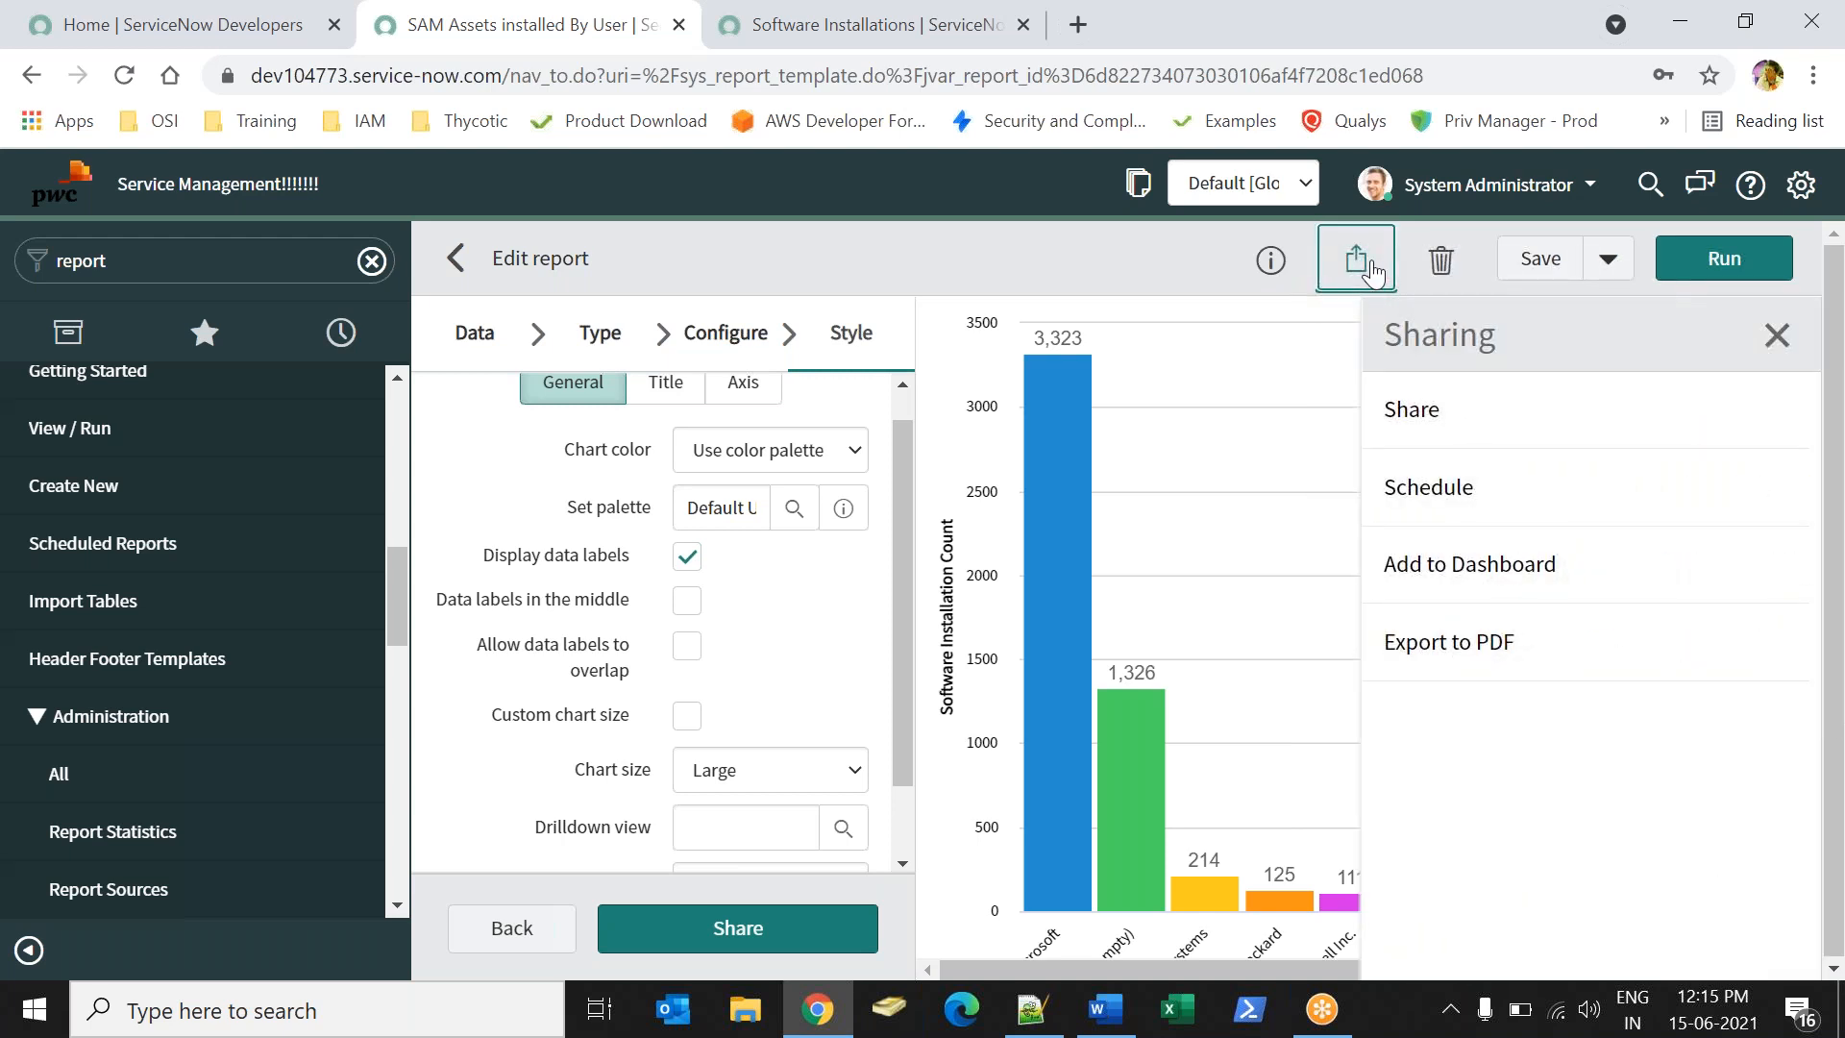
click(1355, 252)
click(1355, 251)
click(1422, 409)
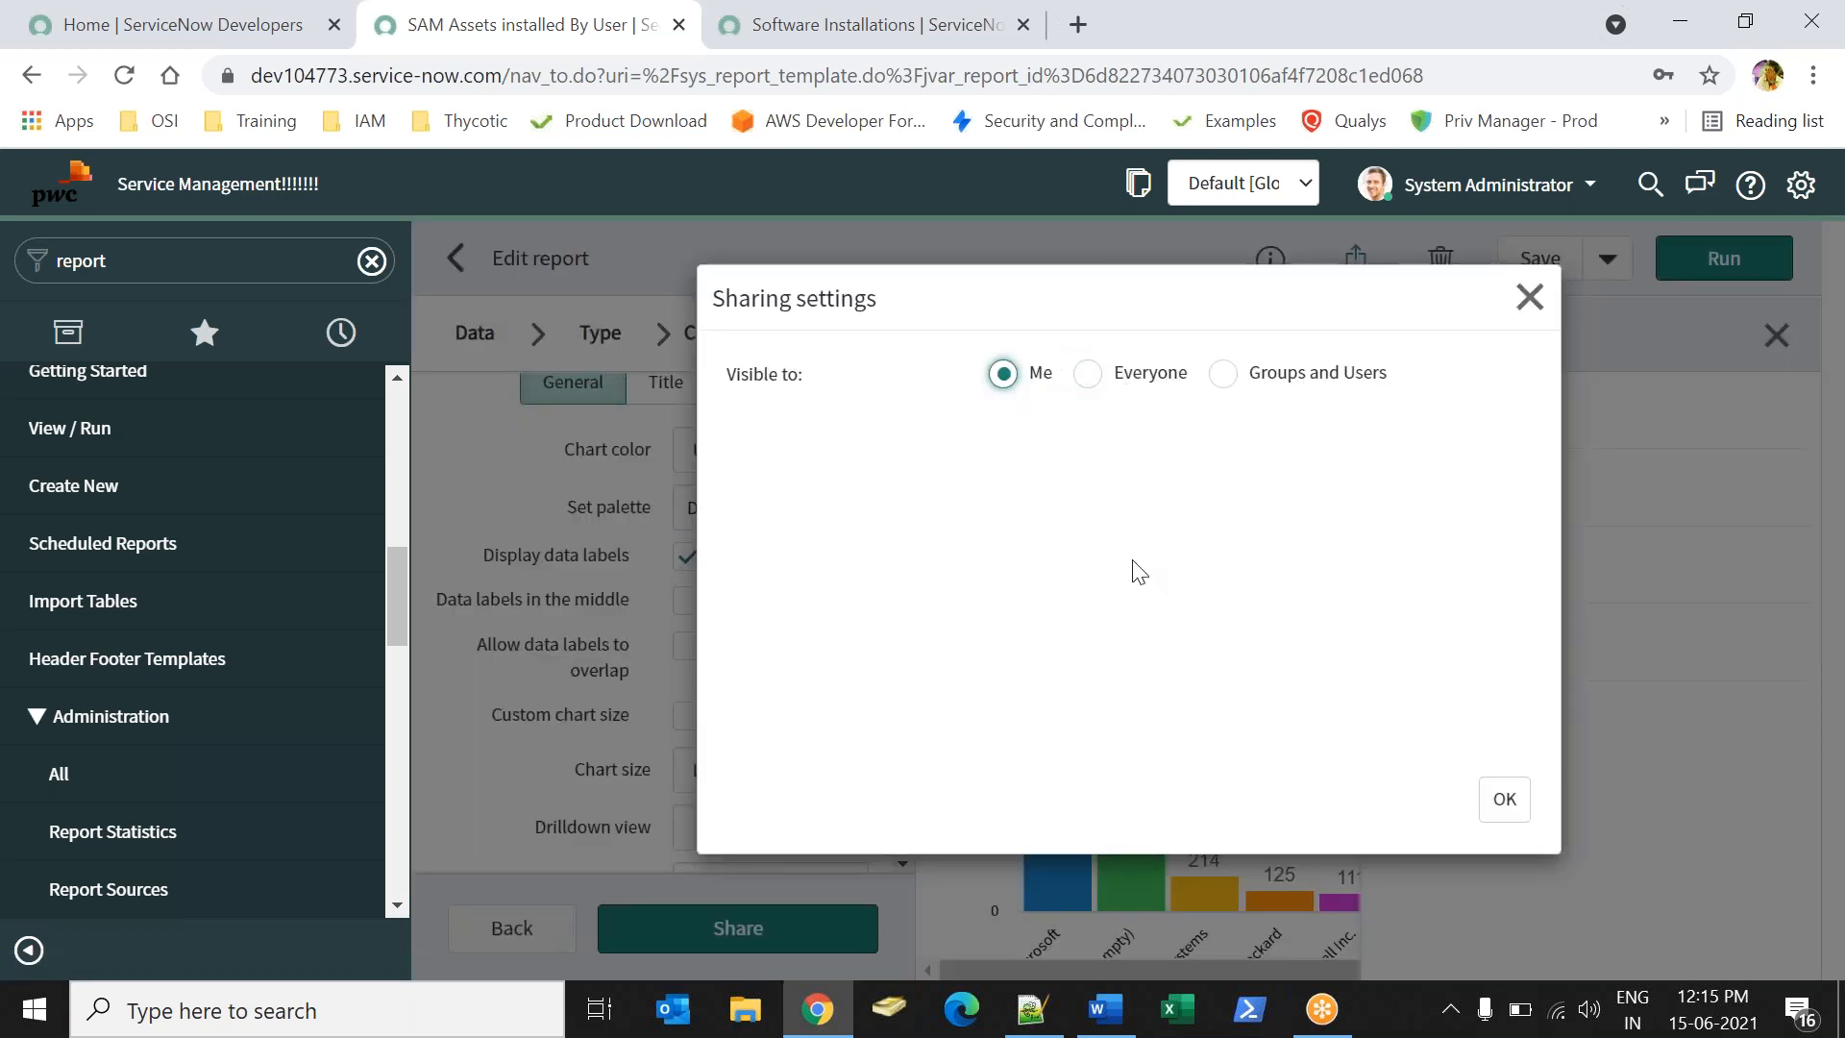
click(1093, 382)
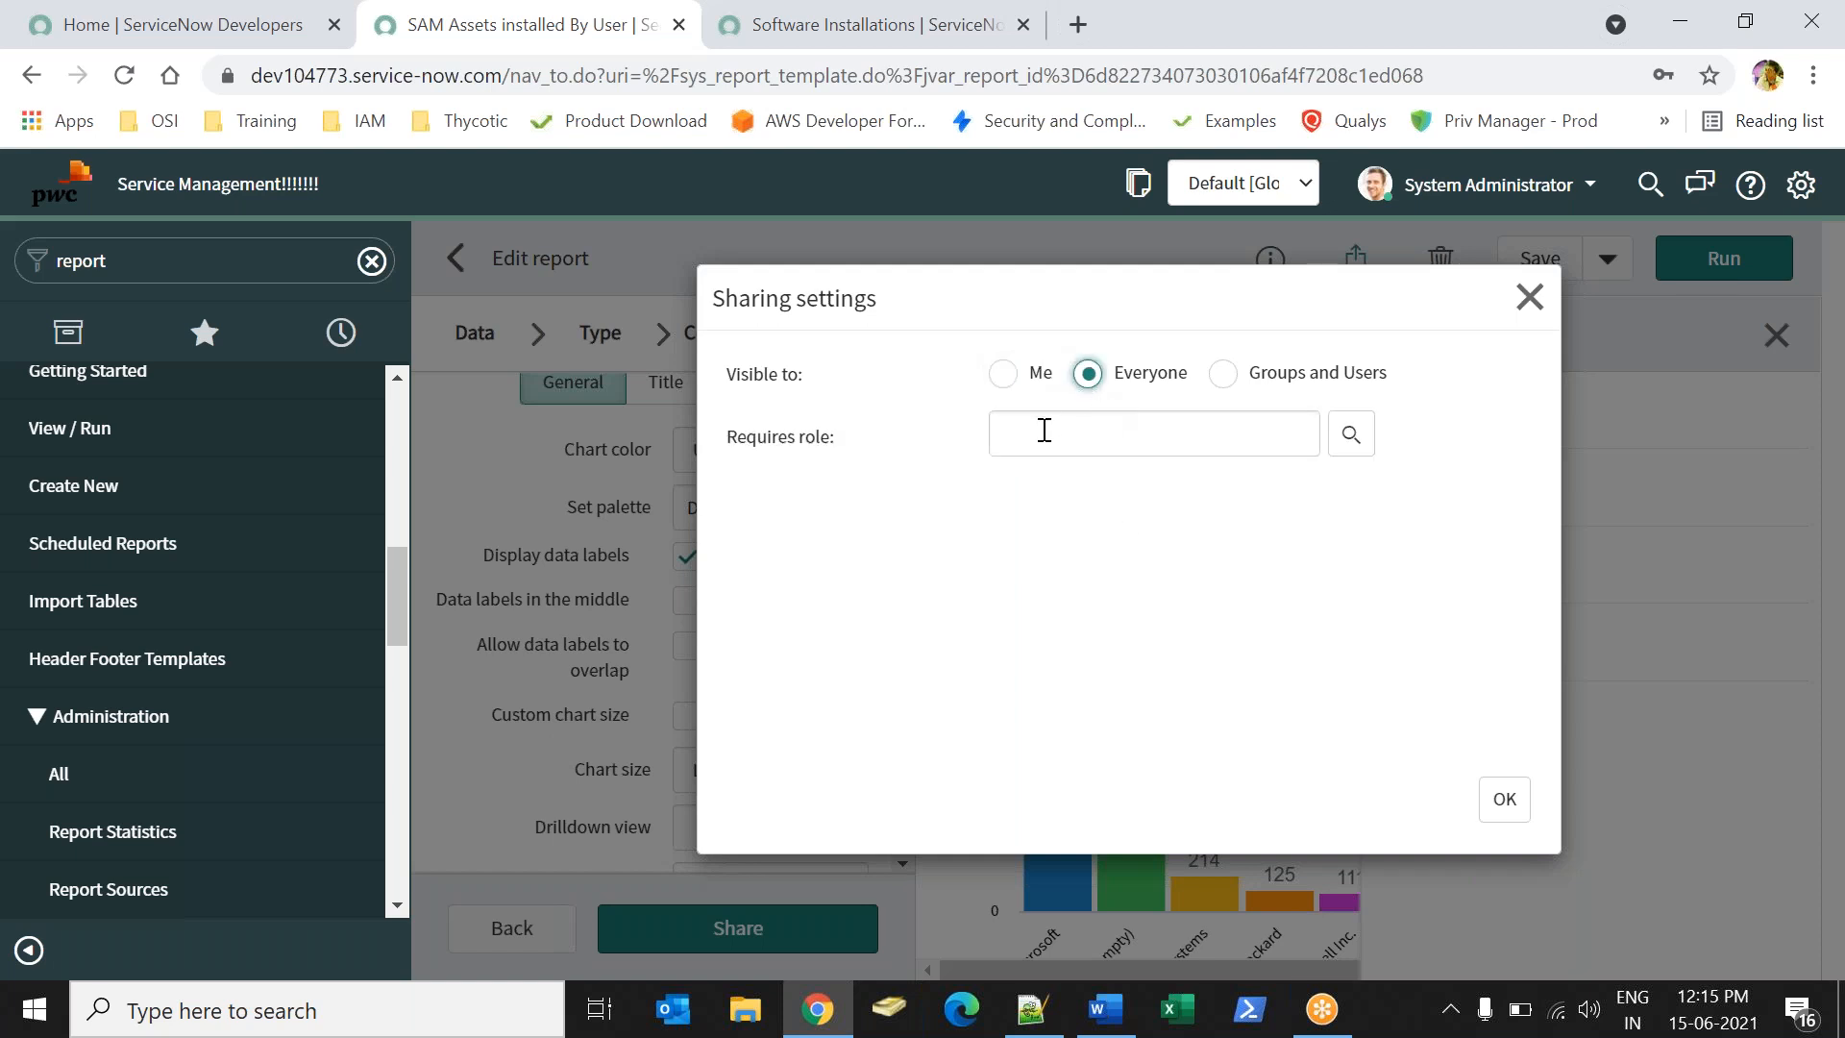
- Add Employee and u_distributor_user as required roles, then remove both
click(1133, 451)
click(1349, 437)
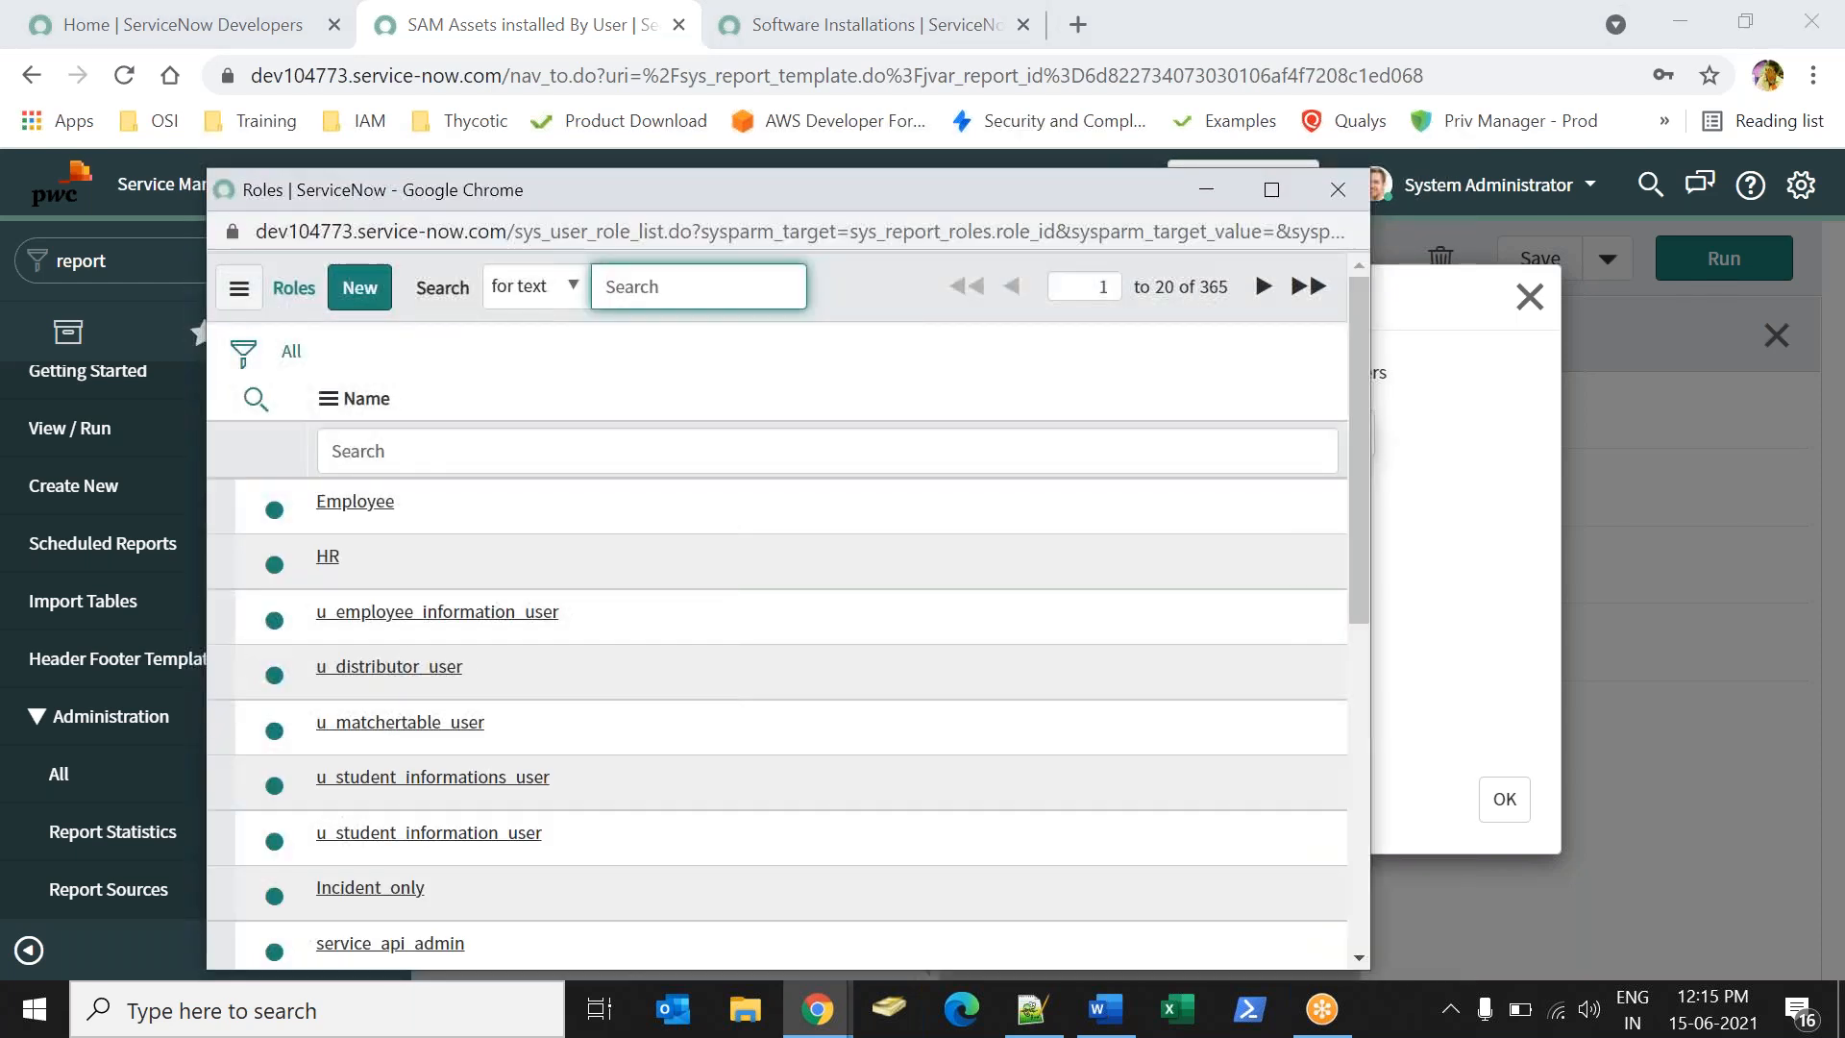
click(356, 498)
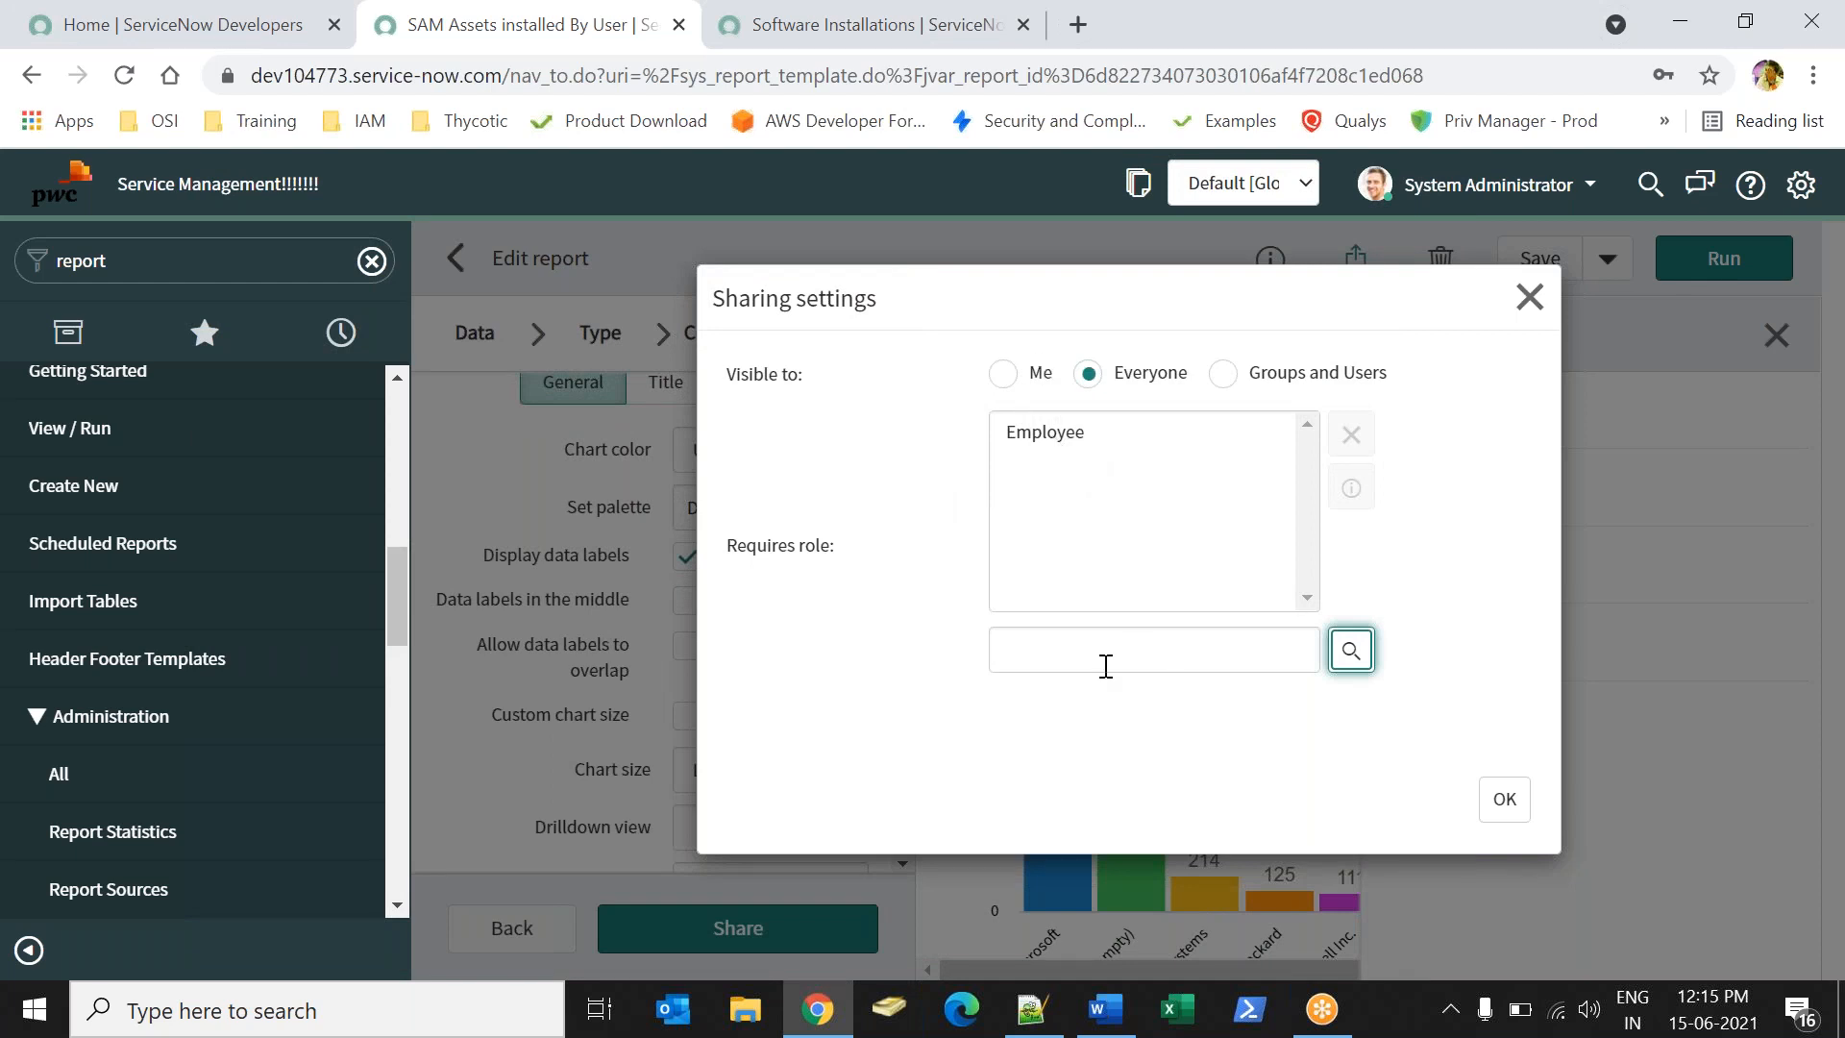
click(1351, 649)
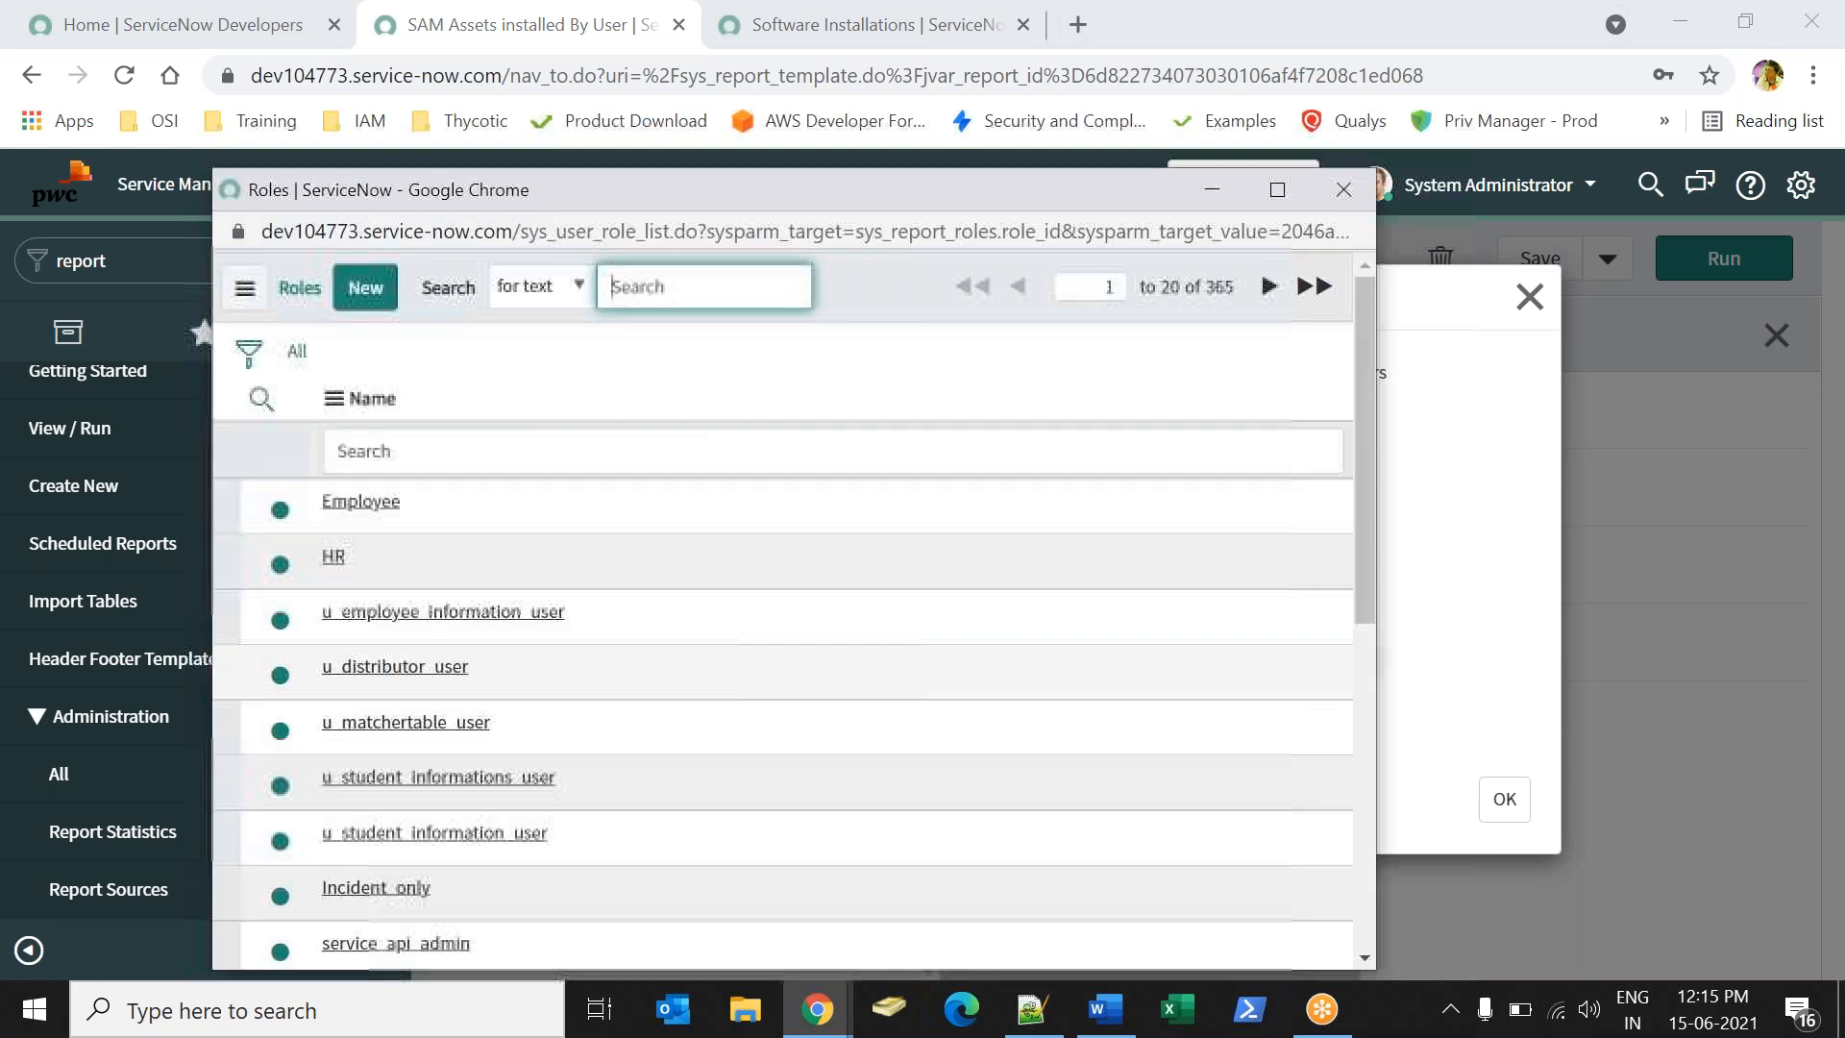
click(423, 667)
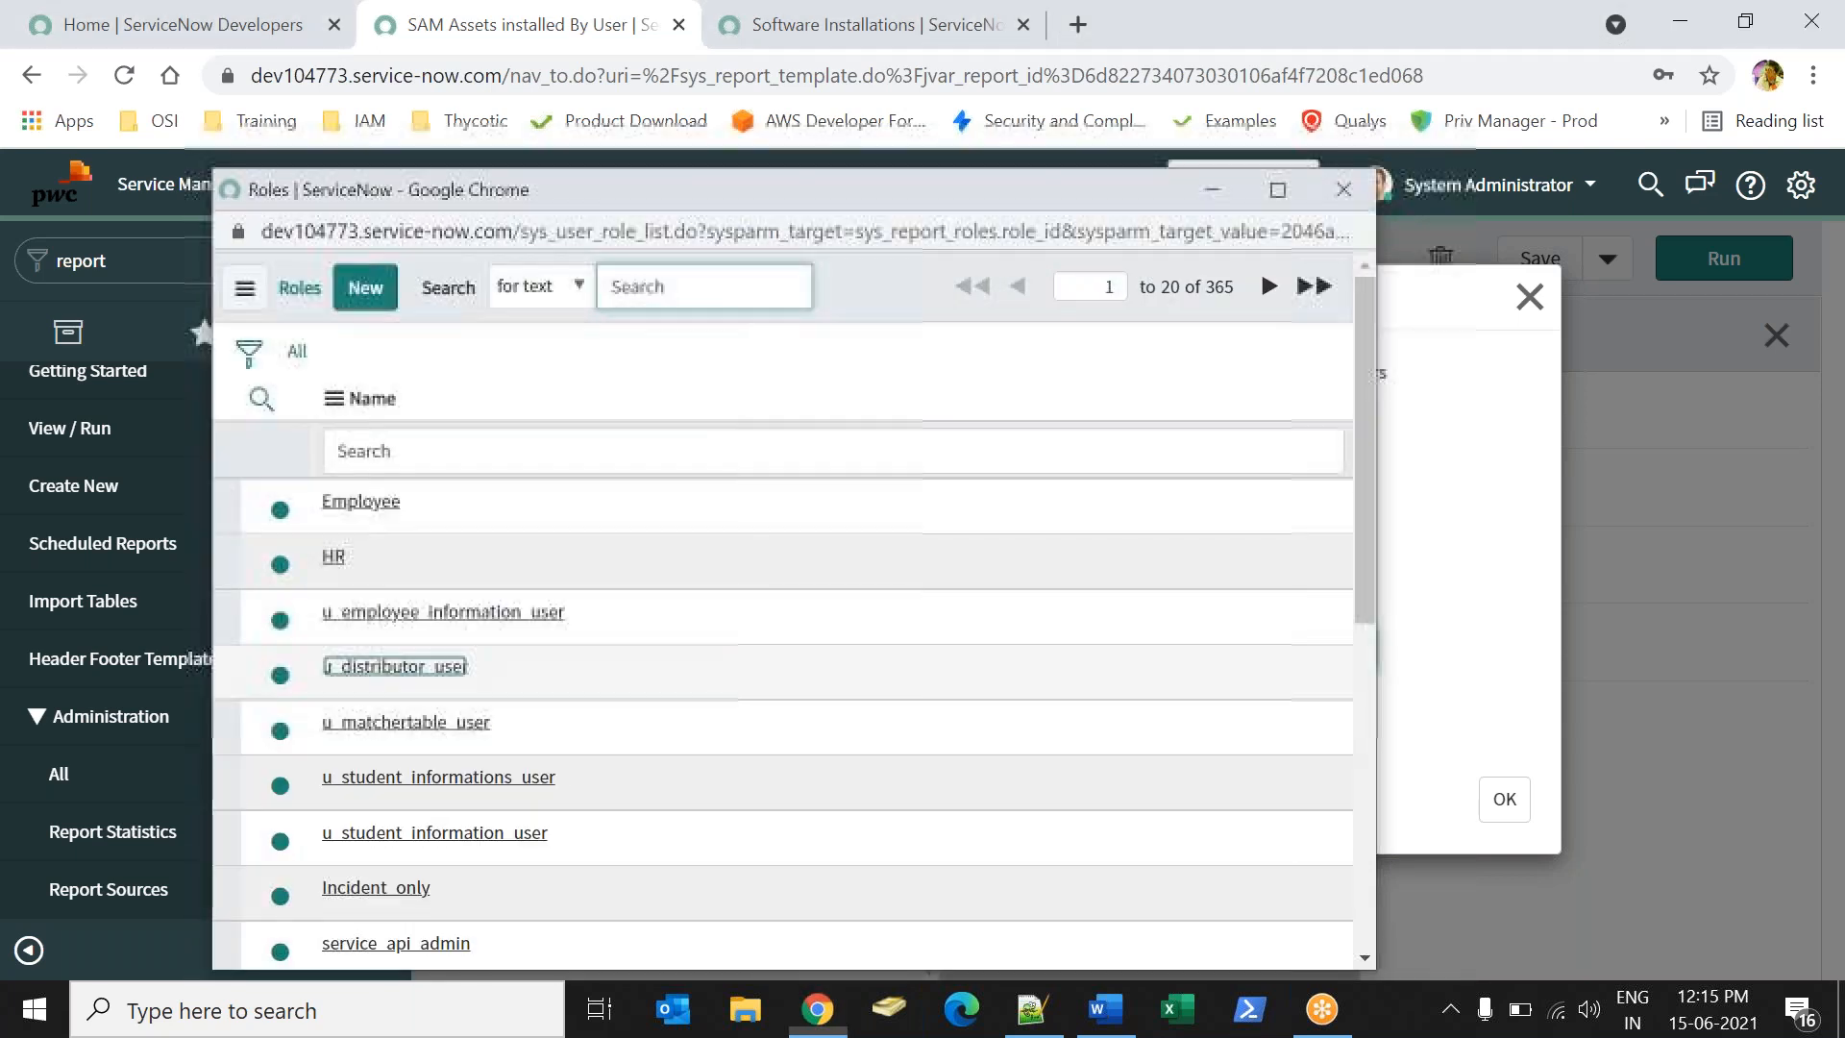
click(1048, 441)
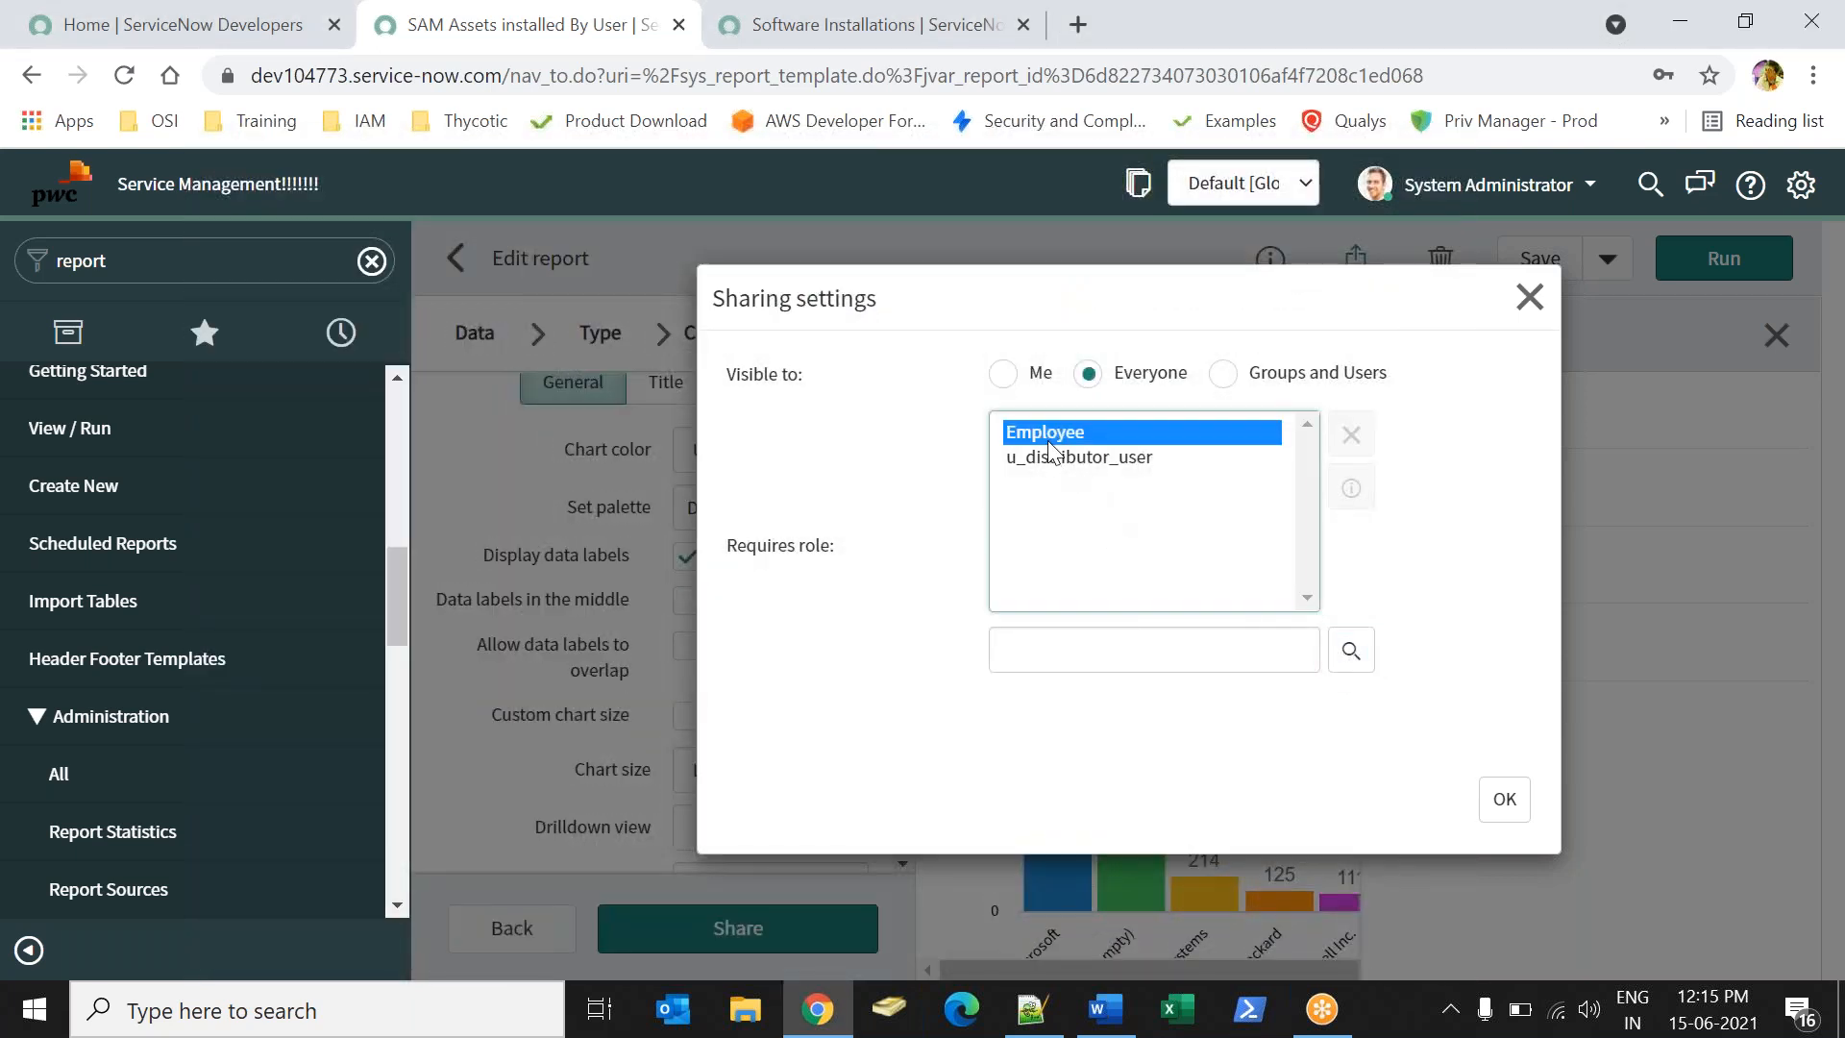
shift+click(1048, 457)
click(1352, 435)
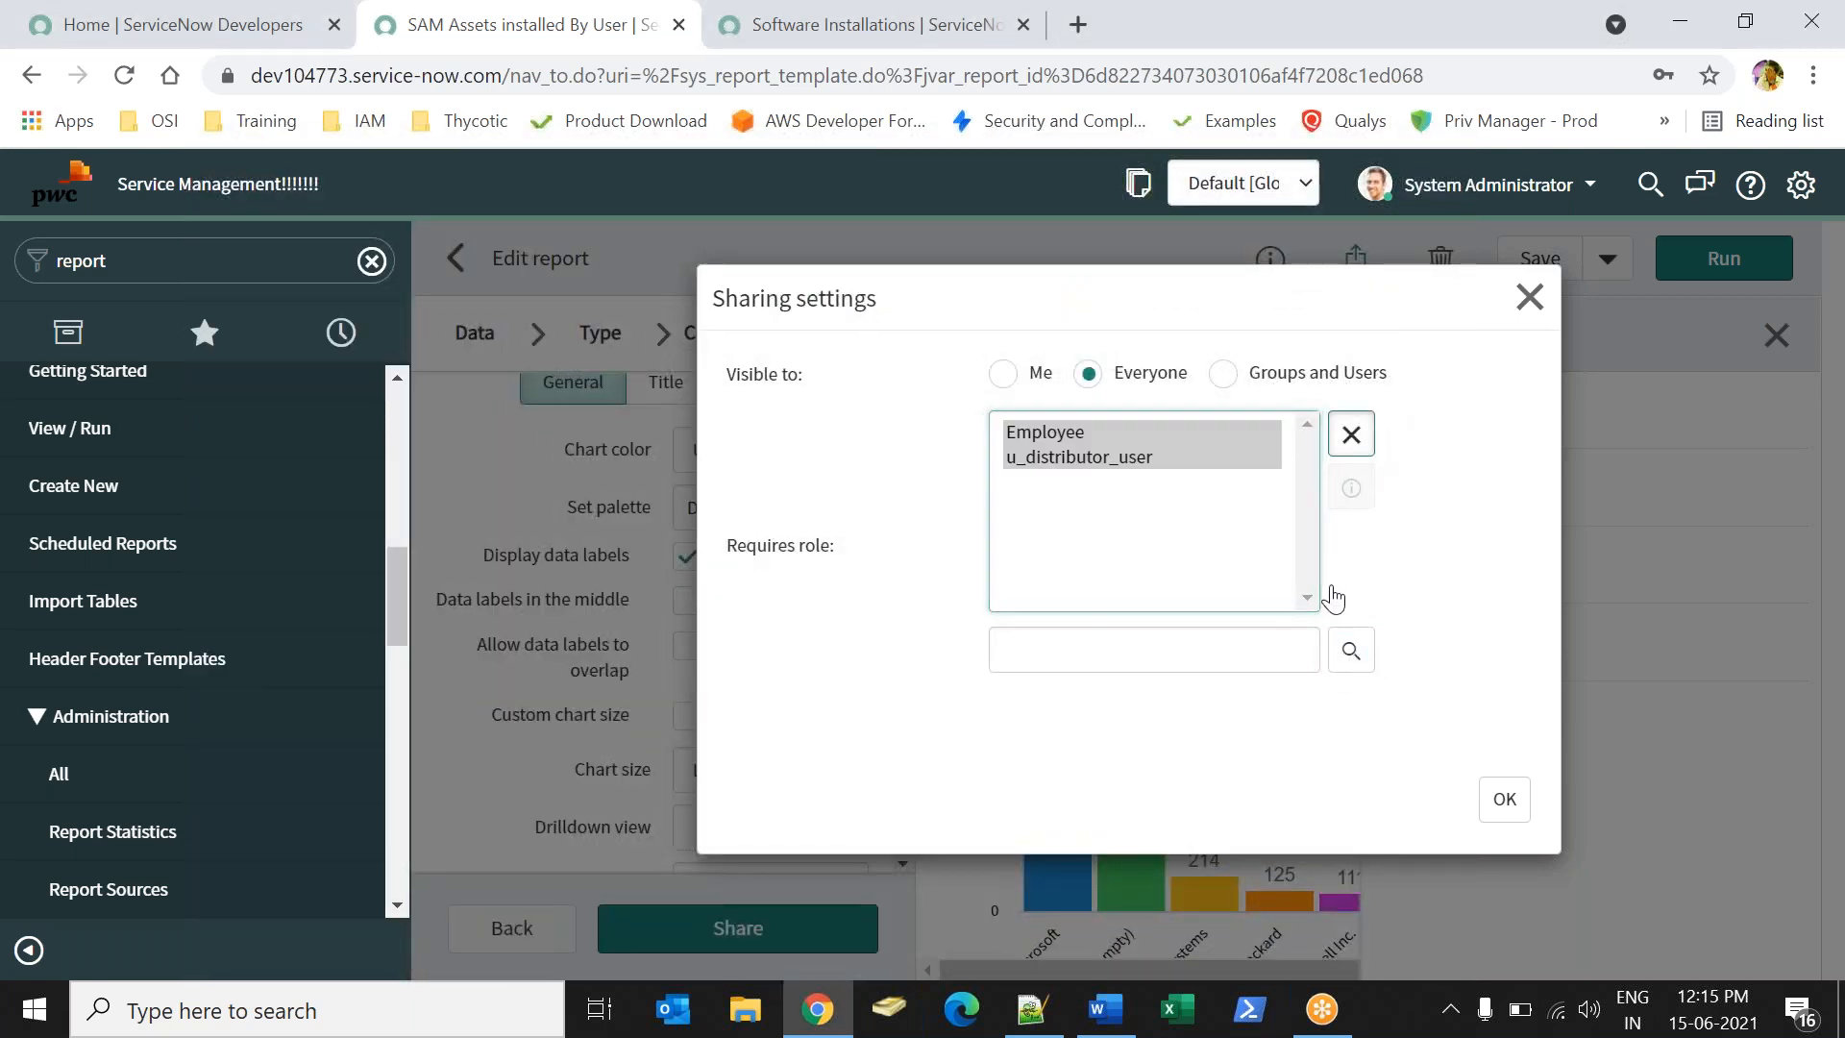
- Limit visibility to groups and users, adding Network CAB Managers and Problem Analyzers
click(1223, 373)
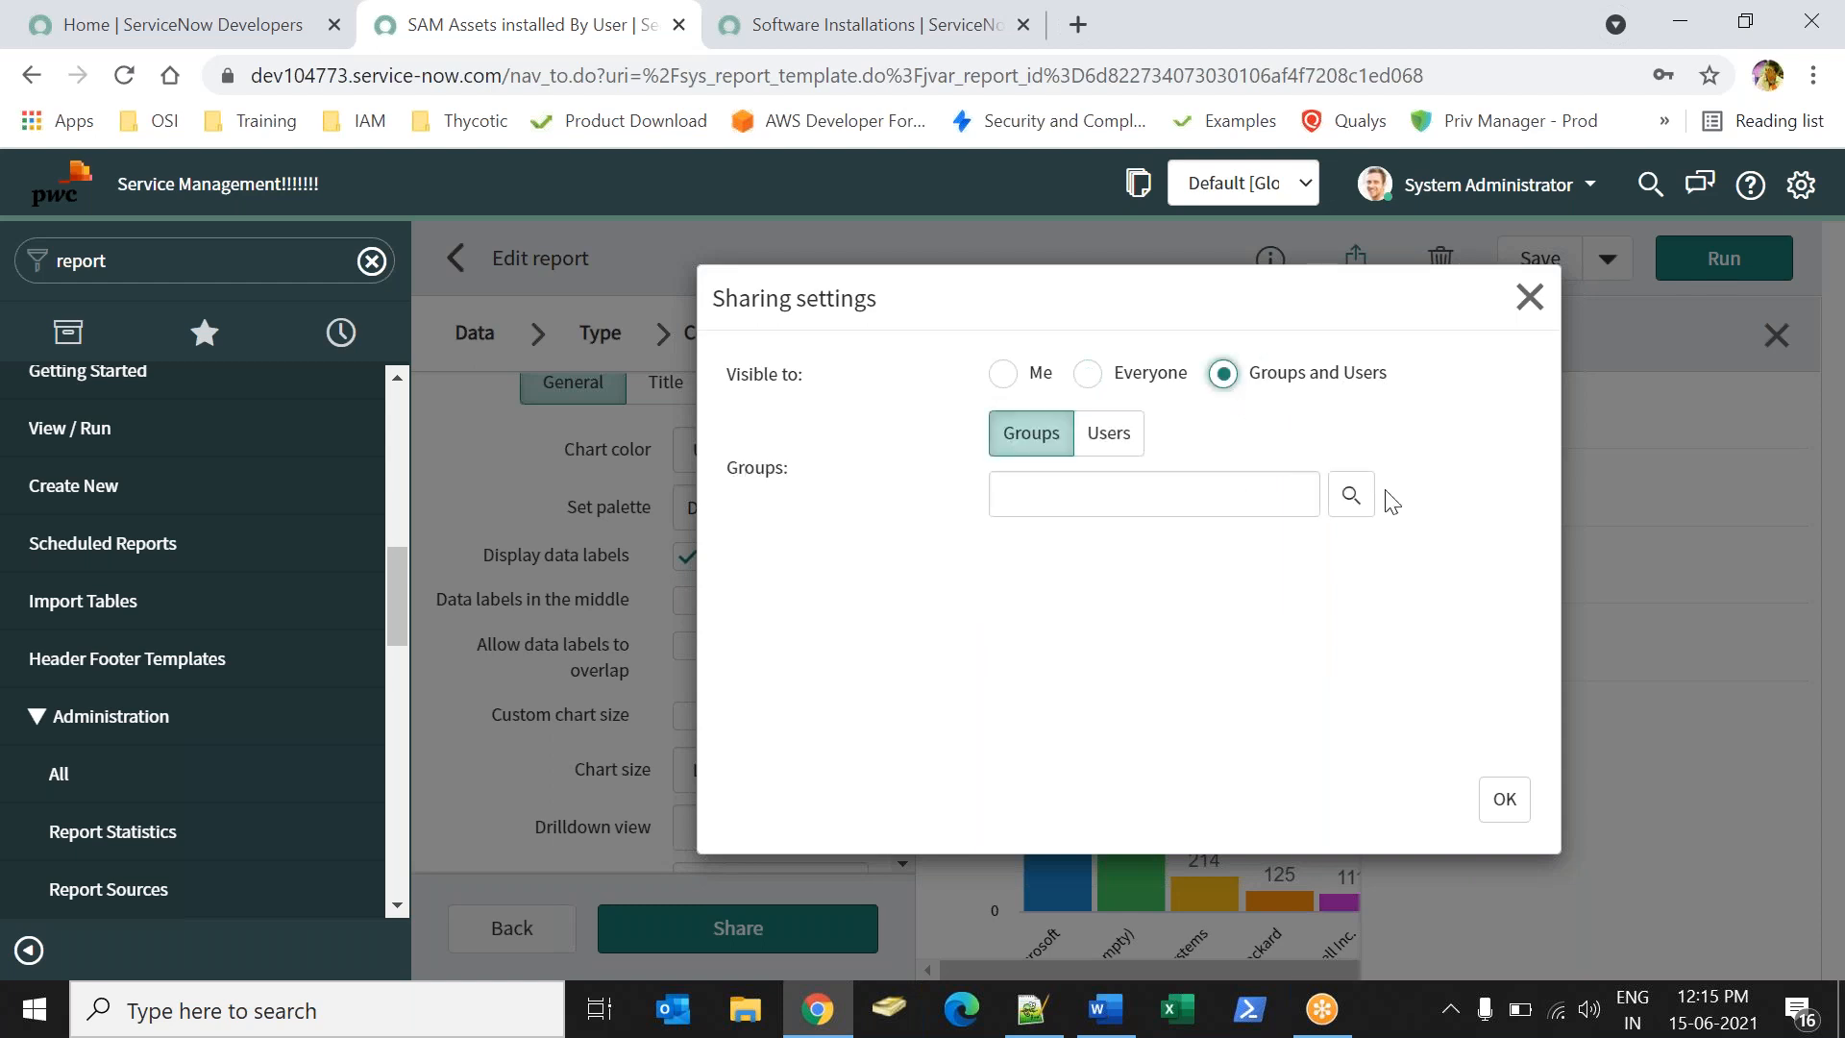
click(1351, 494)
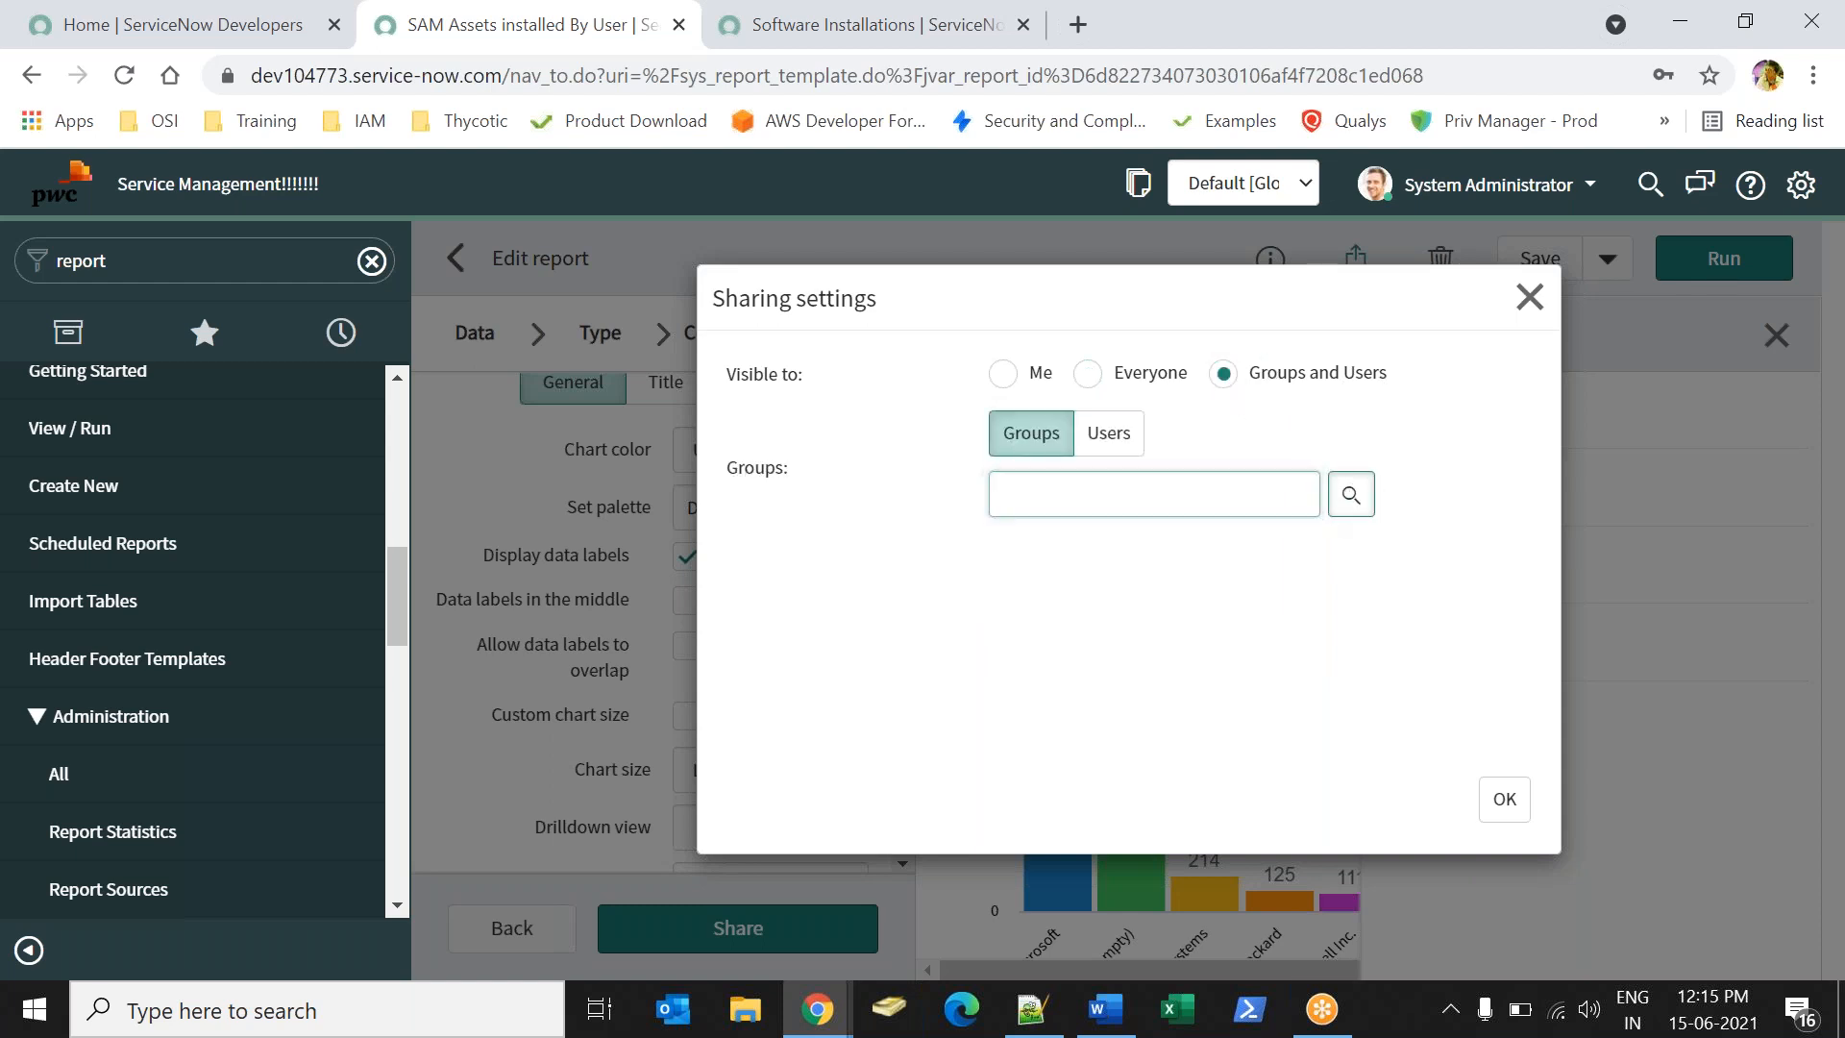
click(404, 722)
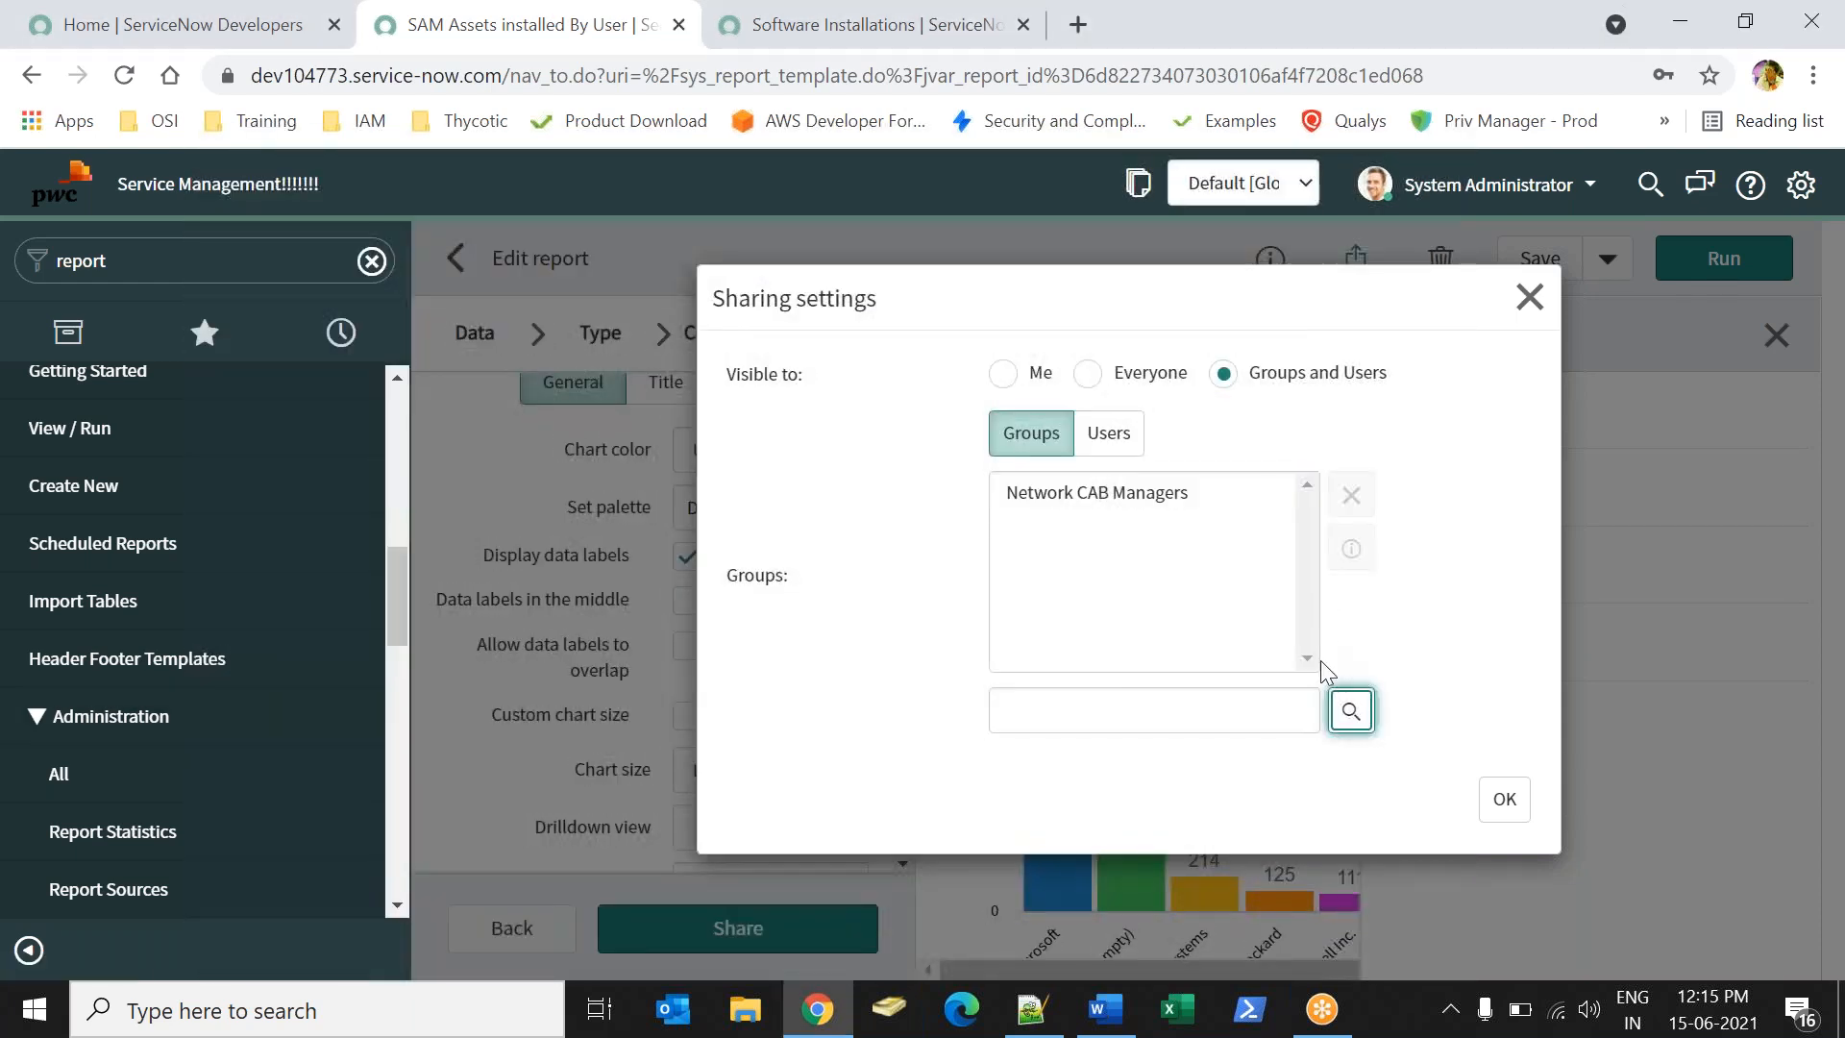
click(1352, 710)
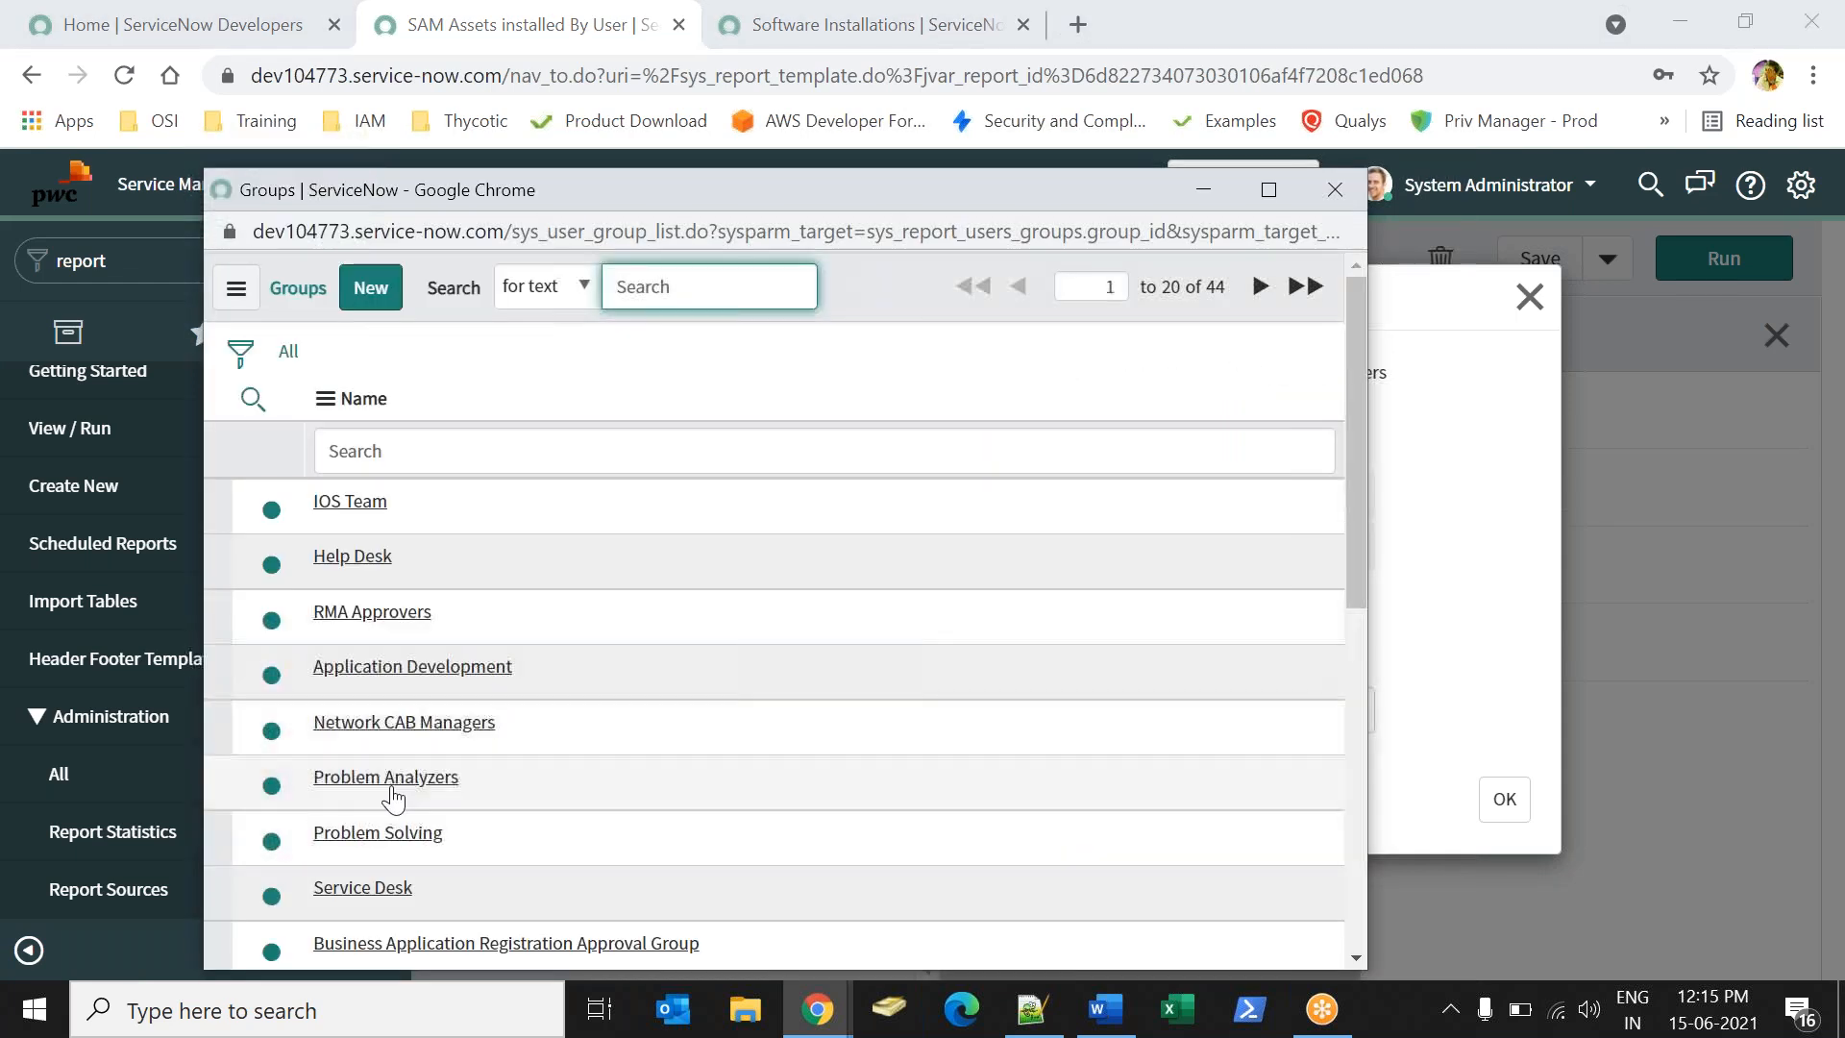
click(386, 777)
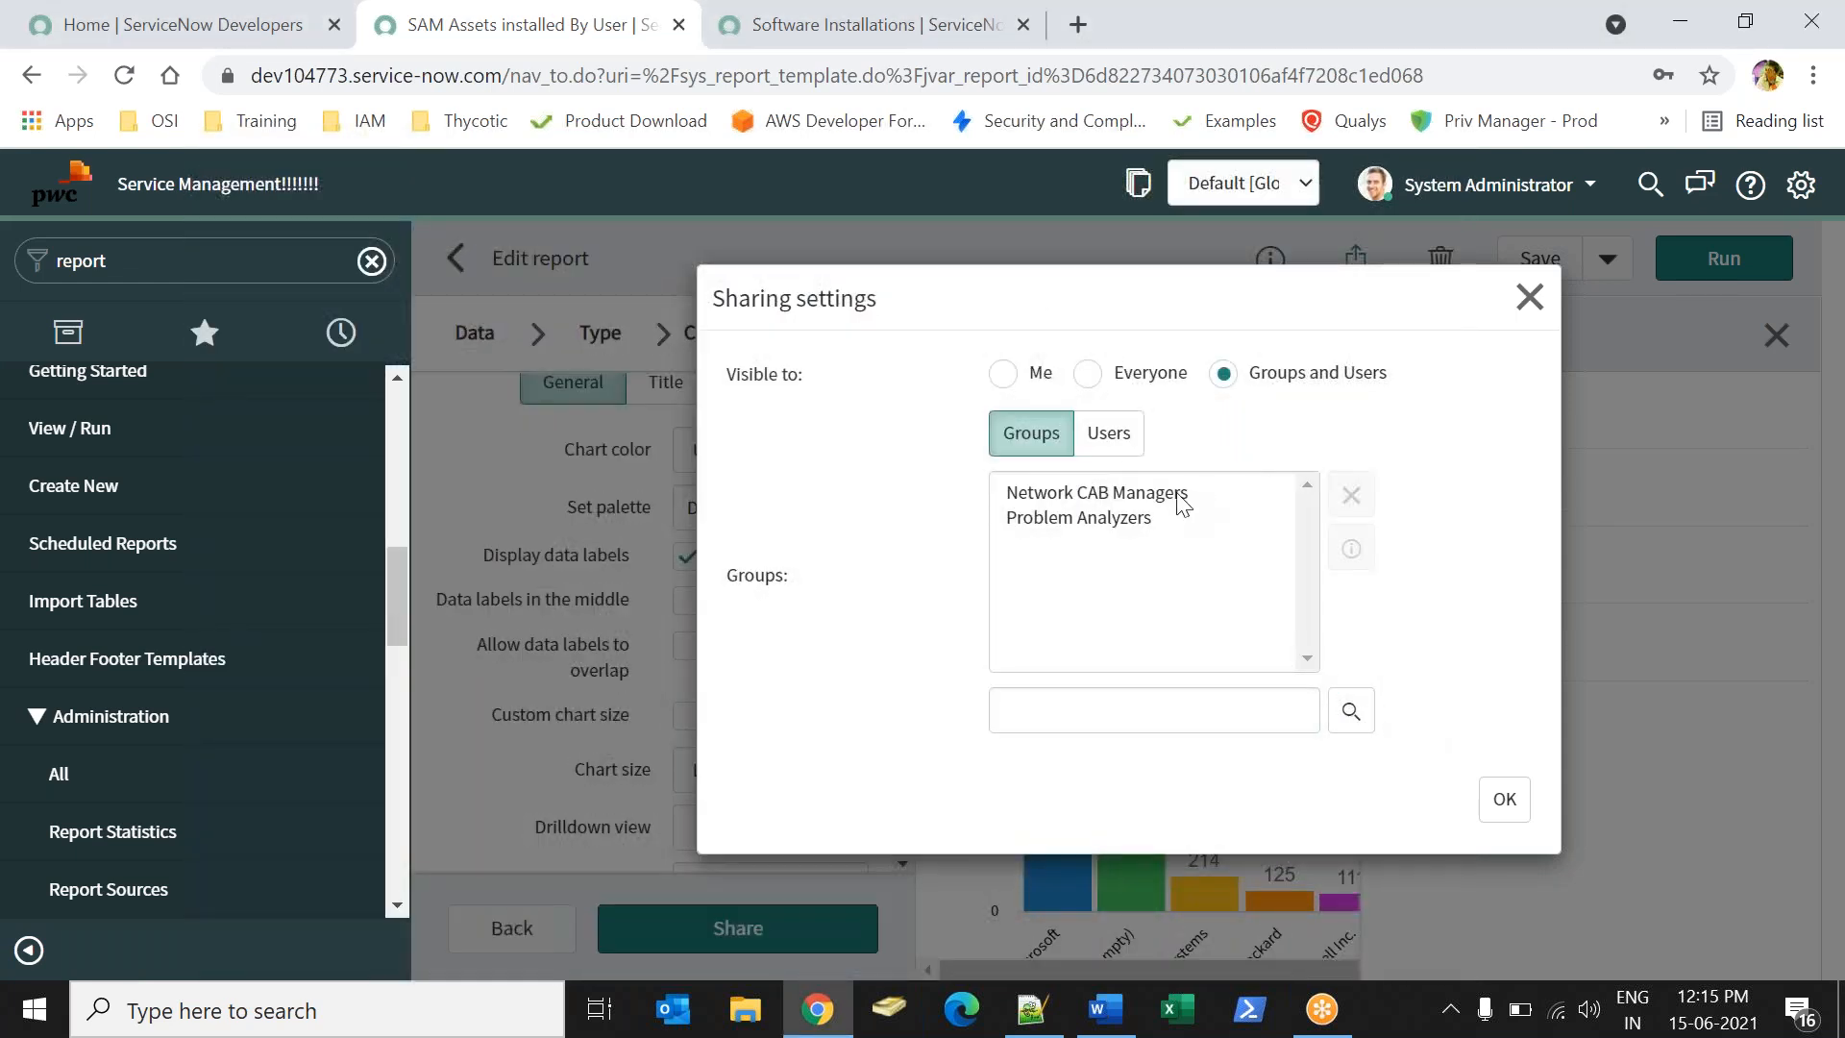
click(1140, 494)
- Add two individual users to the sharing list, then remove them
click(1108, 435)
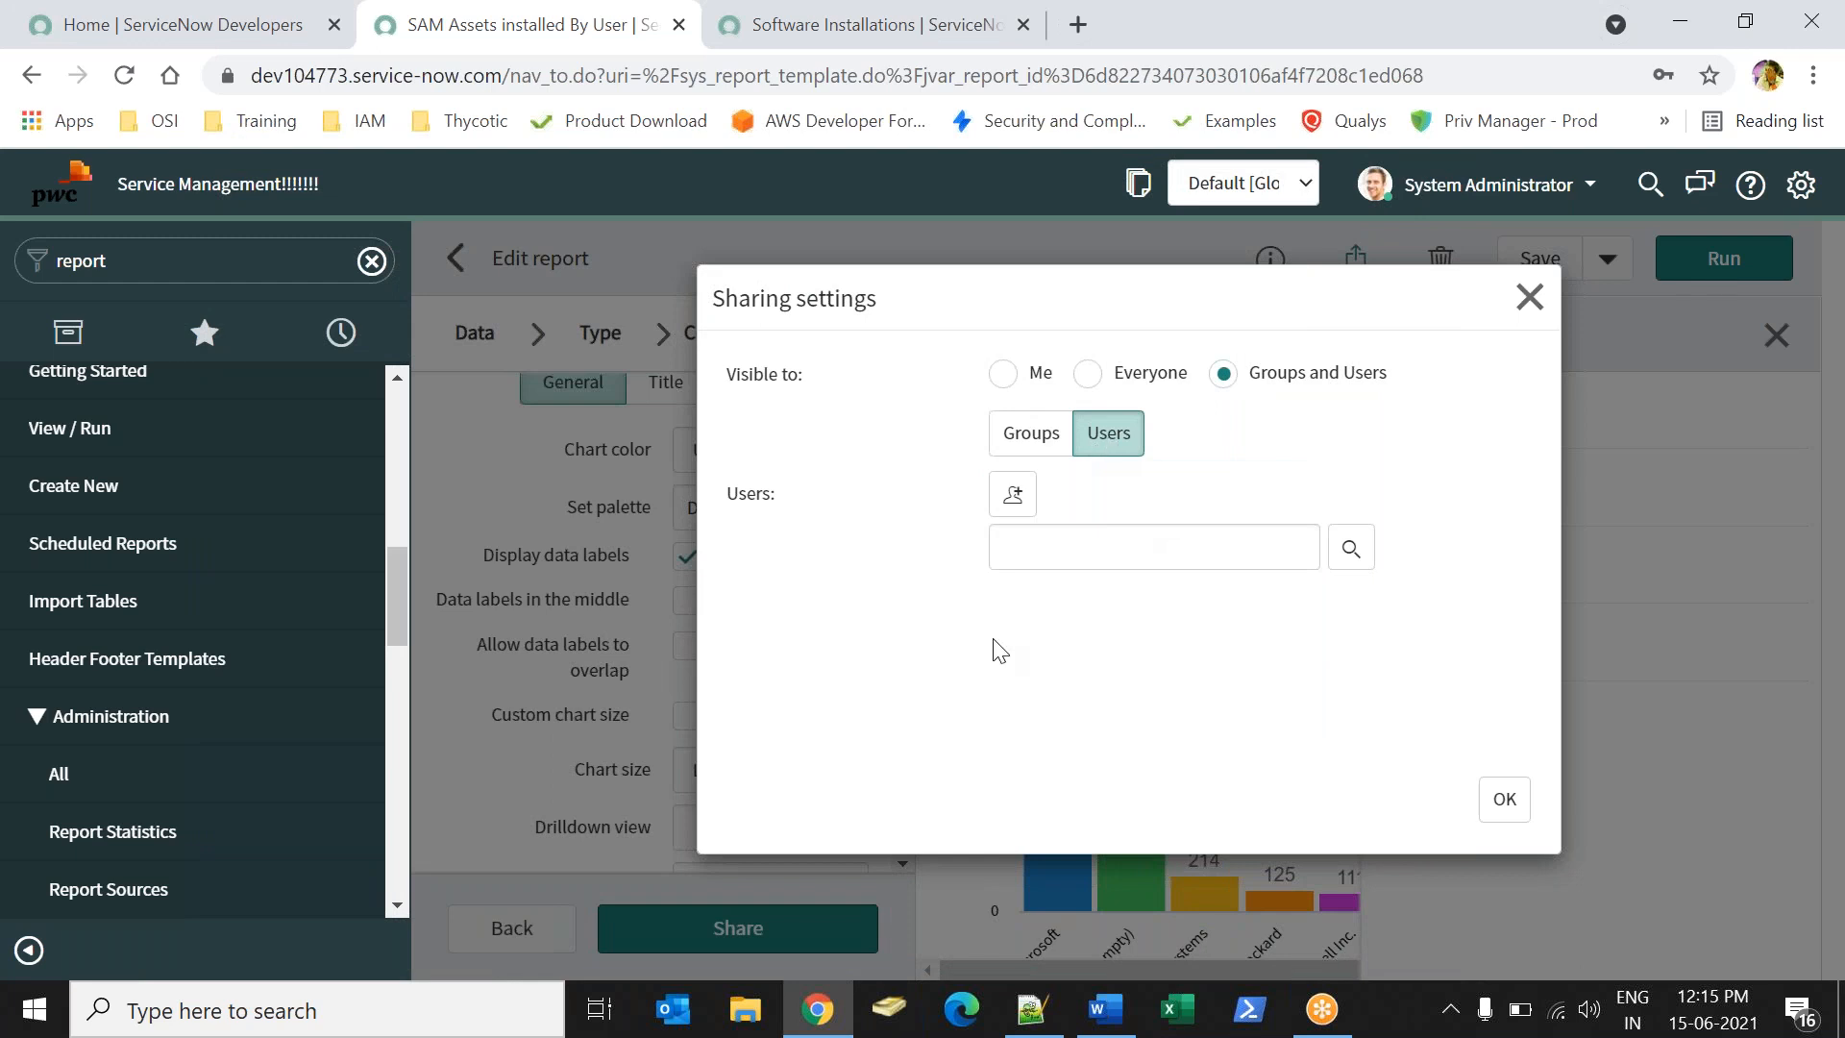
click(1351, 549)
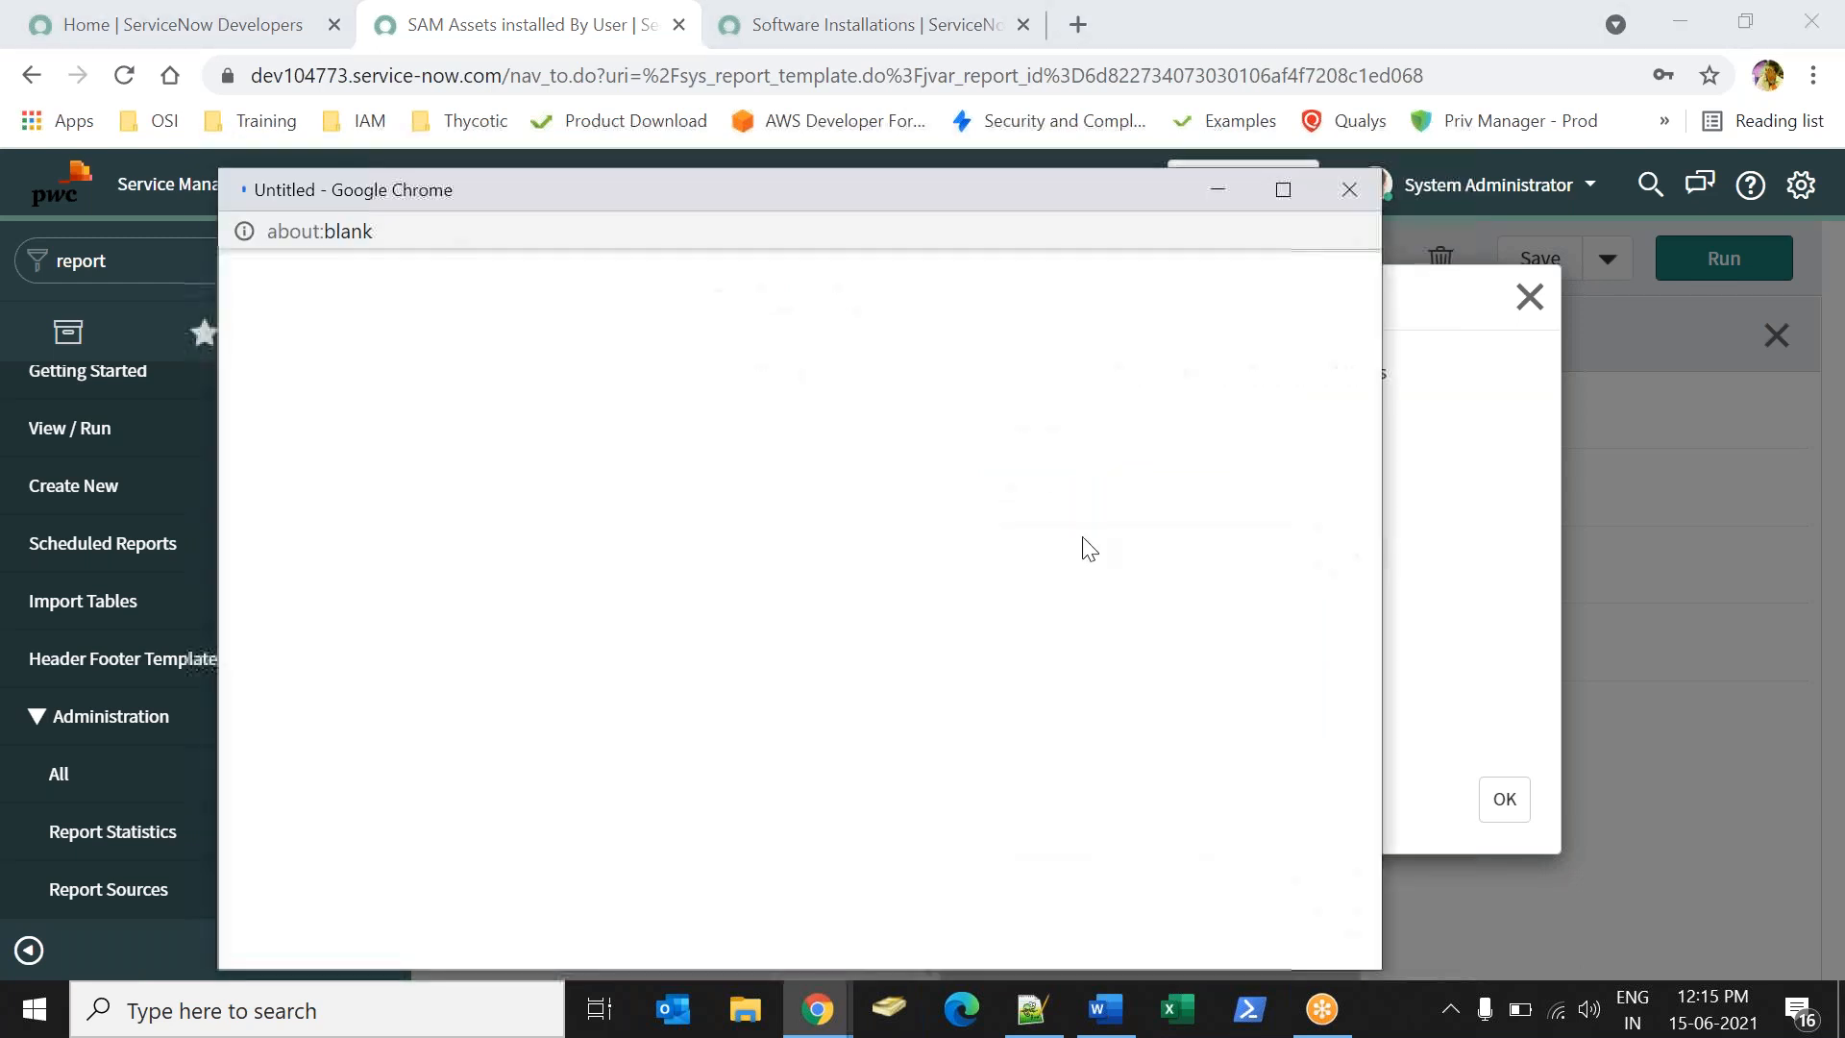
click(377, 557)
click(1353, 709)
click(370, 615)
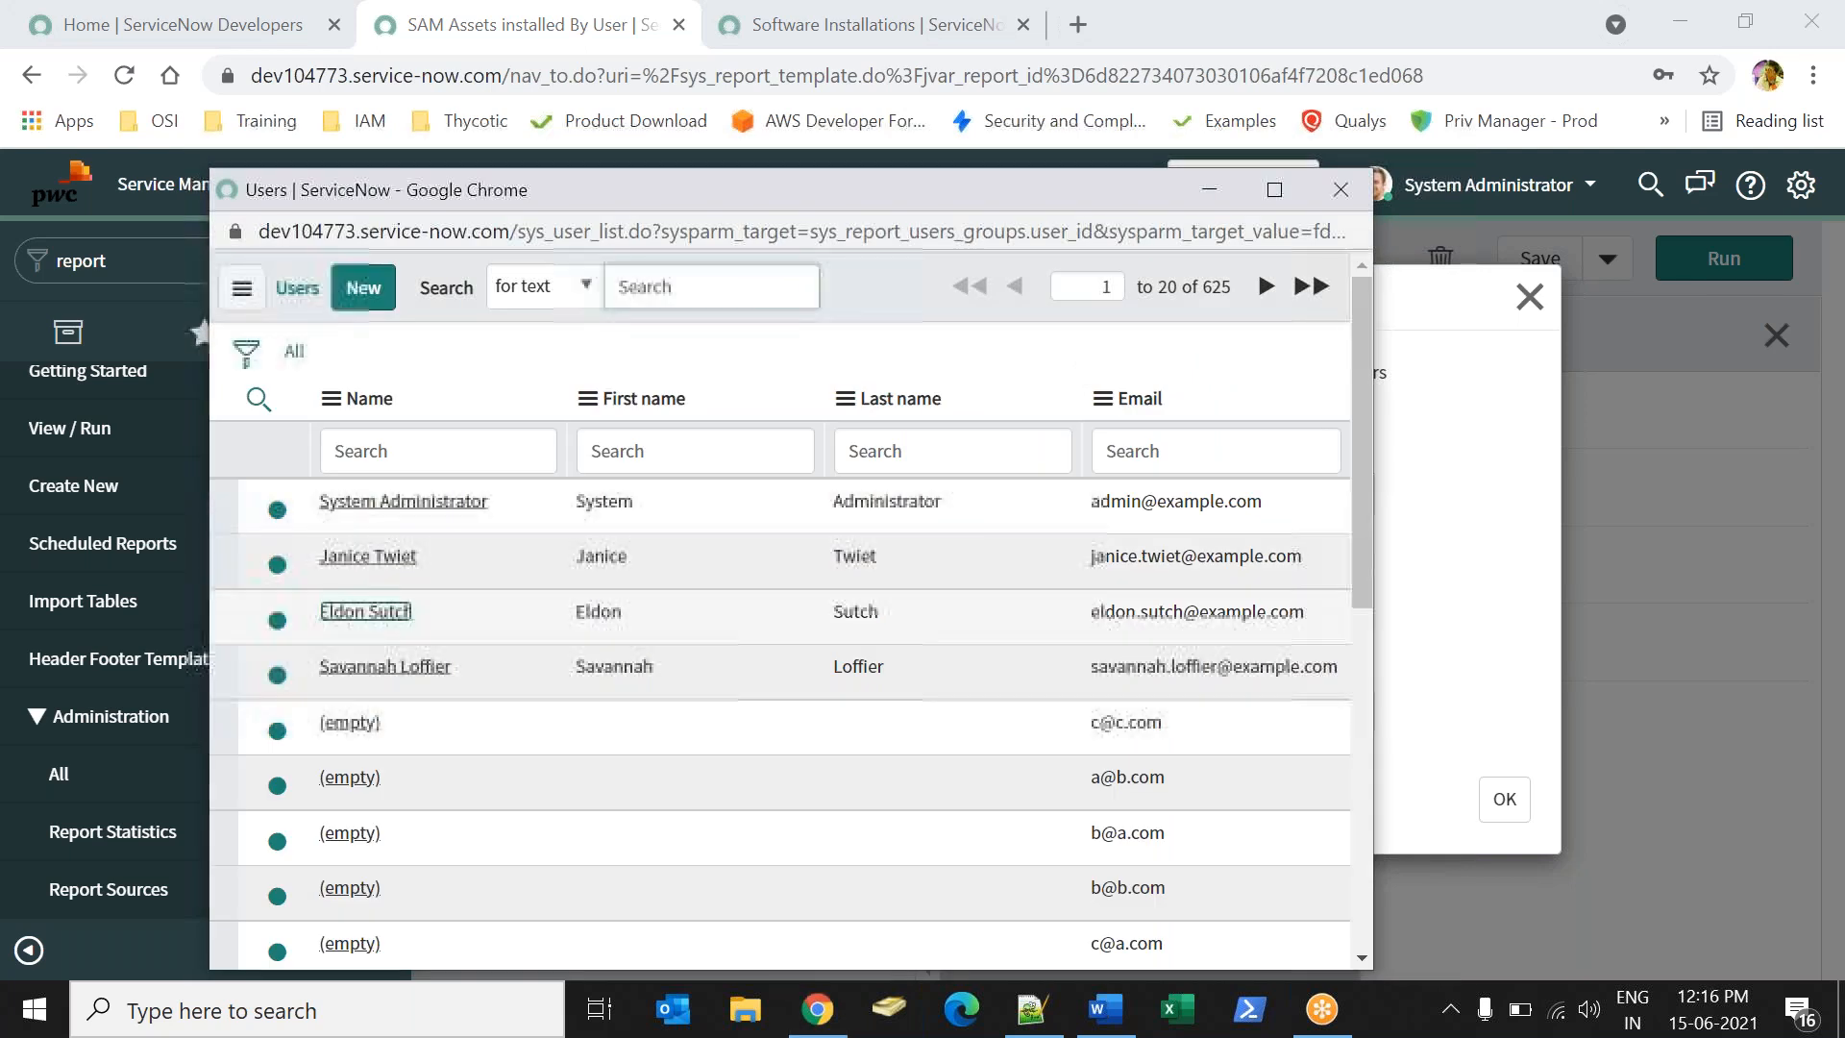
drag(1031, 490, 1036, 515)
click(1347, 553)
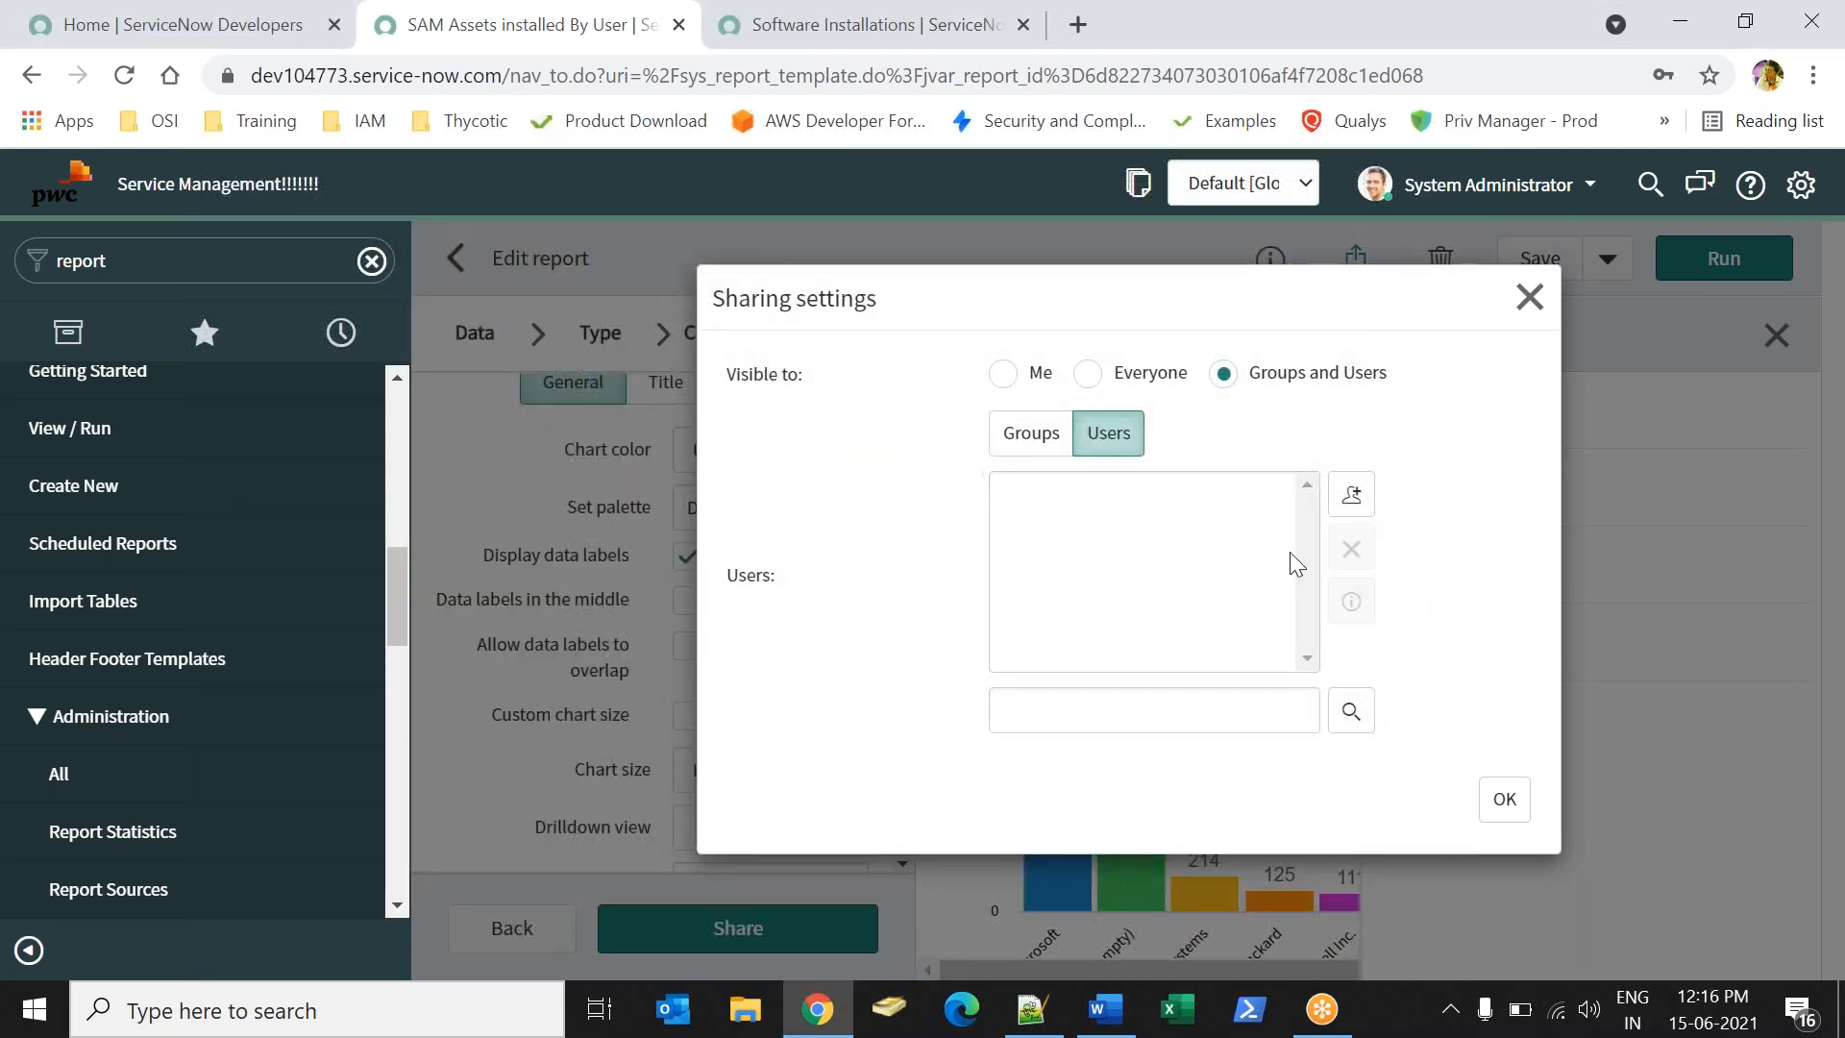
- Remove Network CAB Managers and Problem Analyzers from sharing and confirm with OK
click(1053, 456)
drag(1053, 459, 1115, 524)
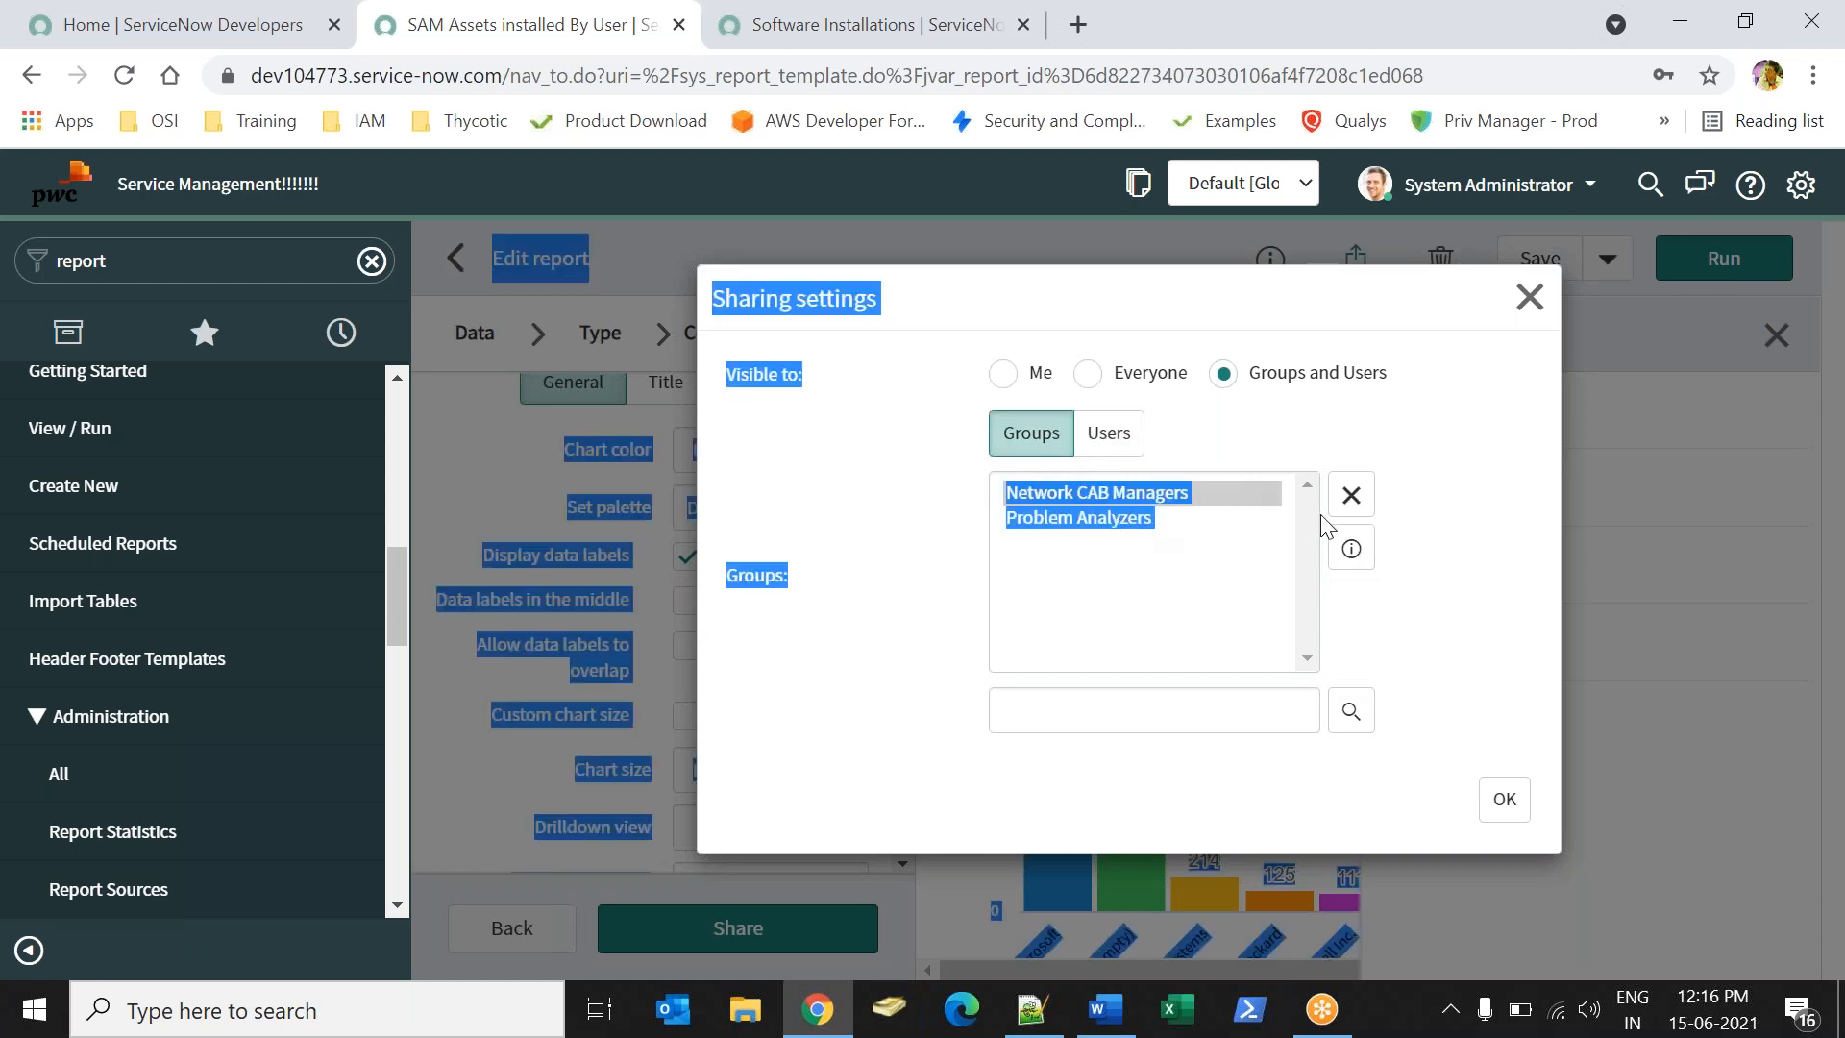
click(1212, 504)
click(1351, 495)
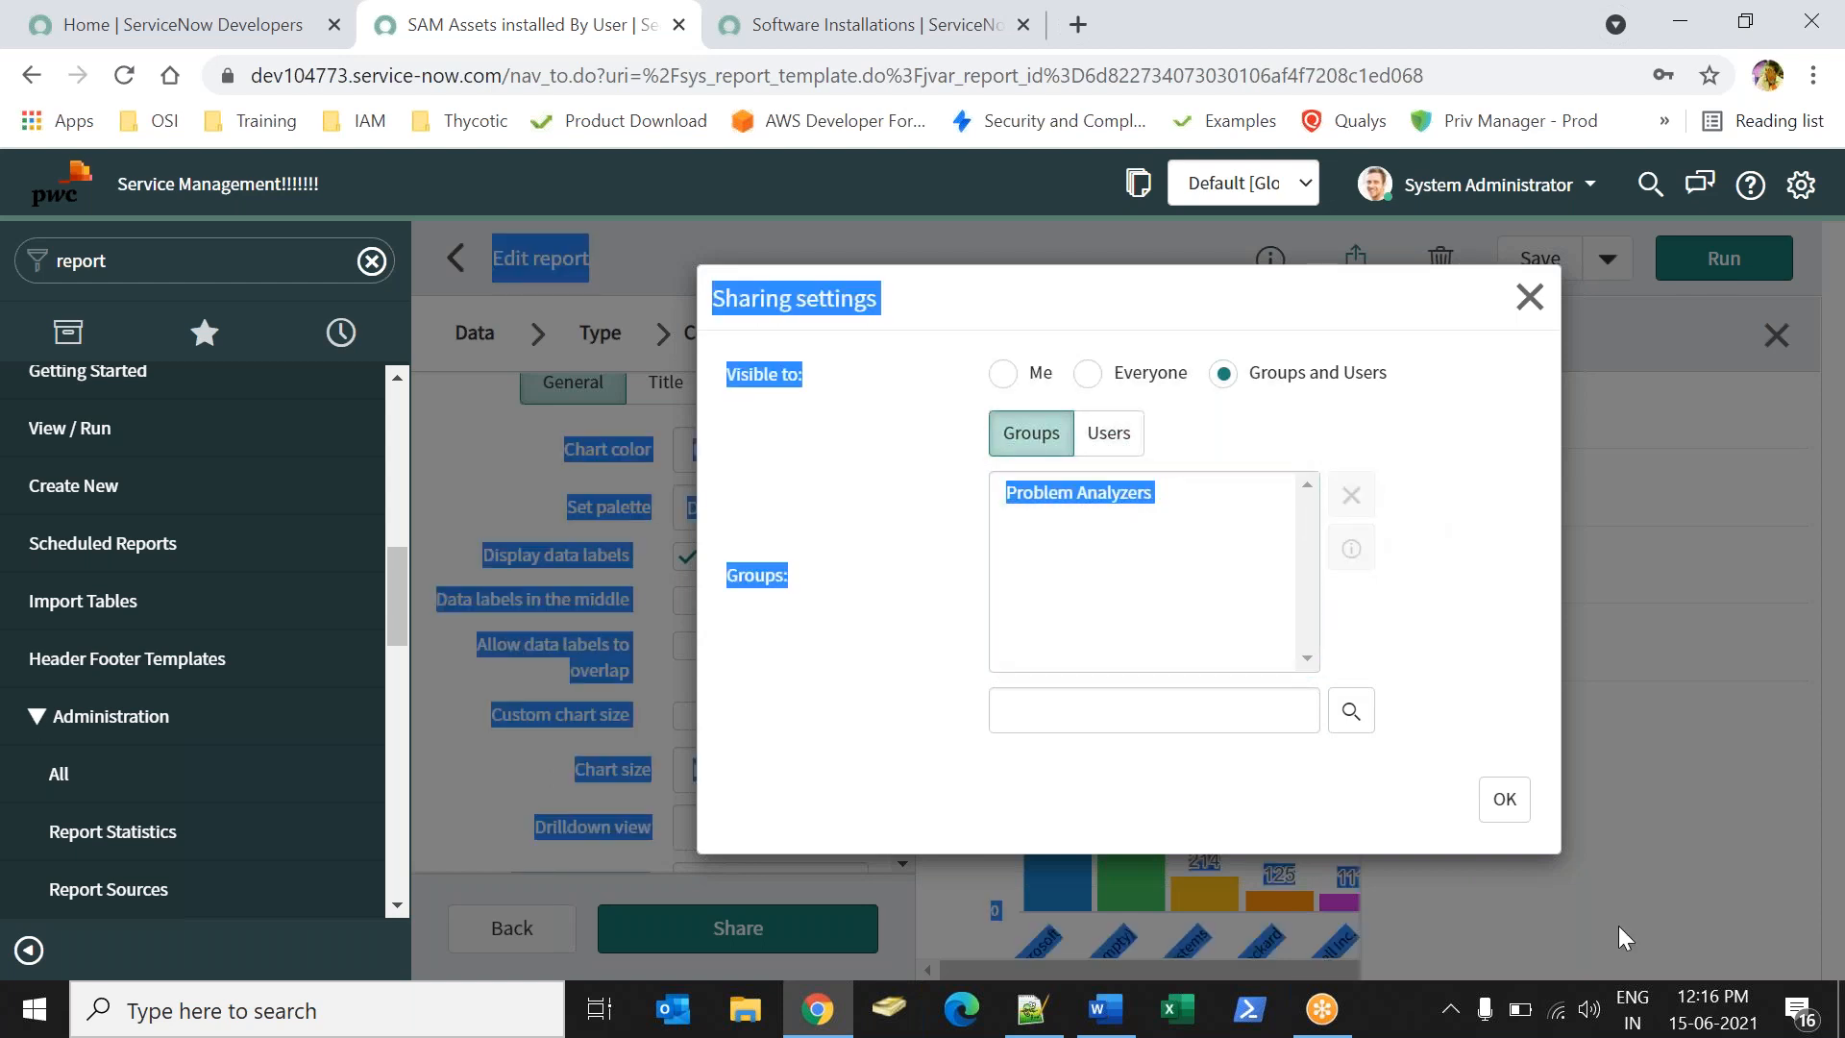
click(1183, 539)
click(1352, 495)
click(1522, 817)
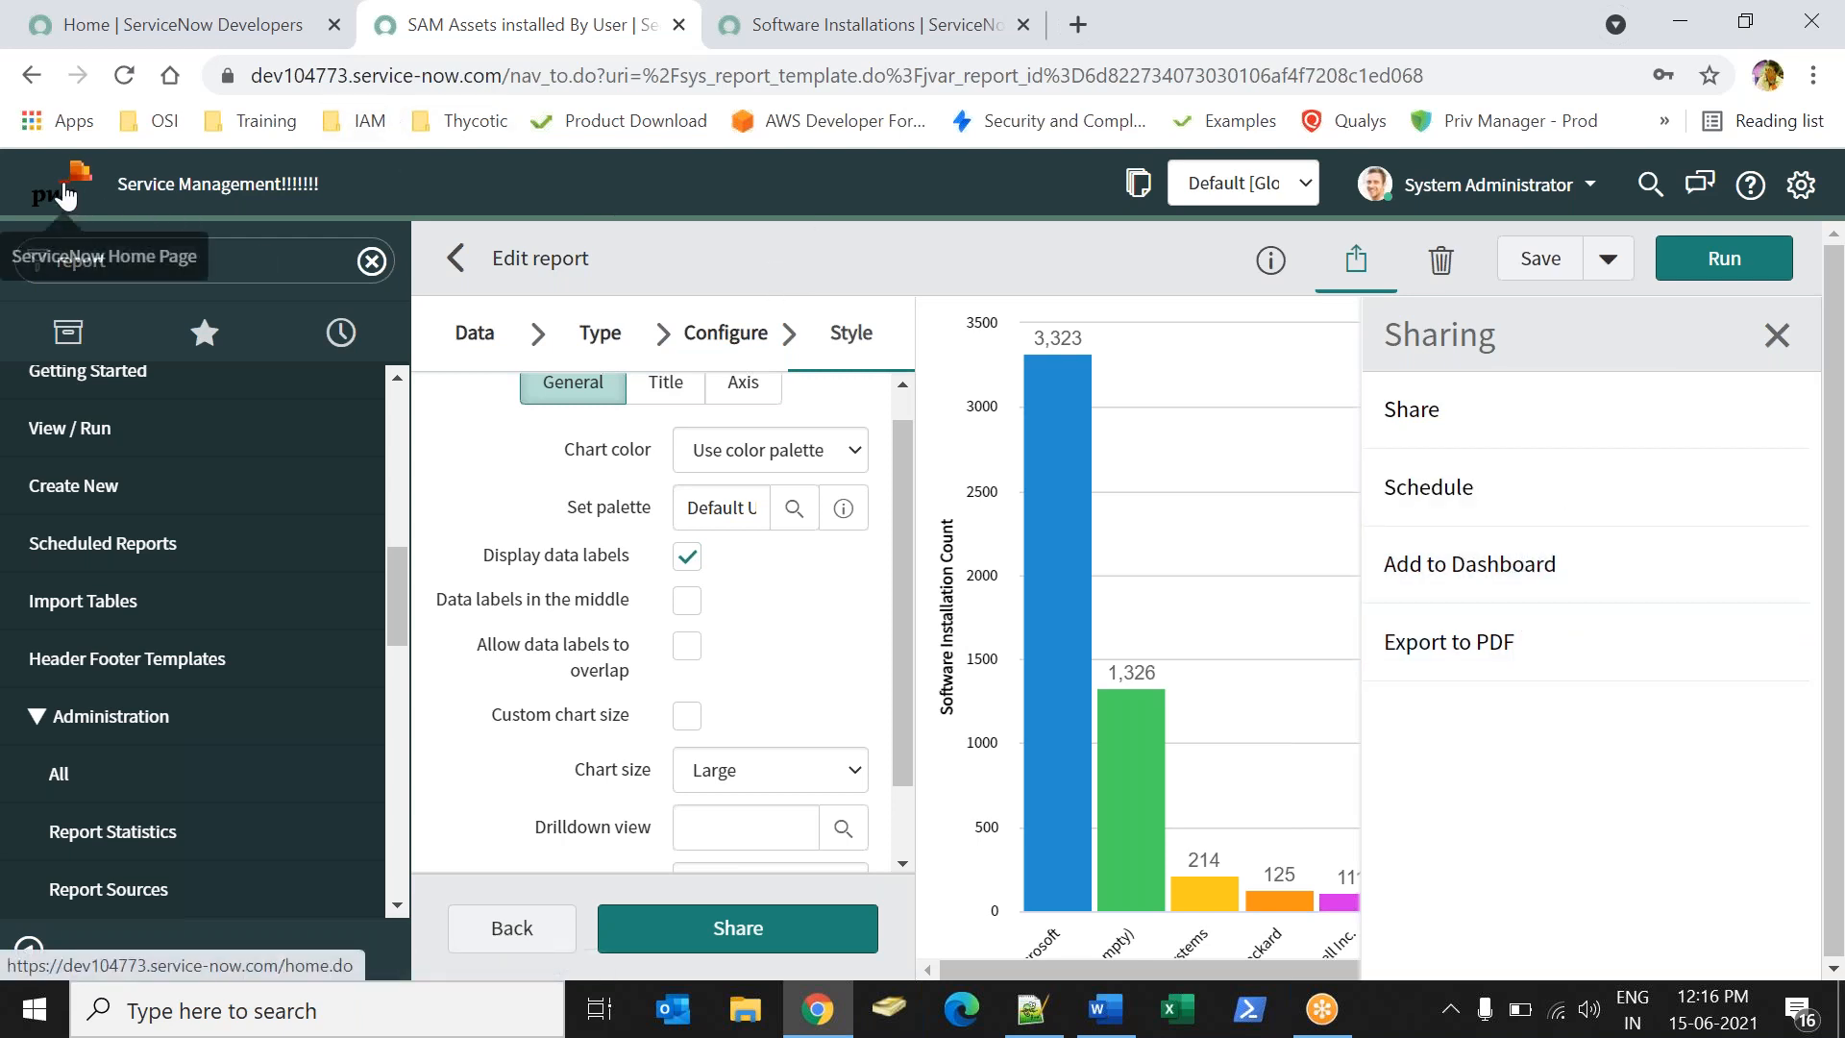
- Load the instance URL in a new tab and dismiss the create-a-dashboard banner
double_click(505, 78)
key(ctrl+c)
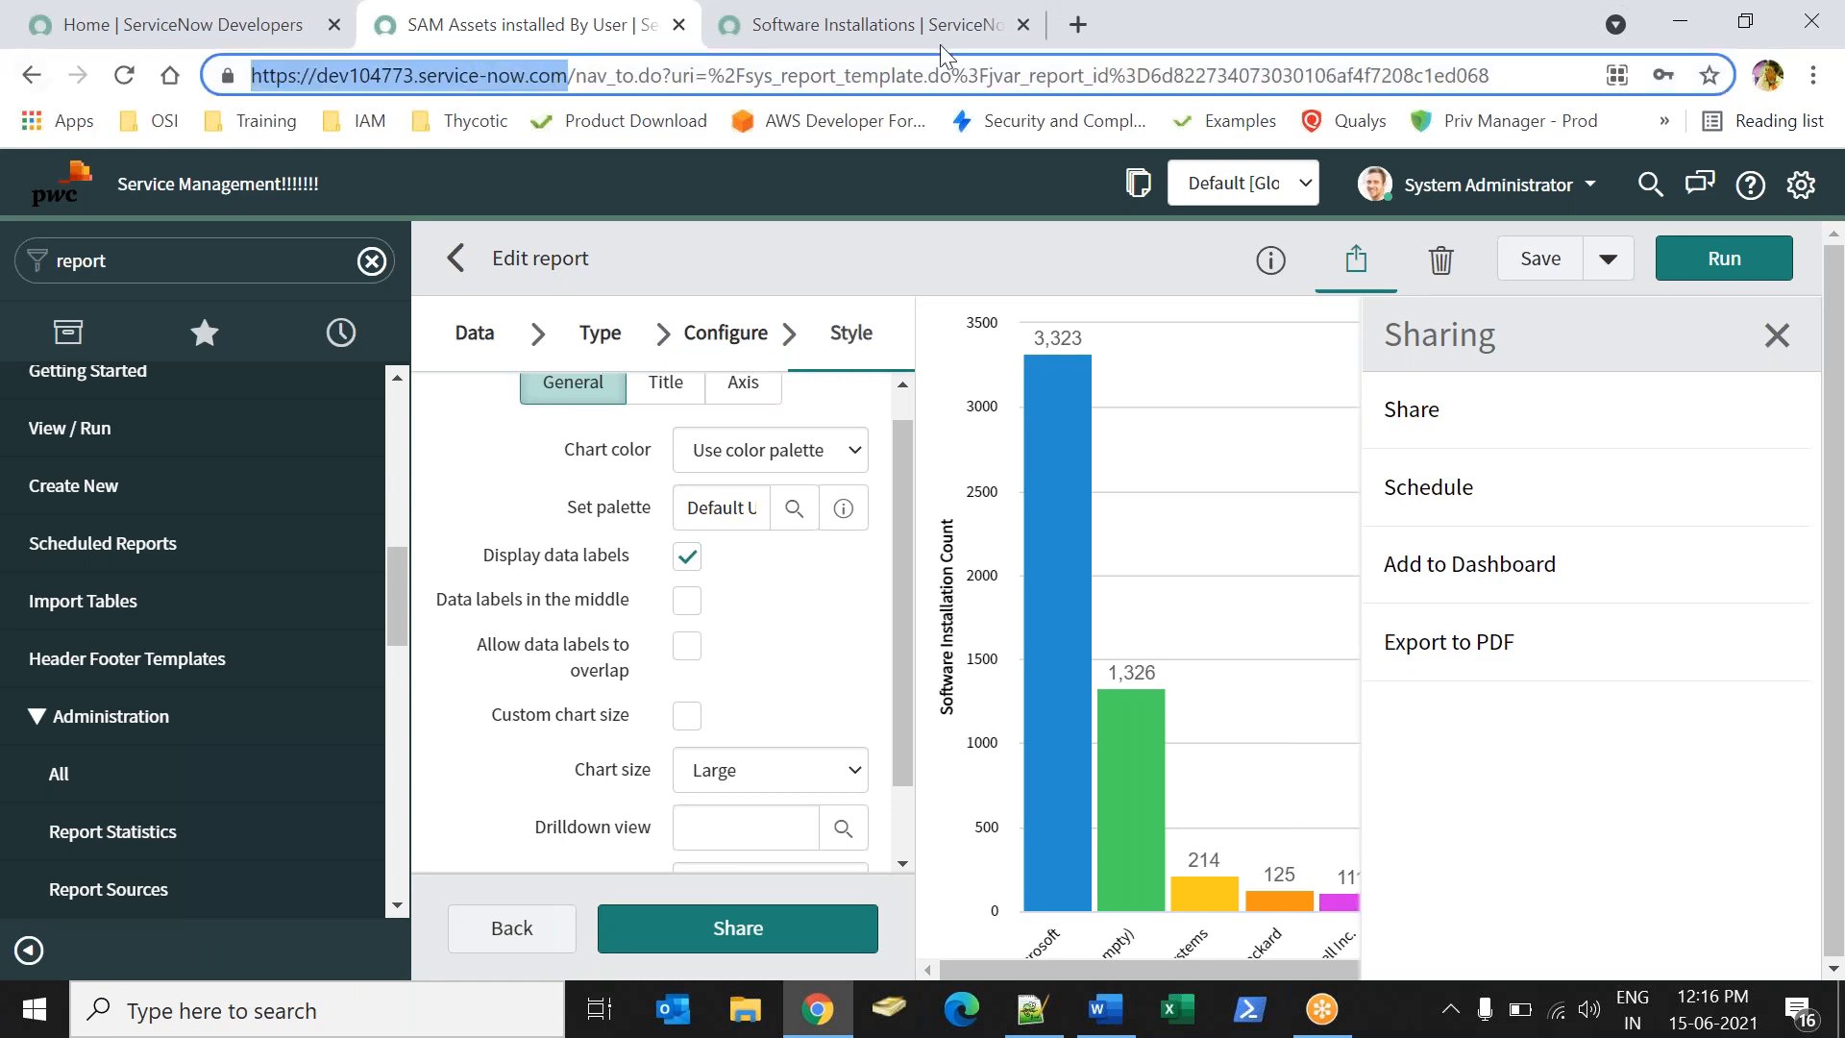
click(1077, 42)
key(ctrl+v)
key(Return)
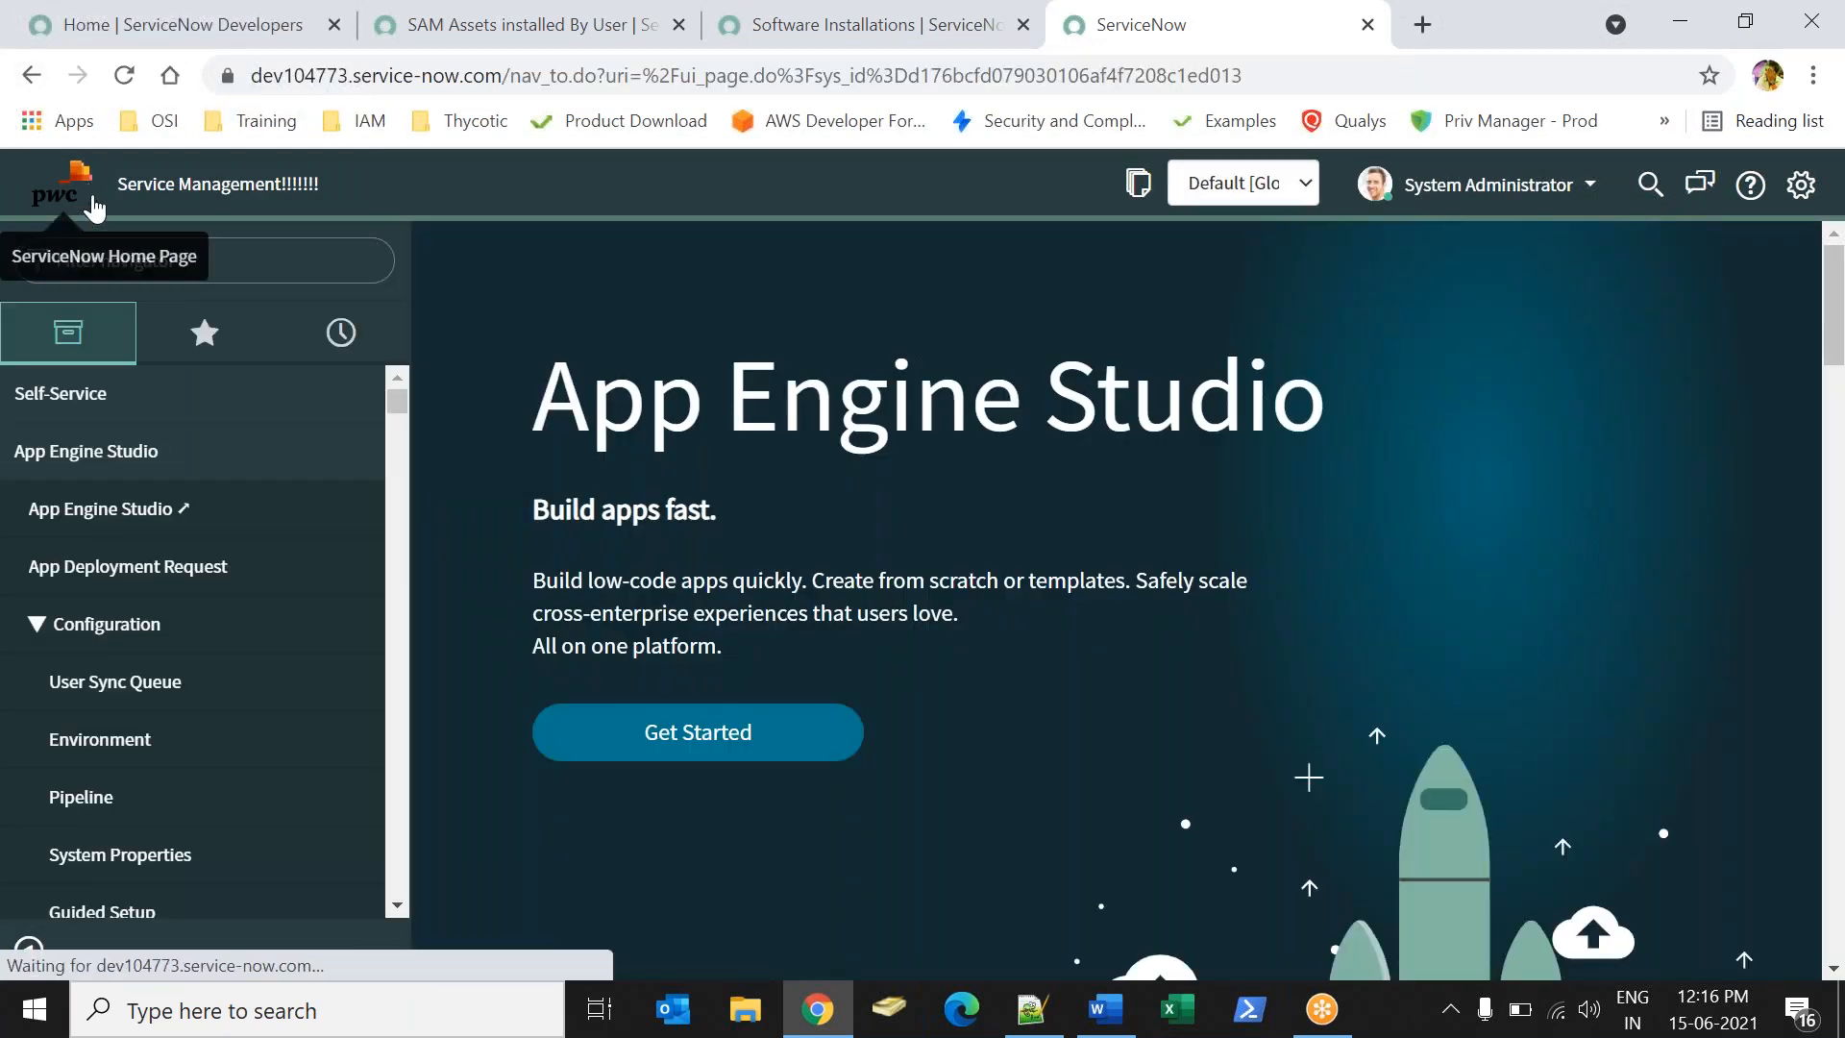
click(64, 201)
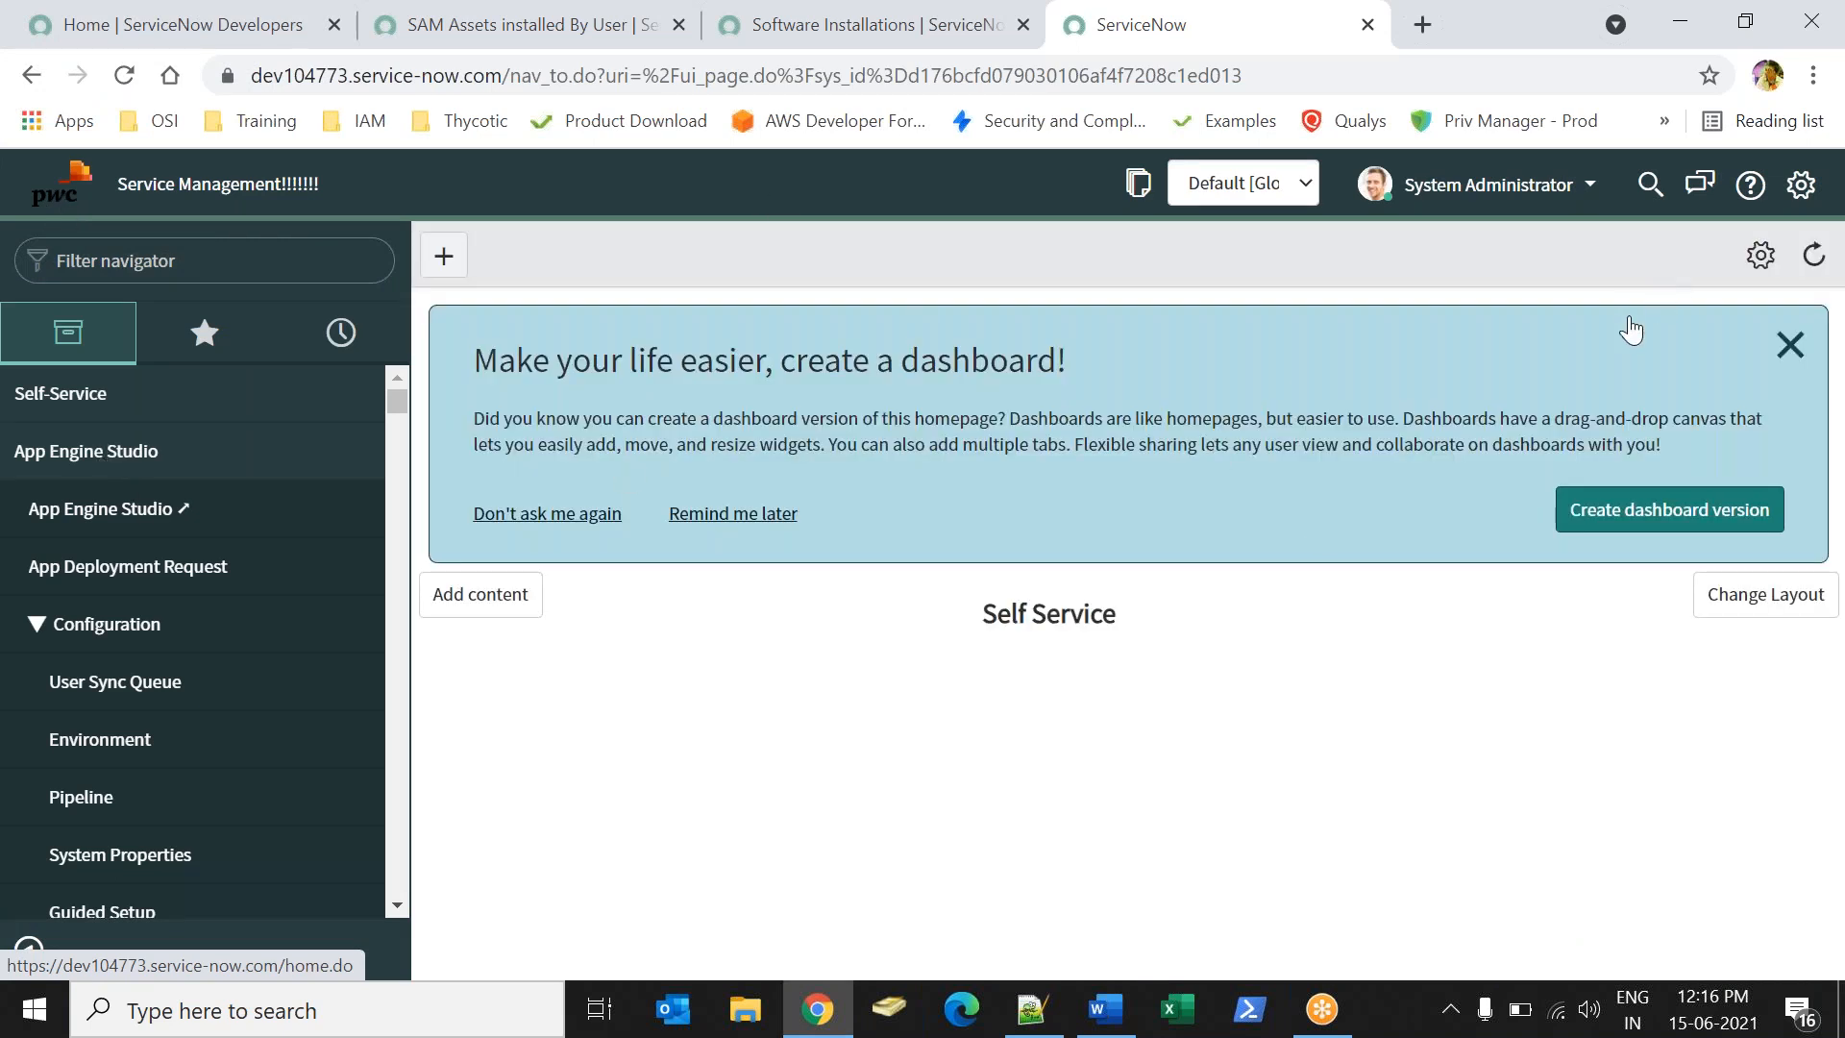
click(1790, 343)
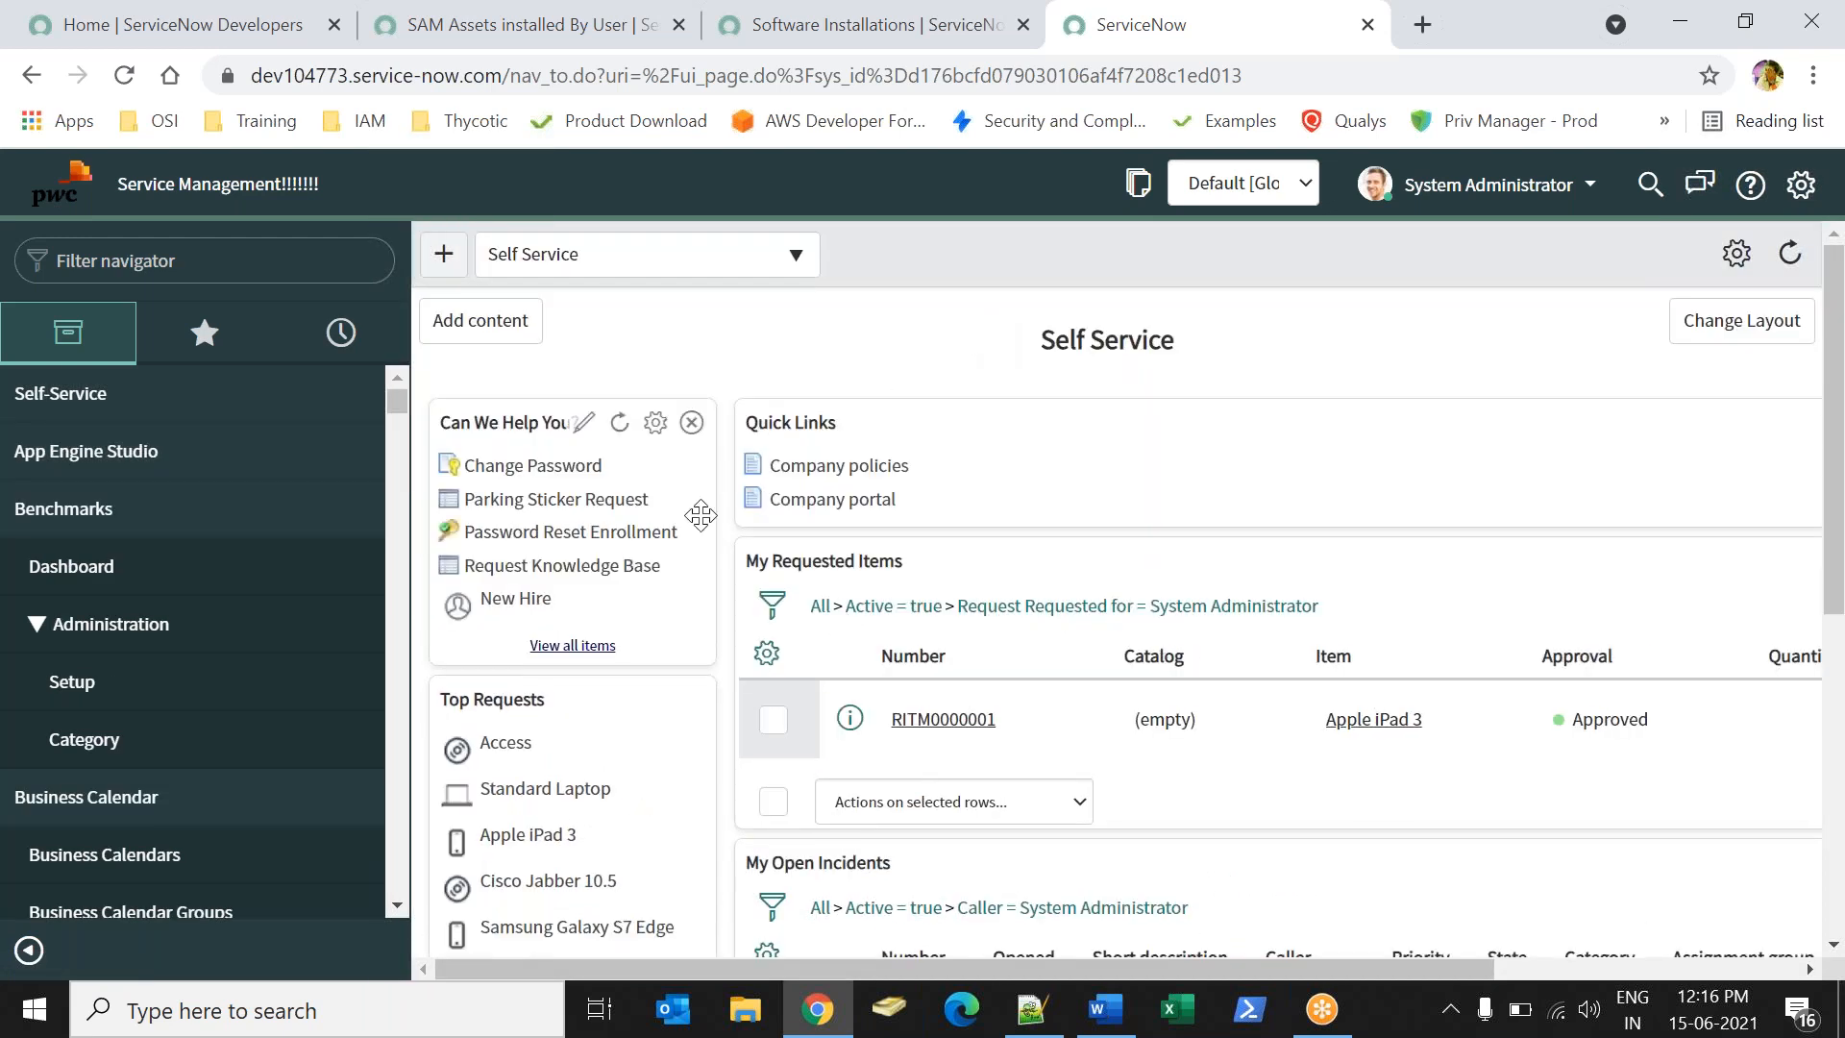
- Switch the homepage to ITIL Homepage, then return to the SAM Assets report tab
click(637, 286)
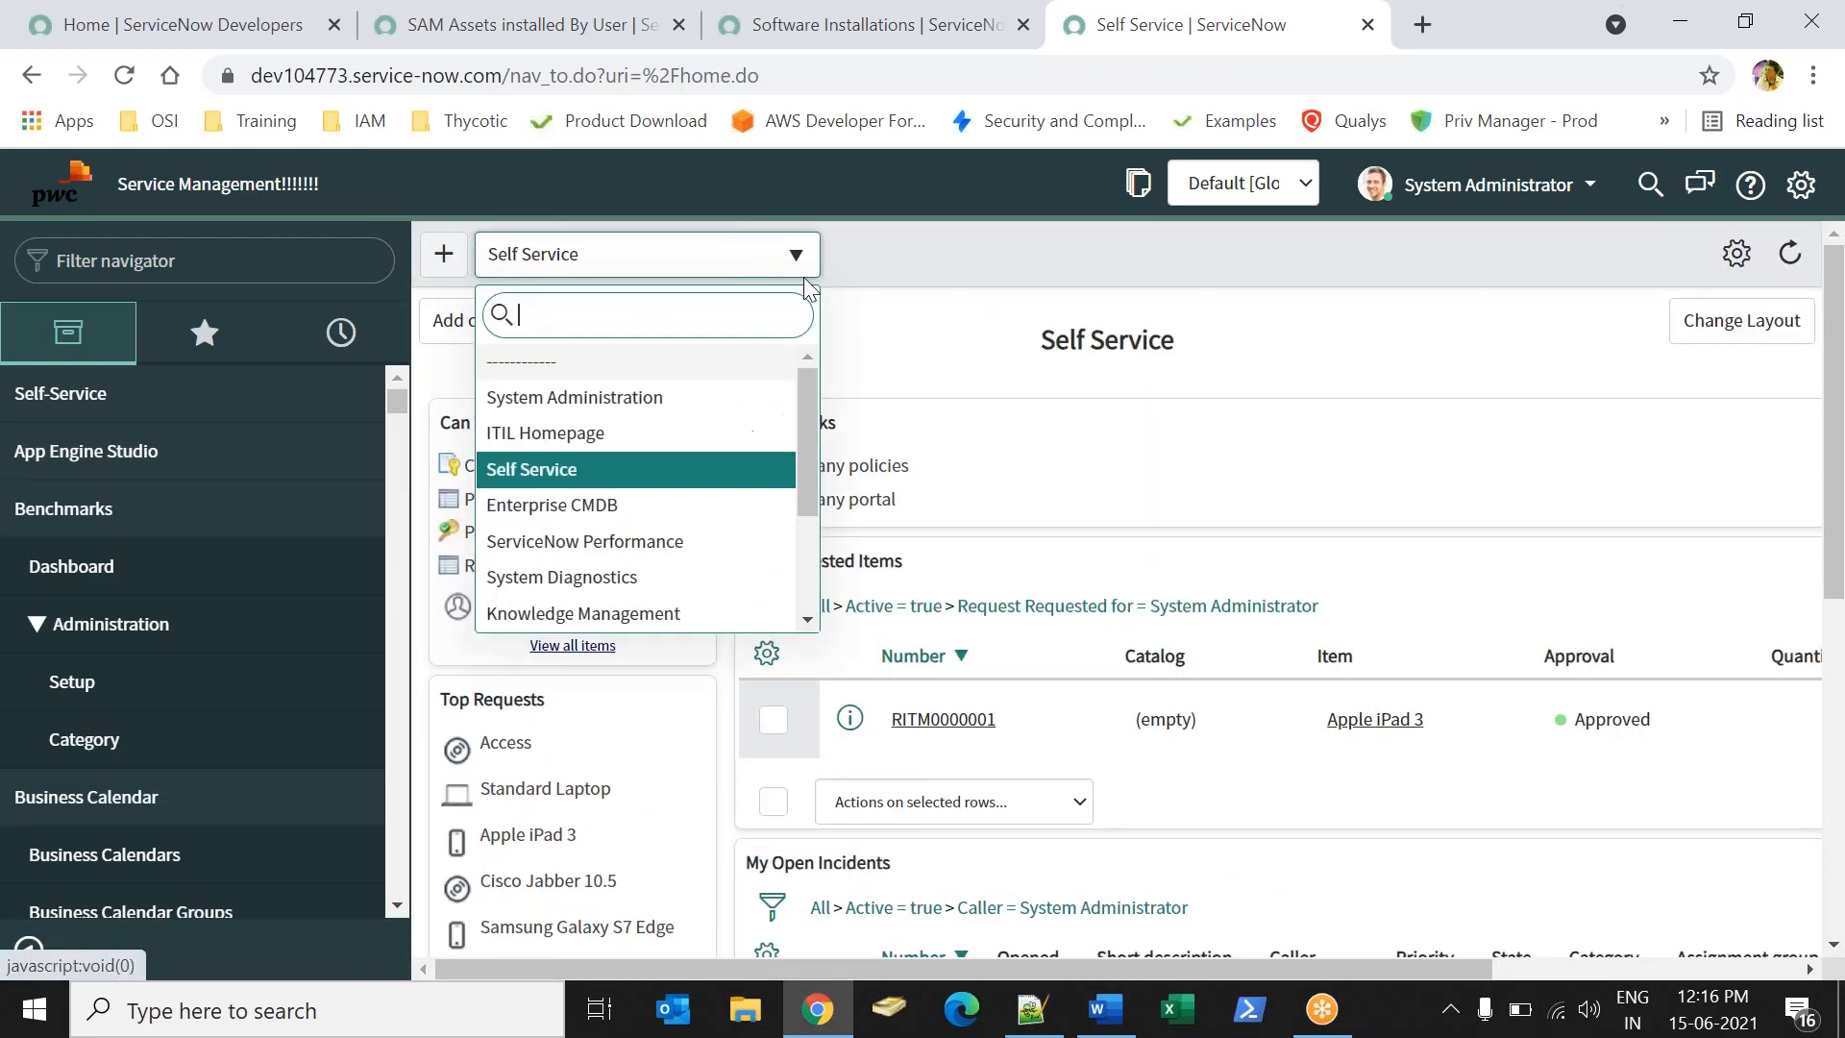
click(669, 395)
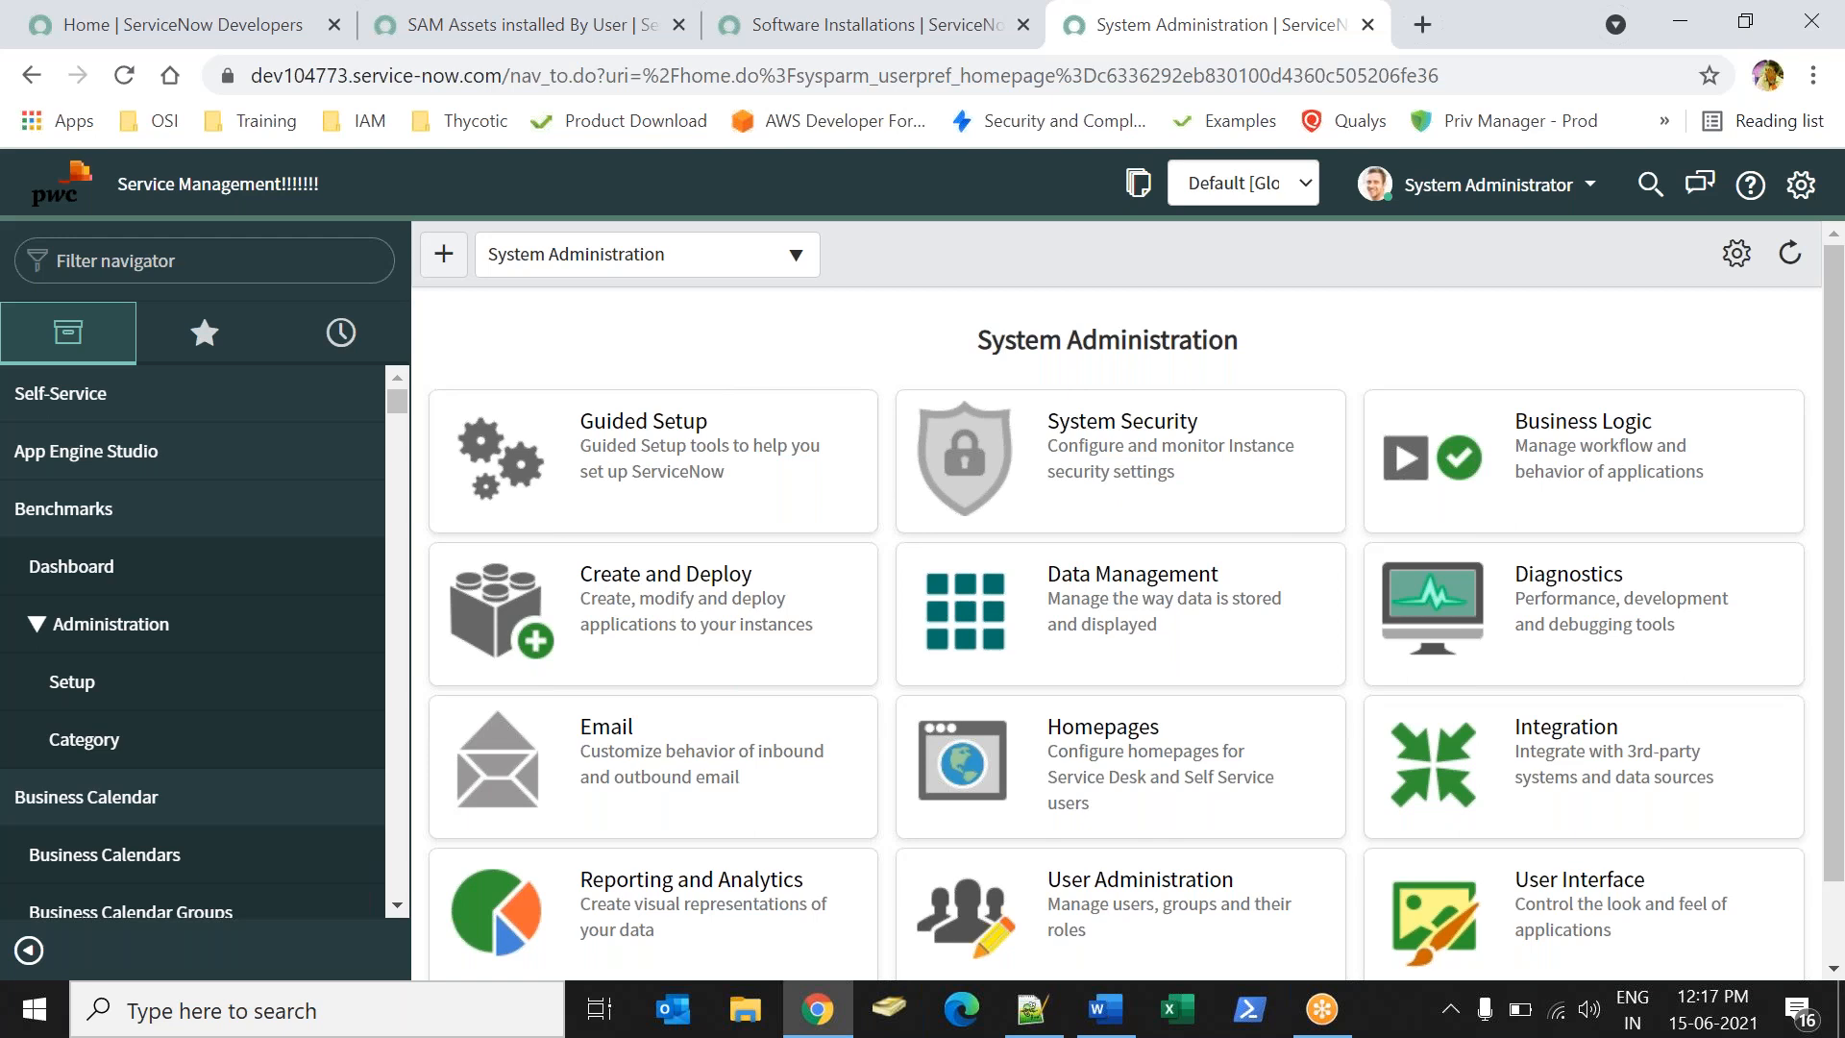
click(597, 266)
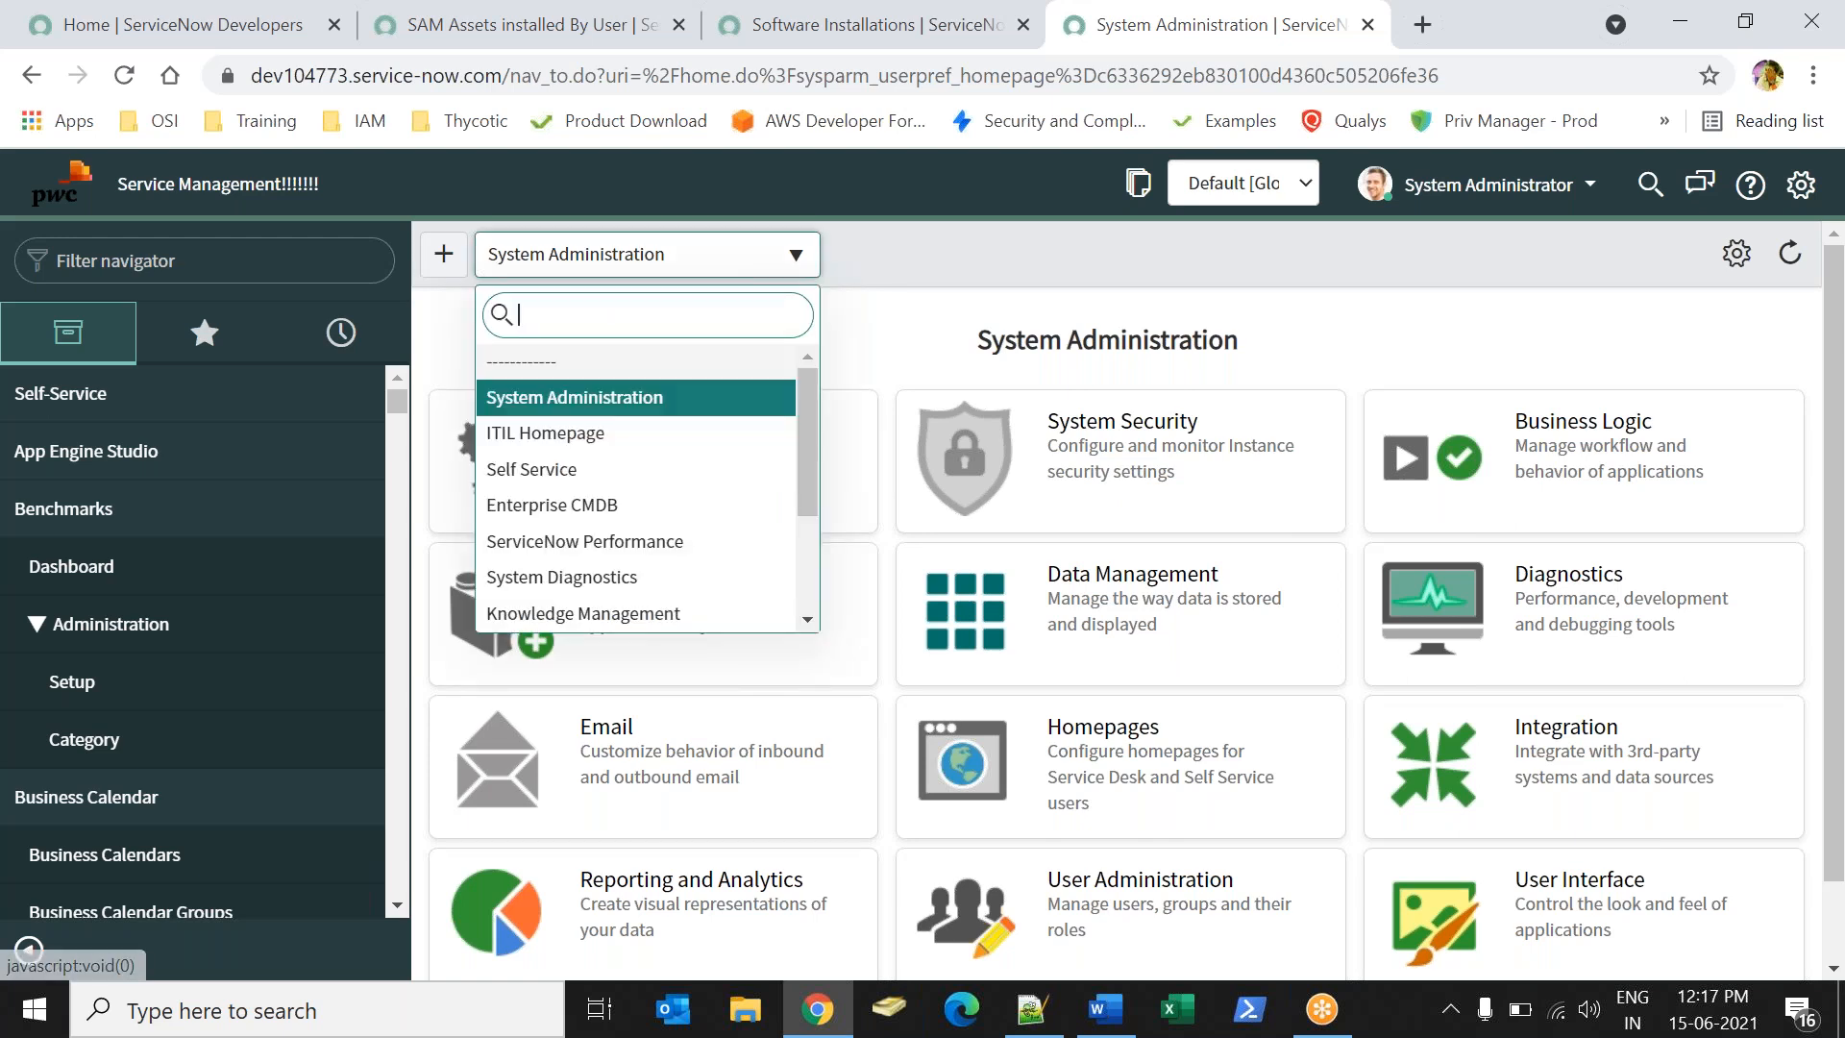
click(531, 432)
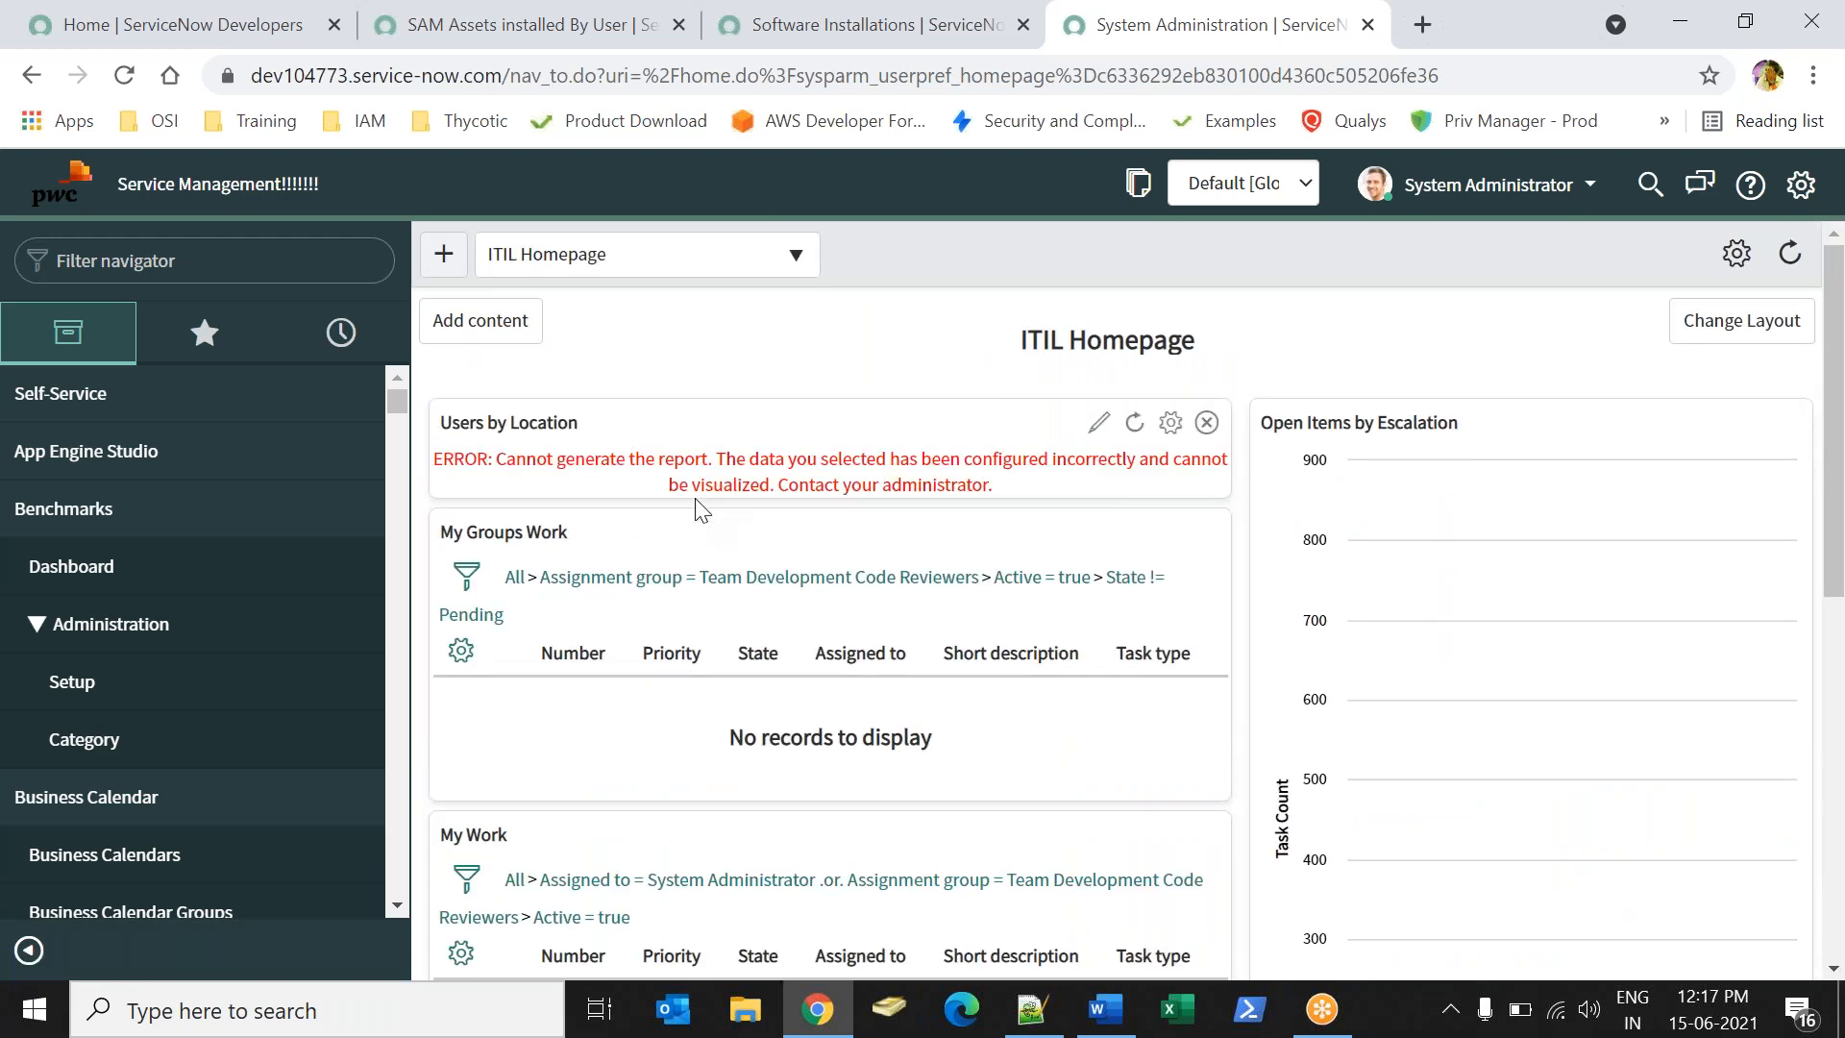
click(420, 21)
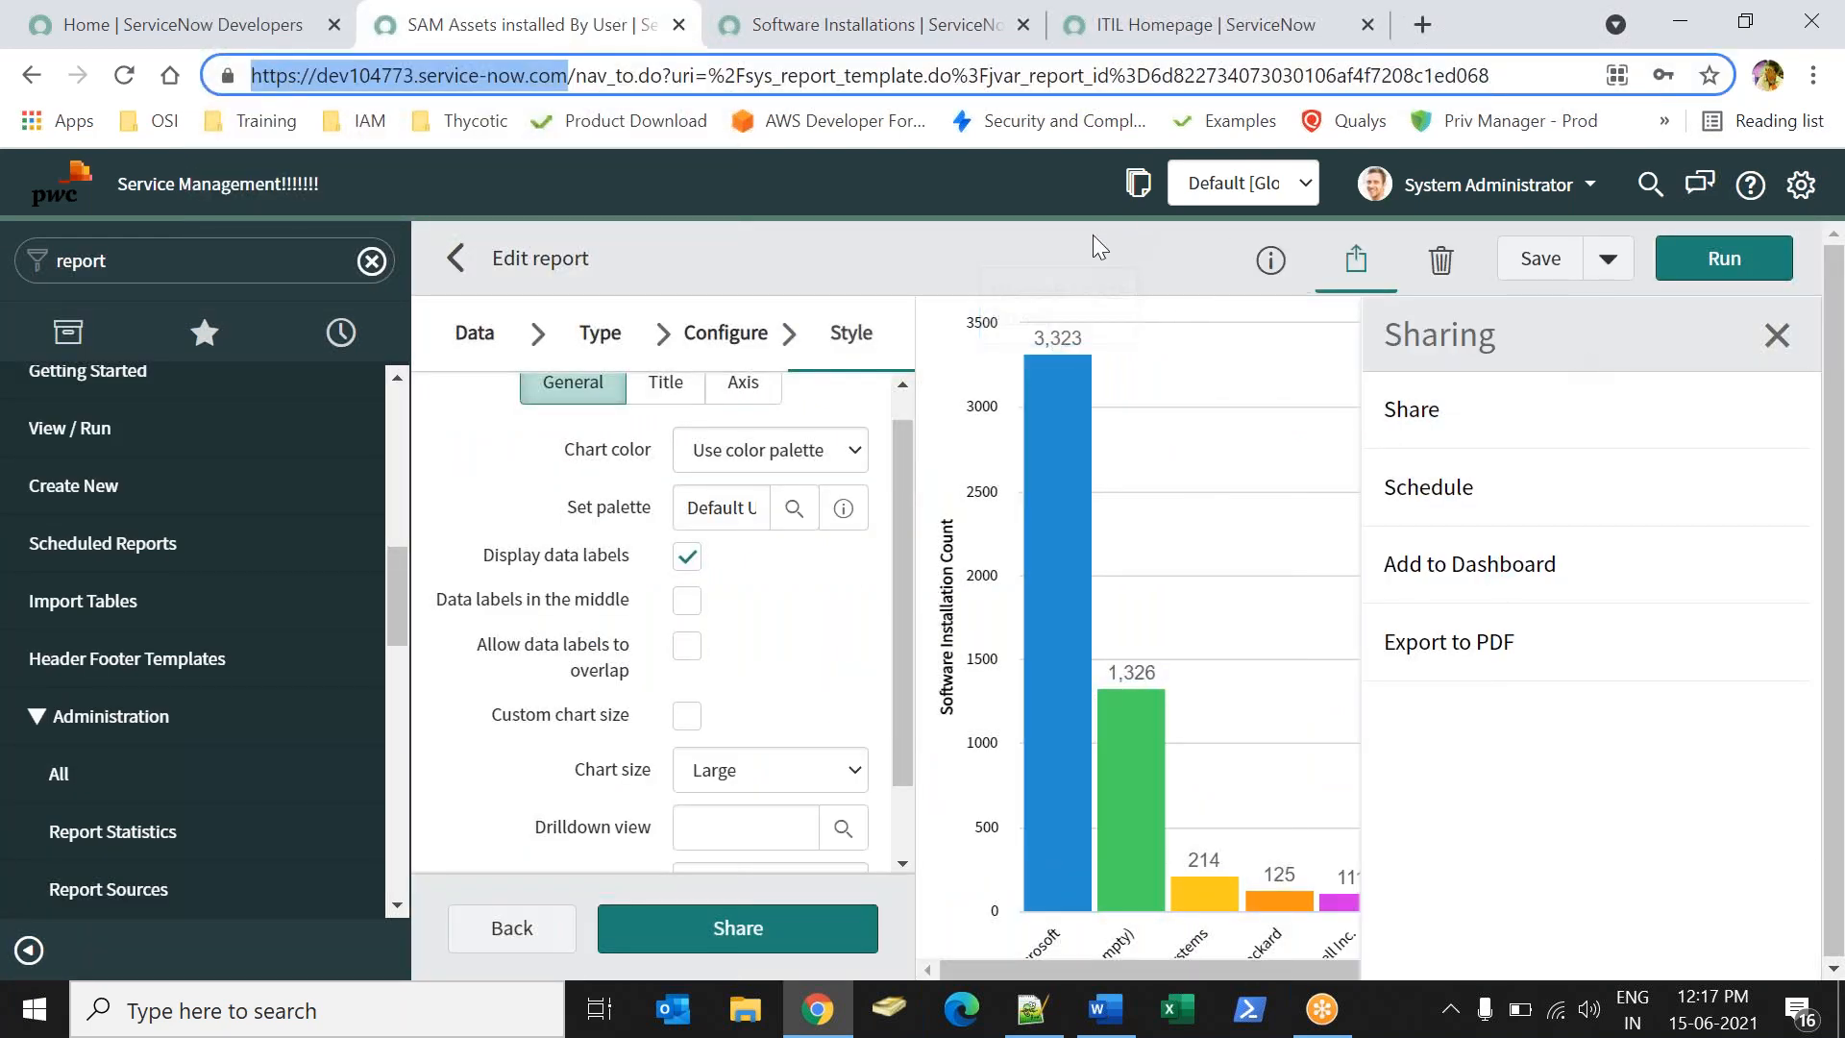
- Close the sharing menu and check the other tabs before returning to the report
click(1046, 251)
click(1354, 259)
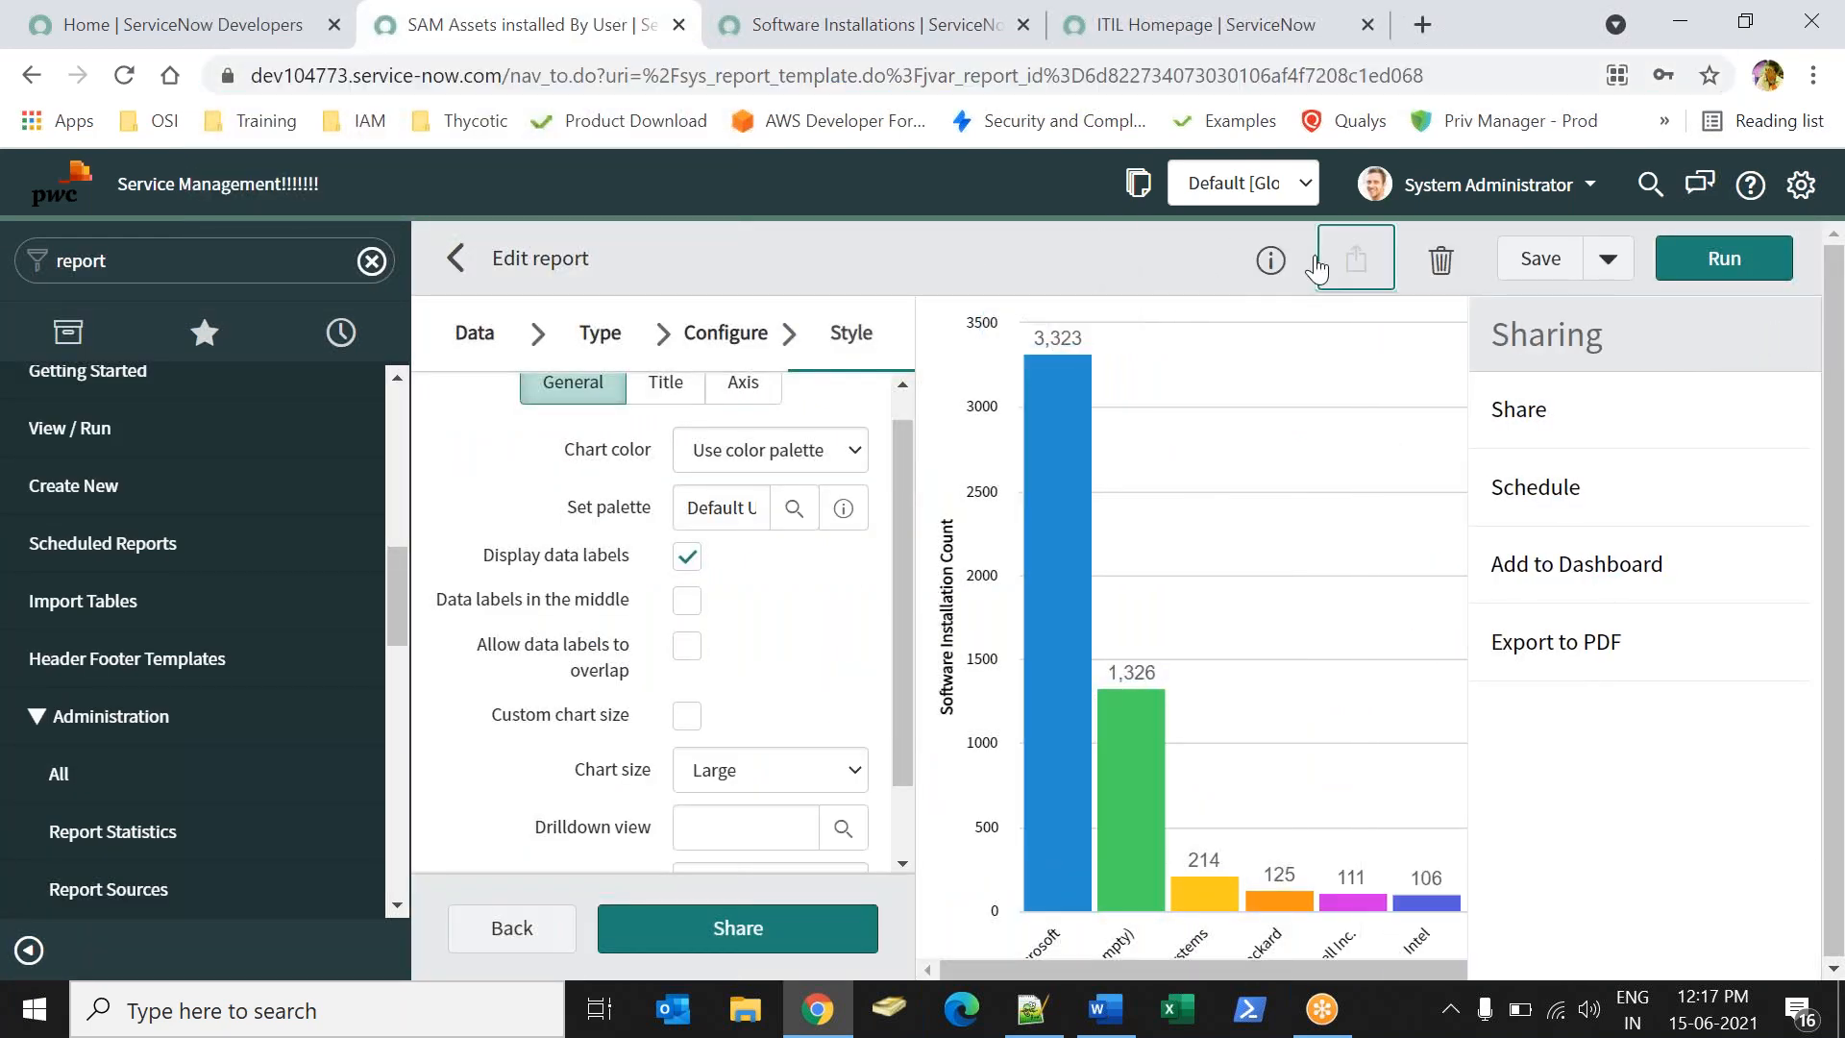
mouse_move(1111, 717)
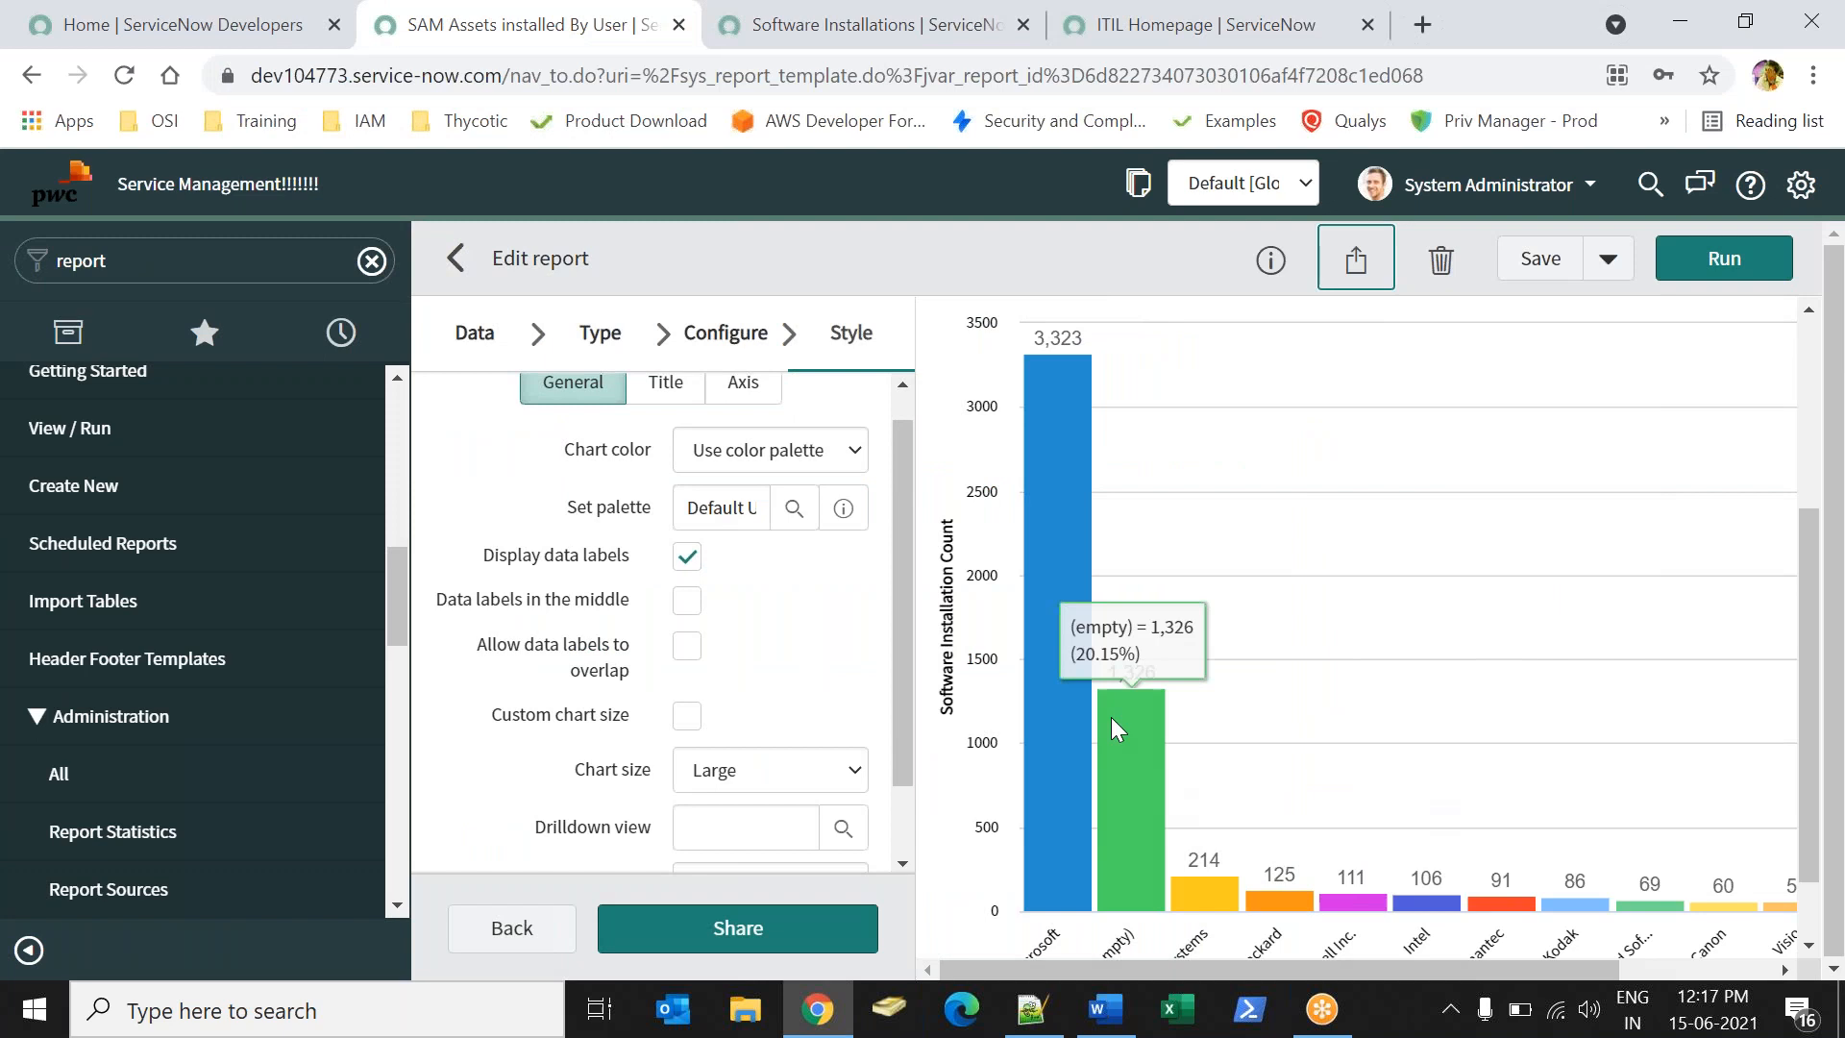
click(761, 39)
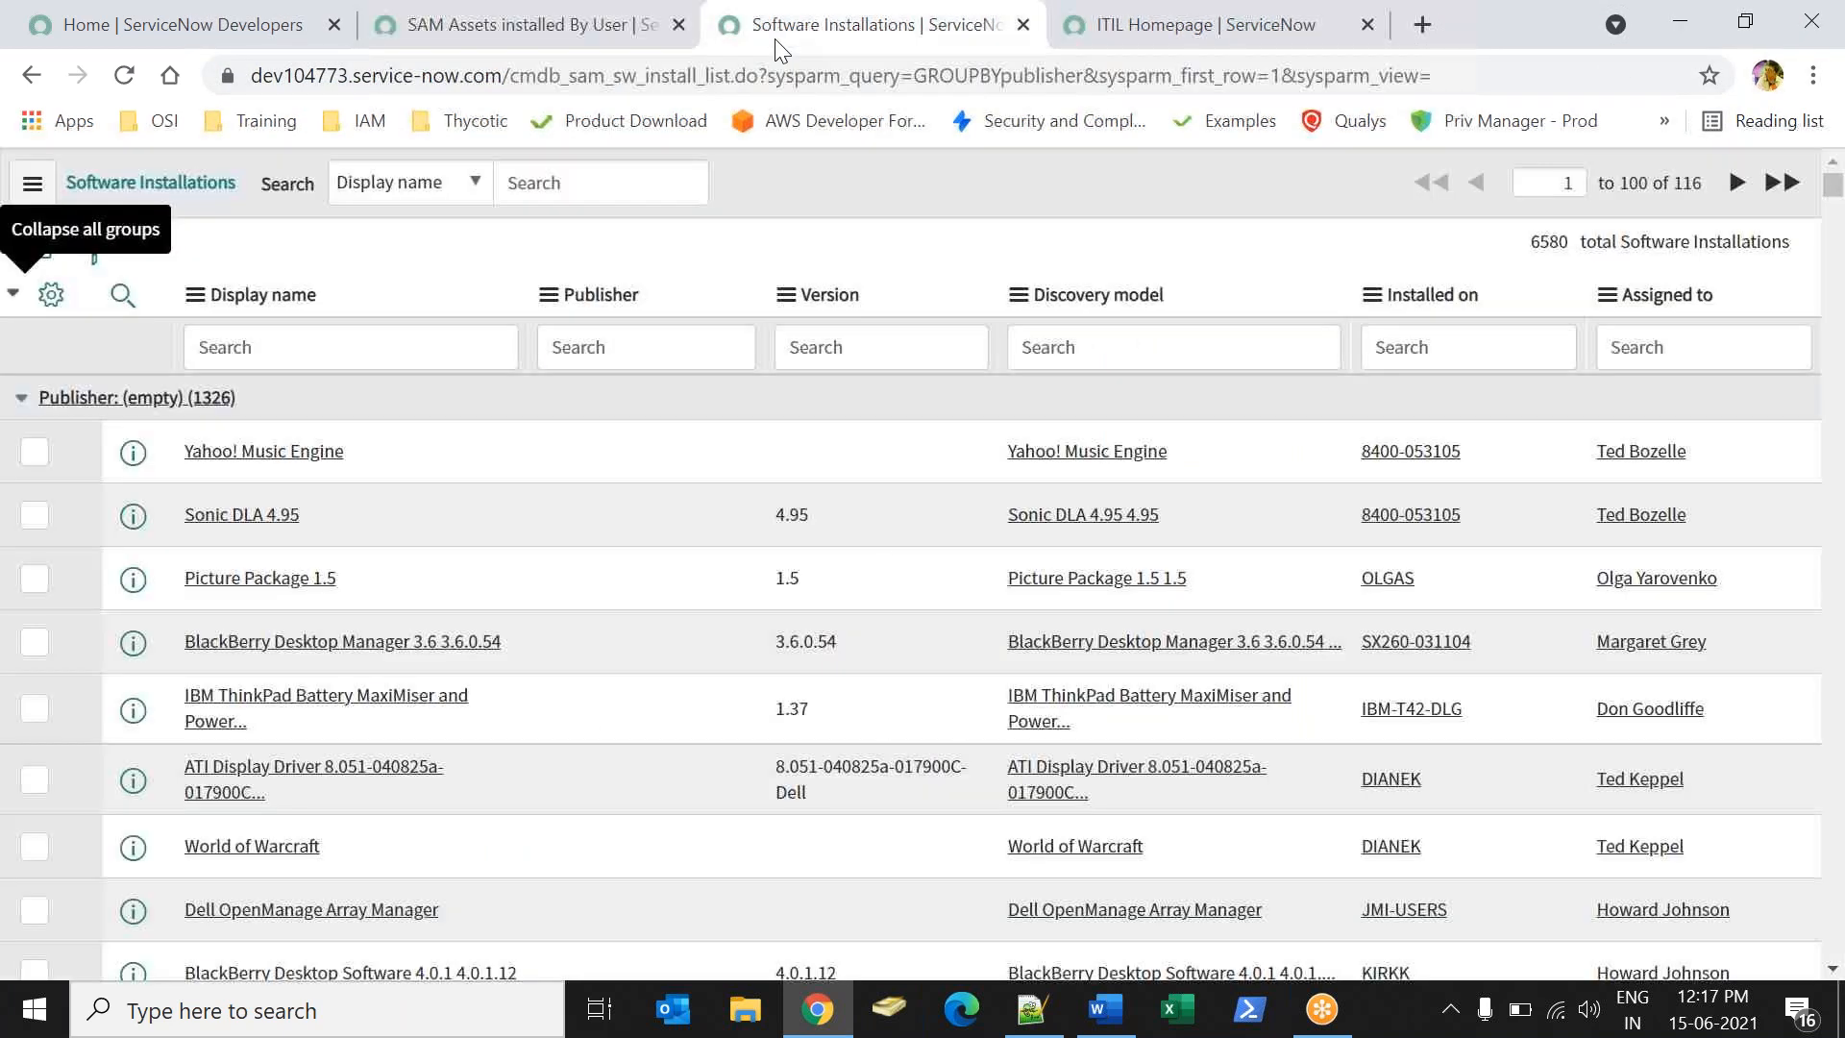
click(1075, 38)
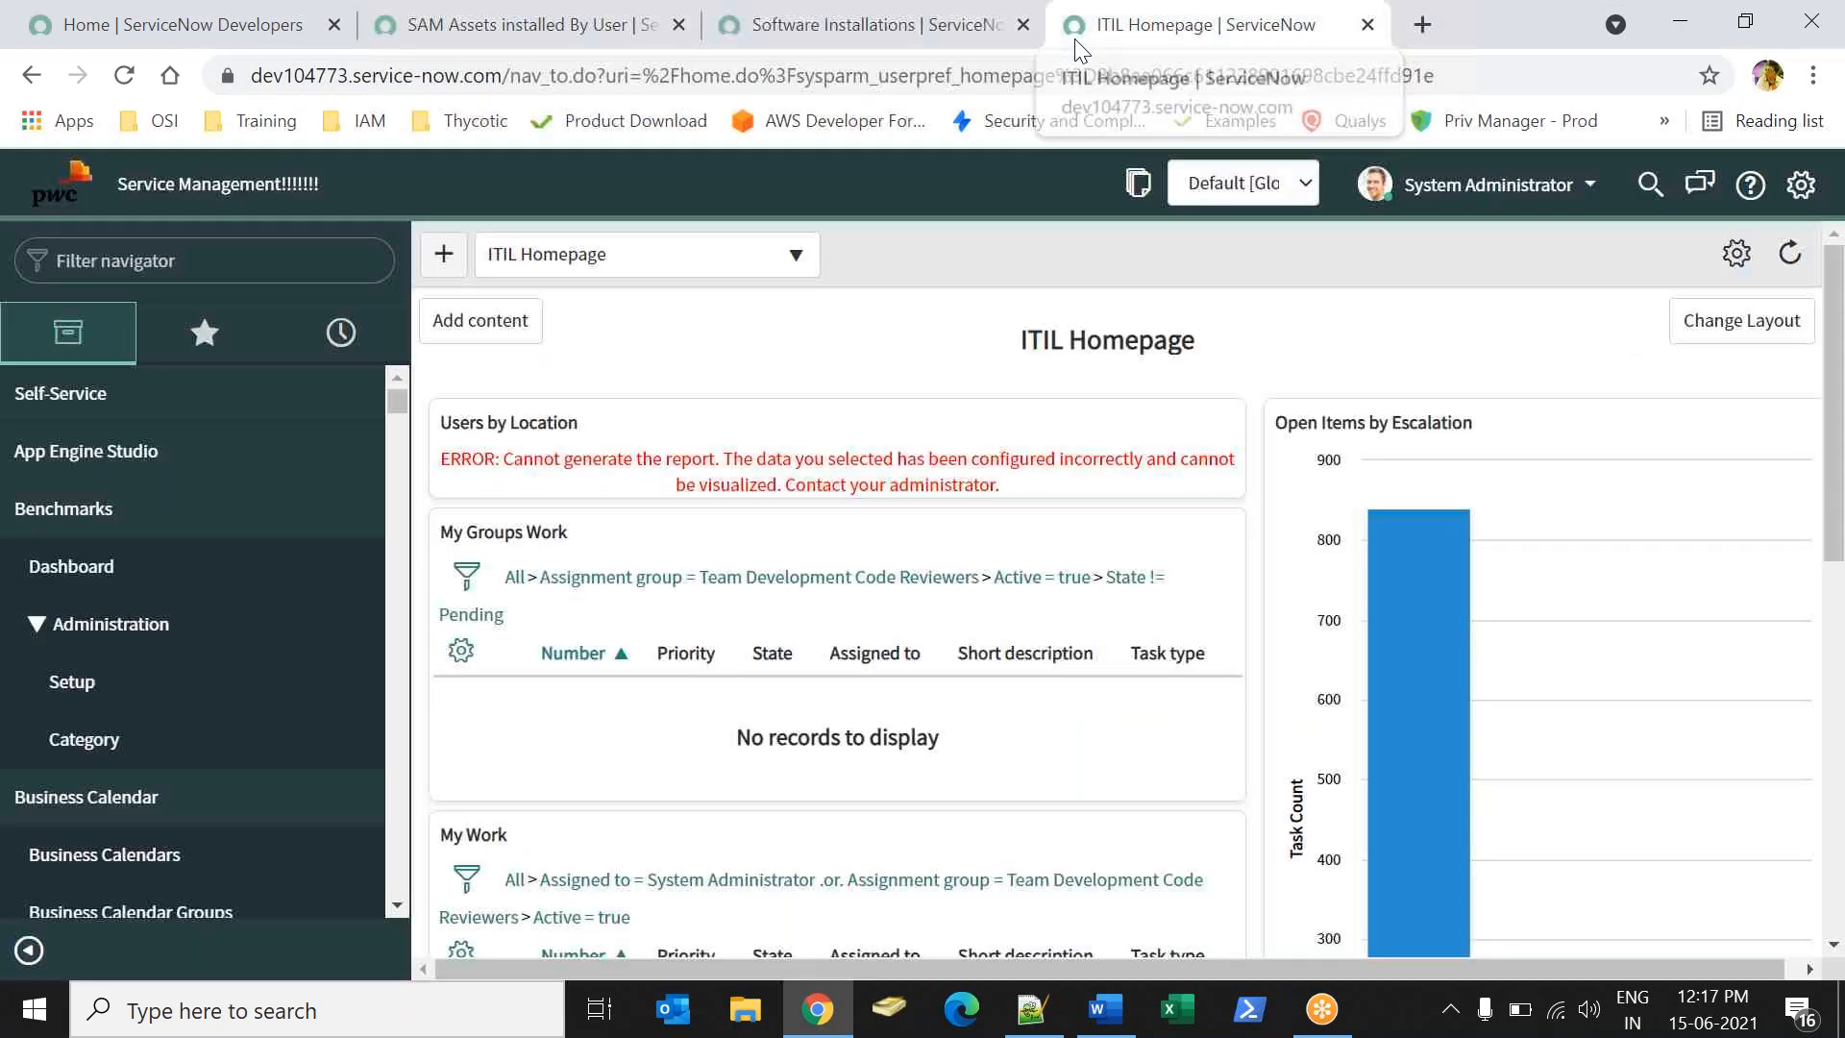
click(471, 42)
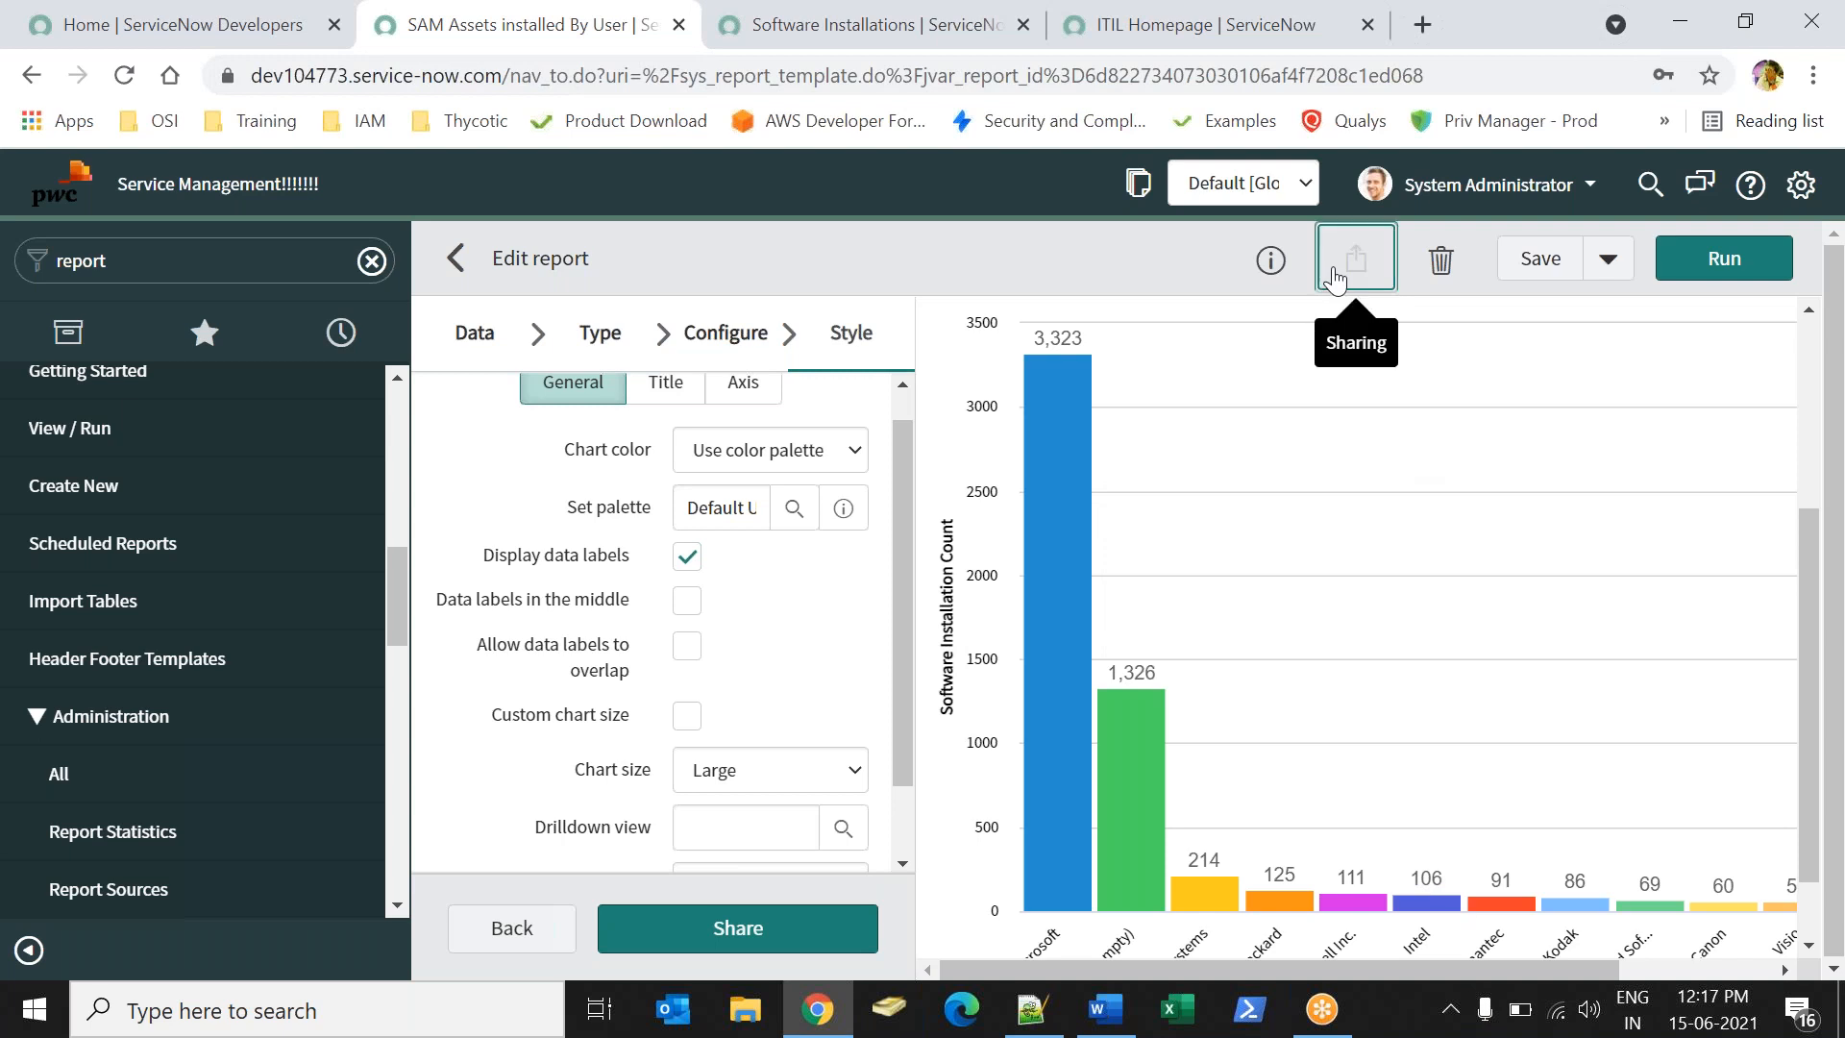
- Add the report to ITIL Homepage as a widget in the left column slot
click(1333, 279)
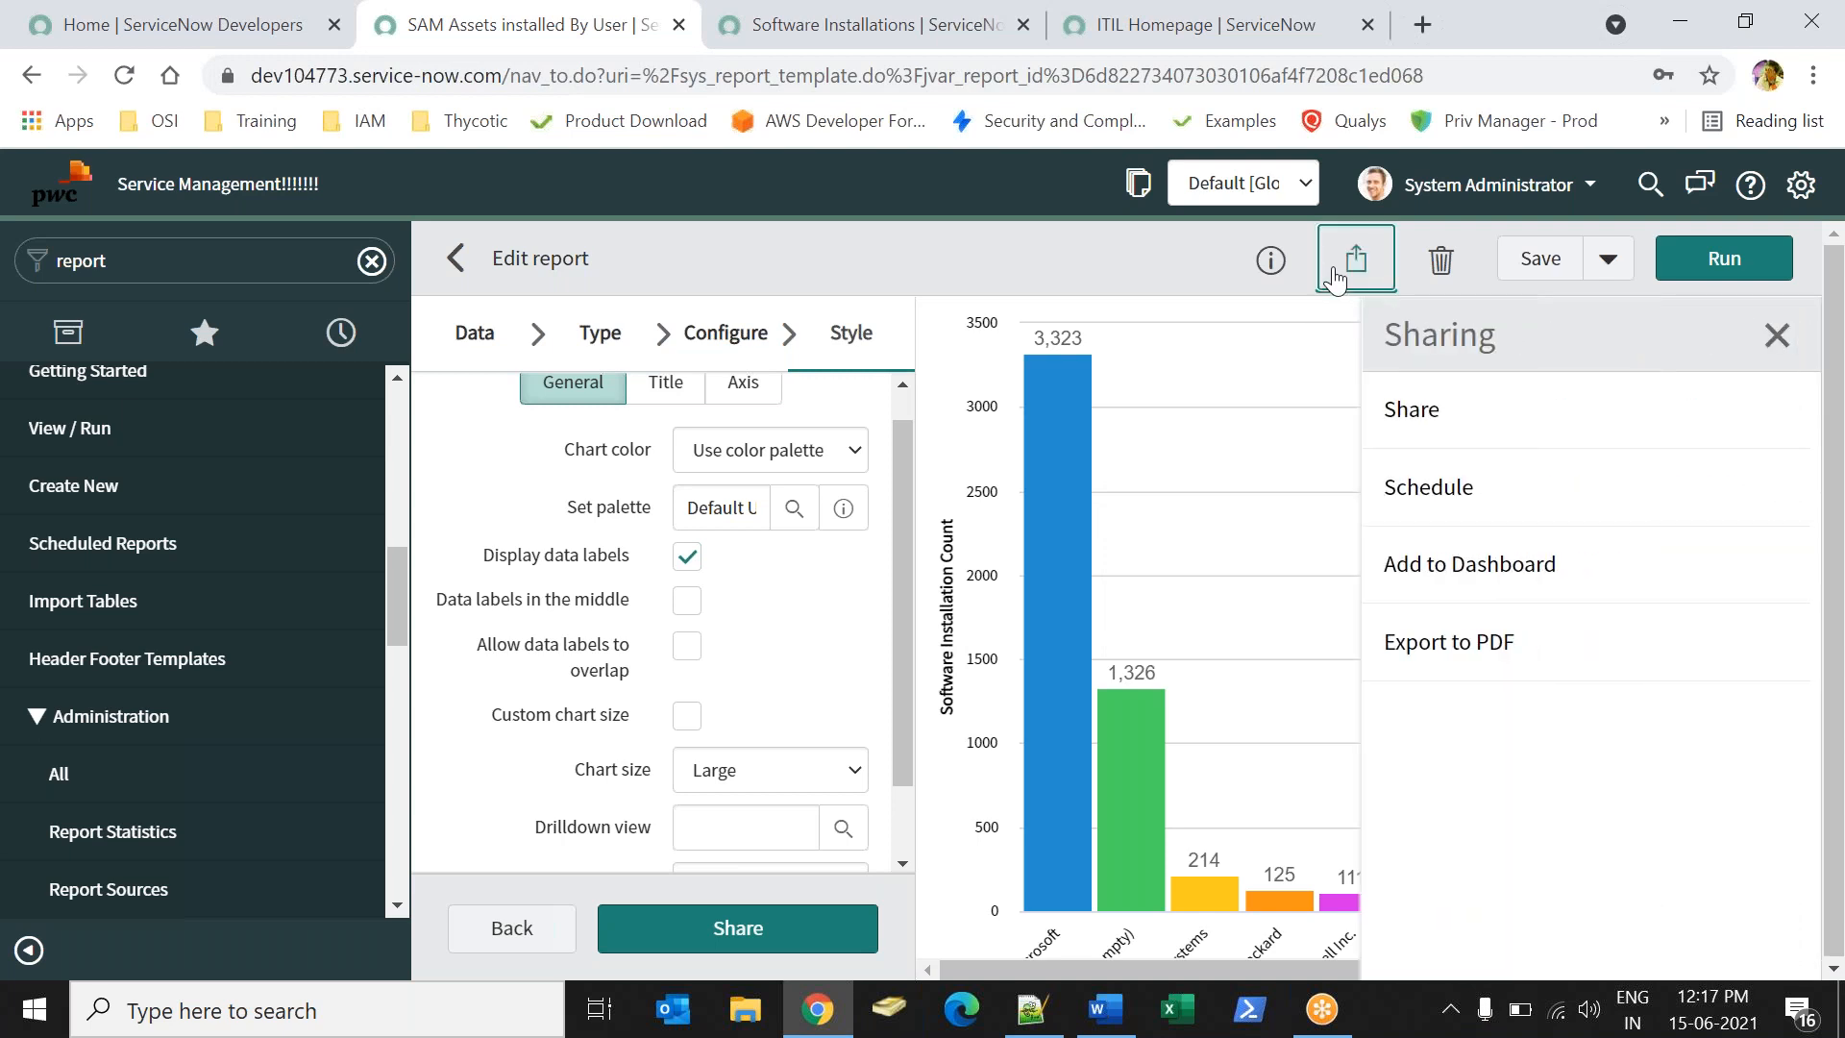
click(1395, 586)
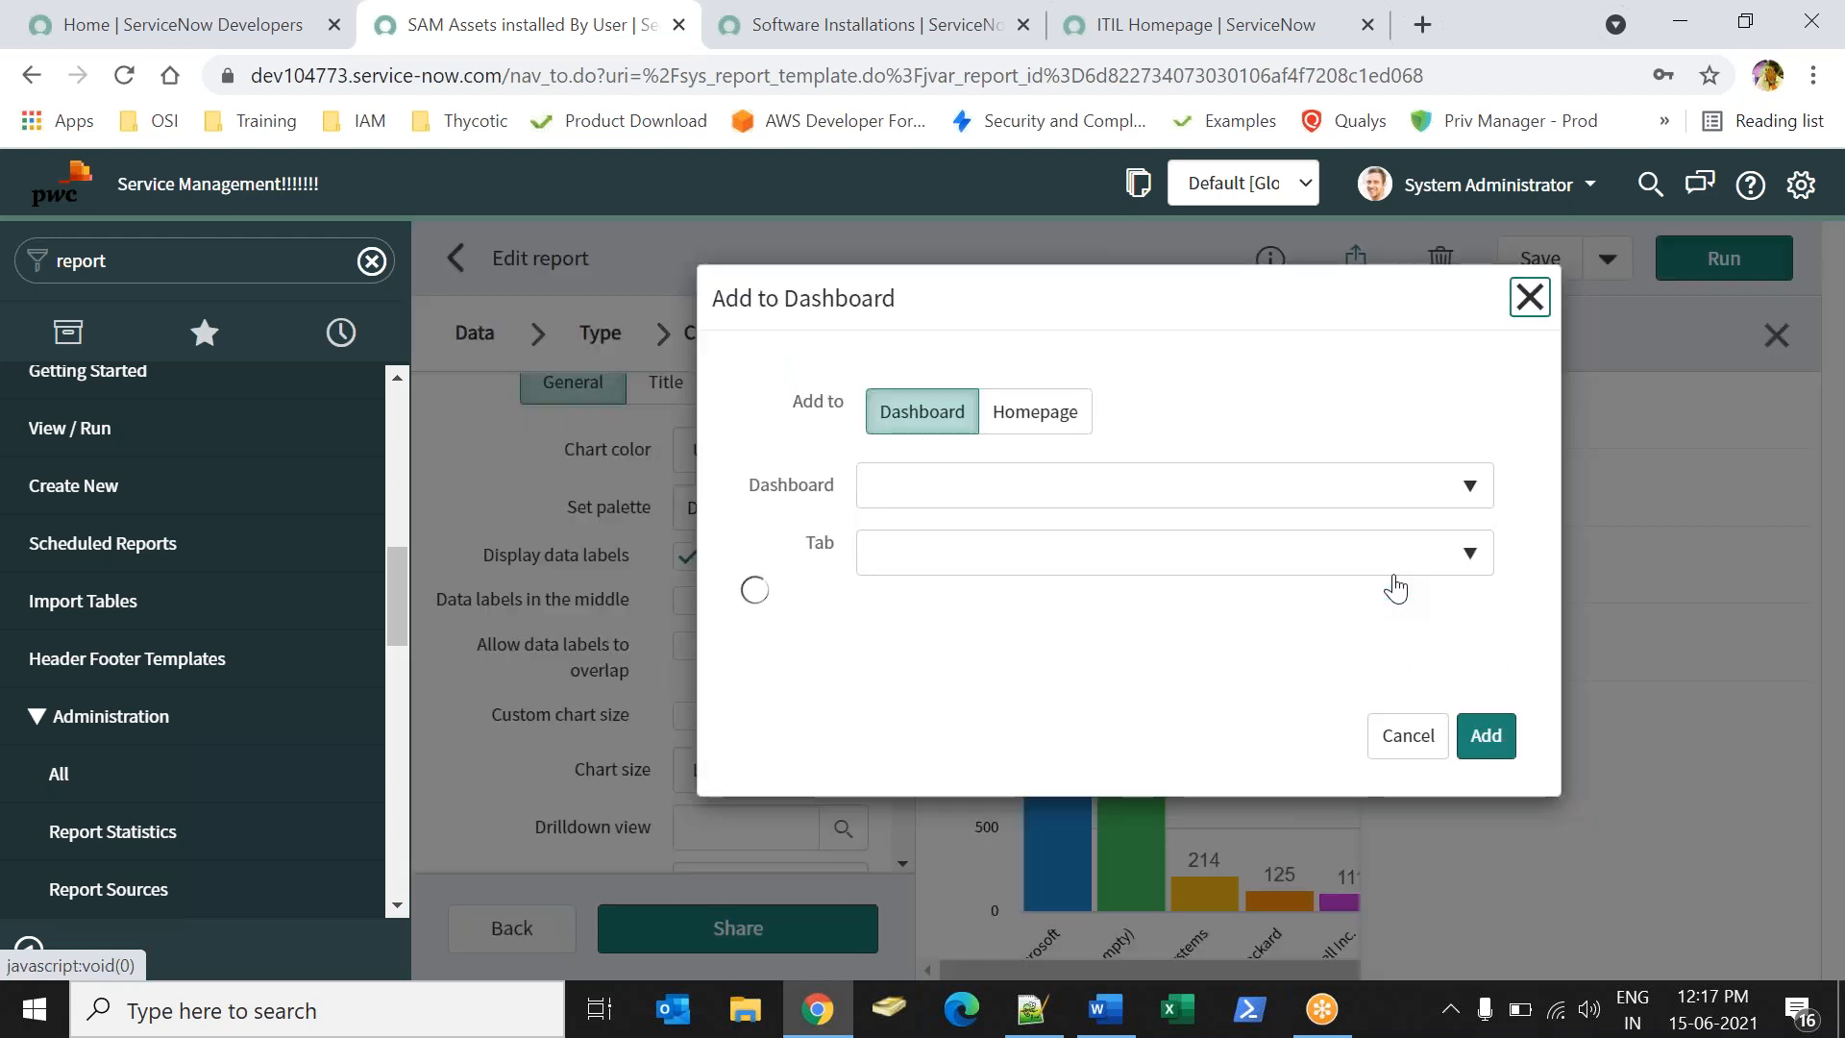
click(1040, 411)
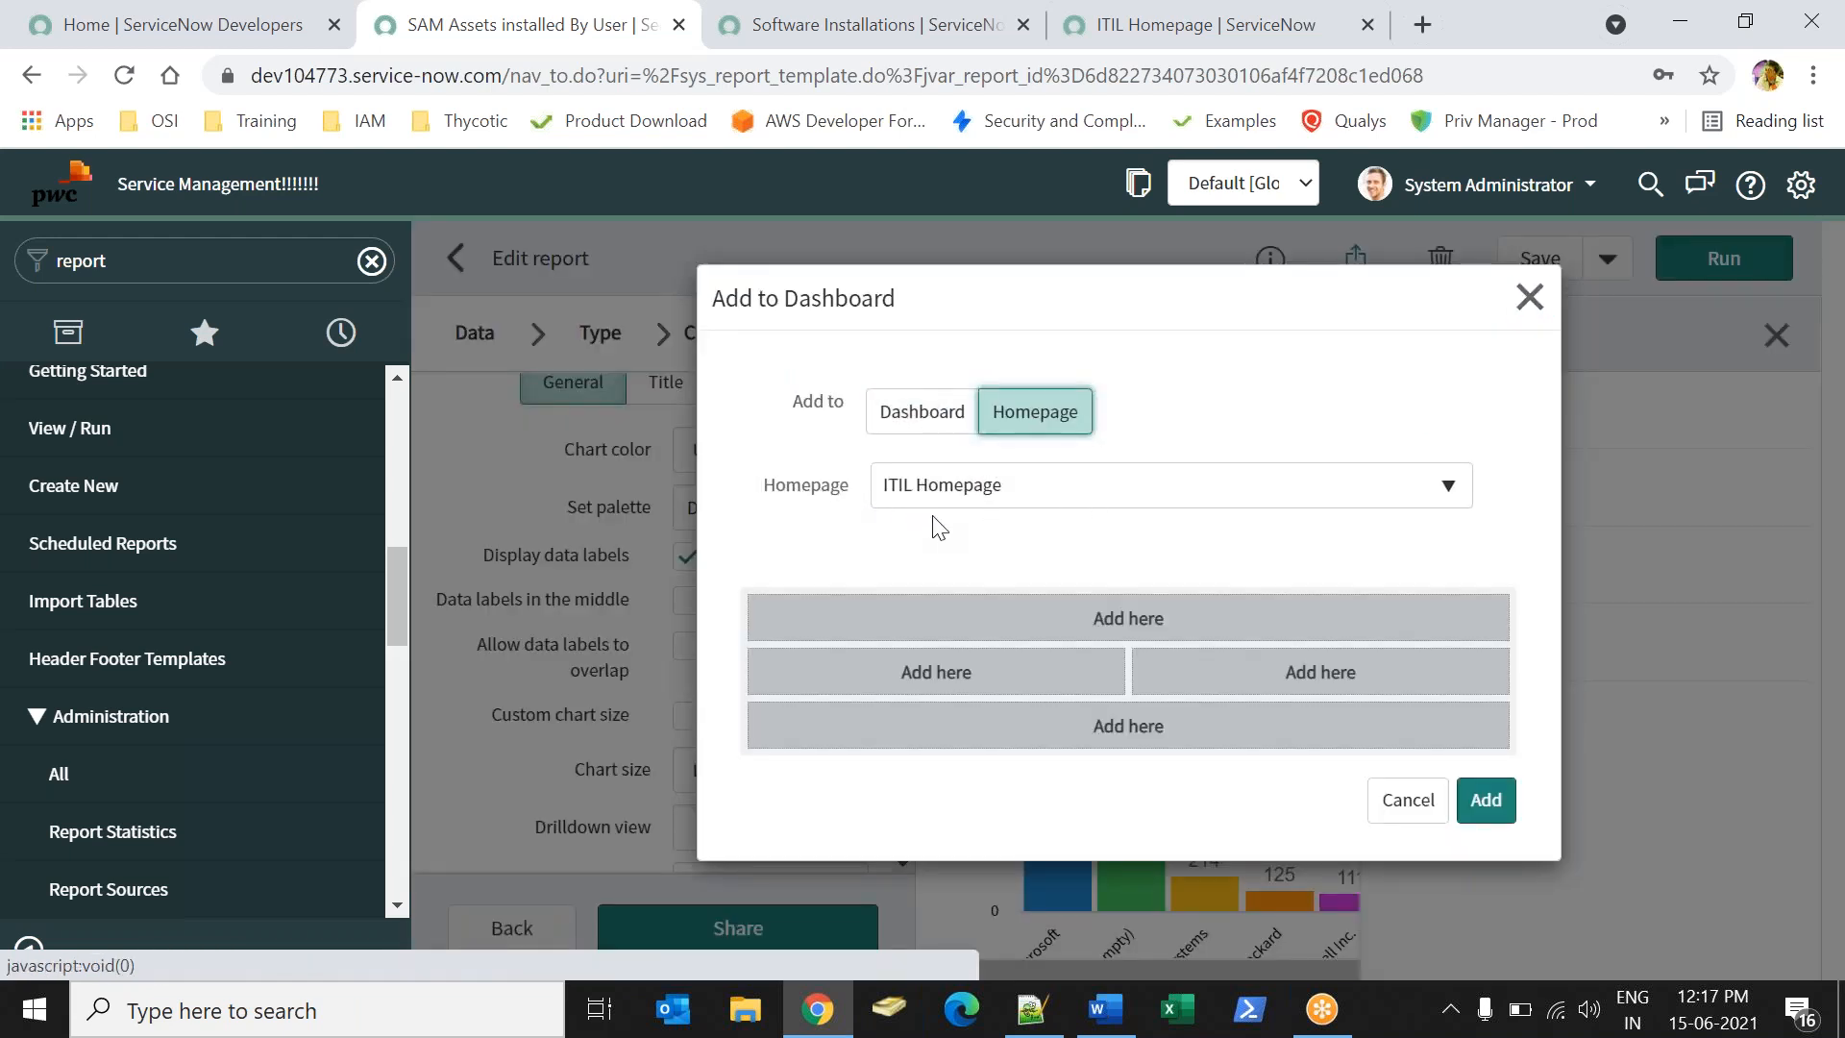
click(963, 494)
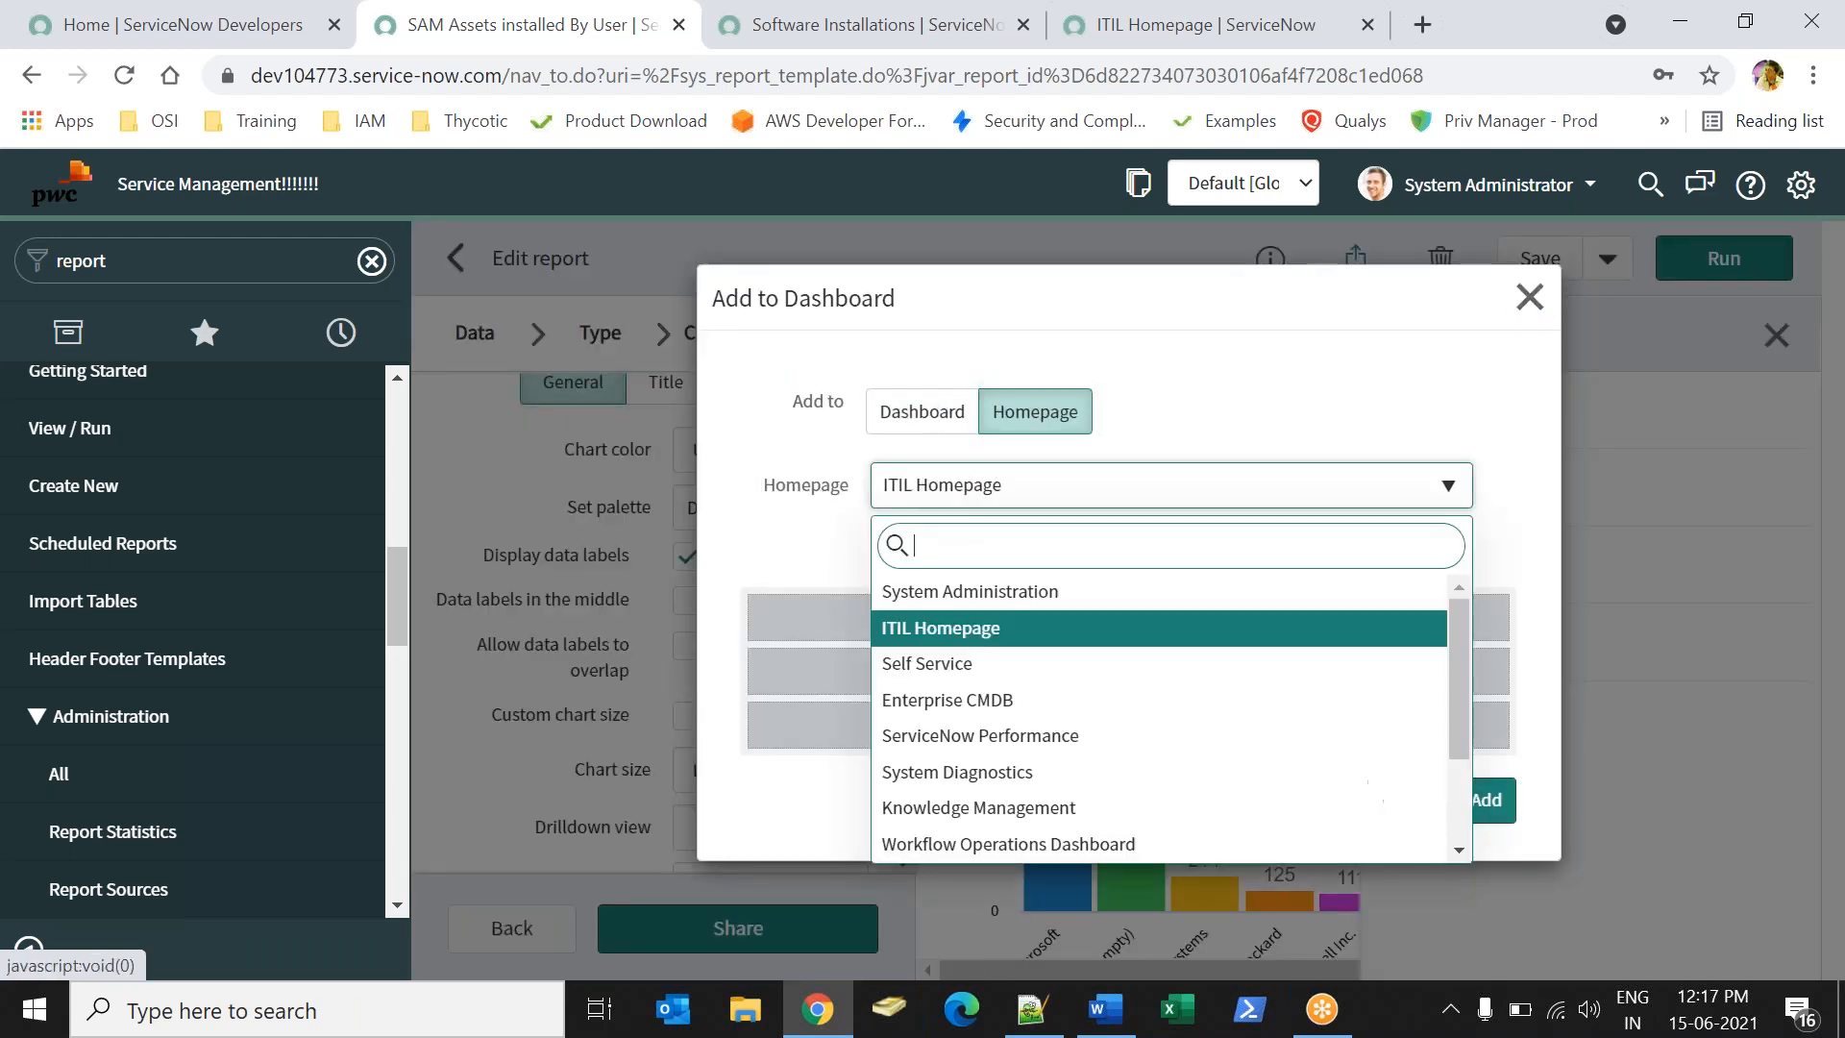
click(951, 634)
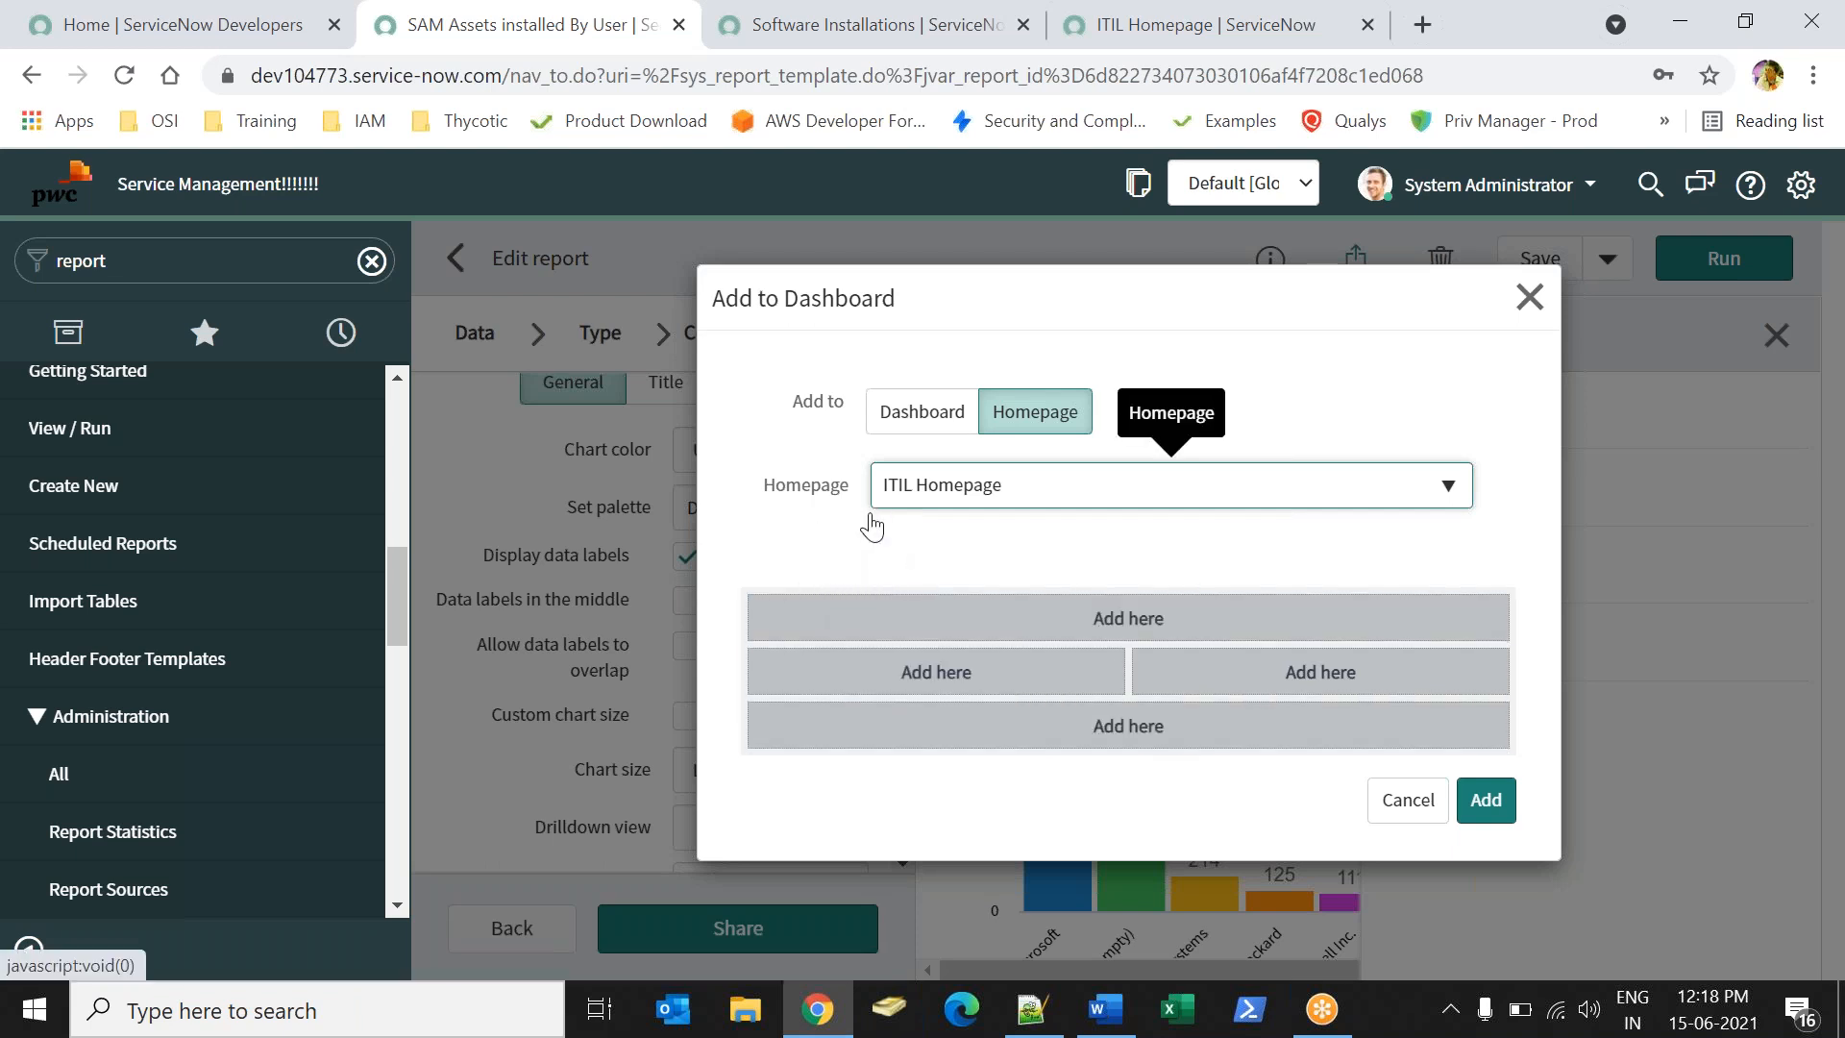
click(931, 686)
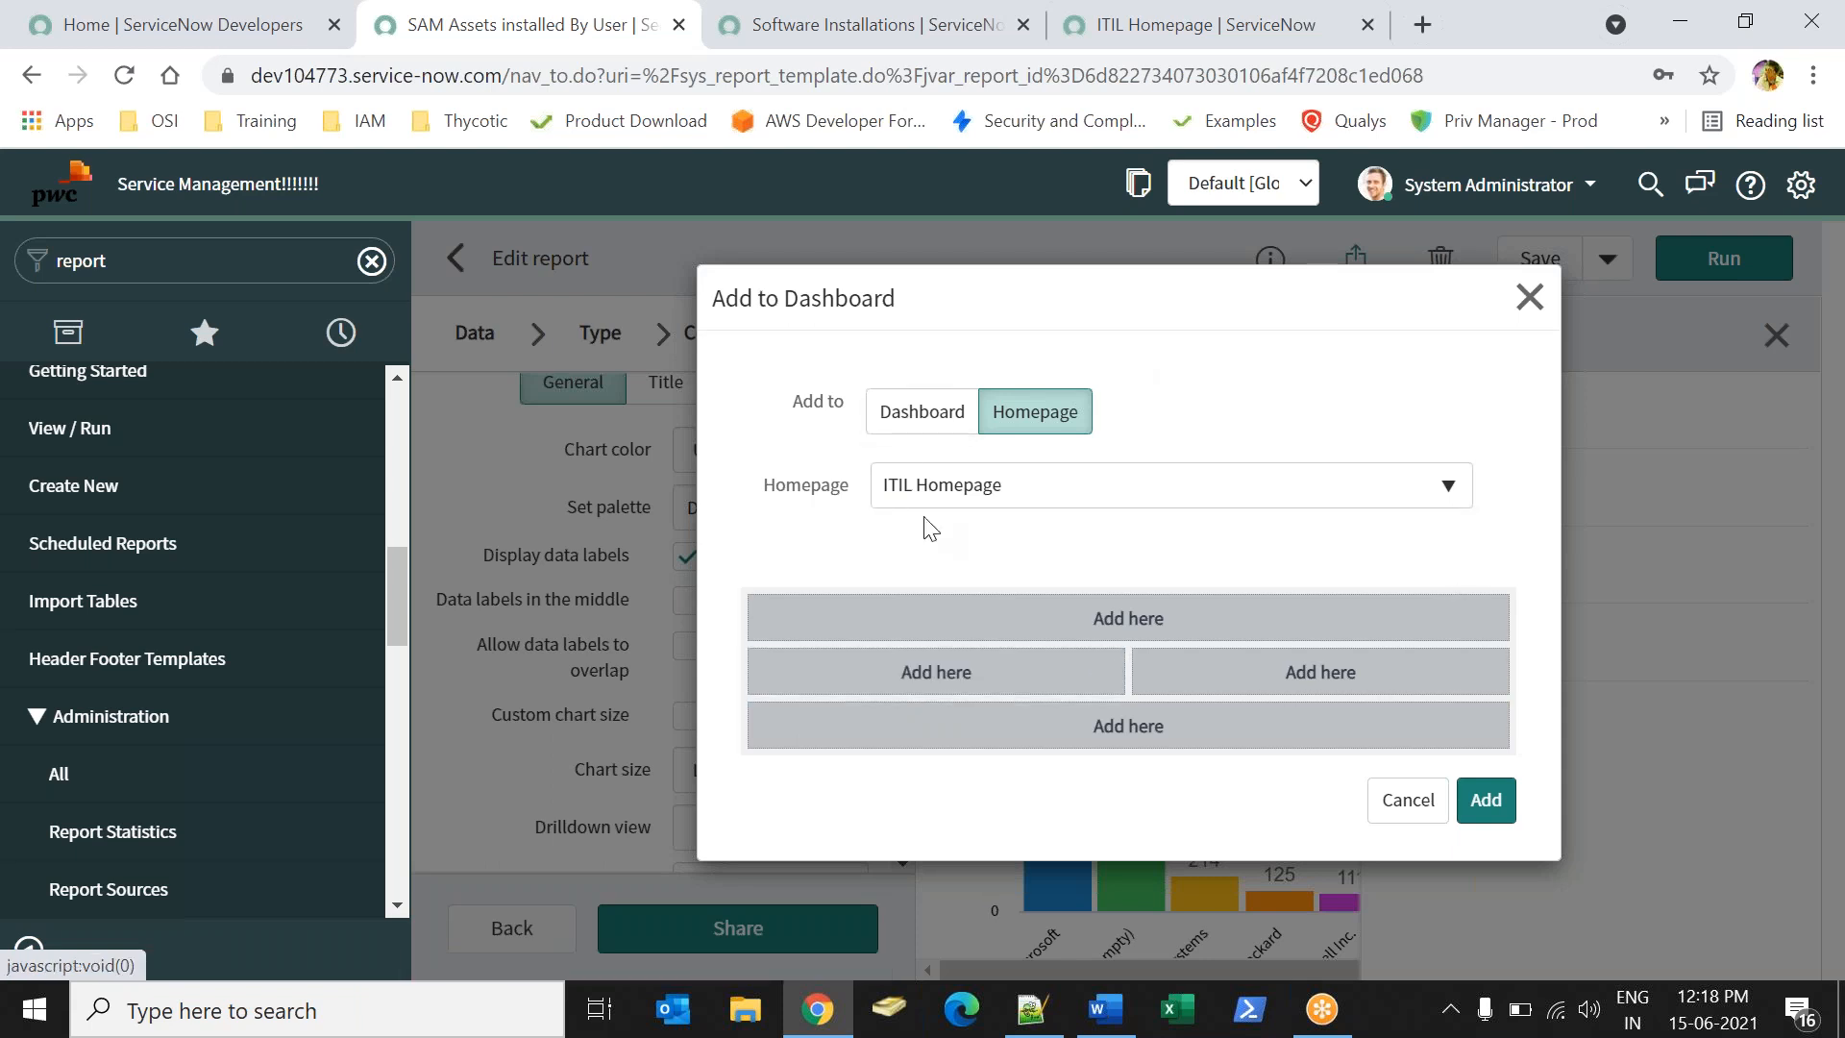
click(1480, 803)
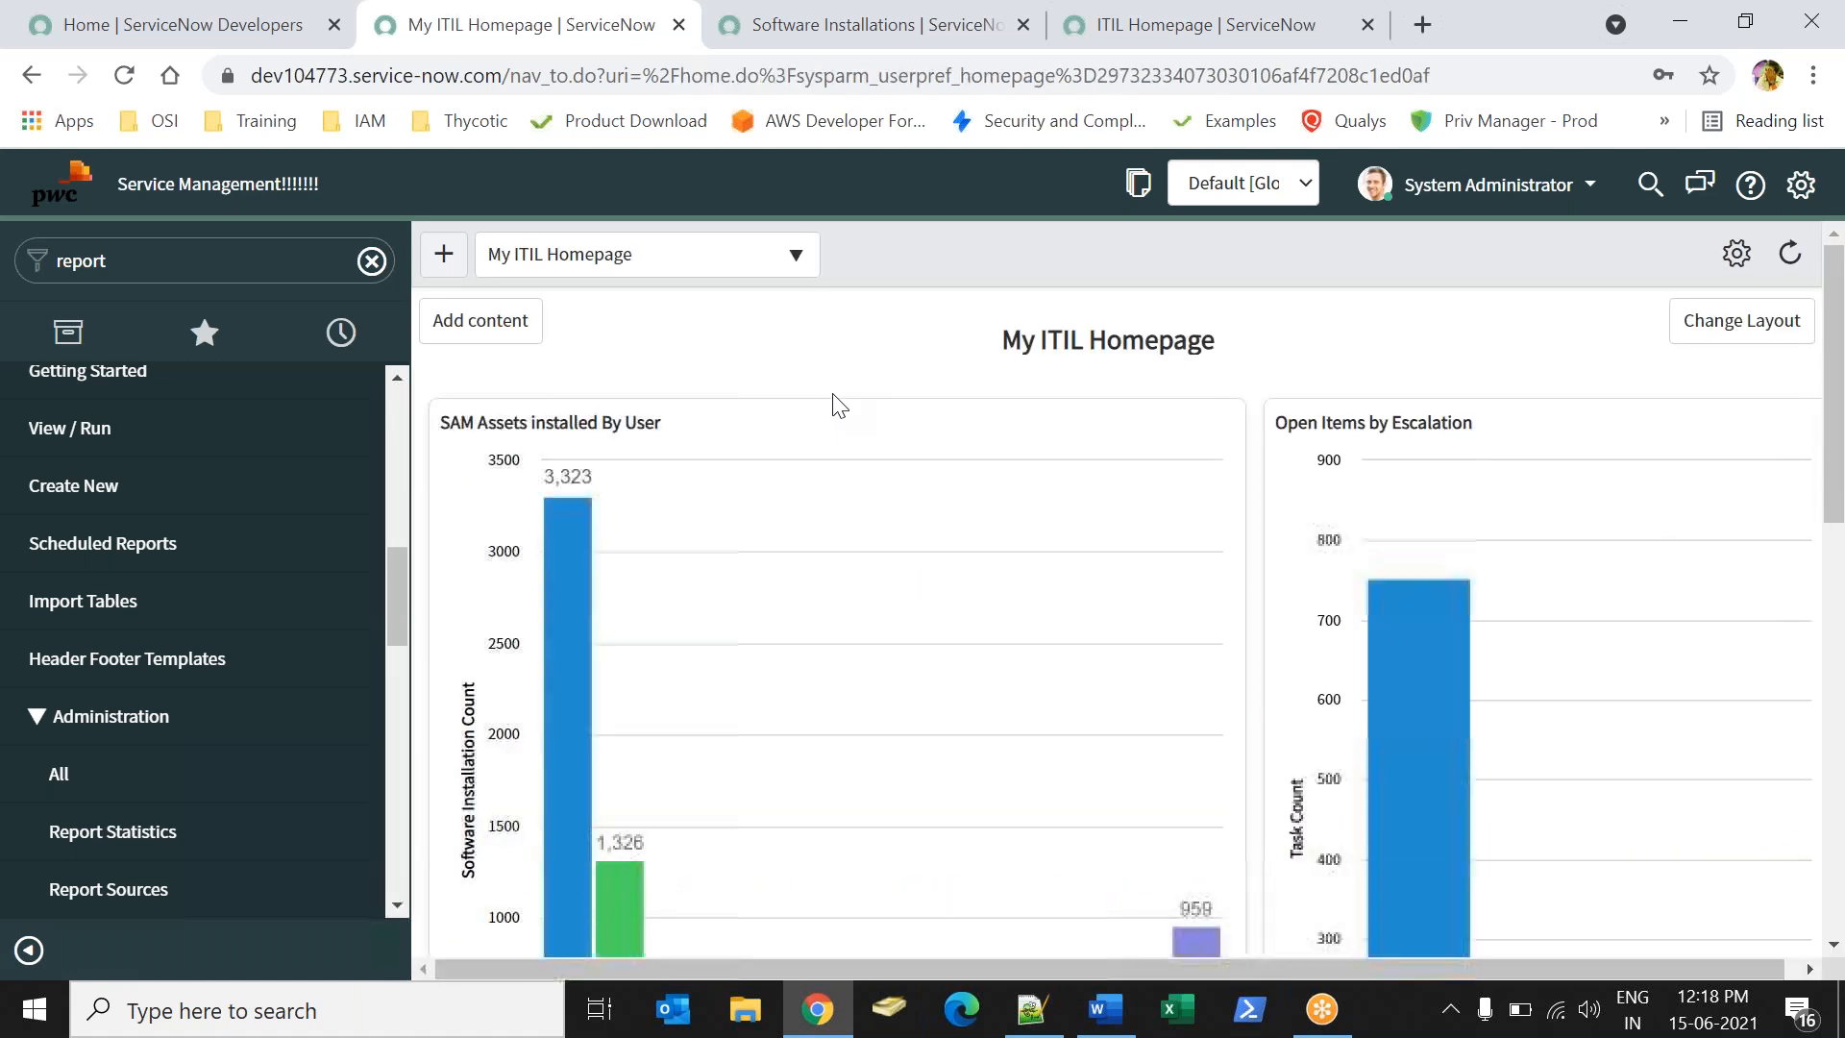
- Select text in the ITIL Homepage title and leave the title unchanged
mouse_move(1207, 481)
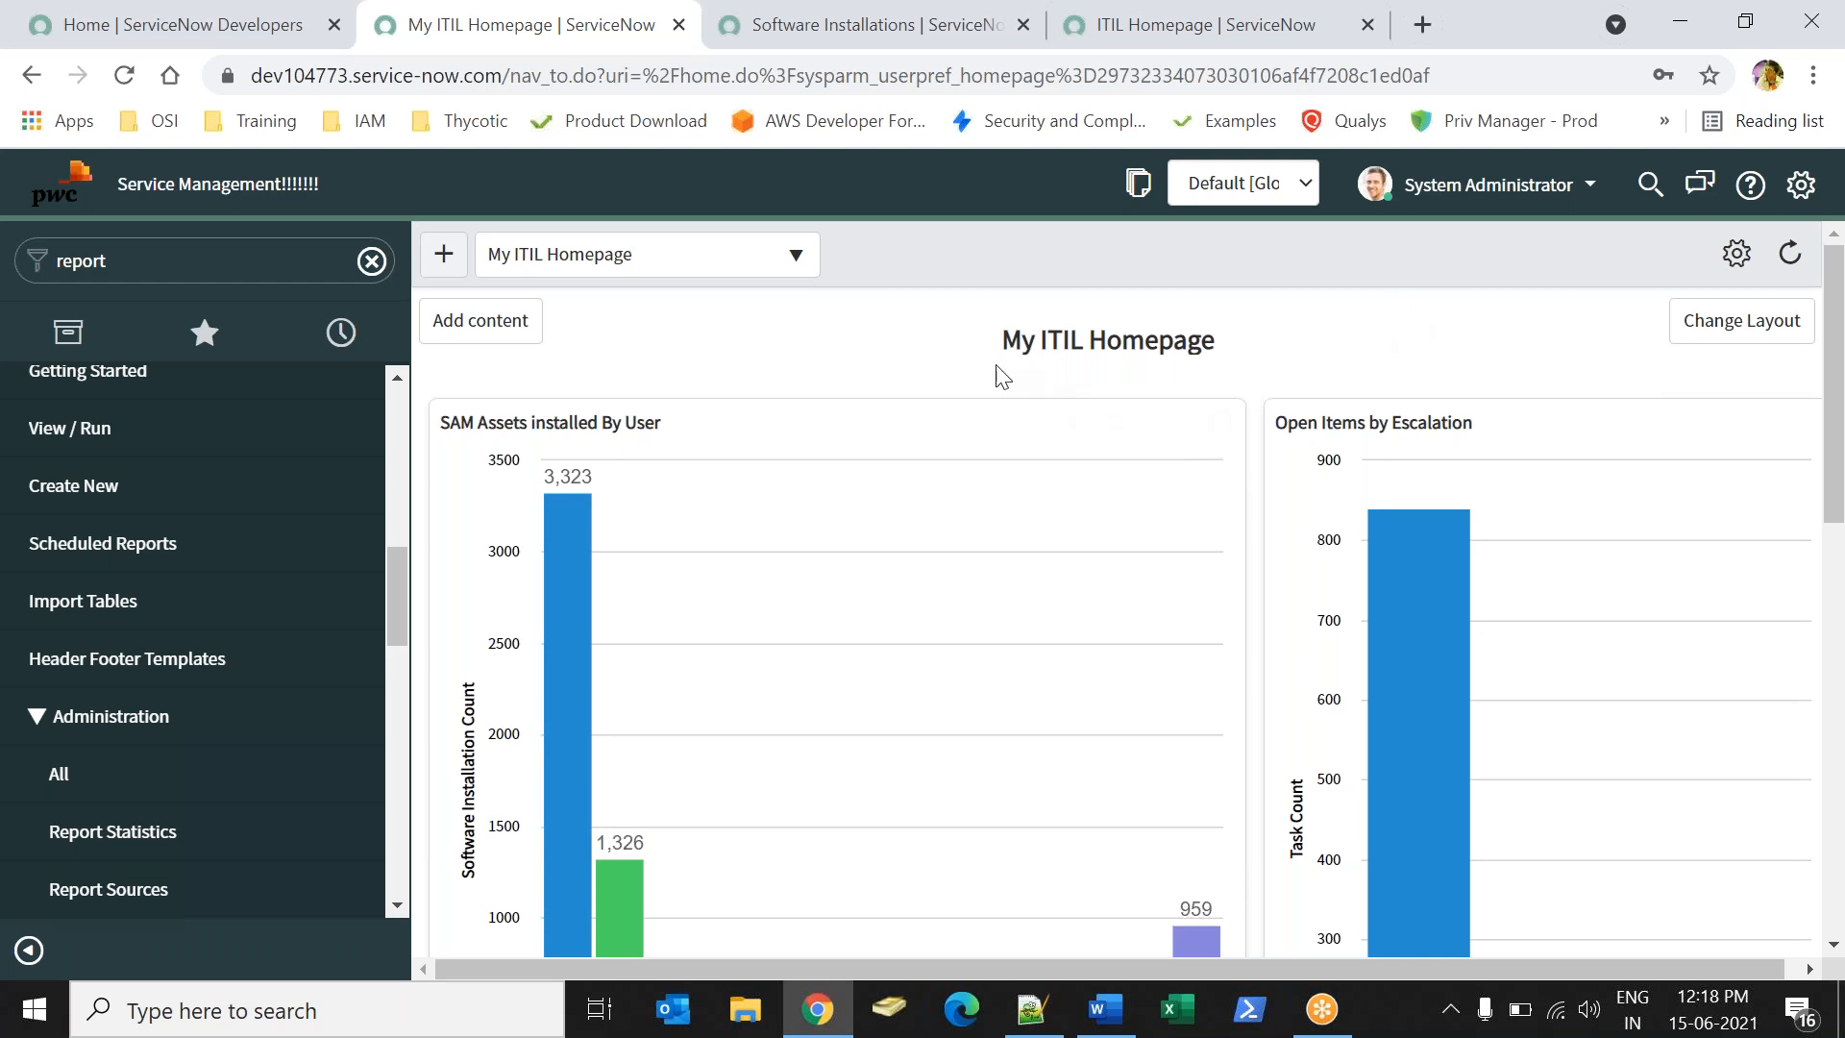
click(1004, 341)
drag(1016, 341, 1233, 342)
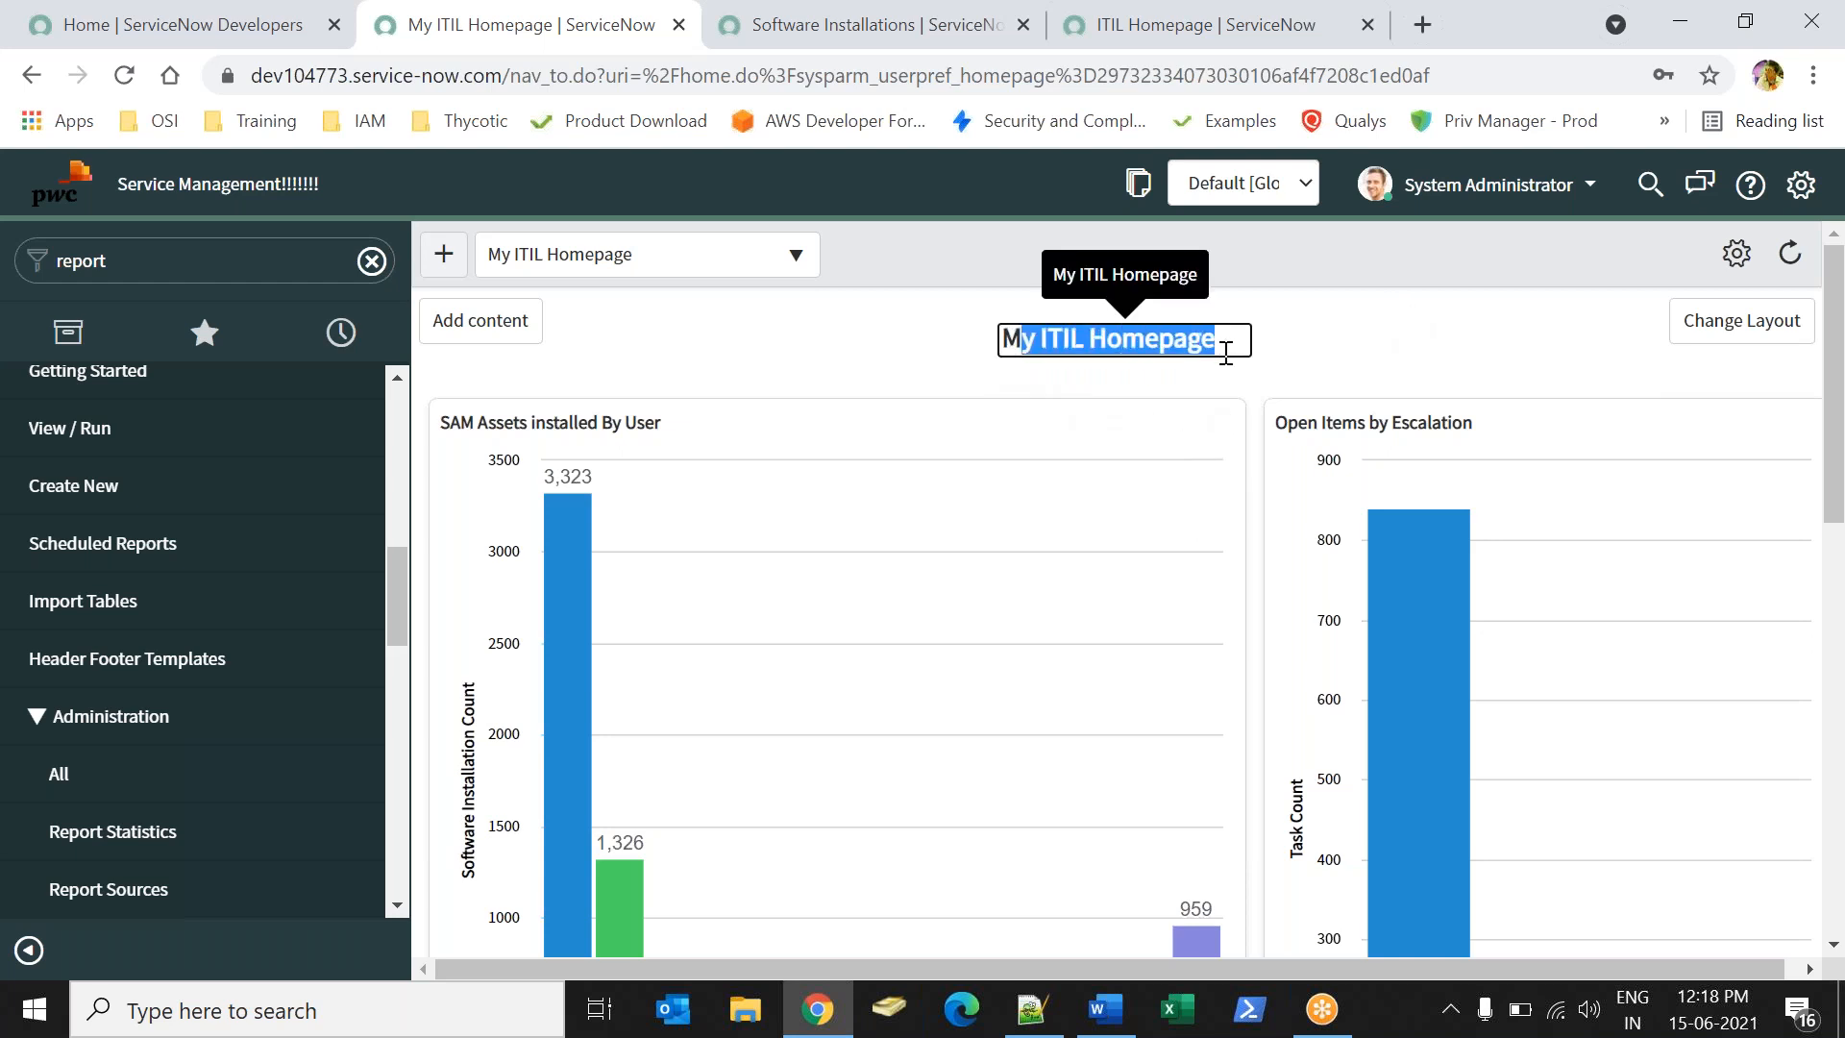
click(1233, 342)
drag(1037, 342, 970, 344)
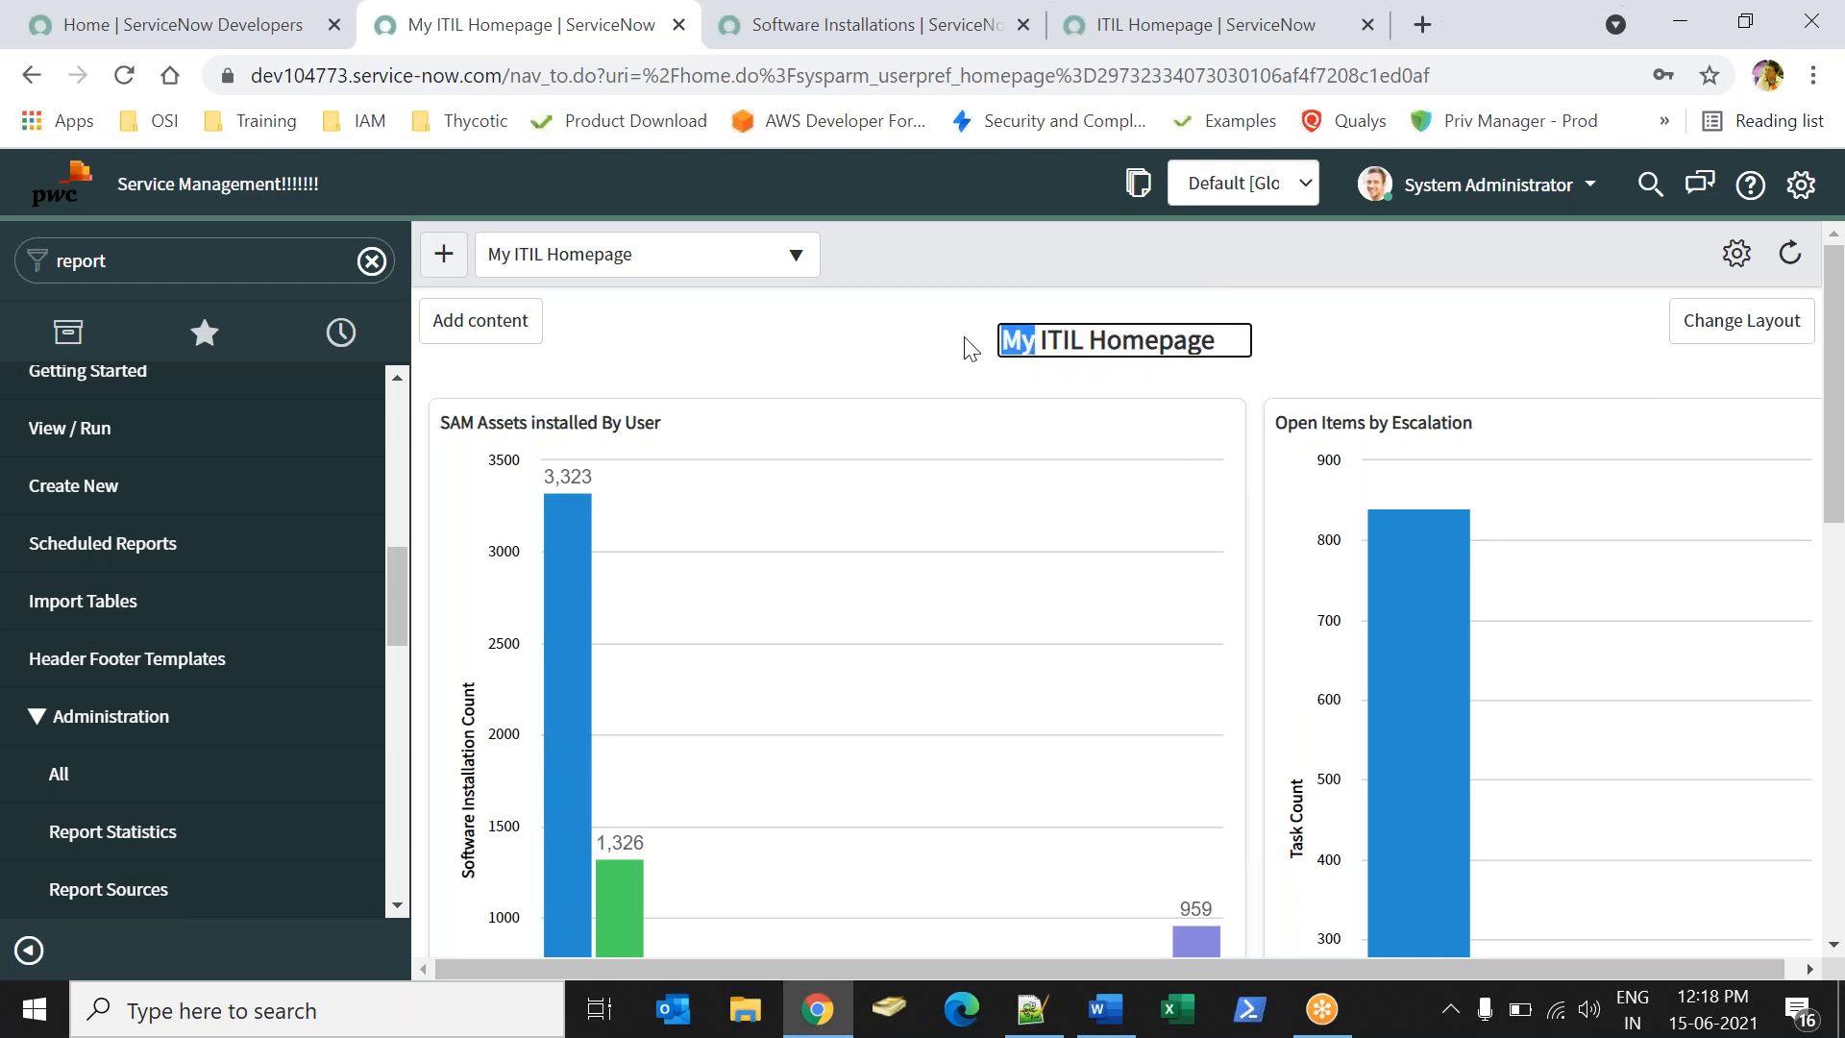
click(907, 360)
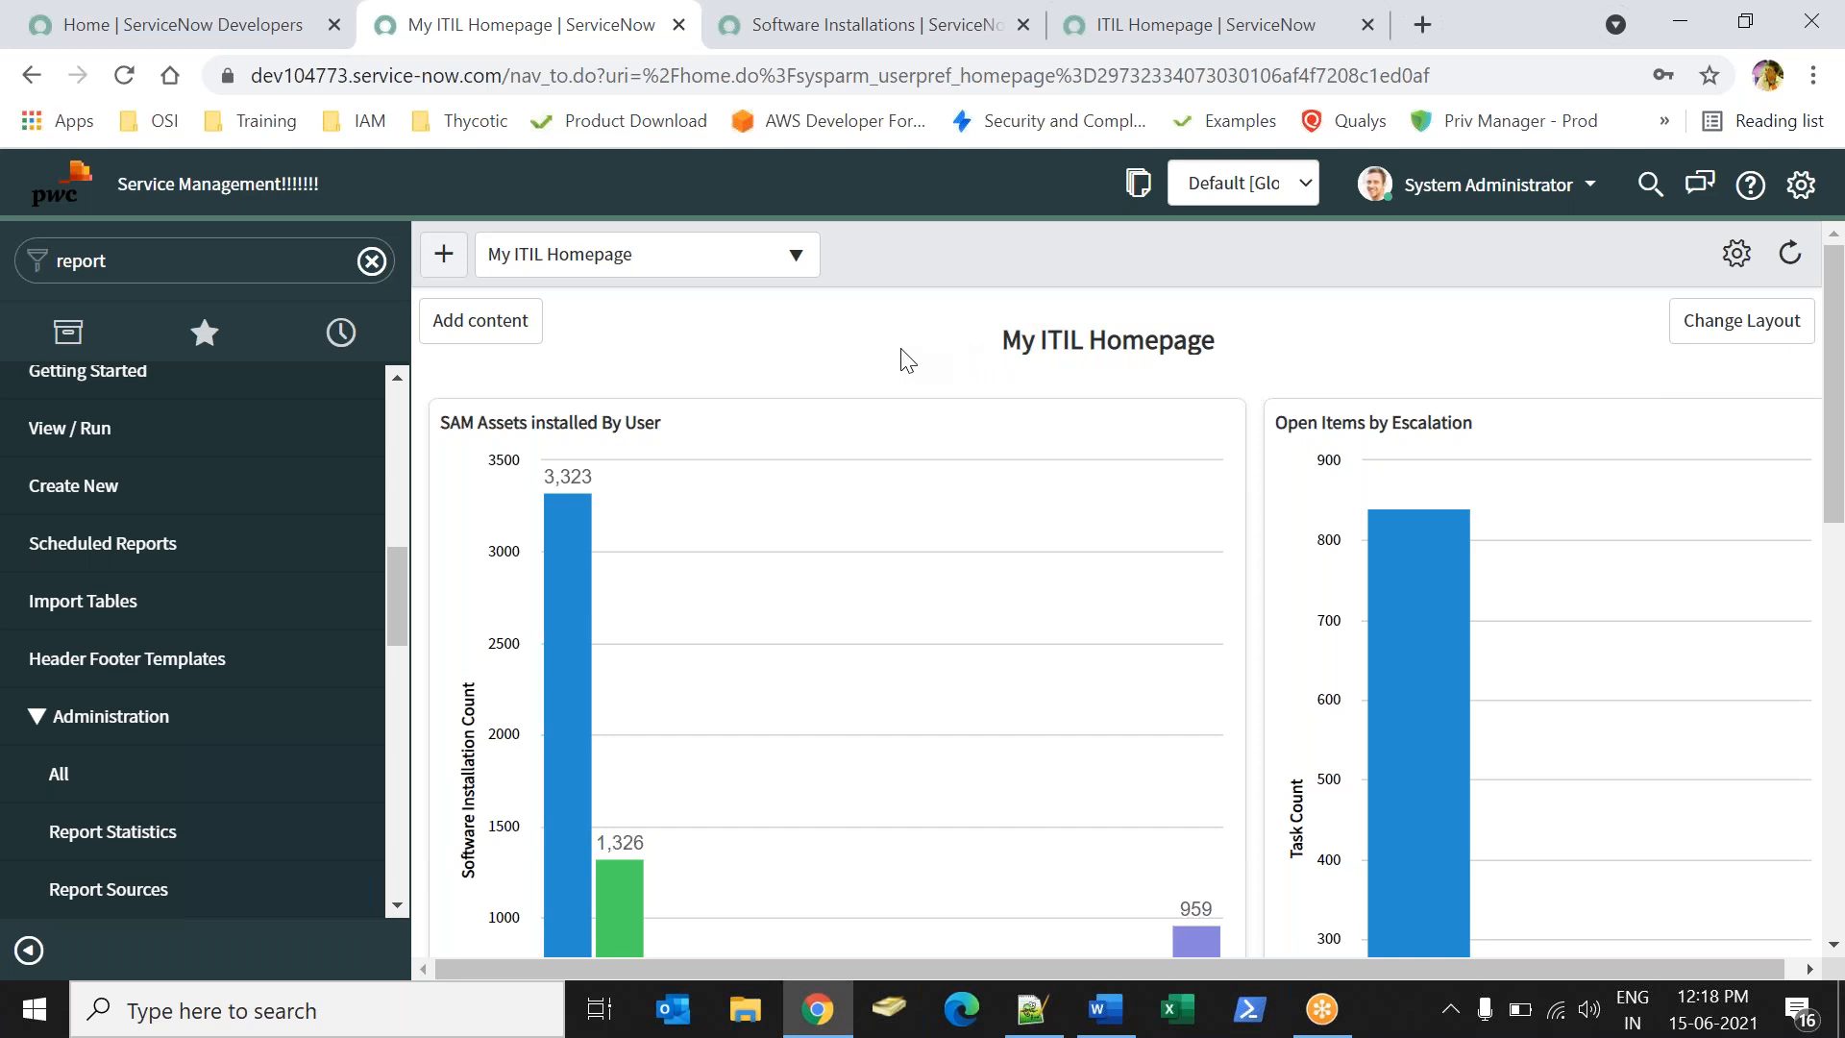
click(1052, 341)
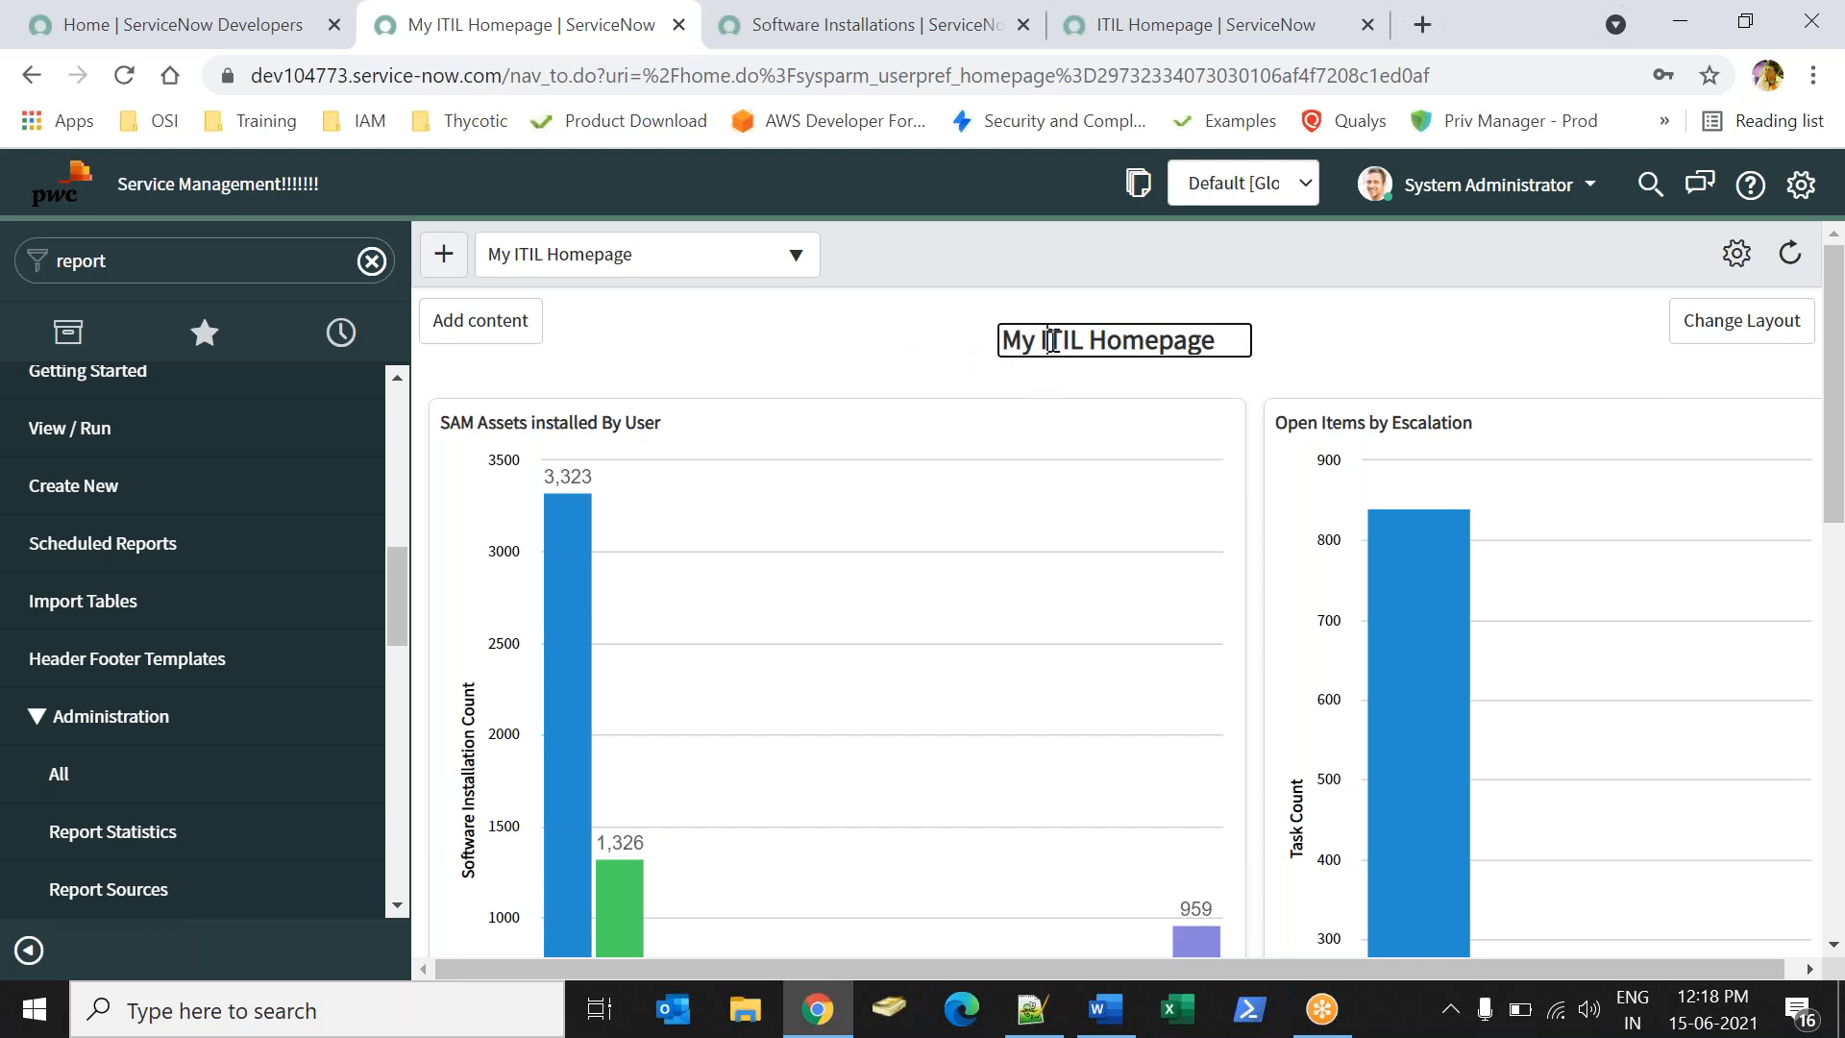
drag(1053, 341, 1228, 343)
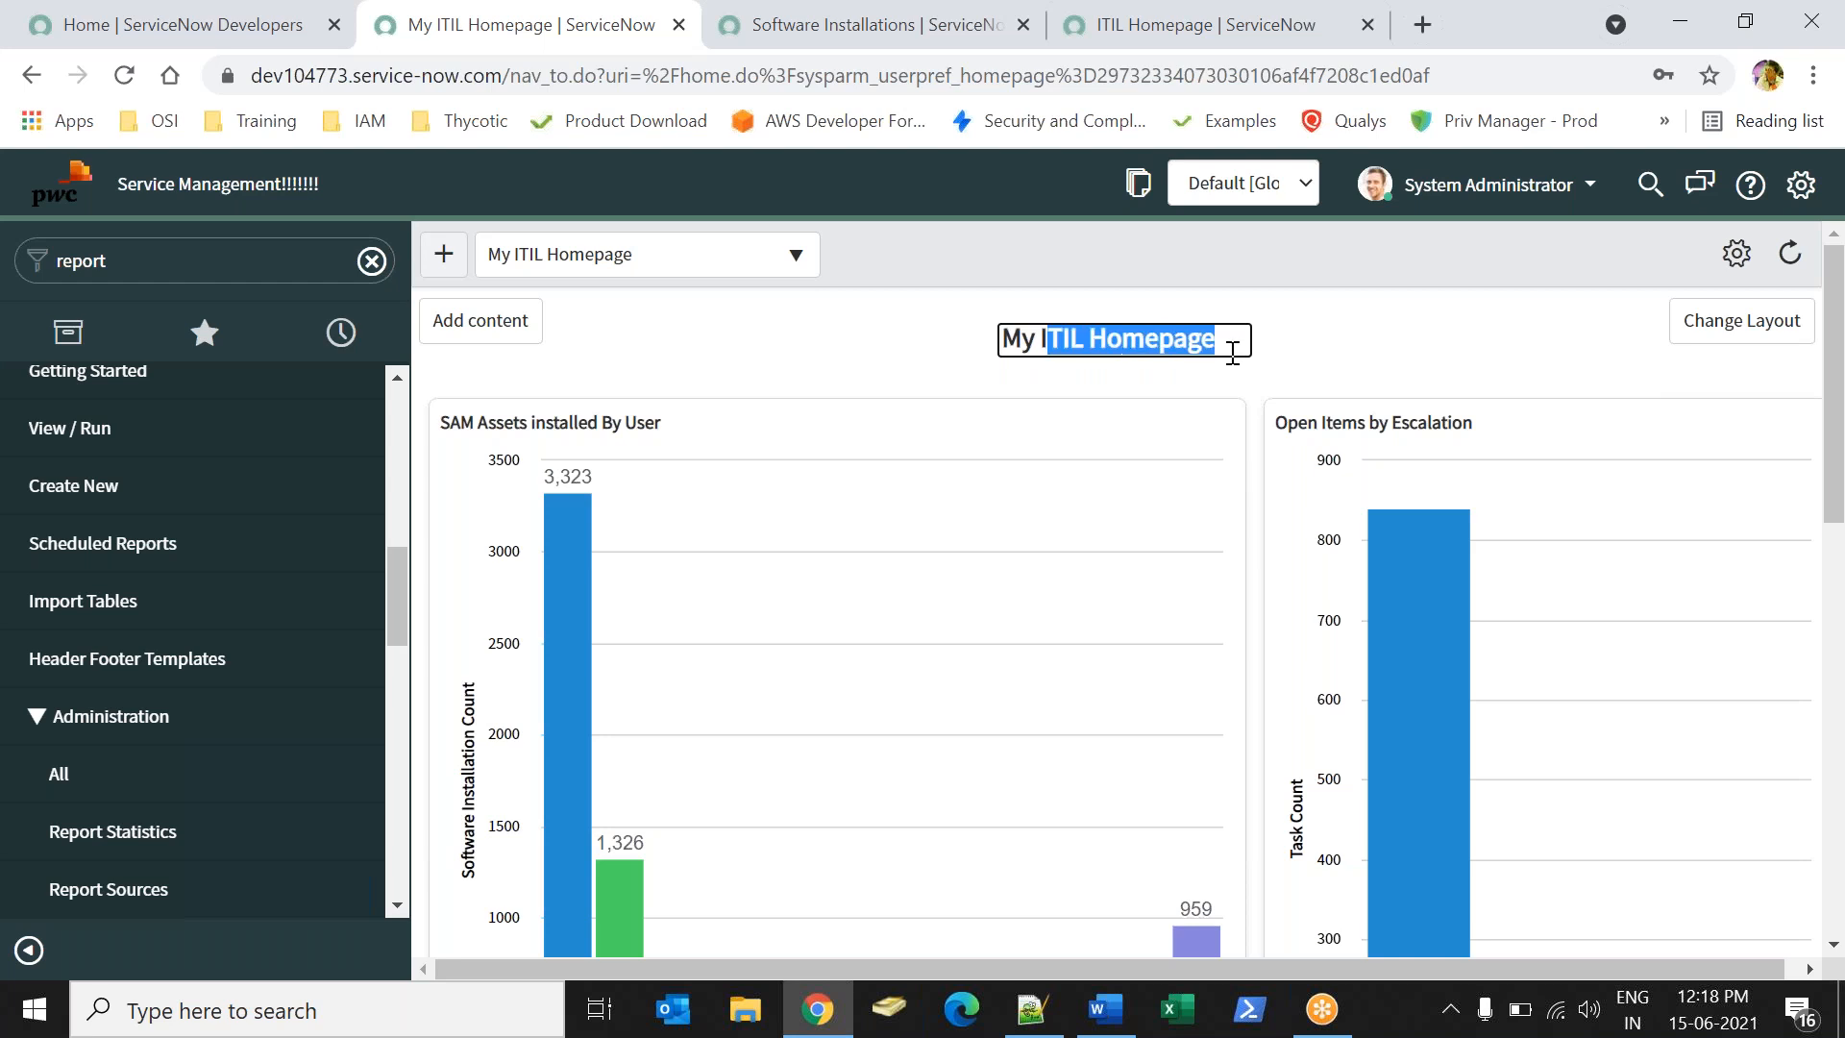
click(1062, 303)
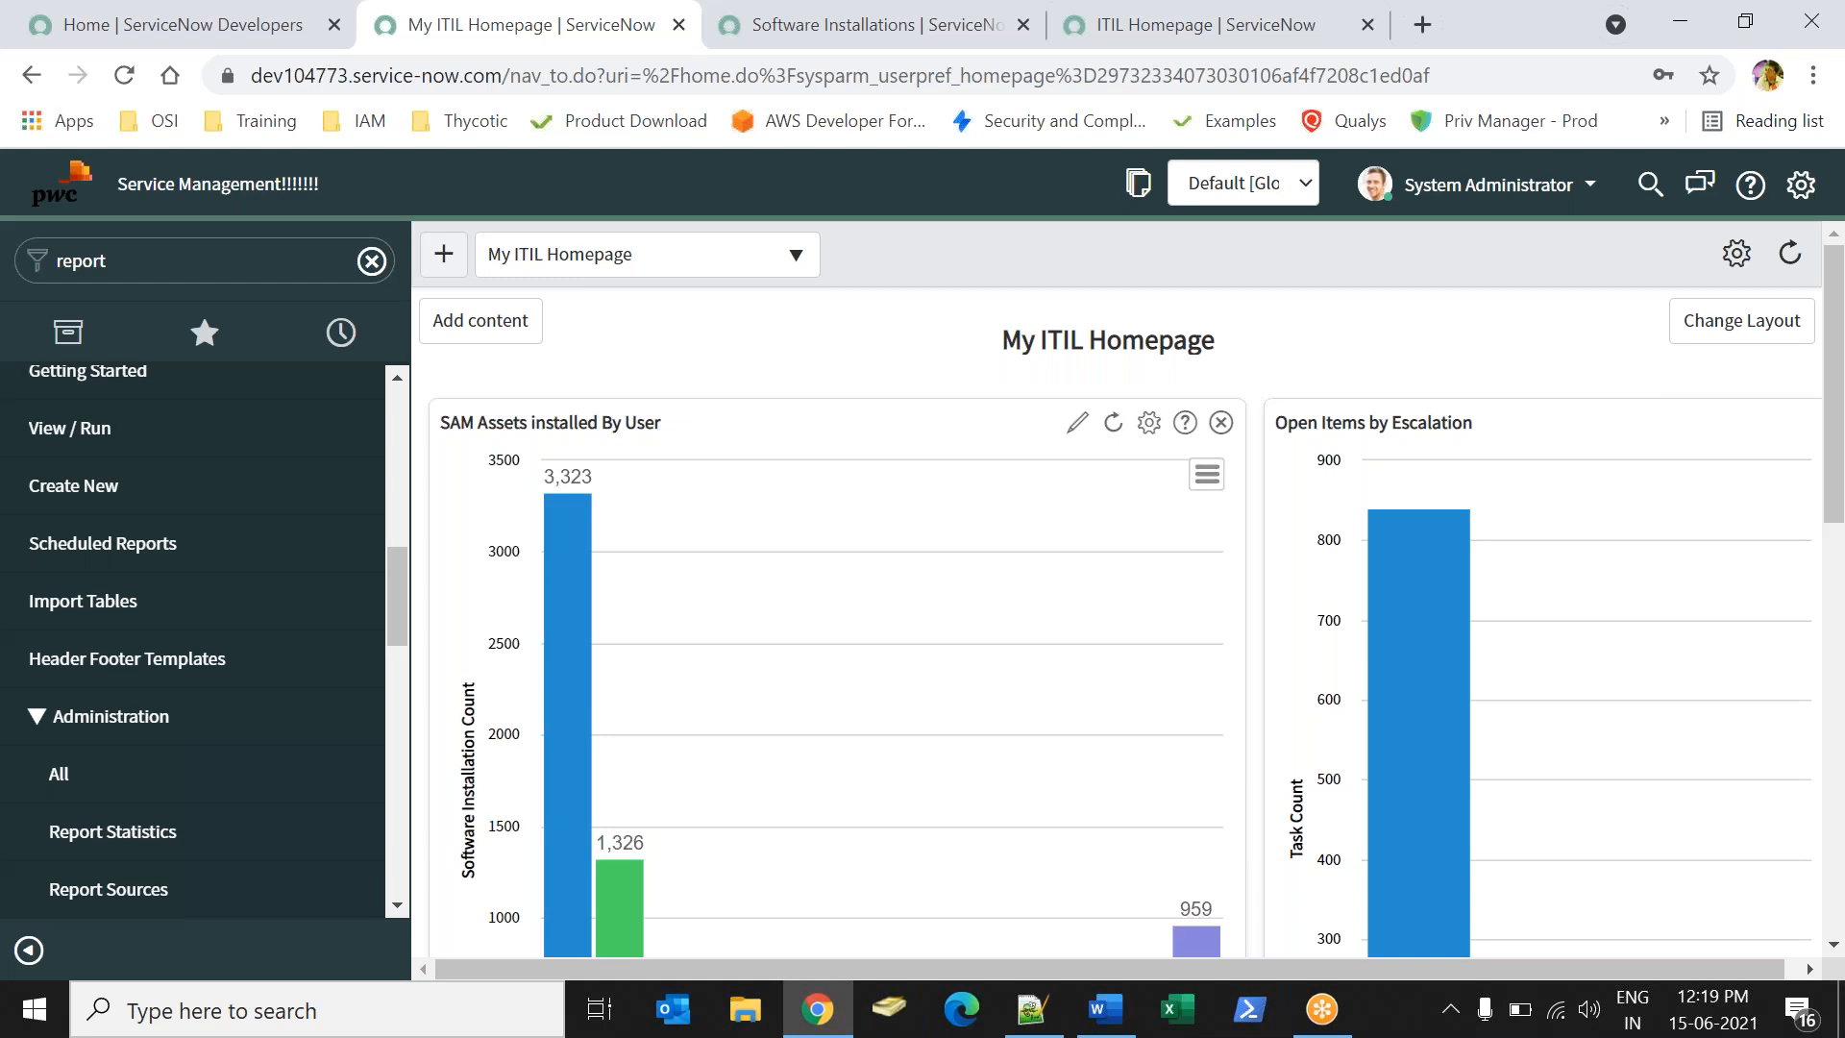
- Switch the homepage selector to ITIL Homepage, then back to My ITIL Homepage
click(1086, 48)
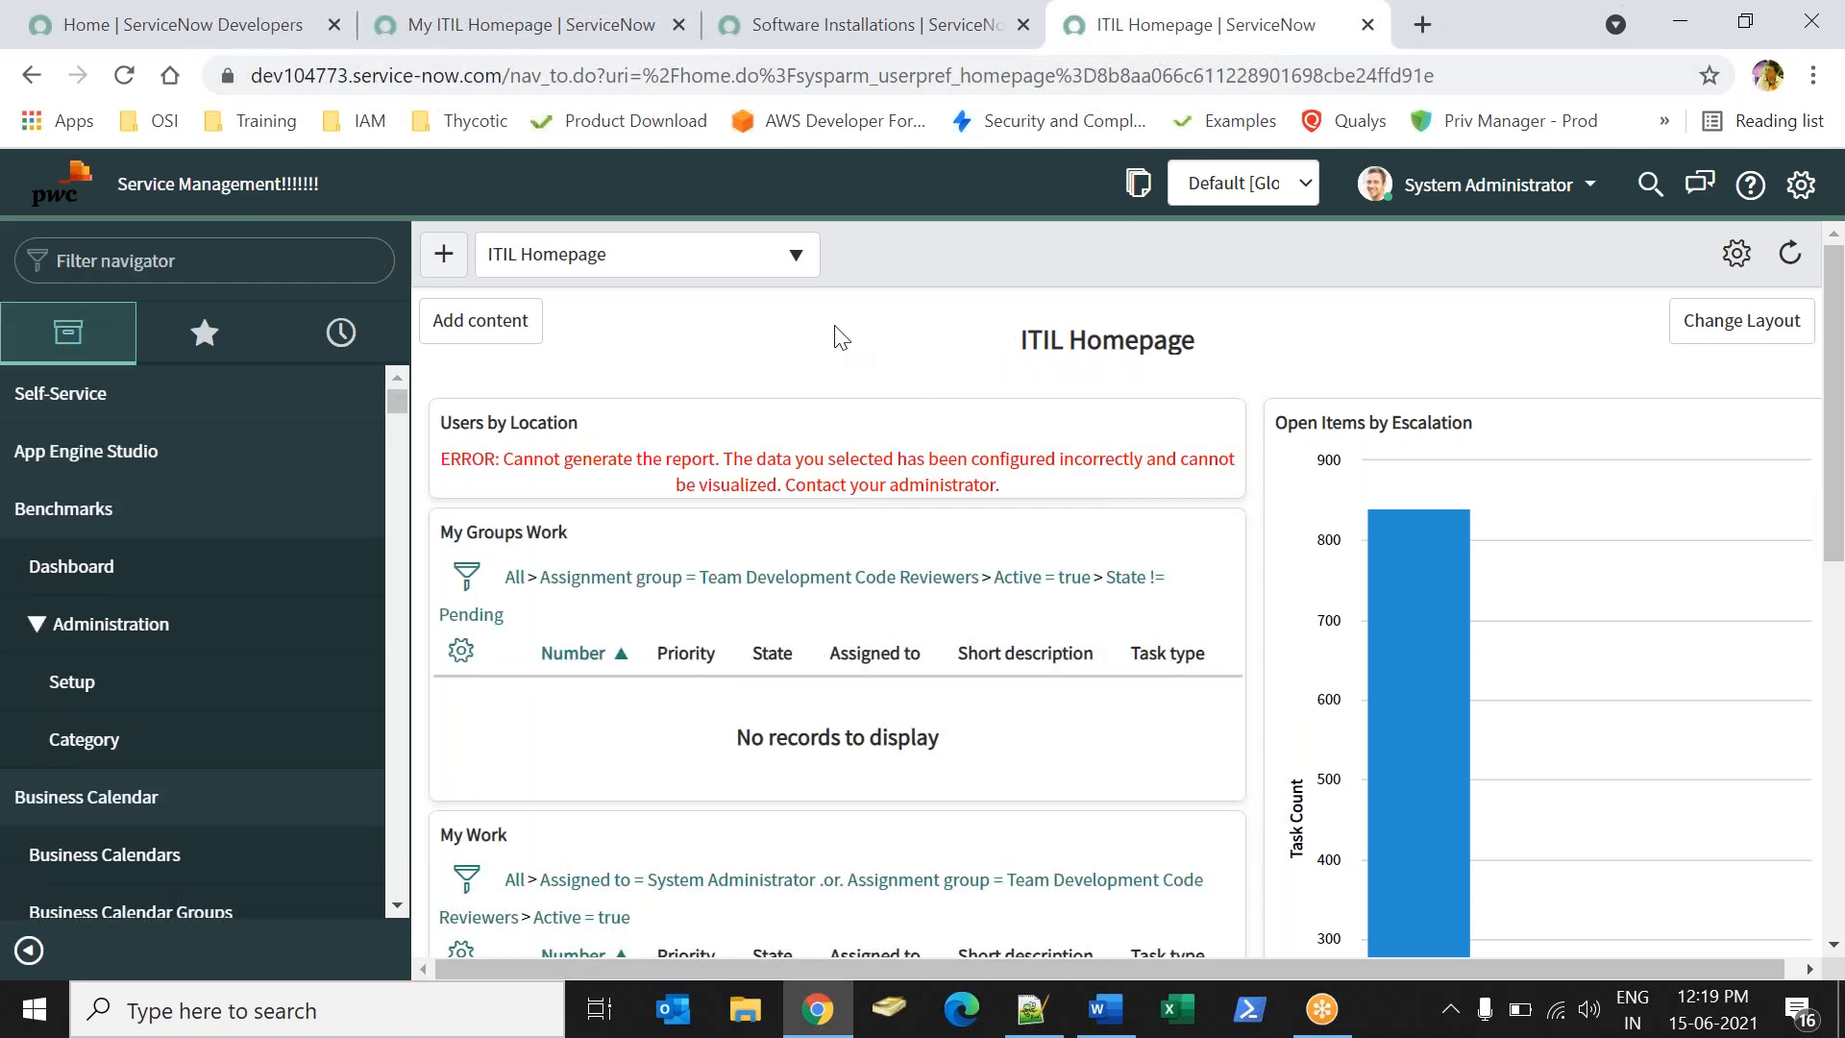
click(444, 29)
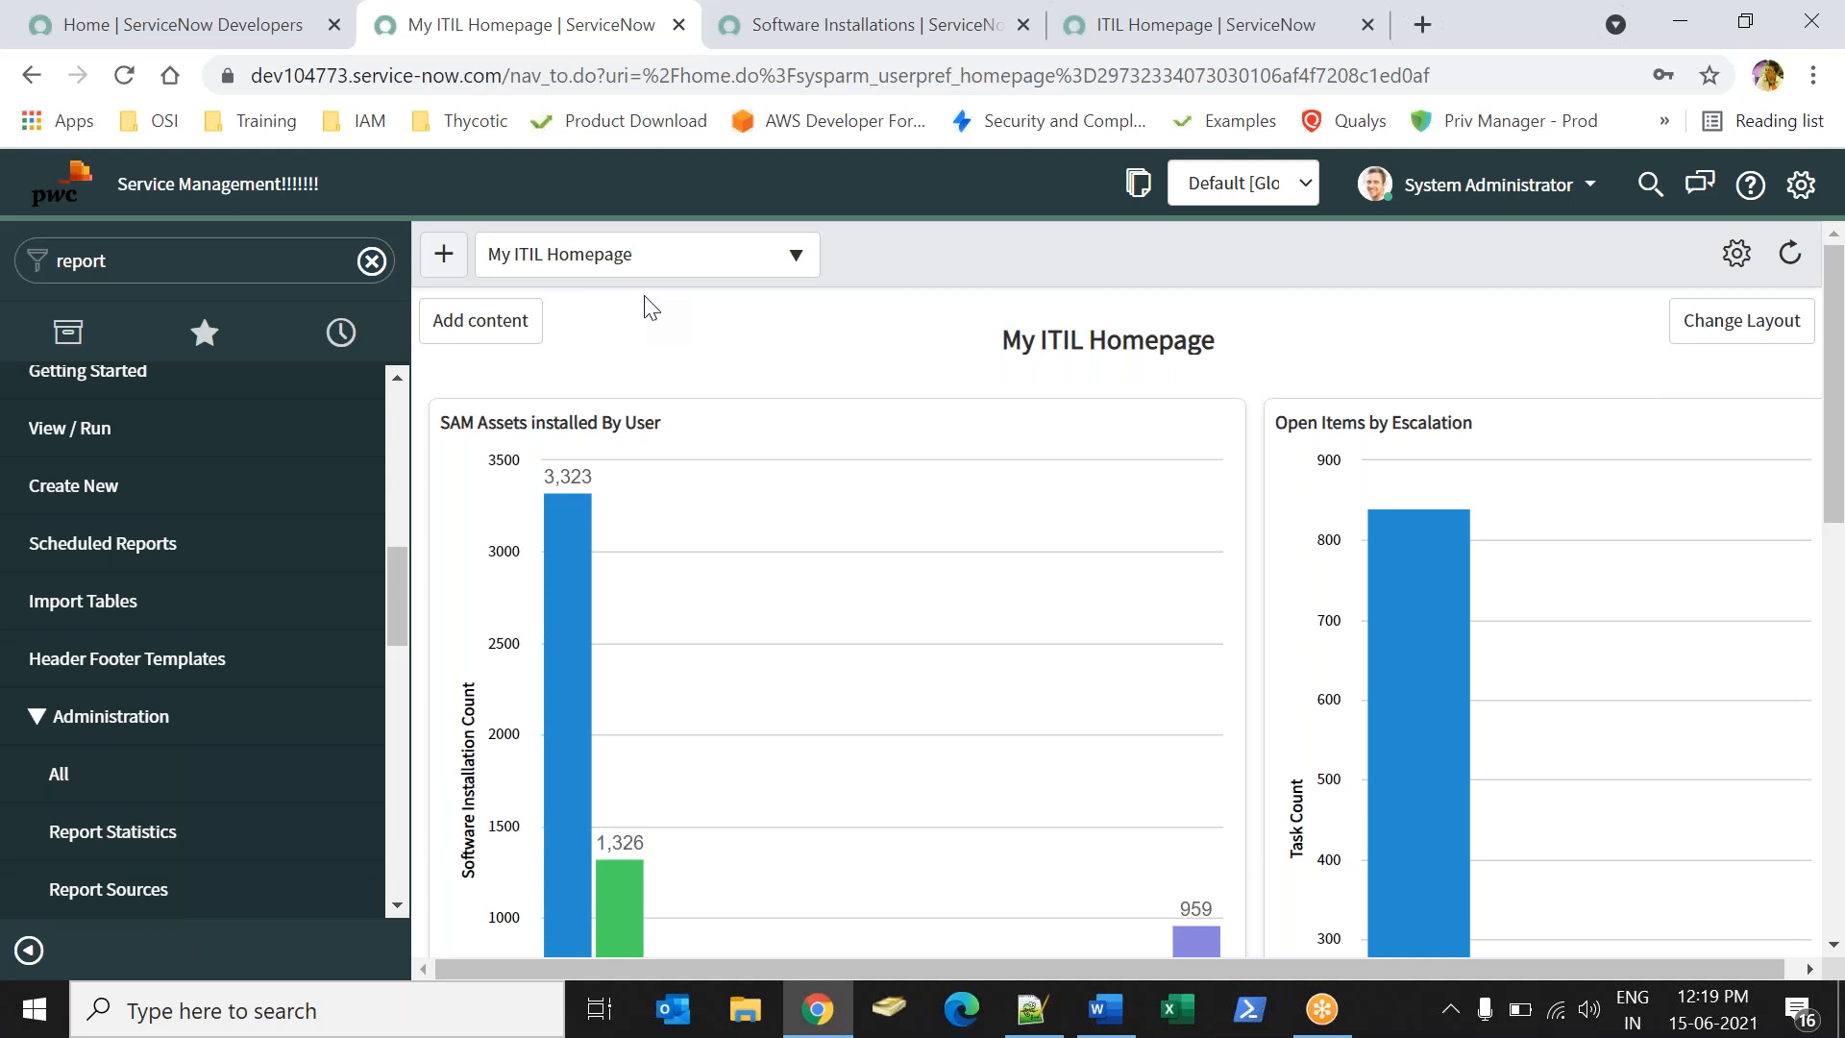
click(625, 262)
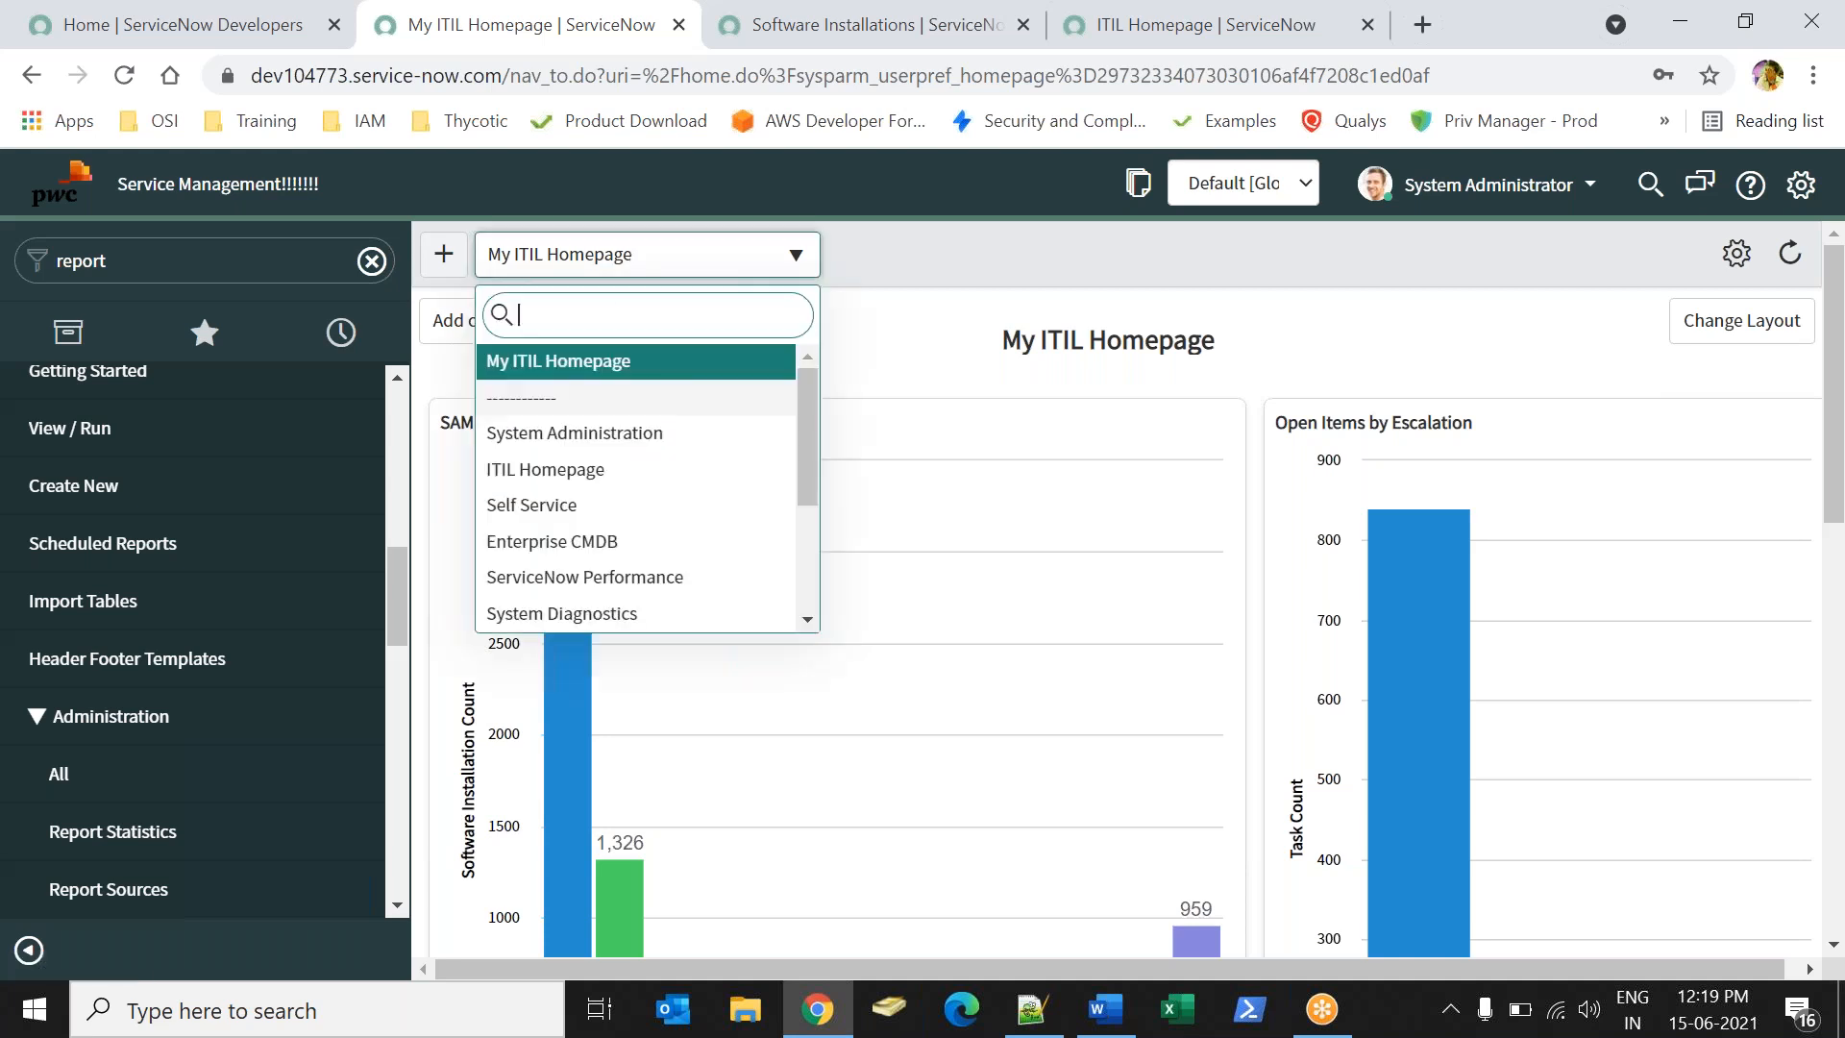
click(538, 486)
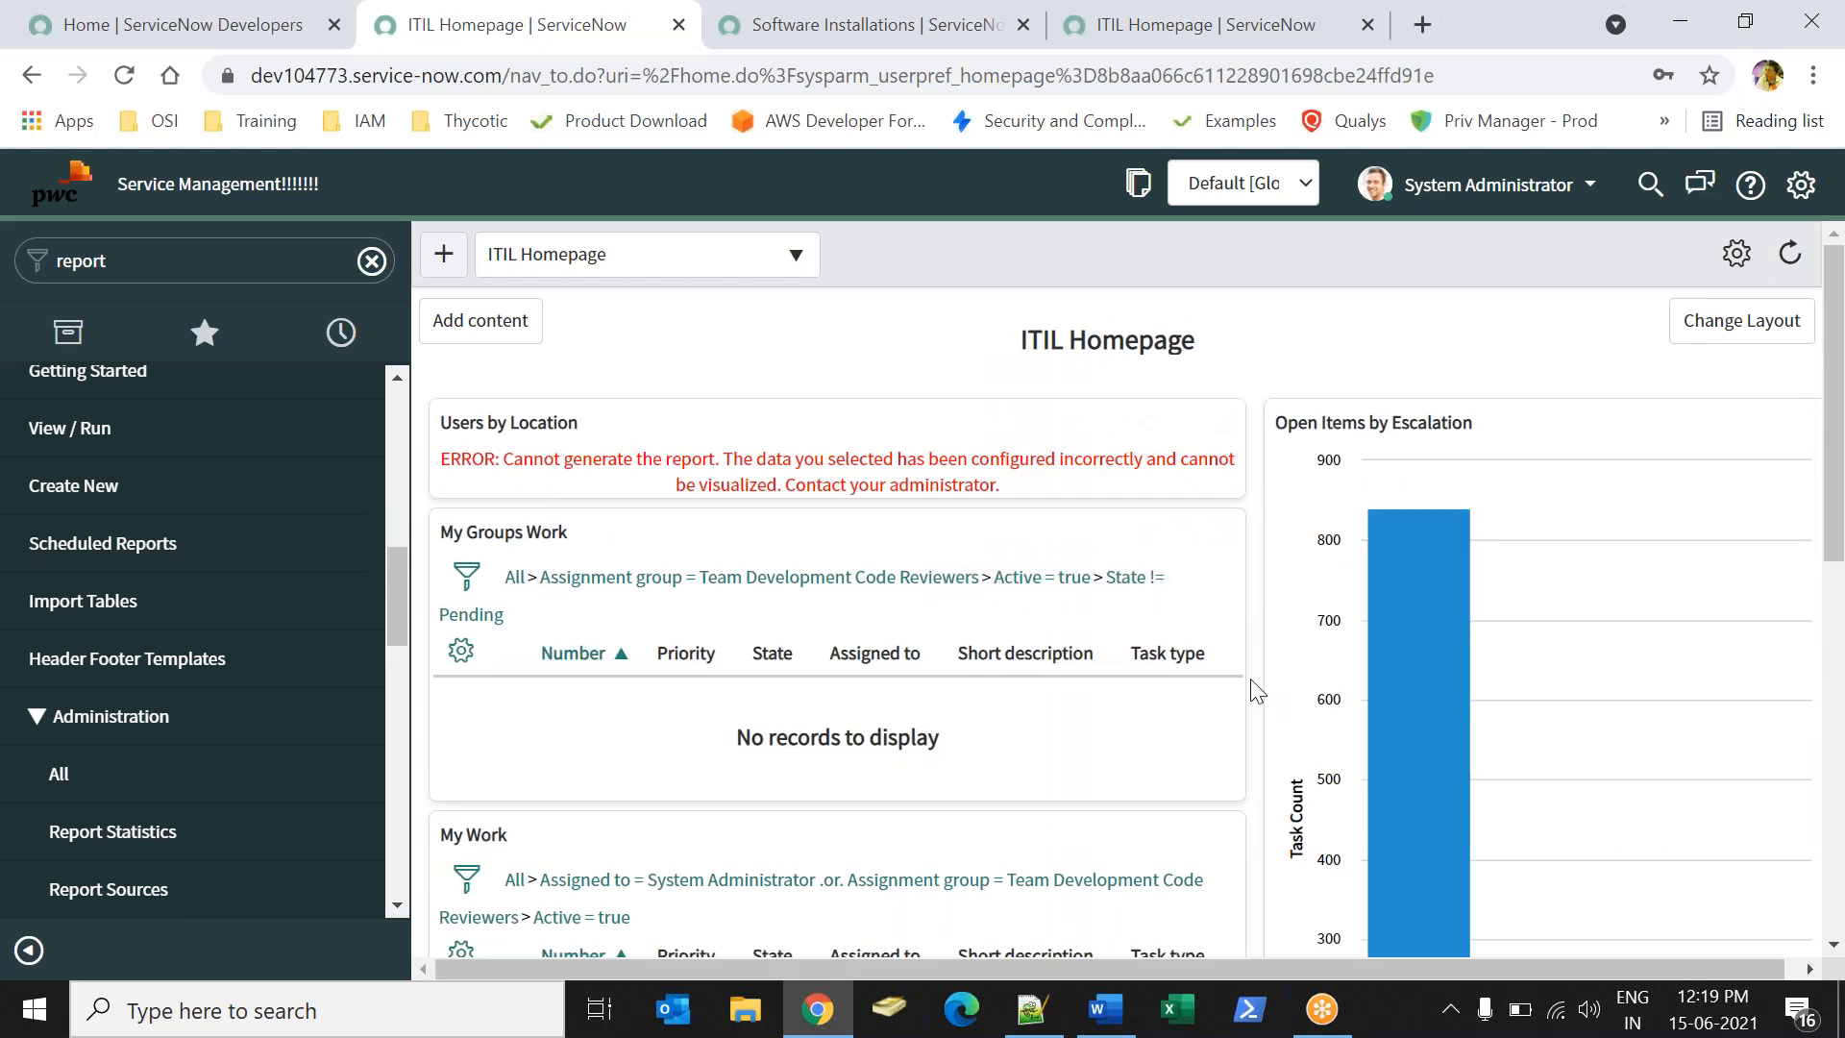
click(712, 257)
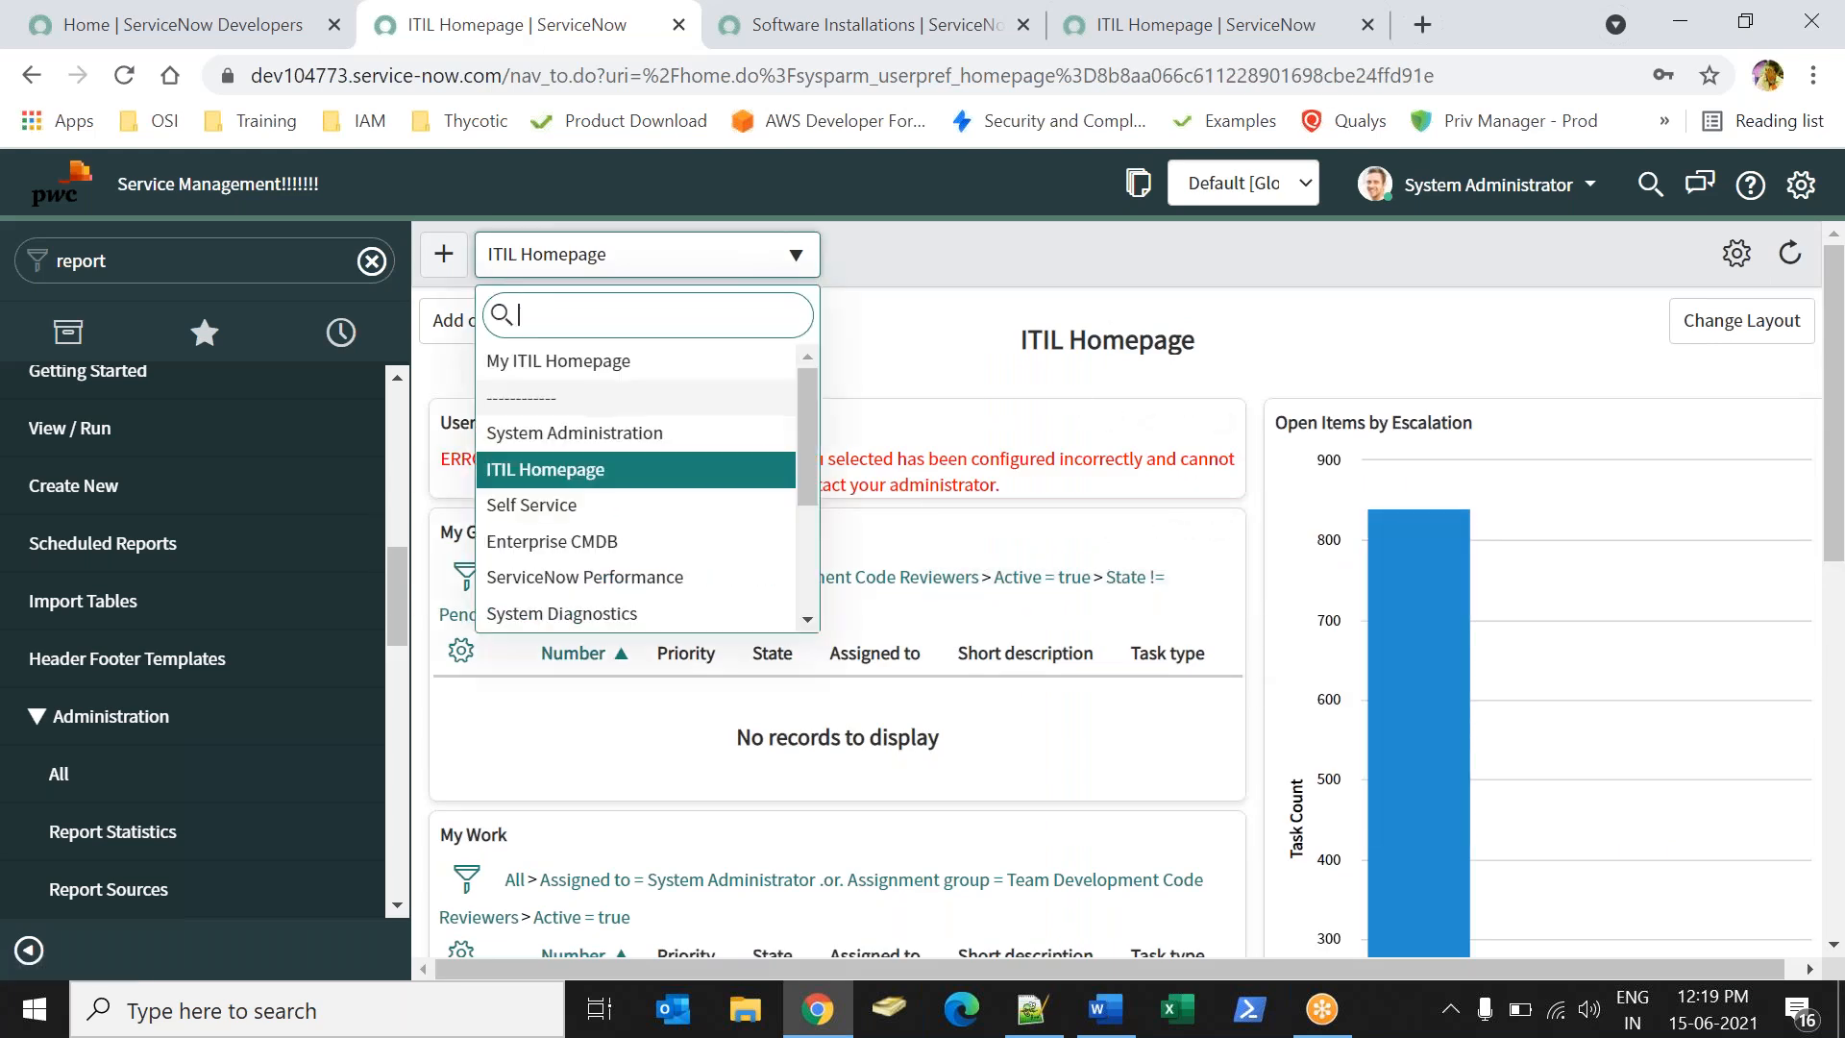
click(569, 367)
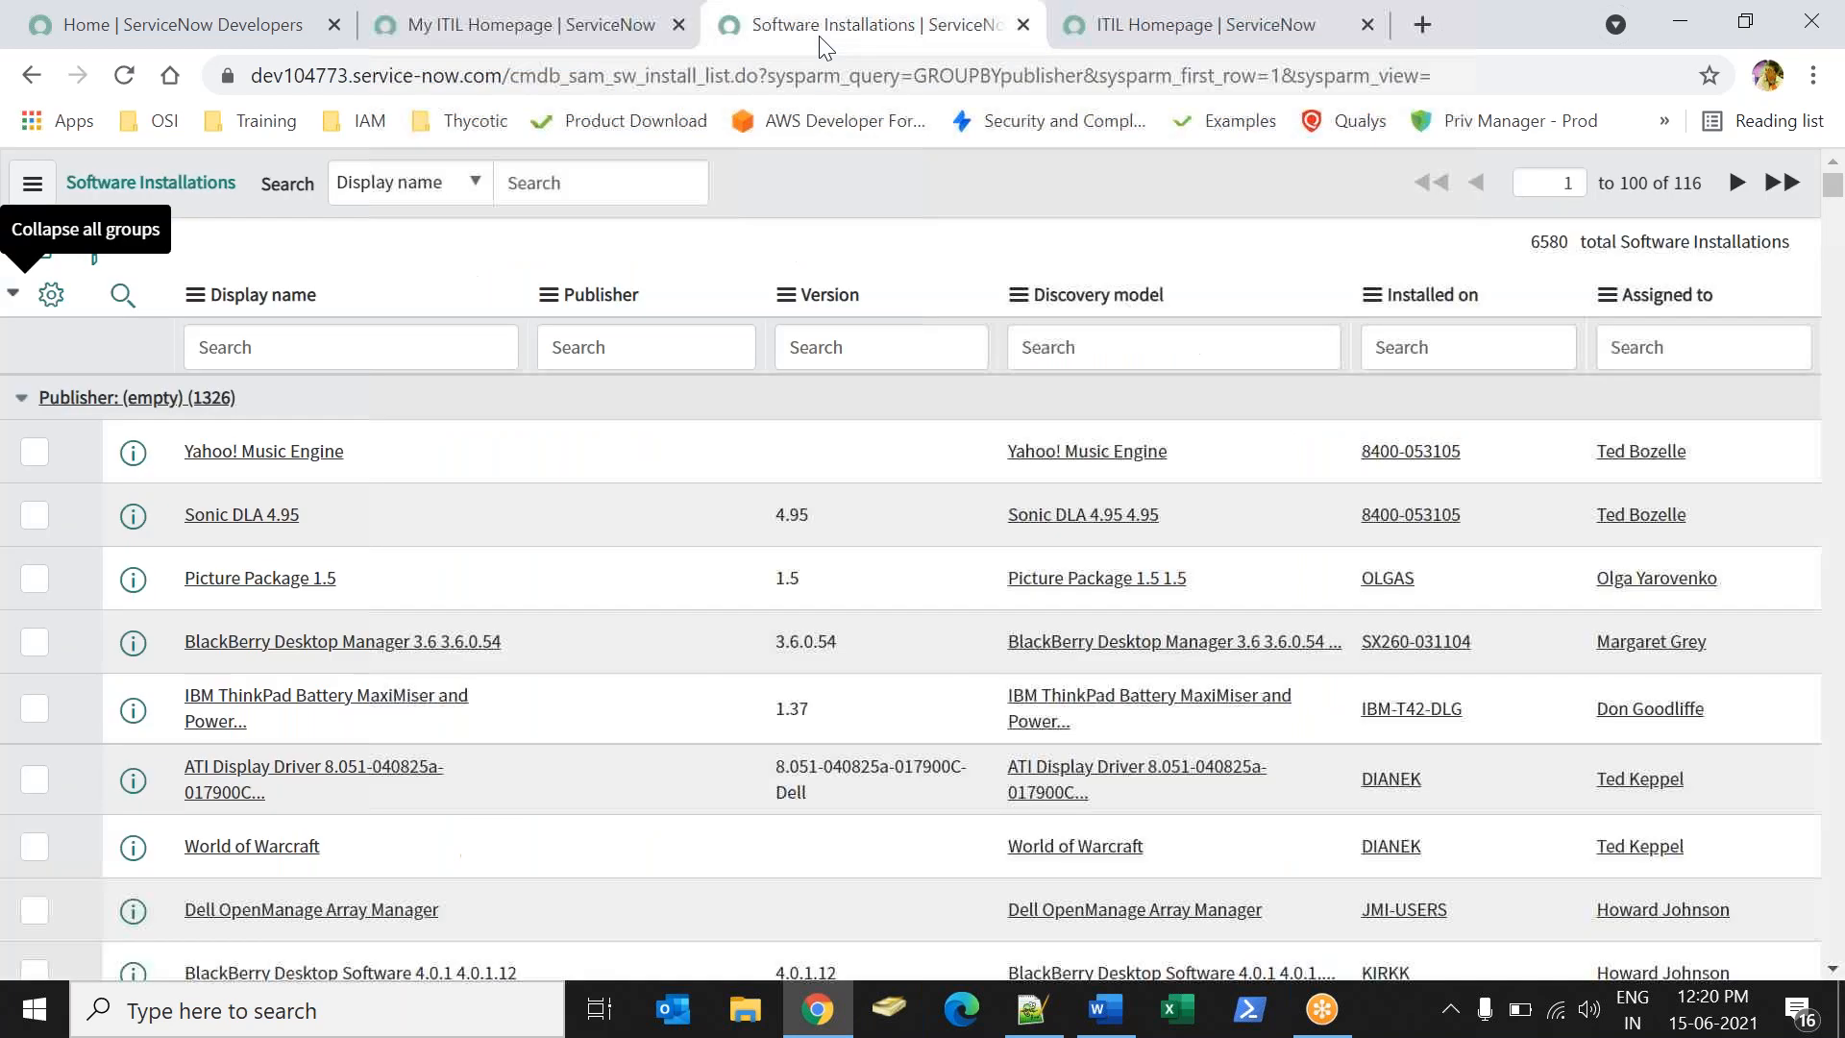
- Glance at the Software Installations tab and return to My ITIL Homepage's chart
click(820, 36)
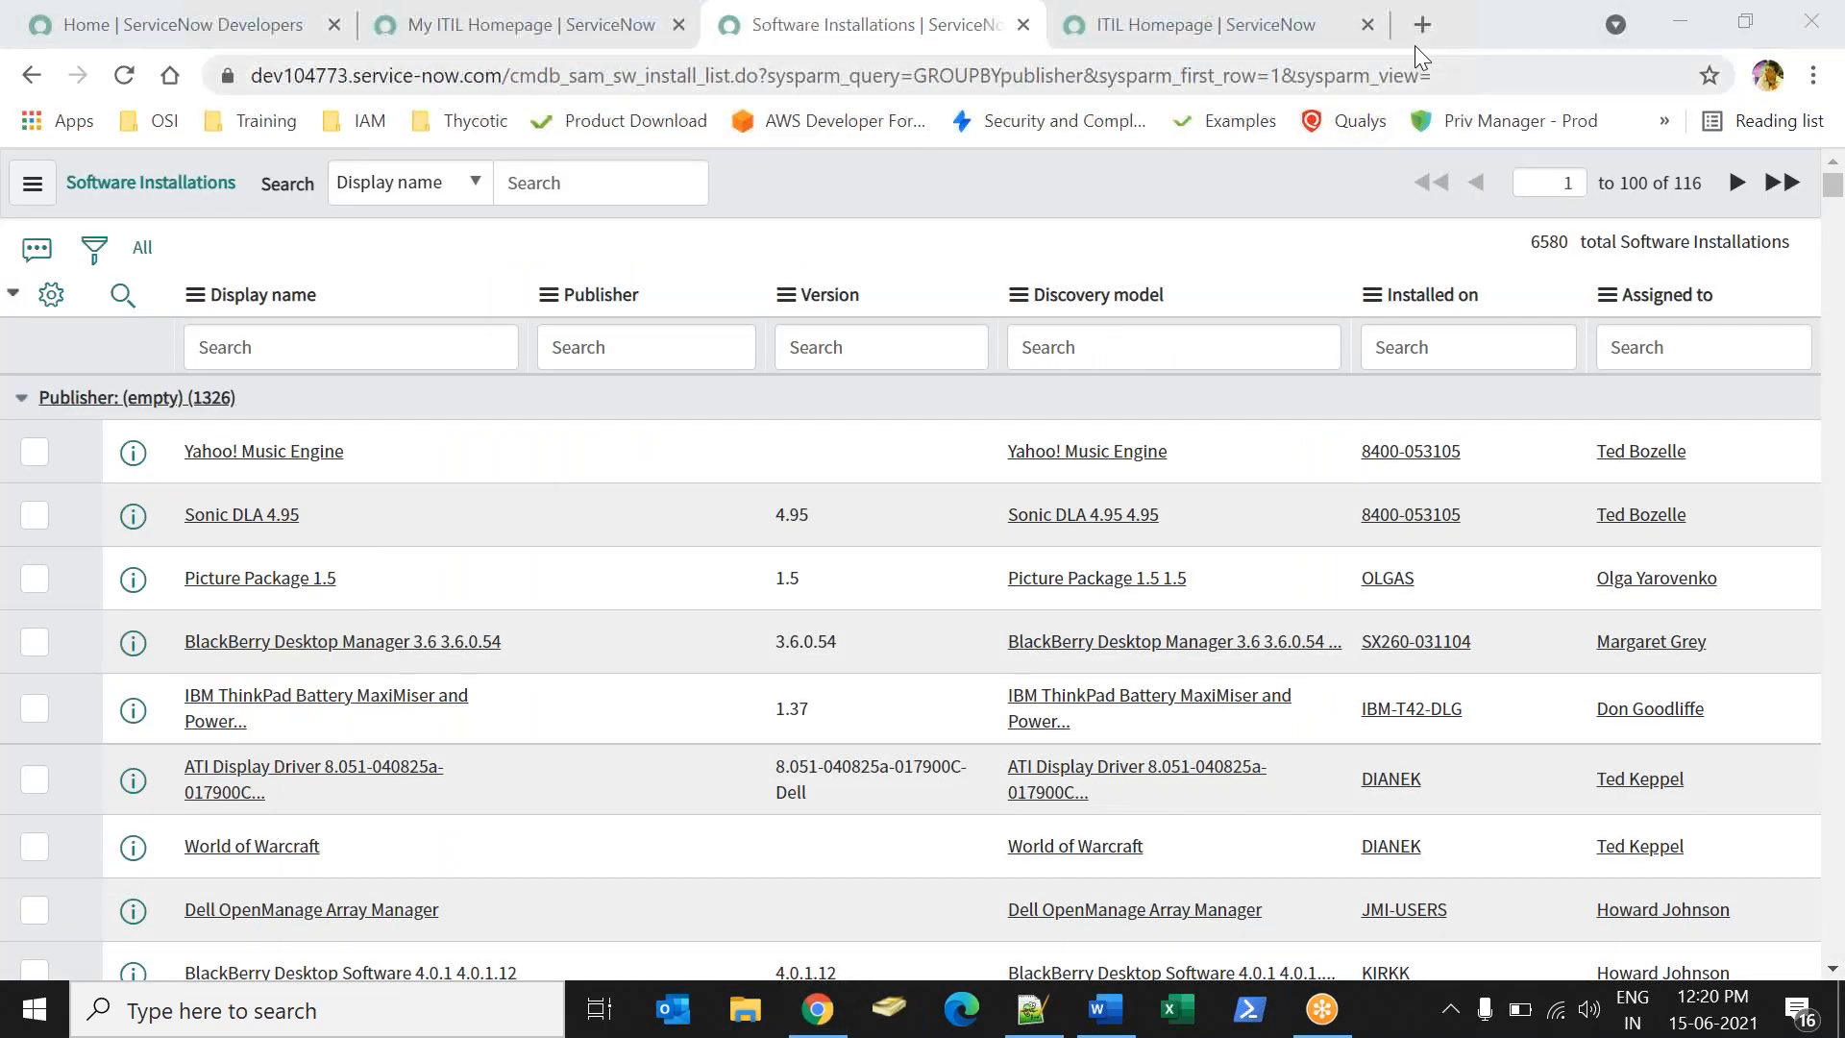
click(1331, 34)
click(501, 33)
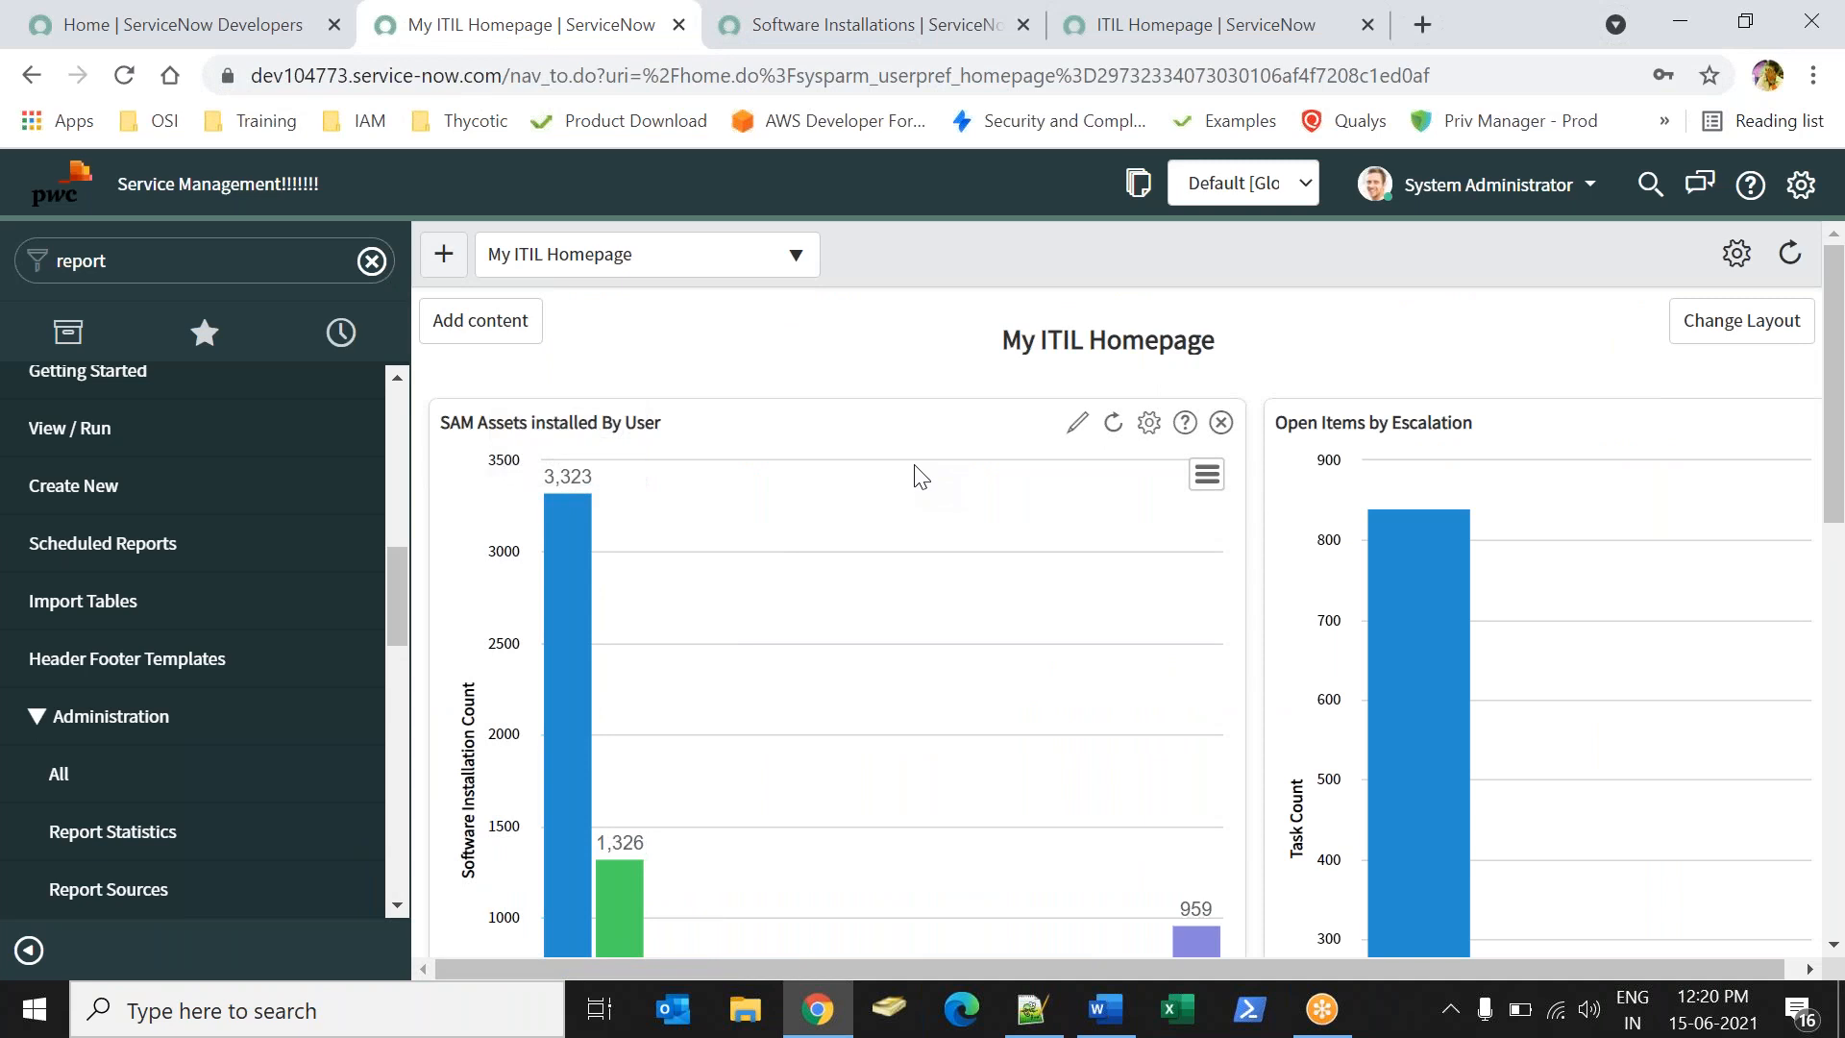
mouse_move(1412, 684)
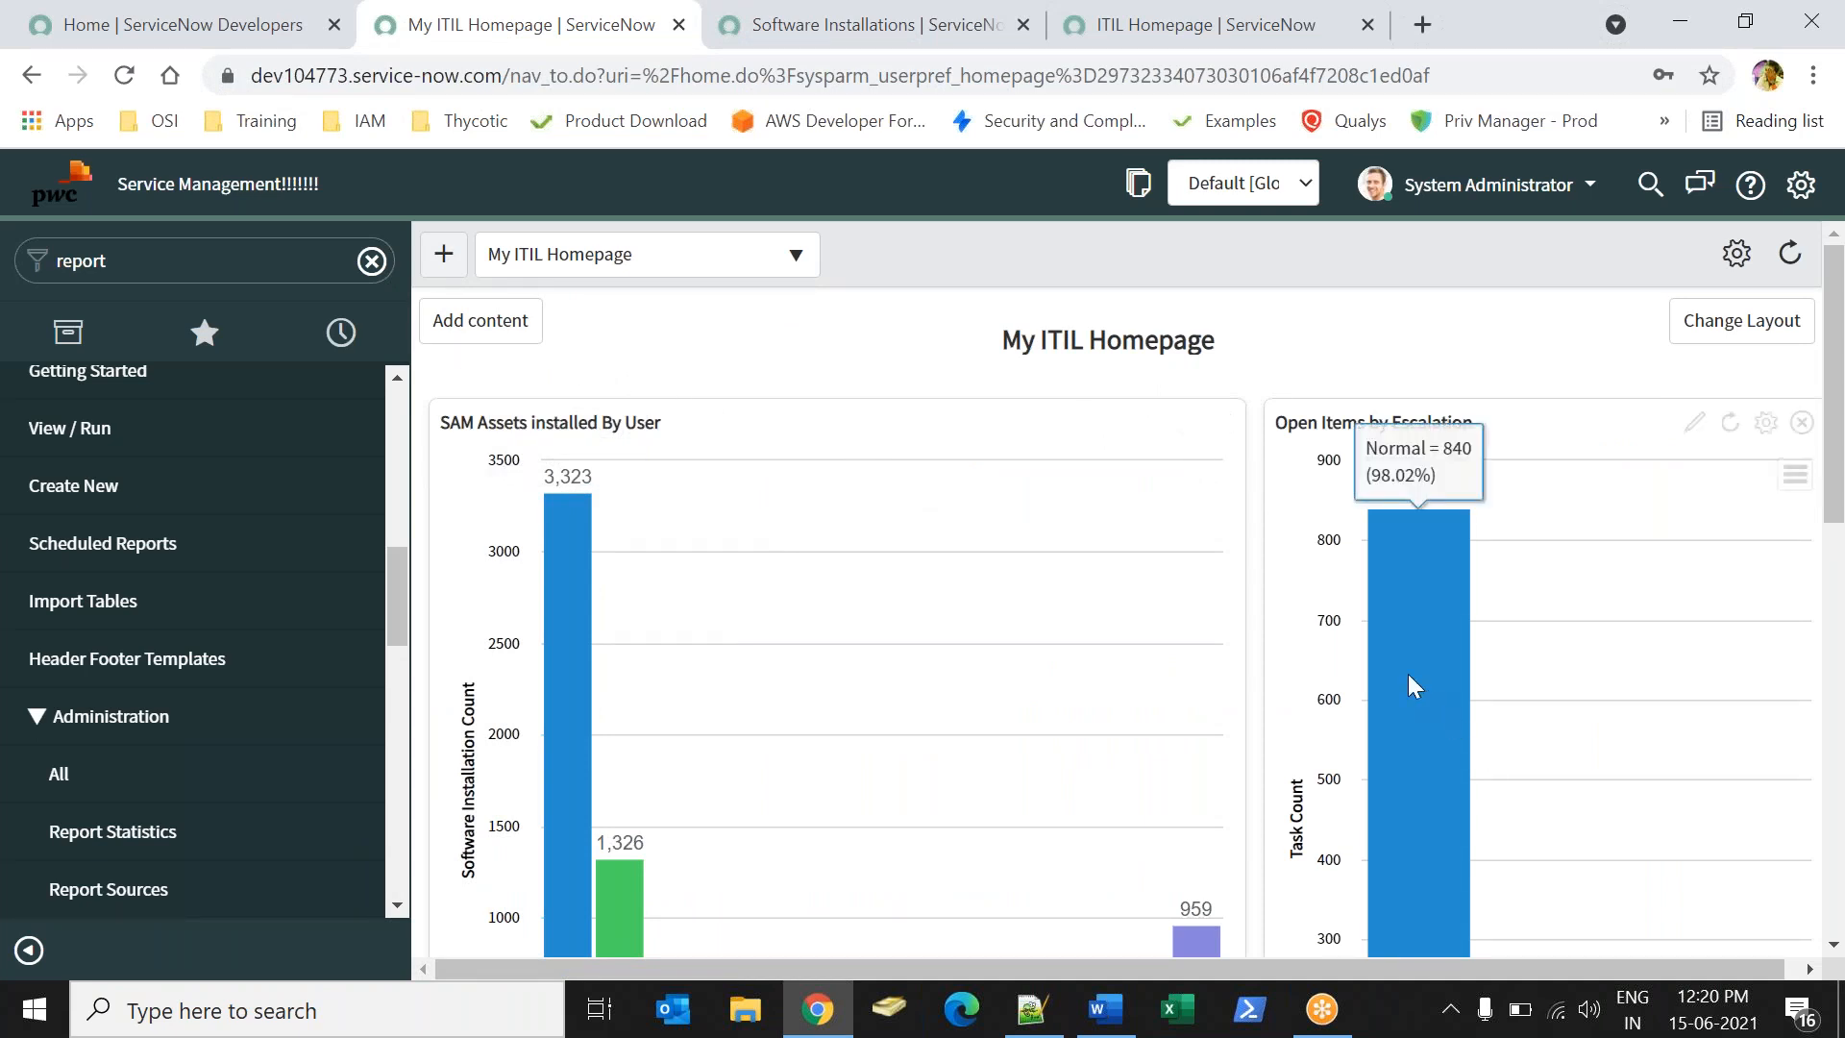
- Open and close the Add content panel without adding anything, then bring up the Word notes
click(467, 325)
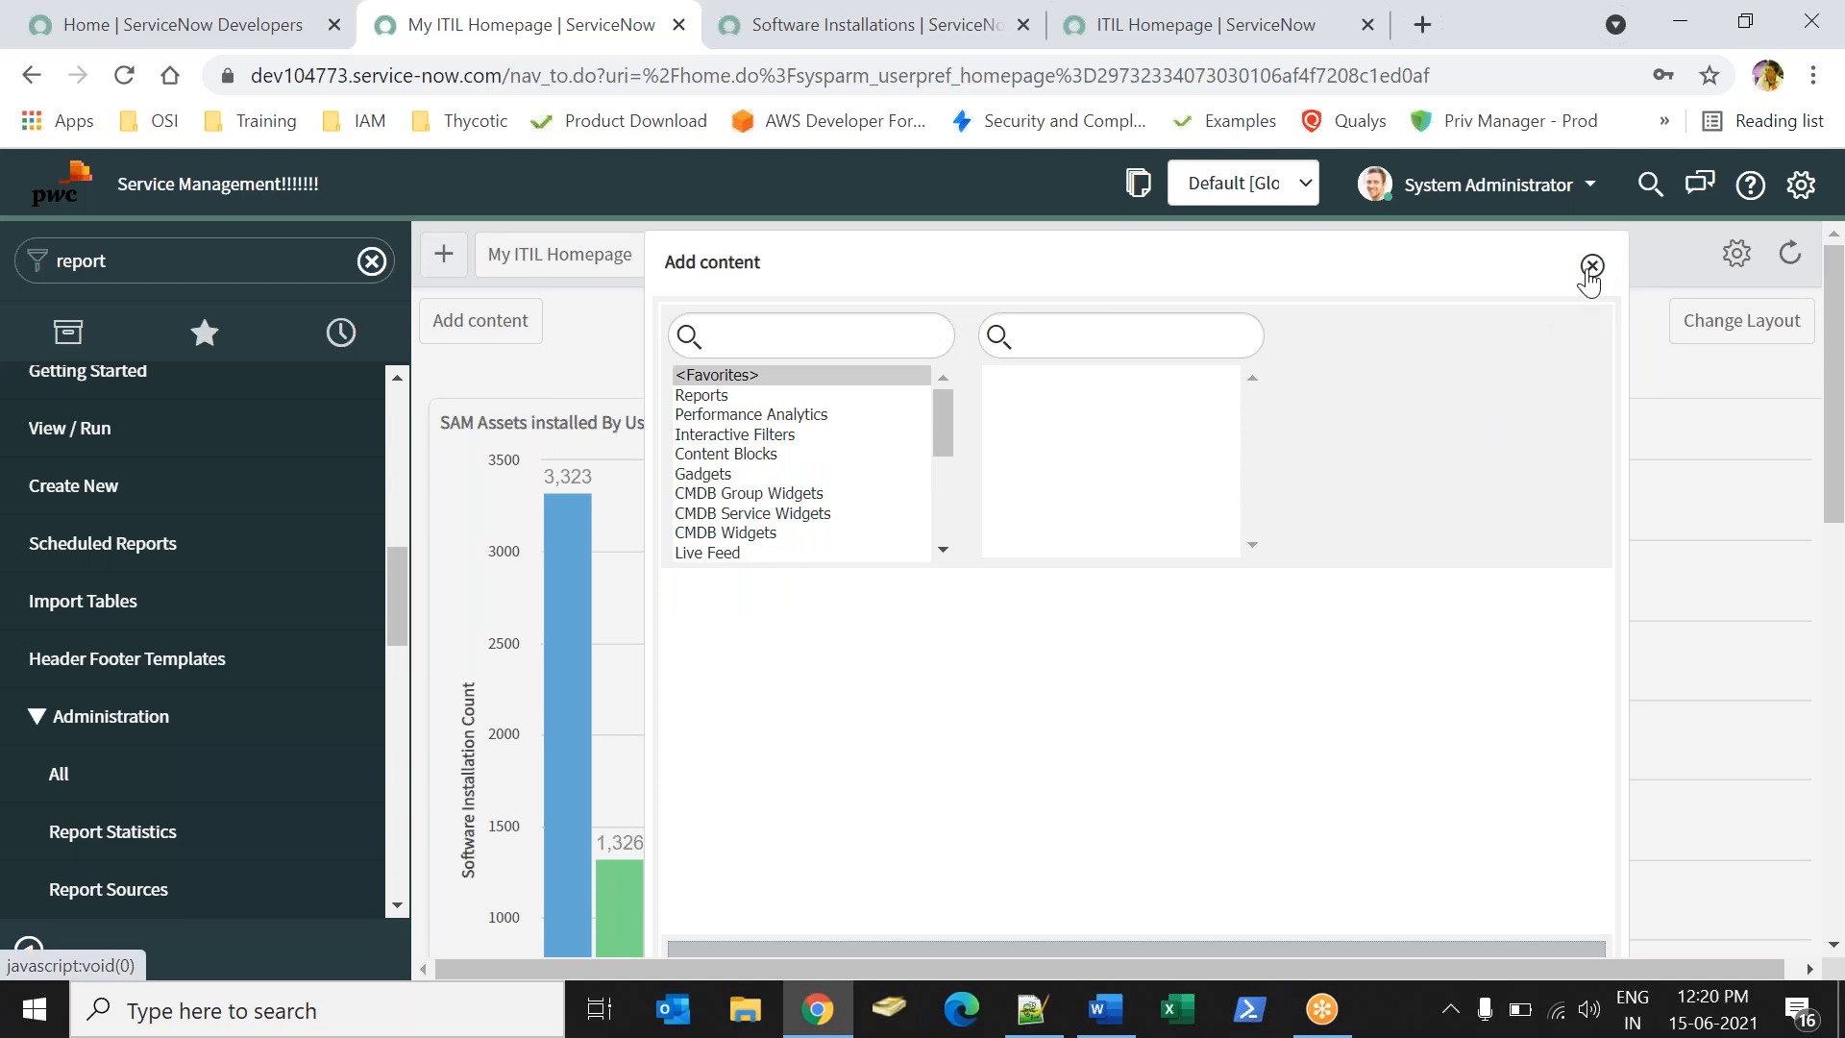
click(1591, 267)
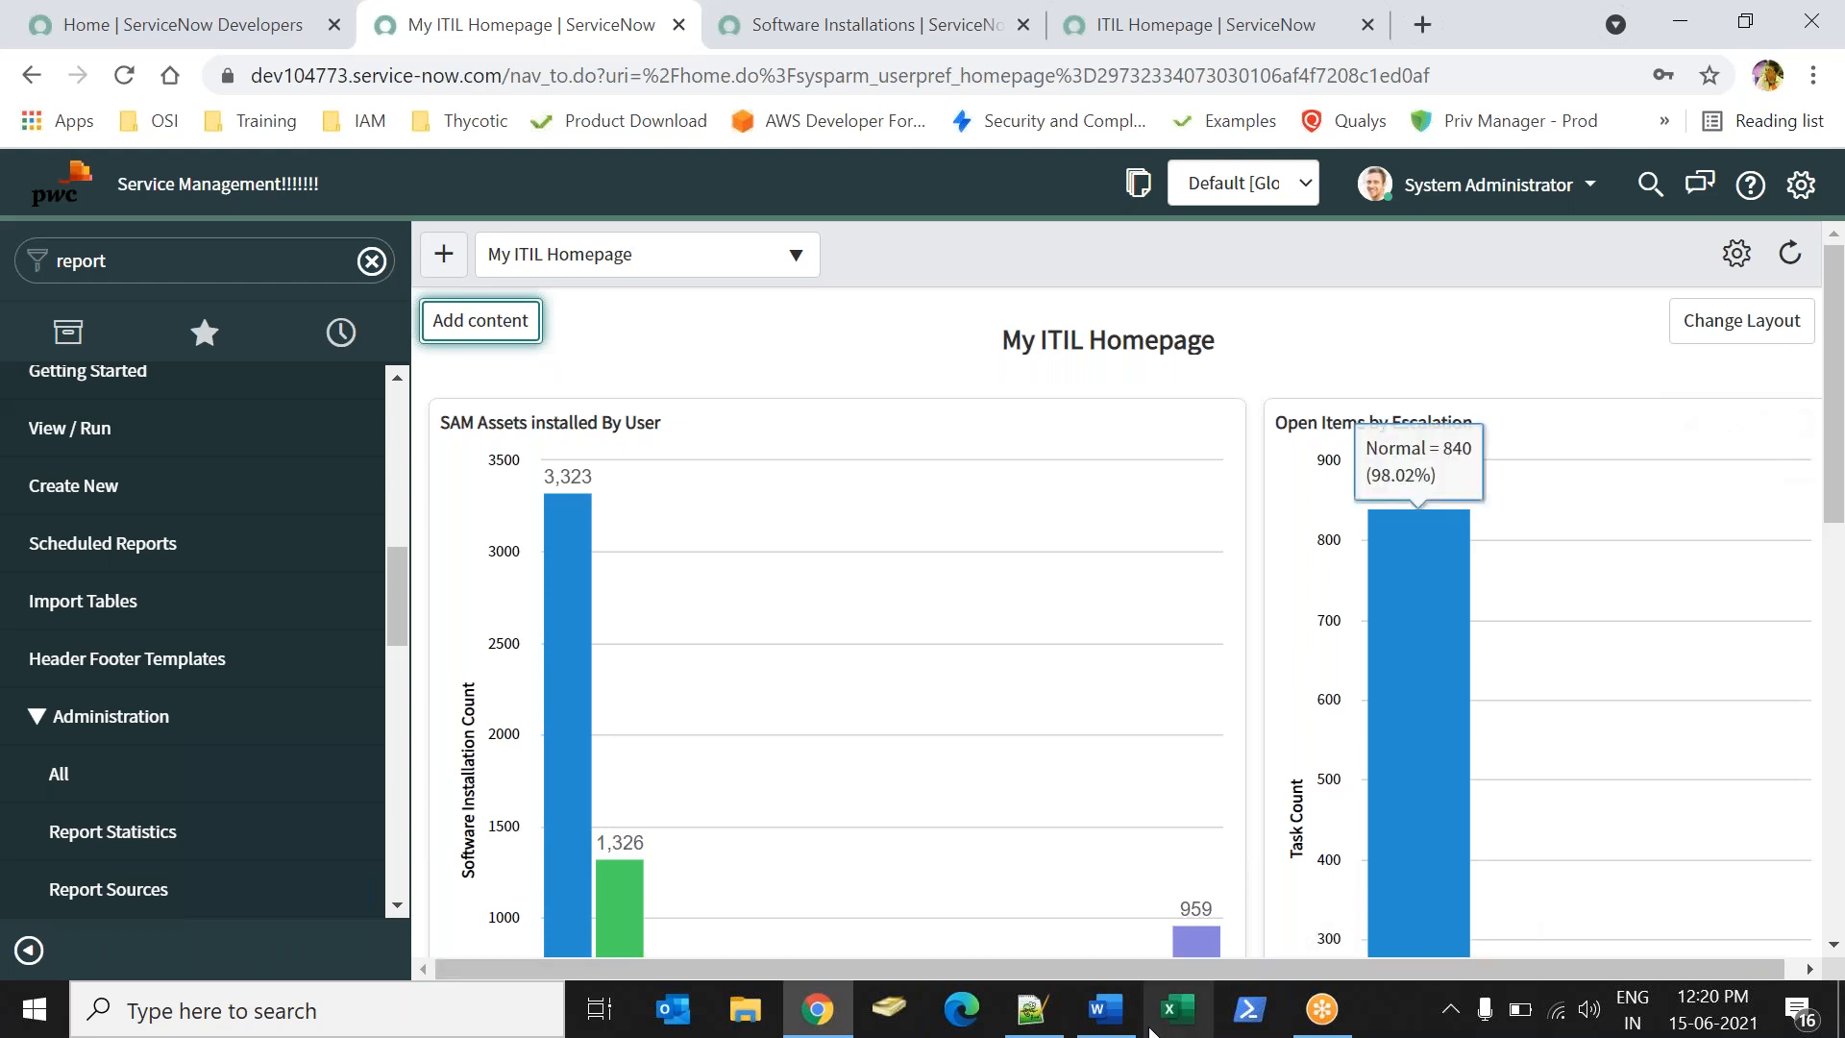
click(1105, 1021)
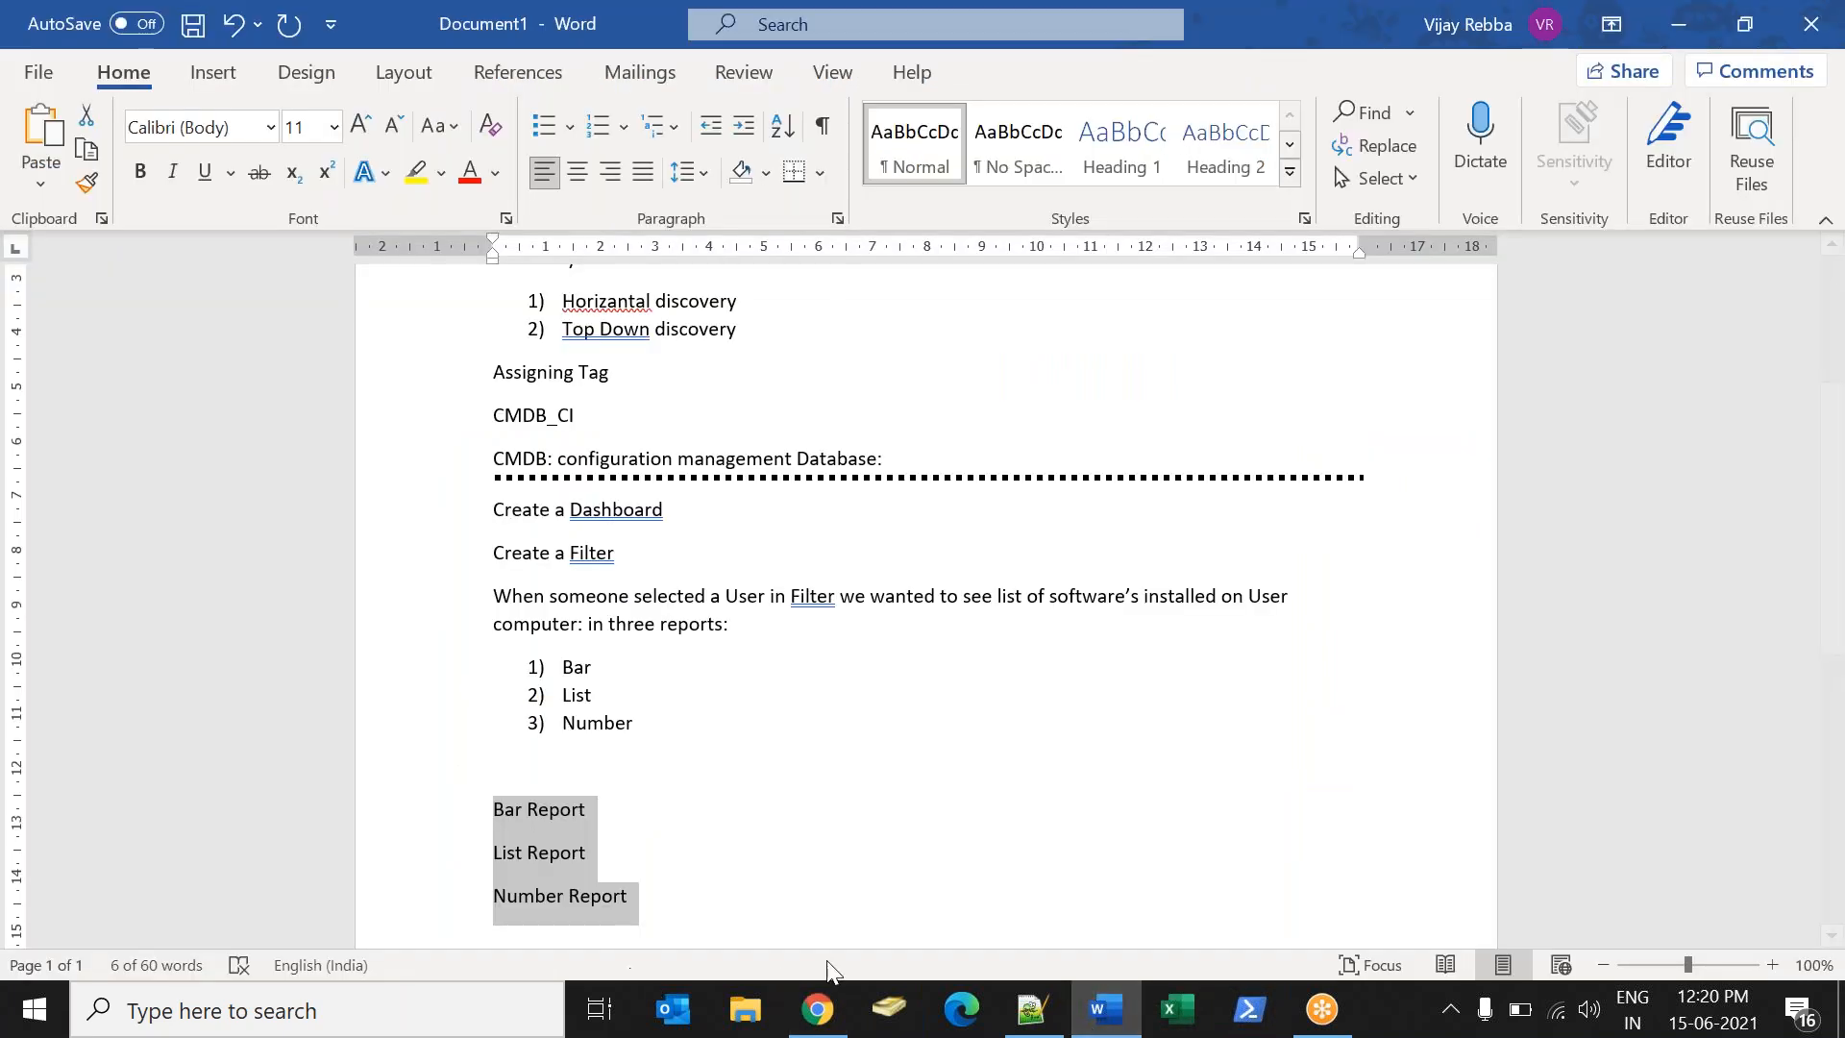
- Below the report list, note that adding a report to a homepage from the report creates a personalized homepage, not published globally
click(769, 930)
key(Return)
key(Return)
key(Return)
key(BackSpace)
key(BackSpace)
text(If you add )
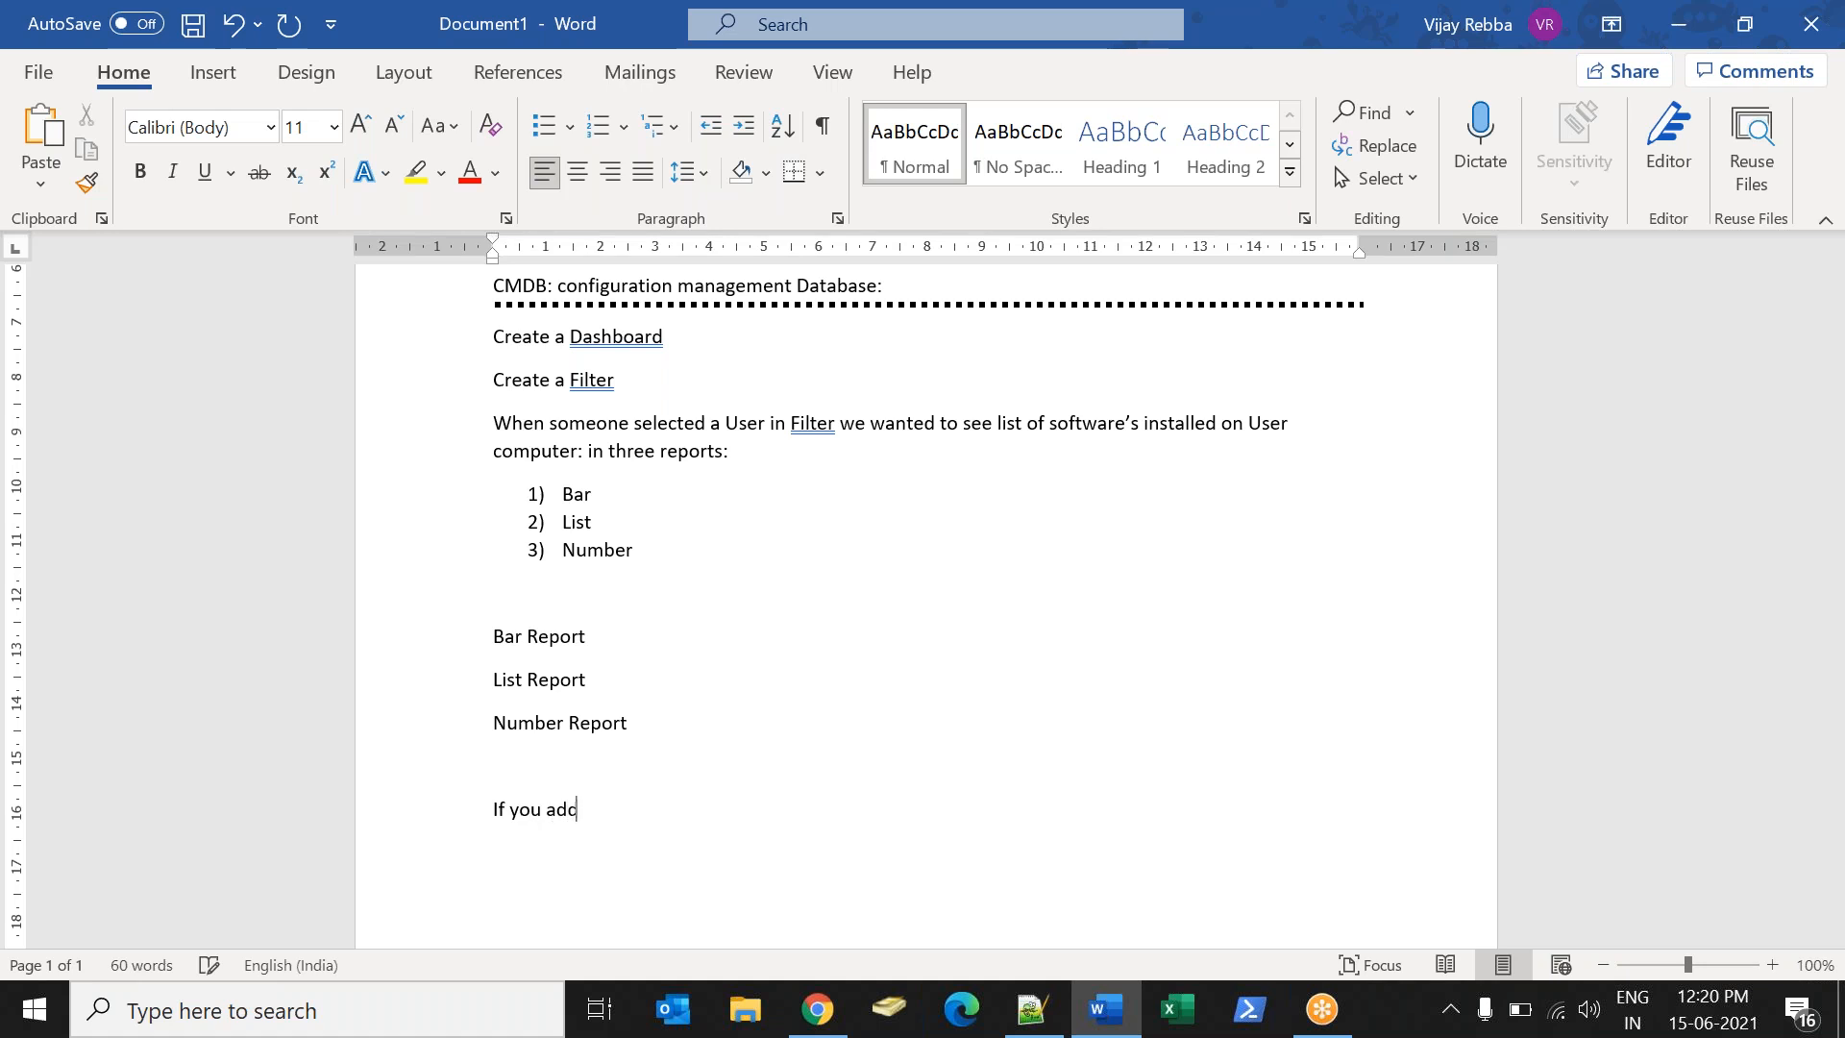
text(a Report to homepage from r)
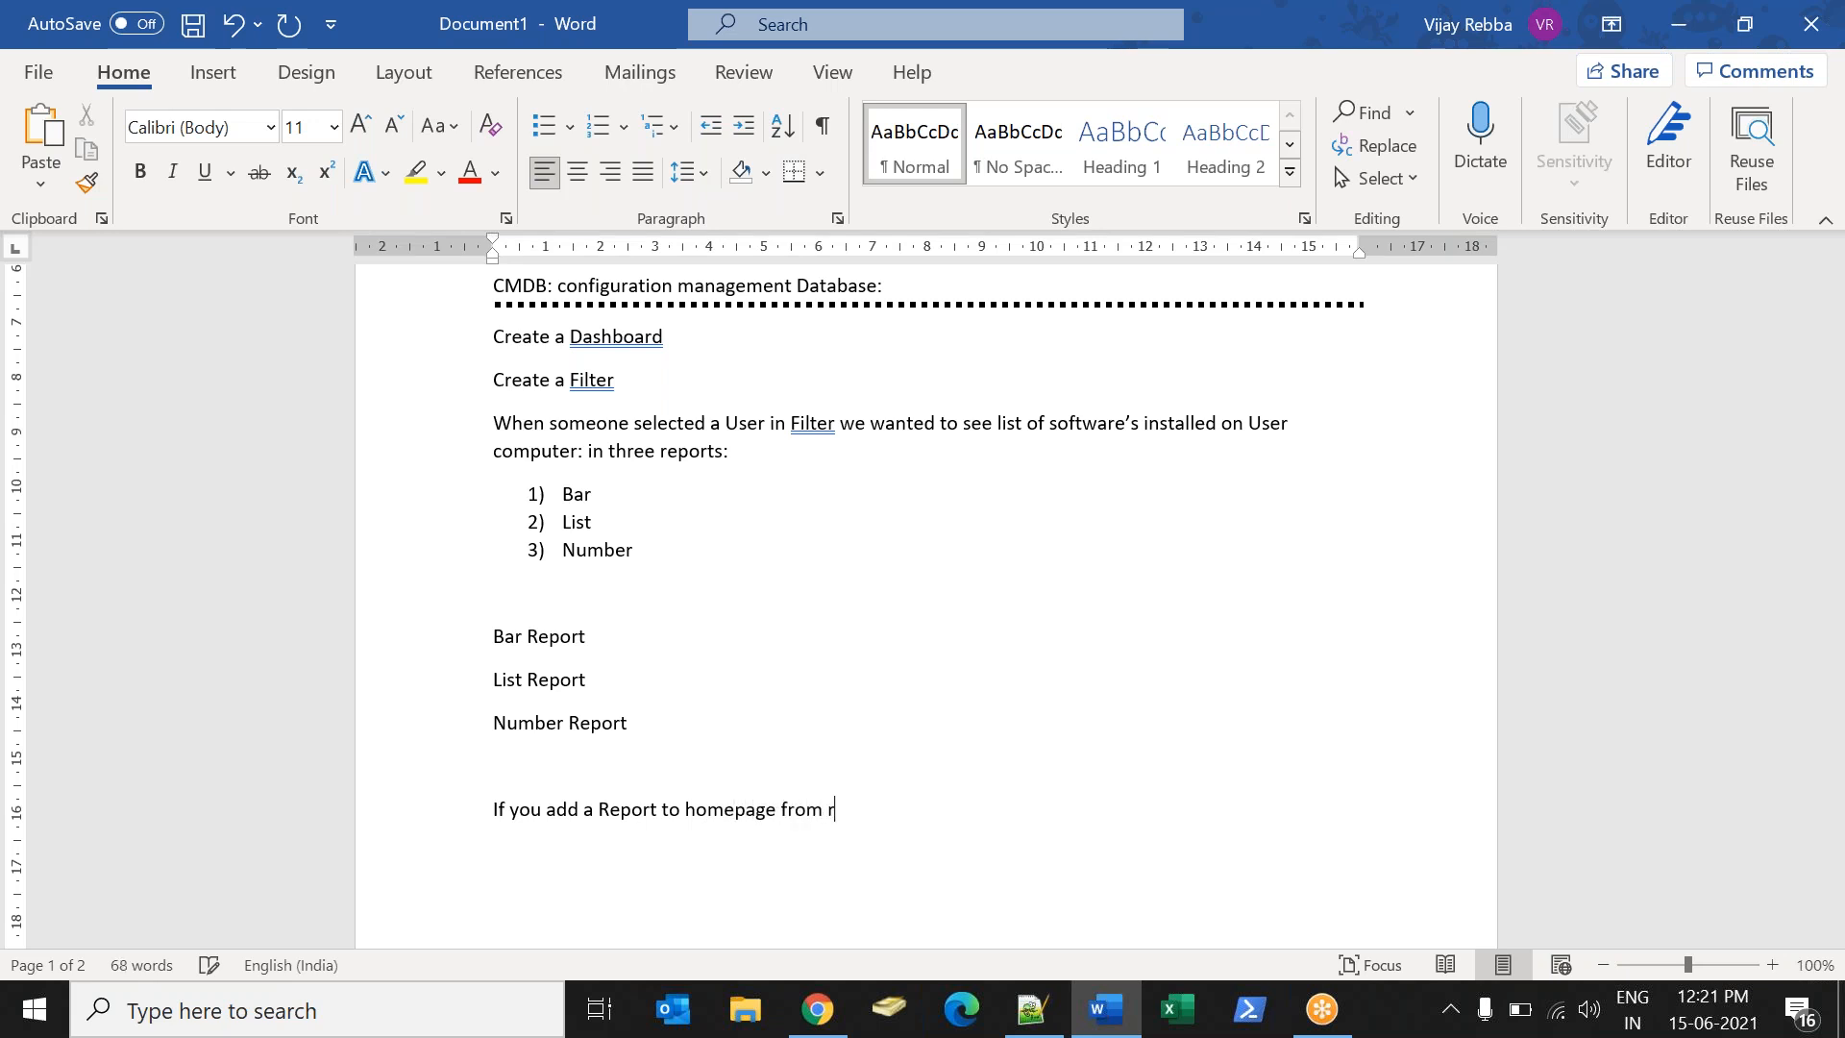
text(eport - new homea)
key(BackSpace)
text(page)
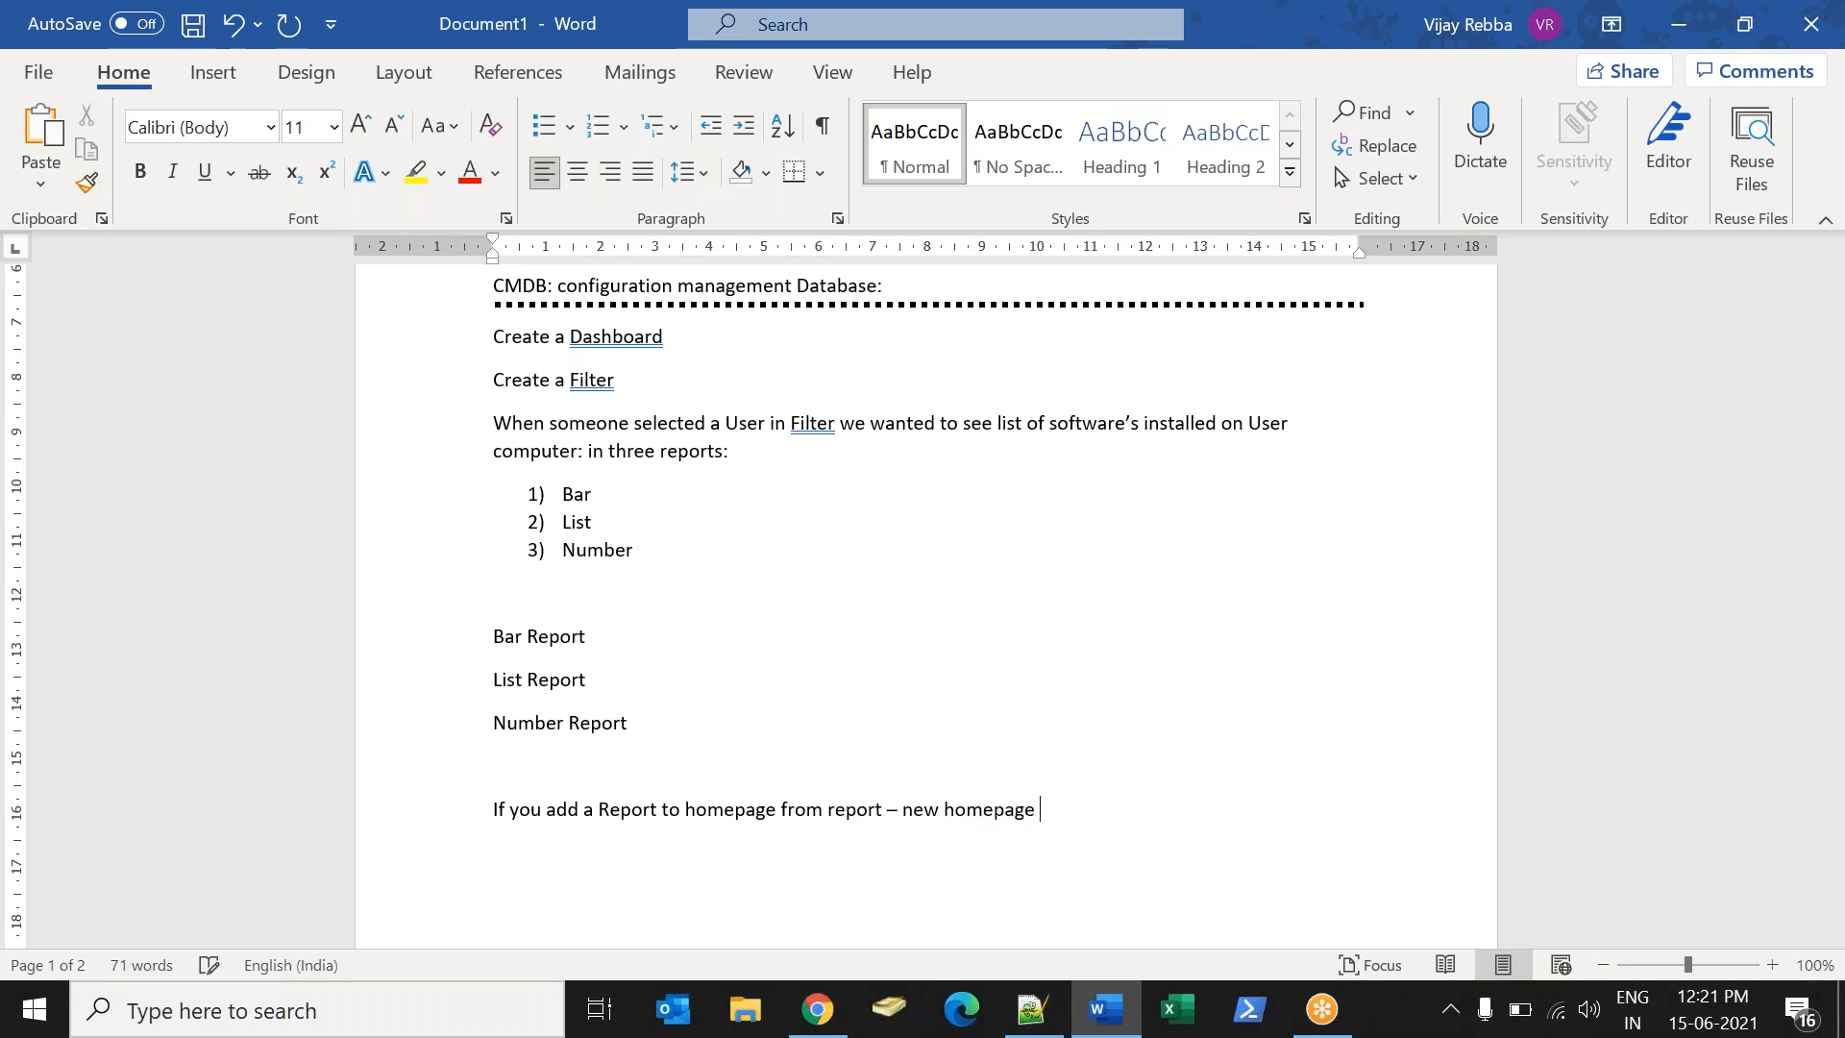
text( will be create)
text(d w)
text(hic)
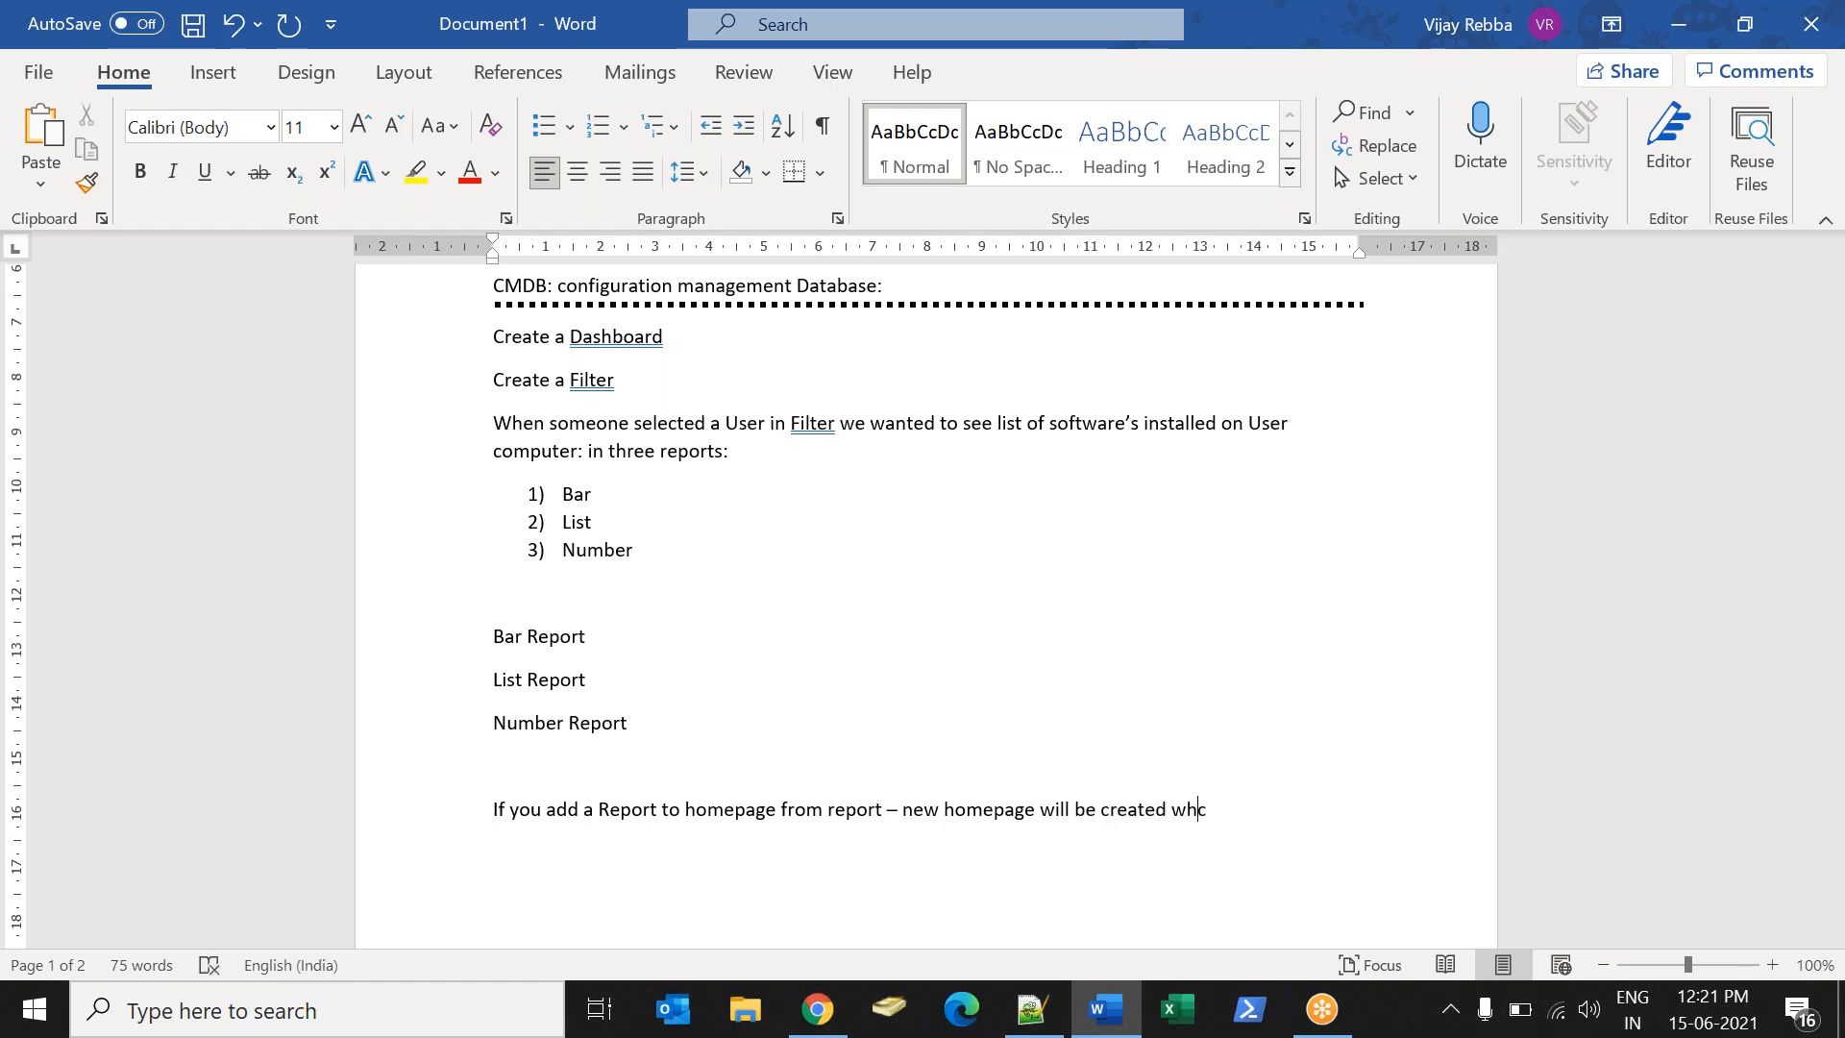
text(h c)
key(BackSpace)
key(BackSpace)
text(is personliazd fro)
key(BackSpace)
key(BackSpace)
key(BackSpace)
text(or you only - it wont be)
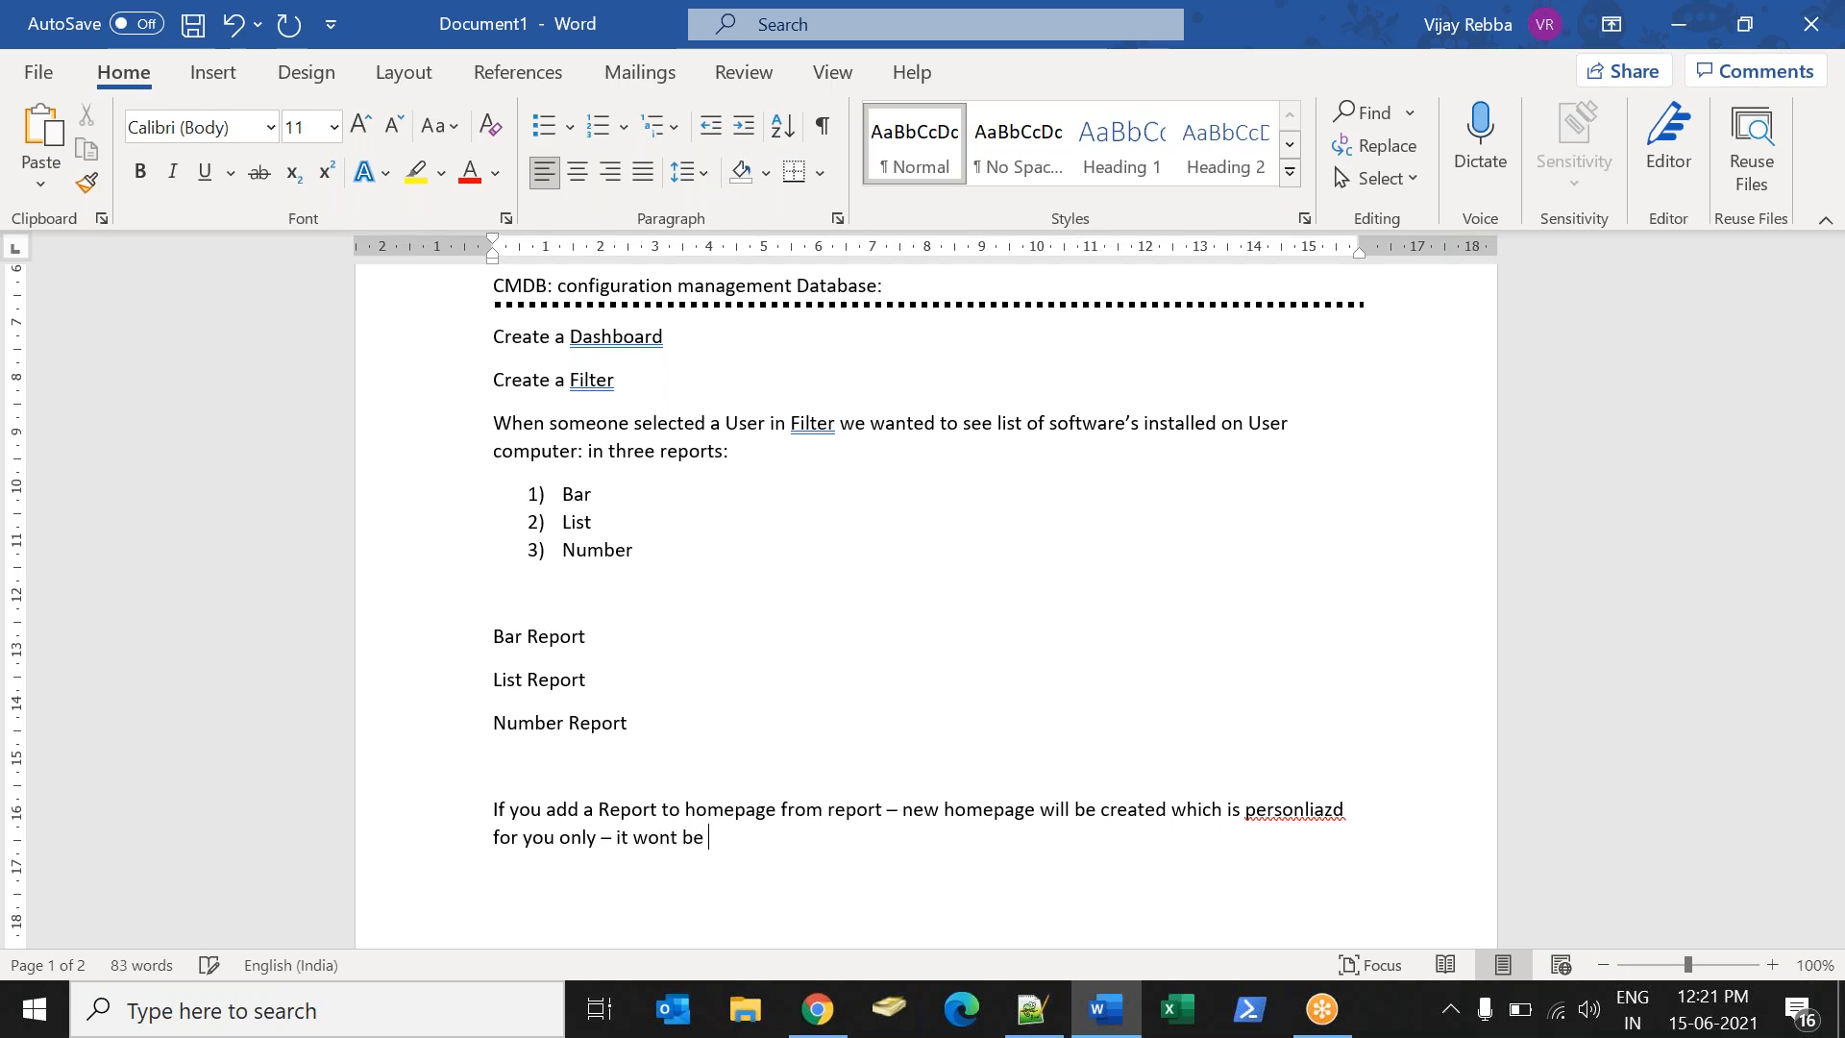
text( published global)
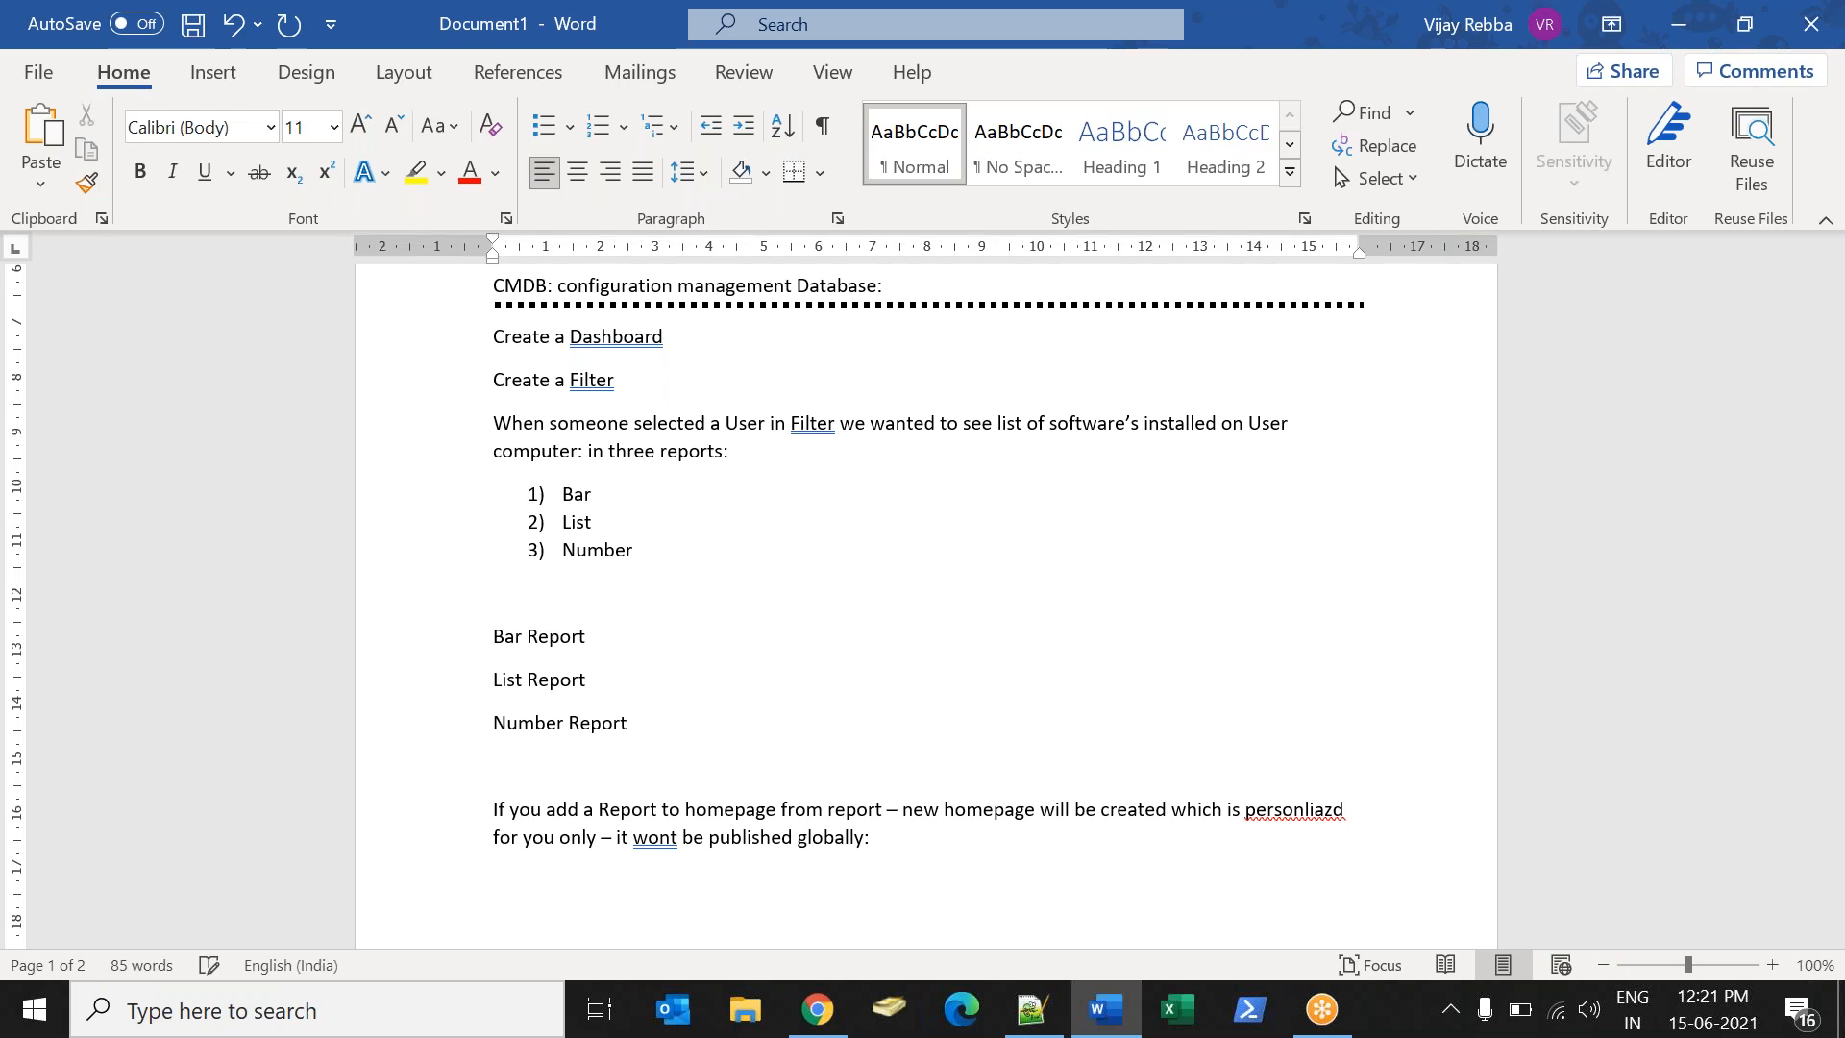
text(ly: )
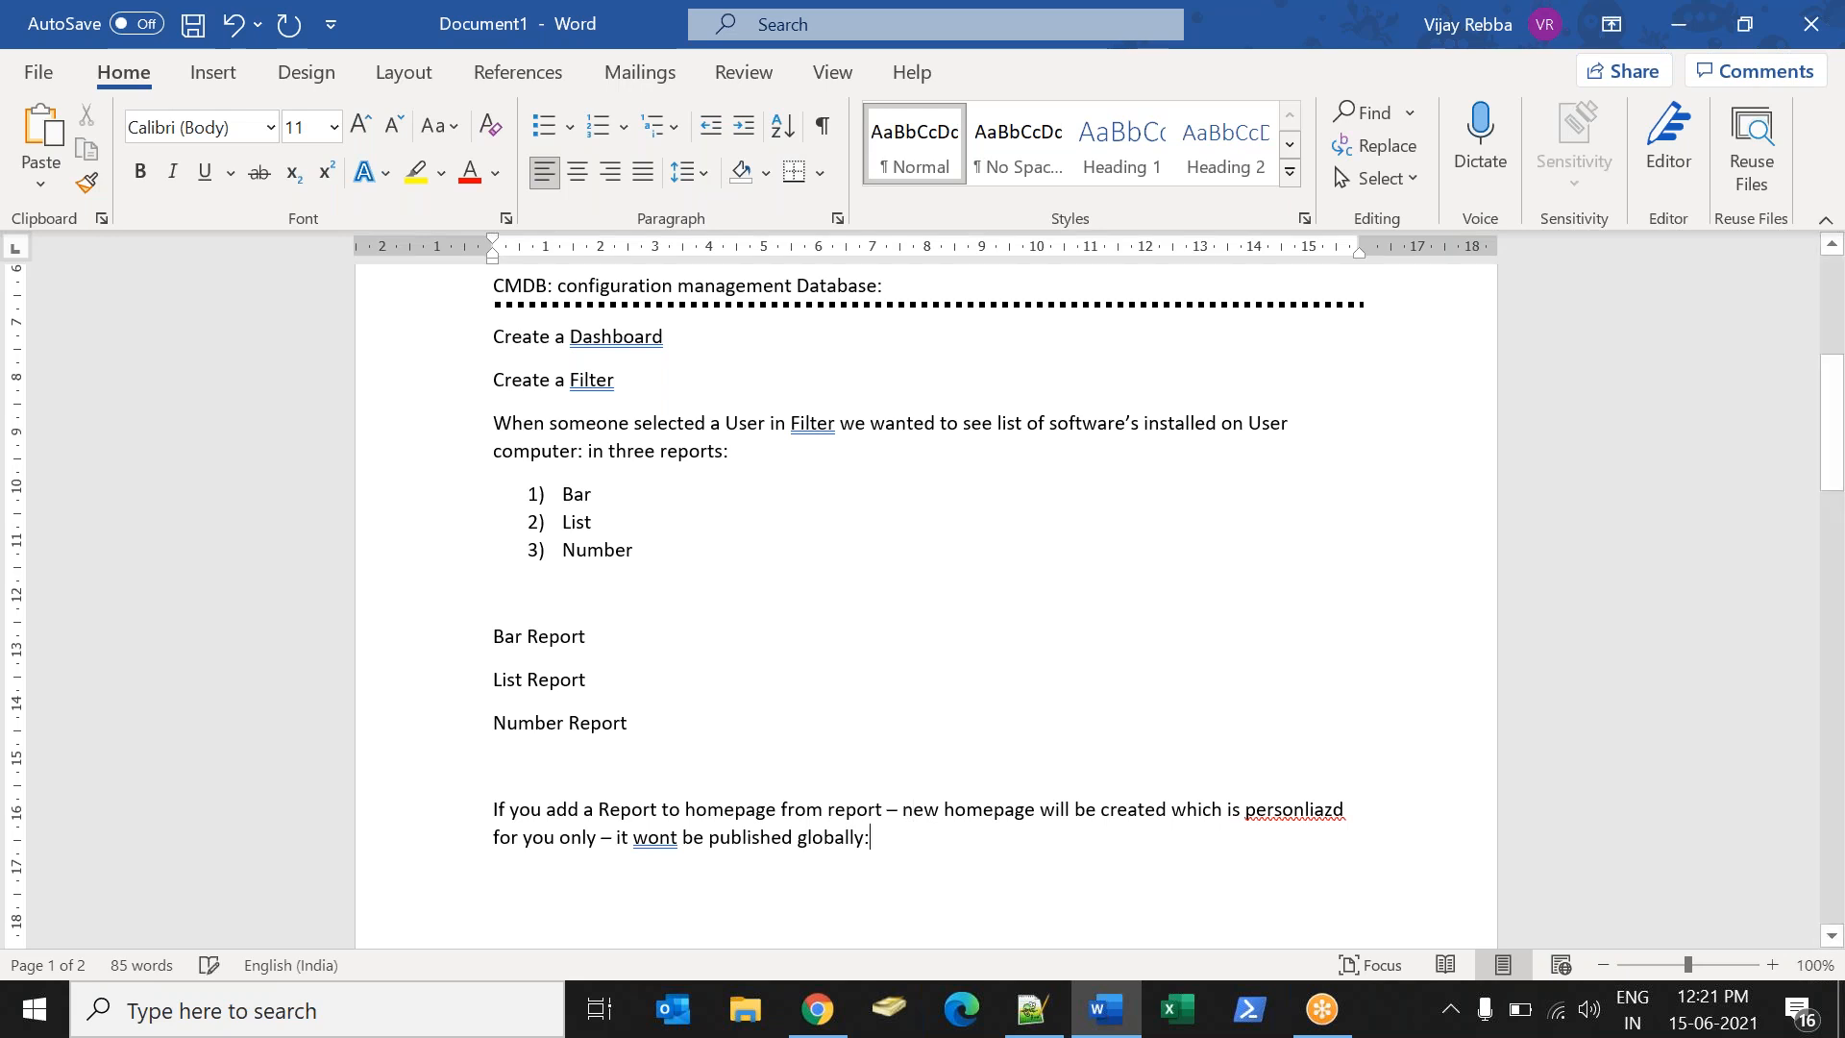
text((Home w)
- Finish the note: such homepages get a "My" prefix, e.g. MY ITIL homepage
key(BackSpace)
text(oage)
key(BackSpace)
key(BackSpace)
key(BackSpace)
key(BackSpace)
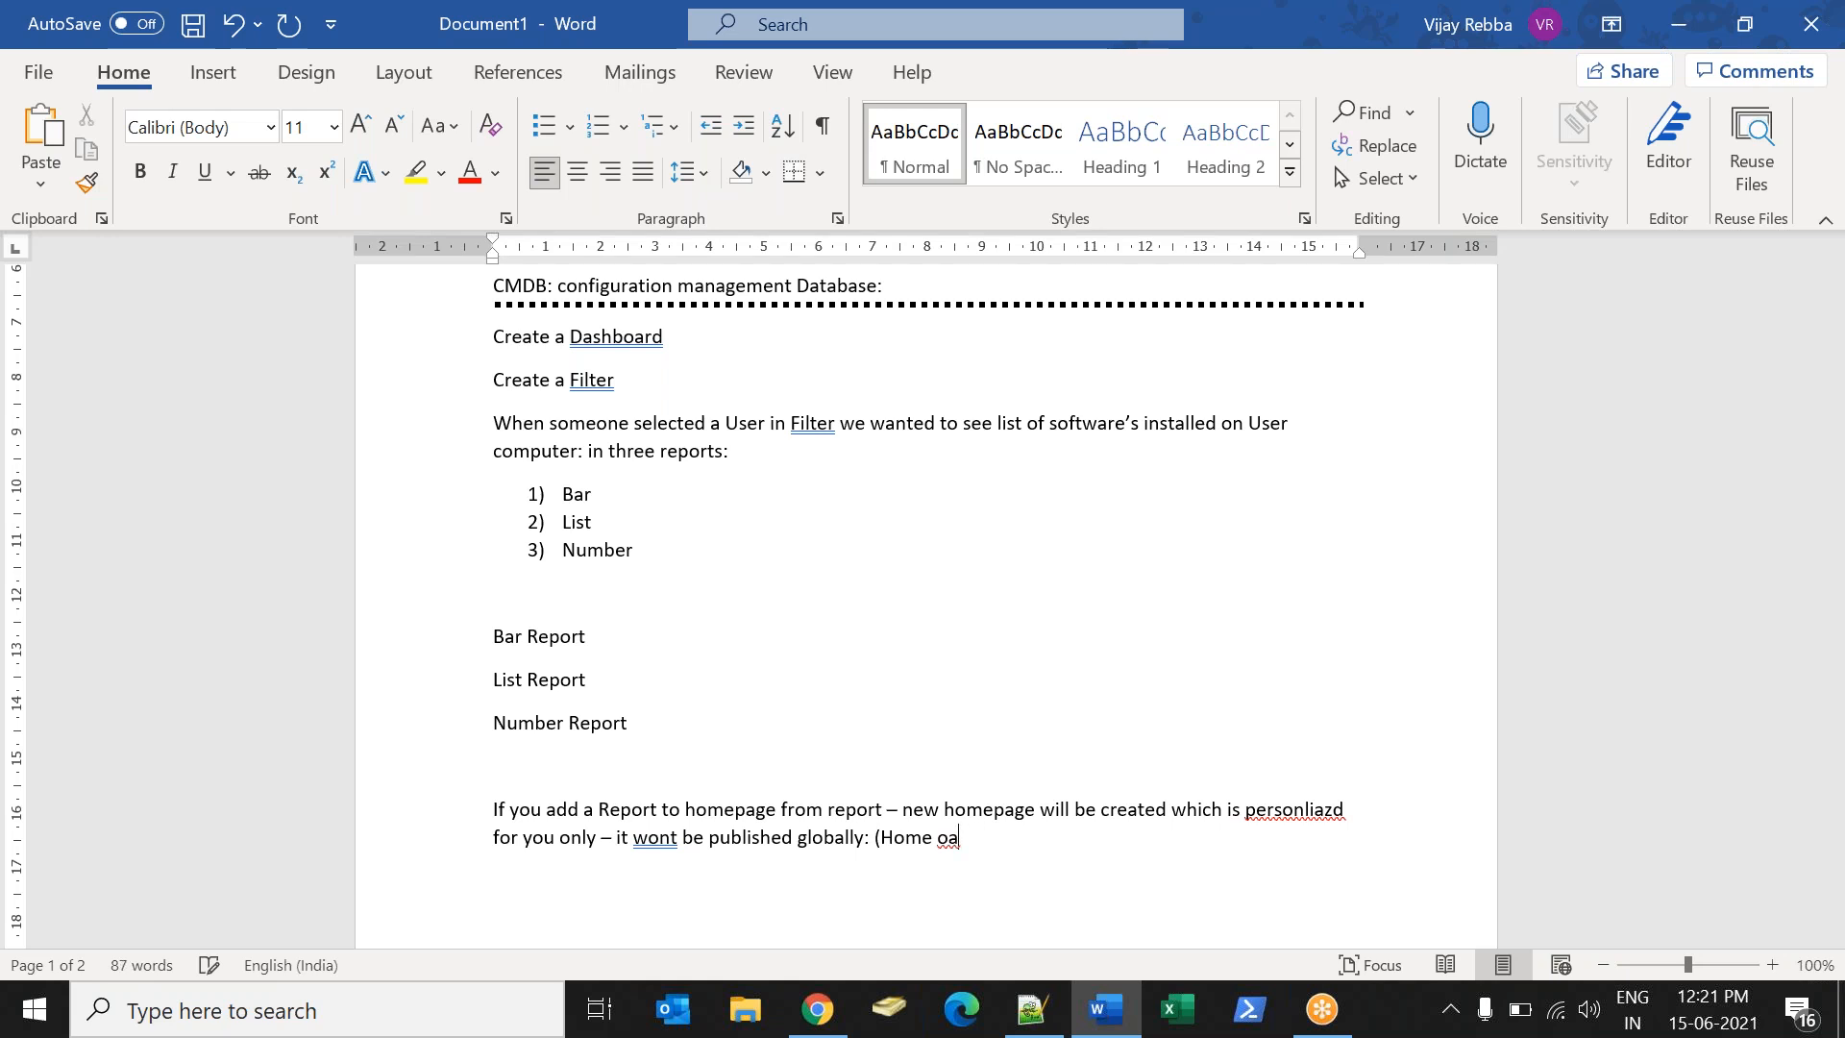
text(page with My”)
key(Left)
text(")
text(Pref)
text(ix))
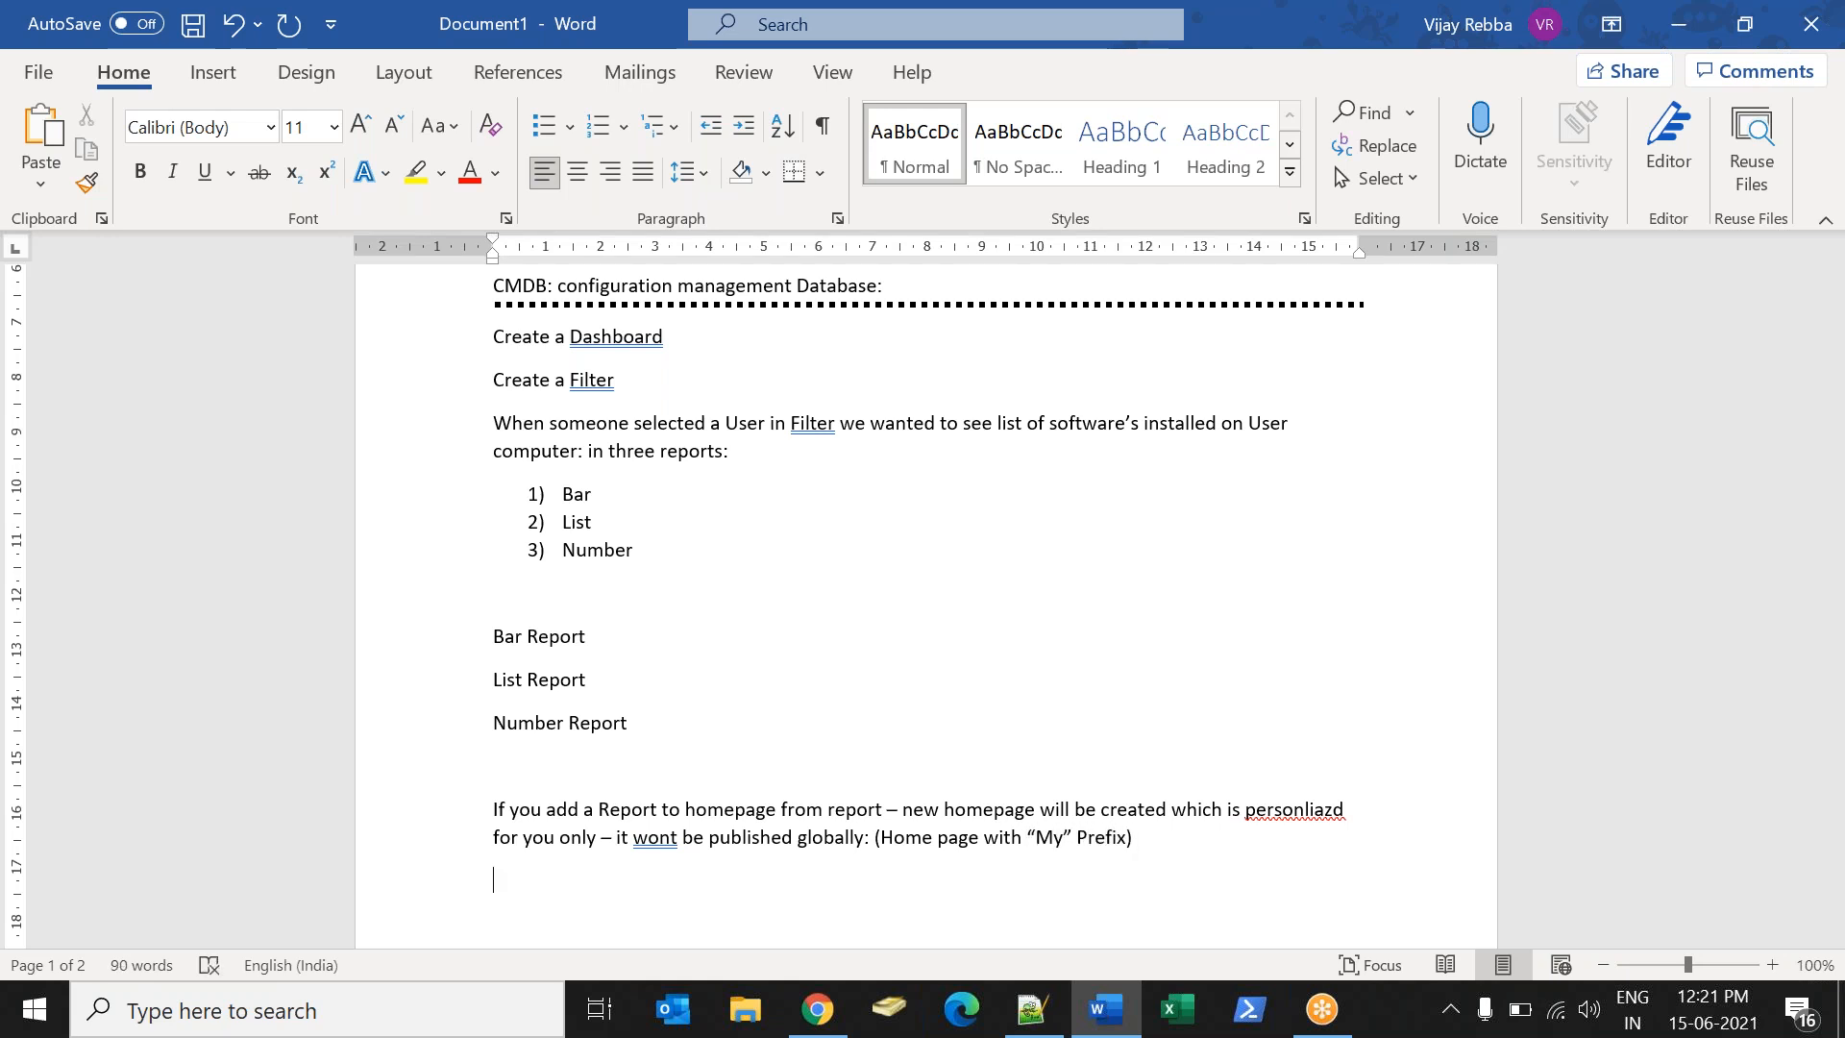
text(MY ITIL homepage)
- Add the line MY Self Service beneath it
key(Return)
text(MY Se)
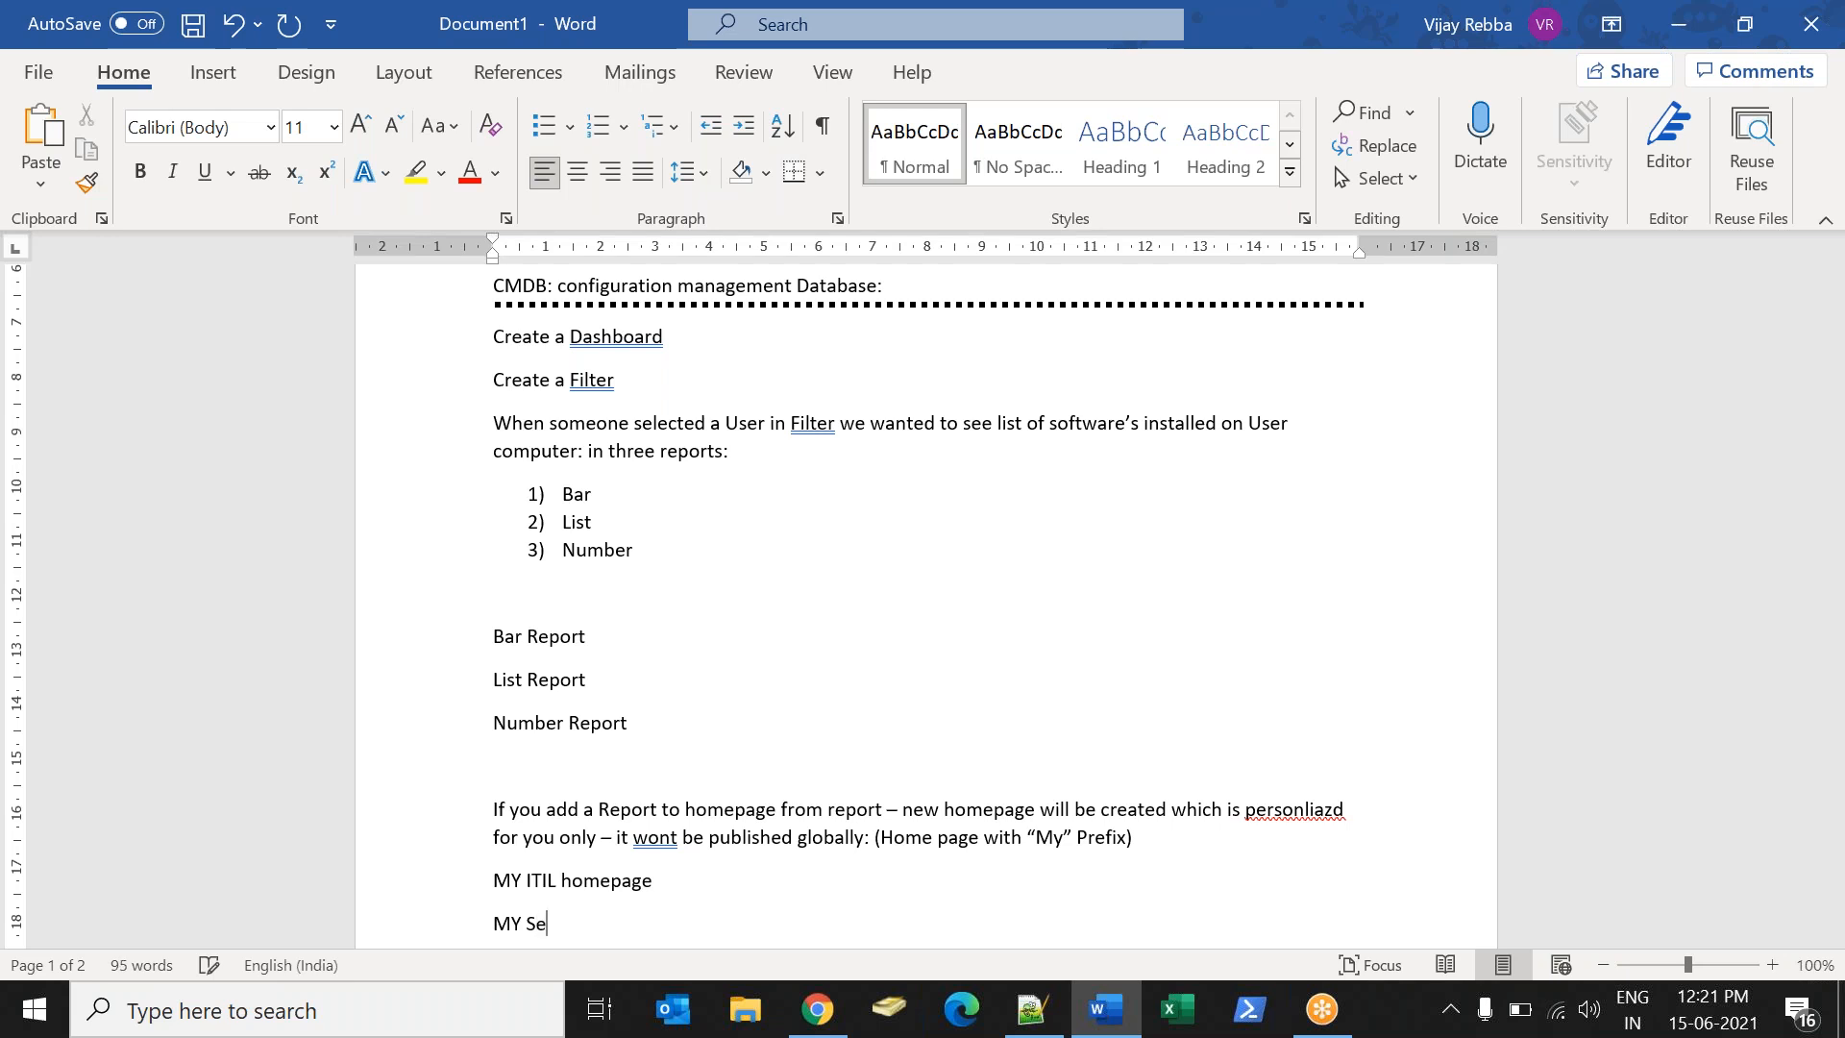
text(leceriv)
key(BackSpace)
key(BackSpace)
key(BackSpace)
text(v)
text(ice)
- Add a #usecase line about displaying a report in the actual ITIL Homepage, then return to ServiceNow
key(alt+Tab)
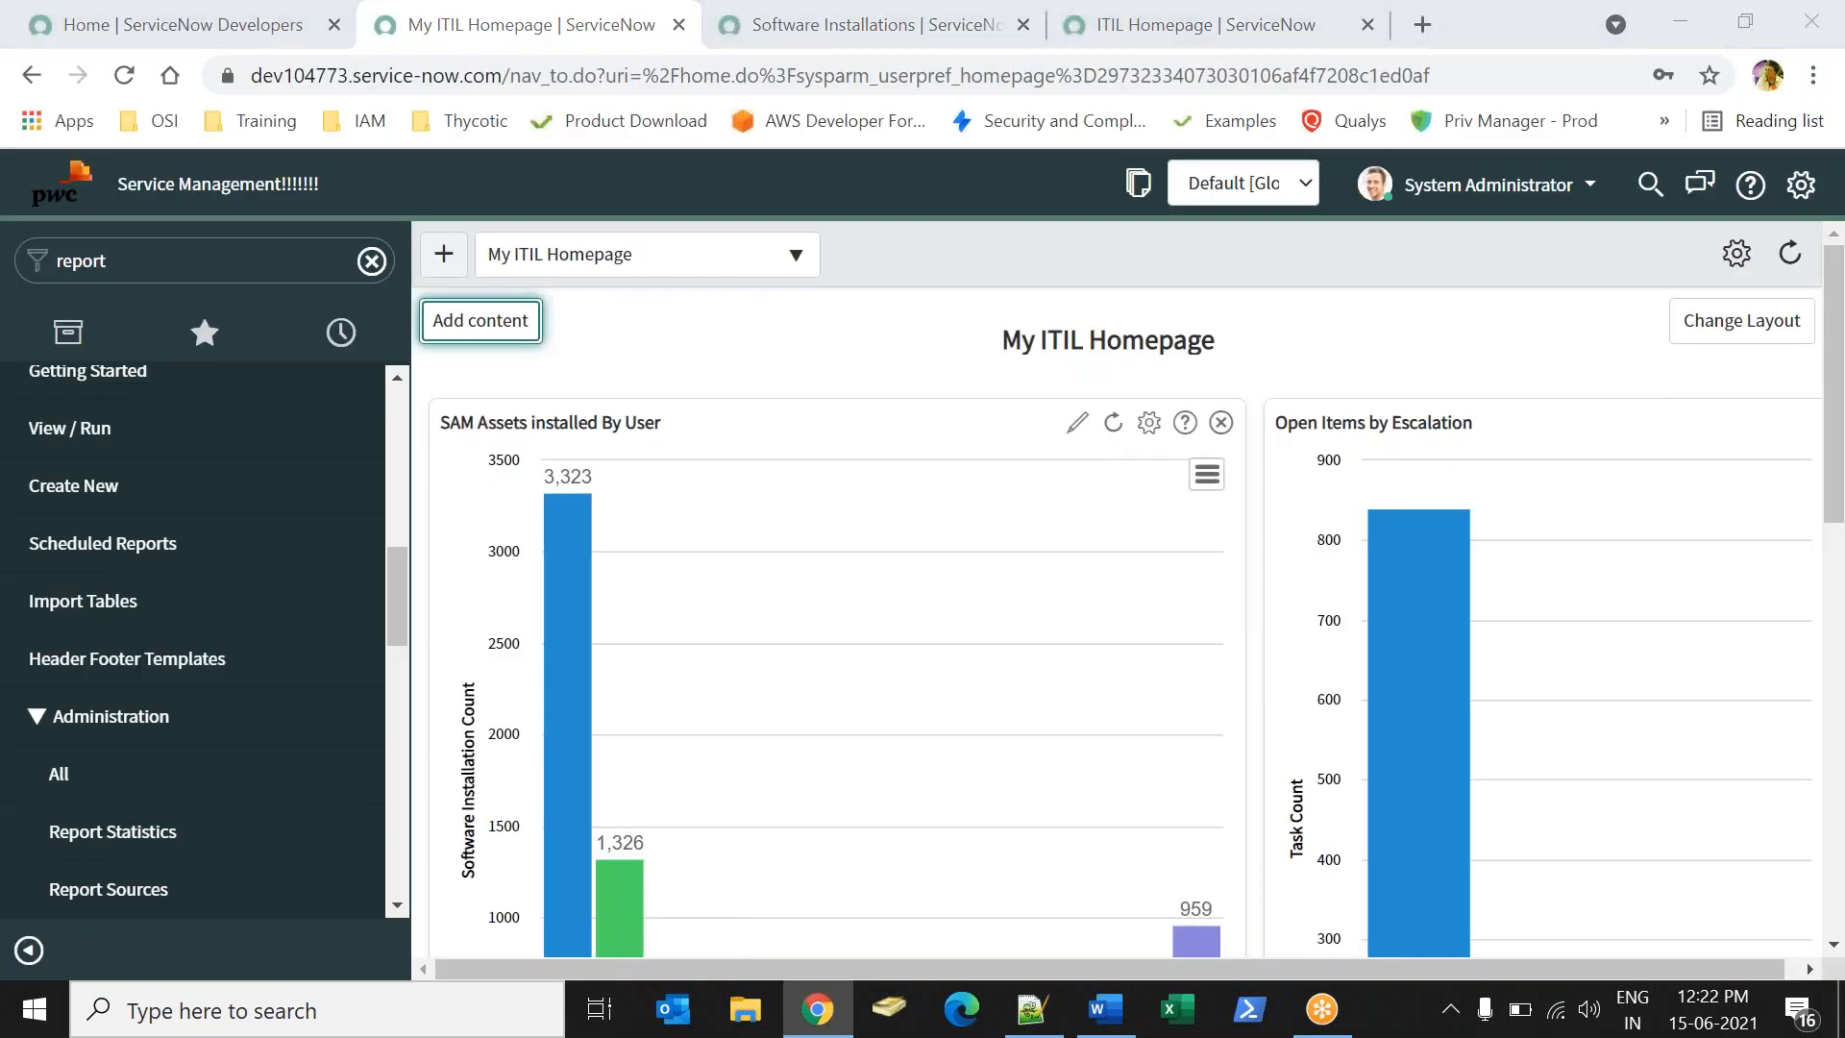
key(alt+Tab)
key(Return)
key(Return)
key(Return)
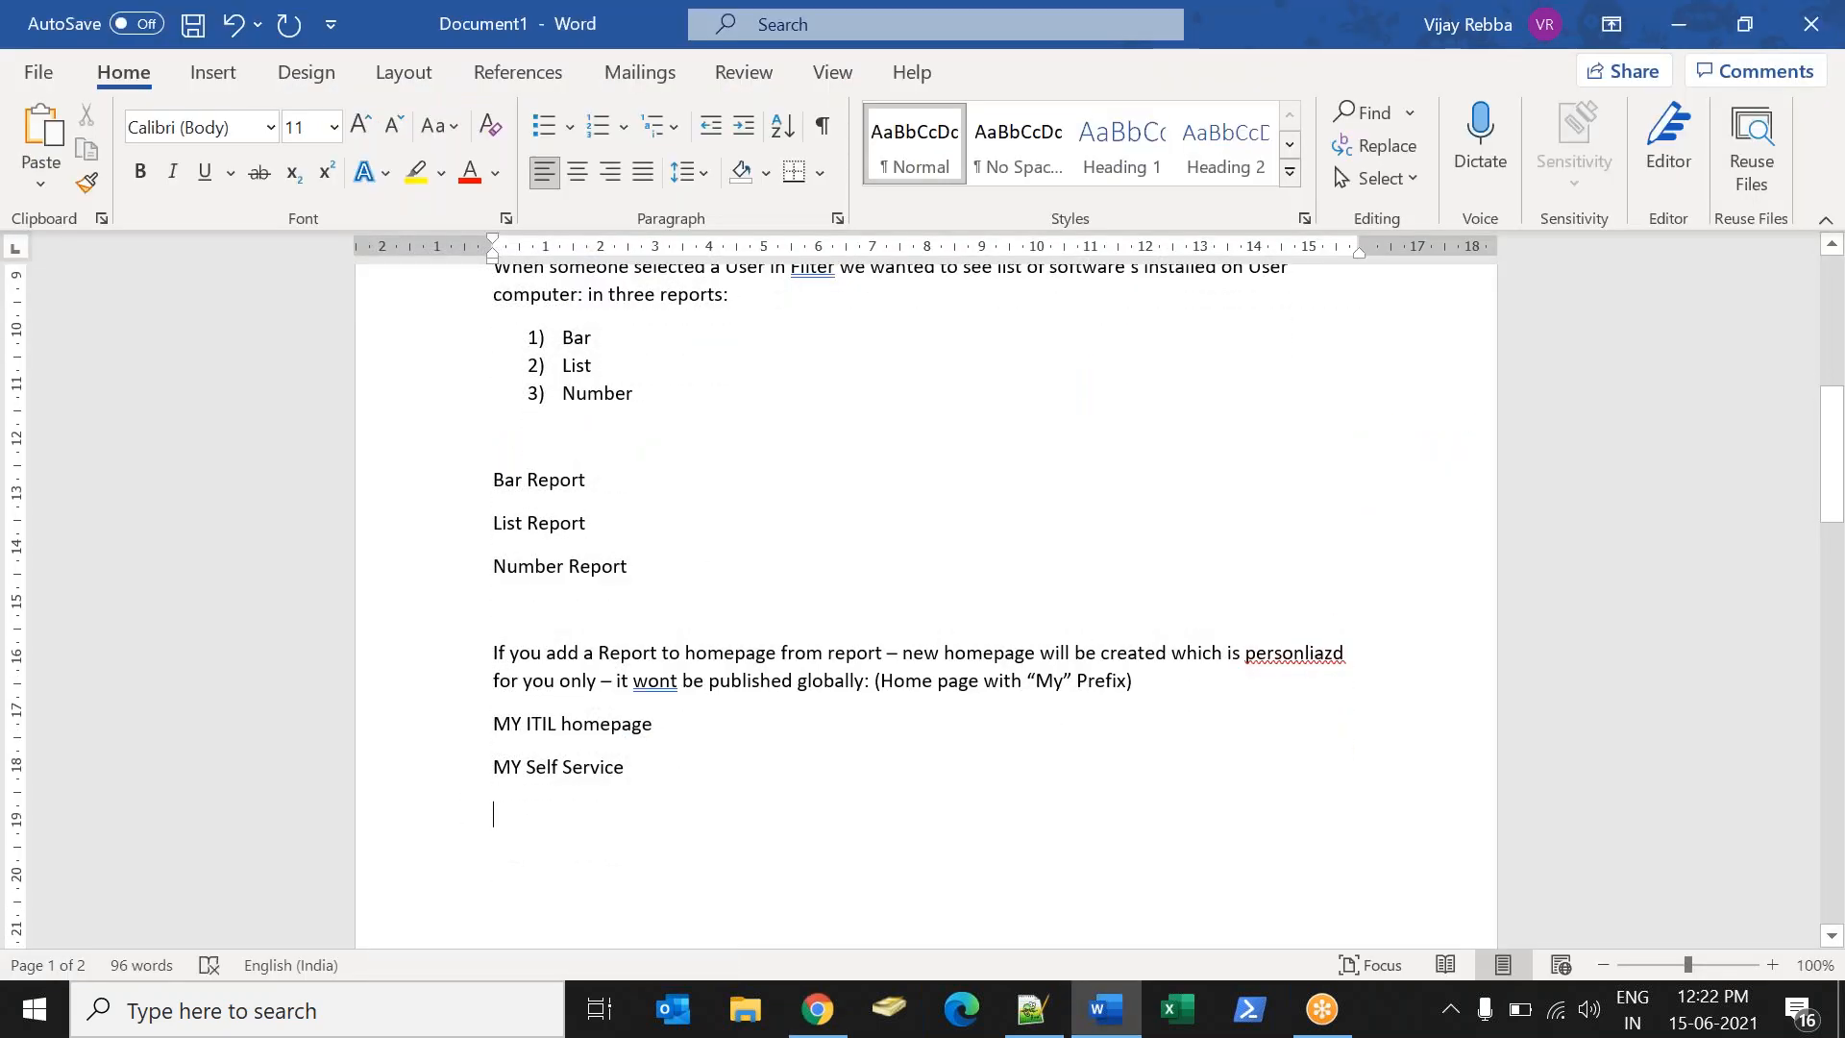
text(#usecase:)
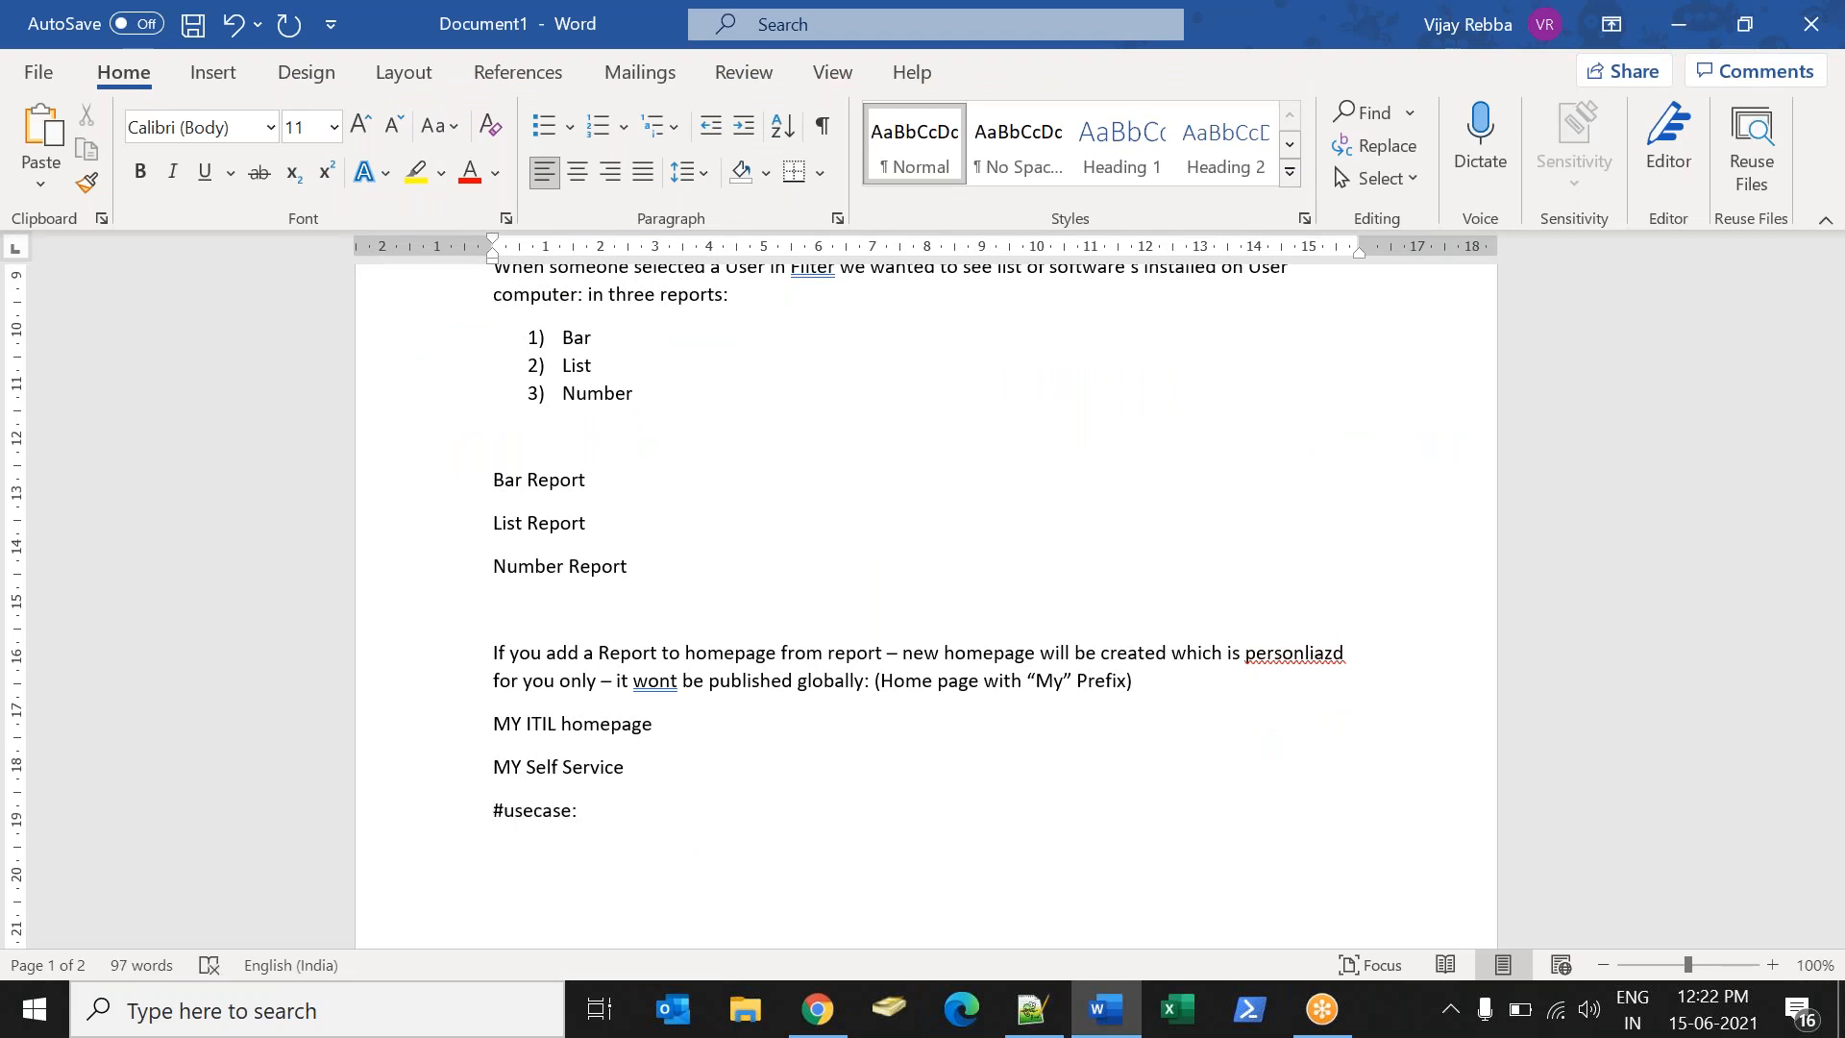
text( I want a )
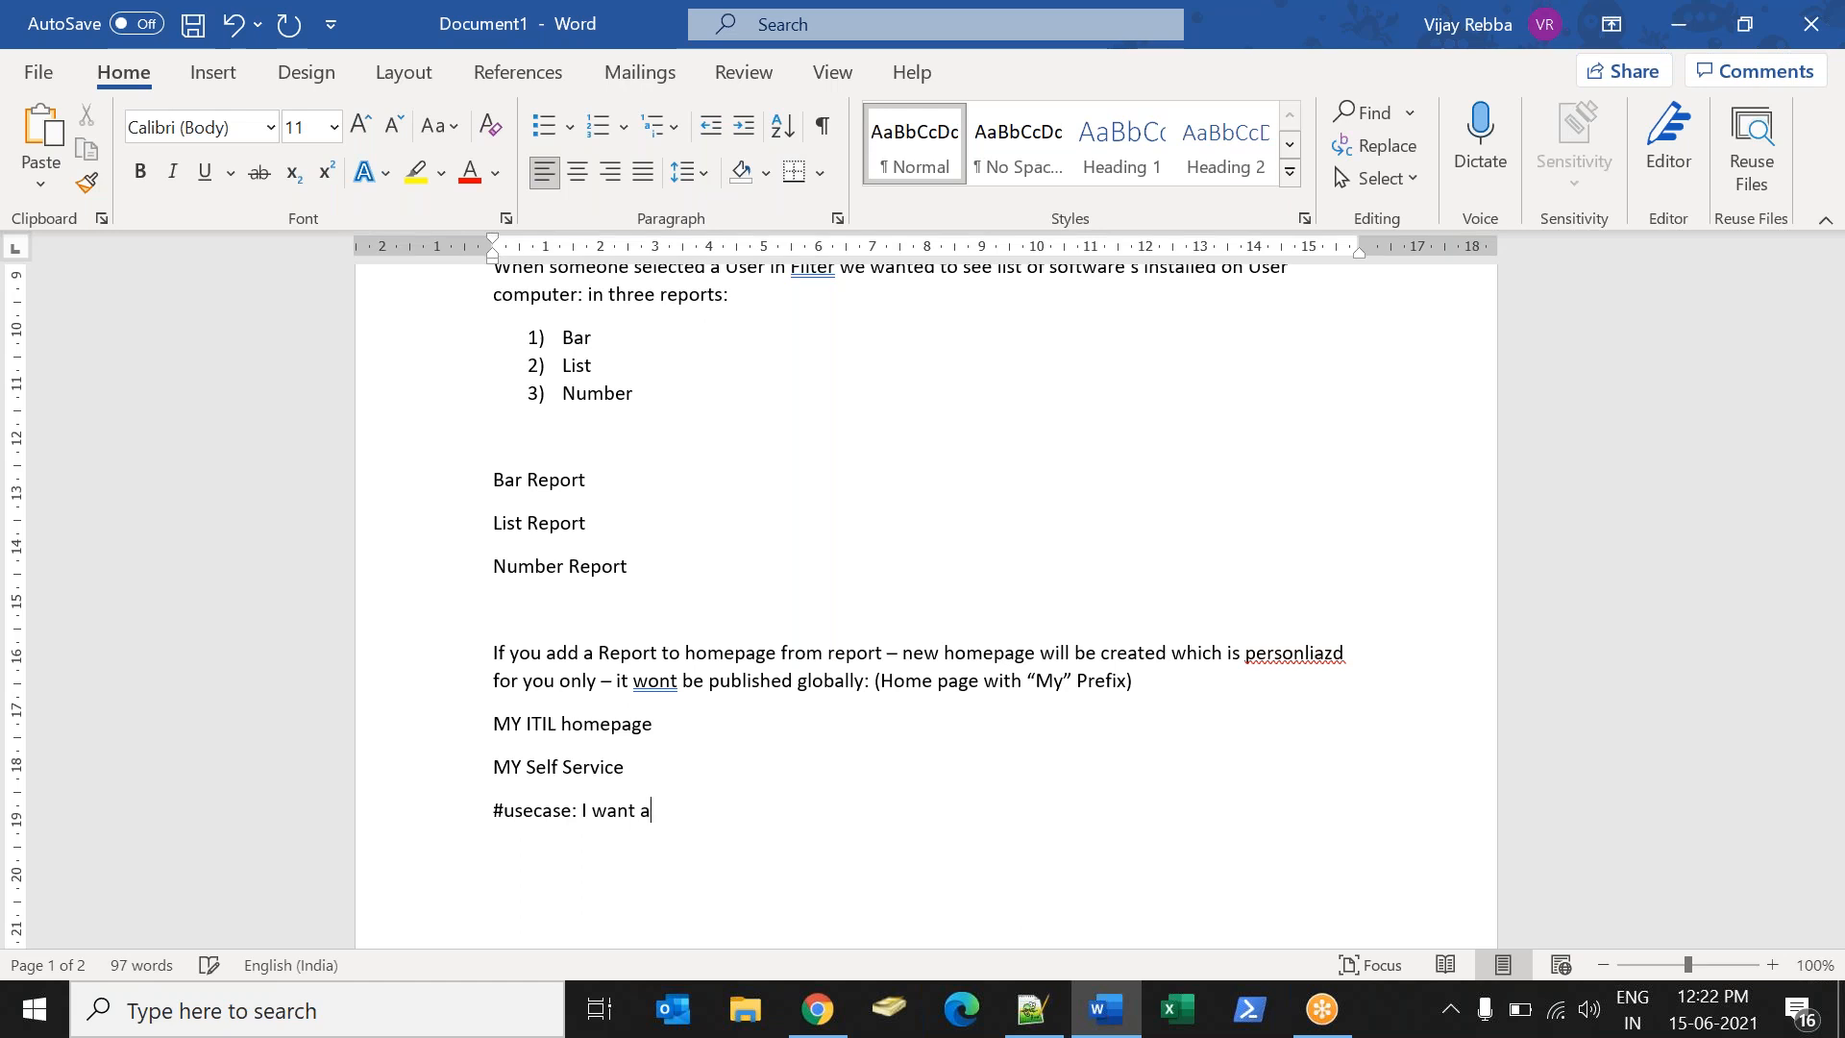
text(report to be displa)
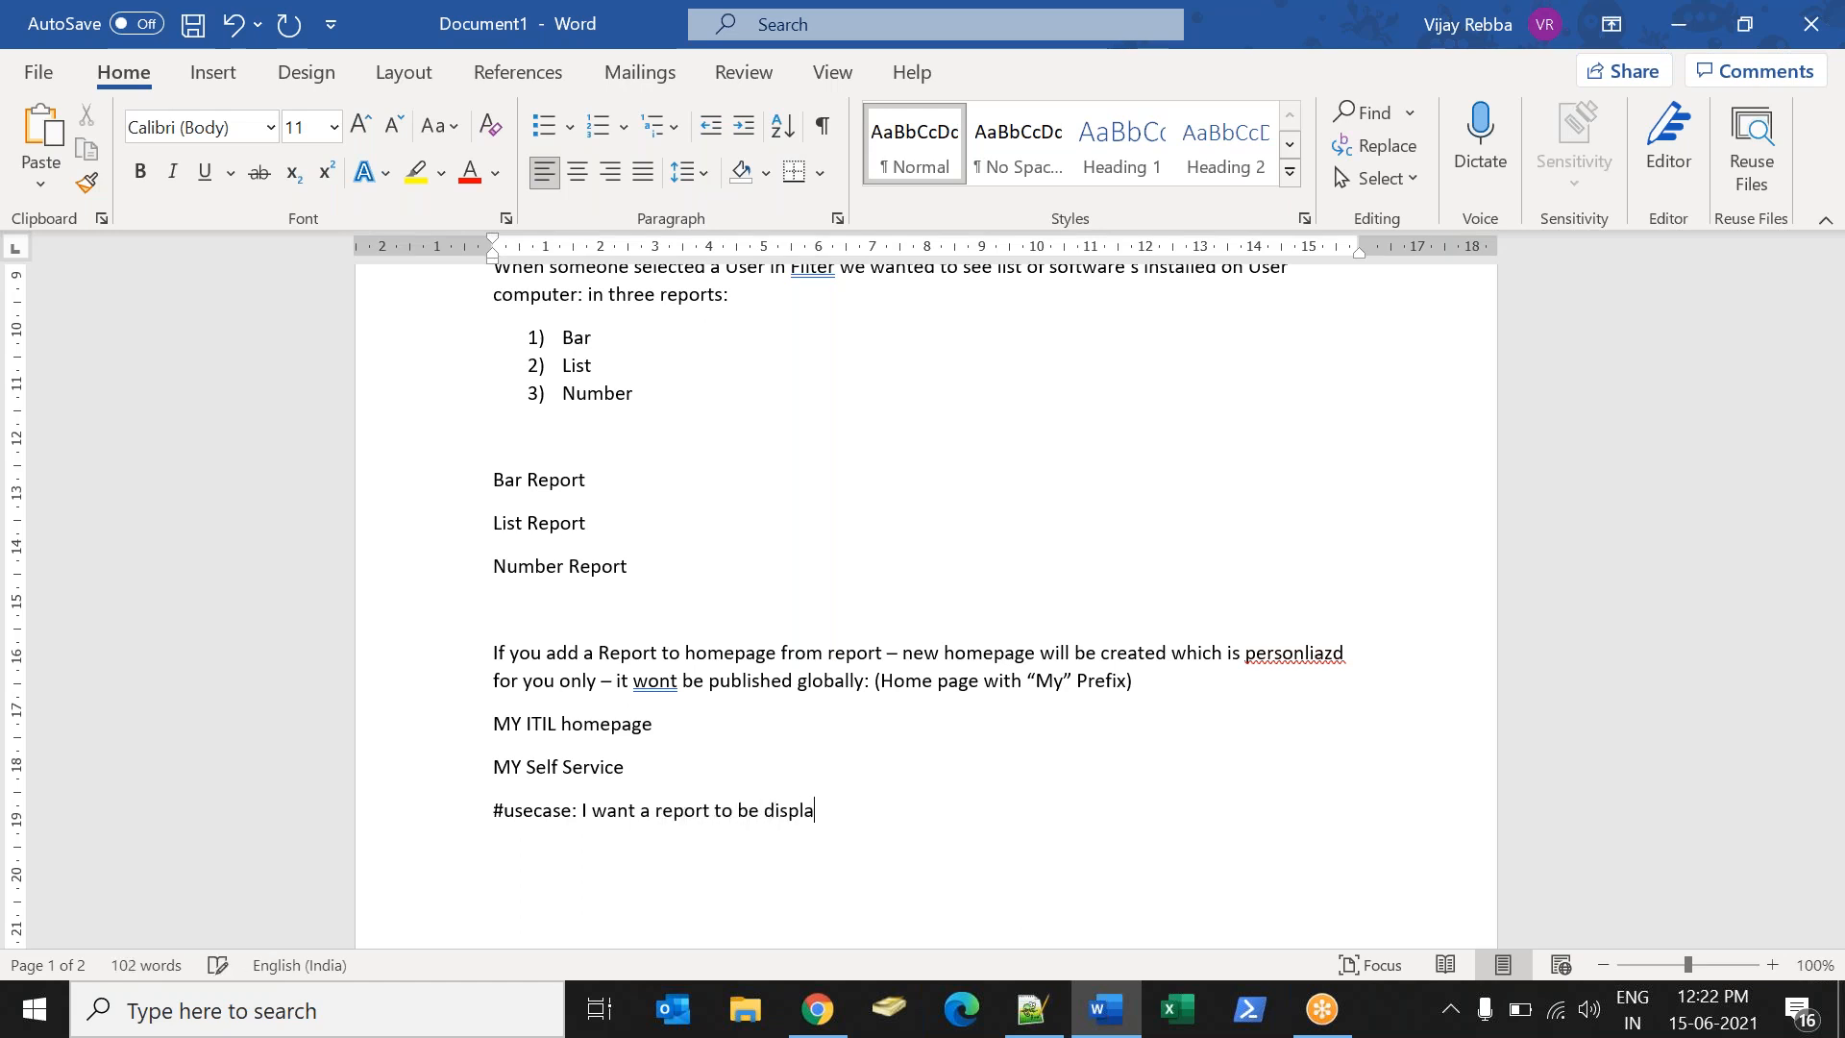
text(y in actual ITL Homeoag)
key(BackSpace)
key(BackSpace)
key(BackSpace)
text(Homeage)
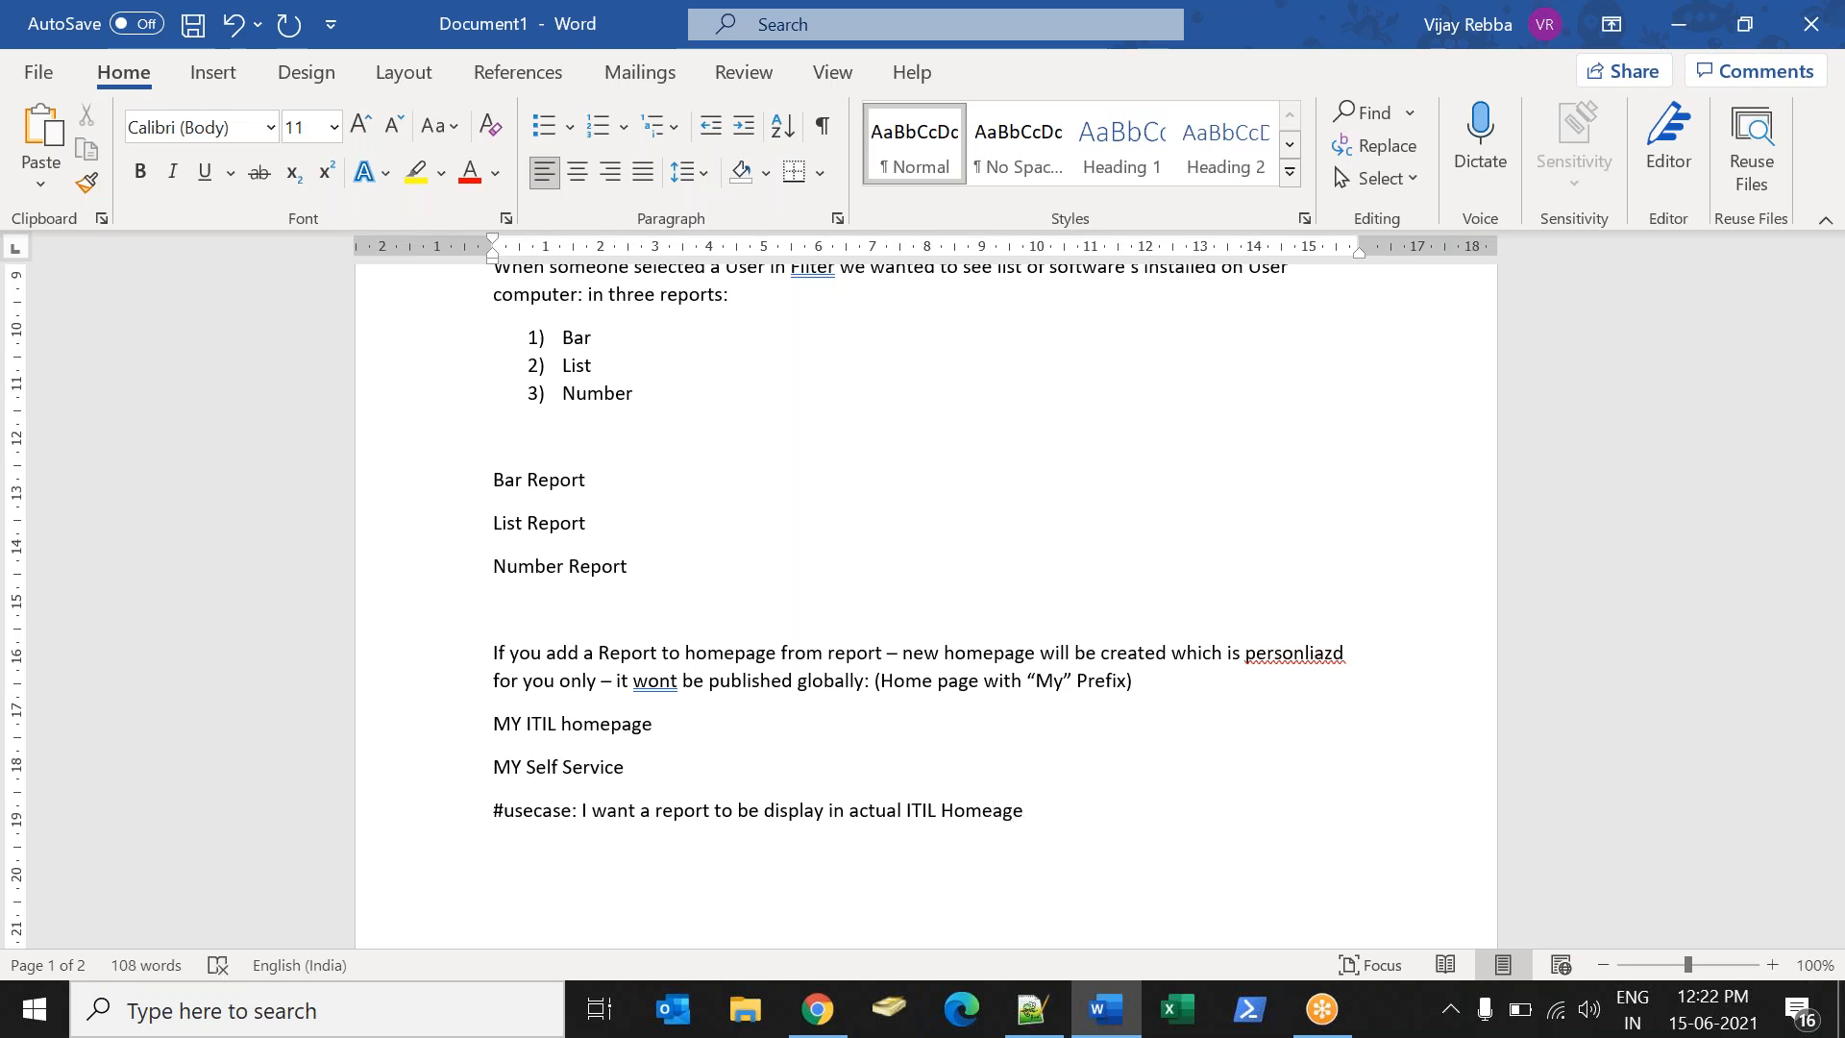
key(alt+Tab)
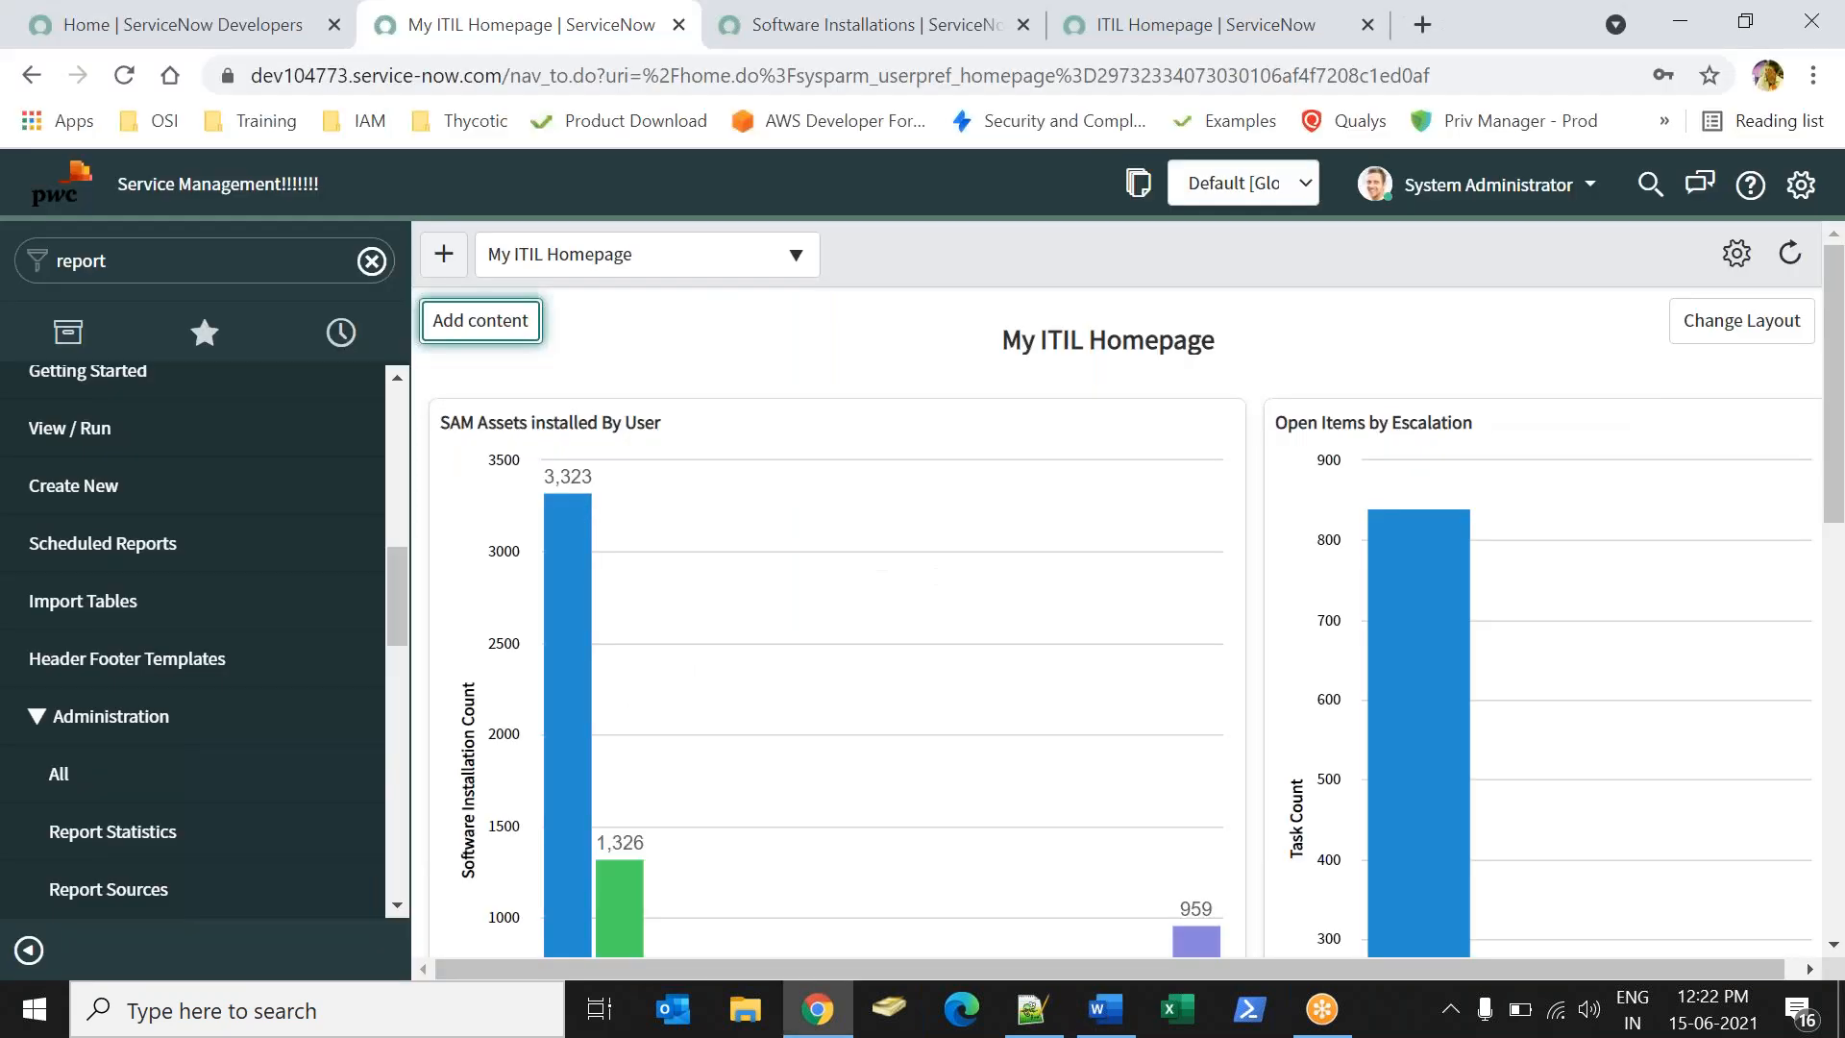
- Filter the Homepage Admin Pages list by title *itil, leaving My ITIL Homepage and ITIL Homepage
click(371, 265)
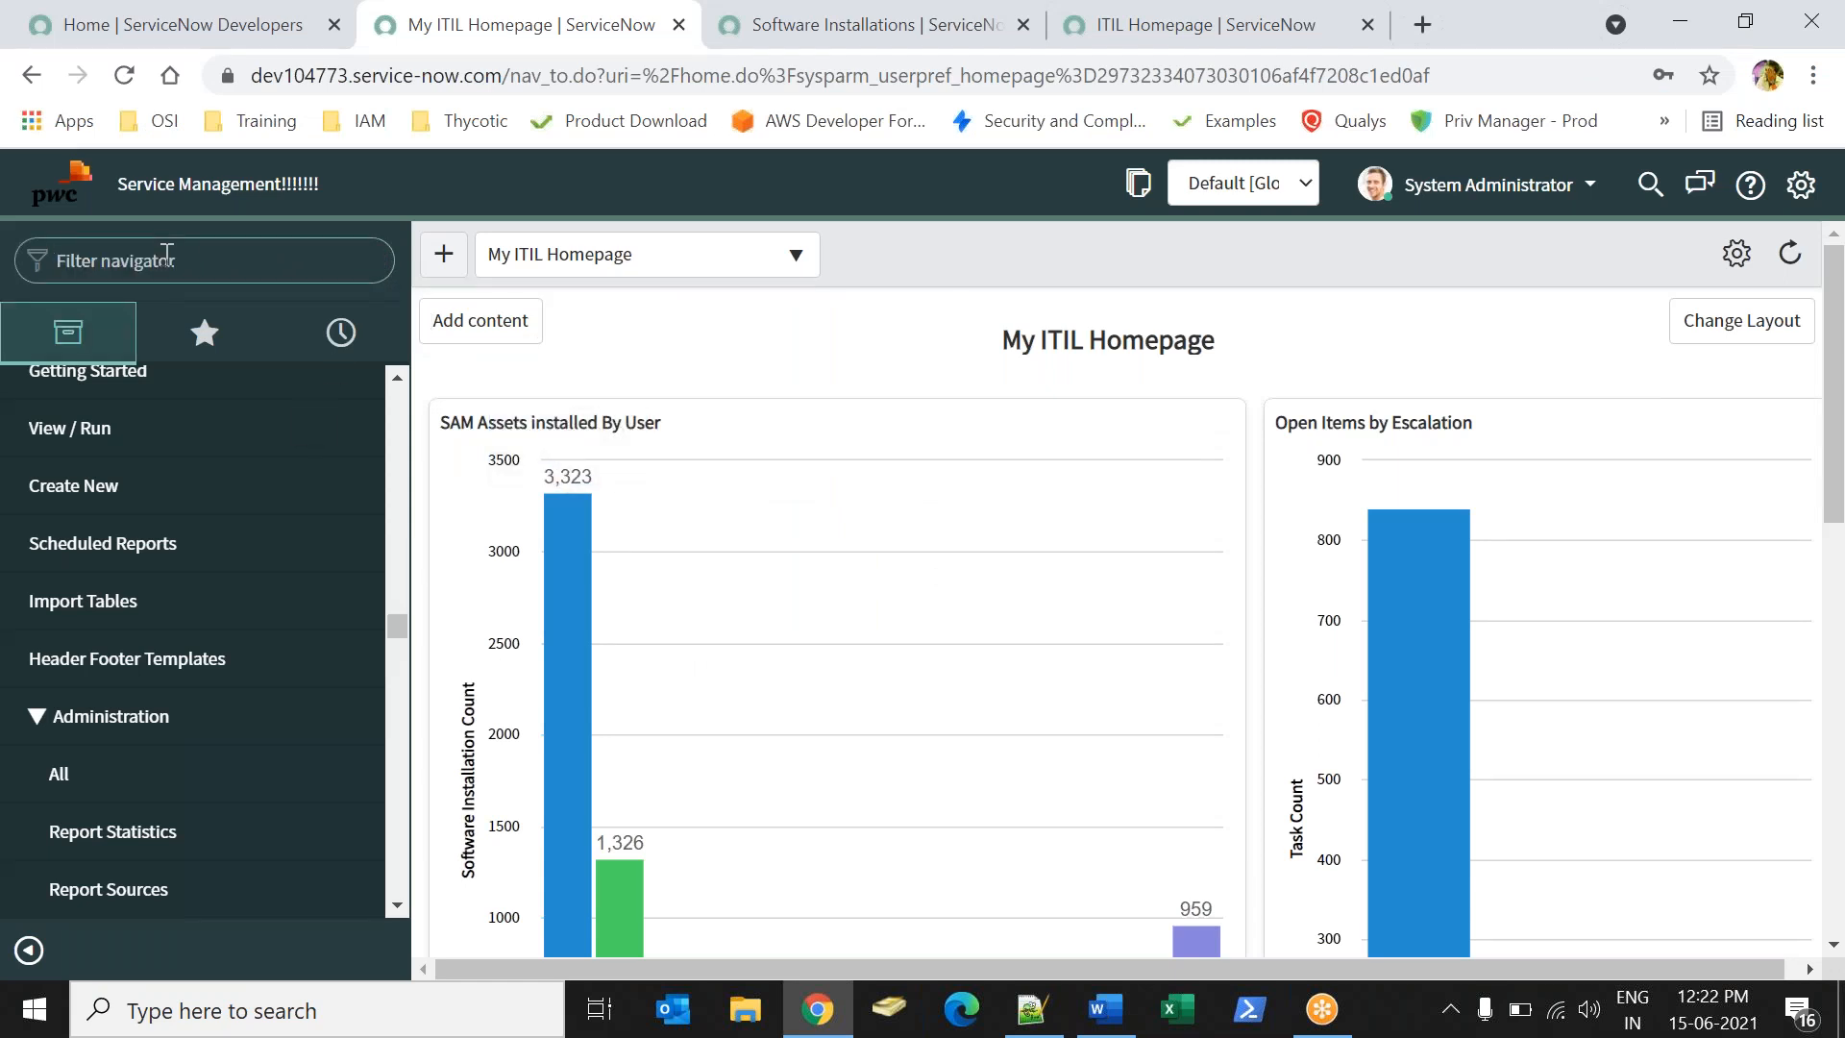
text(pages)
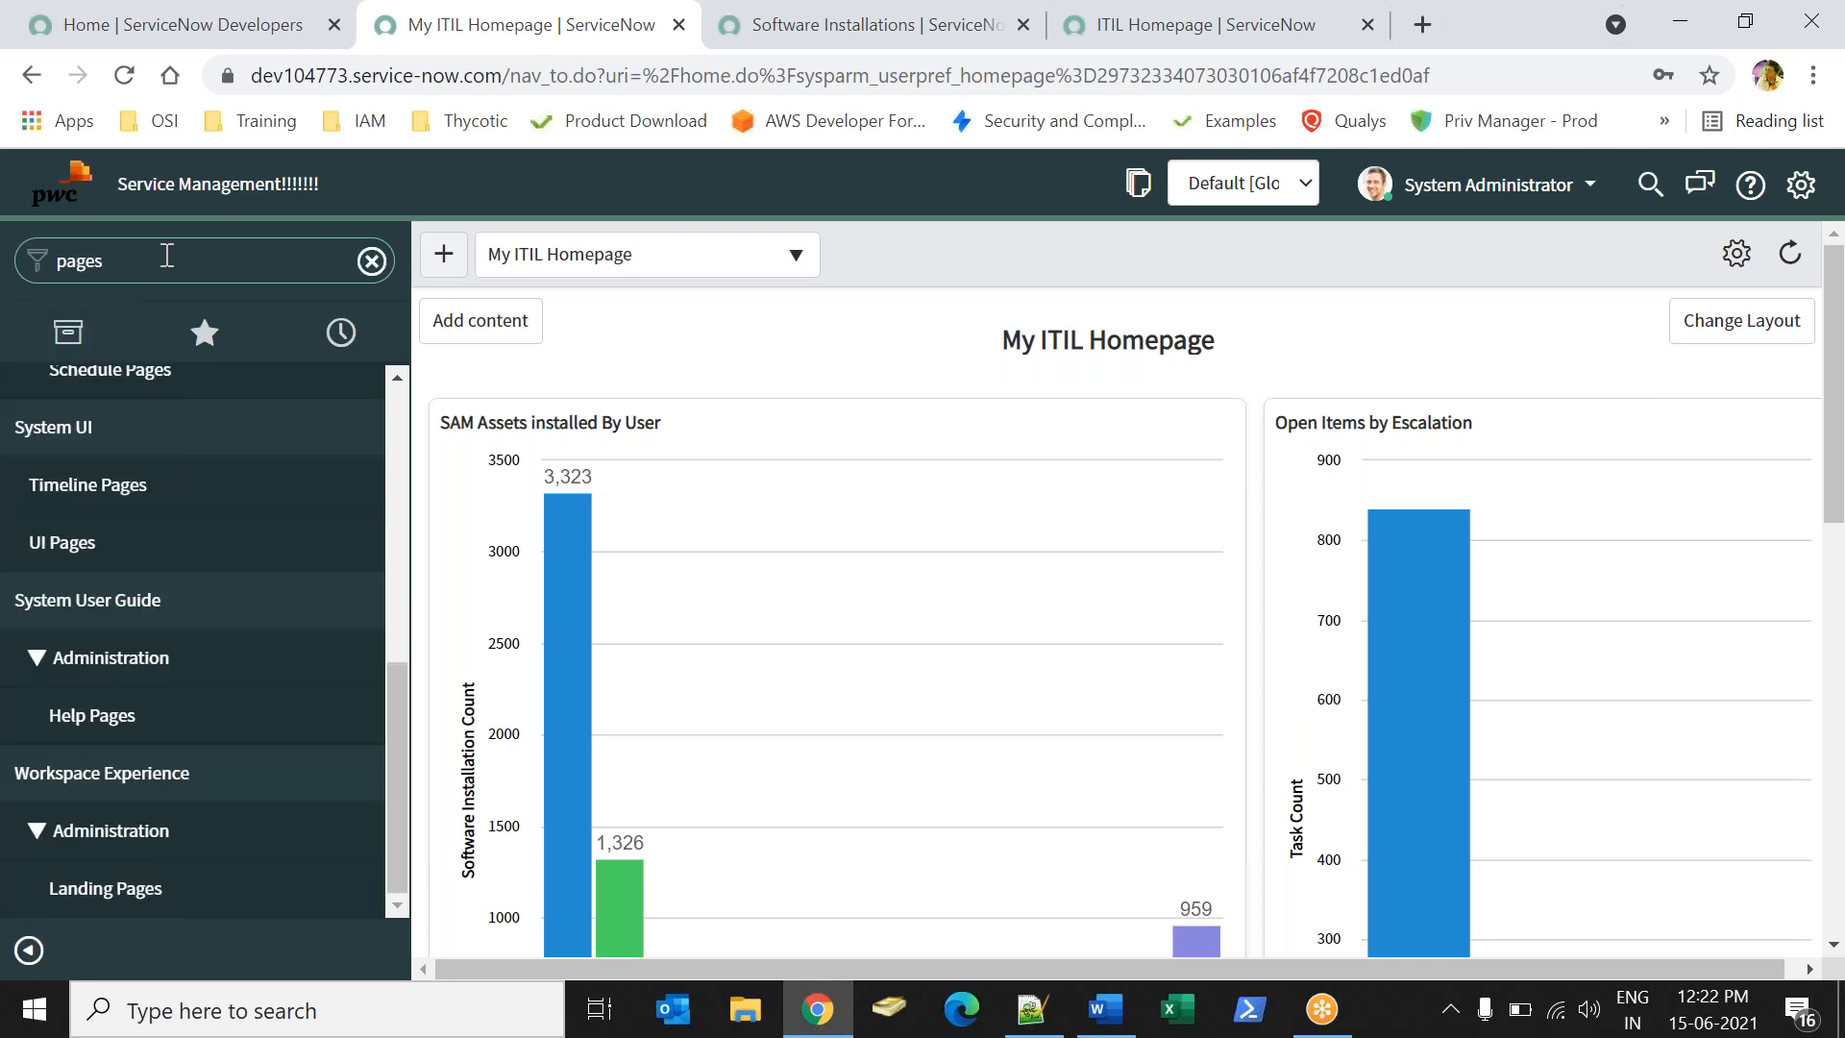
drag(402, 685, 379, 433)
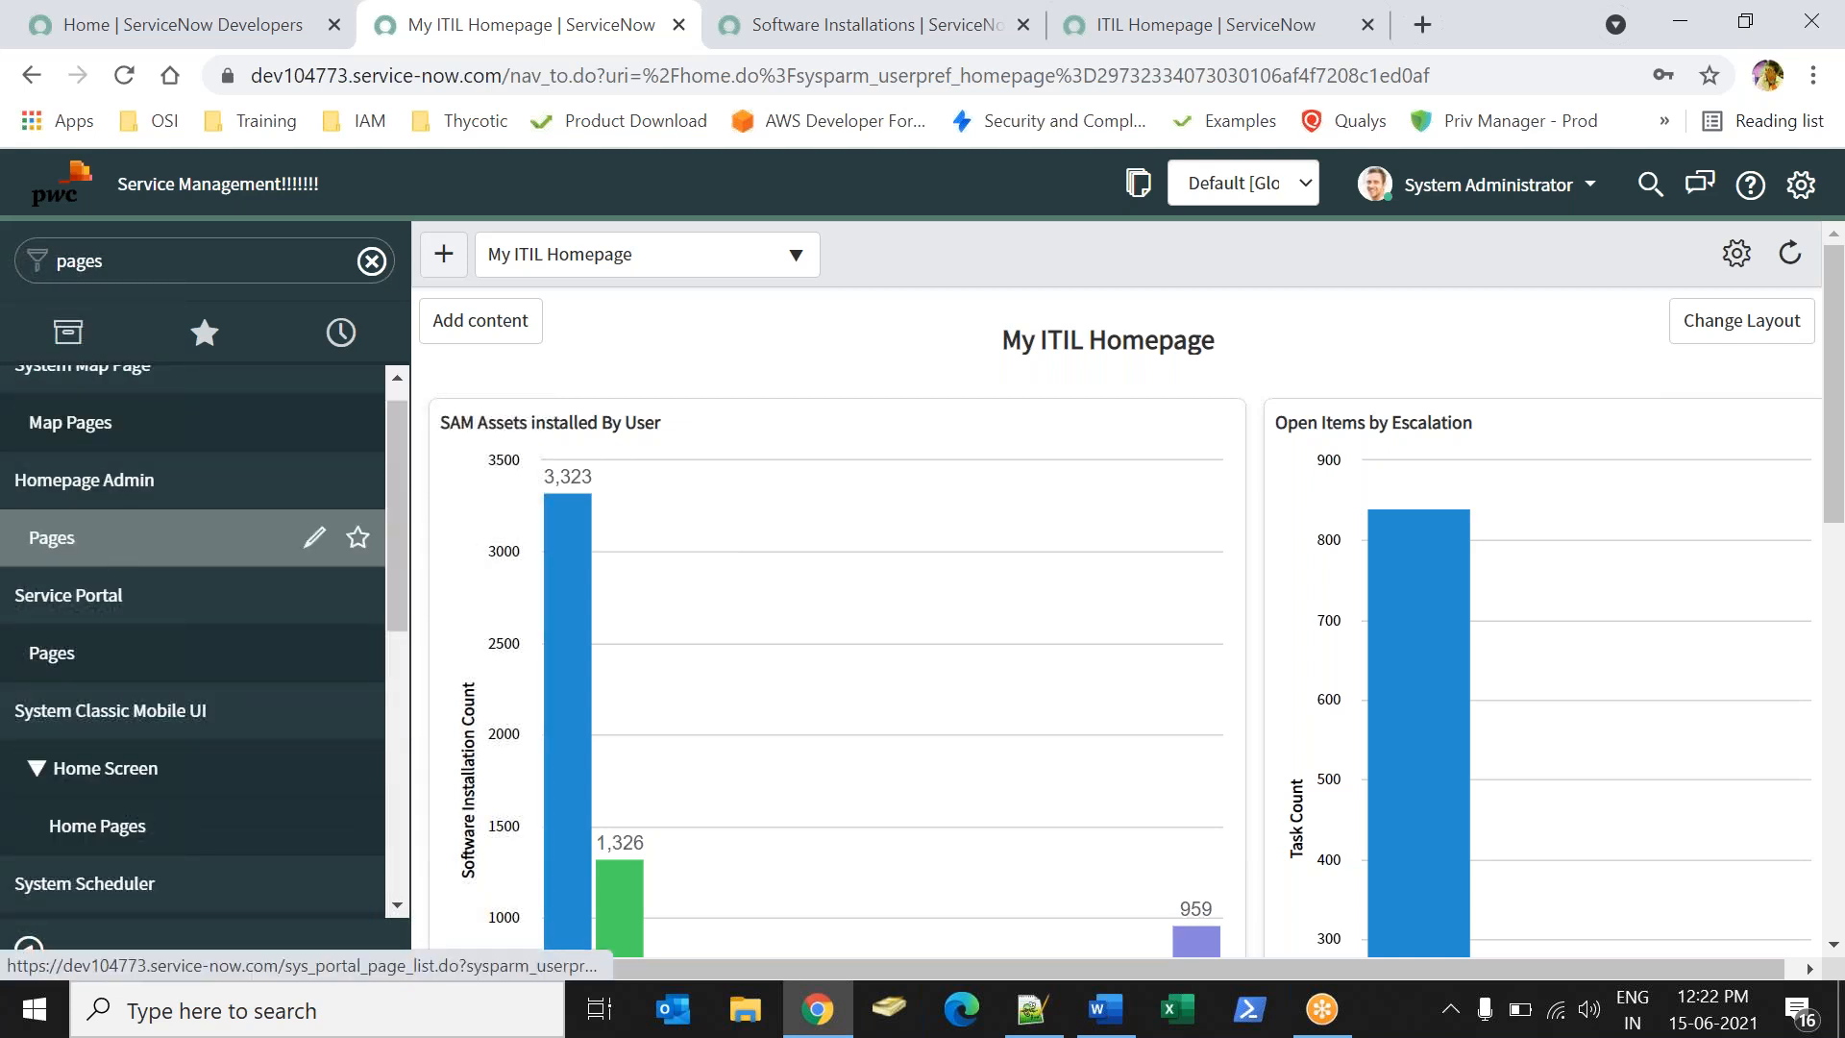
click(144, 537)
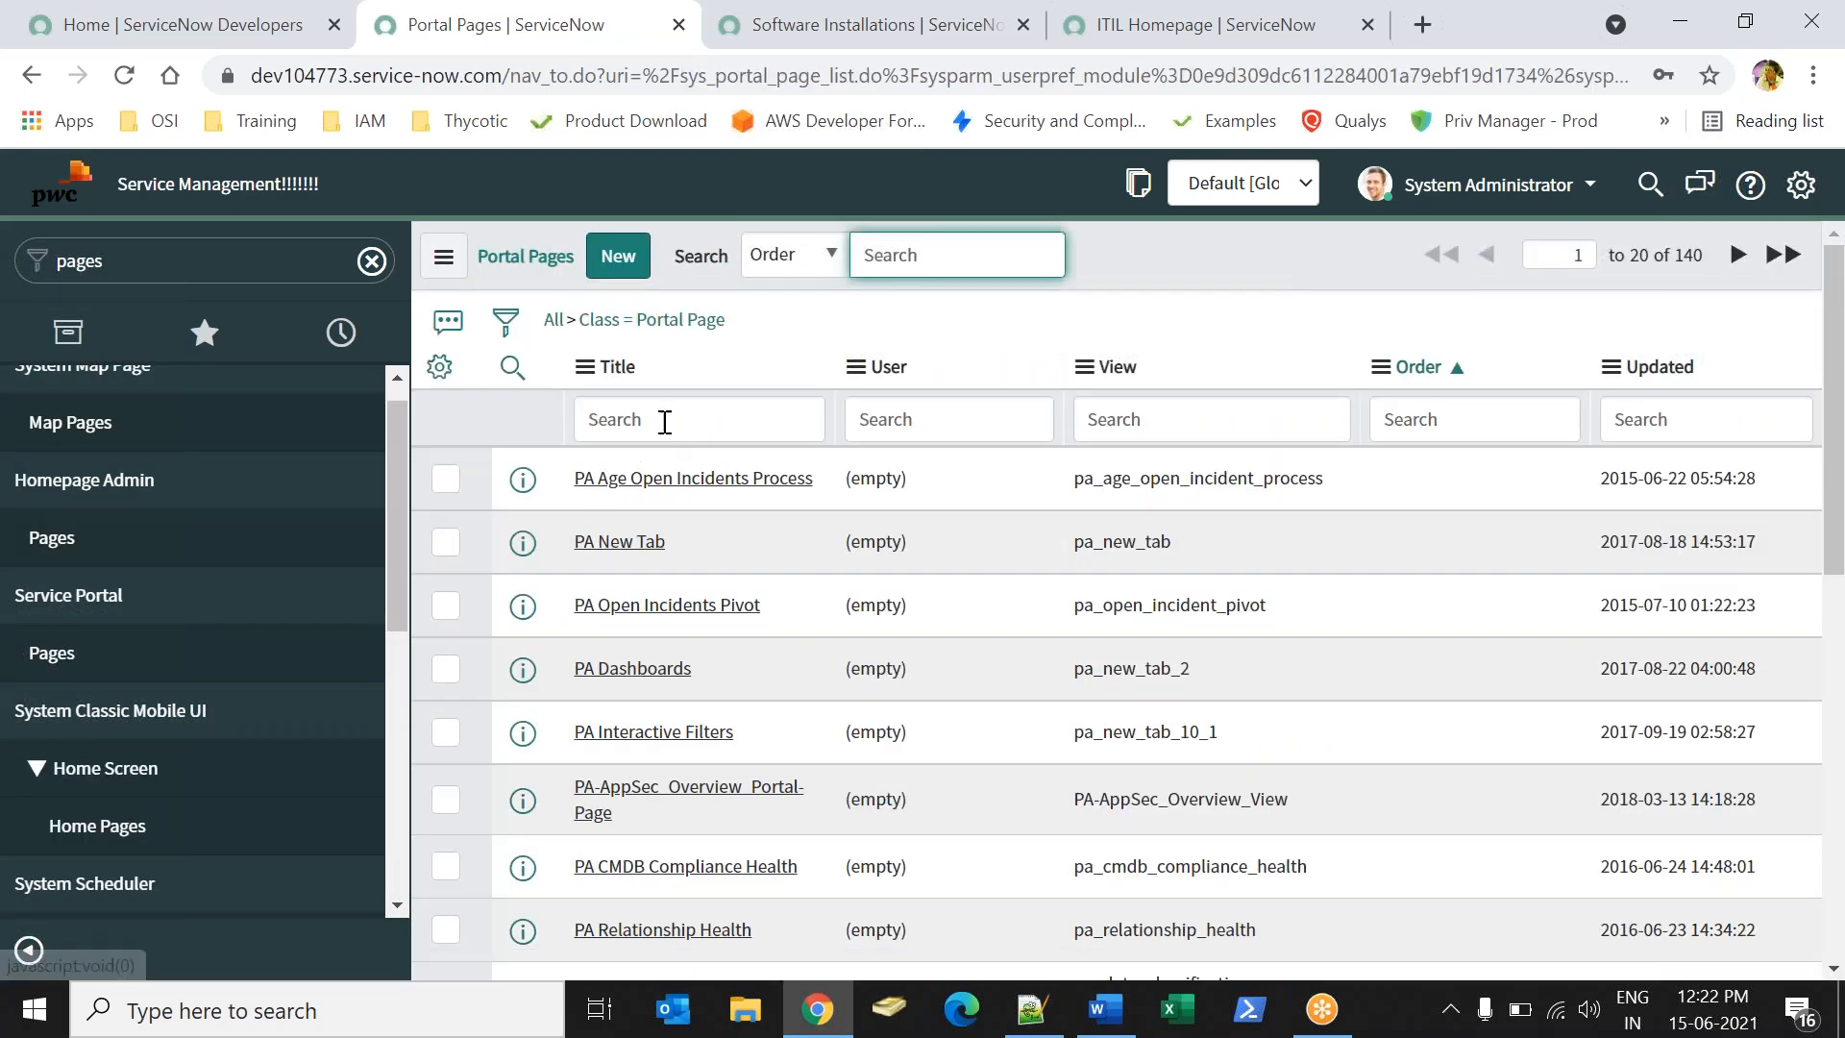
click(664, 420)
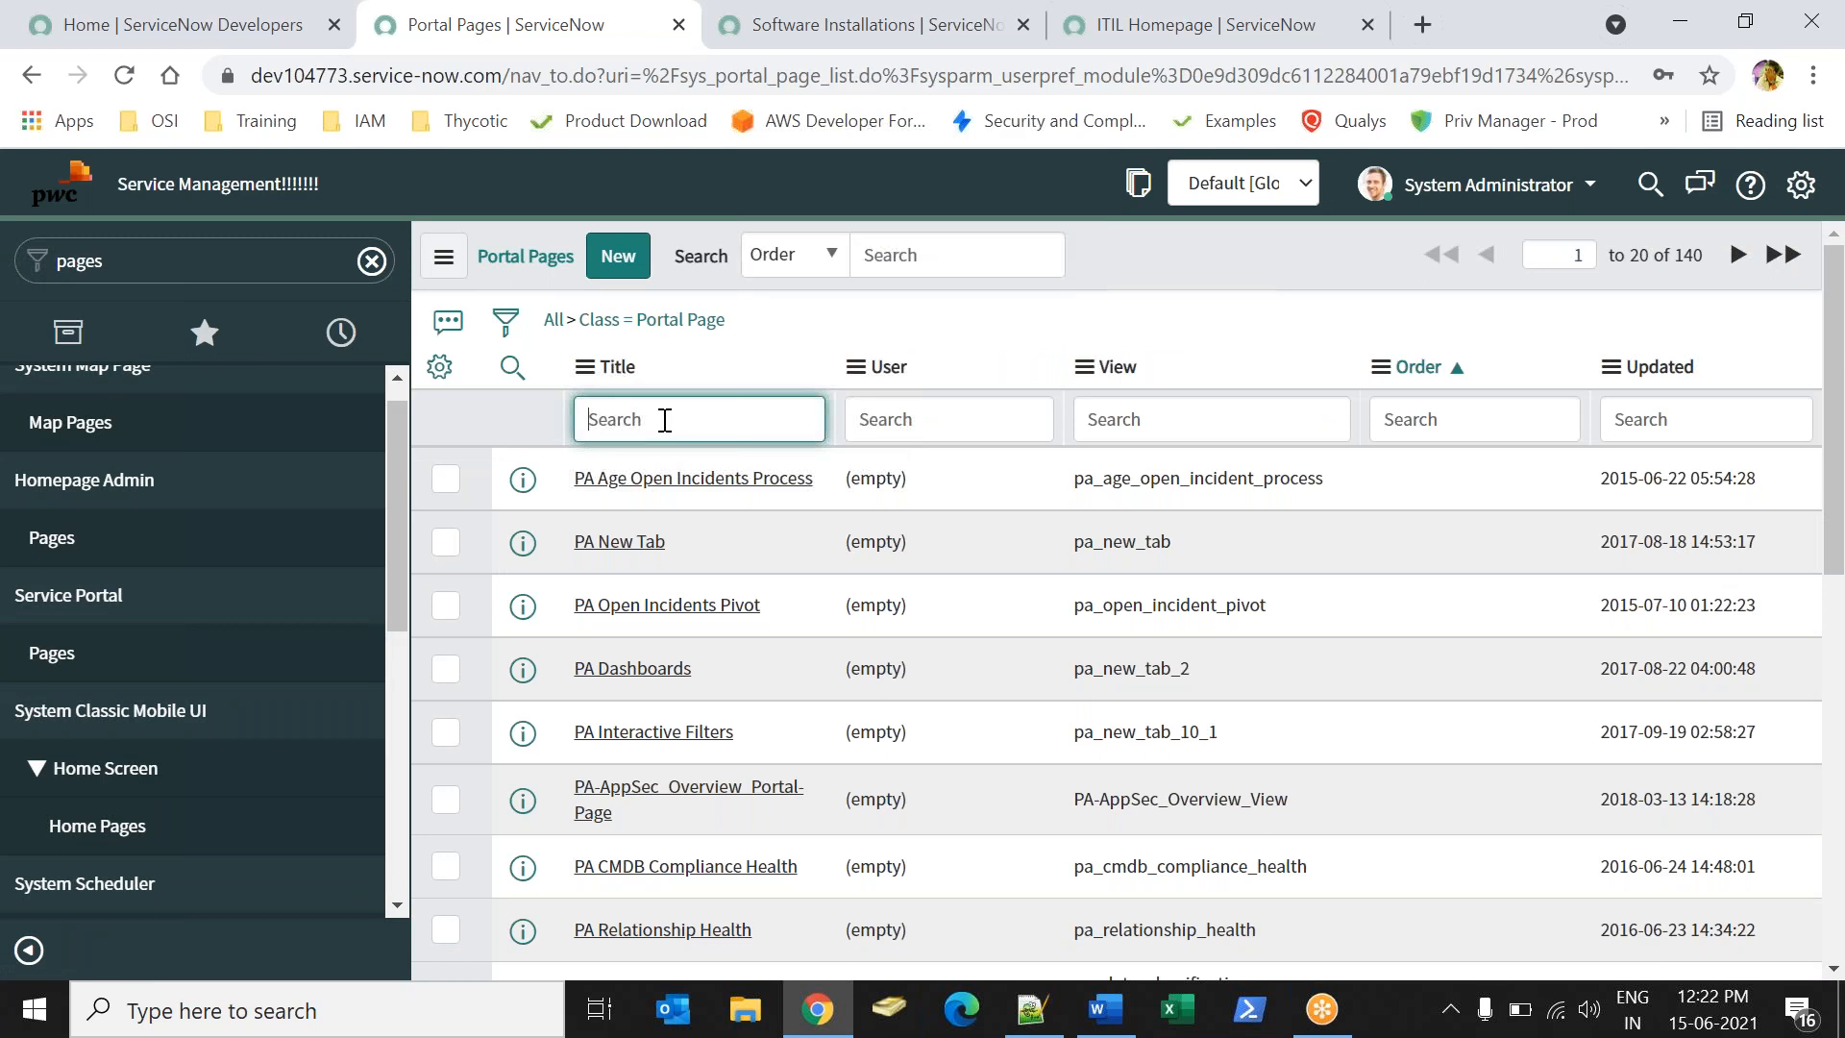
text(*itil)
key(Return)
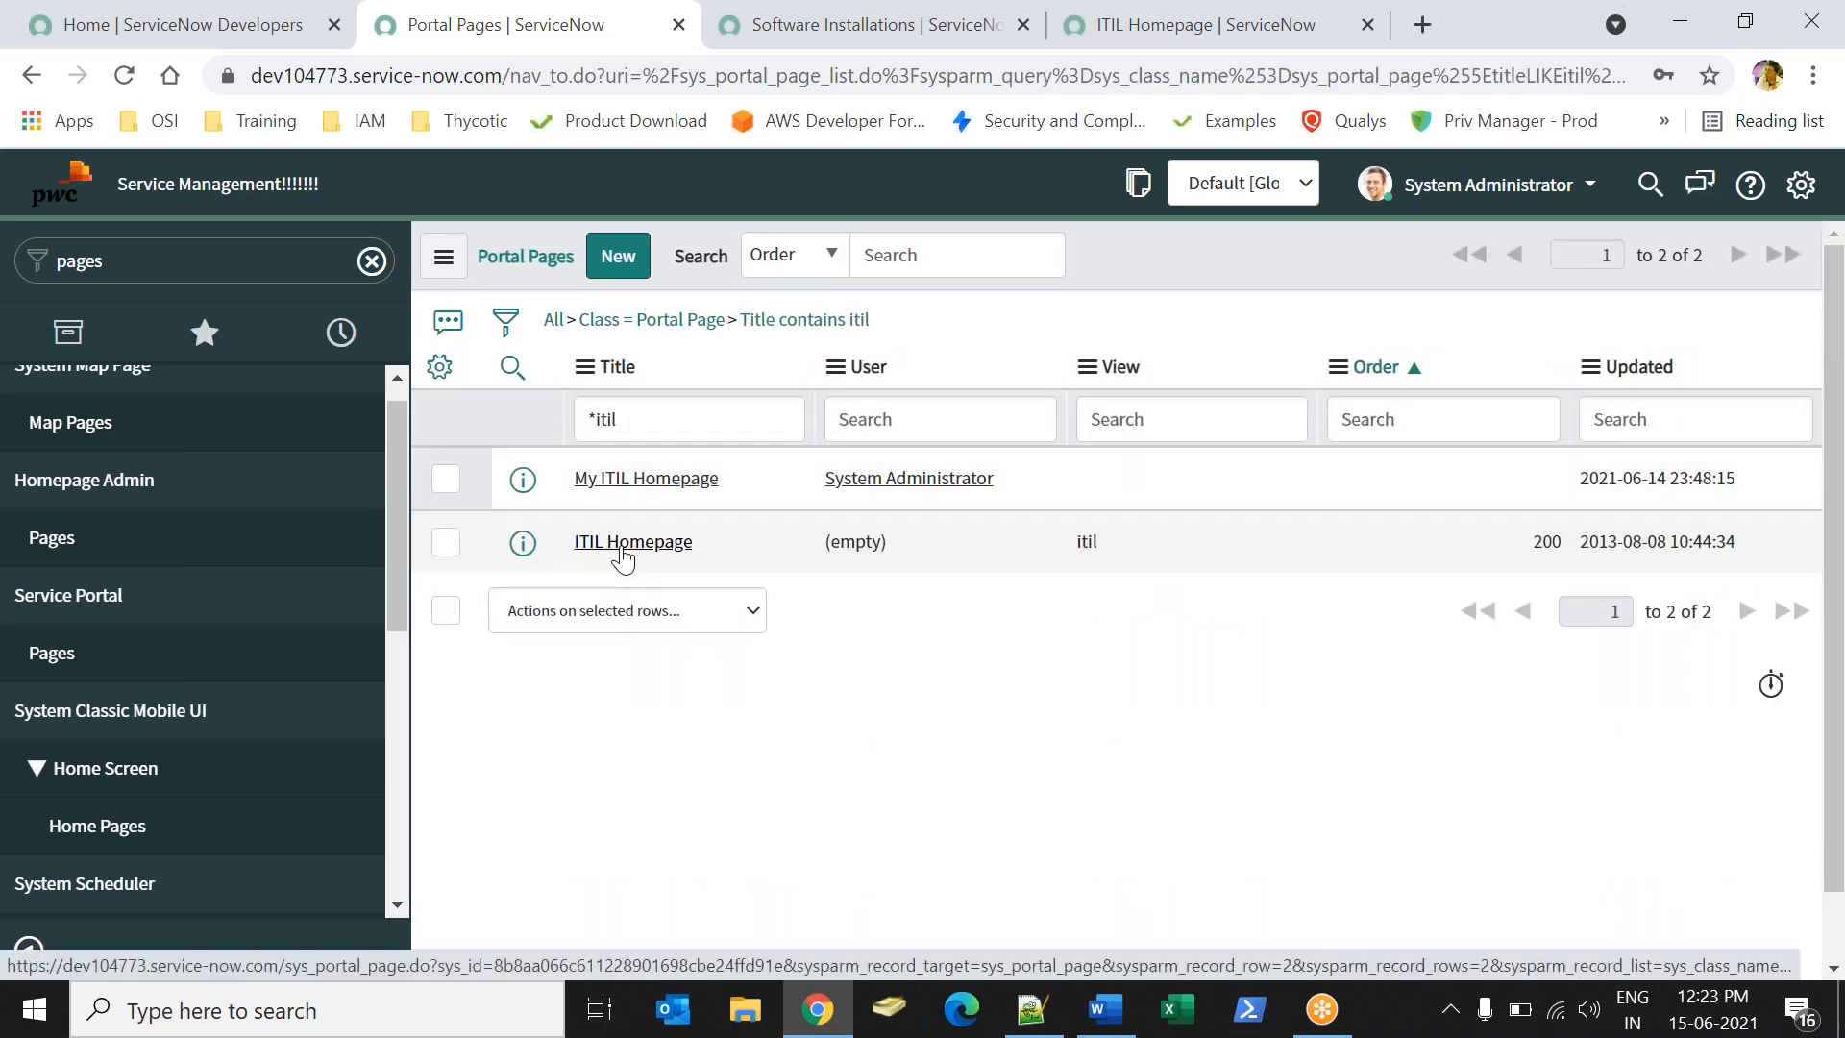
- Open the ITIL Homepage page record and launch Edit Homepage from its Related Links
click(623, 543)
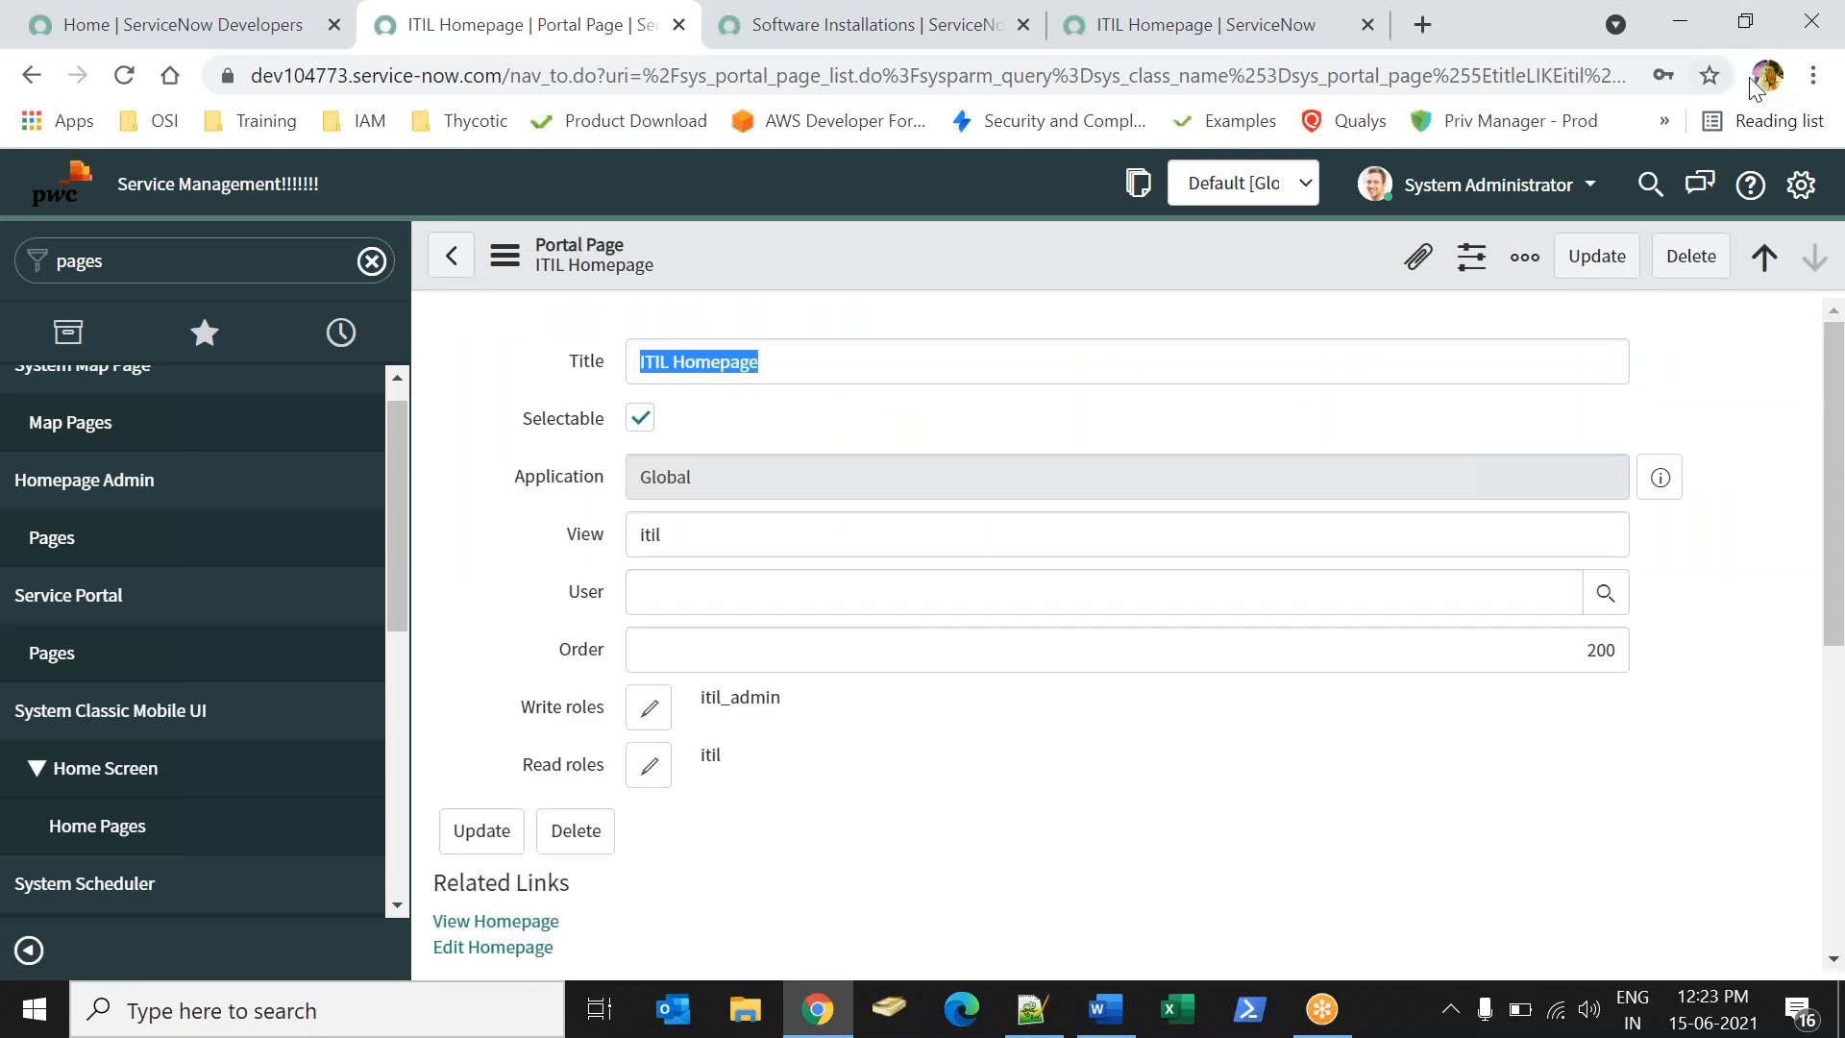
click(1838, 357)
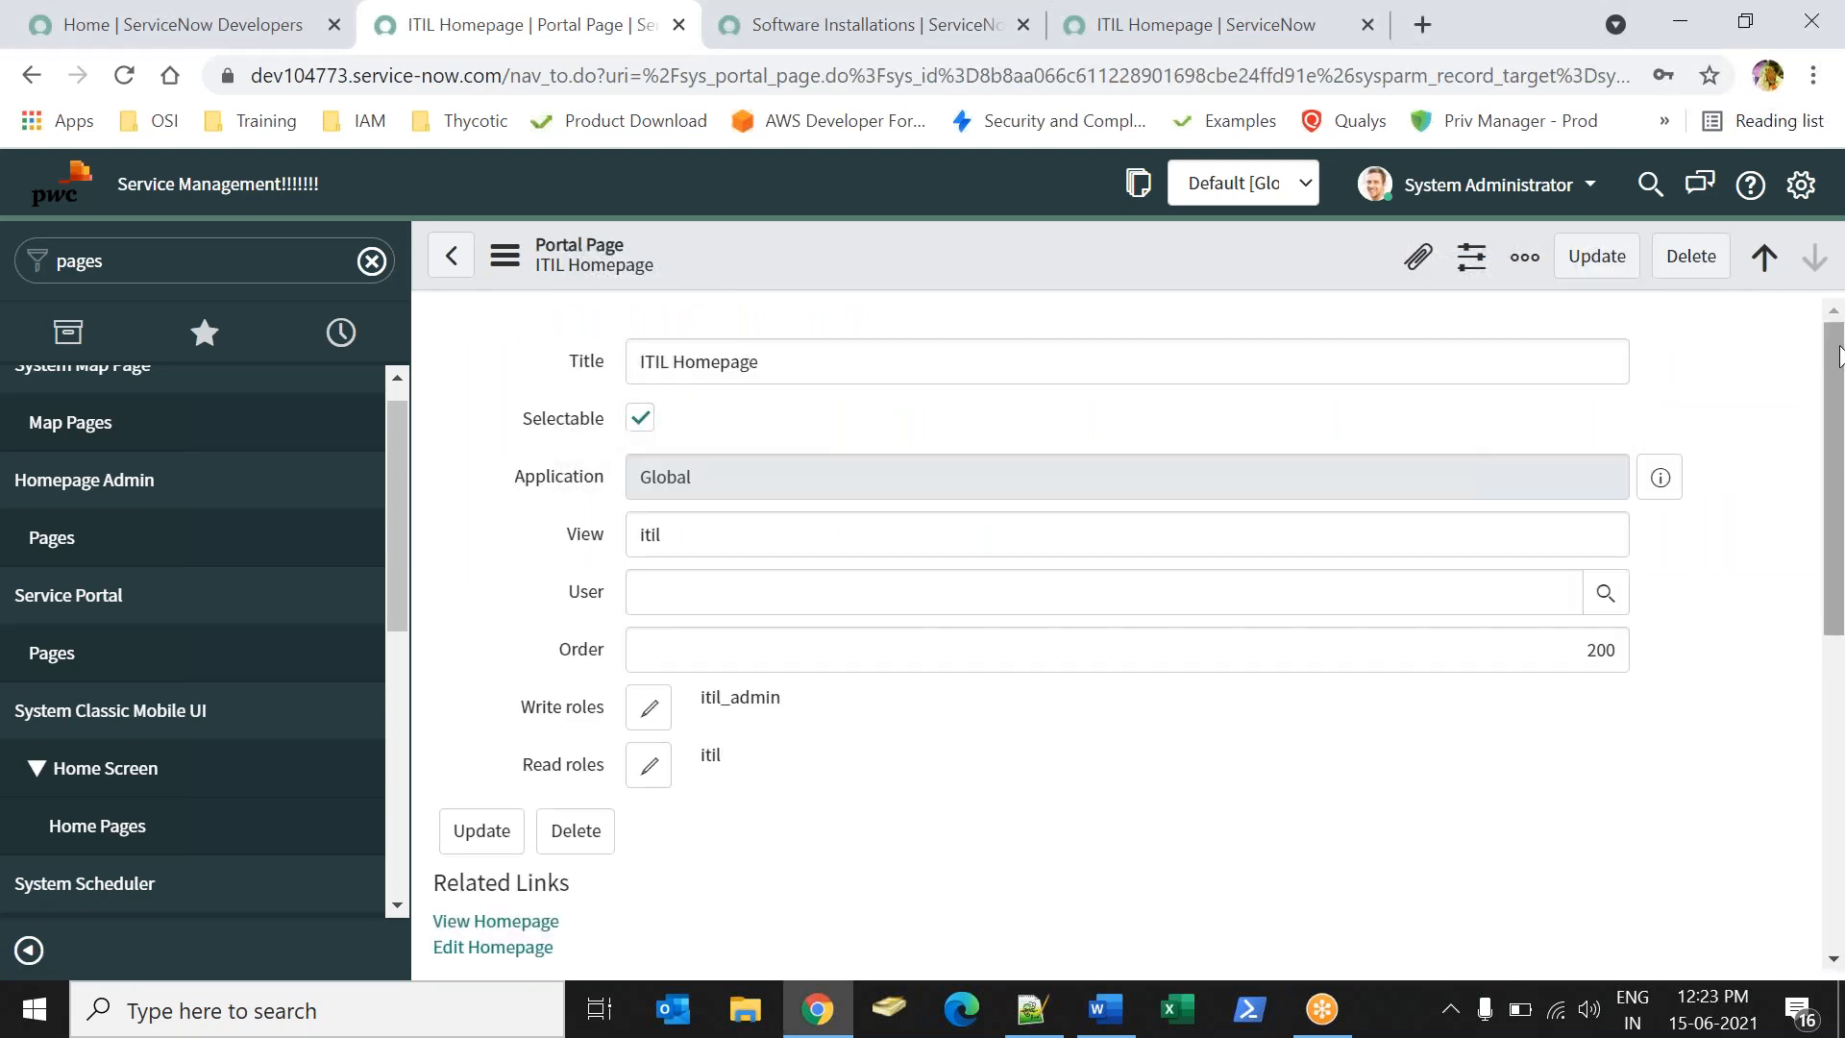
drag(1839, 356, 1842, 607)
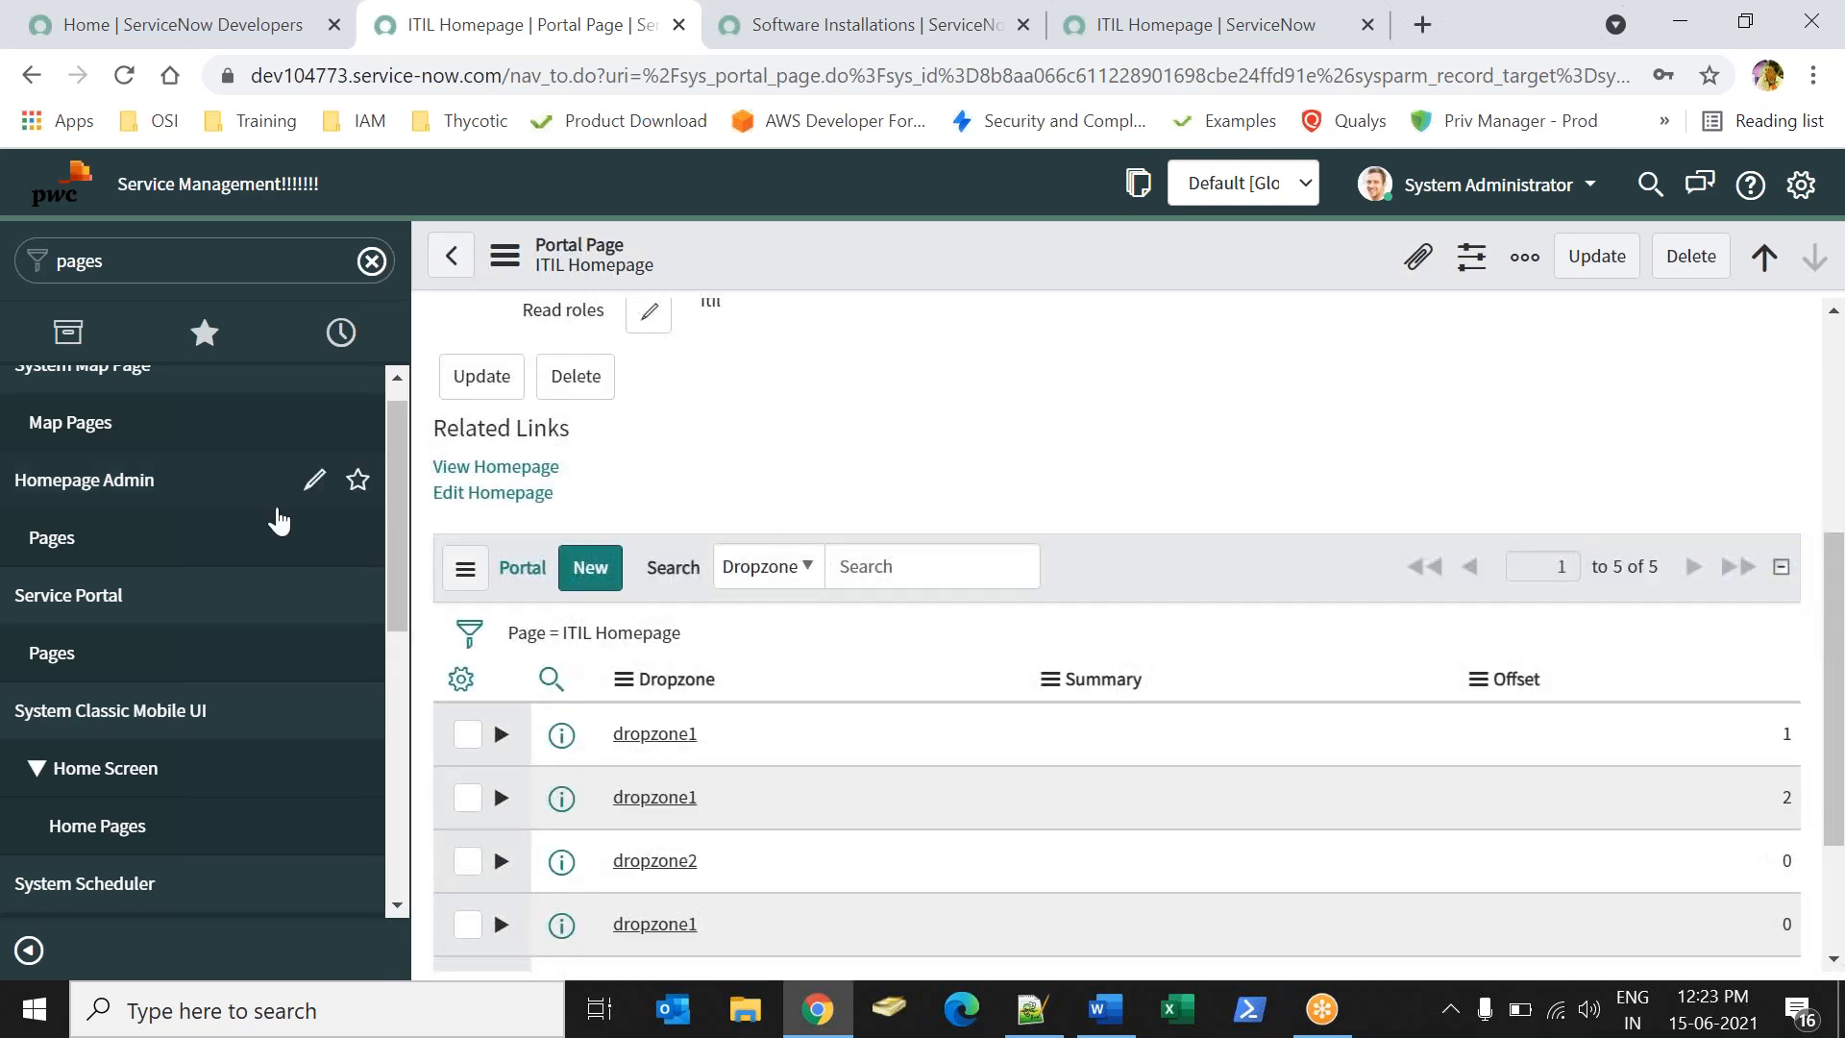
click(515, 494)
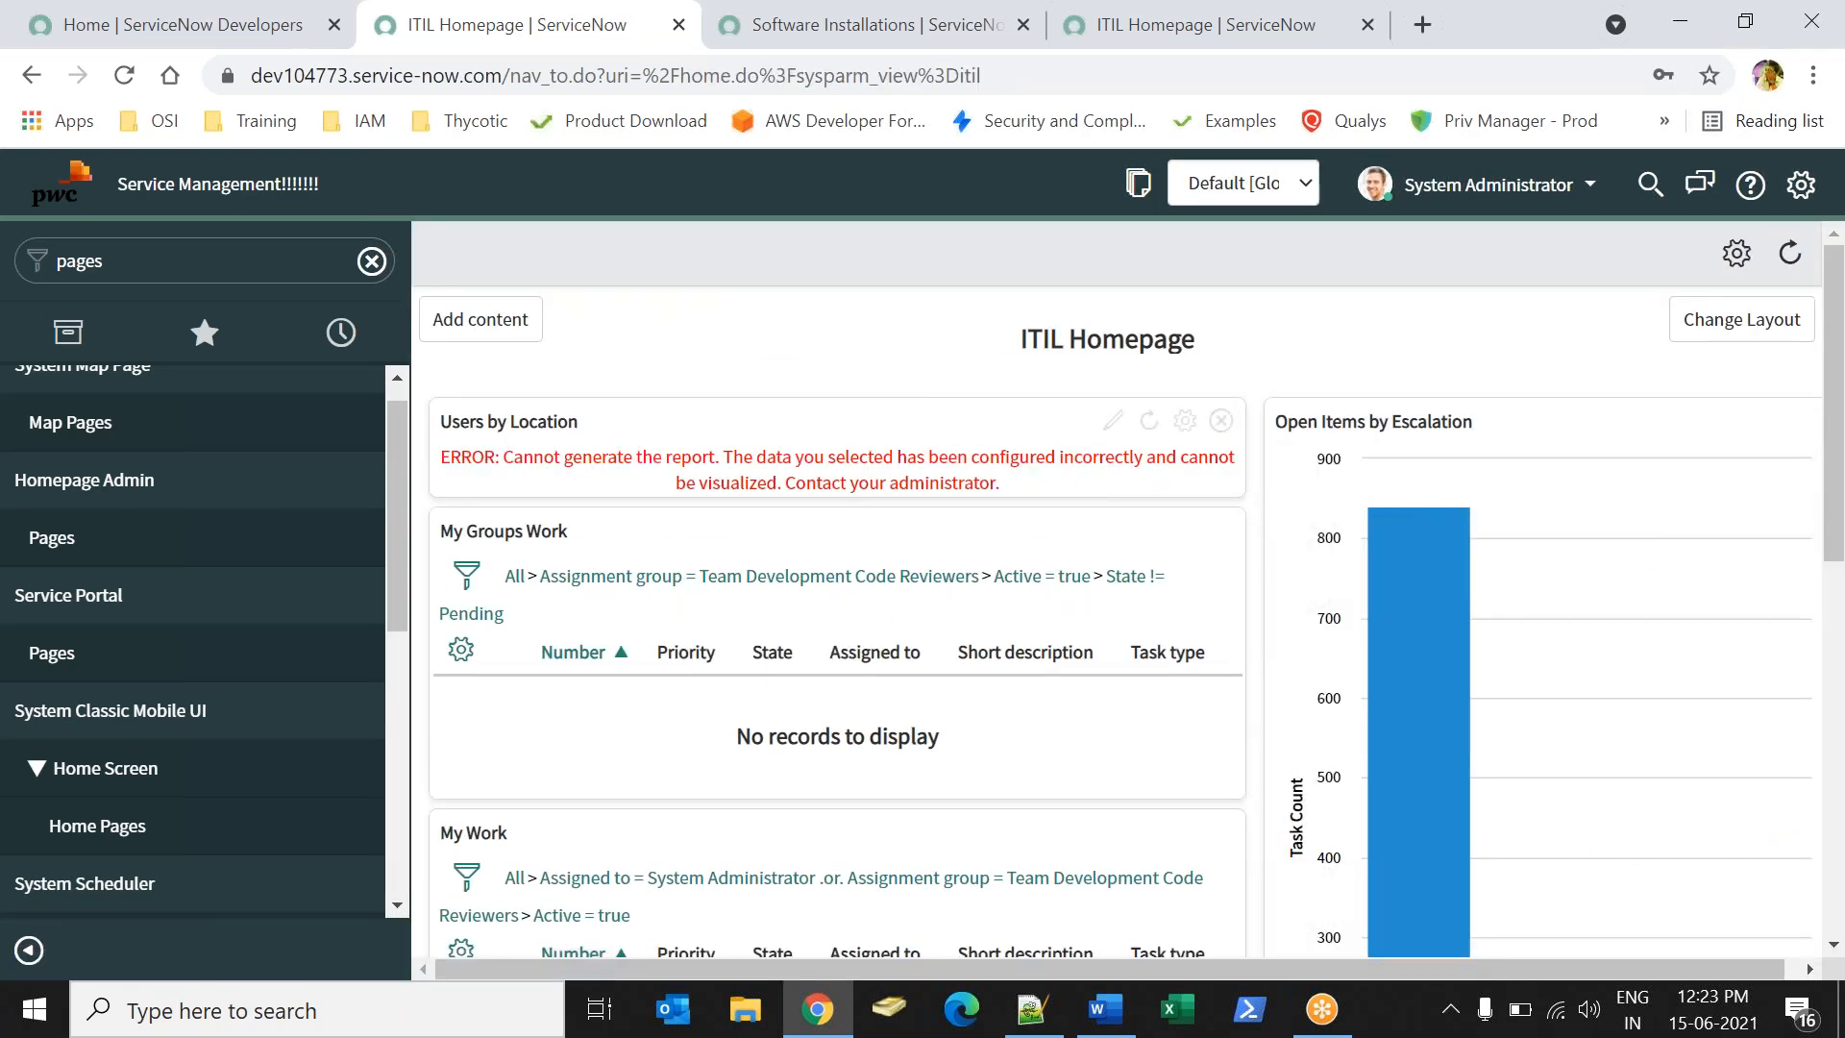
- Open the Add content window, choose Reports, and preview the CMDB Group Health Scorecard reports
click(482, 335)
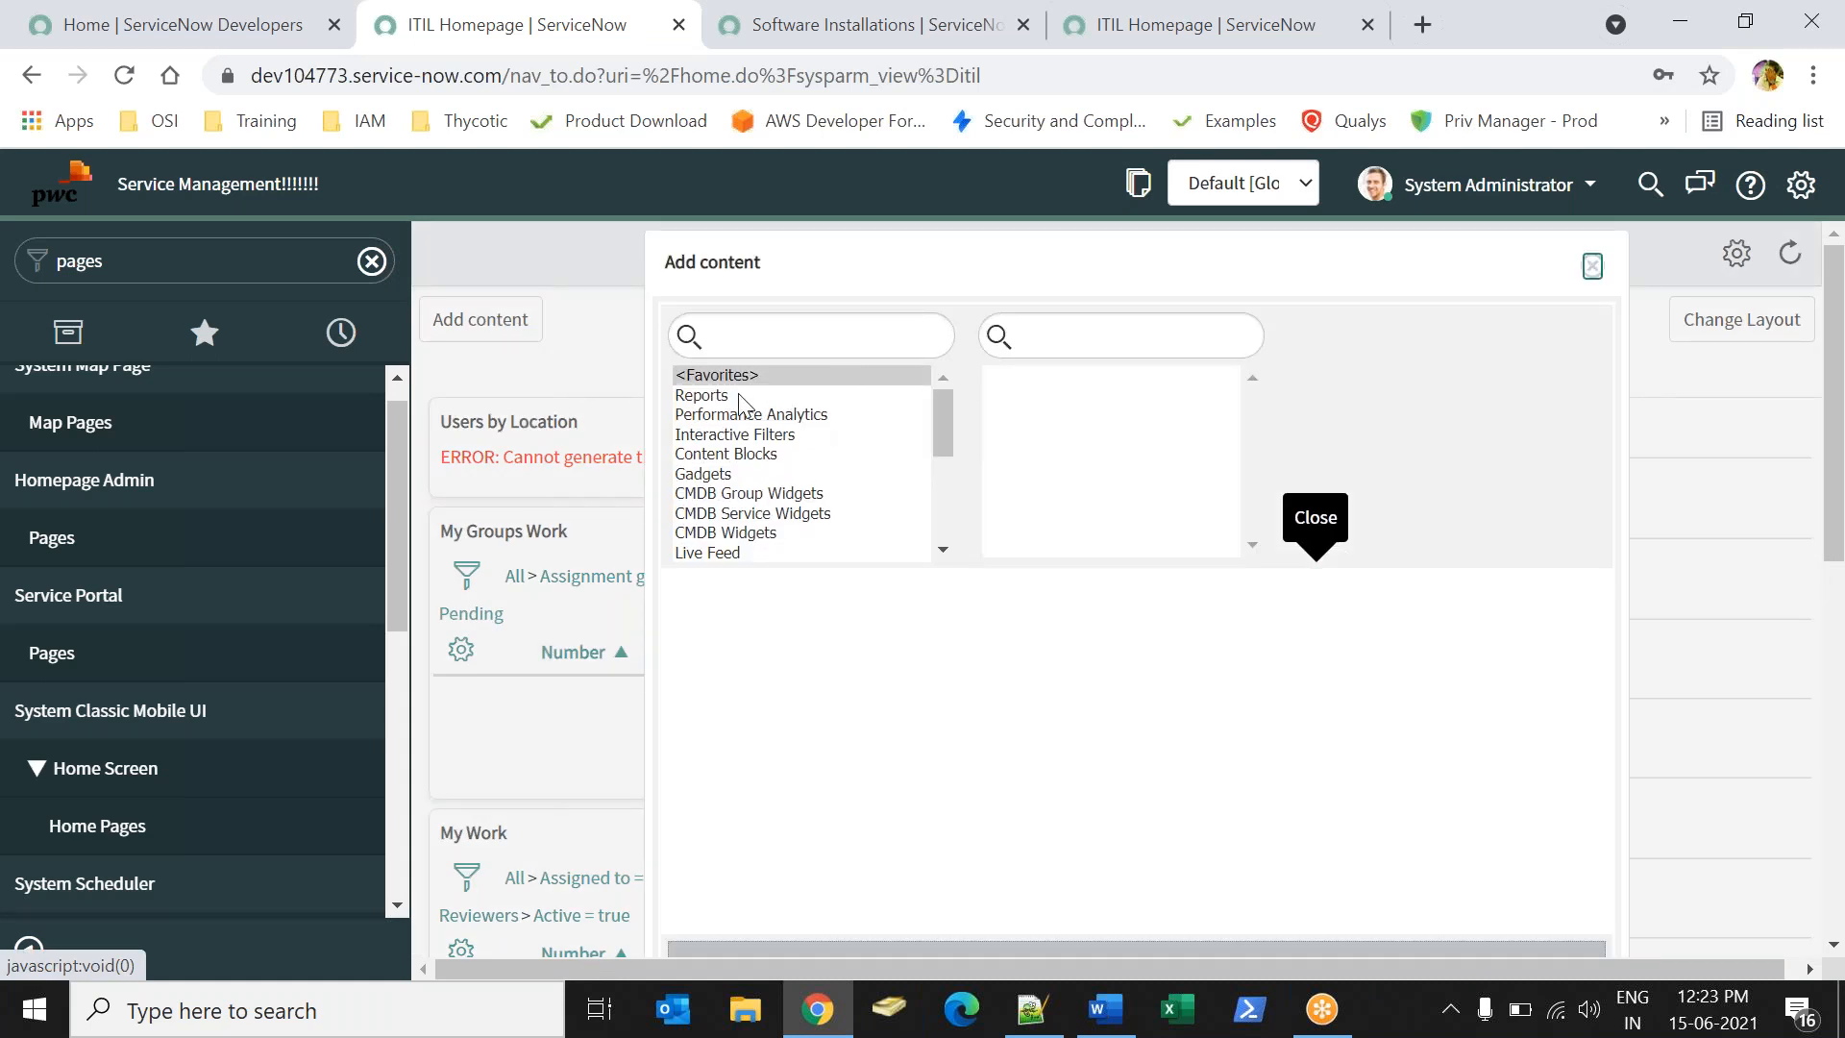
click(738, 398)
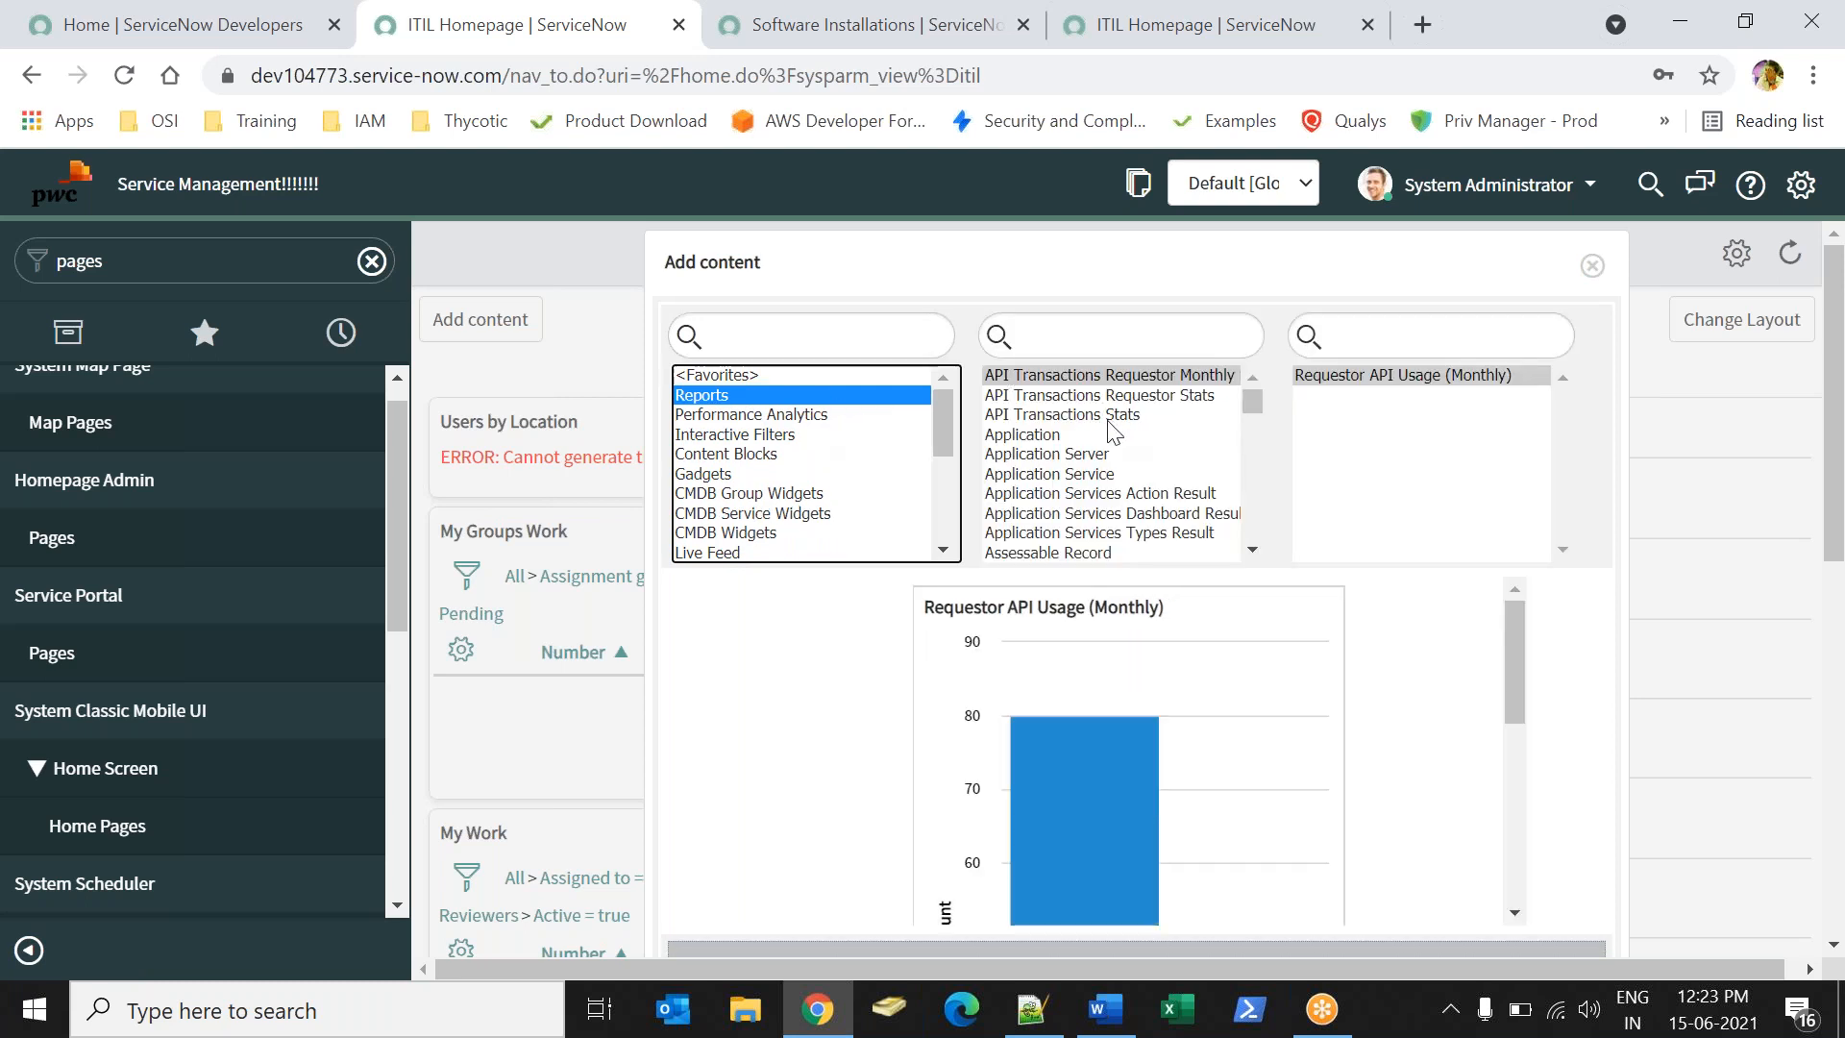
drag(1253, 548, 1257, 542)
drag(1262, 382, 1262, 383)
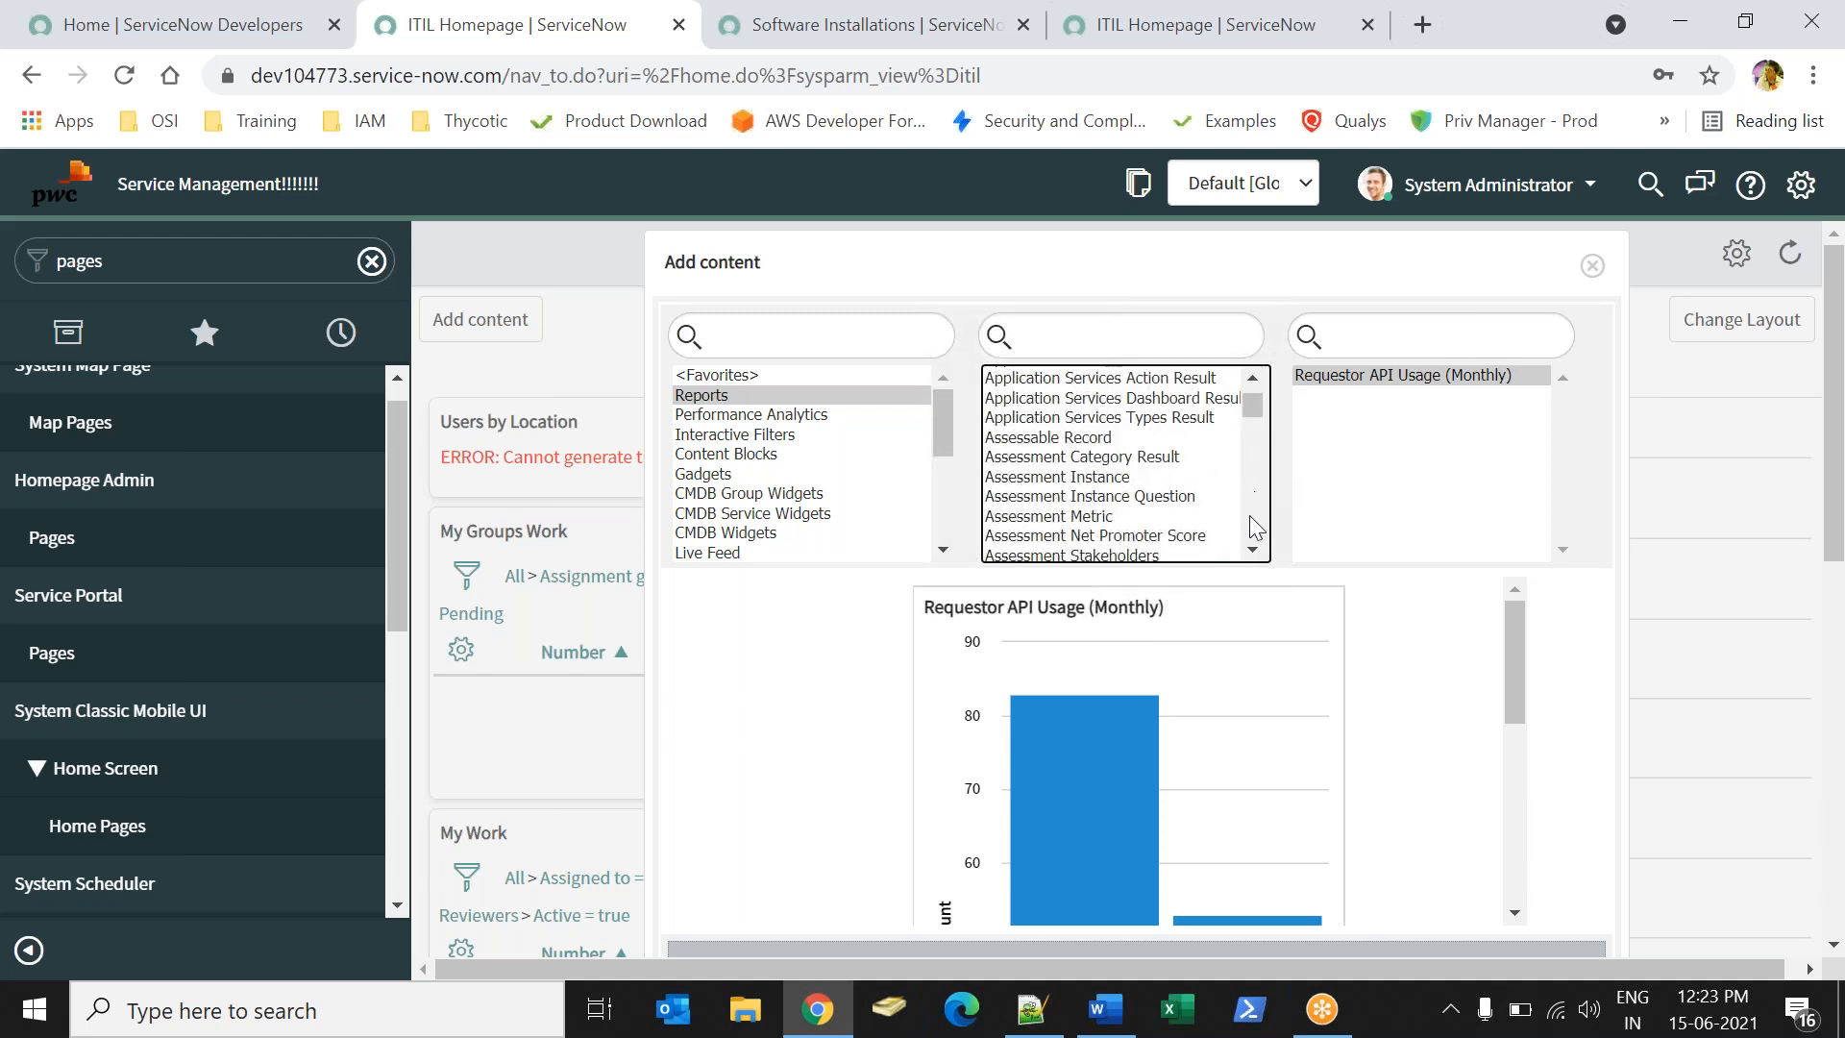
drag(1254, 548, 1254, 548)
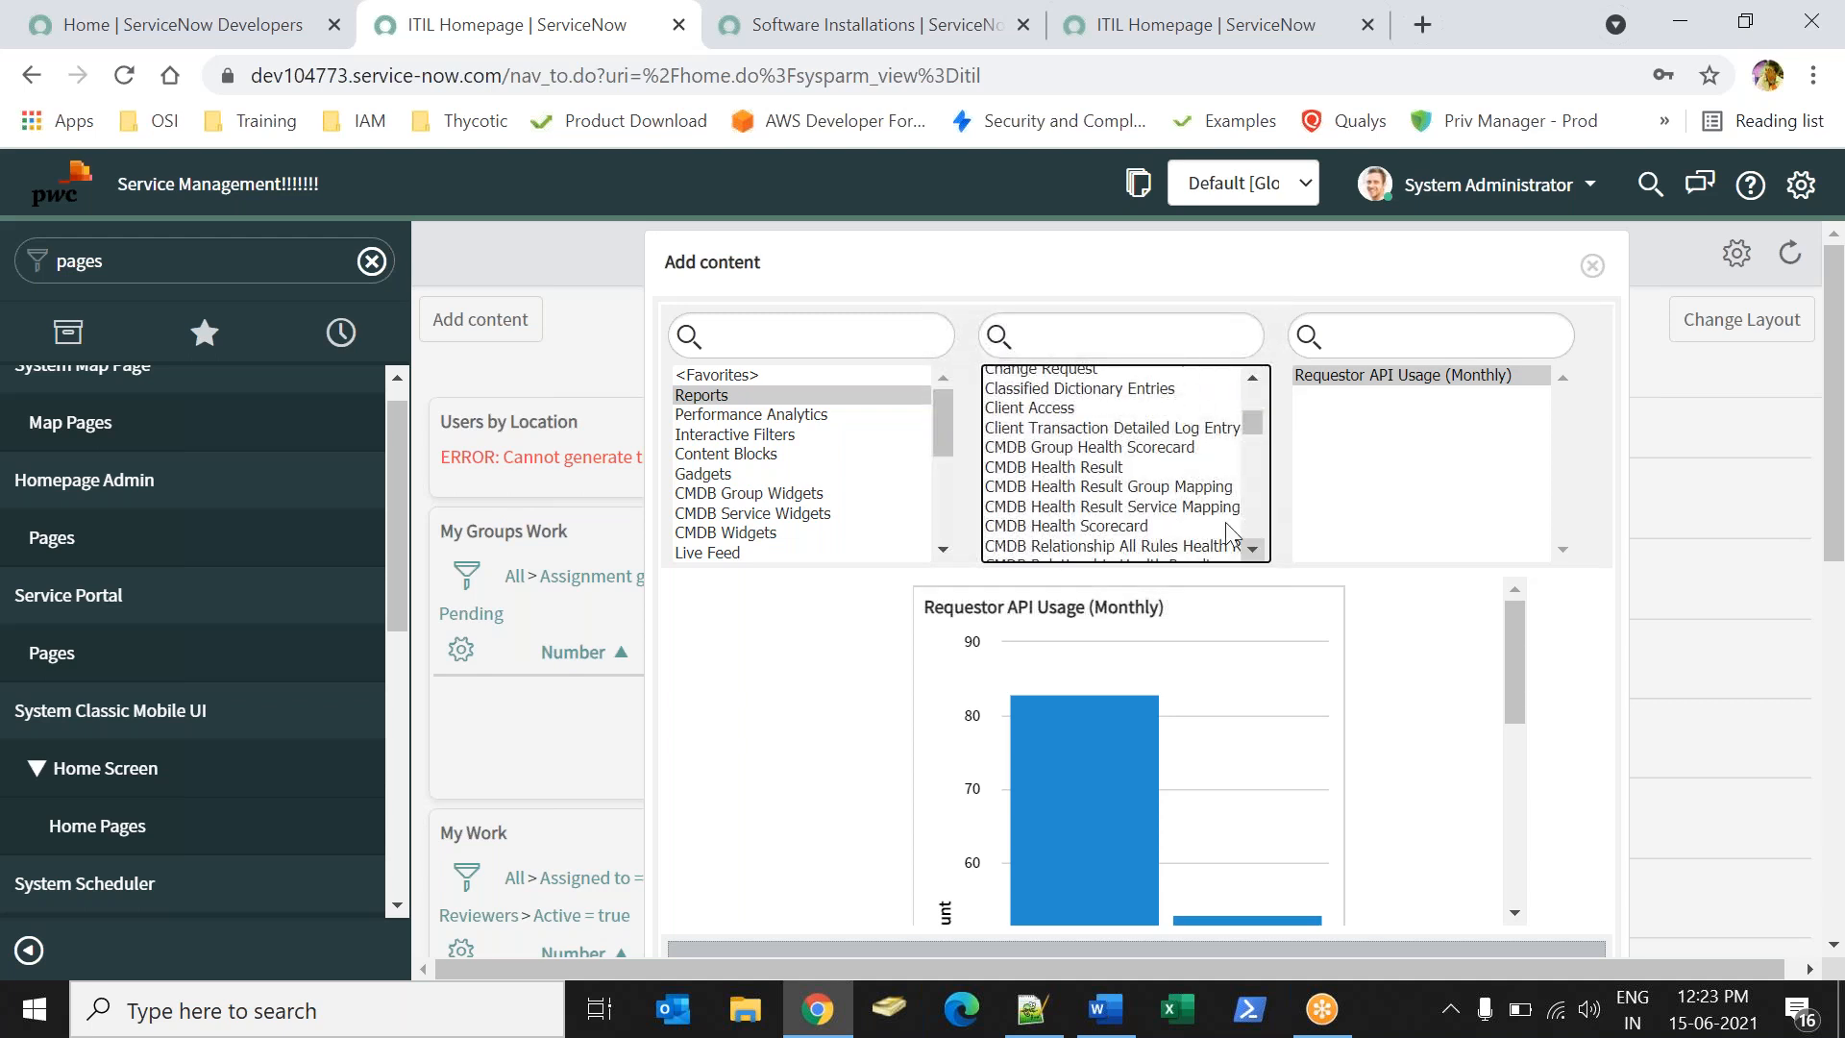
click(1068, 442)
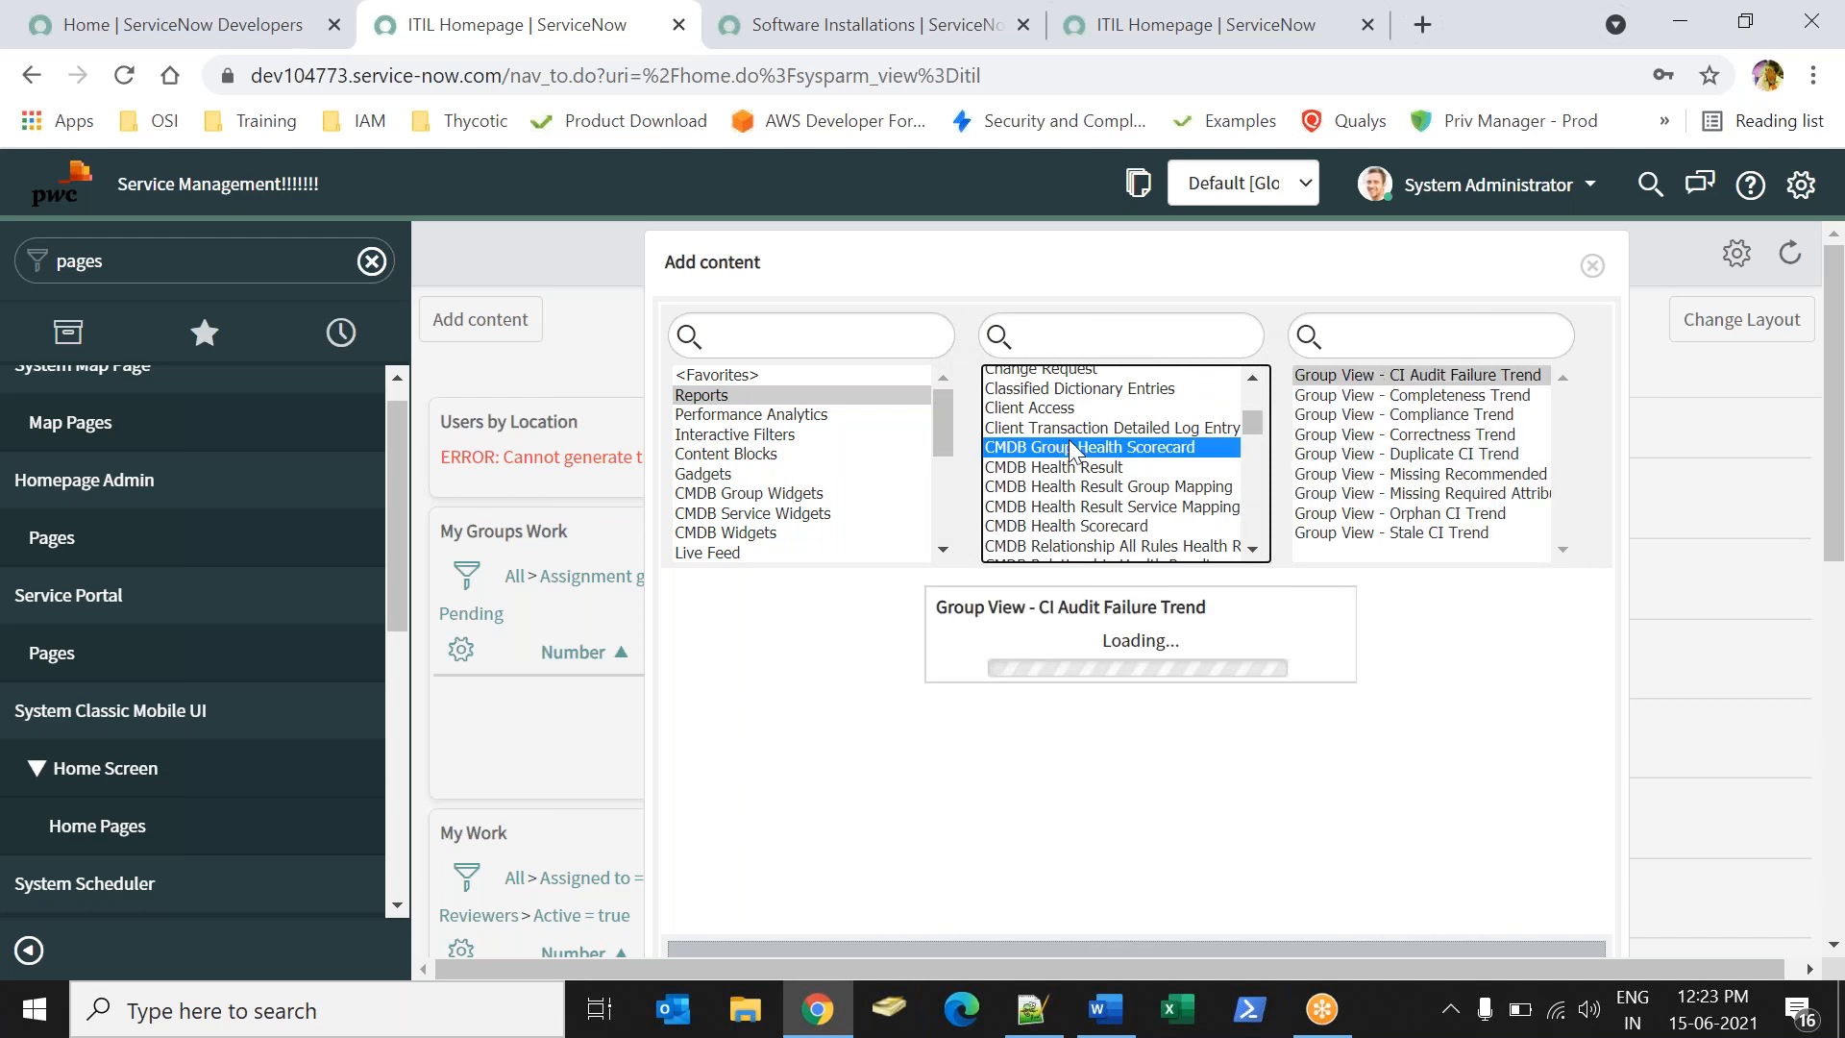
- Browse the report tables from CMDB Health Result through API Transactions and Application tables
key(Down)
key(Down)
key(Down)
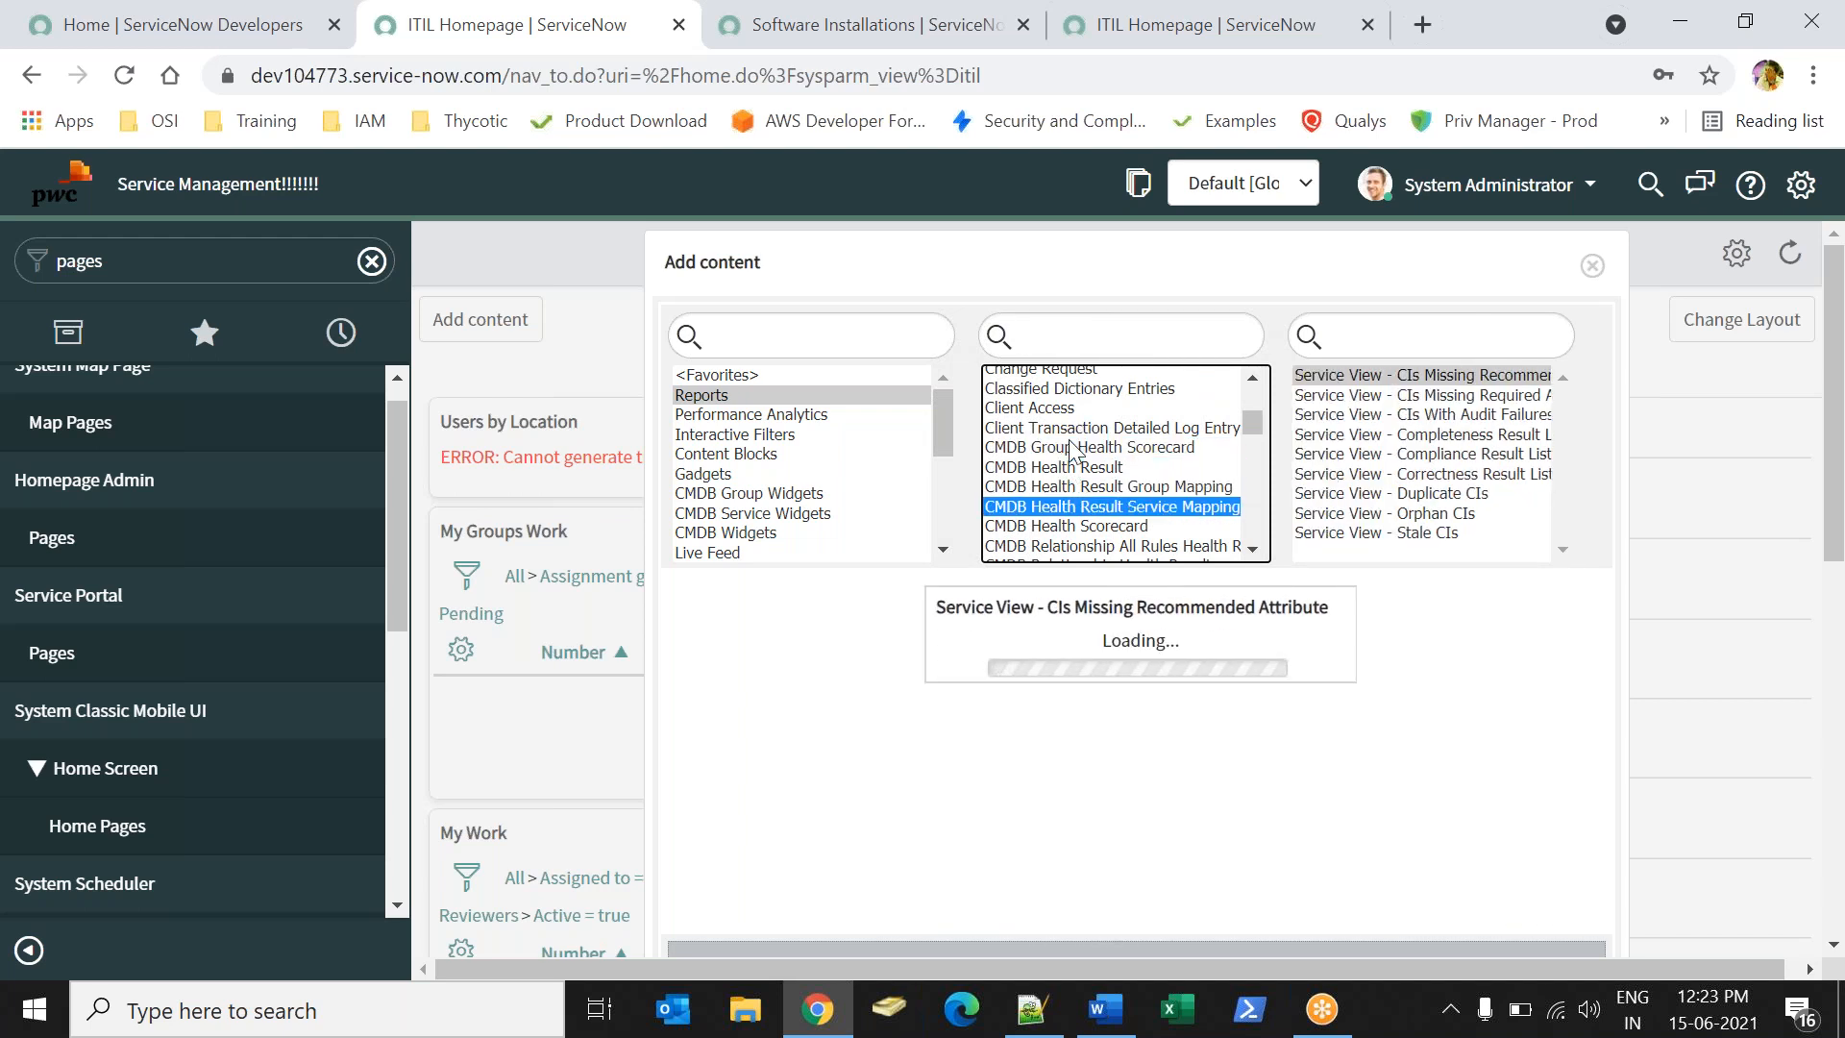
key(Down)
key(Down)
key(Down)
key(Down)
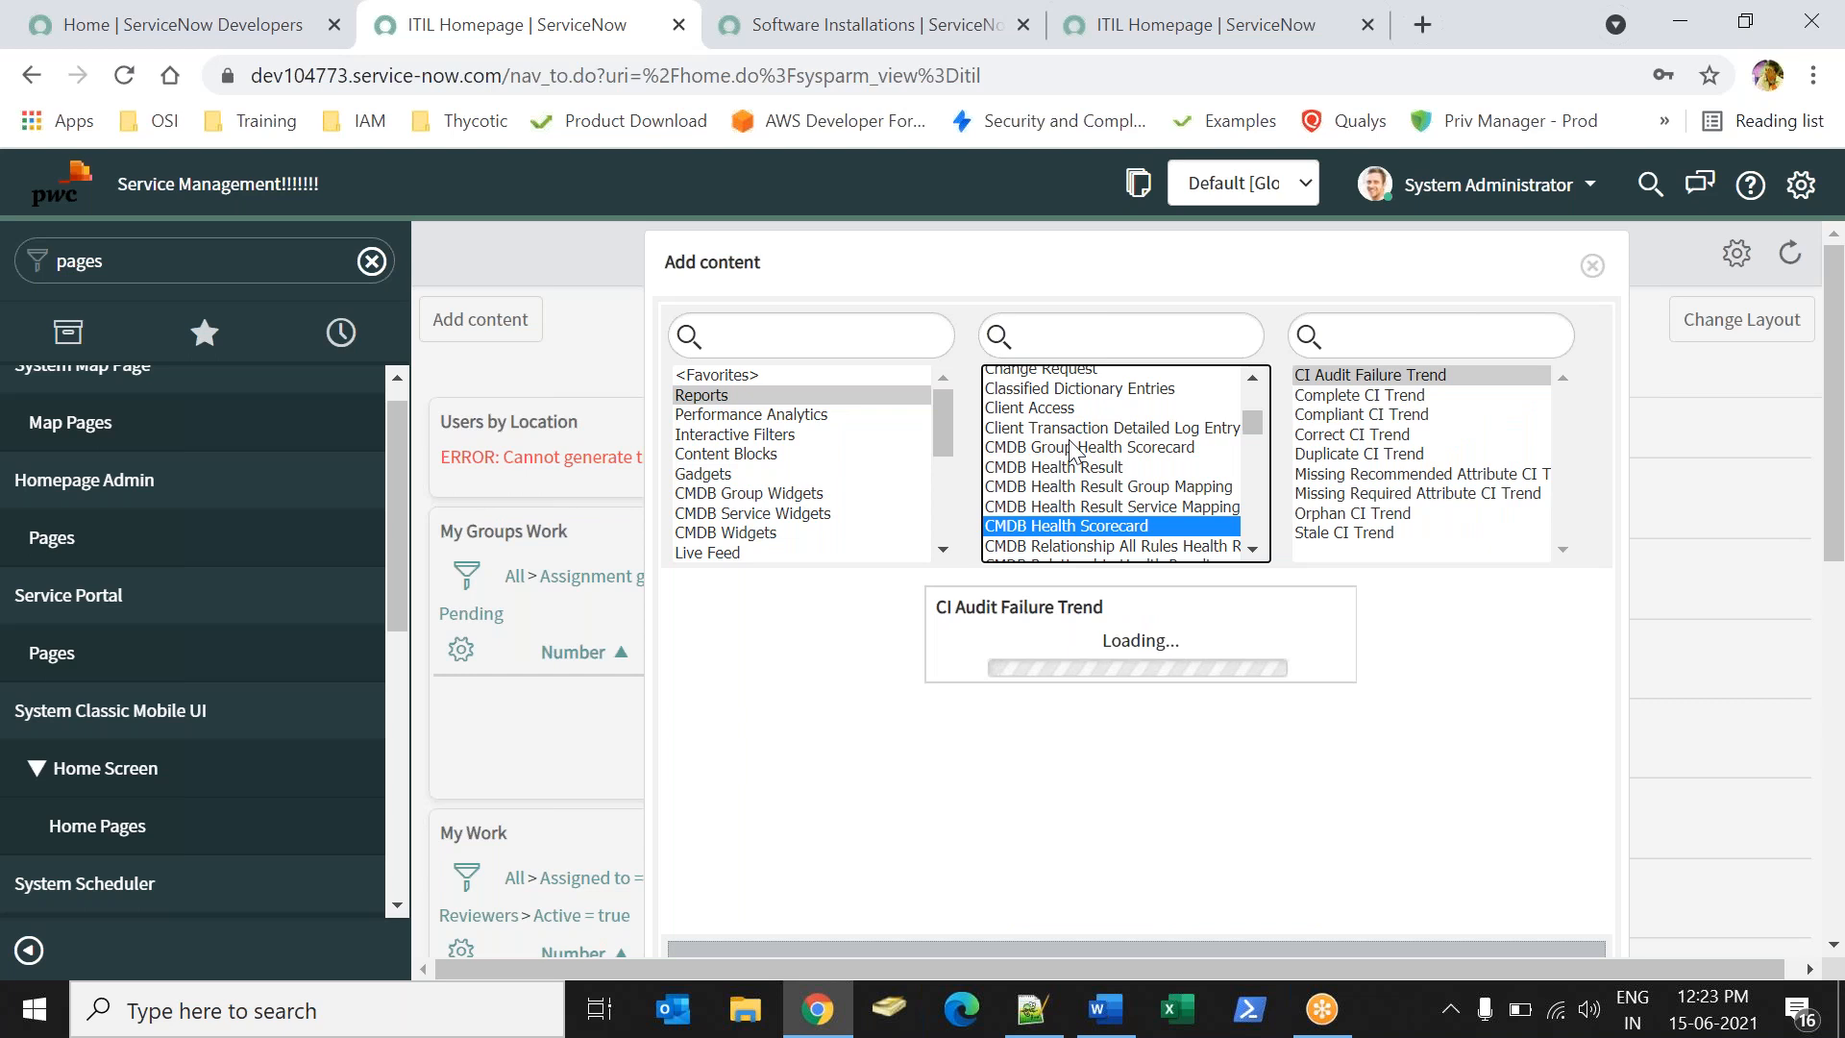
key(Down)
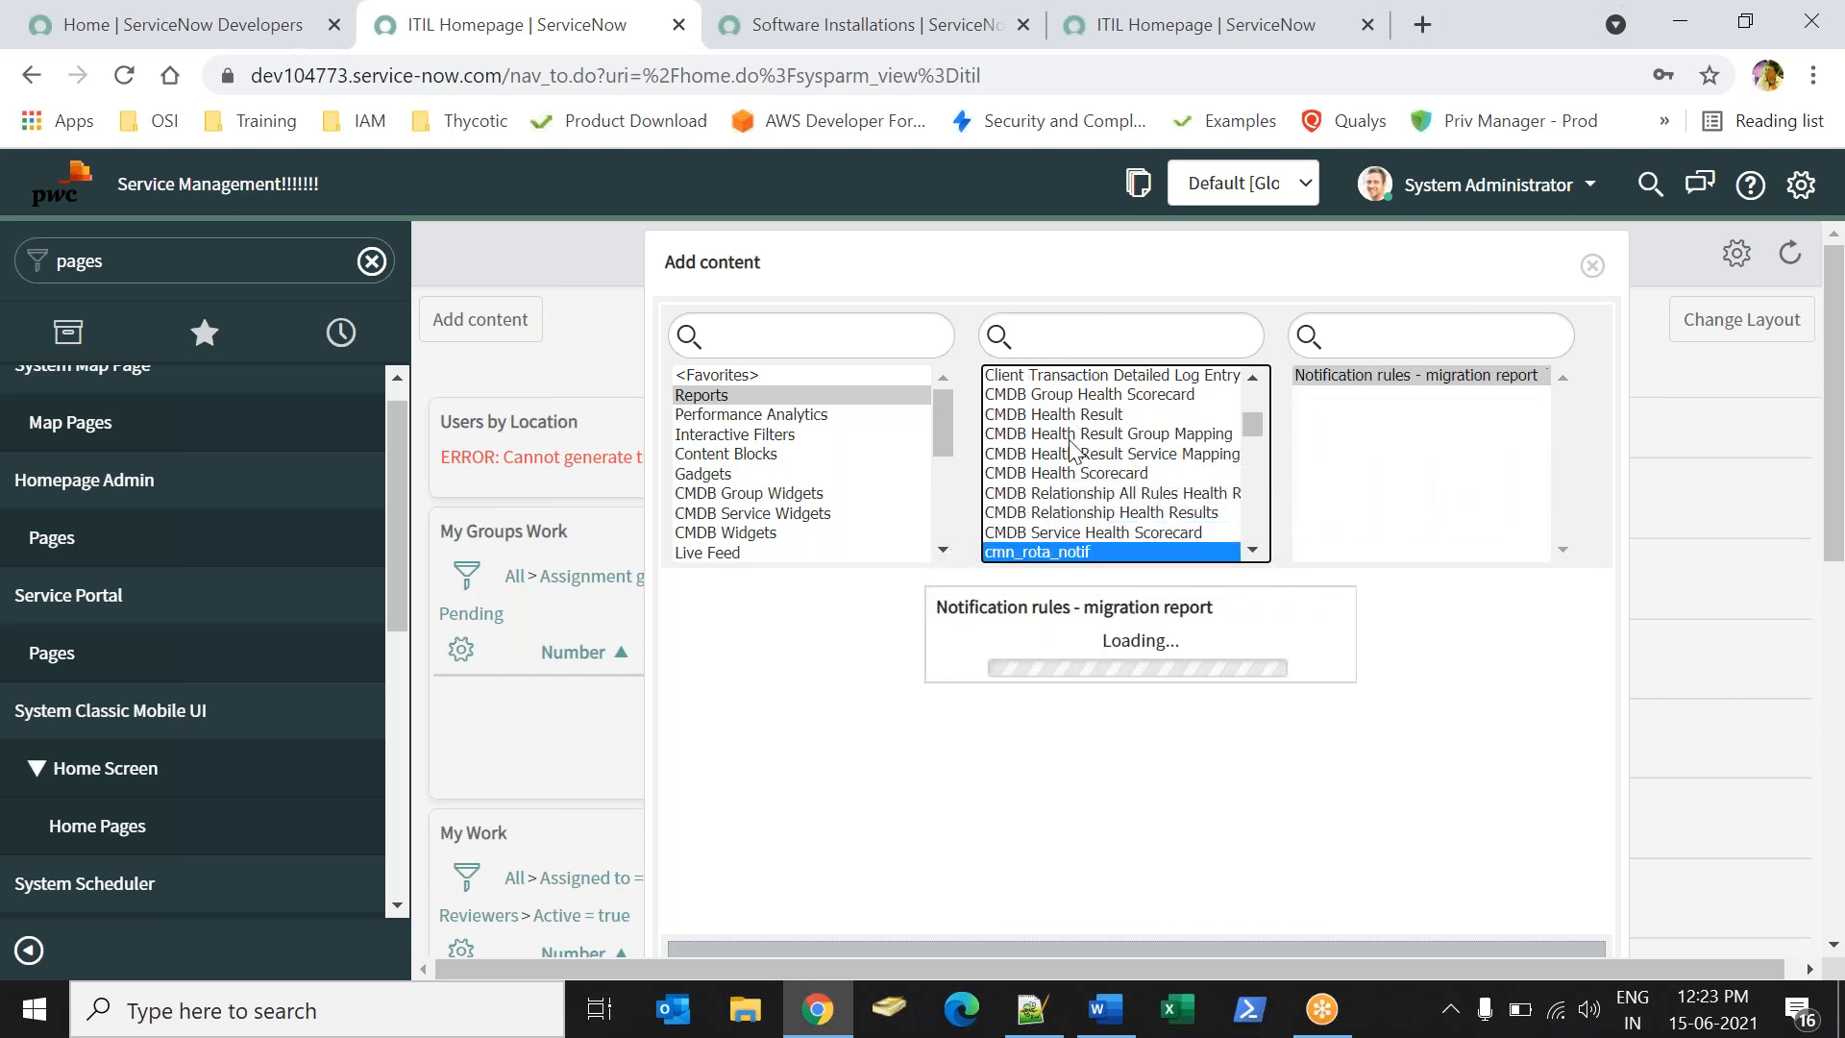
key(Up)
key(Up)
key(Up)
key(Up)
key(Up)
key(Up)
key(Up)
key(Up)
key(Up)
key(Up)
key(Up)
key(Up)
key(Up)
key(Up)
key(Up)
key(Up)
key(Up)
key(Up)
key(Up)
key(Up)
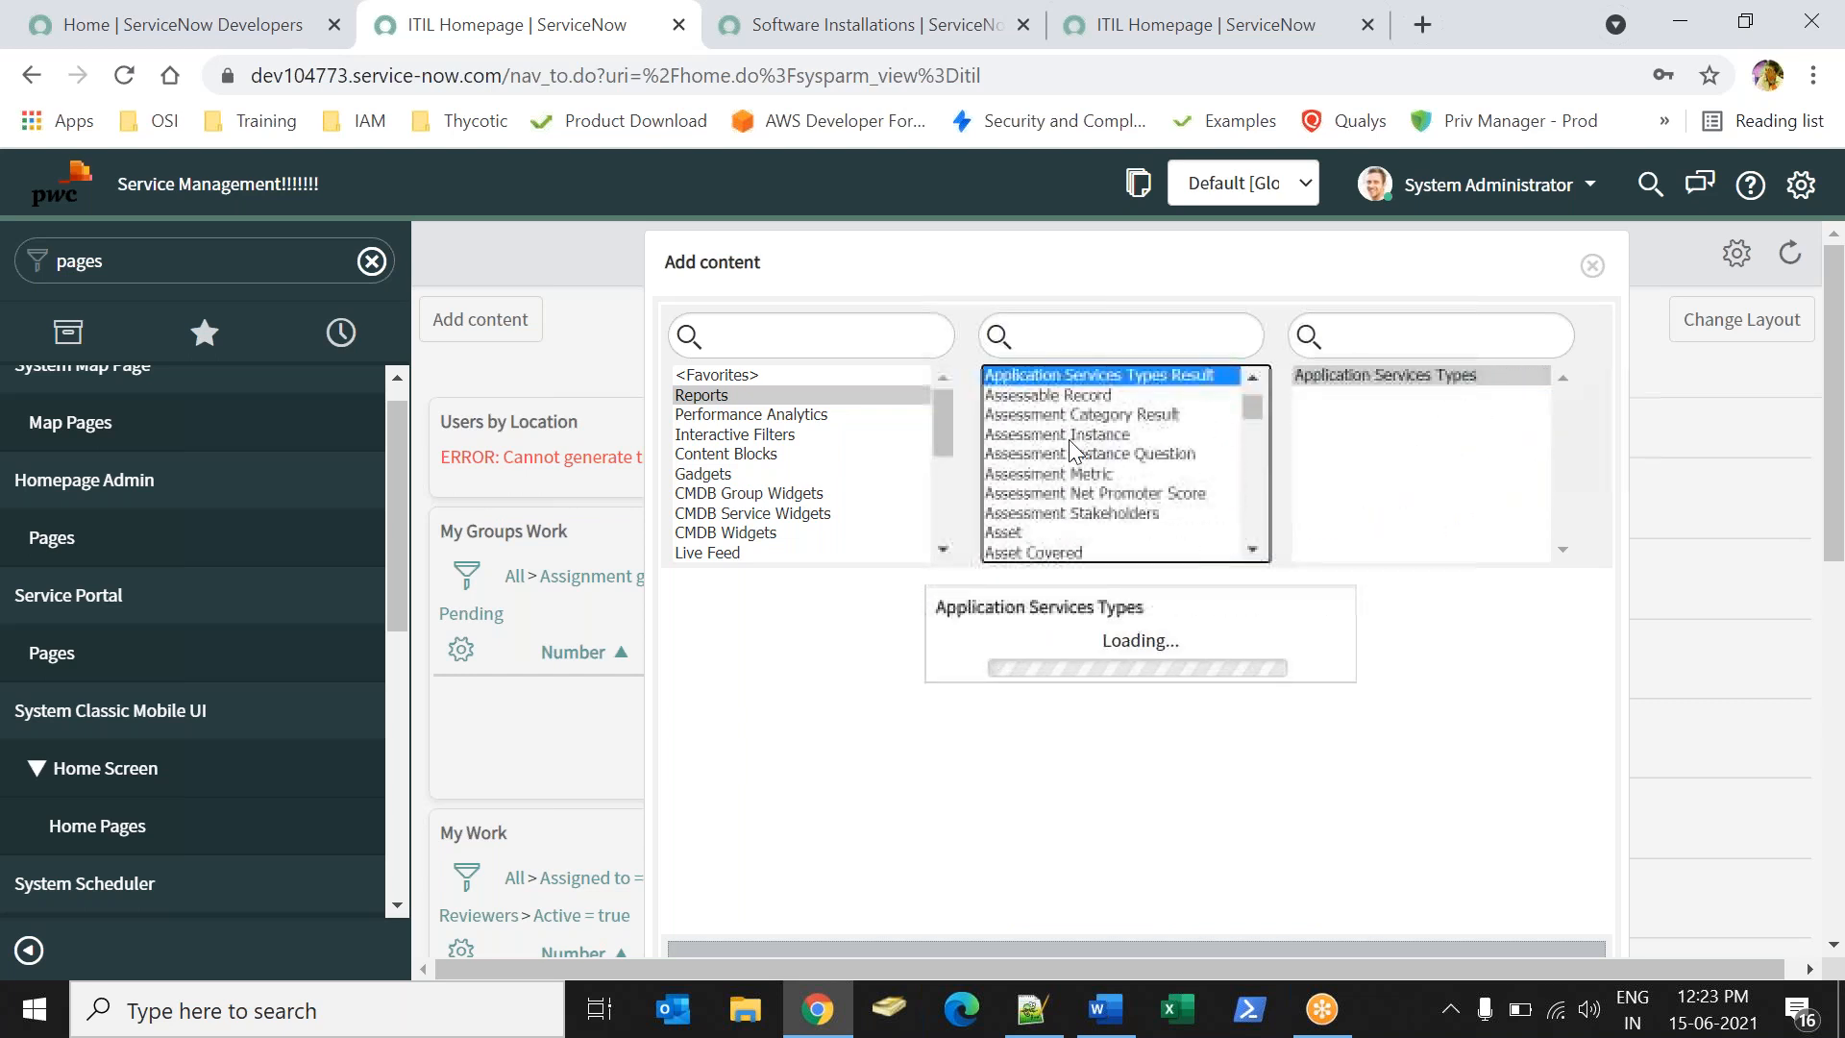
key(Down)
key(Down)
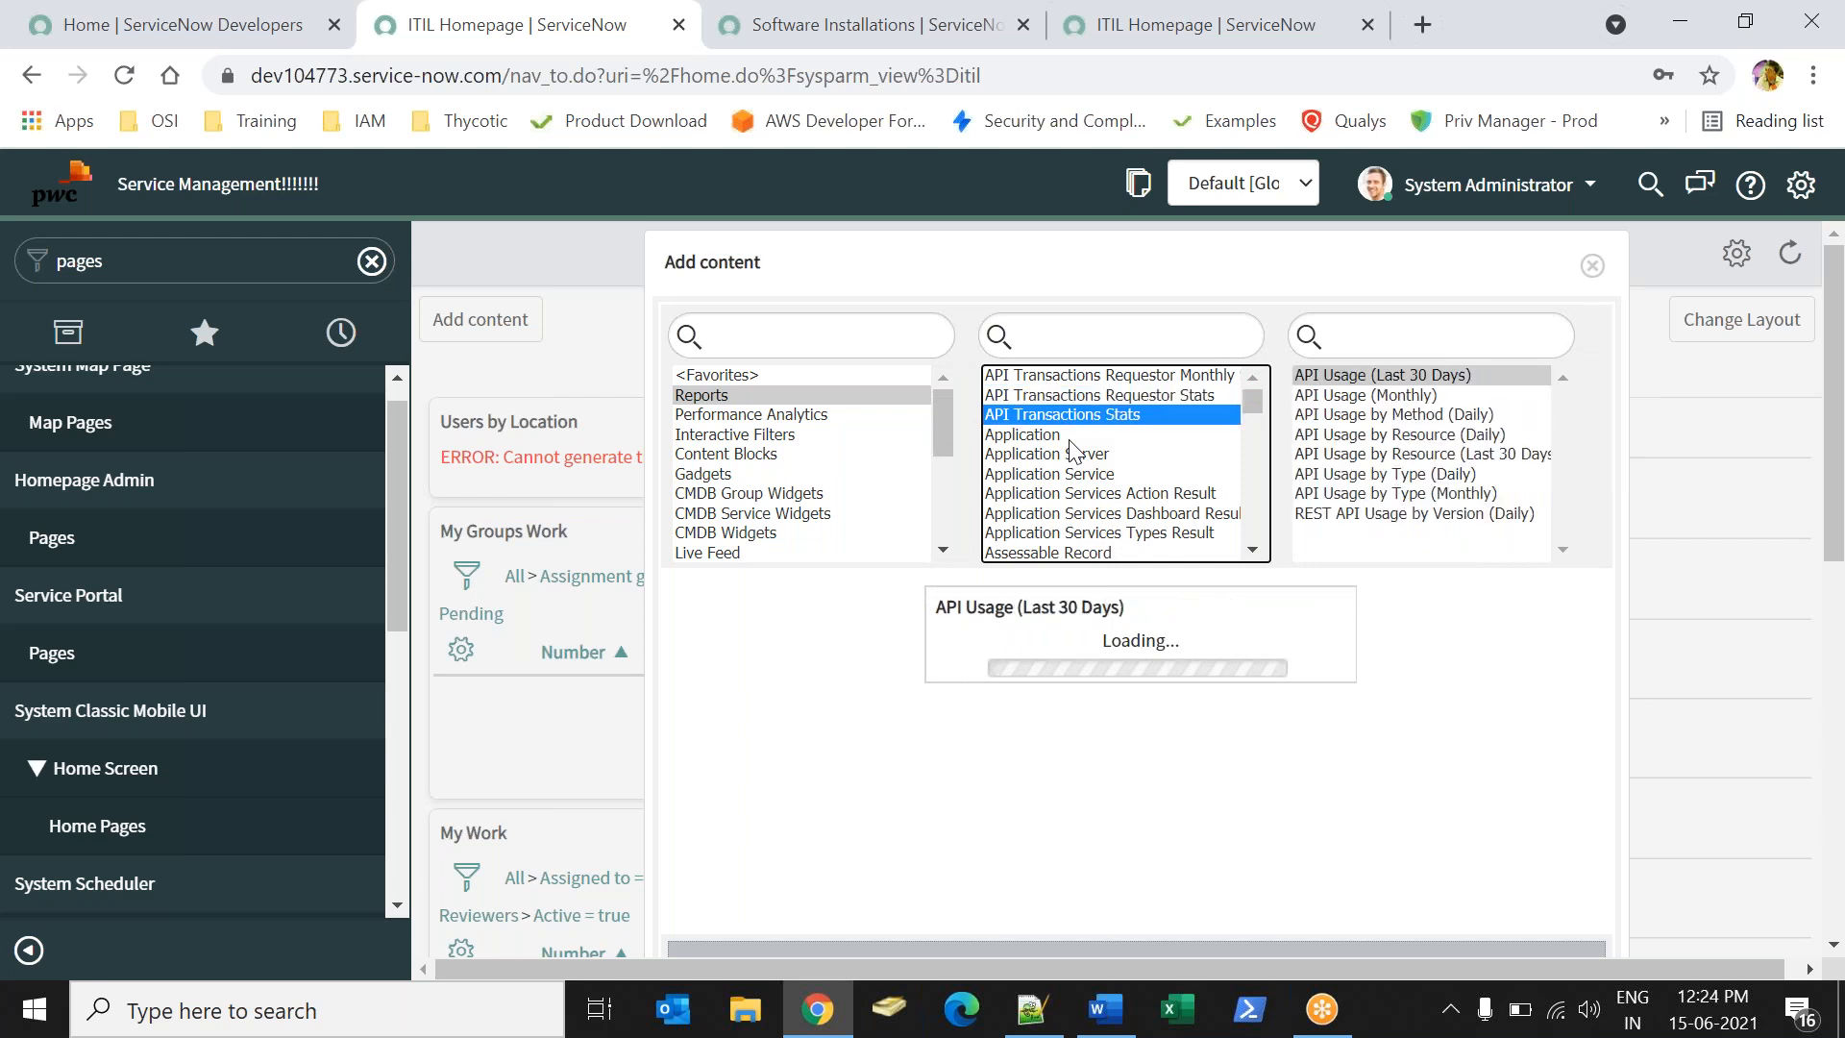
key(Down)
key(Down)
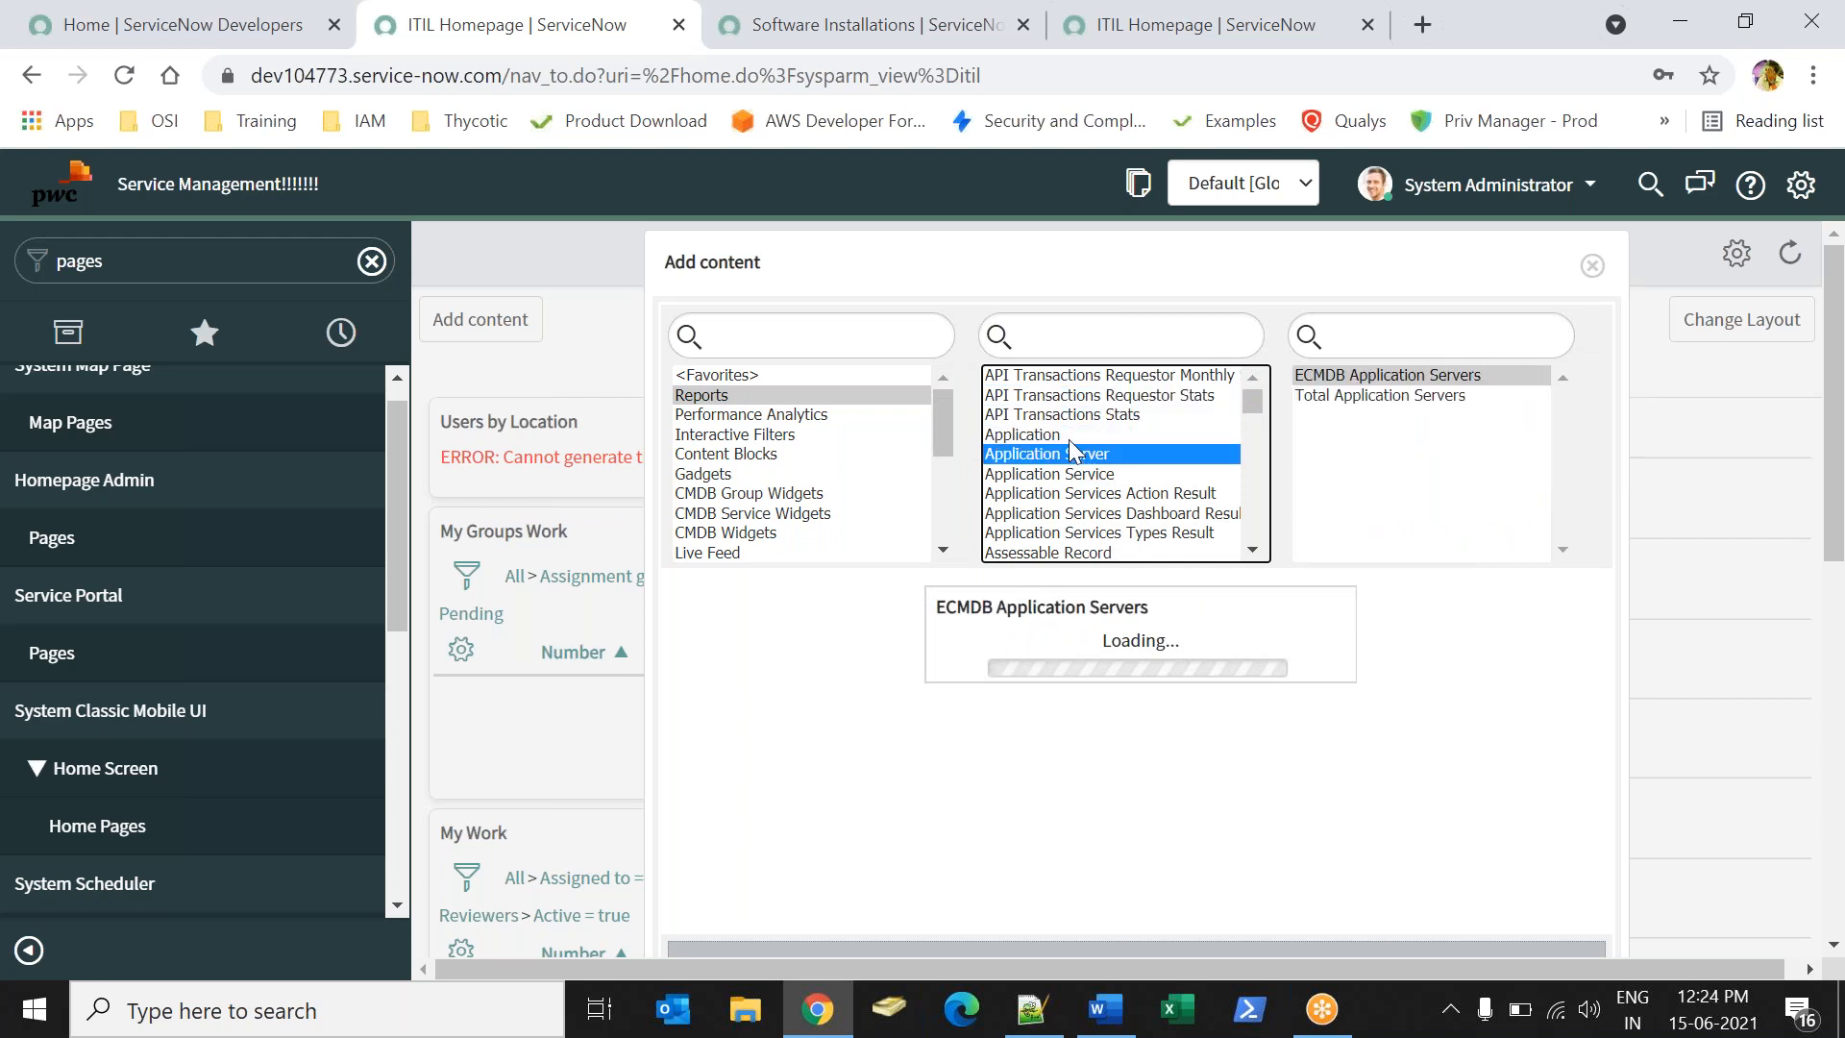
key(Down)
key(Down)
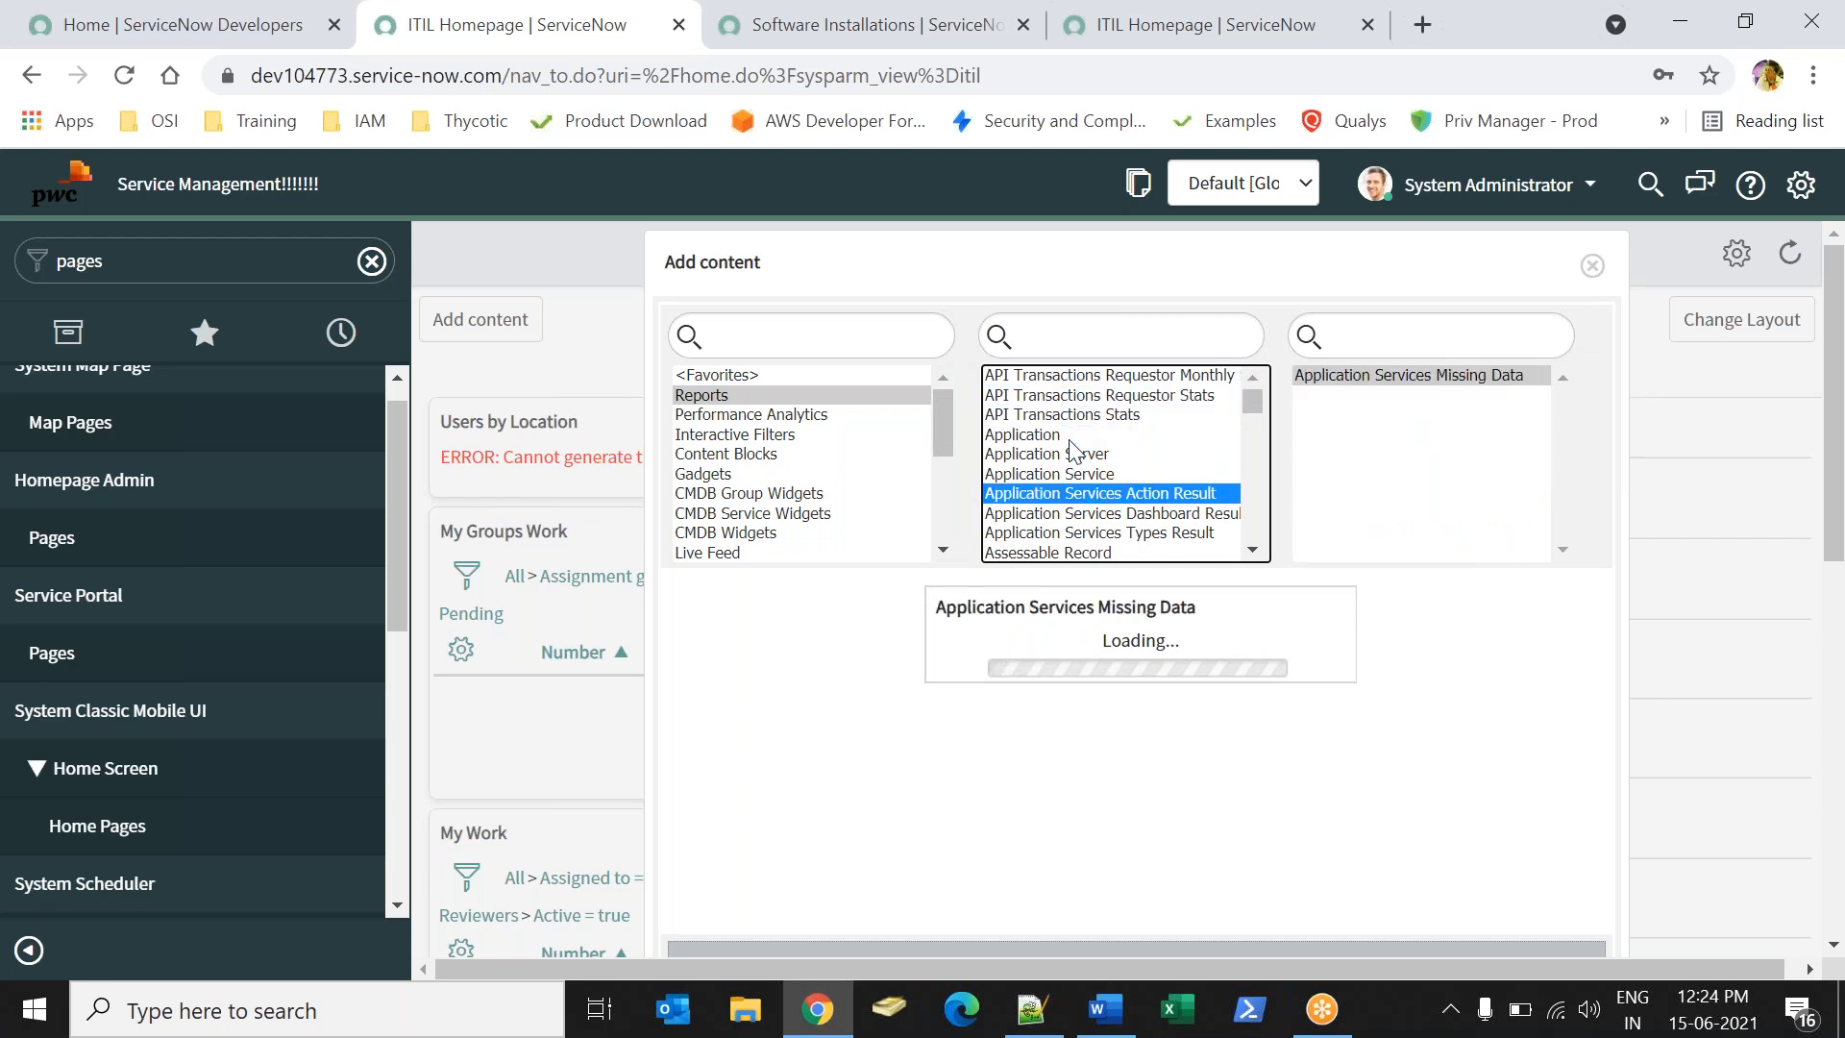
key(Down)
key(Down)
key(Down)
key(Down)
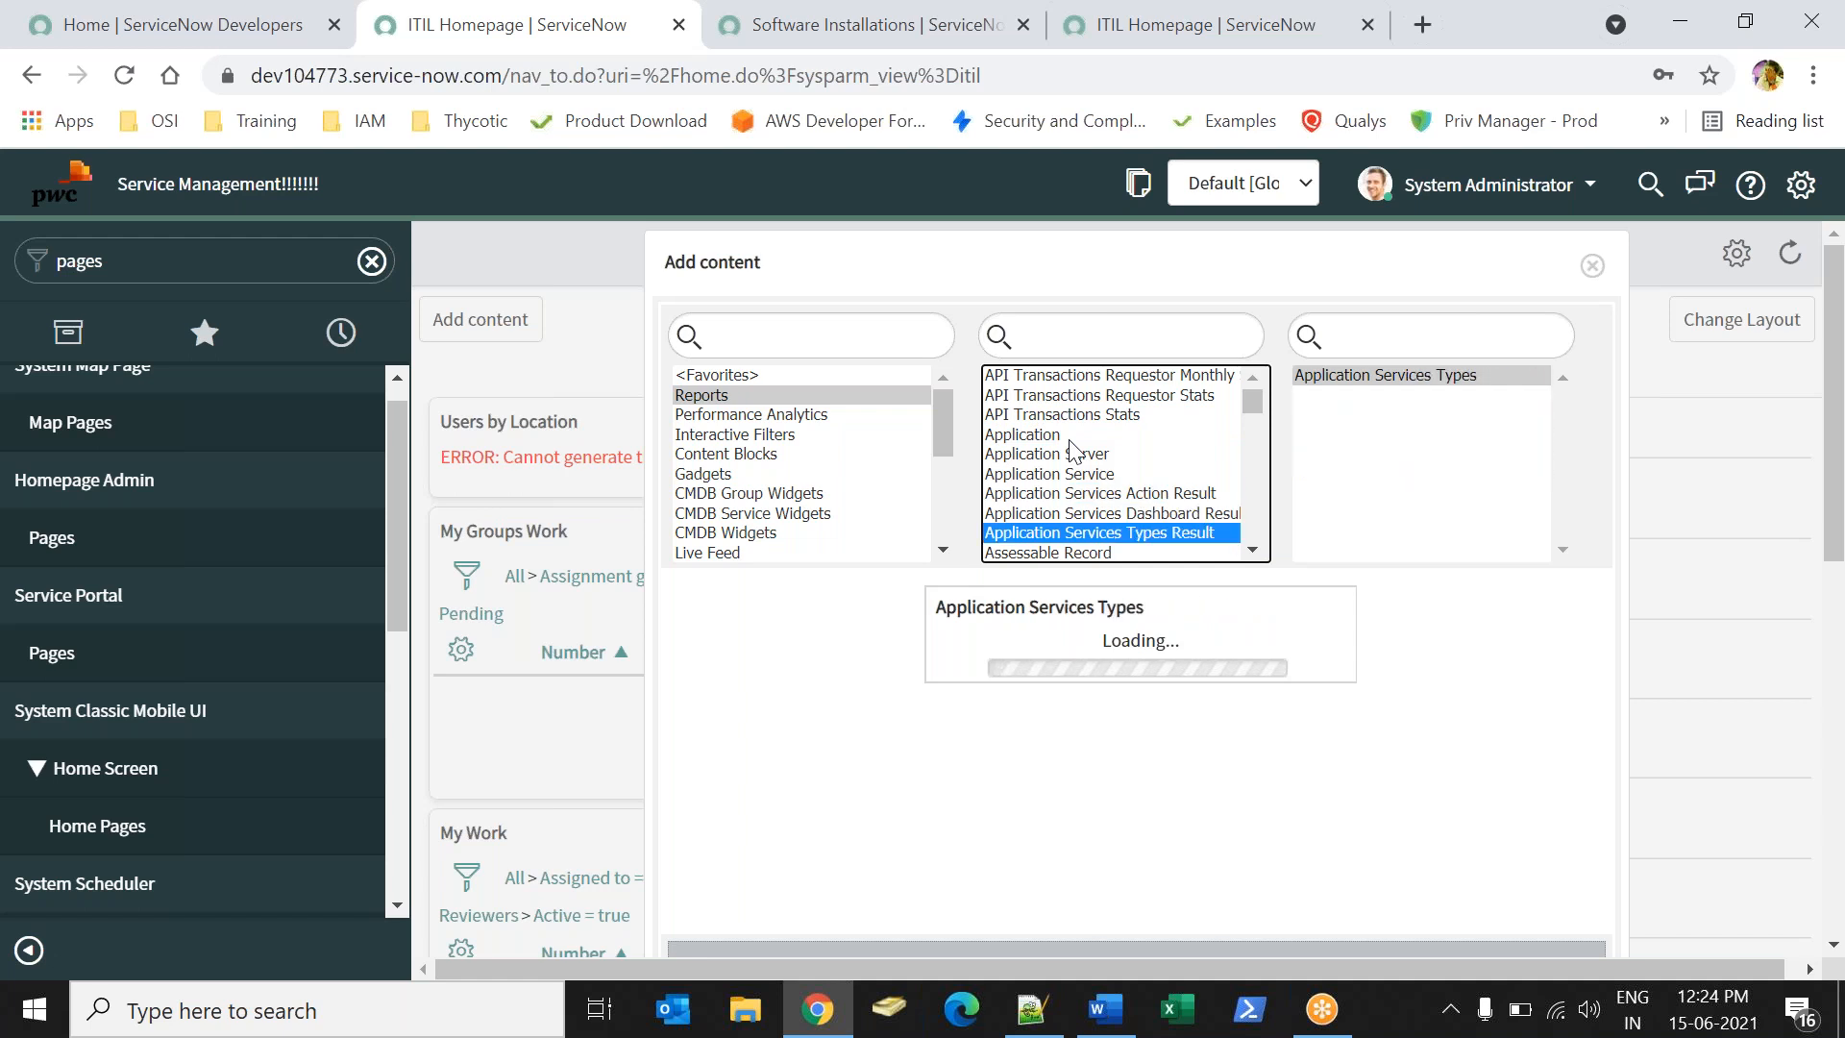
- Continue through Assessment, Catalog Task and Change Request tables down to the CMDB Health Scorecard reports
key(Down)
key(Down)
key(Up)
key(Down)
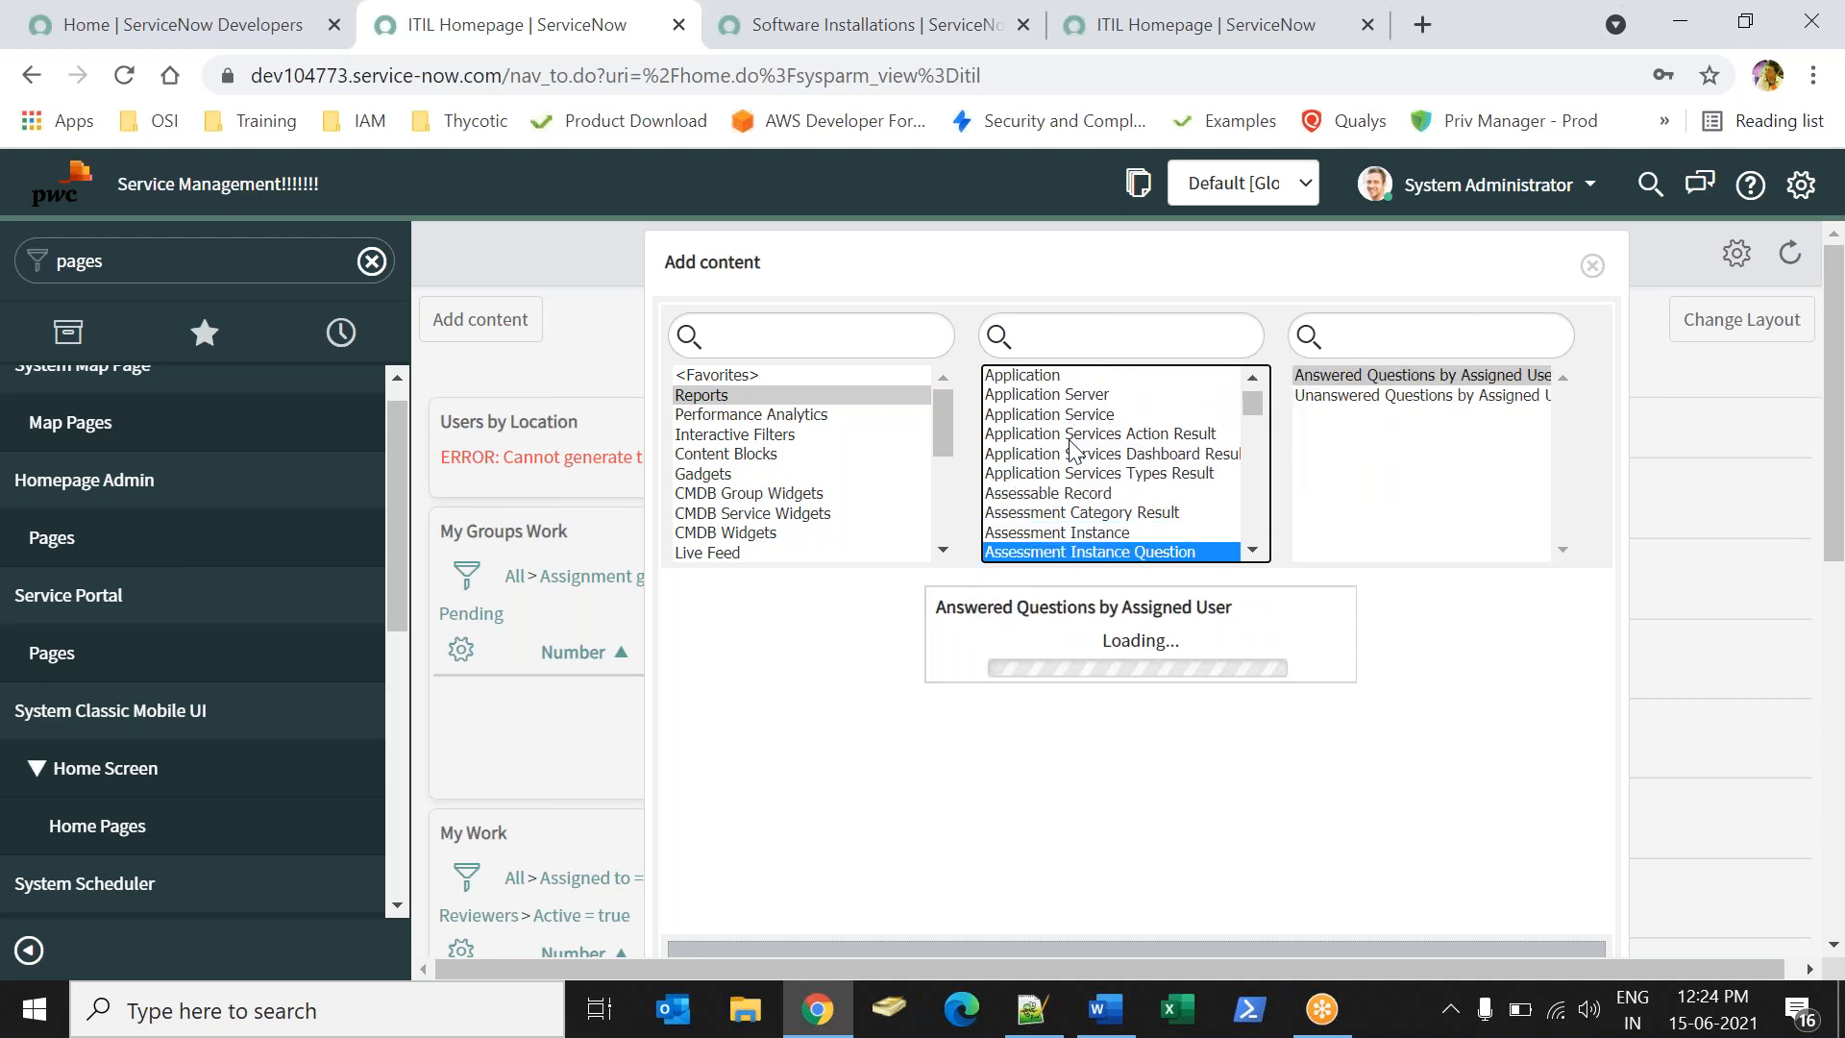
key(Down)
key(Down)
key(Down)
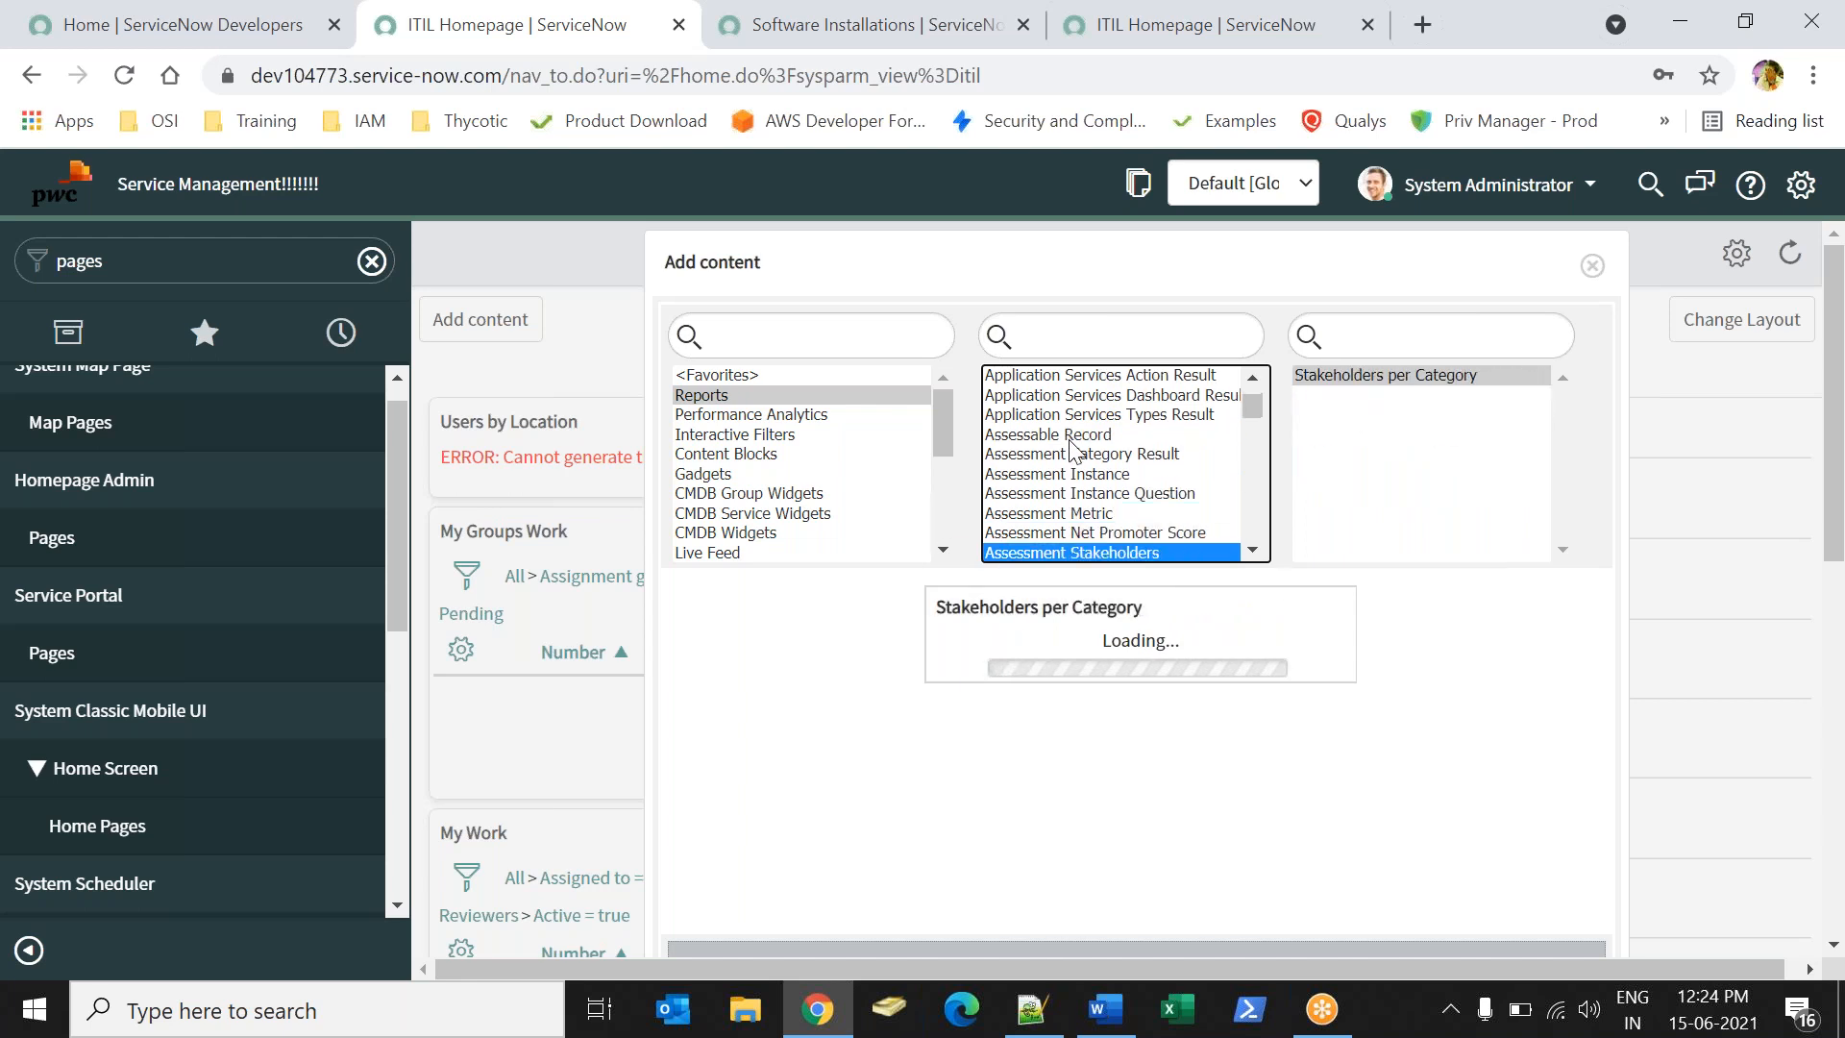
key(Down)
key(Down)
key(Down)
key(Down)
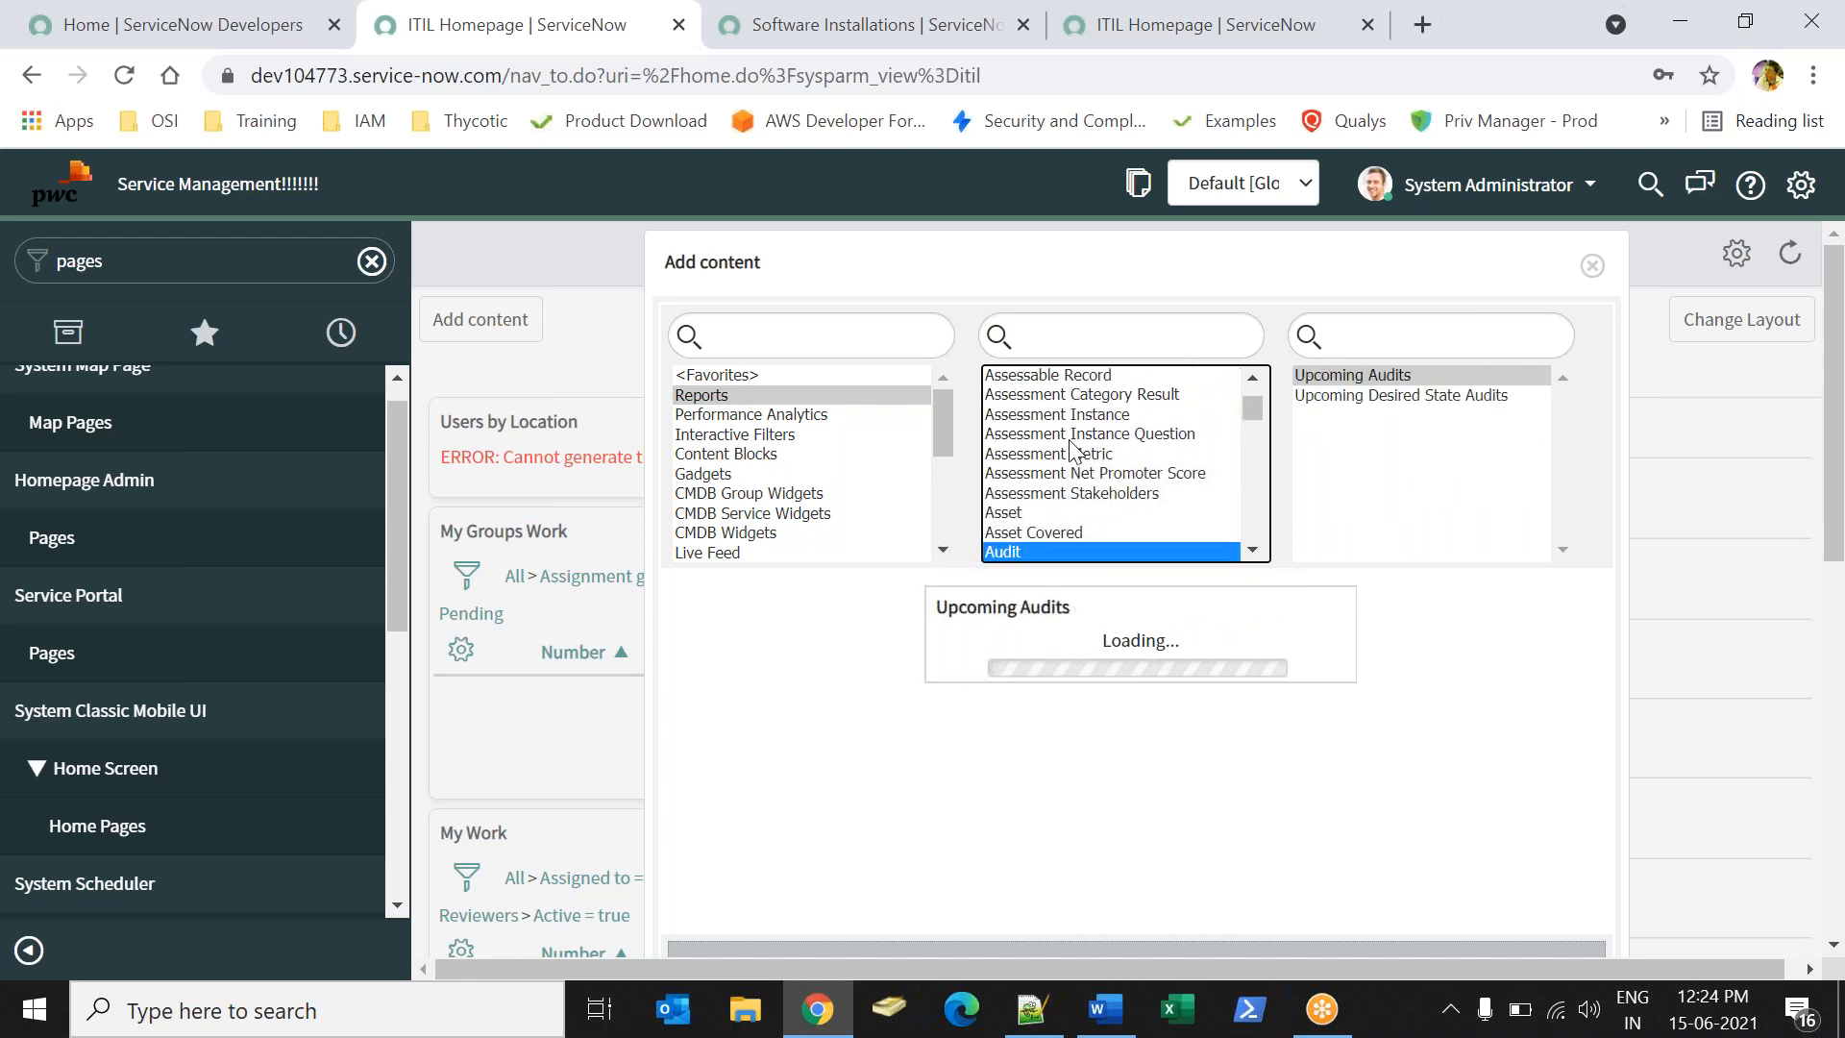
key(Down)
key(Down)
key(Down)
key(Down)
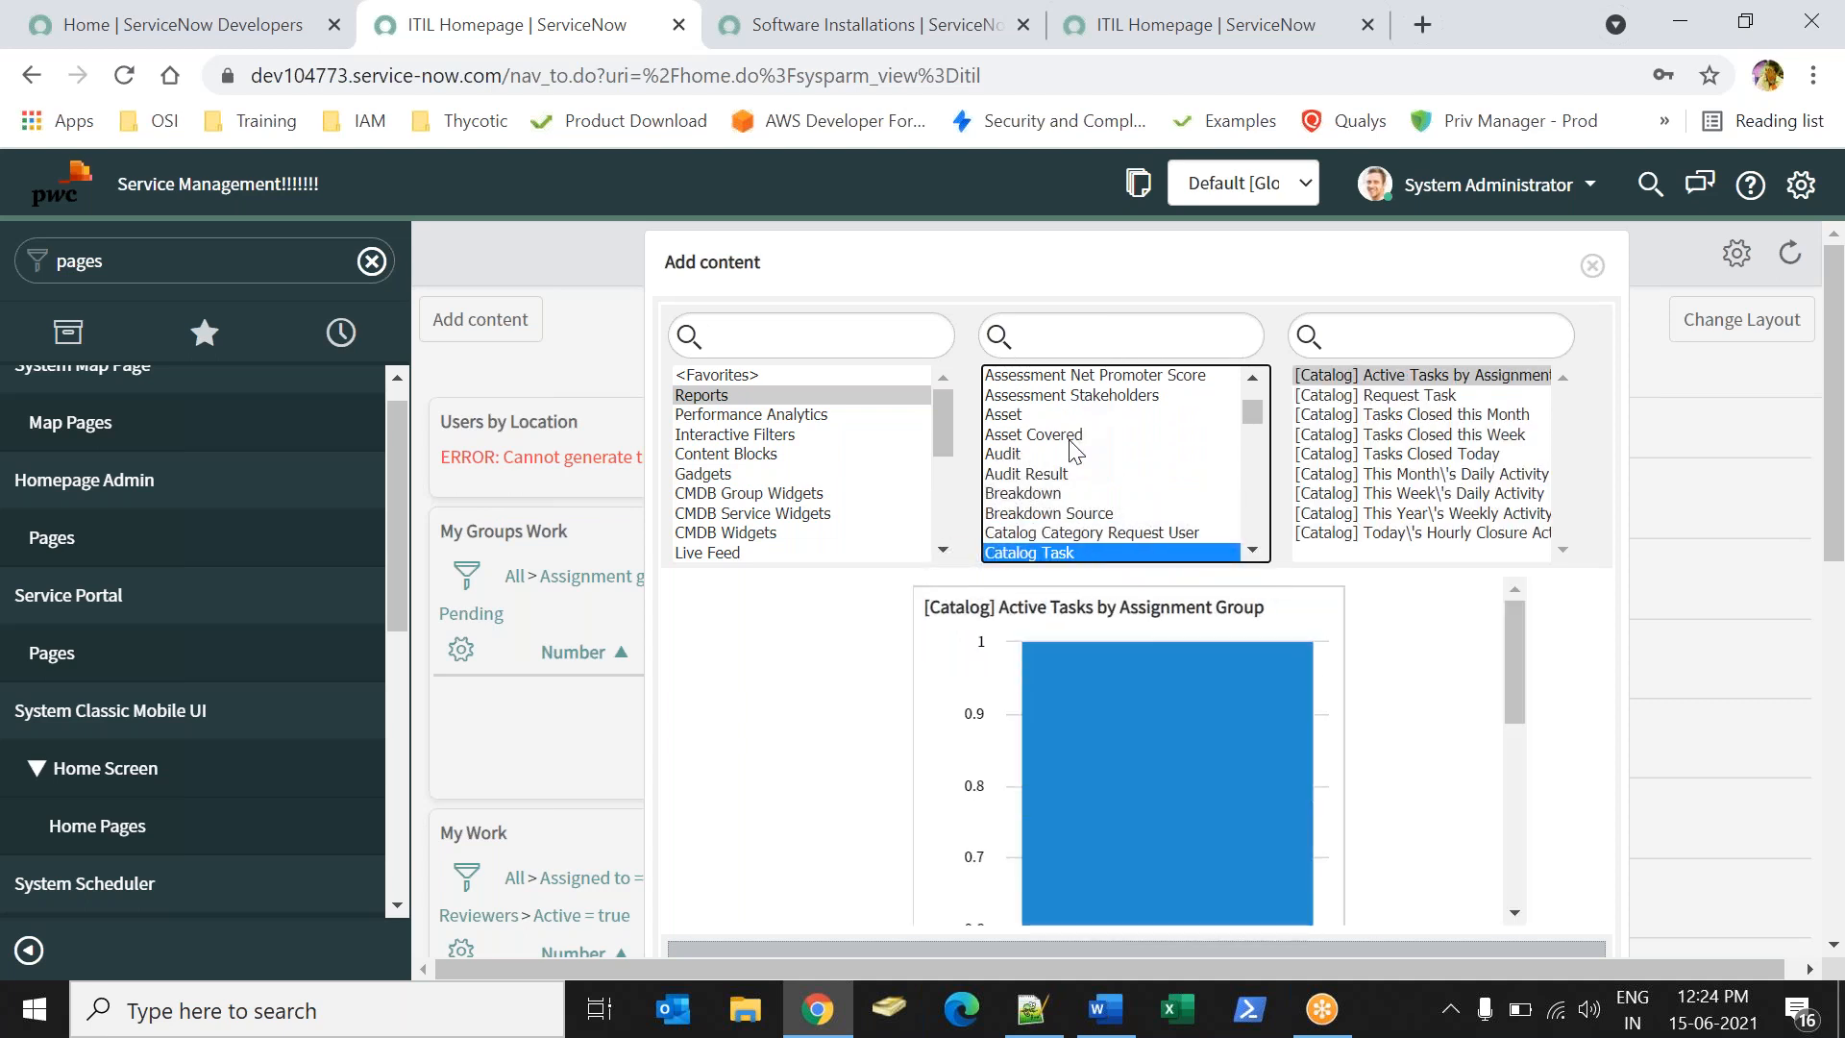
key(Down)
key(Down)
key(Down)
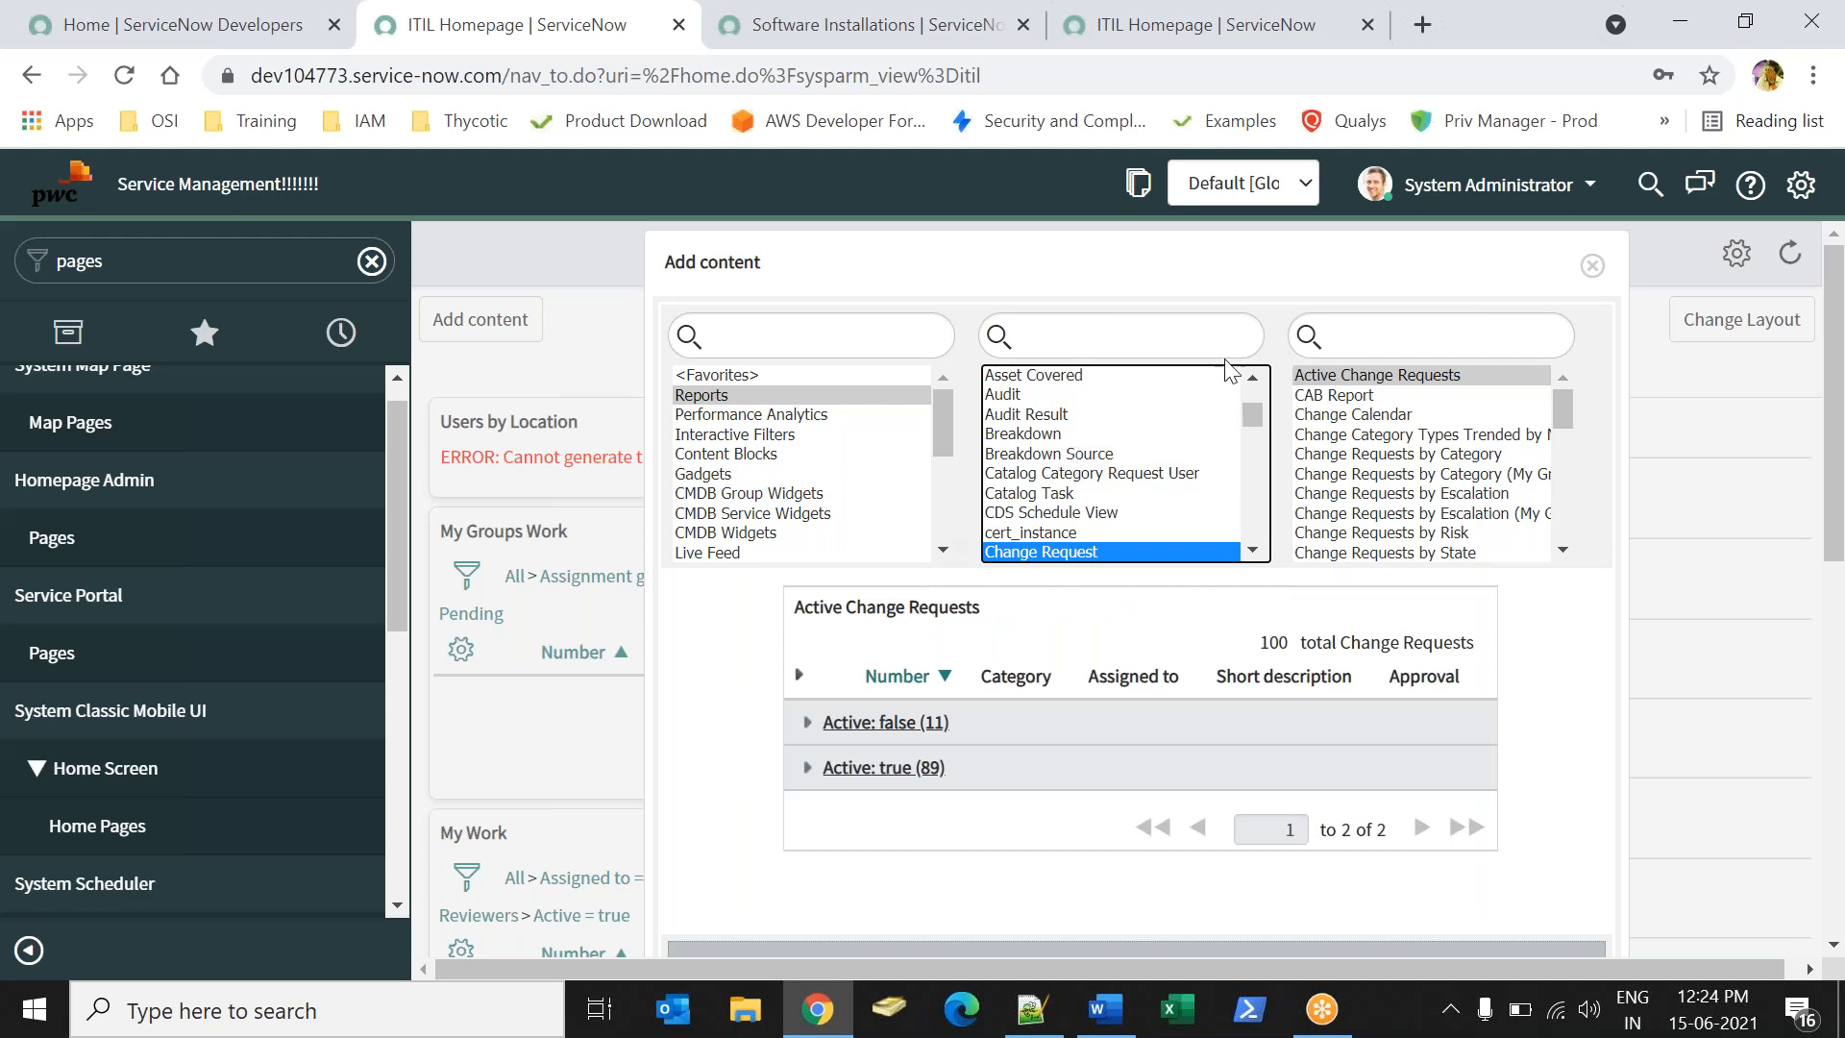
key(Down)
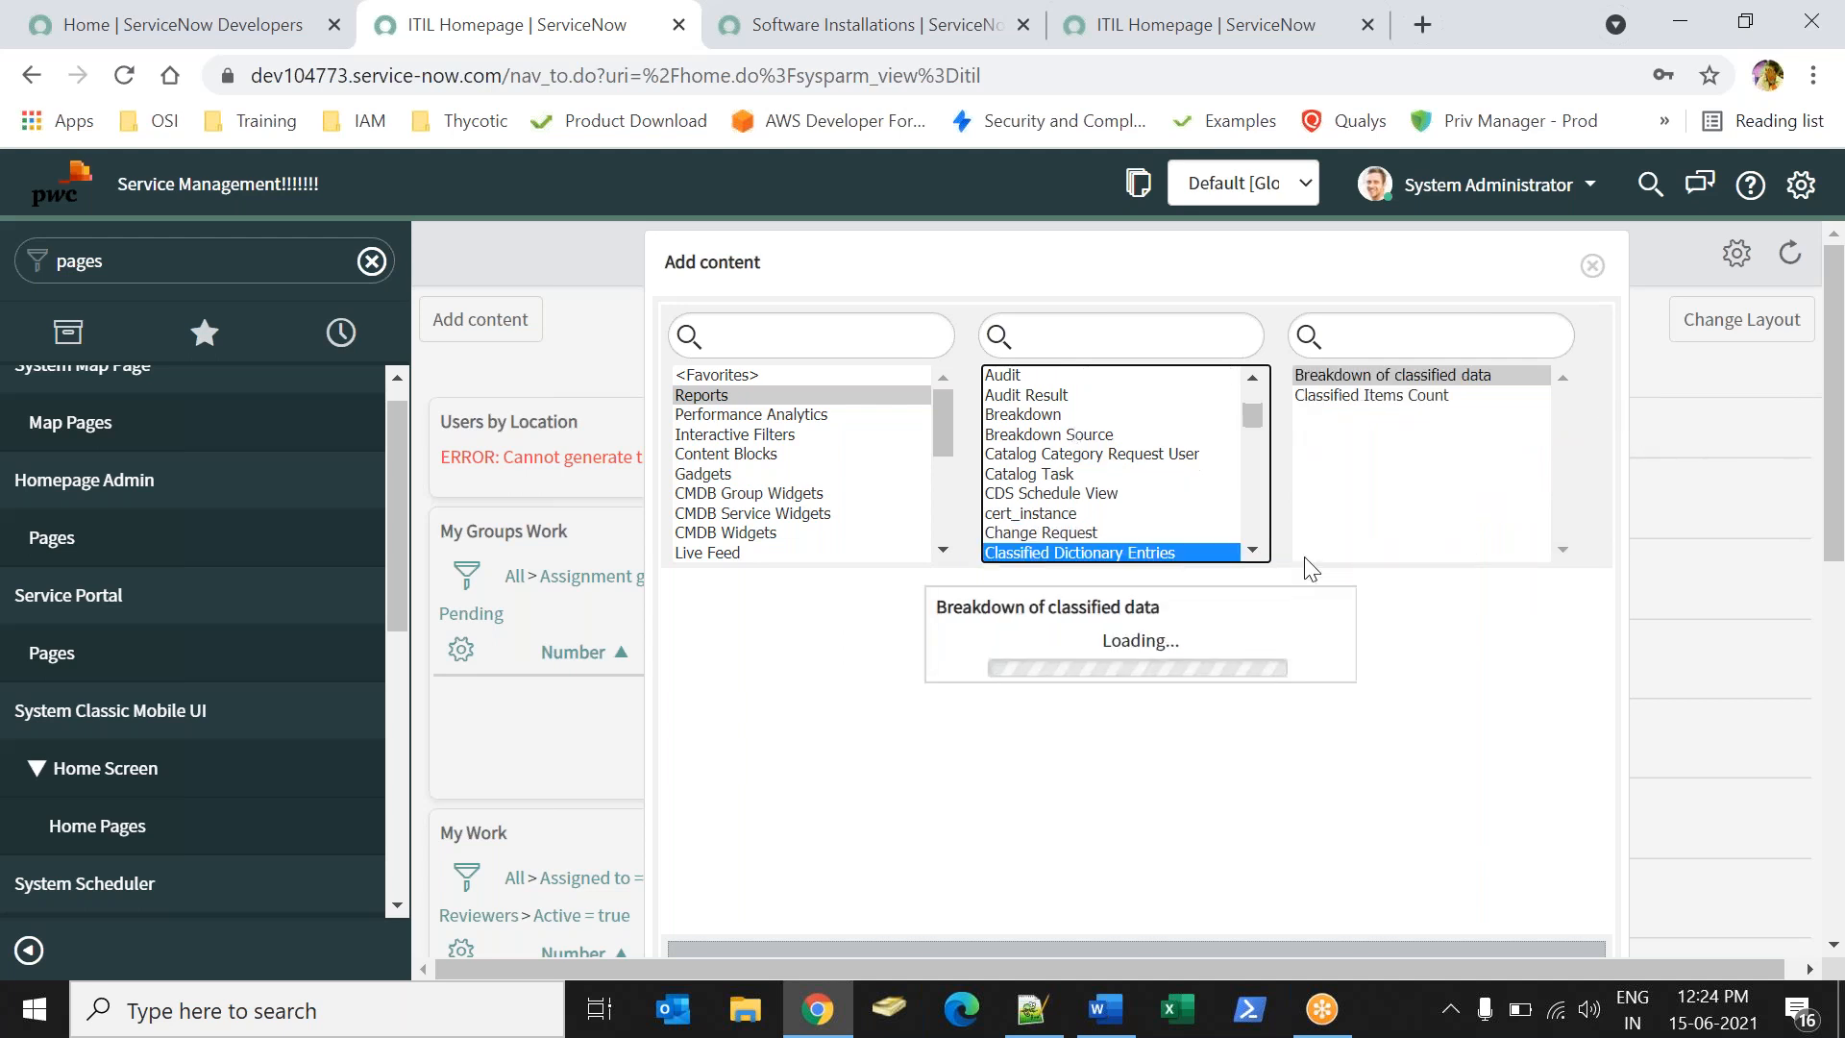
key(Down)
key(Down)
key(Down)
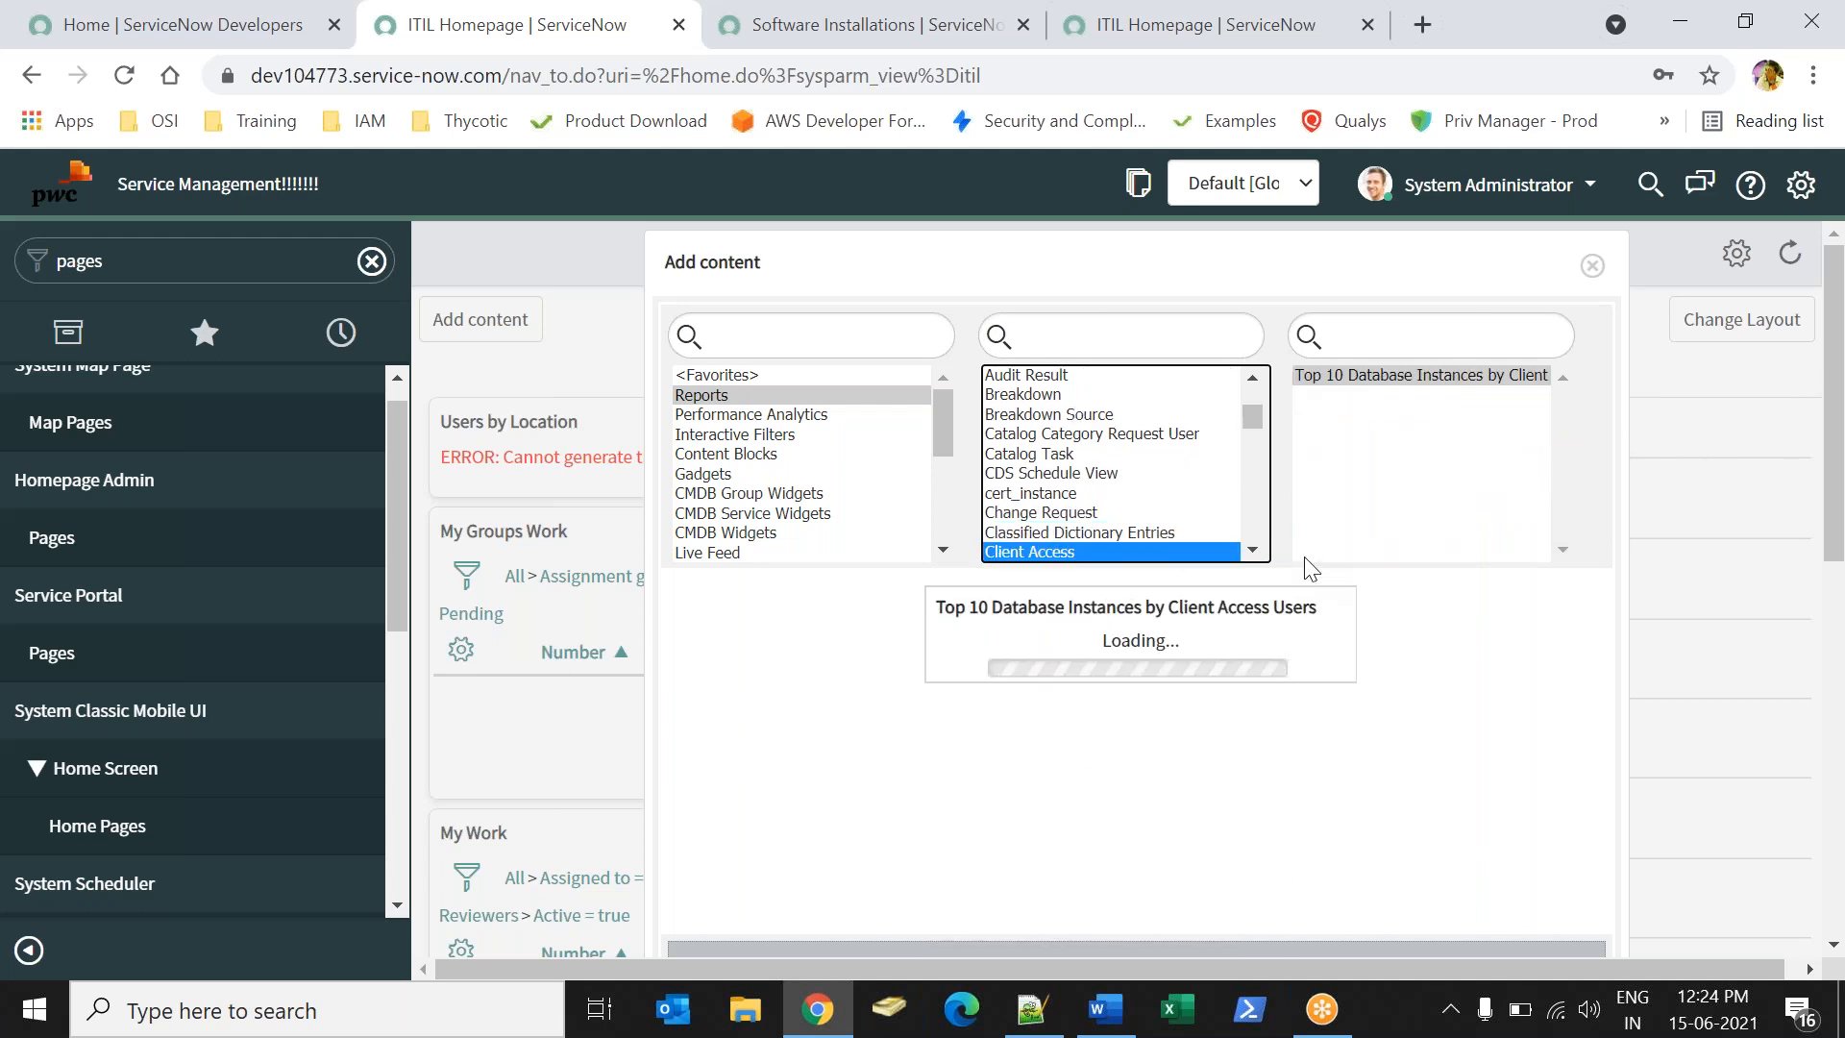
key(Down)
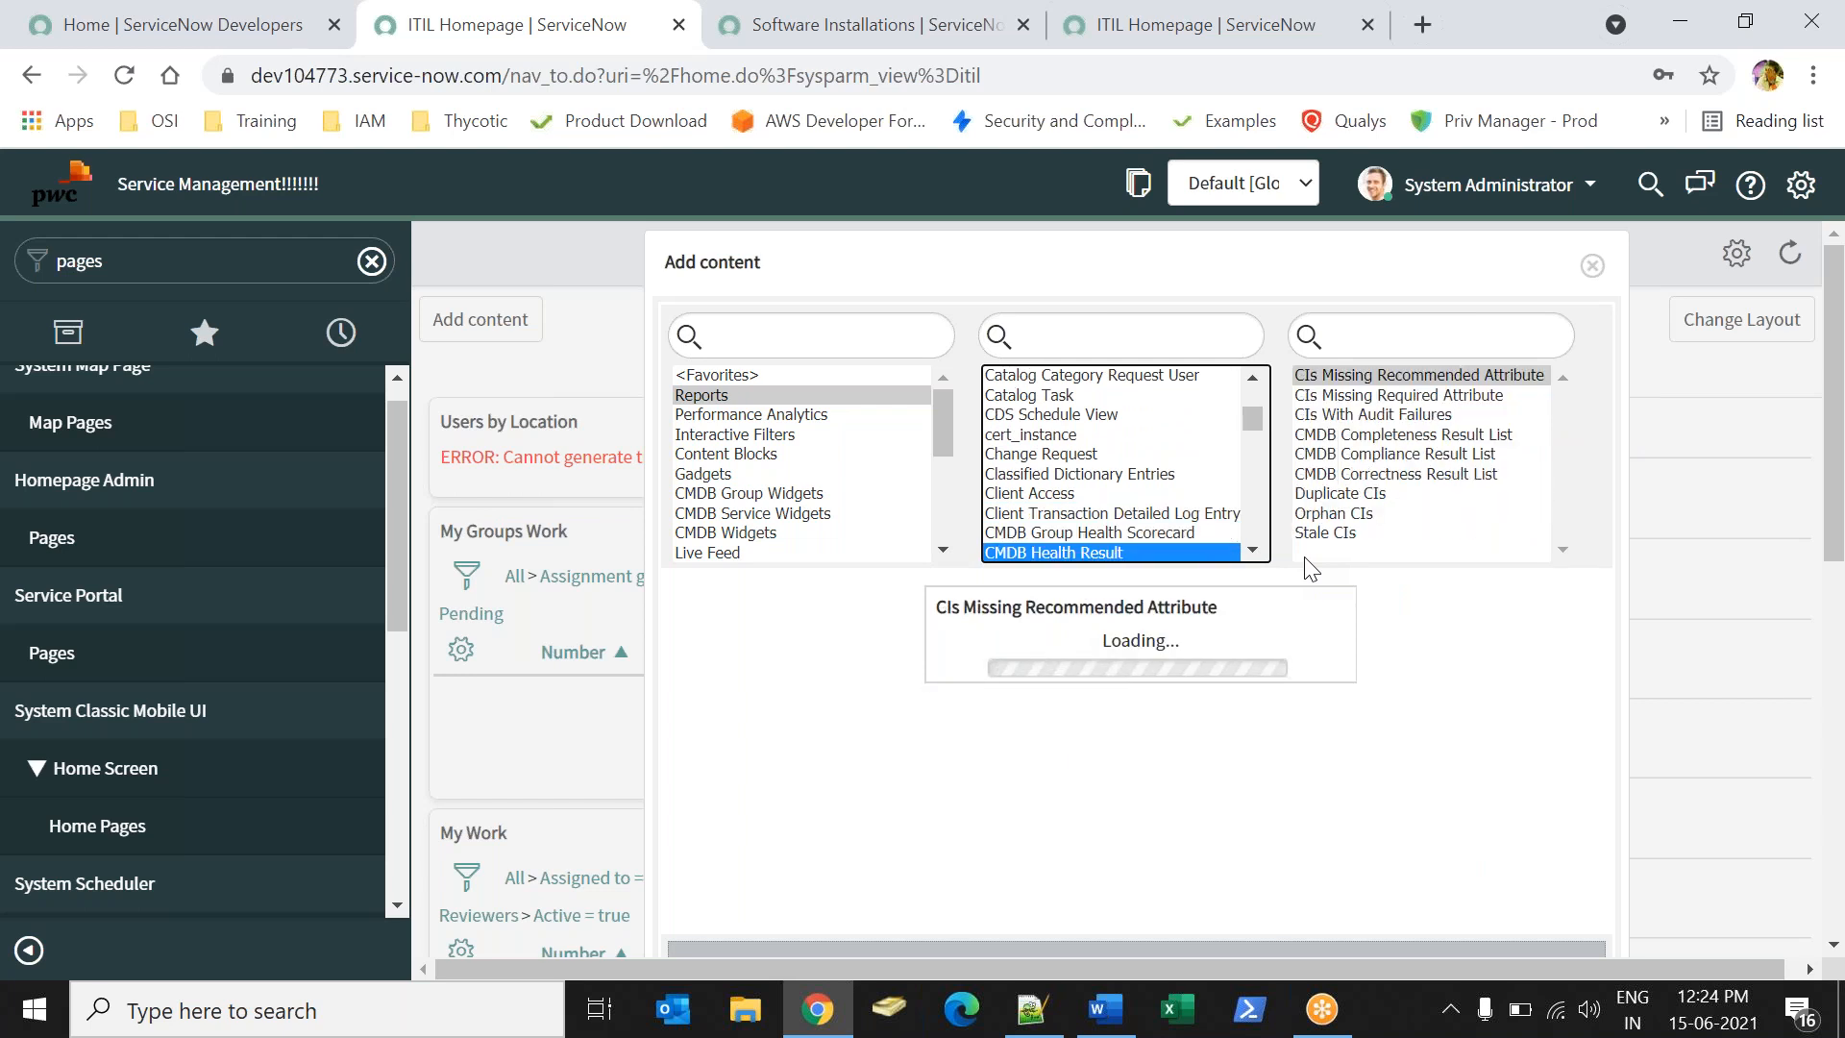
key(Up)
key(Up)
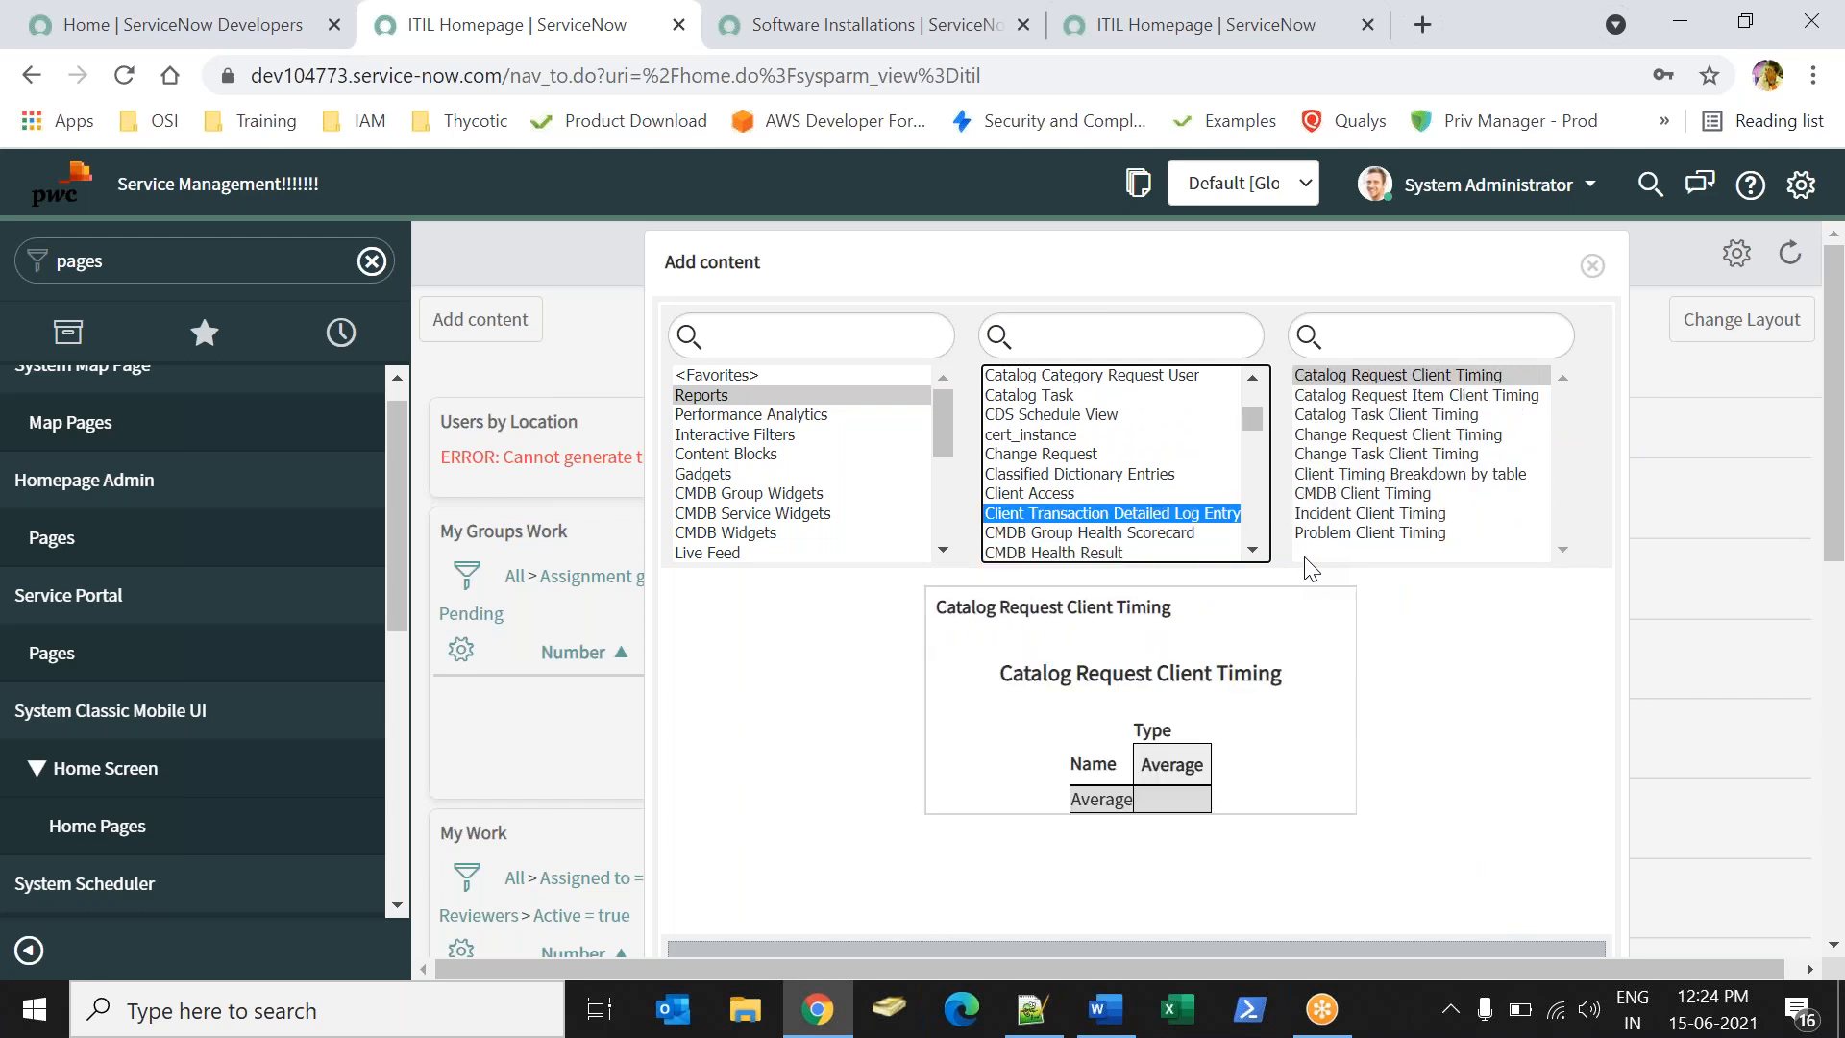
key(Up)
key(Down)
key(Down)
key(Down)
key(Down)
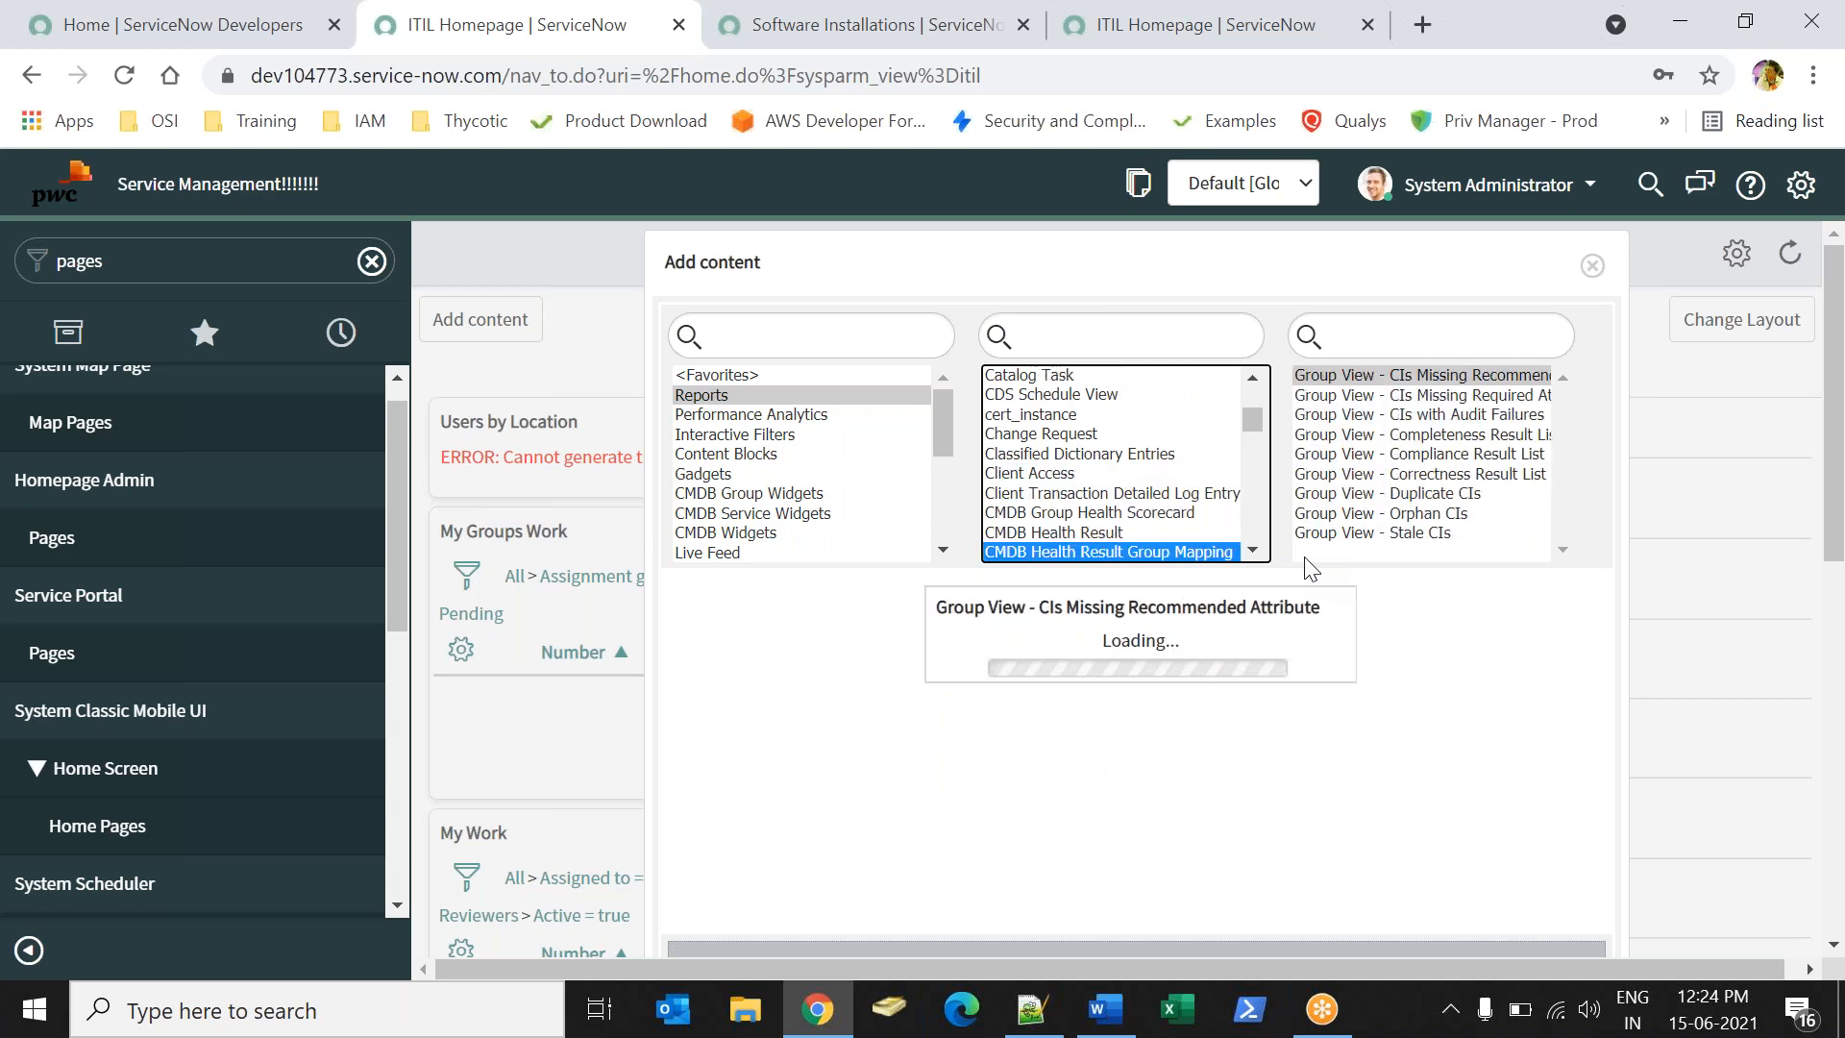
key(Down)
key(Down)
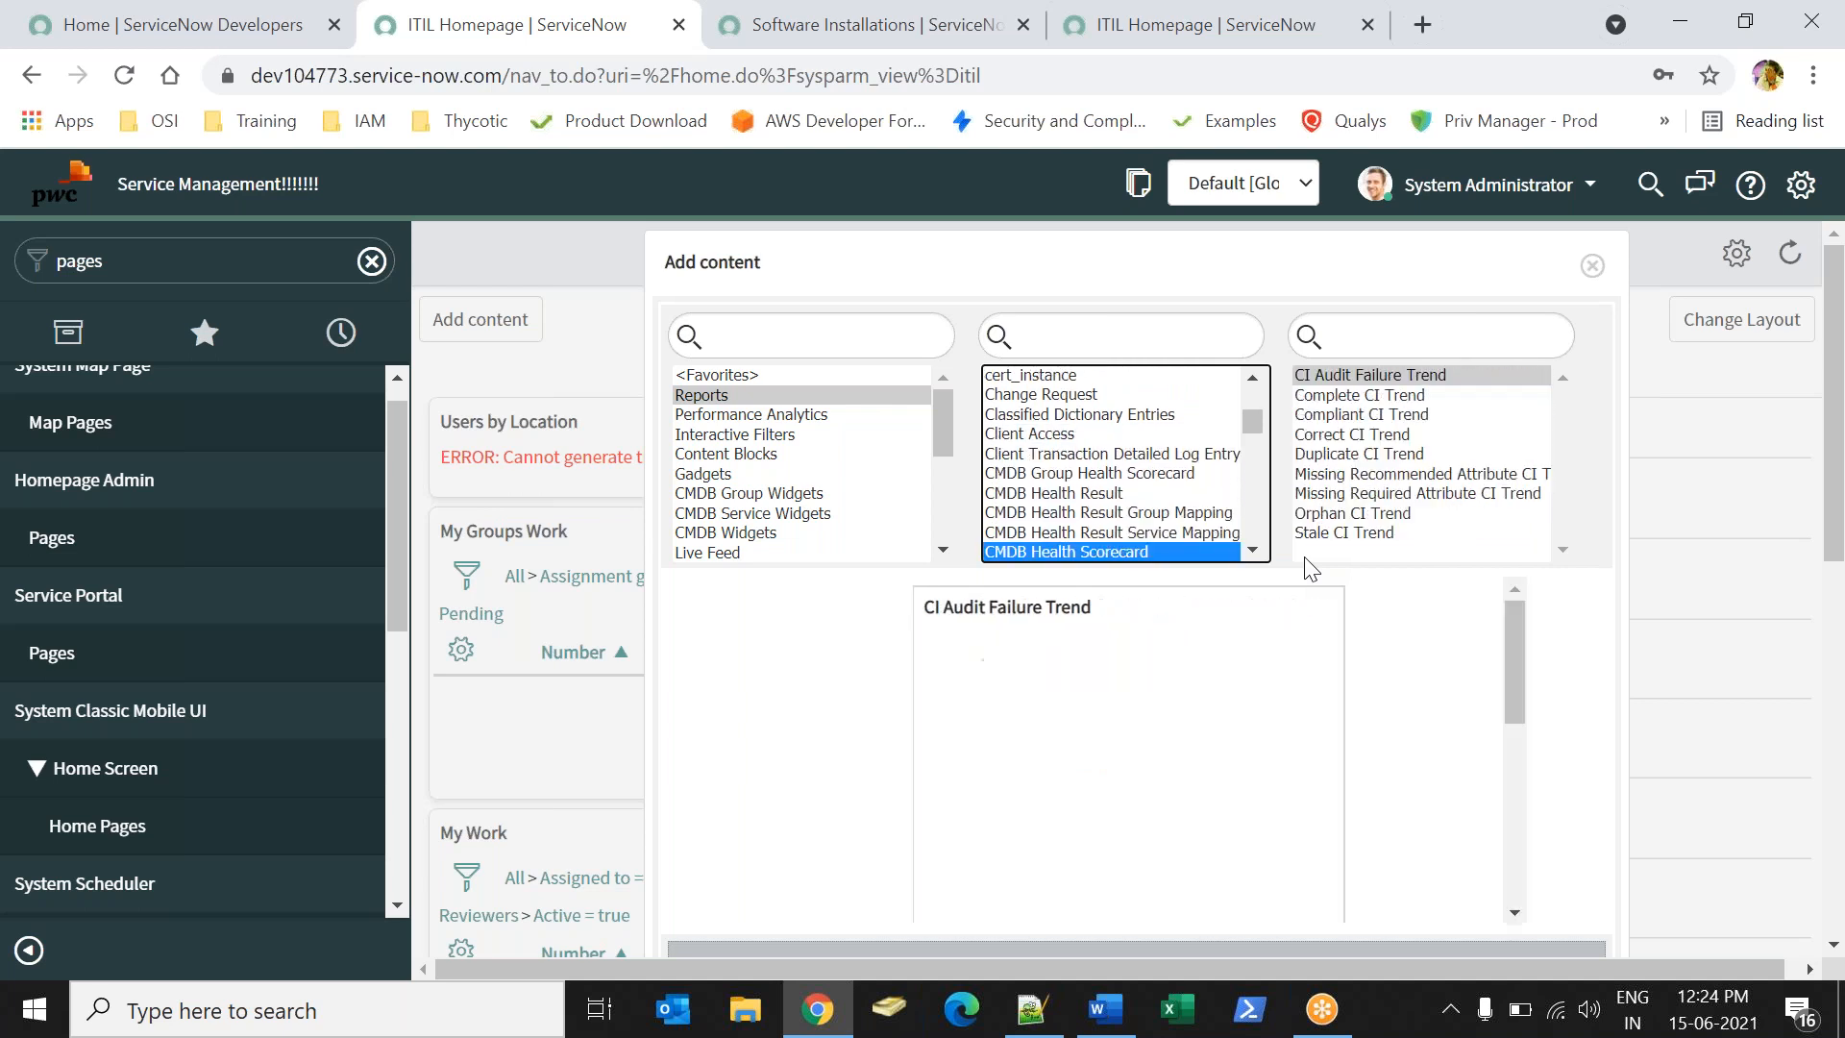
key(Down)
key(Down)
key(Down)
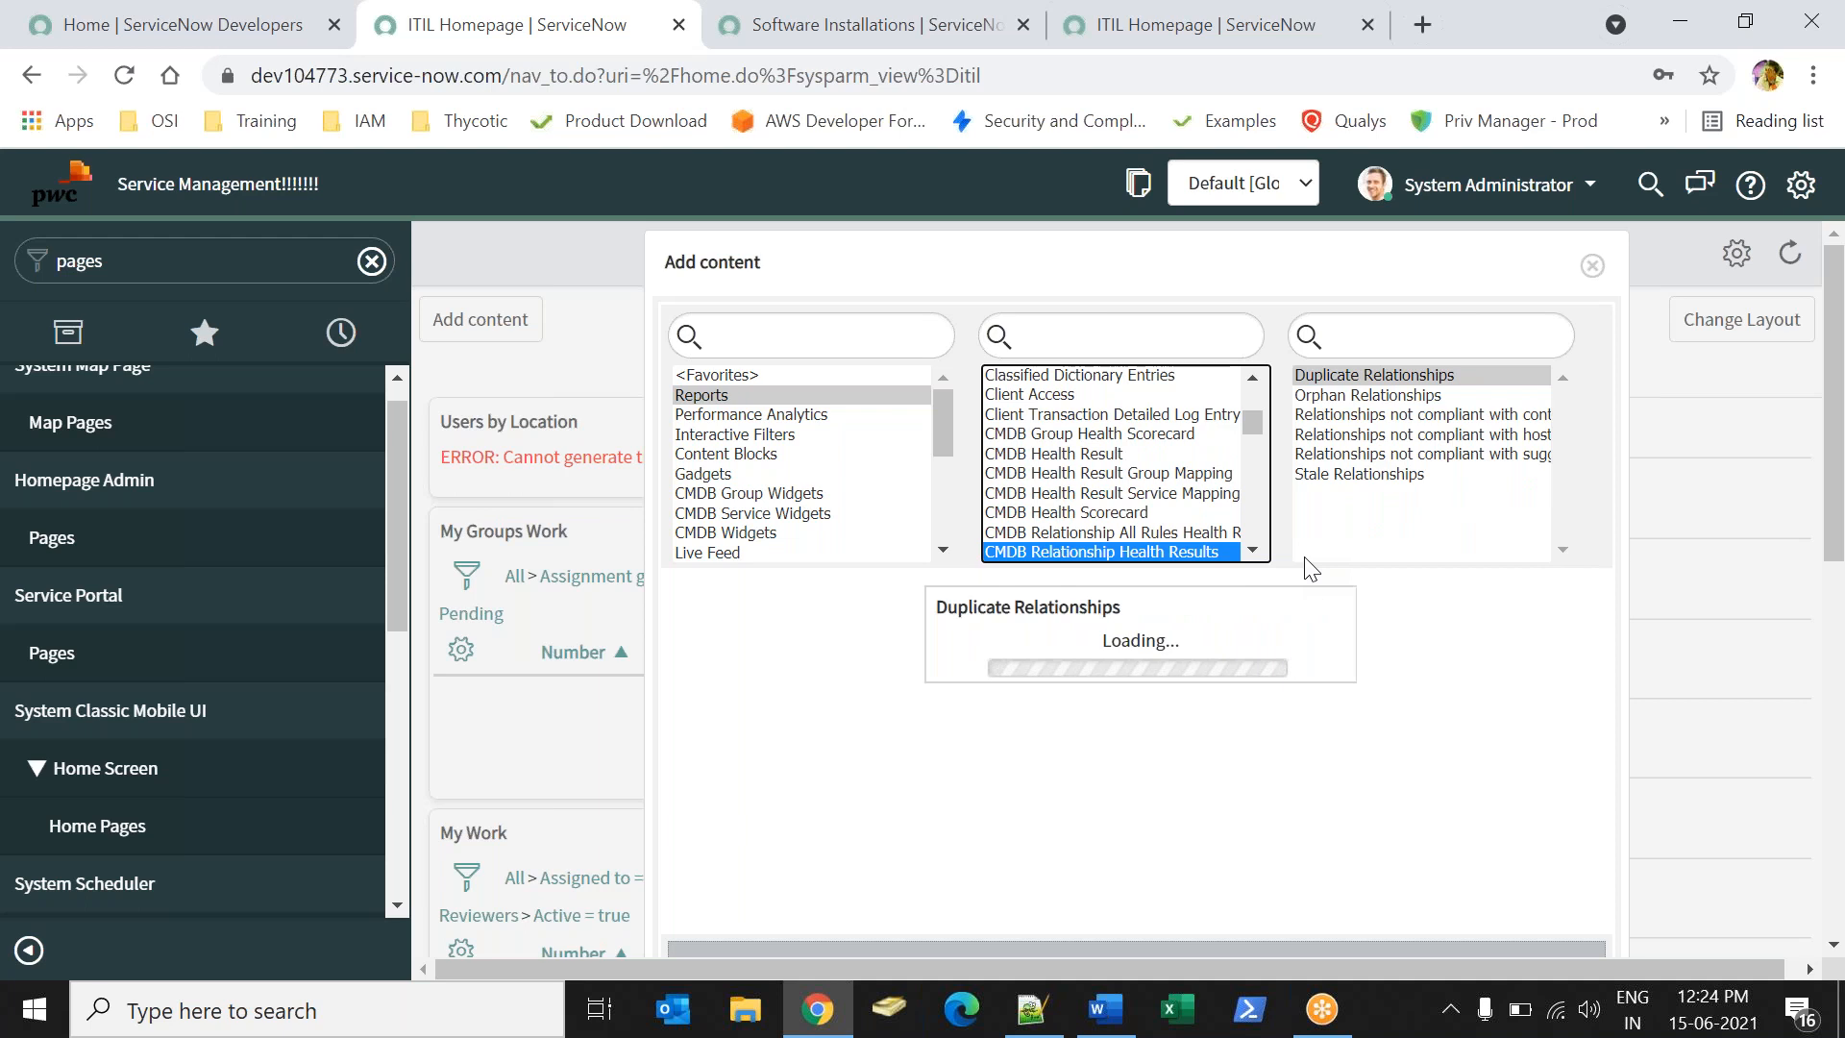
- Search the report tables for 'sam', then switch the search to 'cmd'
click(1076, 348)
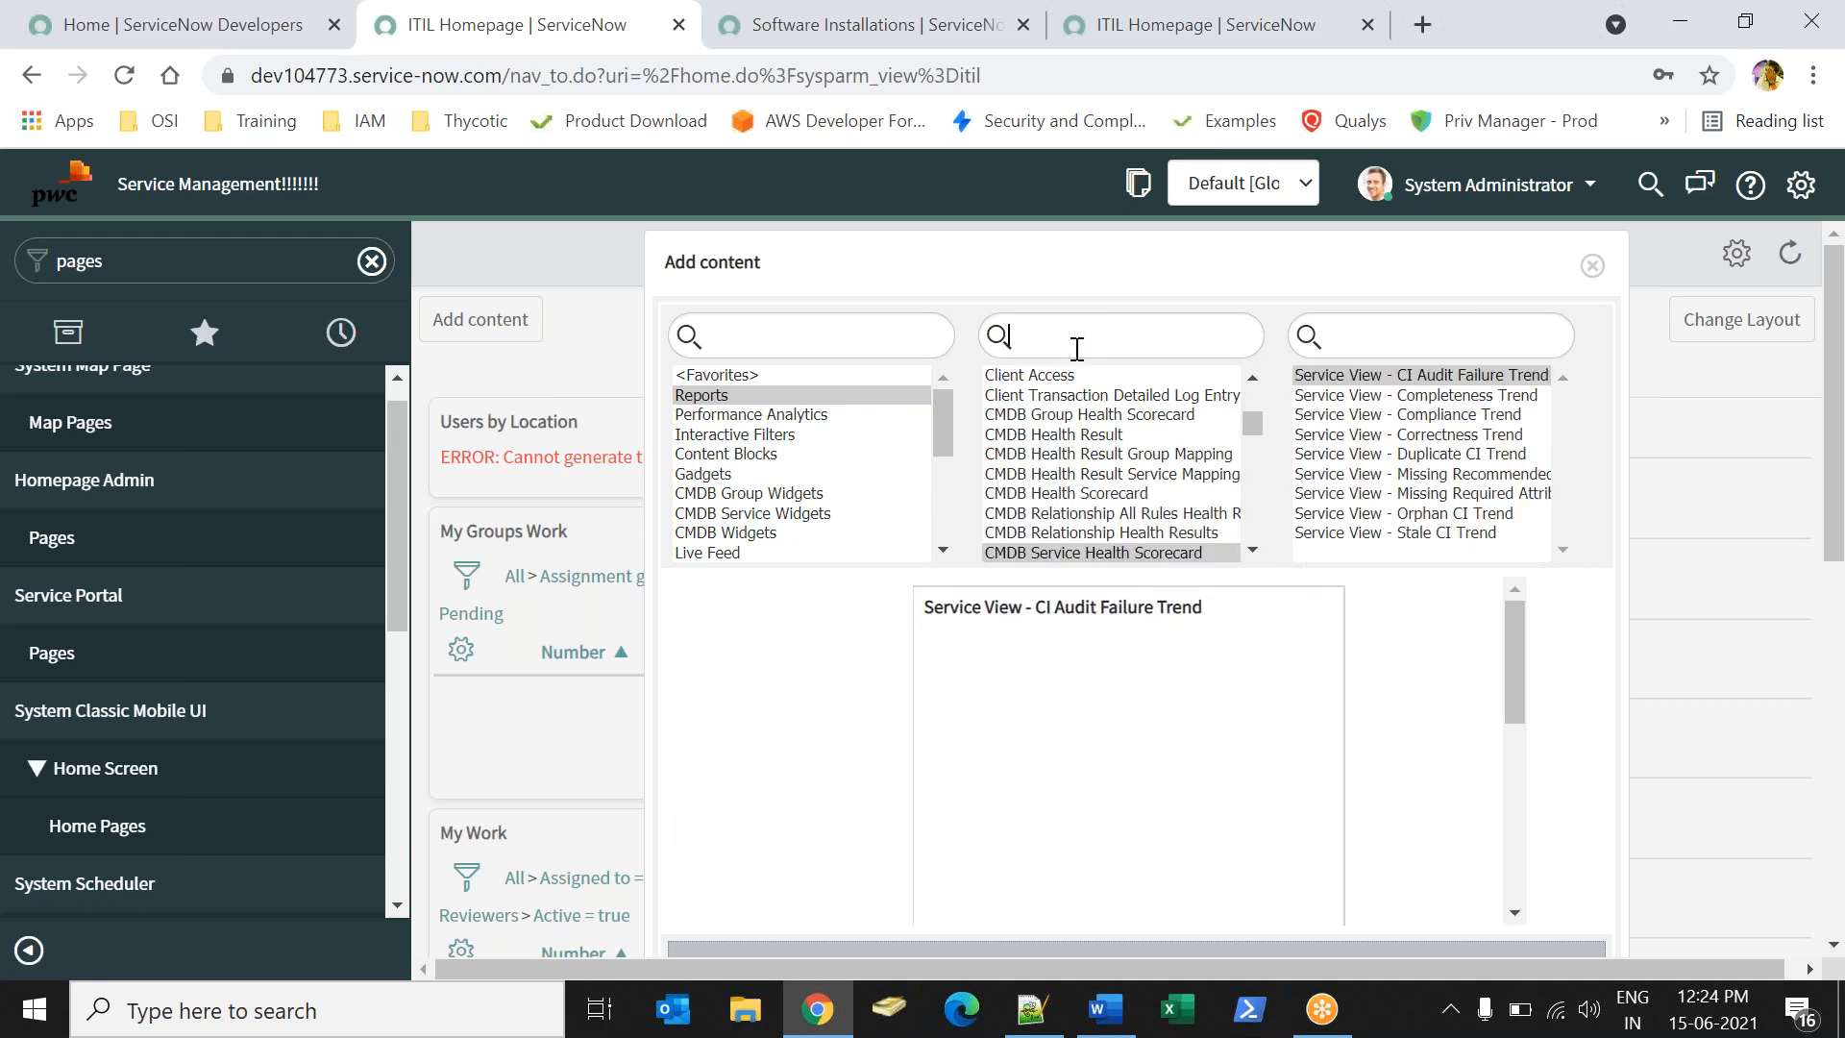
text(sam)
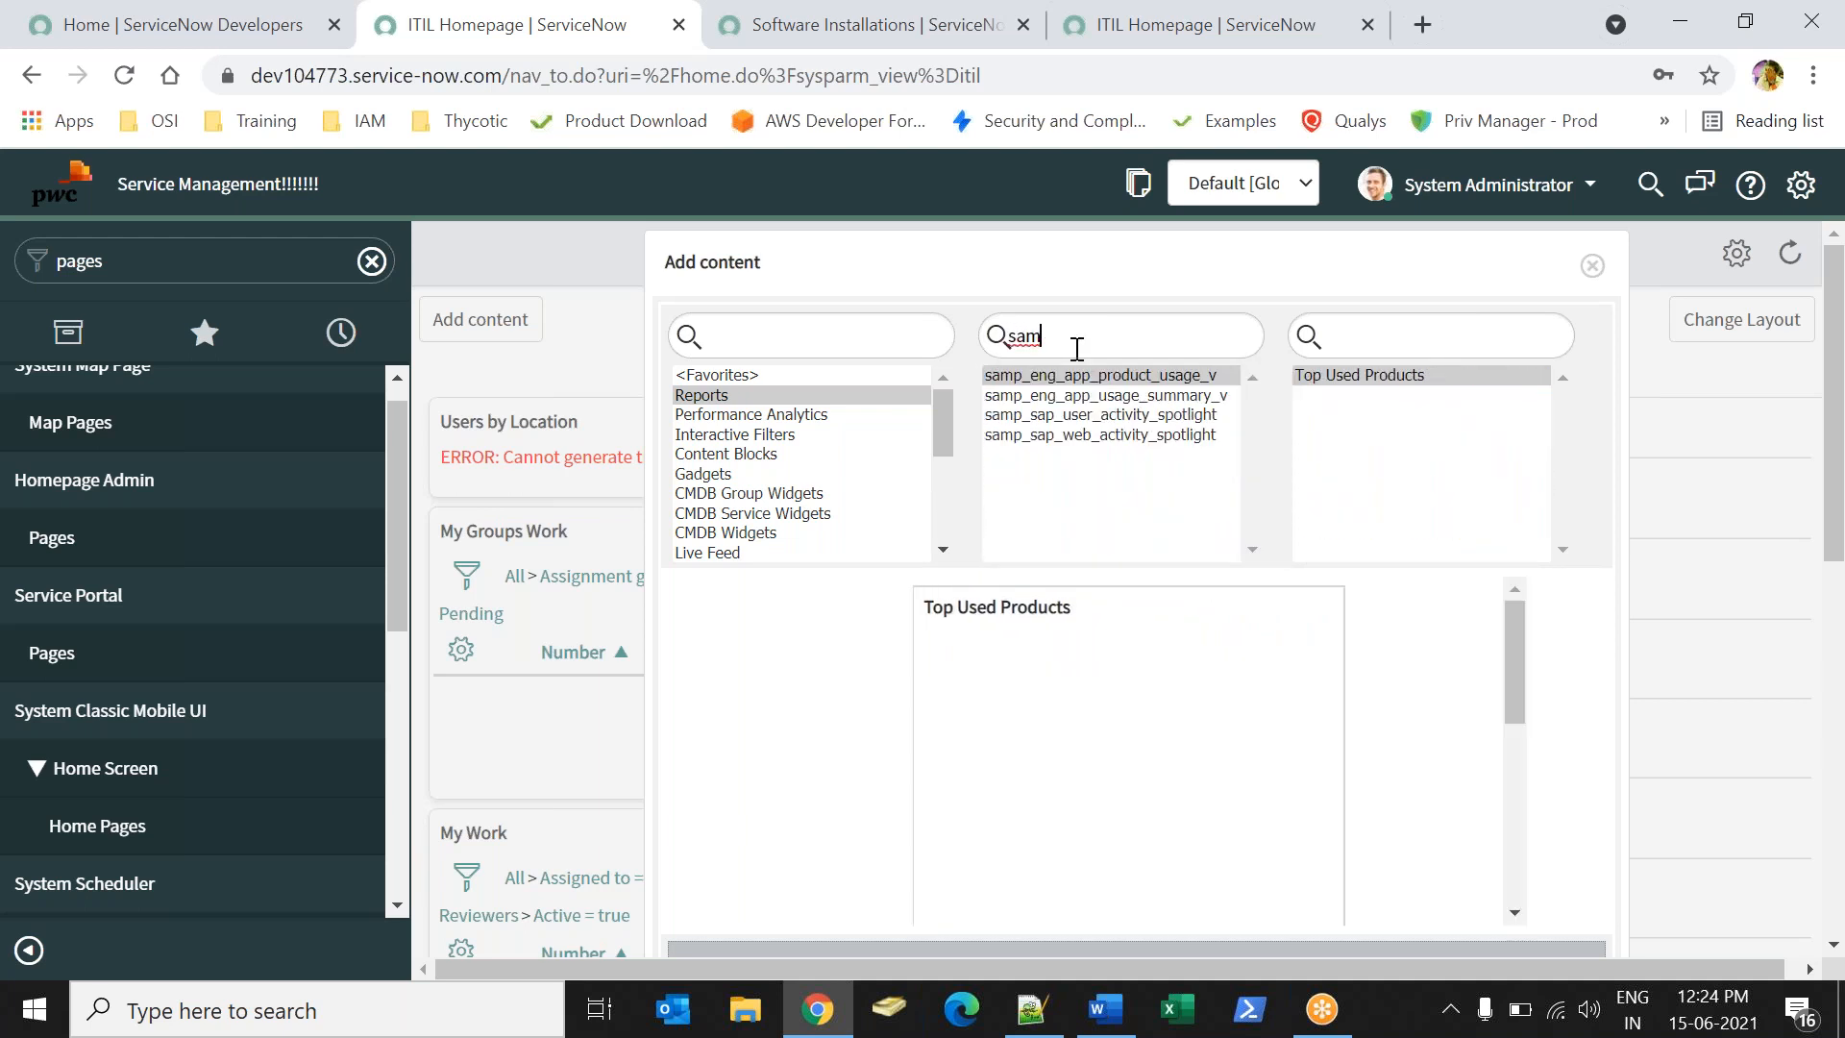
key(BackSpace)
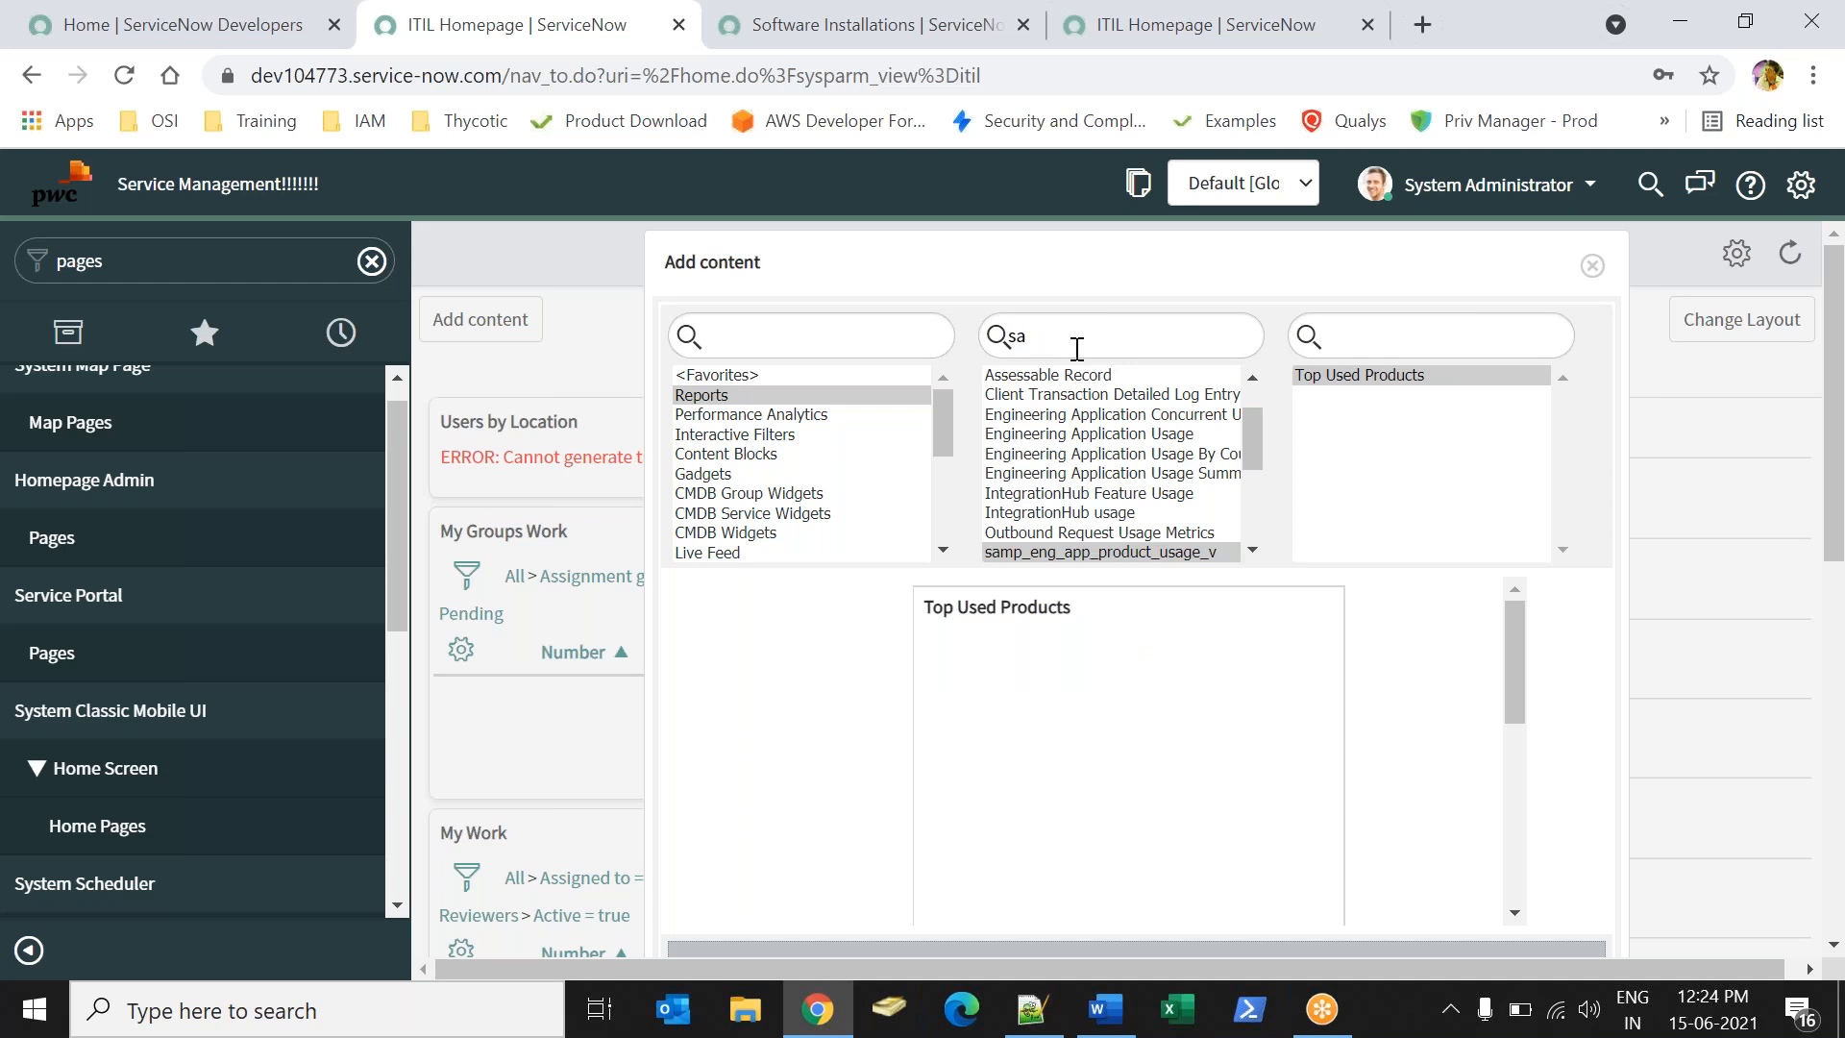
key(BackSpace)
key(BackSpace)
text(cmd)
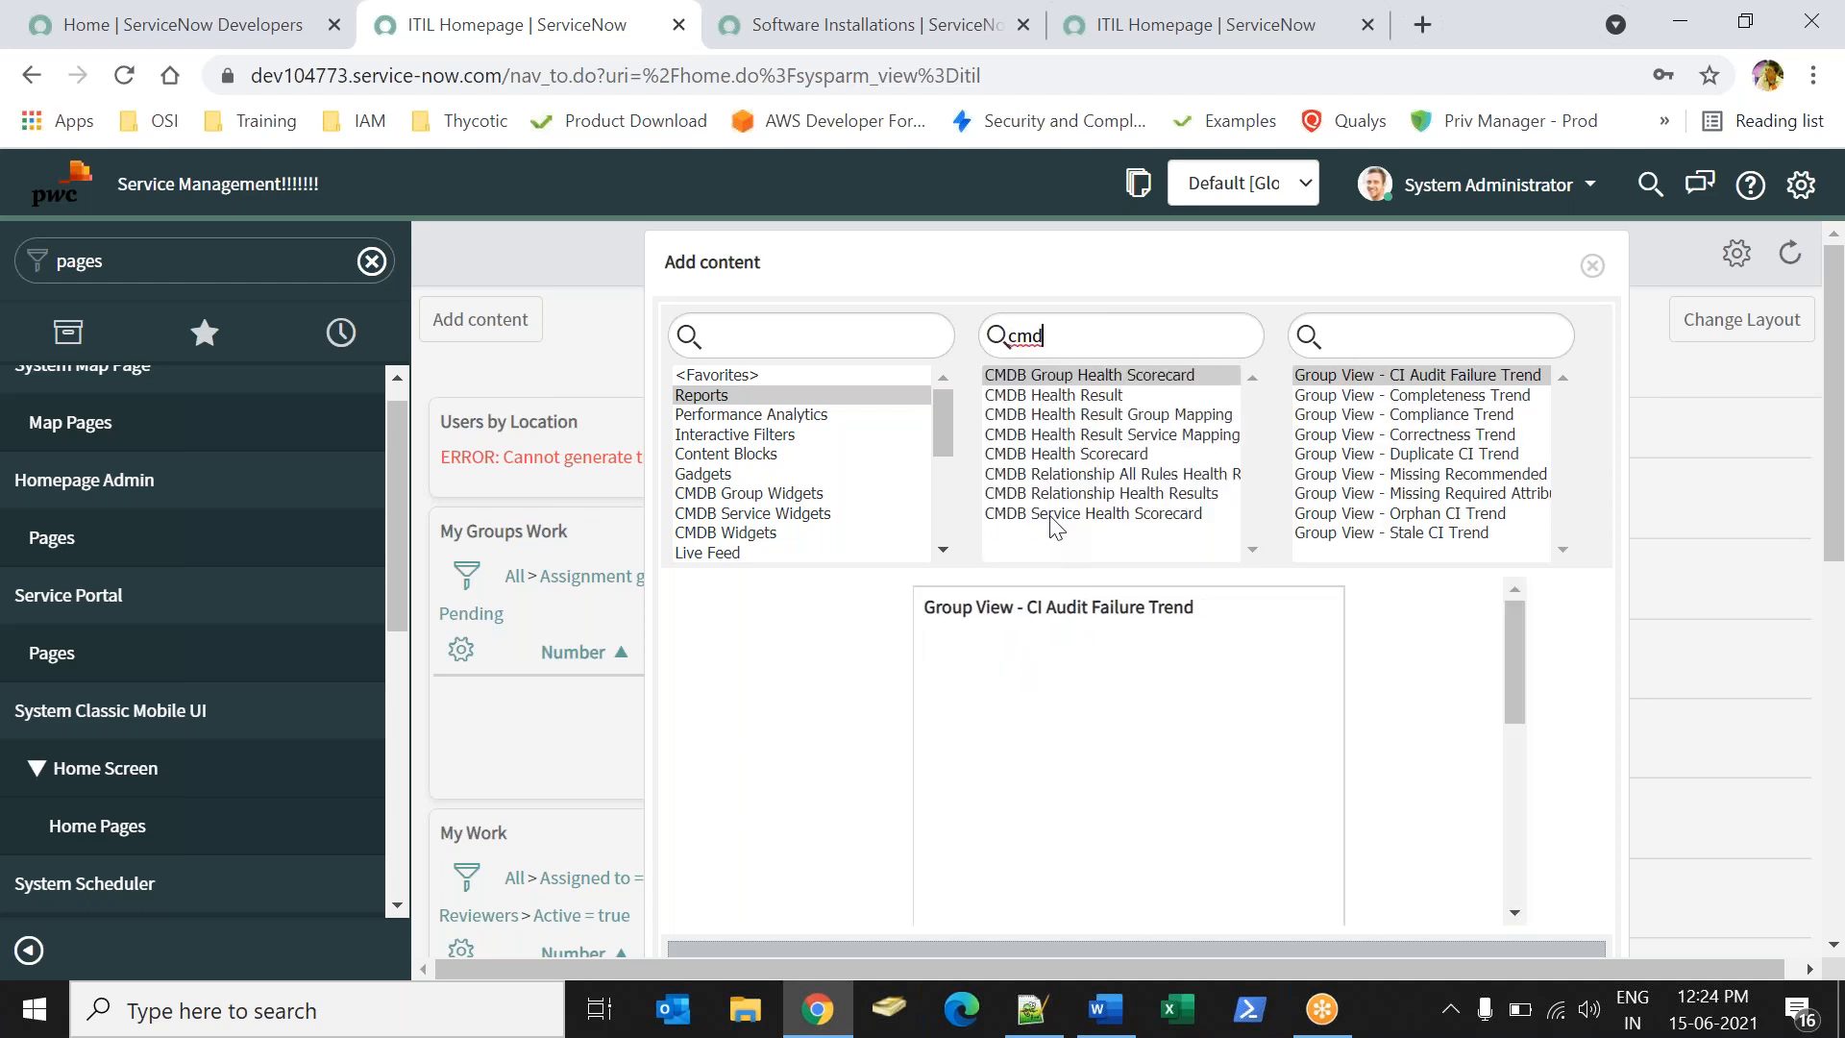
- Preview each CMDB table's reports up to CMDB Health Result, then clear the search
click(1052, 516)
click(1064, 494)
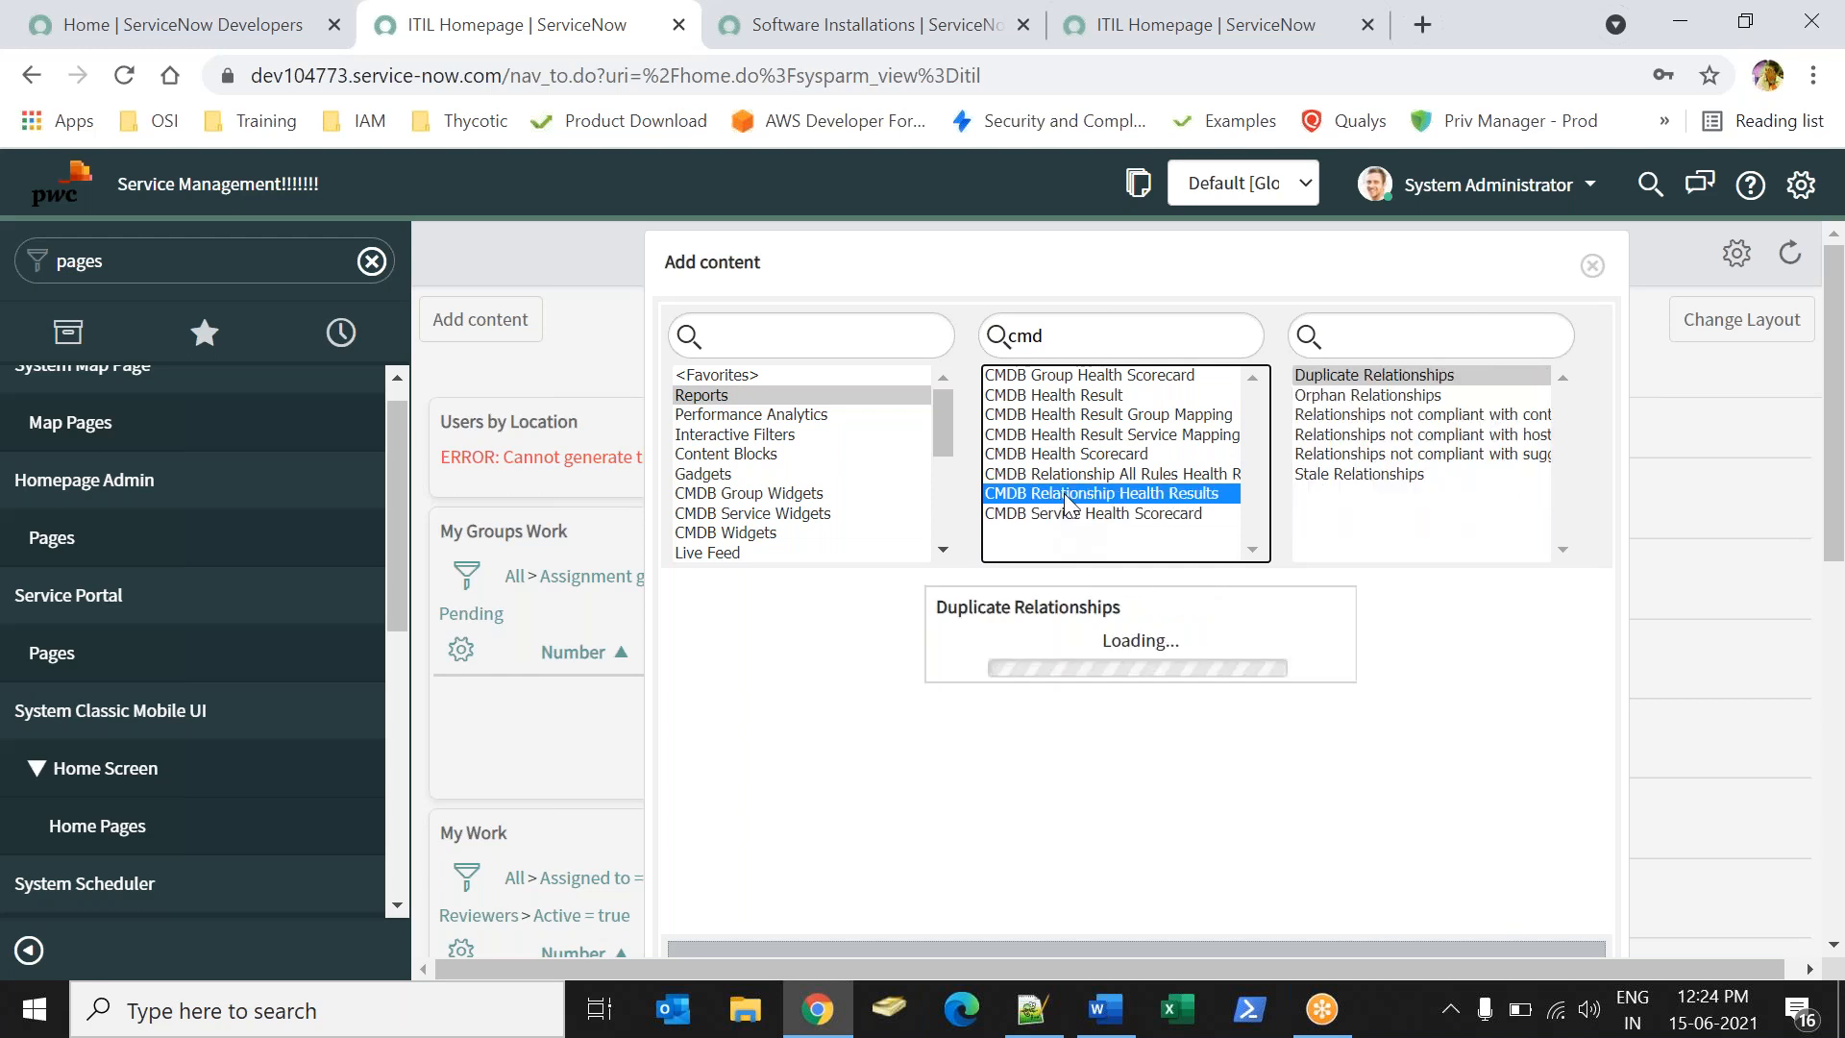
click(1073, 476)
click(1072, 459)
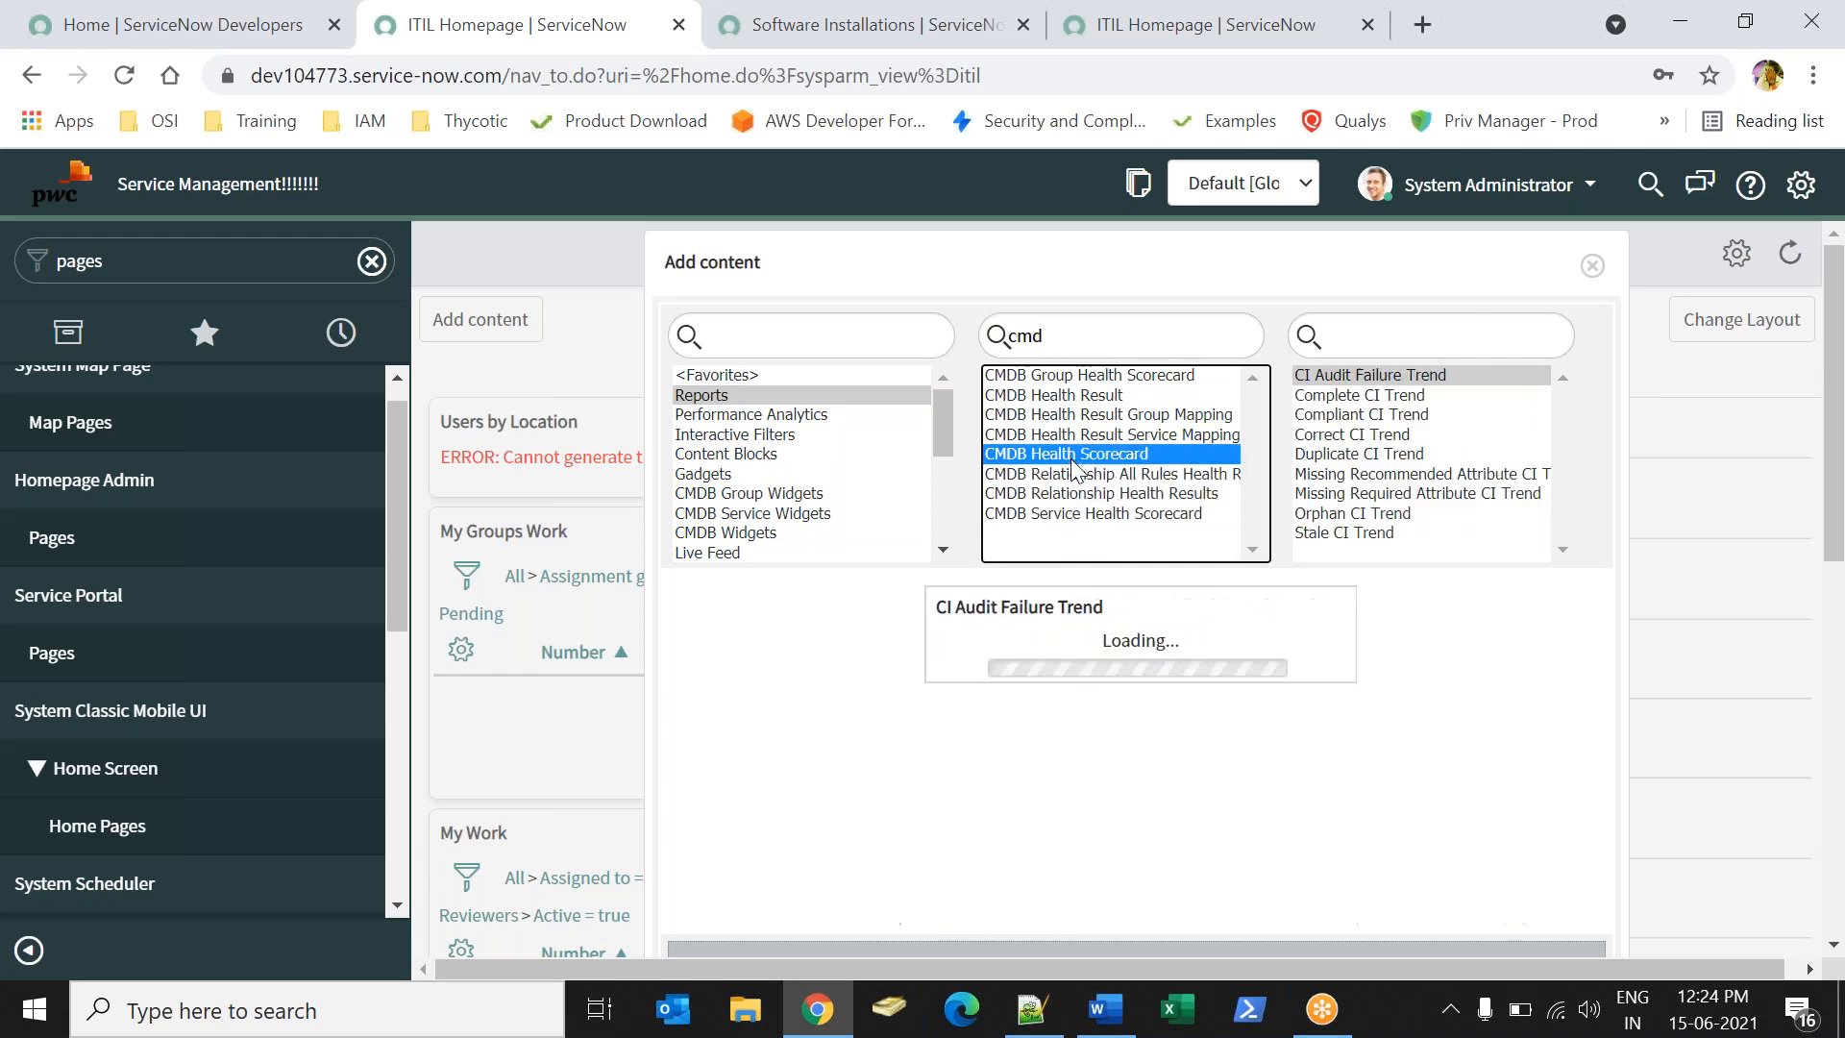
click(1092, 437)
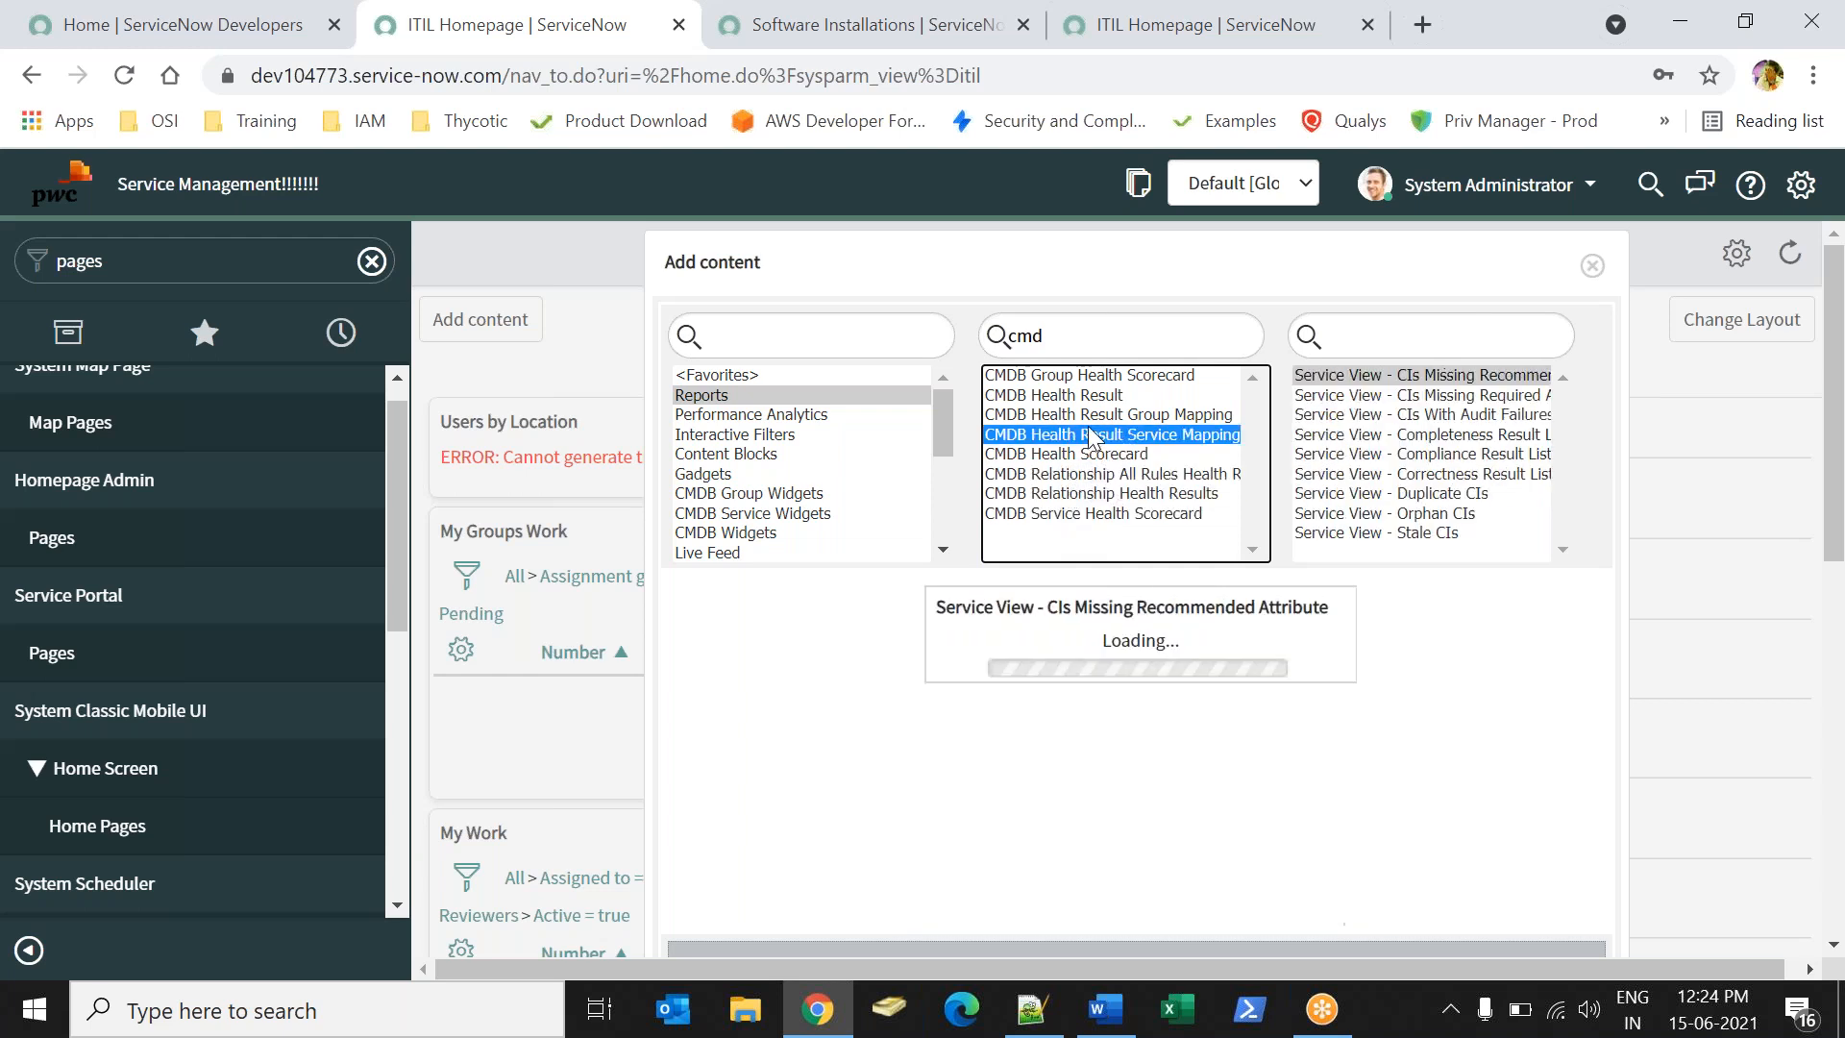
click(1094, 417)
click(1103, 398)
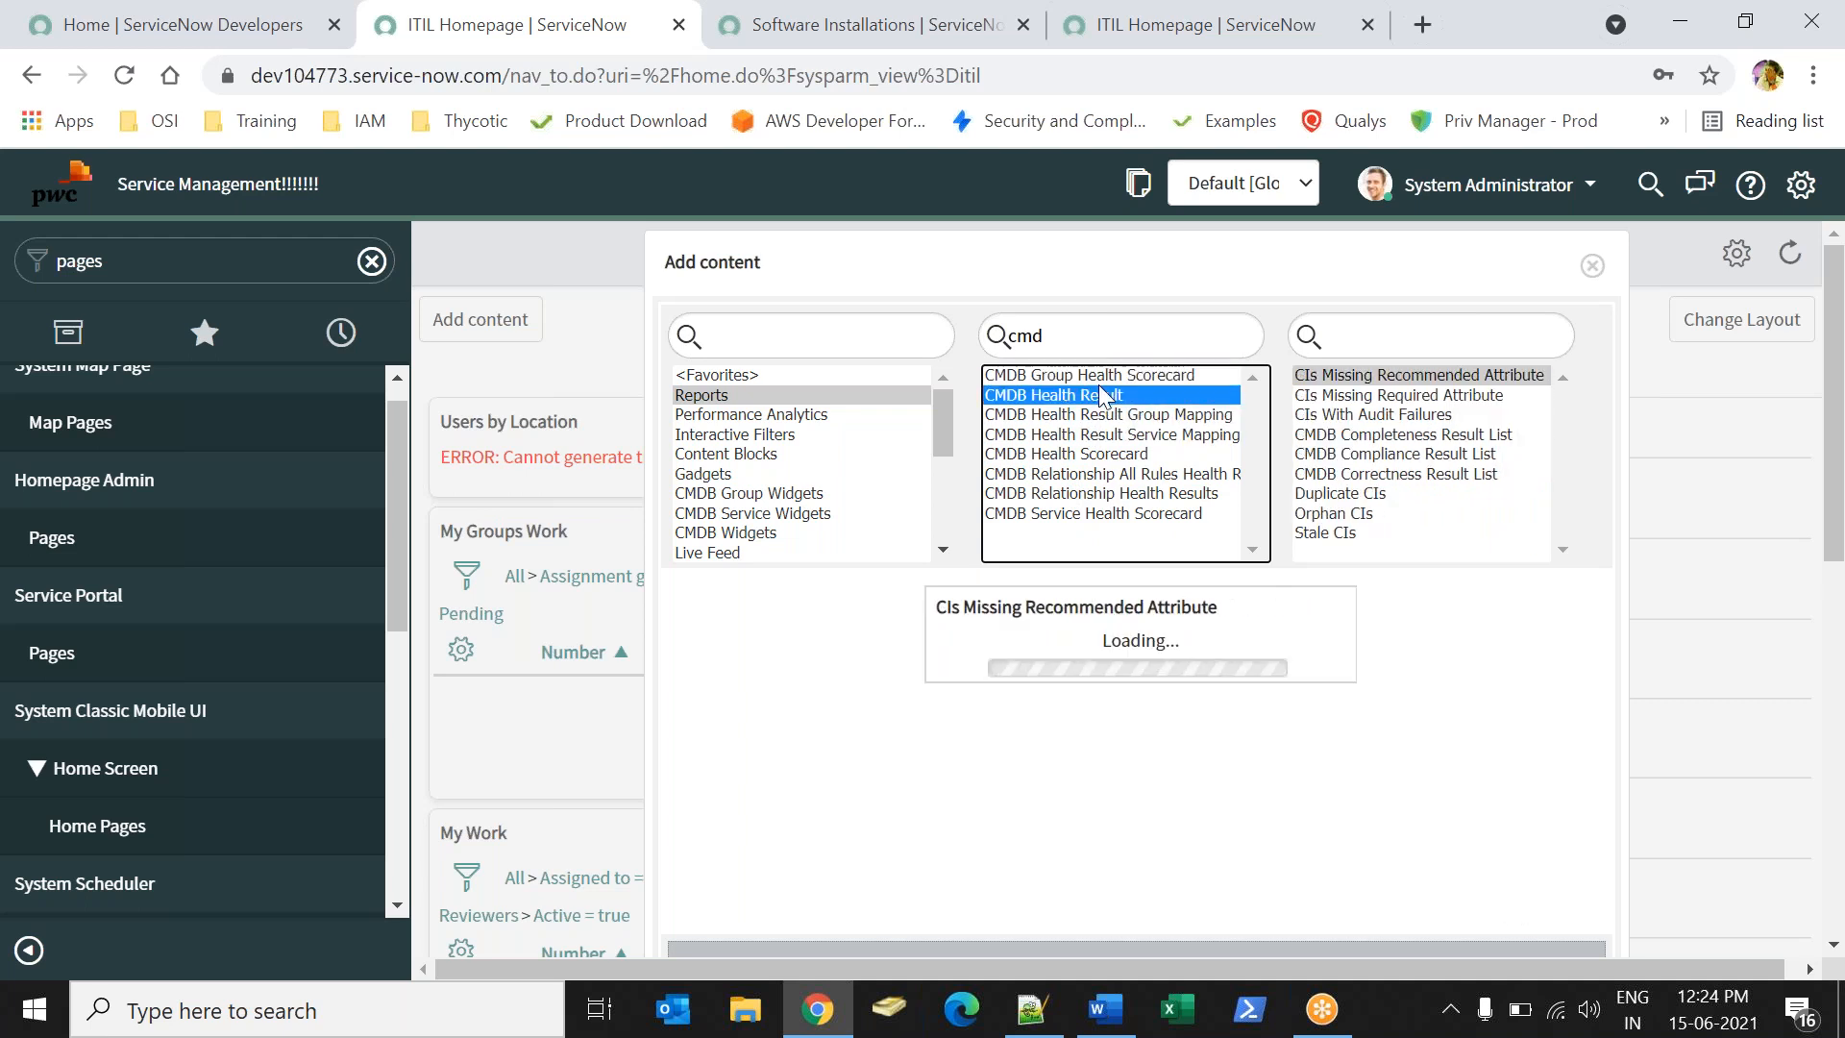
click(1093, 336)
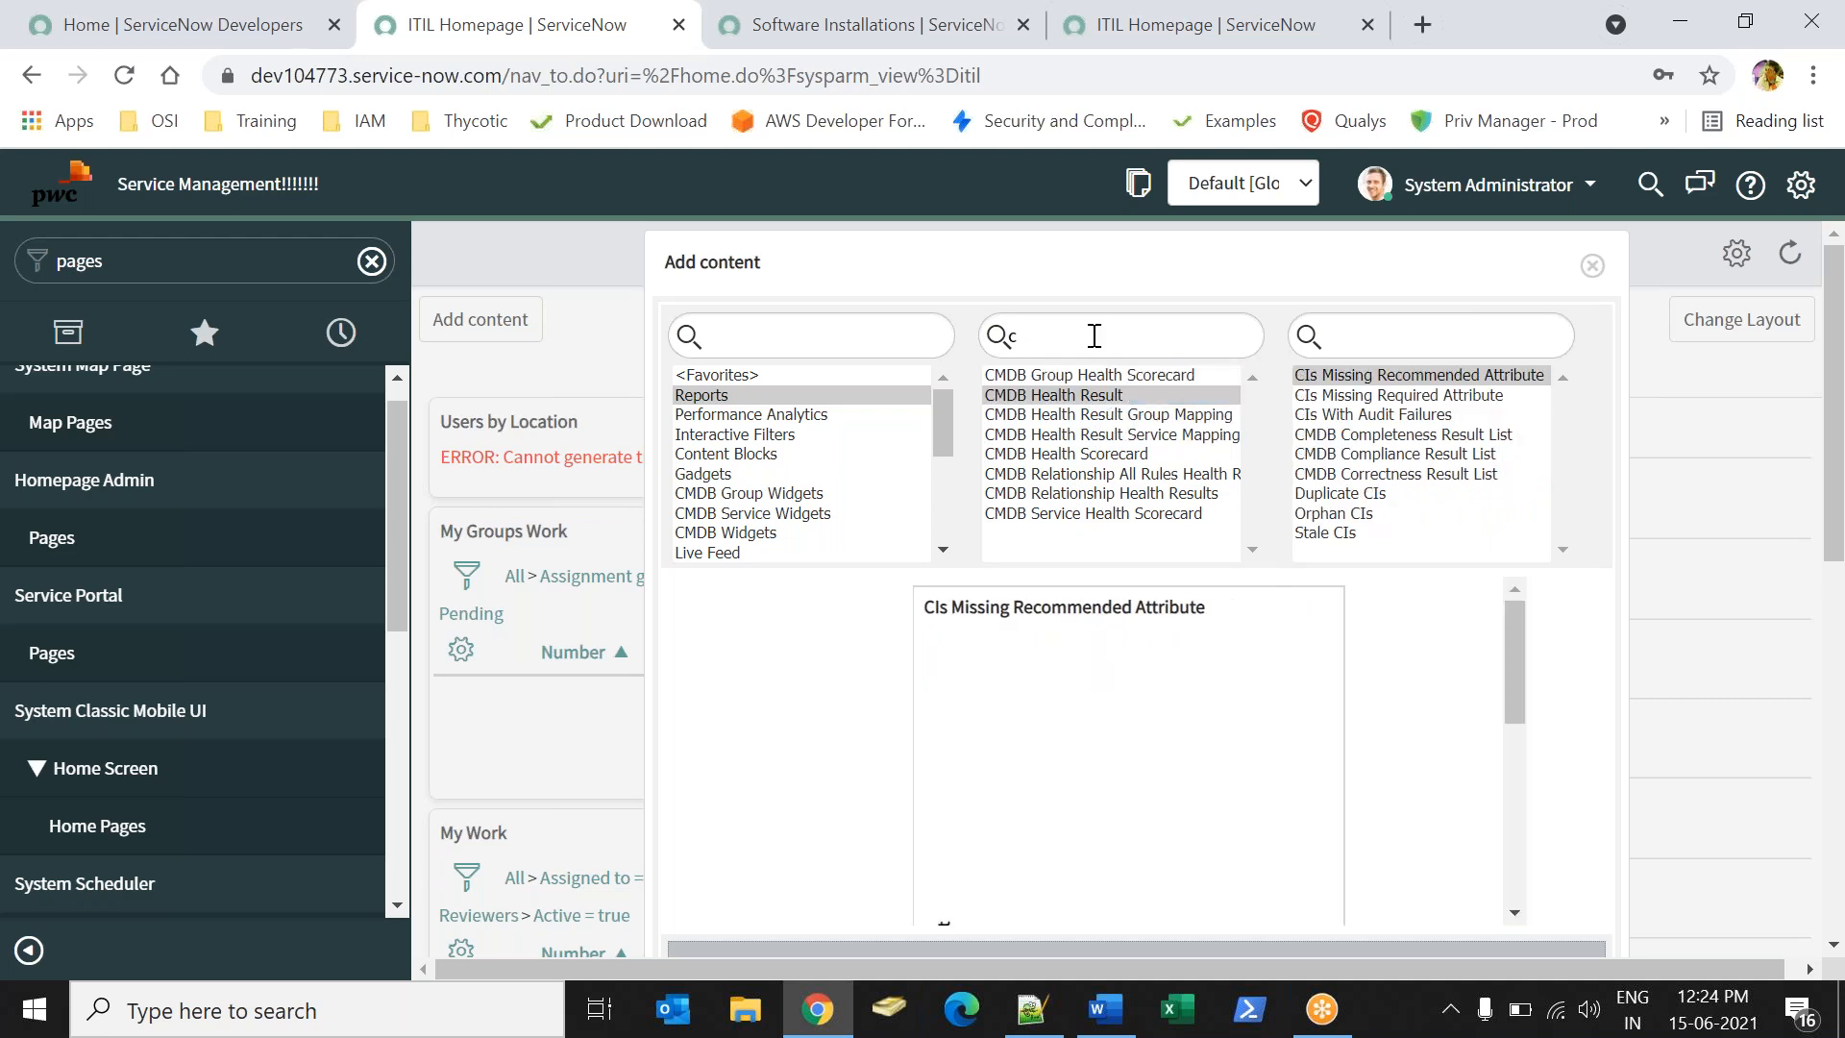
key(BackSpace)
- Scroll to the bottom of the table list and step up through the Workflow, User and Task tables
drag(1248, 416, 1237, 541)
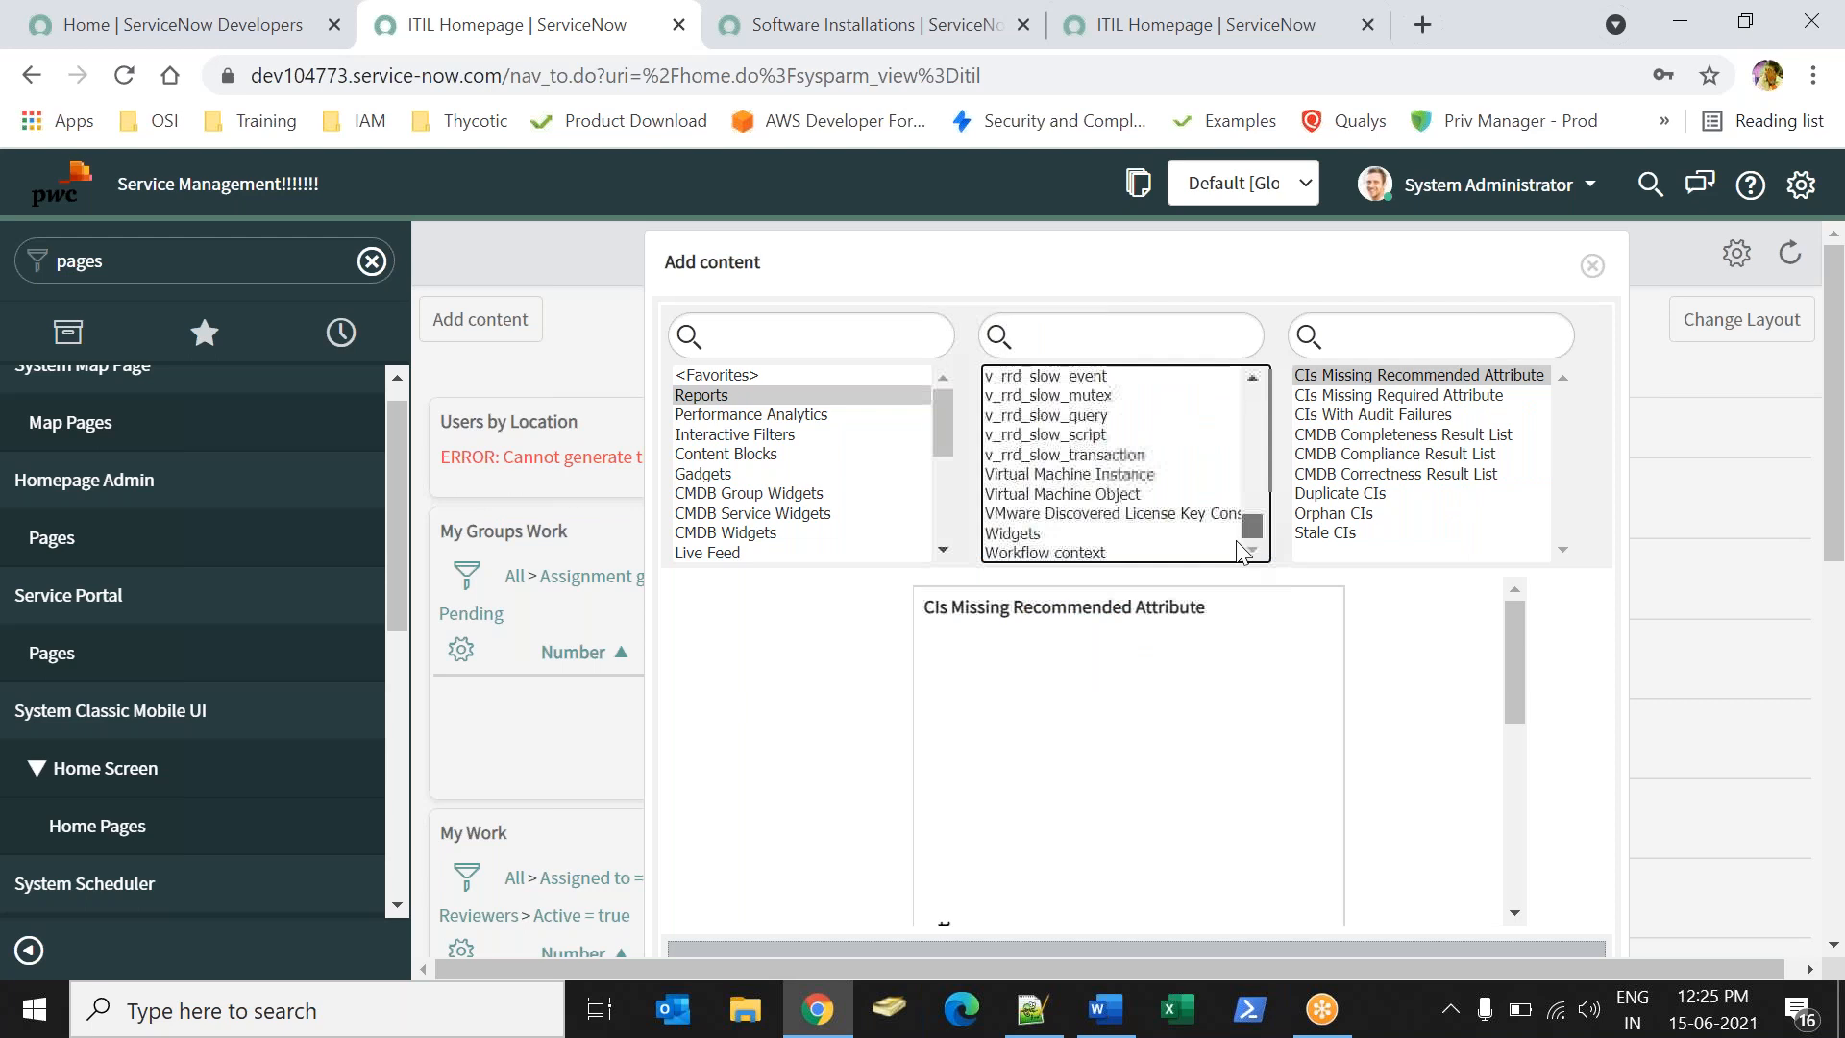
click(1038, 553)
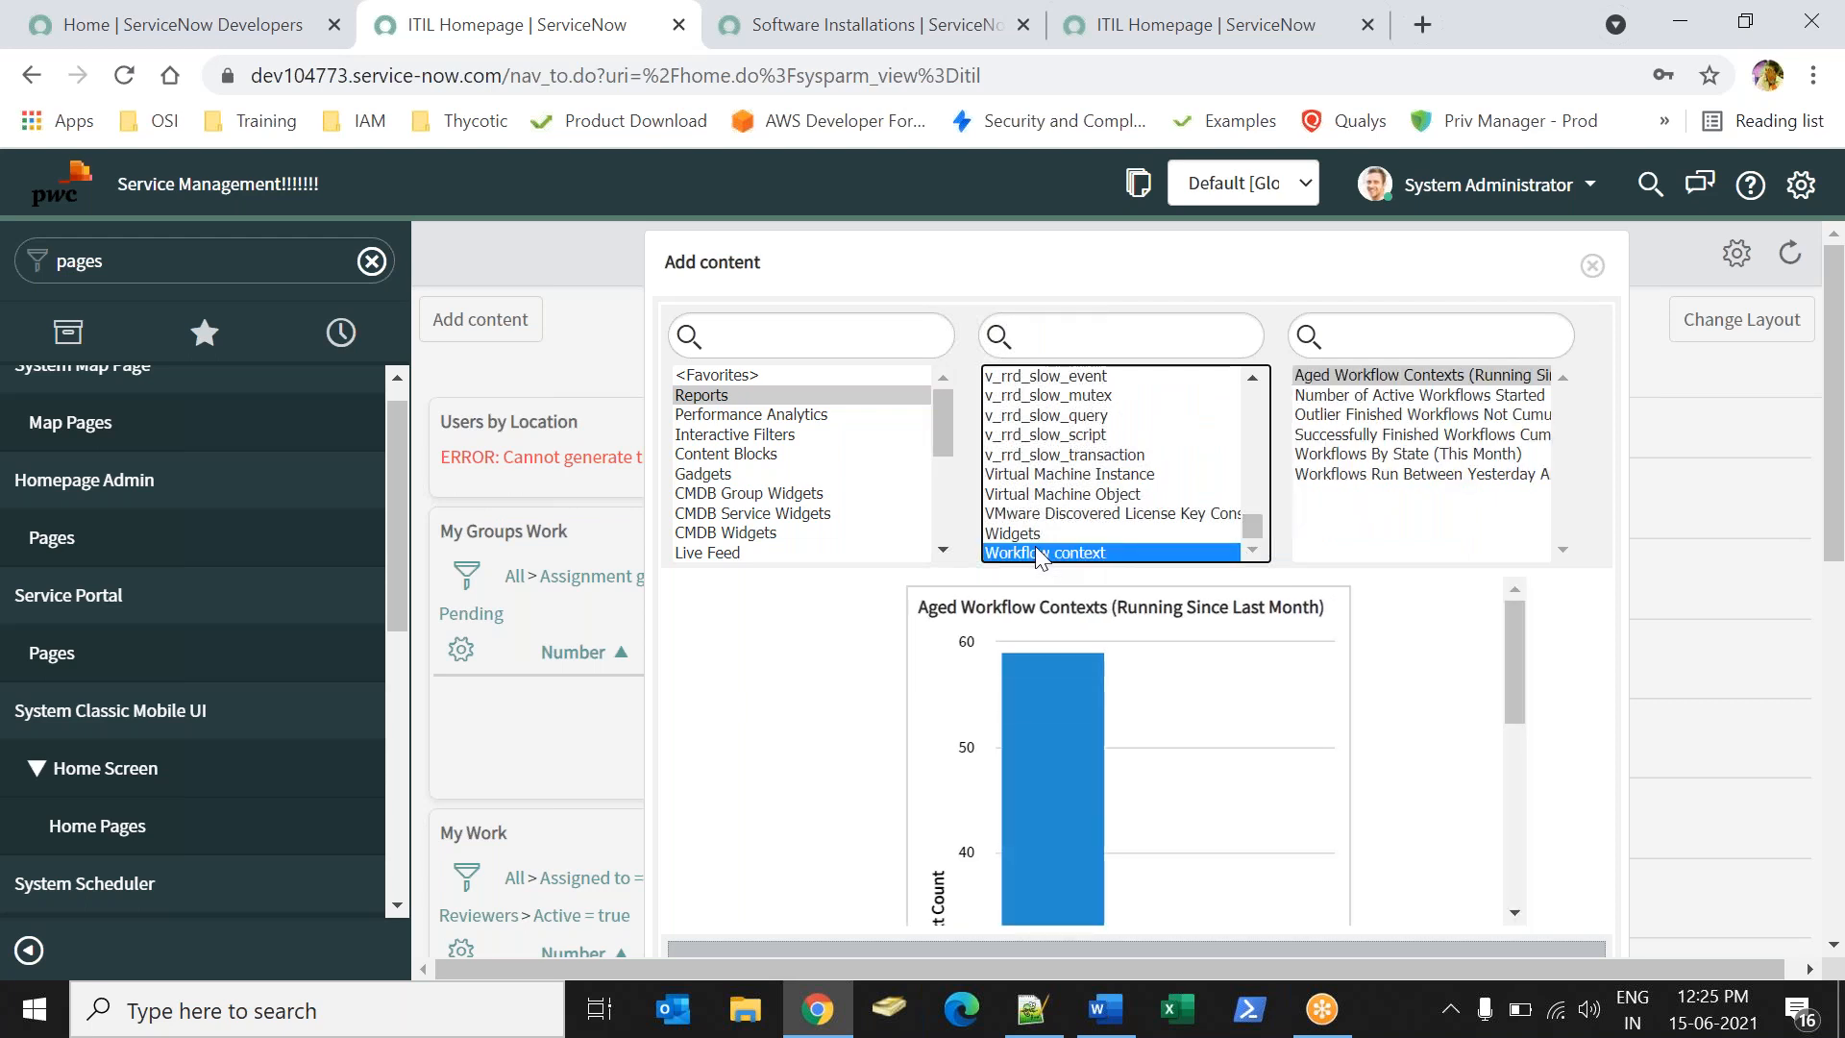
key(Up)
key(Up)
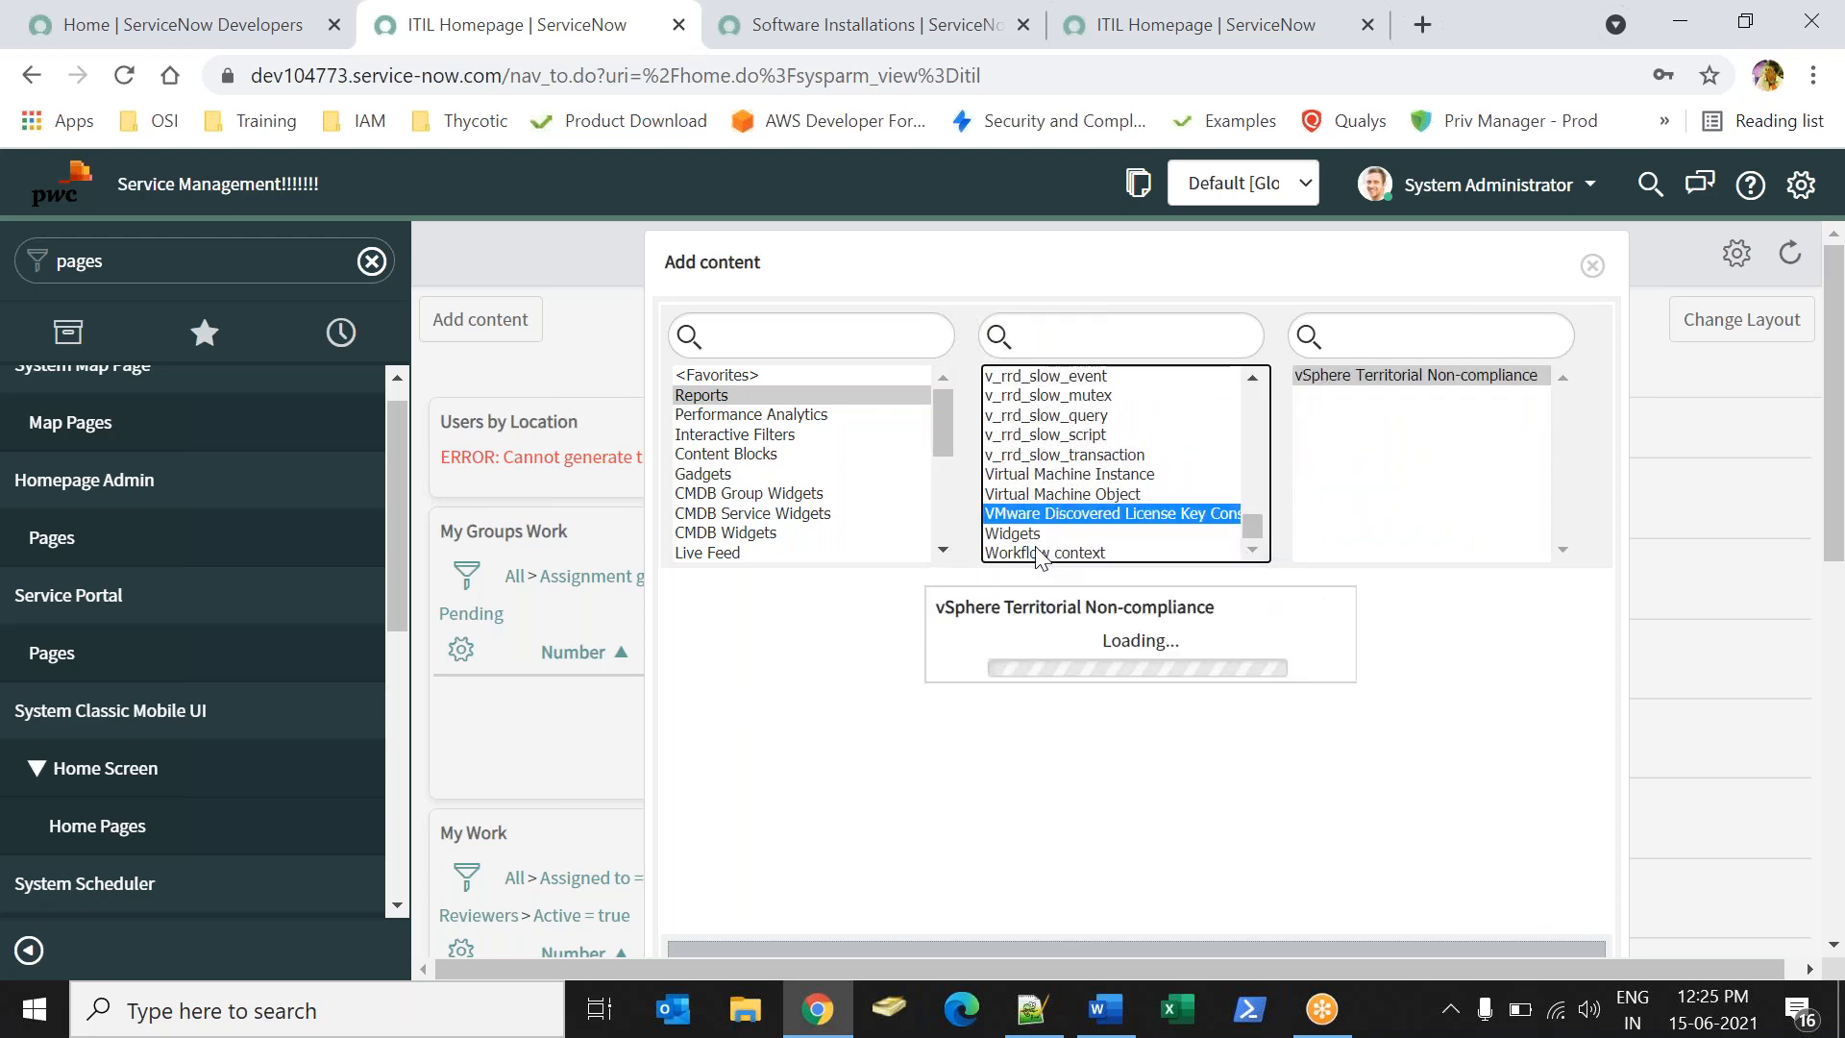
key(Up)
key(Up)
key(Up)
key(Up)
key(Up)
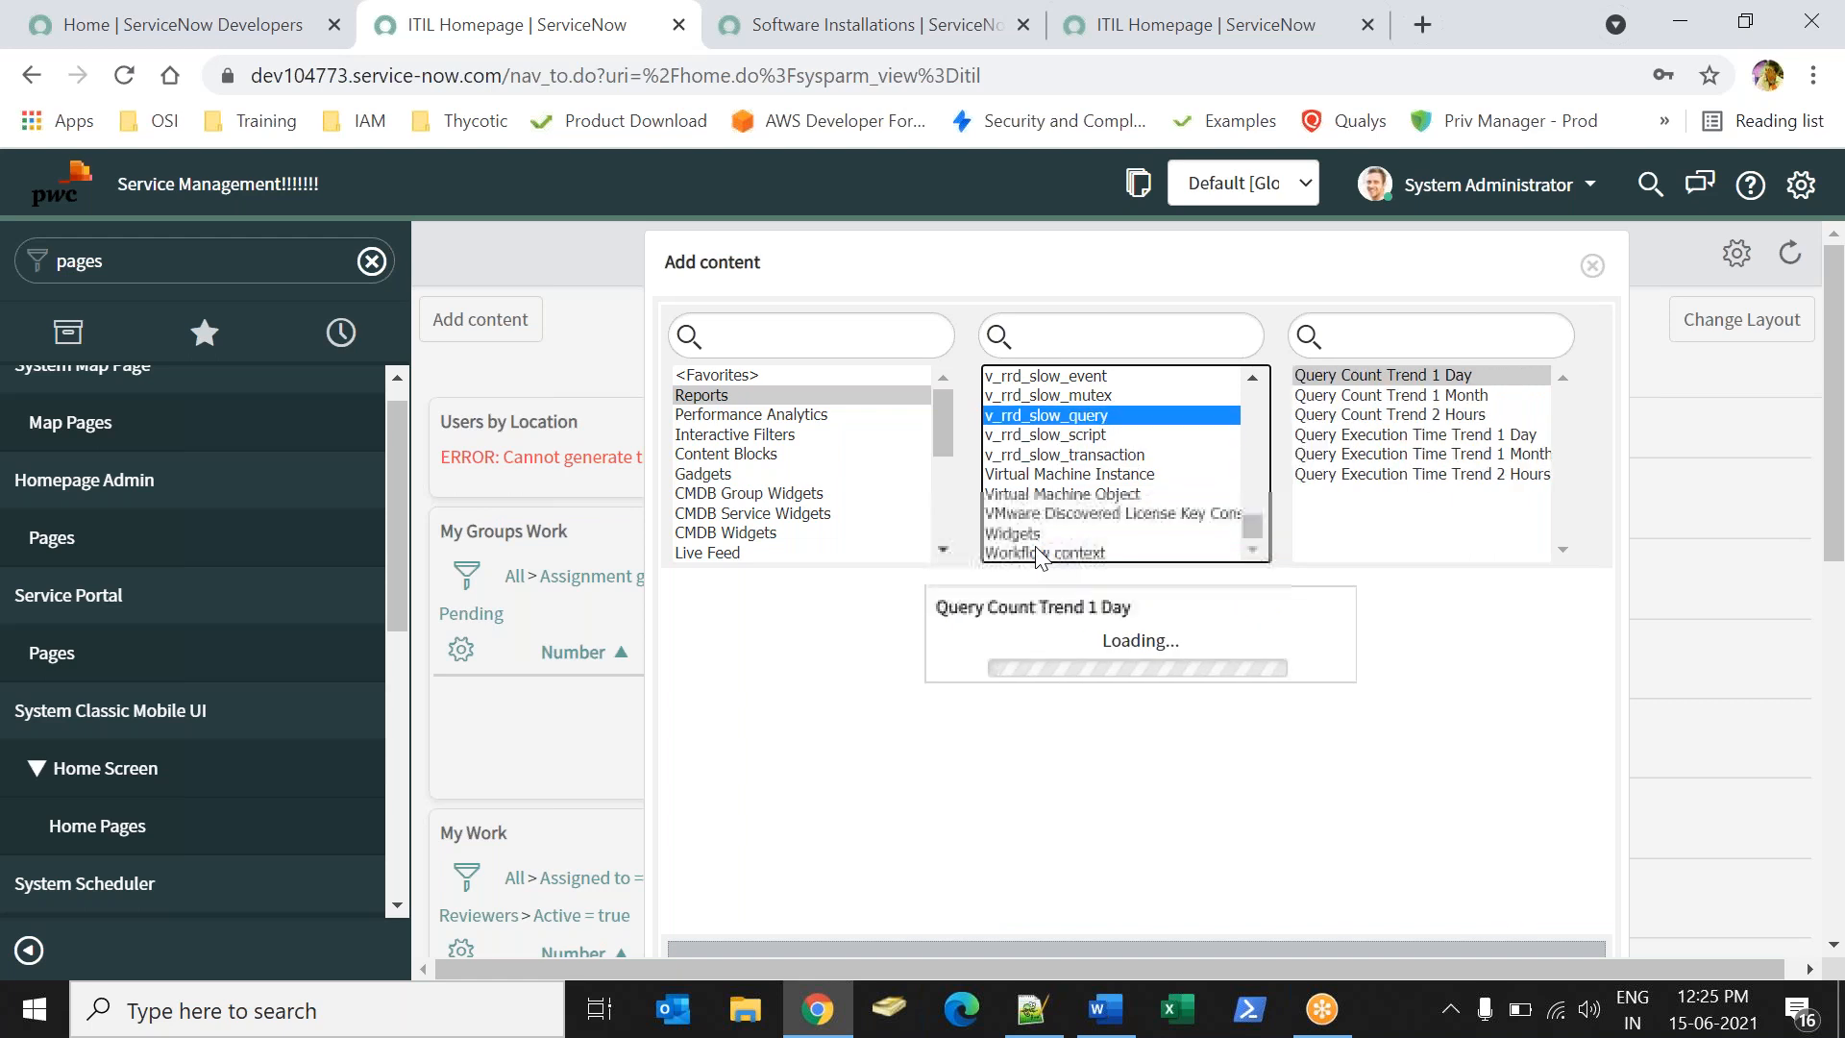
key(Up)
key(Up)
key(Up)
key(Up)
key(Down)
key(Up)
key(Up)
key(Up)
key(Up)
key(Up)
key(Up)
key(Up)
key(Up)
key(Up)
key(Up)
key(Down)
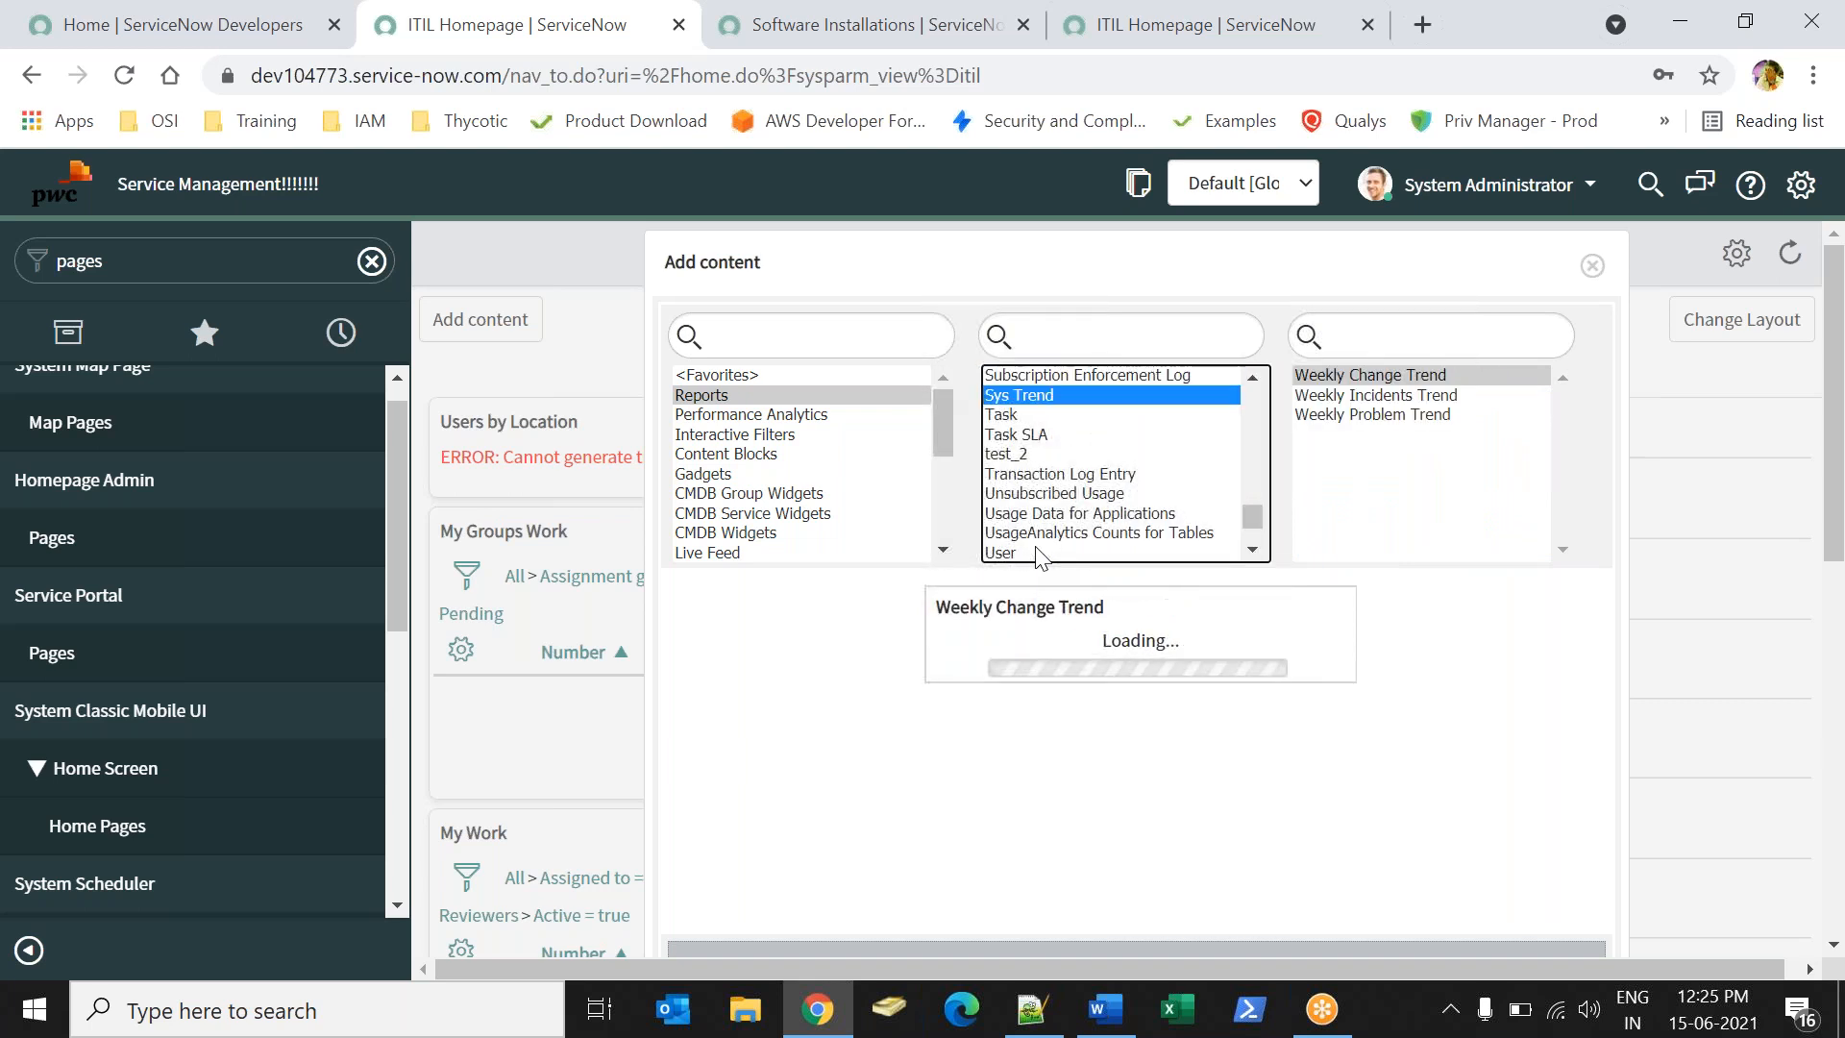
key(Down)
- Select the Software Installation table and preview its SAM Assets installed By User report
key(Up)
key(Up)
key(Up)
key(Up)
key(Up)
key(Up)
key(Down)
key(Up)
key(Up)
key(Up)
key(Up)
key(Up)
key(Up)
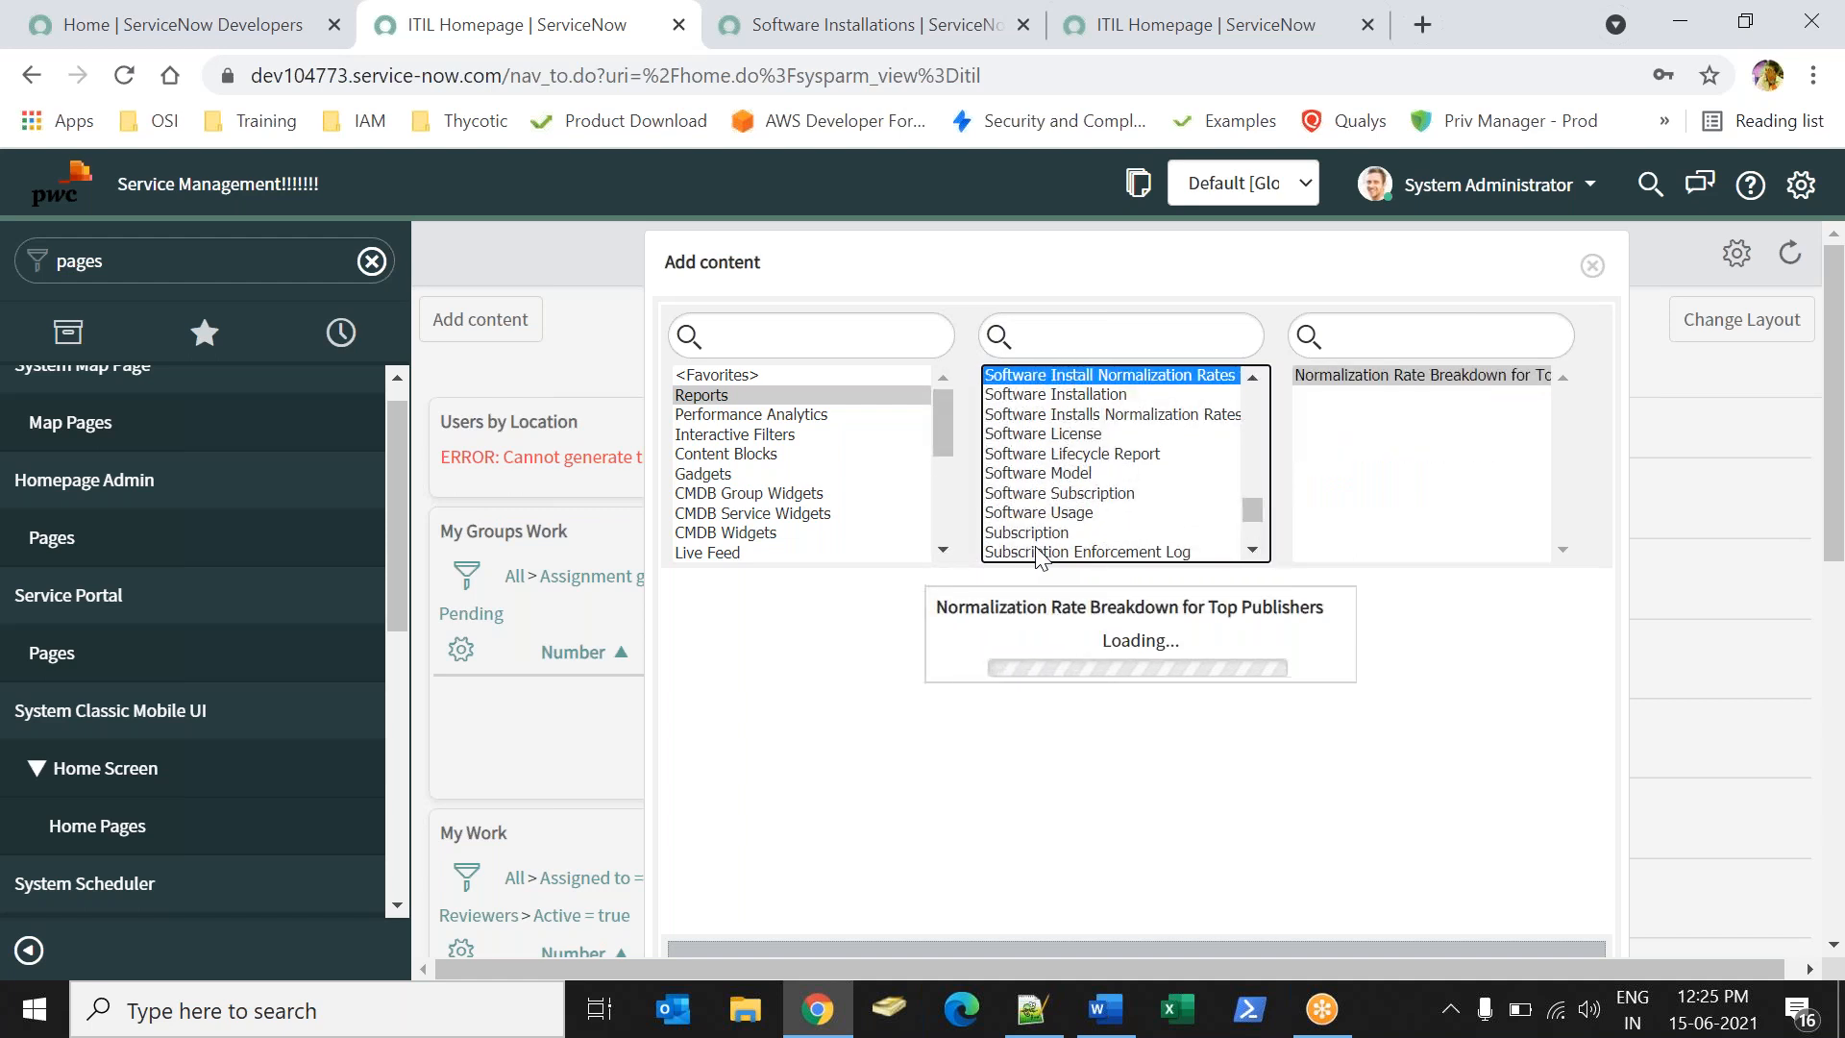
key(Down)
click(1384, 421)
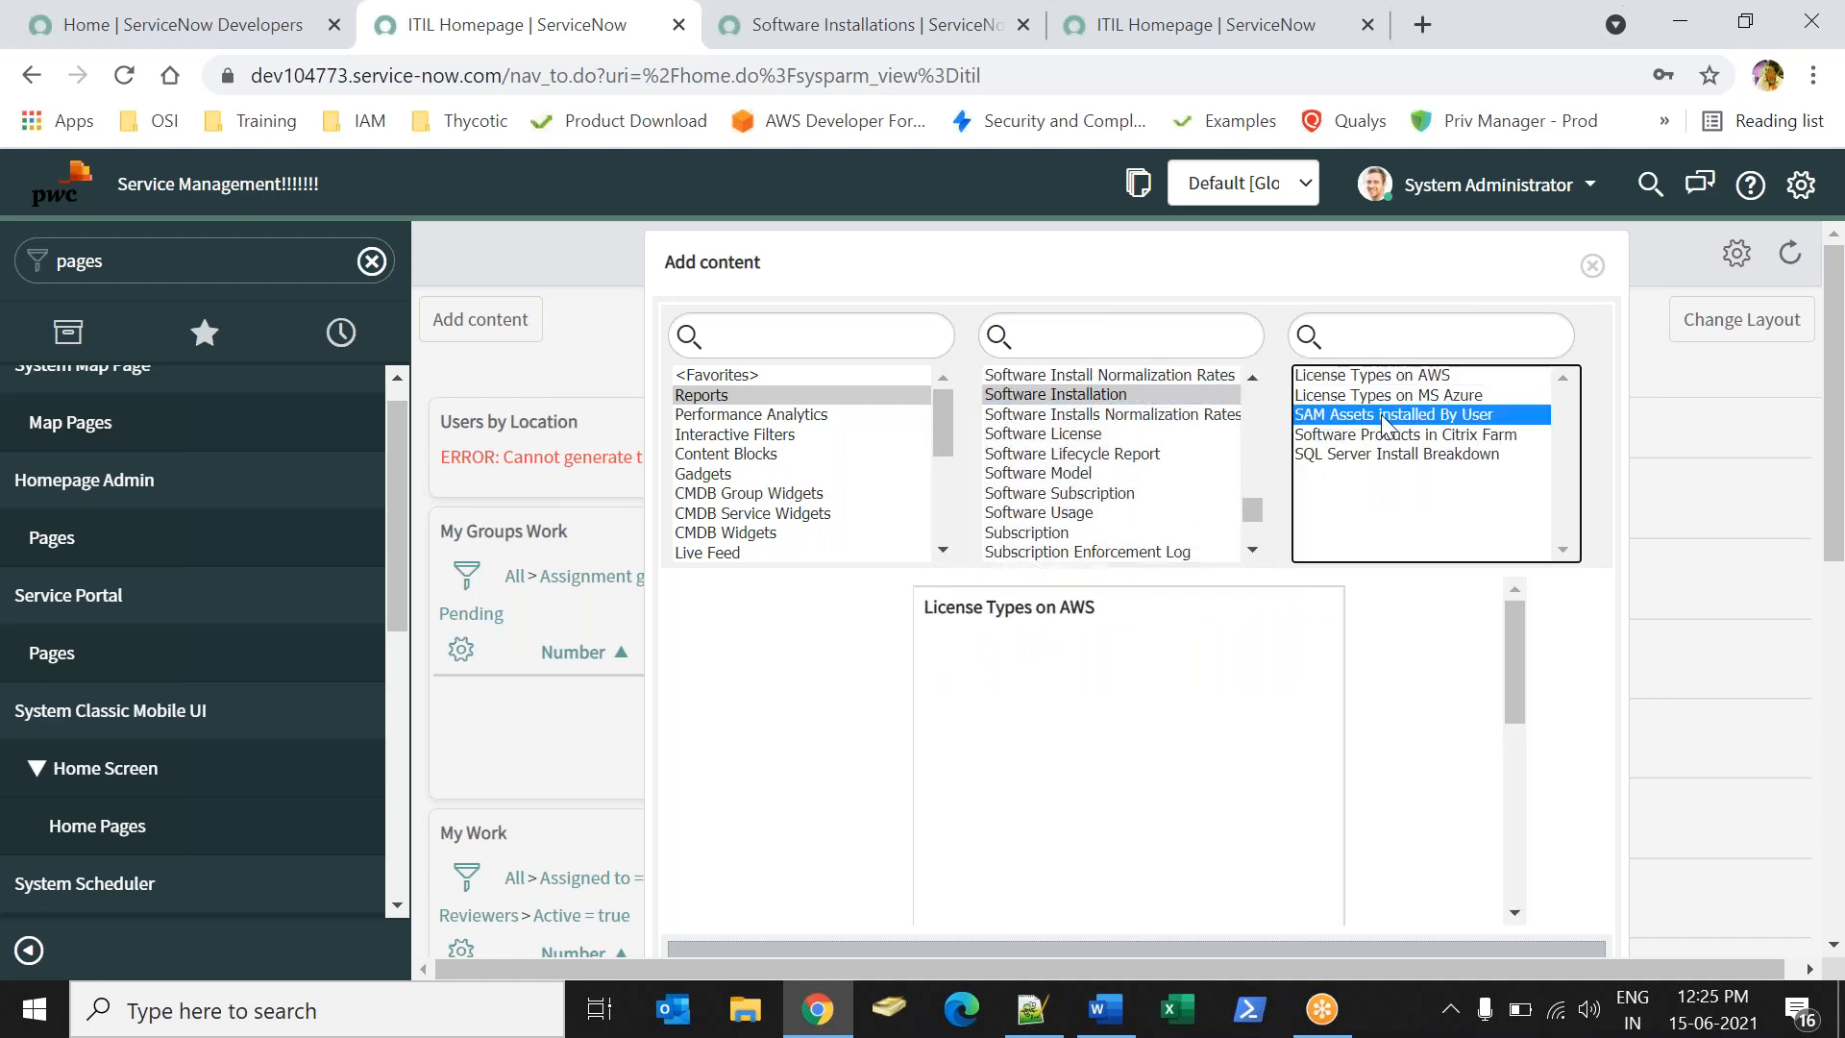
click(1038, 398)
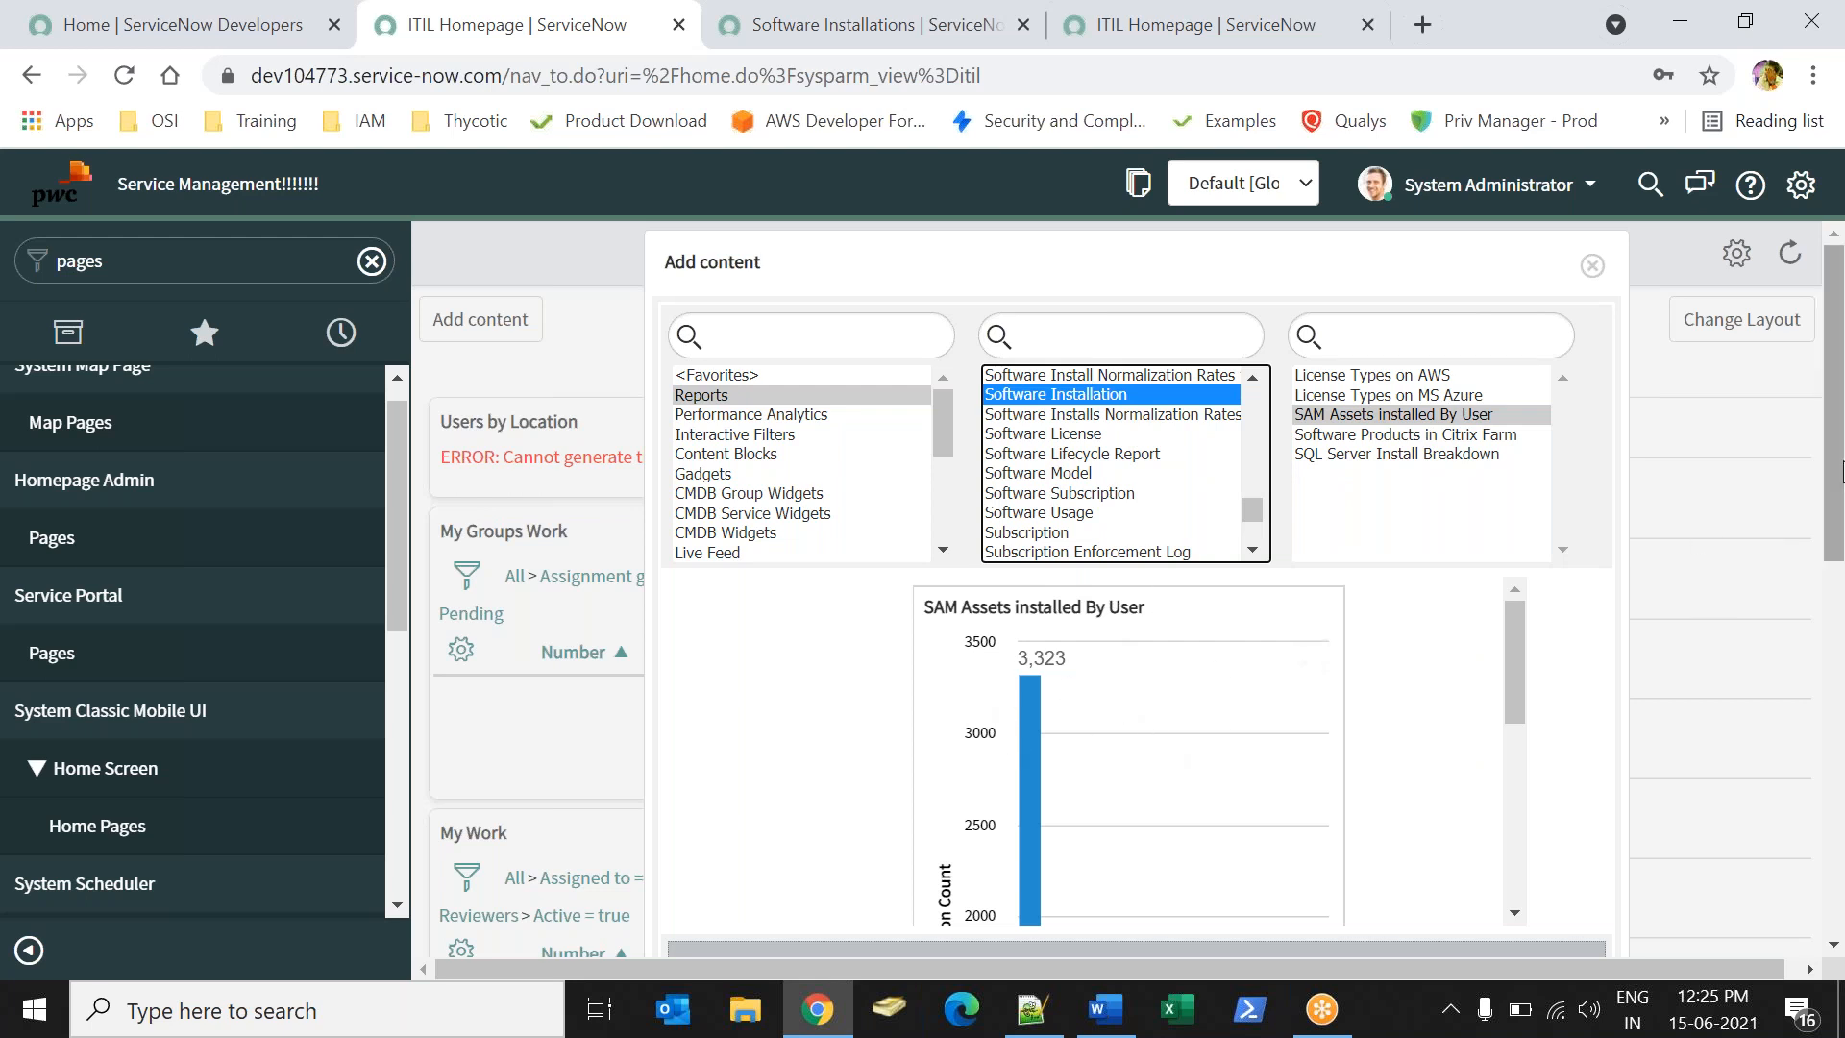
- Place the SAM Assets installed By User chart at the top of the ITIL Homepage and close Add content
scroll(1834, 480, down, 1)
scroll(942, 572, down, 4)
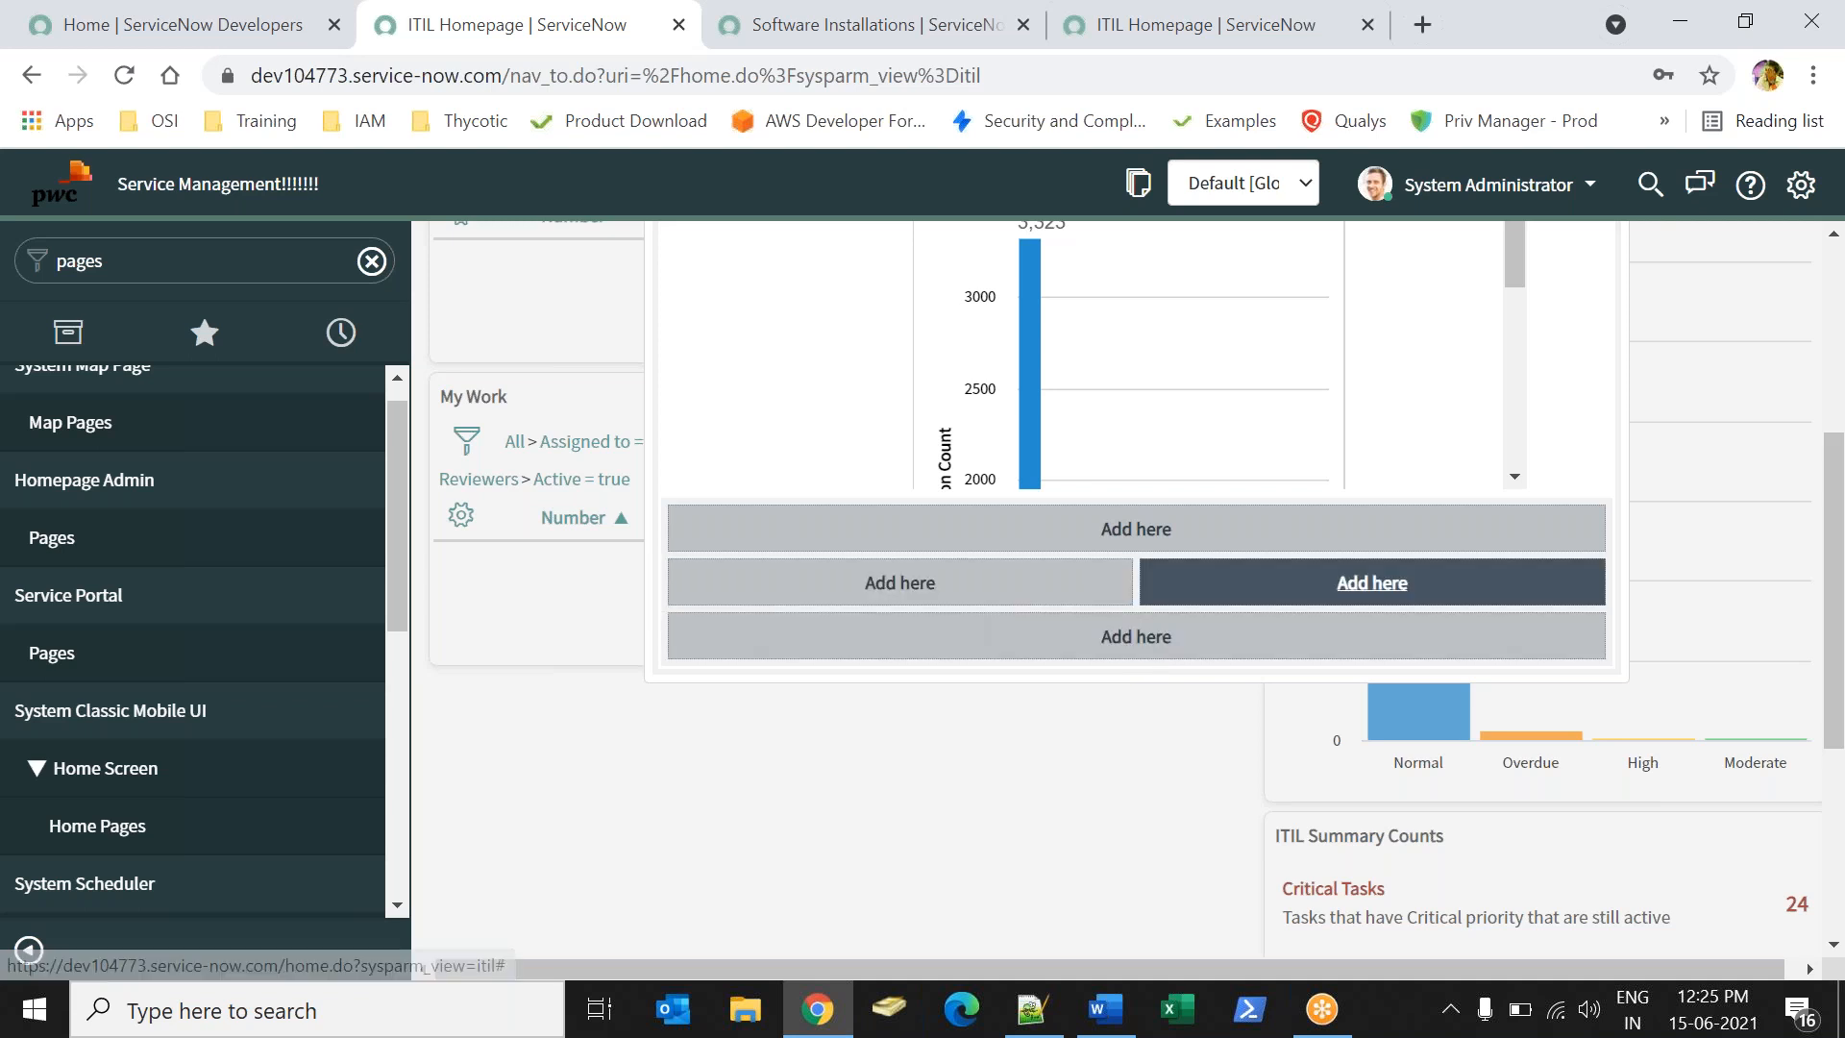
click(873, 581)
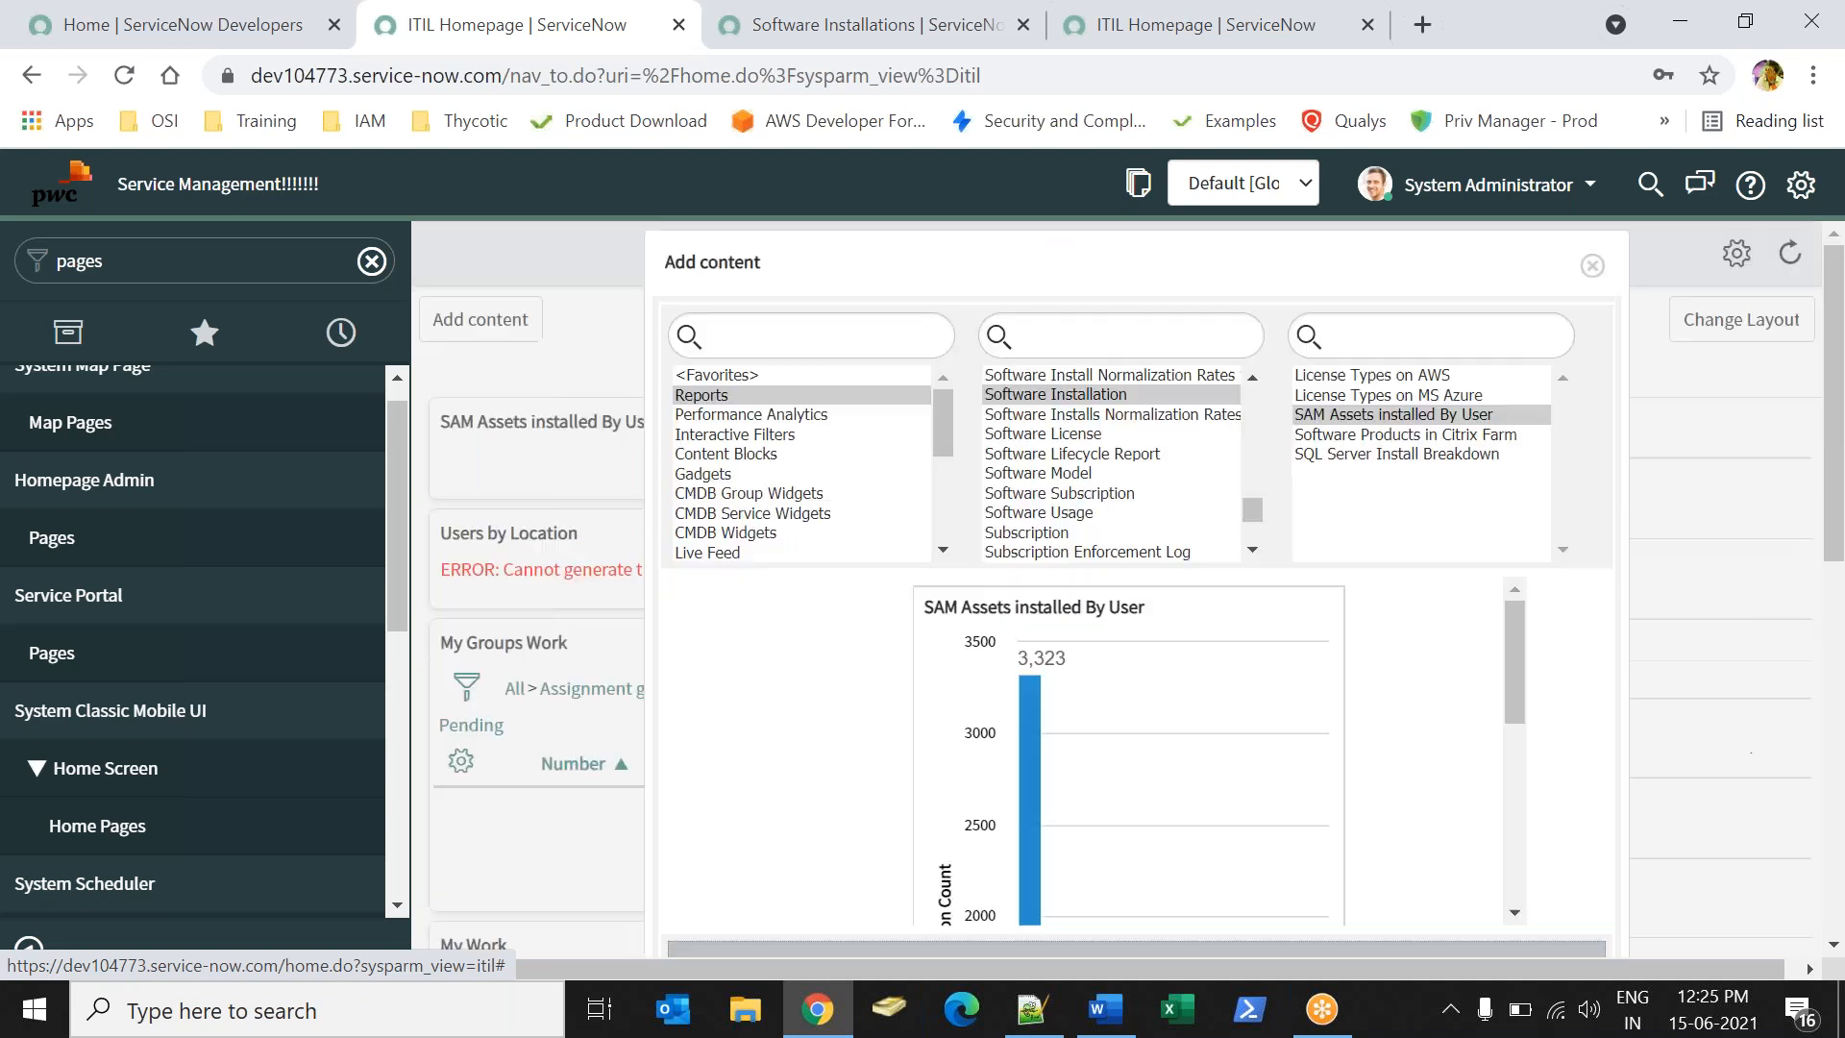
click(1592, 265)
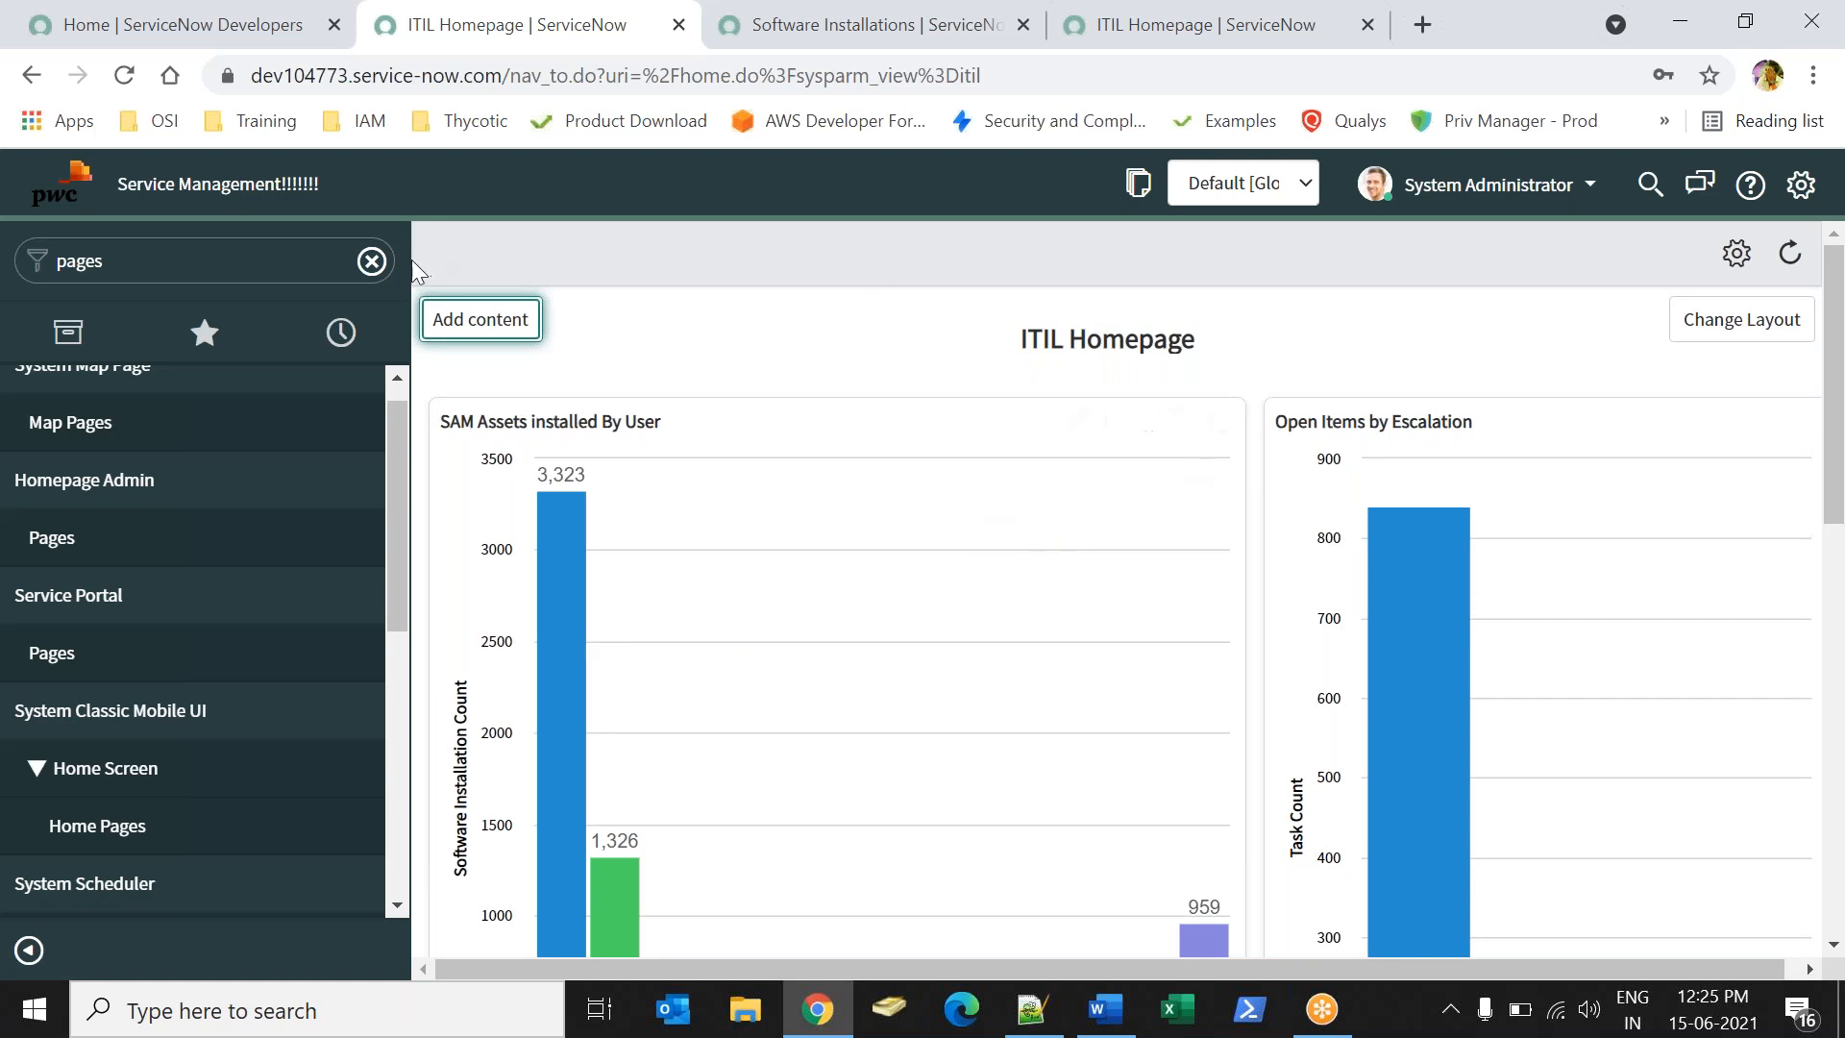
- Go home to My ITIL Homepage, then switch the page selector to ITIL Homepage
click(372, 261)
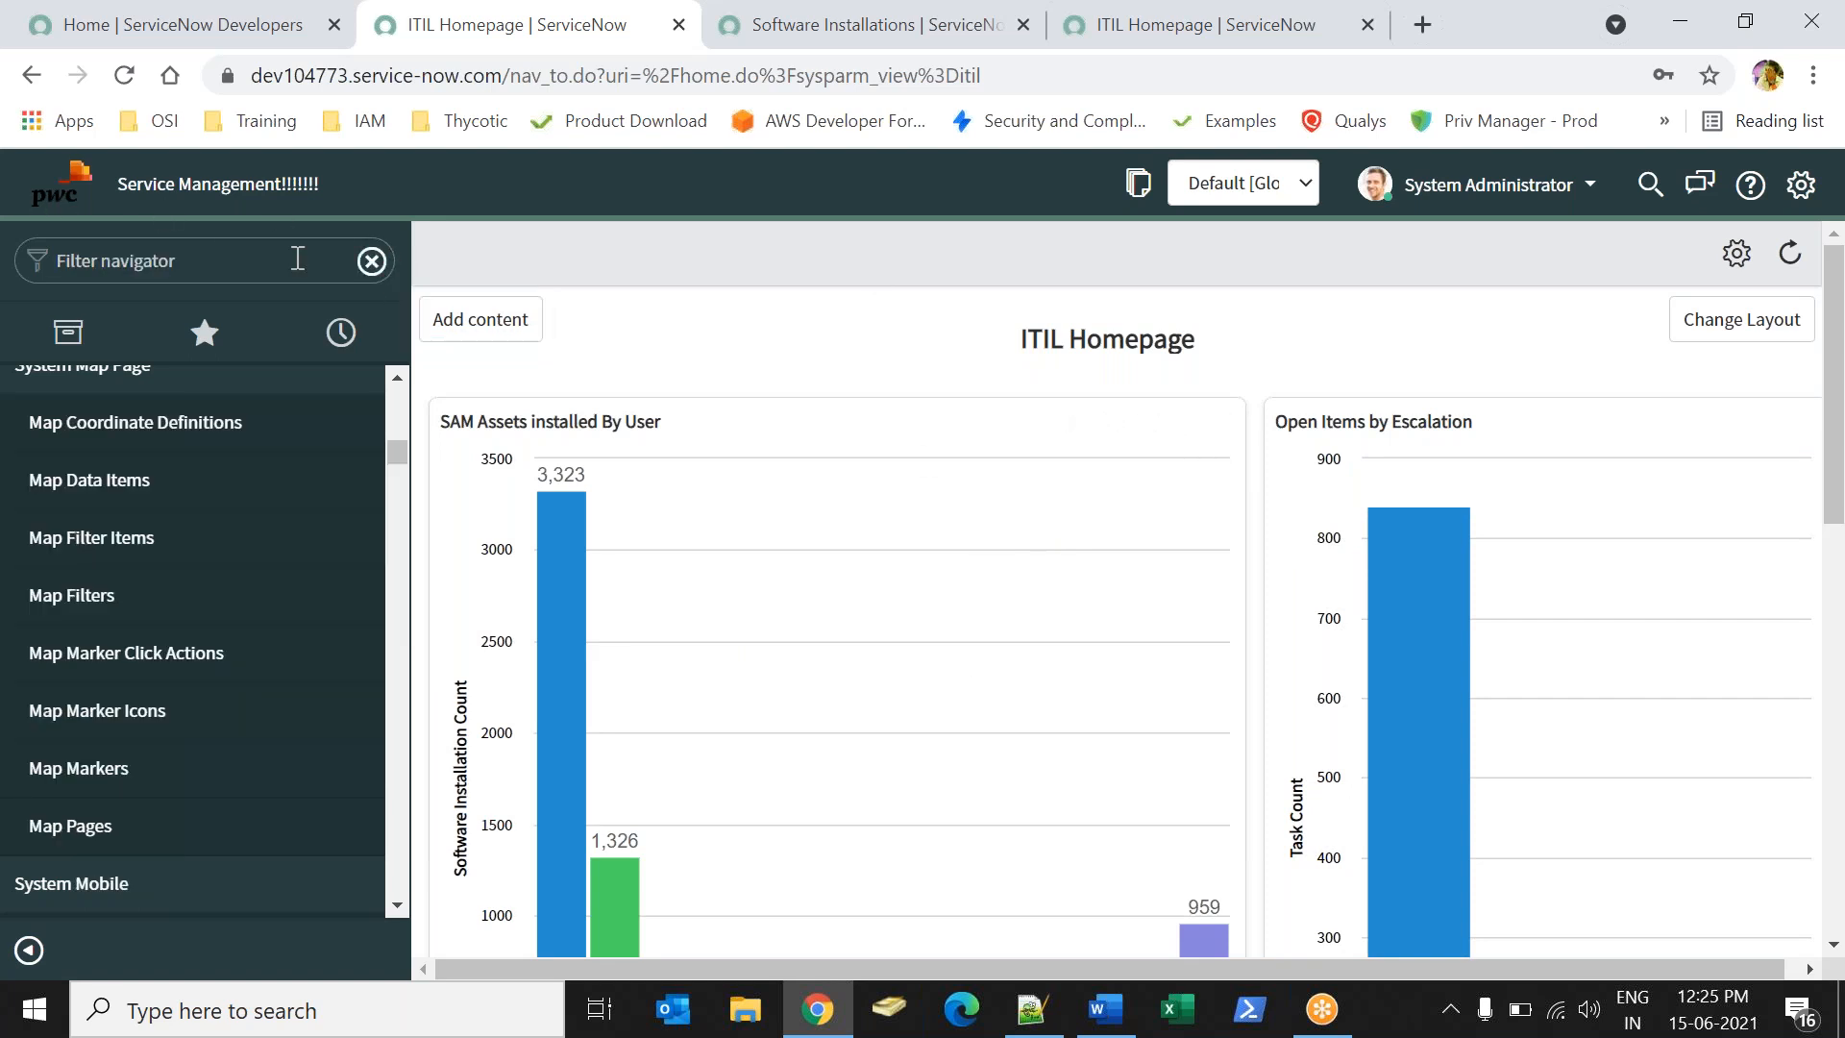
click(37, 194)
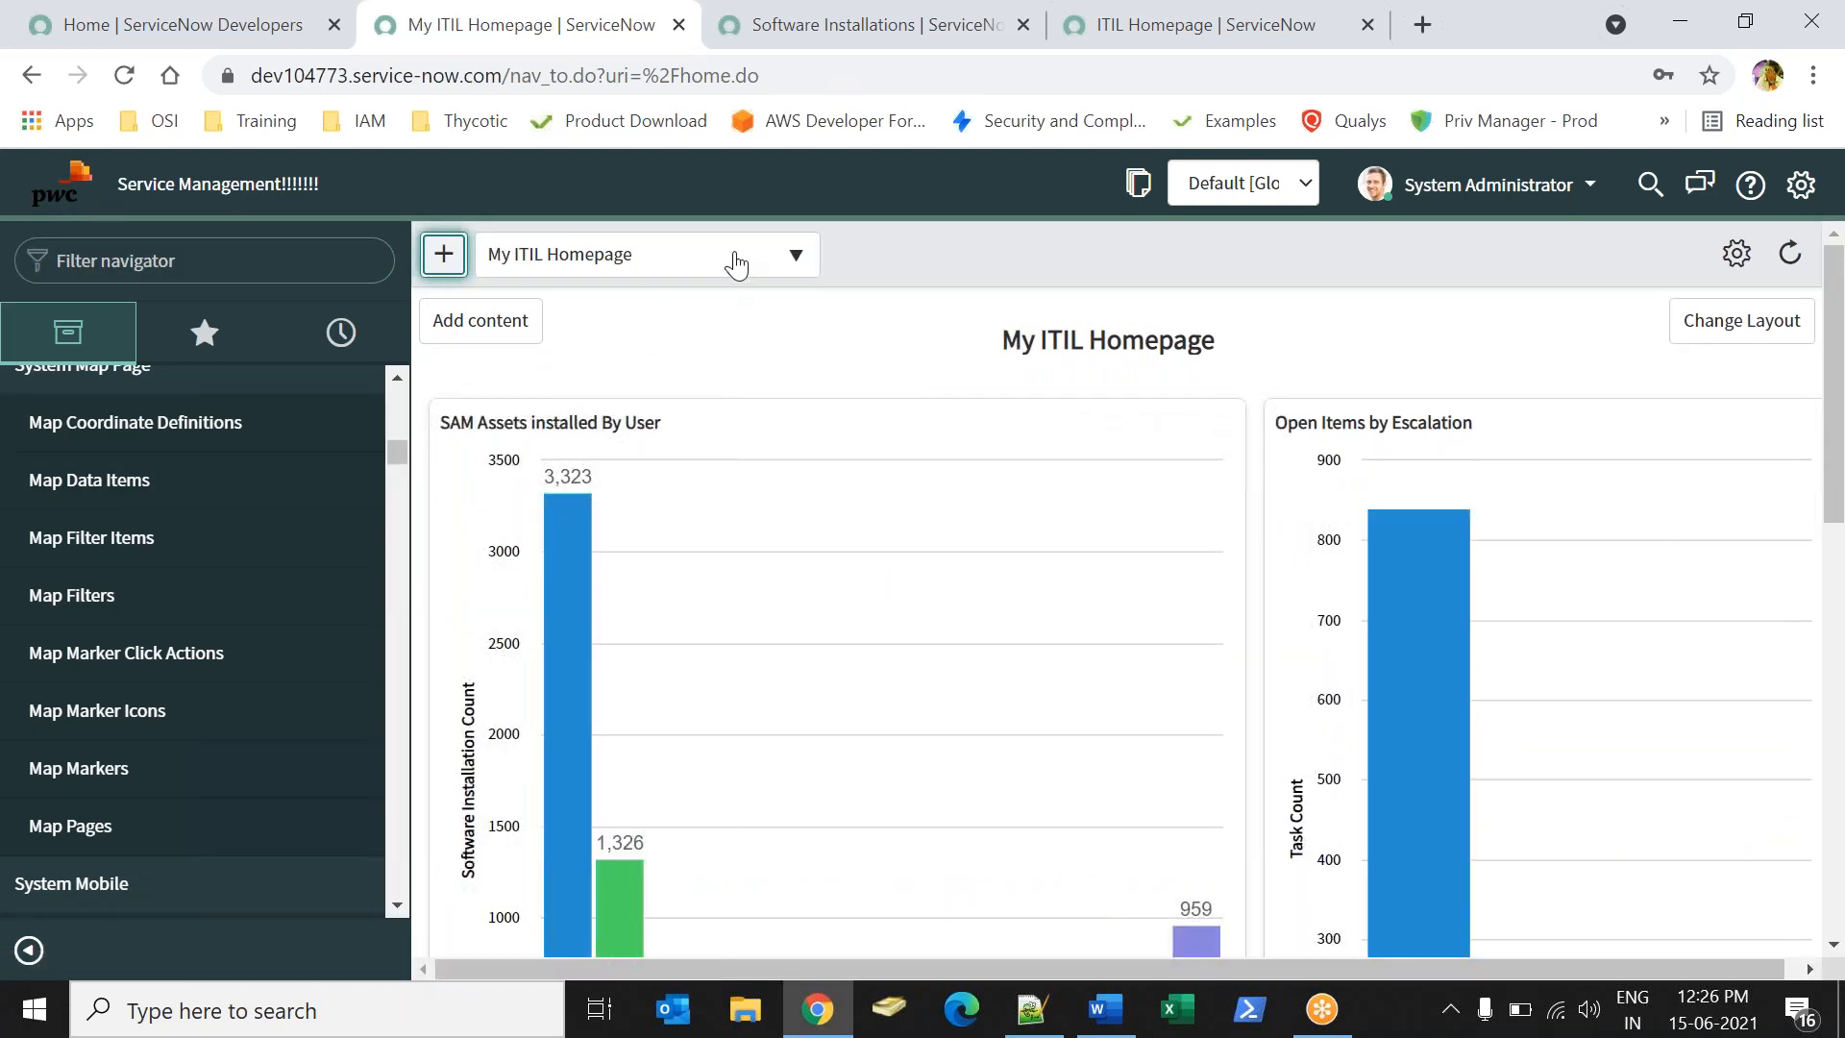
click(738, 261)
click(567, 467)
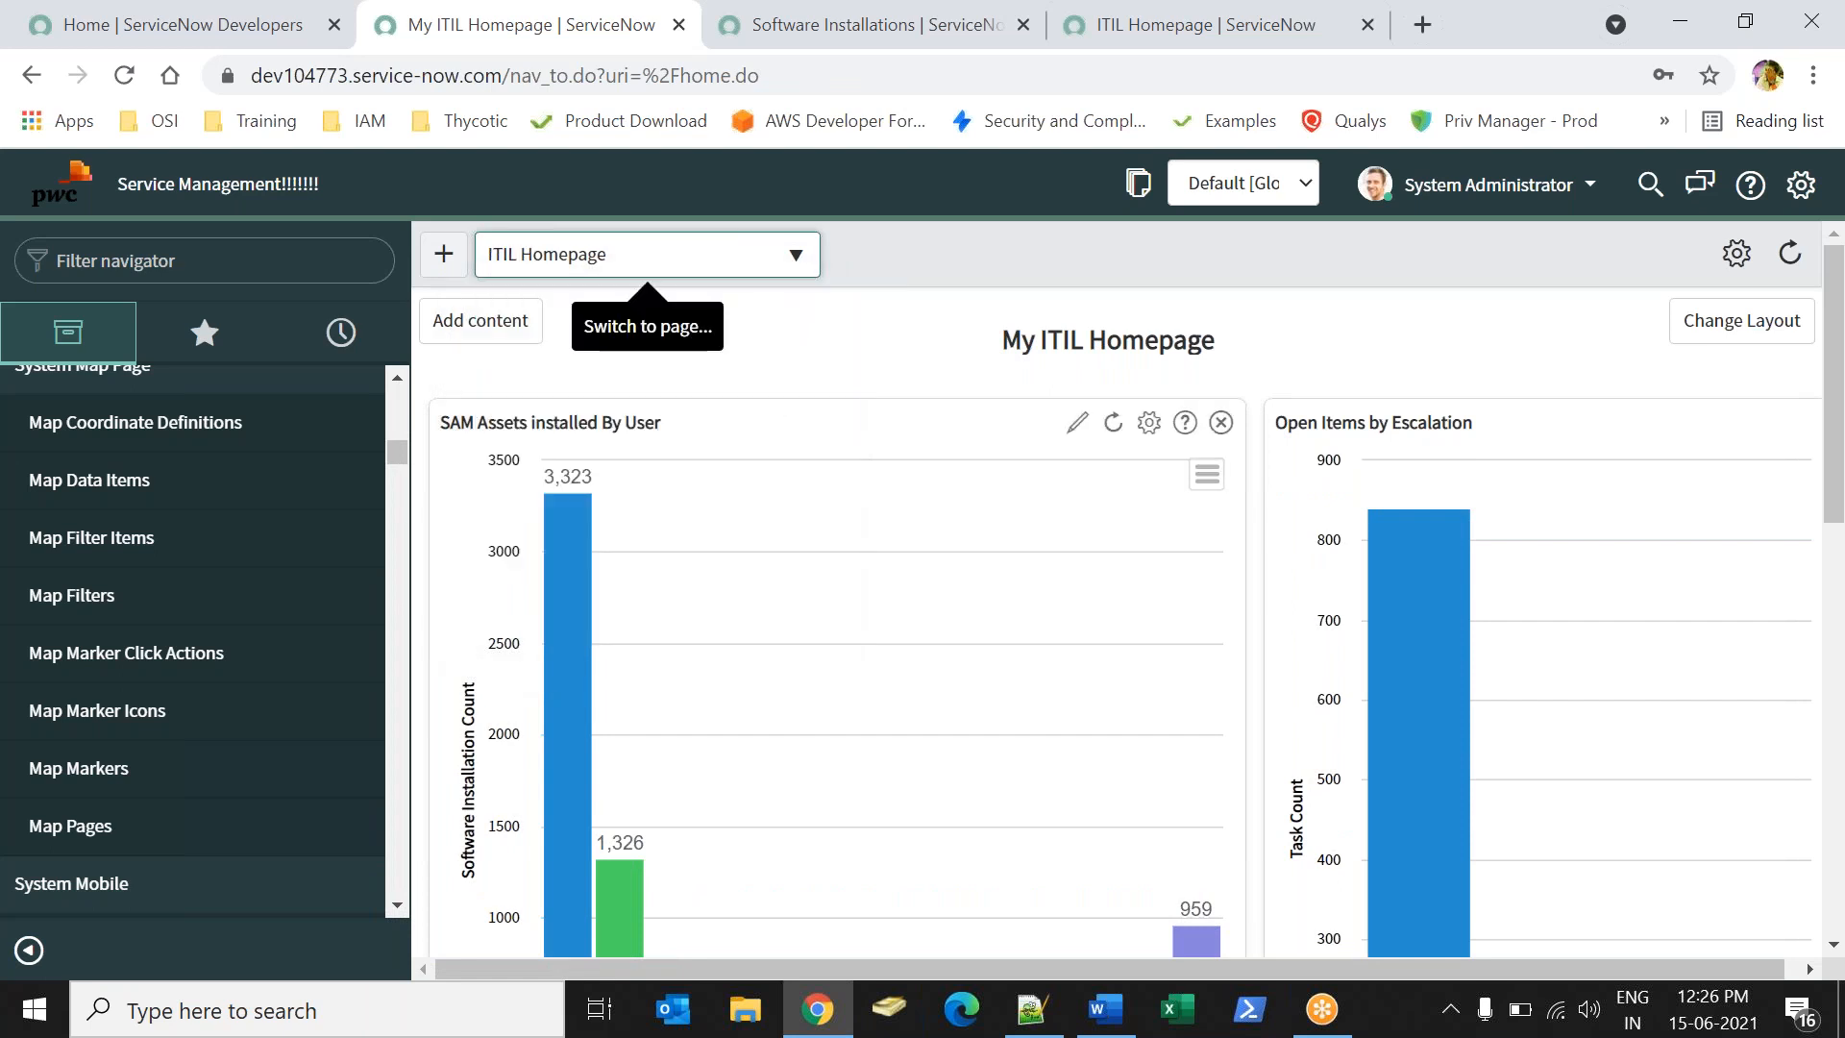
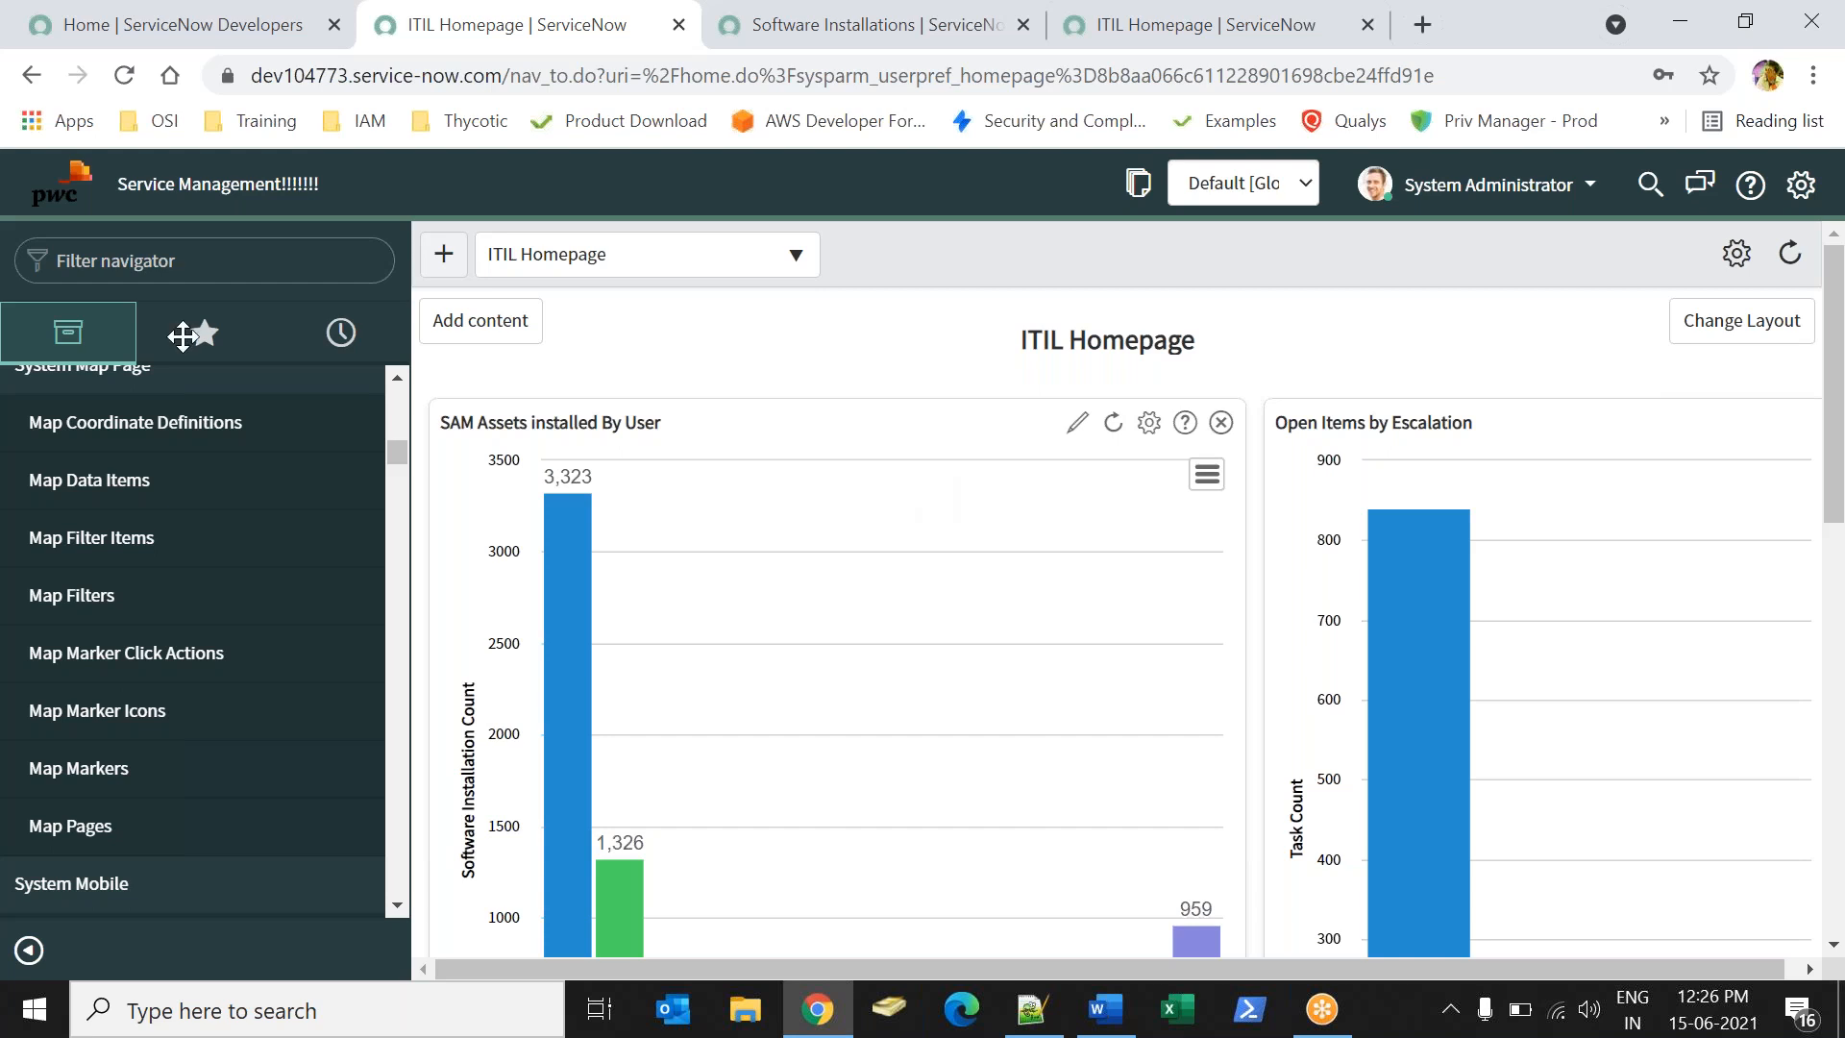
- Find 'SAM Assets installed By User' under Reports > View / Run and open it
drag(400, 447, 362, 395)
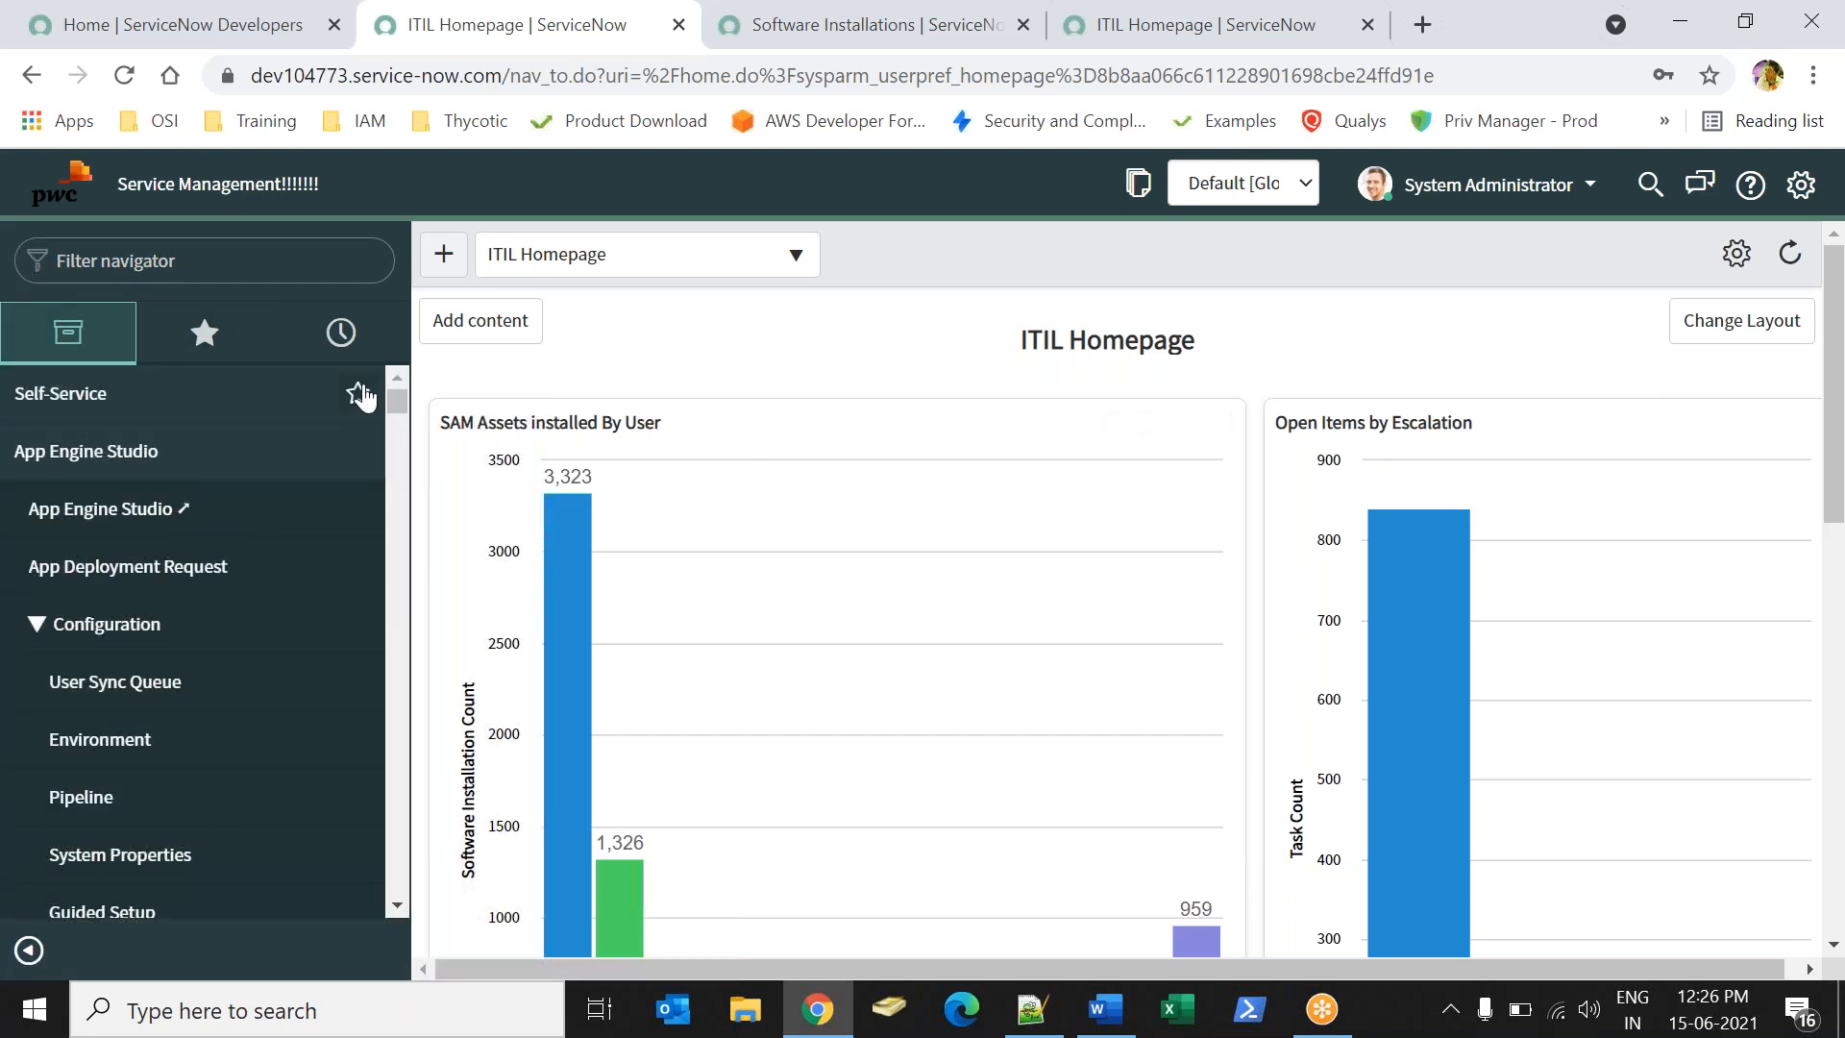
click(109, 249)
text(report)
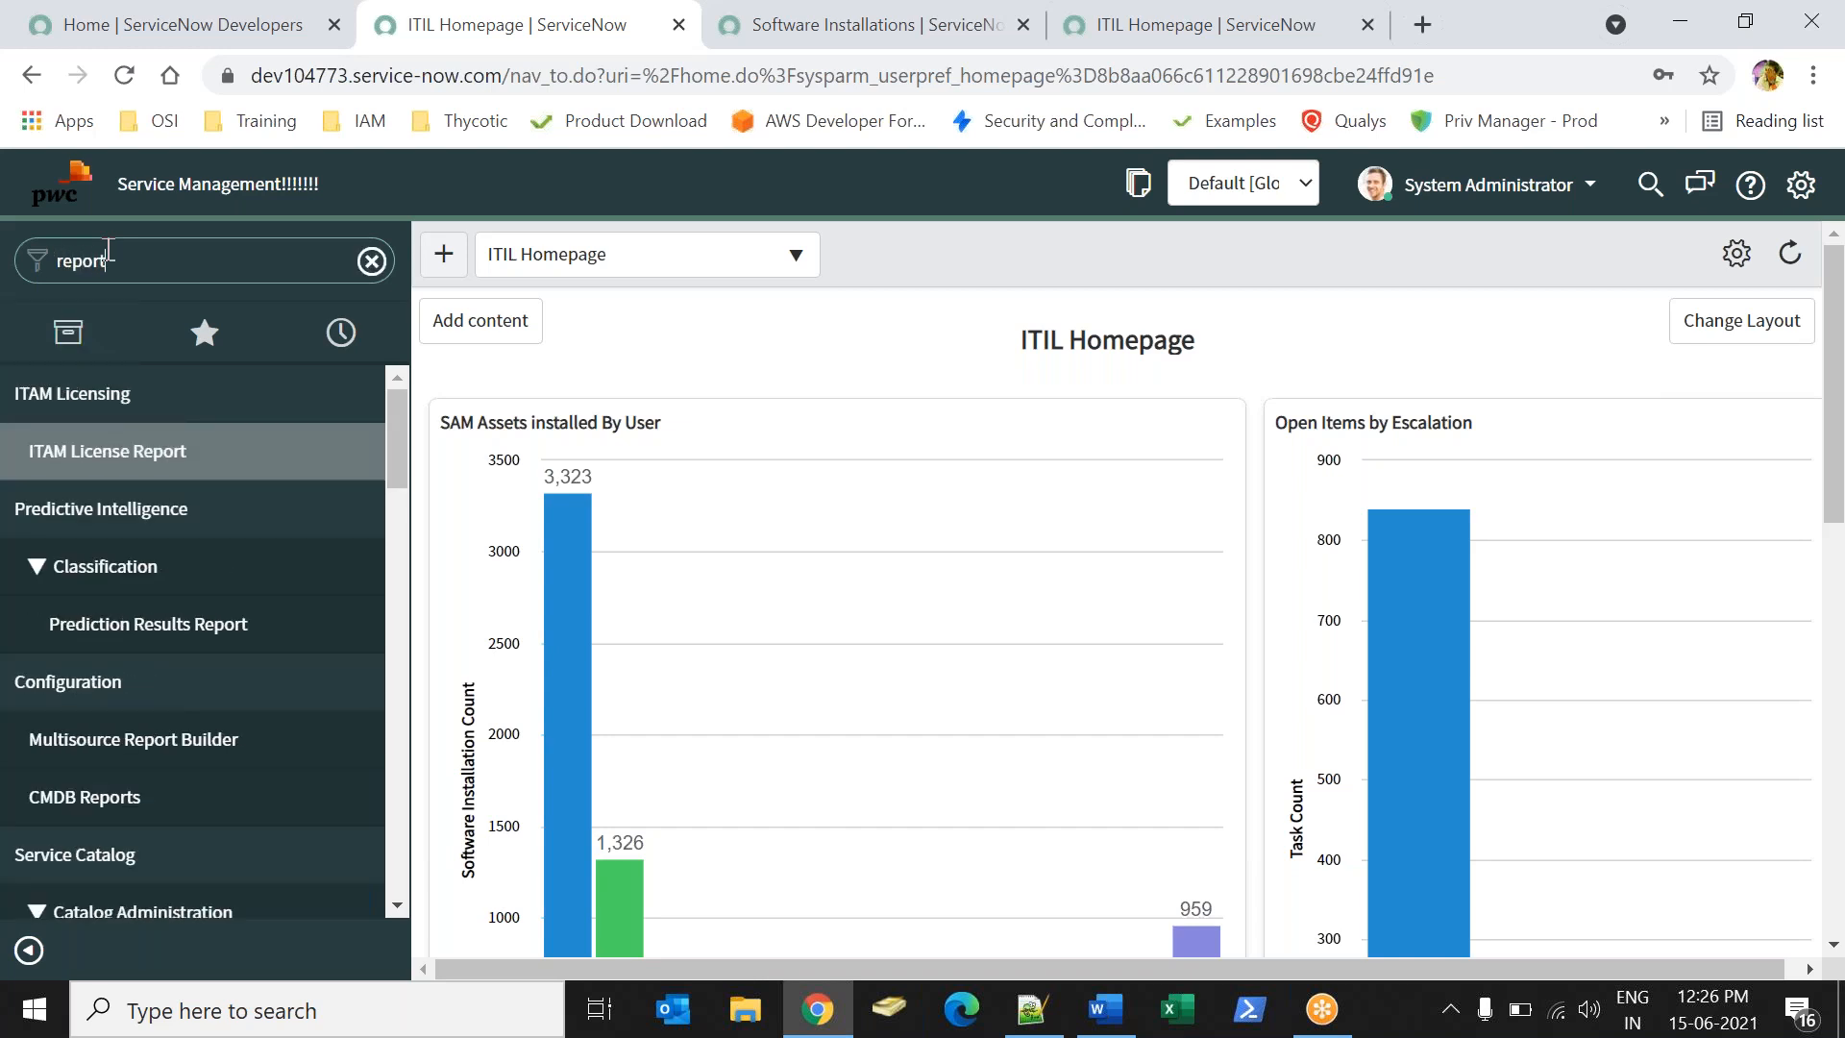
text(s)
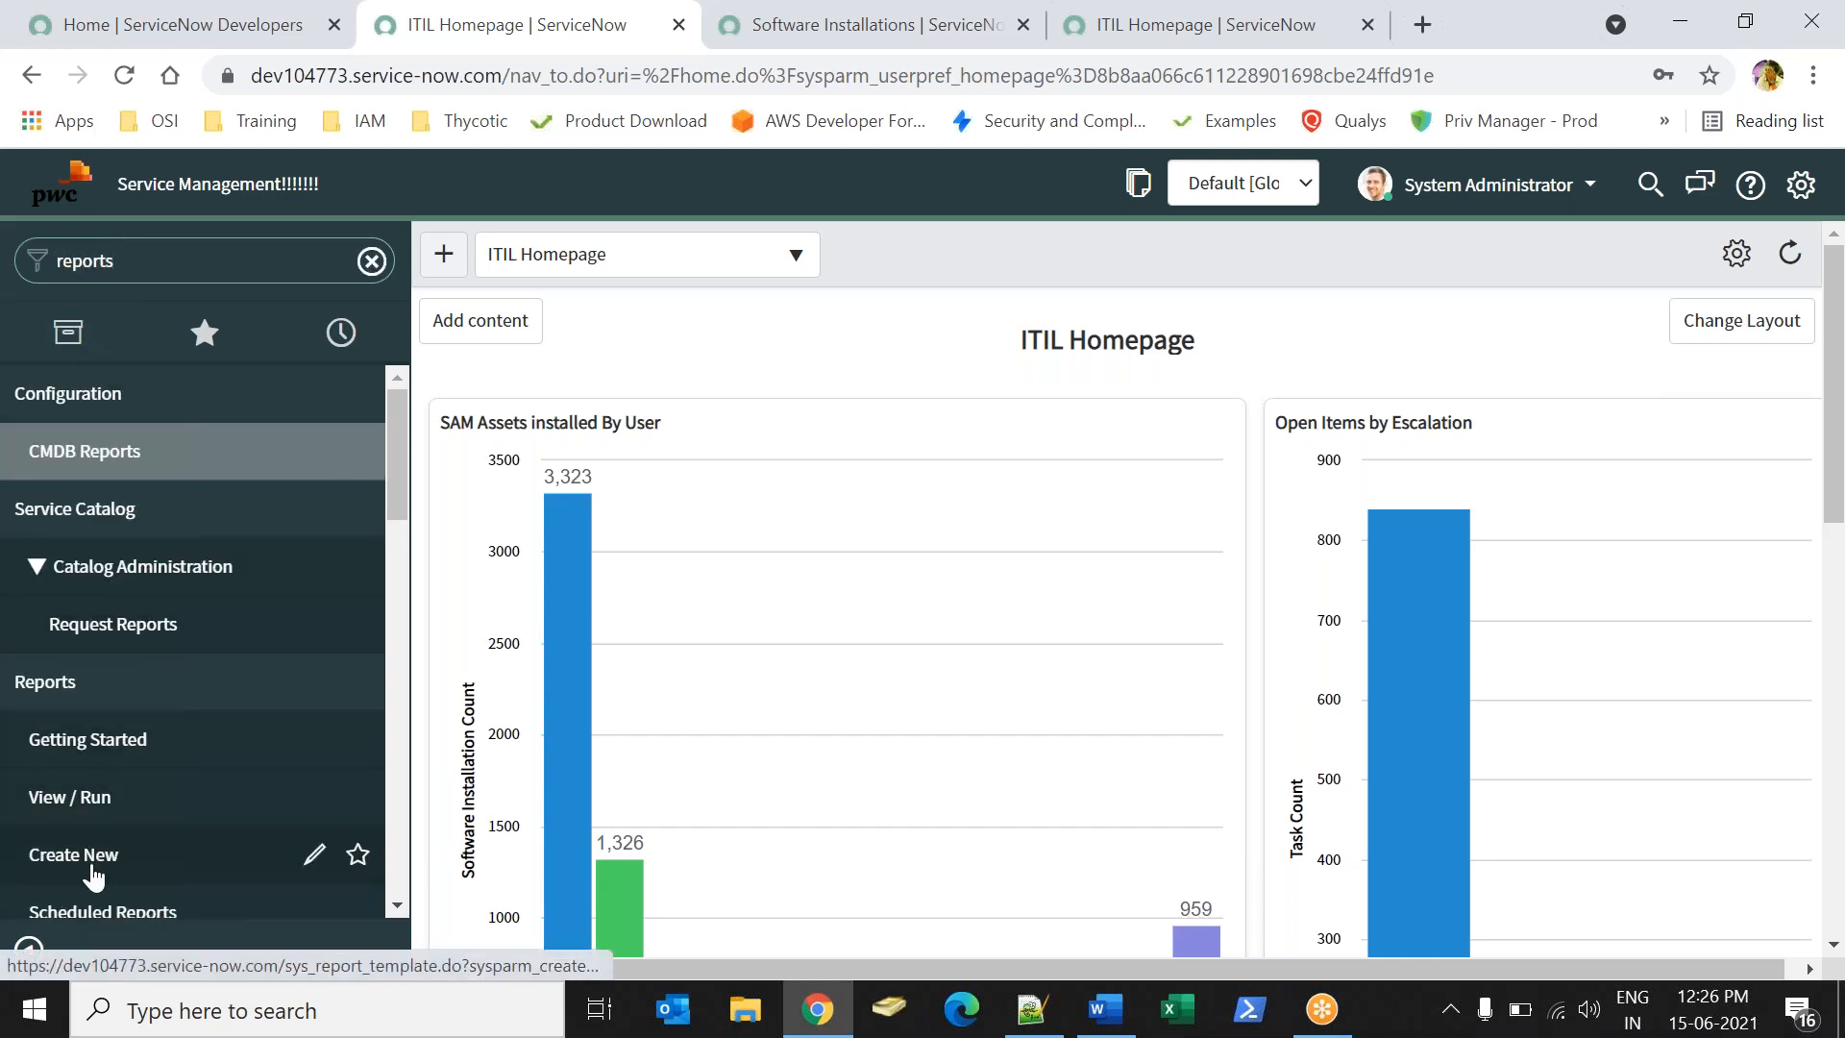
click(70, 796)
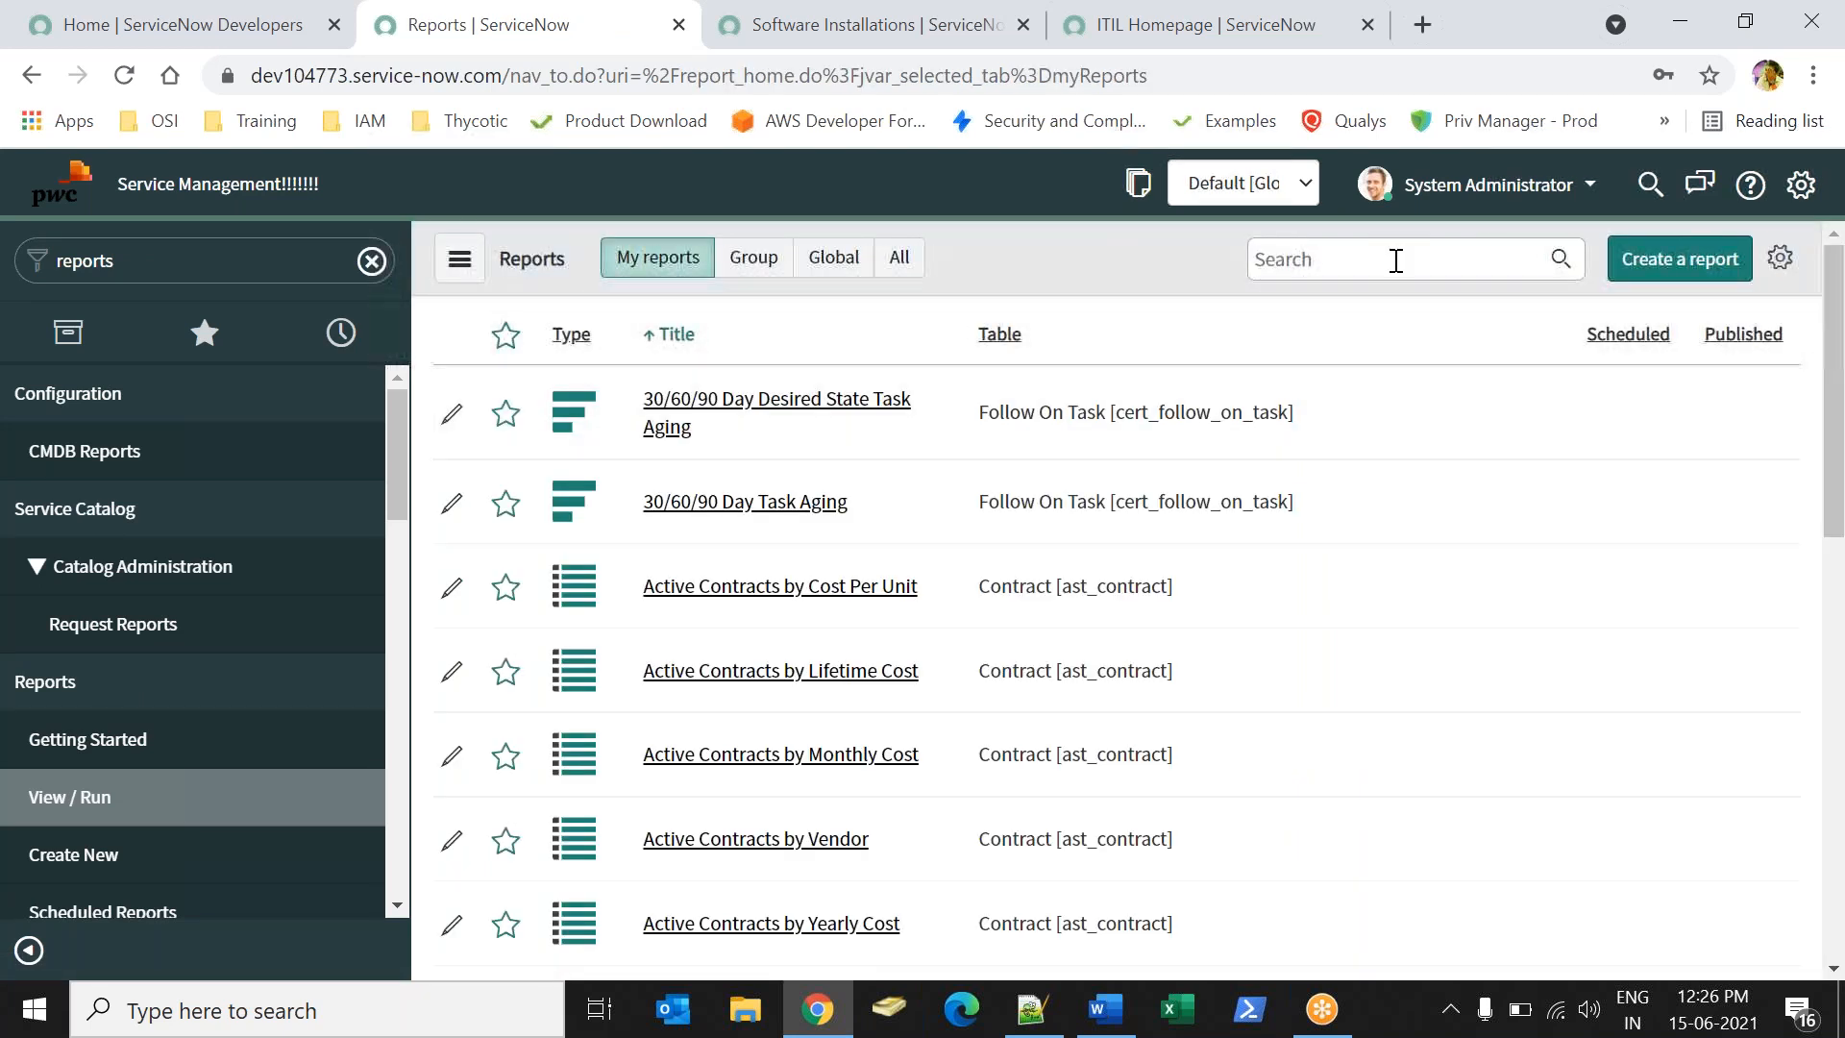
click(1418, 257)
text(sam)
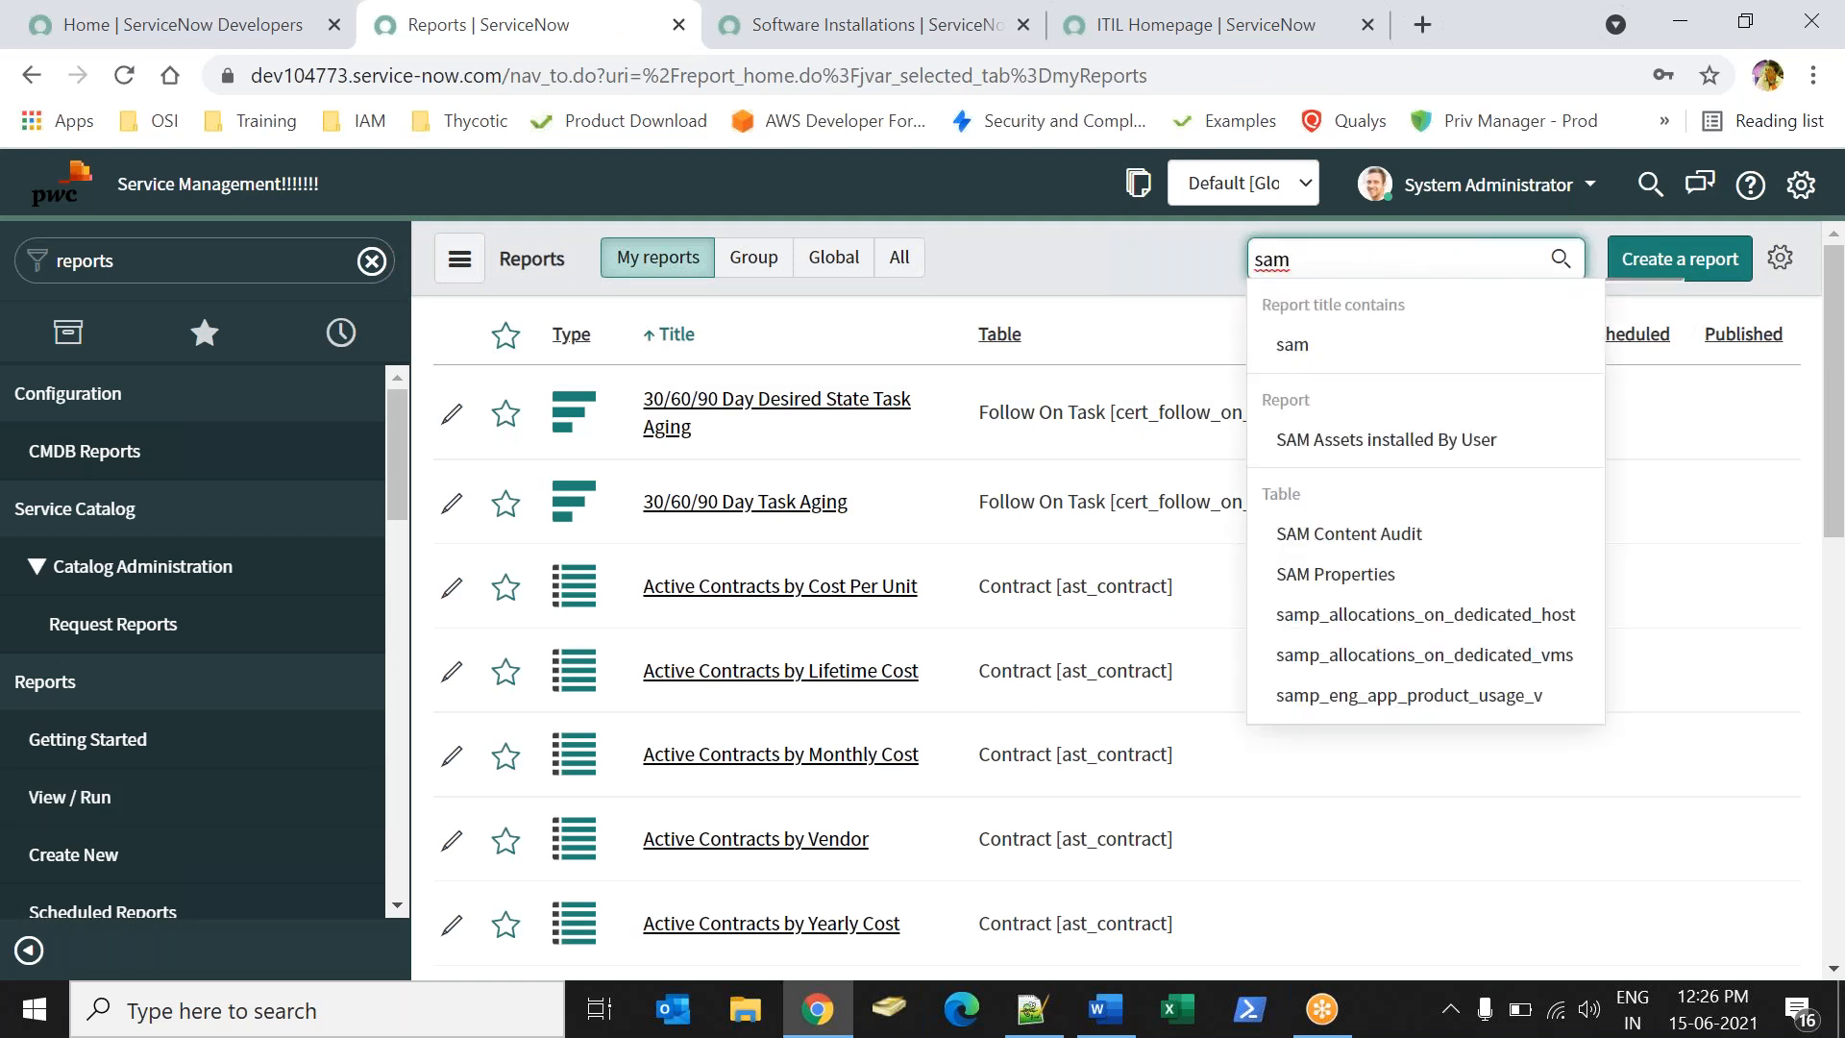
click(1389, 440)
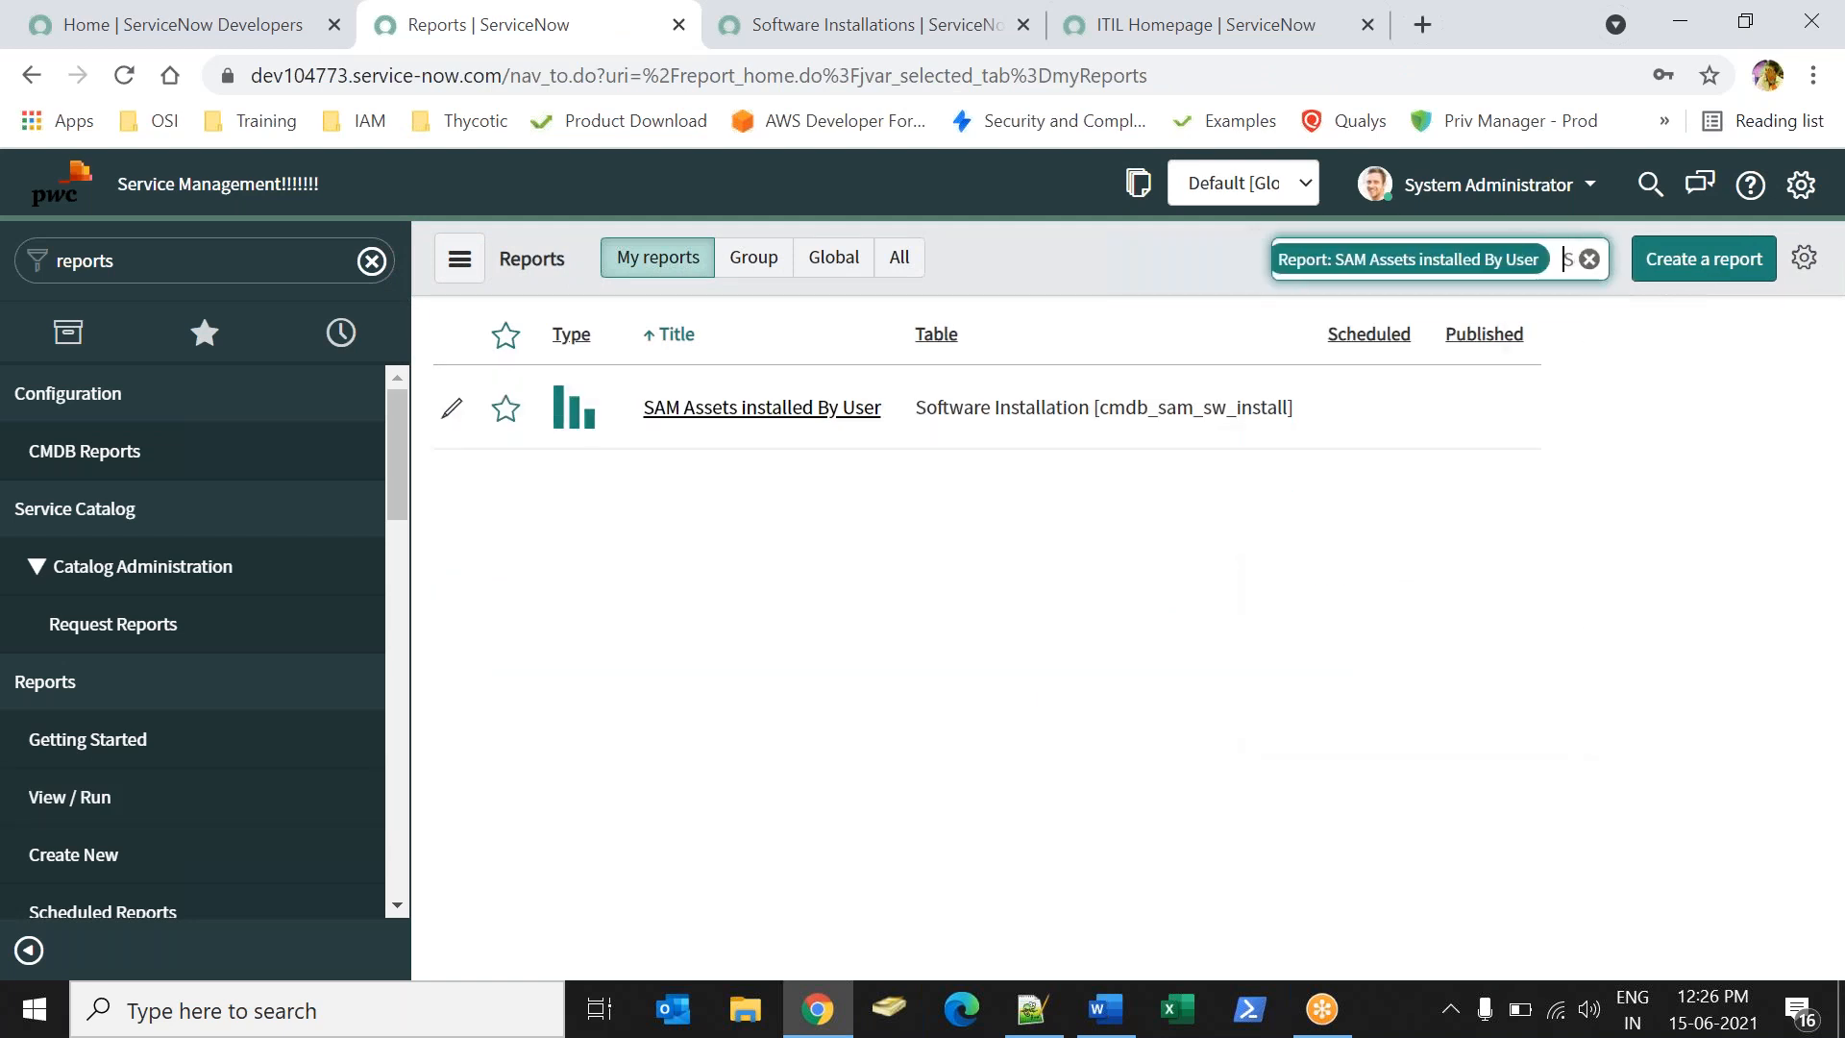
click(503, 408)
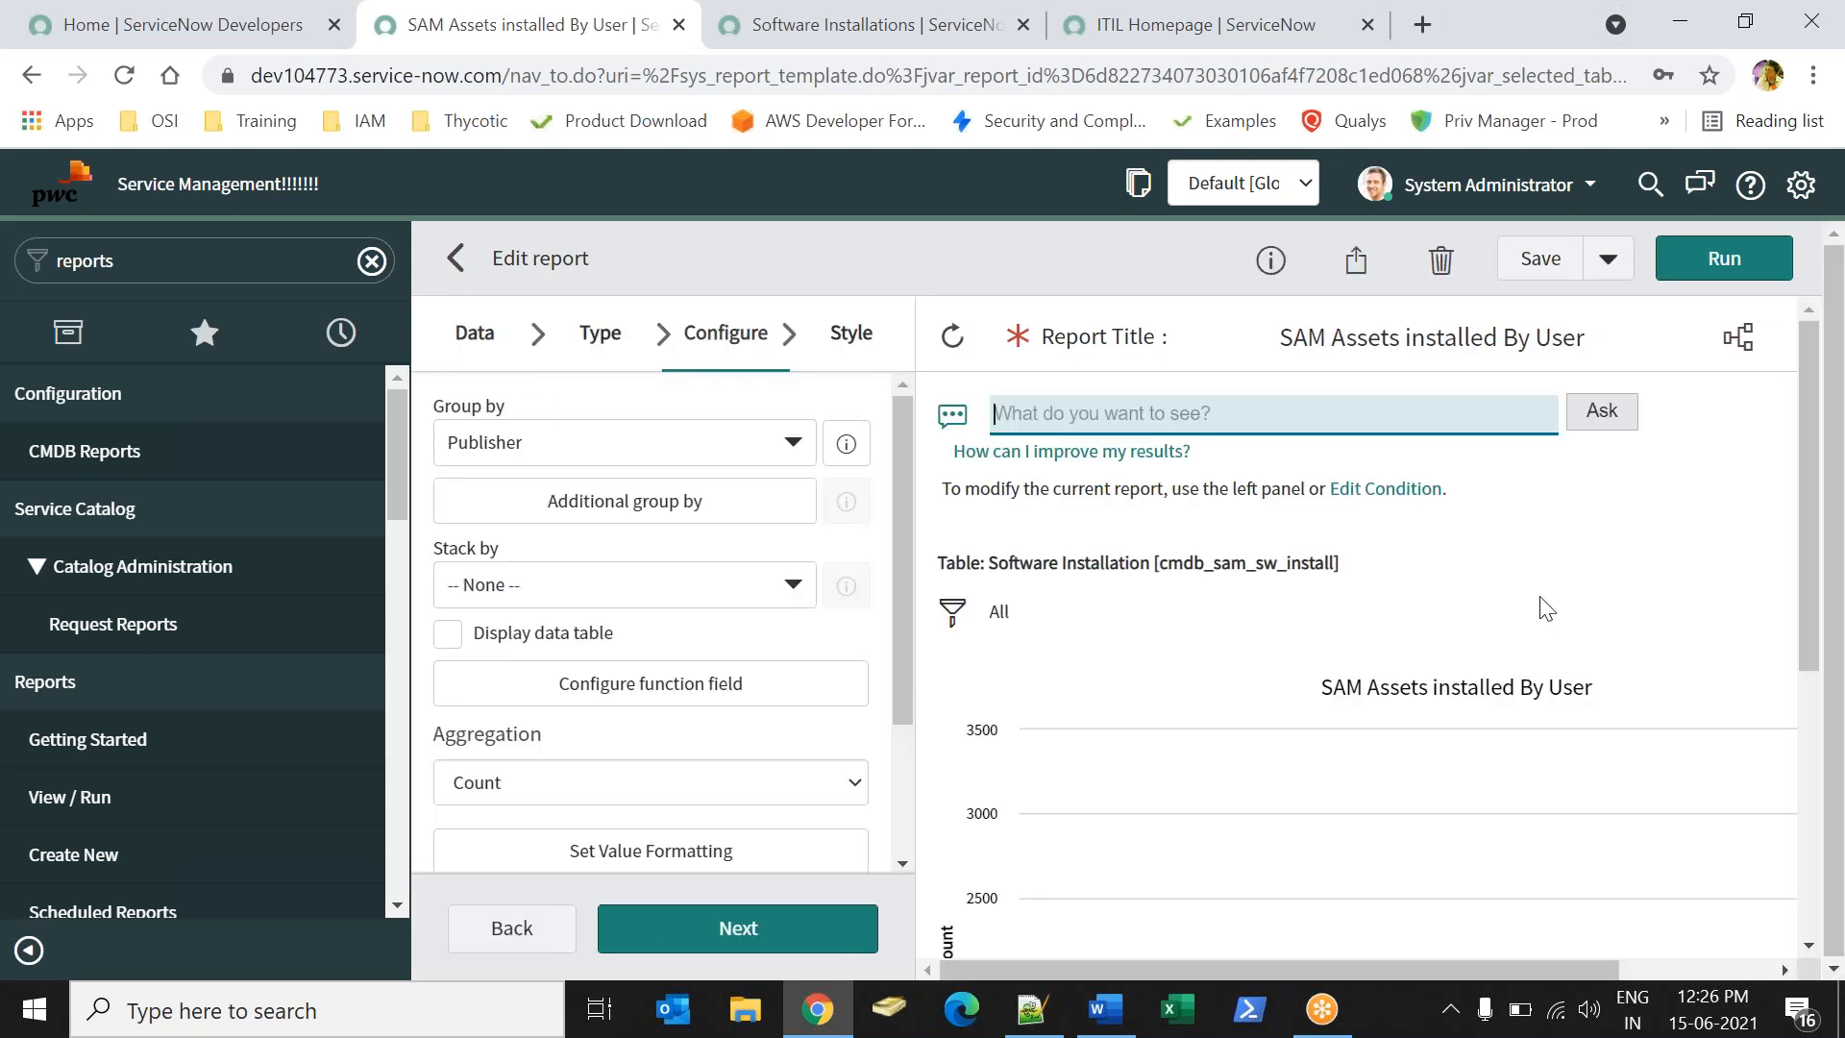
- Export the report to a Portrait PDF generated now and download the 30.4 KB file
click(1355, 274)
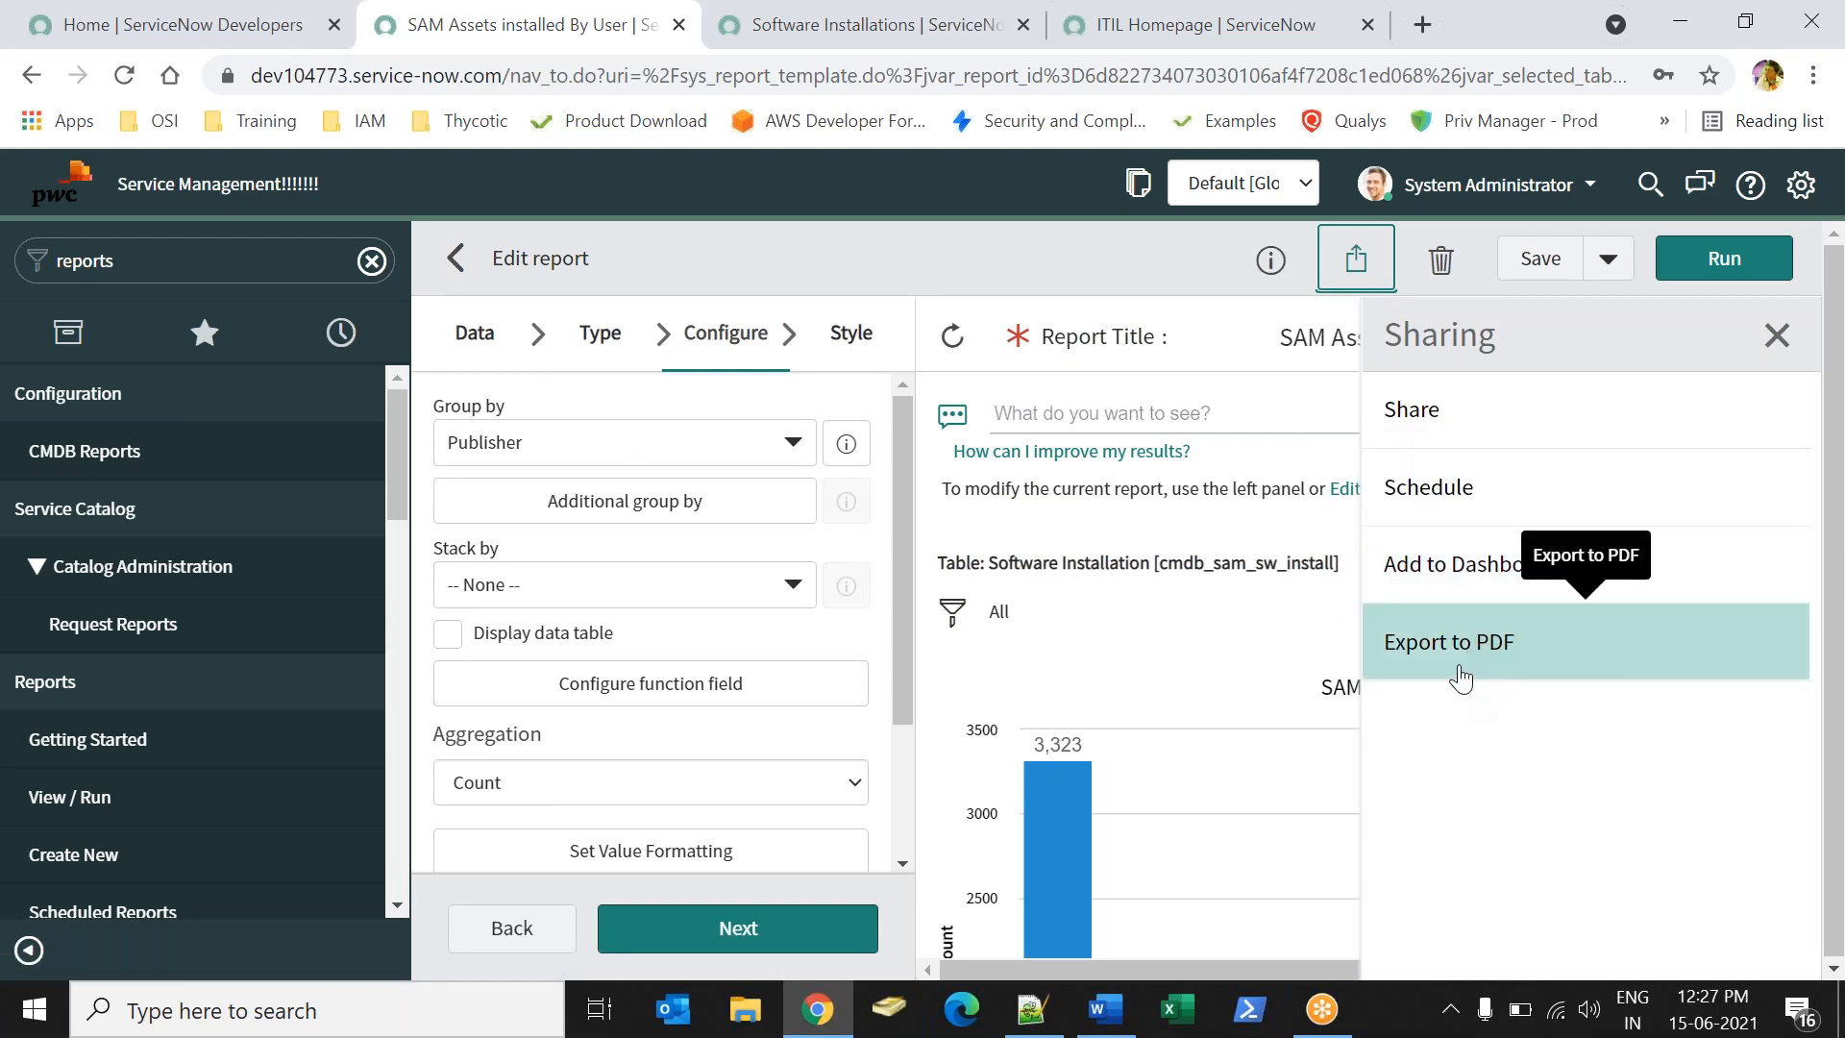
click(1546, 657)
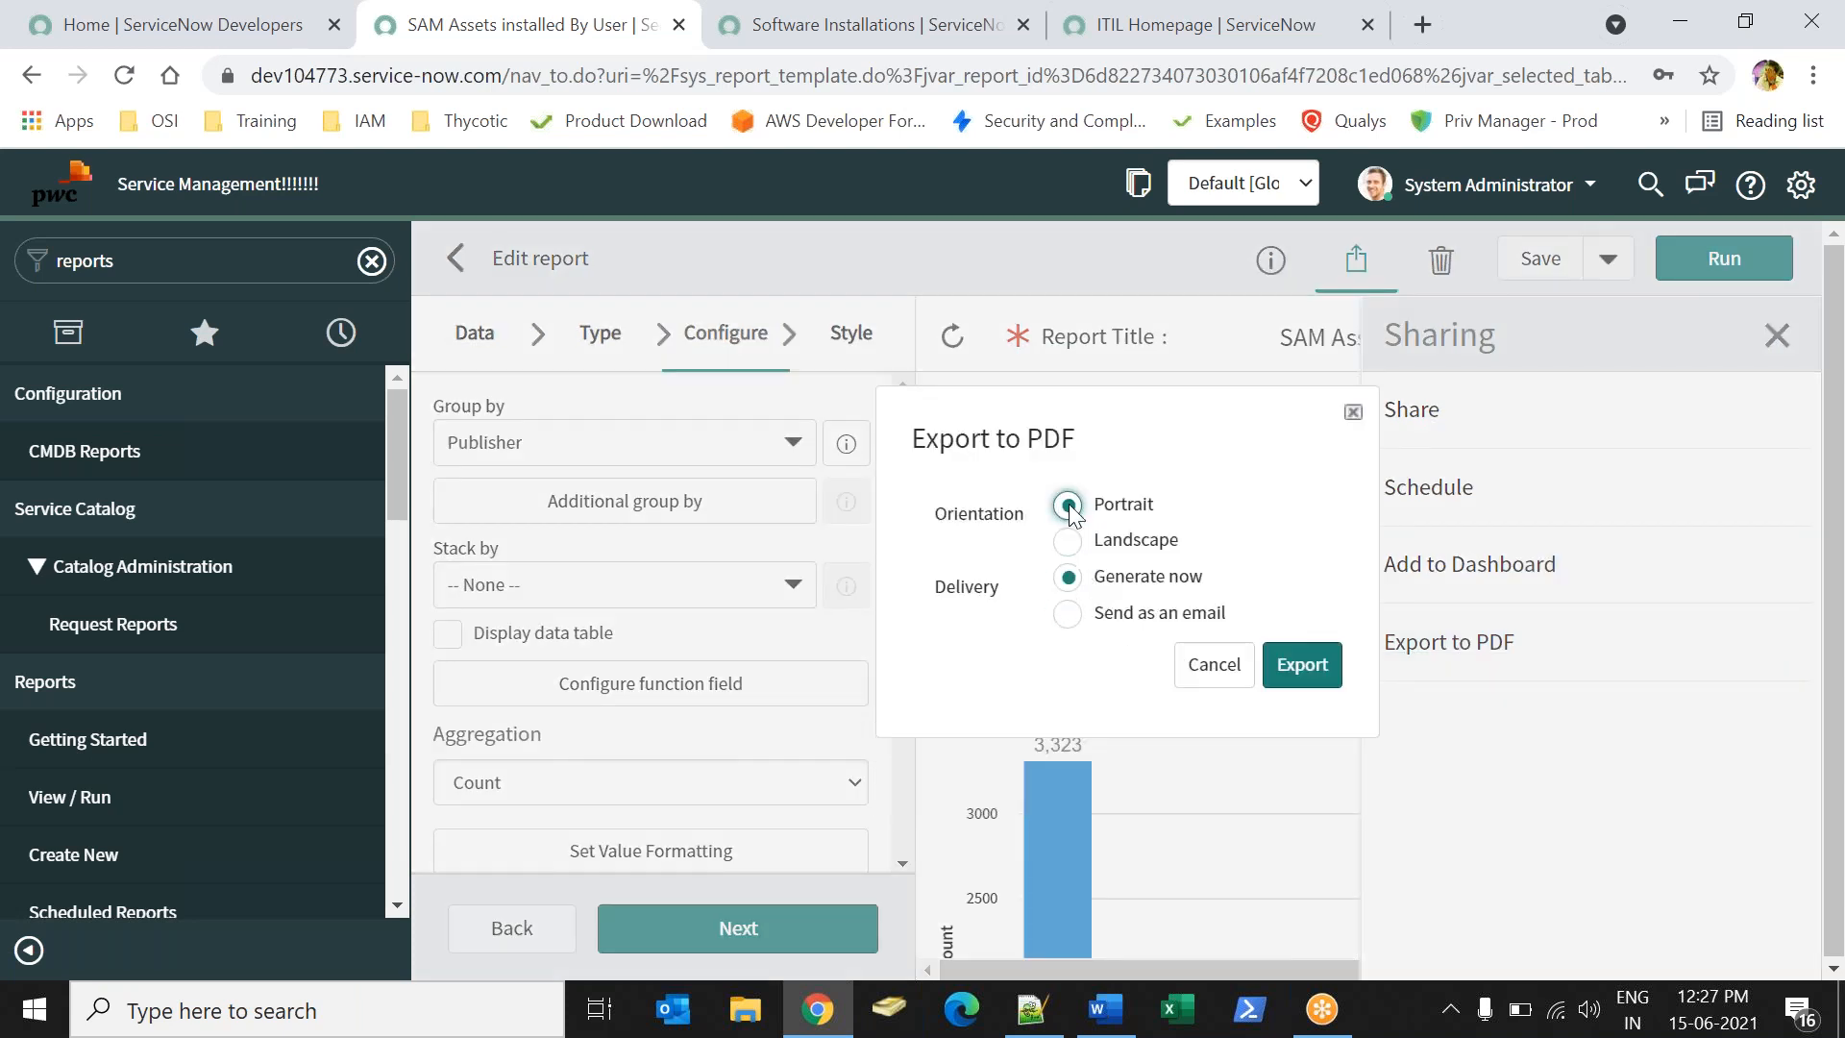
click(1068, 541)
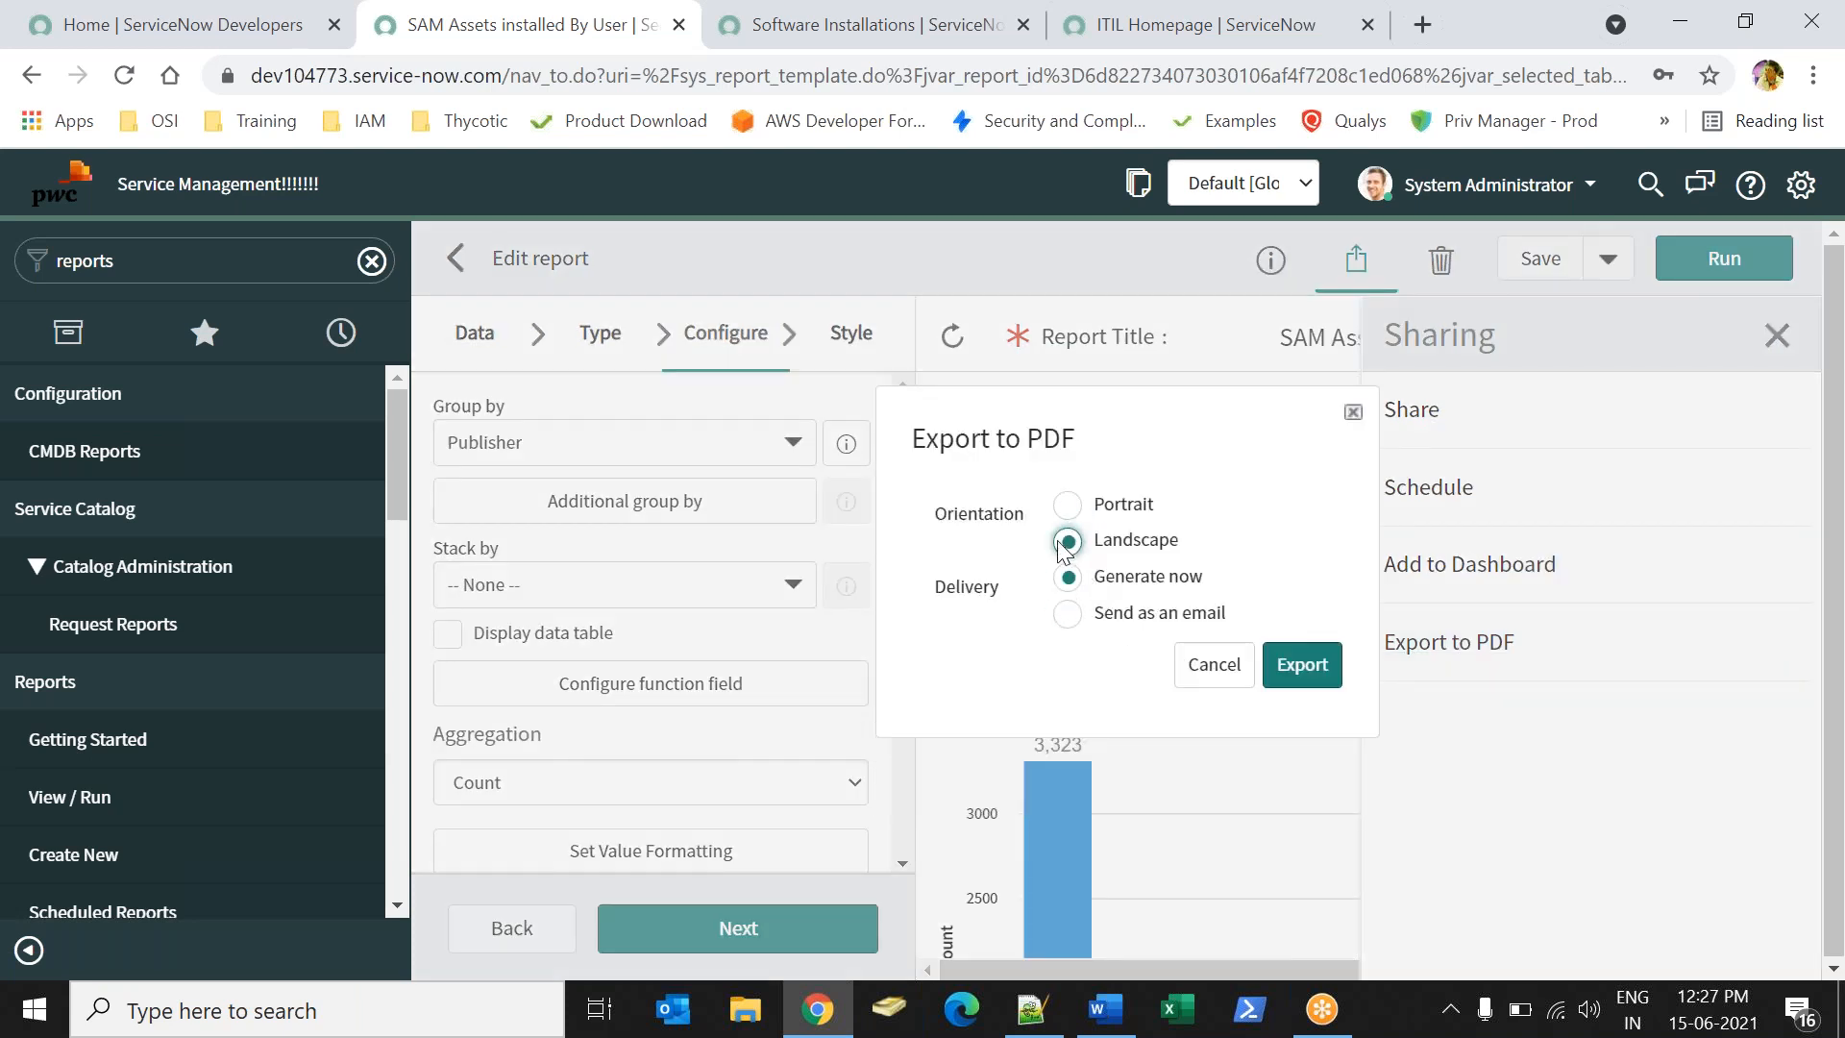
click(1067, 505)
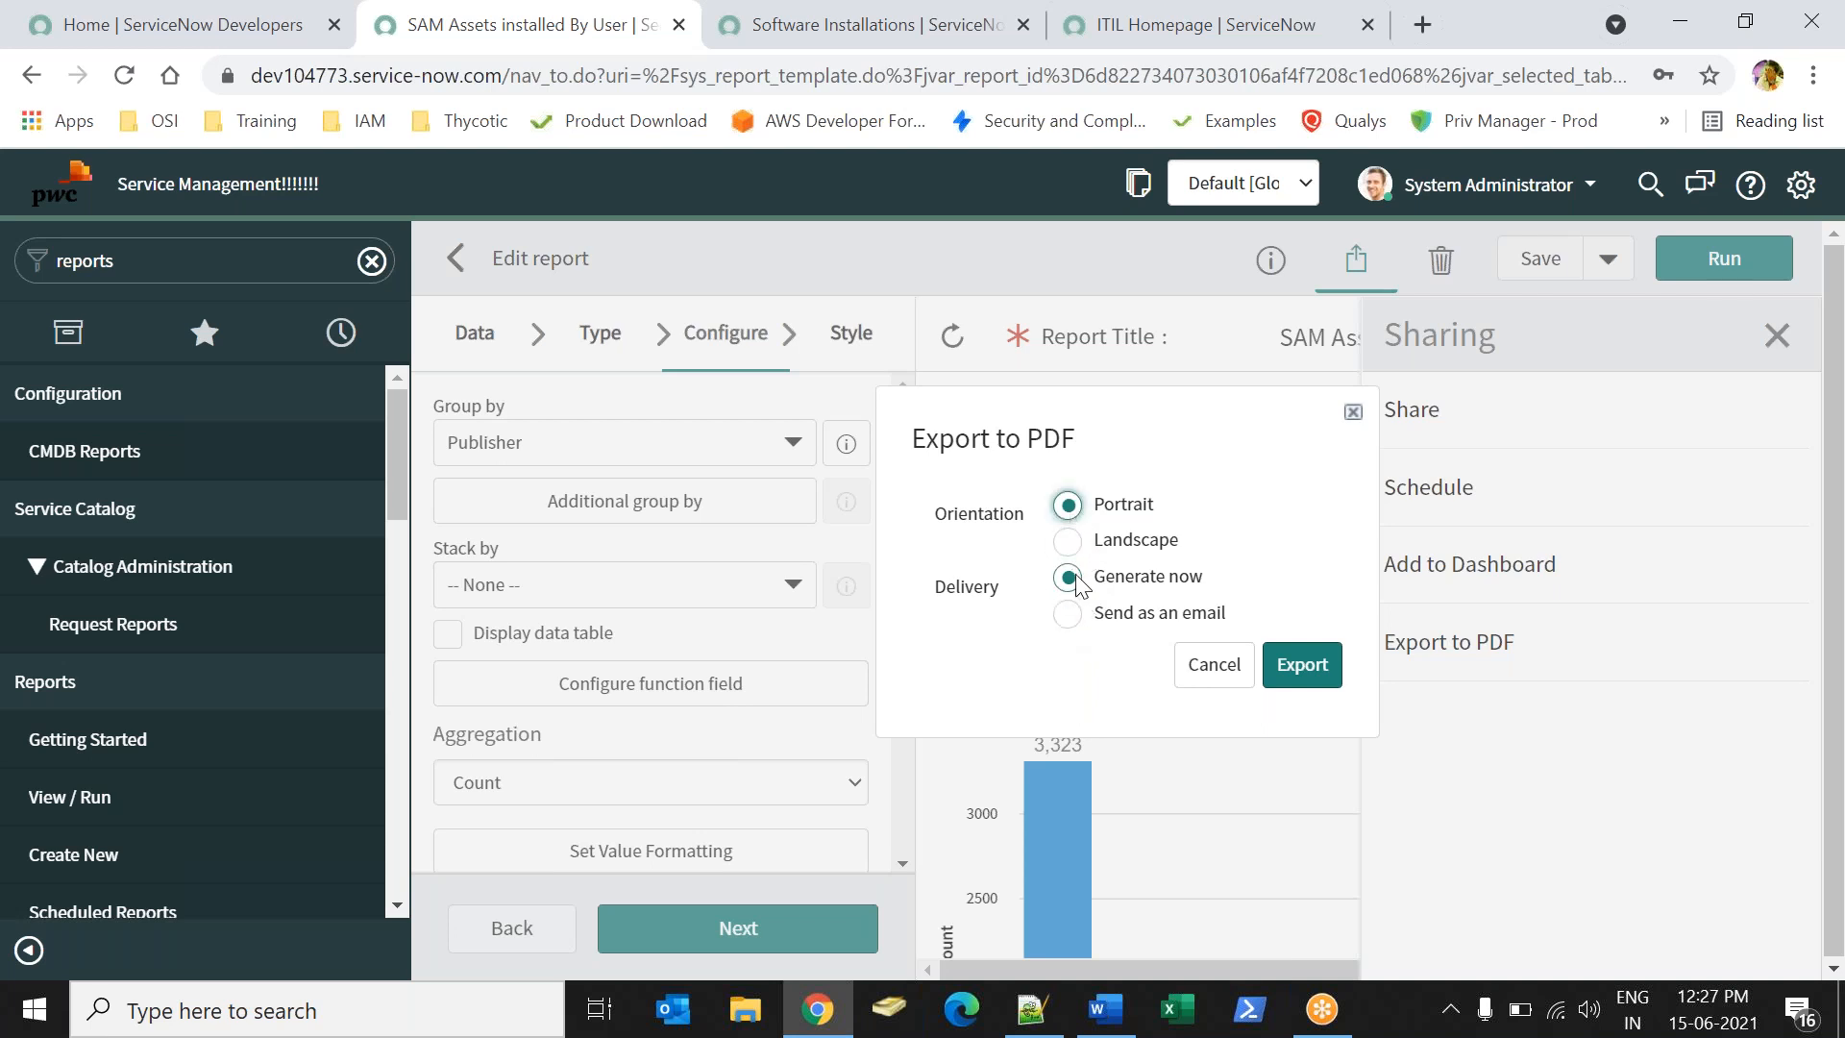
click(1066, 613)
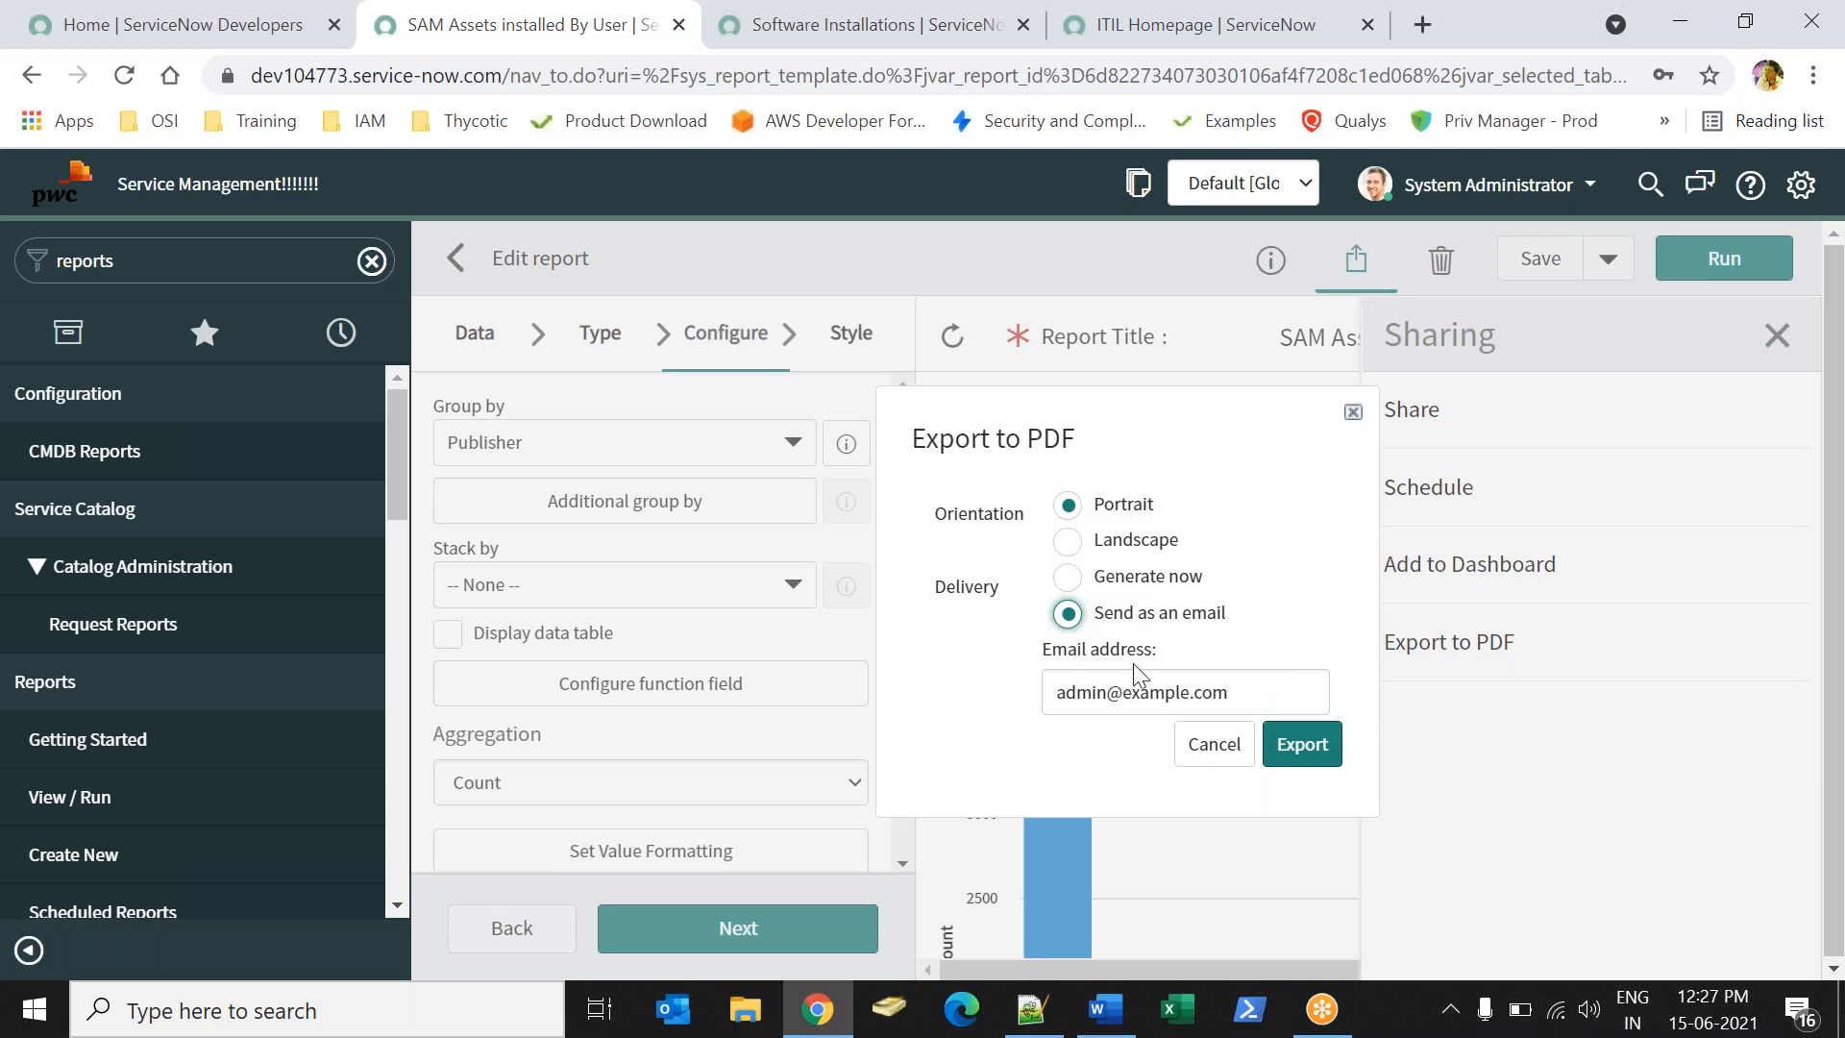
drag(1255, 684, 1023, 684)
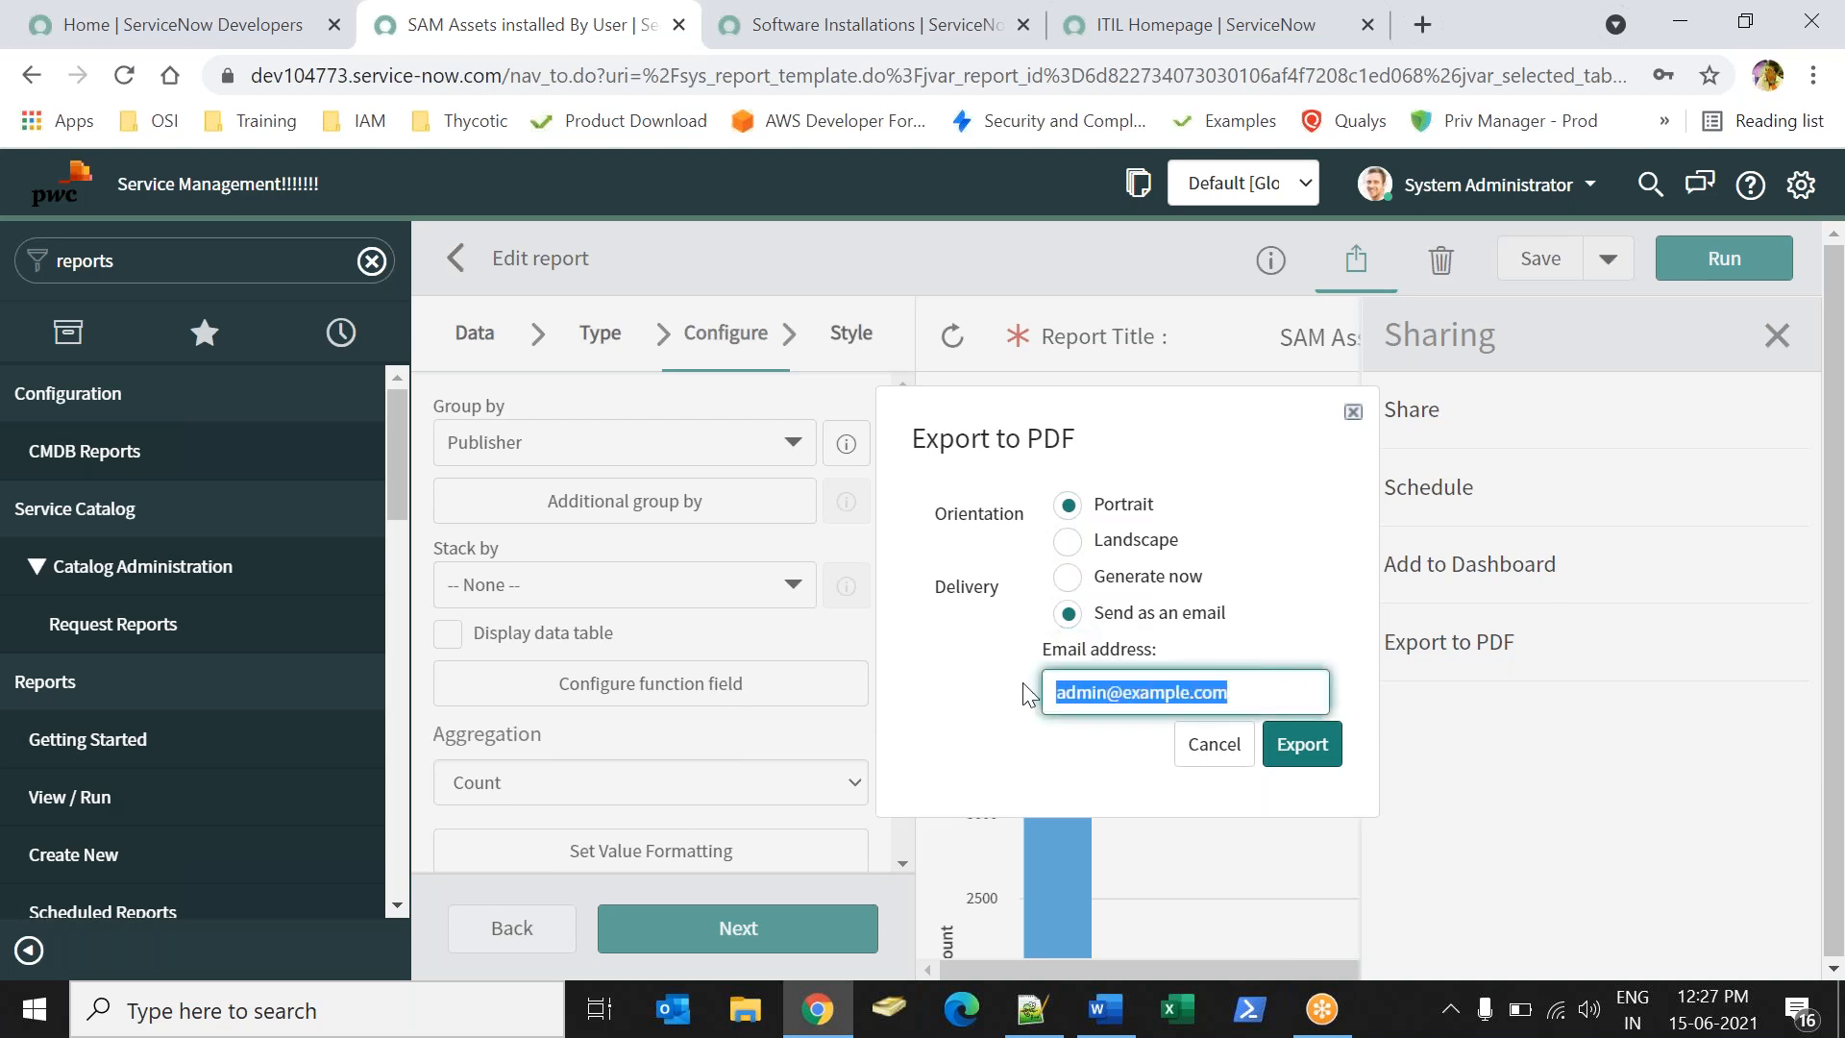
click(1026, 692)
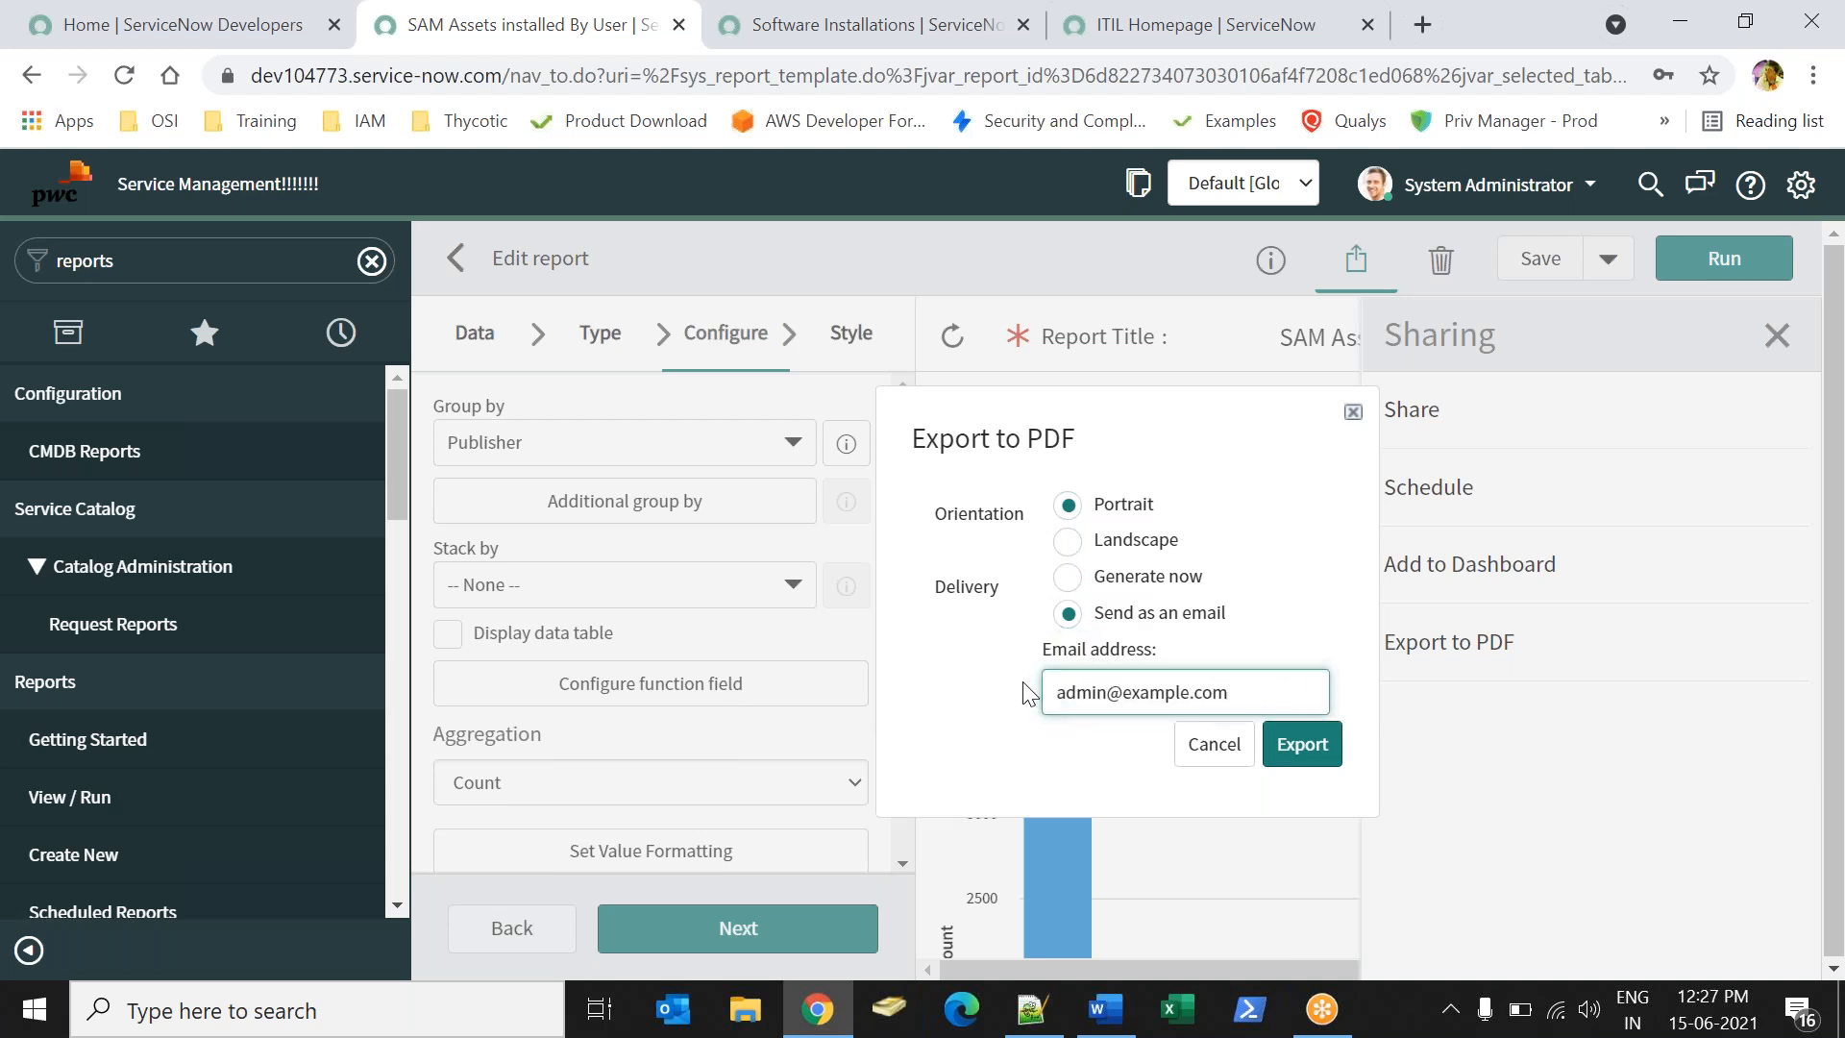
click(1067, 577)
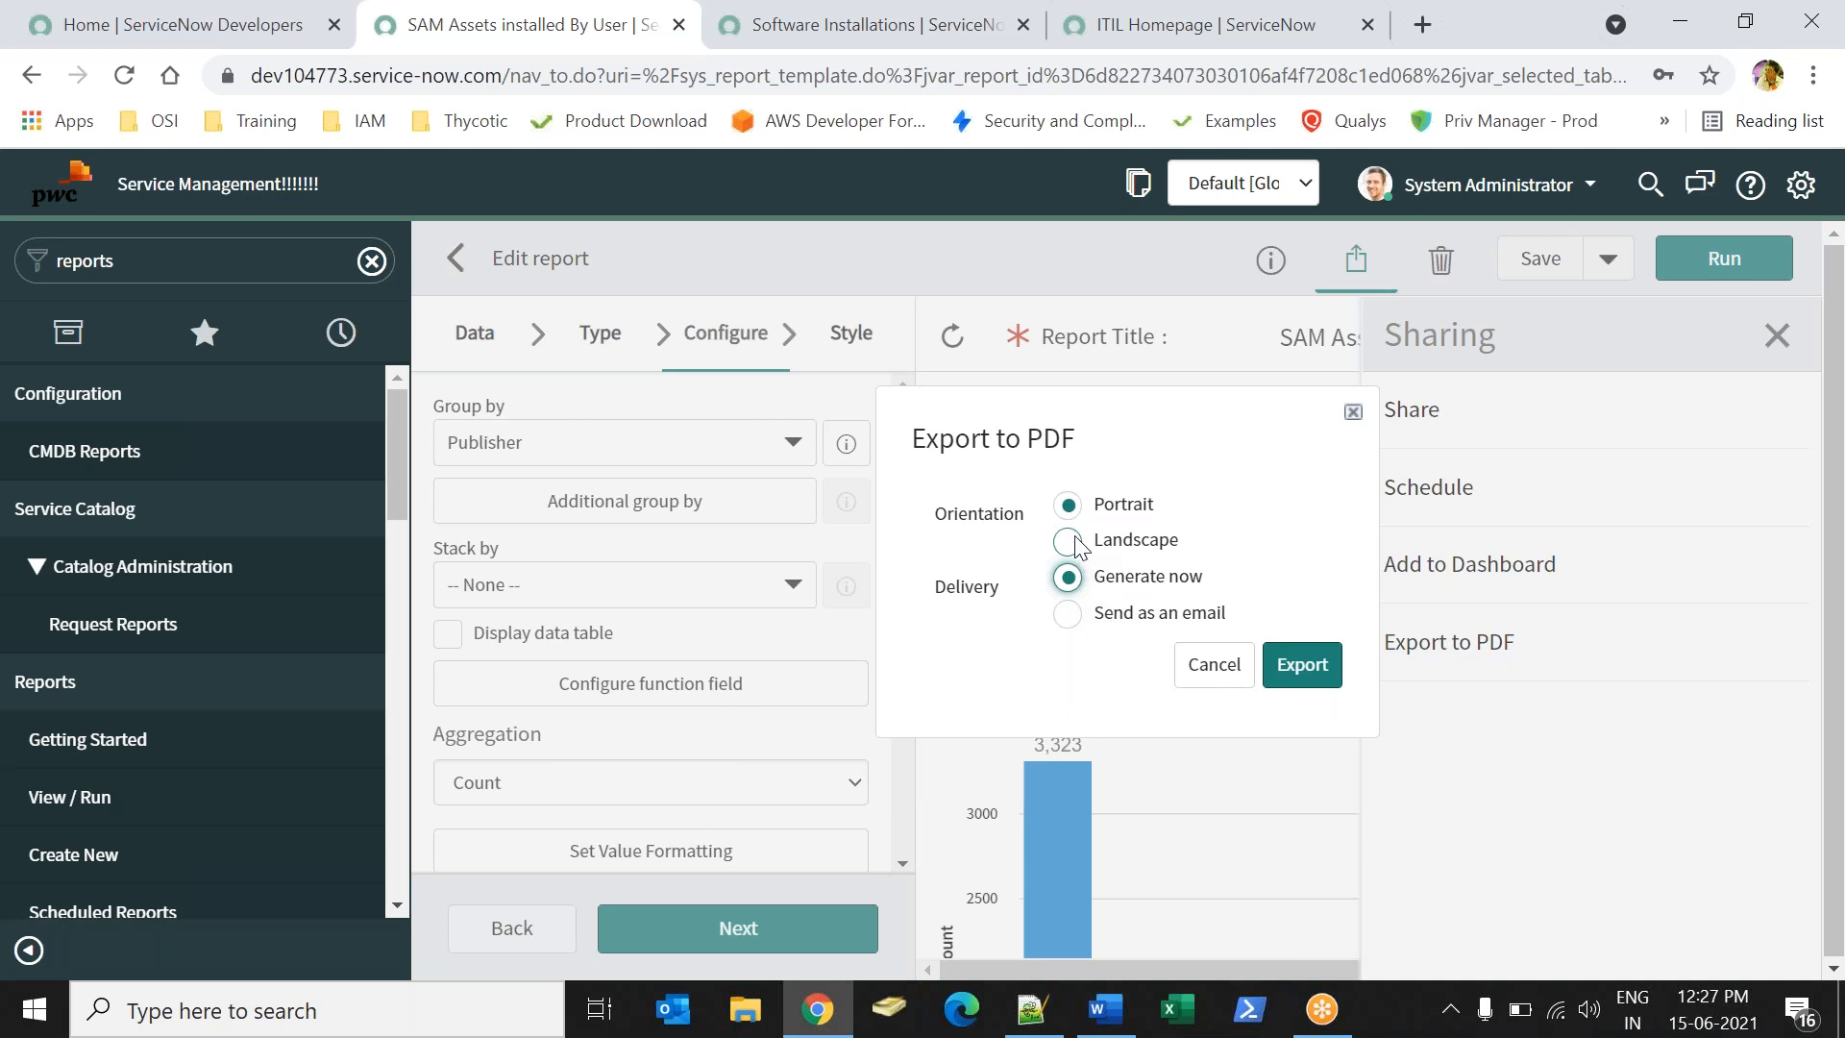
click(1294, 662)
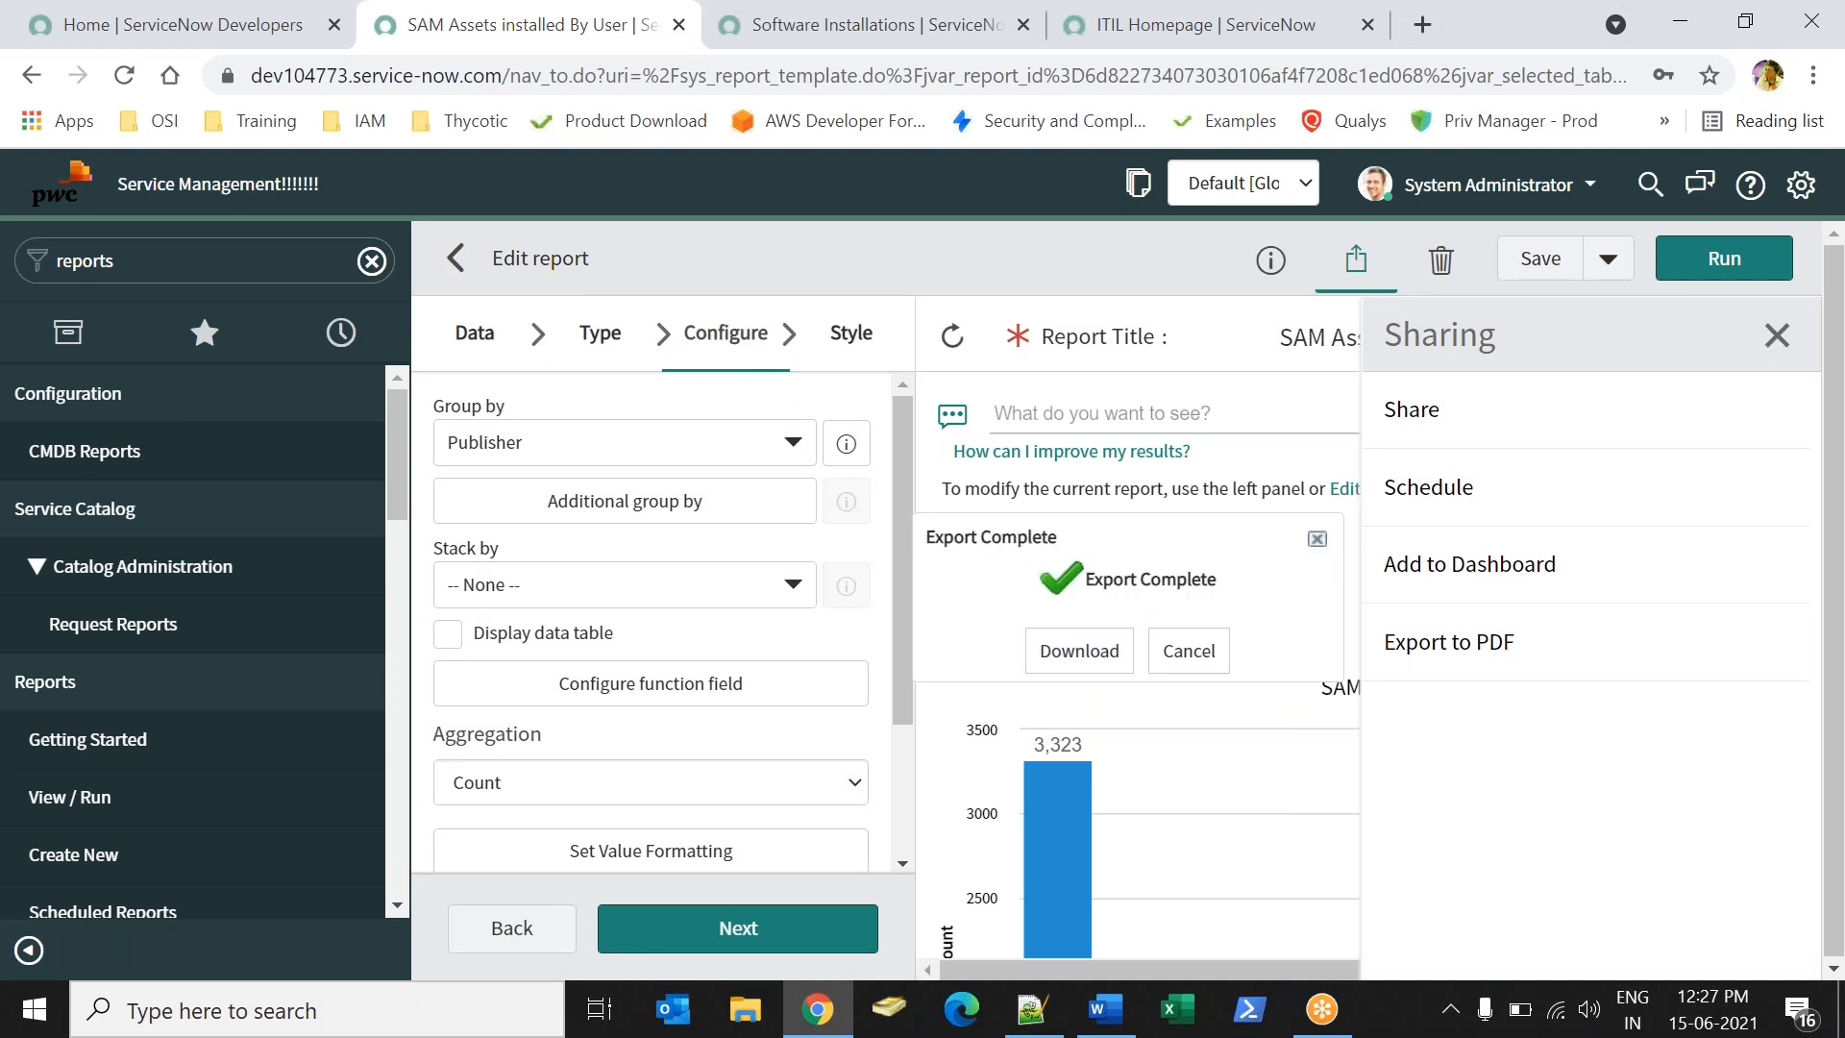
click(1079, 658)
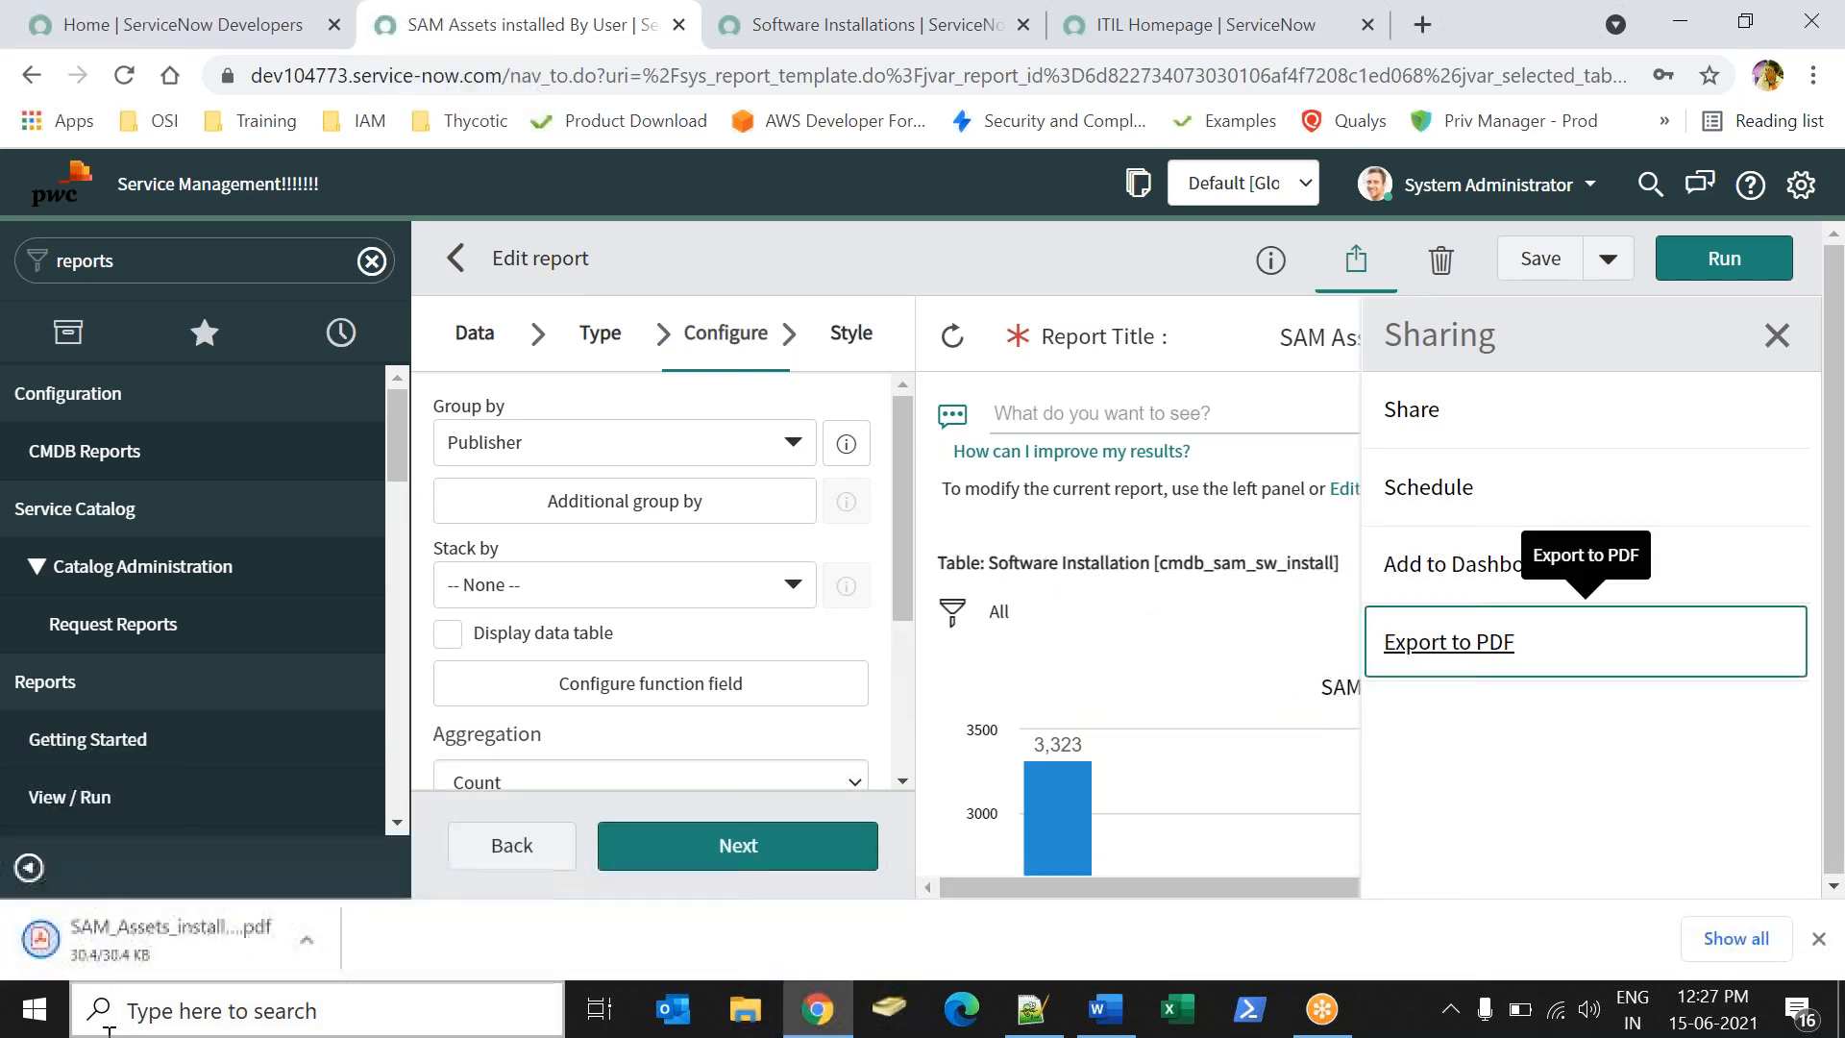
- Open the downloaded PDF and review its heading, report title, run date and table name
click(154, 928)
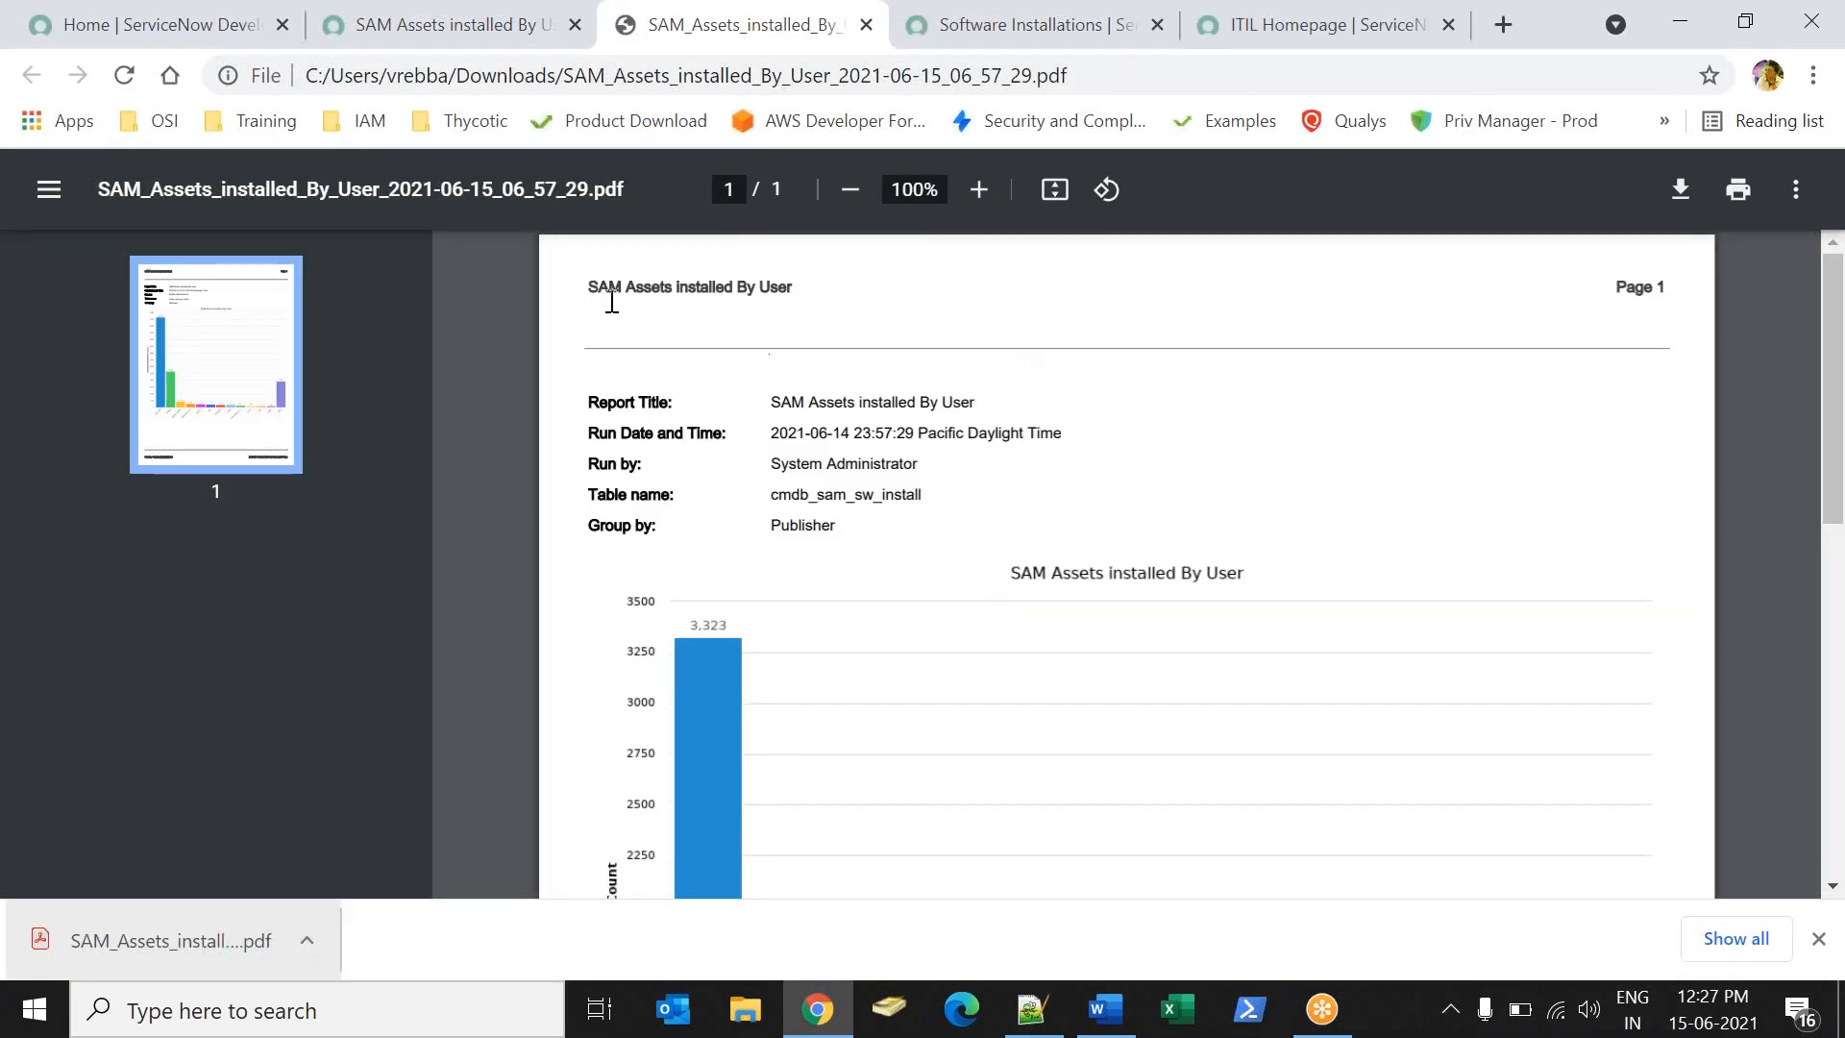
drag(581, 279, 850, 274)
click(771, 291)
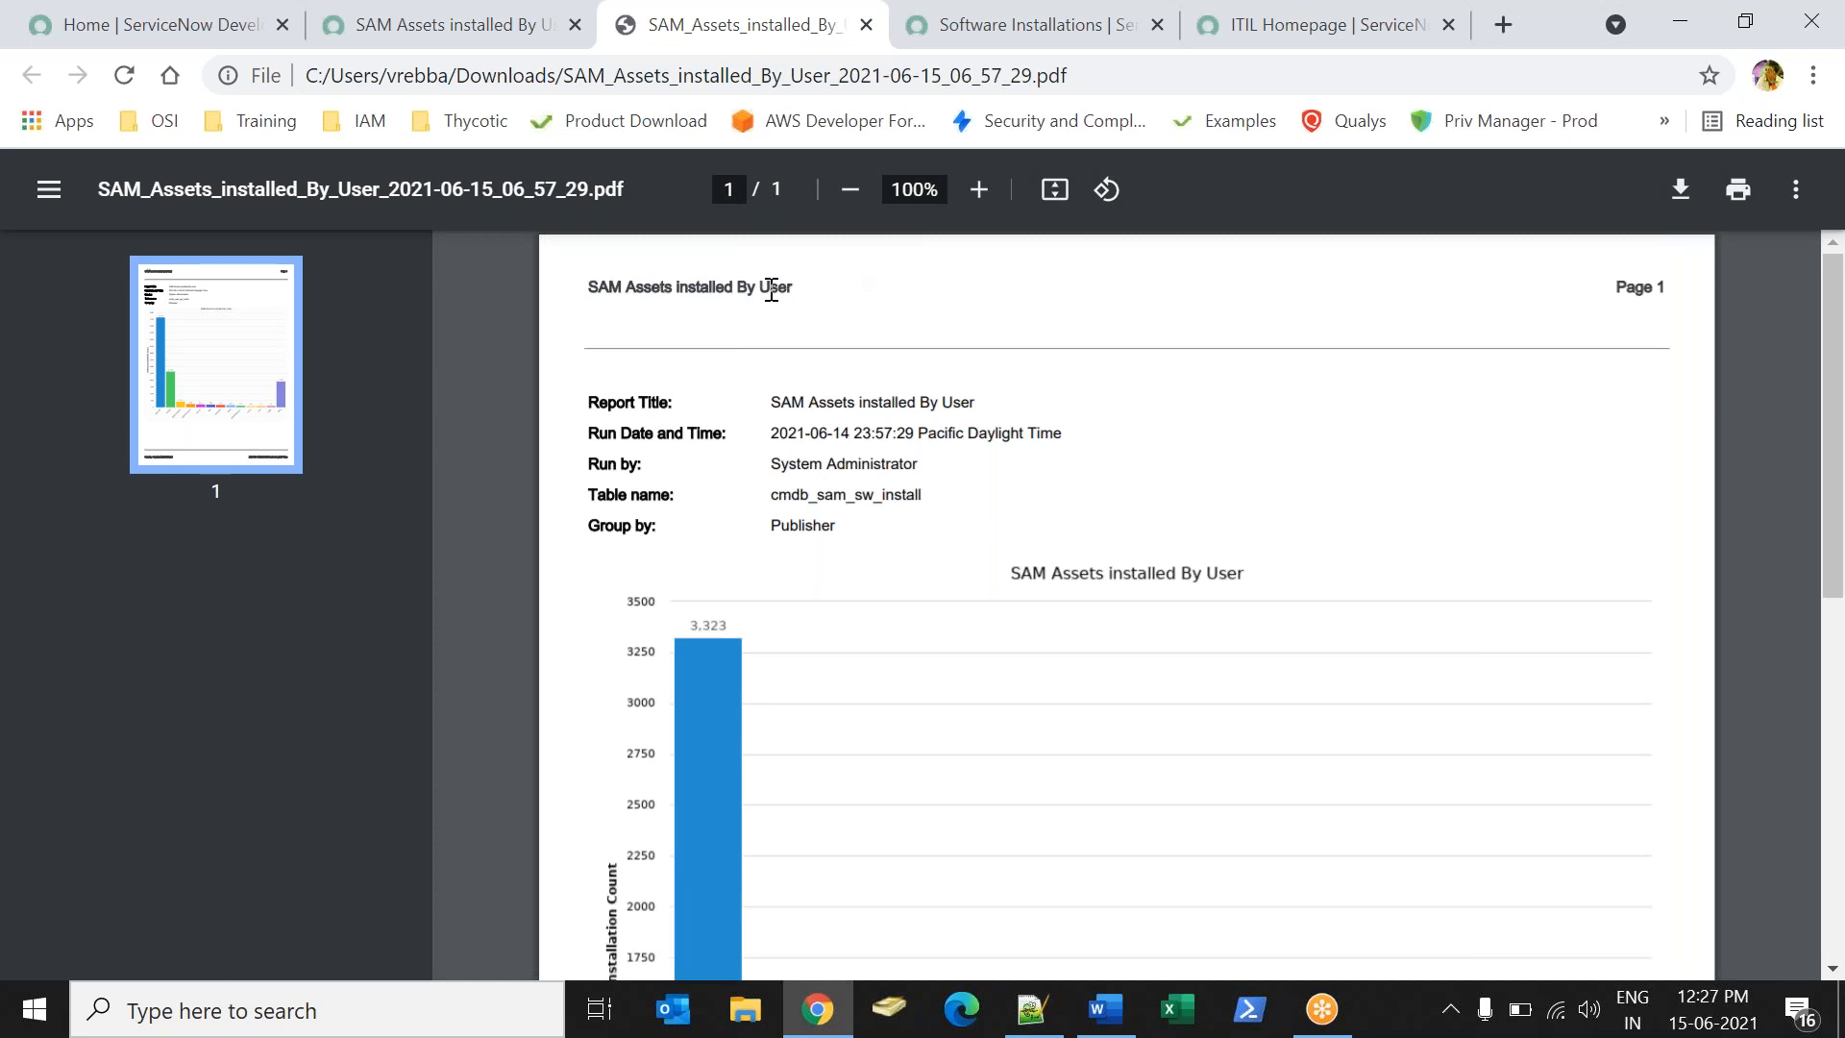
drag(583, 298, 807, 300)
drag(769, 404, 960, 393)
drag(765, 440, 965, 378)
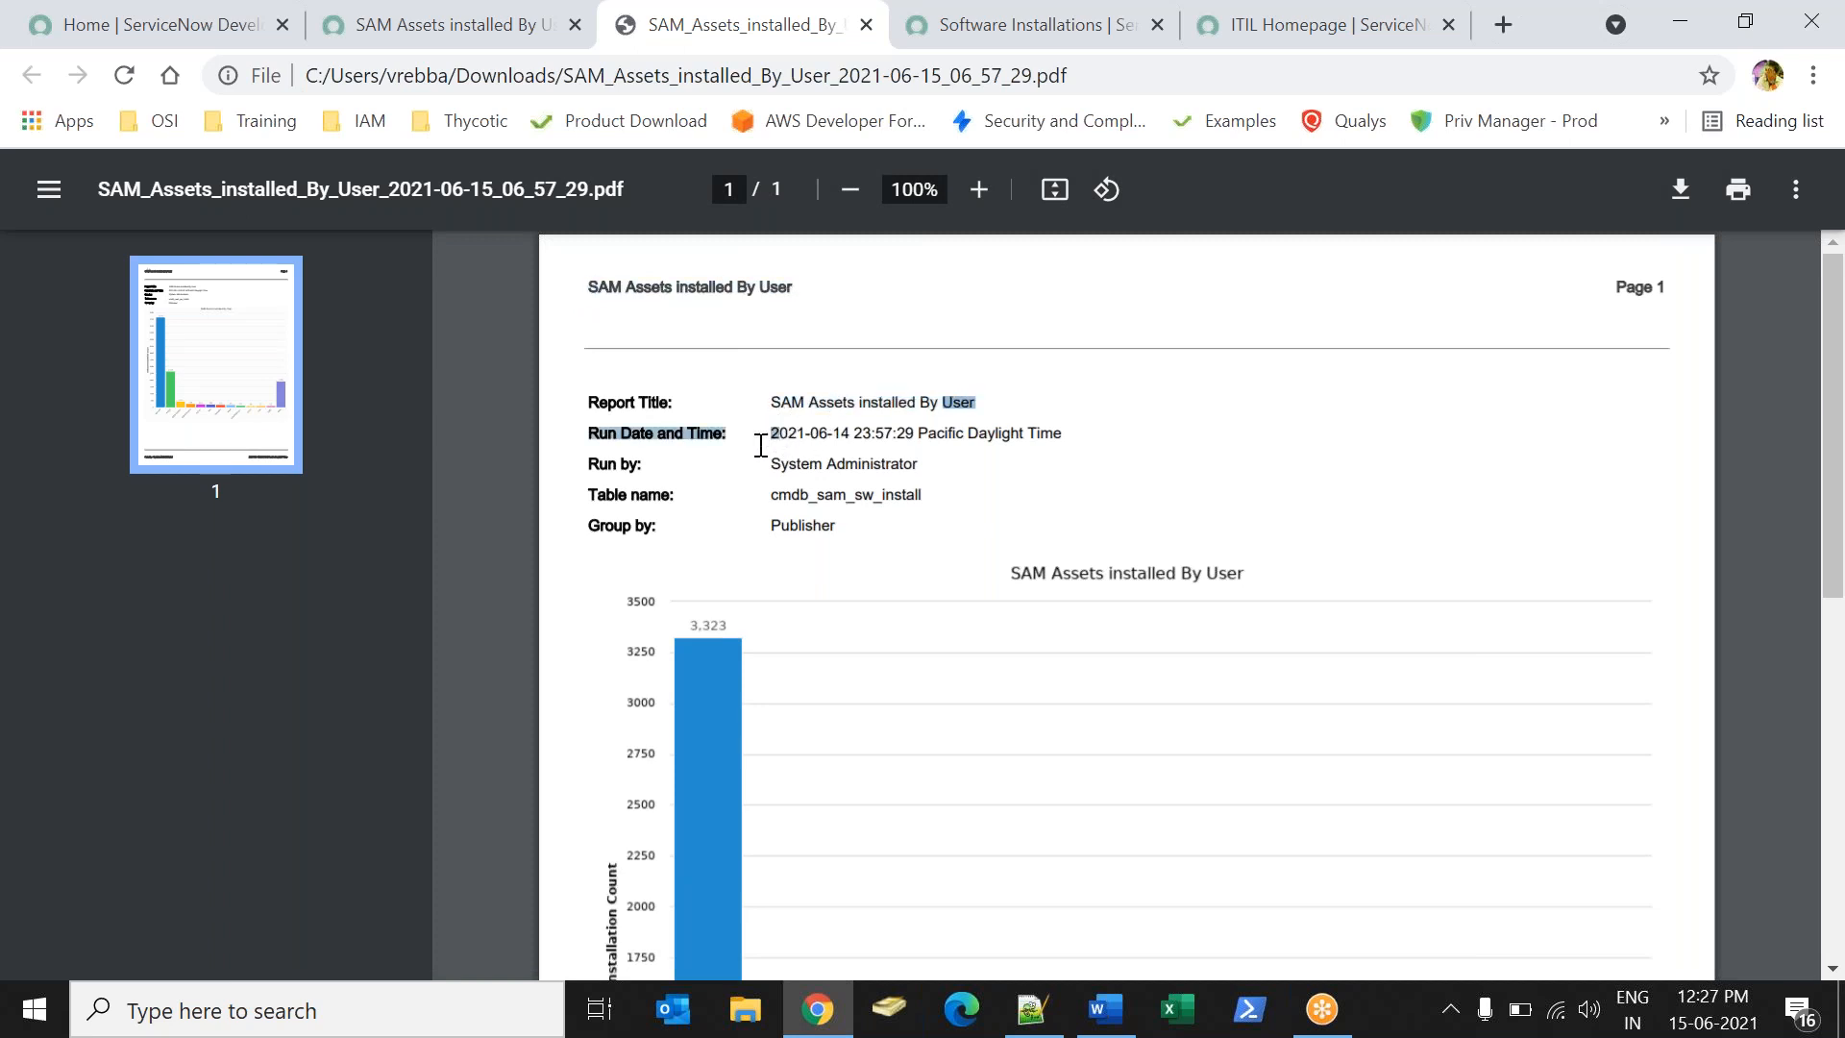
drag(799, 494, 952, 509)
click(814, 528)
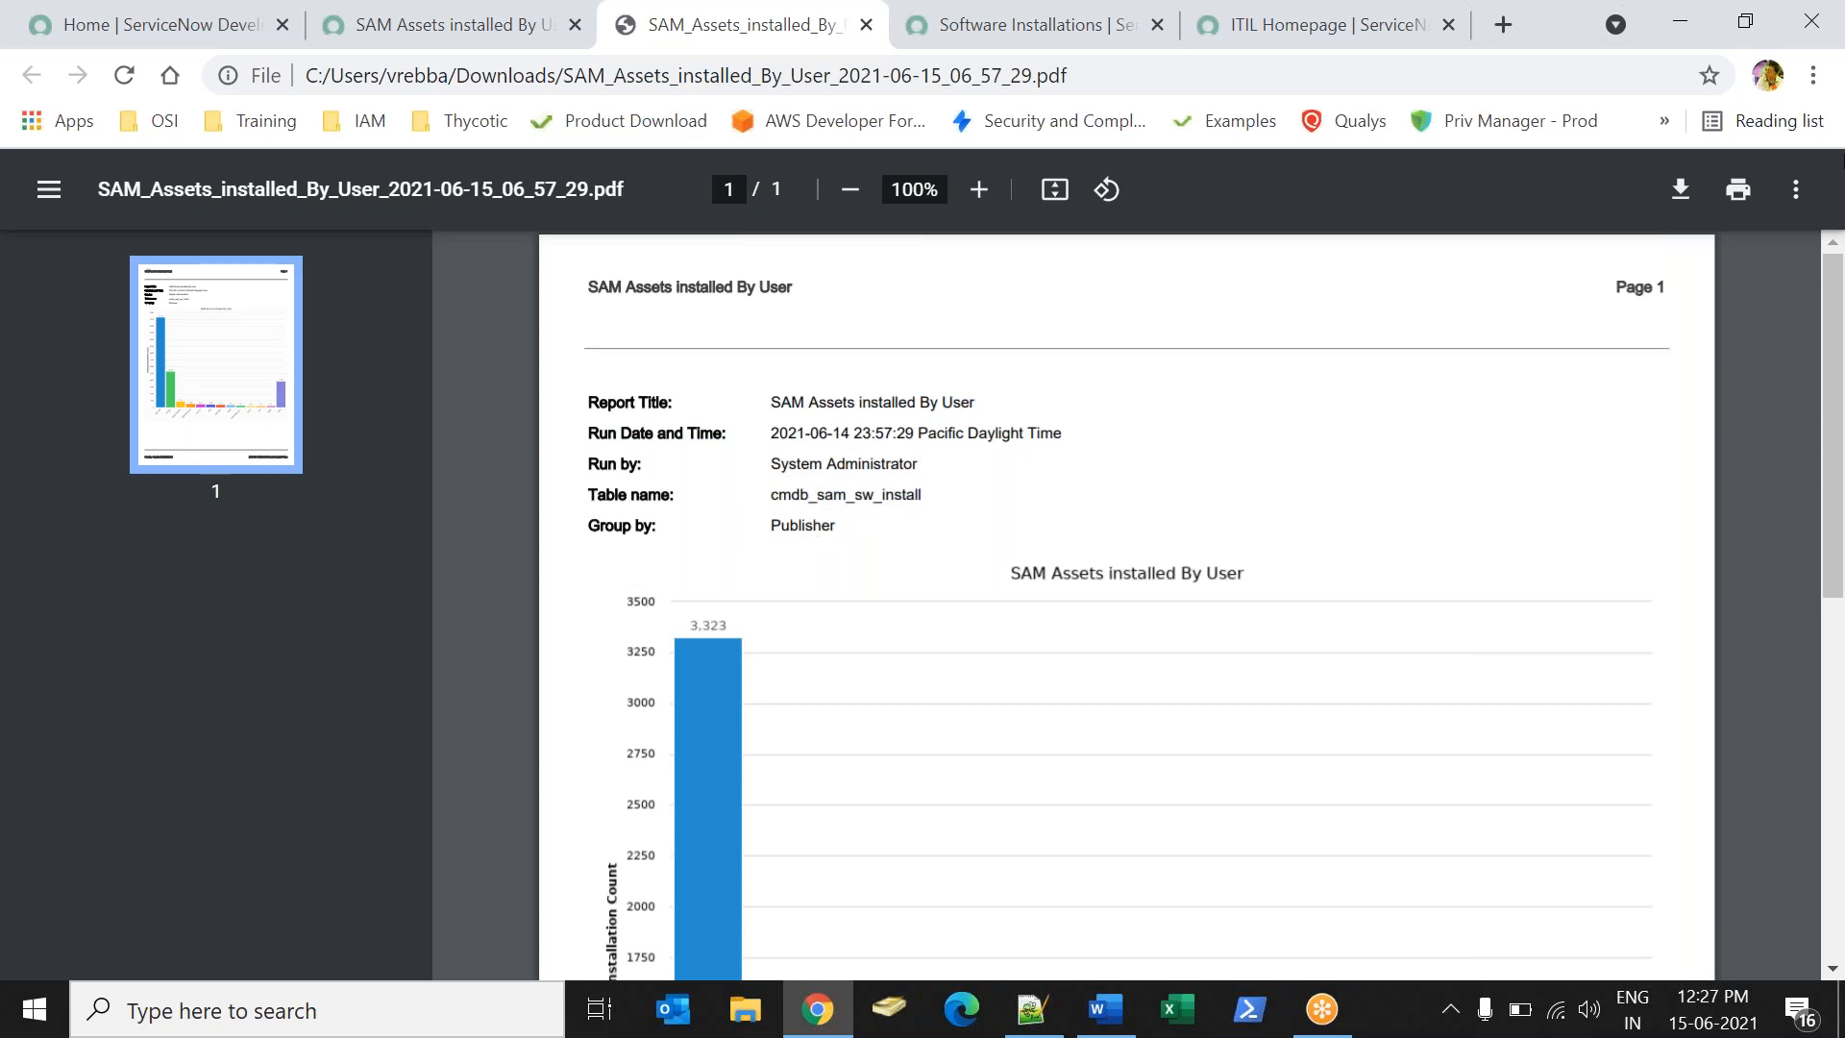
- Scroll through the PDF's bar chart and run-by footer, then close the PDF tab
drag(1843, 265, 1843, 729)
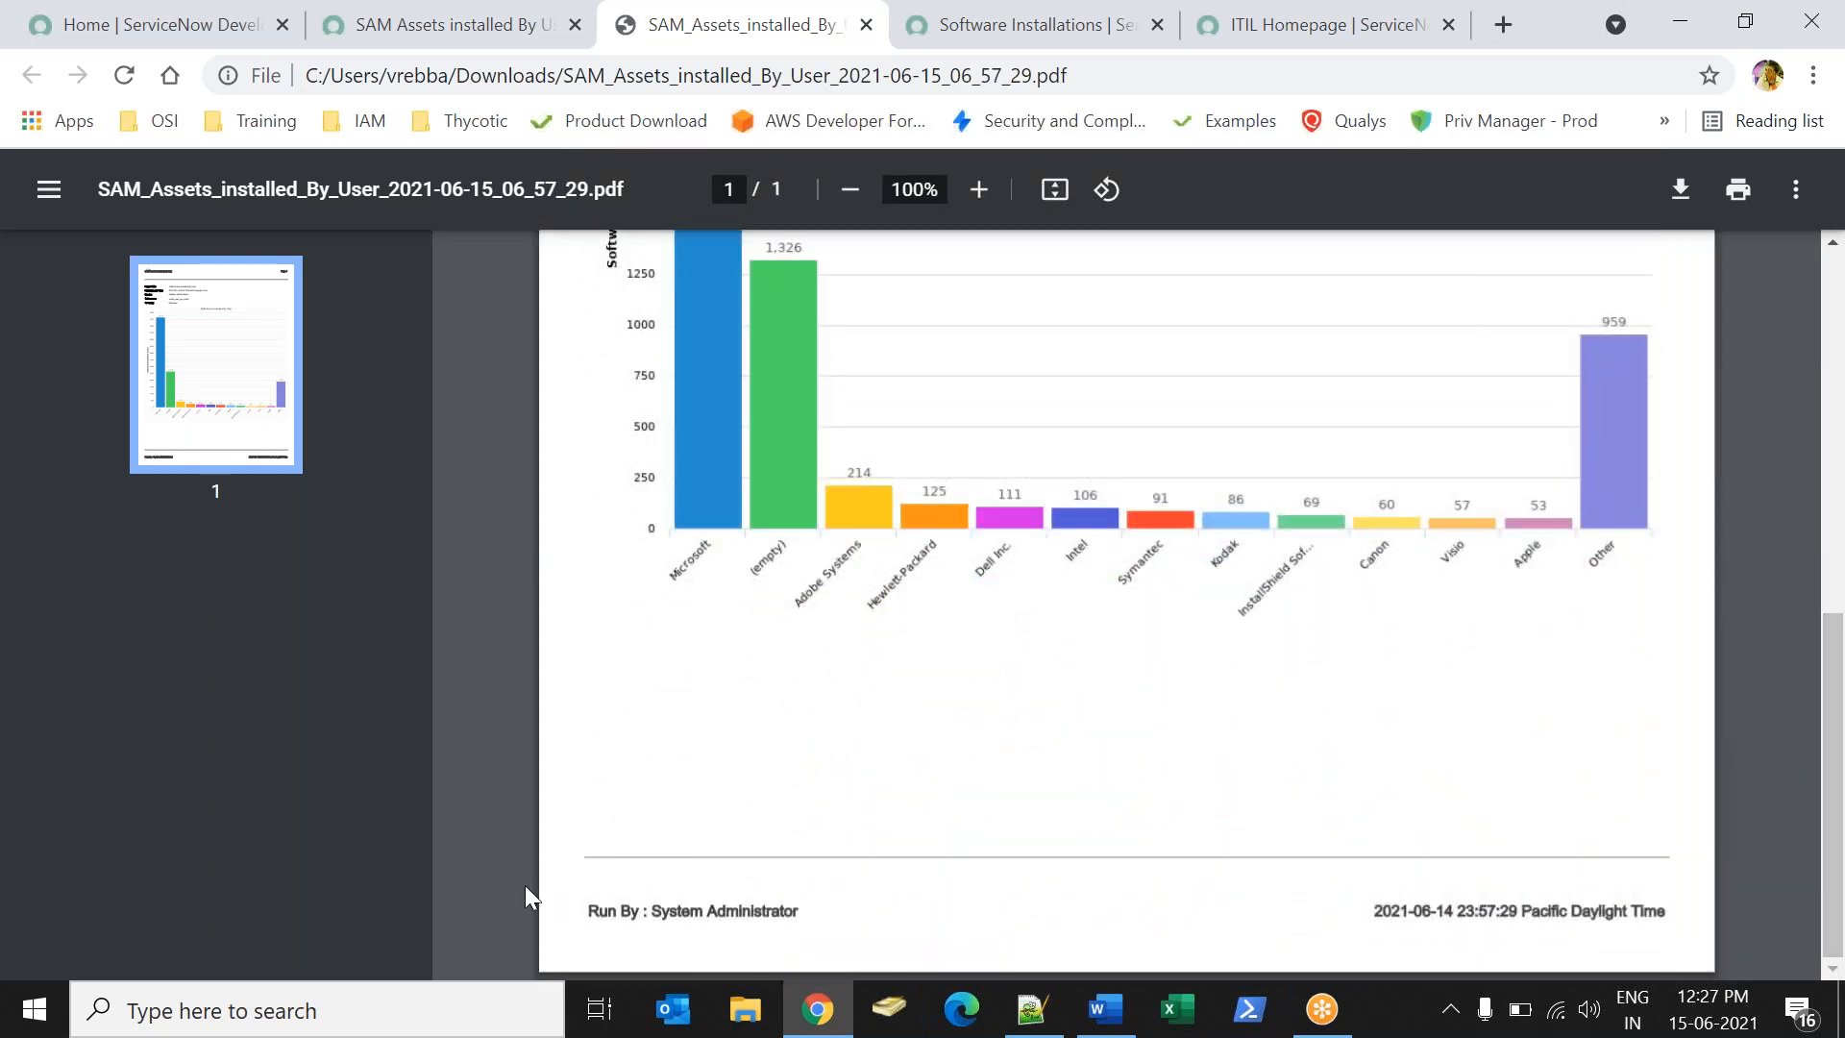
drag(600, 925, 1165, 939)
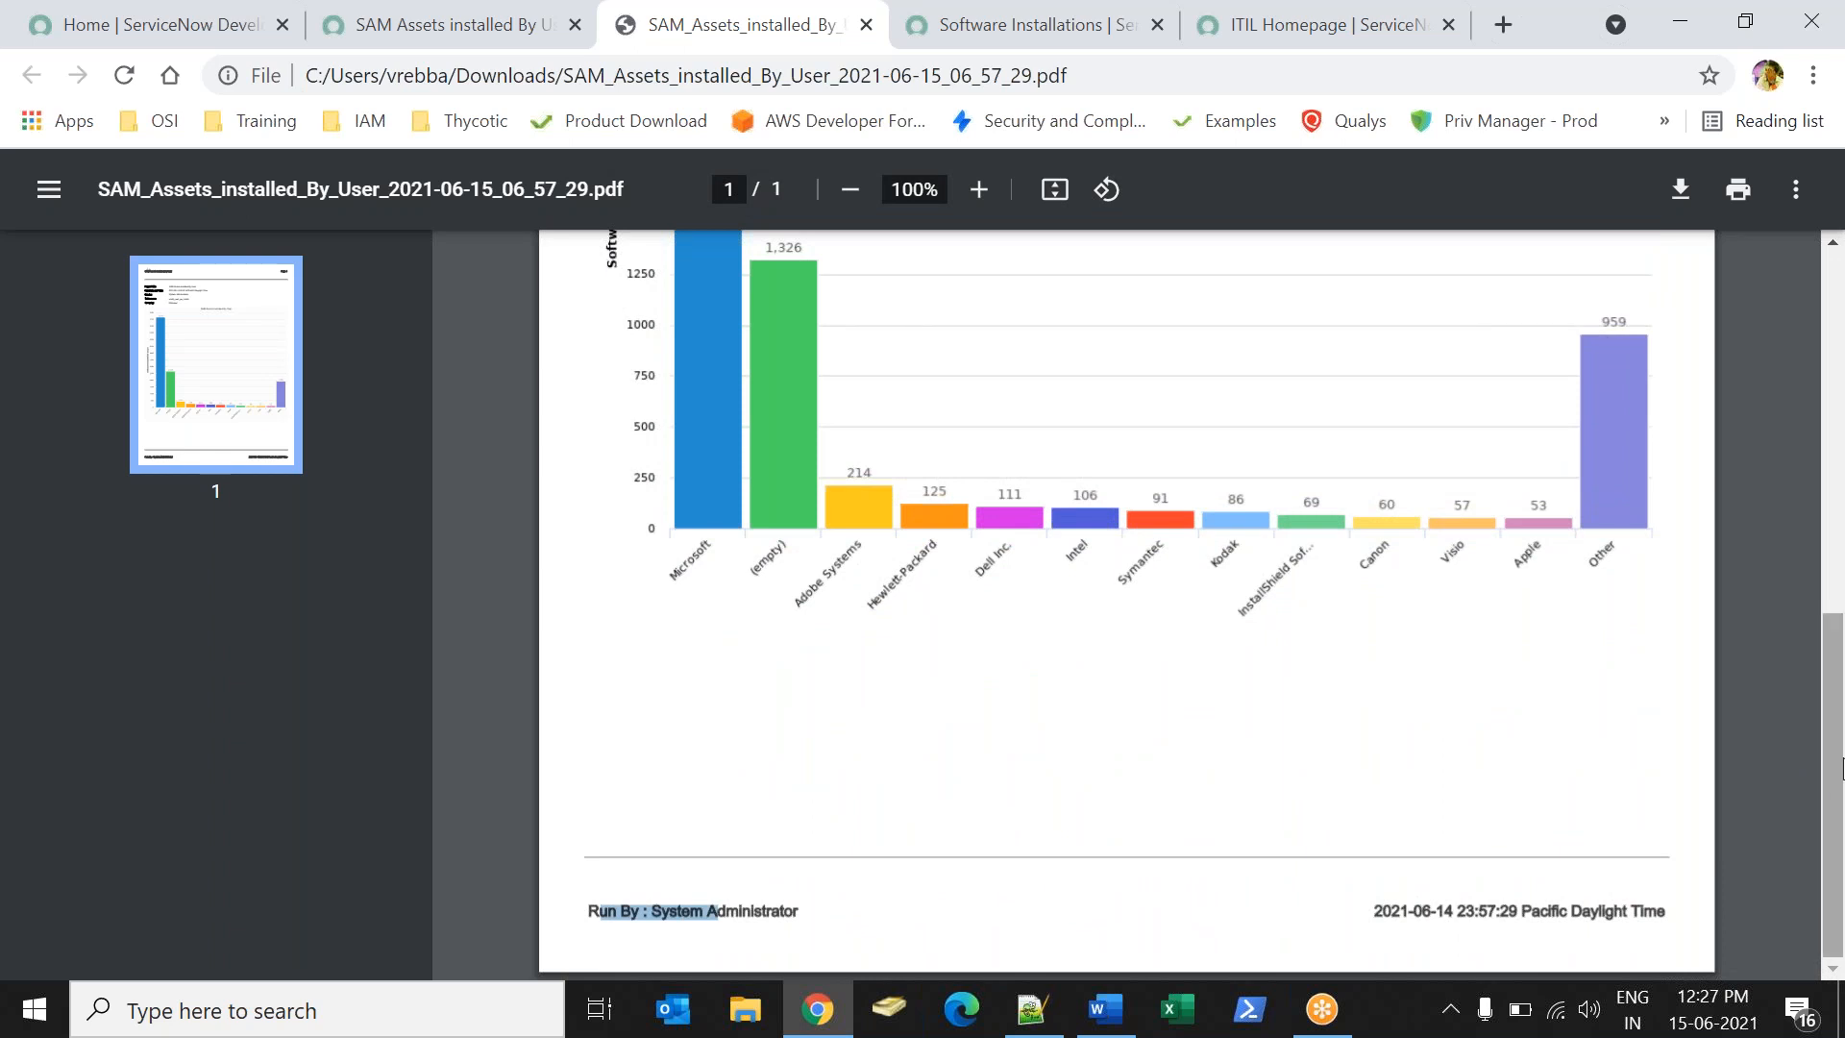
drag(1842, 769, 1676, 256)
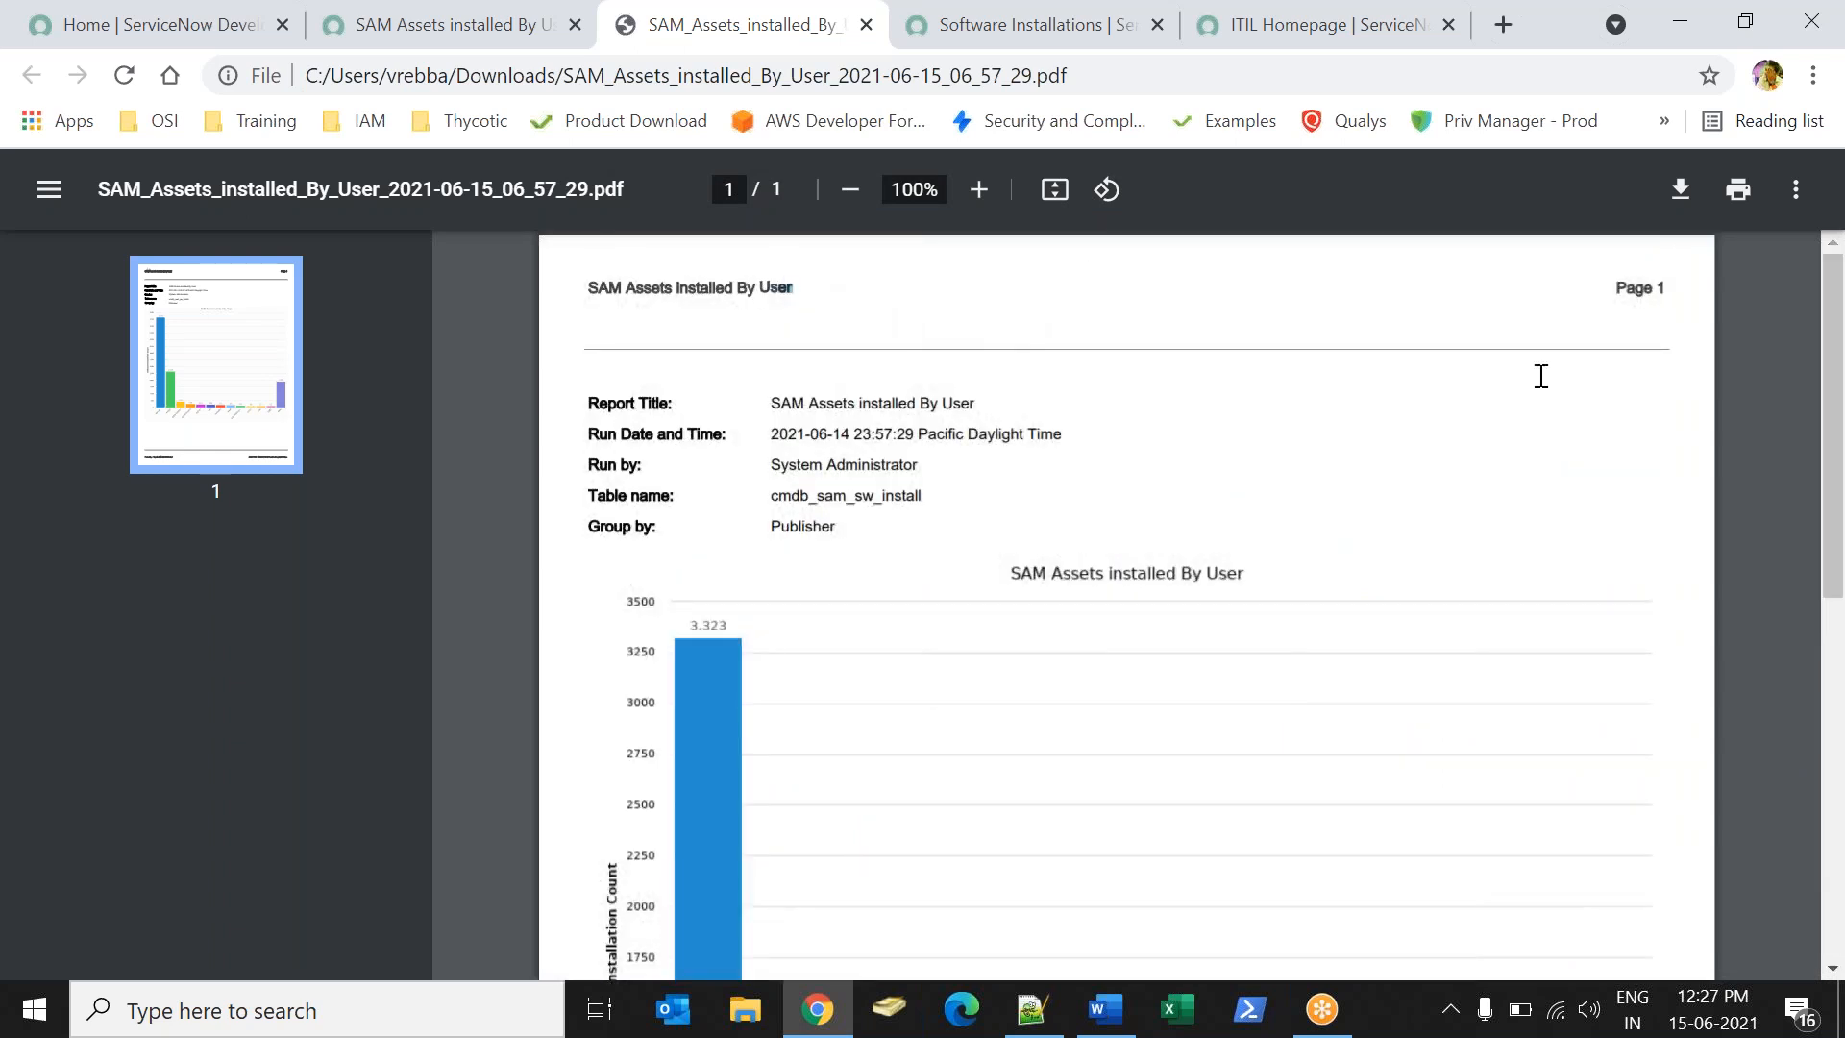
drag(1837, 332, 1739, 552)
scroll(1741, 553, down, 7)
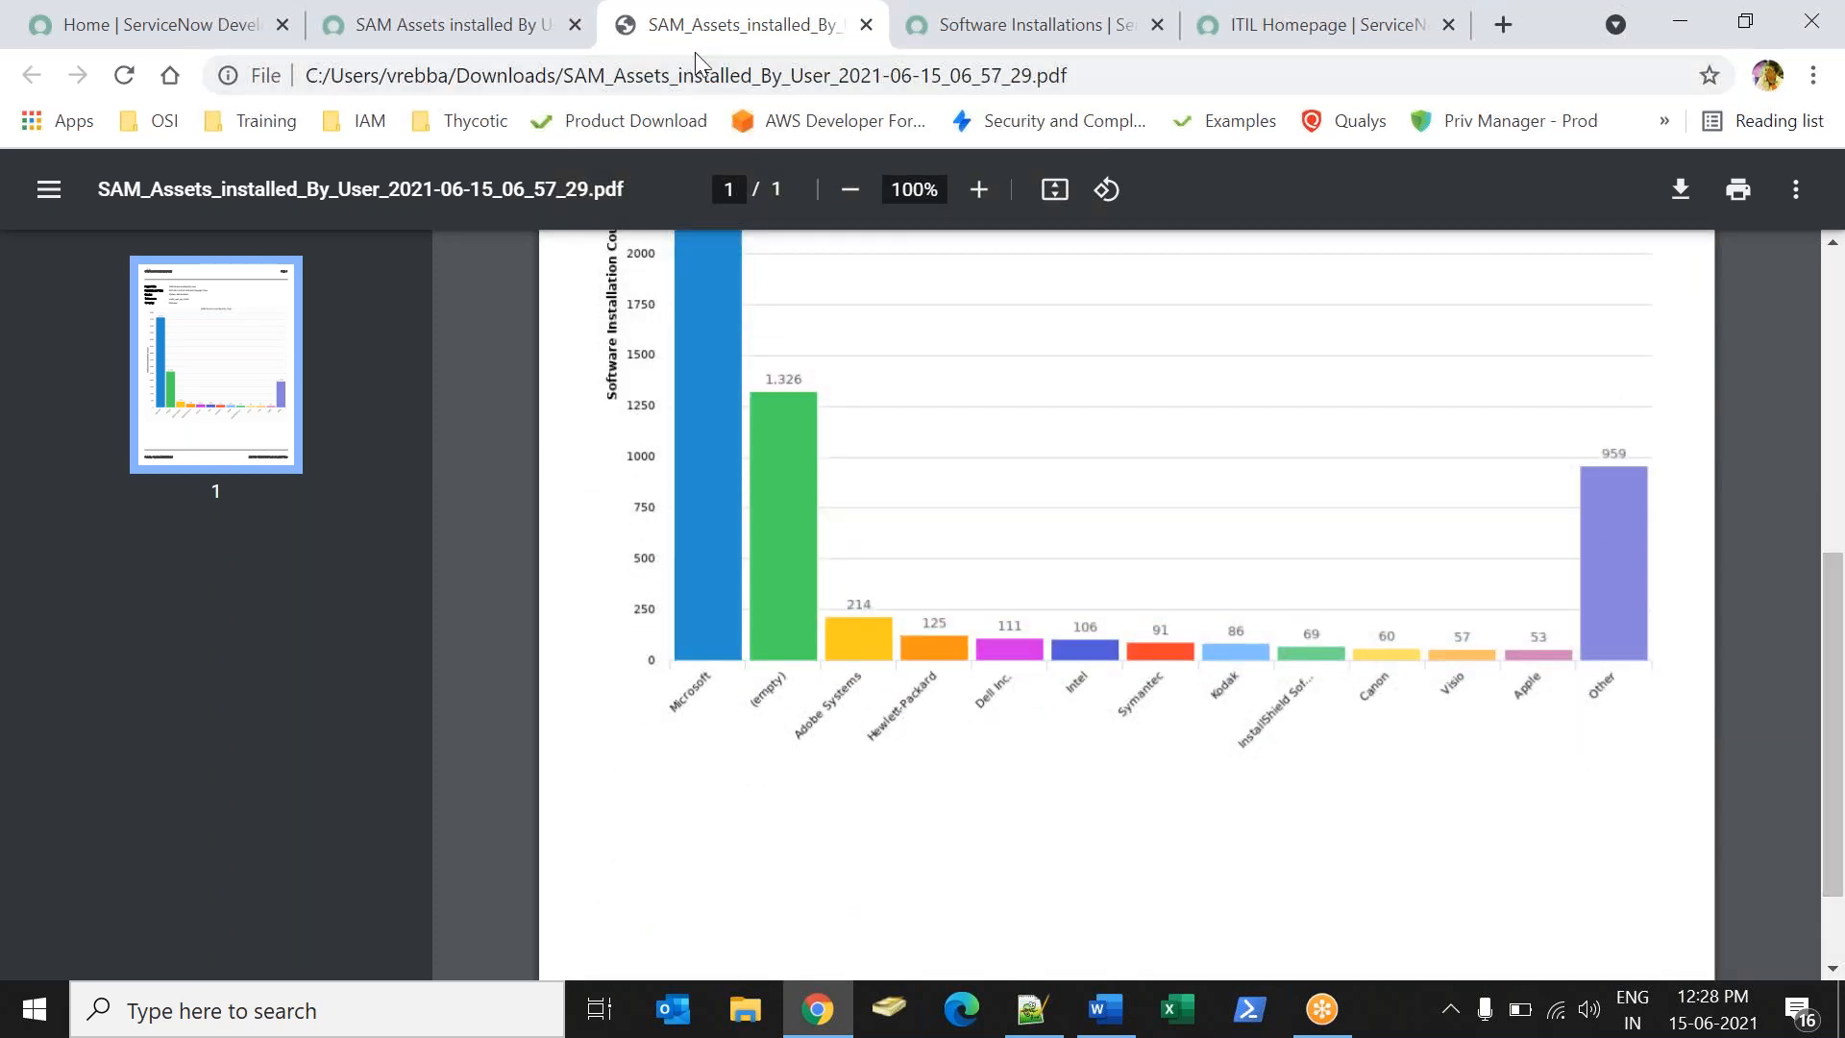
right_click(660, 42)
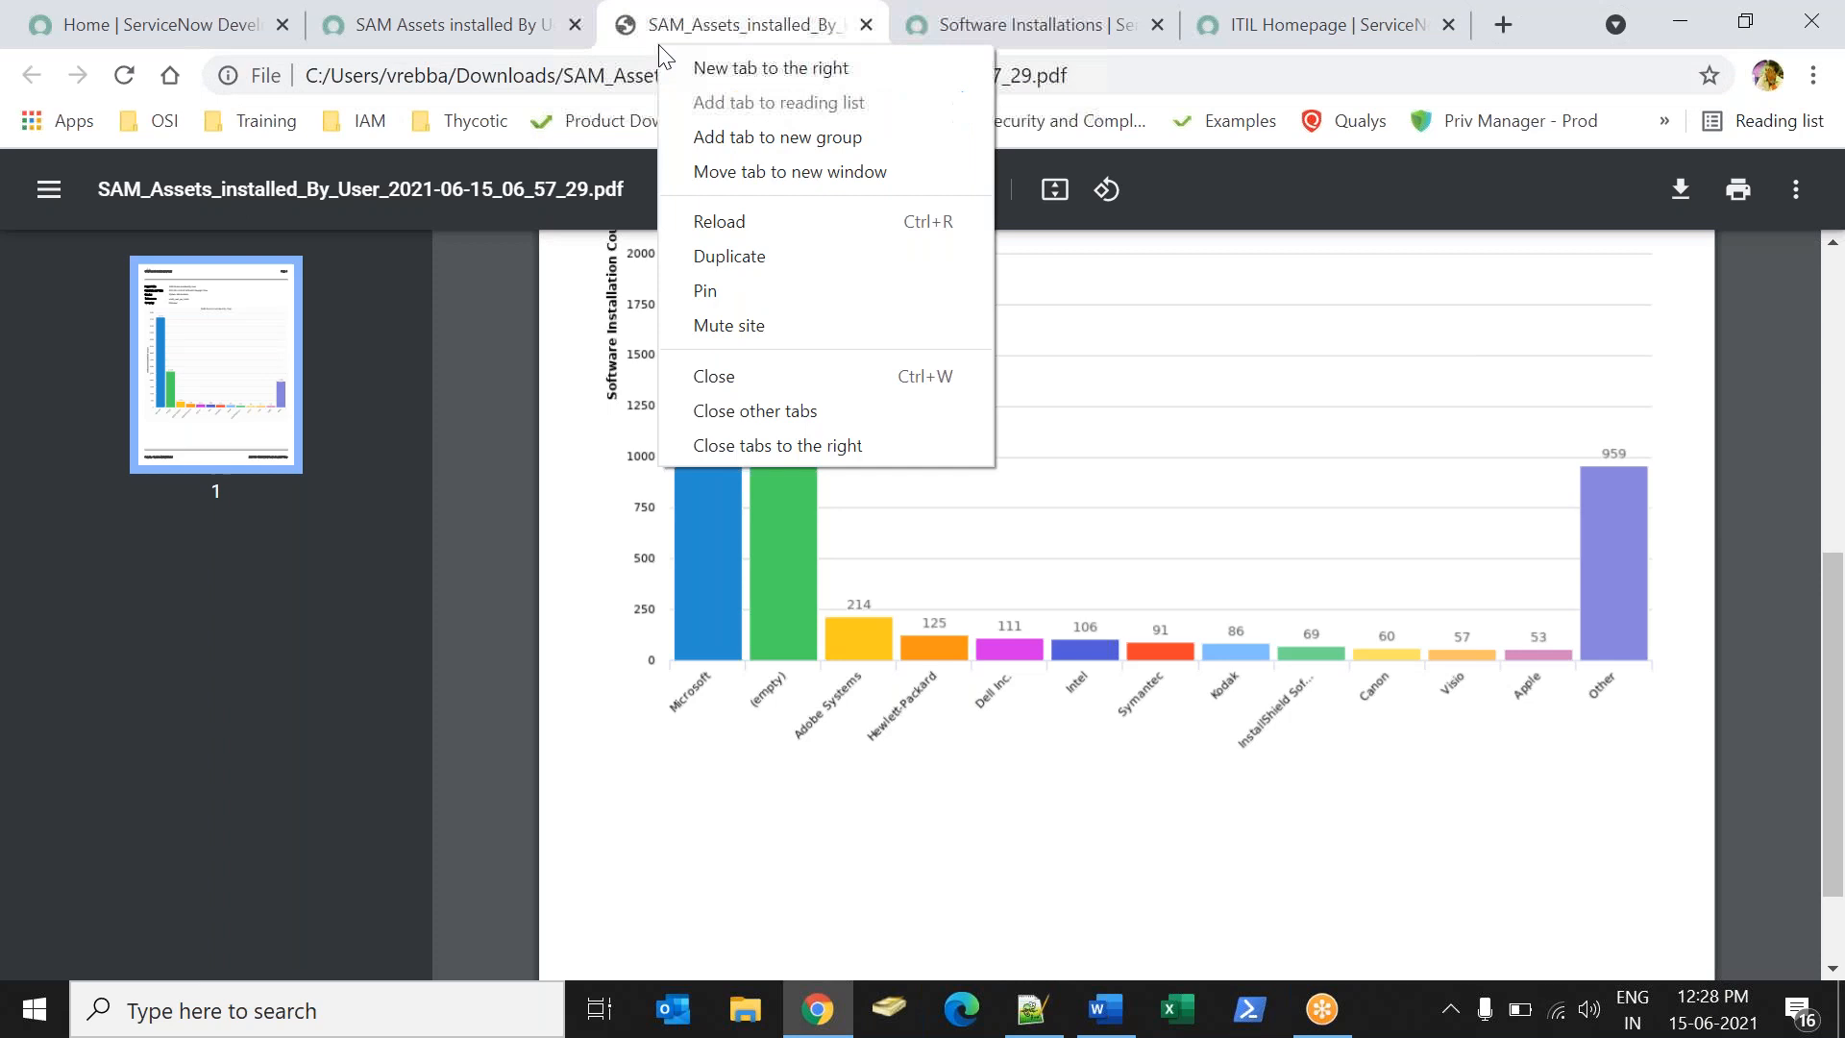
click(719, 377)
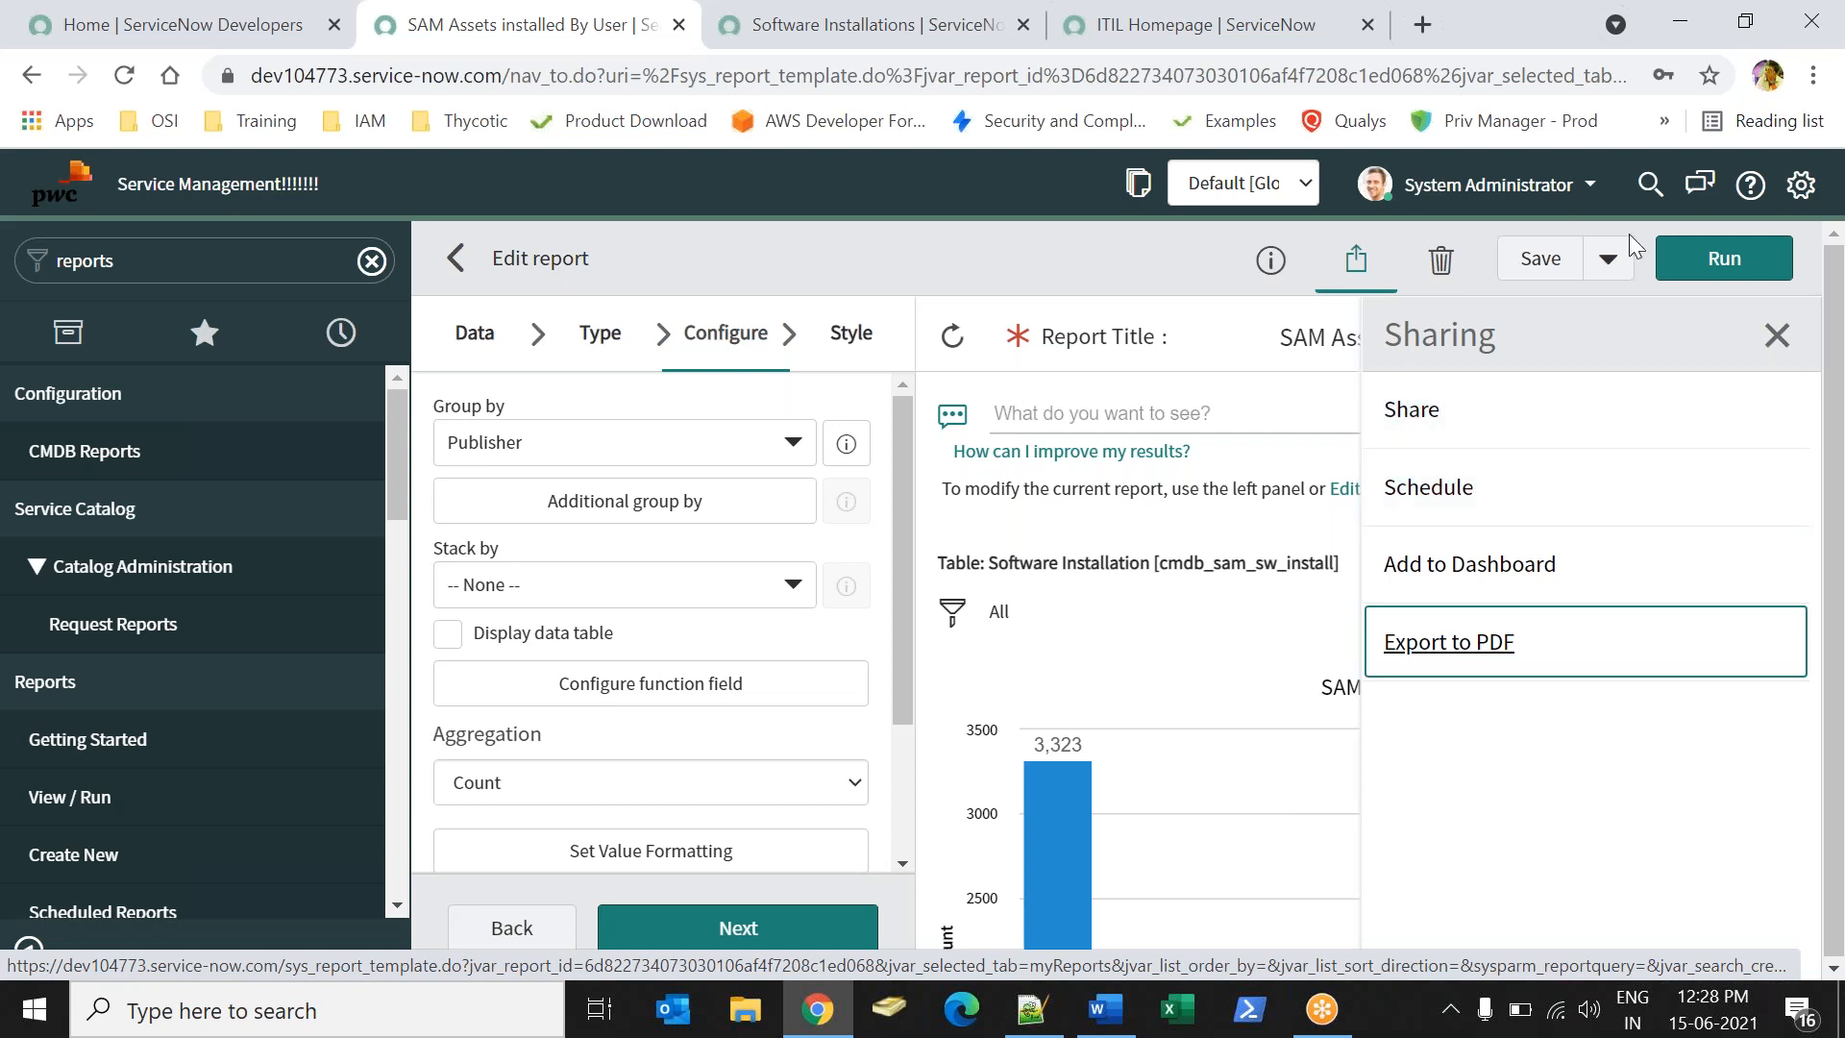
- Open the report's 'Schedule an email containing this report' dialog and unlock the Users field
click(1436, 516)
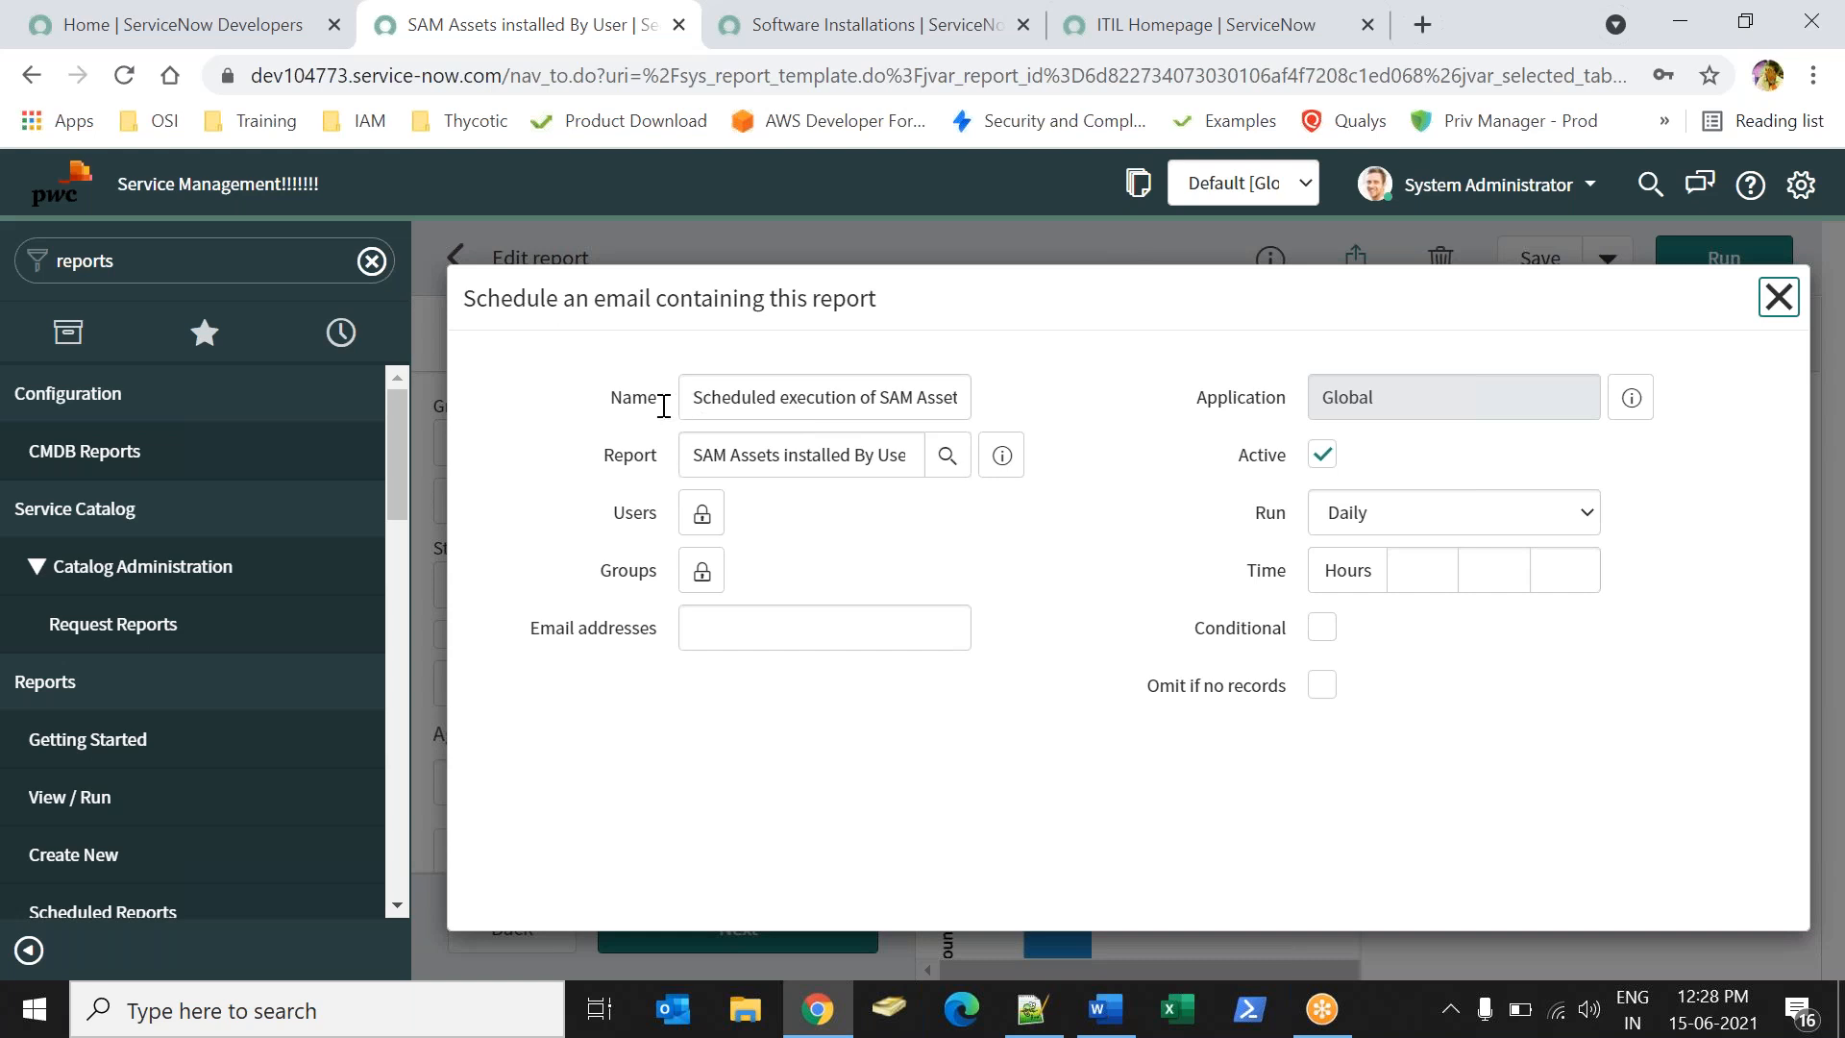
drag(707, 409, 1066, 395)
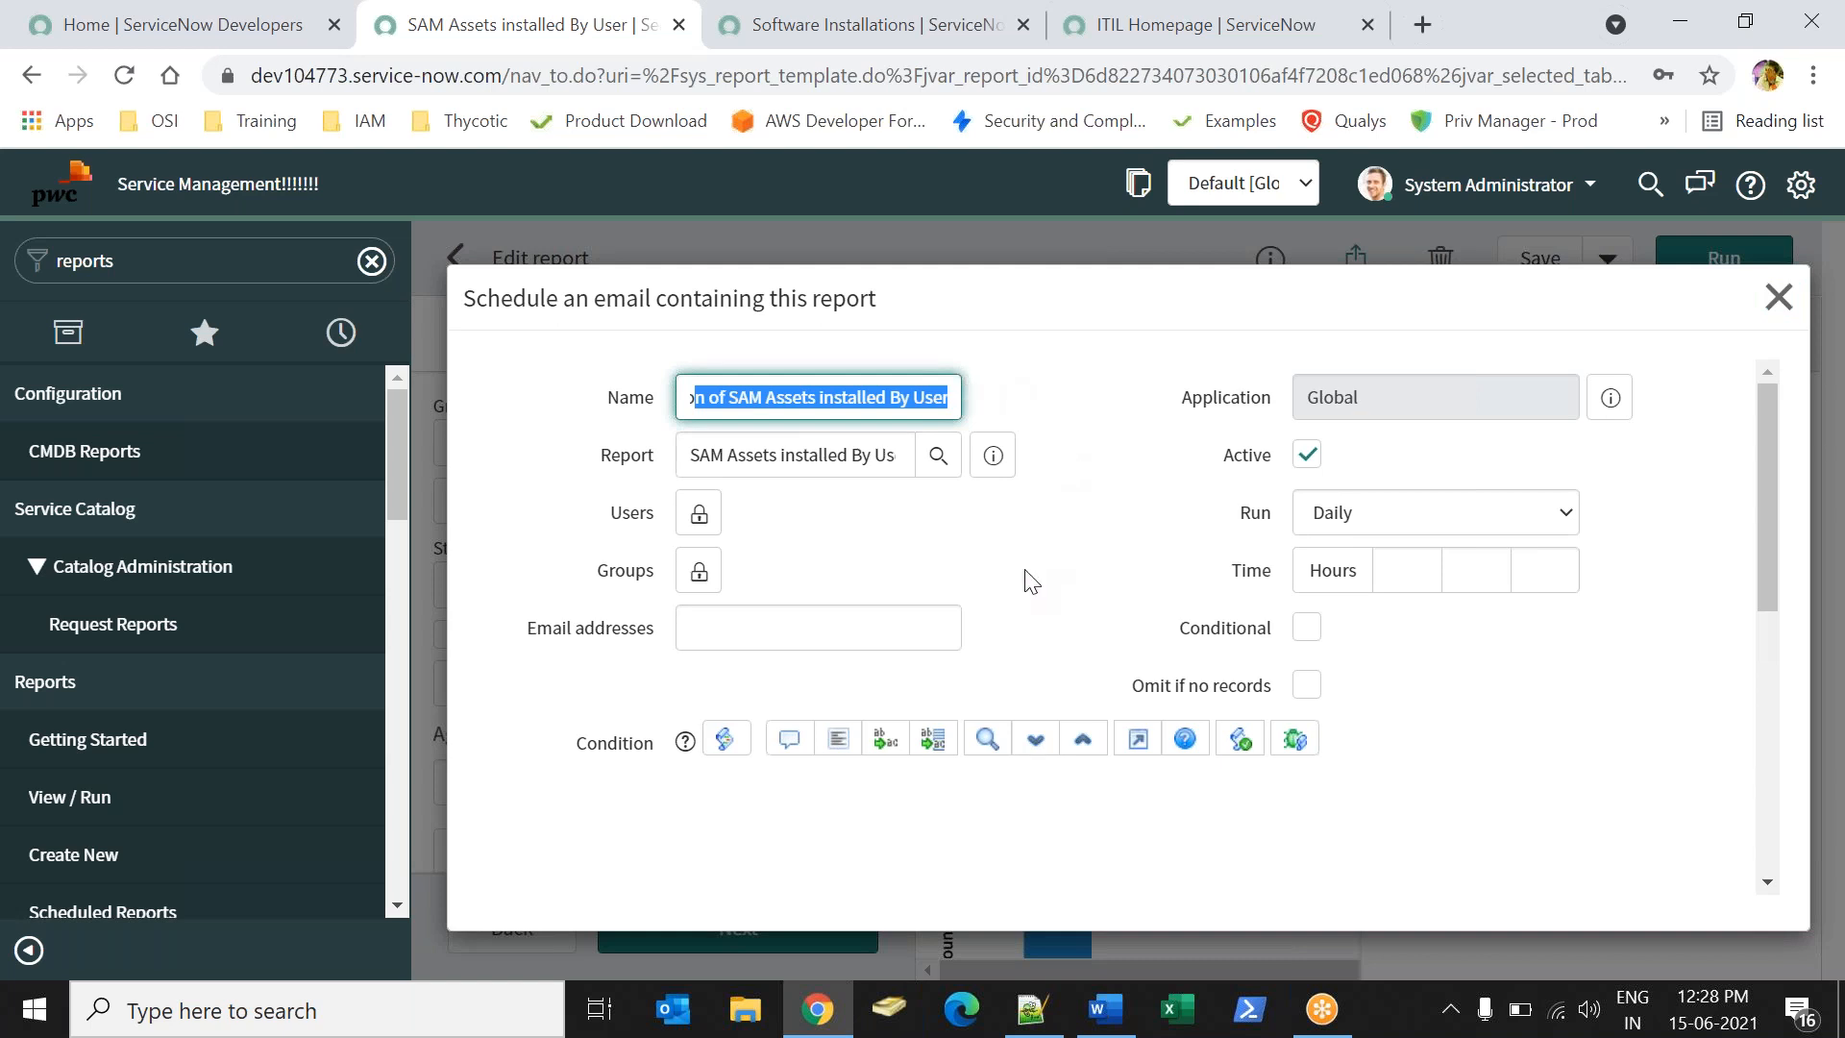
click(698, 512)
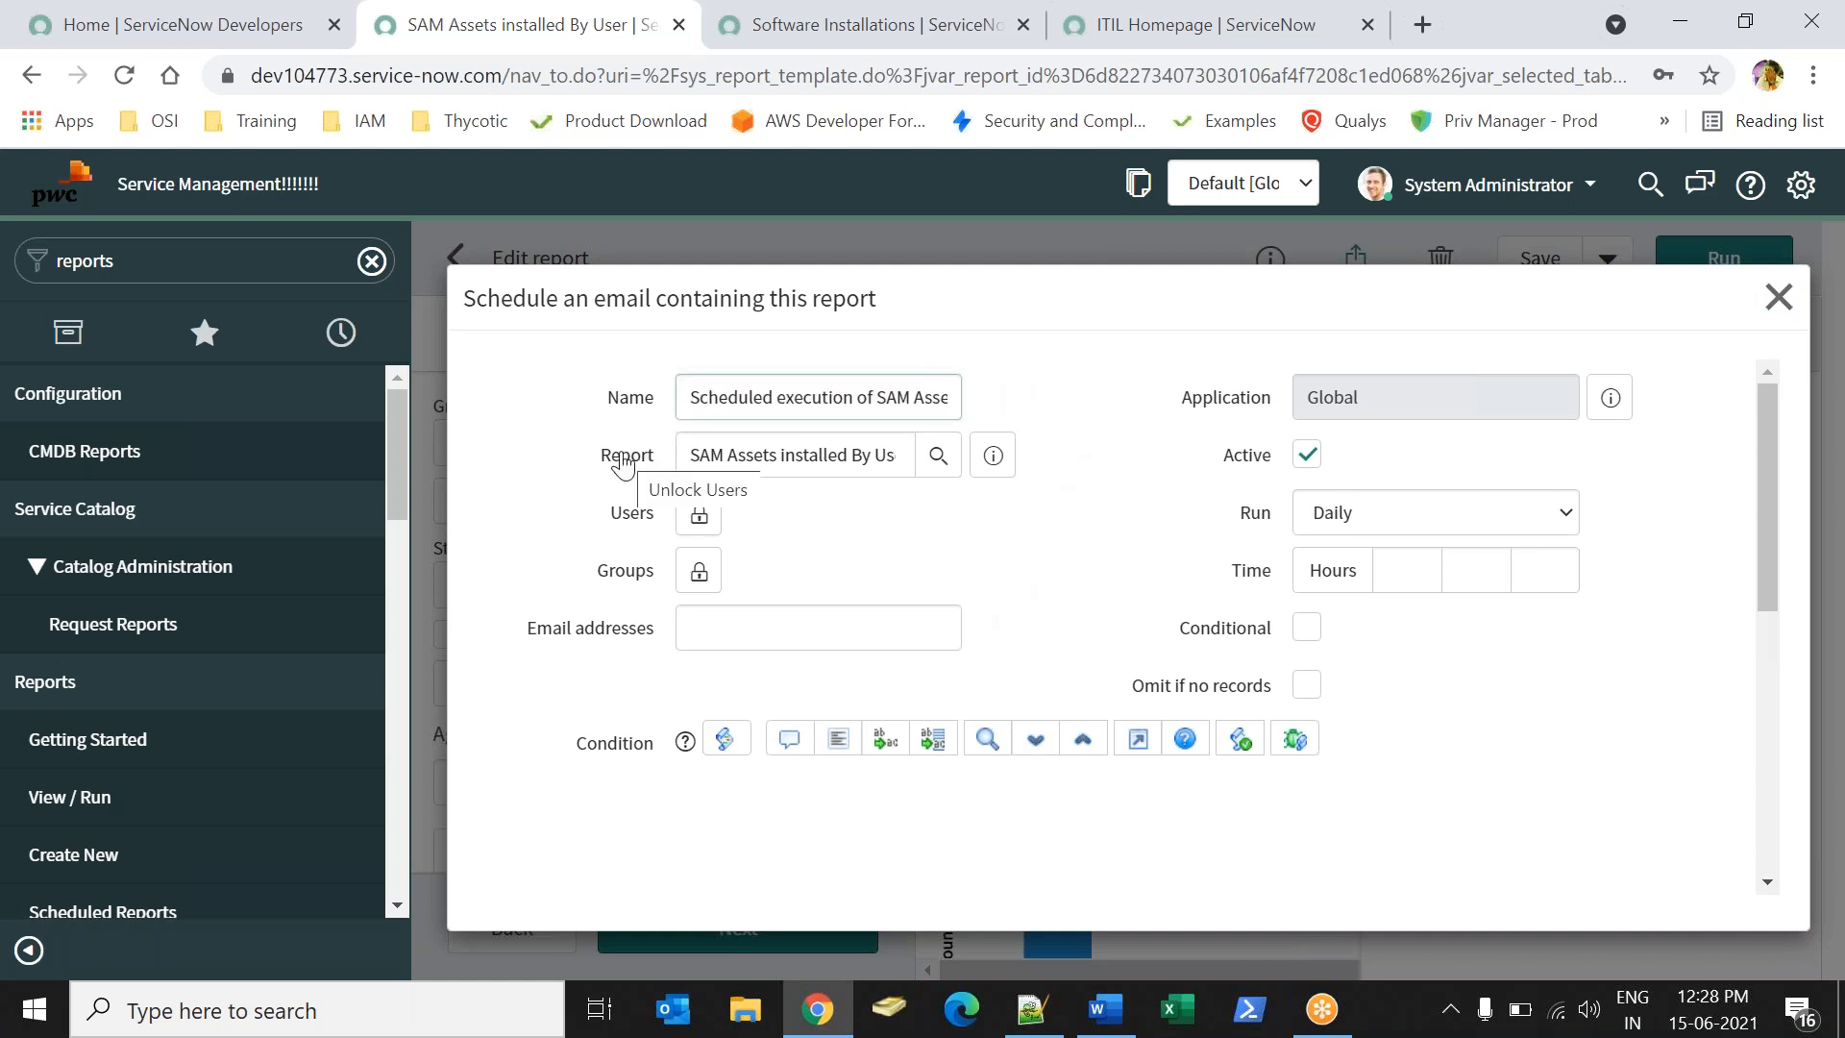
drag(714, 456, 942, 464)
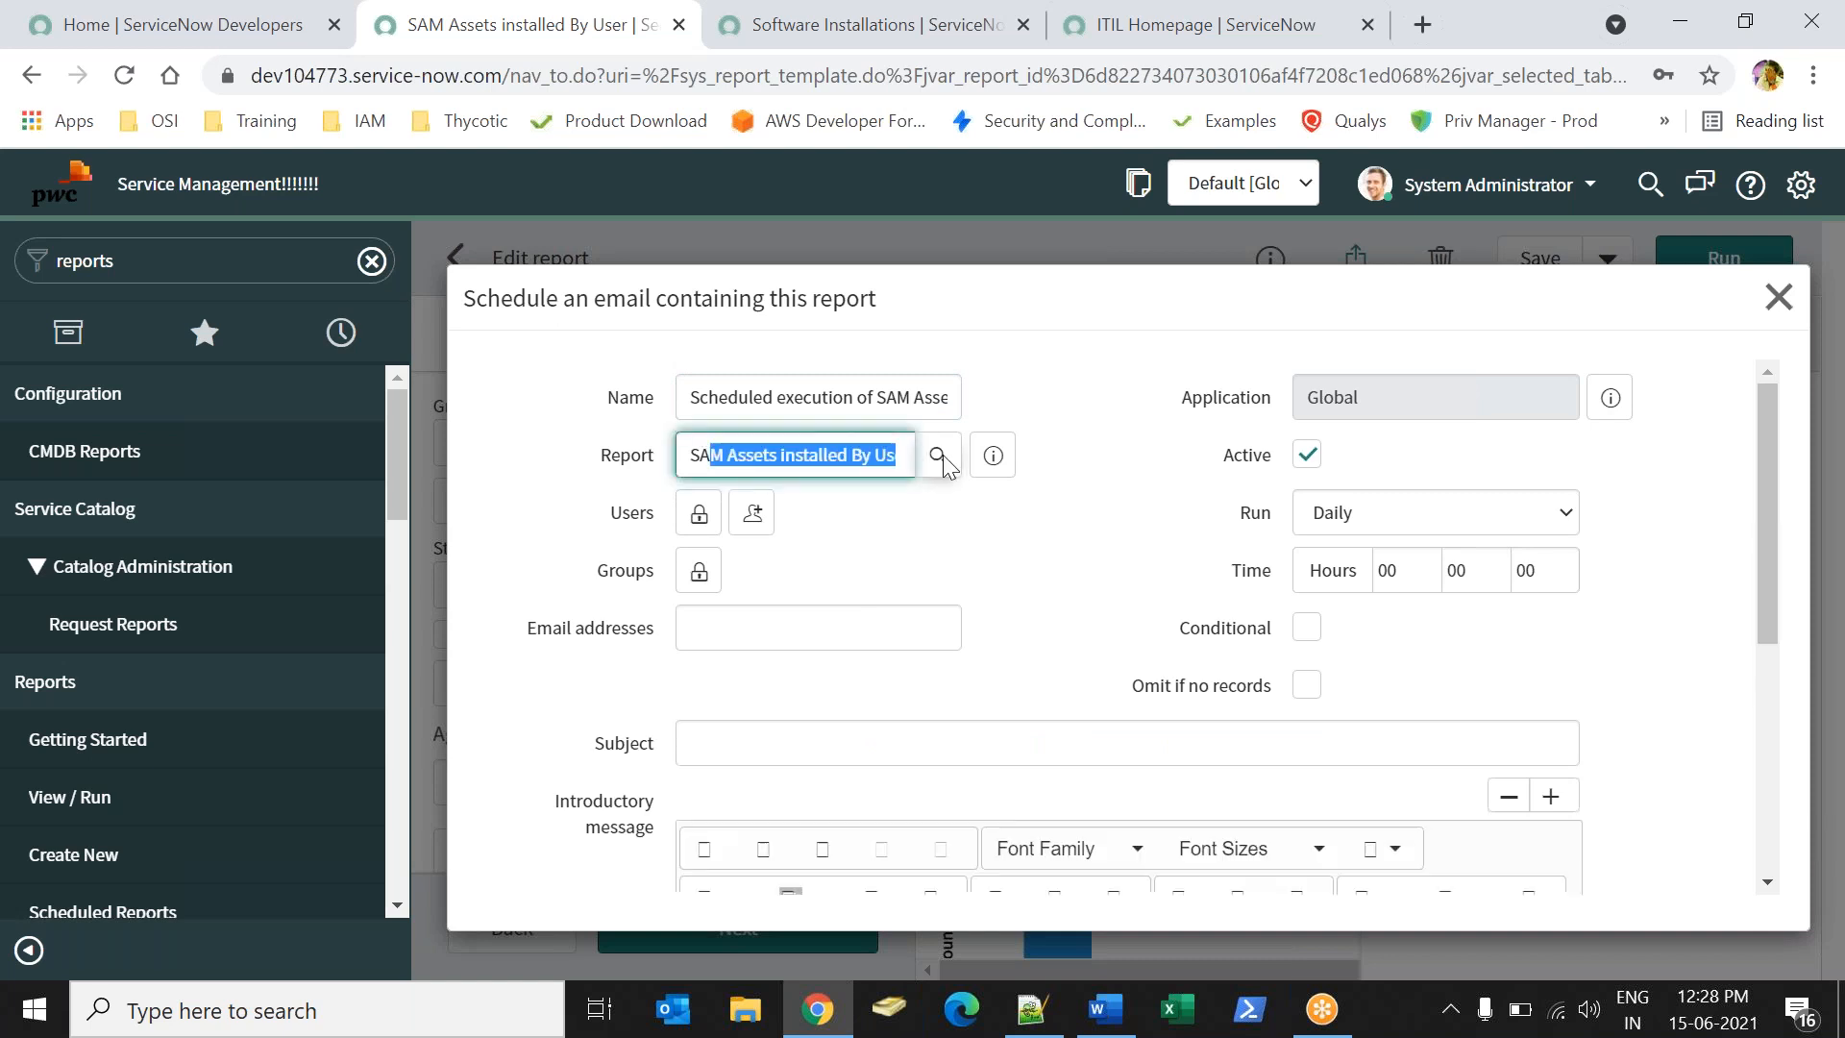
click(941, 537)
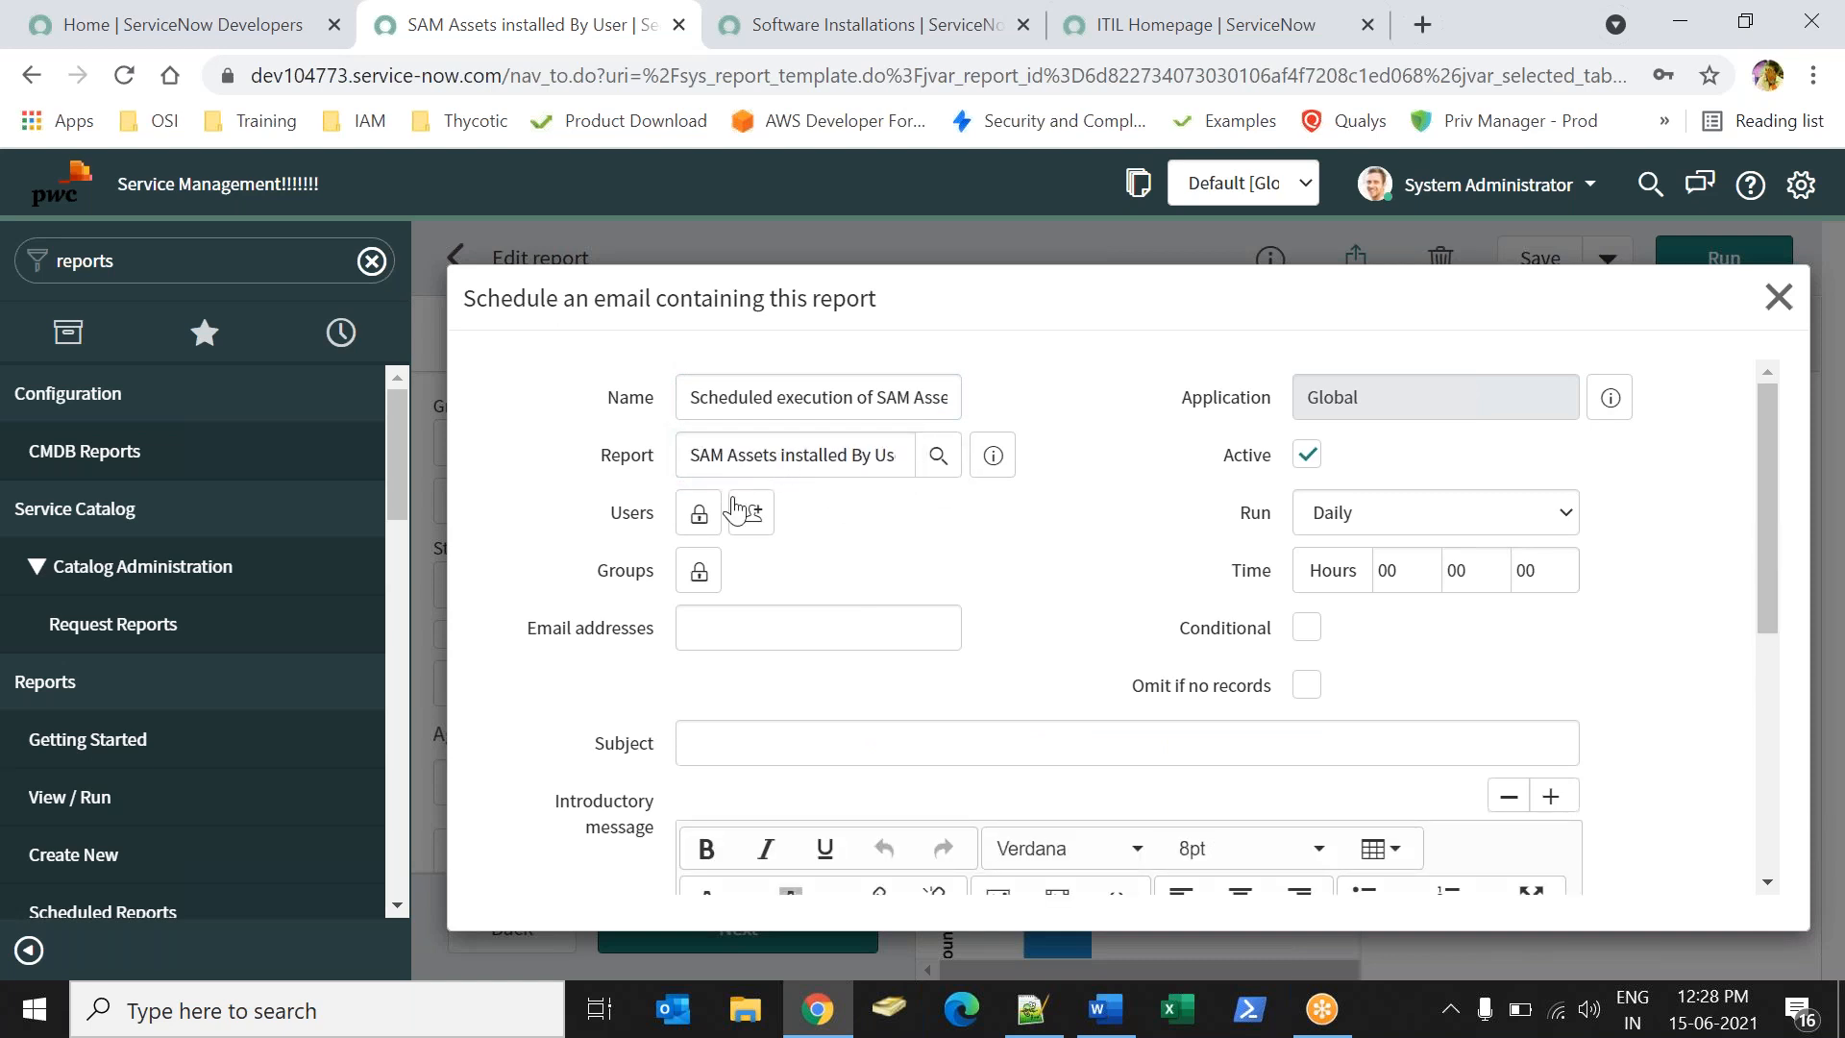
- Add two users as recipients through the Users lookup and lock the field
click(701, 515)
click(939, 766)
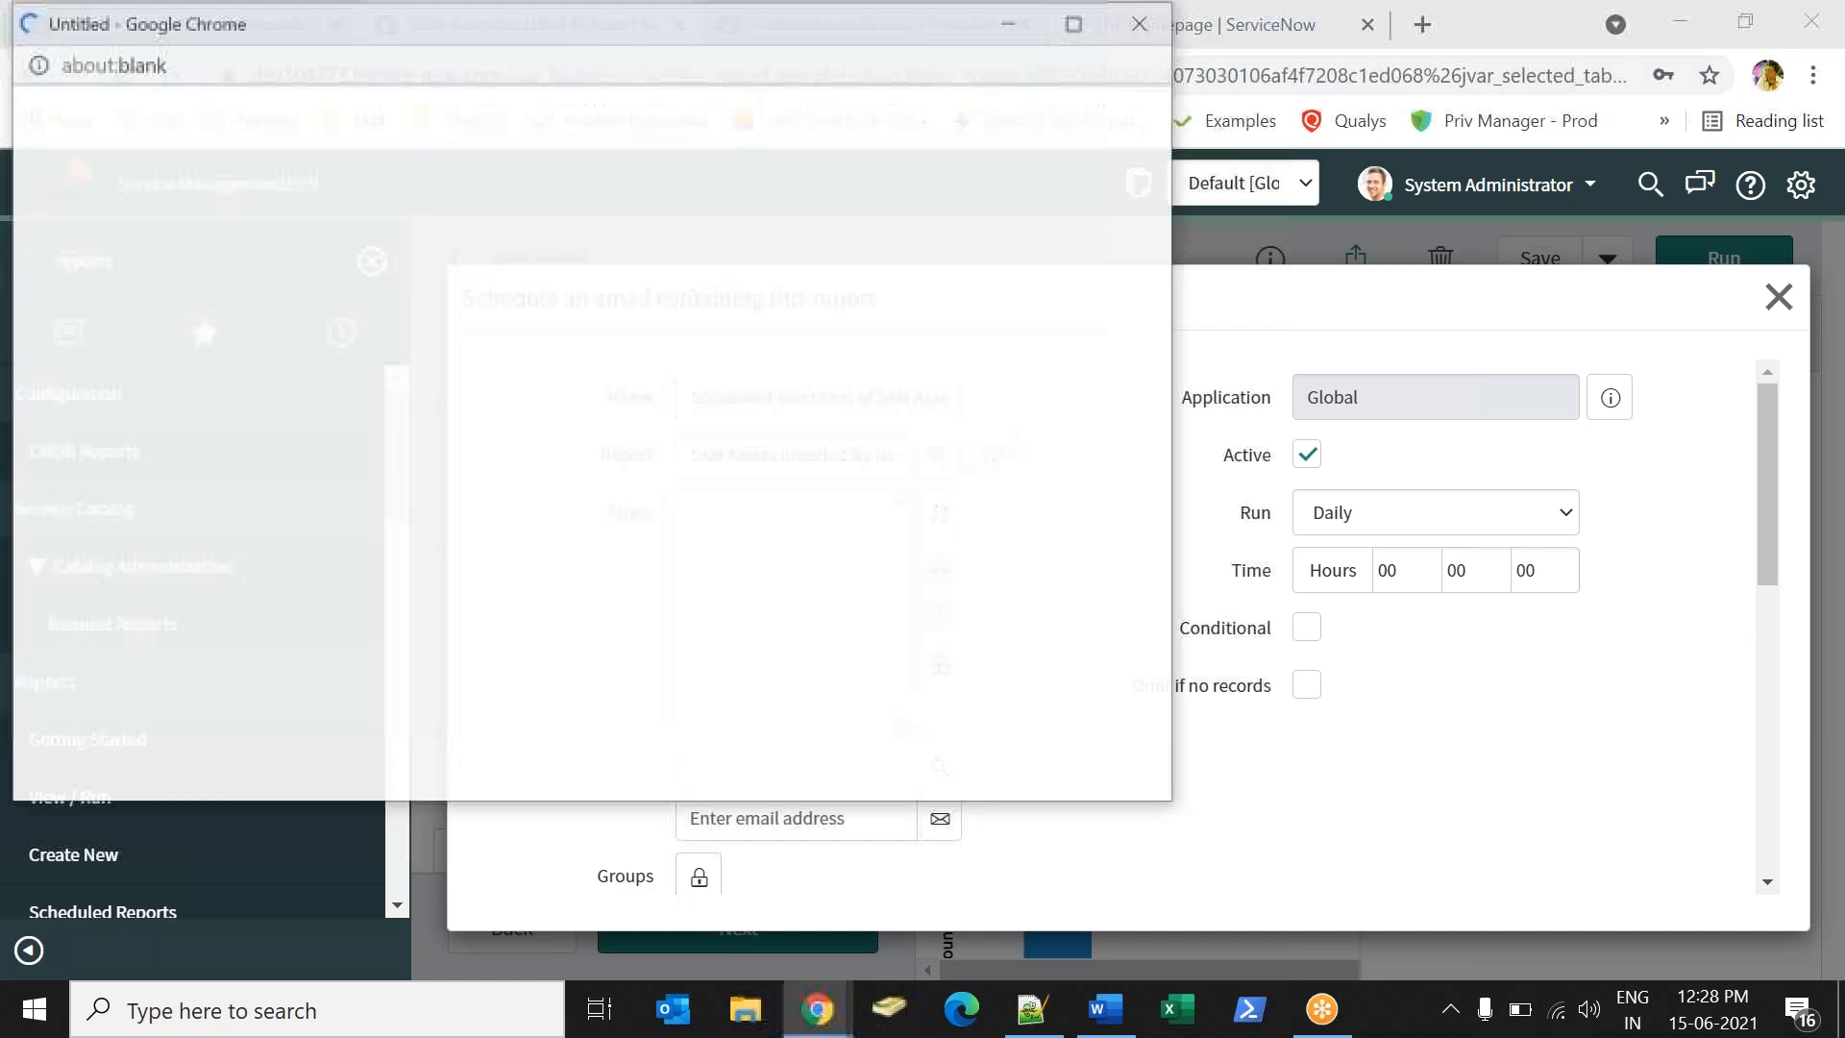
click(179, 388)
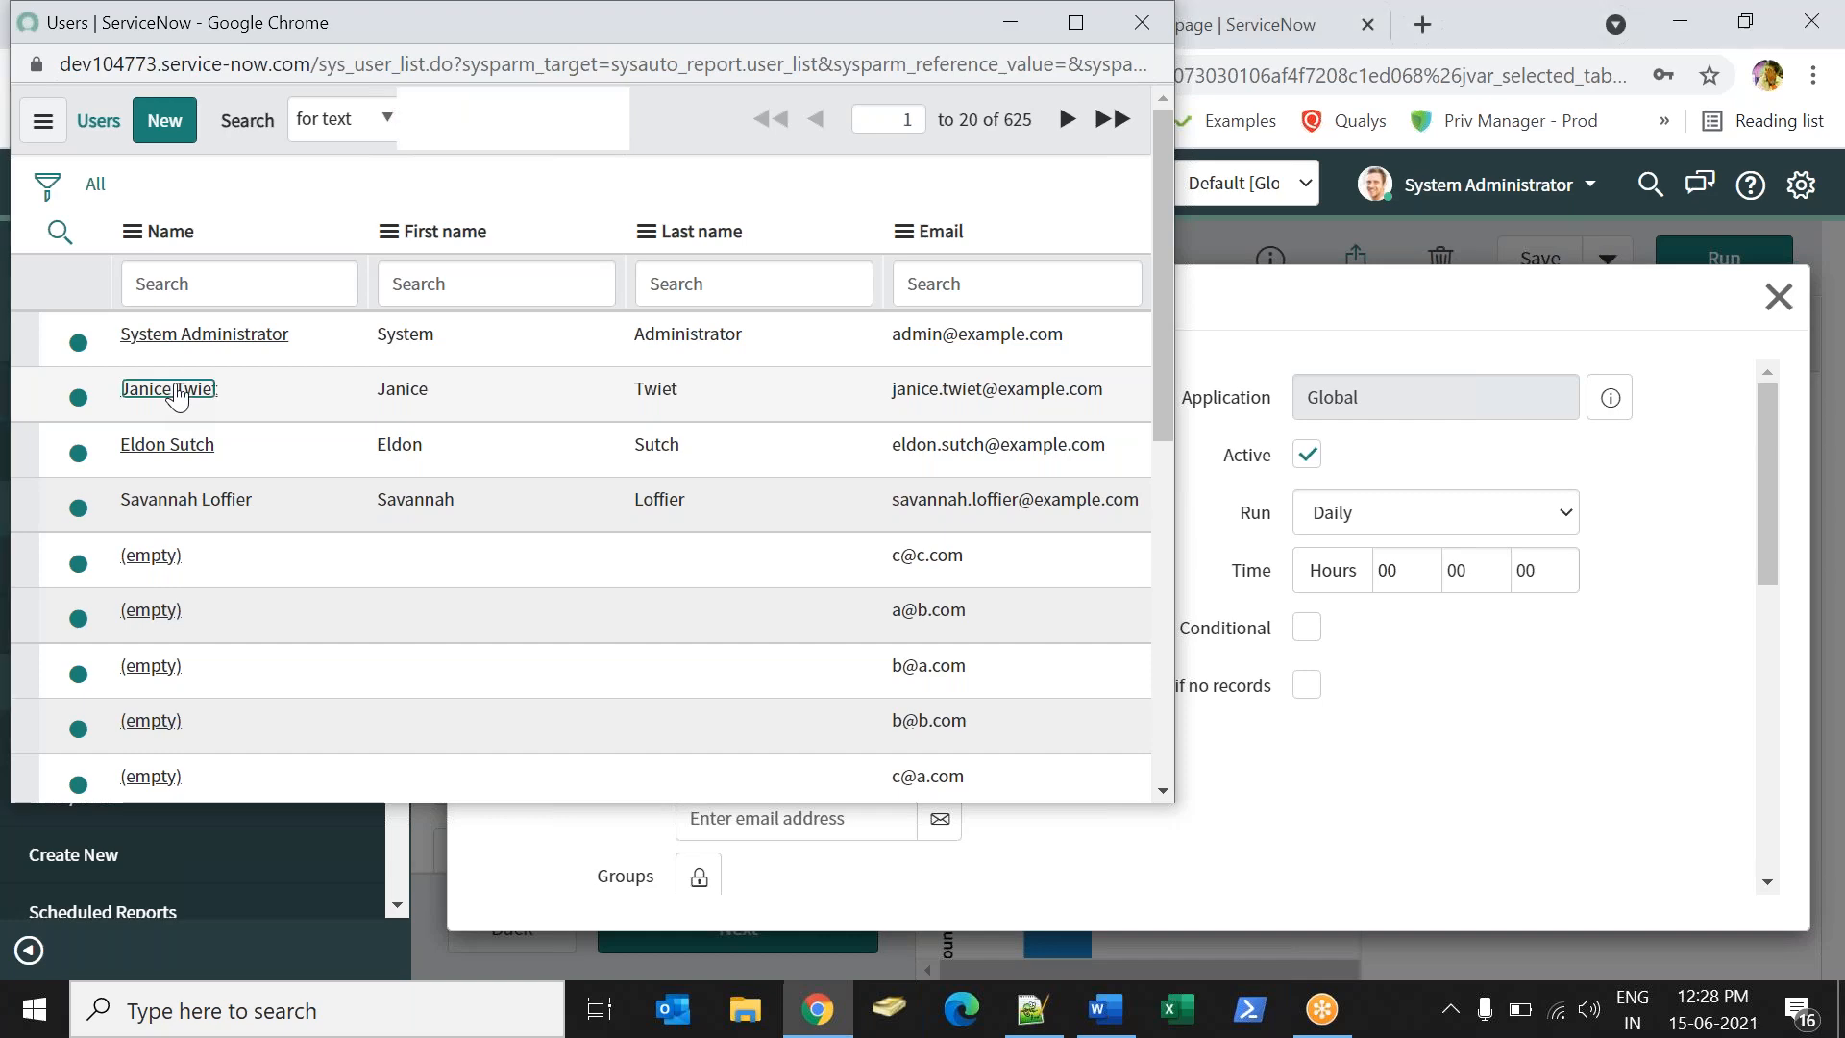
click(939, 766)
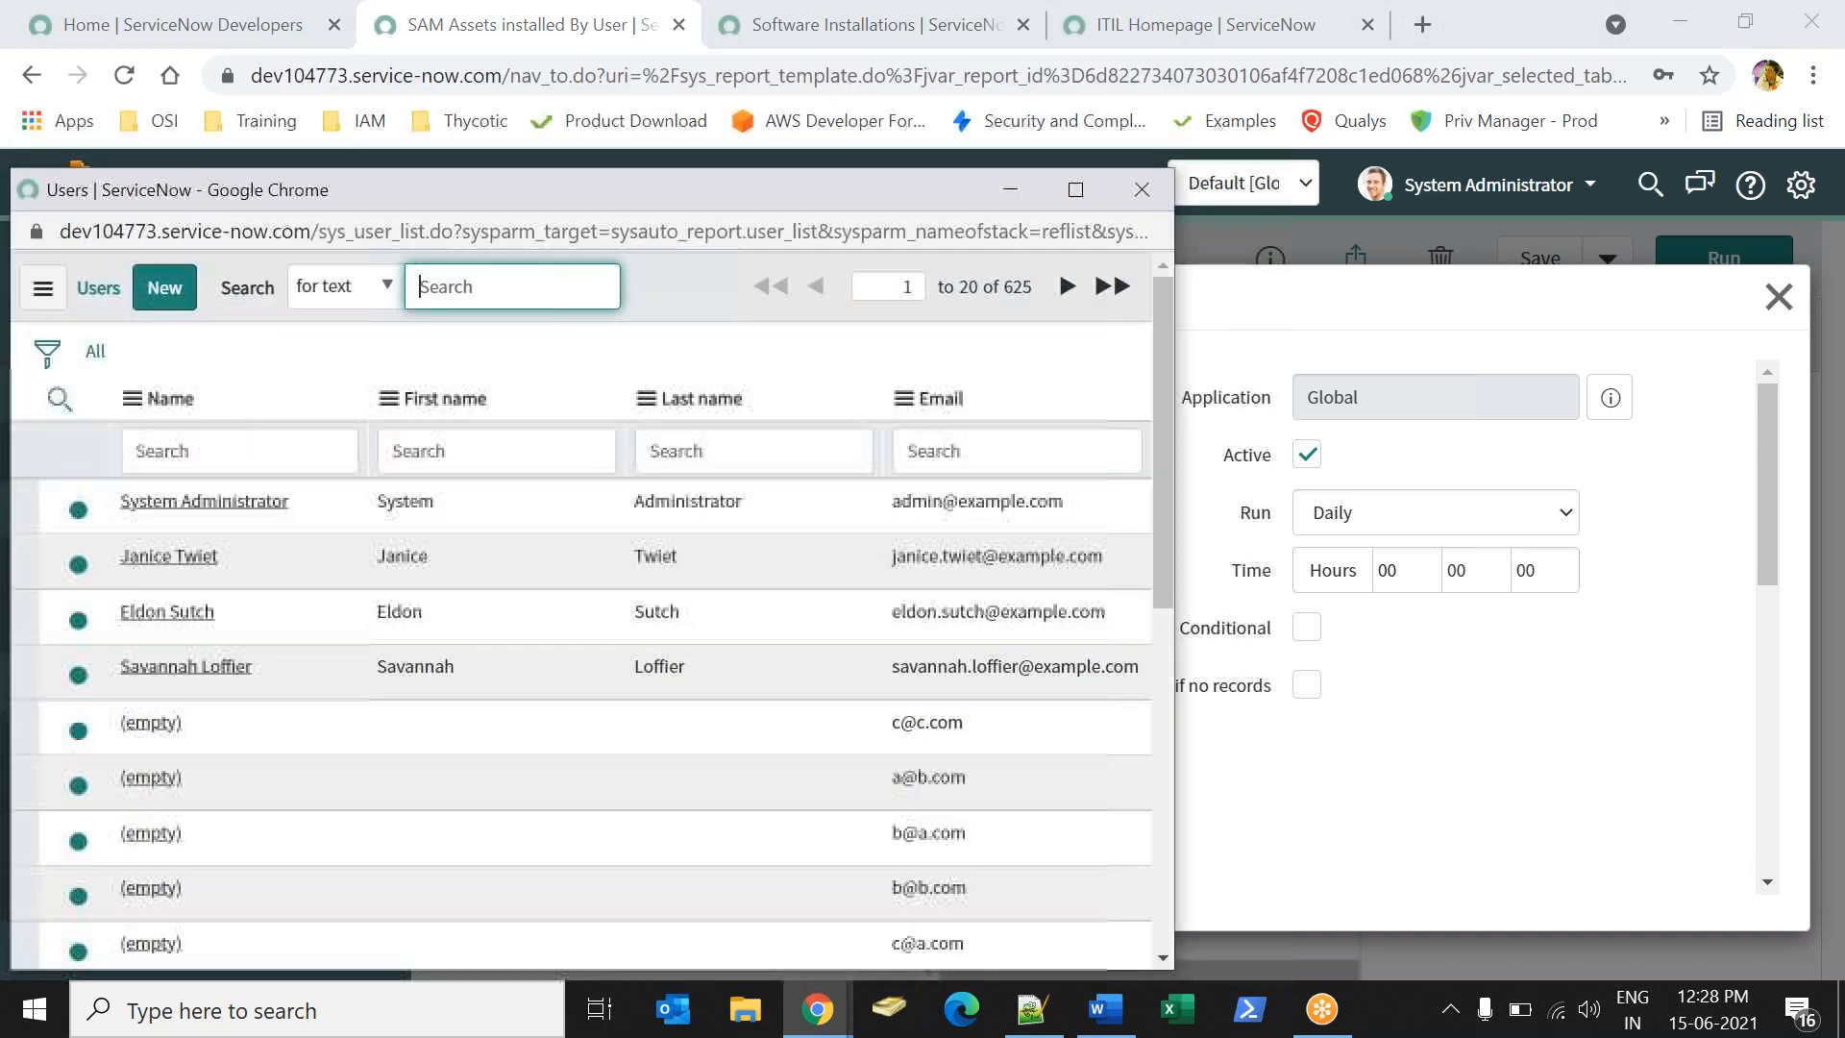
click(166, 612)
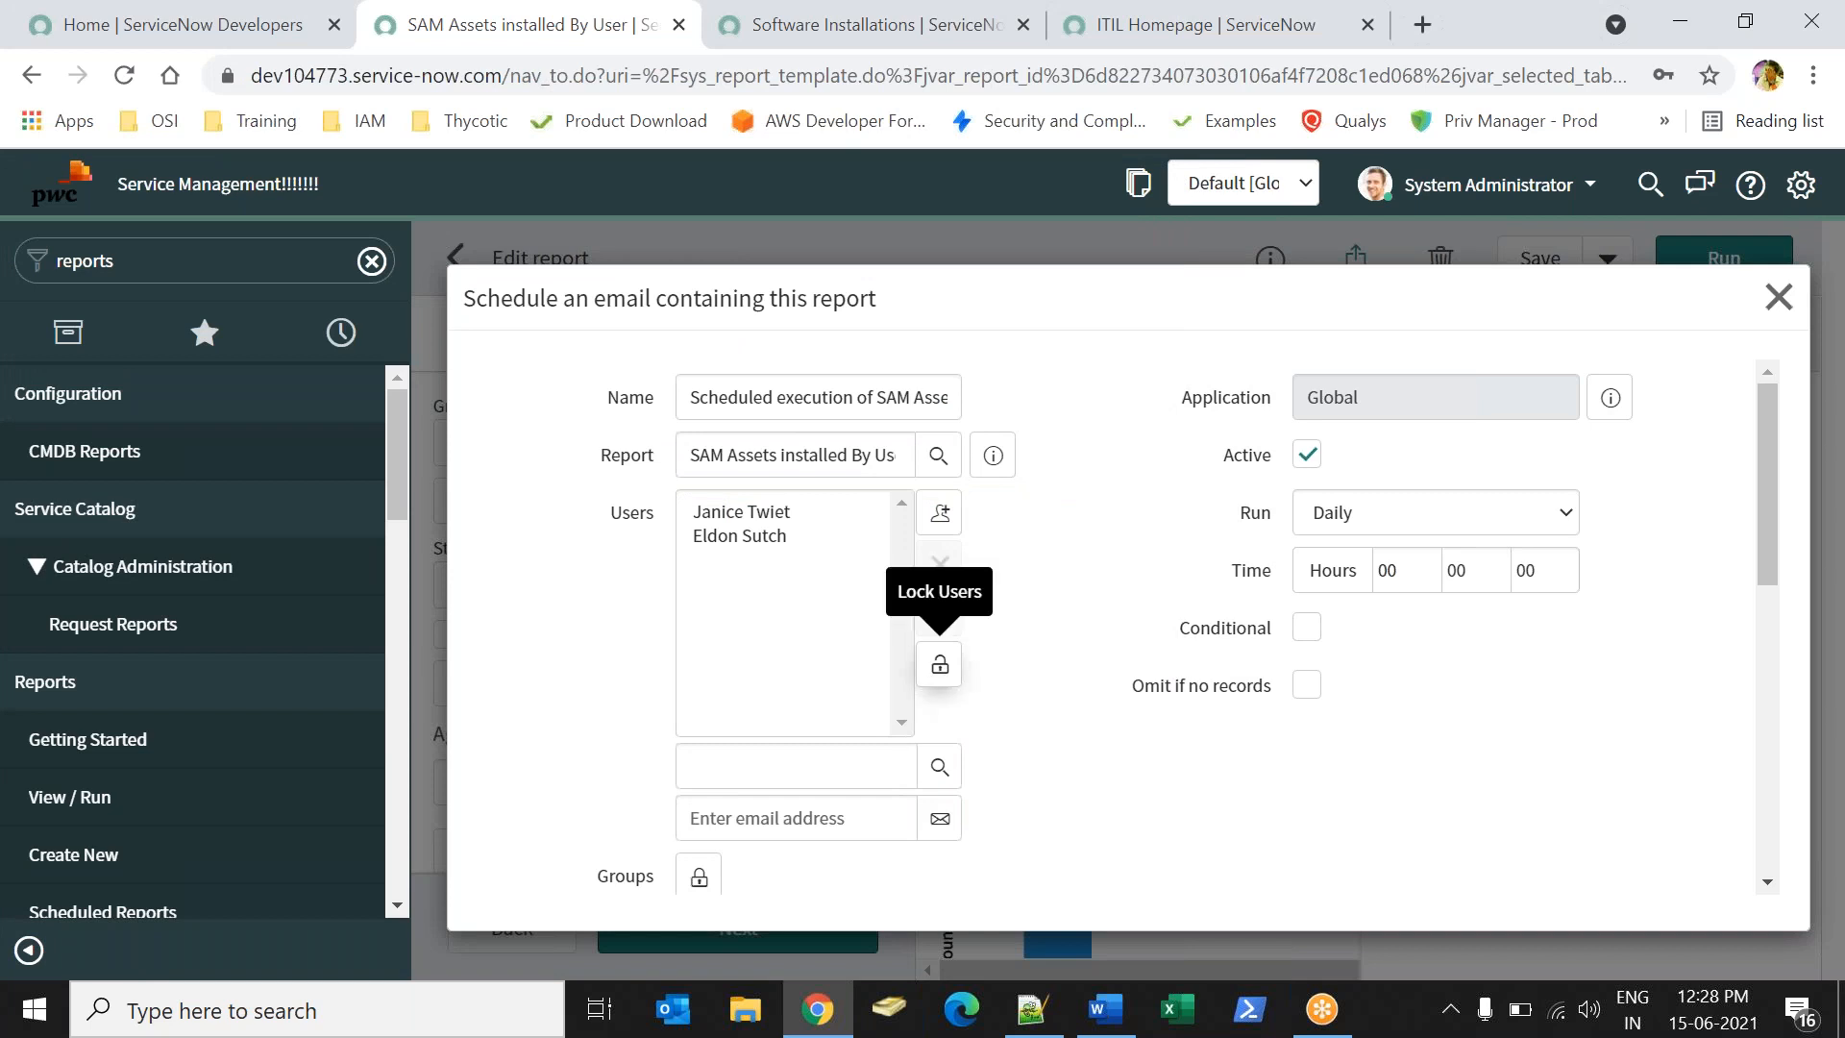
click(939, 665)
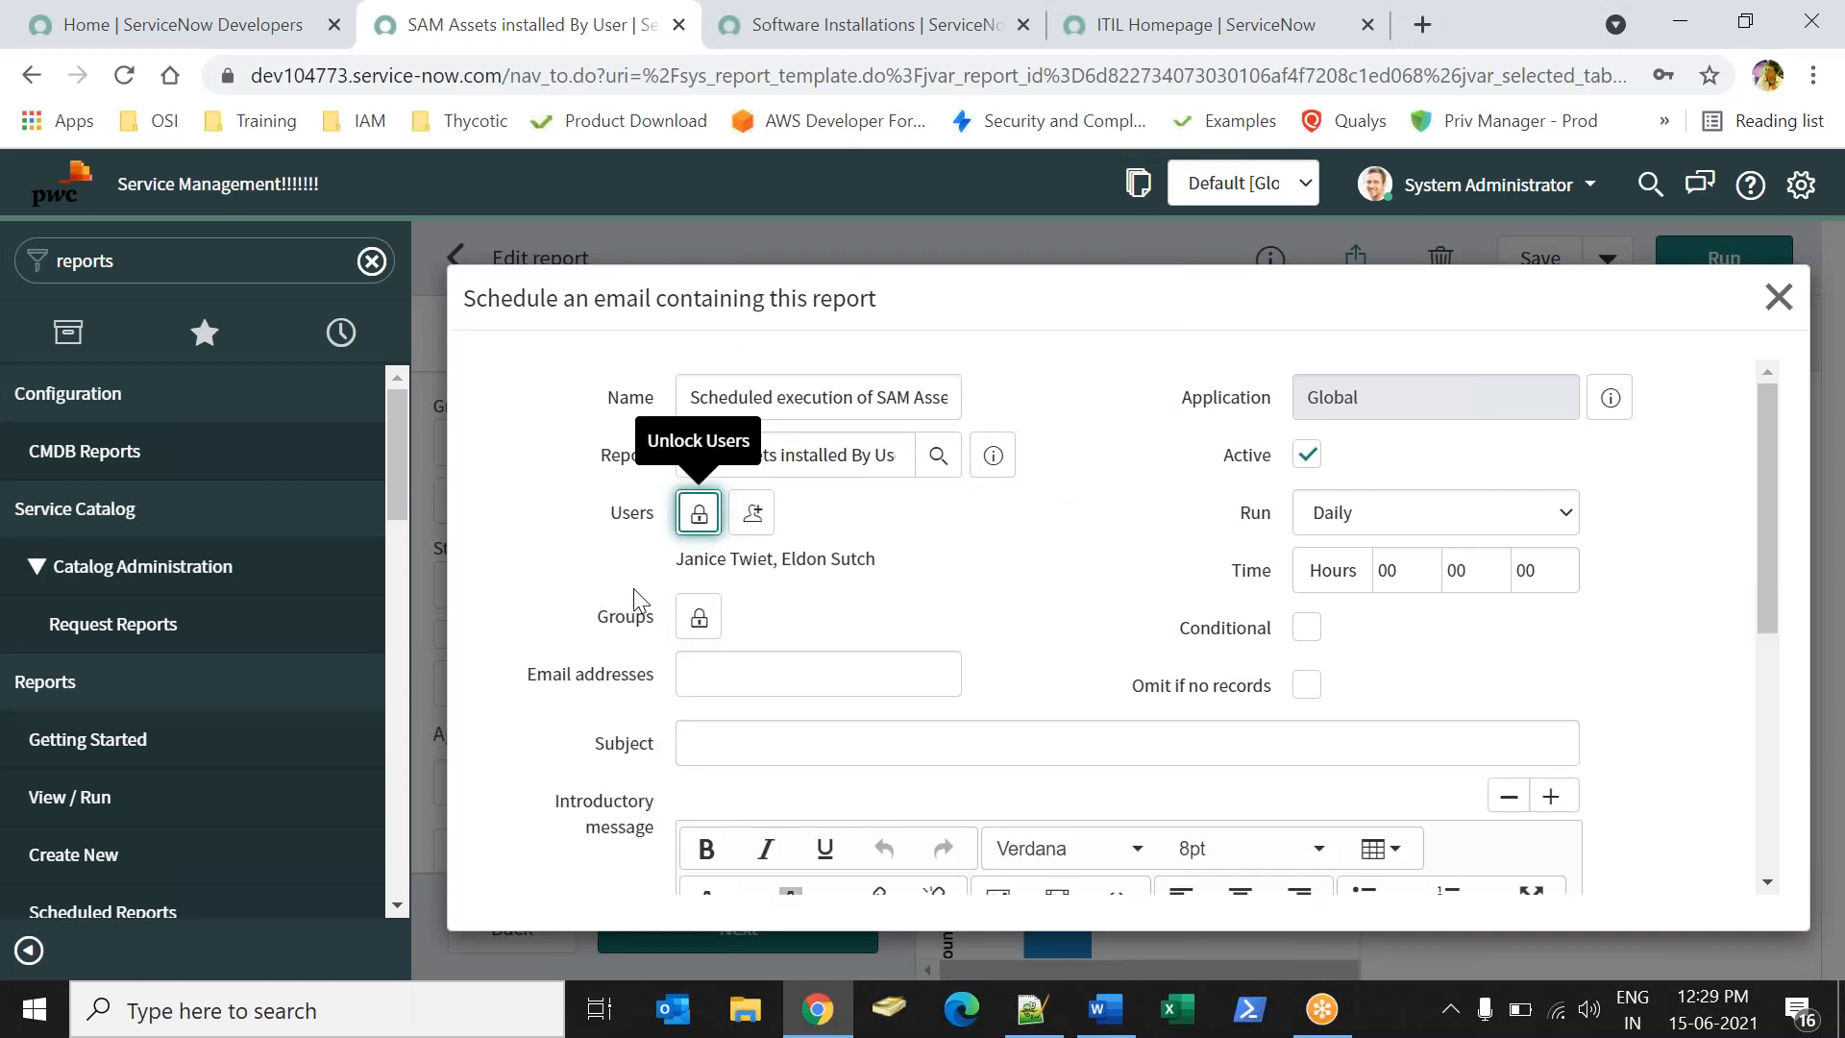
- Add the IOS Team group under Groups and lock the field
click(678, 617)
click(939, 871)
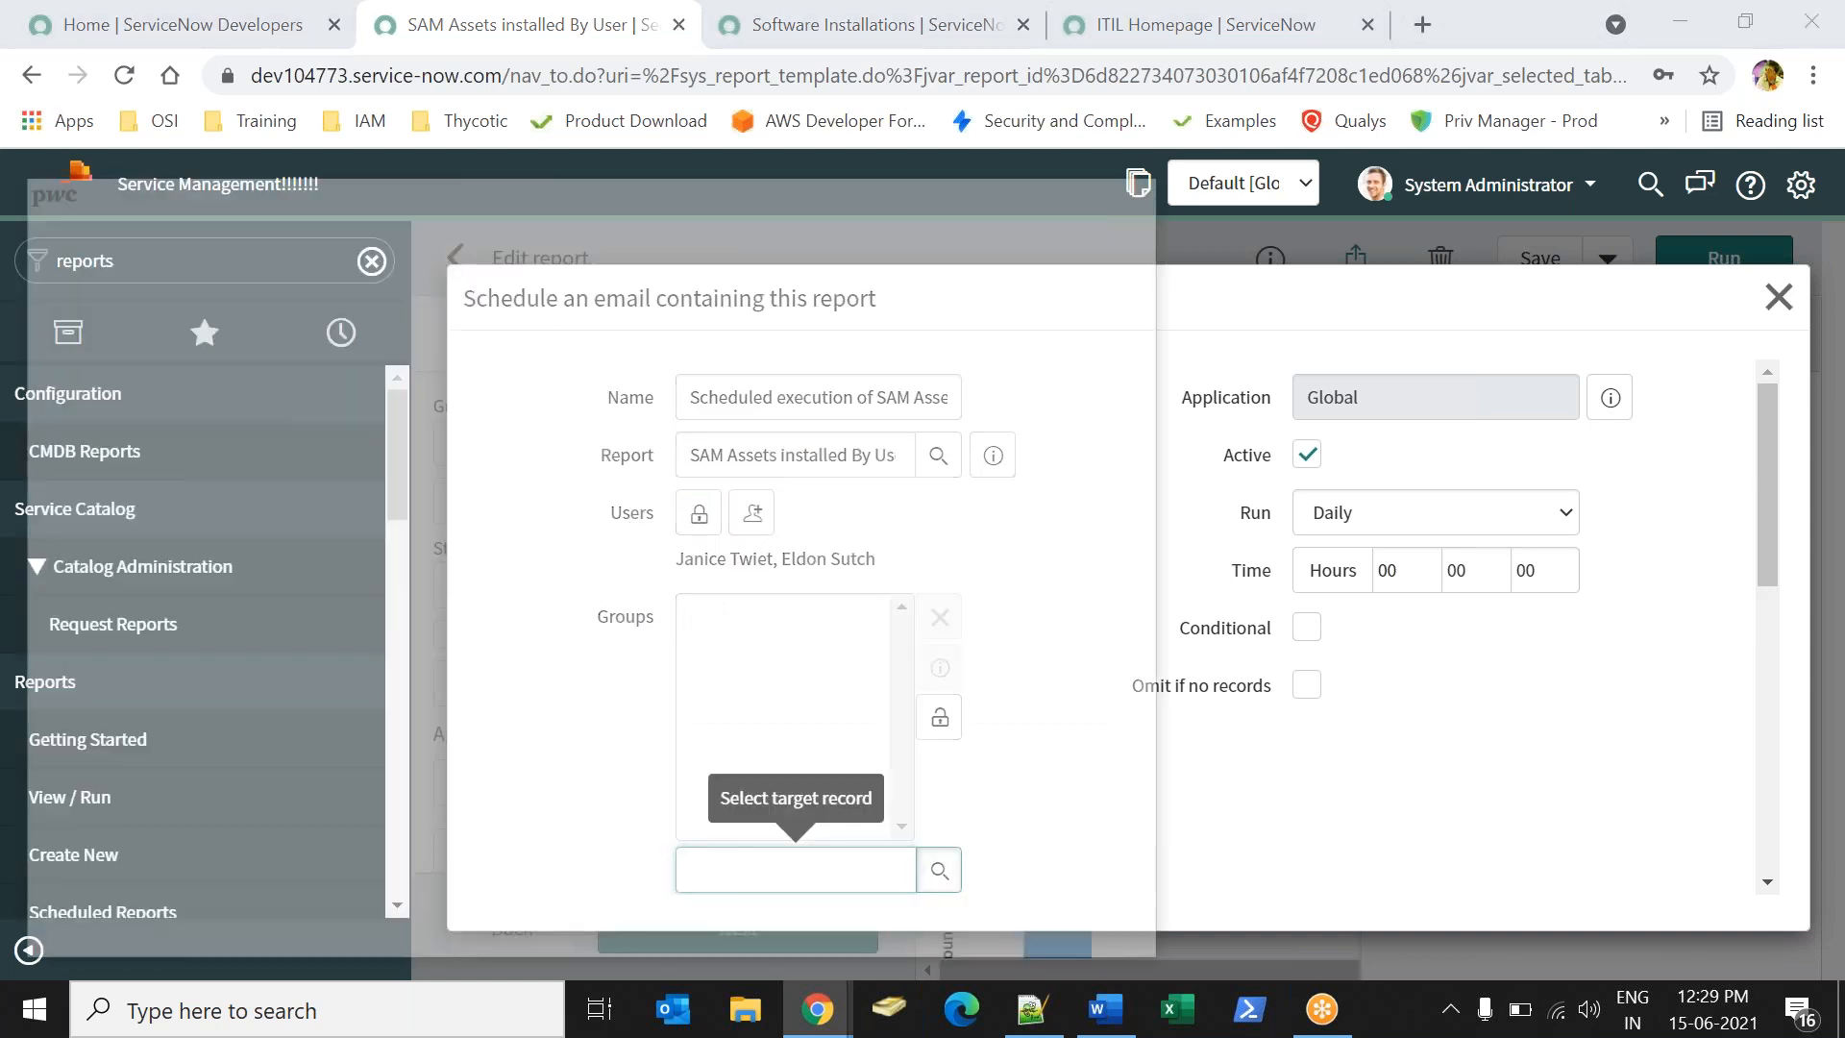
click(171, 520)
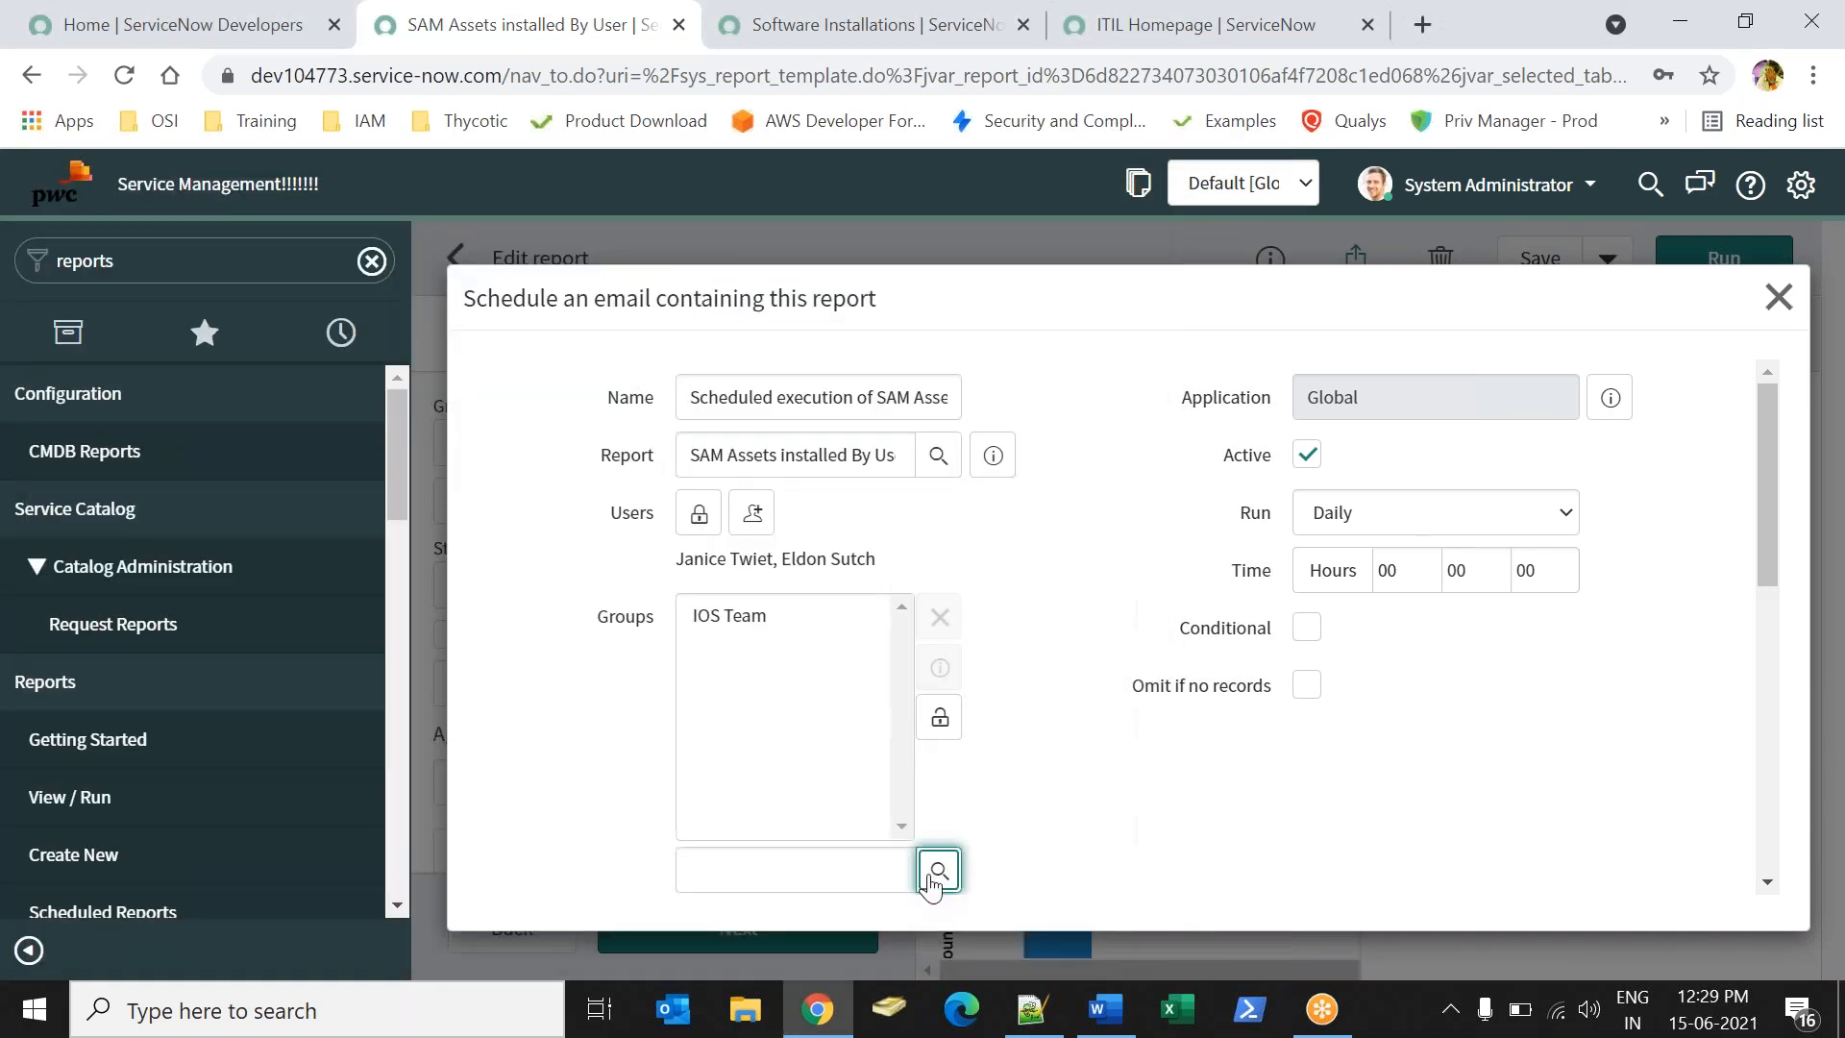
click(939, 711)
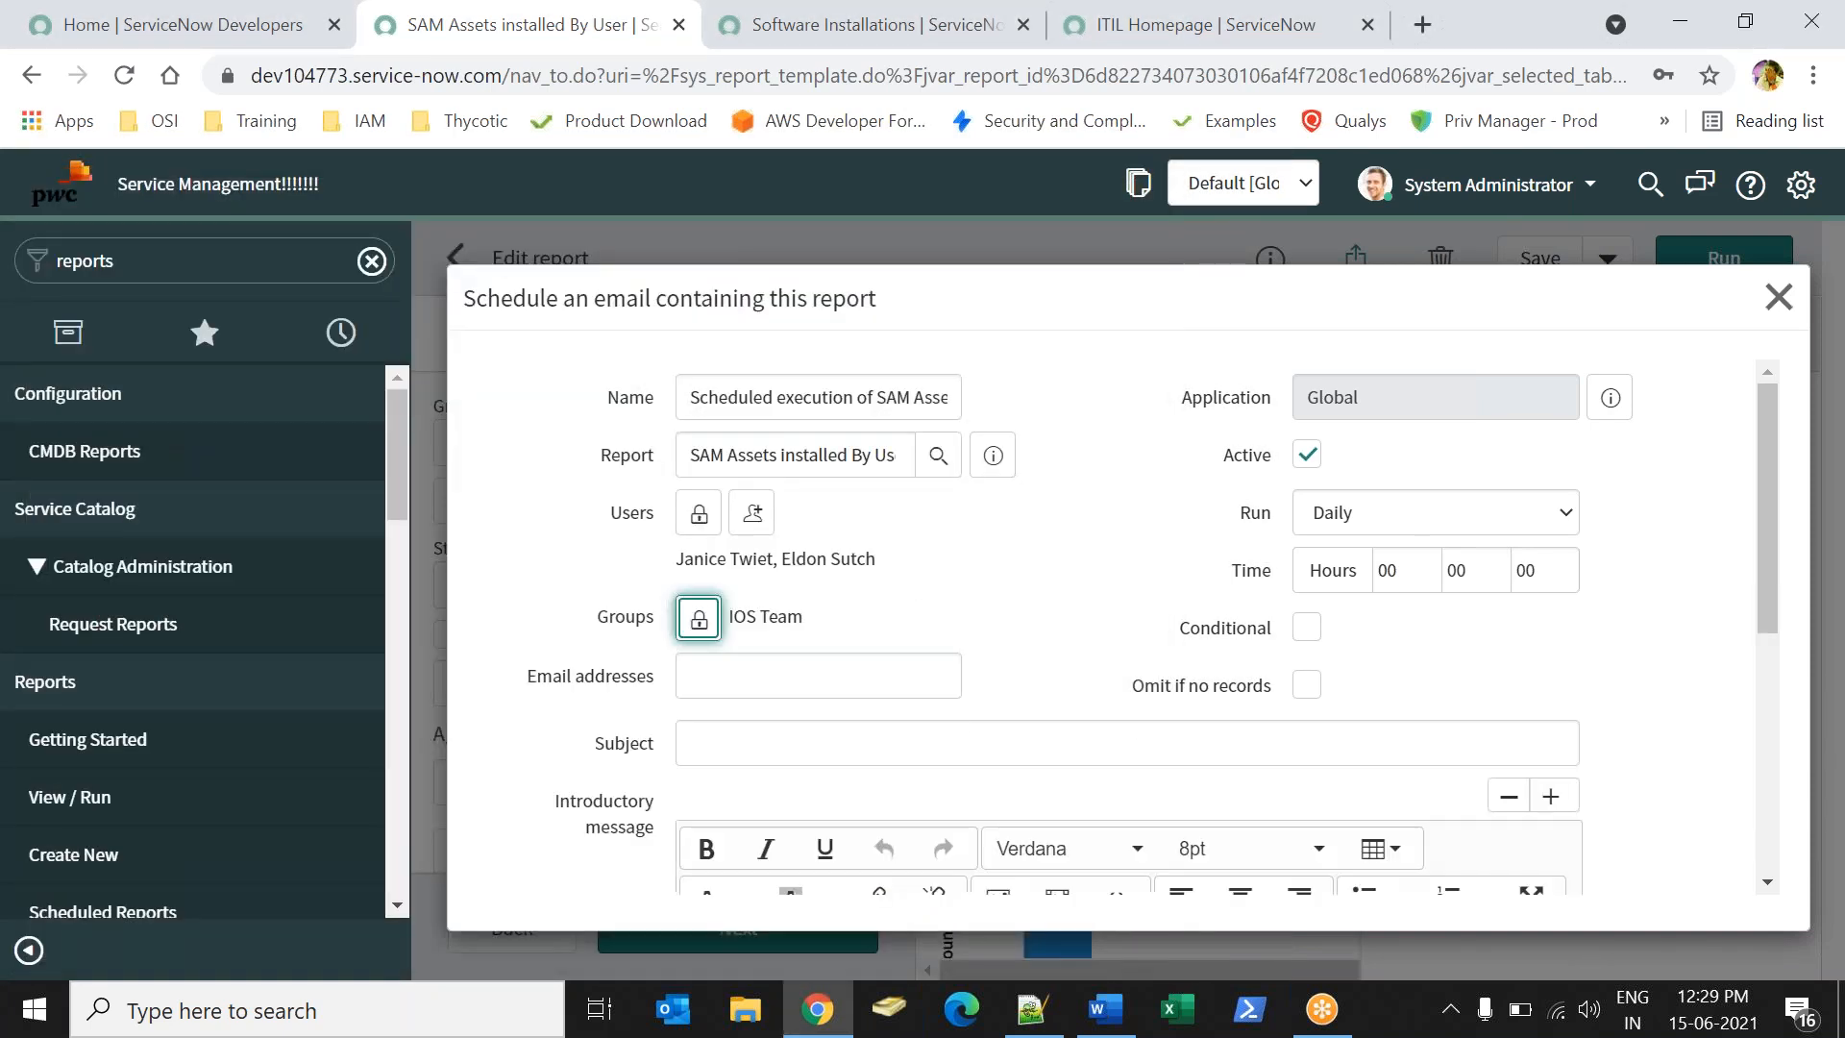
click(934, 566)
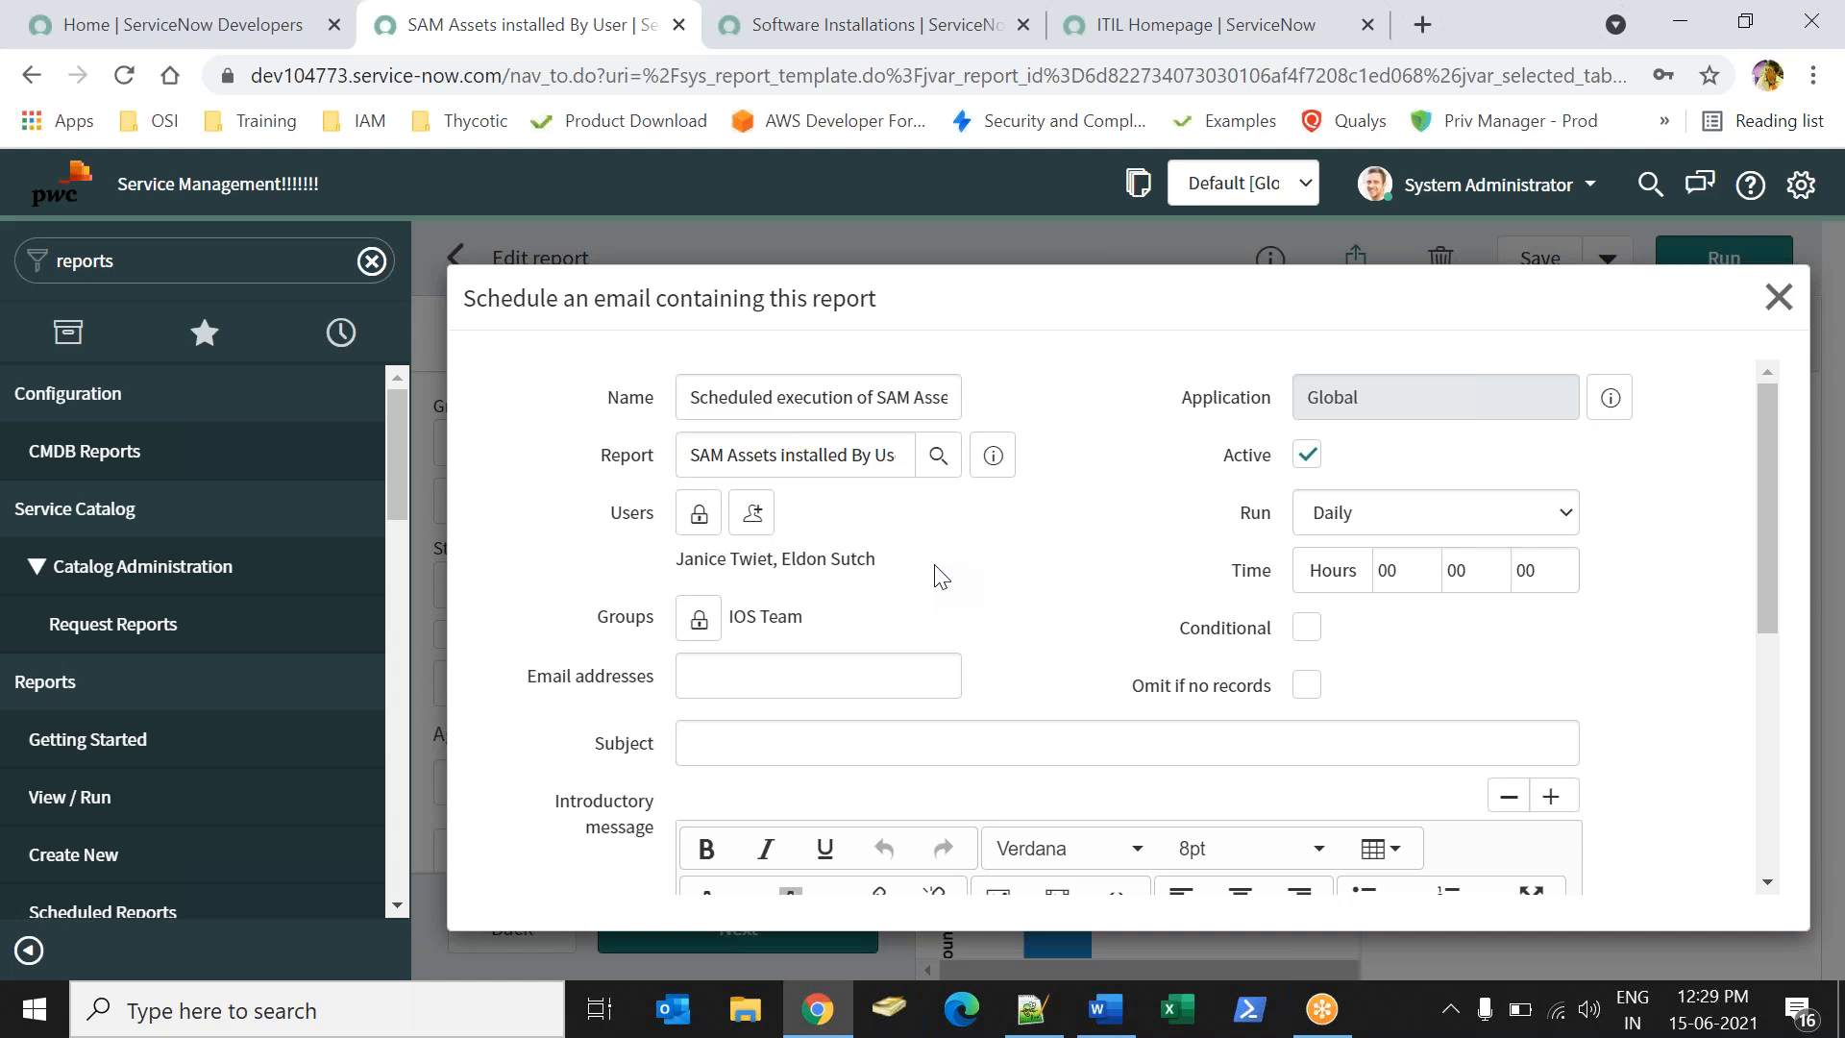
- Type a test recipient e-mail address, then delete it to leave the field empty
click(823, 657)
text(a@.com)
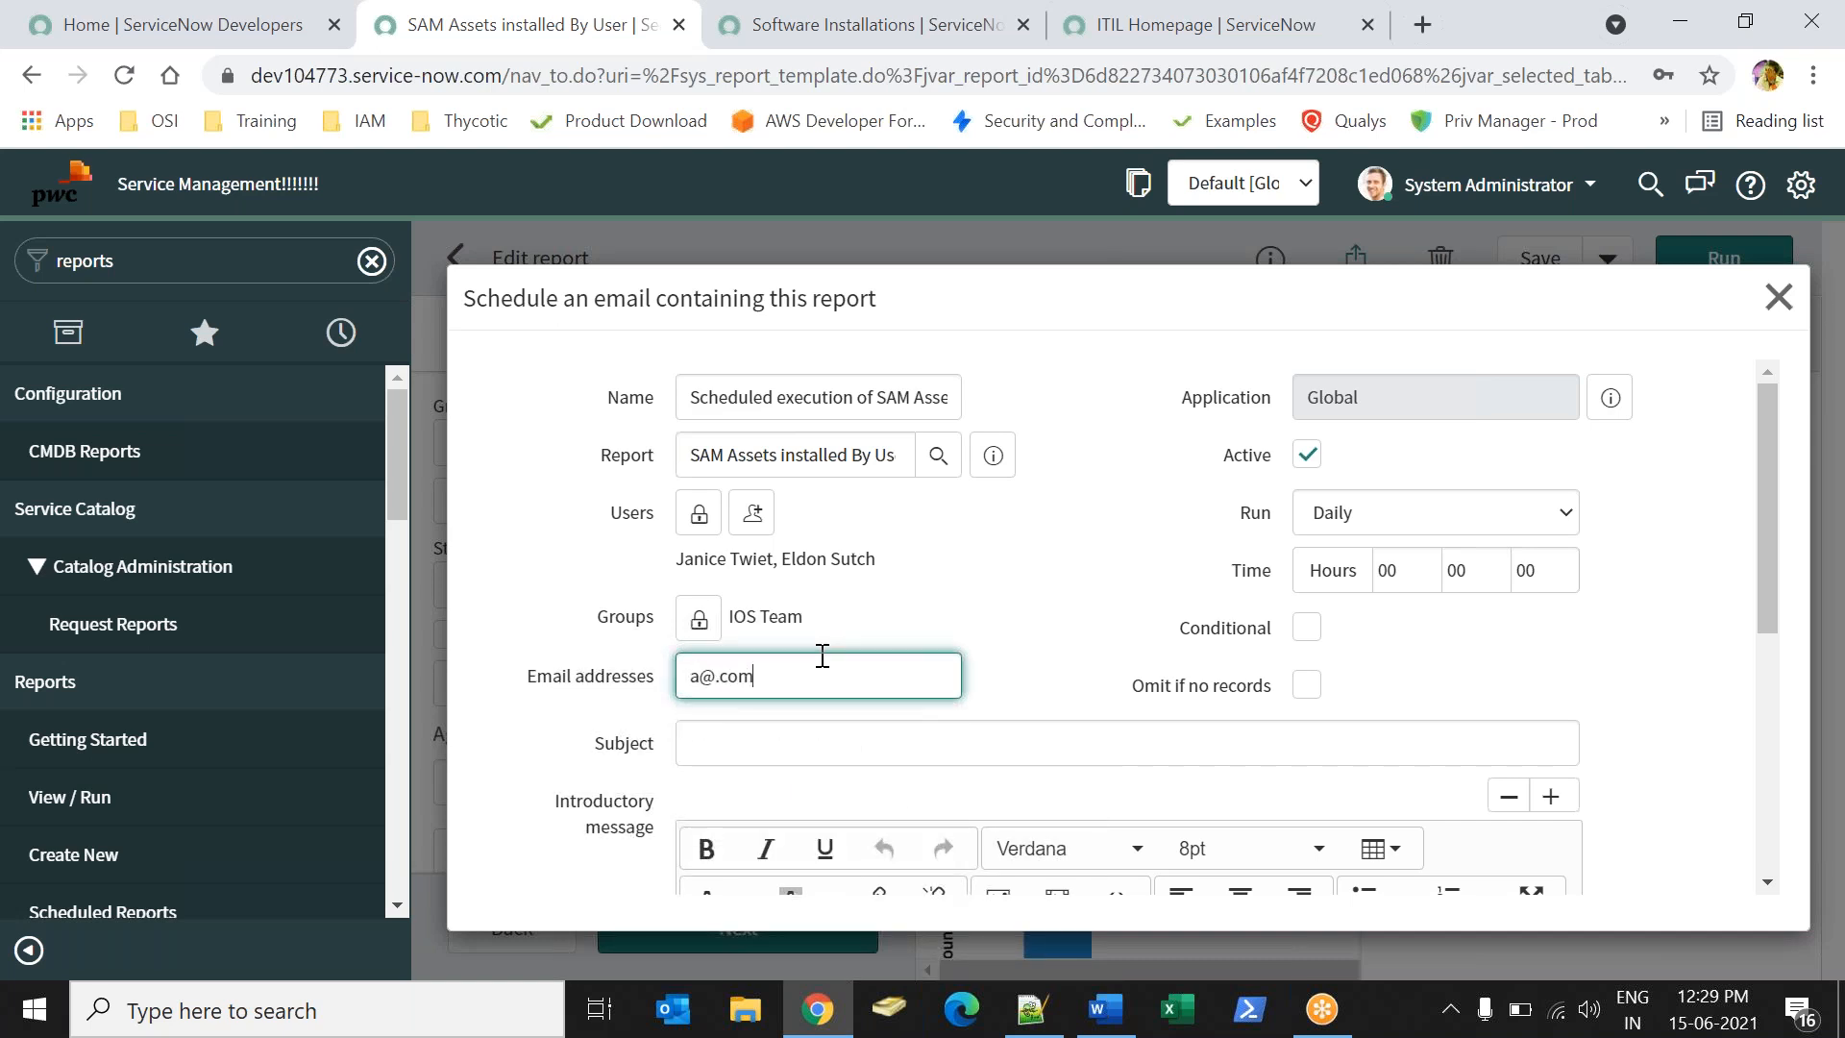
drag(861, 673, 424, 670)
key(BackSpace)
click(1065, 565)
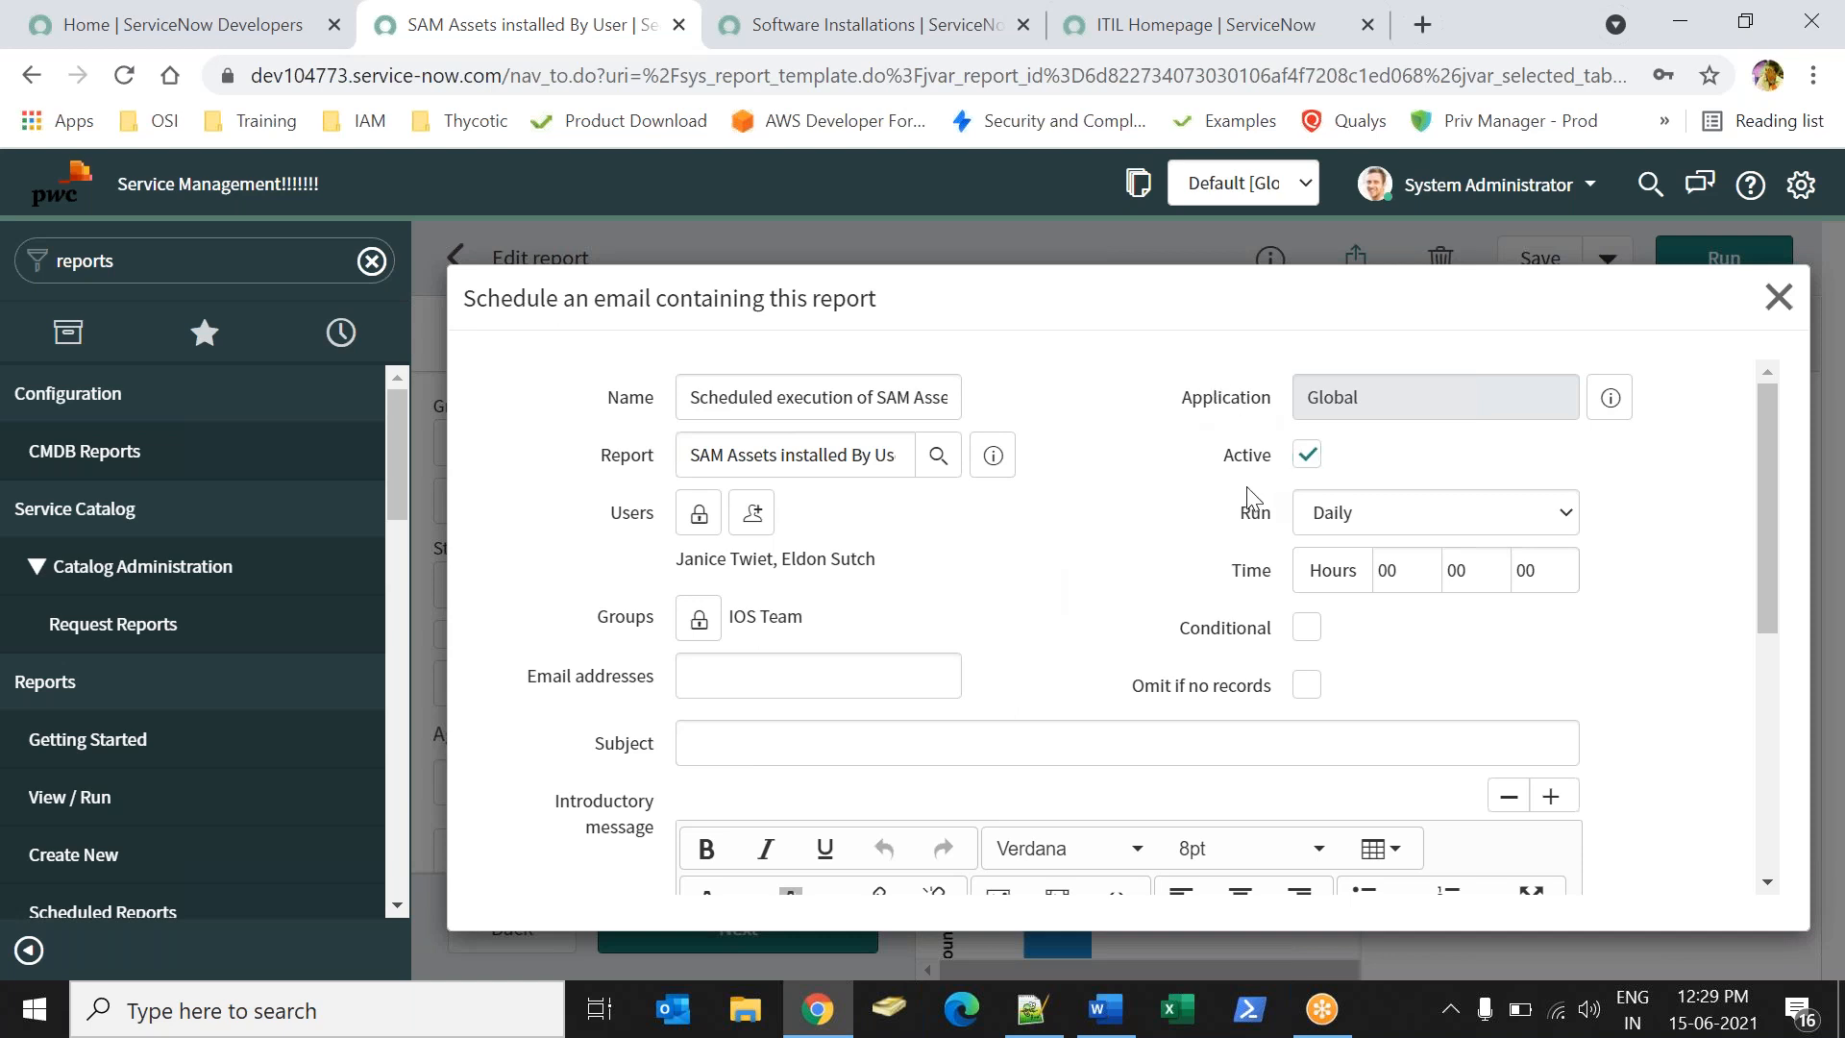
- Set the run time hour to 01
drag(1232, 524, 1269, 528)
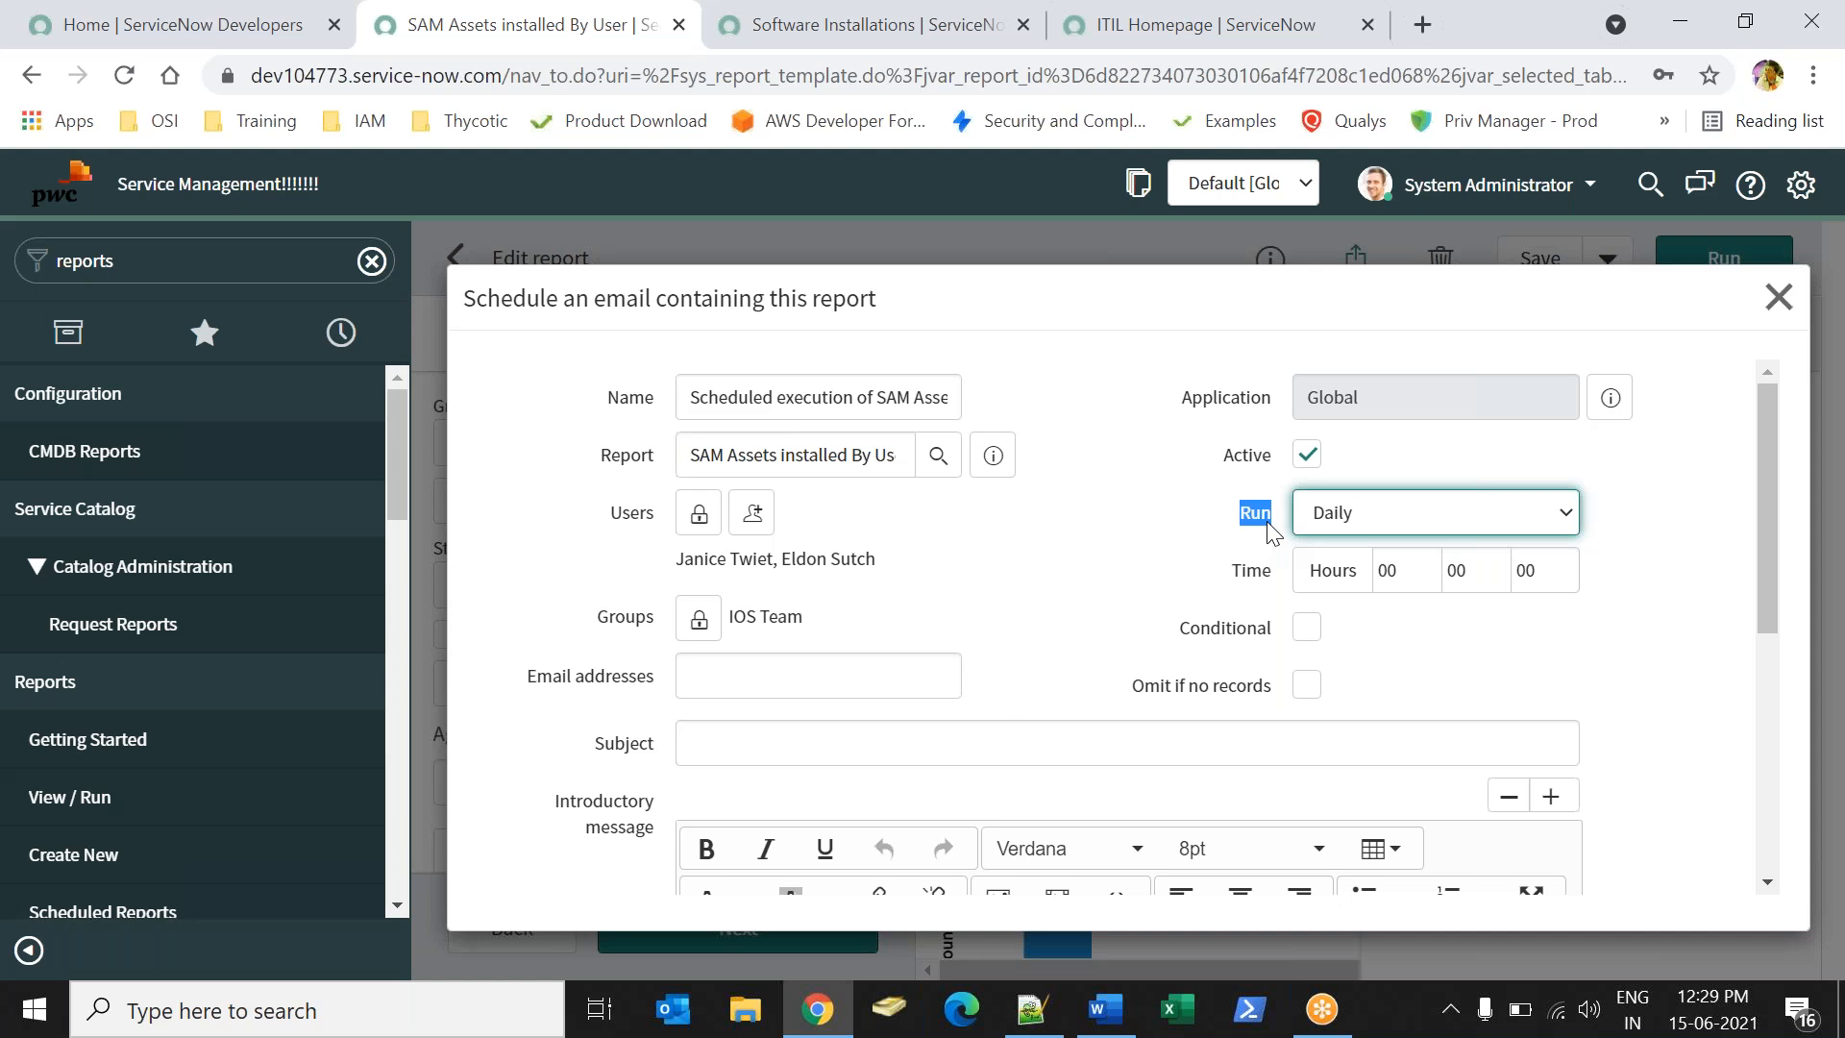
click(1426, 573)
key(BackSpace)
text(0)
key(BackSpace)
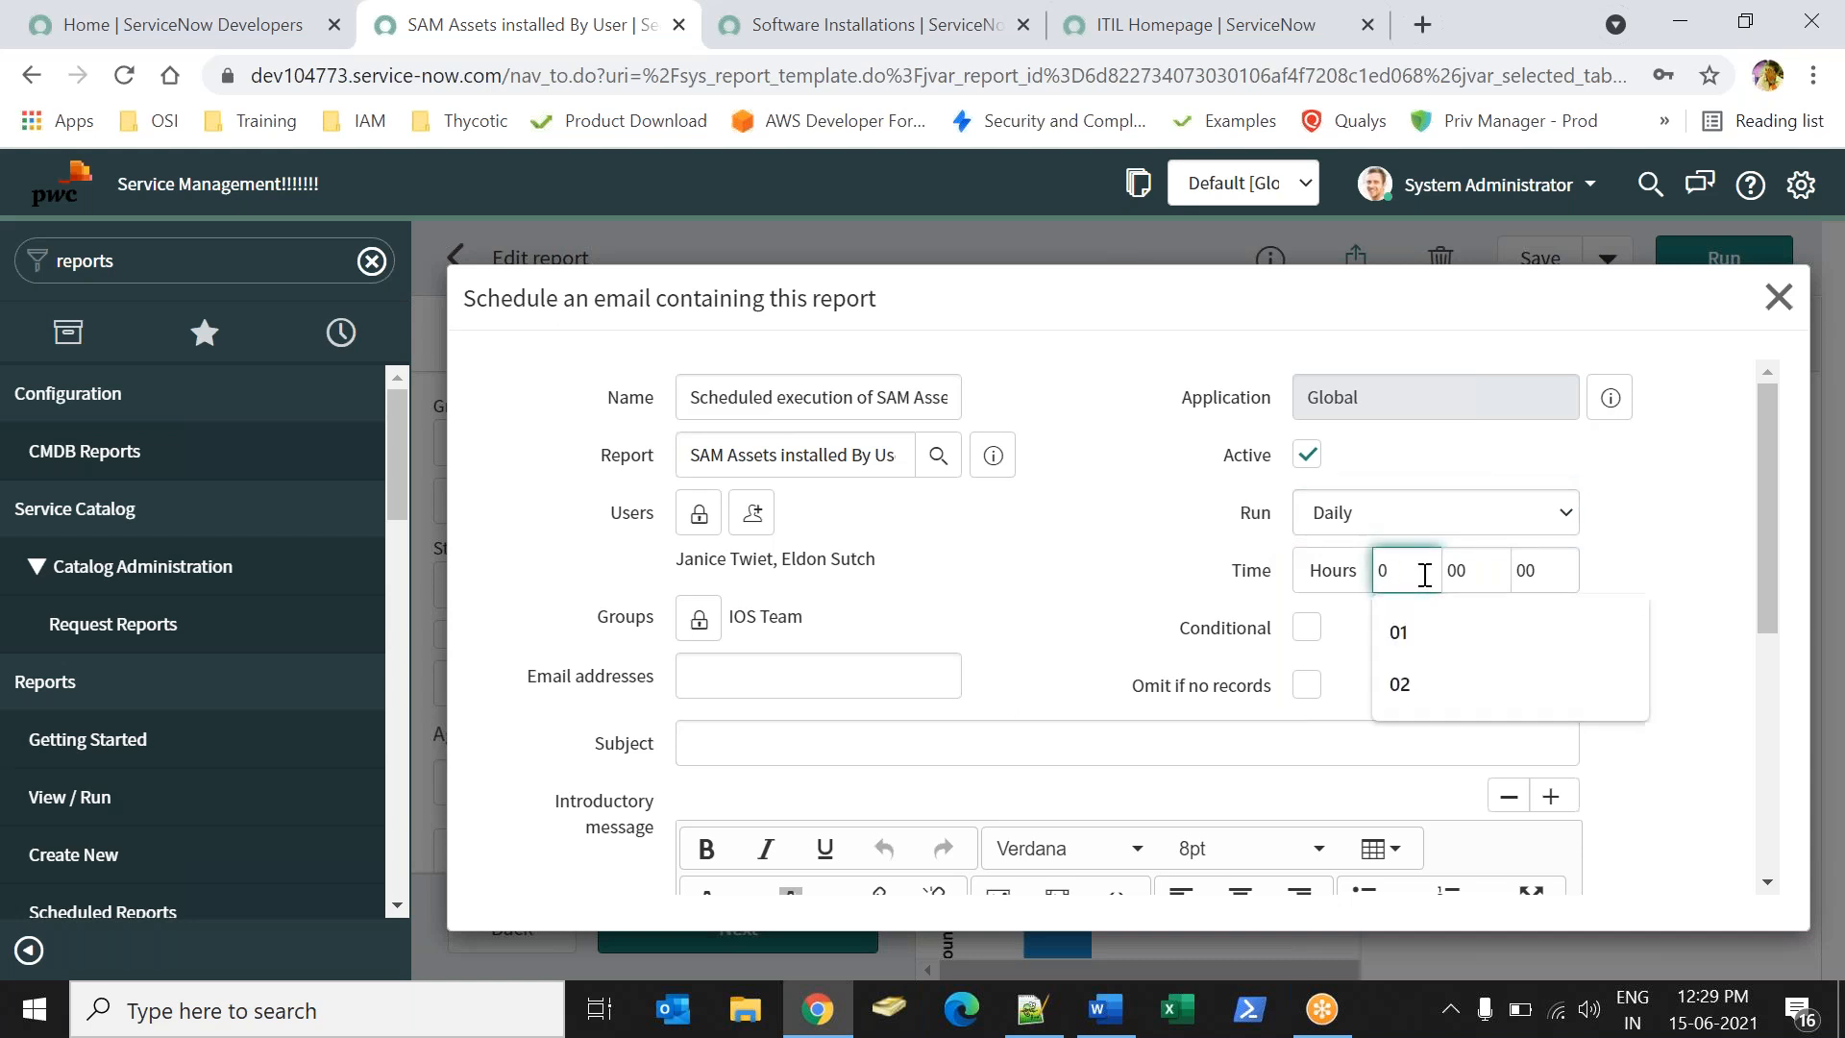
click(1421, 637)
click(1189, 544)
- Switch the schedule to Weekly on Tuesdays and adjust the run hour
click(1445, 523)
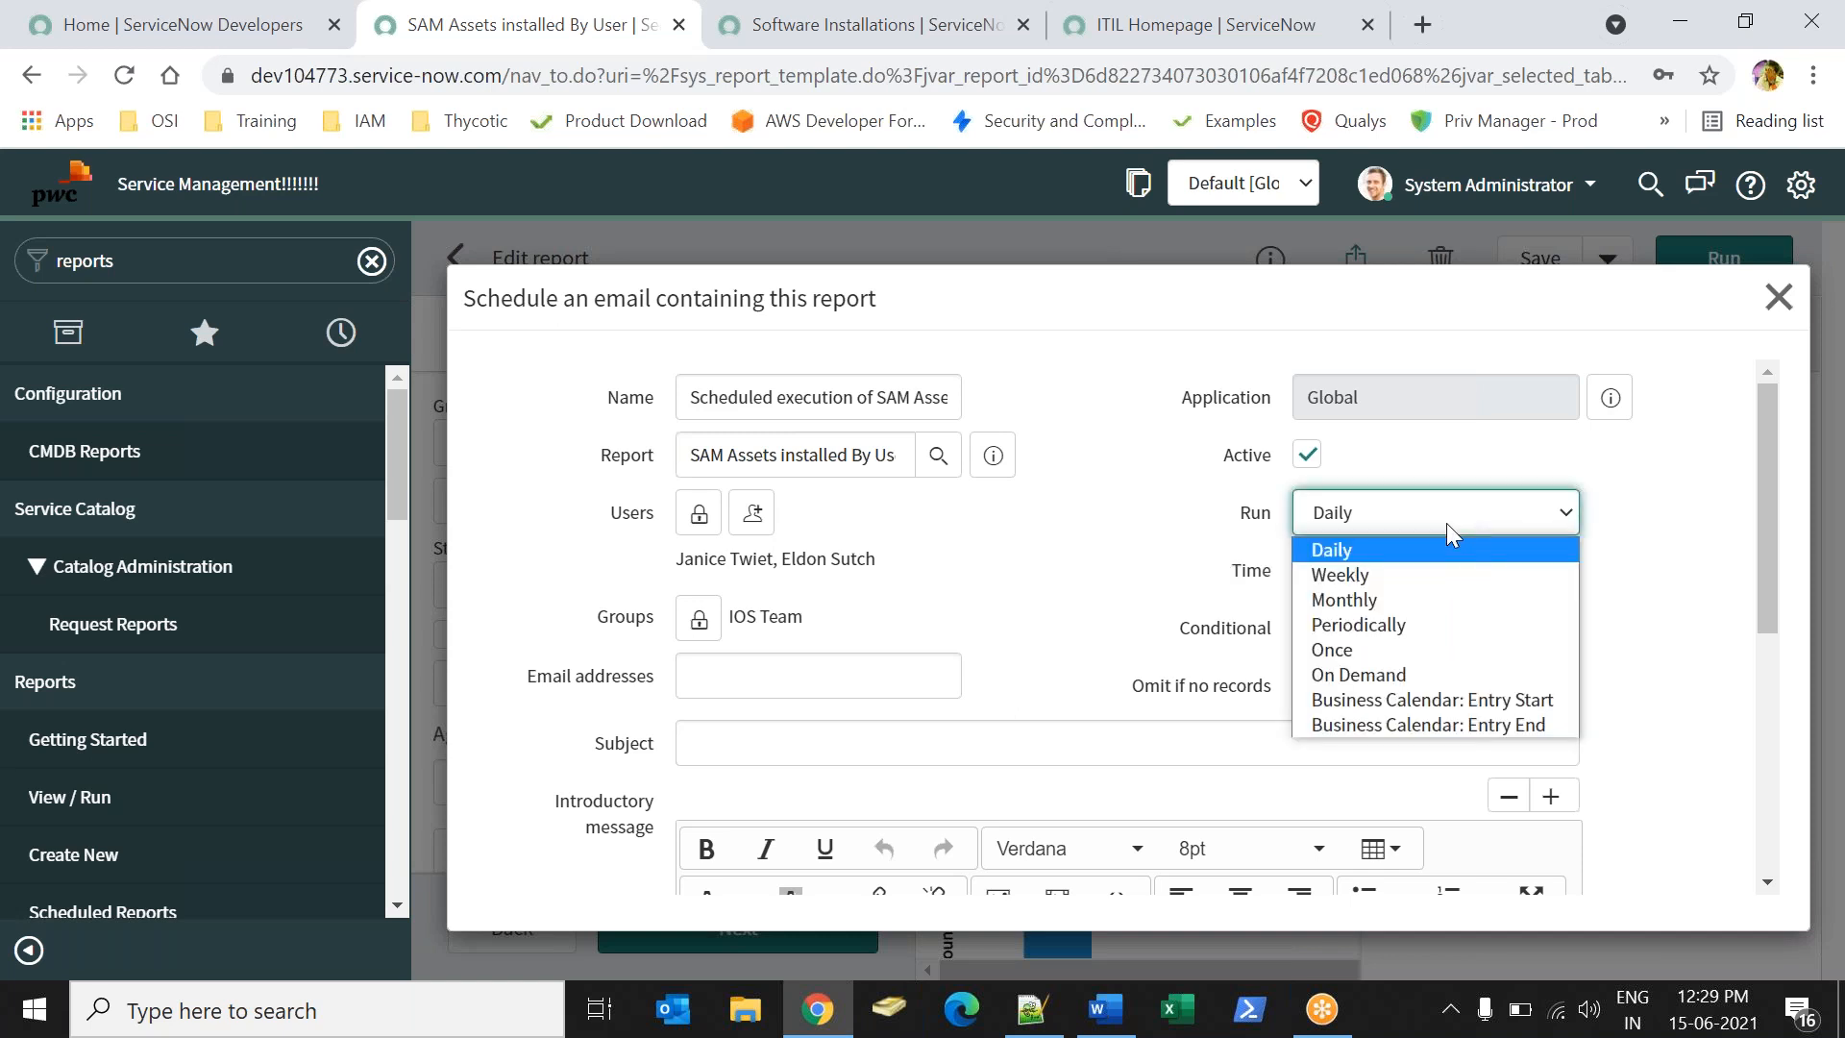
click(1370, 570)
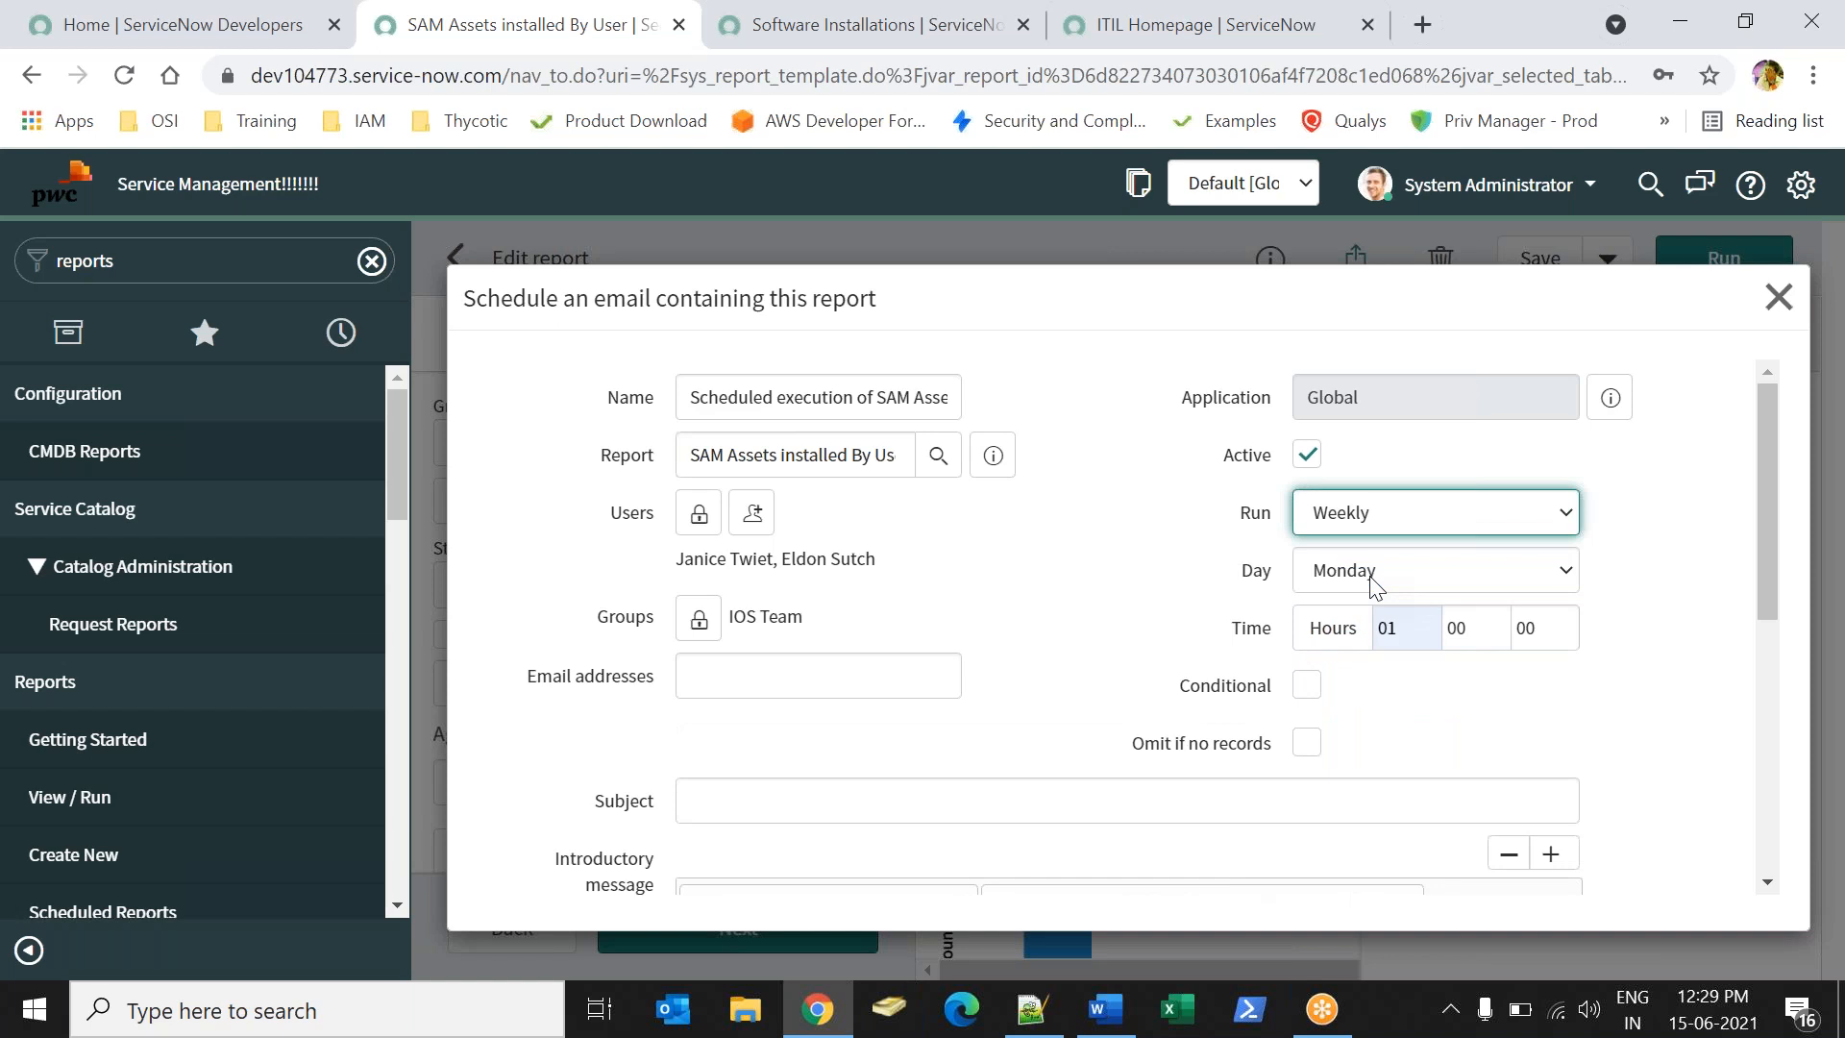
click(1371, 576)
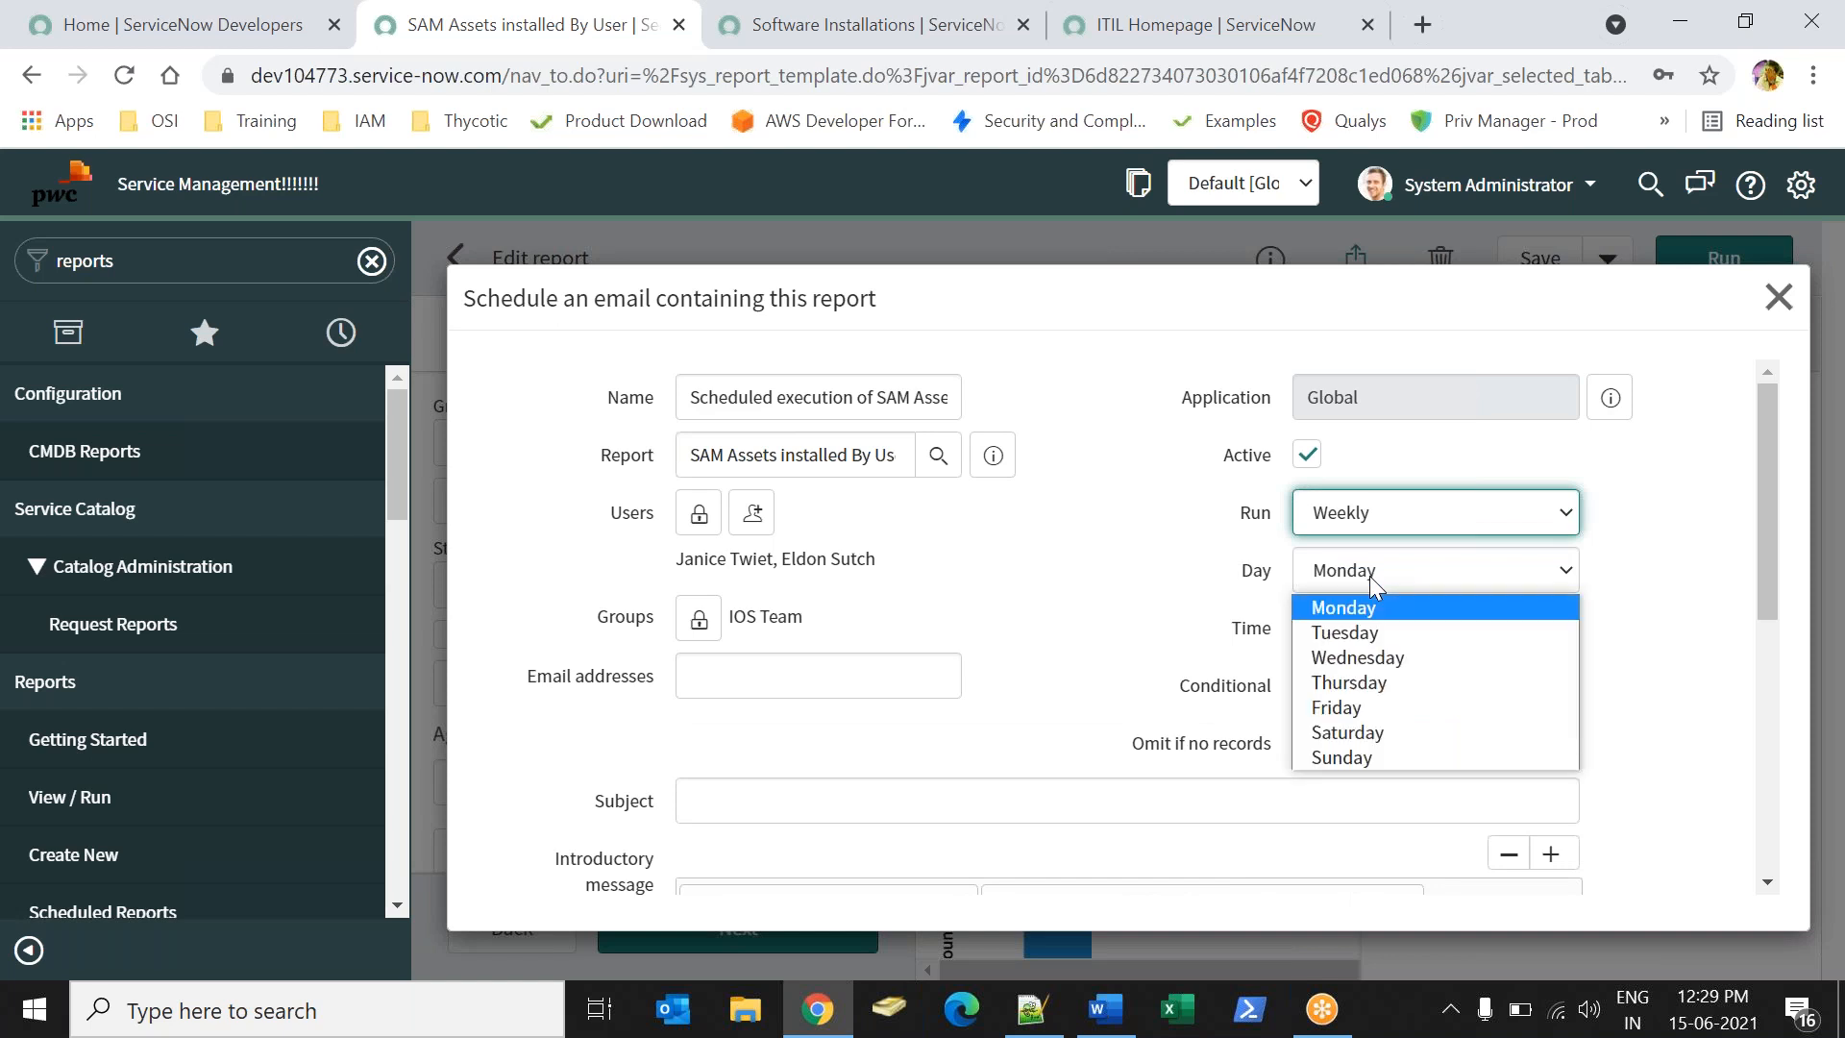
click(1355, 633)
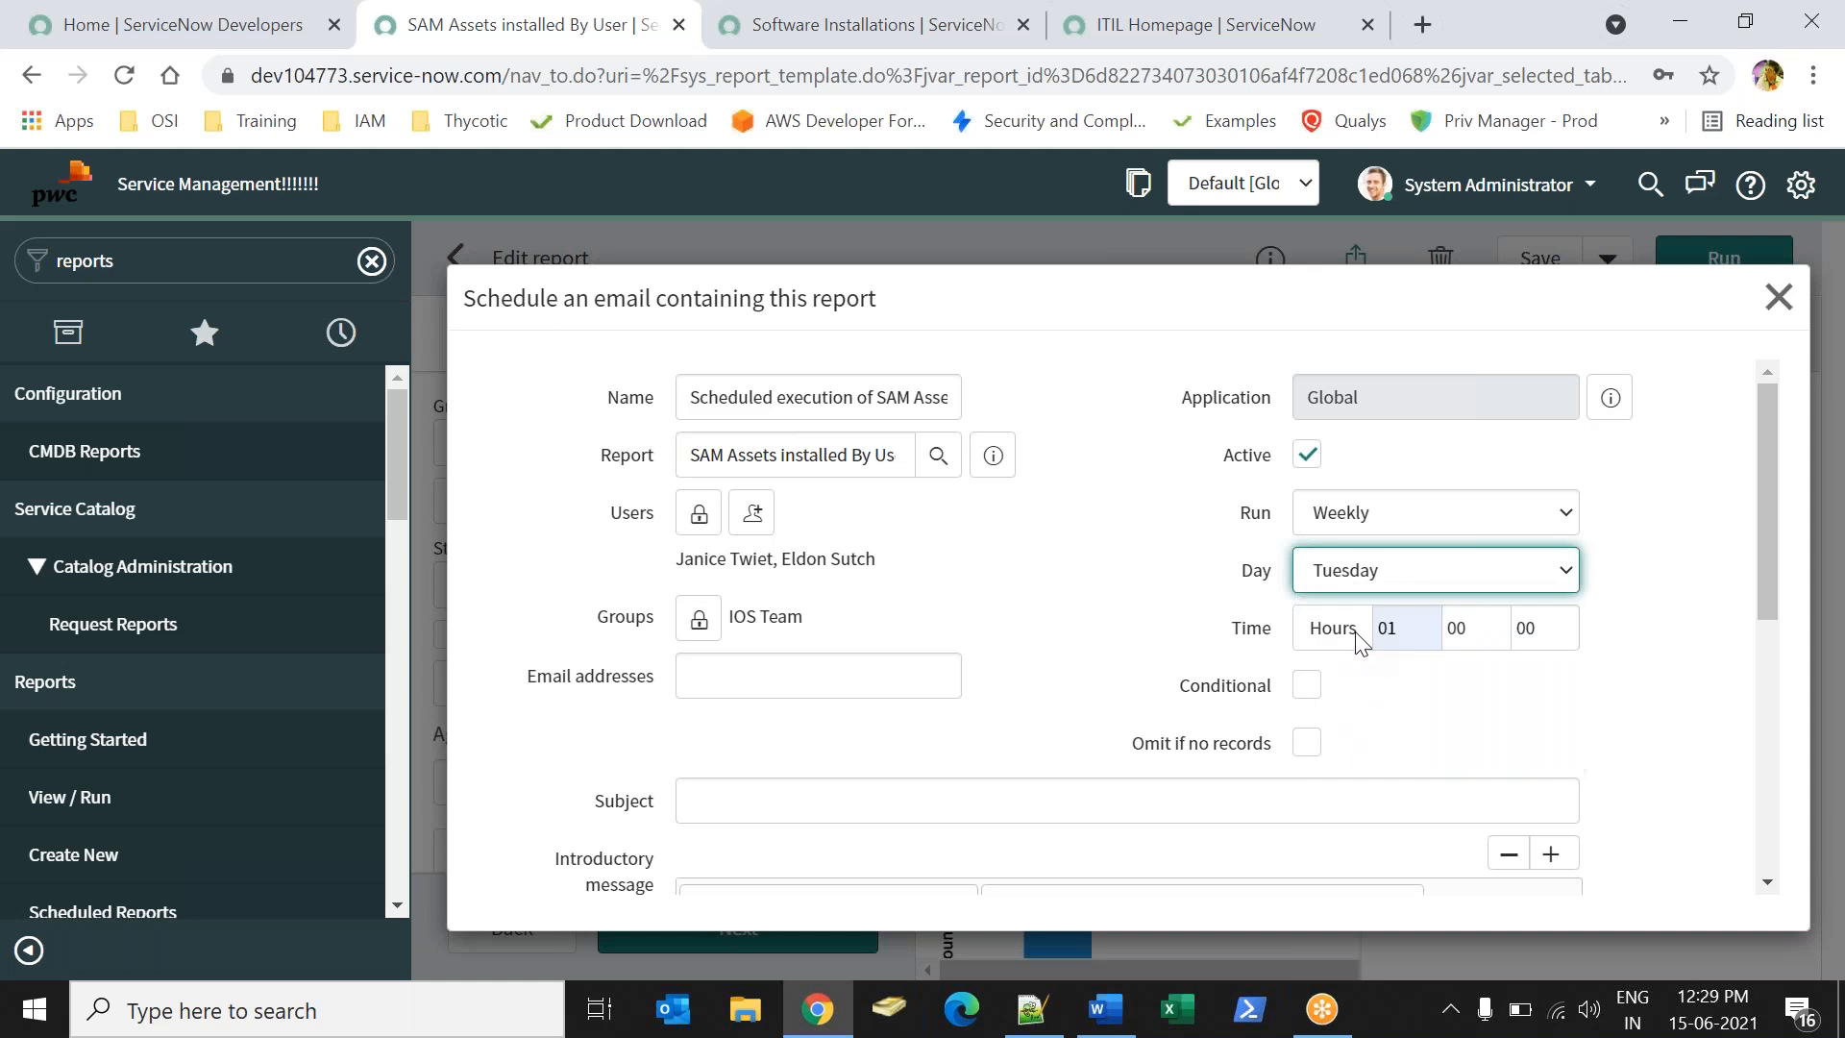
click(1423, 630)
key(BackSpace)
text(0)
key(Escape)
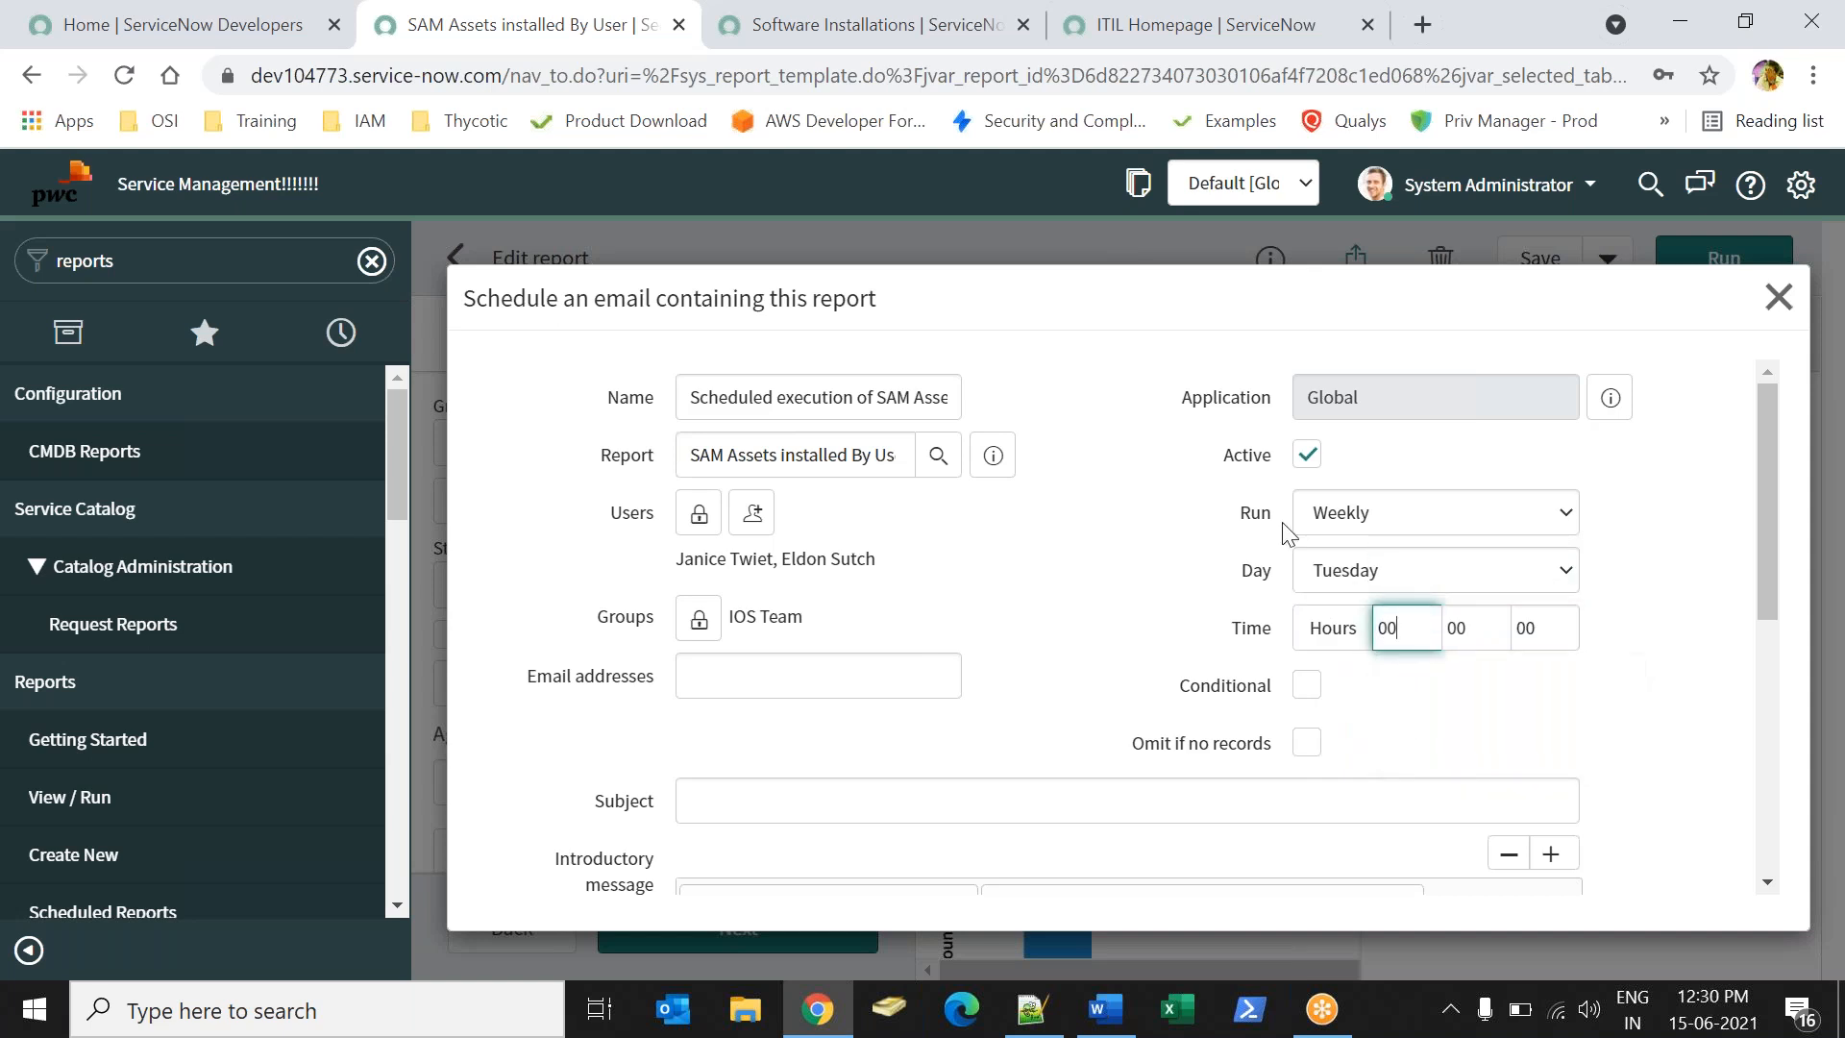
- Change the schedule to Monthly on day 15
click(1338, 531)
click(1348, 601)
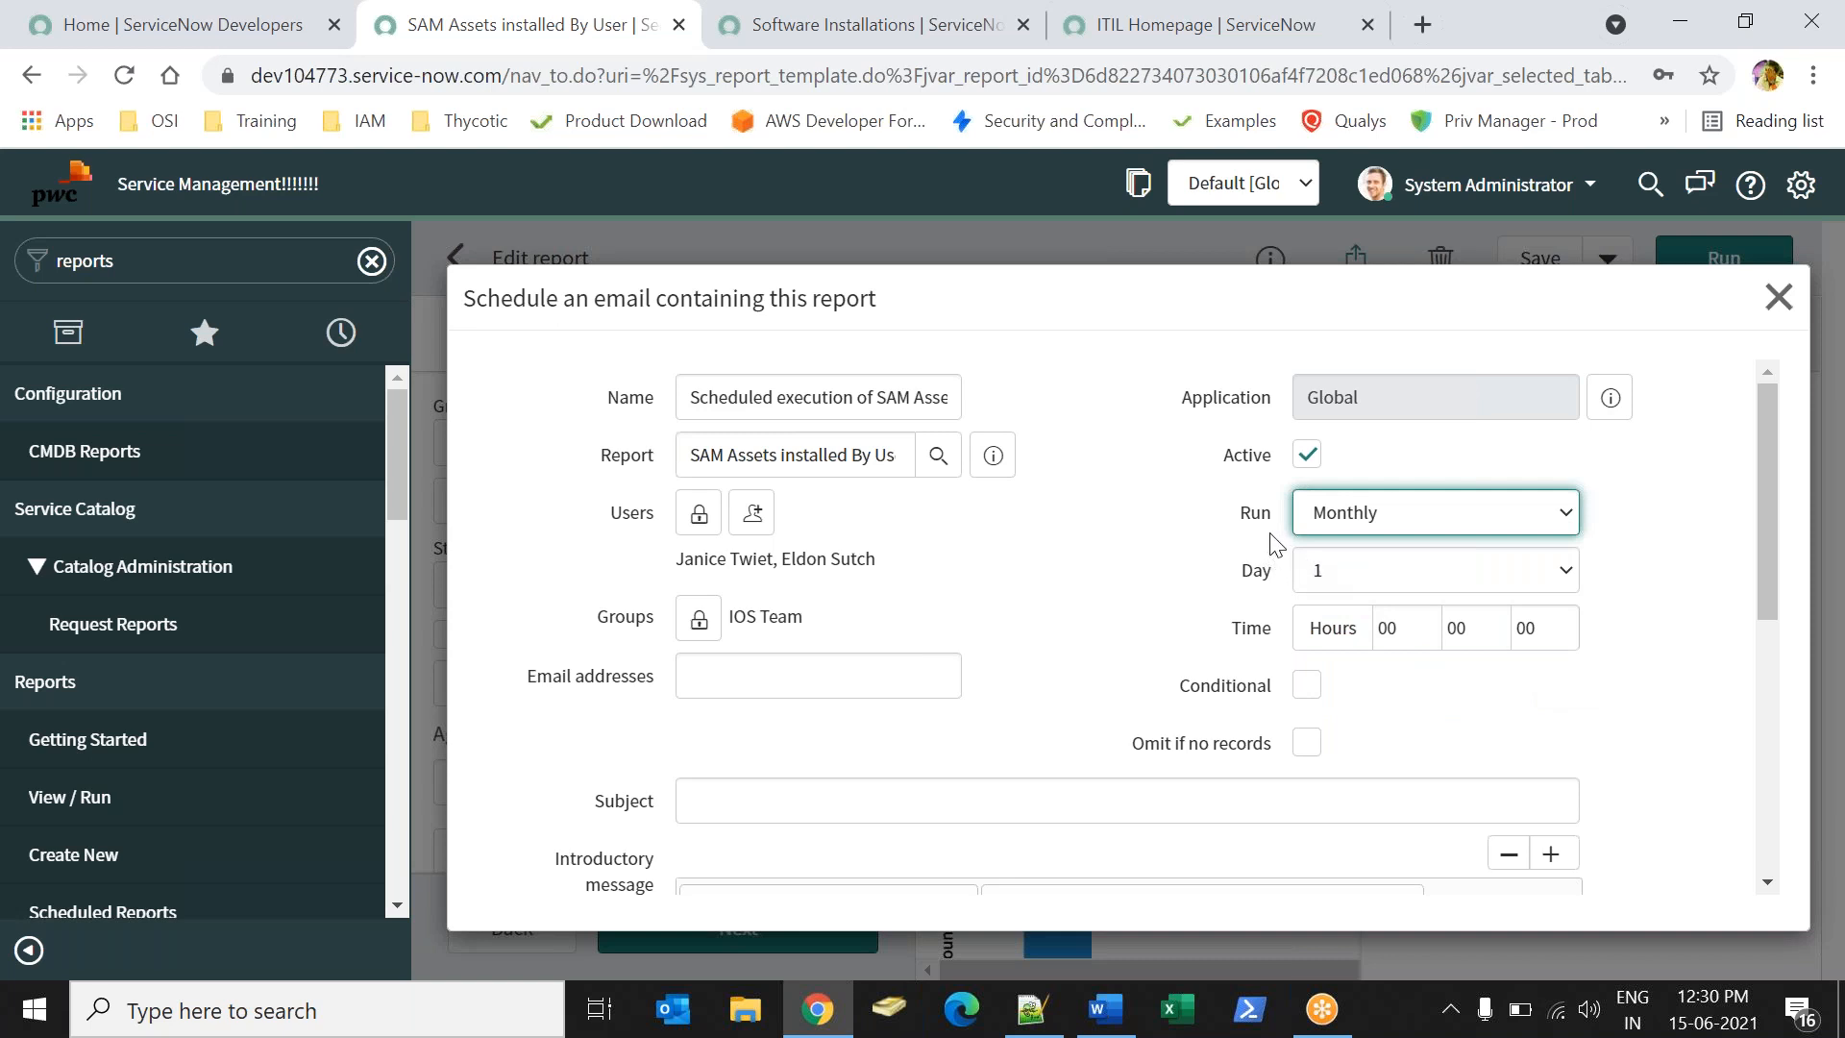
click(1392, 575)
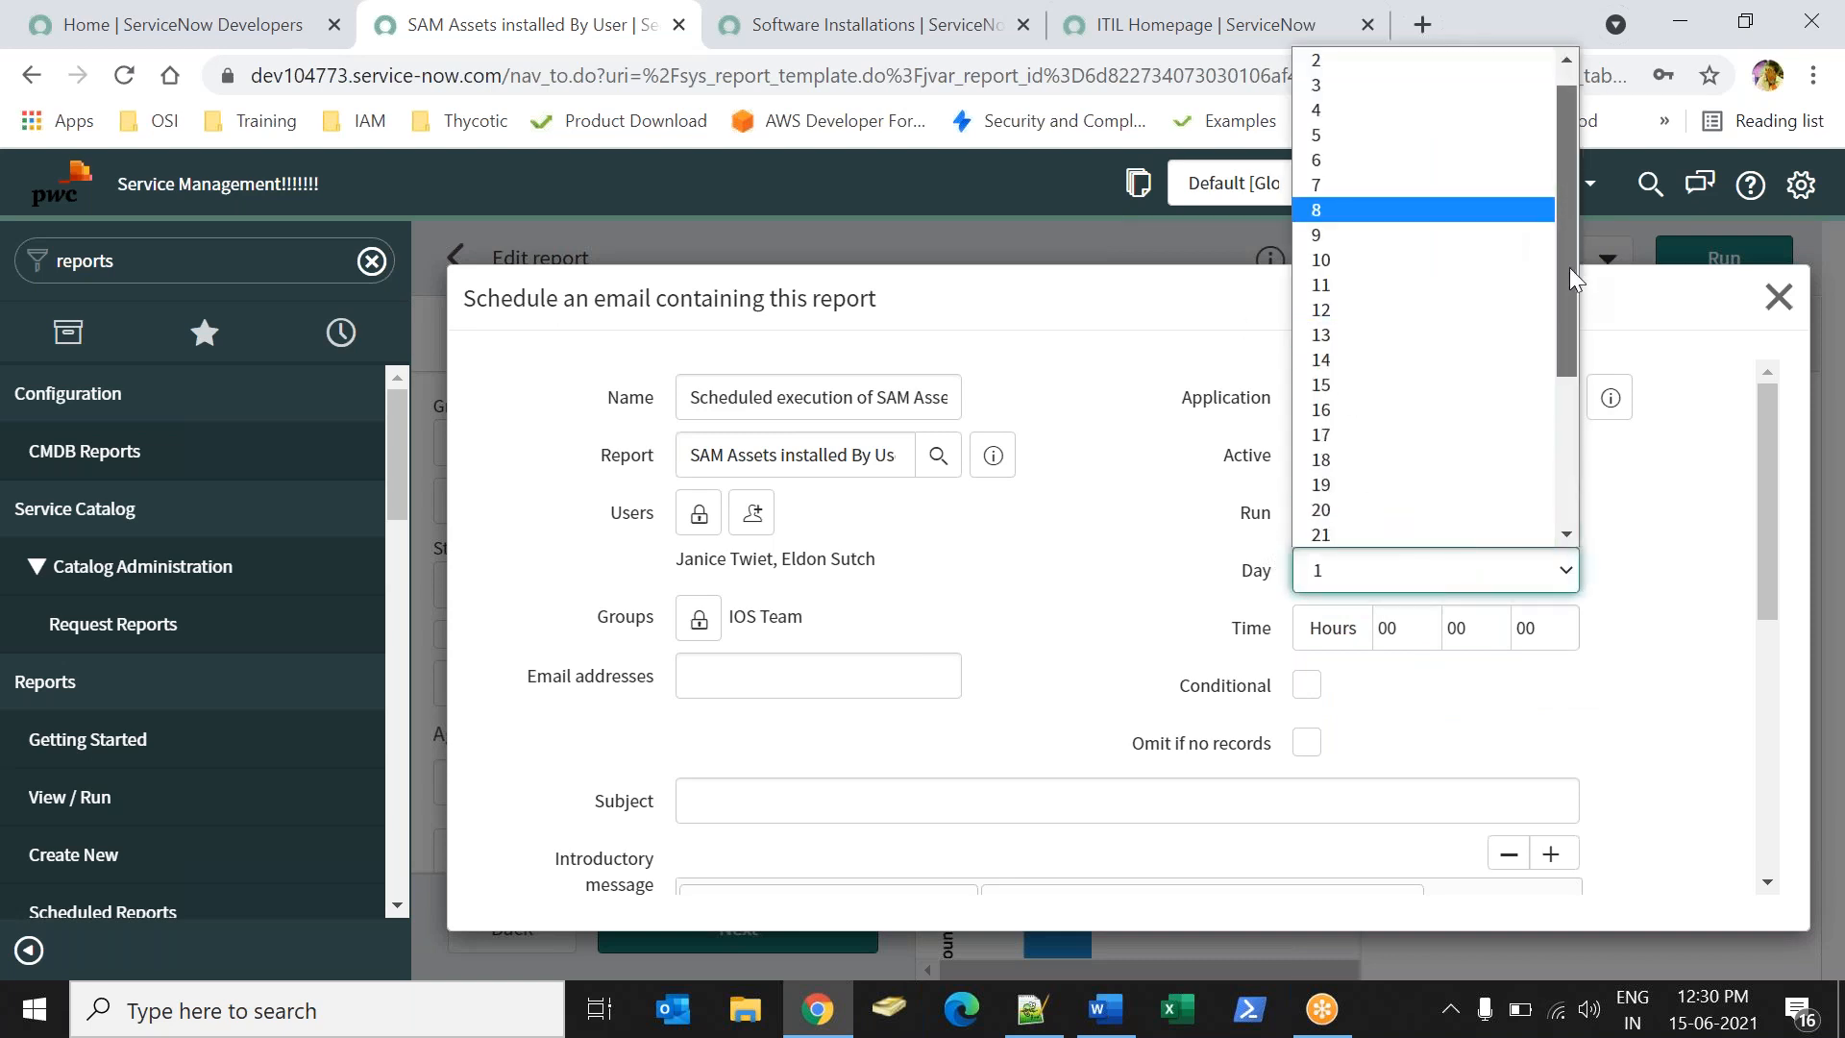
click(1365, 408)
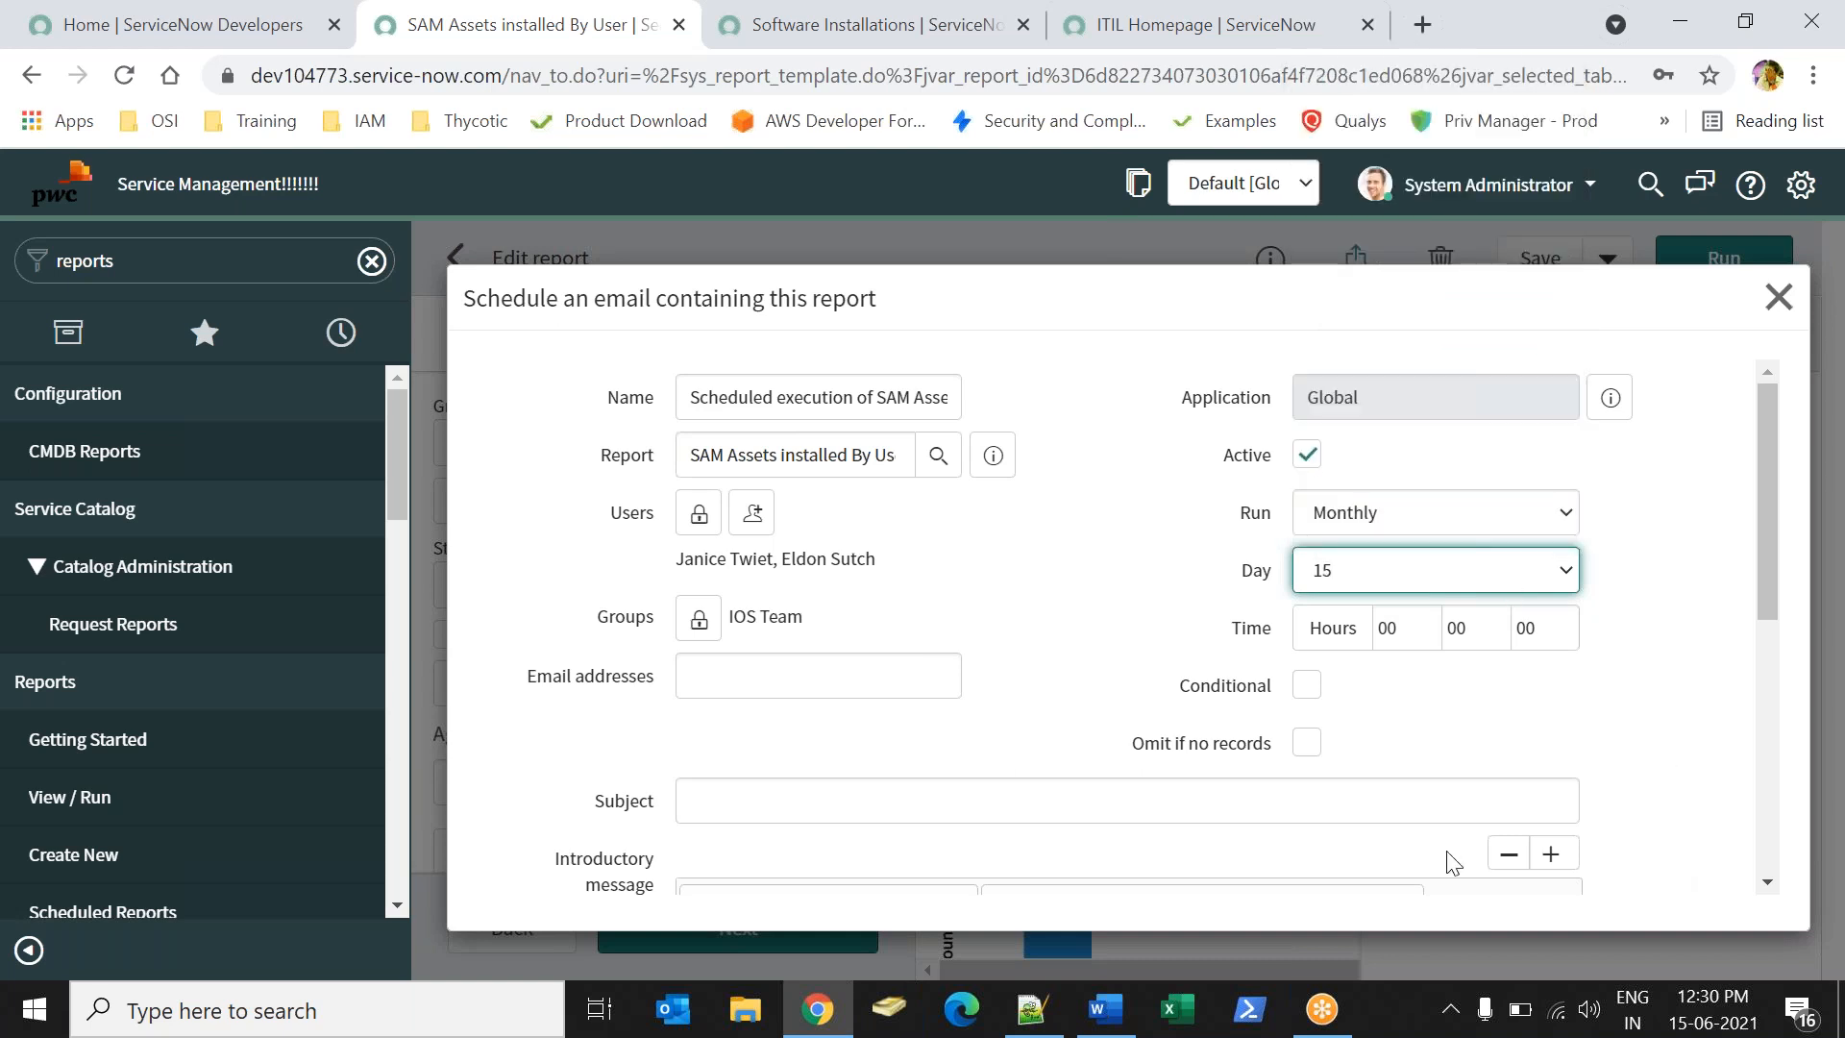
click(1427, 641)
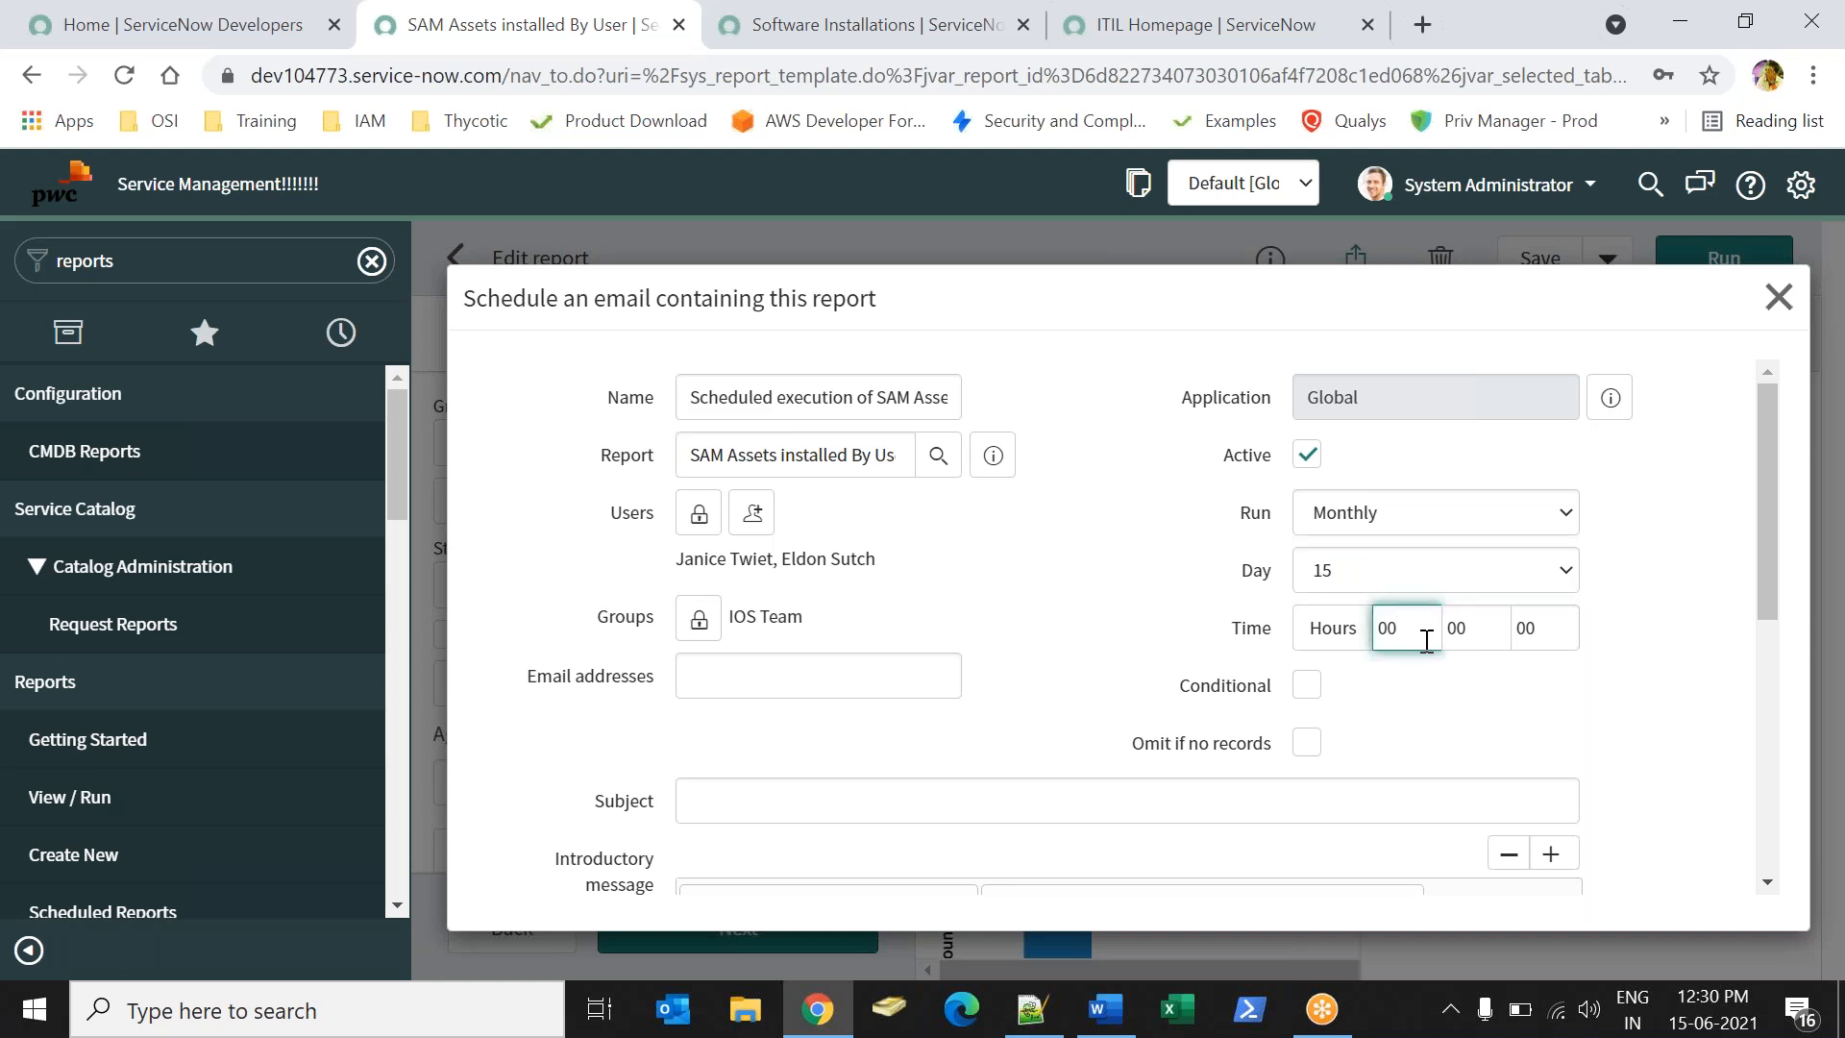
click(1372, 528)
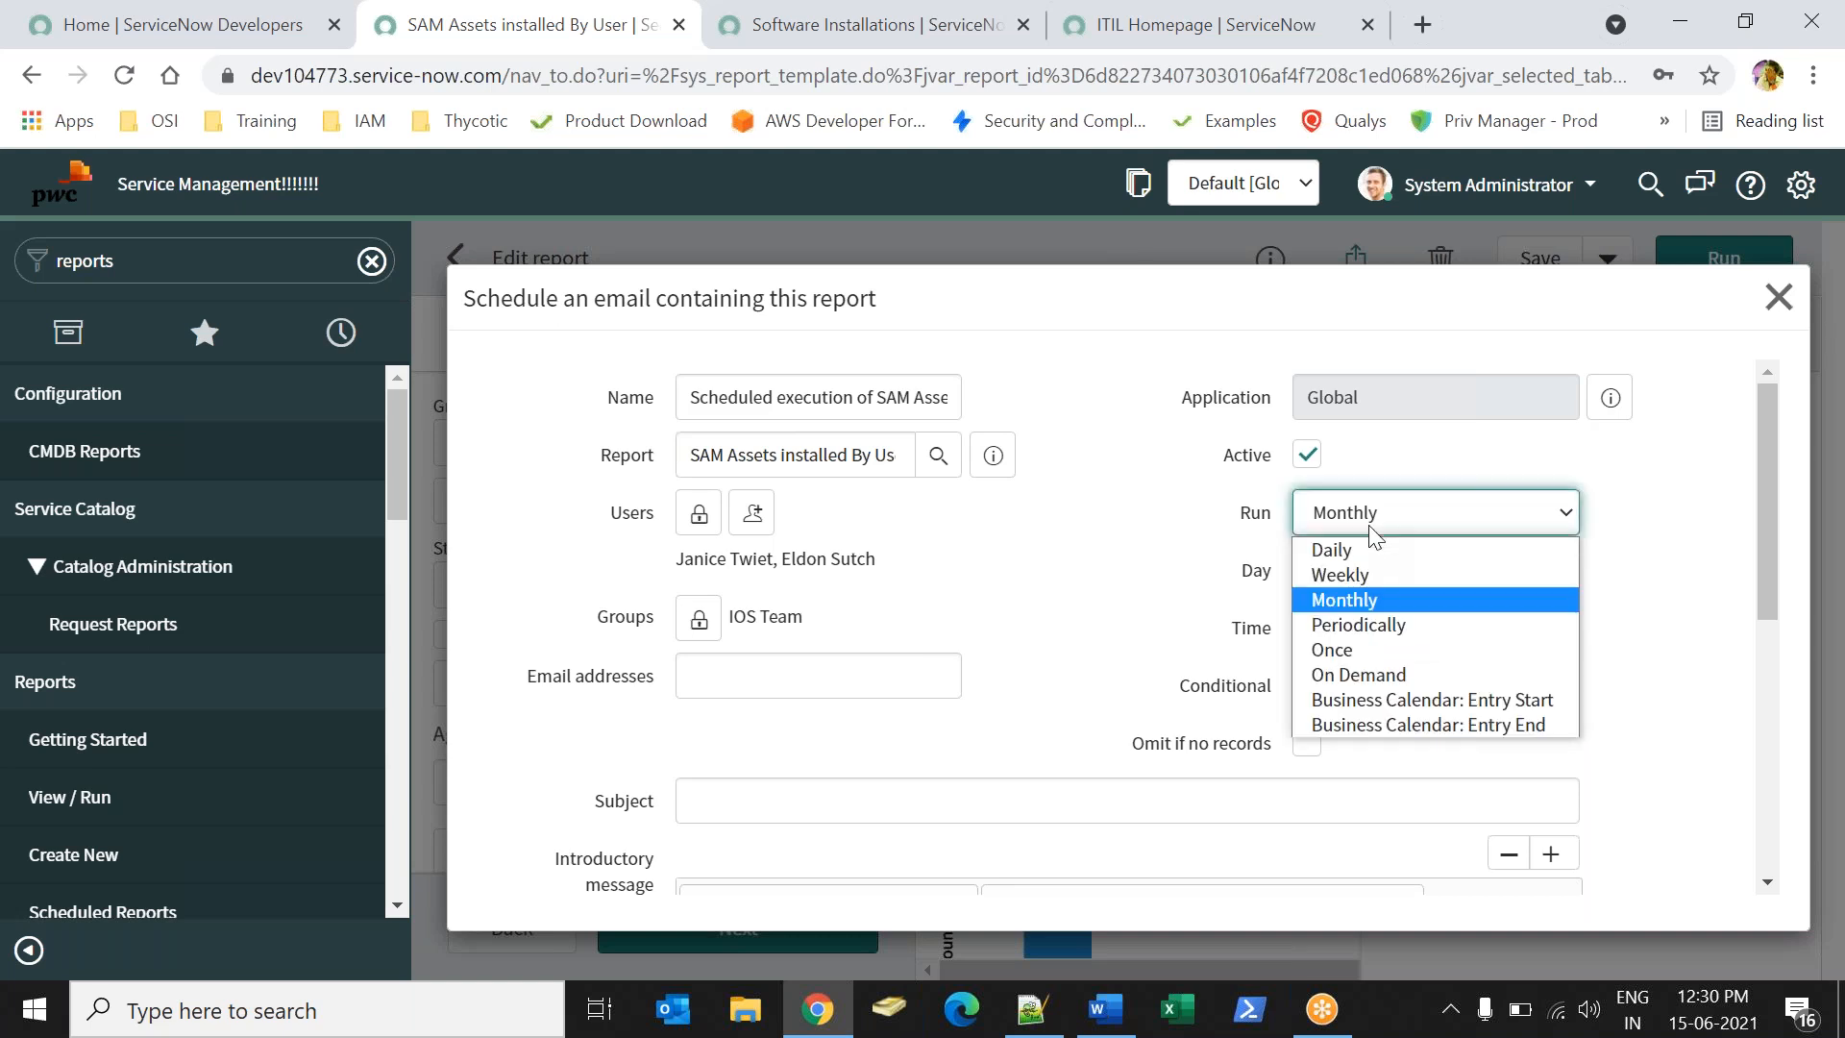
click(1201, 562)
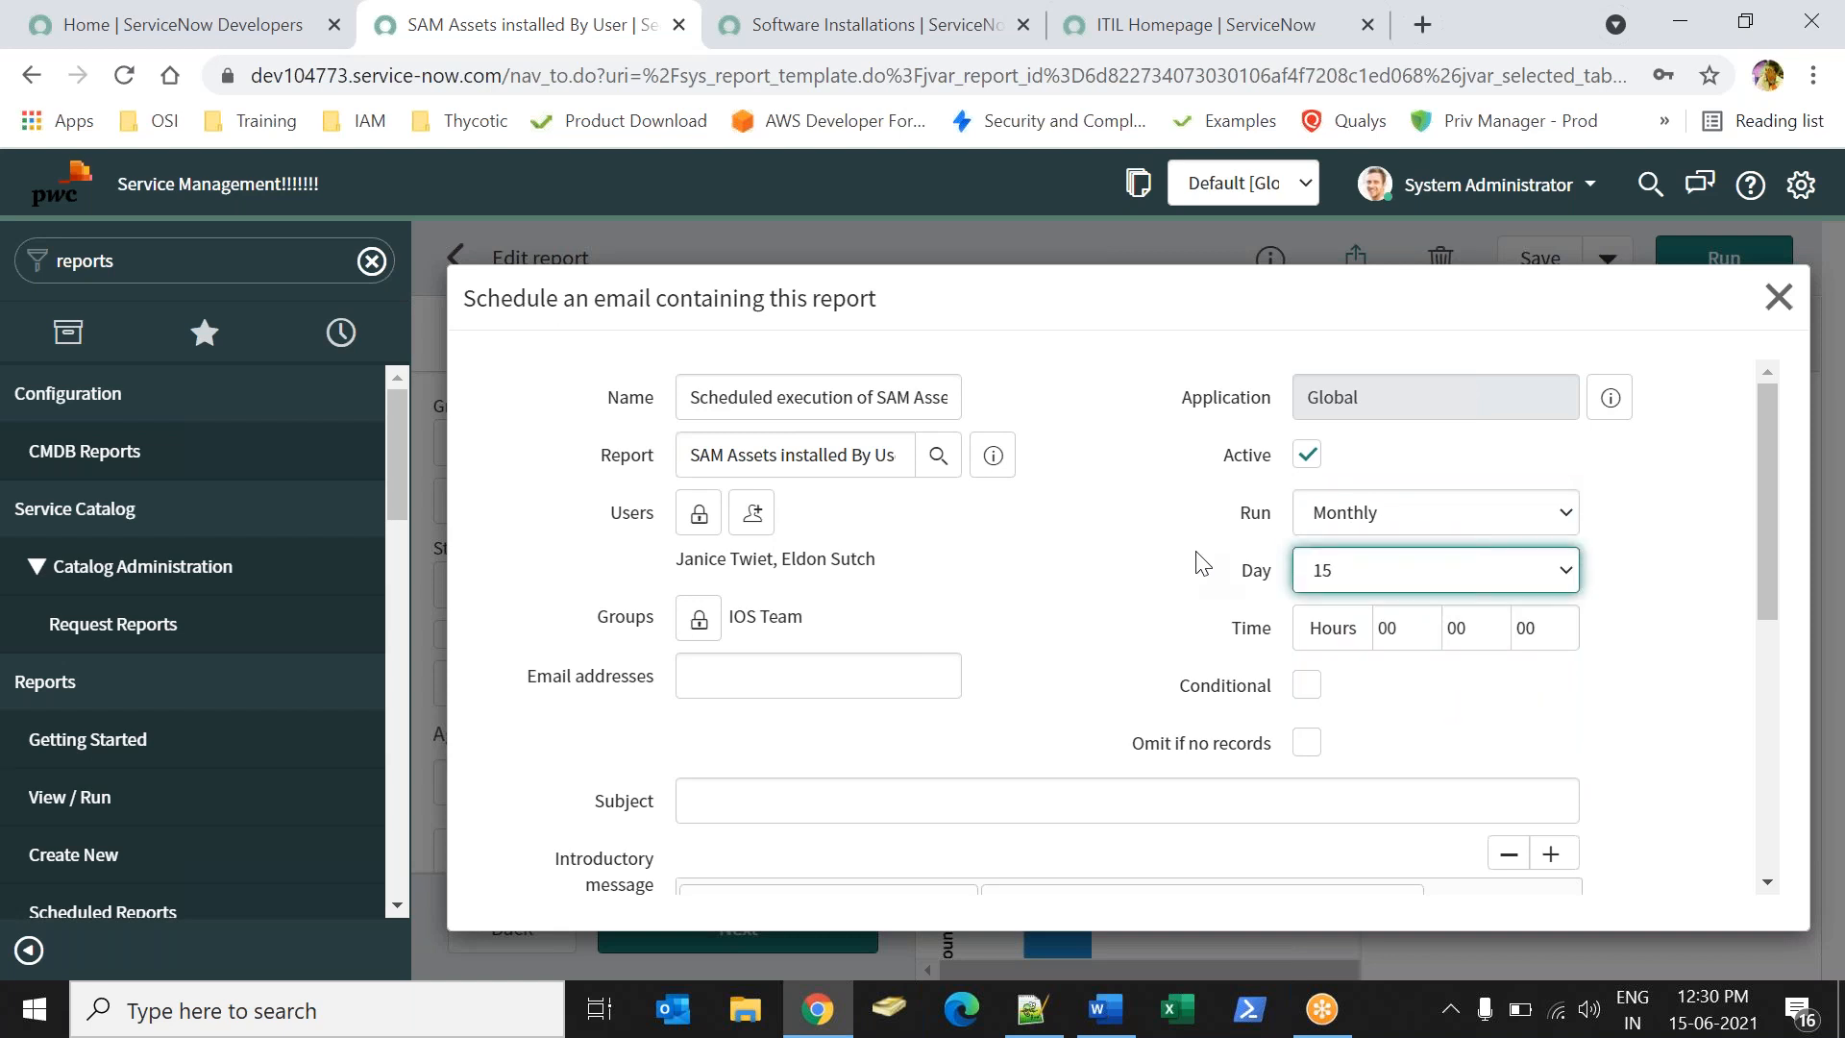
- Set Run to Periodically with a repeat interval of 56 days
click(1355, 502)
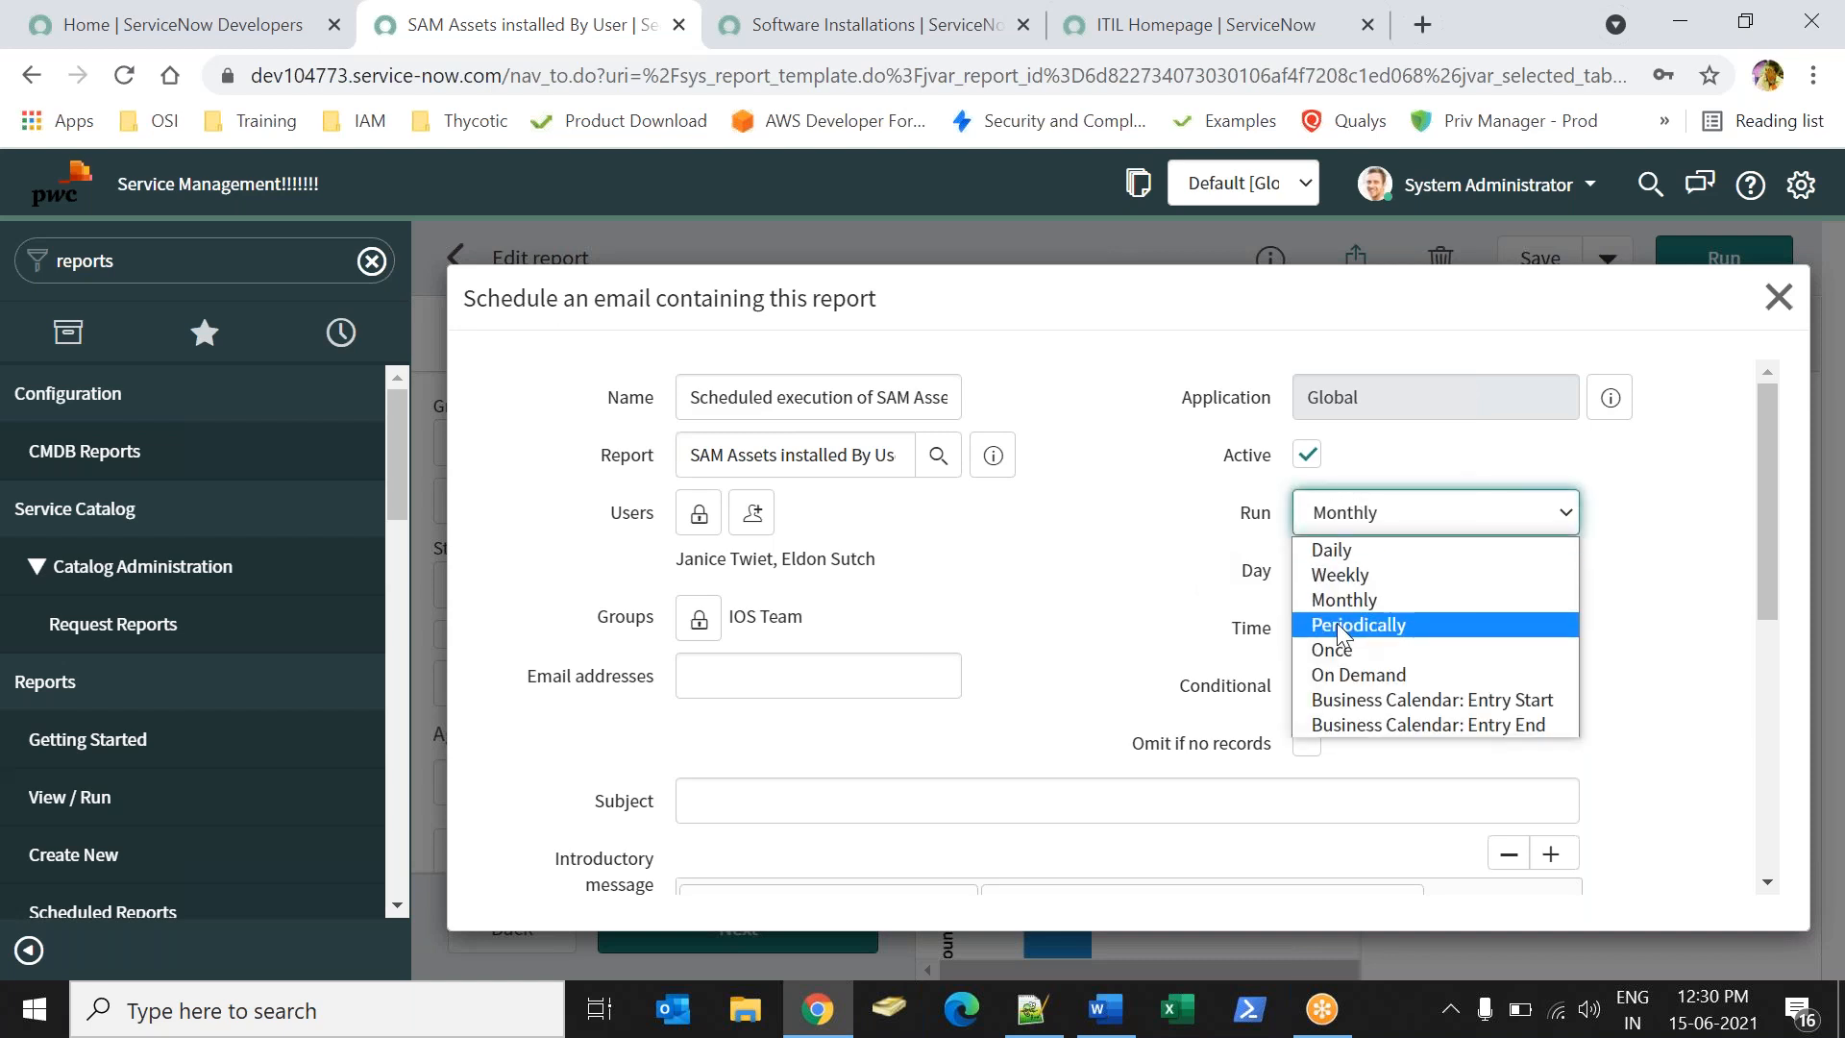
click(1340, 625)
double_click(1400, 573)
text(5)
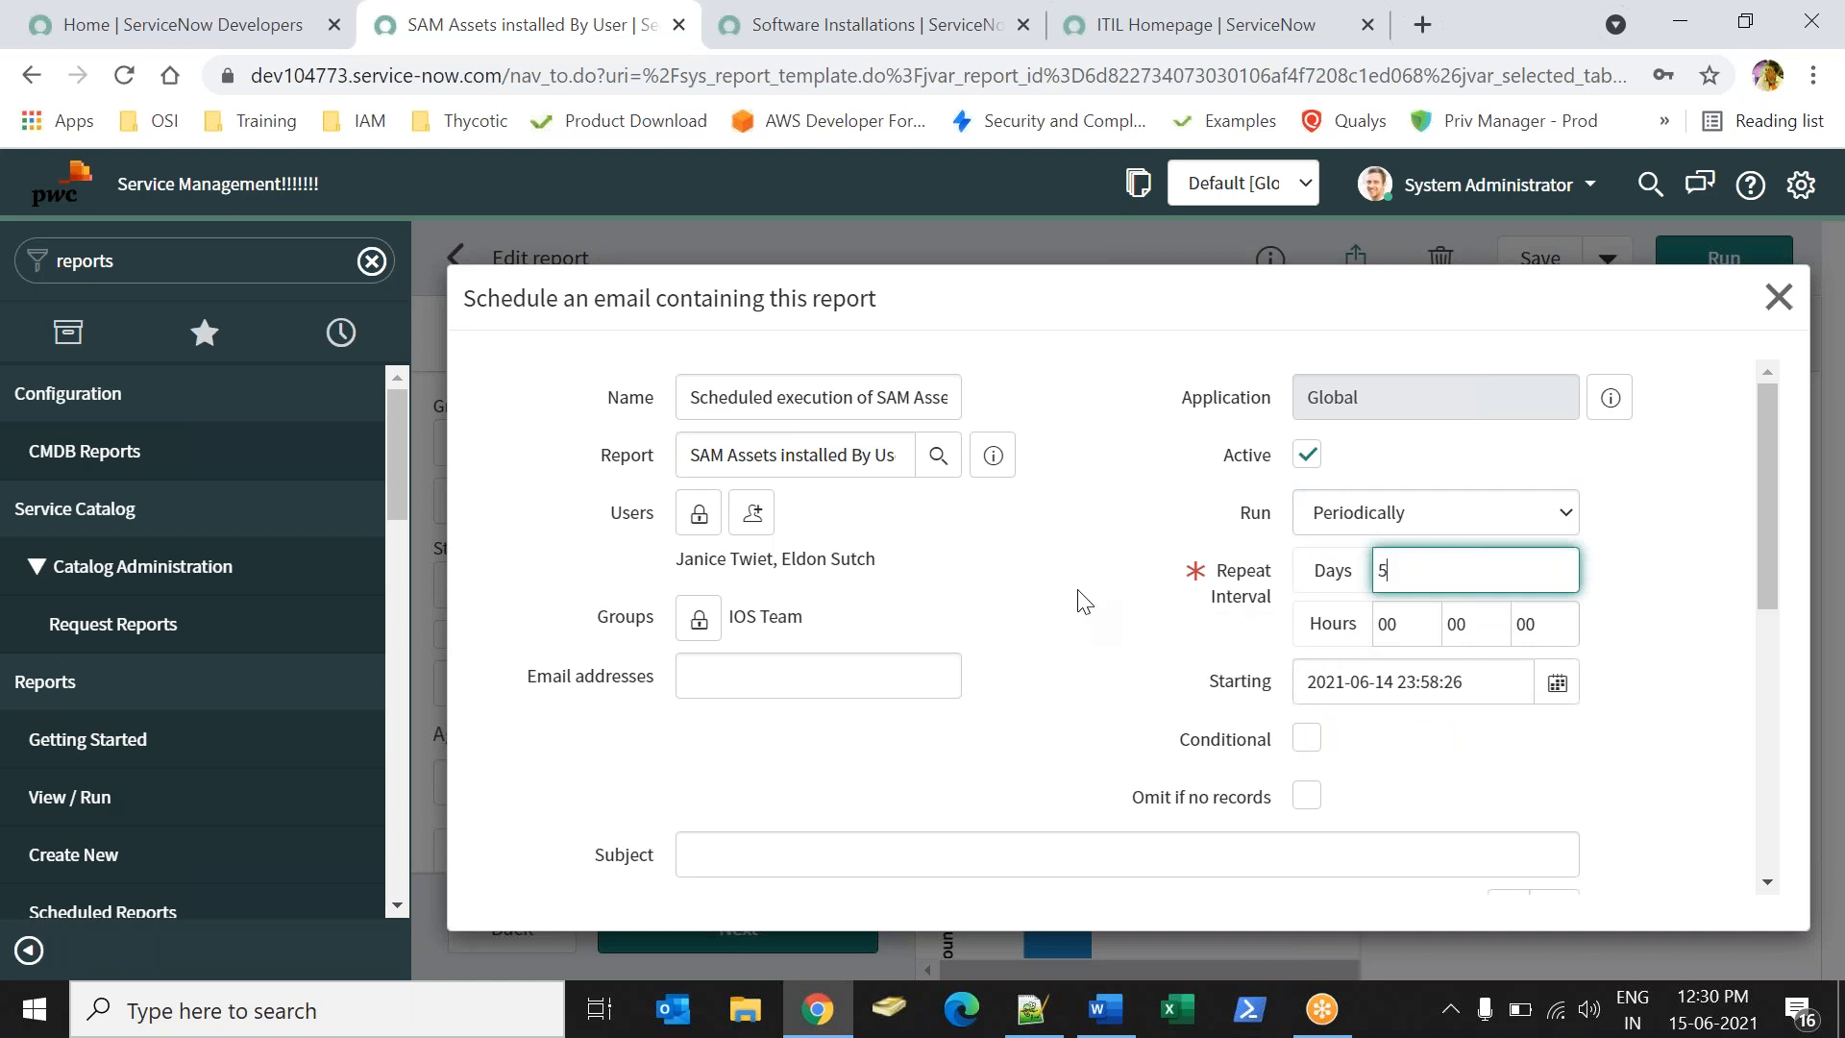
text(6)
click(1400, 631)
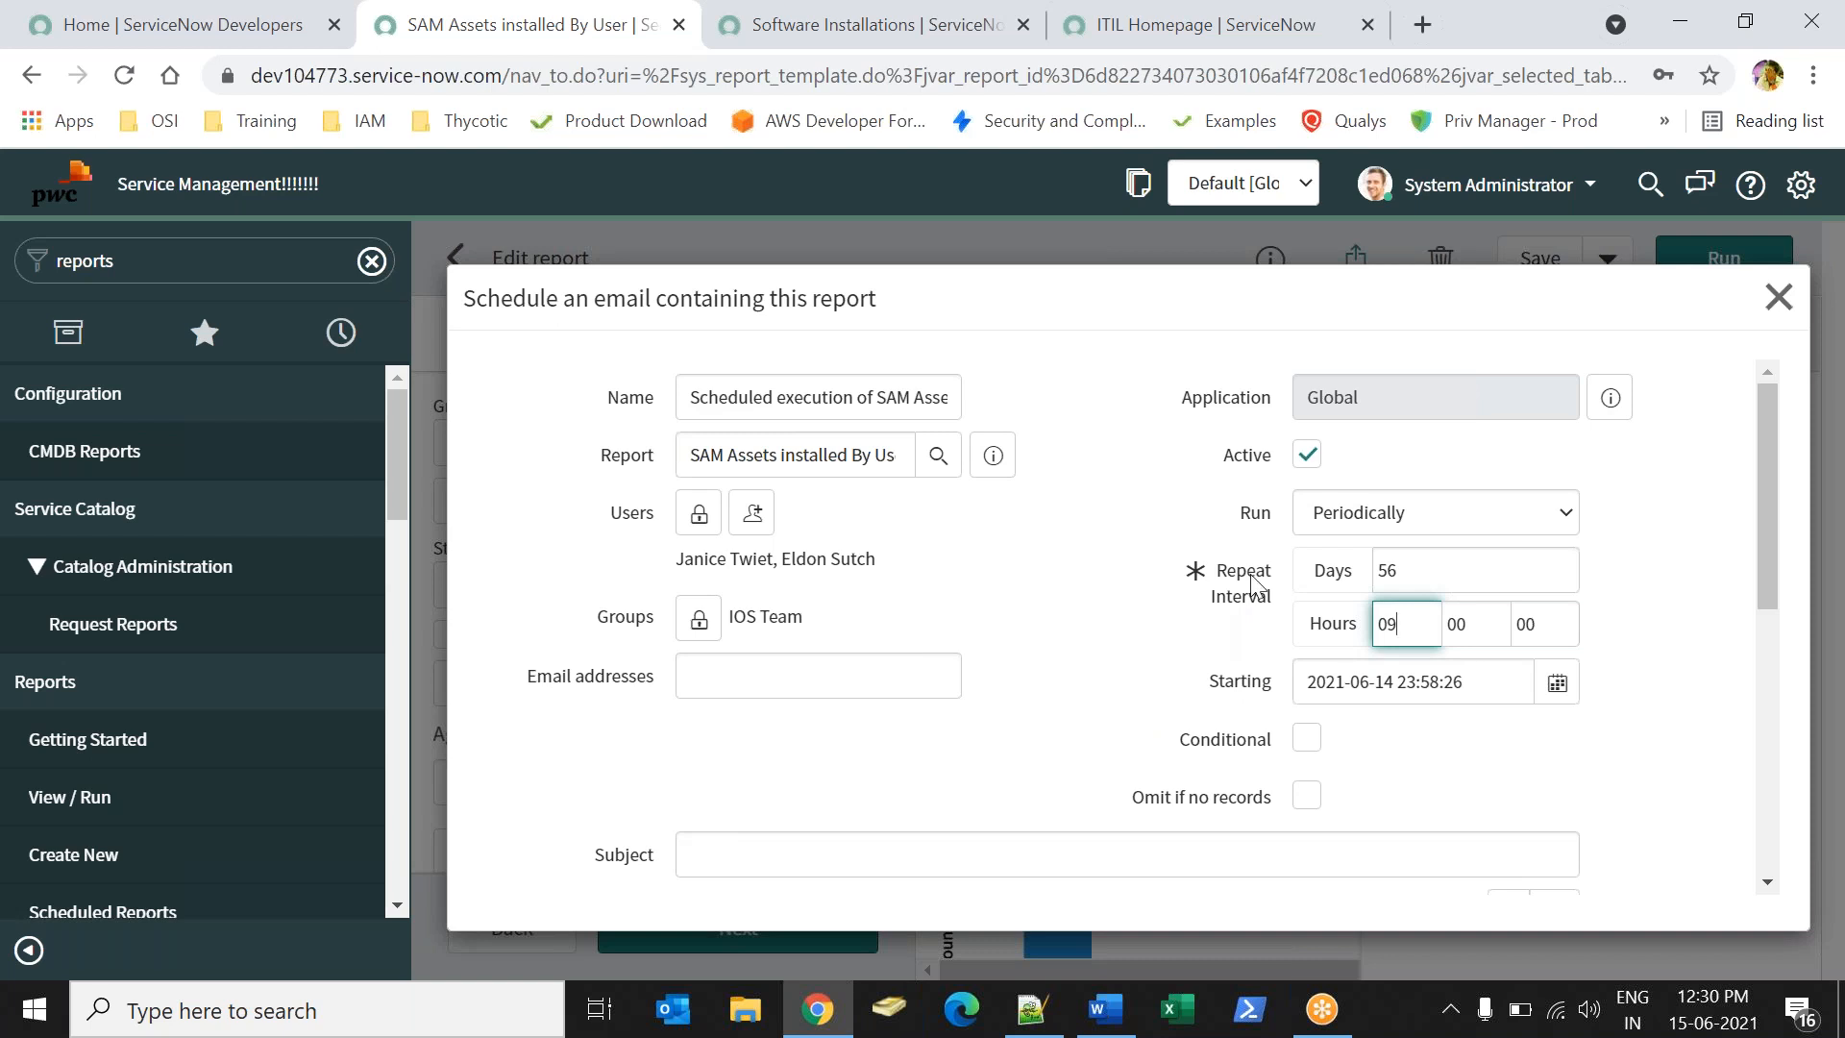
click(1392, 514)
- Try the Run options Once, On Demand and Business Calendar: Entry Start
click(1345, 659)
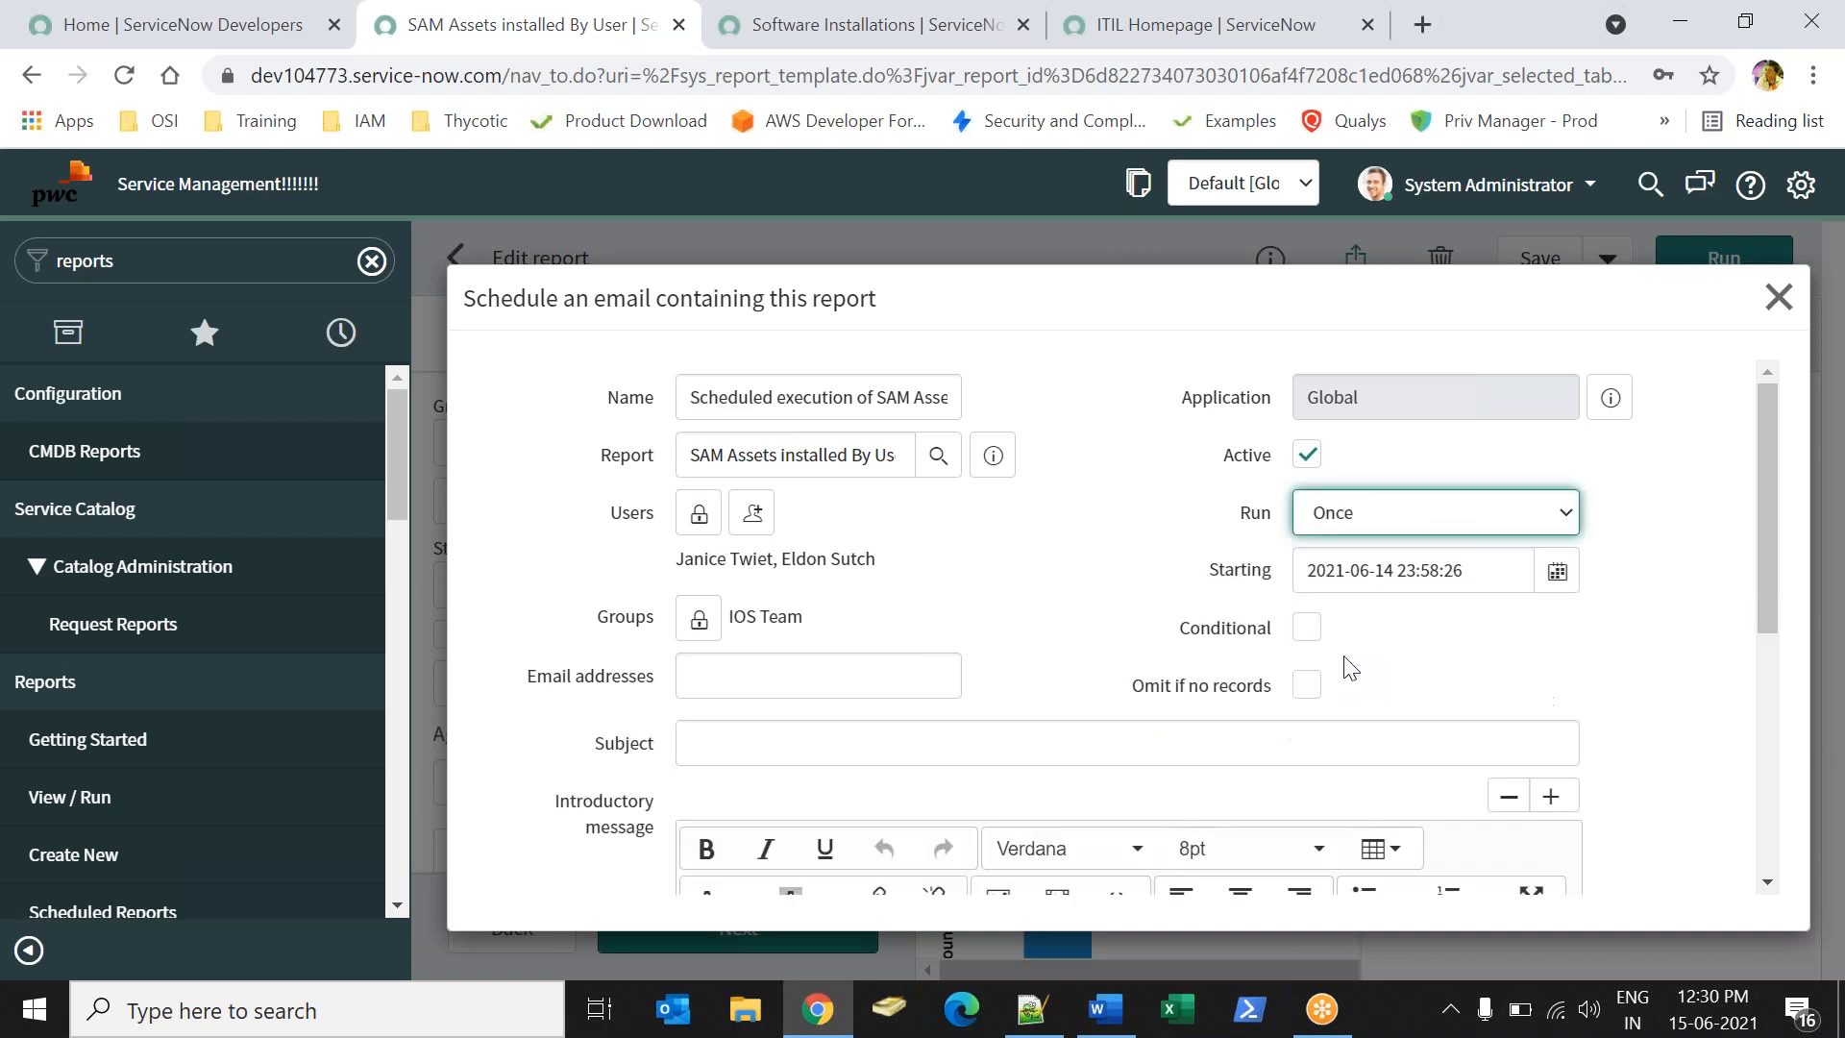
click(1384, 528)
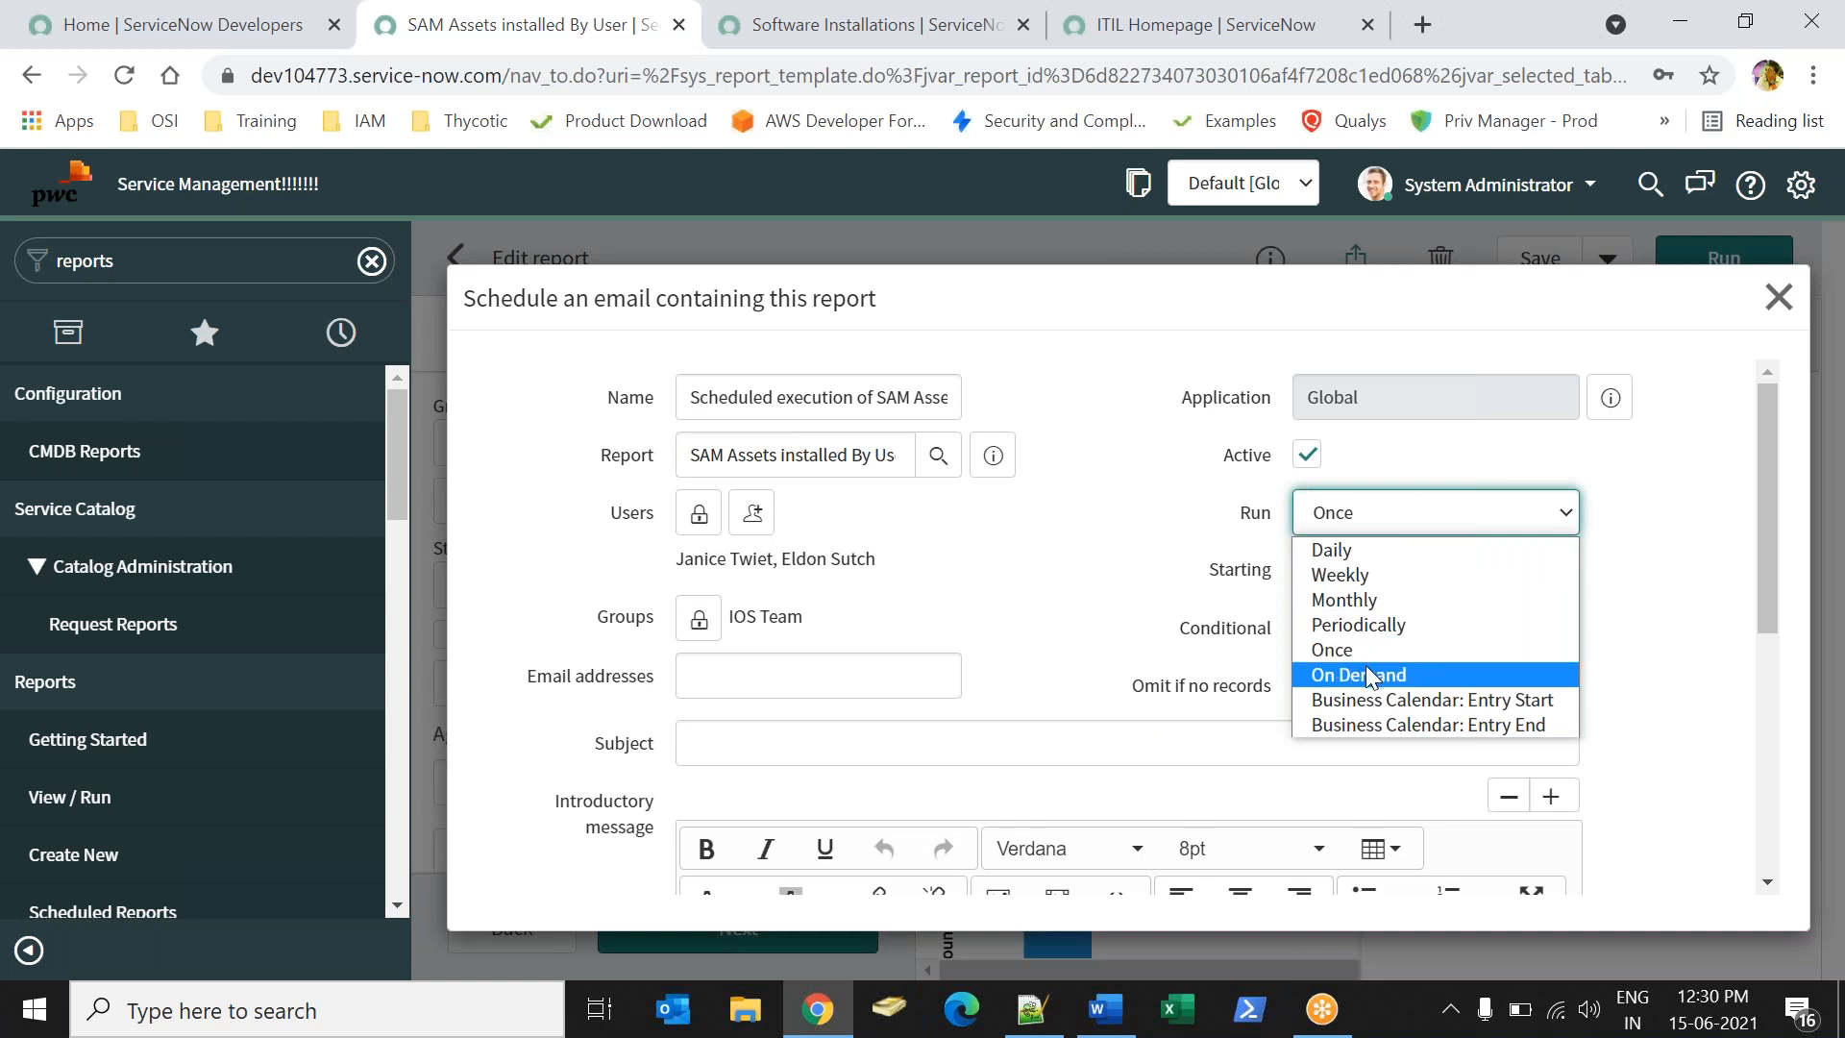
click(1372, 672)
click(1334, 516)
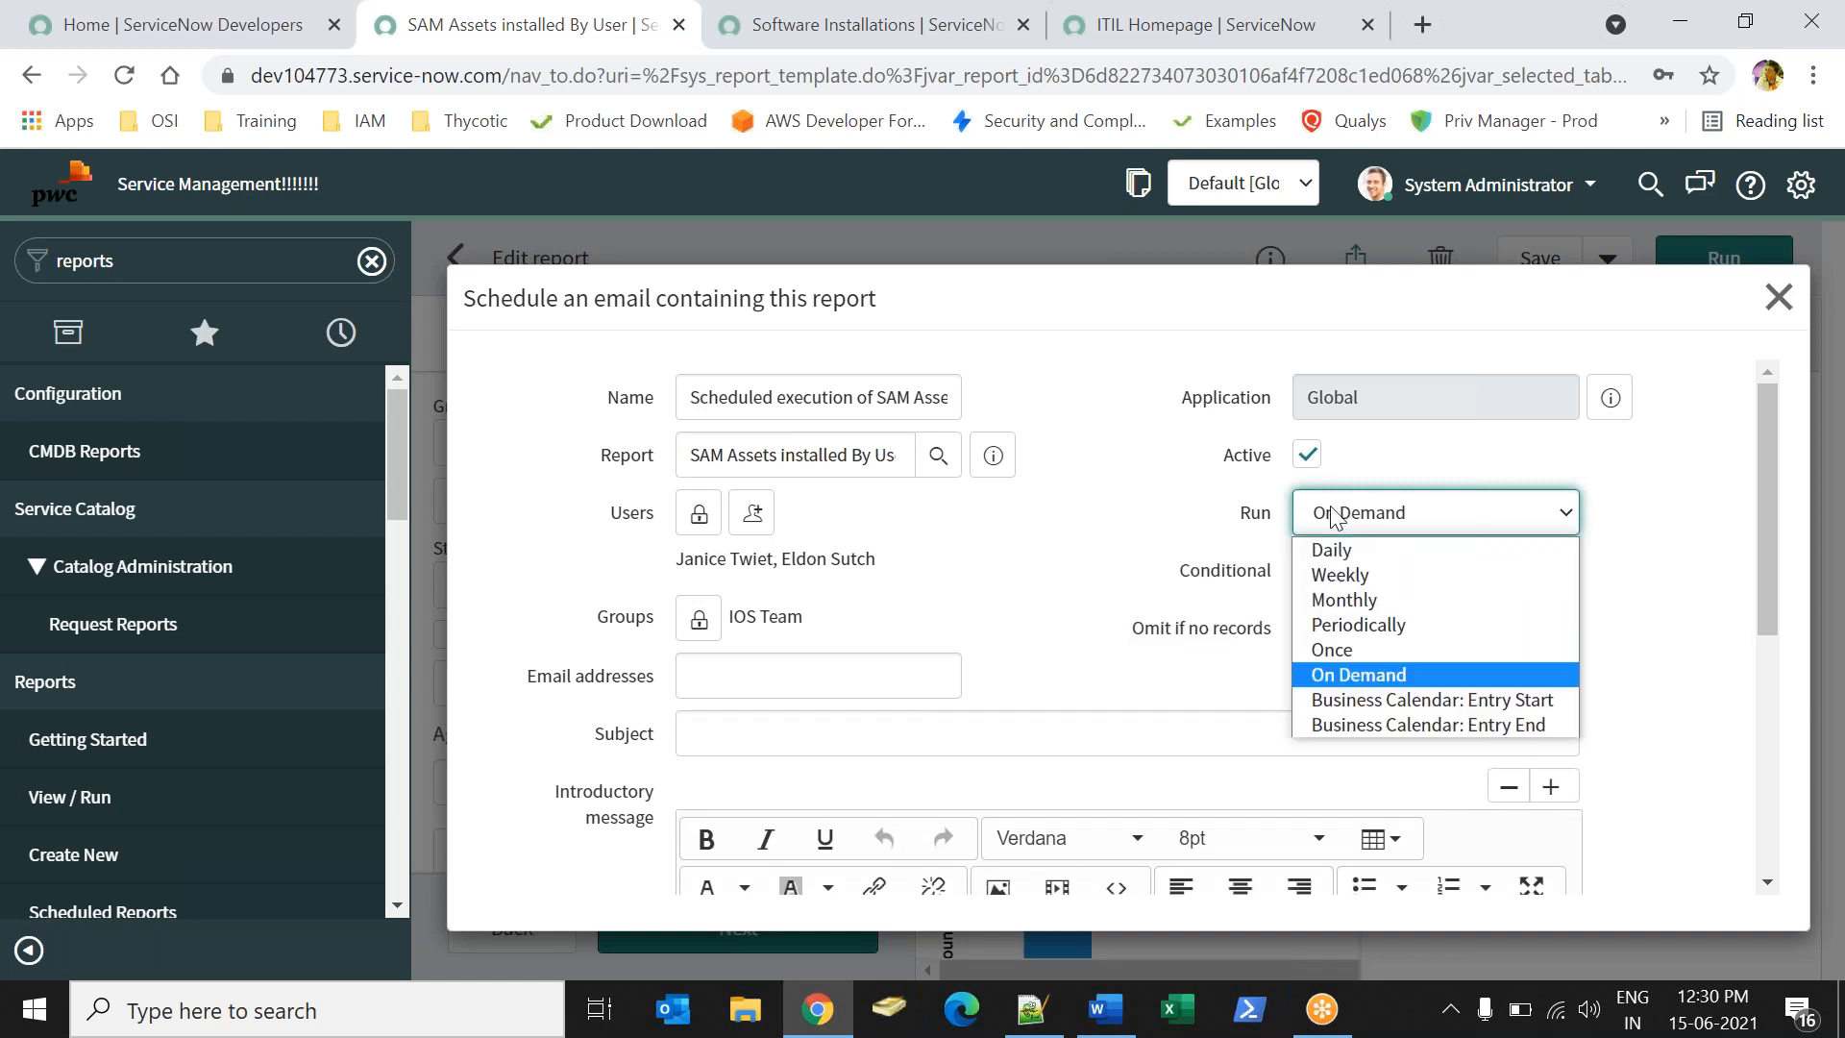
click(1398, 700)
drag(1133, 593, 1222, 608)
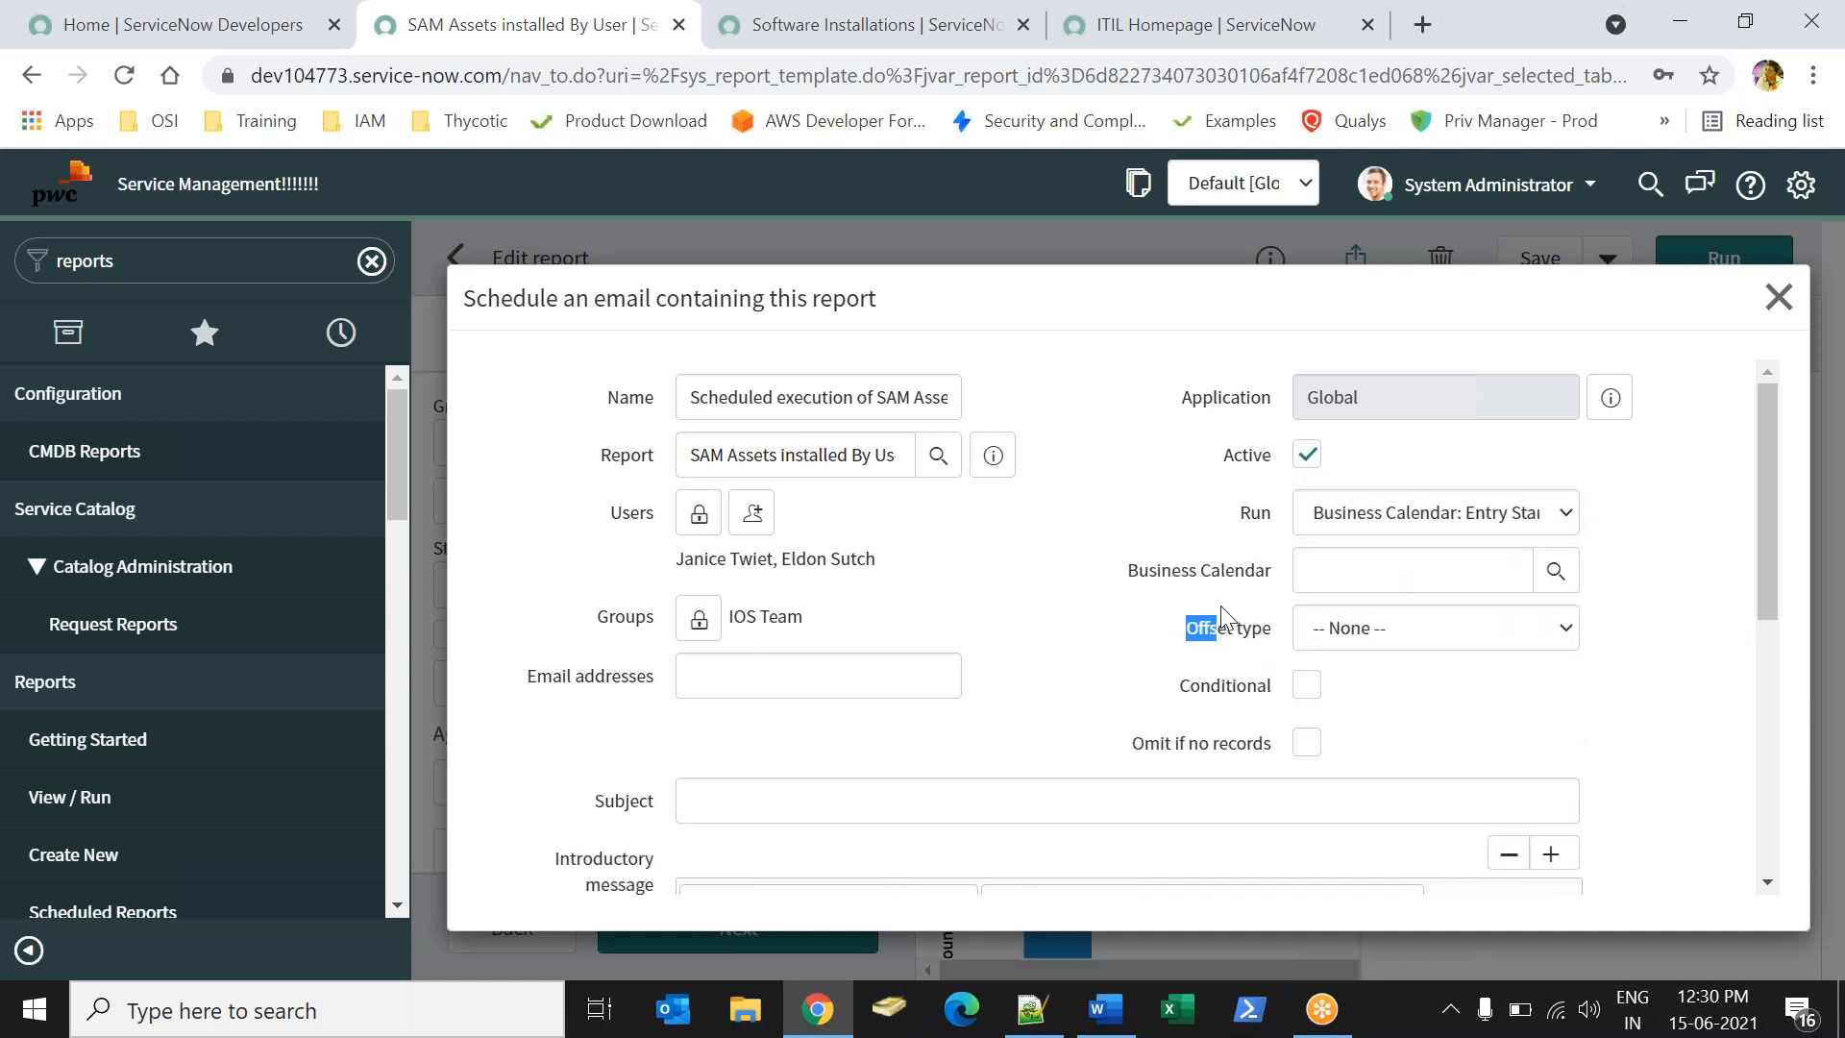
click(1173, 616)
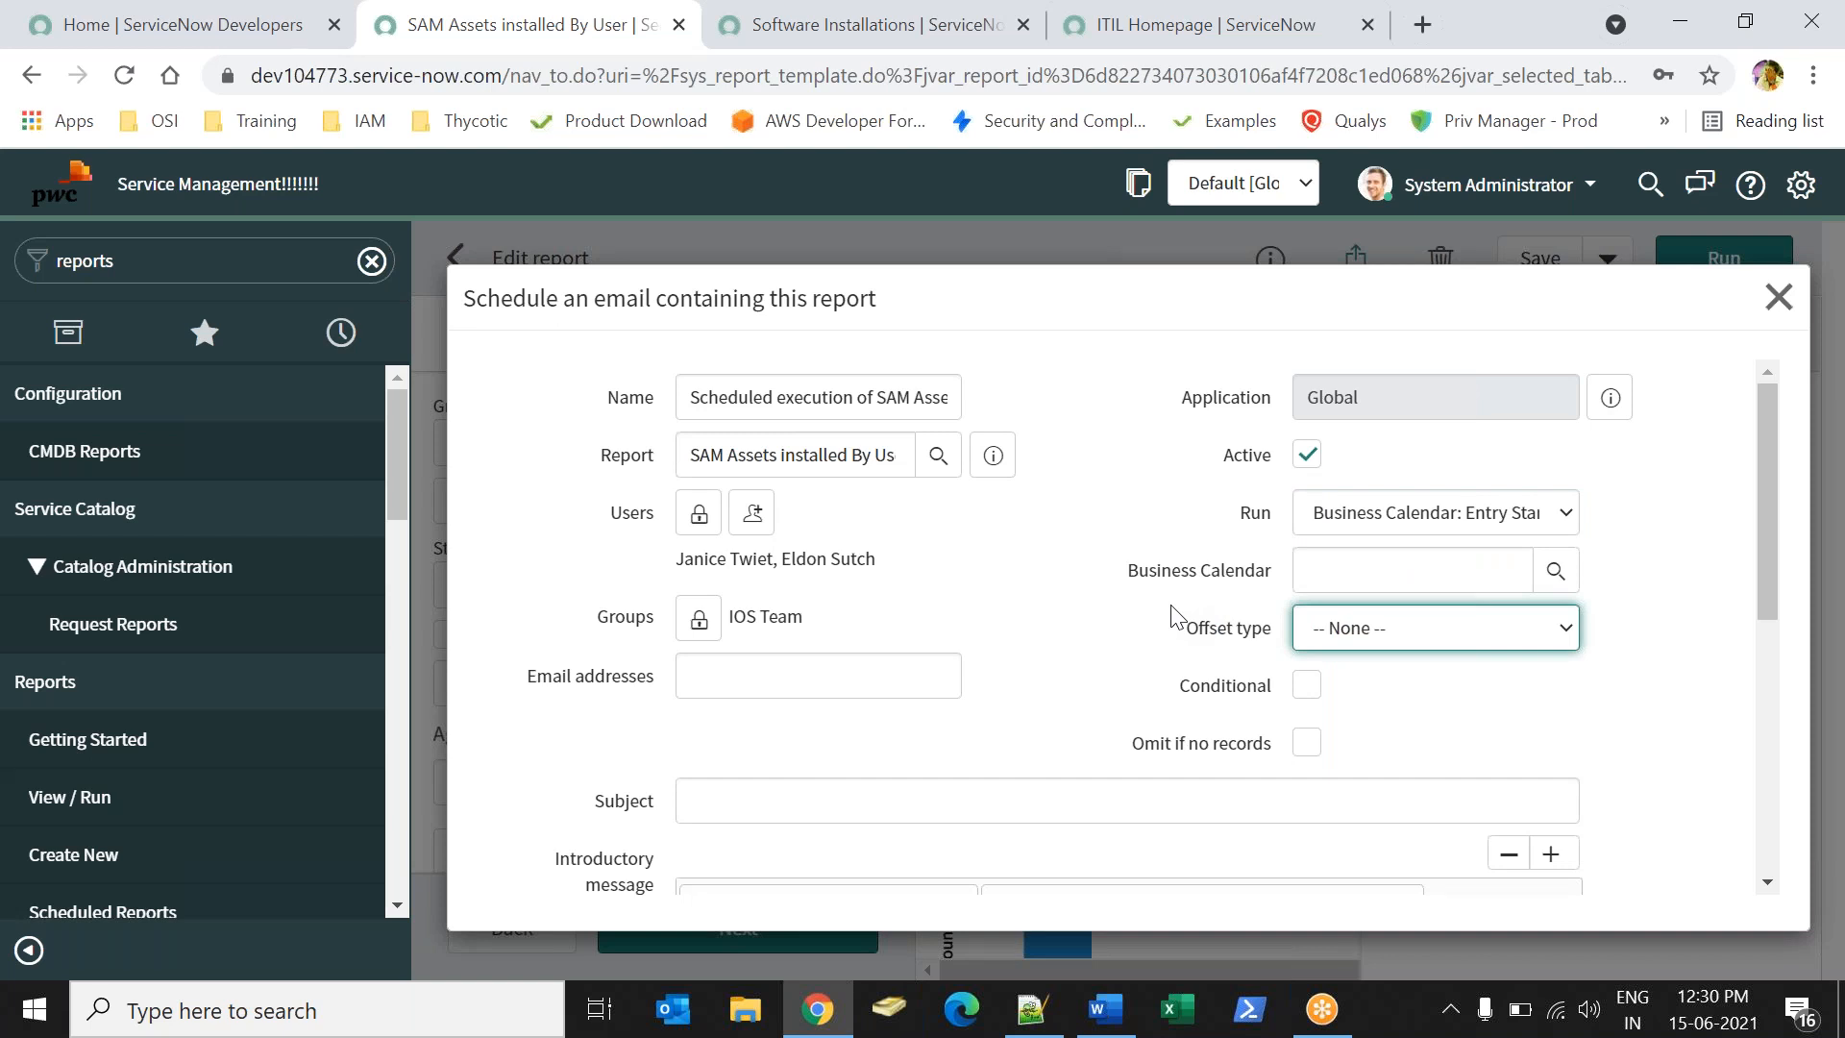
- Browse the Business Calendar lookup, close it, and set Run to Daily
click(1555, 571)
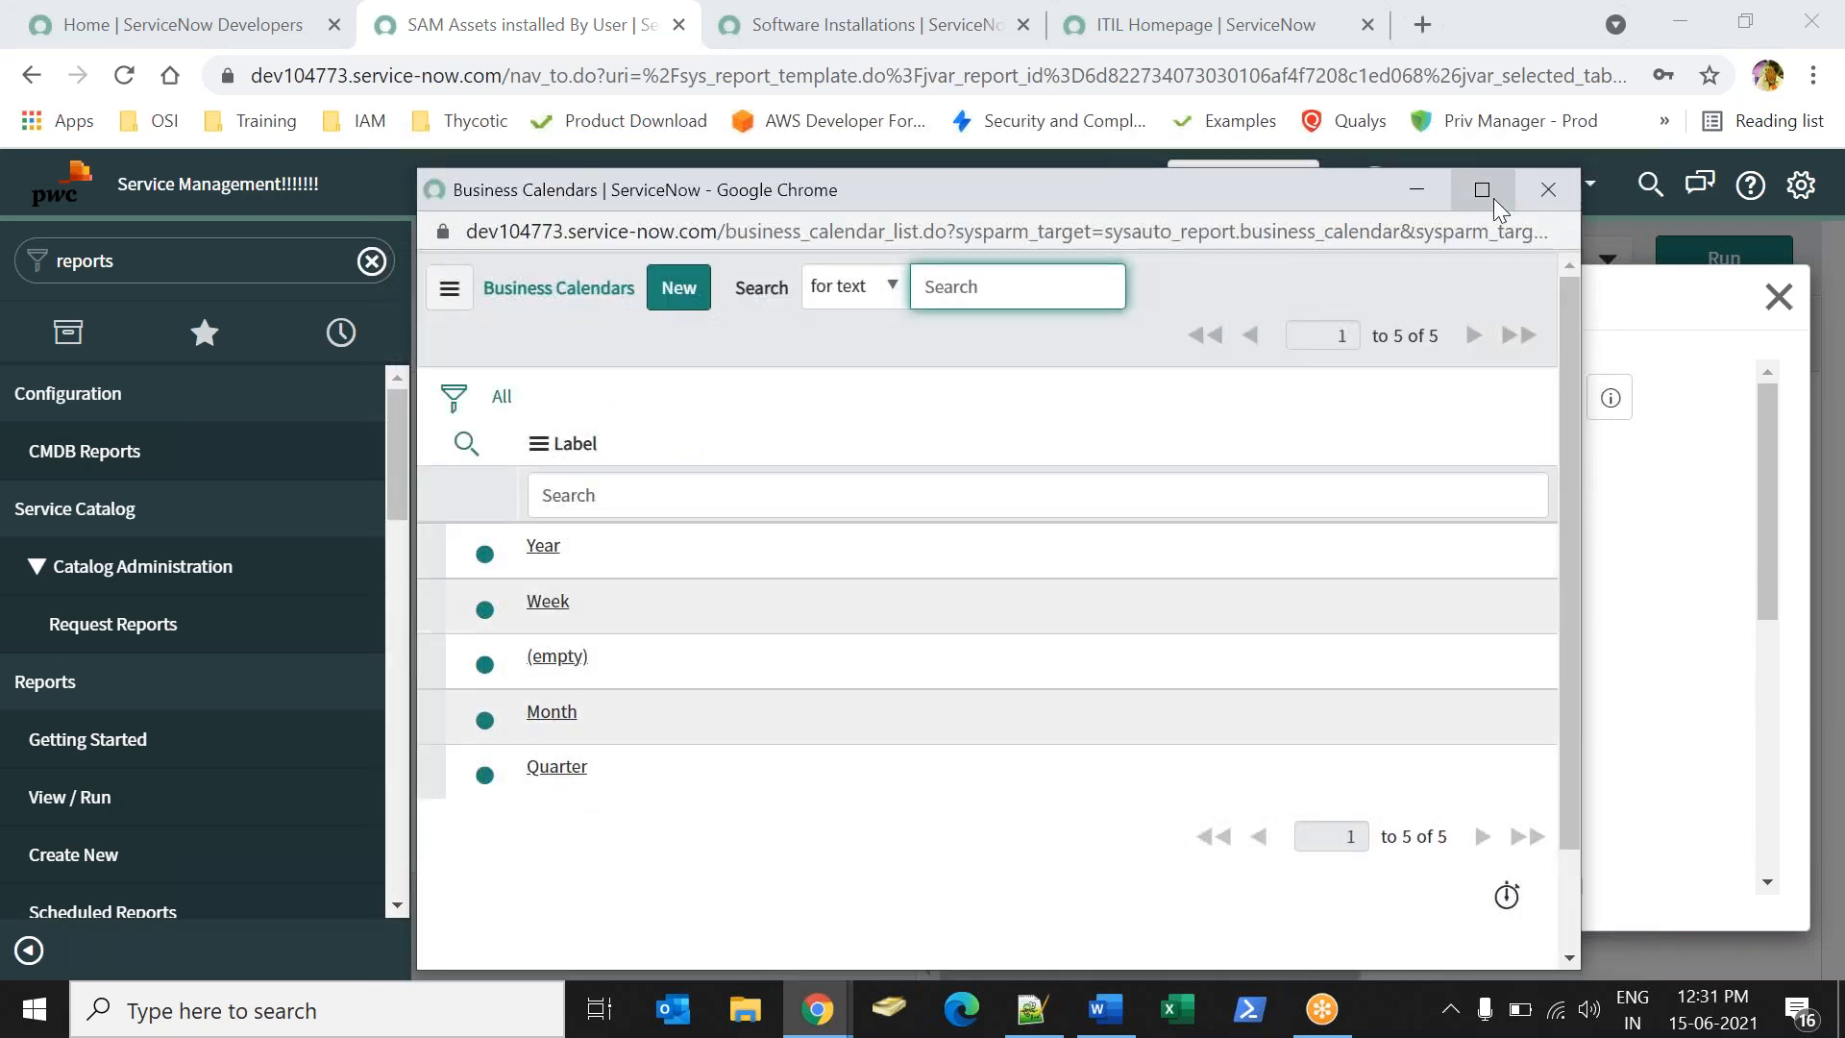
click(1528, 206)
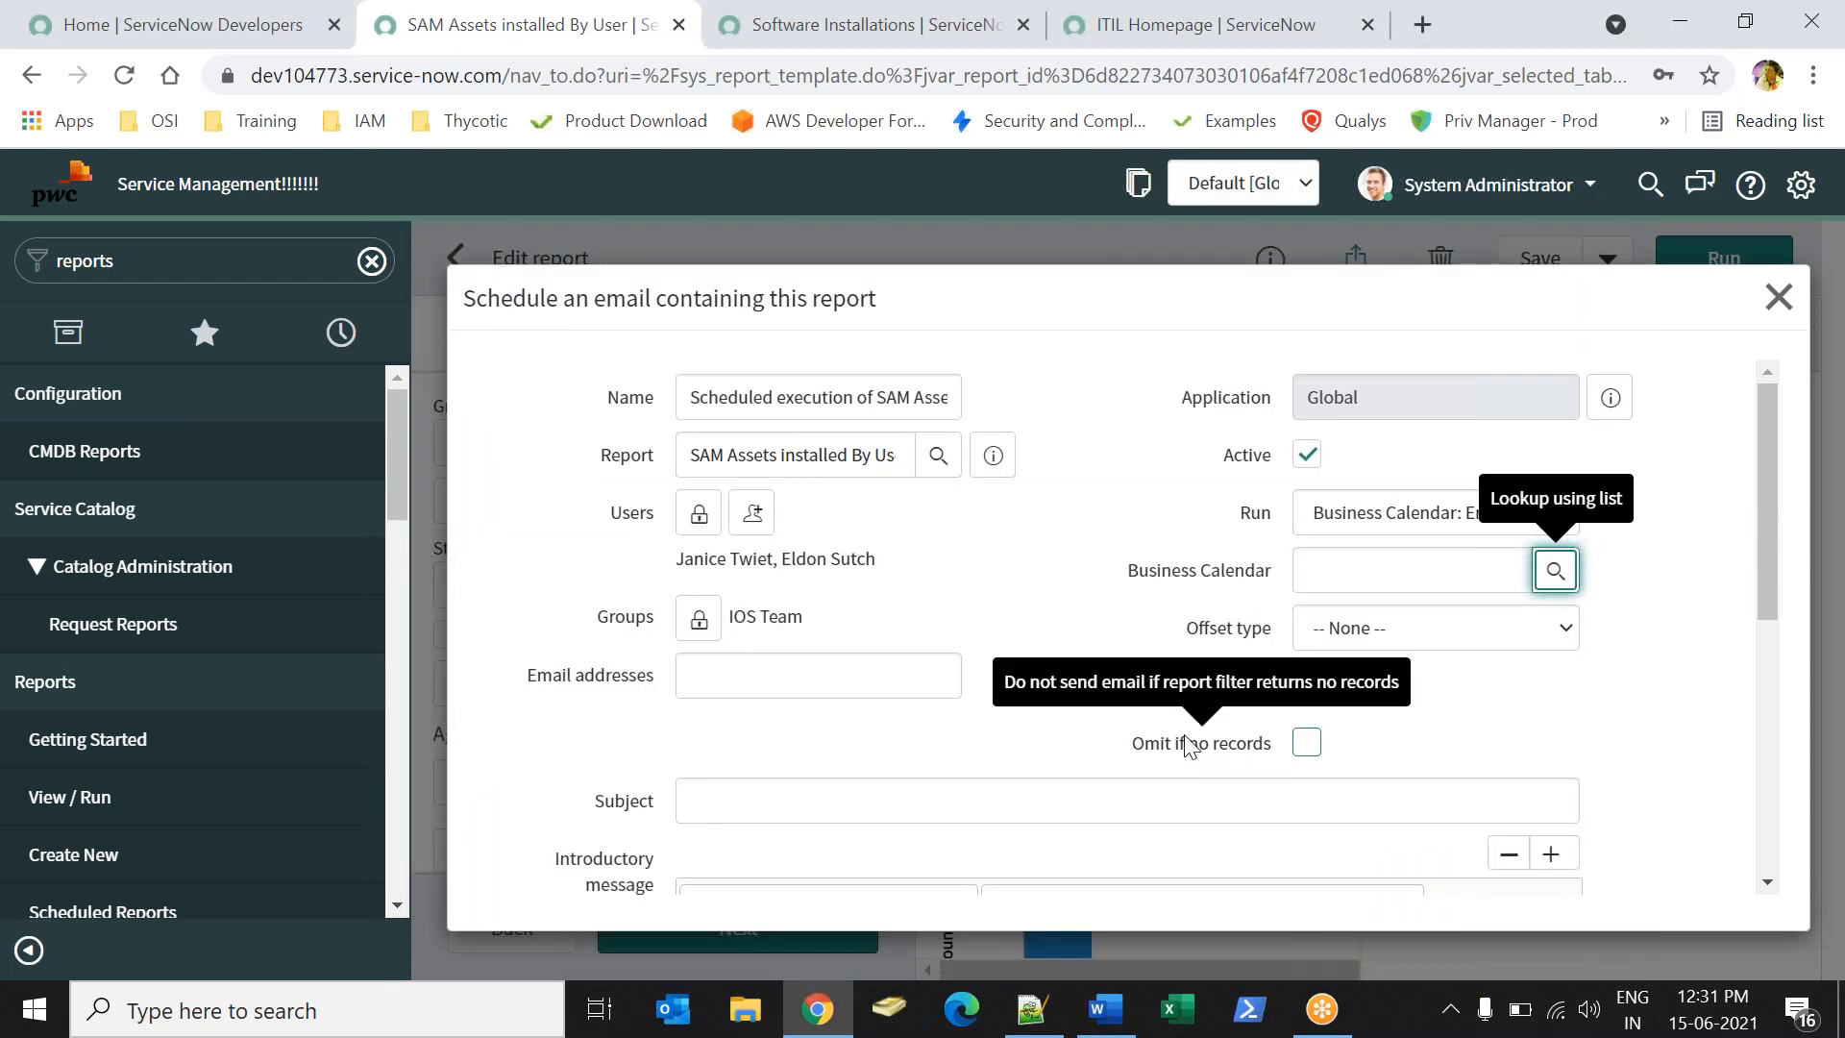
click(1389, 514)
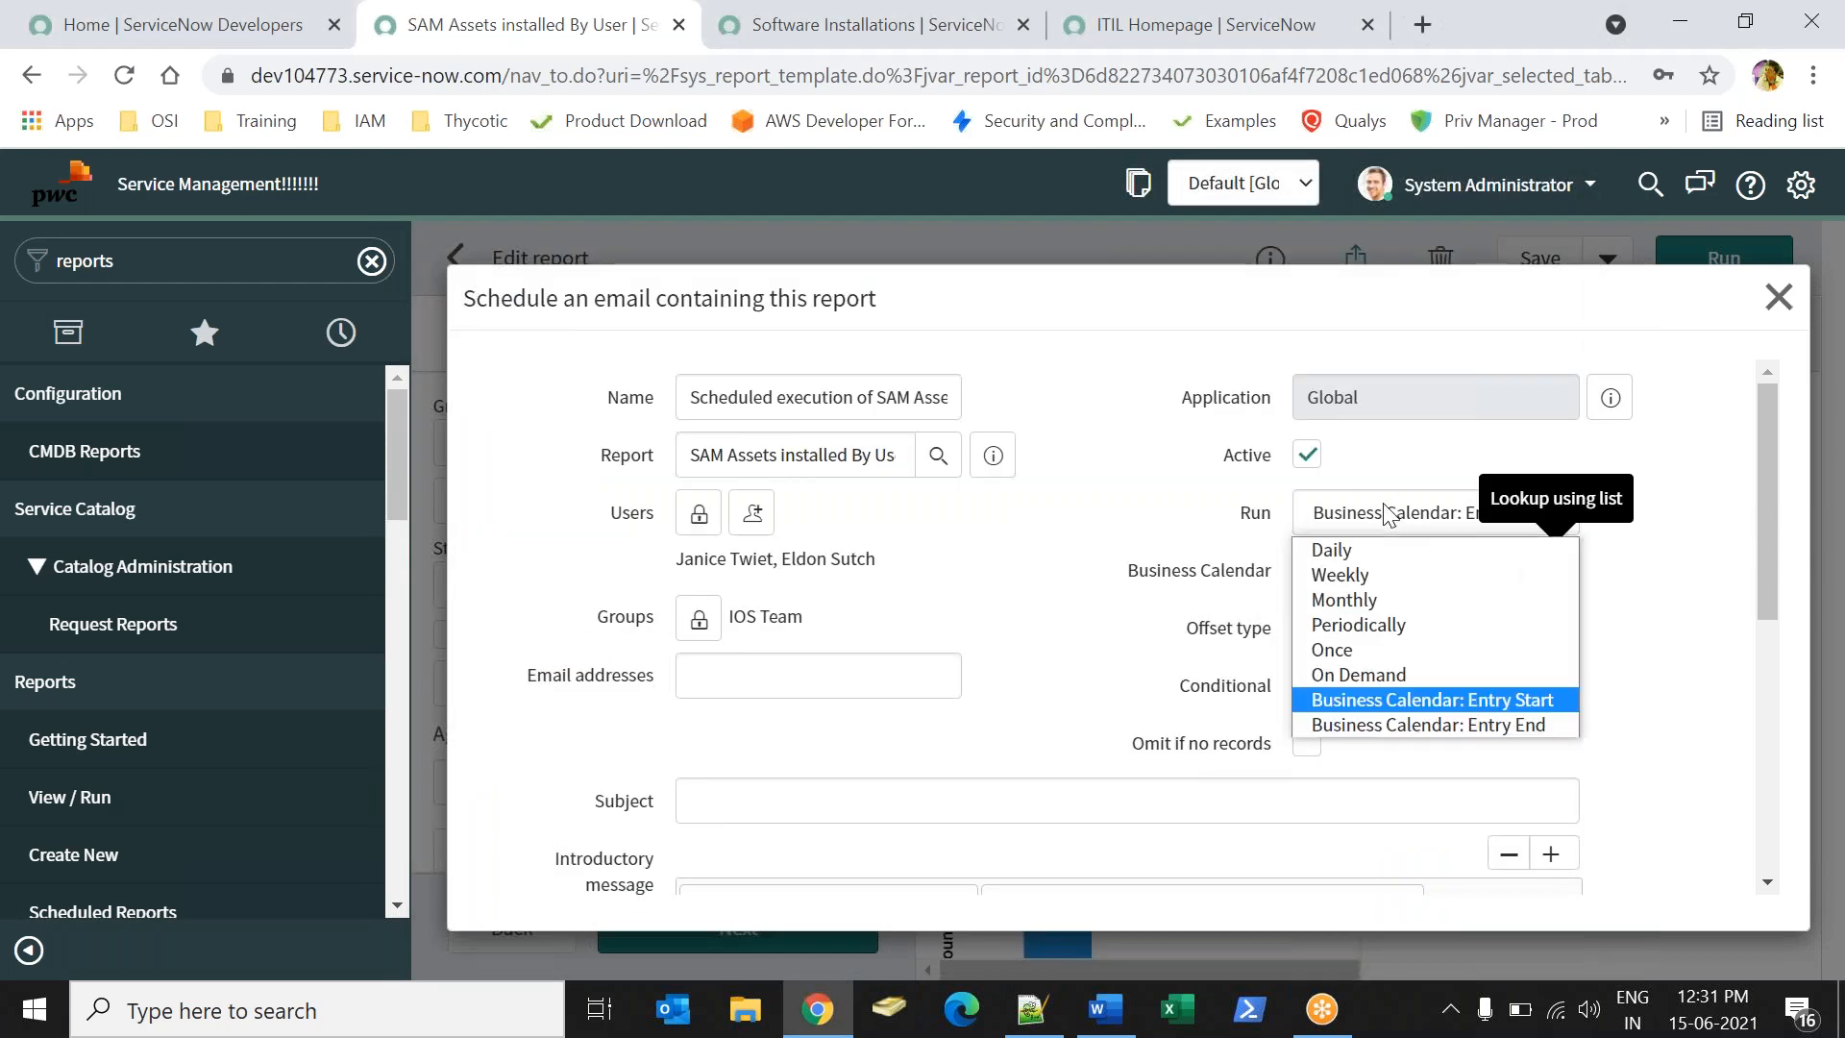
click(1353, 550)
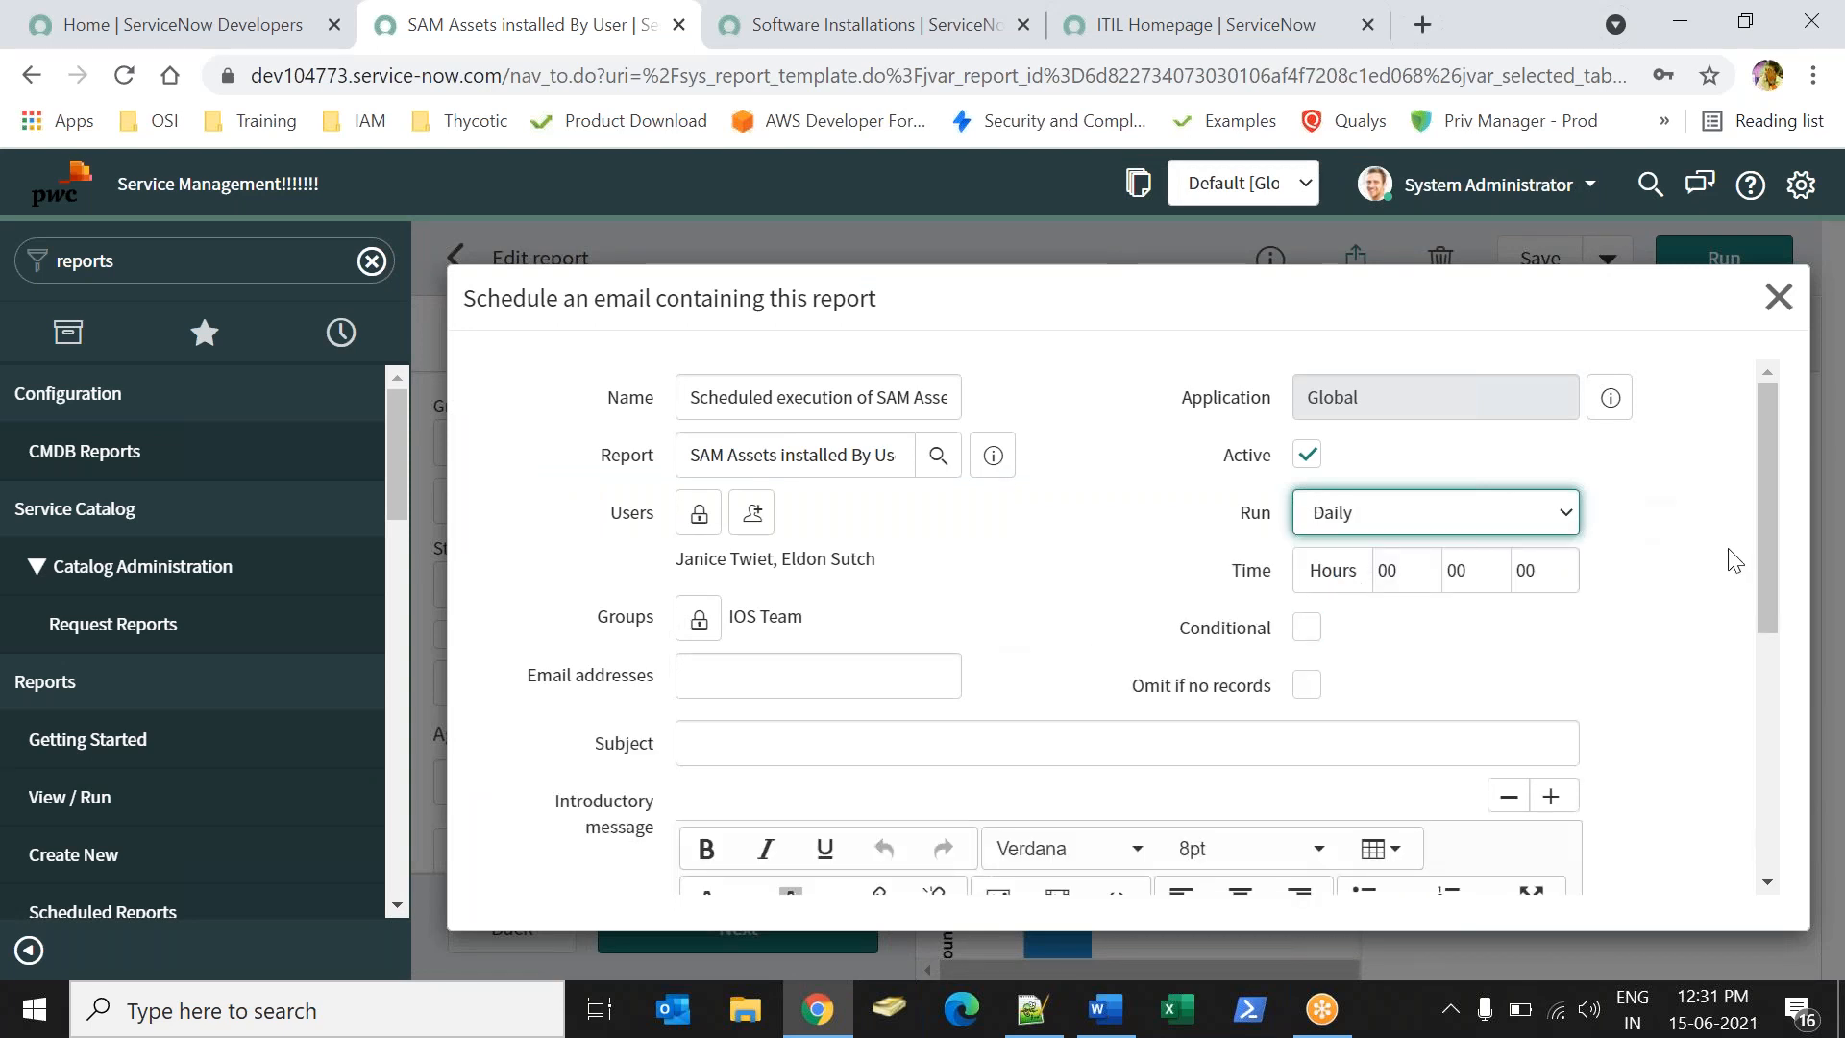
- Set the send time to 08:00:00, then switch Conditional on and back off
click(1418, 551)
key(BackSpace)
text(8)
click(1110, 650)
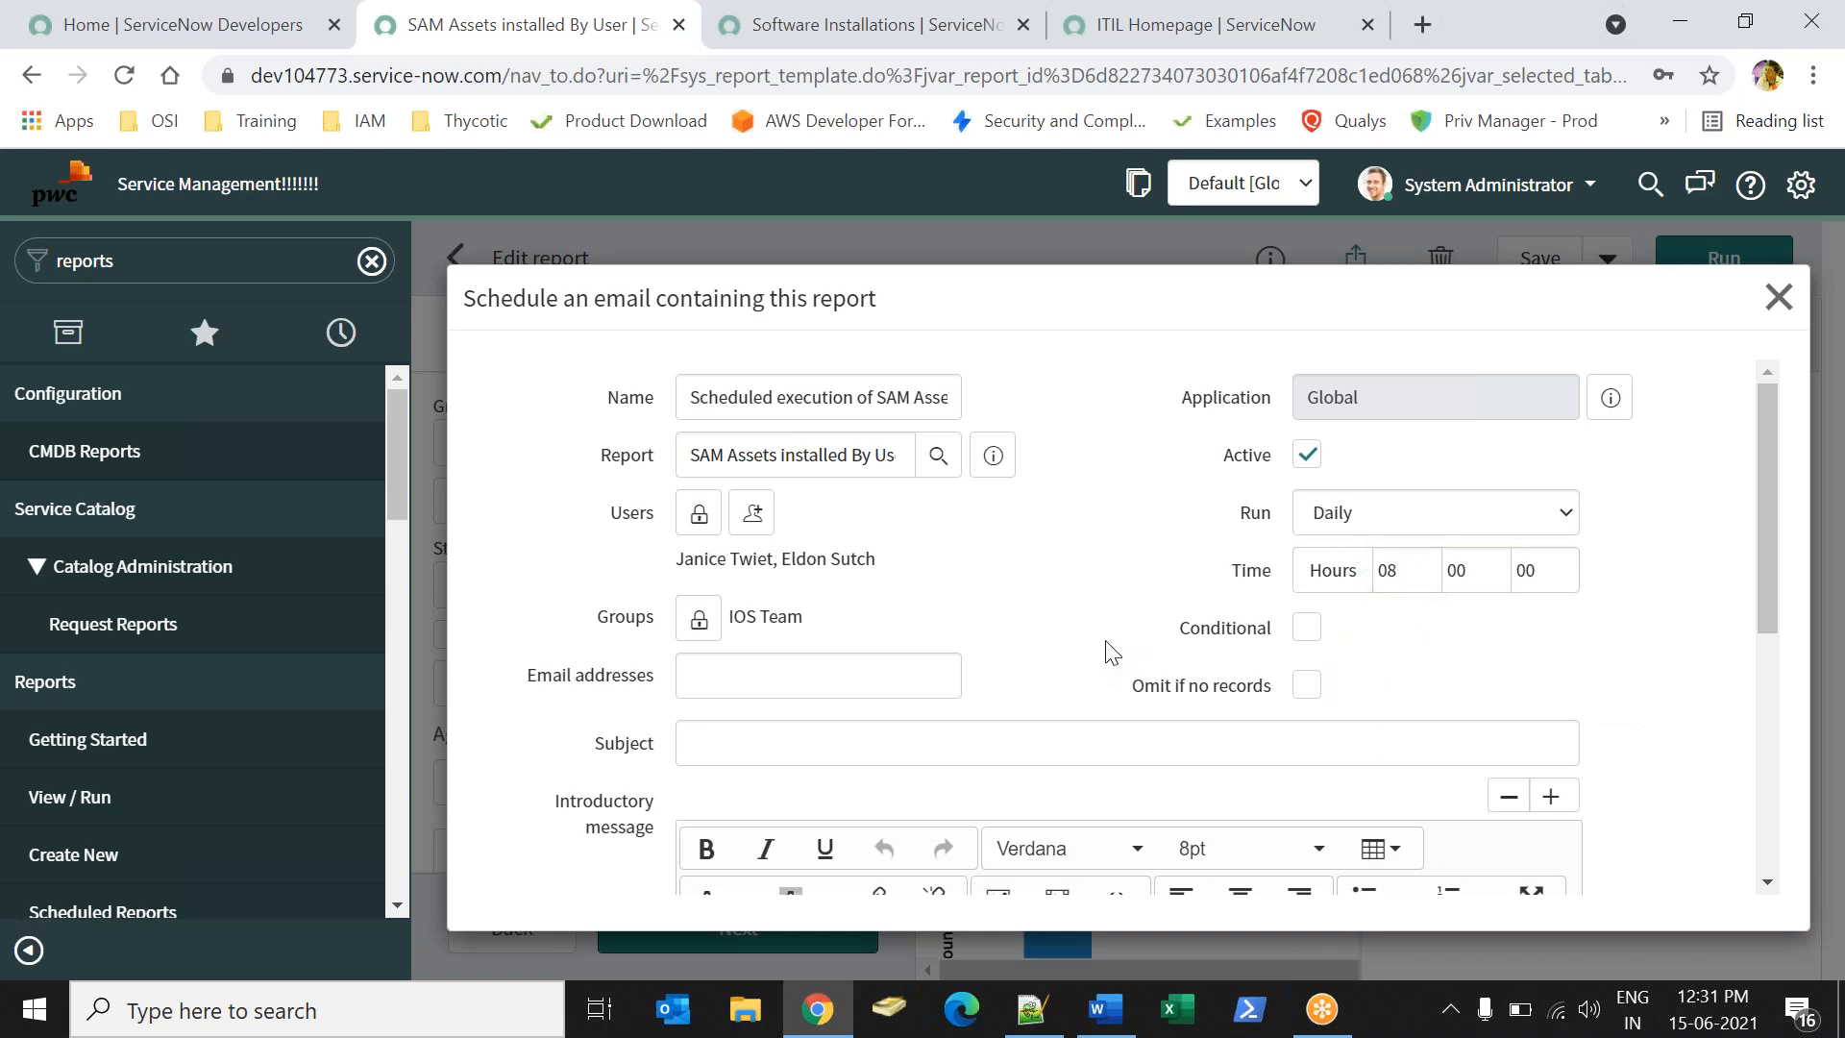
double_click(1237, 646)
click(1375, 649)
double_click(1307, 627)
mouse_move(1770, 477)
mouse_down()
mouse_move(1778, 713)
mouse_move(1766, 480)
mouse_up()
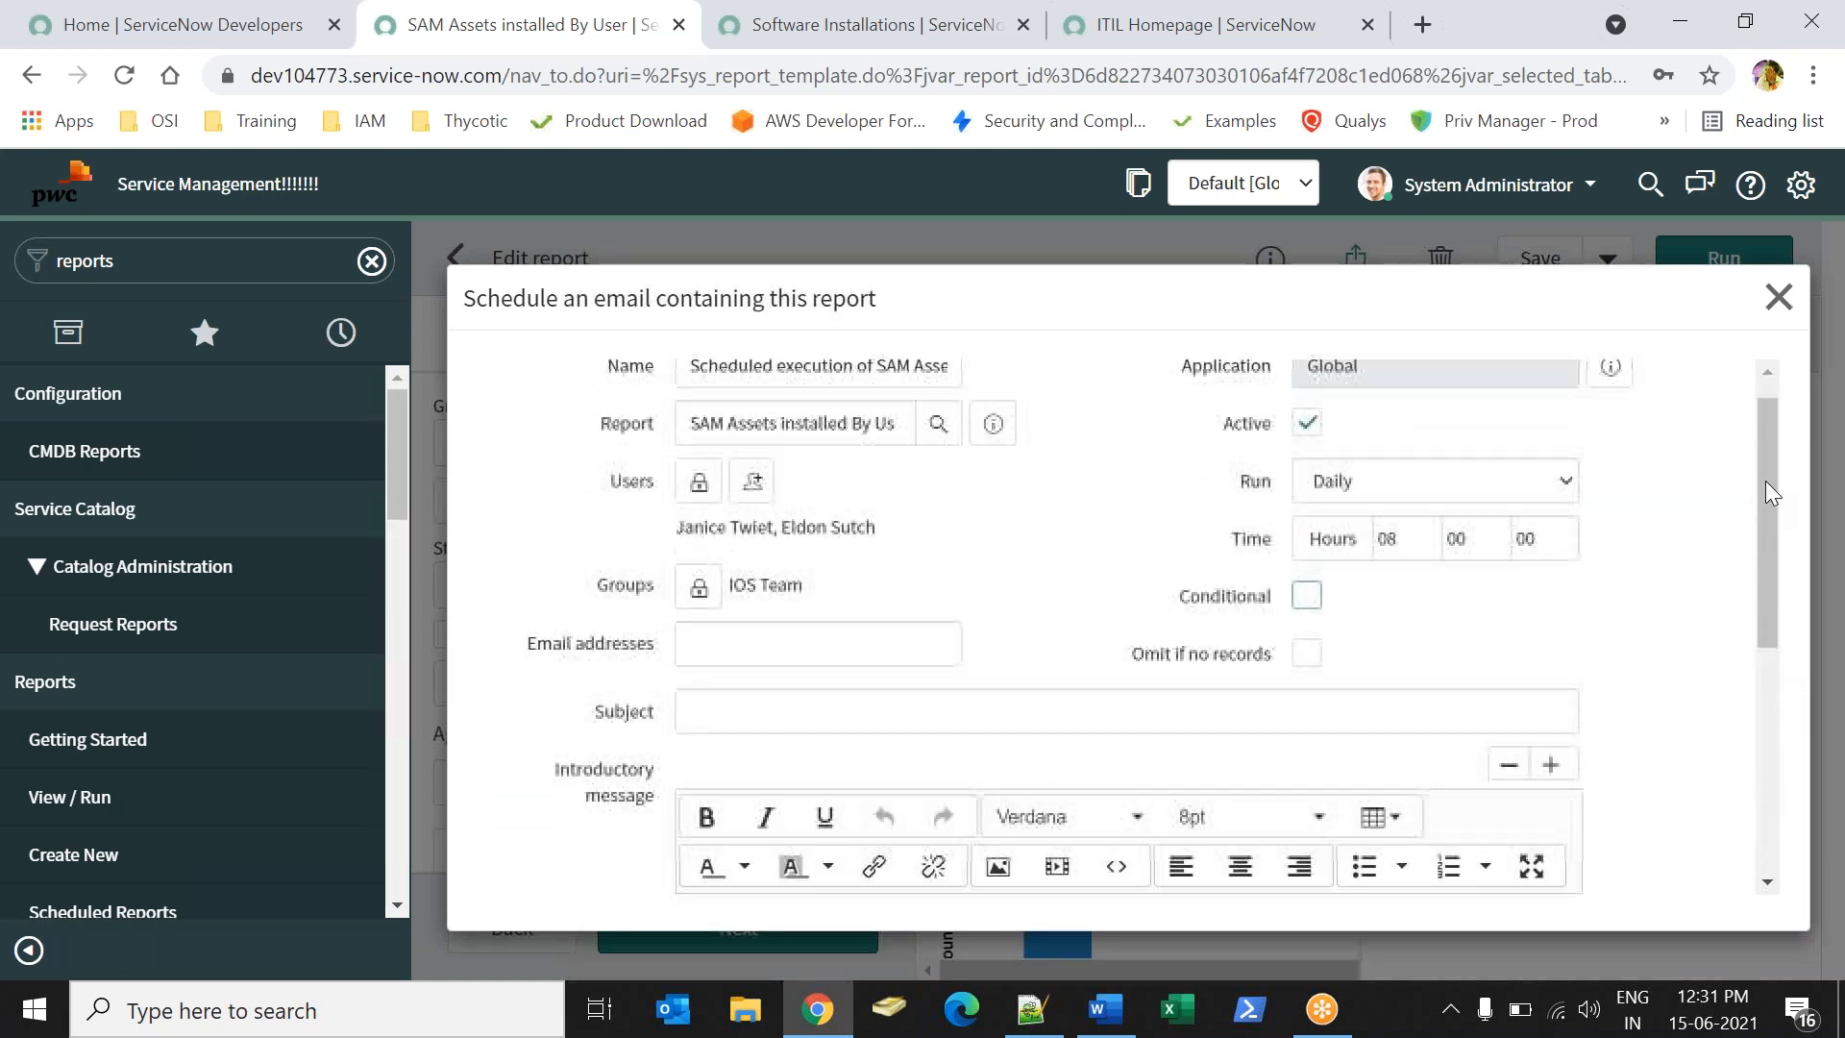
click(1305, 596)
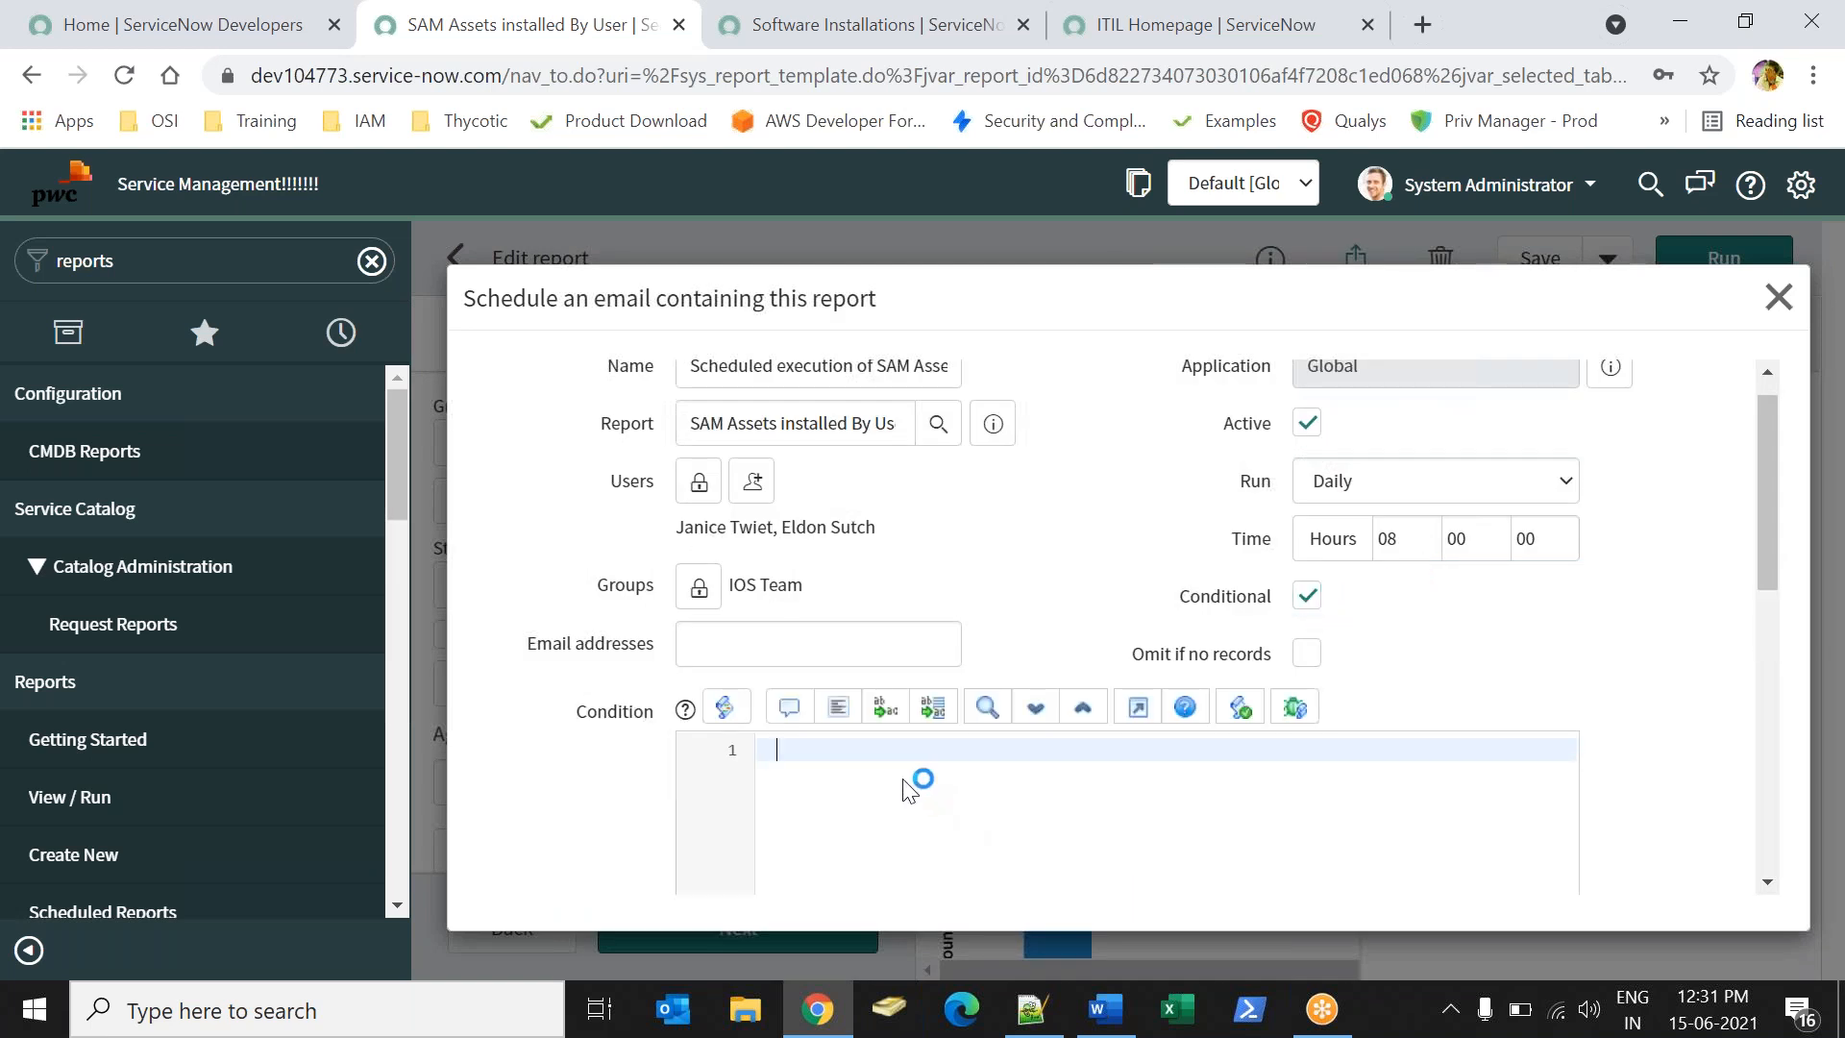
click(1307, 600)
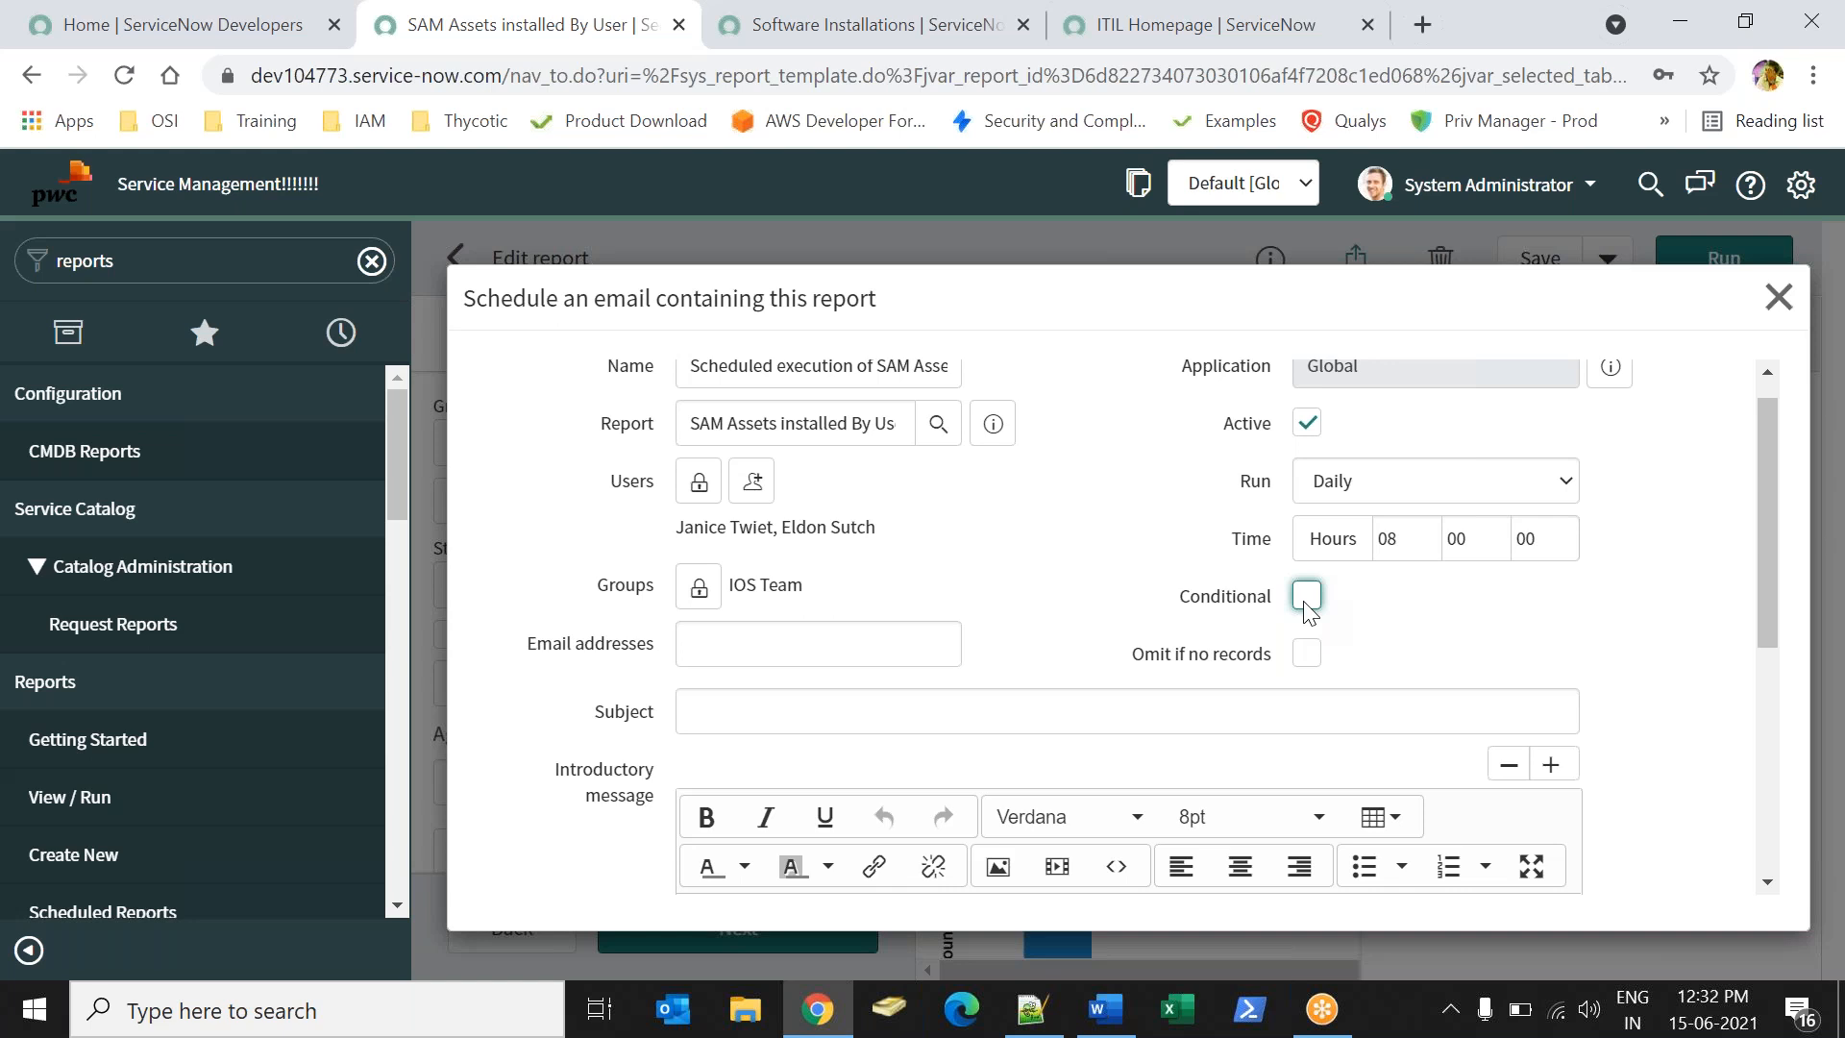
- Keep Run at Daily, toggle Conditional on and off again, then tick Omit if no records
click(1321, 482)
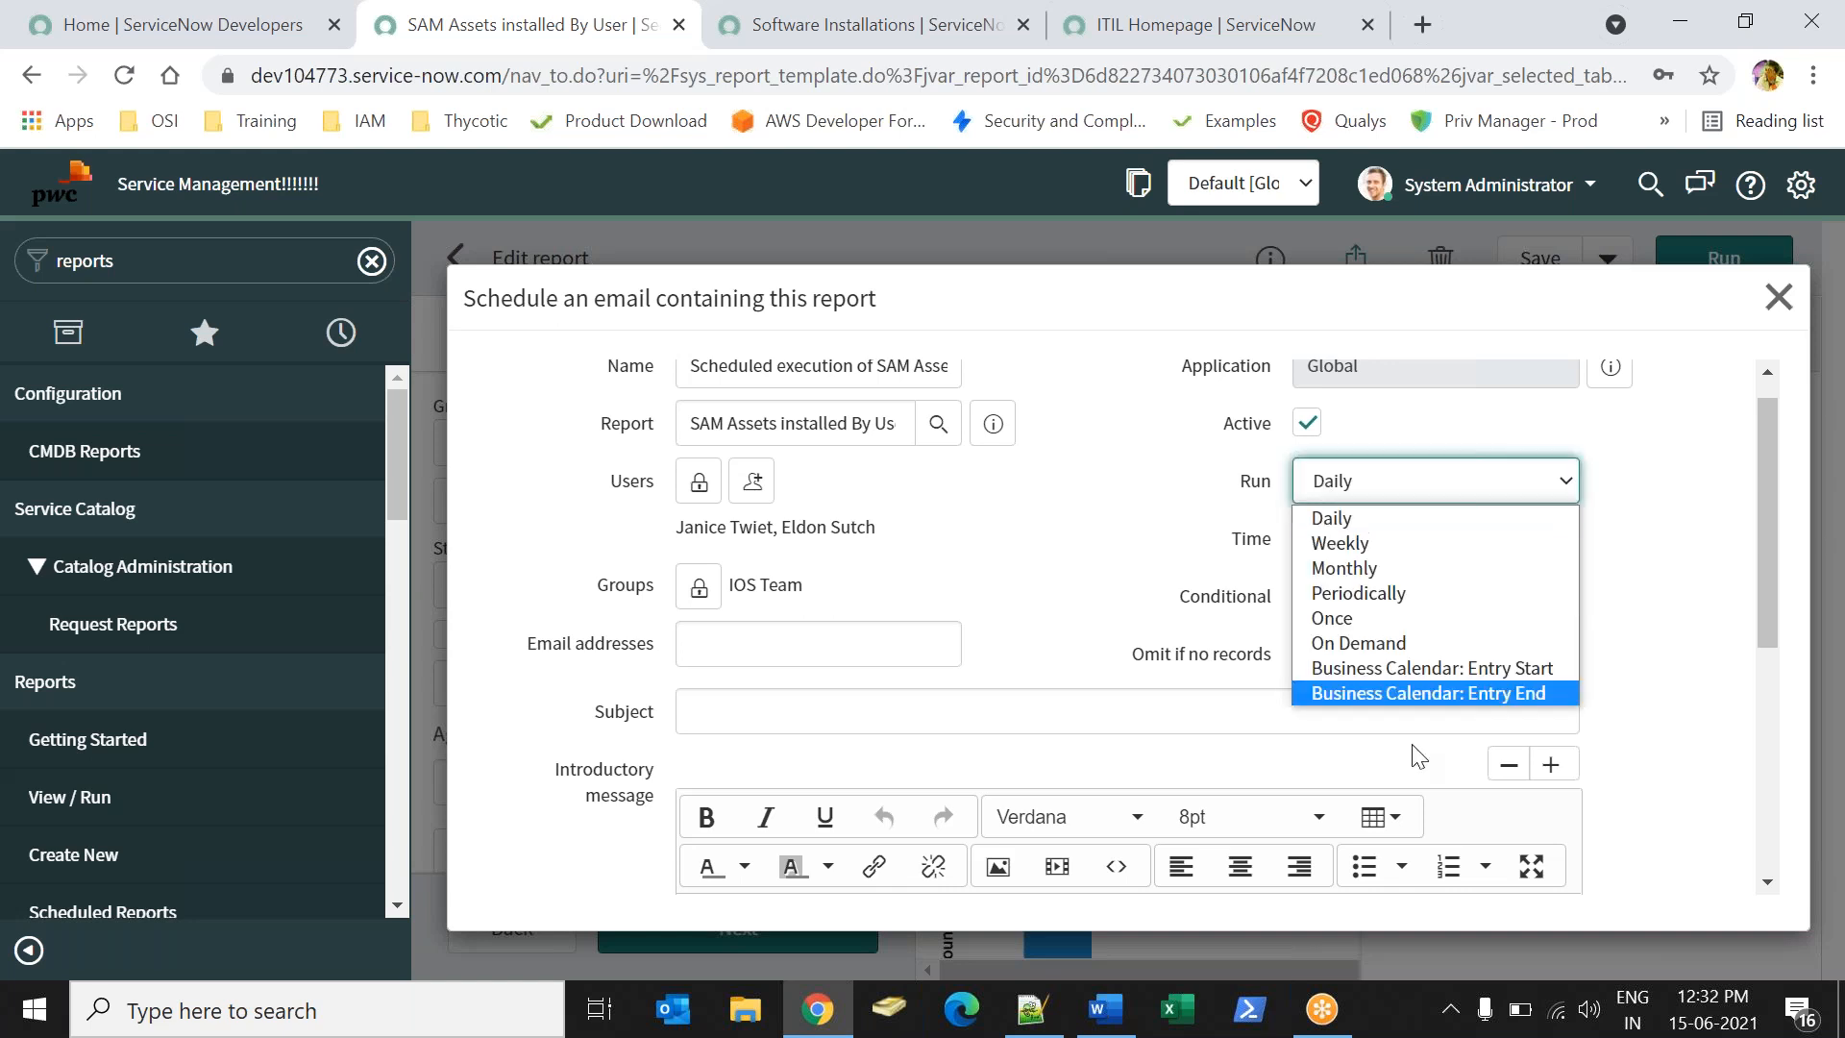
click(1204, 565)
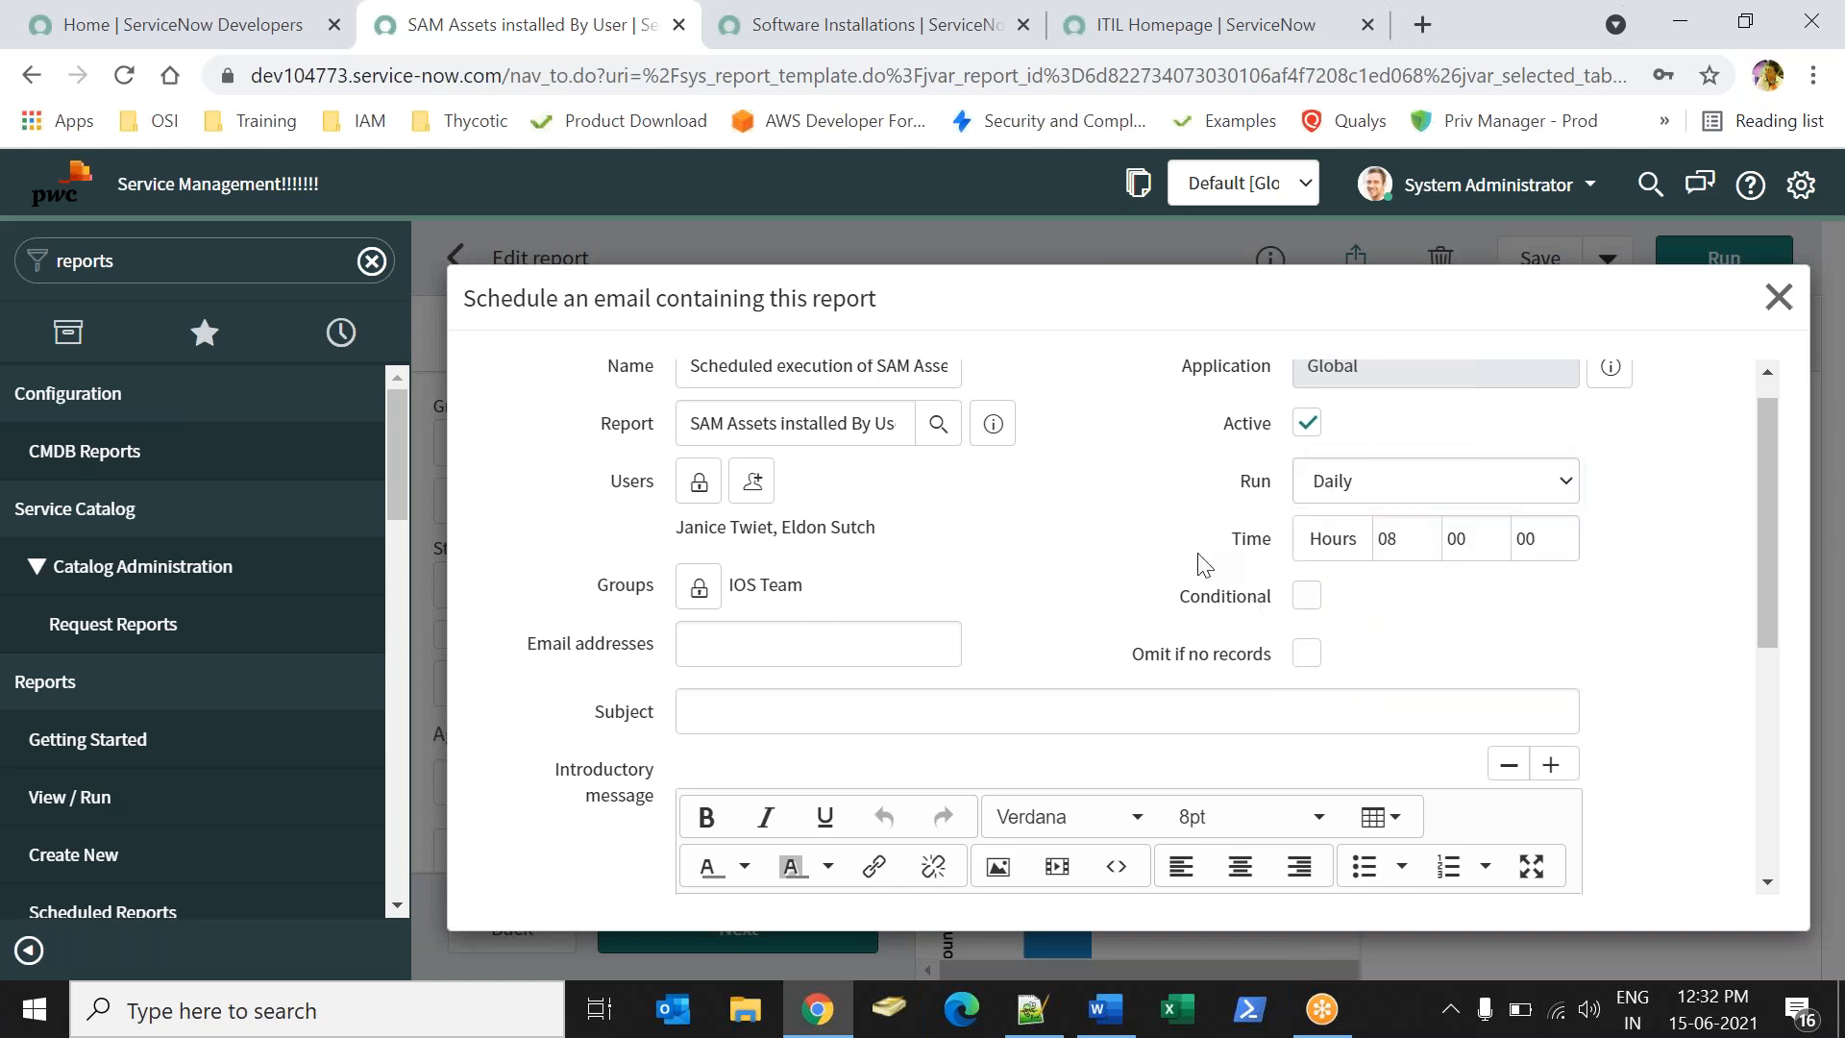
click(1319, 602)
drag(1757, 539, 1753, 665)
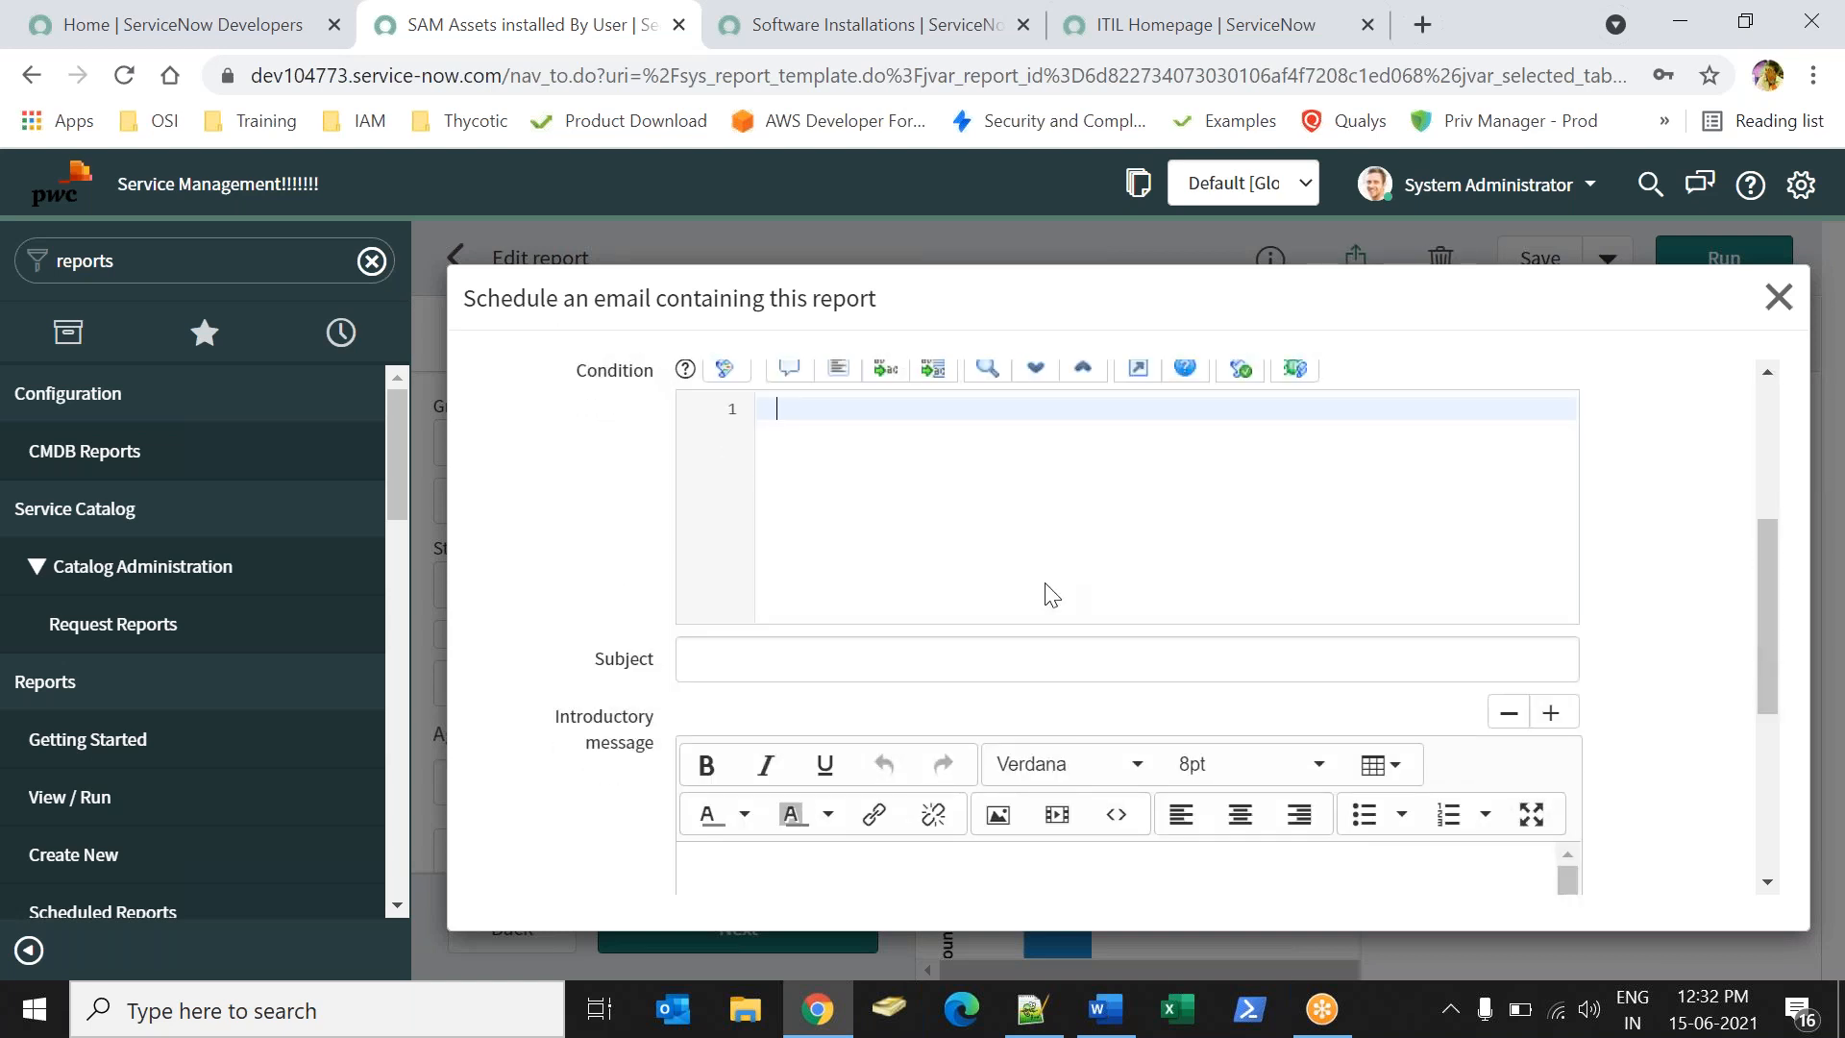
drag(1767, 649, 1745, 551)
click(1307, 544)
drag(1115, 615, 1301, 609)
click(1411, 603)
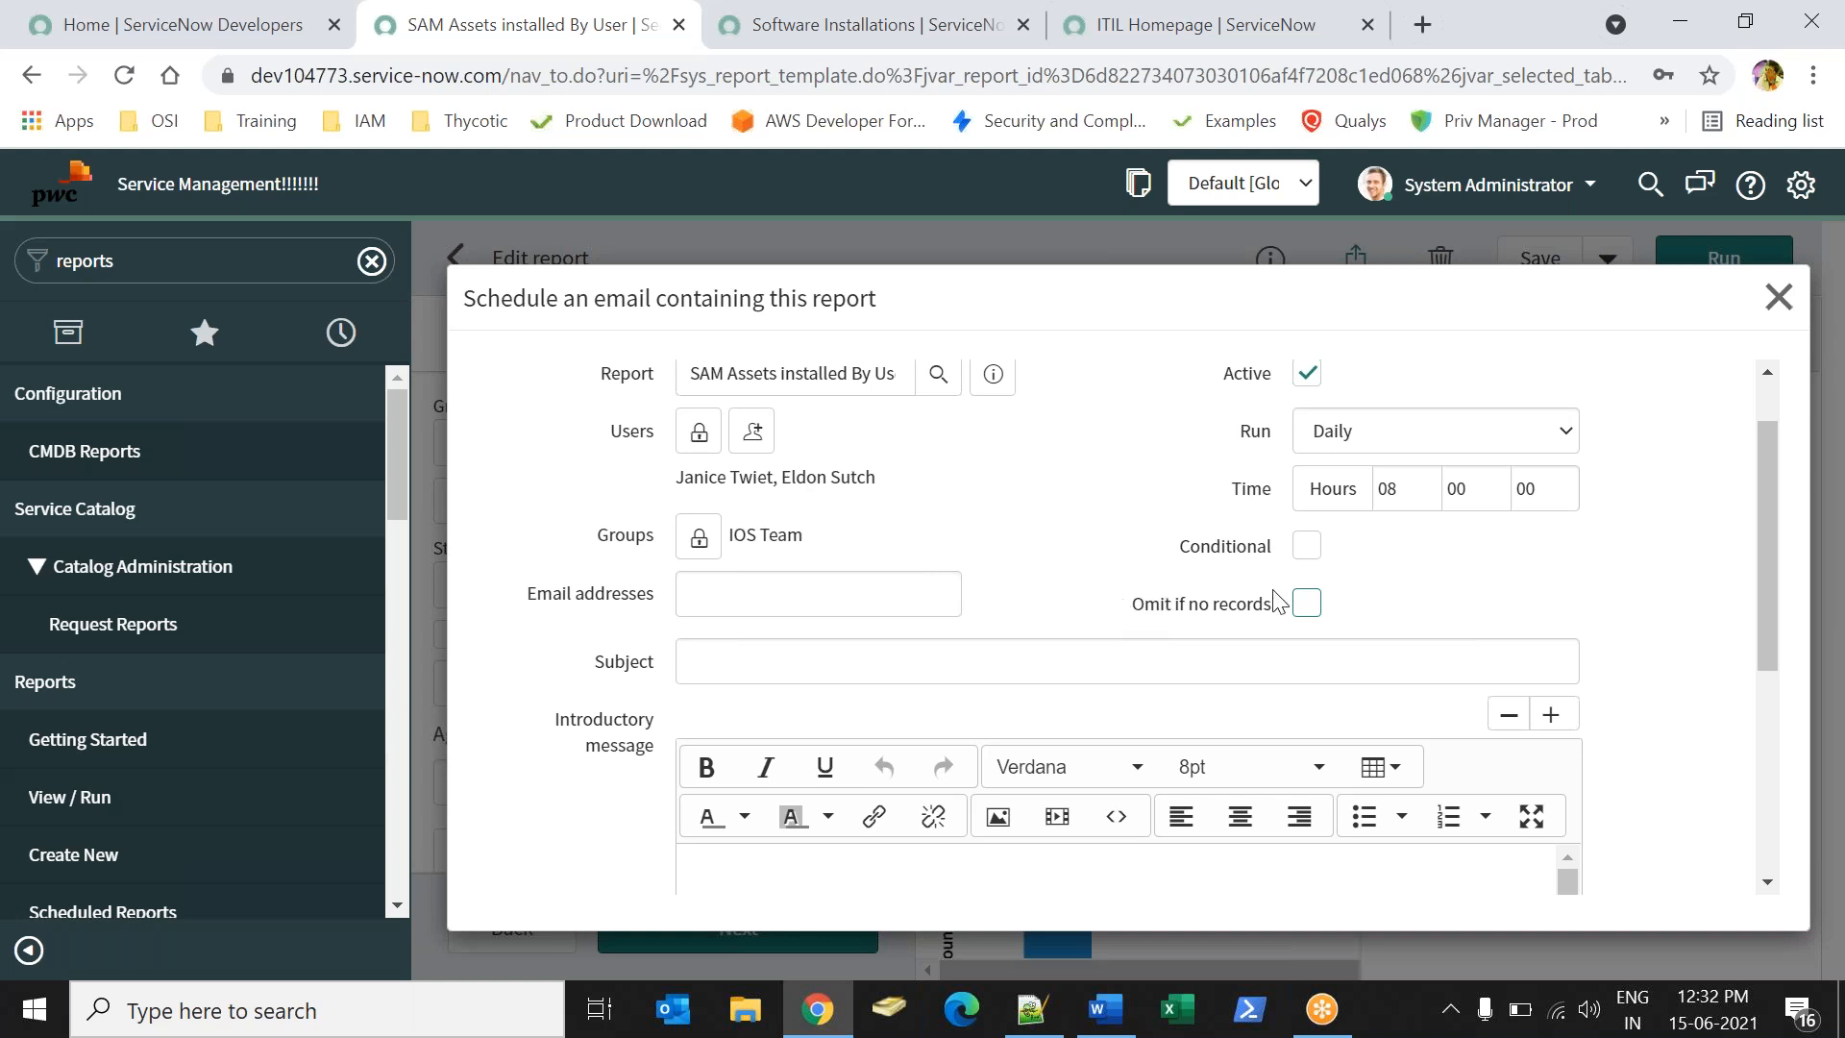
click(1309, 605)
- Turn off Omit if no records and set the subject to 'SAM Asset List bu Computer'
click(1307, 604)
click(928, 663)
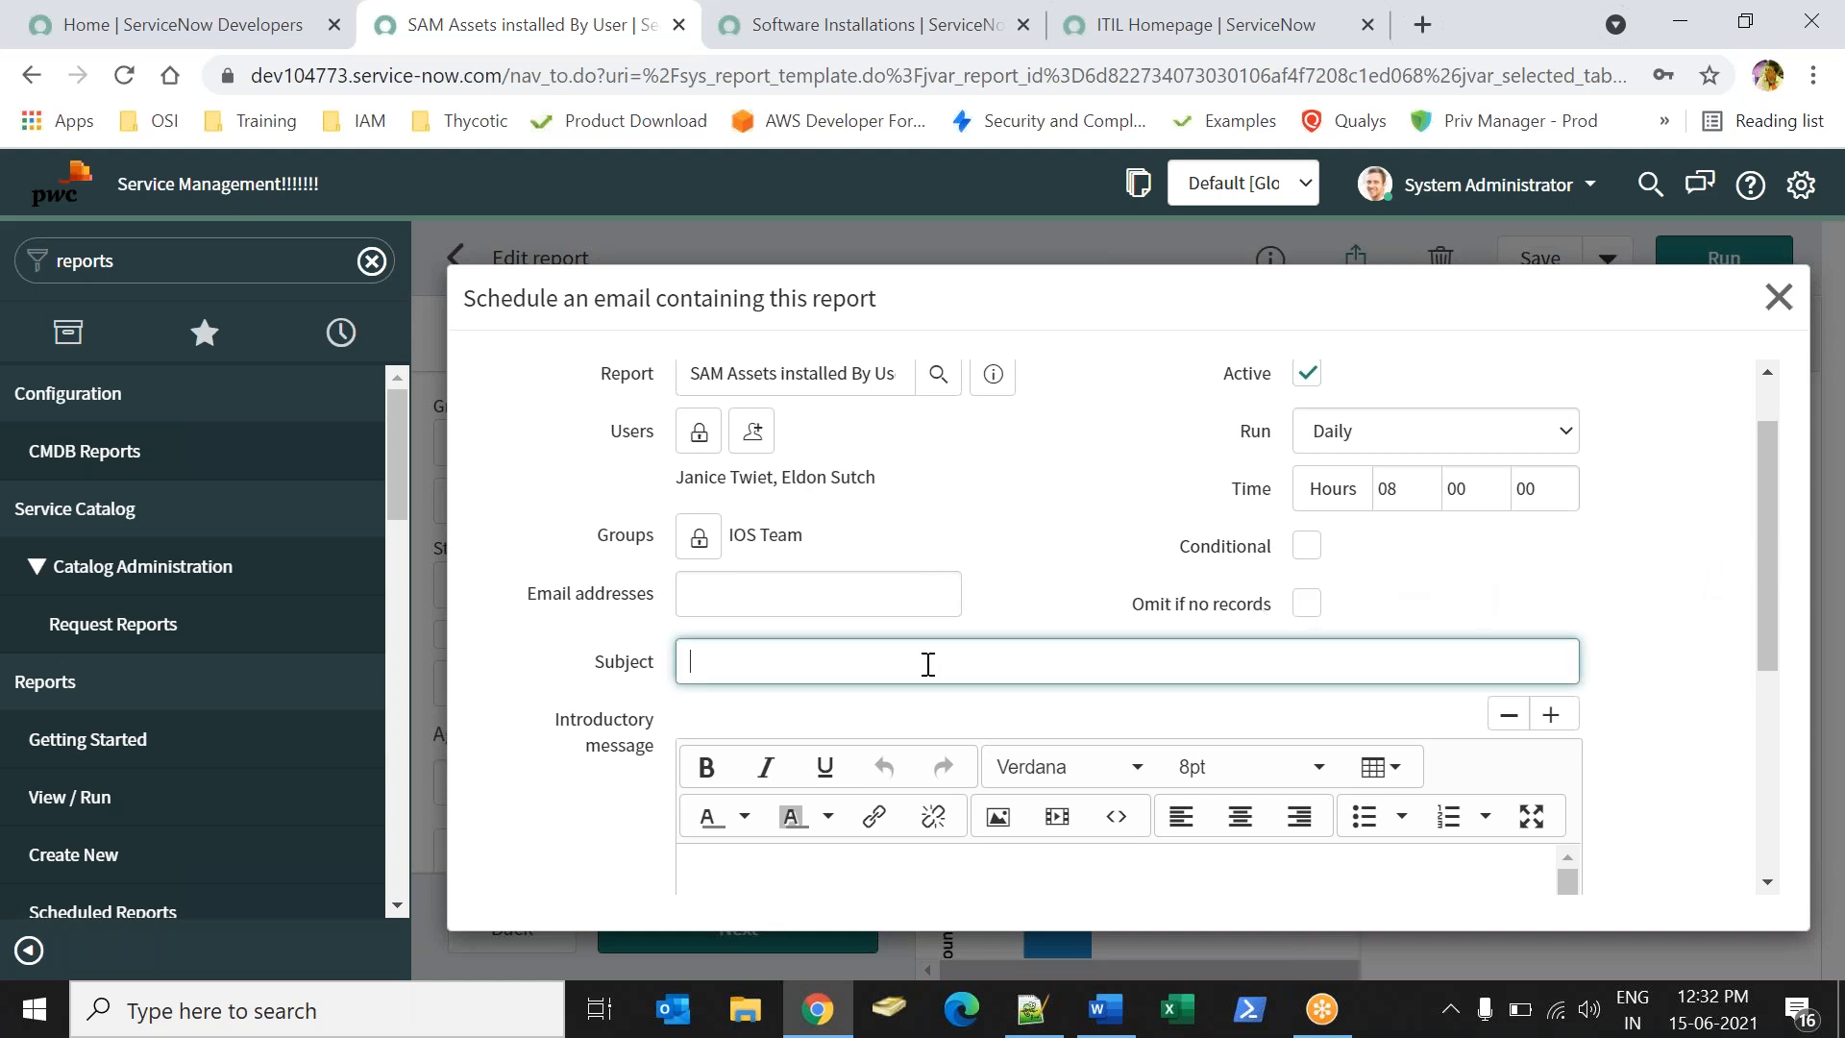
text(SAM Asset)
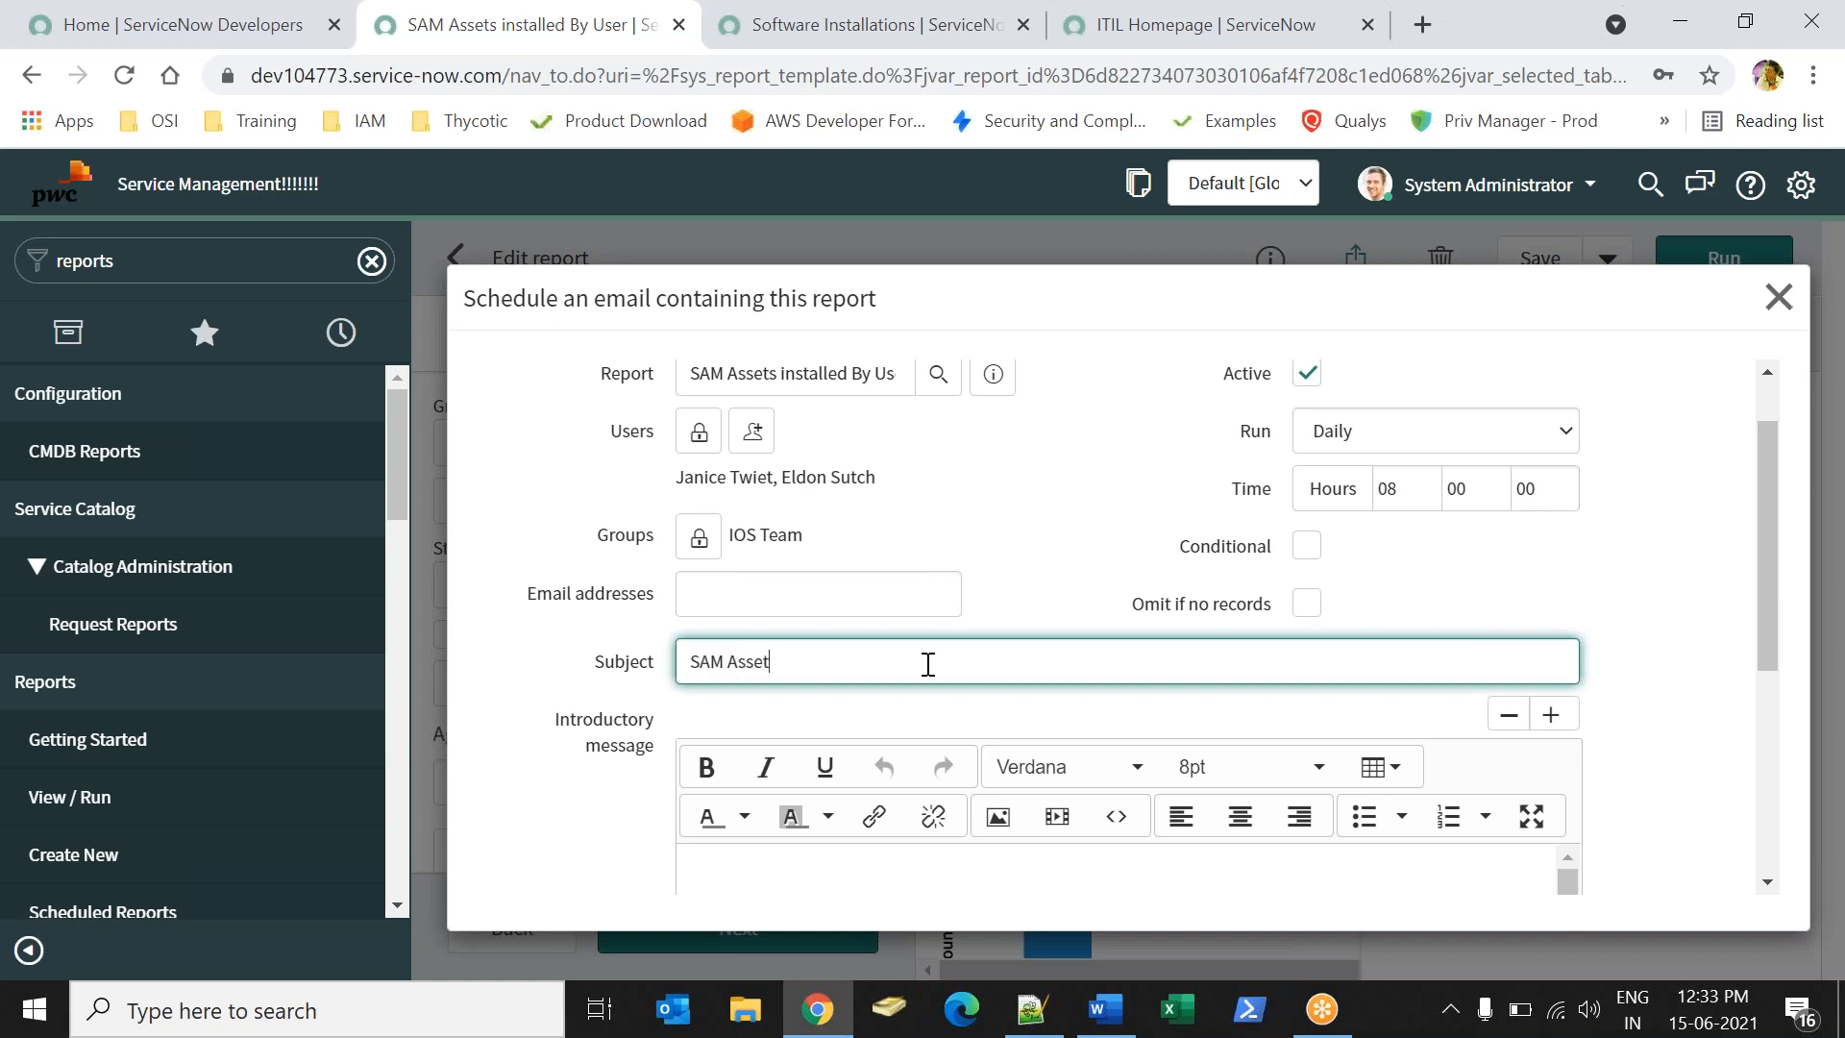
text( List bu Compute)
key(BackSpace)
text(ter)
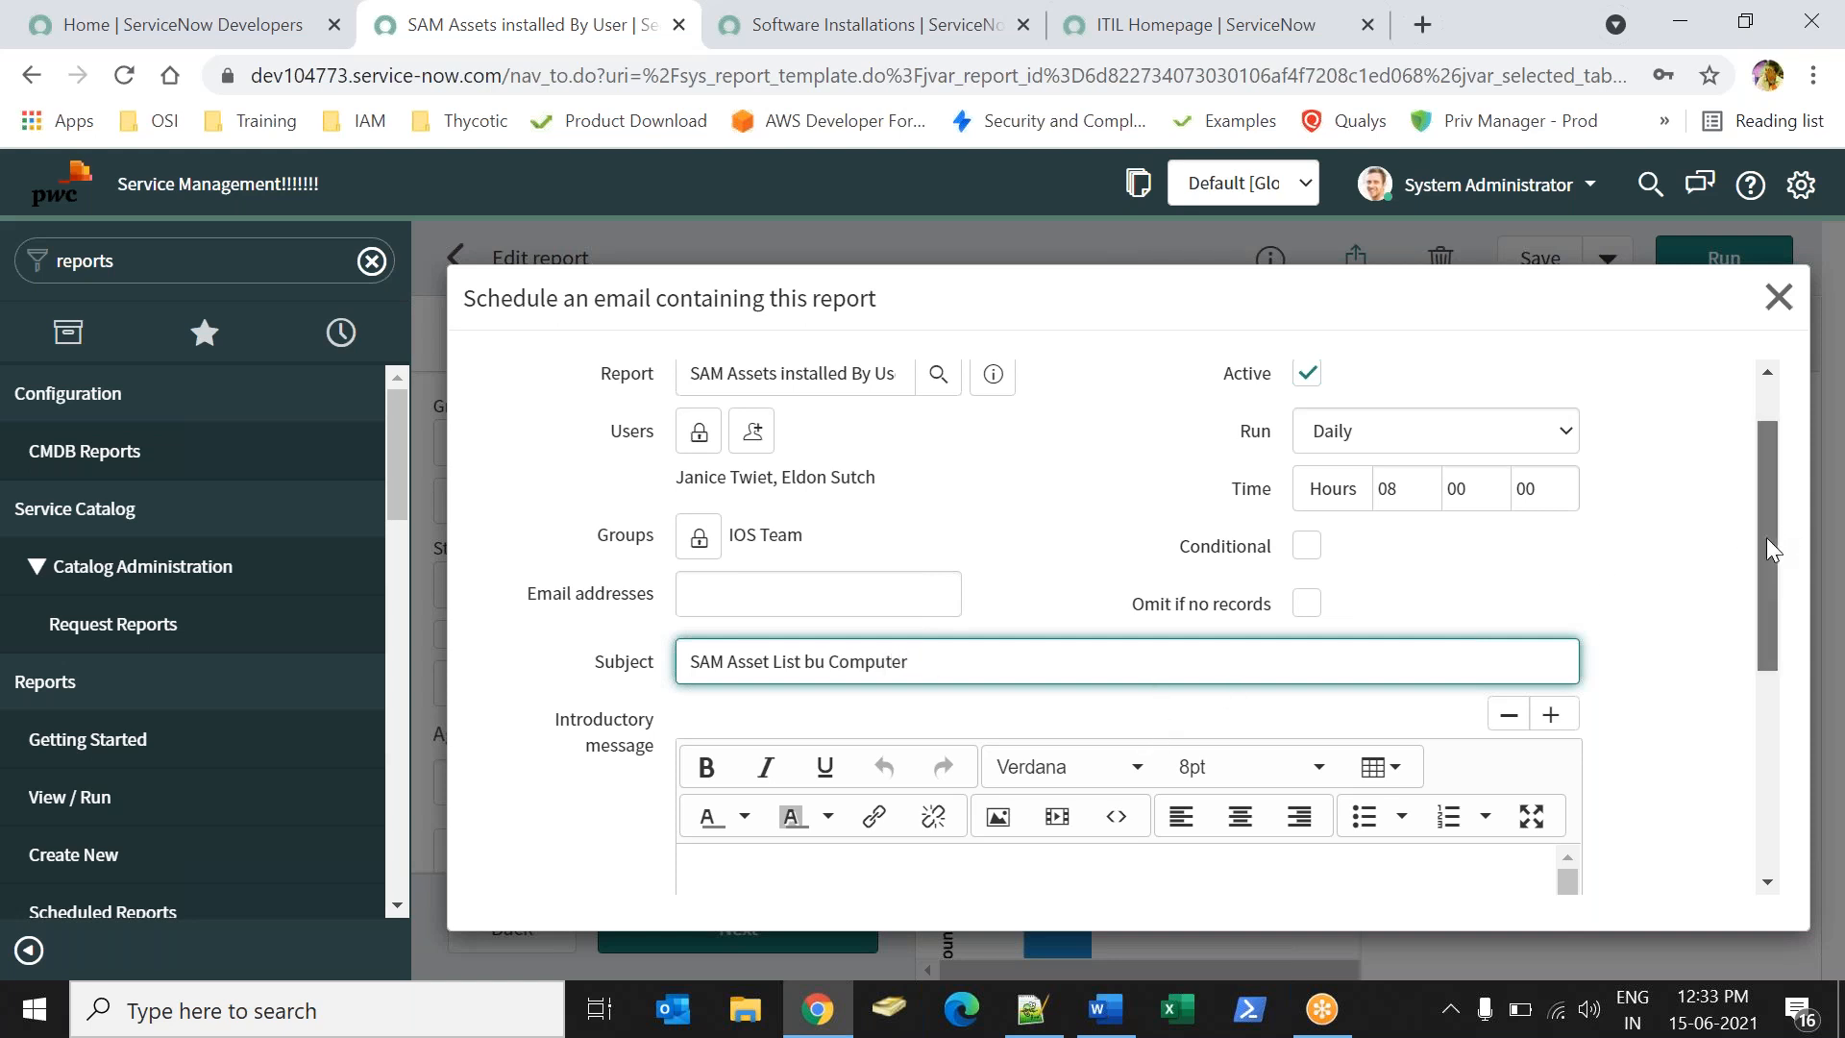
drag(1766, 539, 1790, 670)
- Start the message with 'Hello,' and 'Please find the attached report of Software list by Each computer.'
click(769, 584)
text(Hello,)
key(Return)
key(Return)
text(Pelase f)
key(BackSpace)
key(BackSpace)
key(BackSpace)
key(BackSpace)
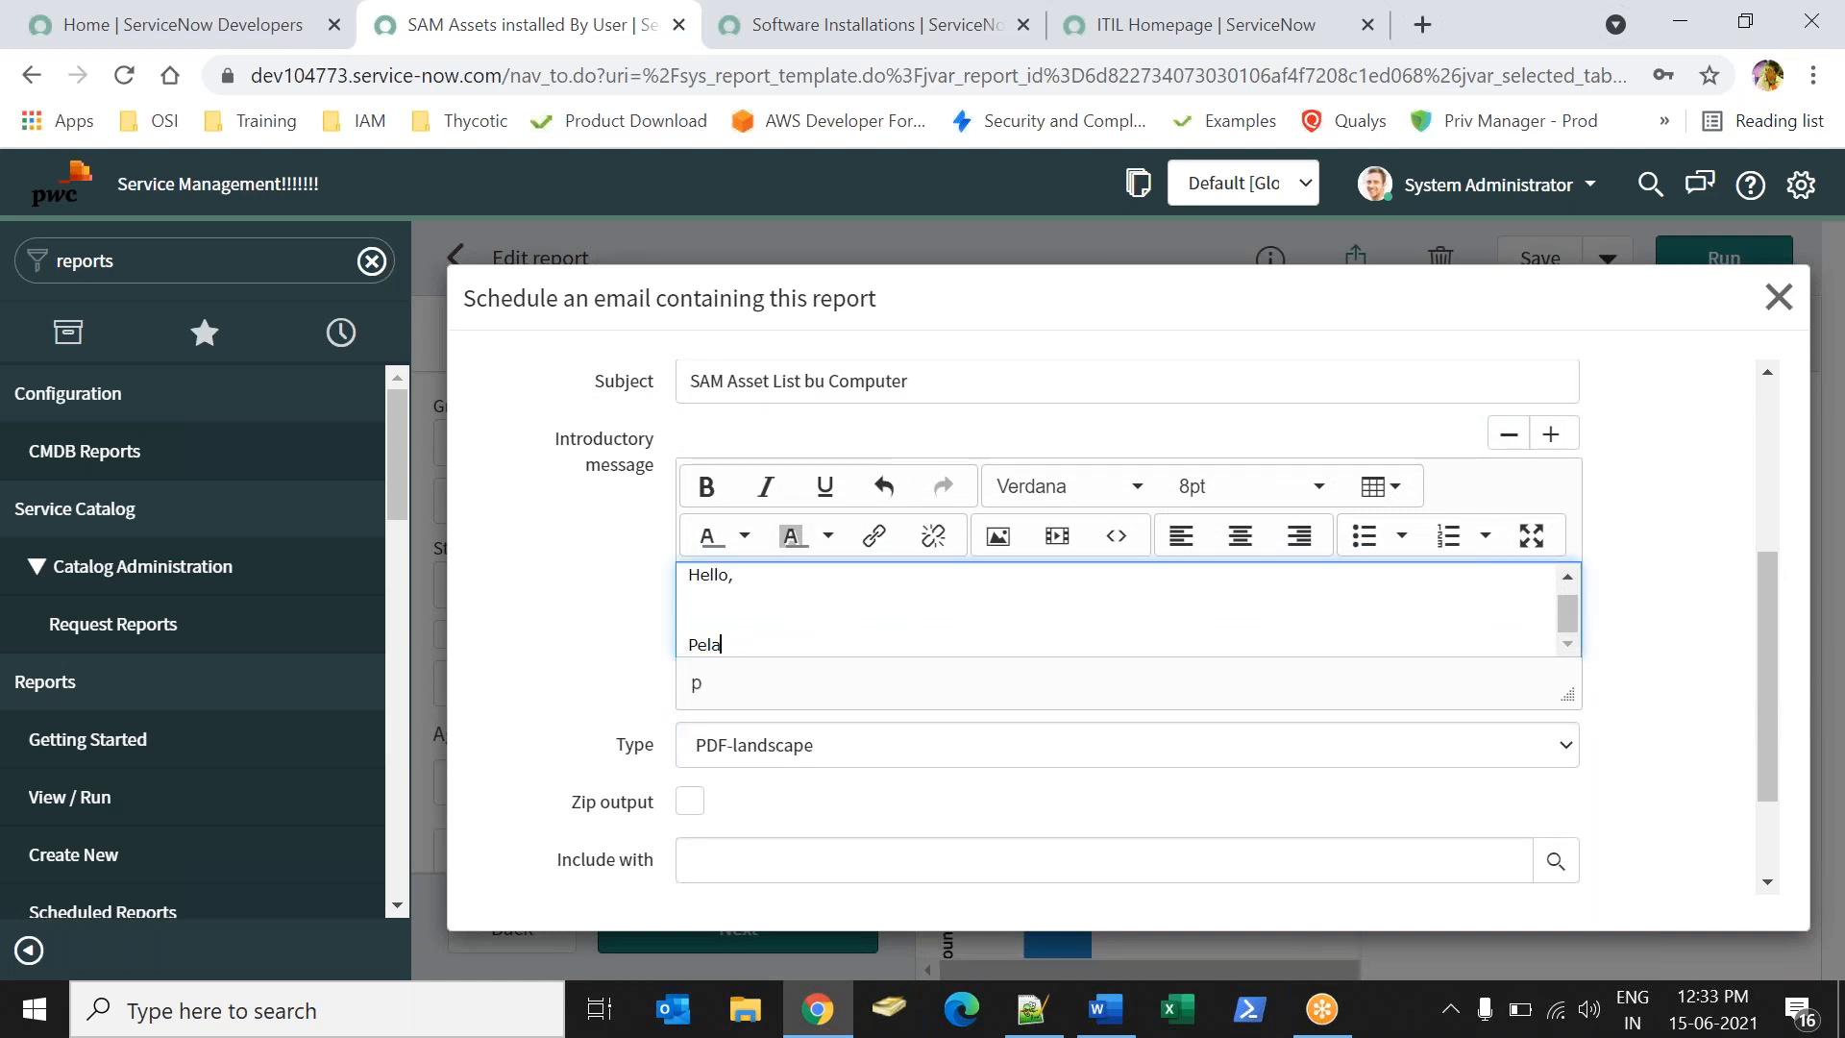
click(1551, 435)
click(826, 692)
key(BackSpace)
key(BackSpace)
key(BackSpace)
text(le)
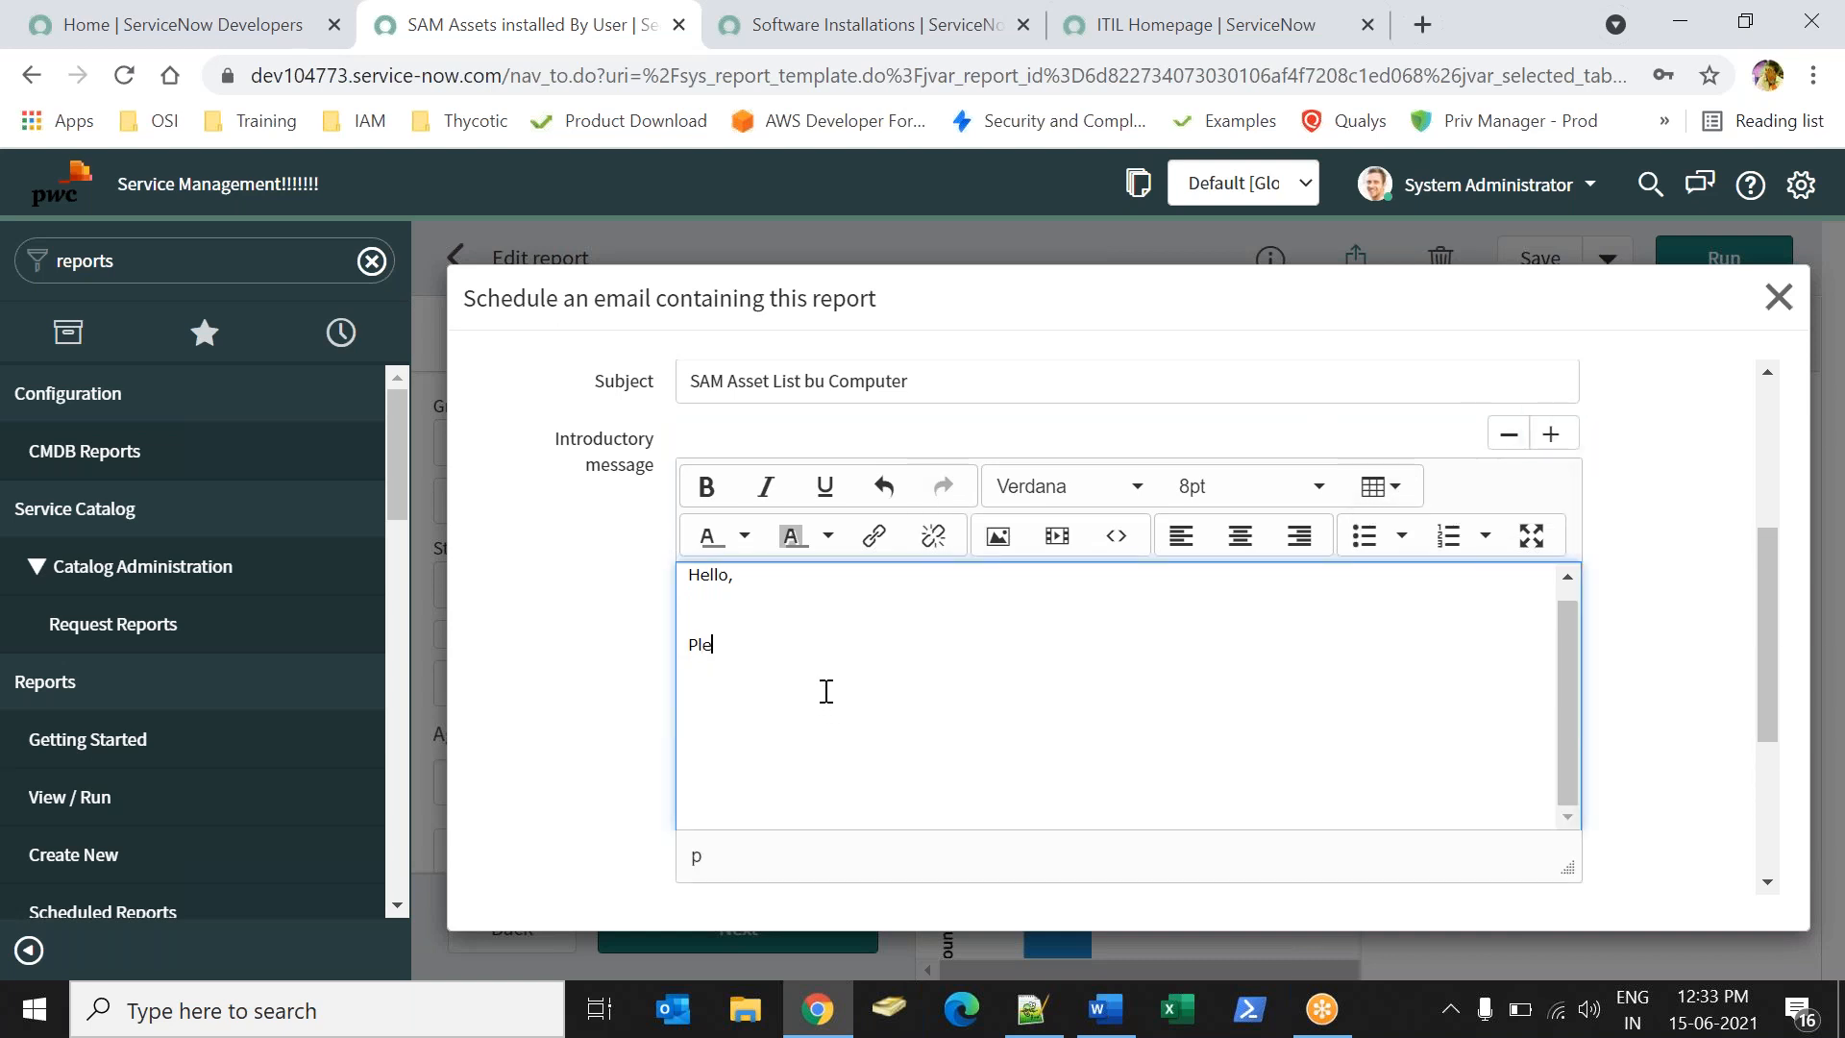
text(ase find the atatched)
key(BackSpace)
key(BackSpace)
key(BackSpace)
key(BackSpace)
key(BackSpace)
key(BackSpace)
key(BackSpace)
text(tached report of Asset)
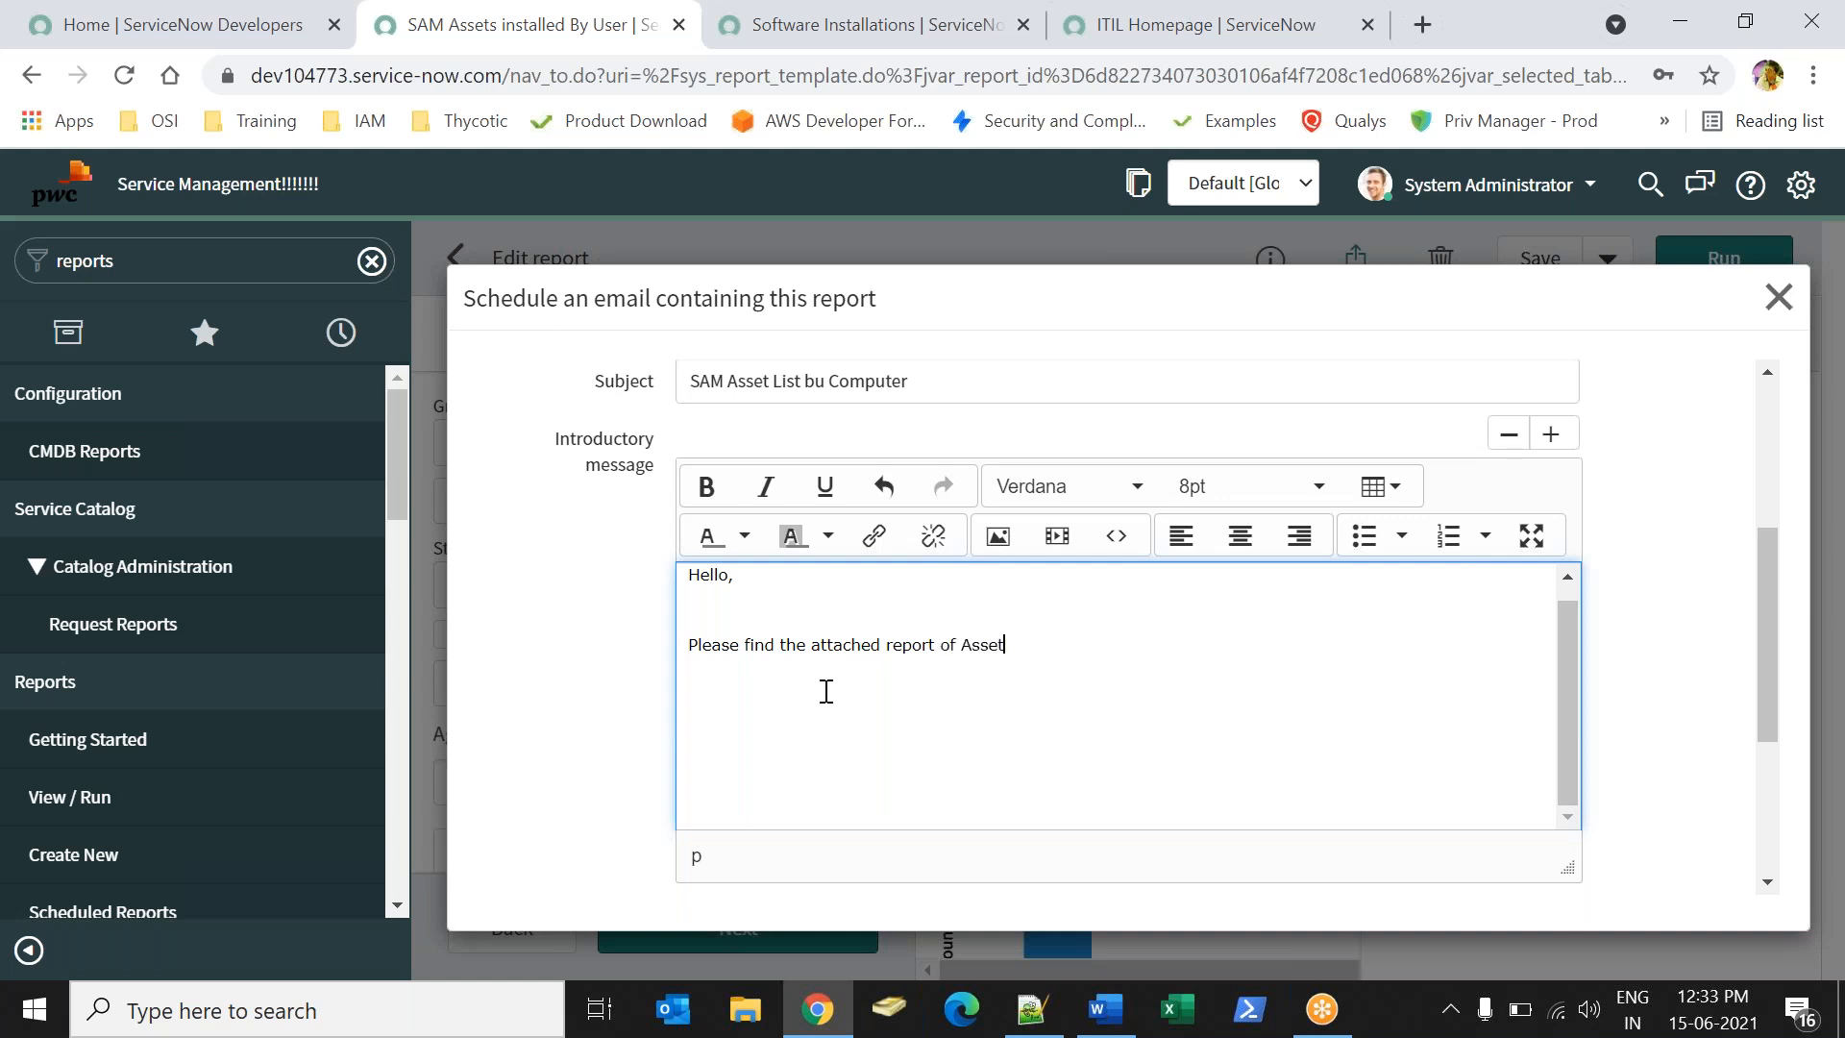
text( Lif)
key(BackSpace)
key(BackSpace)
key(BackSpace)
key(BackSpace)
key(BackSpace)
key(BackSpace)
key(BackSpace)
key(BackSpace)
key(BackSpace)
text(Softaw)
key(BackSpace)
key(BackSpace)
text(ware list by Each compit)
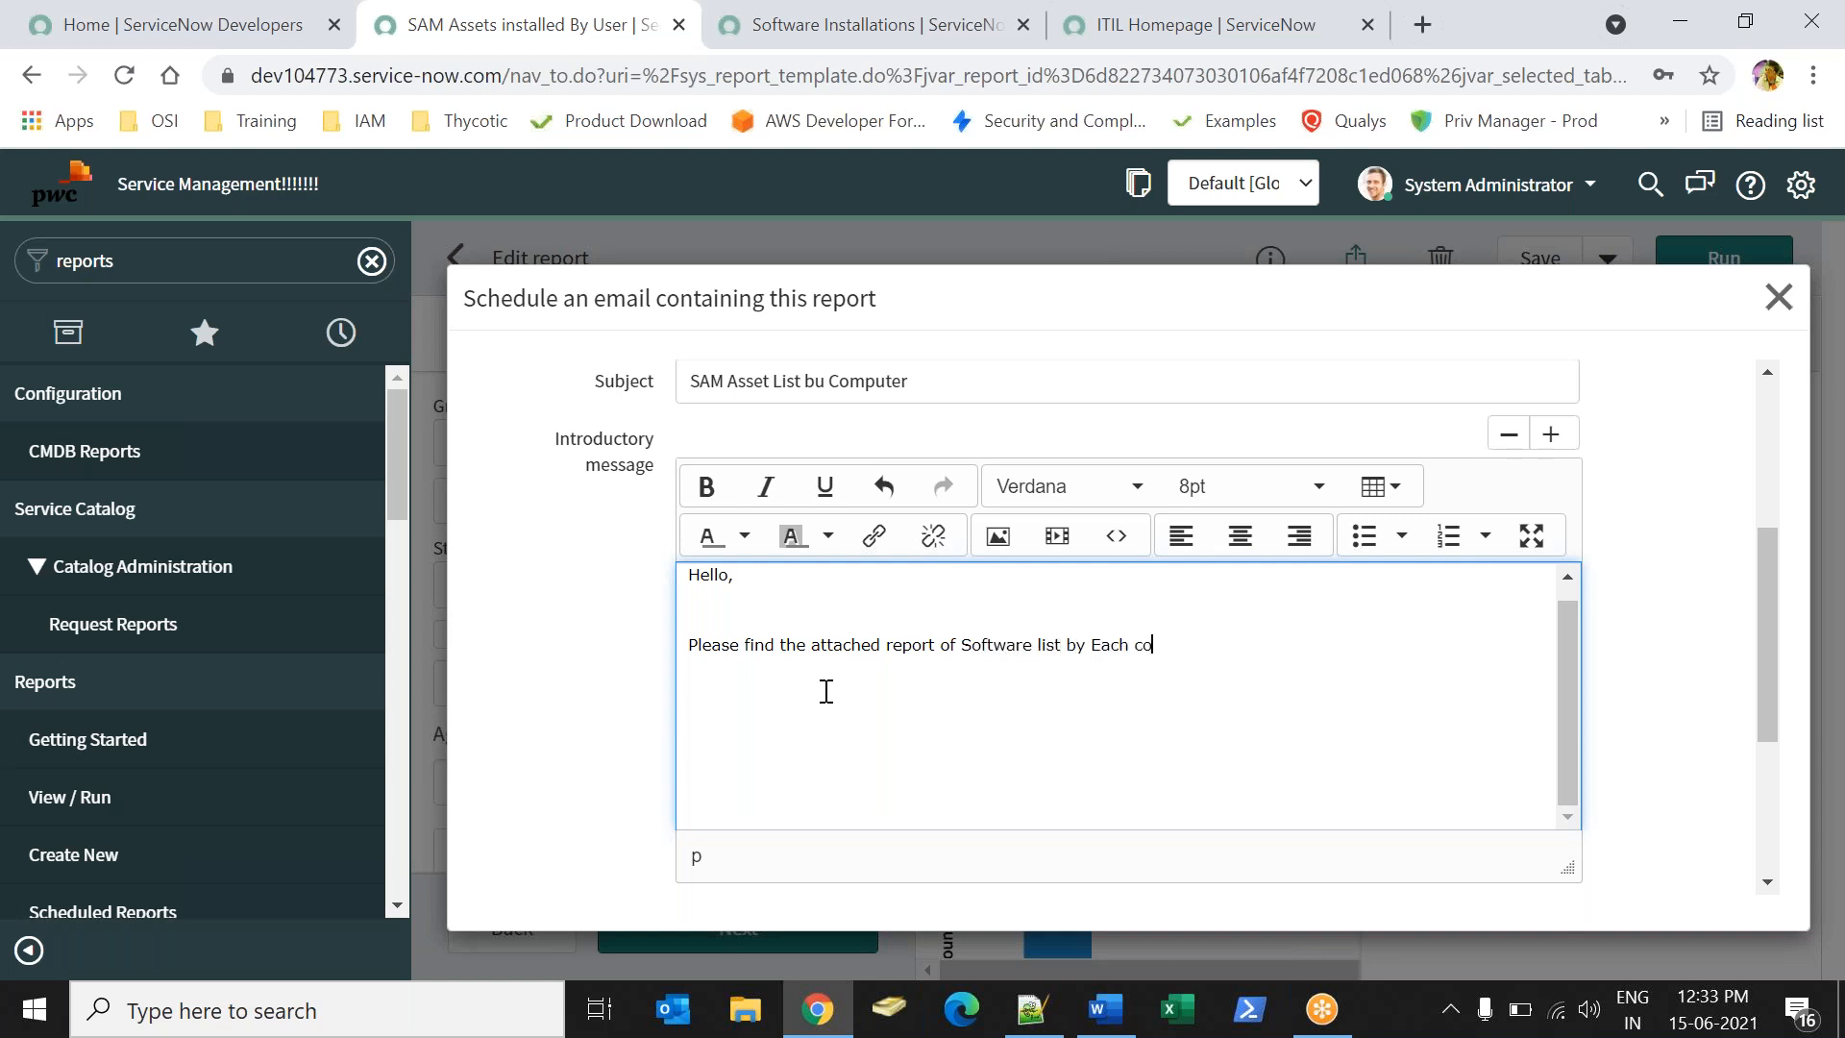
key(BackSpace)
key(BackSpace)
text(uter.)
- End the message with 'Thank you.' and the sign-off 'Regards,' / 'PWC'
key(Return)
key(Return)
text(Than)
key(BackSpace)
text(k)
key(BackSpace)
text(nk)
key(BackSpace)
key(BackSpace)
key(BackSpace)
key(BackSpace)
text(nk you.)
key(Return)
key(Return)
text(Regad.)
key(BackSpace)
key(BackSpace)
text(rds,)
key(Return)
text(PWC)
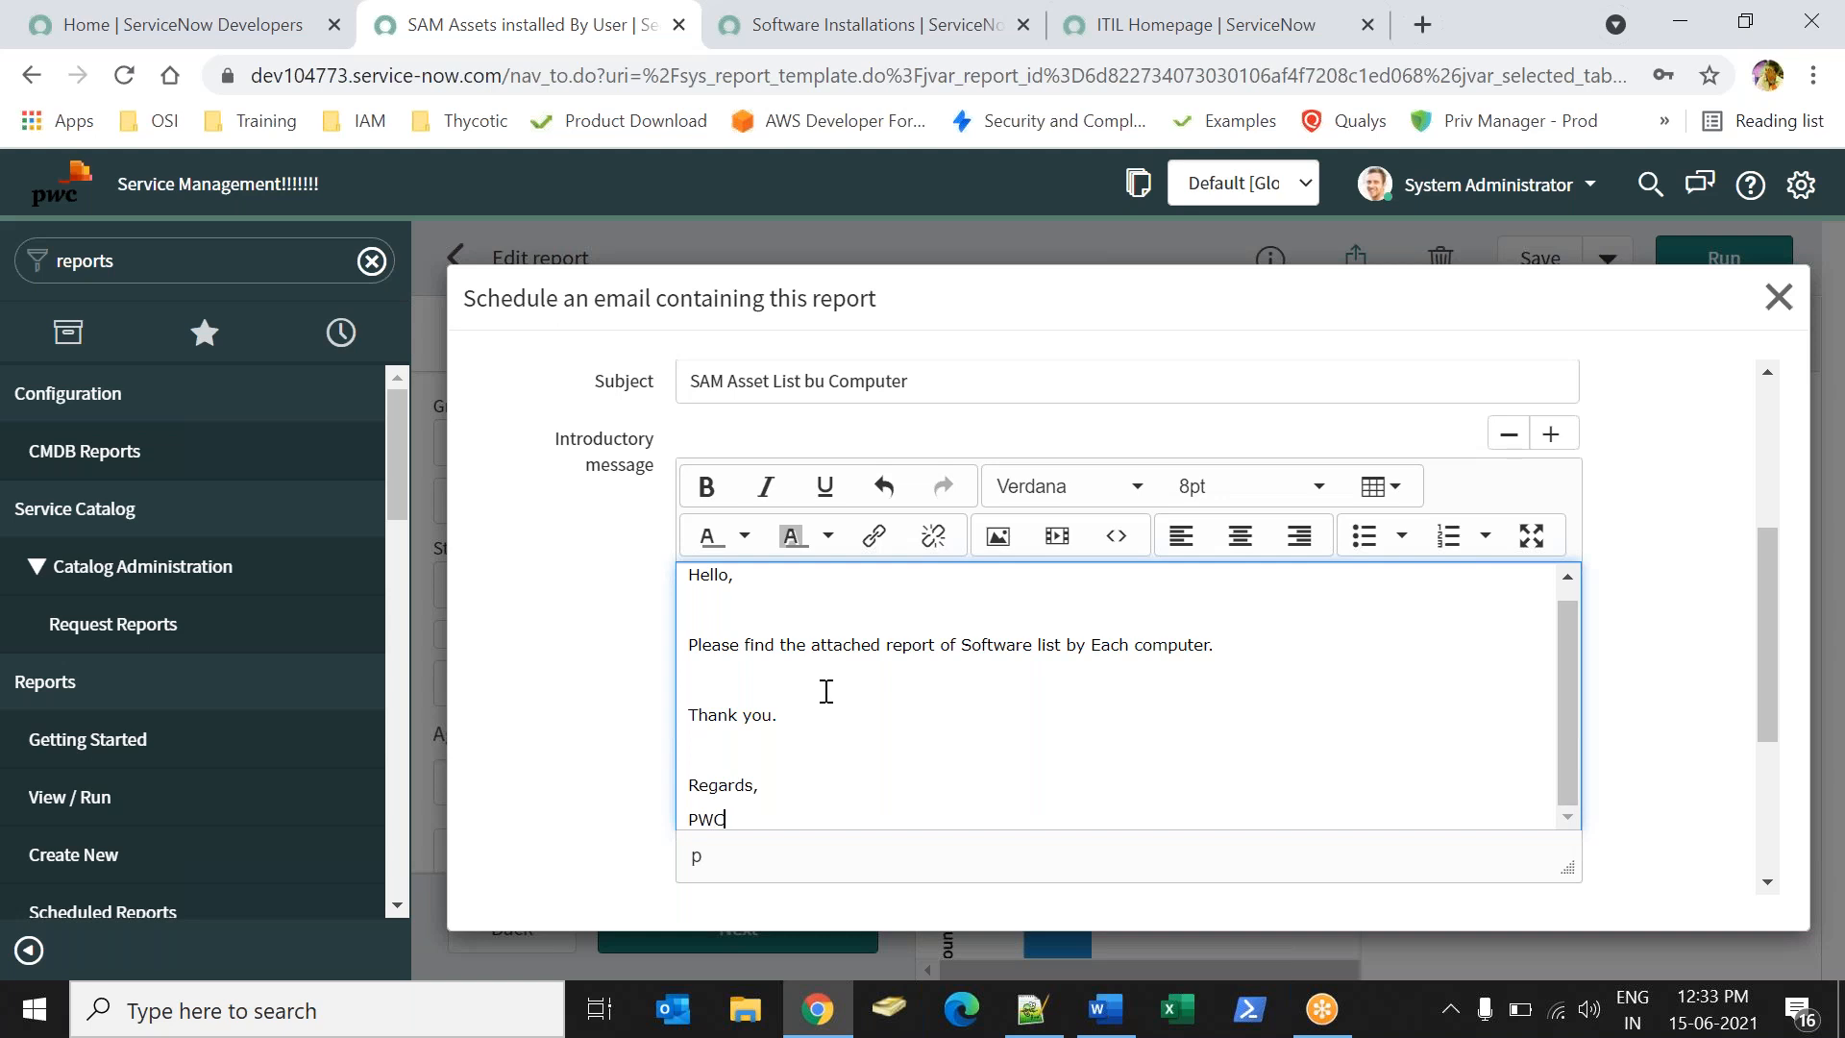
drag(1771, 590, 1801, 671)
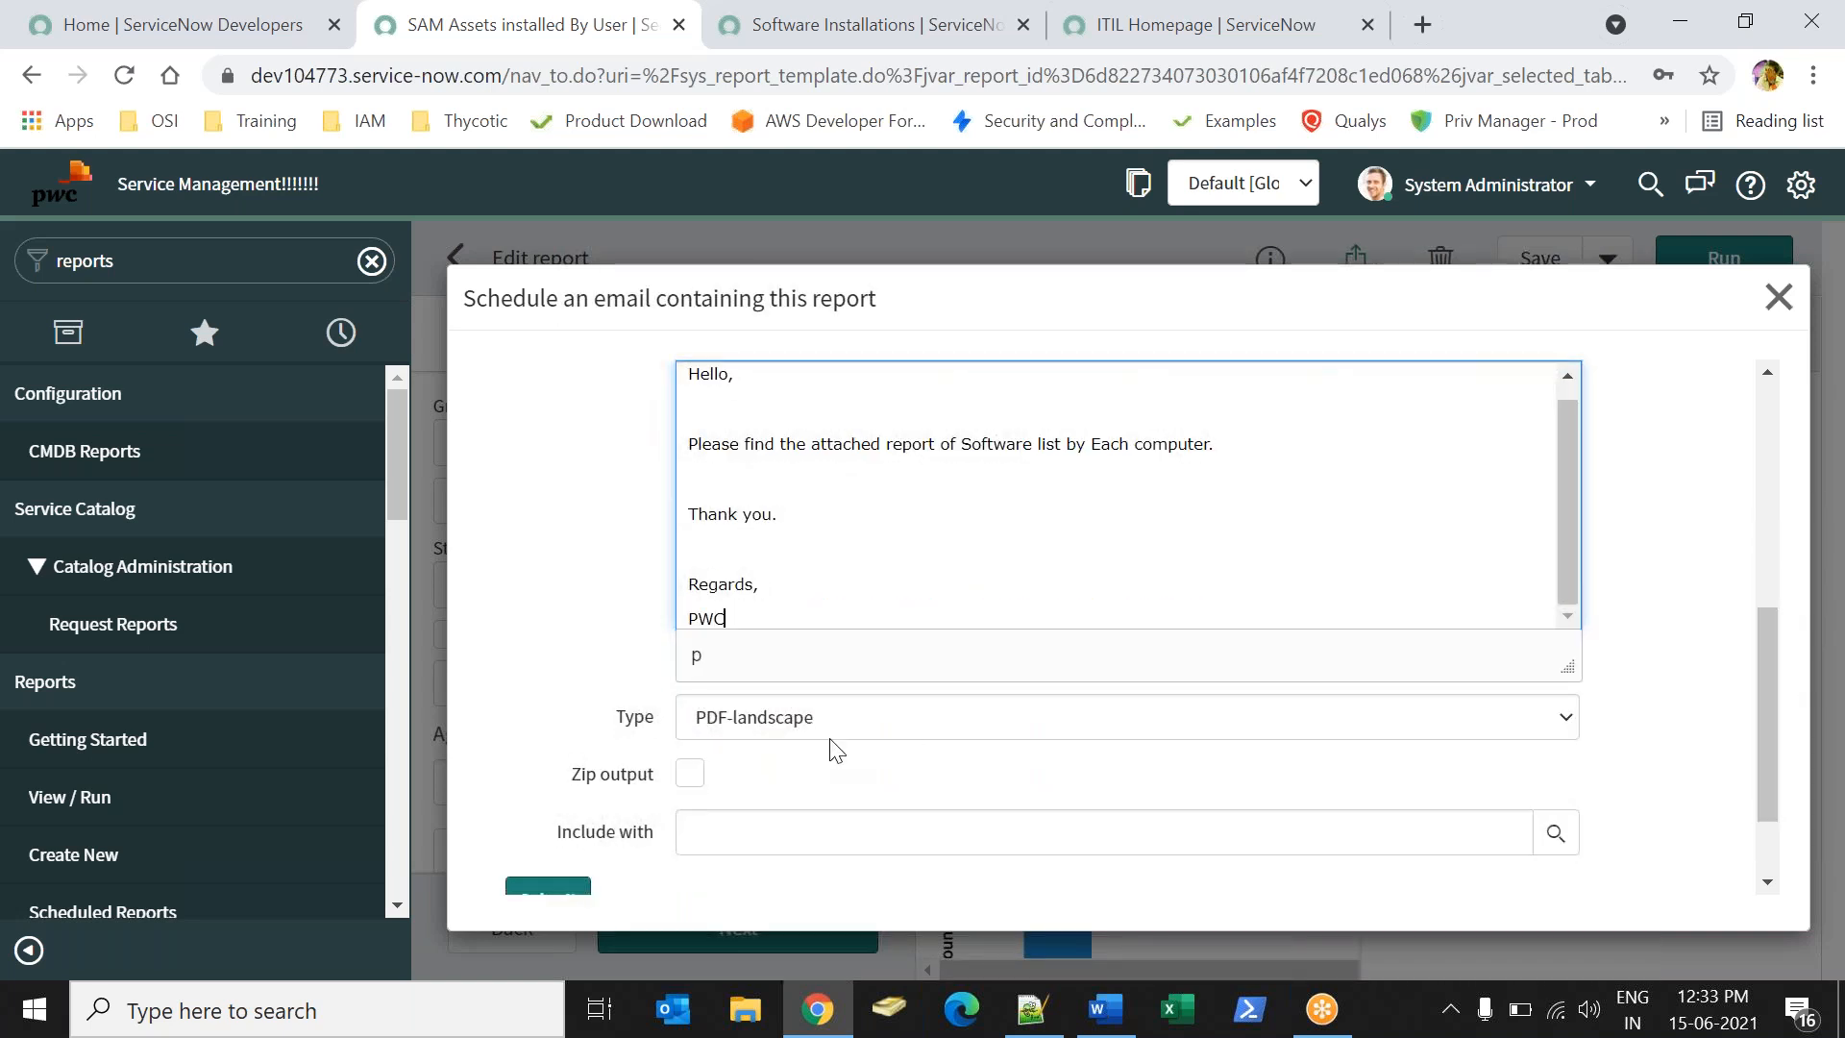
- Keep the attachment format as PDF-landscape and enable Zip output
click(783, 718)
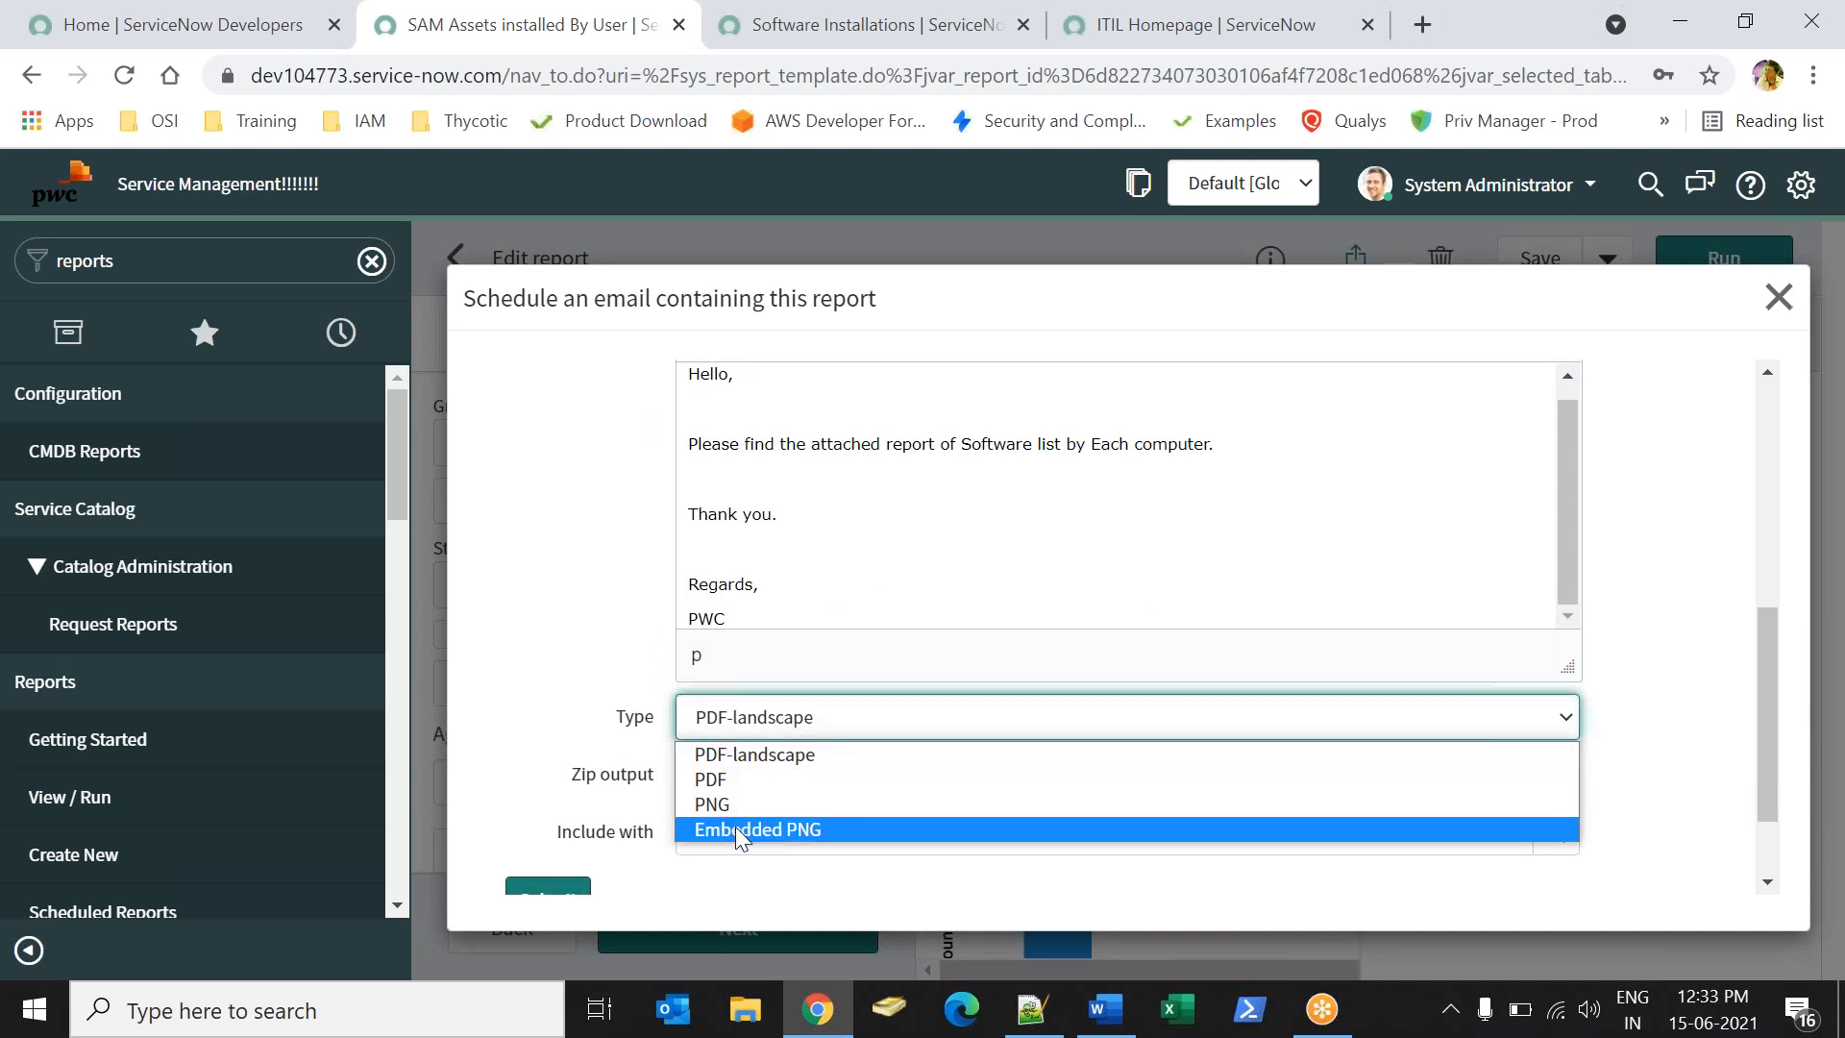
click(611, 711)
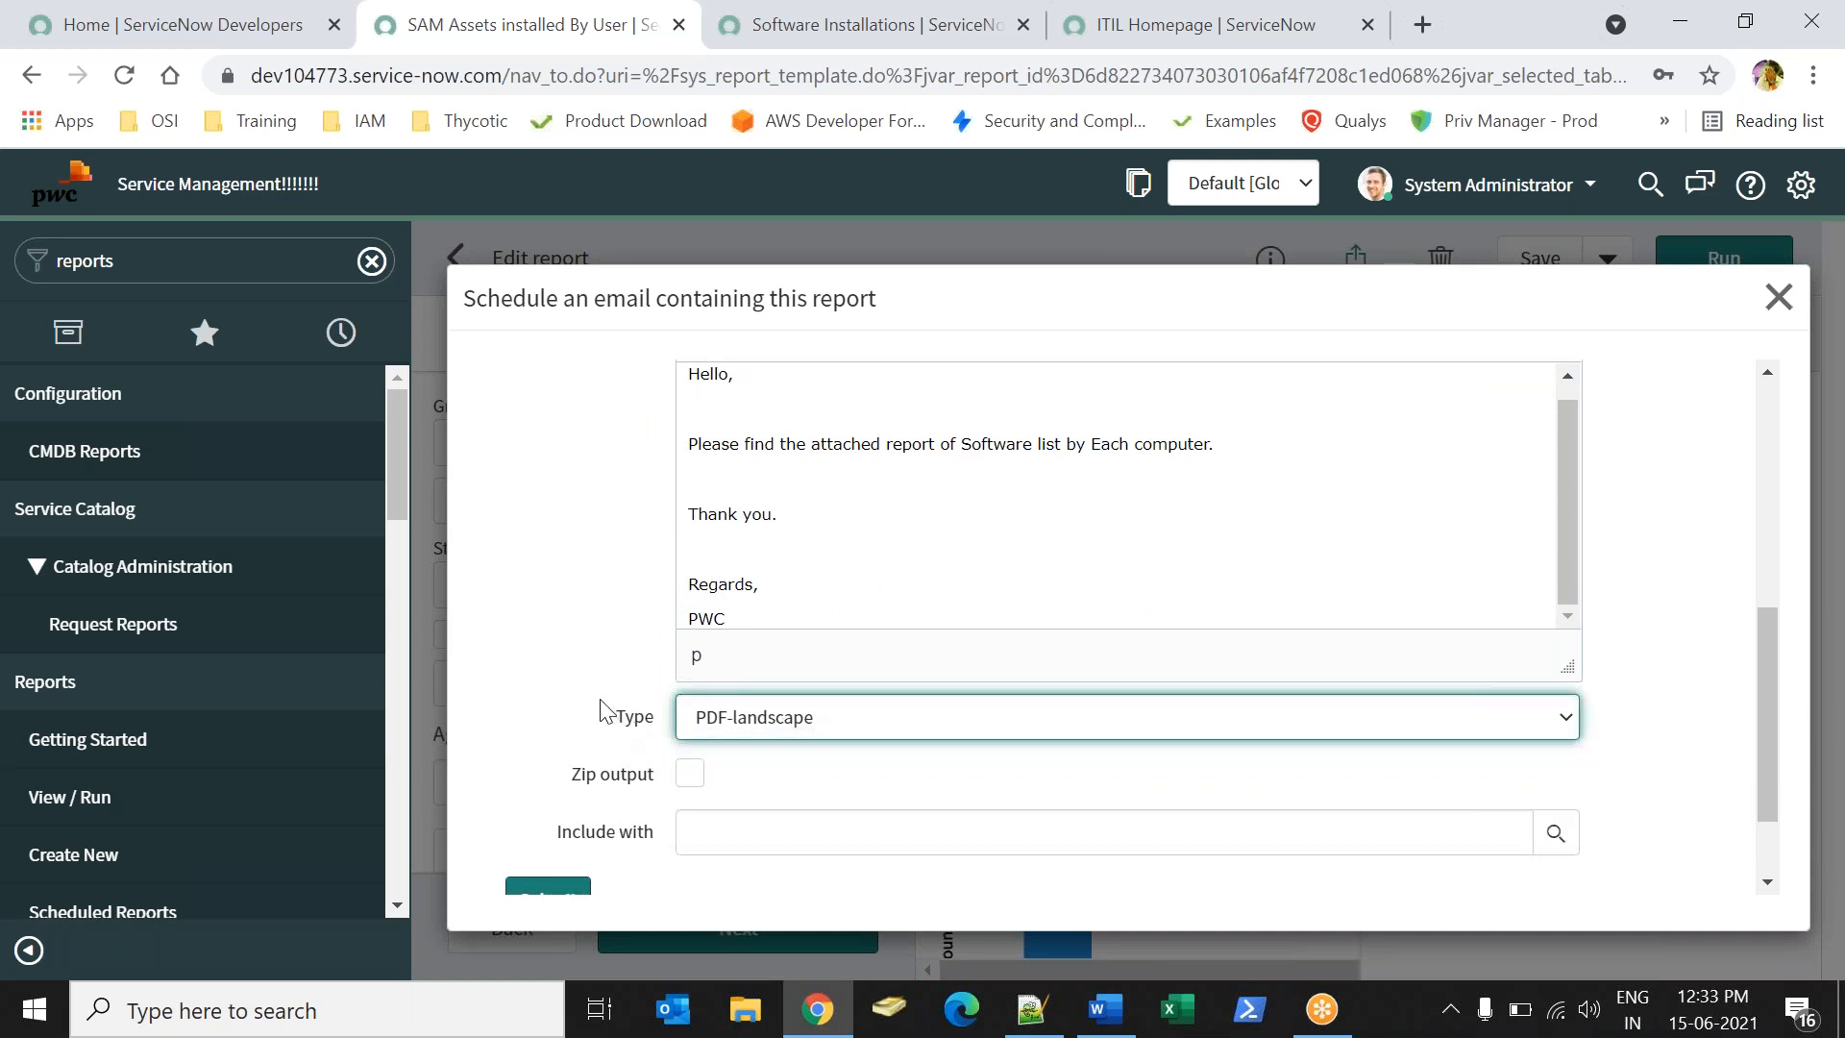
click(689, 779)
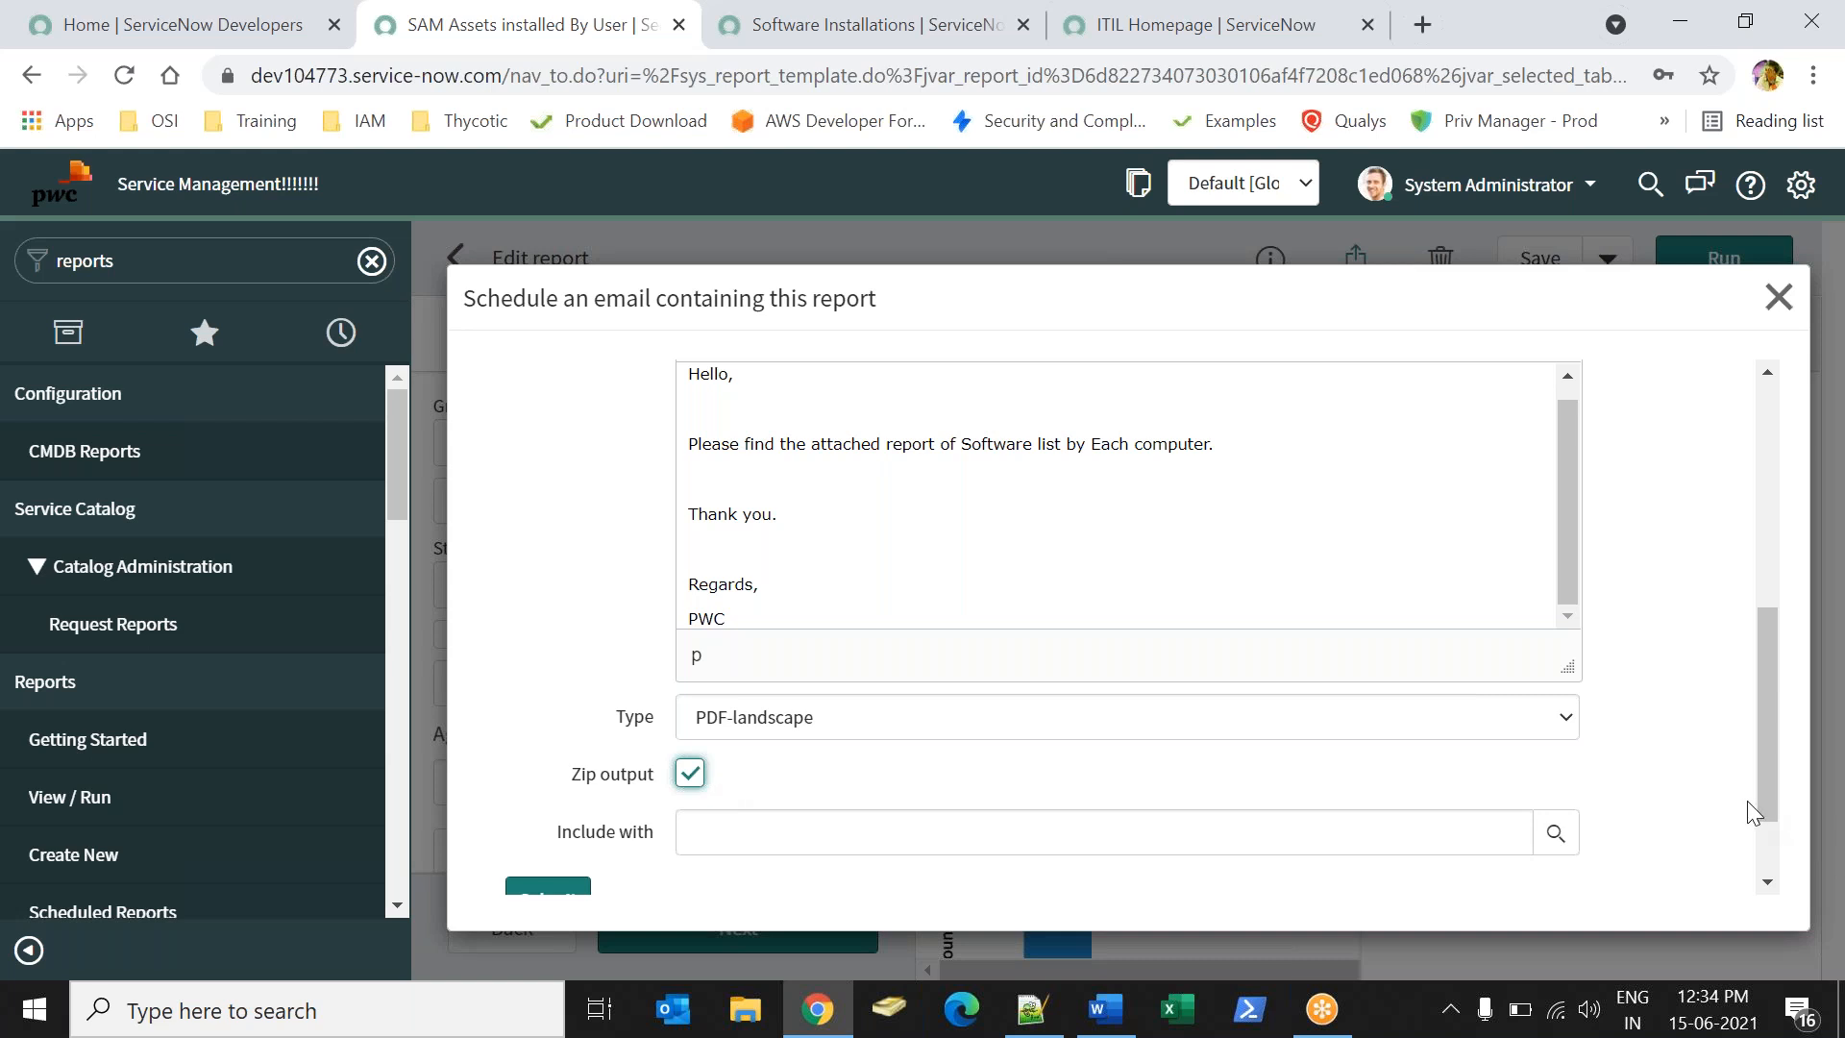
- Check the Include with lookup, find no reports to add, and leave it blank
drag(1769, 793, 1758, 492)
click(692, 456)
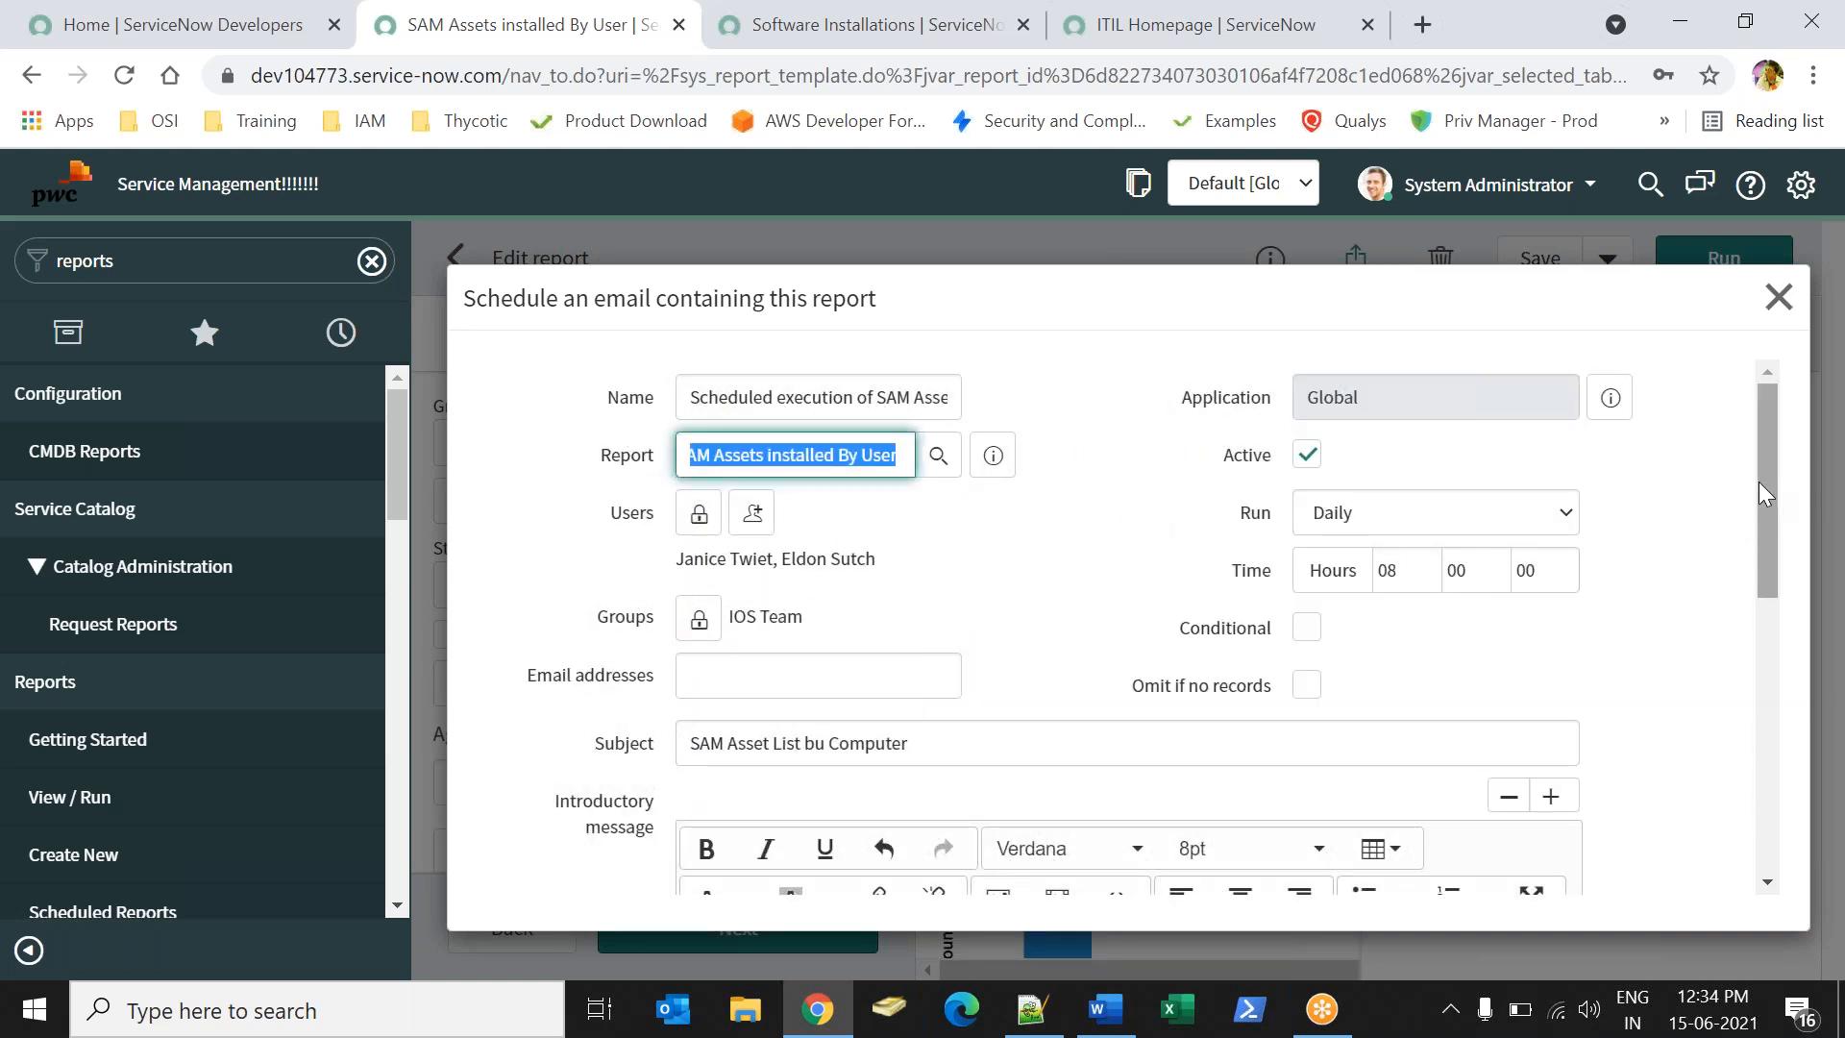
drag(1768, 480, 1769, 752)
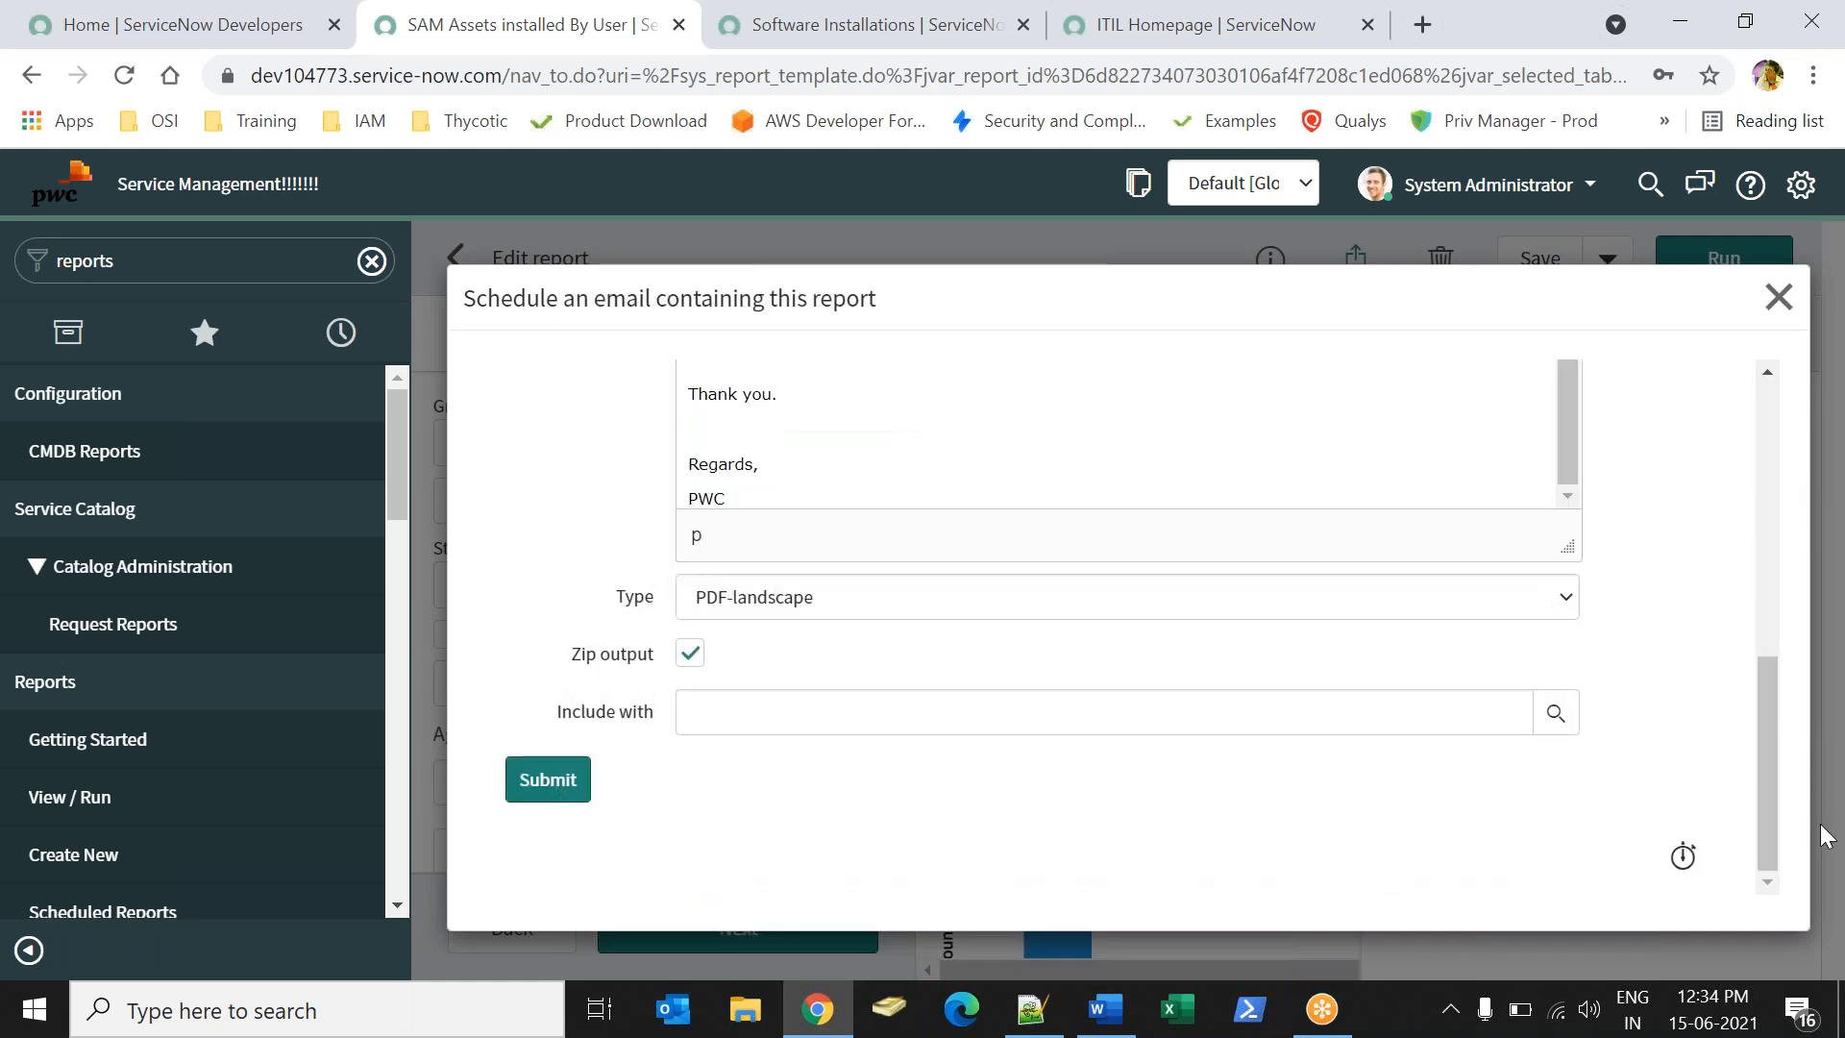
drag(556, 711, 656, 712)
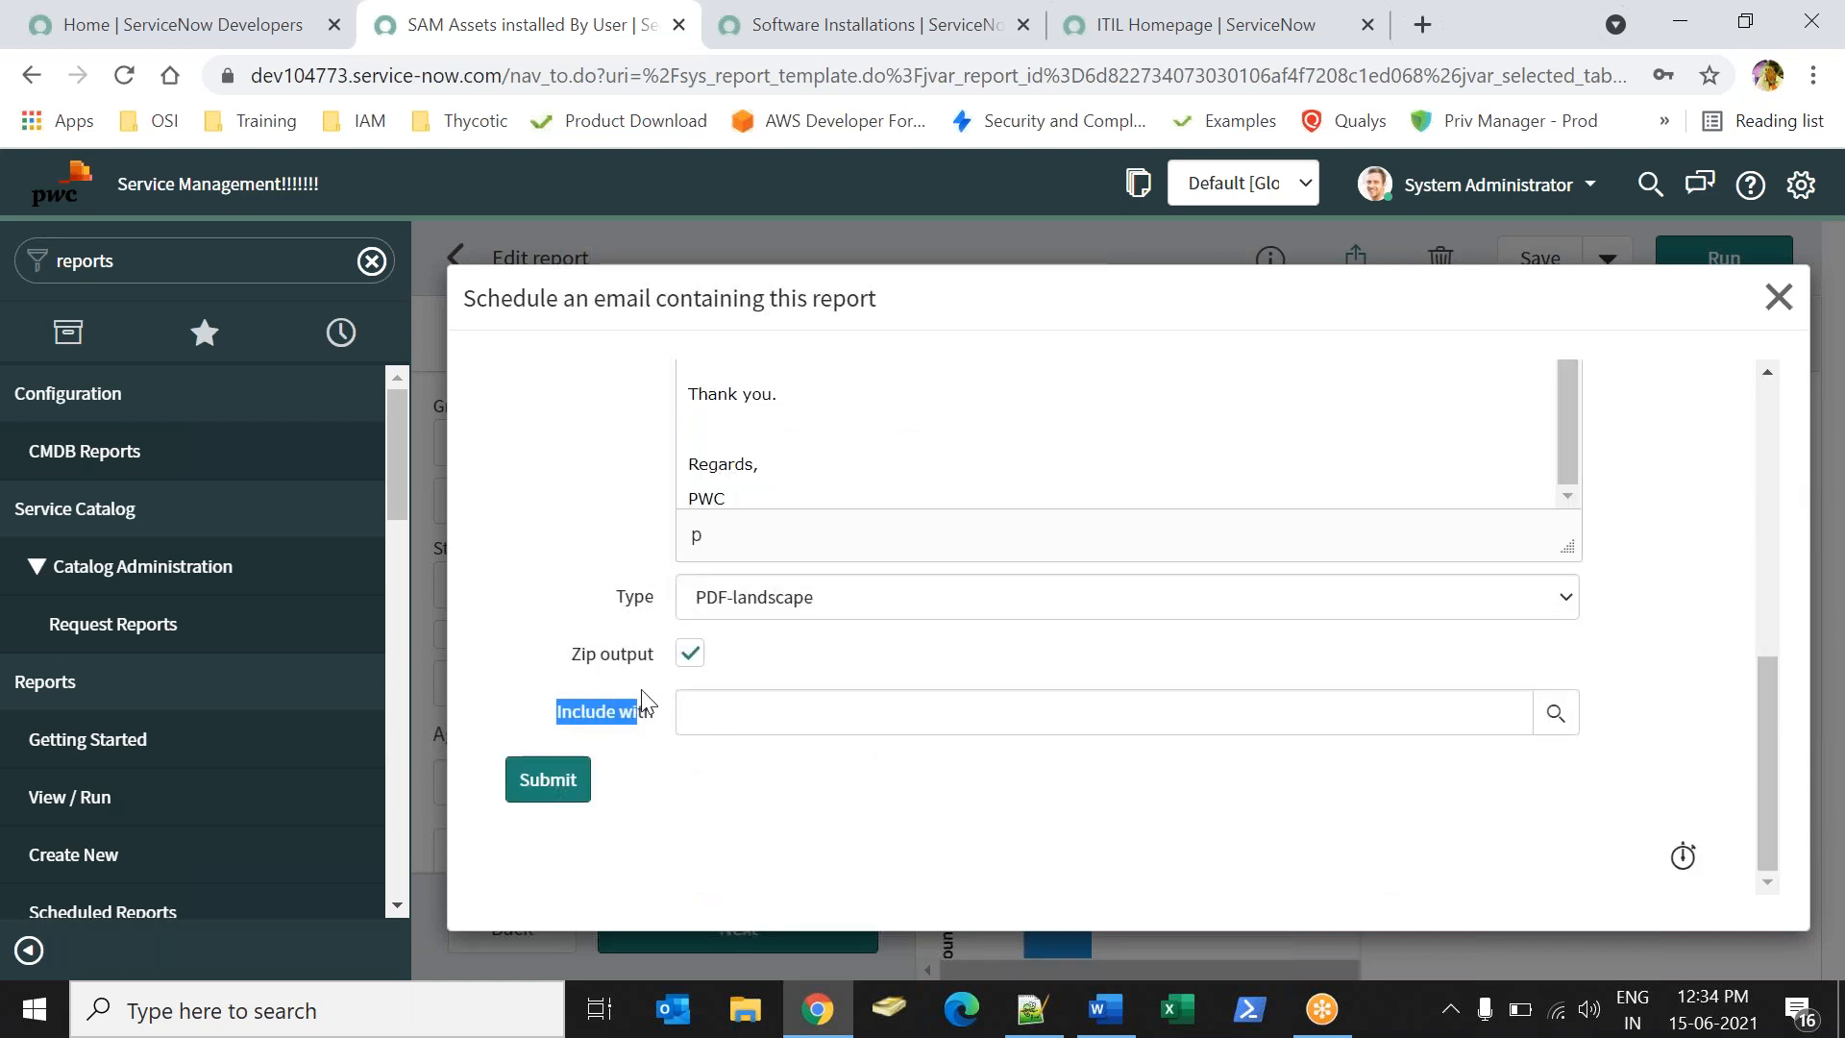
click(1556, 713)
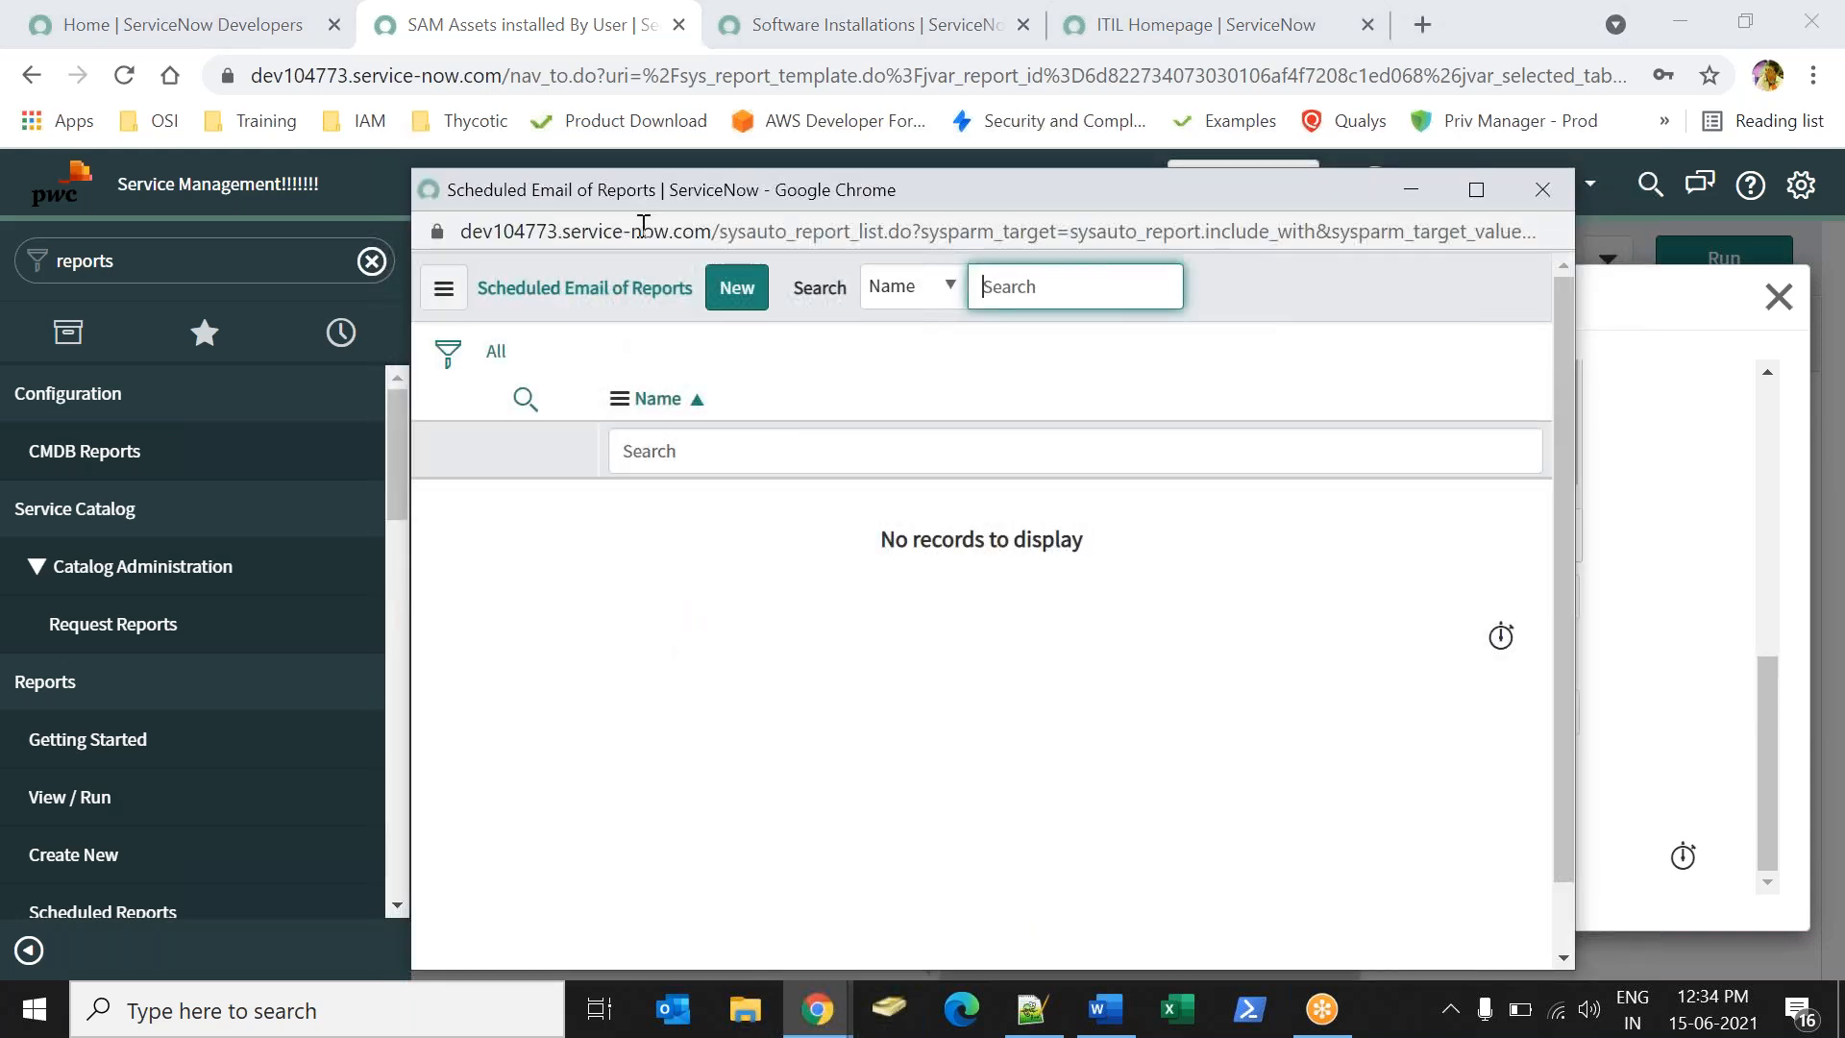
click(1543, 190)
click(985, 884)
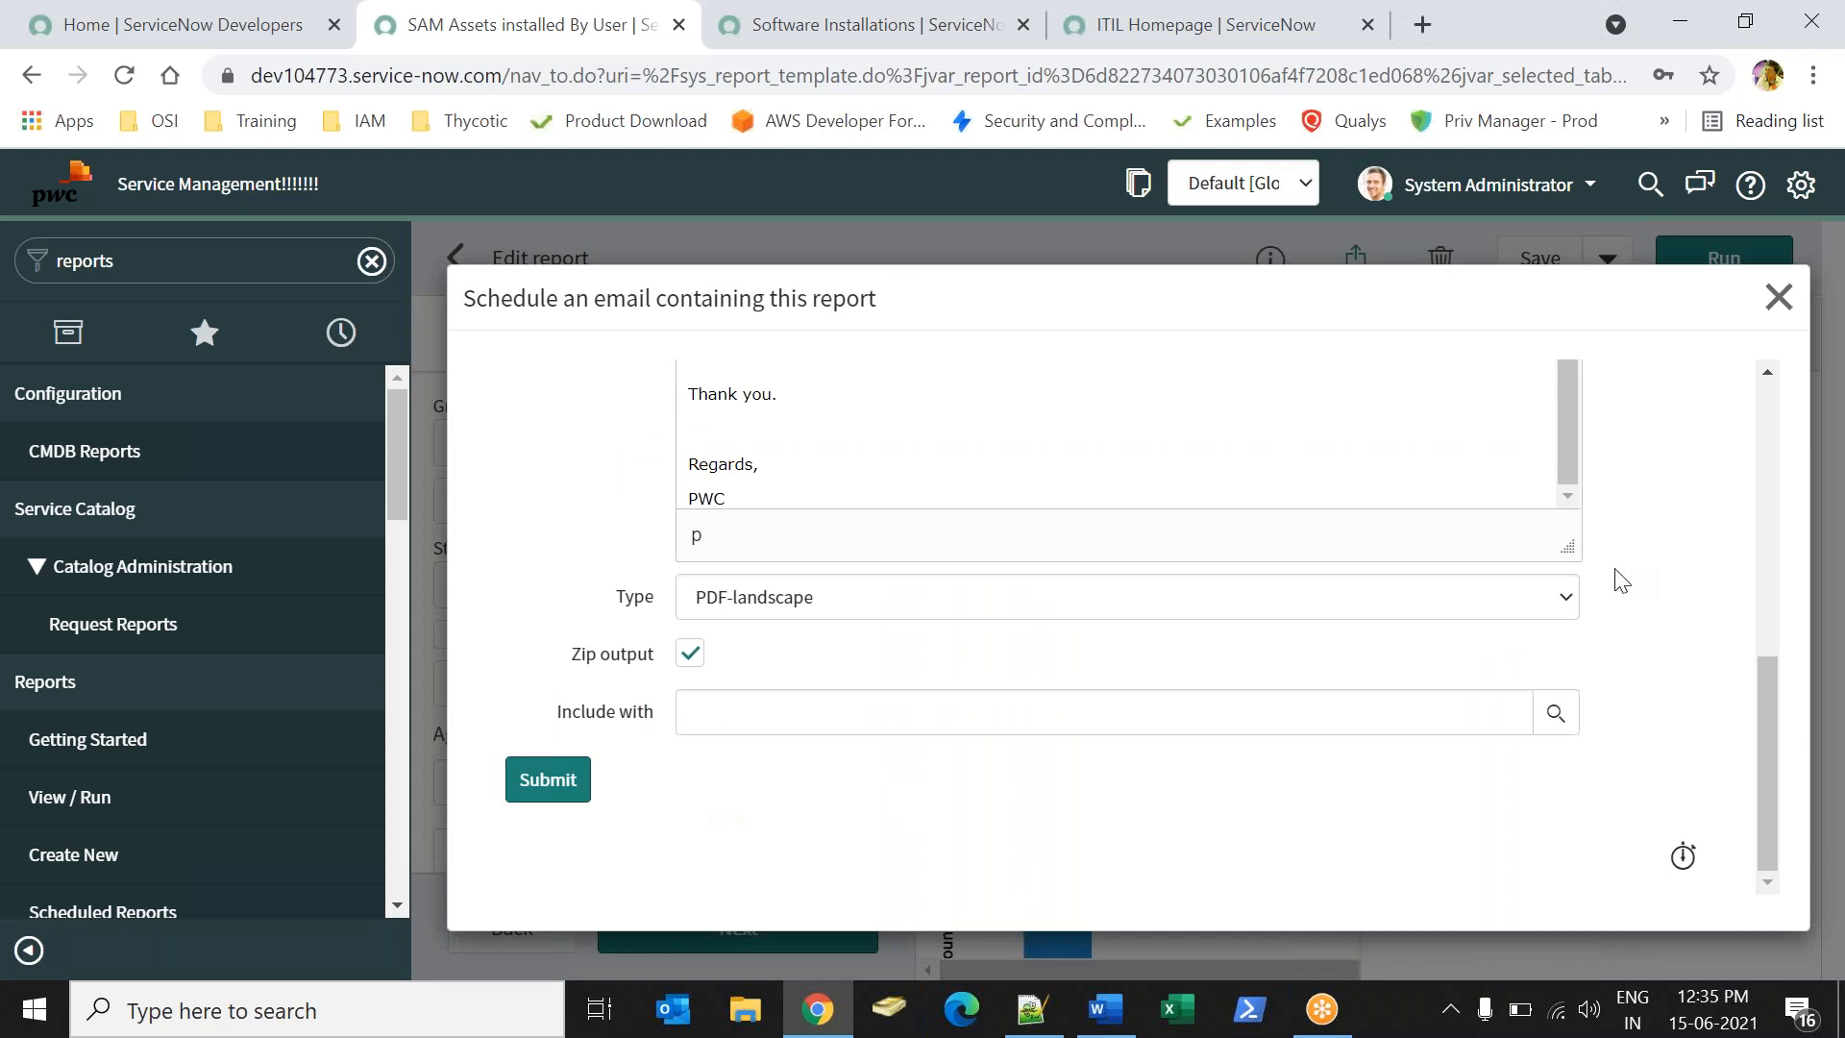
drag(1762, 717, 1697, 506)
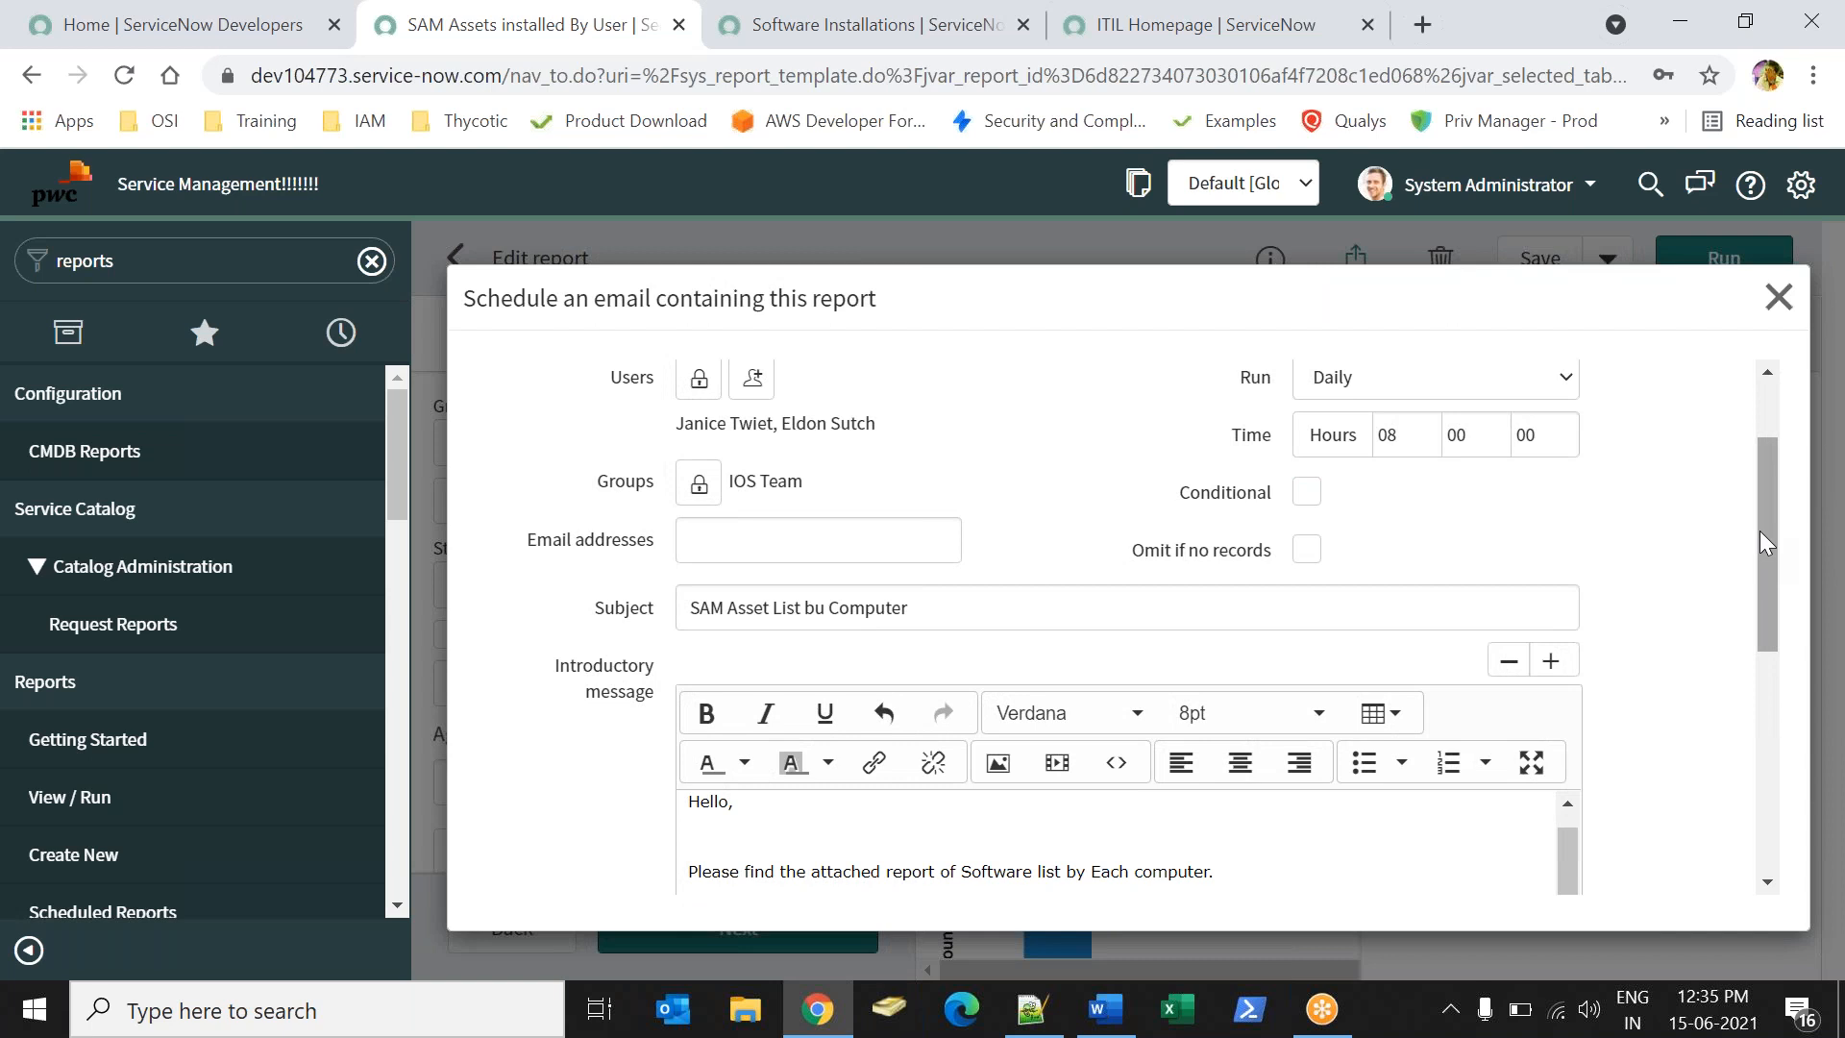
drag(1760, 530, 1748, 798)
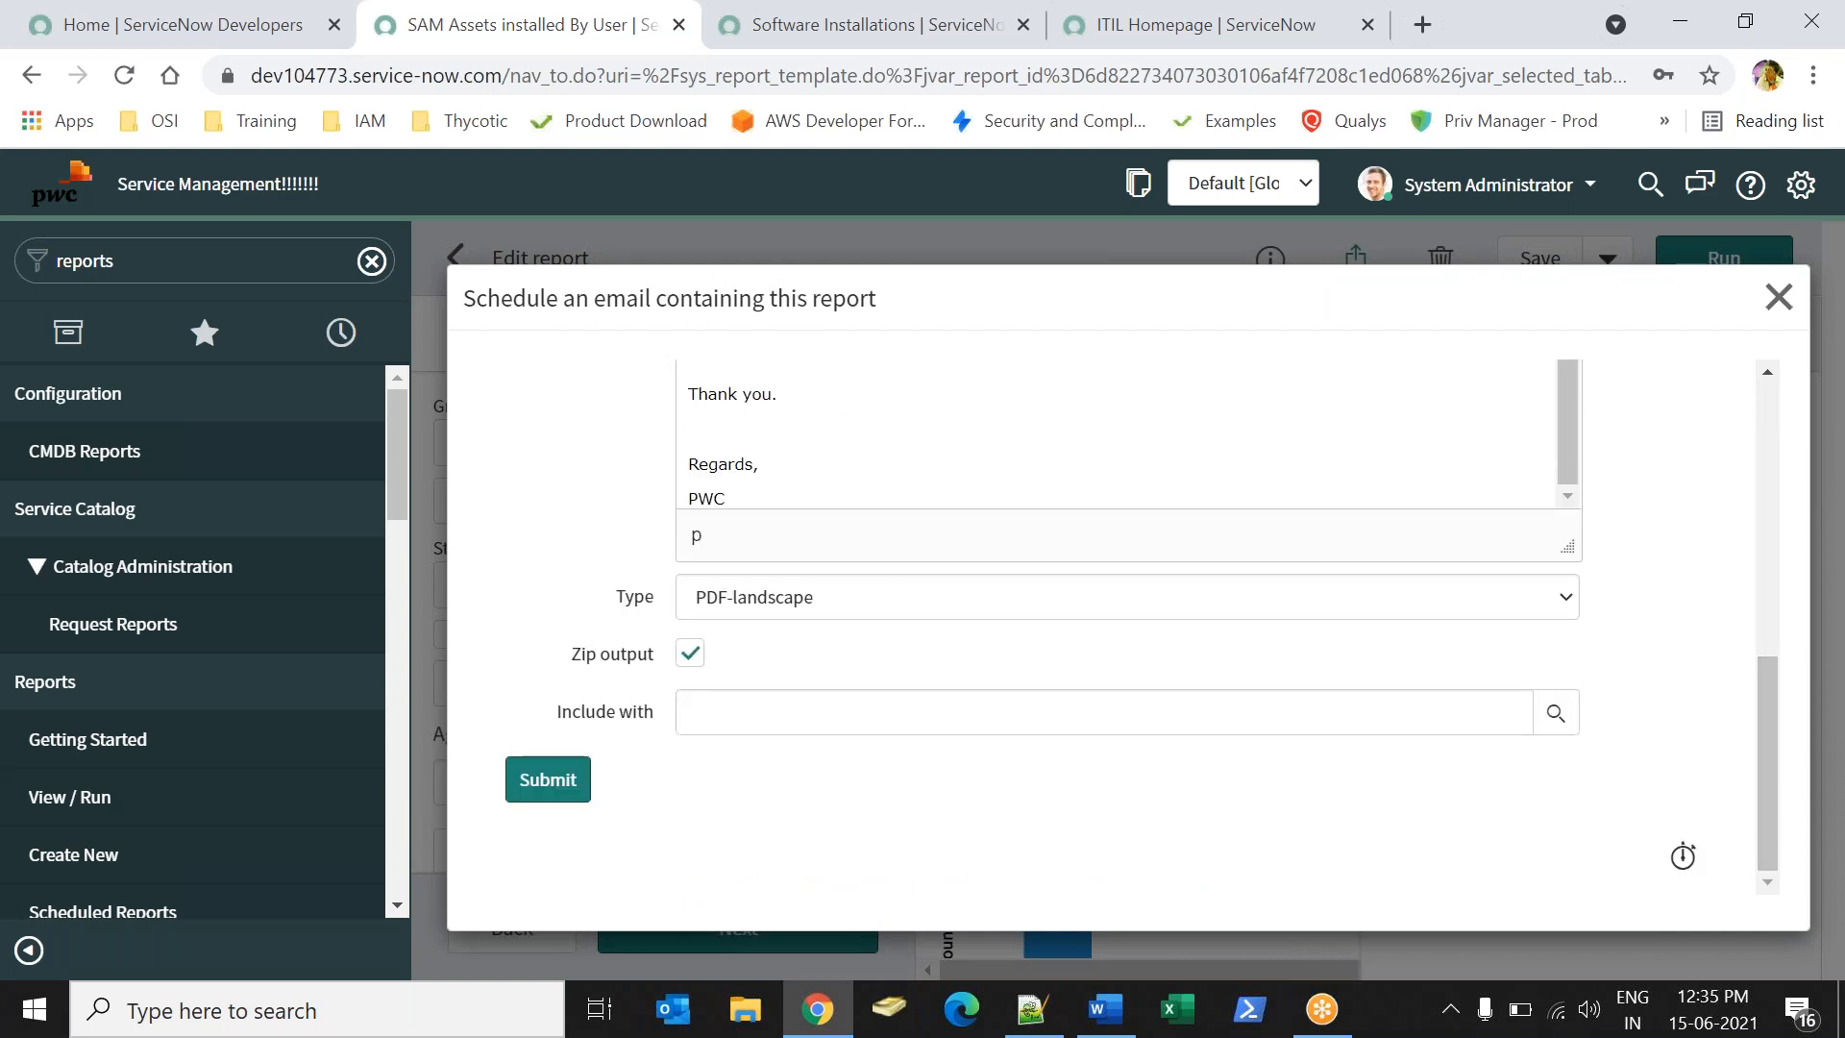
click(577, 711)
click(696, 832)
- Submit the email schedule, then glance at Report structure and the Save options
click(538, 777)
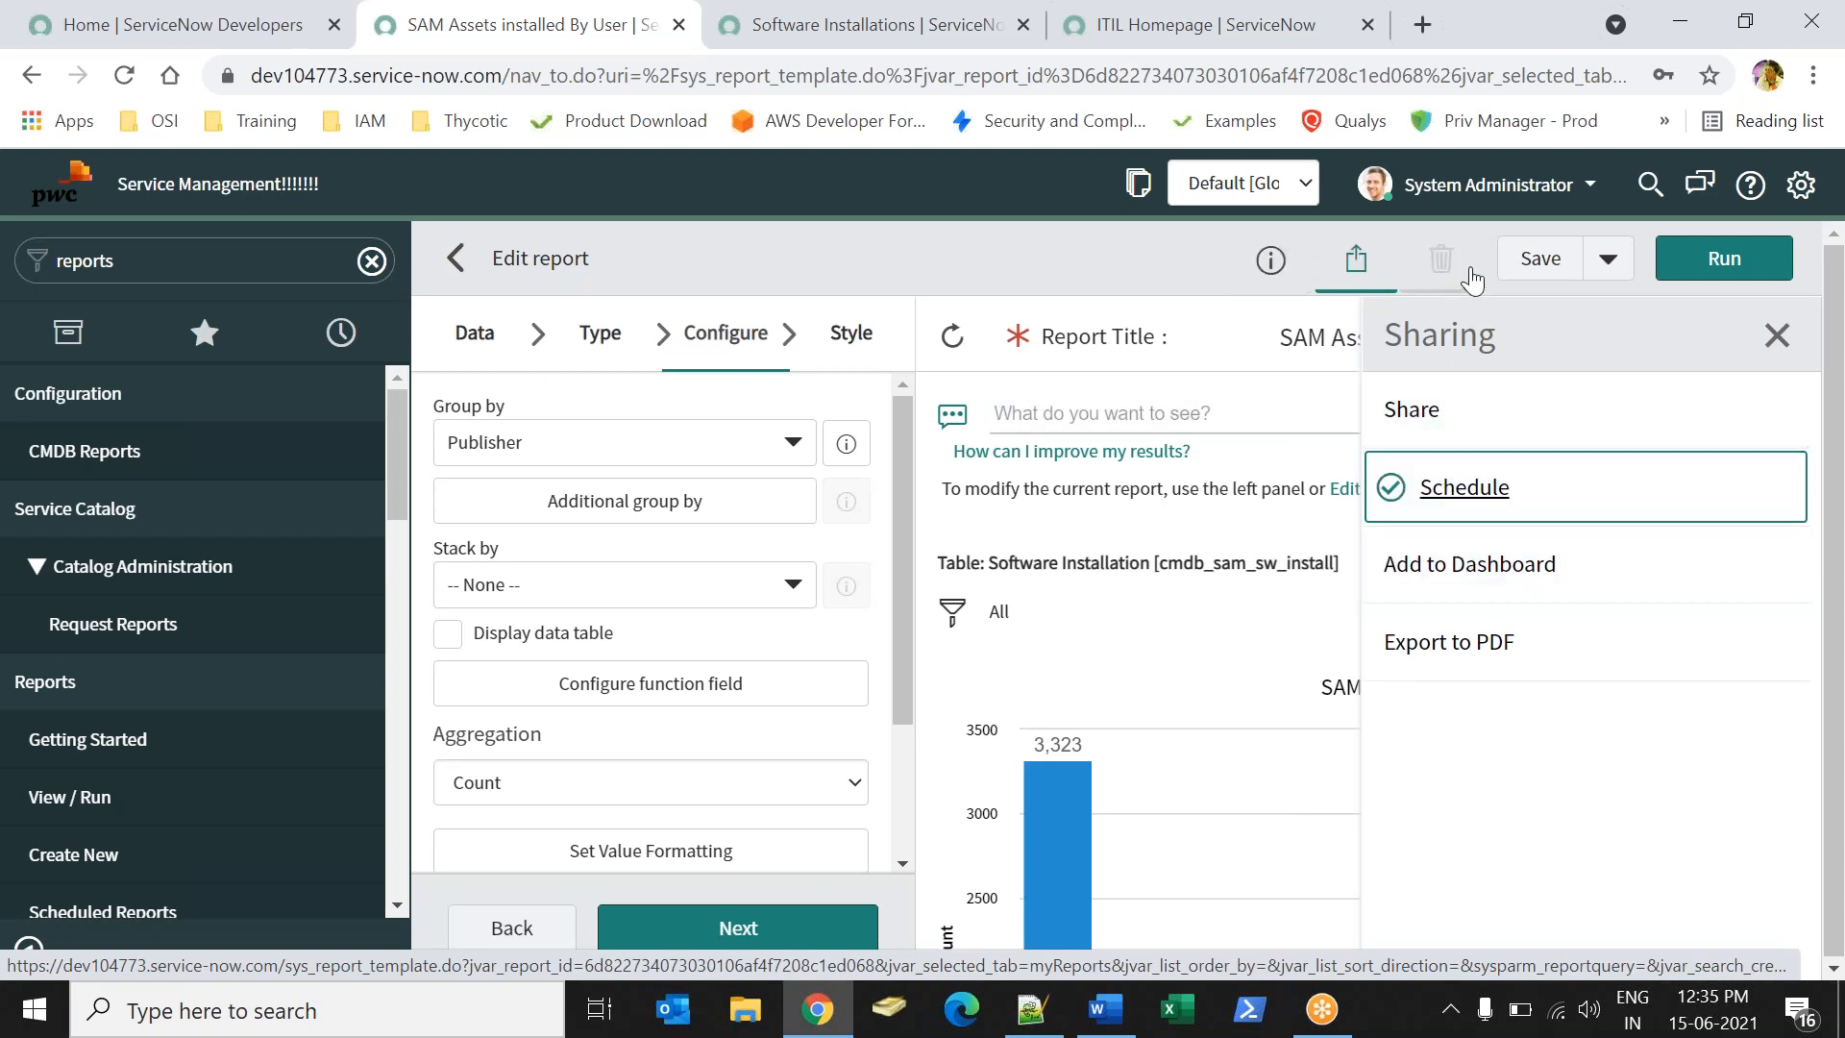
click(1777, 335)
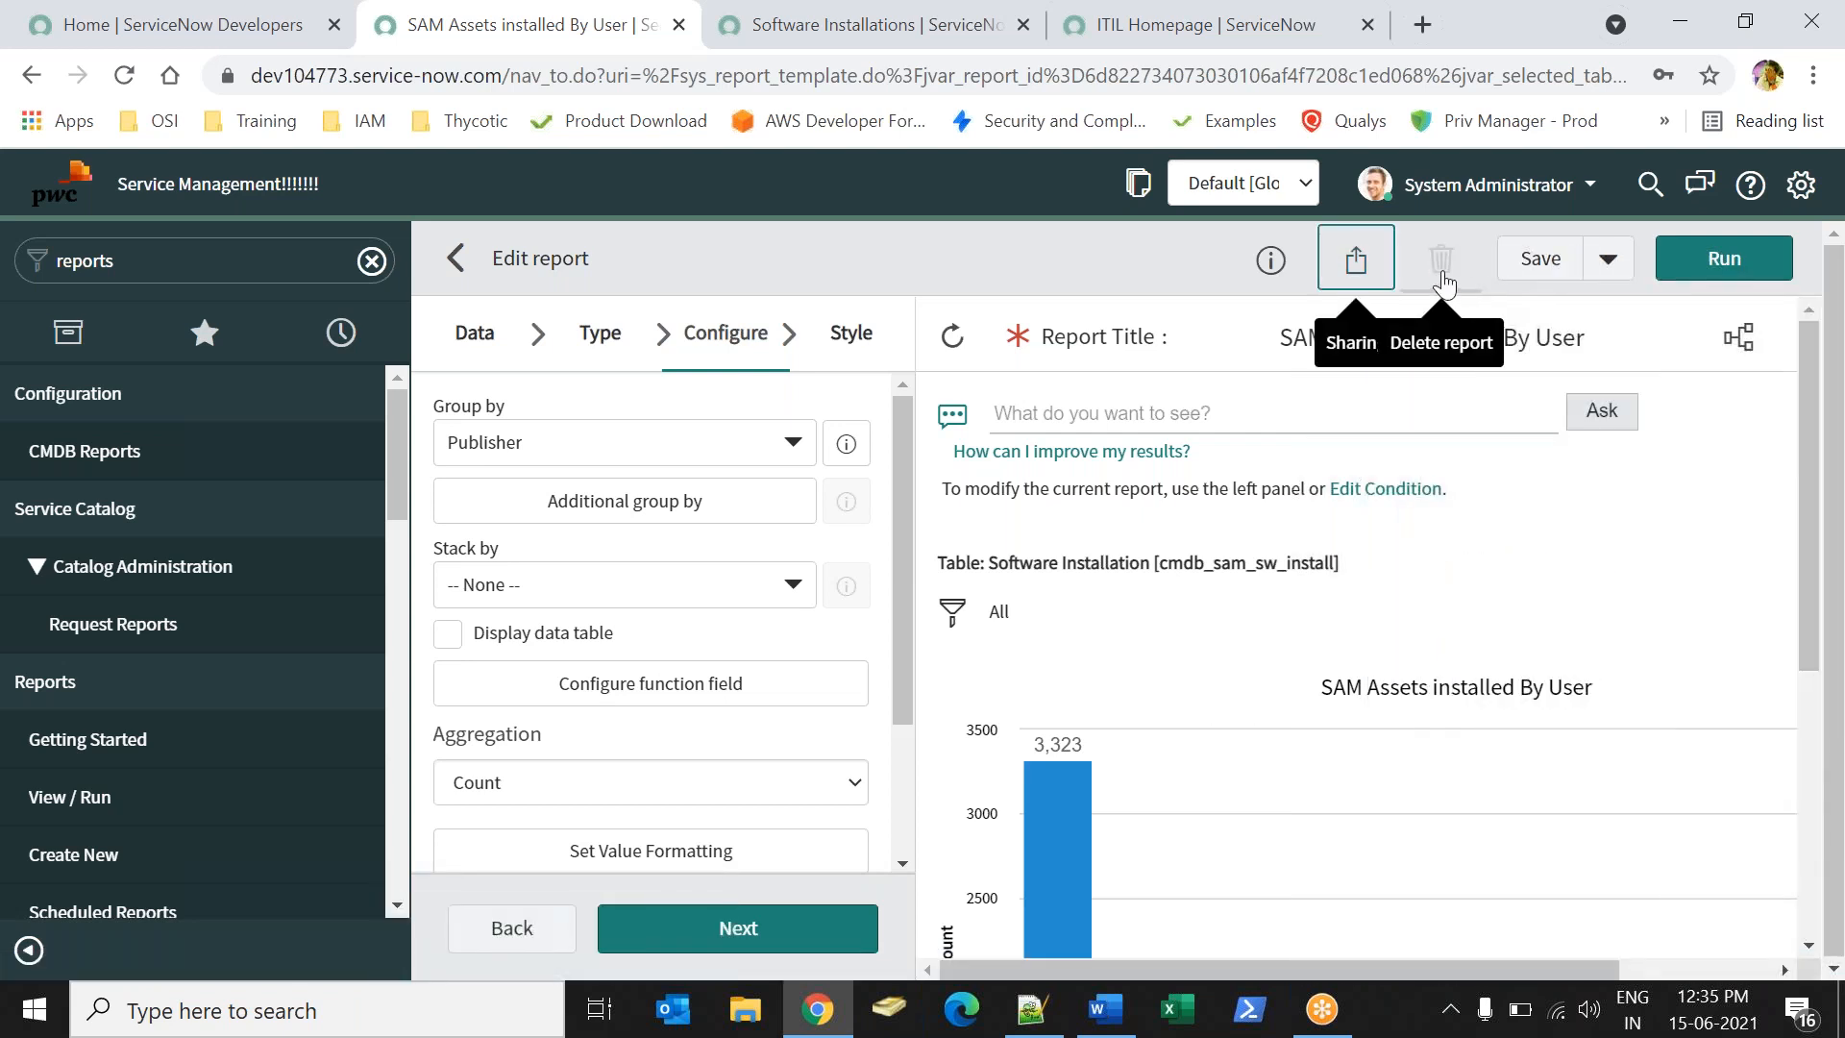
click(1735, 348)
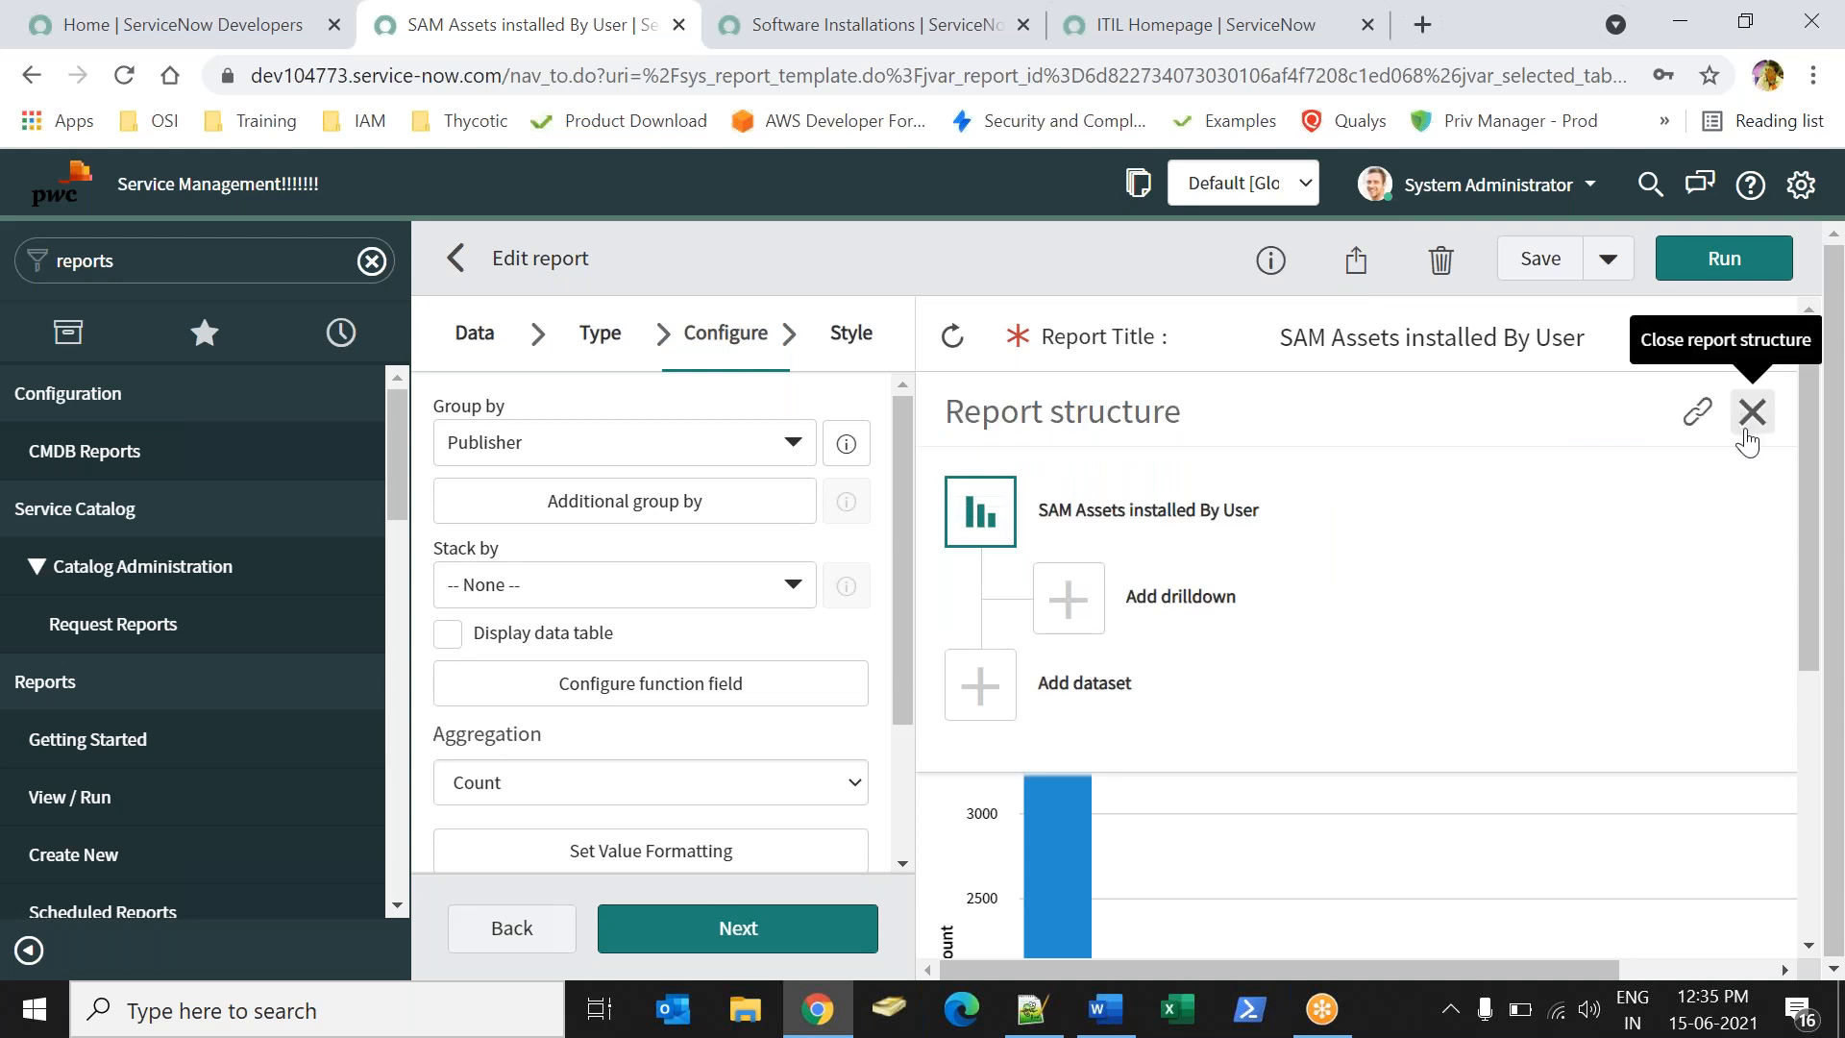
click(1750, 411)
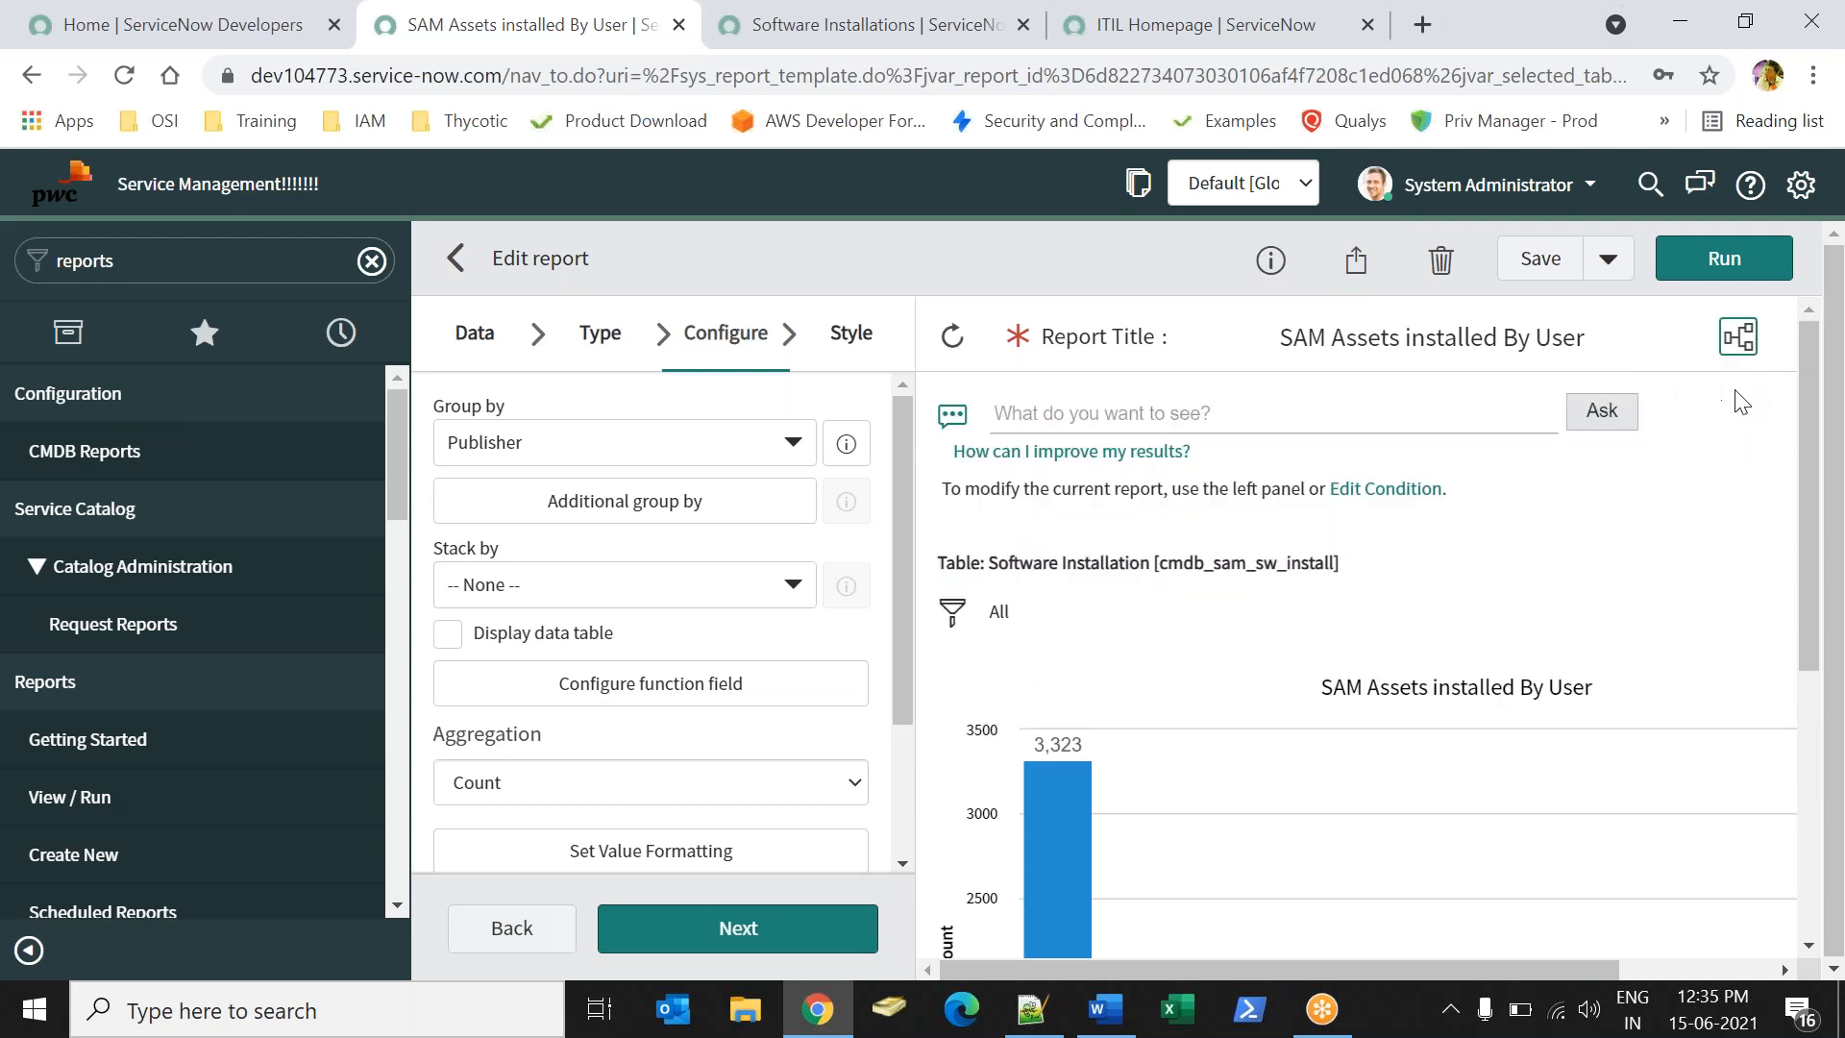
click(1593, 279)
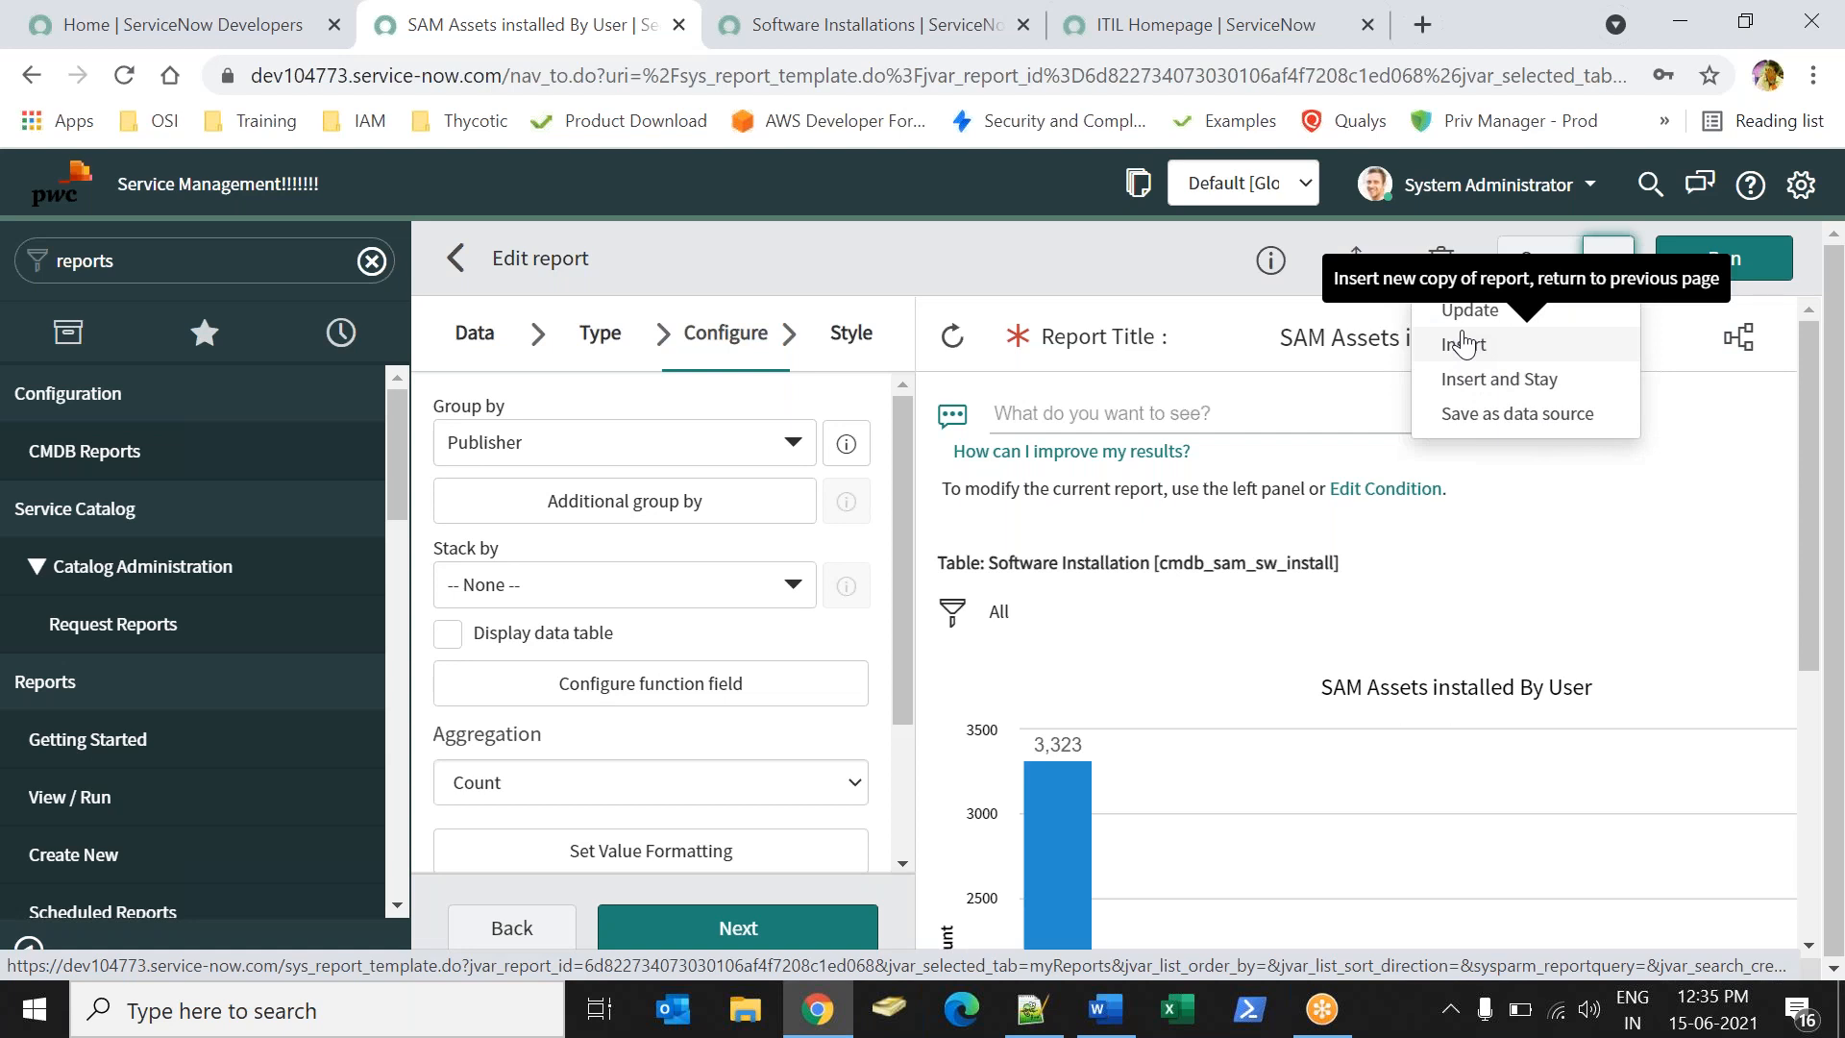
click(1172, 319)
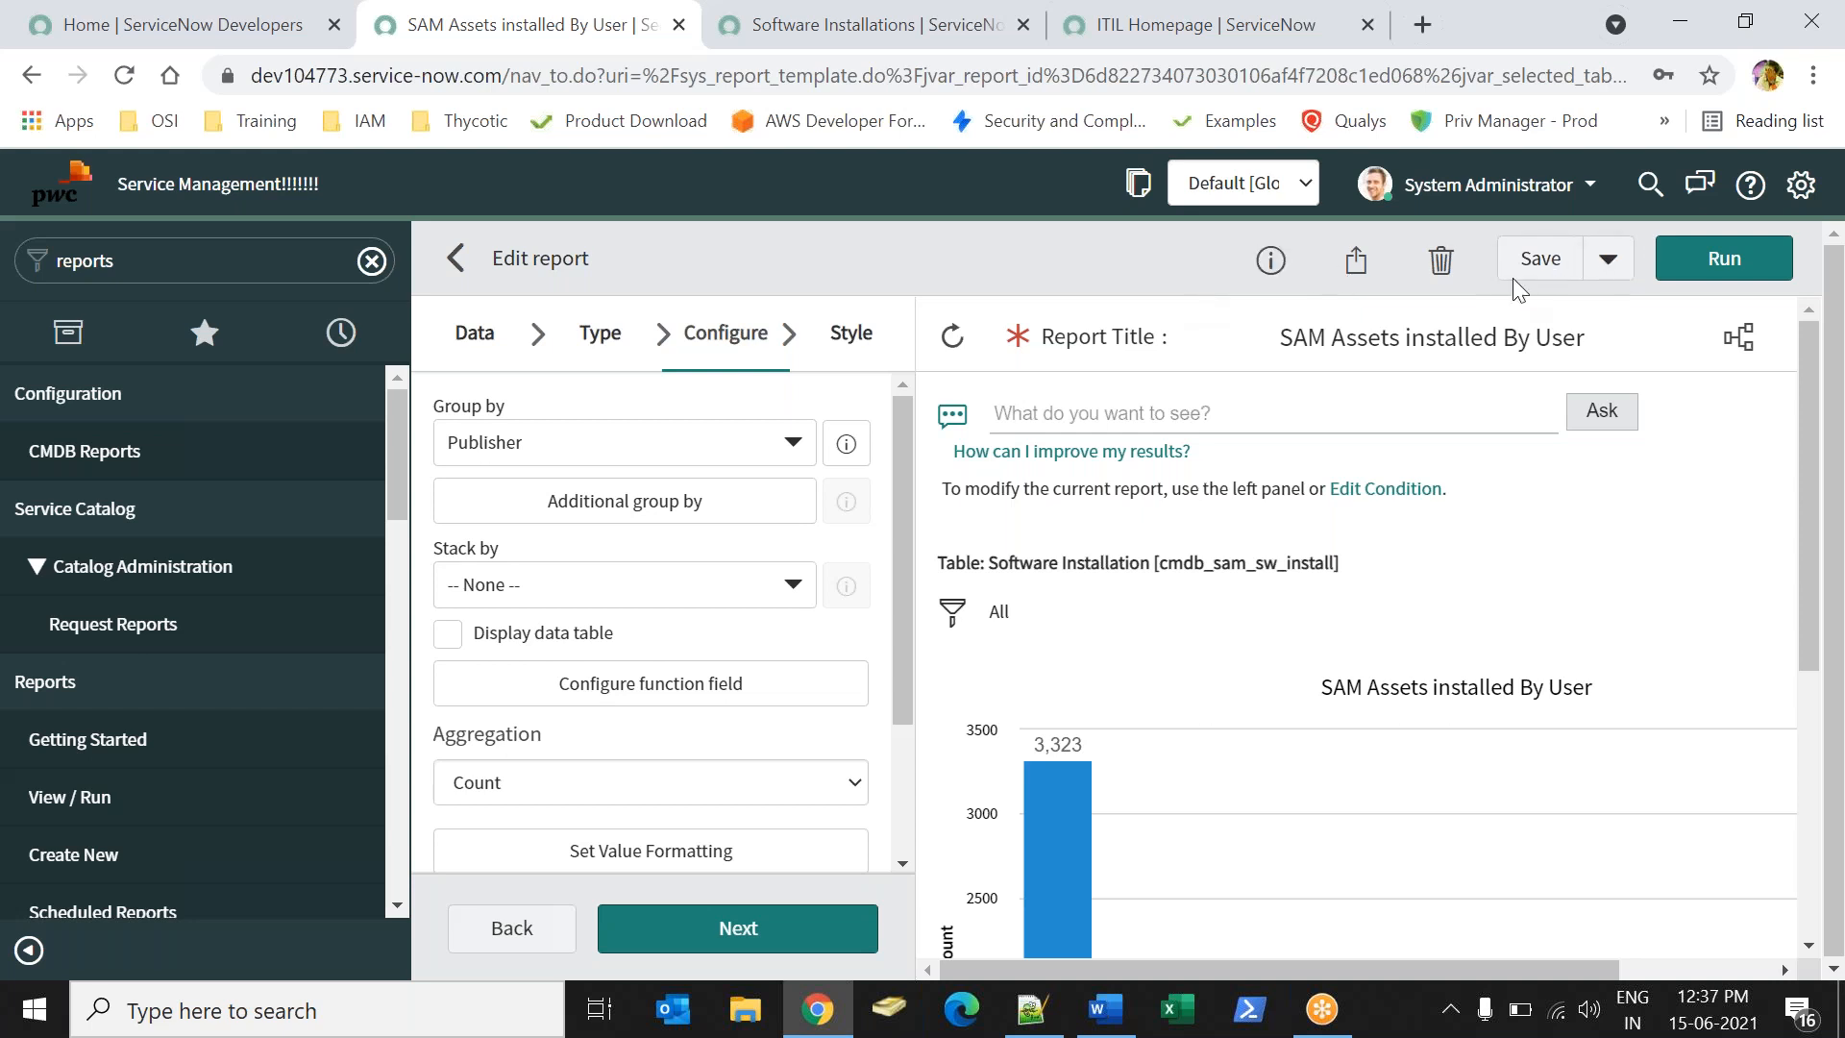
- Review the report's Info, Share and Schedule panels without changing anything
click(1270, 260)
click(1272, 261)
click(1356, 260)
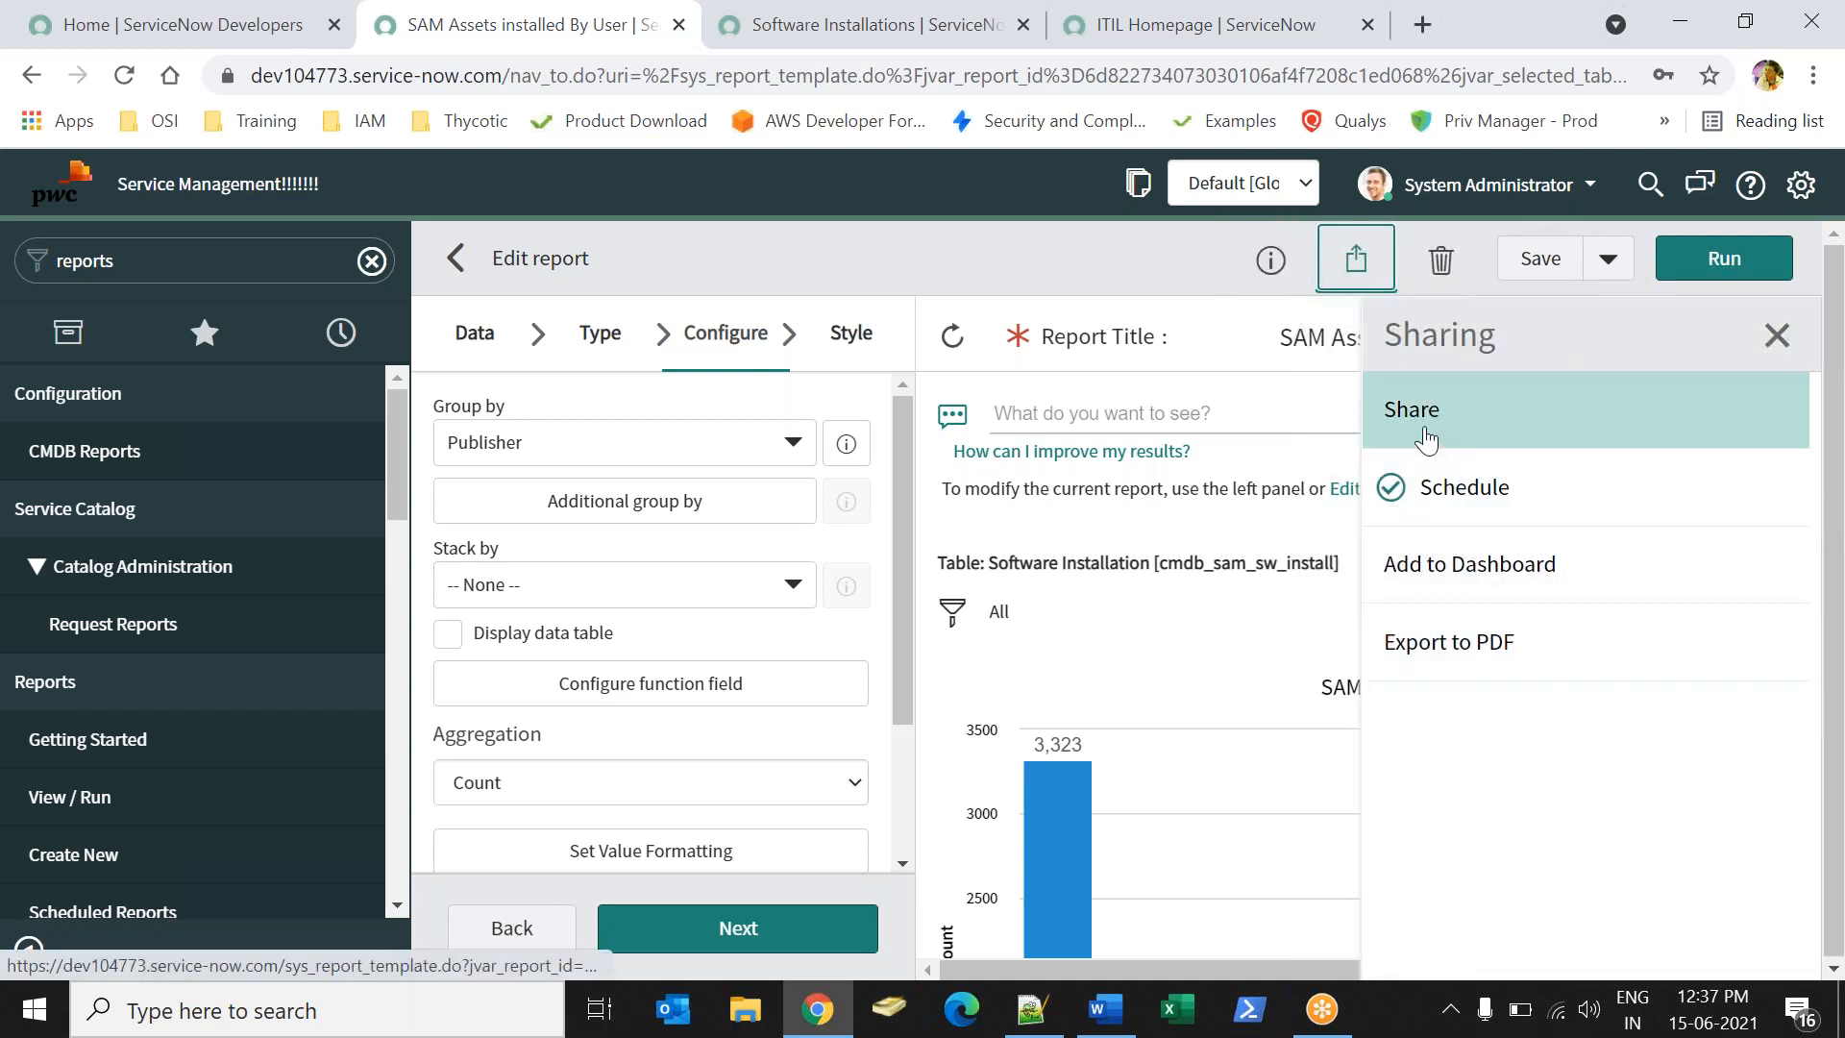
click(1421, 412)
click(1530, 297)
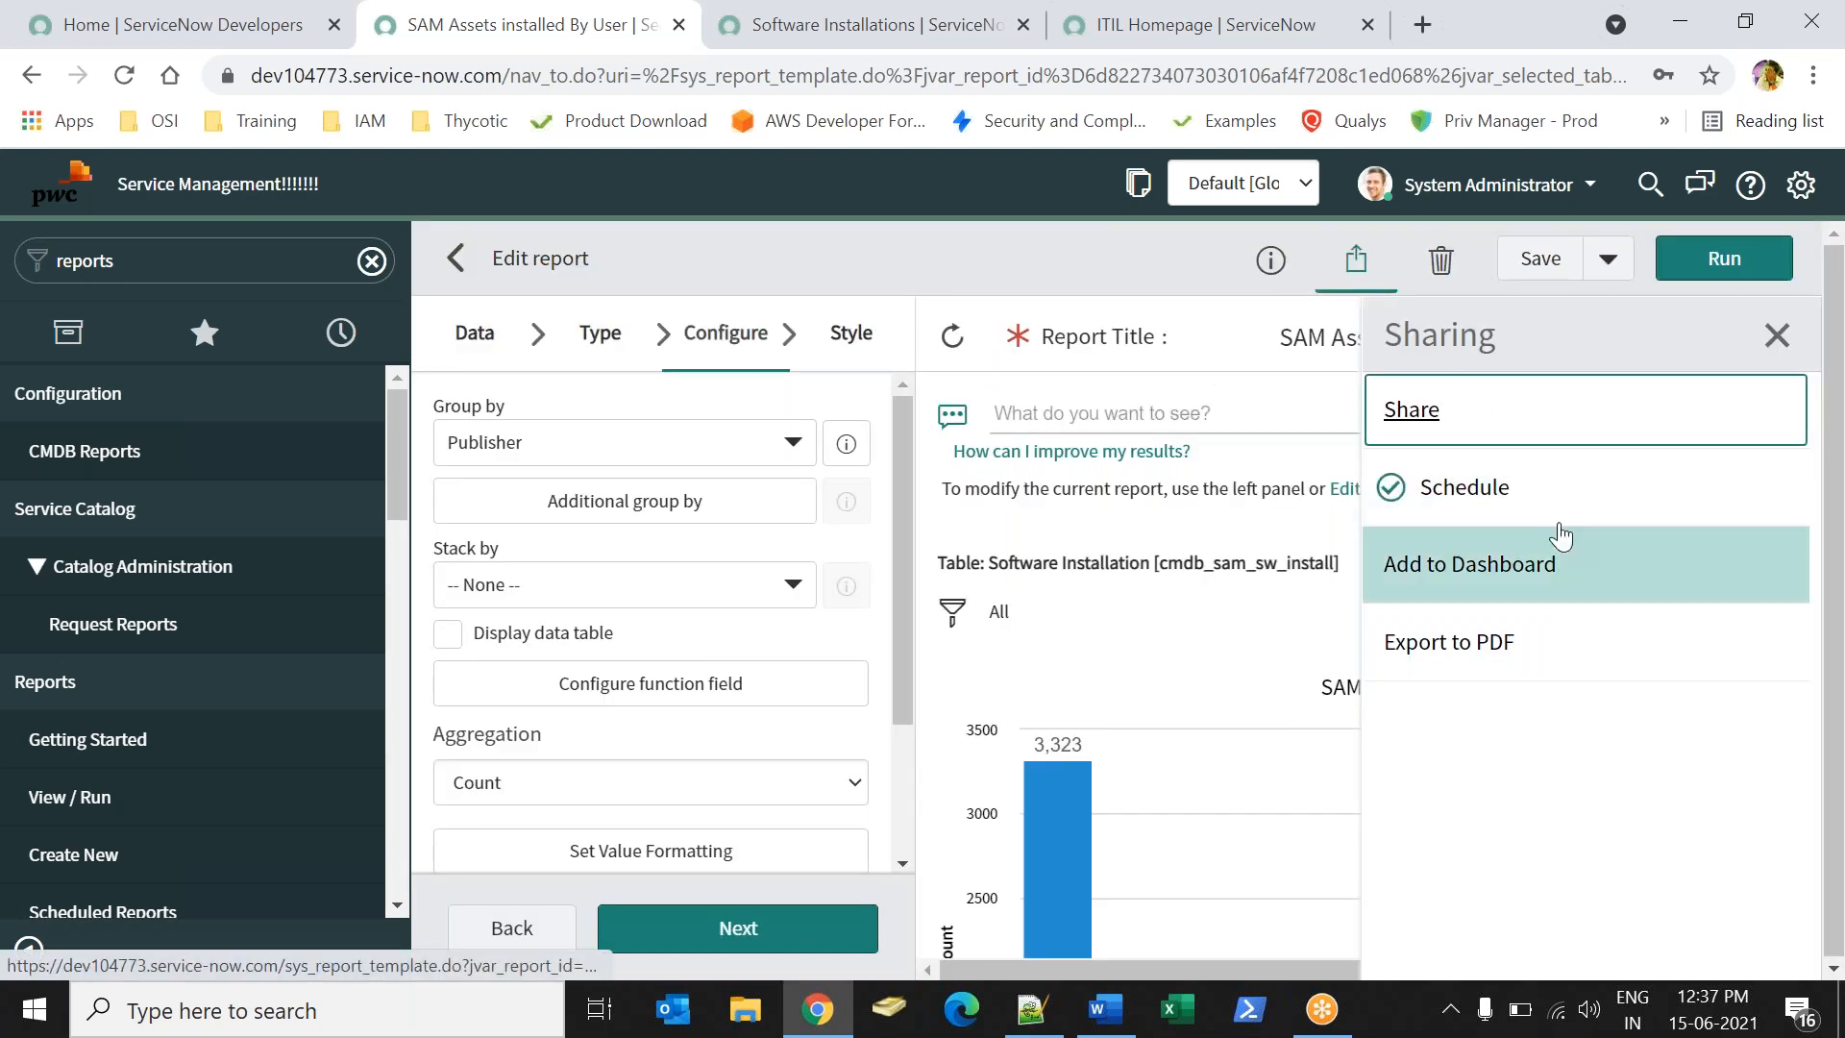
click(1471, 482)
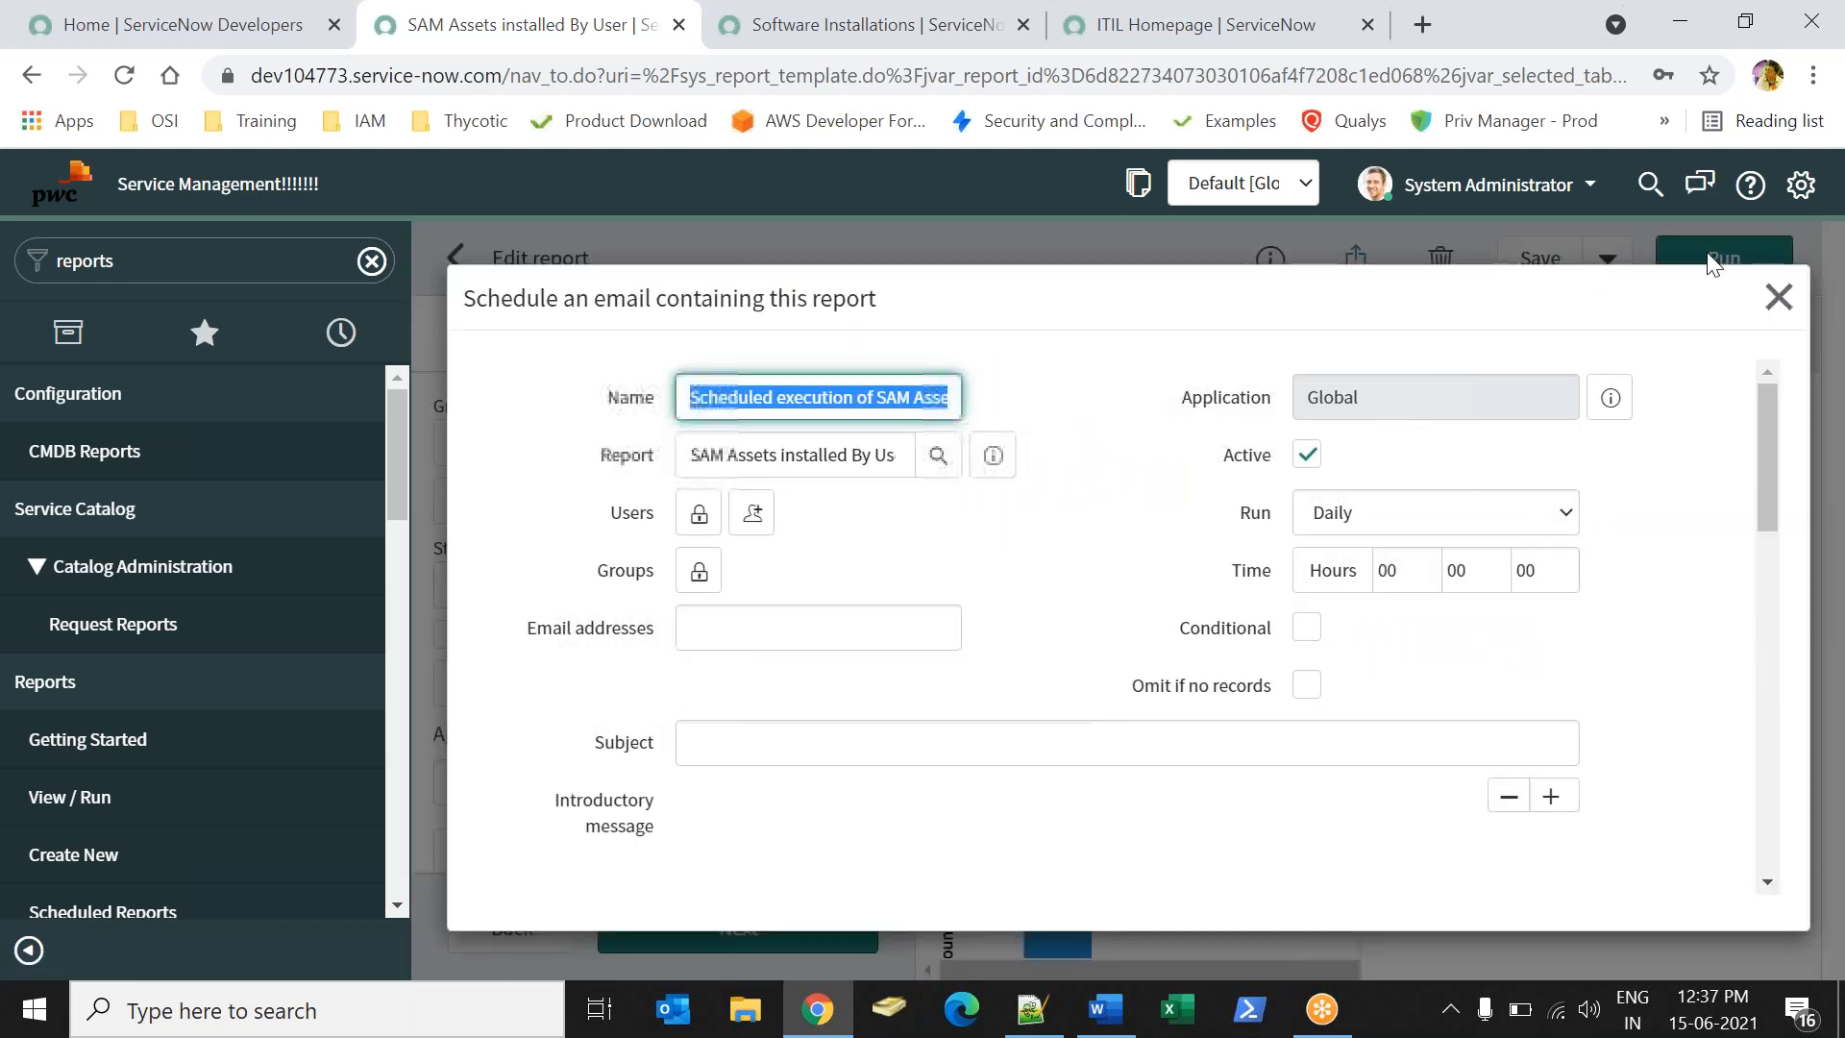
click(1779, 297)
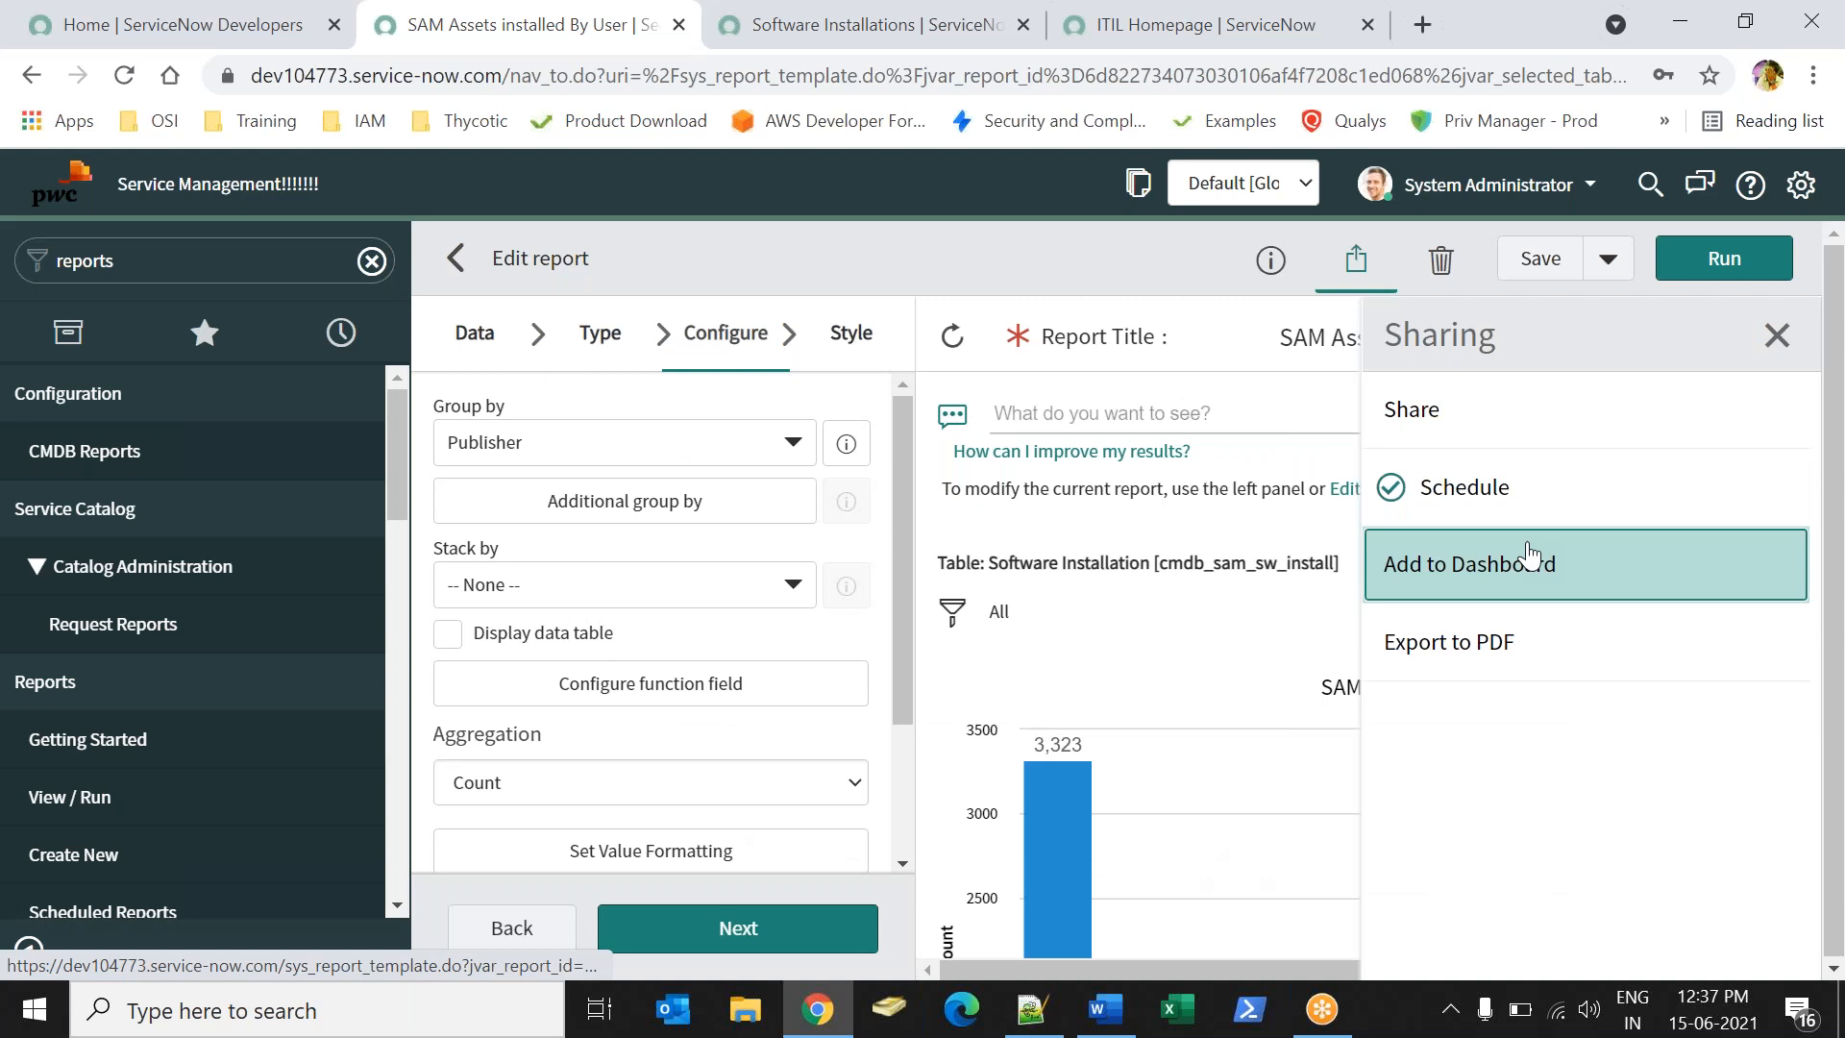
- Check the Add to Dashboard and save options, then save the report
click(1524, 553)
click(1528, 297)
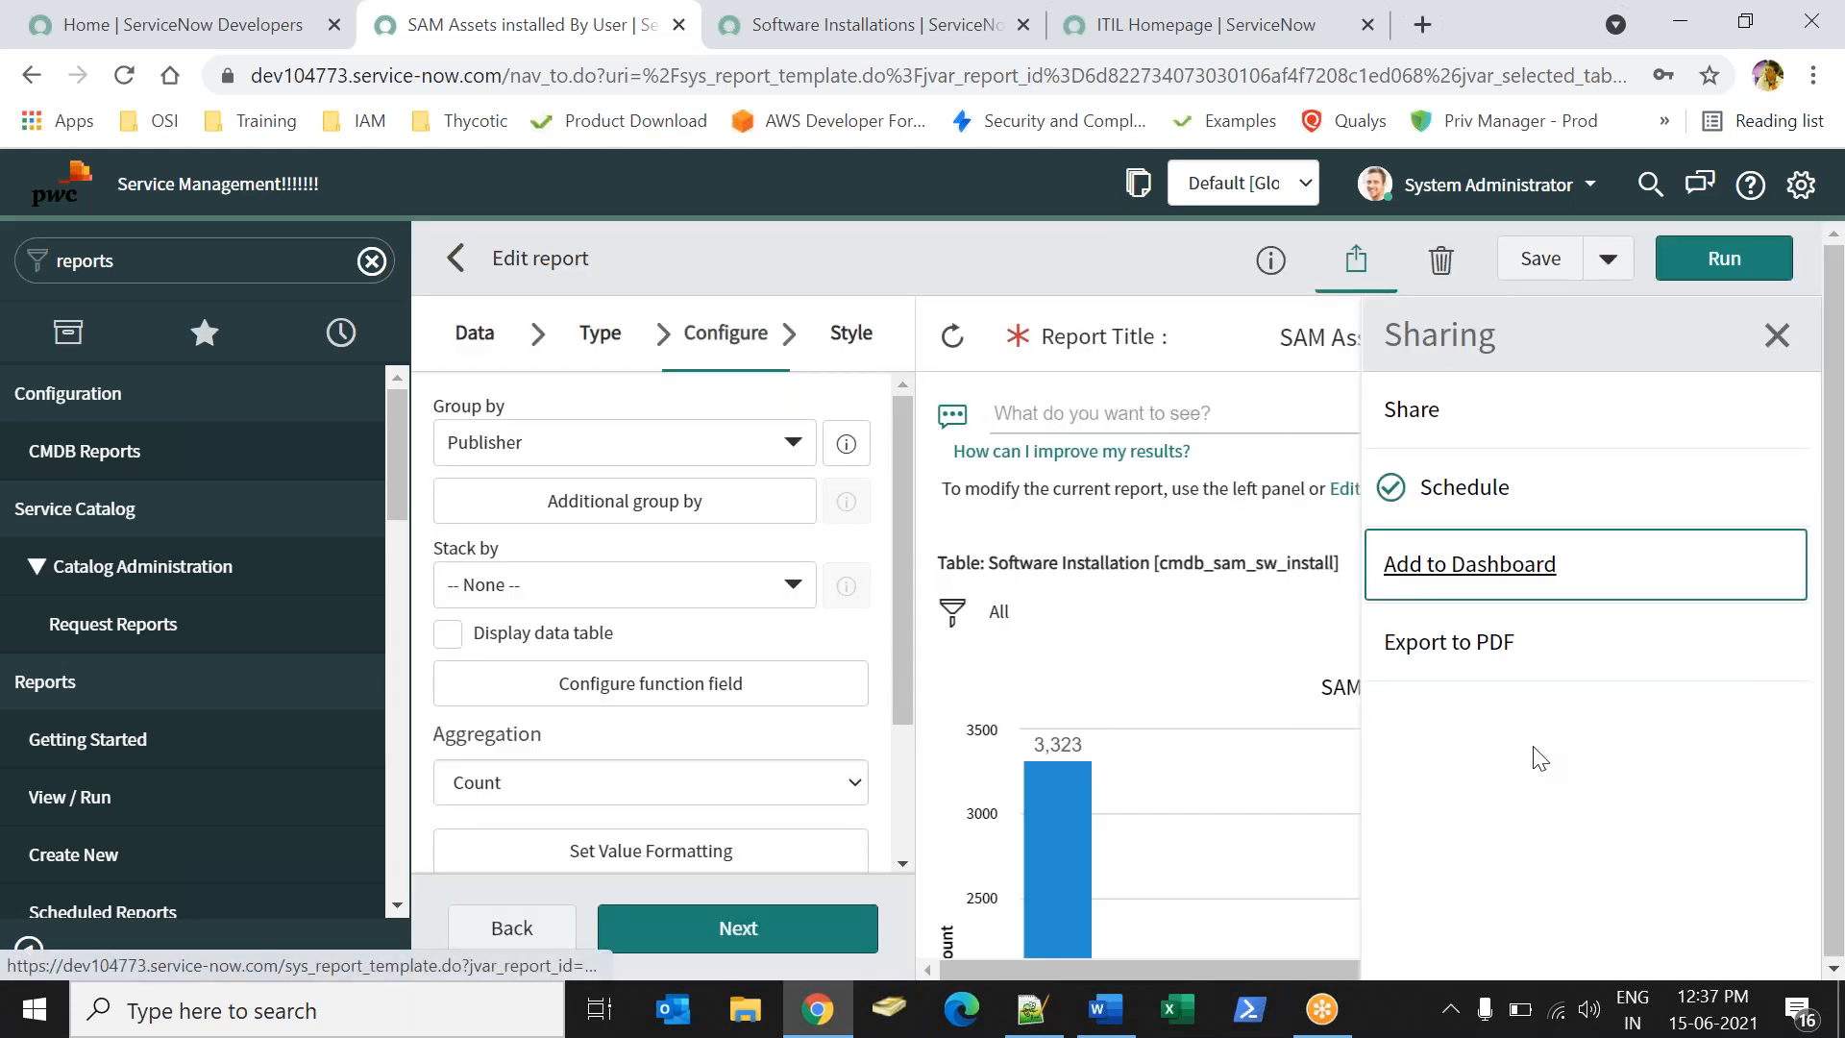
click(1609, 267)
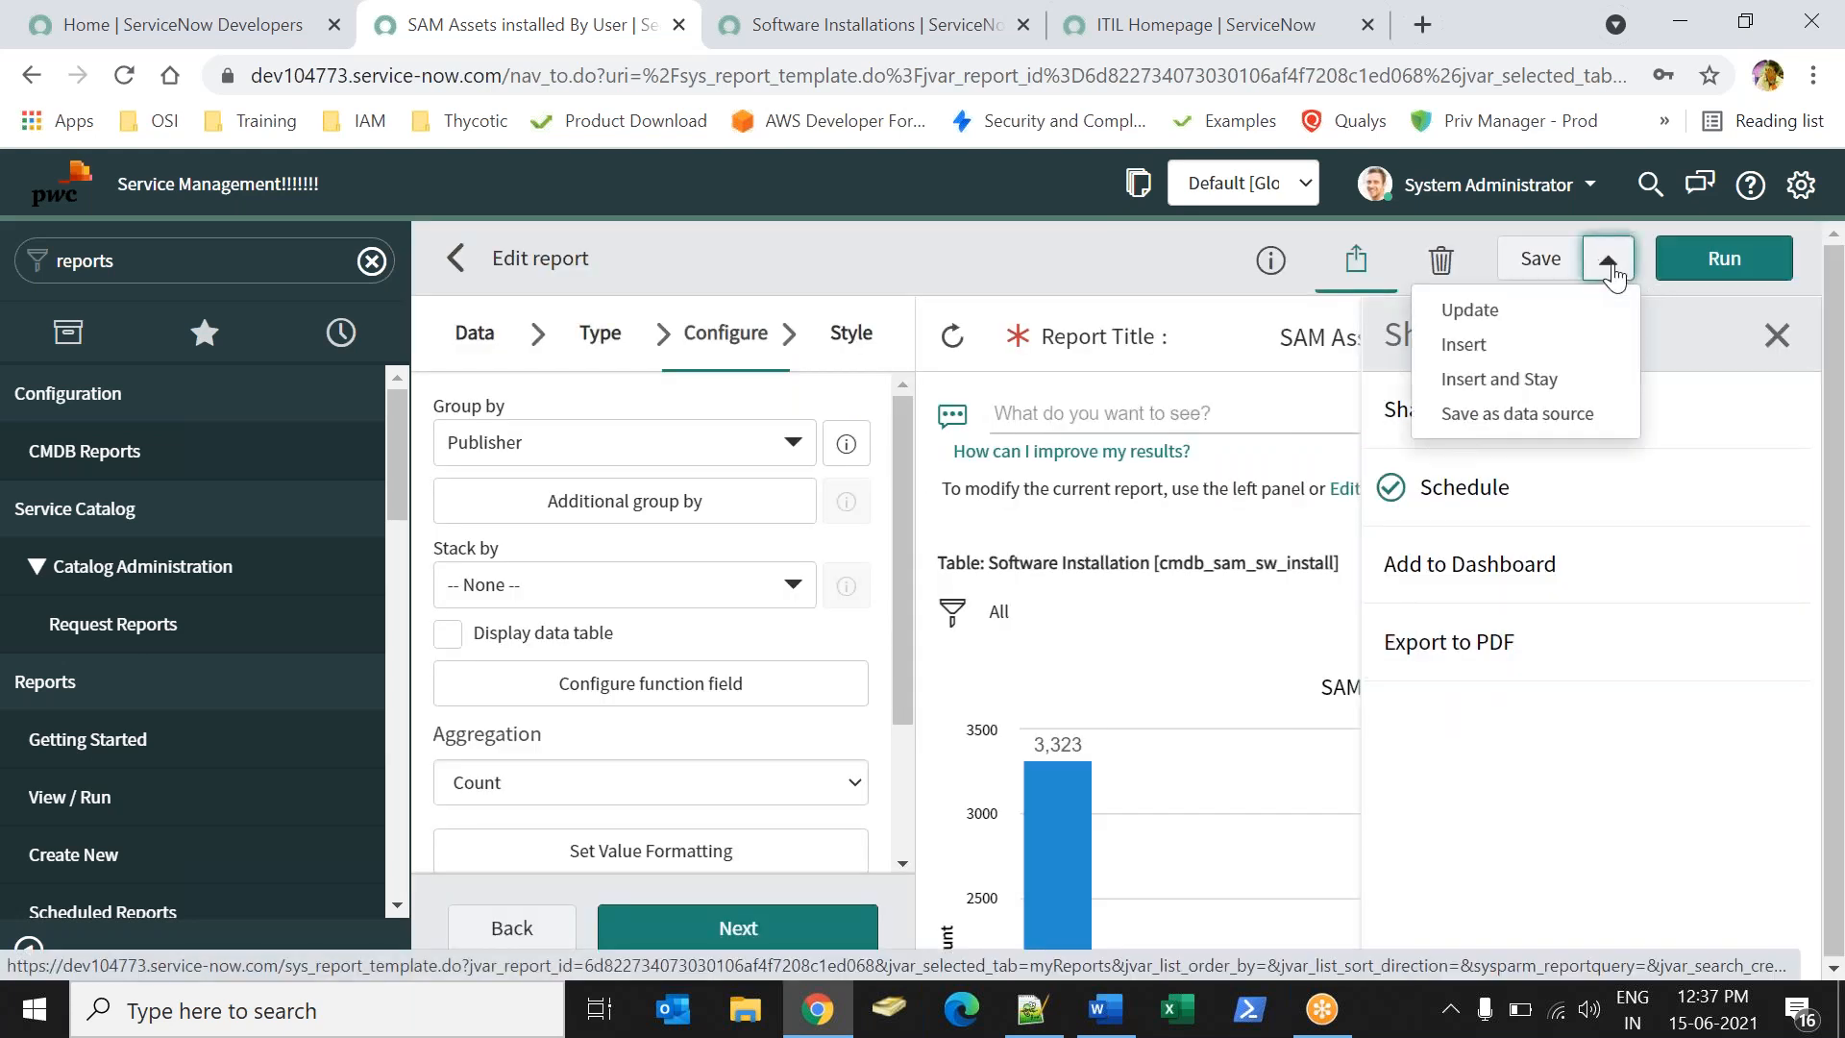
click(1125, 283)
click(1272, 276)
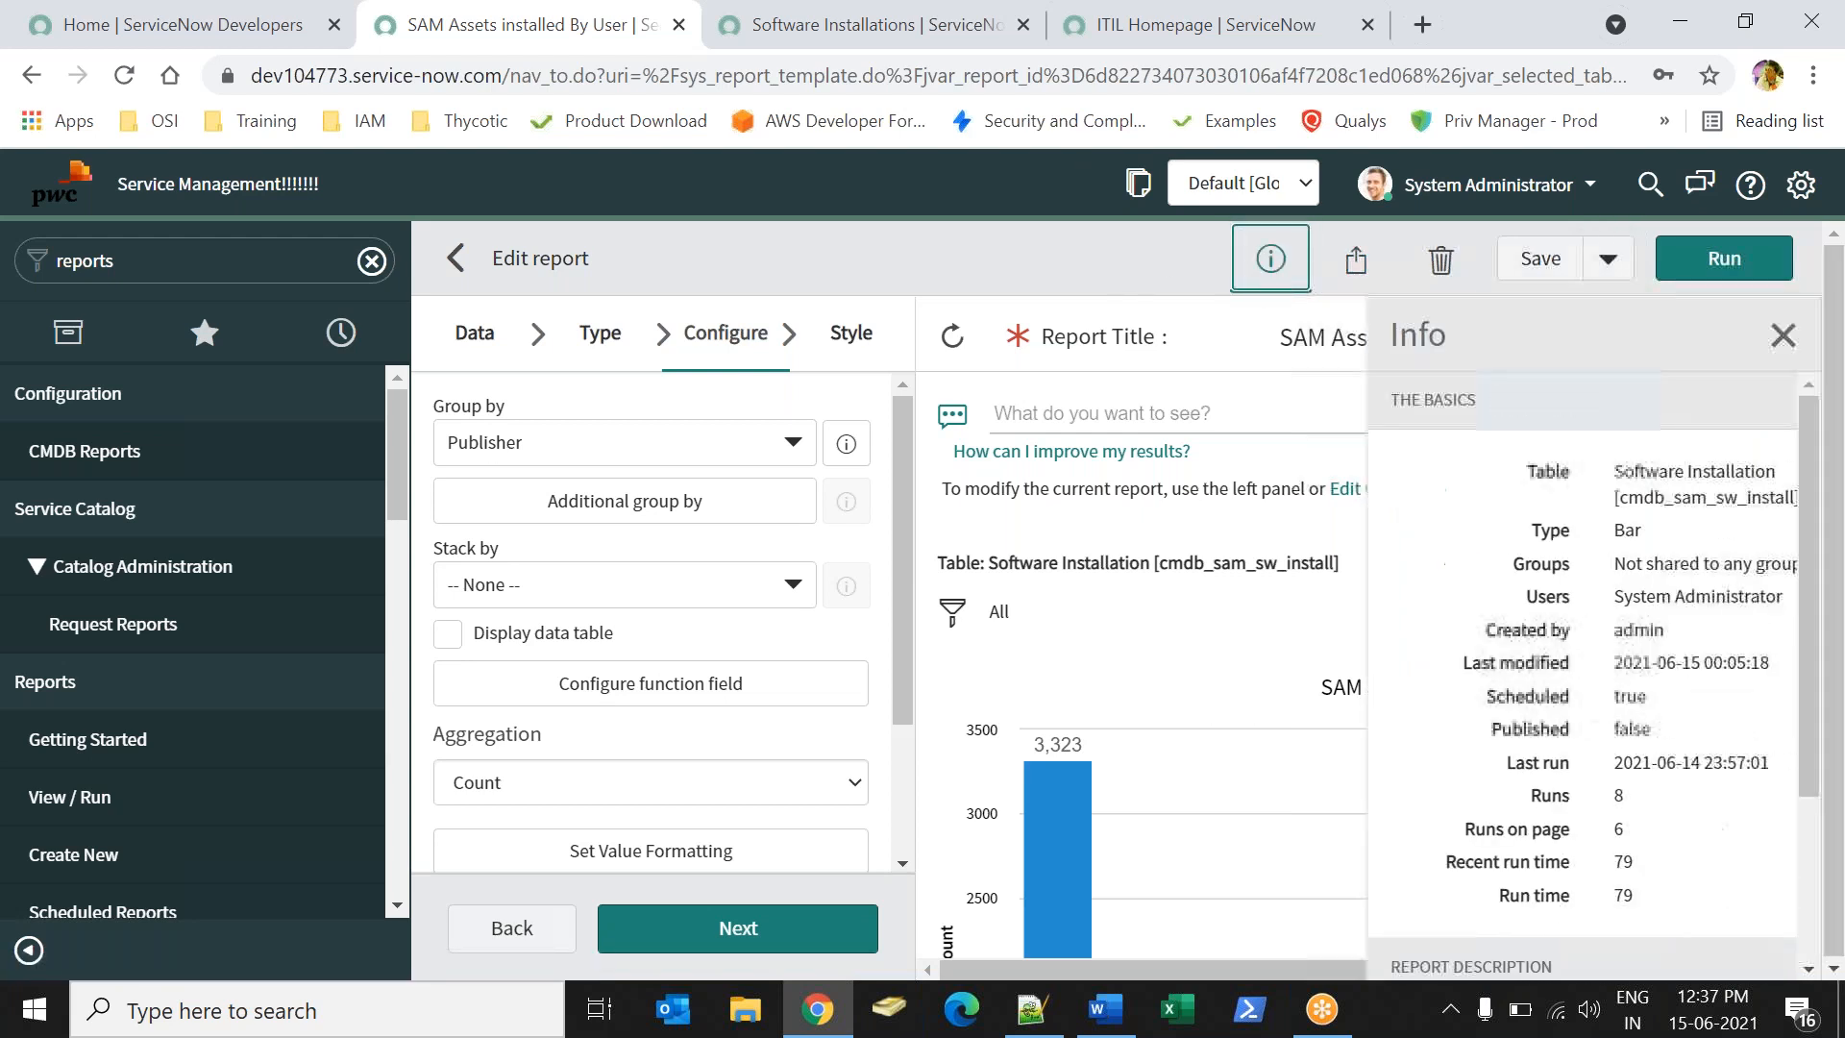
click(1779, 337)
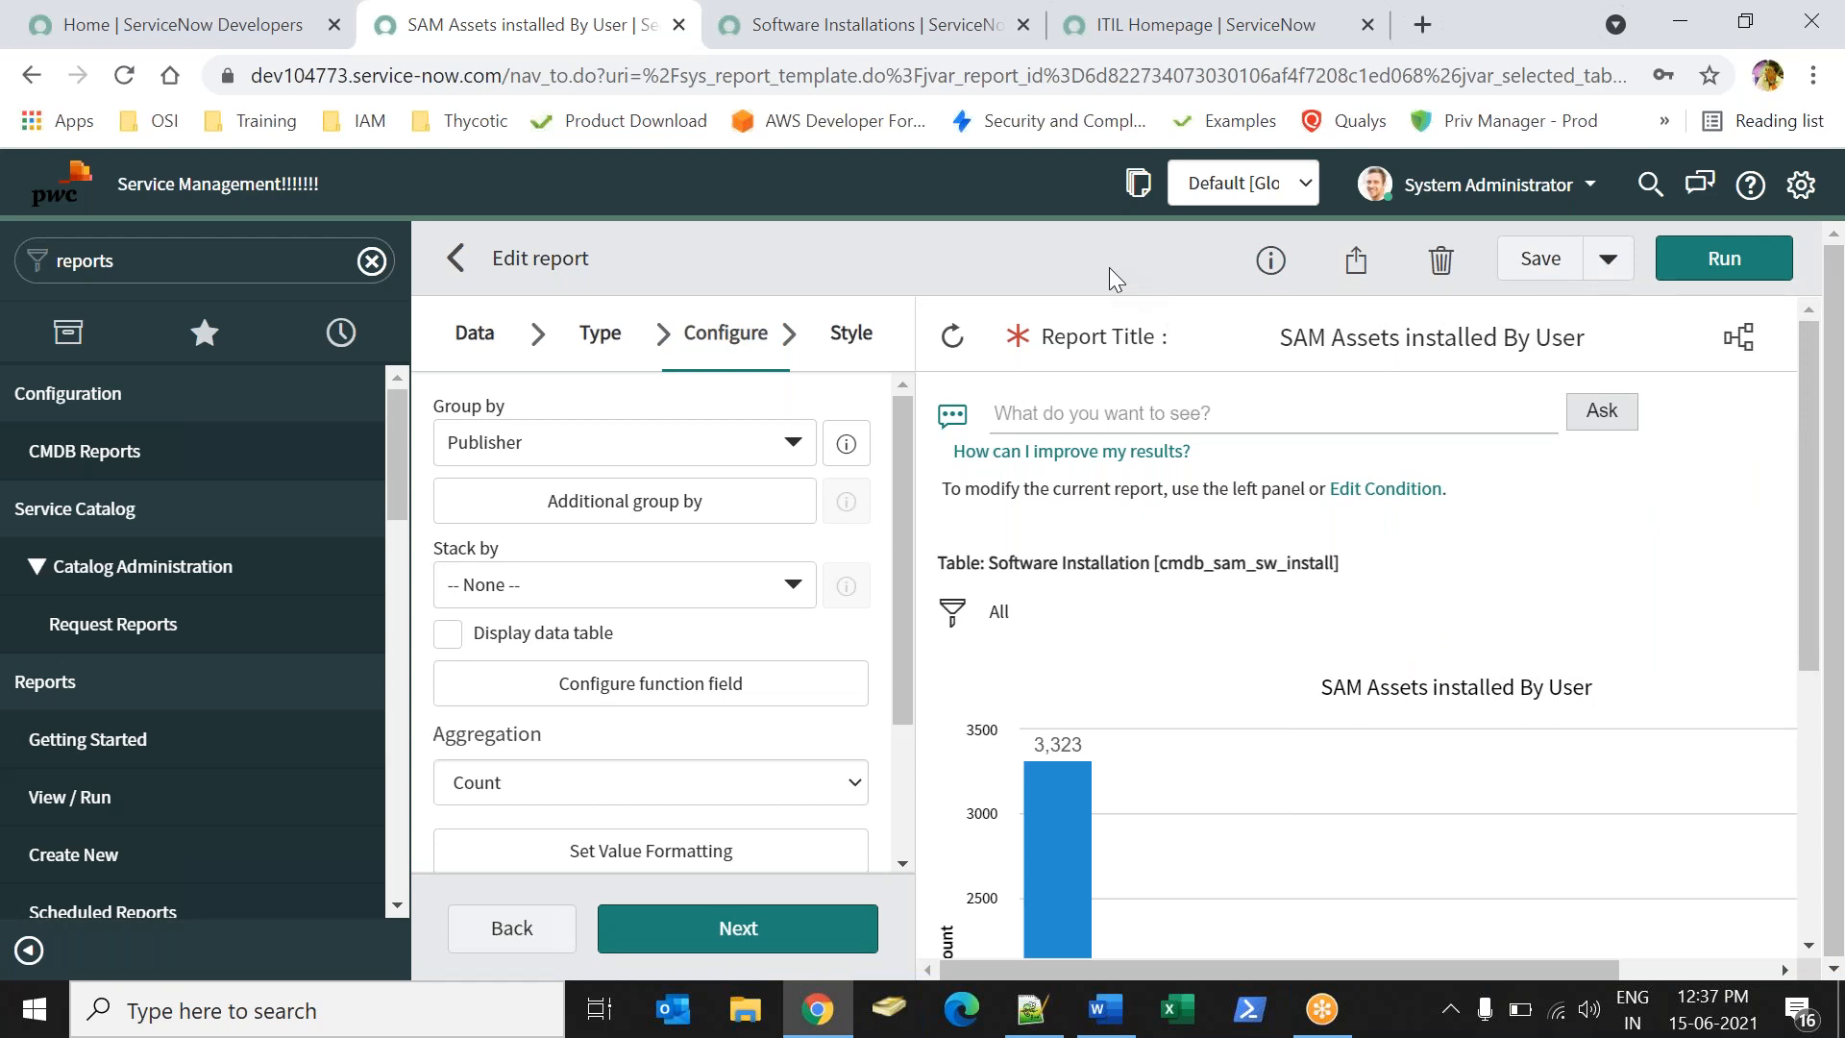
click(1533, 260)
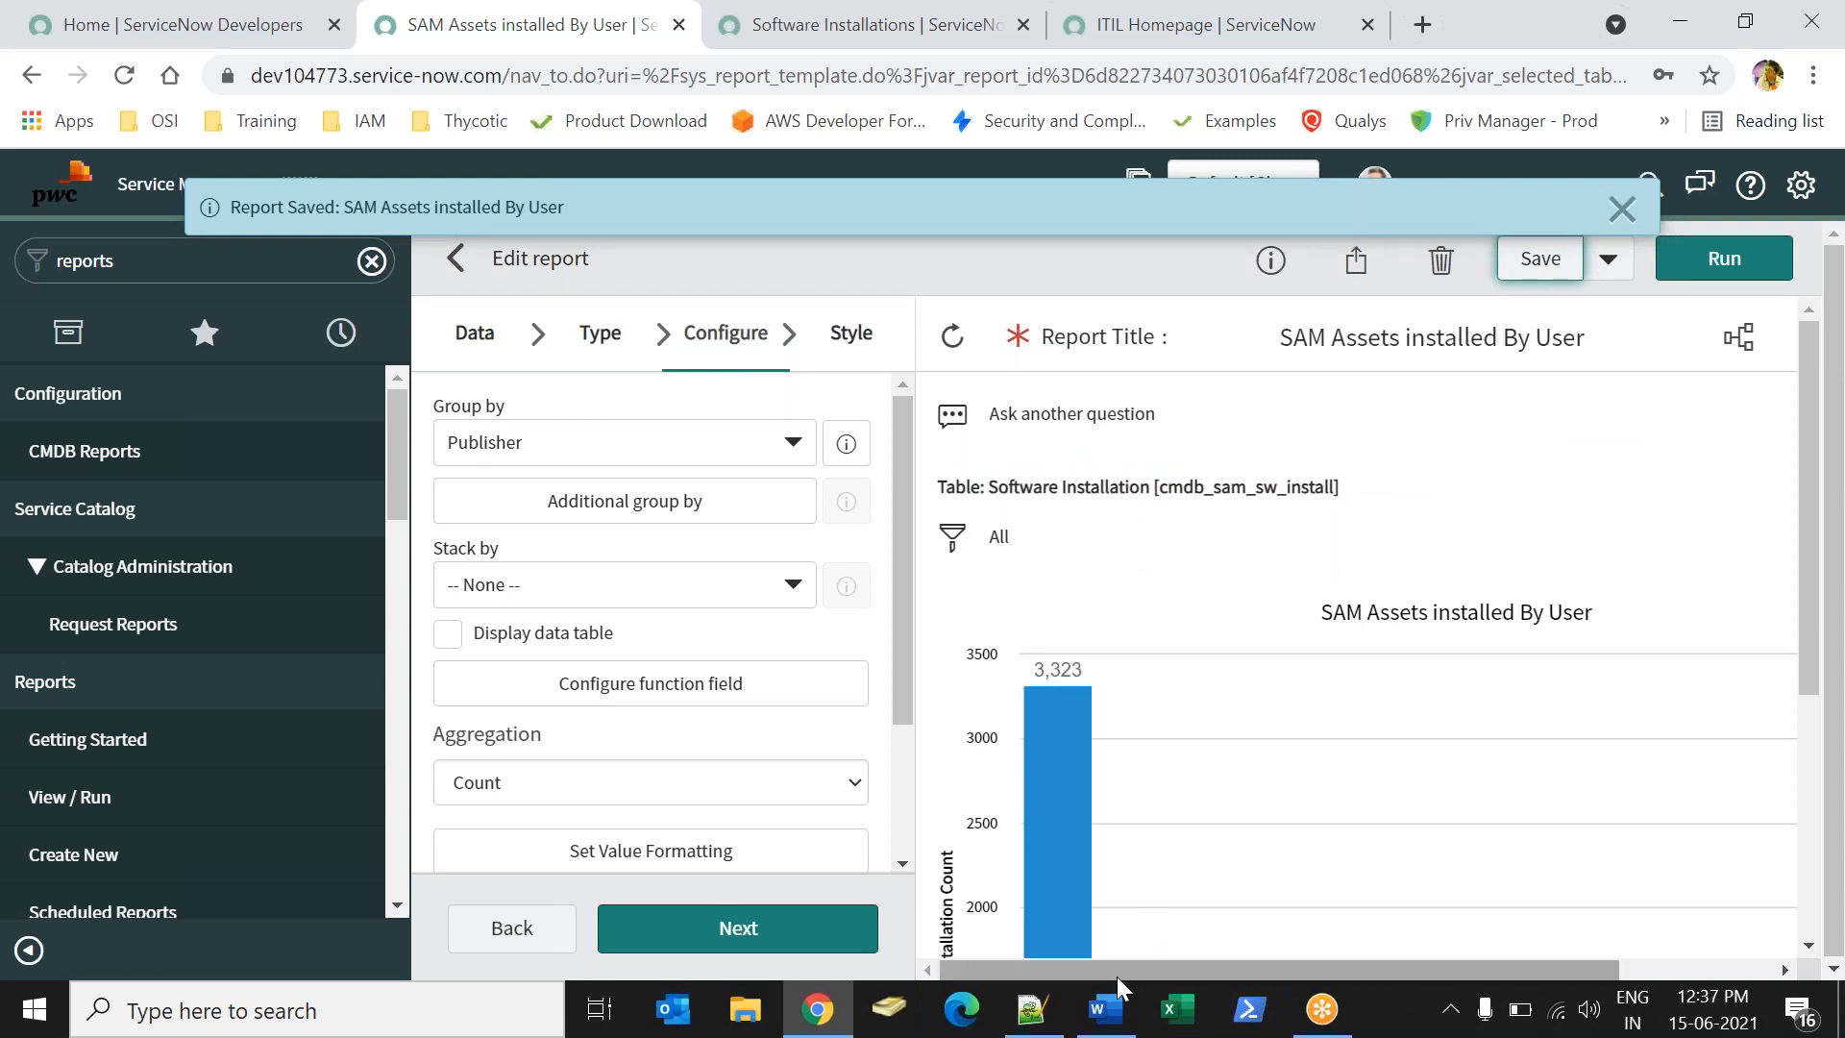
click(1105, 1011)
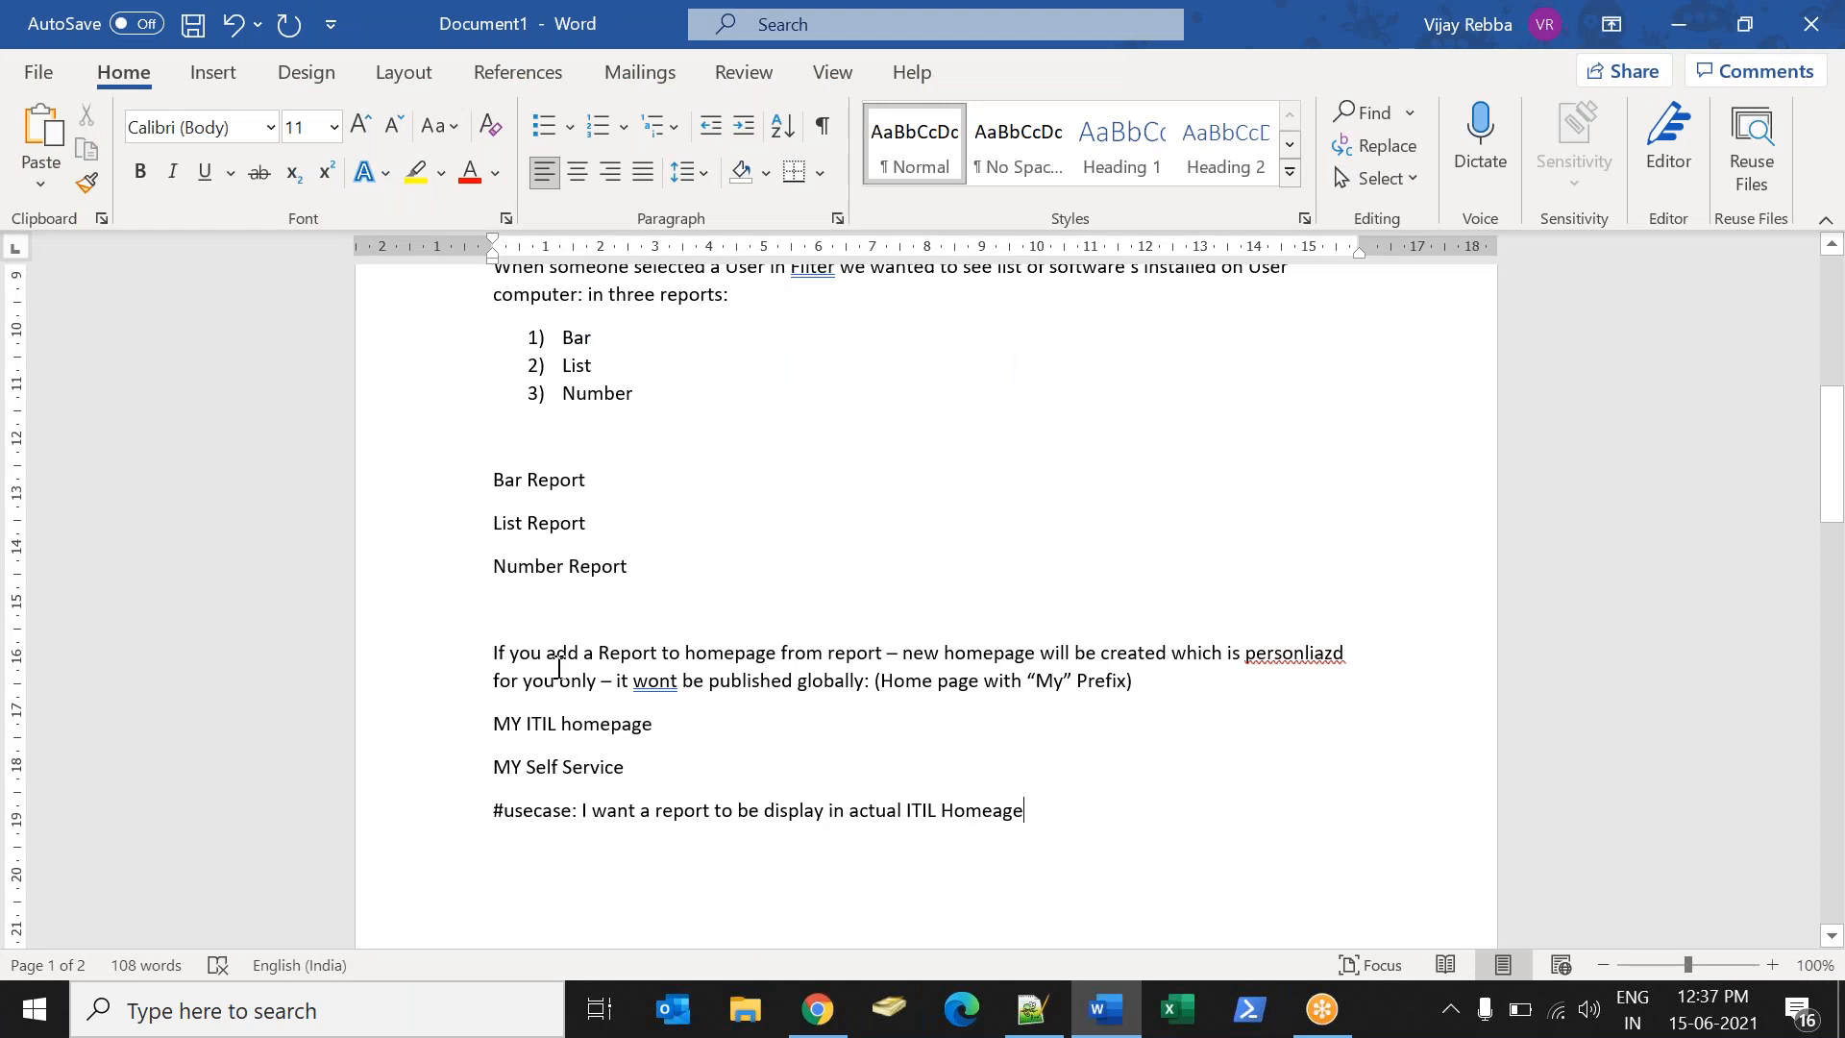
double_click(534, 481)
double_click(506, 524)
triple_click(529, 569)
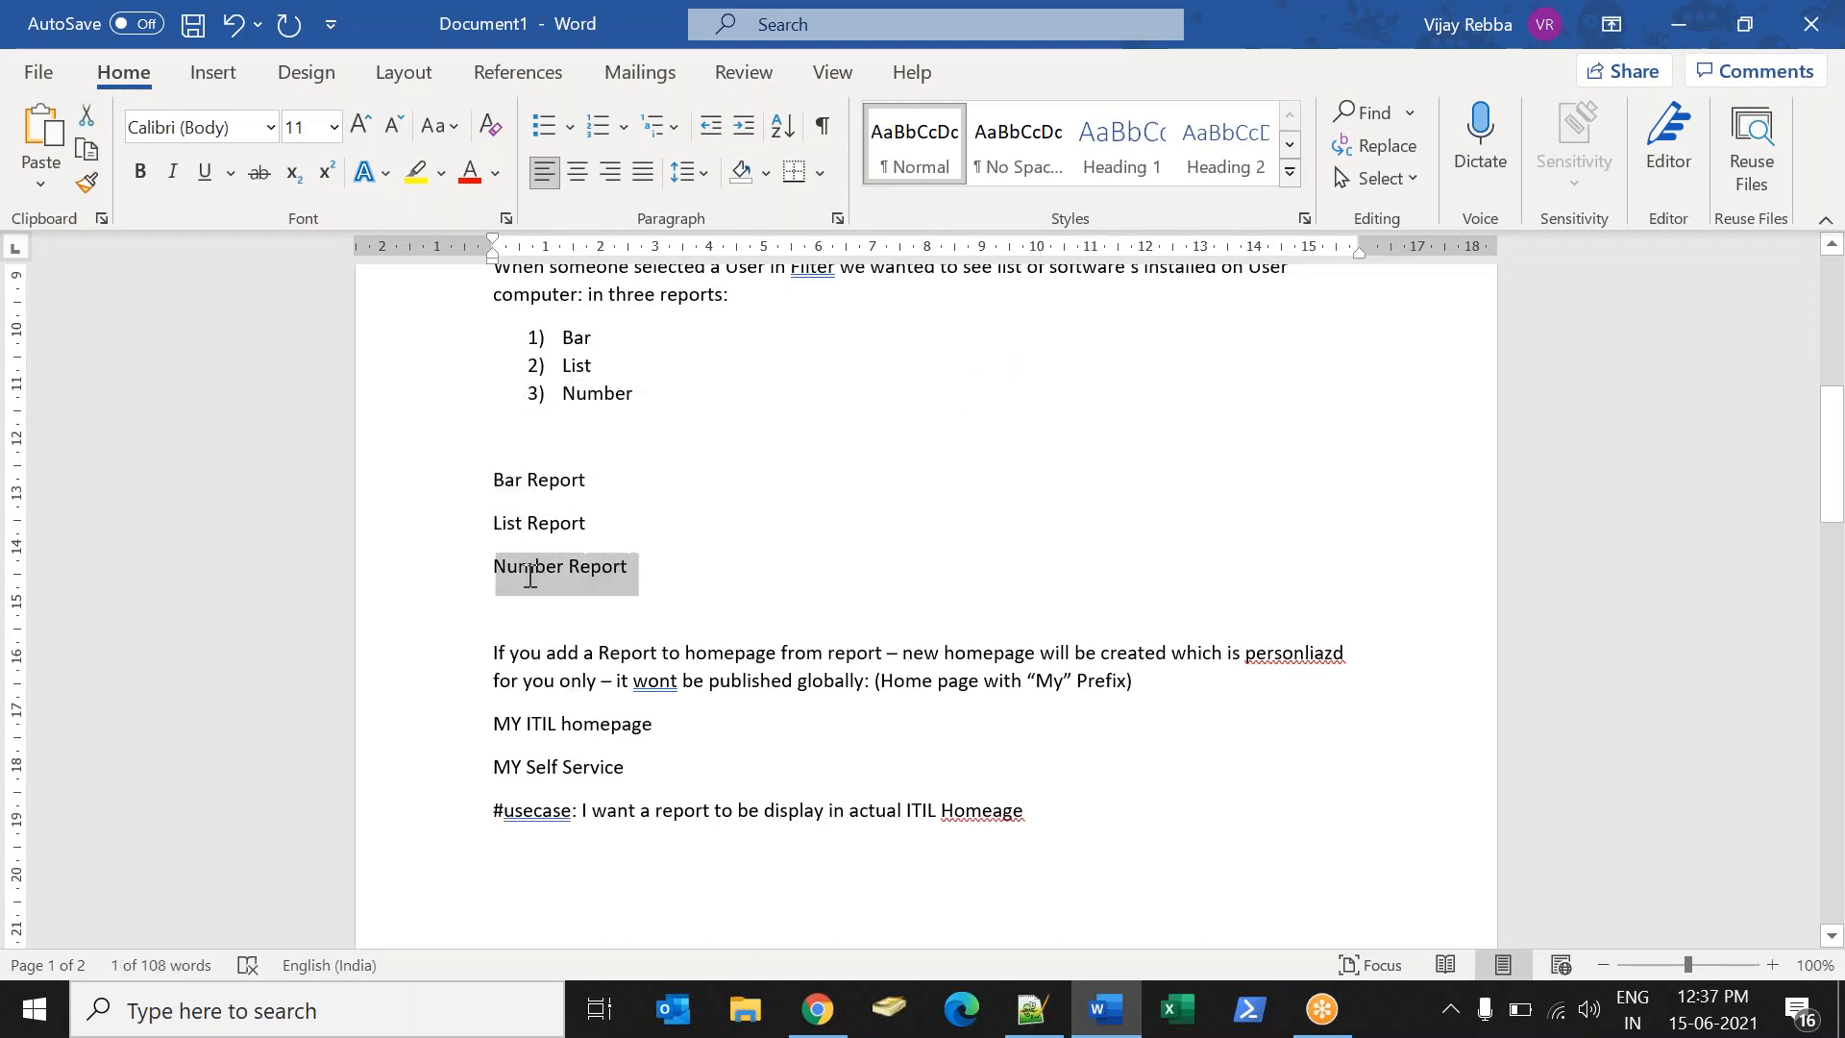
click(461, 523)
click(622, 569)
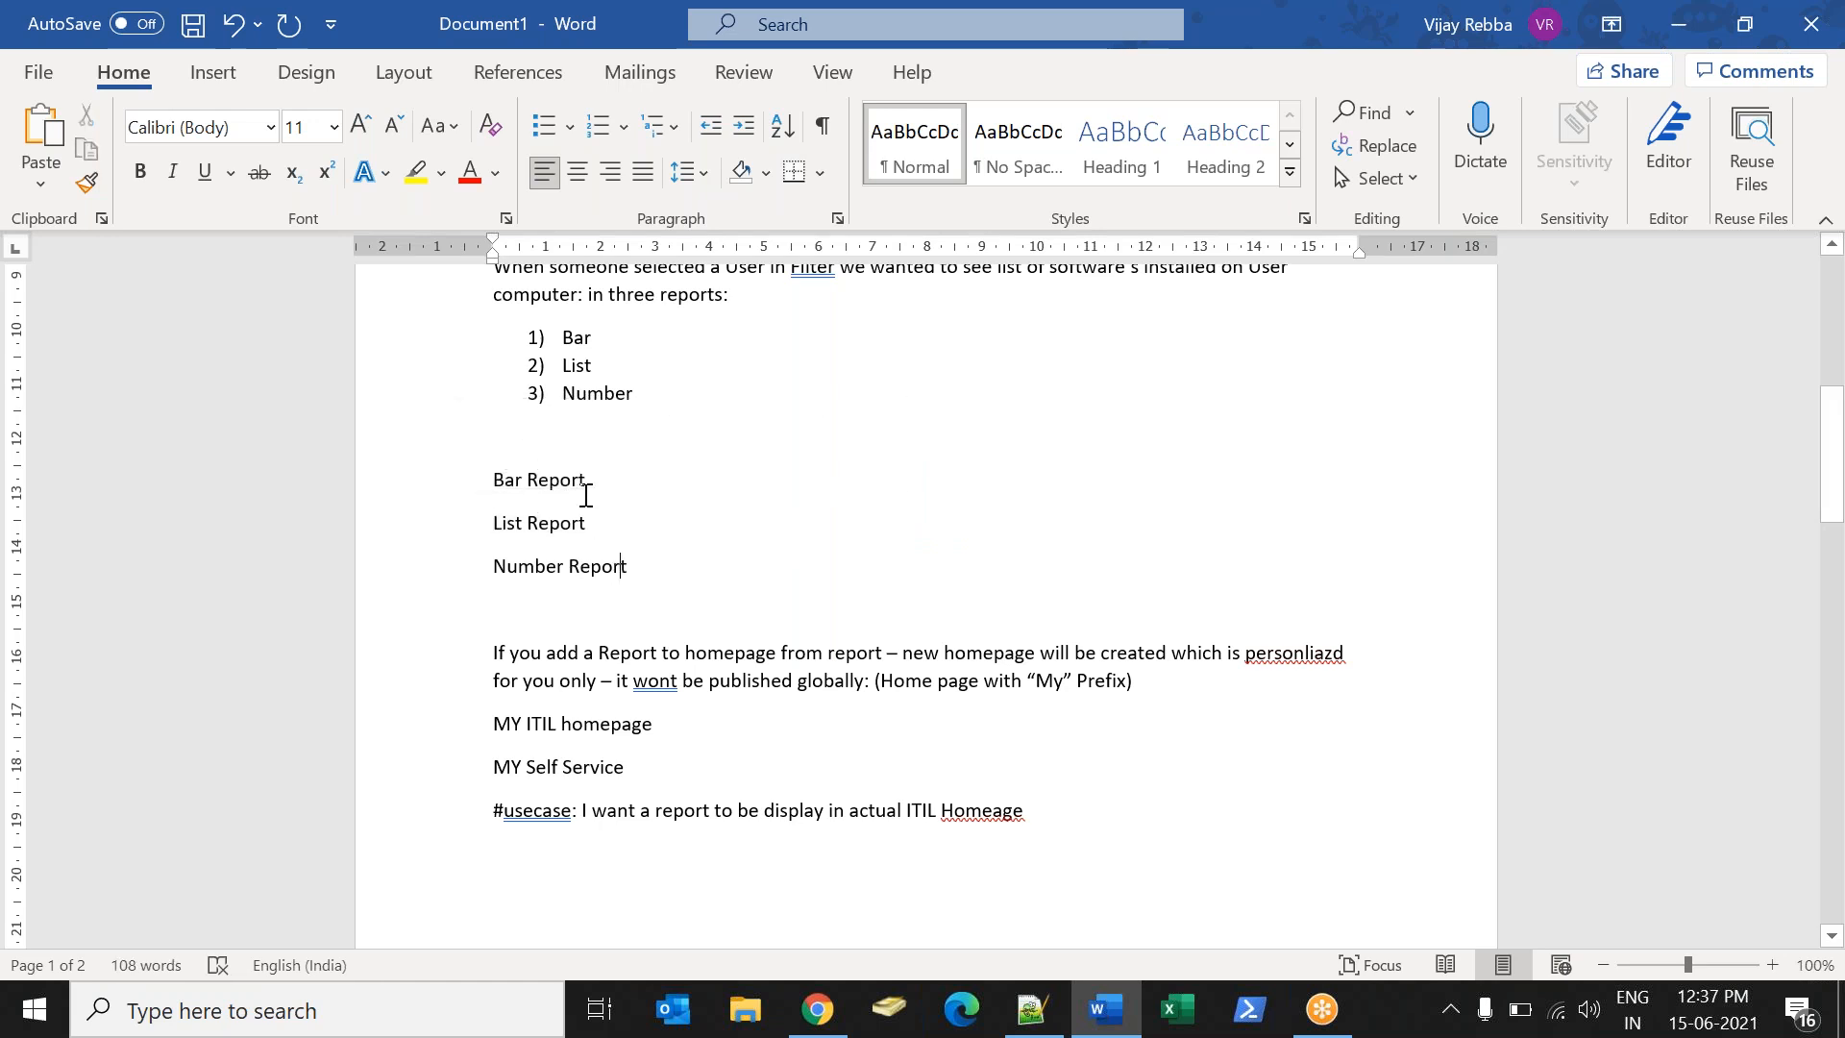
drag(589, 484, 497, 483)
click(503, 523)
click(816, 1008)
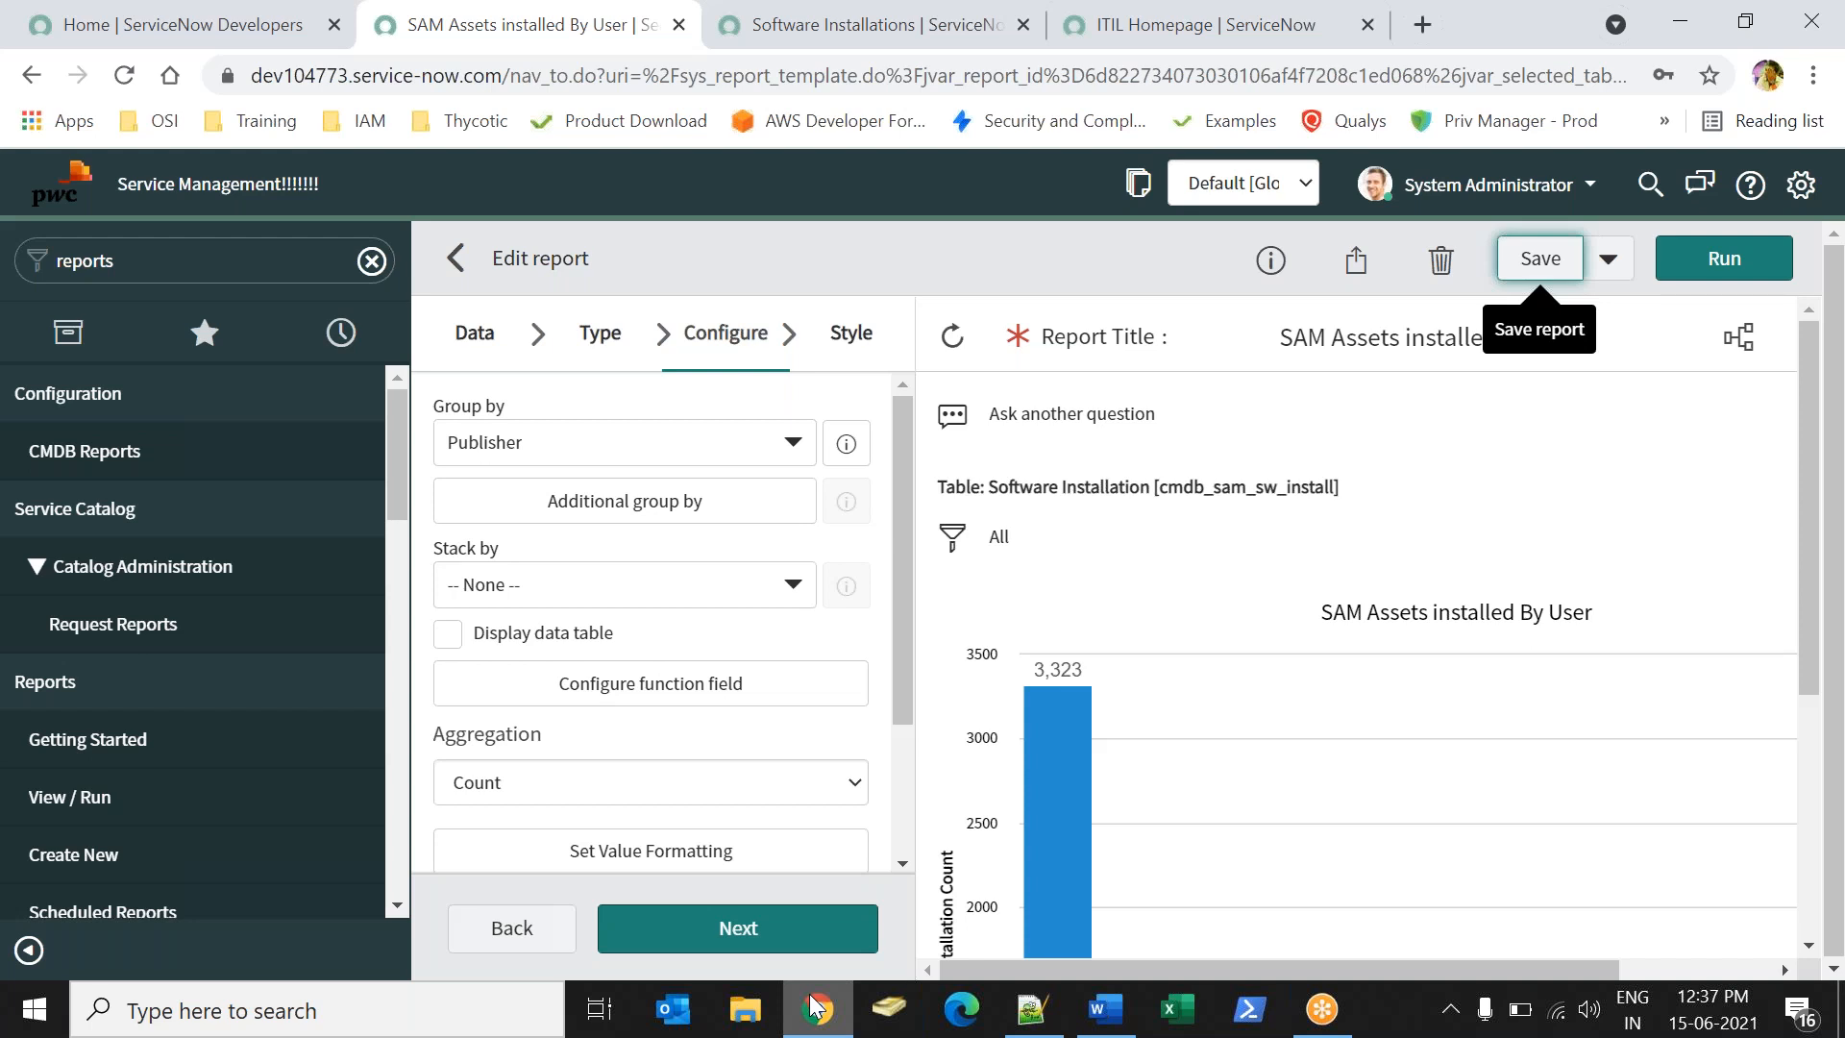
- Save a copy with Insert and Stay and append '- List' to the report name
click(1608, 260)
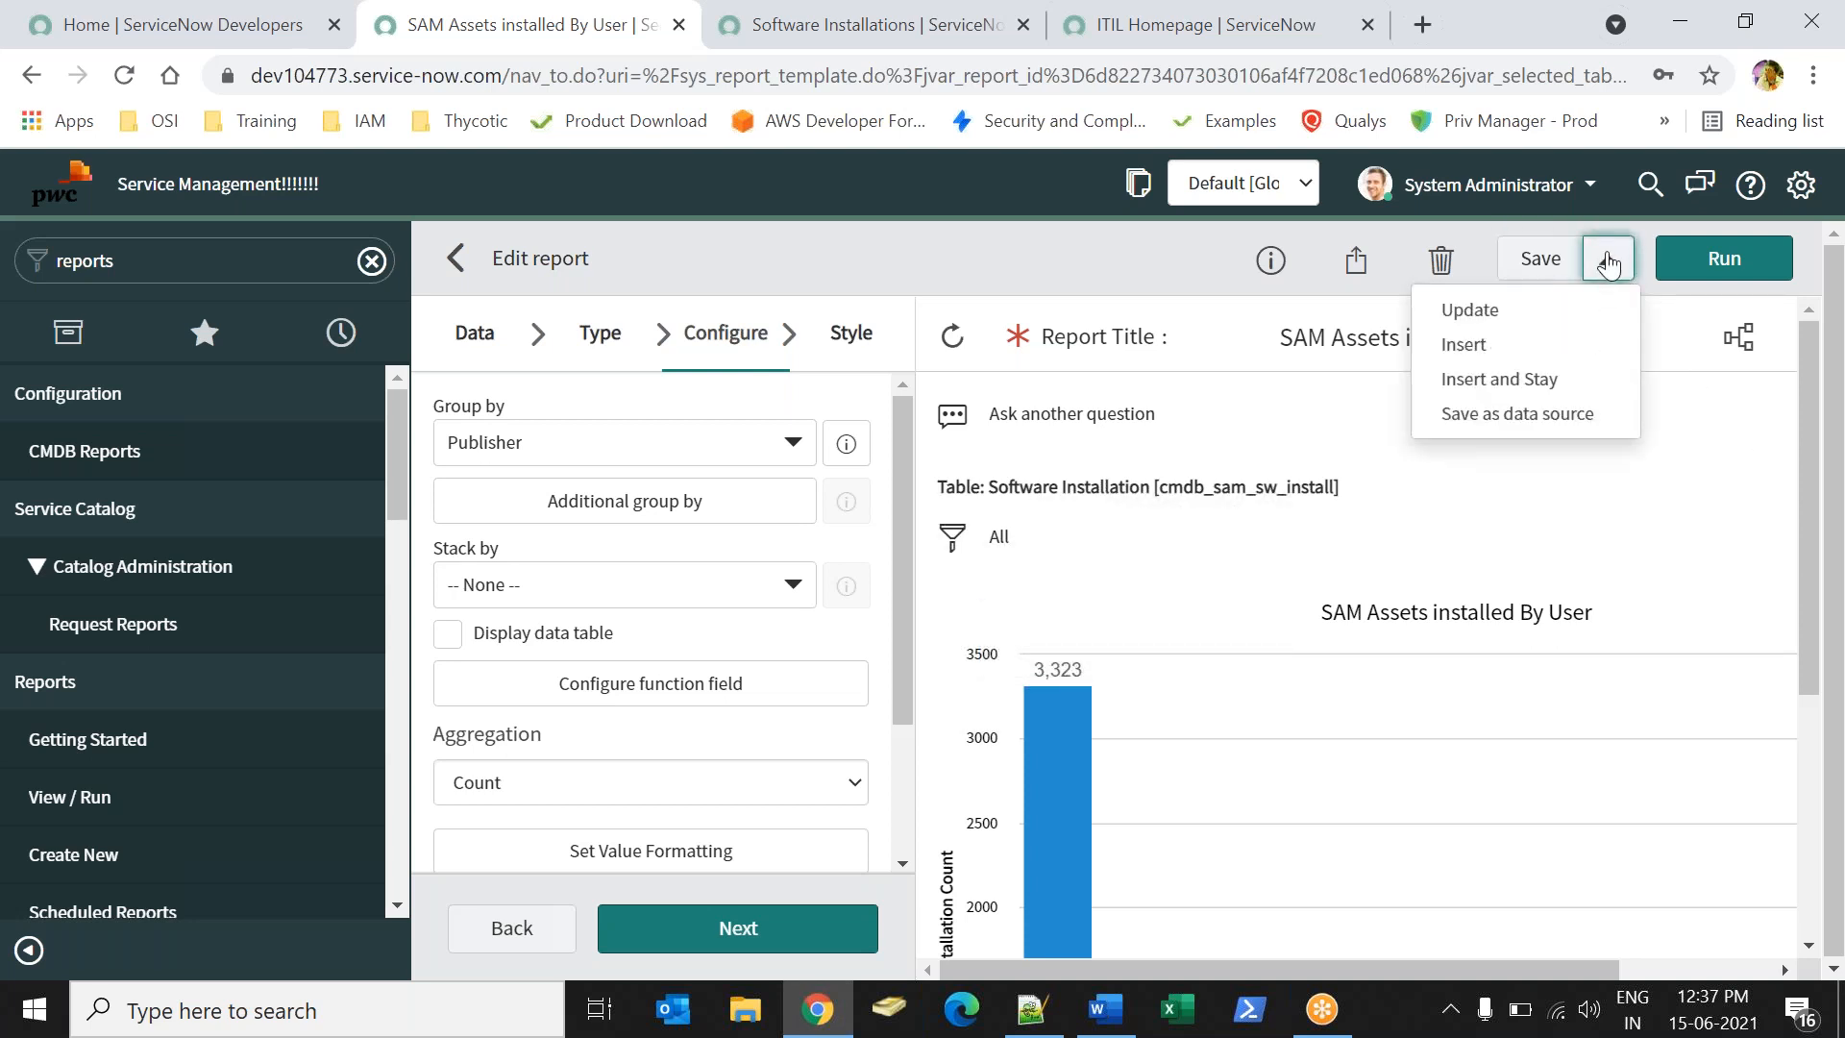
click(1512, 385)
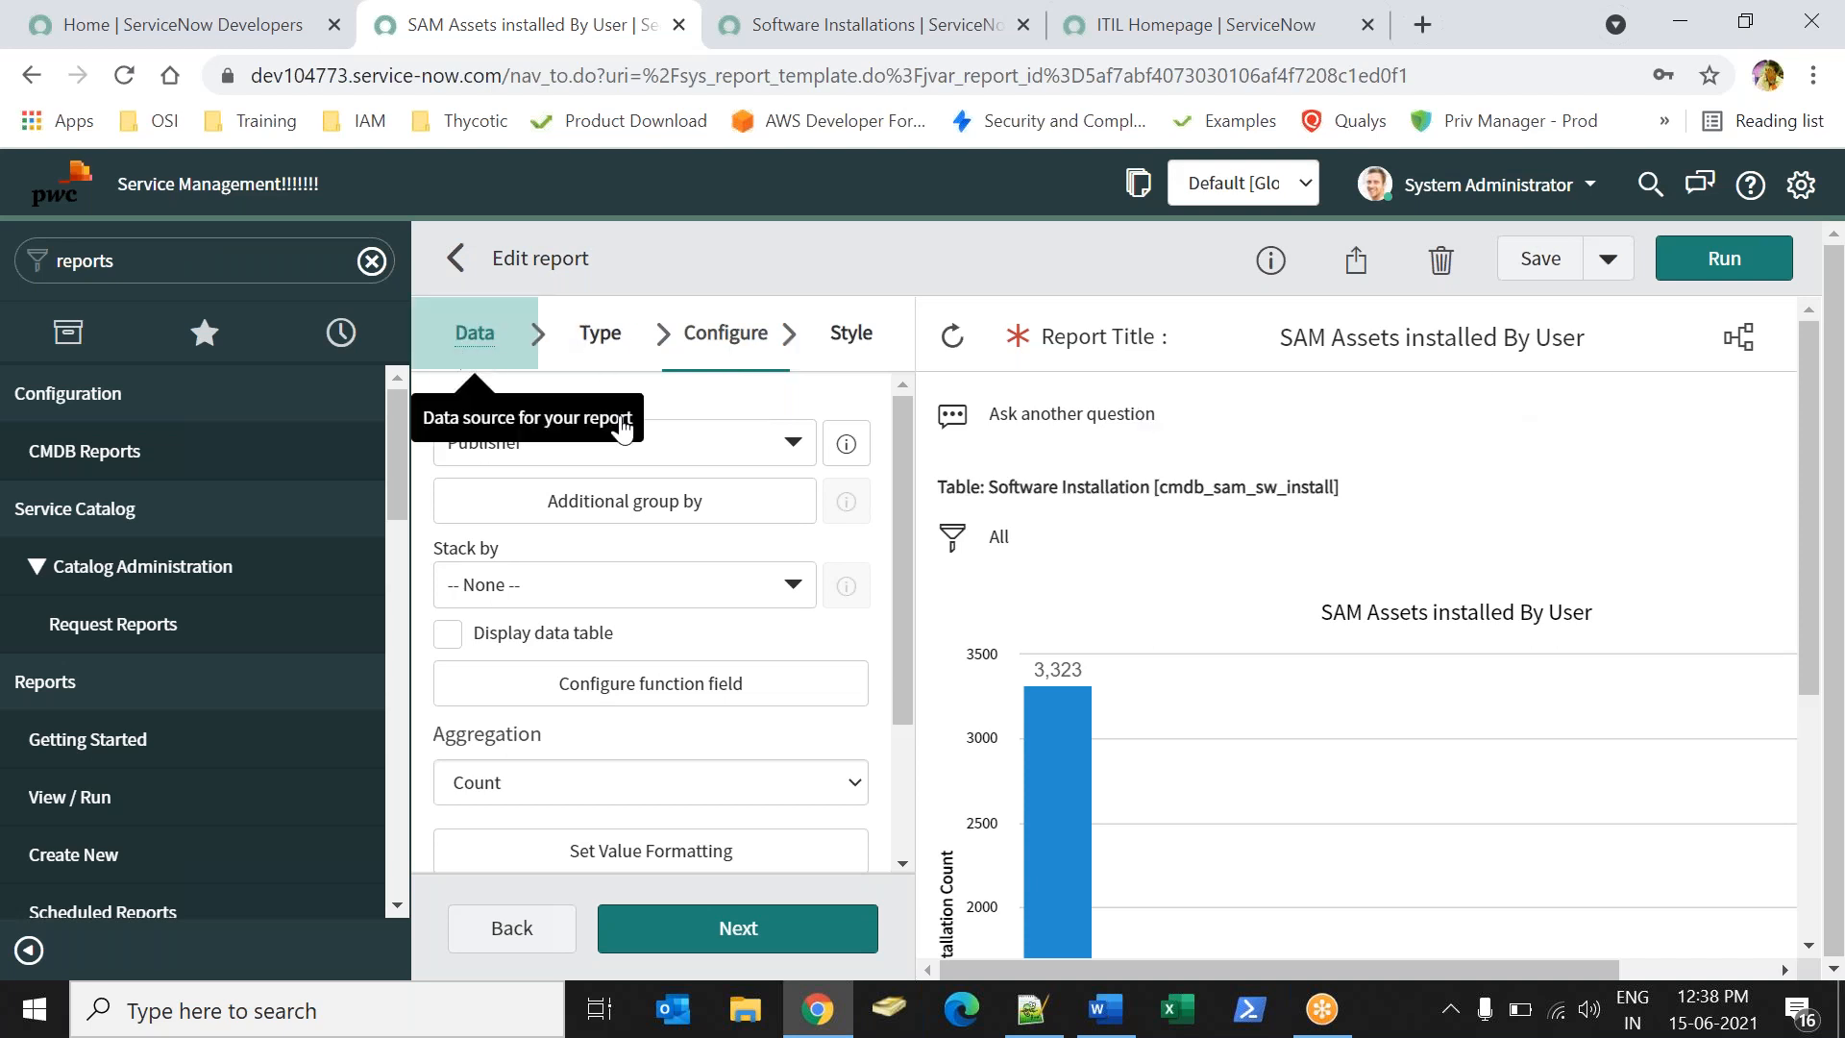
click(465, 356)
click(691, 450)
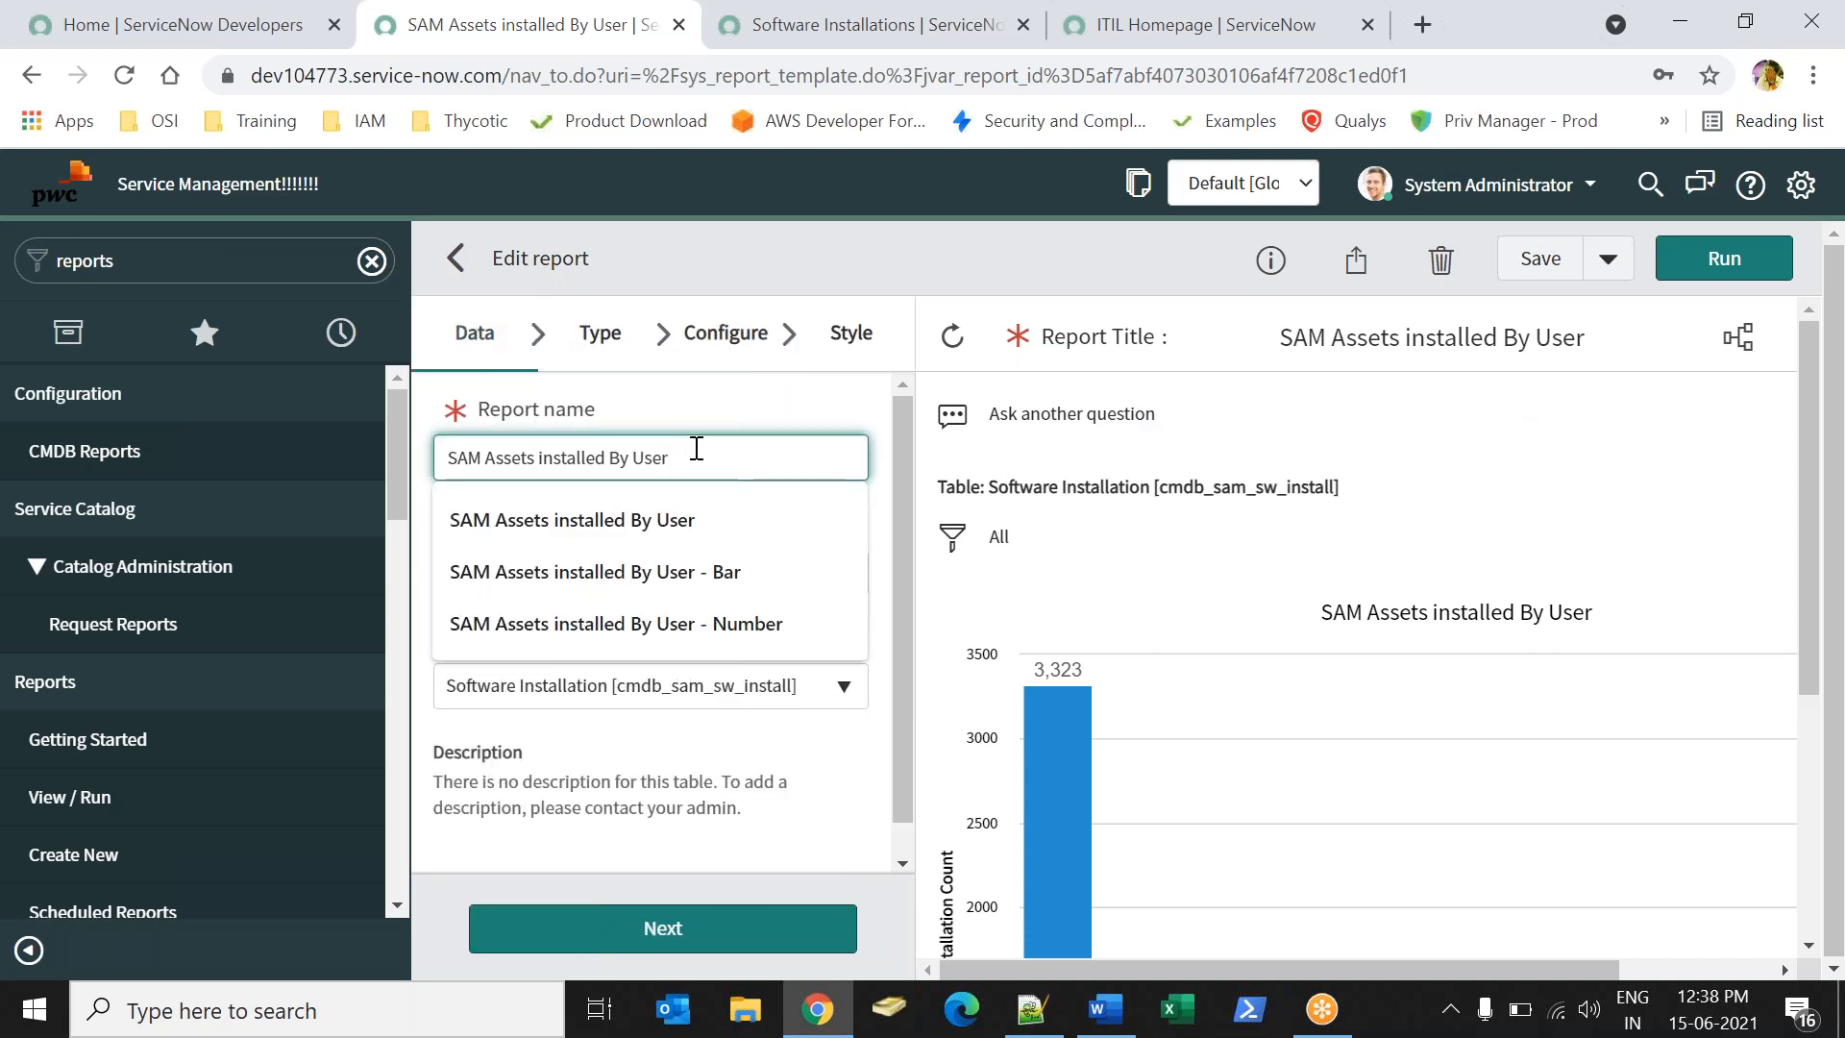
text(- )
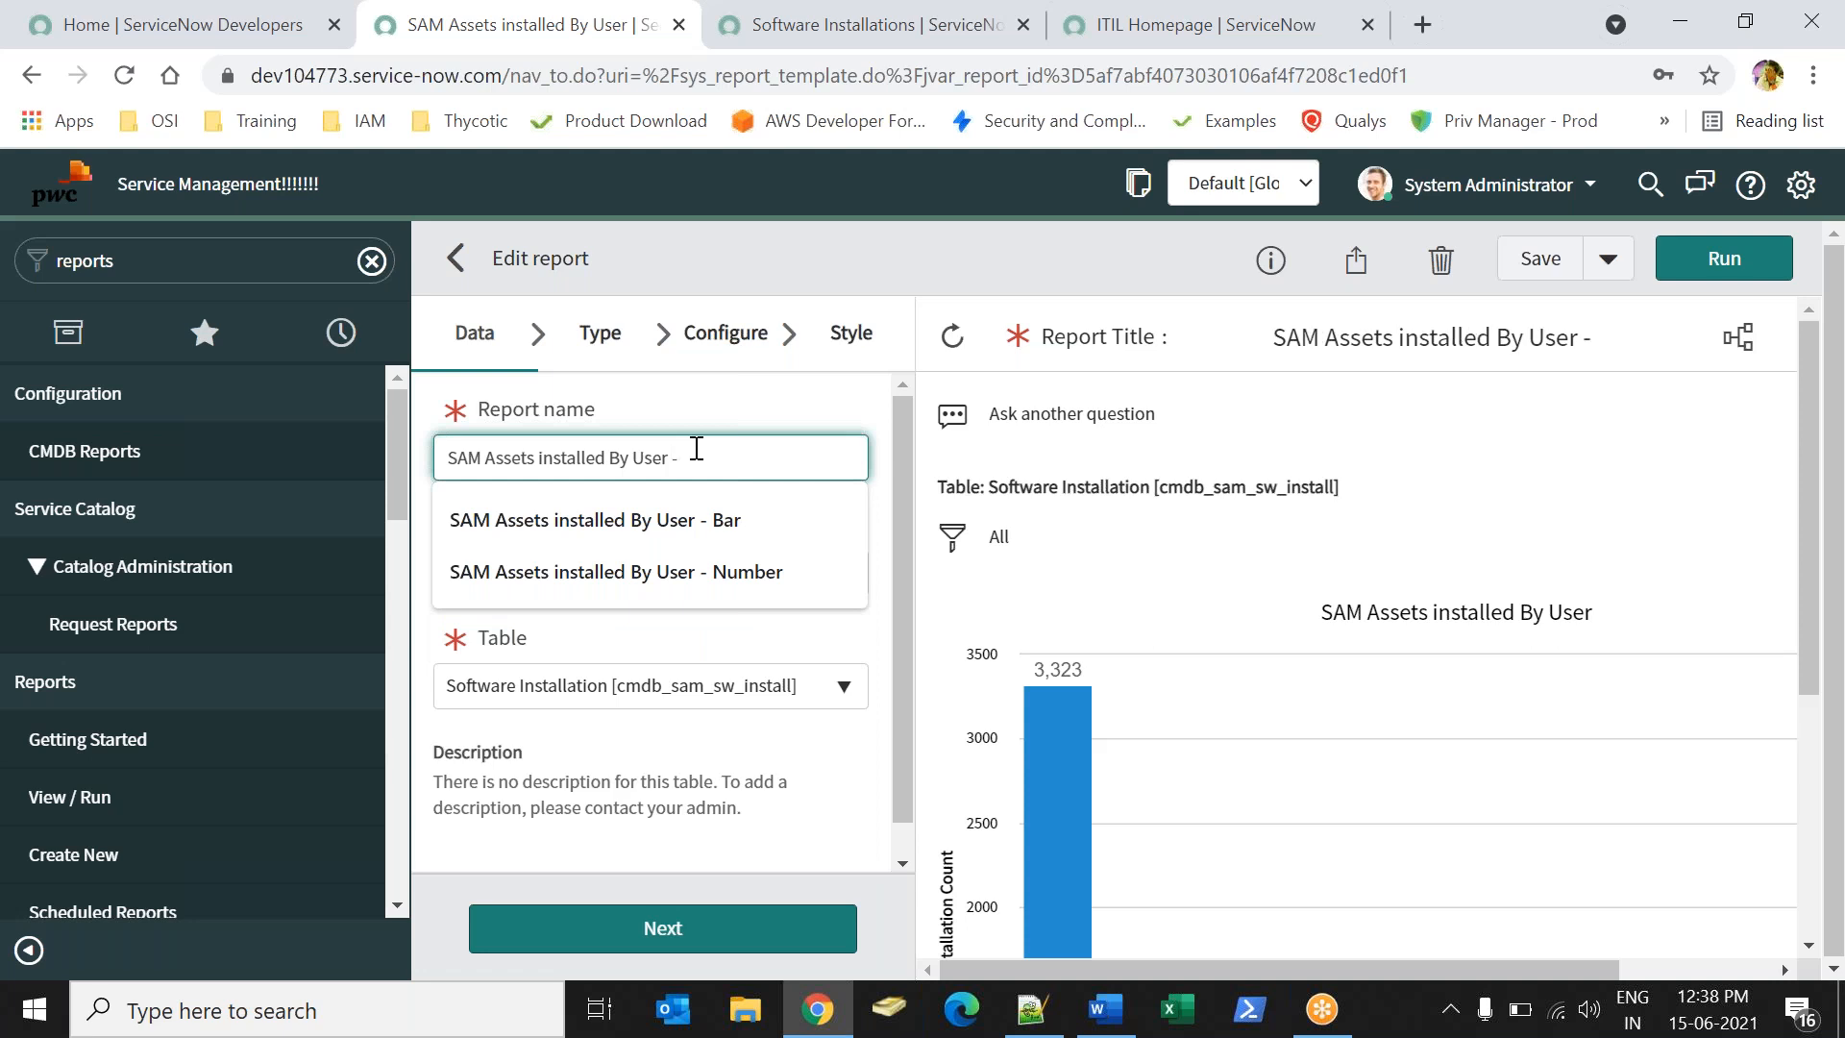
text(List)
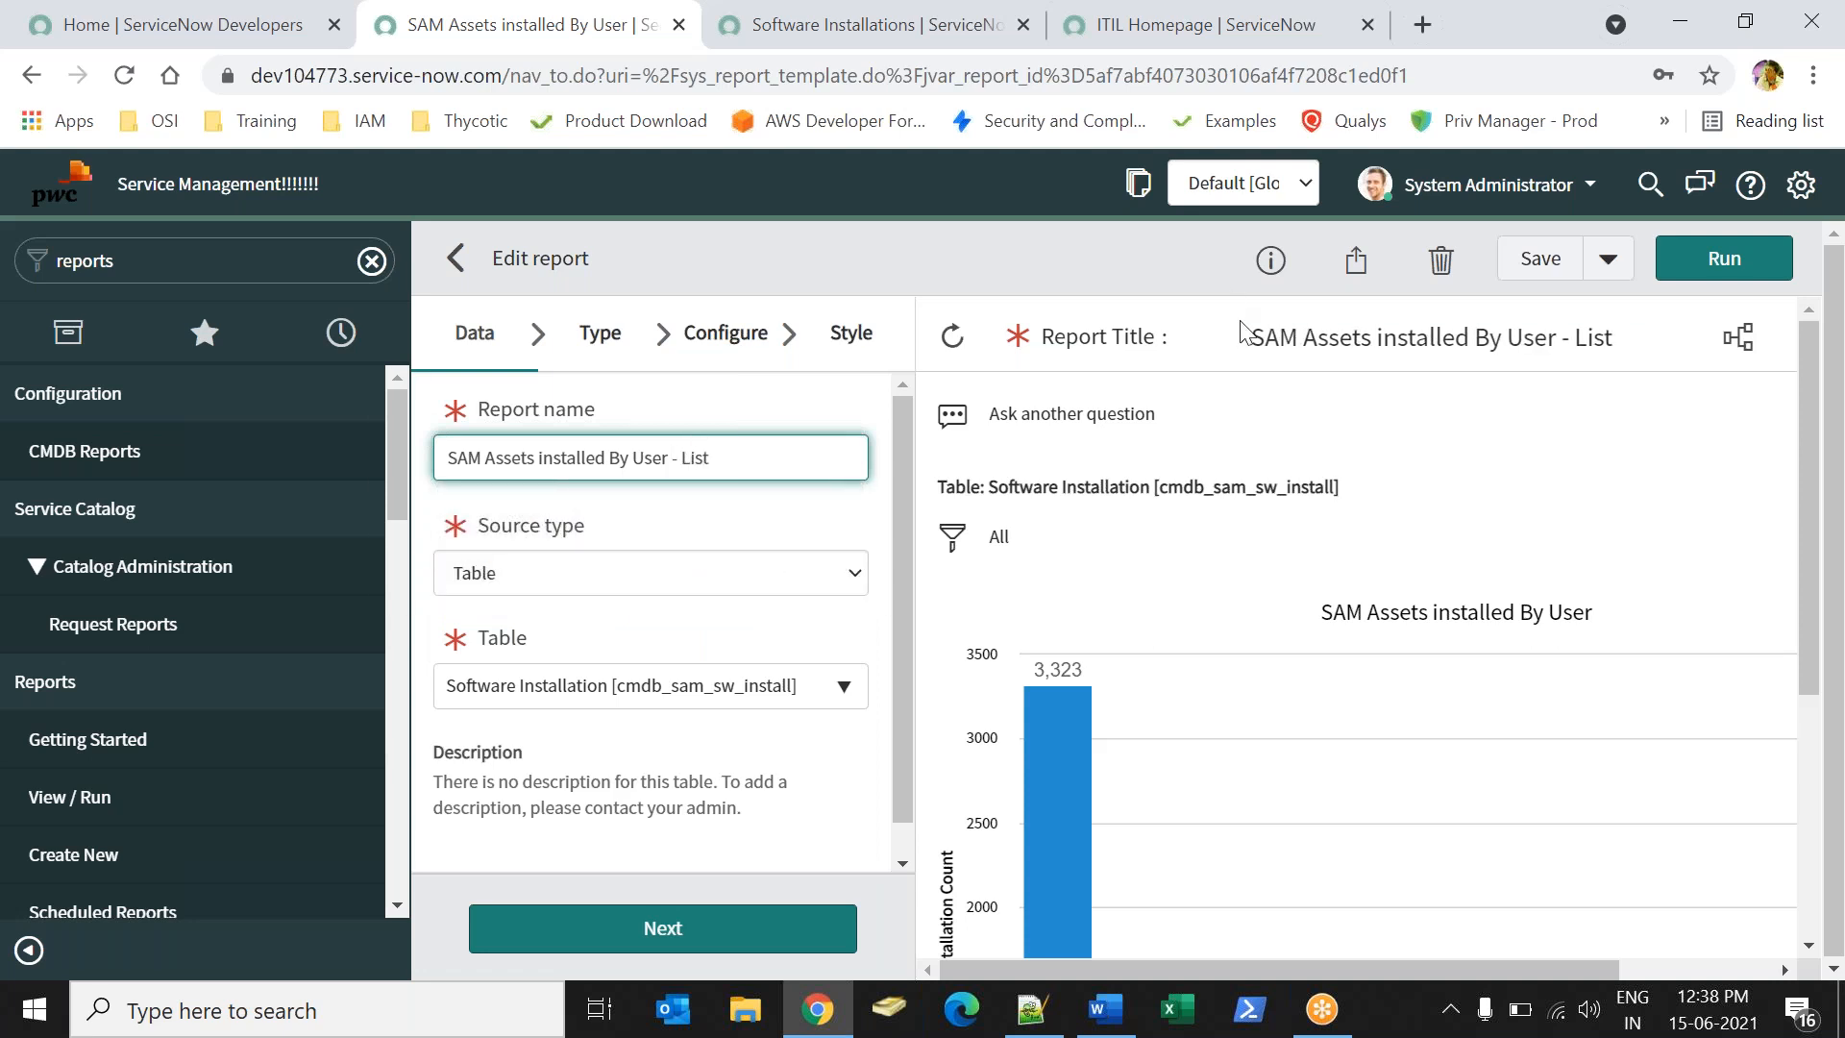
- Switch the visualization to List, run it, and save the list version
click(618, 366)
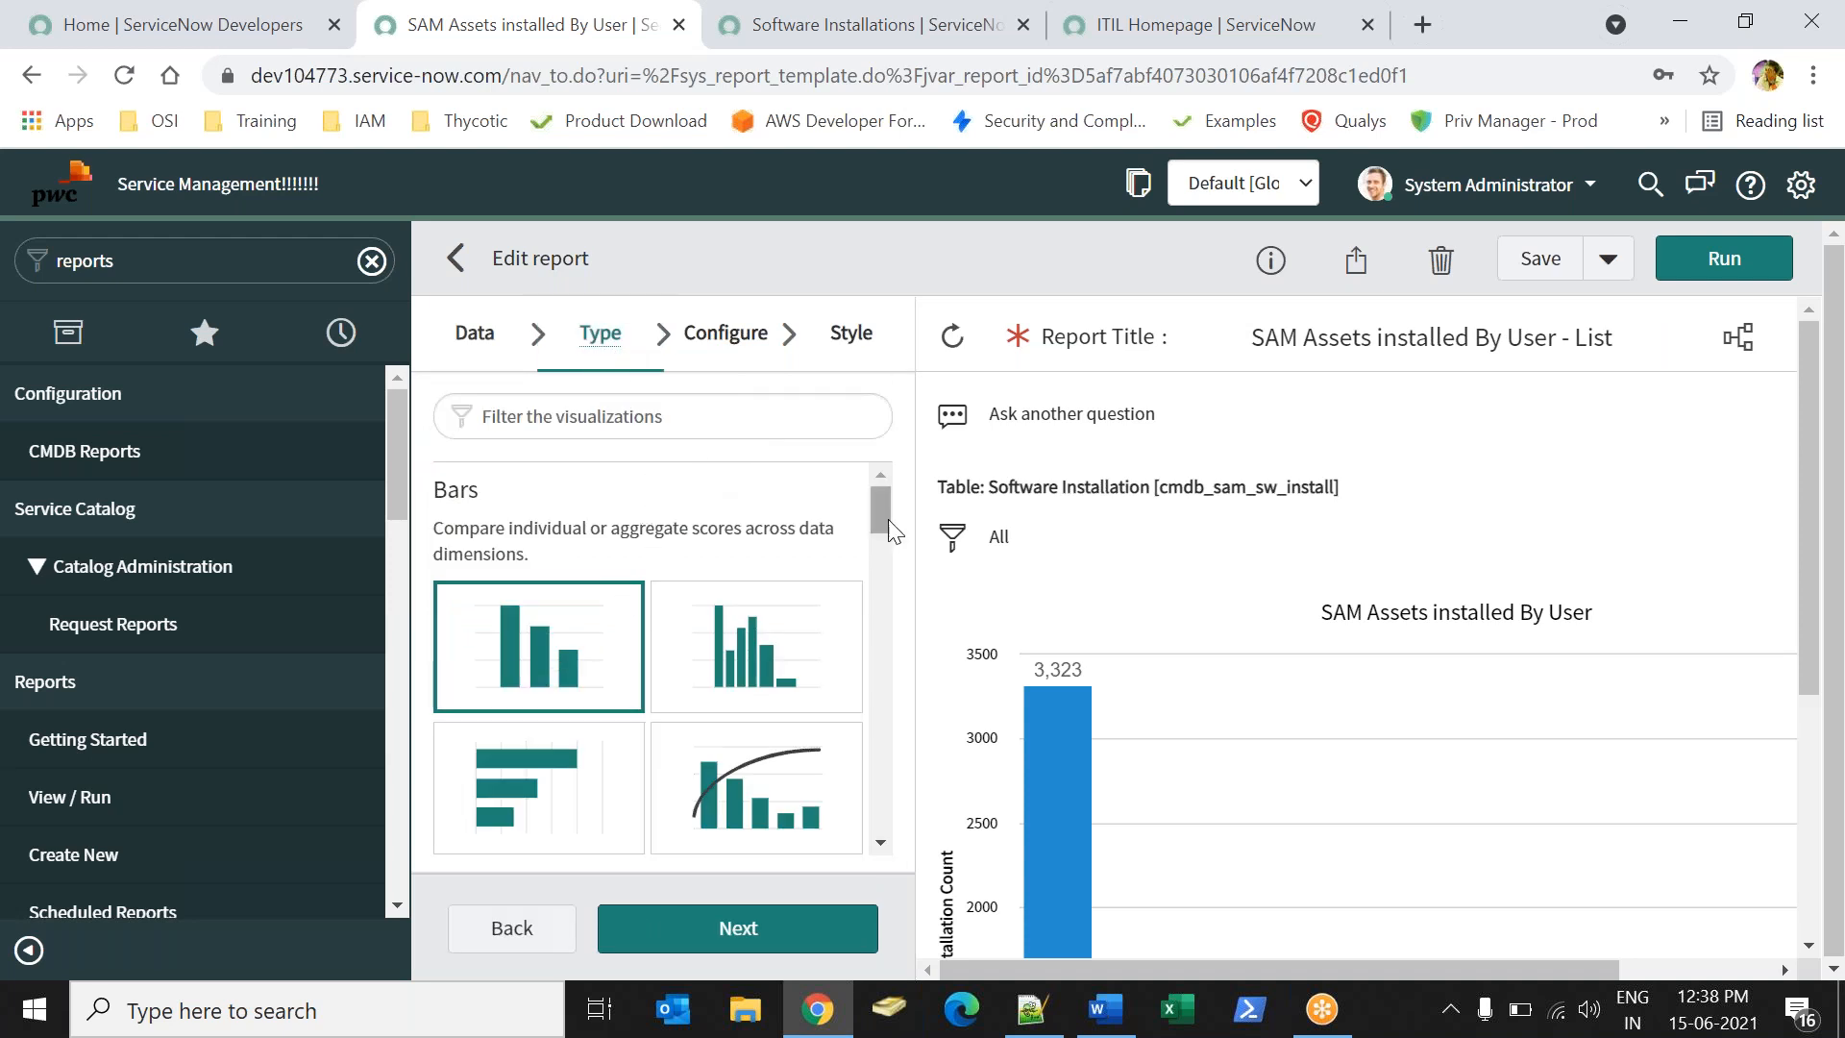
drag(885, 523, 873, 797)
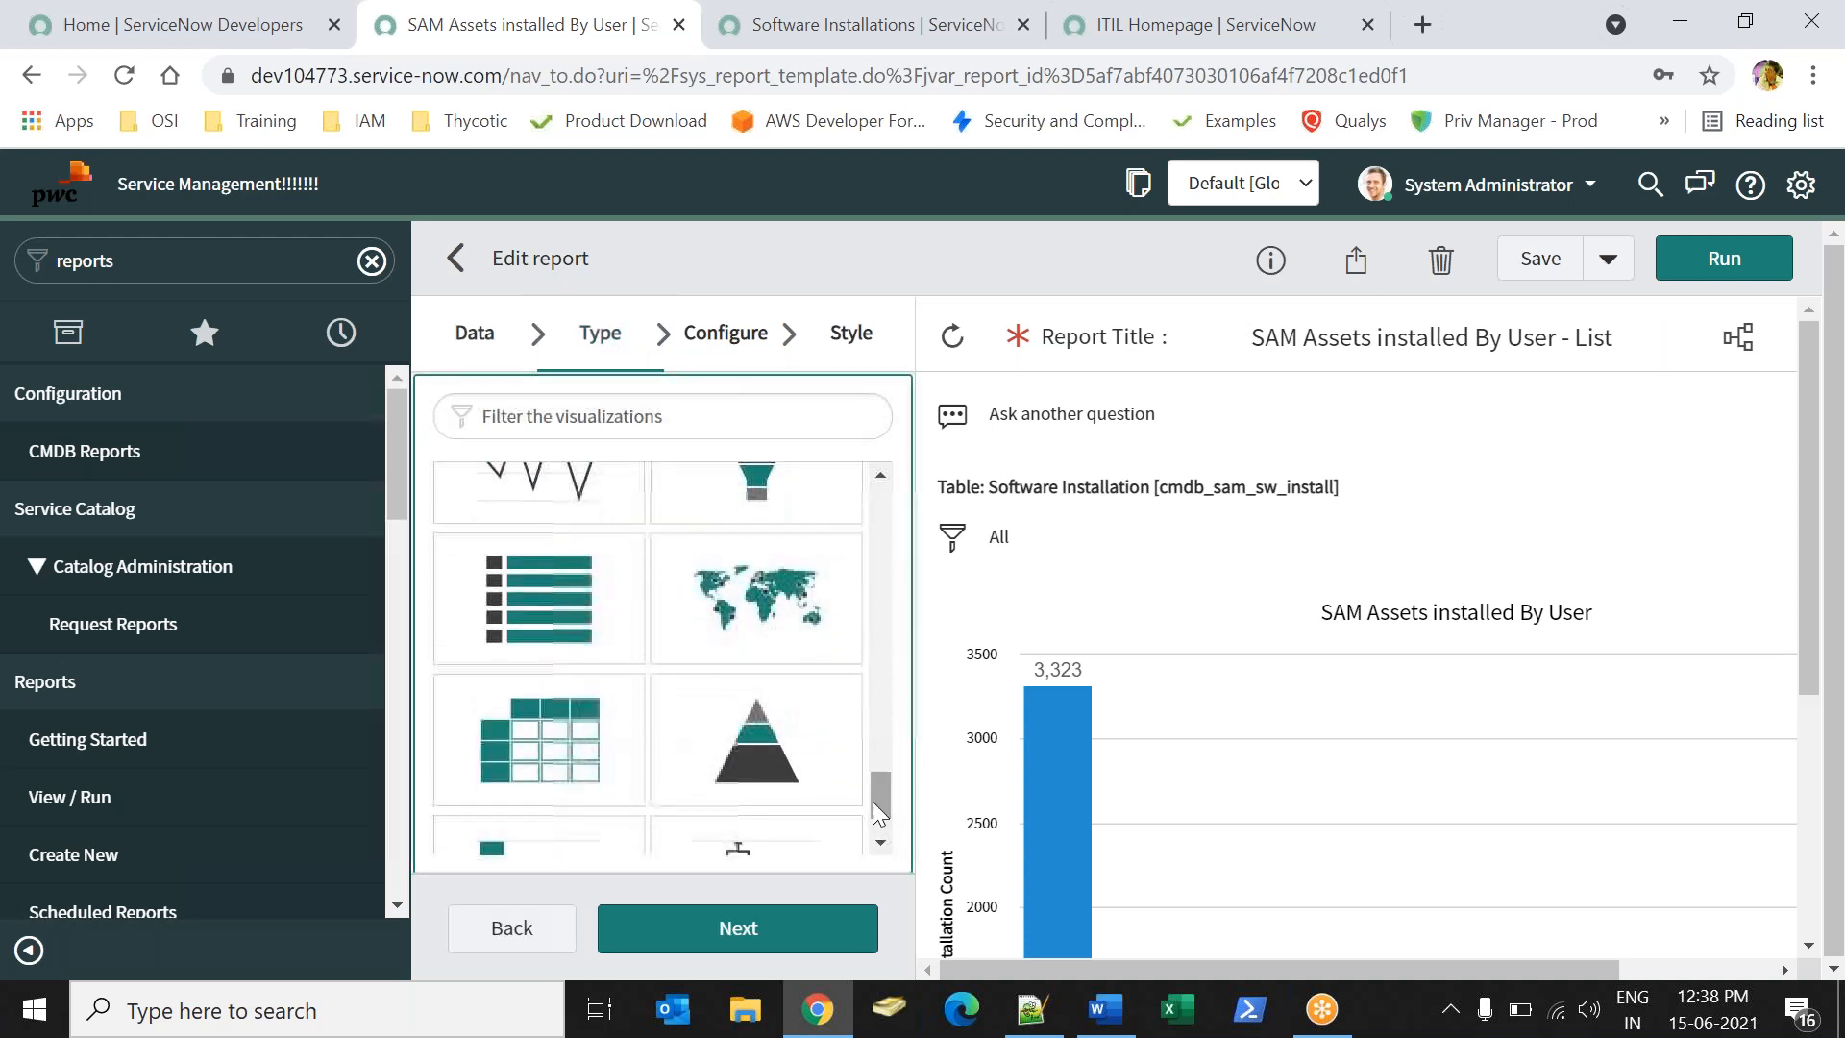
click(524, 632)
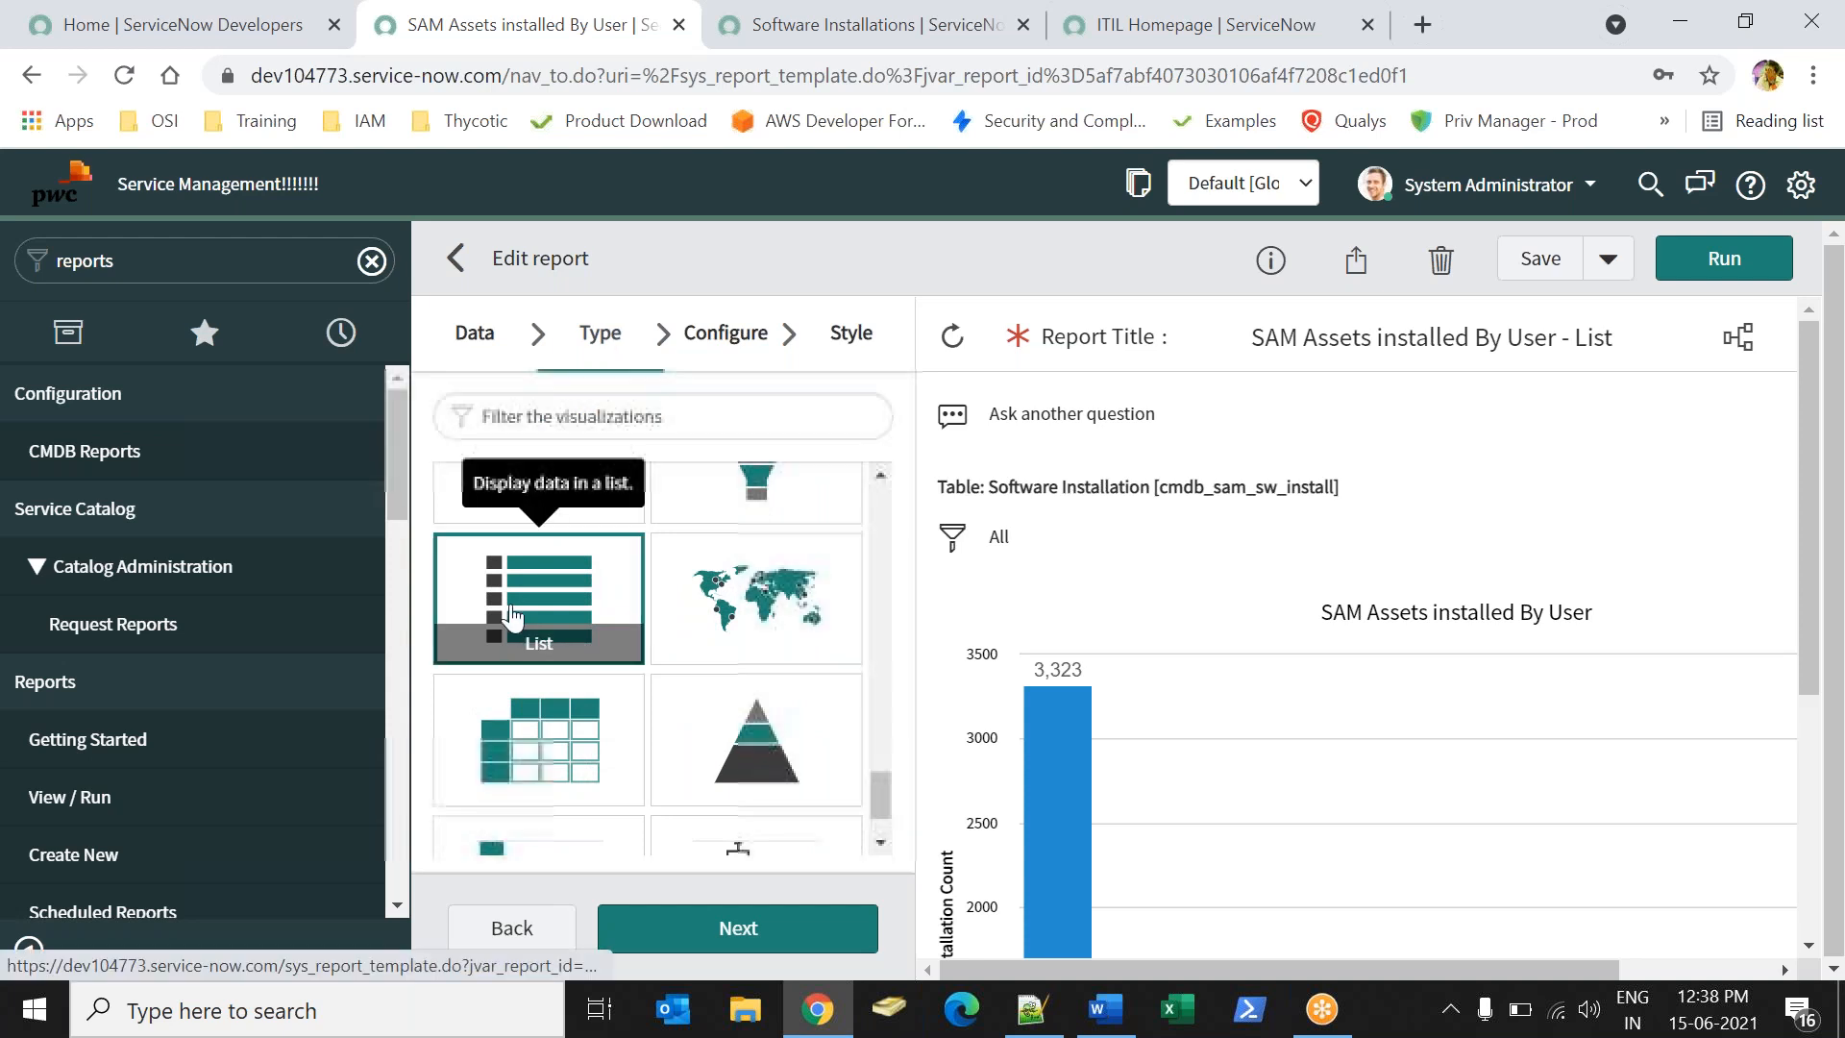
click(1735, 260)
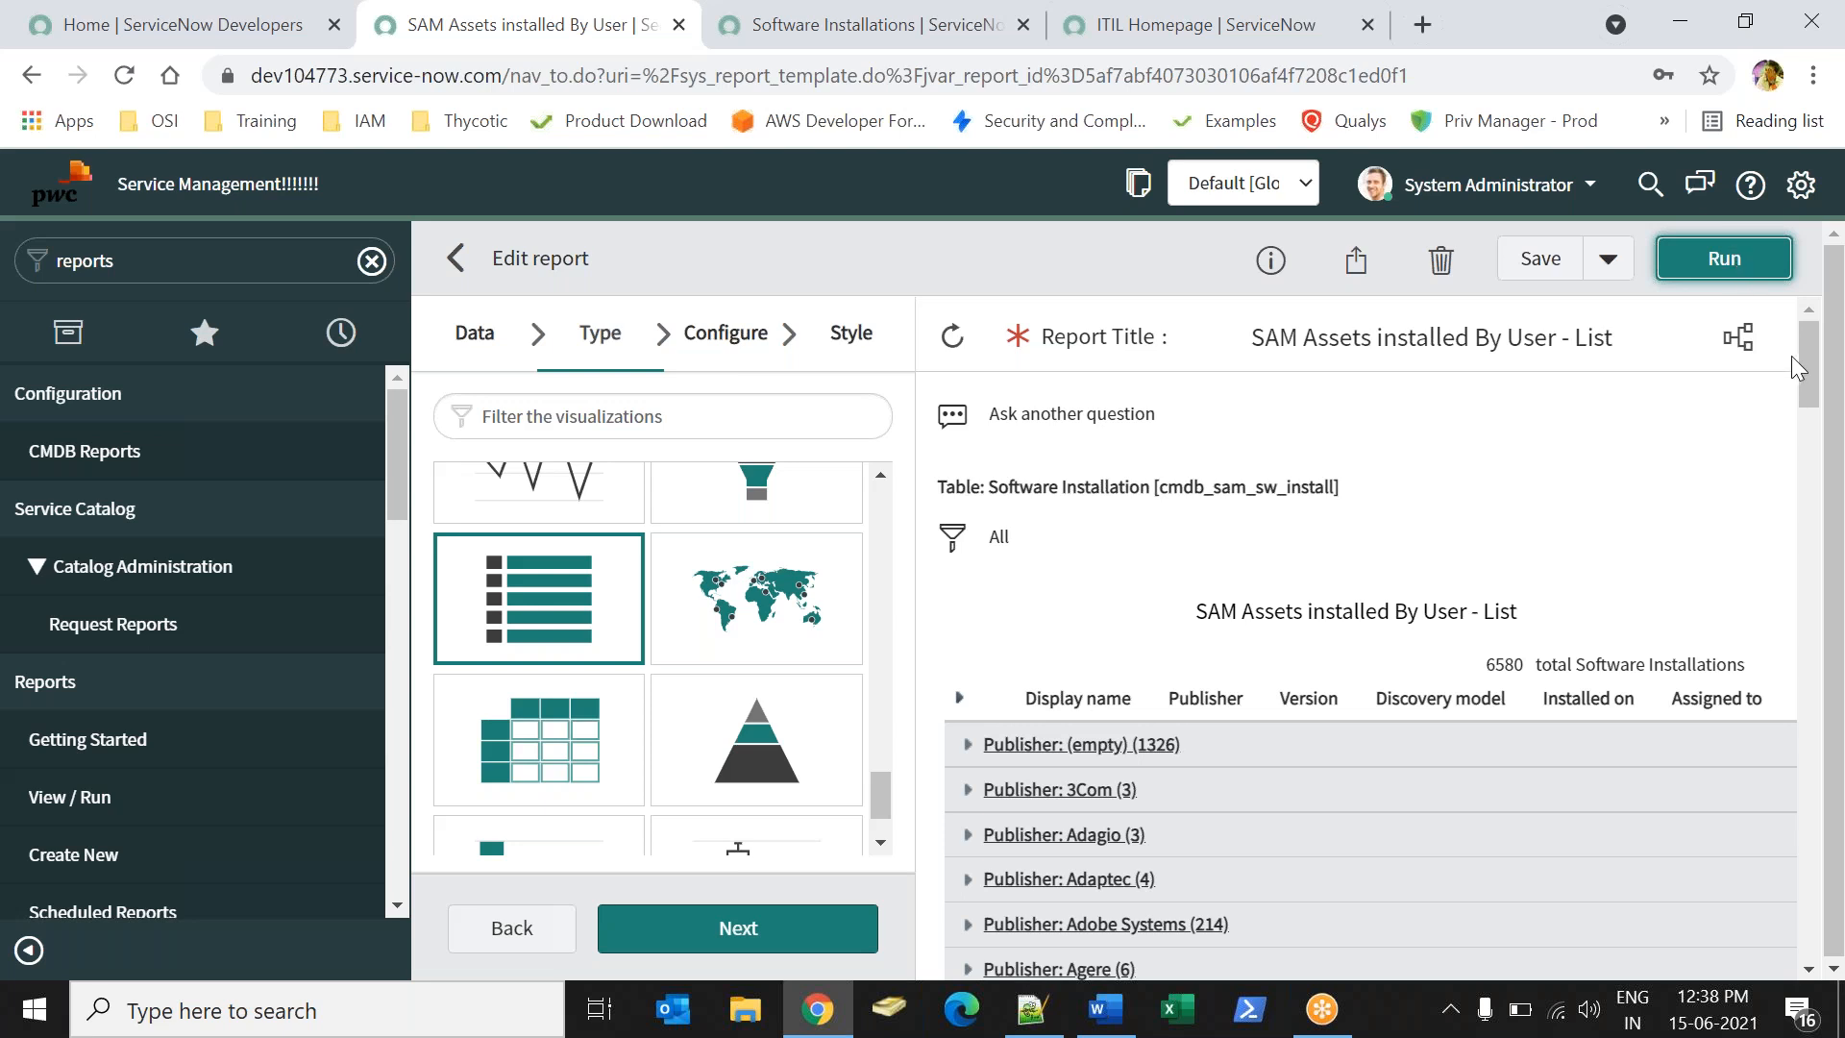
drag(1809, 366, 1765, 274)
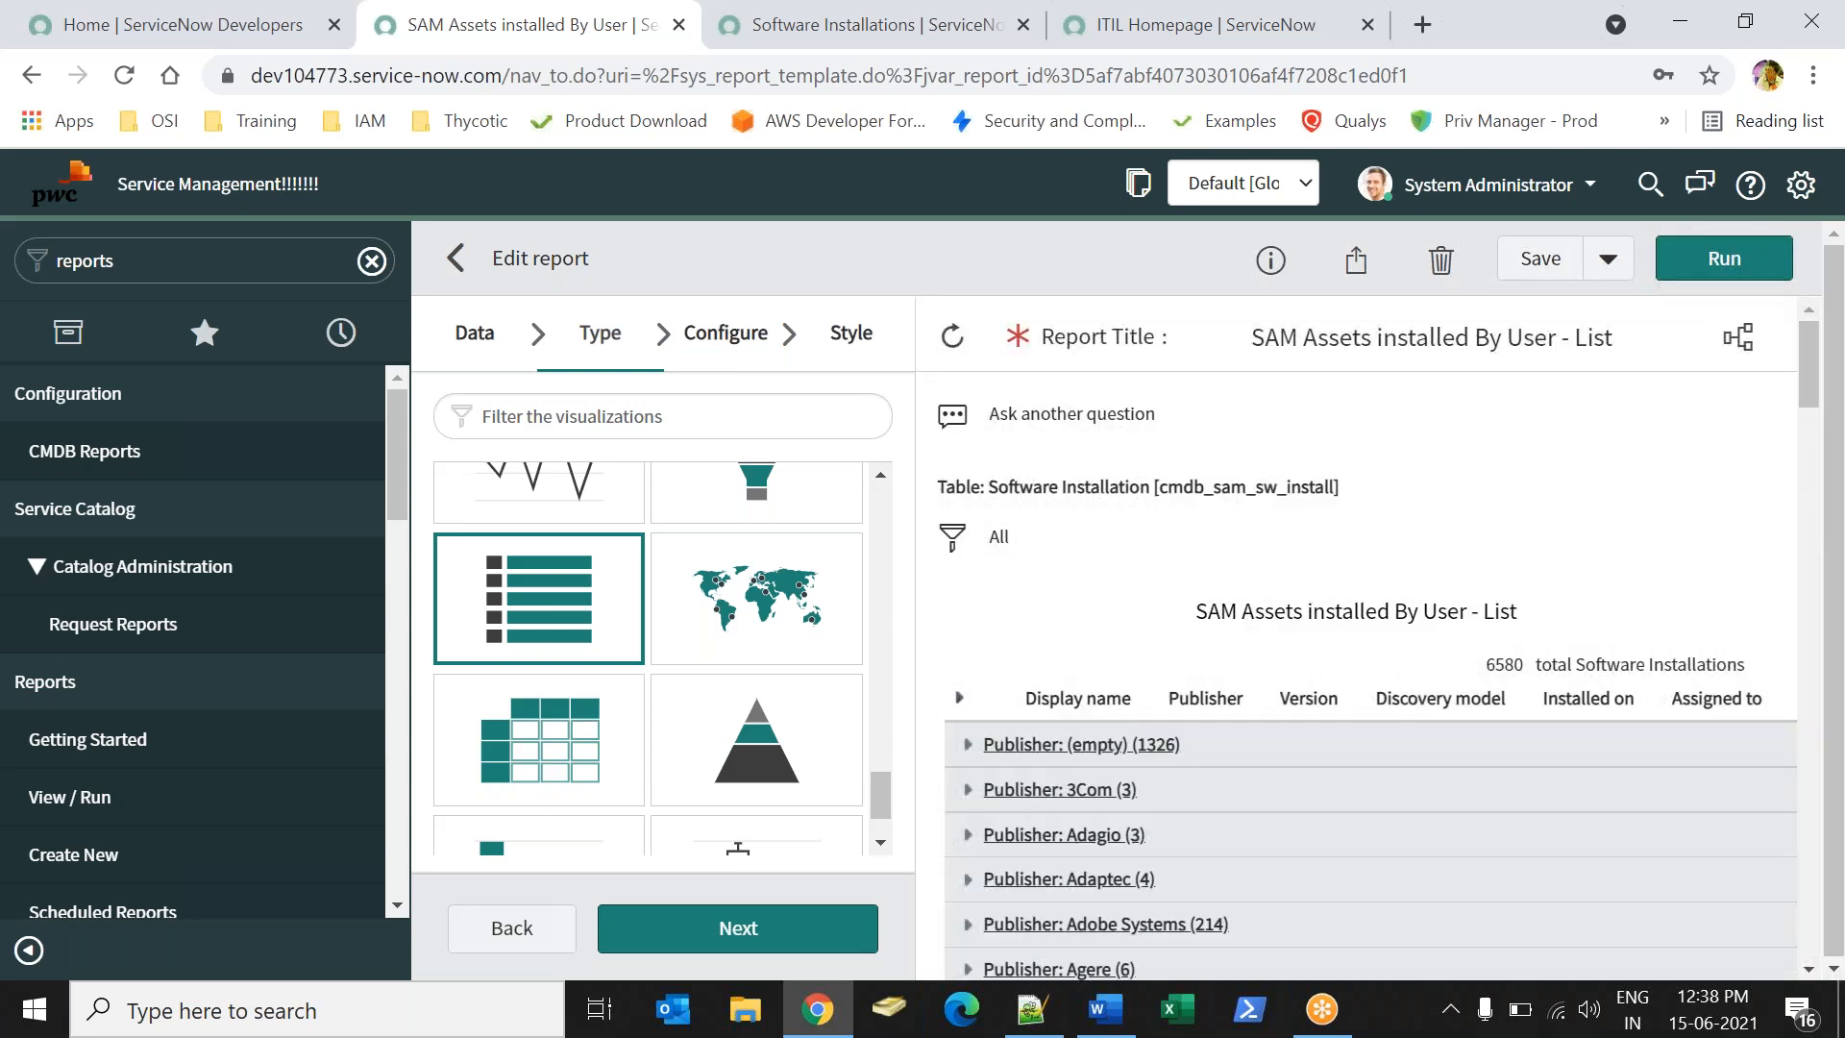
click(1532, 277)
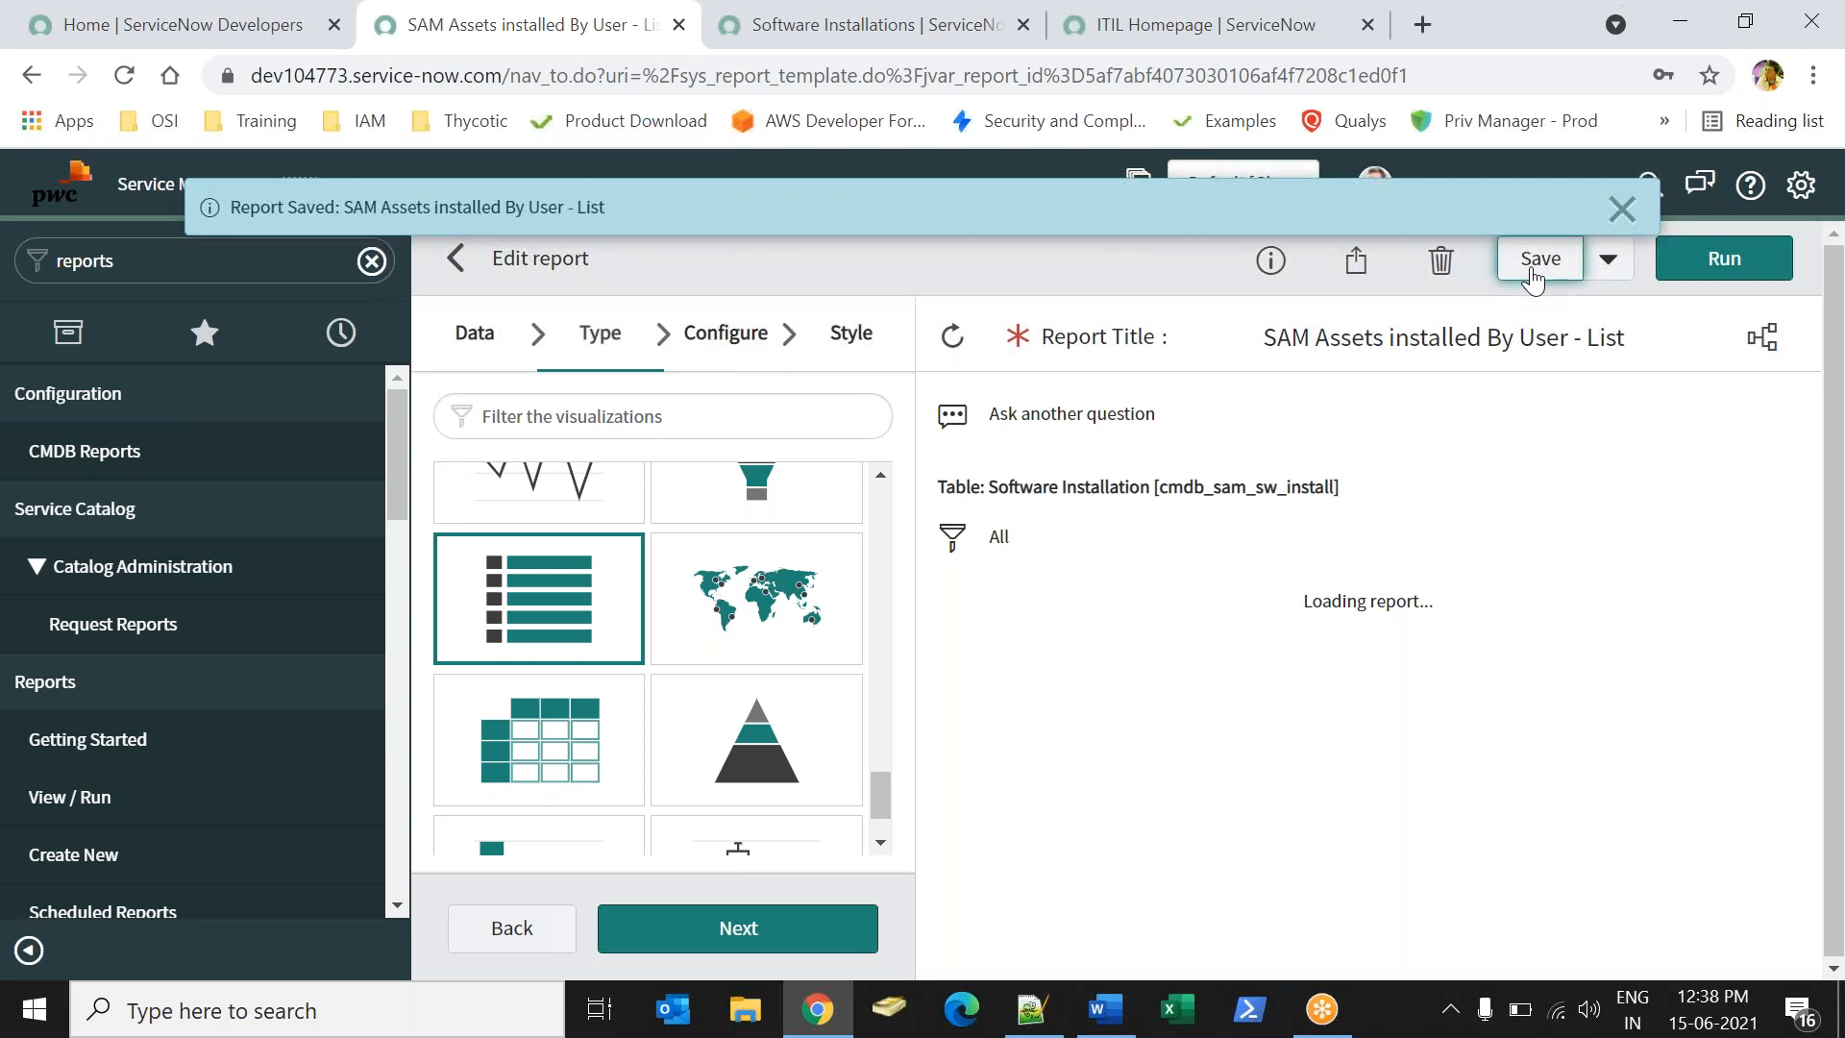
- Check the Word notes for the List Report and Number Report lines
click(1103, 1013)
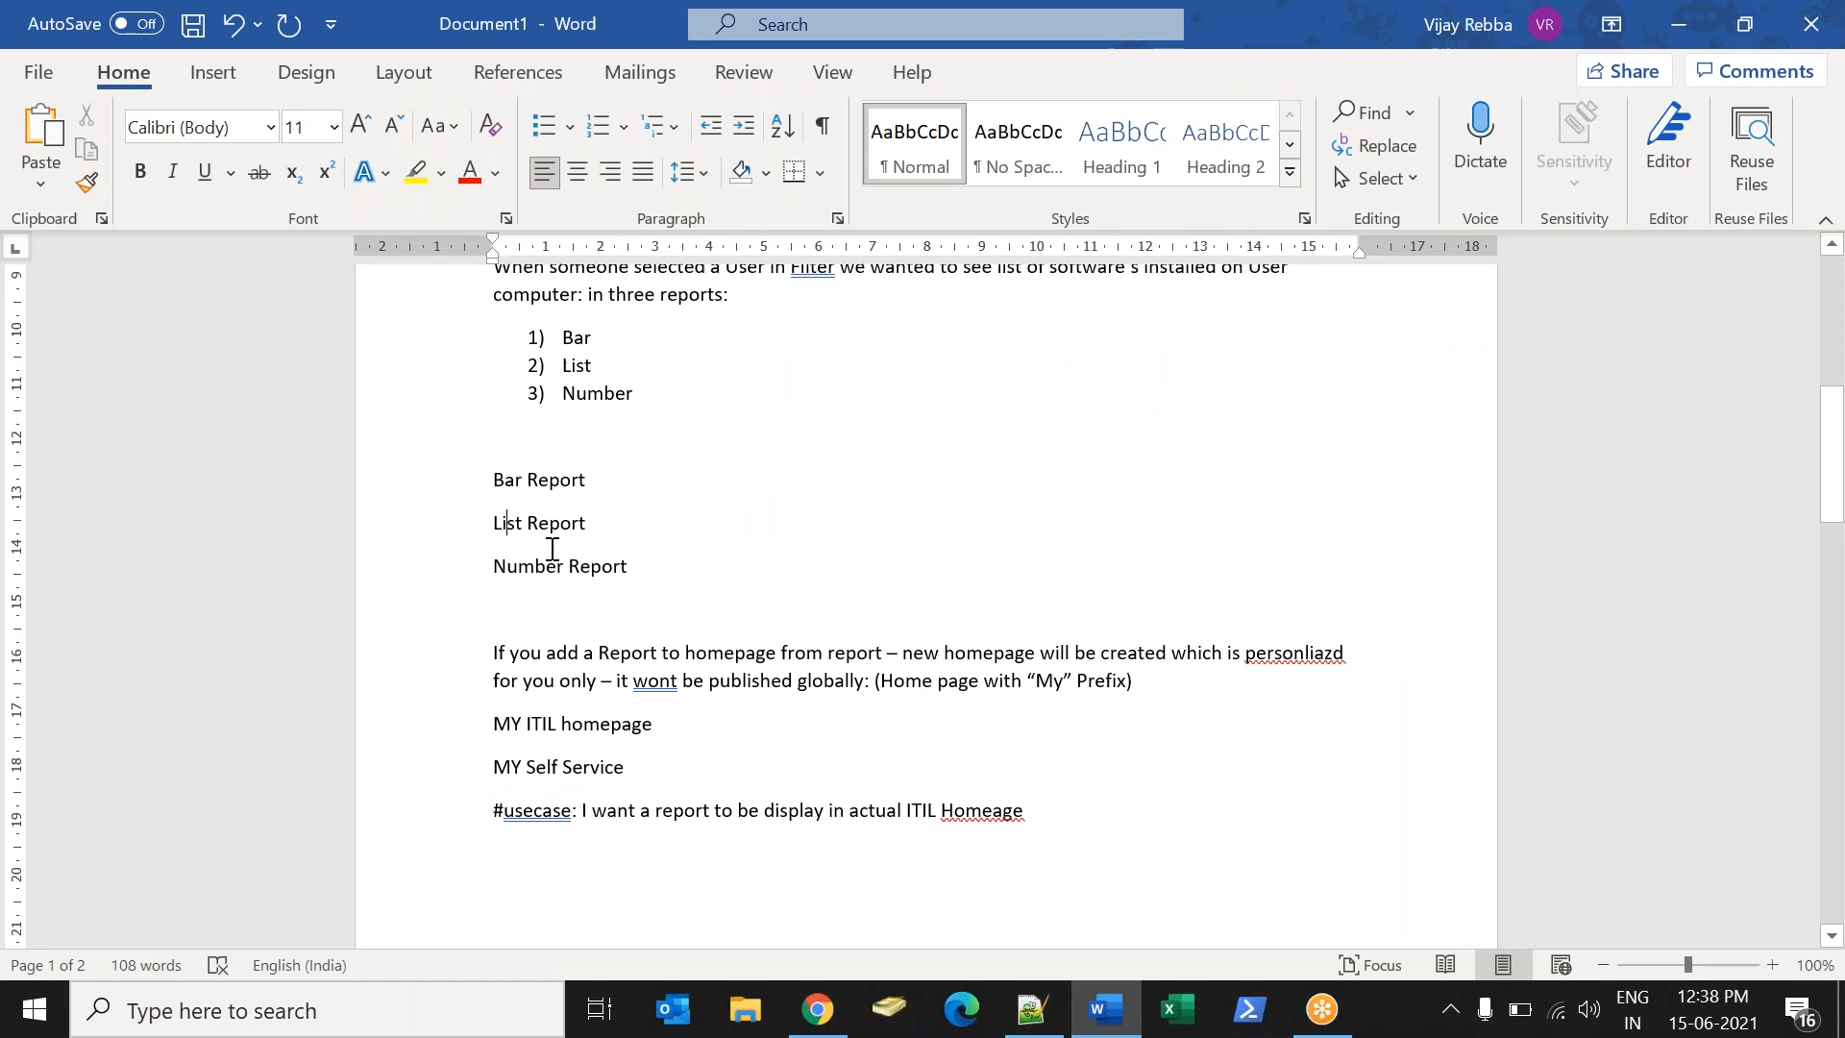
drag(496, 524, 650, 574)
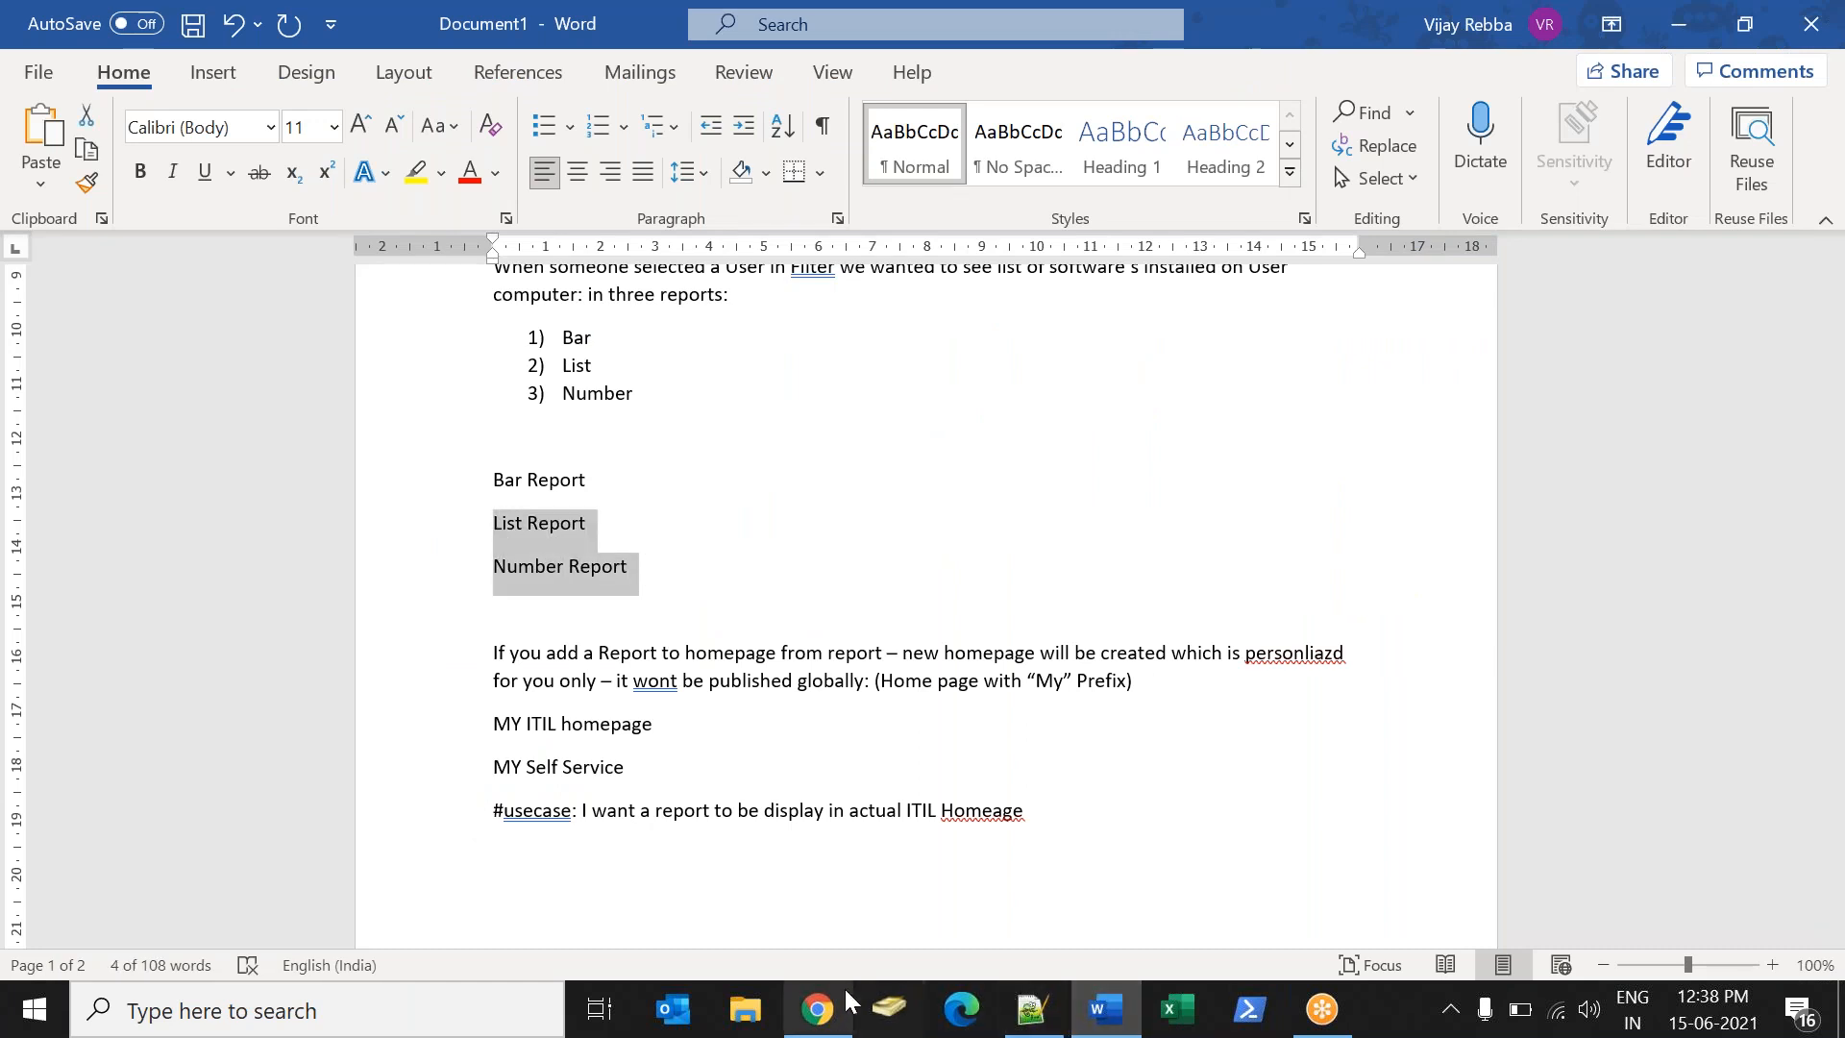
click(818, 1009)
click(1610, 257)
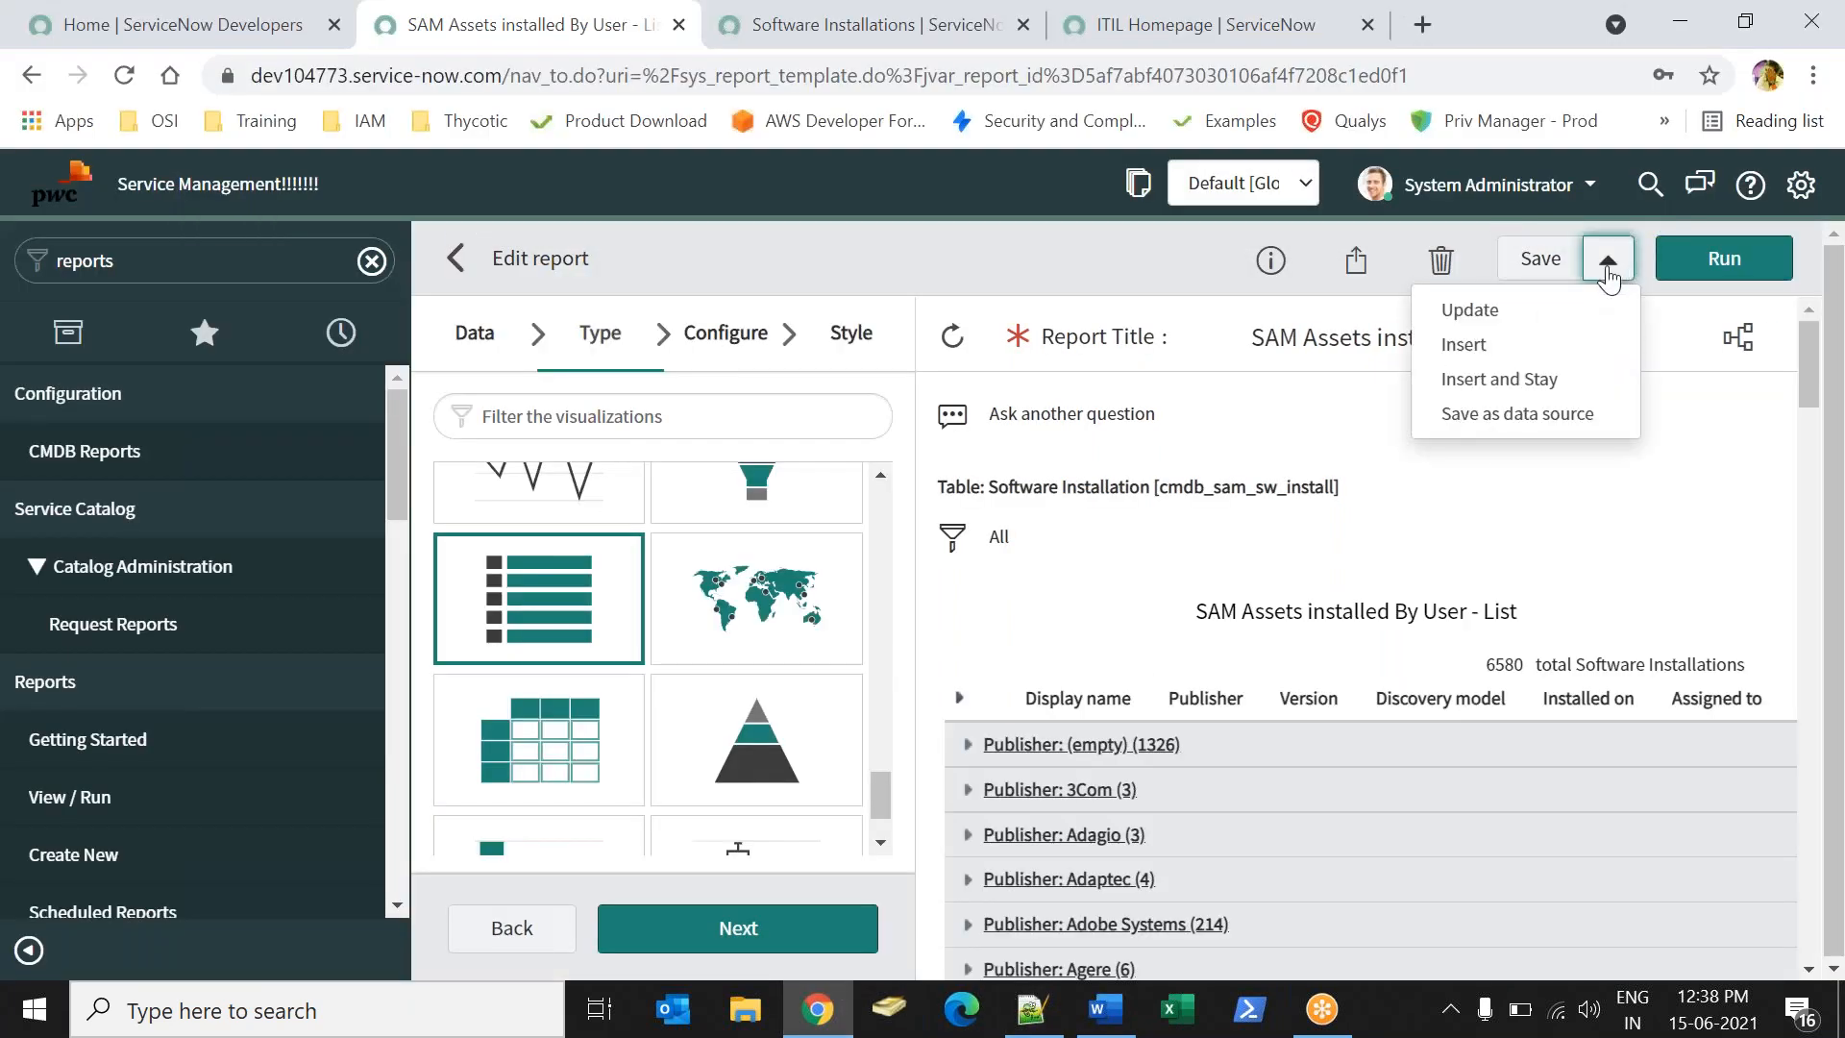
- Save another copy and rename it 'SAM Assets installed By User - Number'
click(1519, 384)
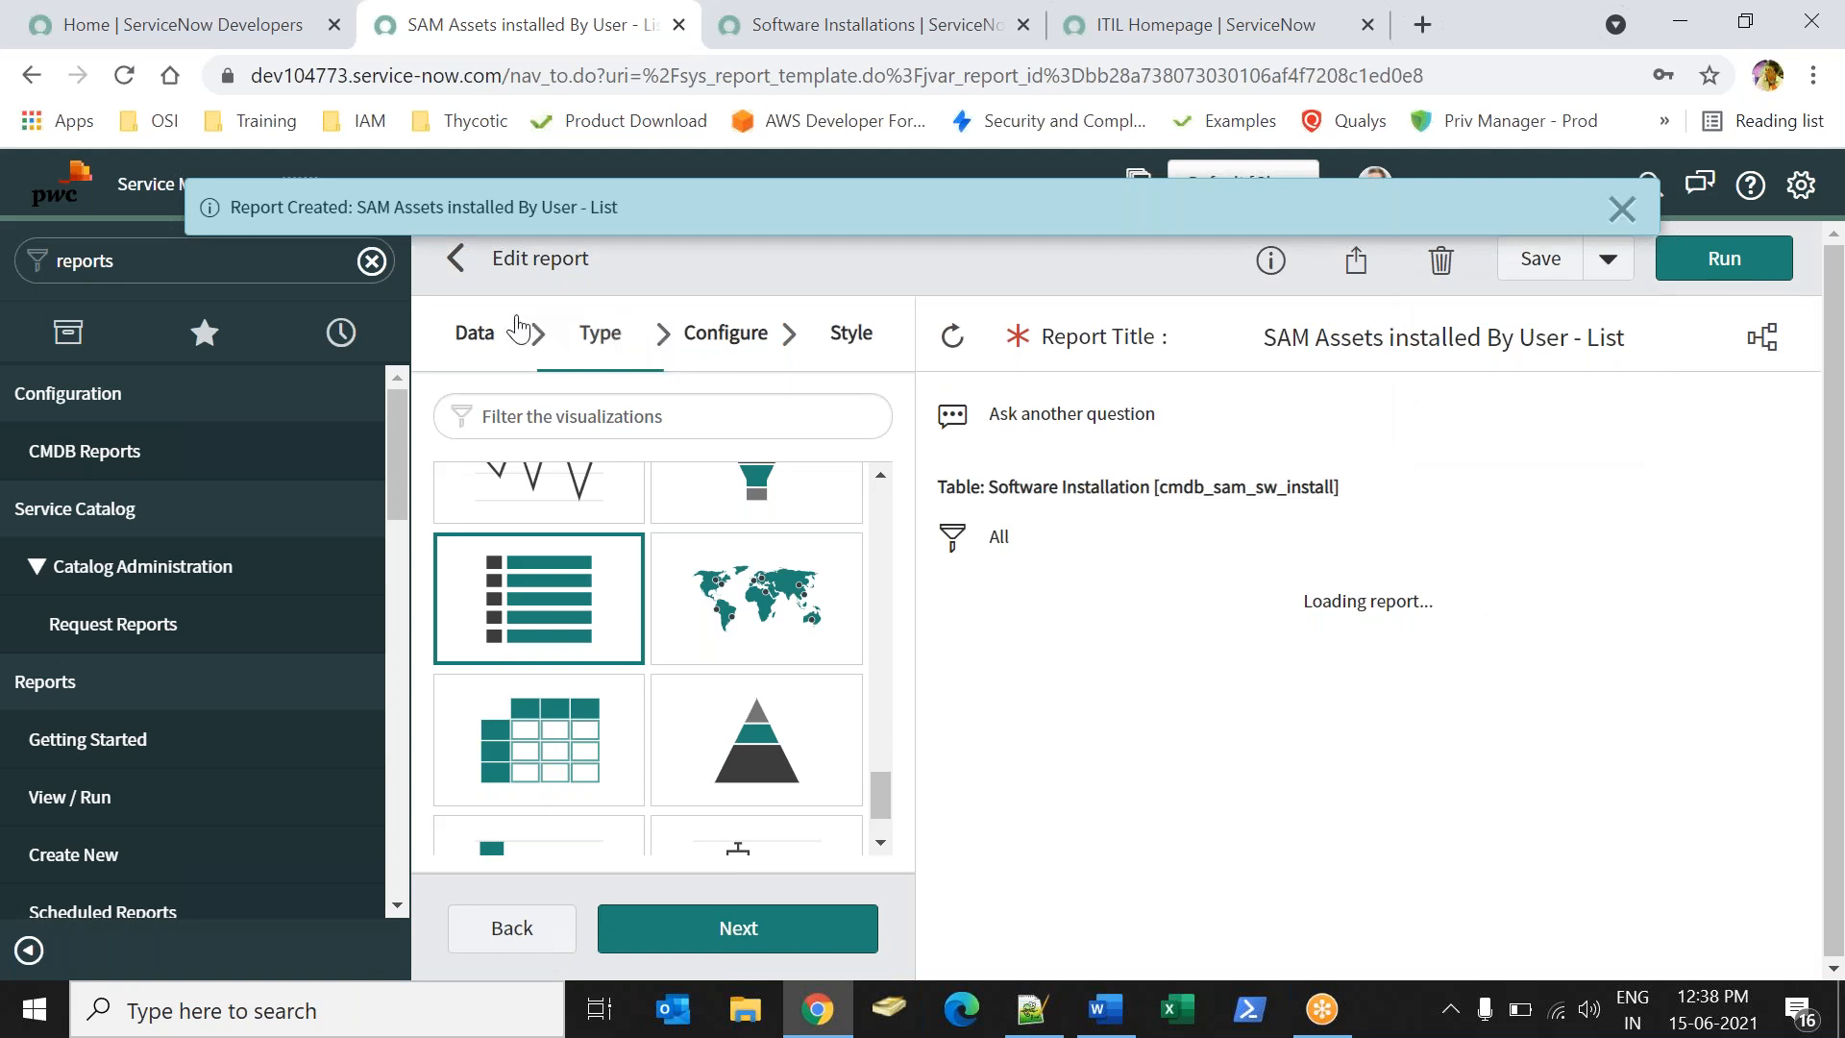
click(478, 343)
double_click(712, 457)
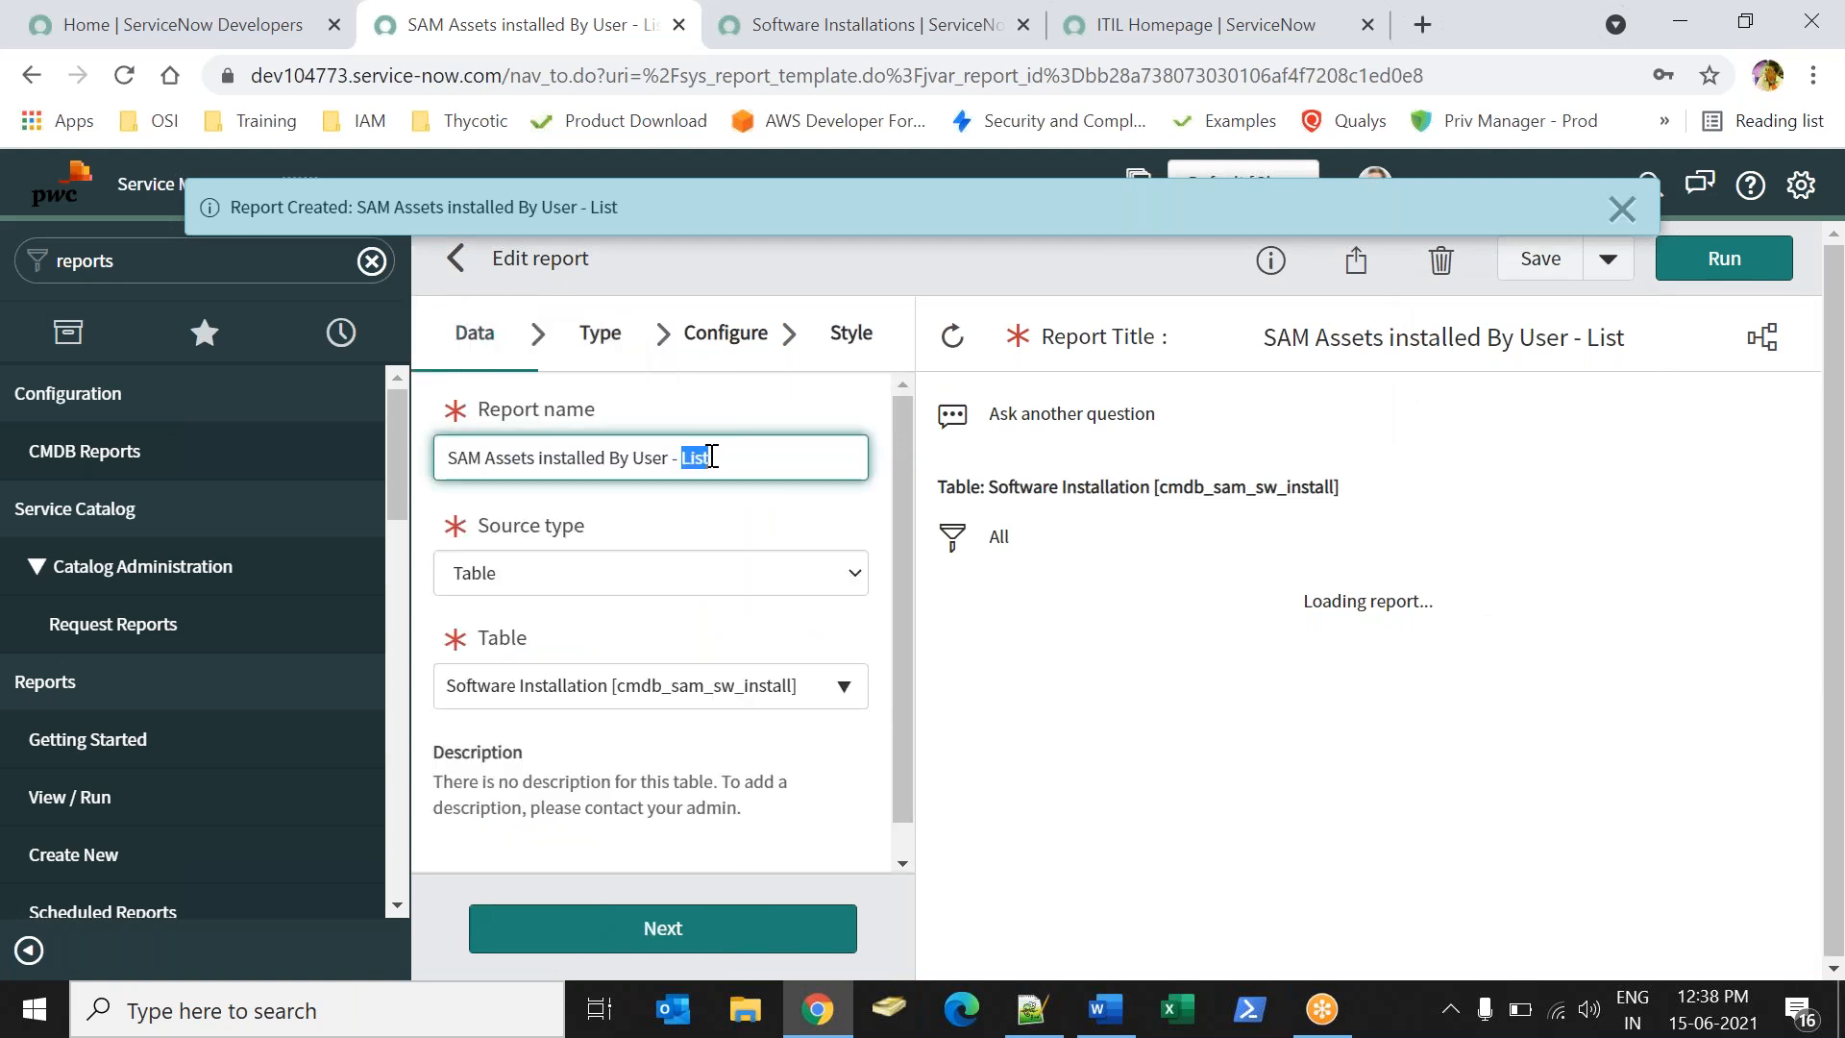
text(Numb)
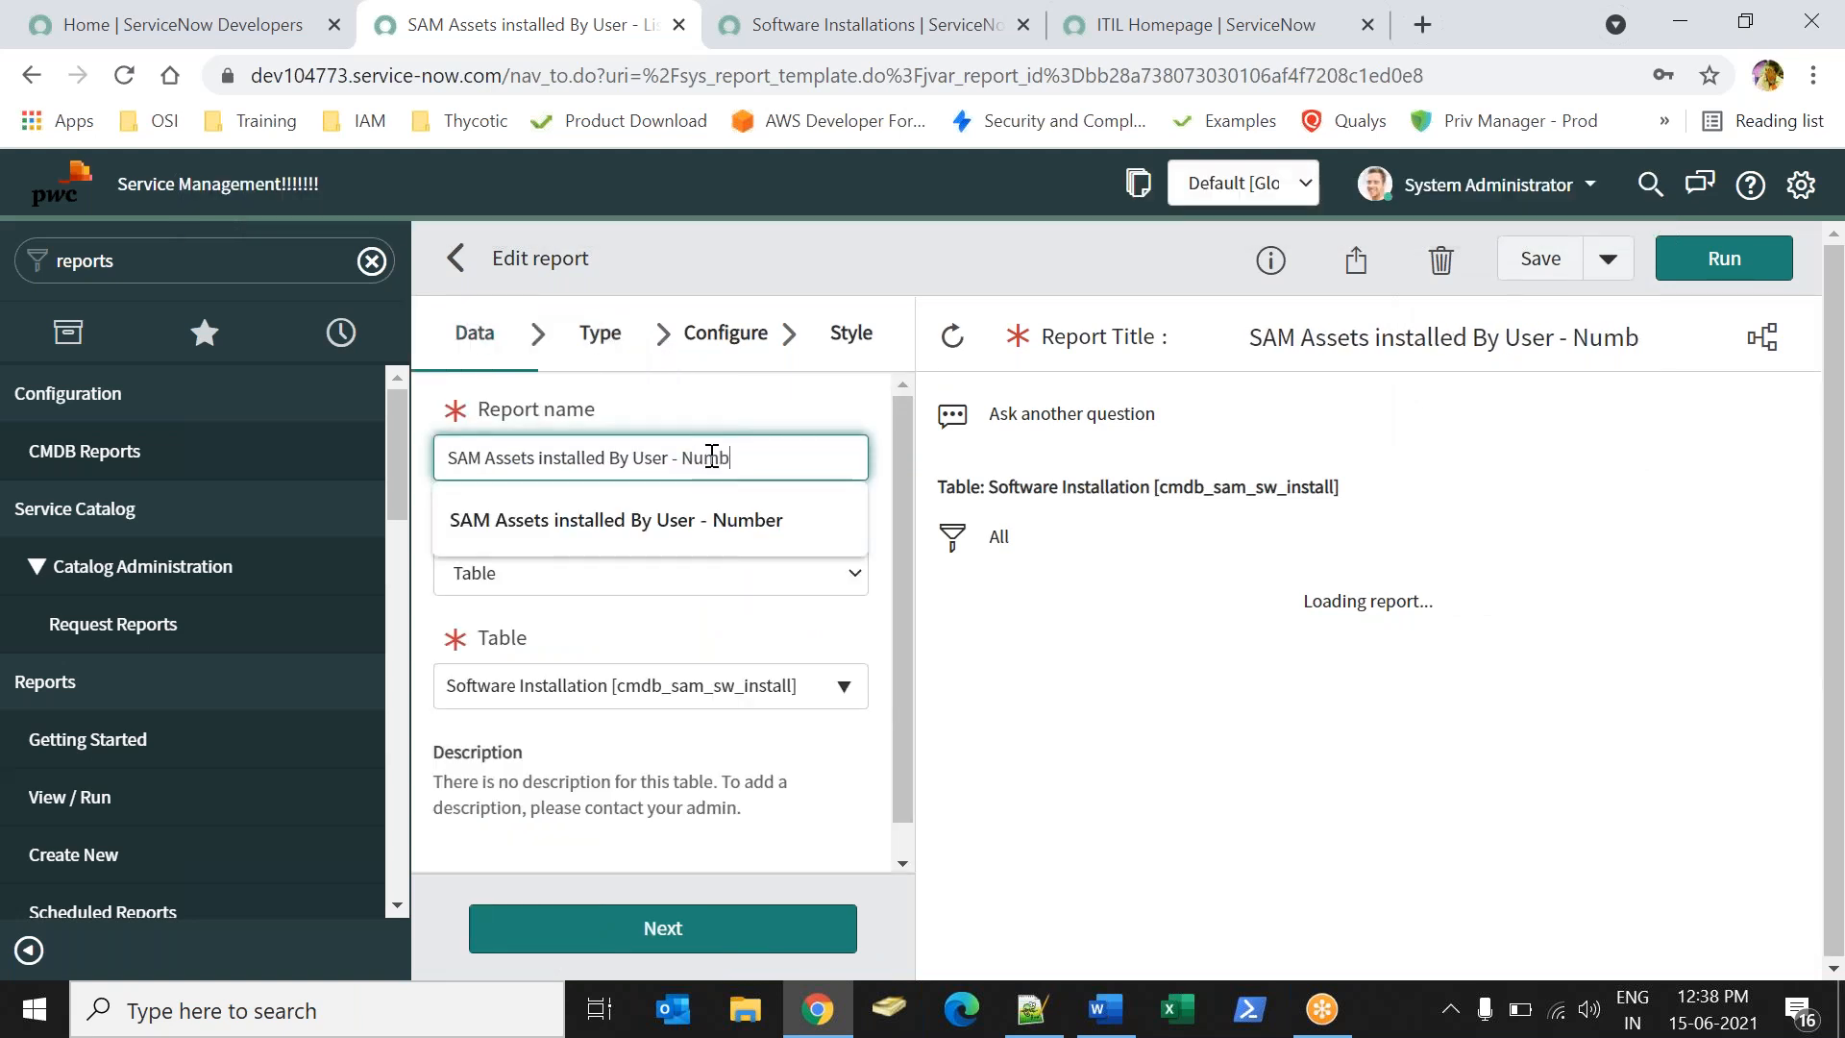
text(er)
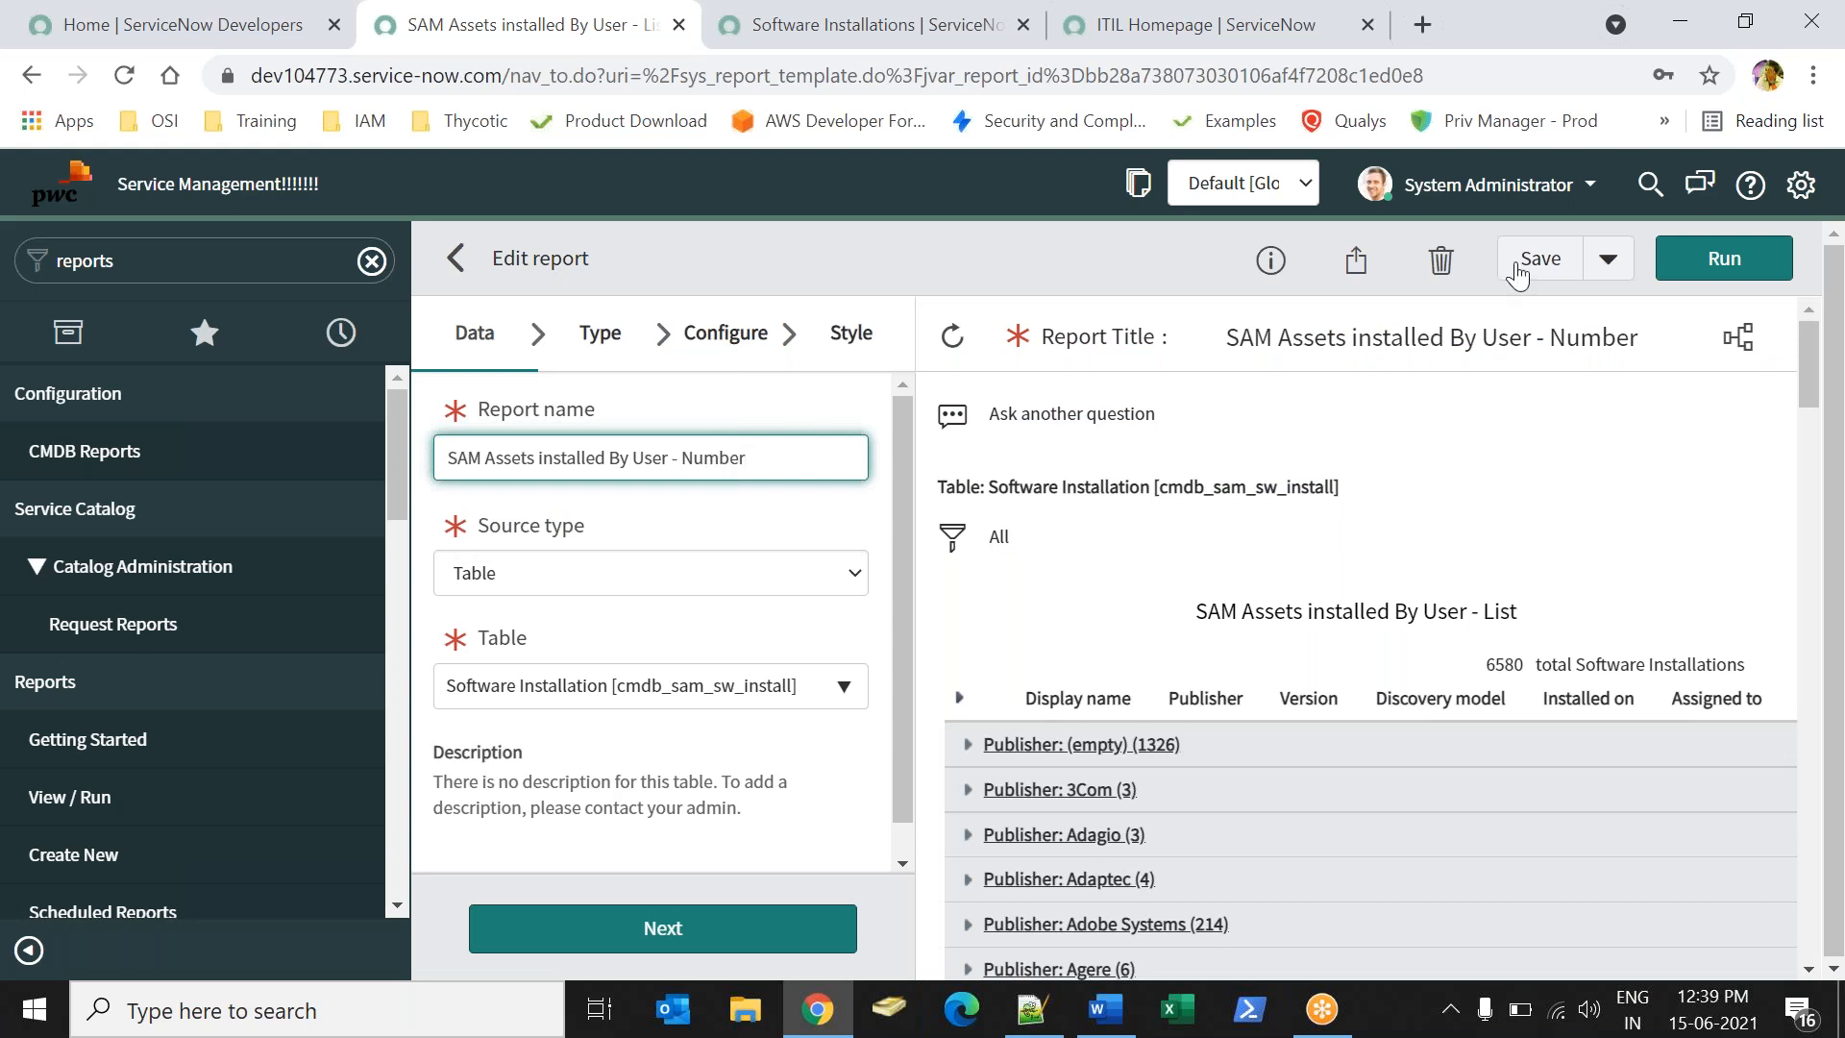
- Change the visualization to a single-number score, run it, and save
click(601, 342)
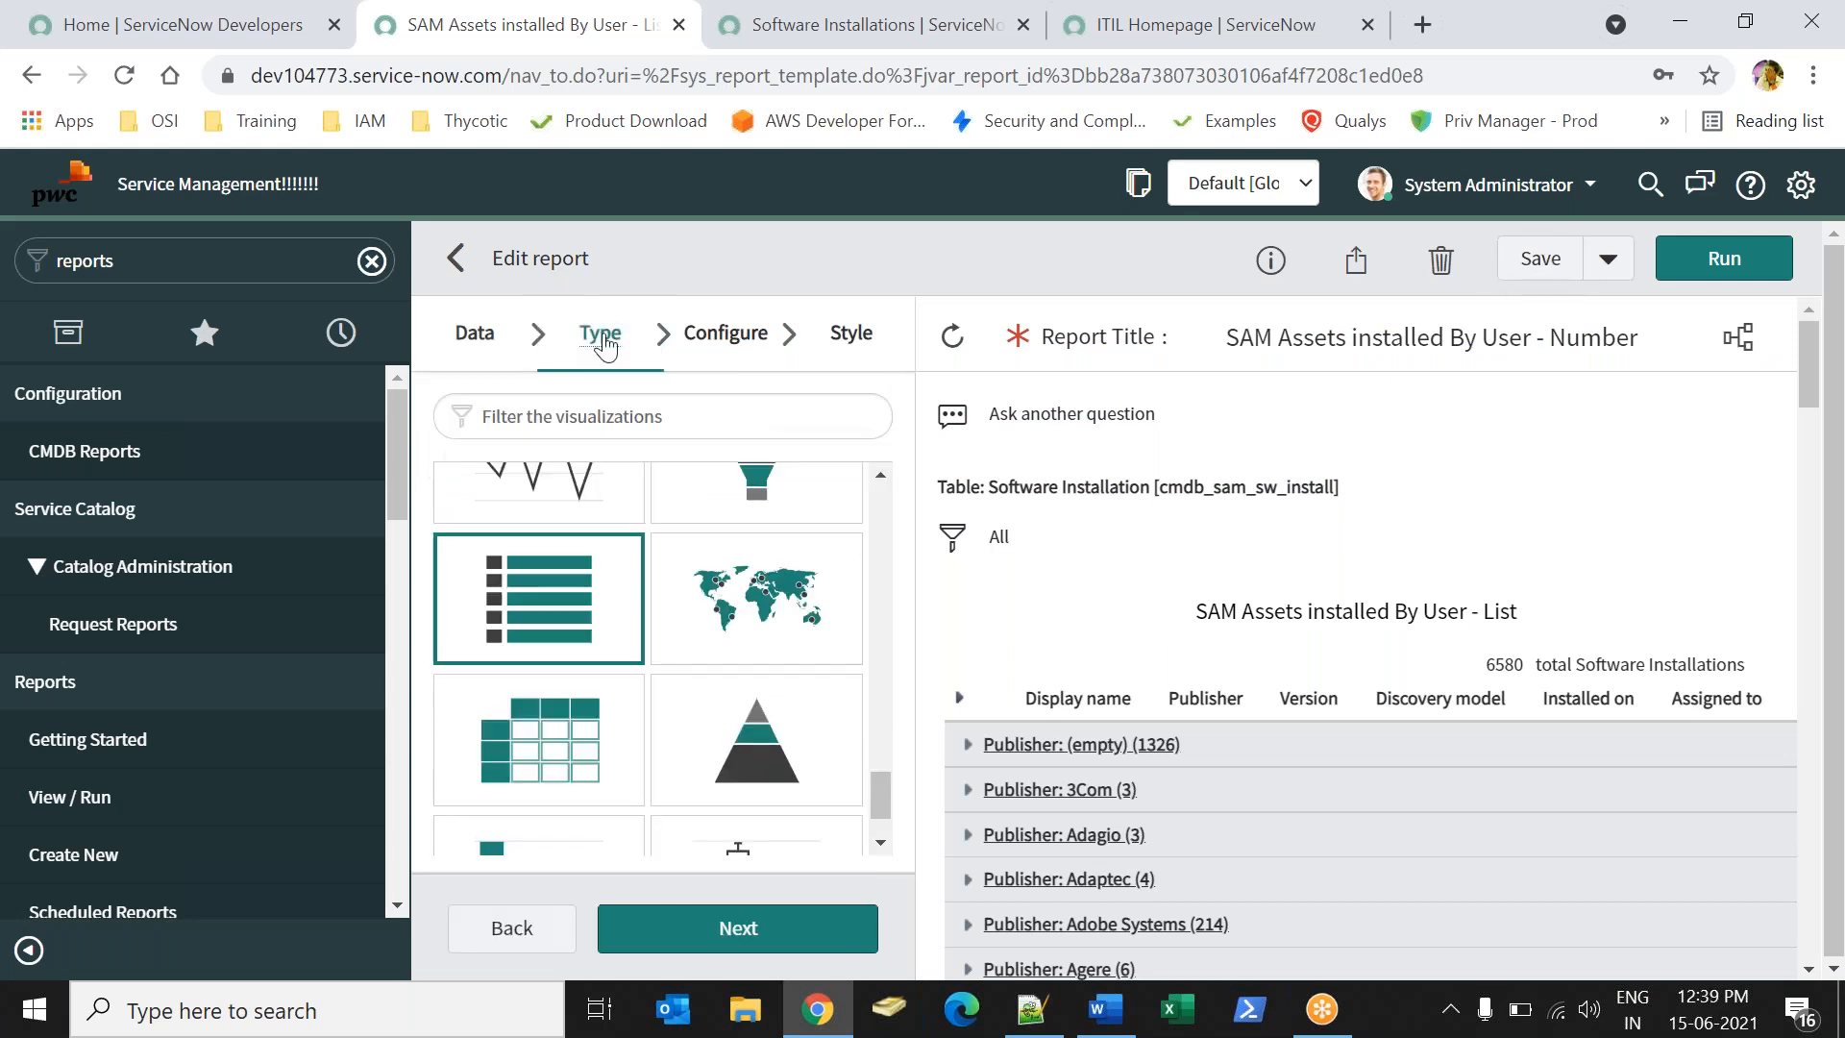
drag(886, 786, 862, 663)
click(738, 827)
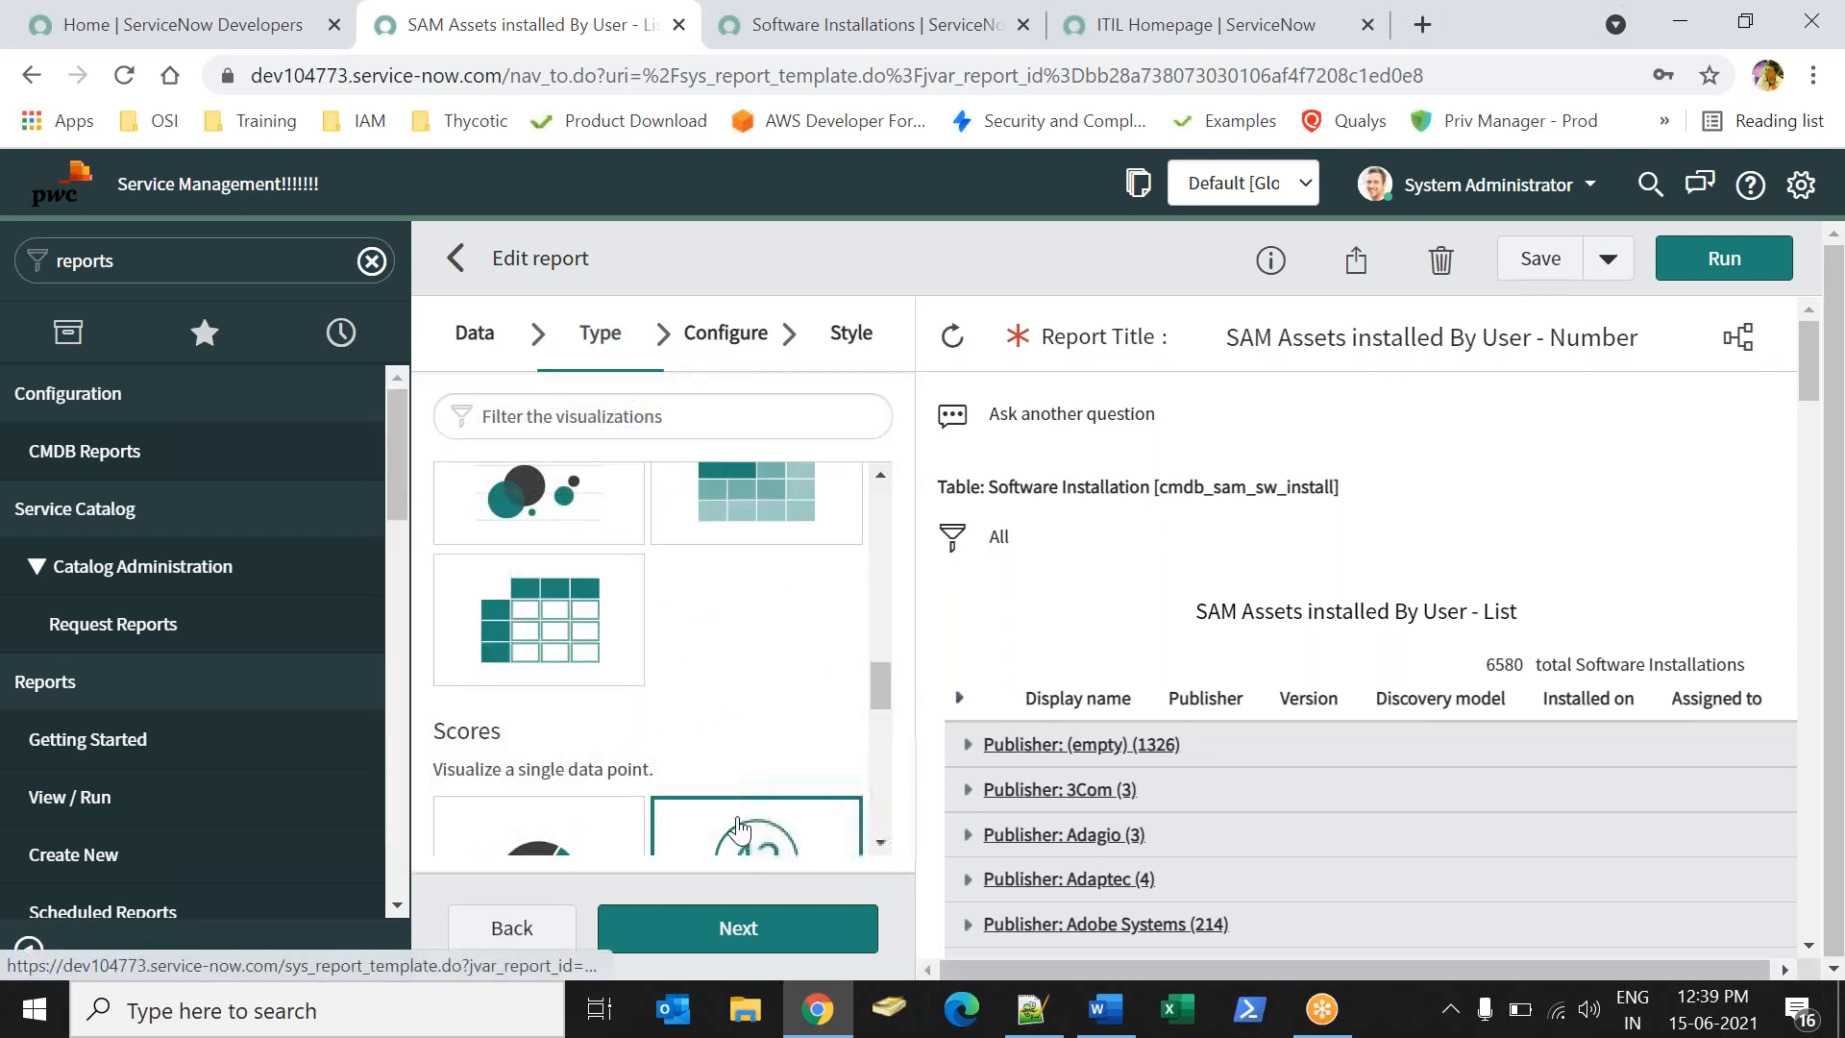
click(1725, 259)
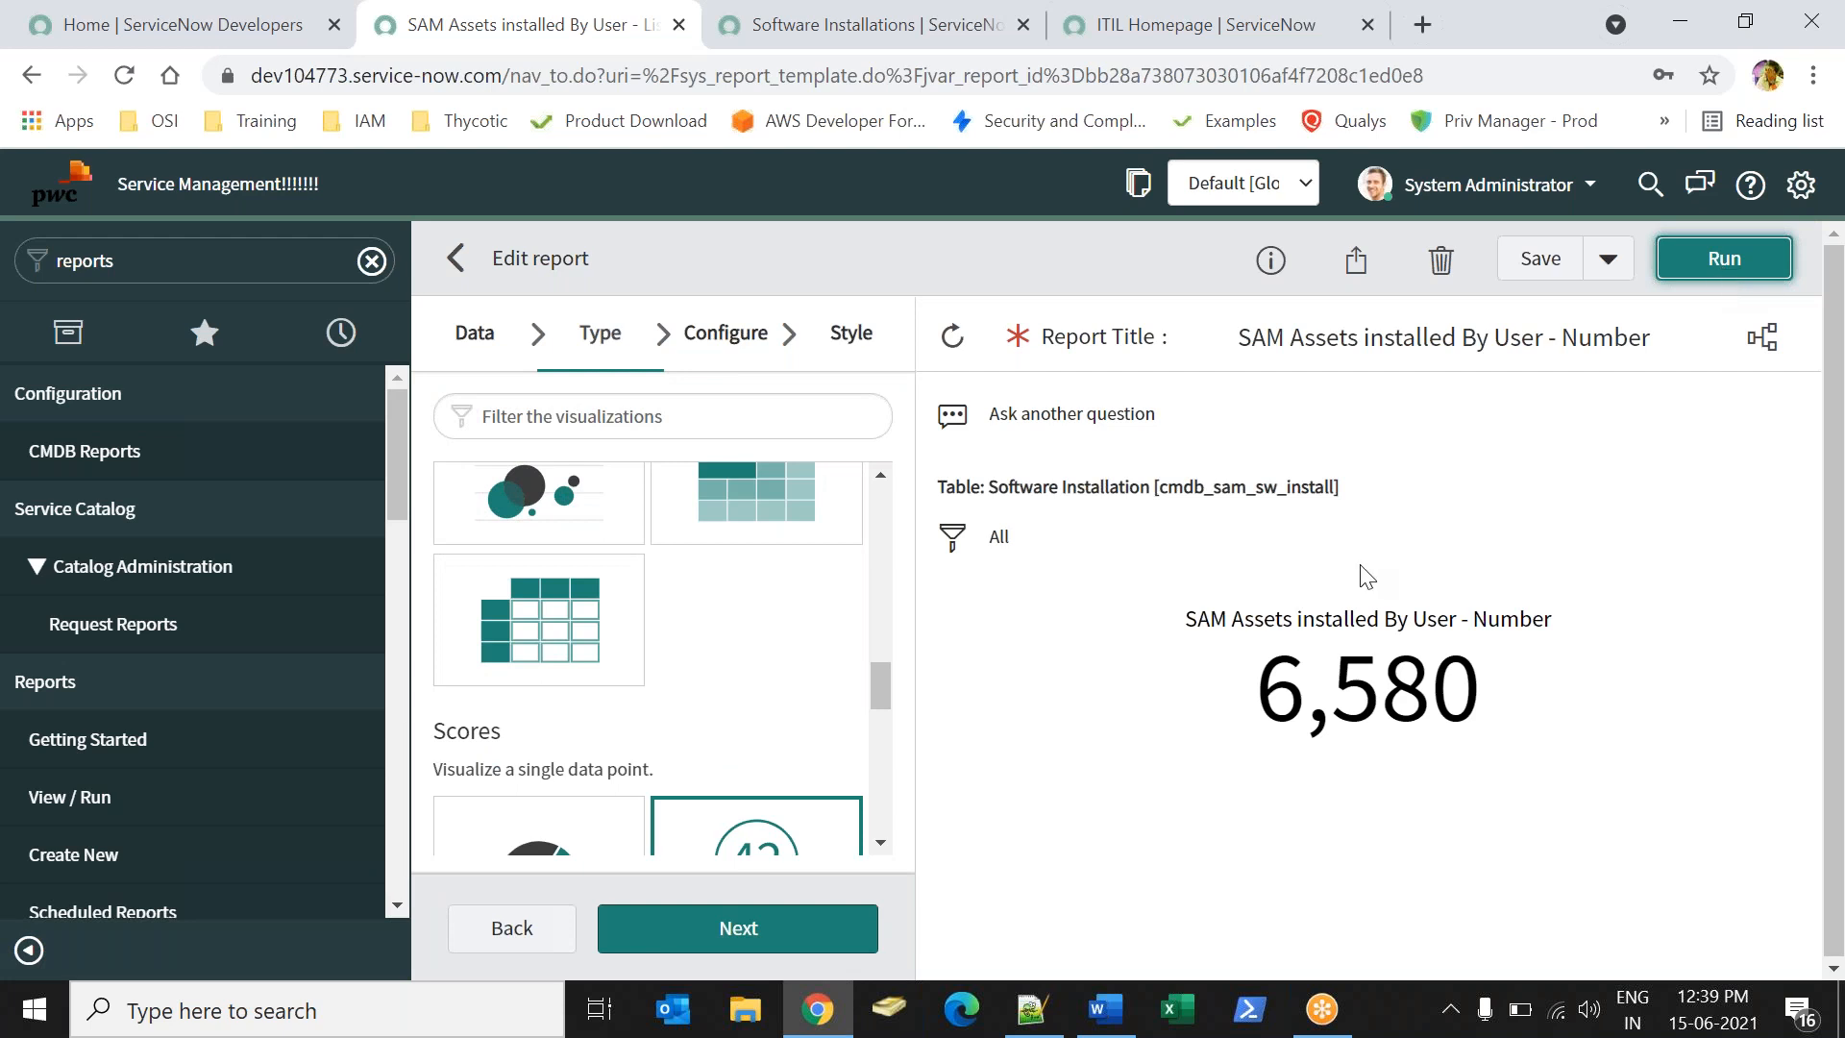
click(1561, 266)
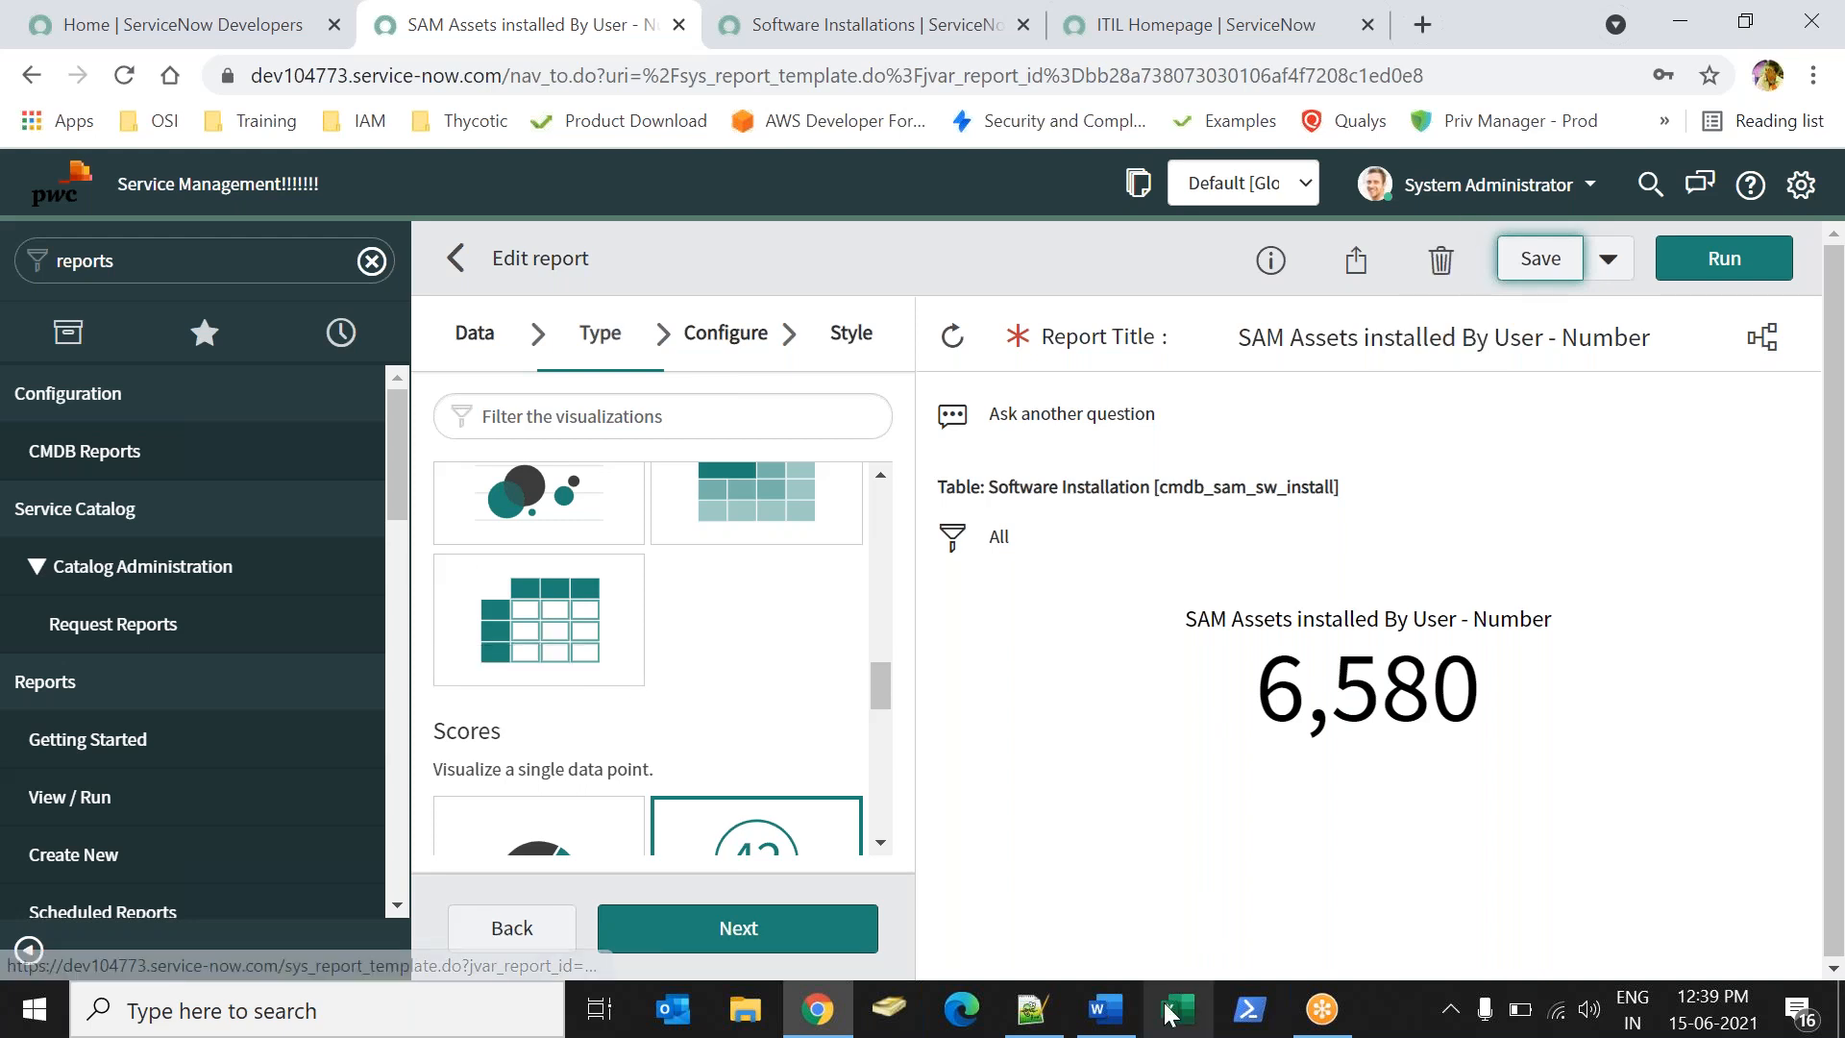
- Bring up the Word notes and clear the marked lines
click(1110, 1016)
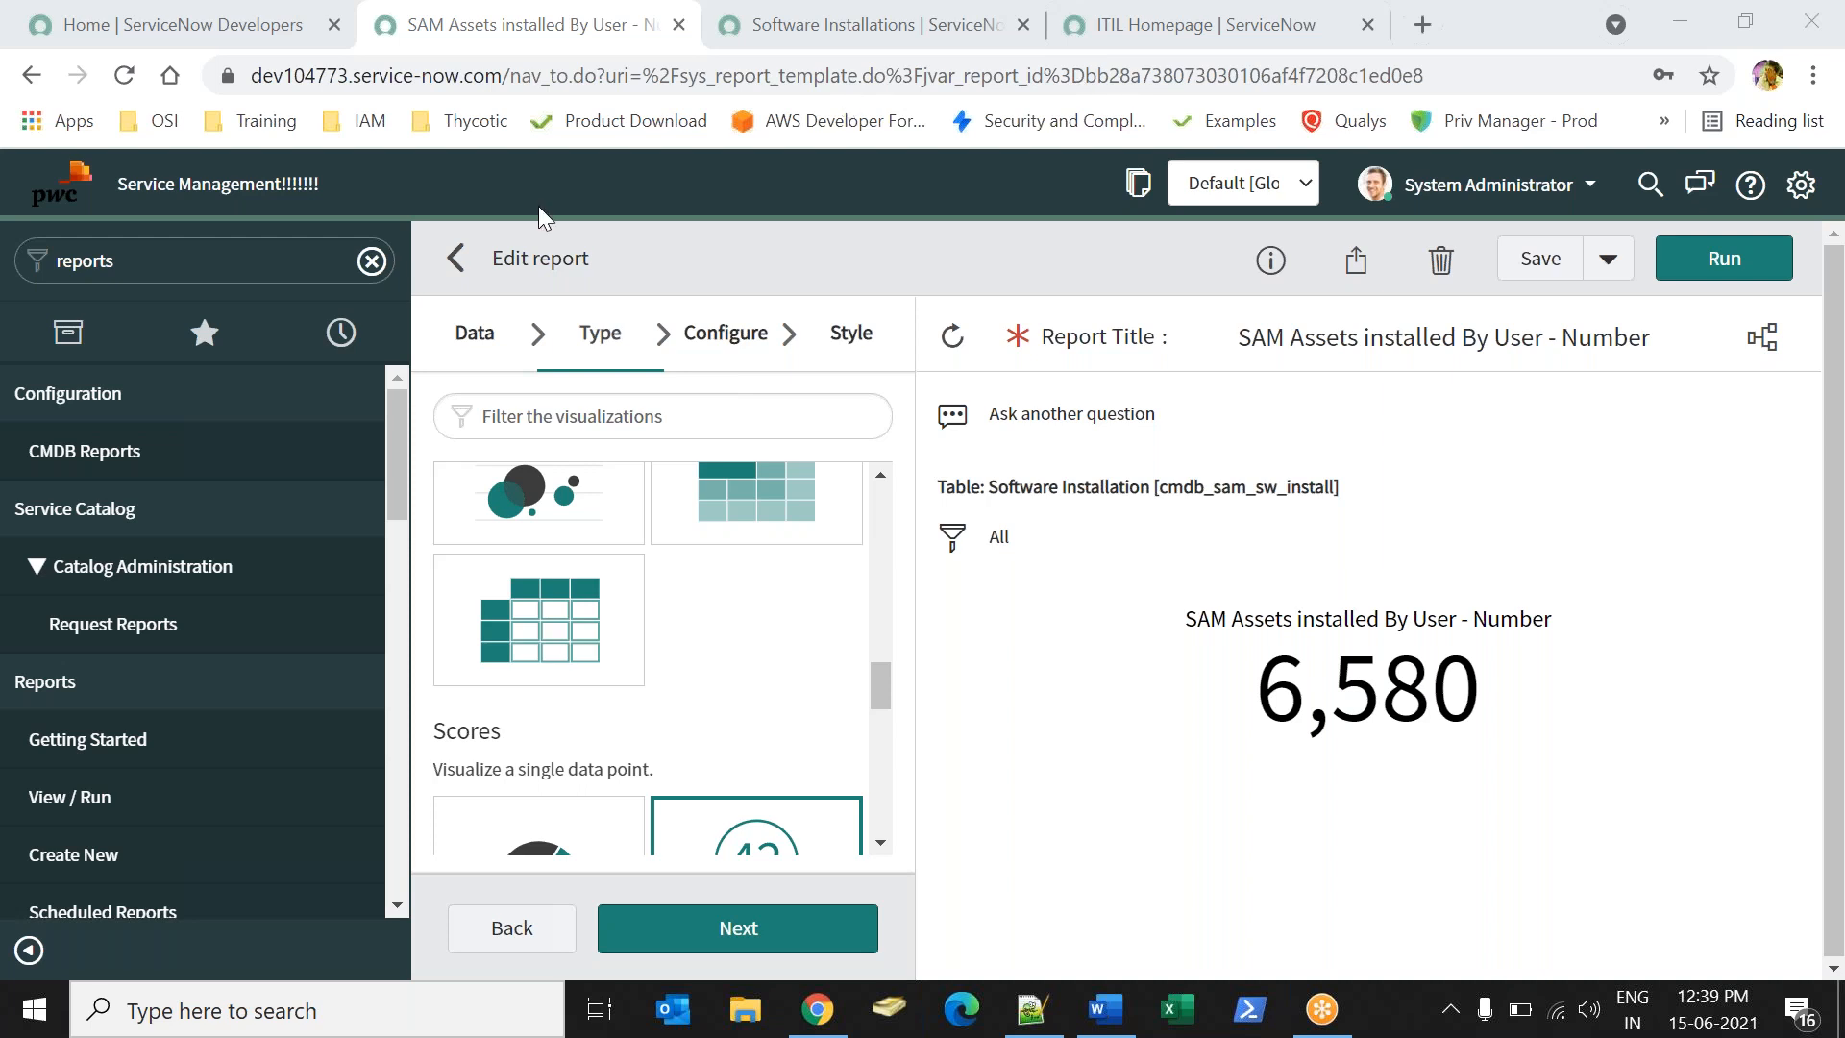
click(1105, 1009)
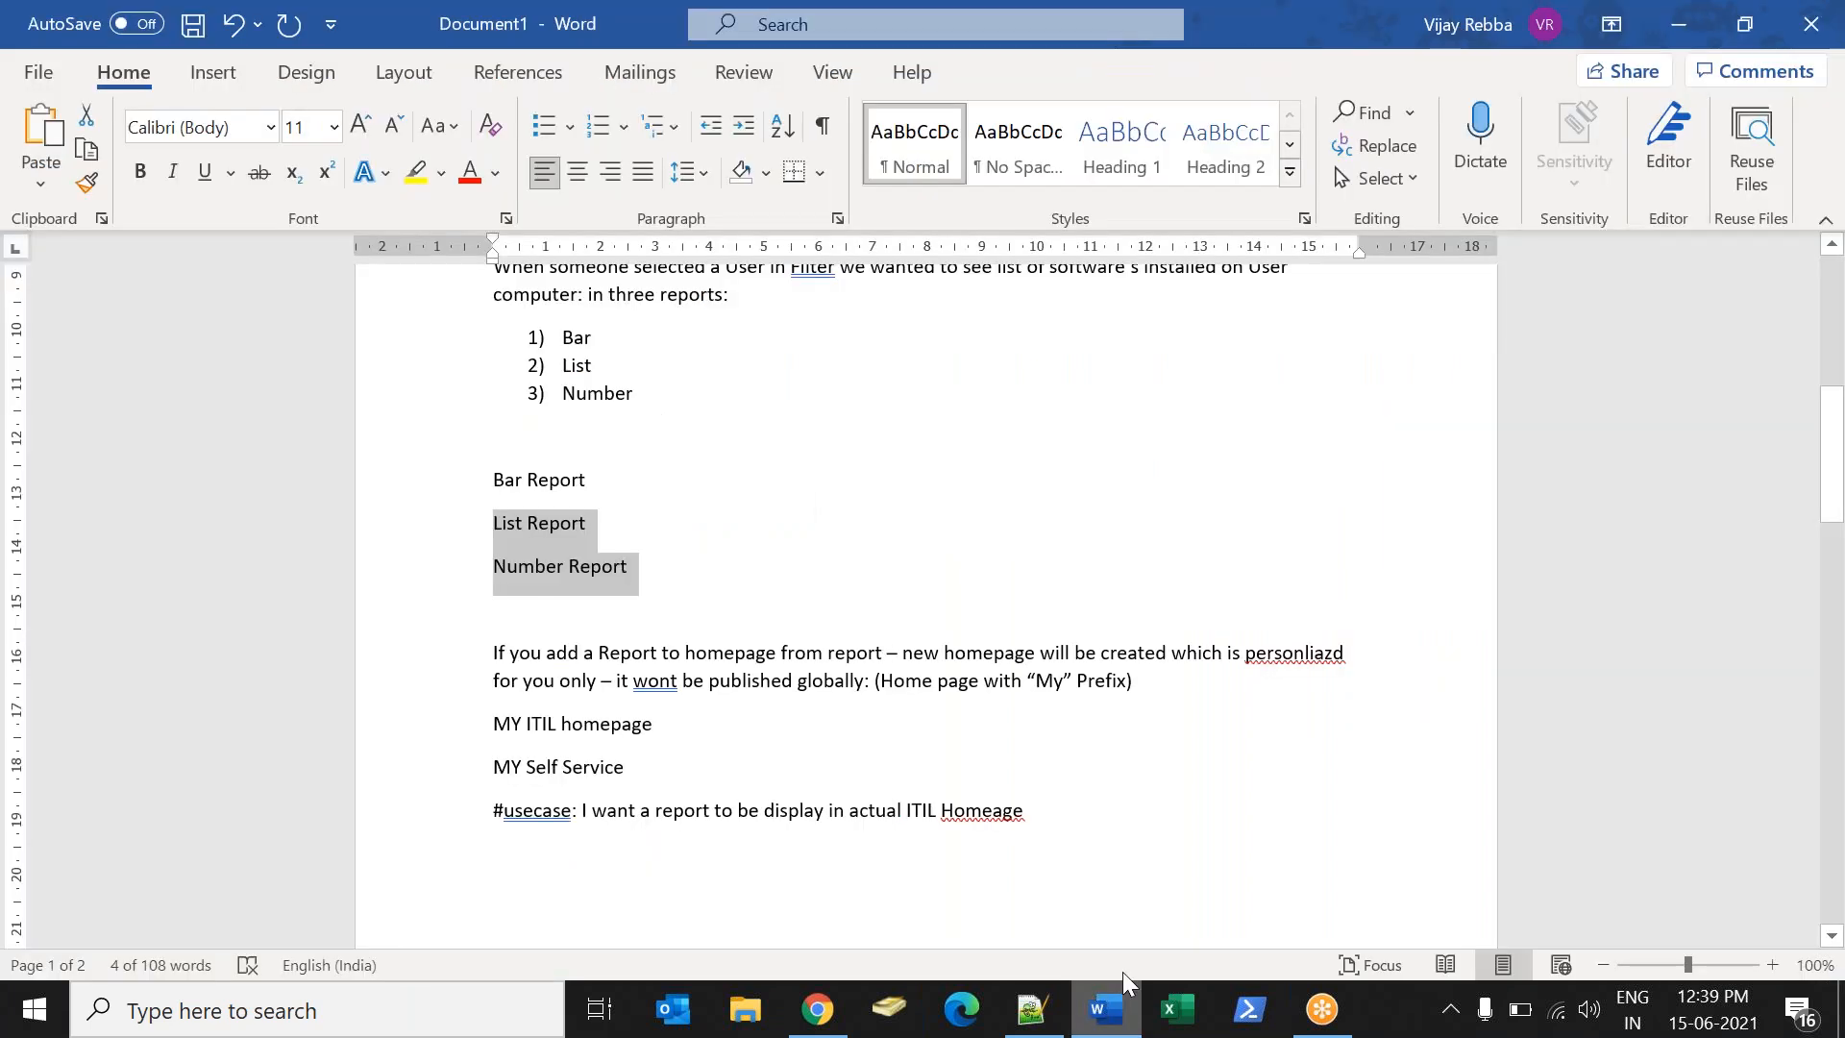
click(706, 592)
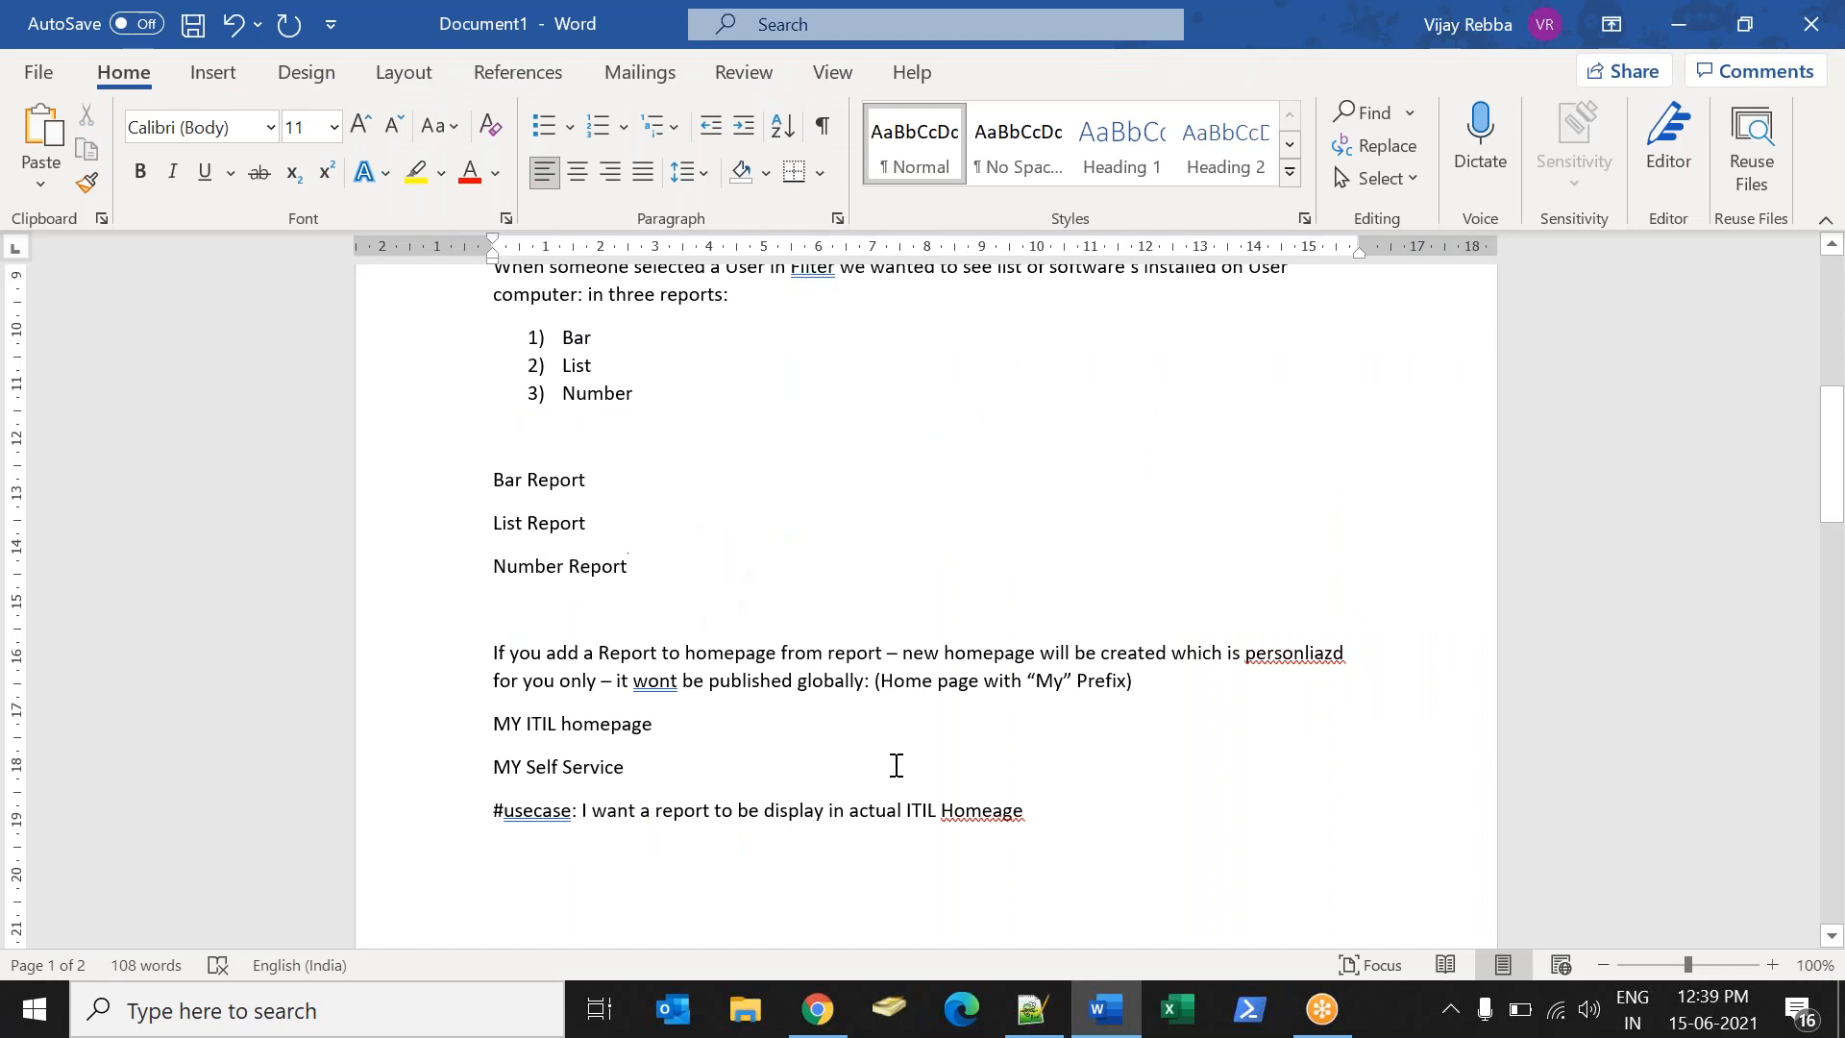
- Search My reports for 'sam' and open SAM Assets installed By User
click(817, 1009)
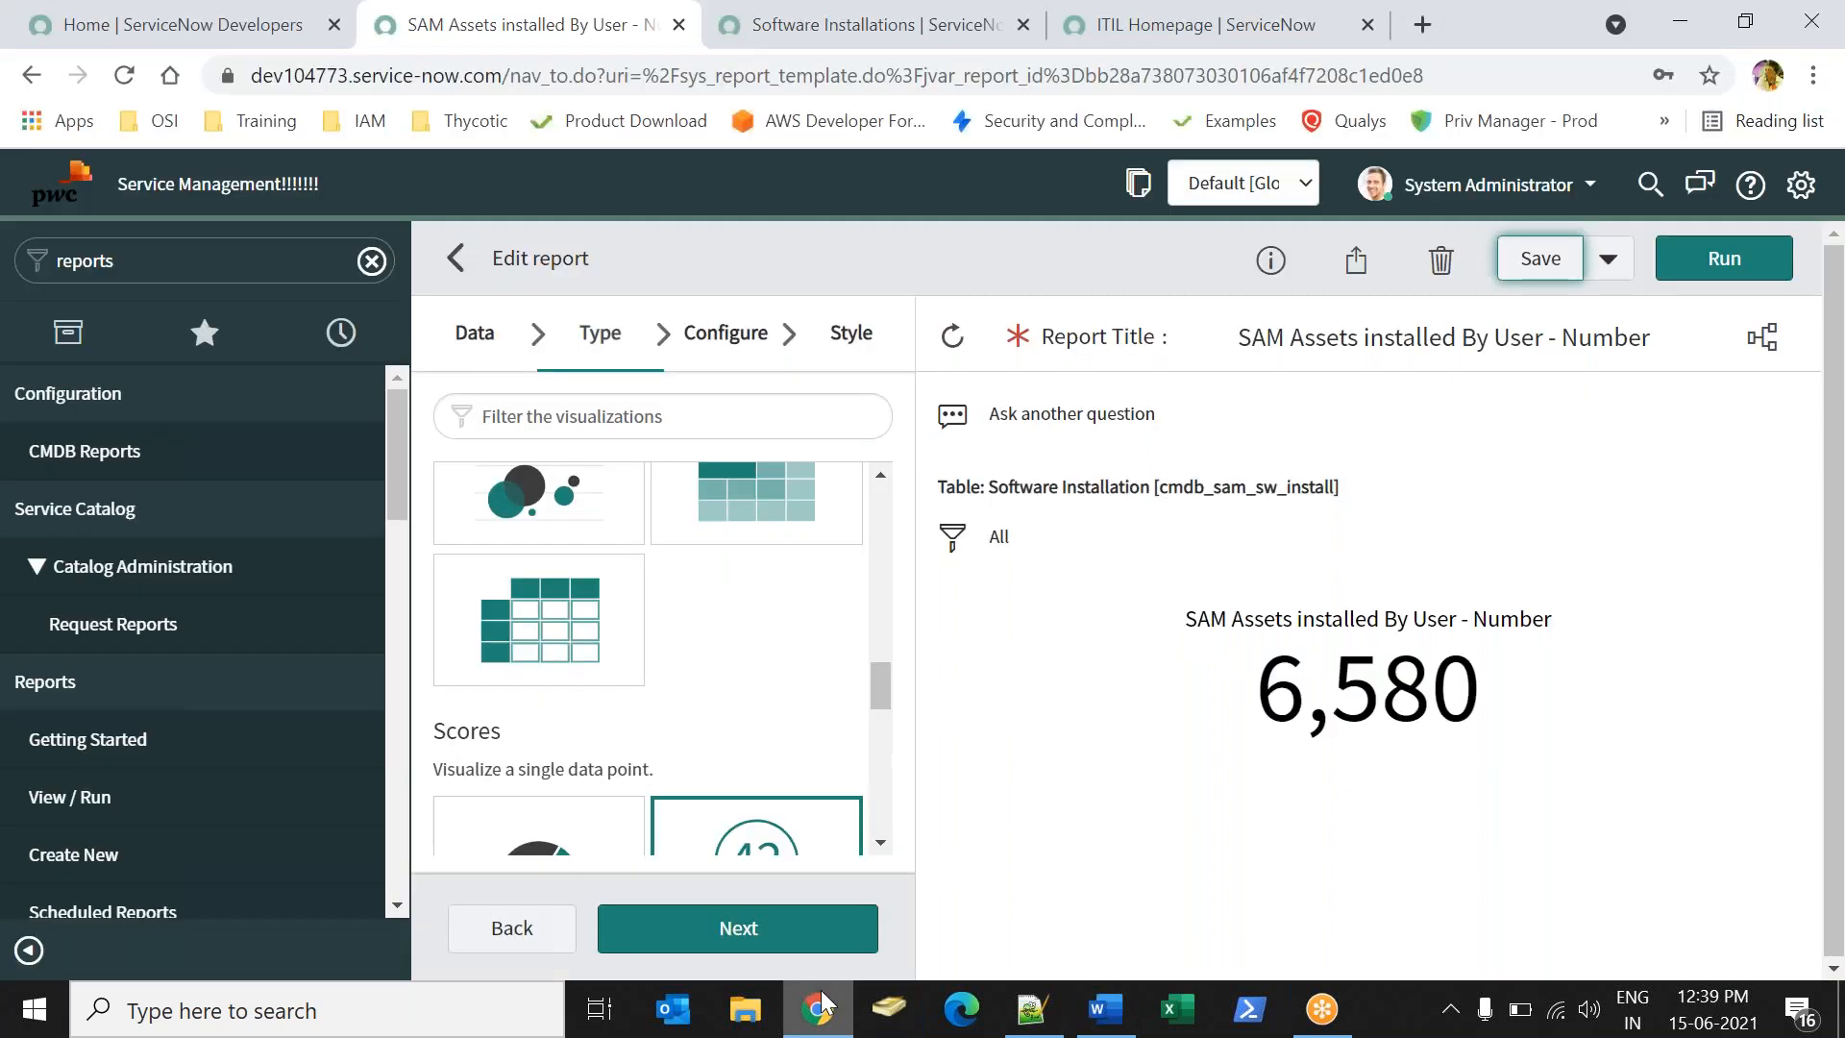
click(460, 261)
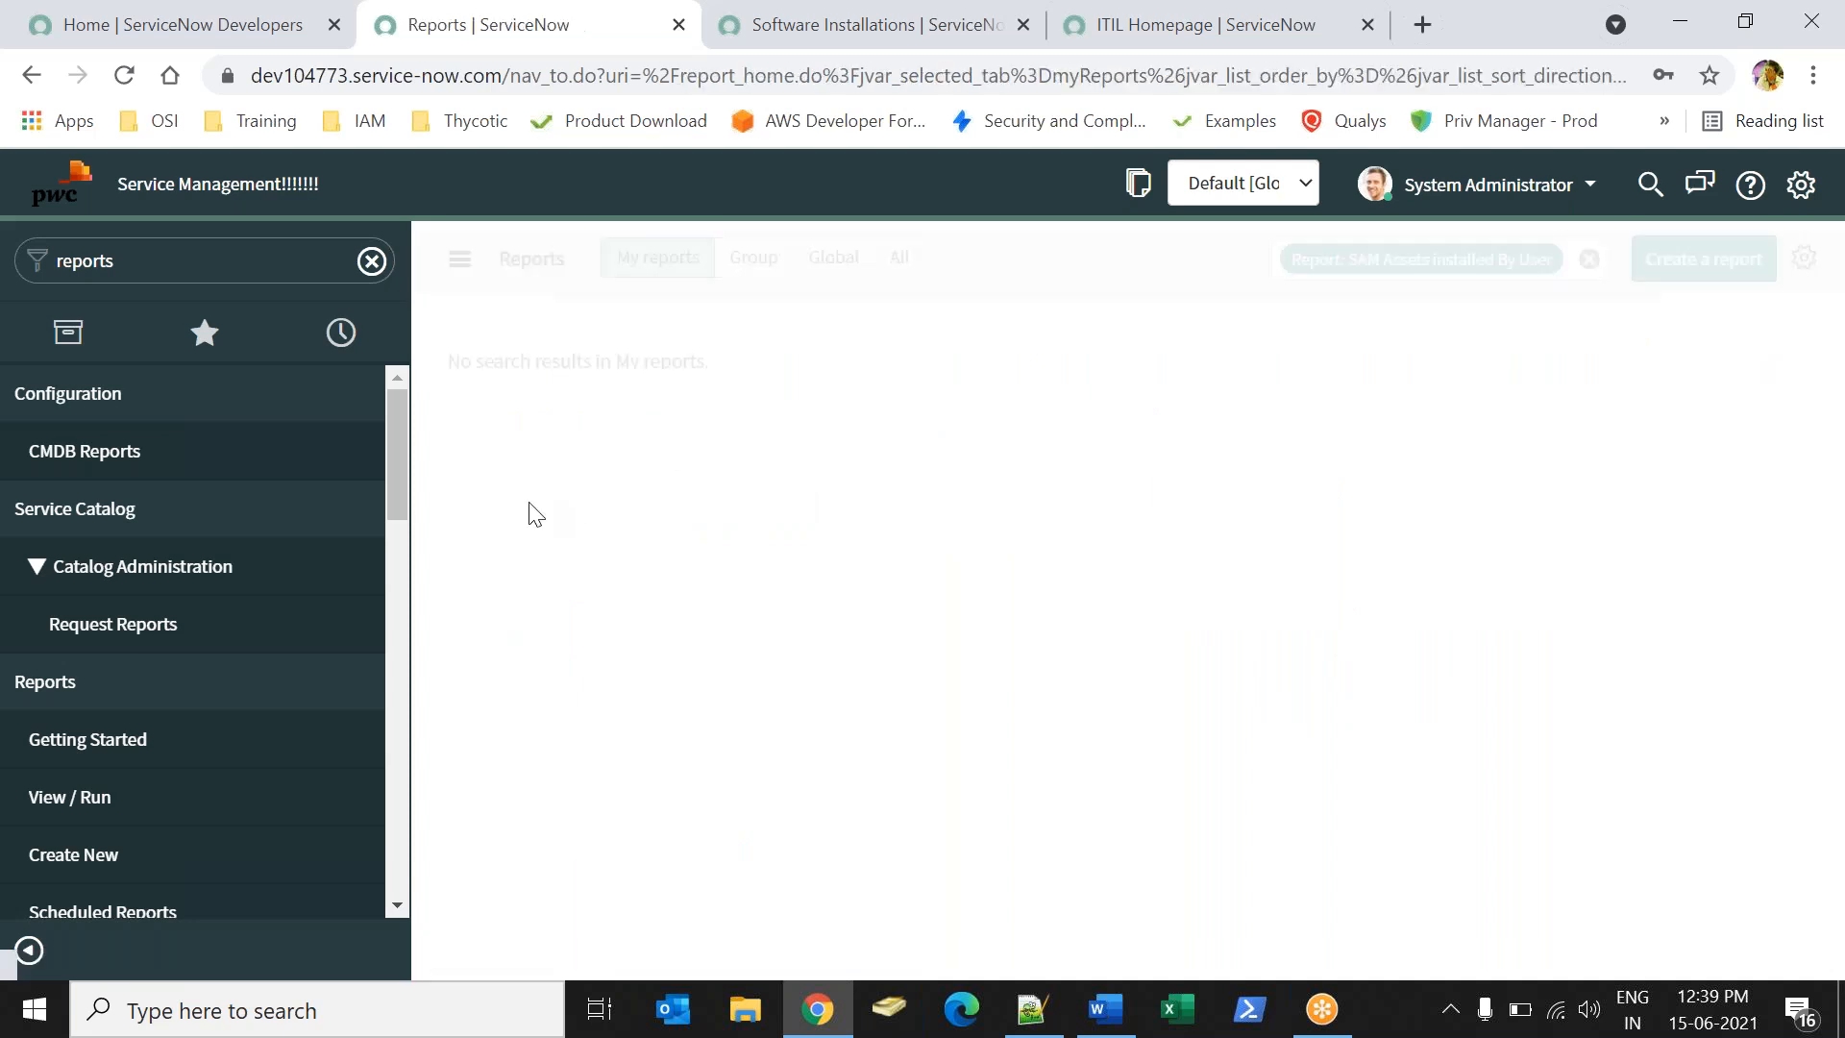
click(97, 805)
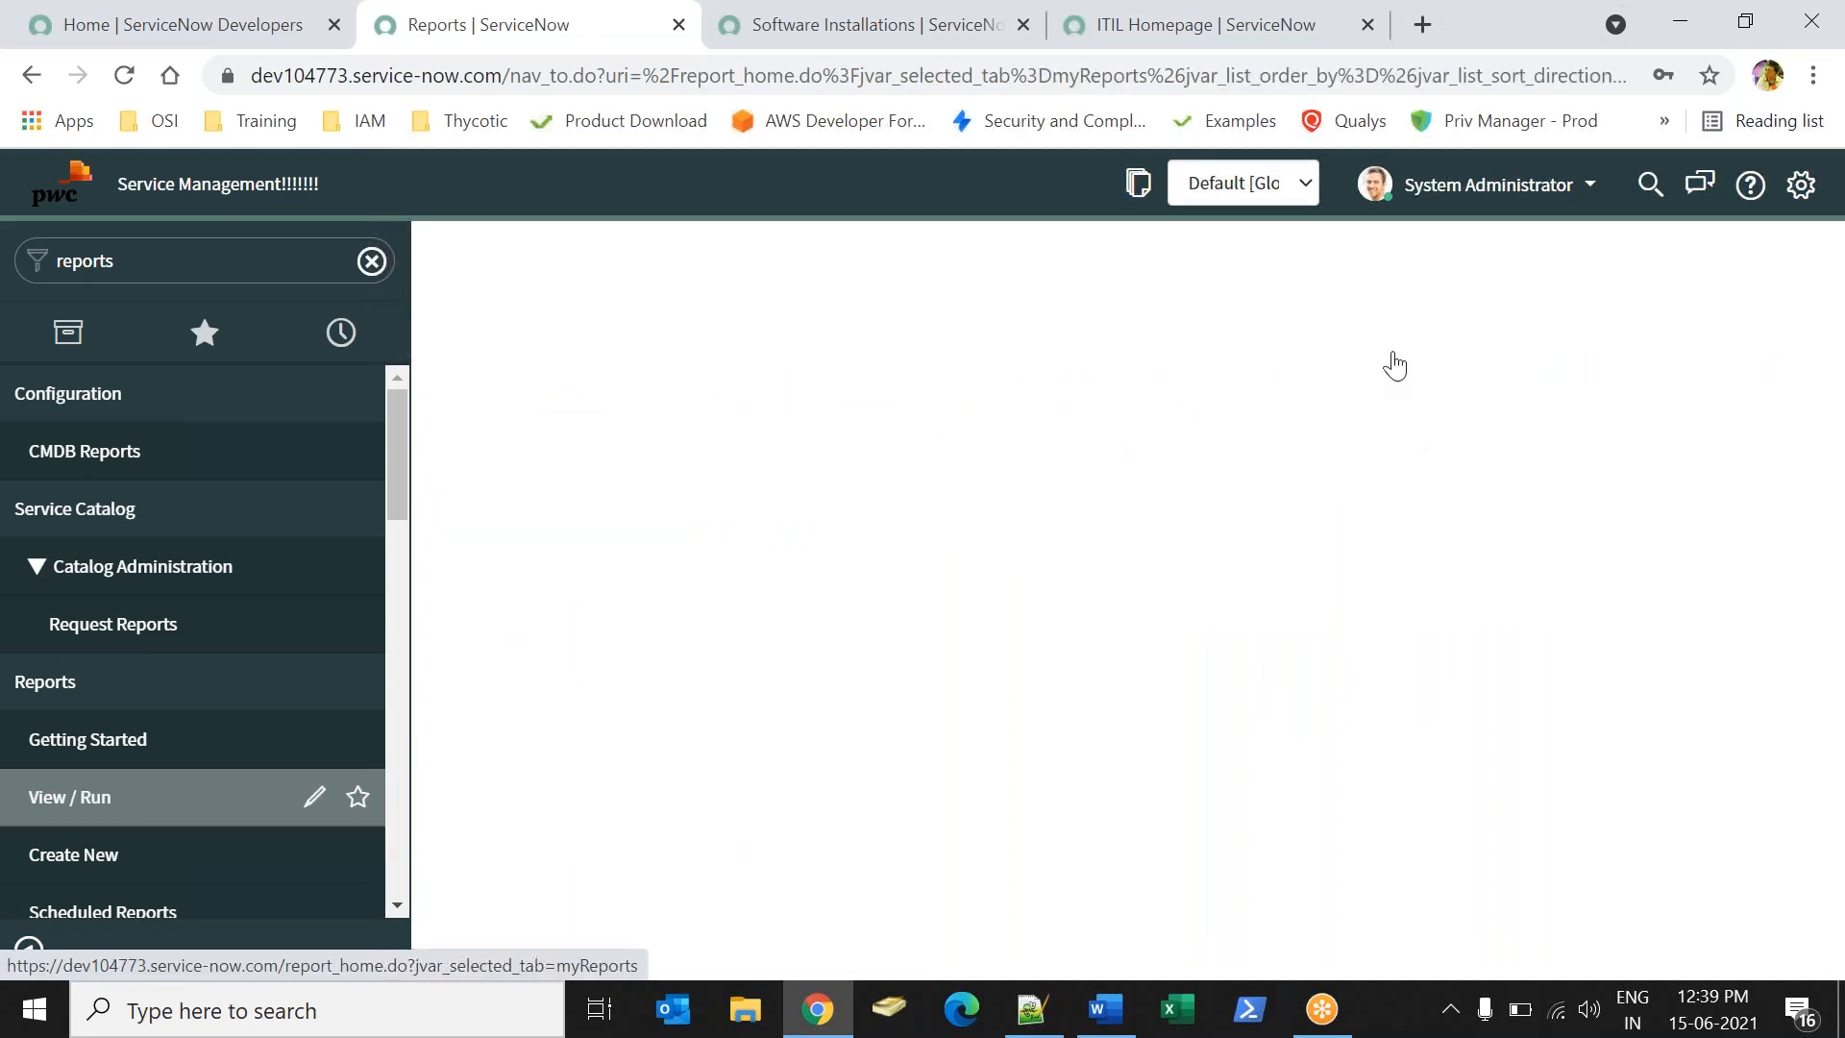
click(1393, 260)
text(sam)
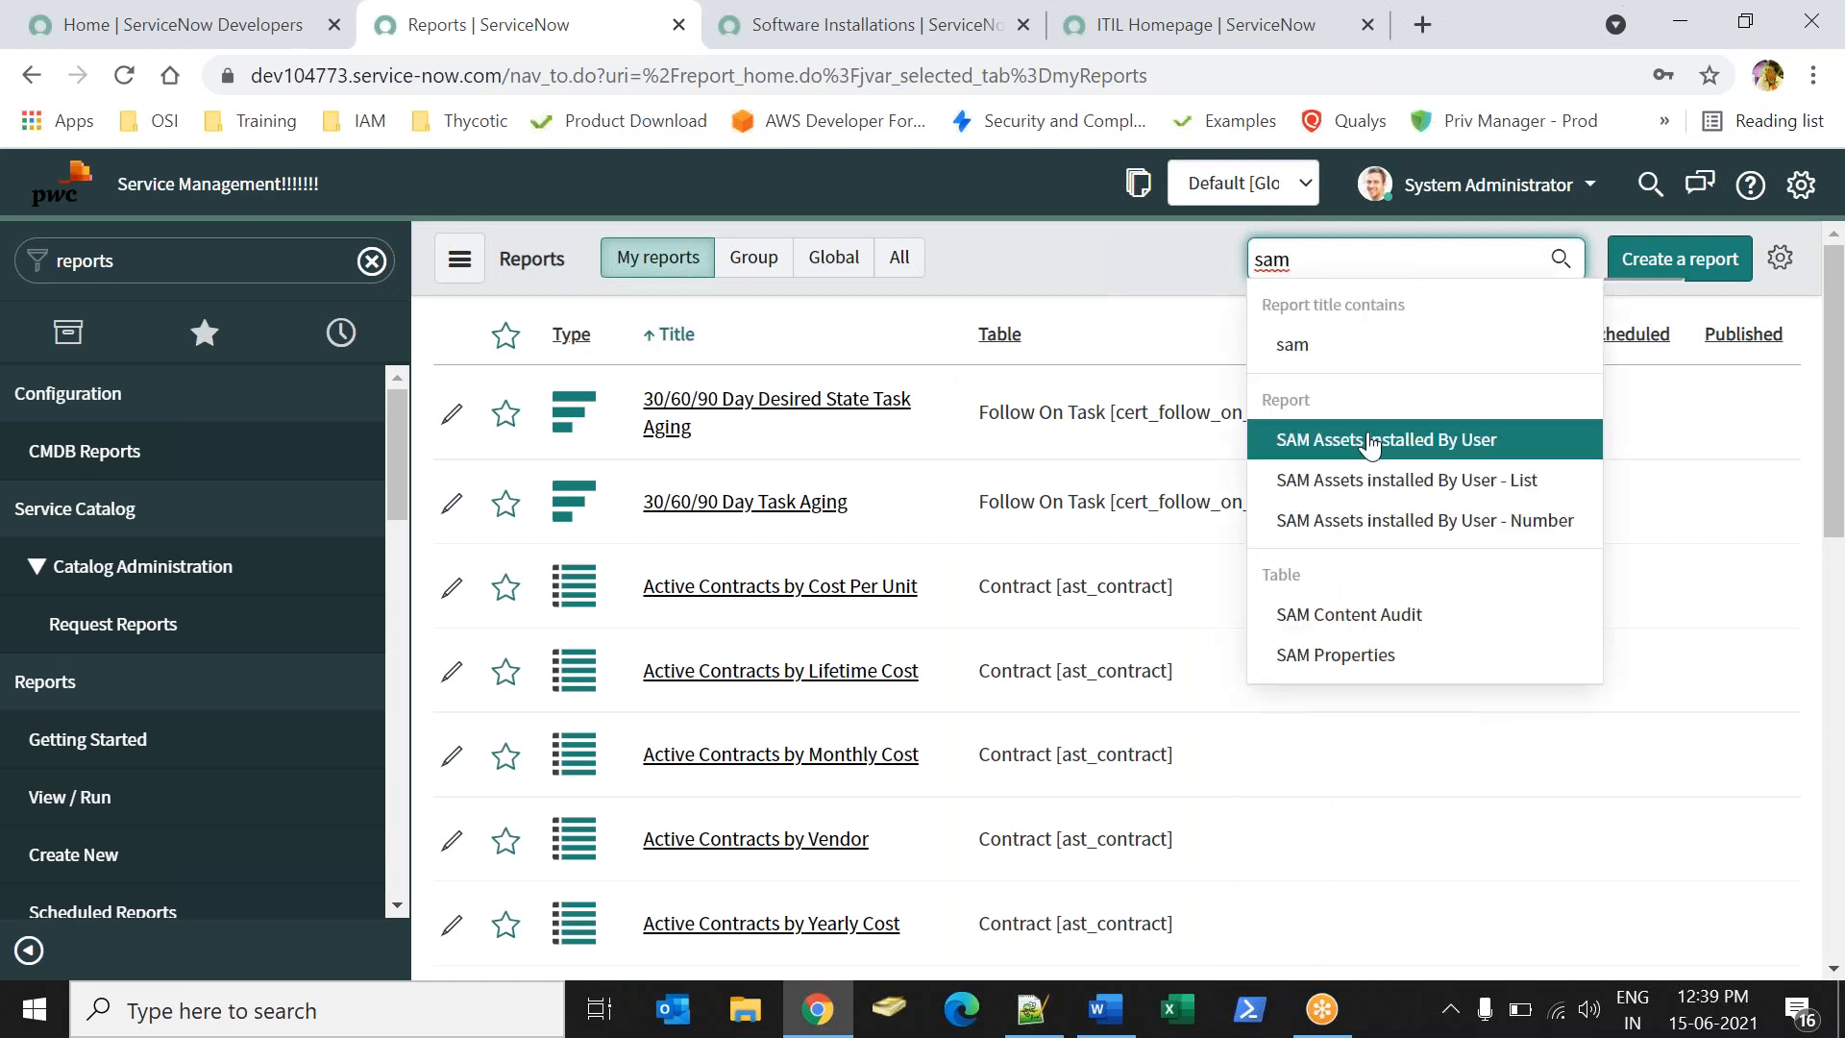
click(1371, 441)
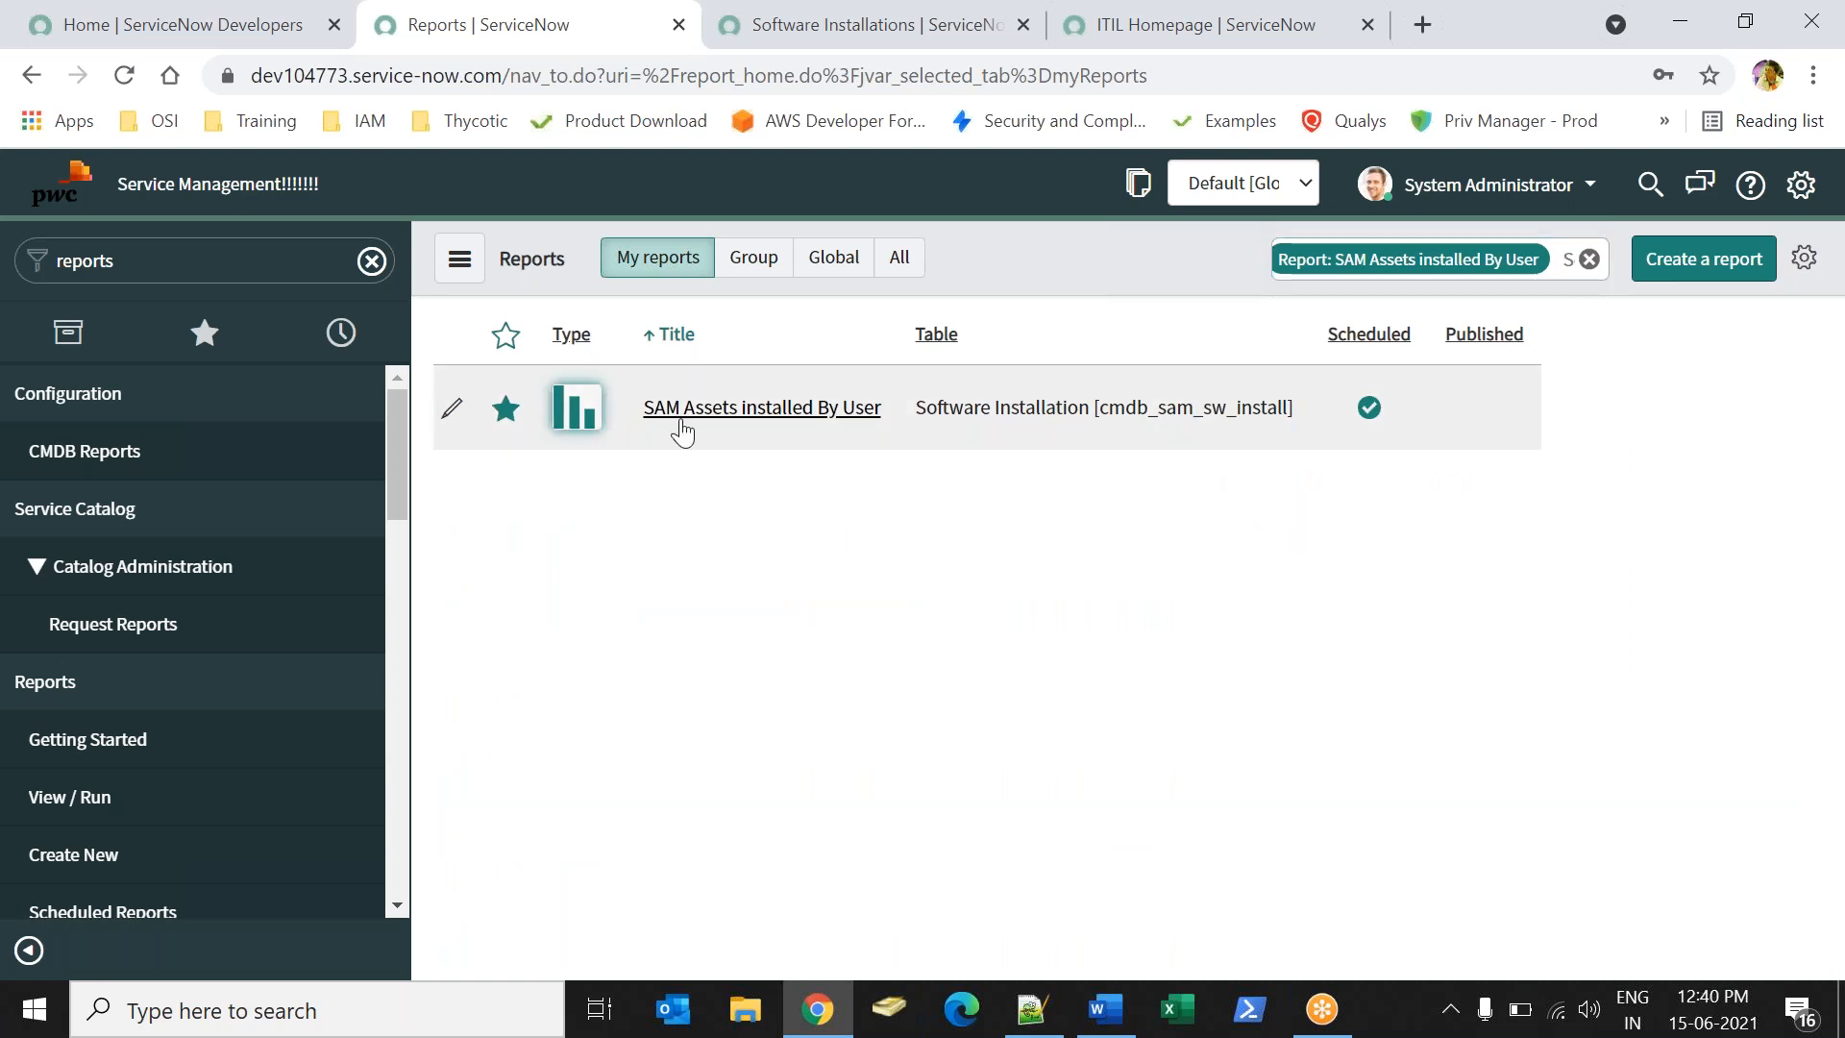
click(506, 409)
click(762, 408)
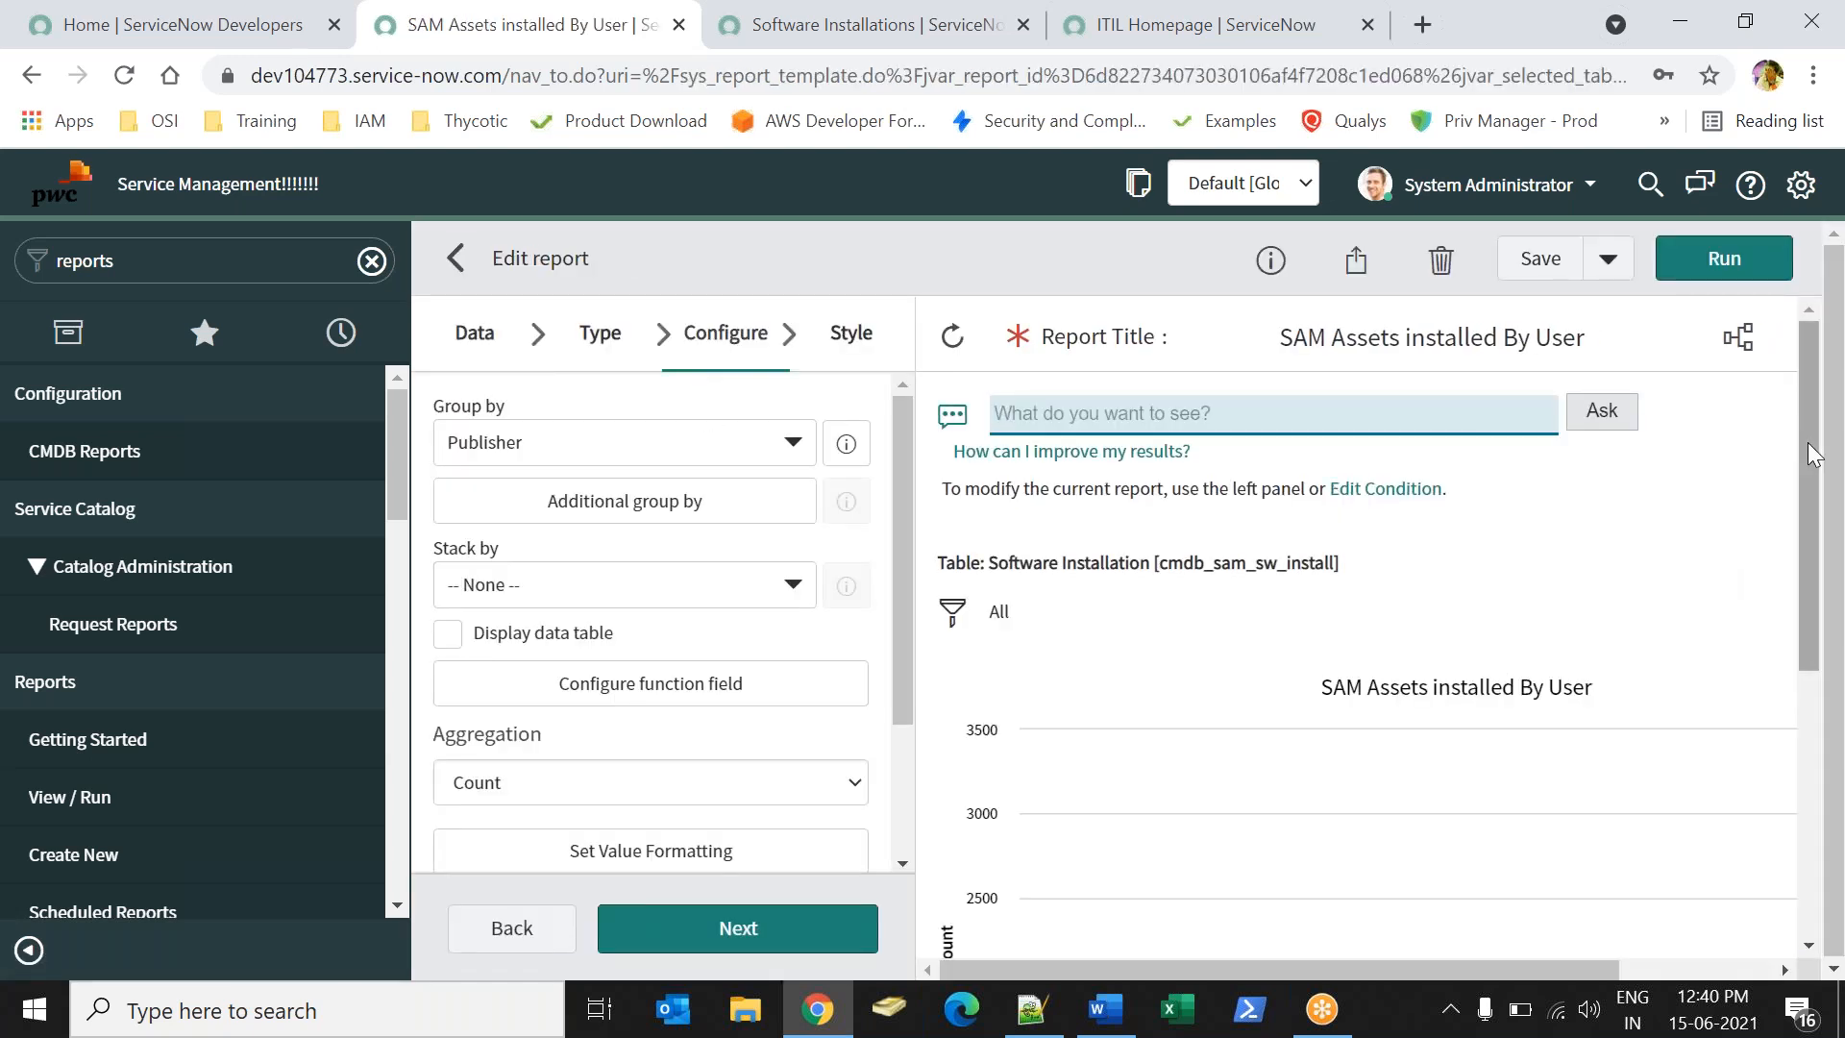
drag(1808, 442, 1819, 686)
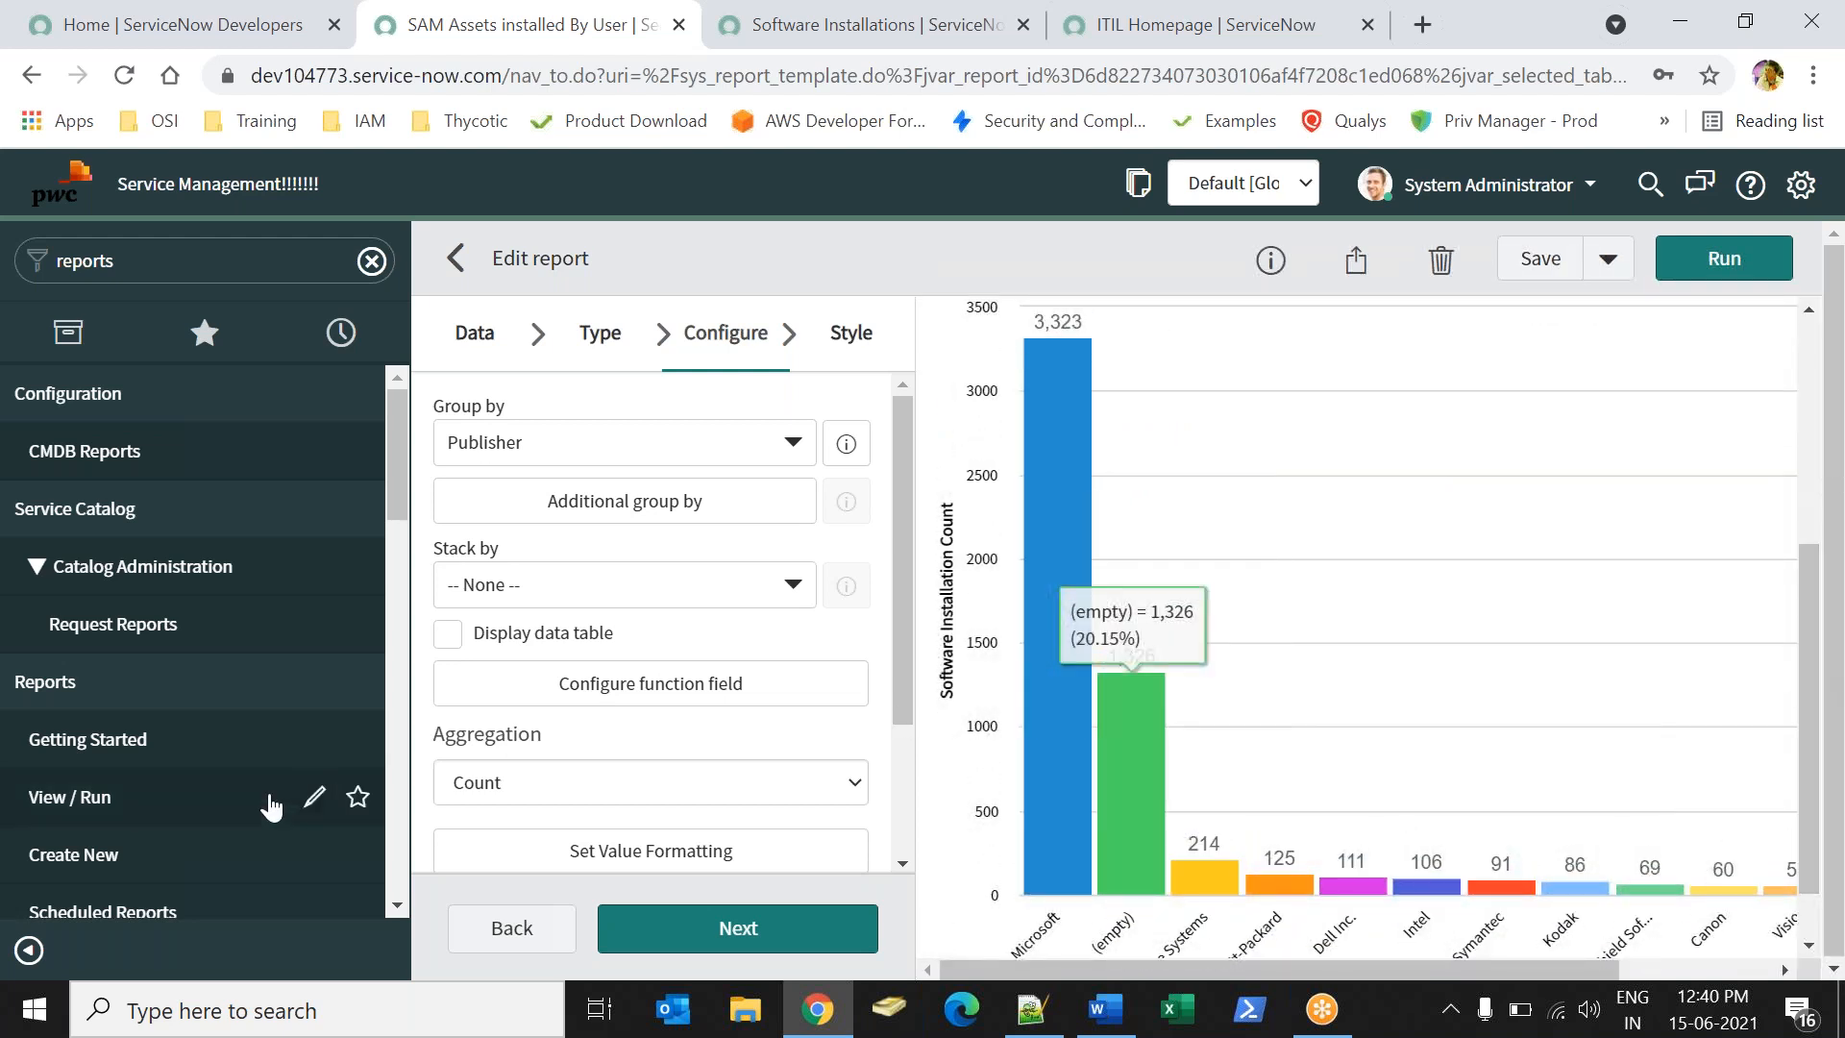
- Search 'sam' again and open the SAM Assets installed By User - List report
click(136, 798)
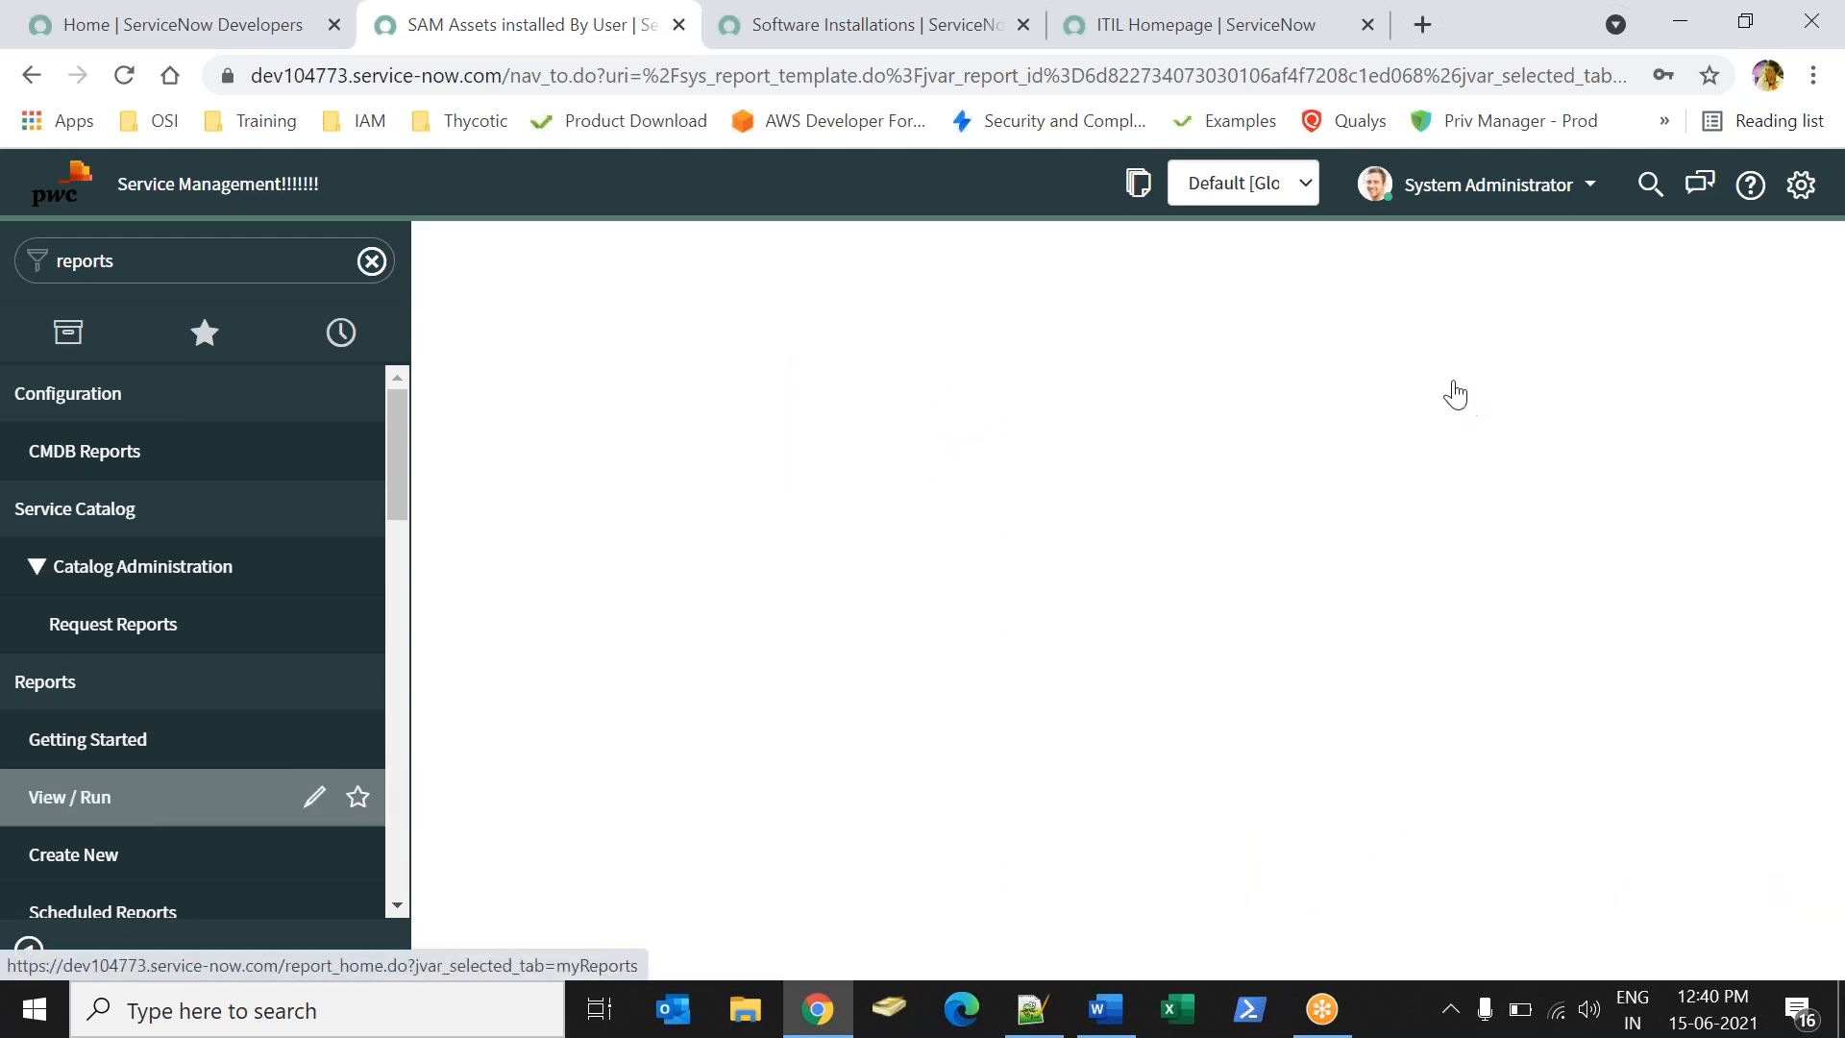
click(1419, 258)
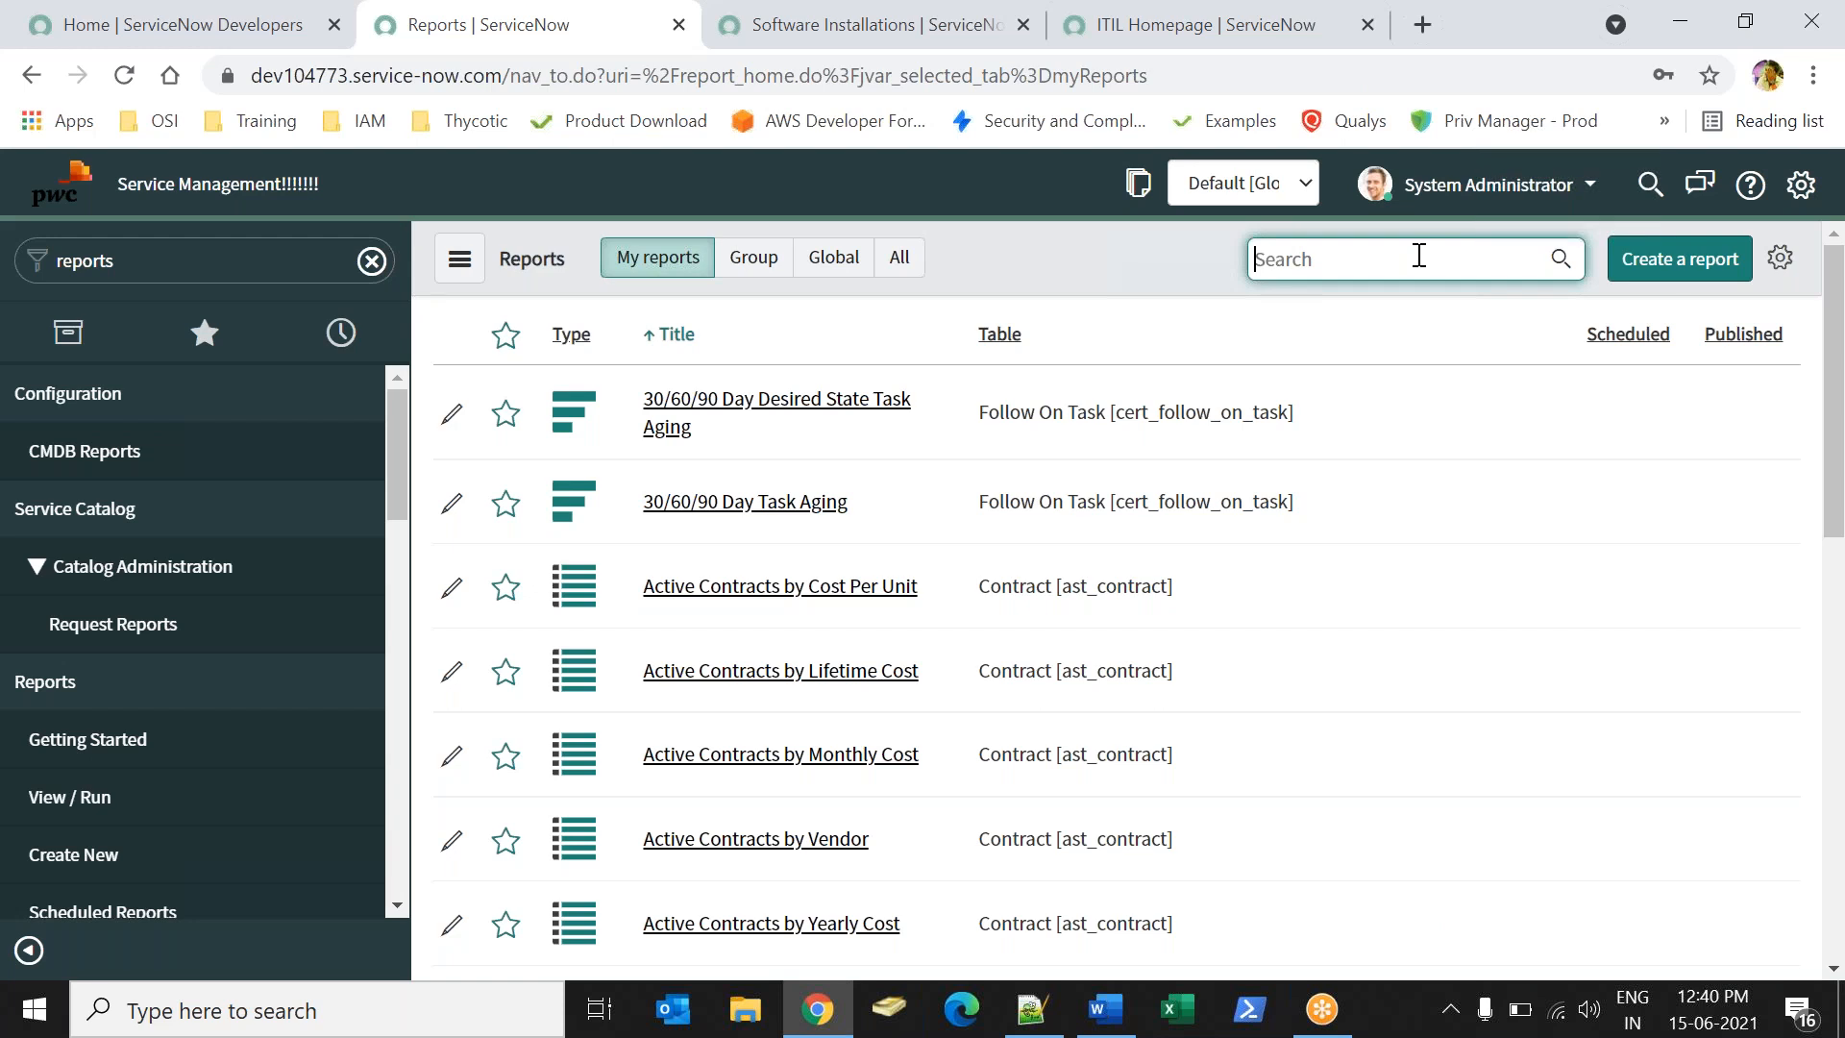
text(sam)
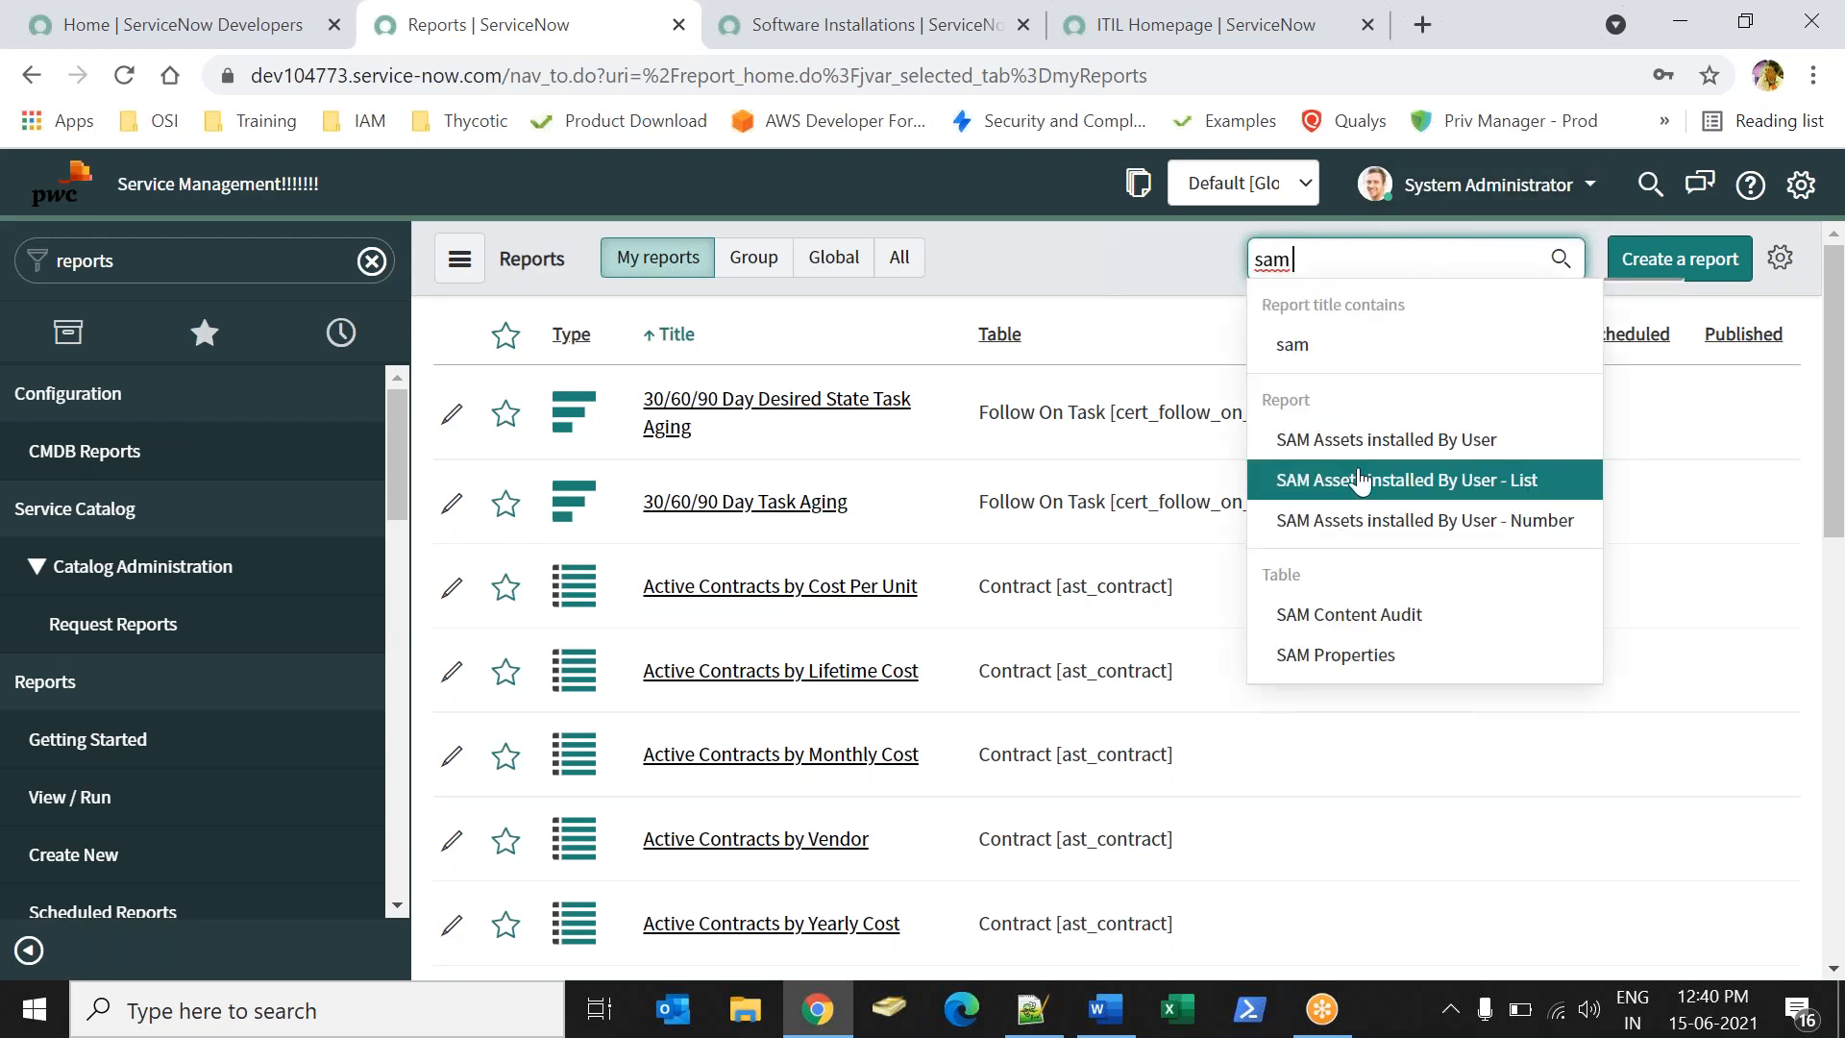
click(1359, 480)
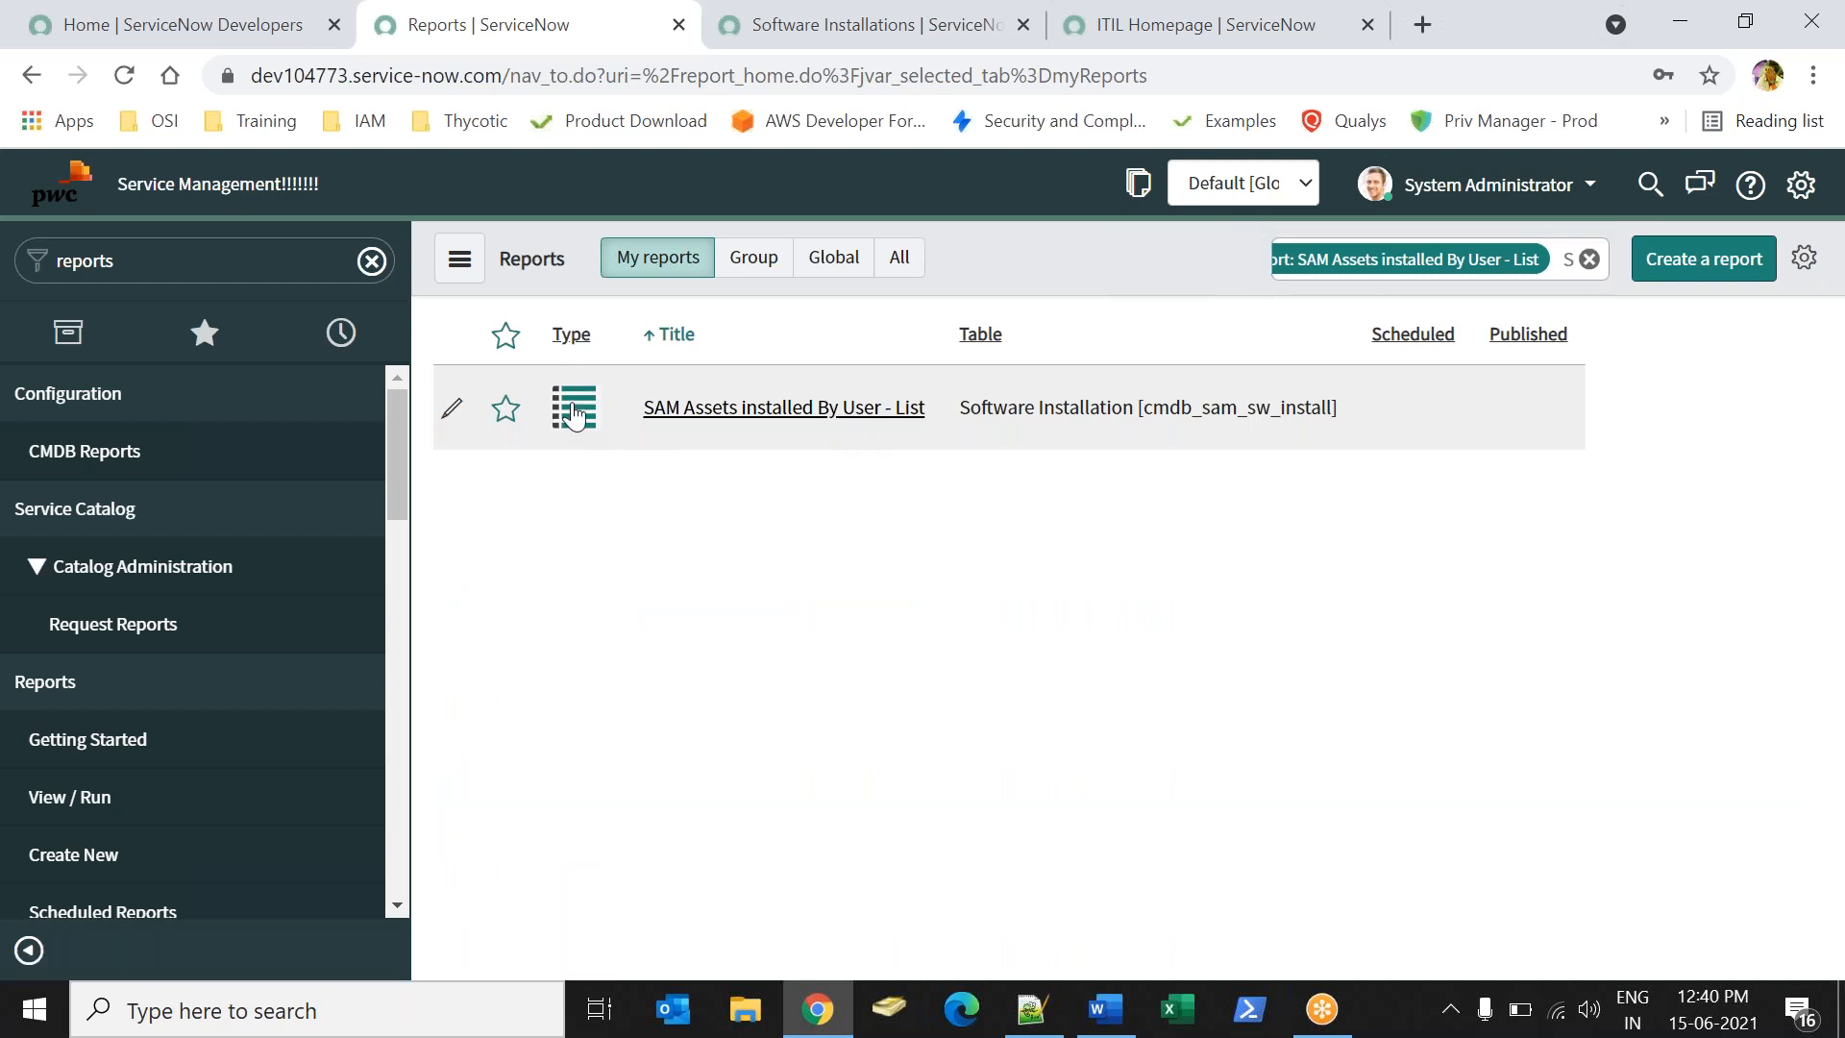
mouse_move(699, 423)
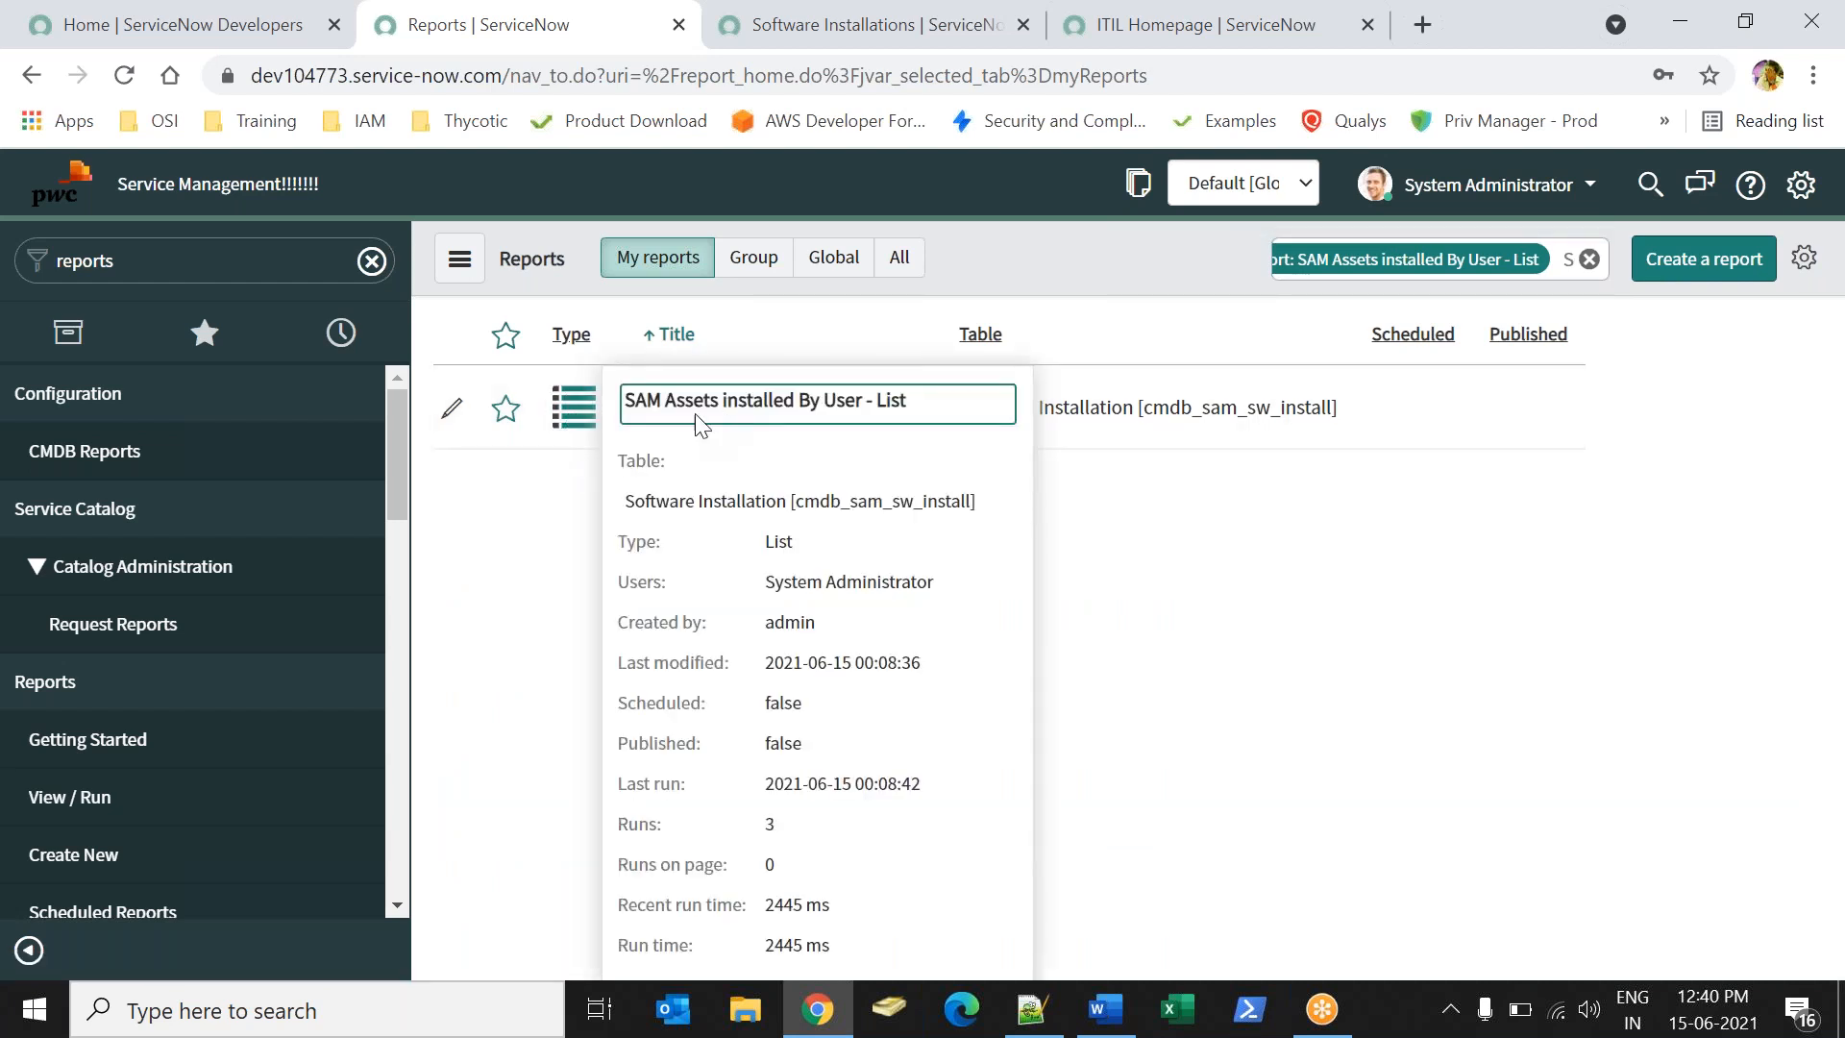
click(782, 407)
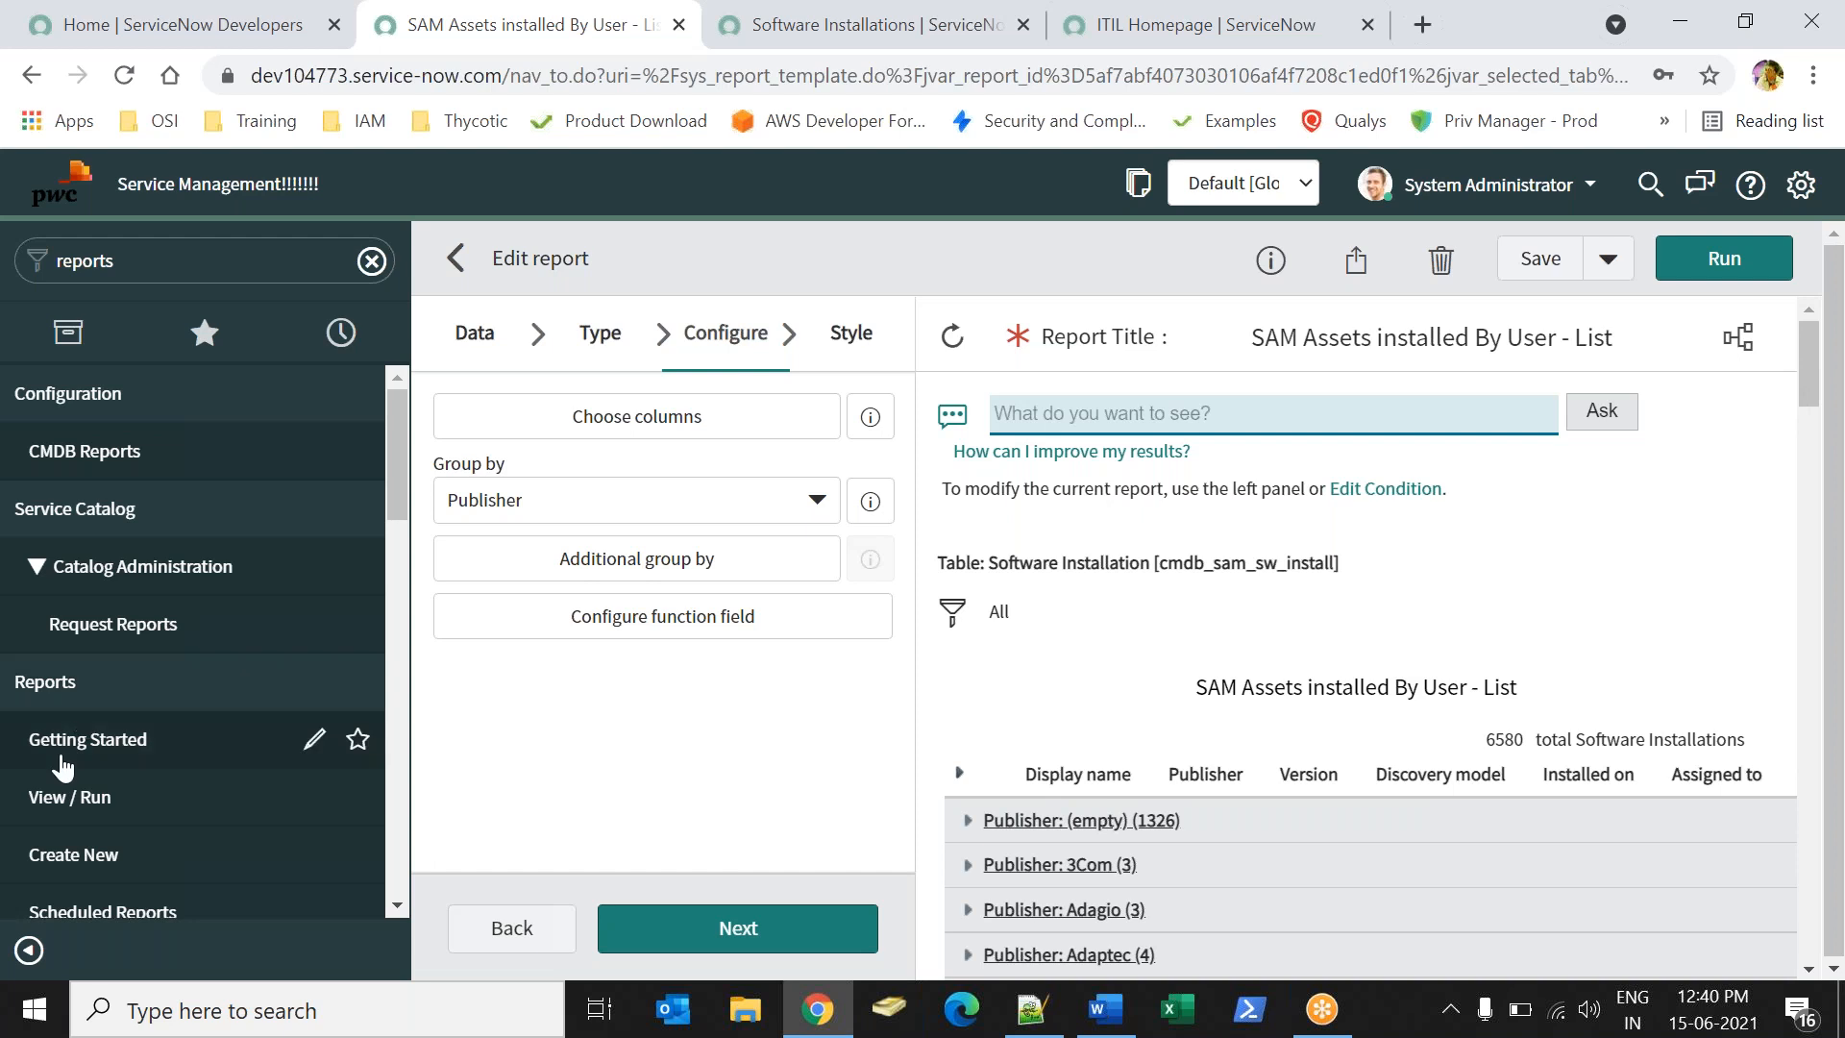
- Open the '- Number' report from My reports and clear the navigator filter text
click(79, 797)
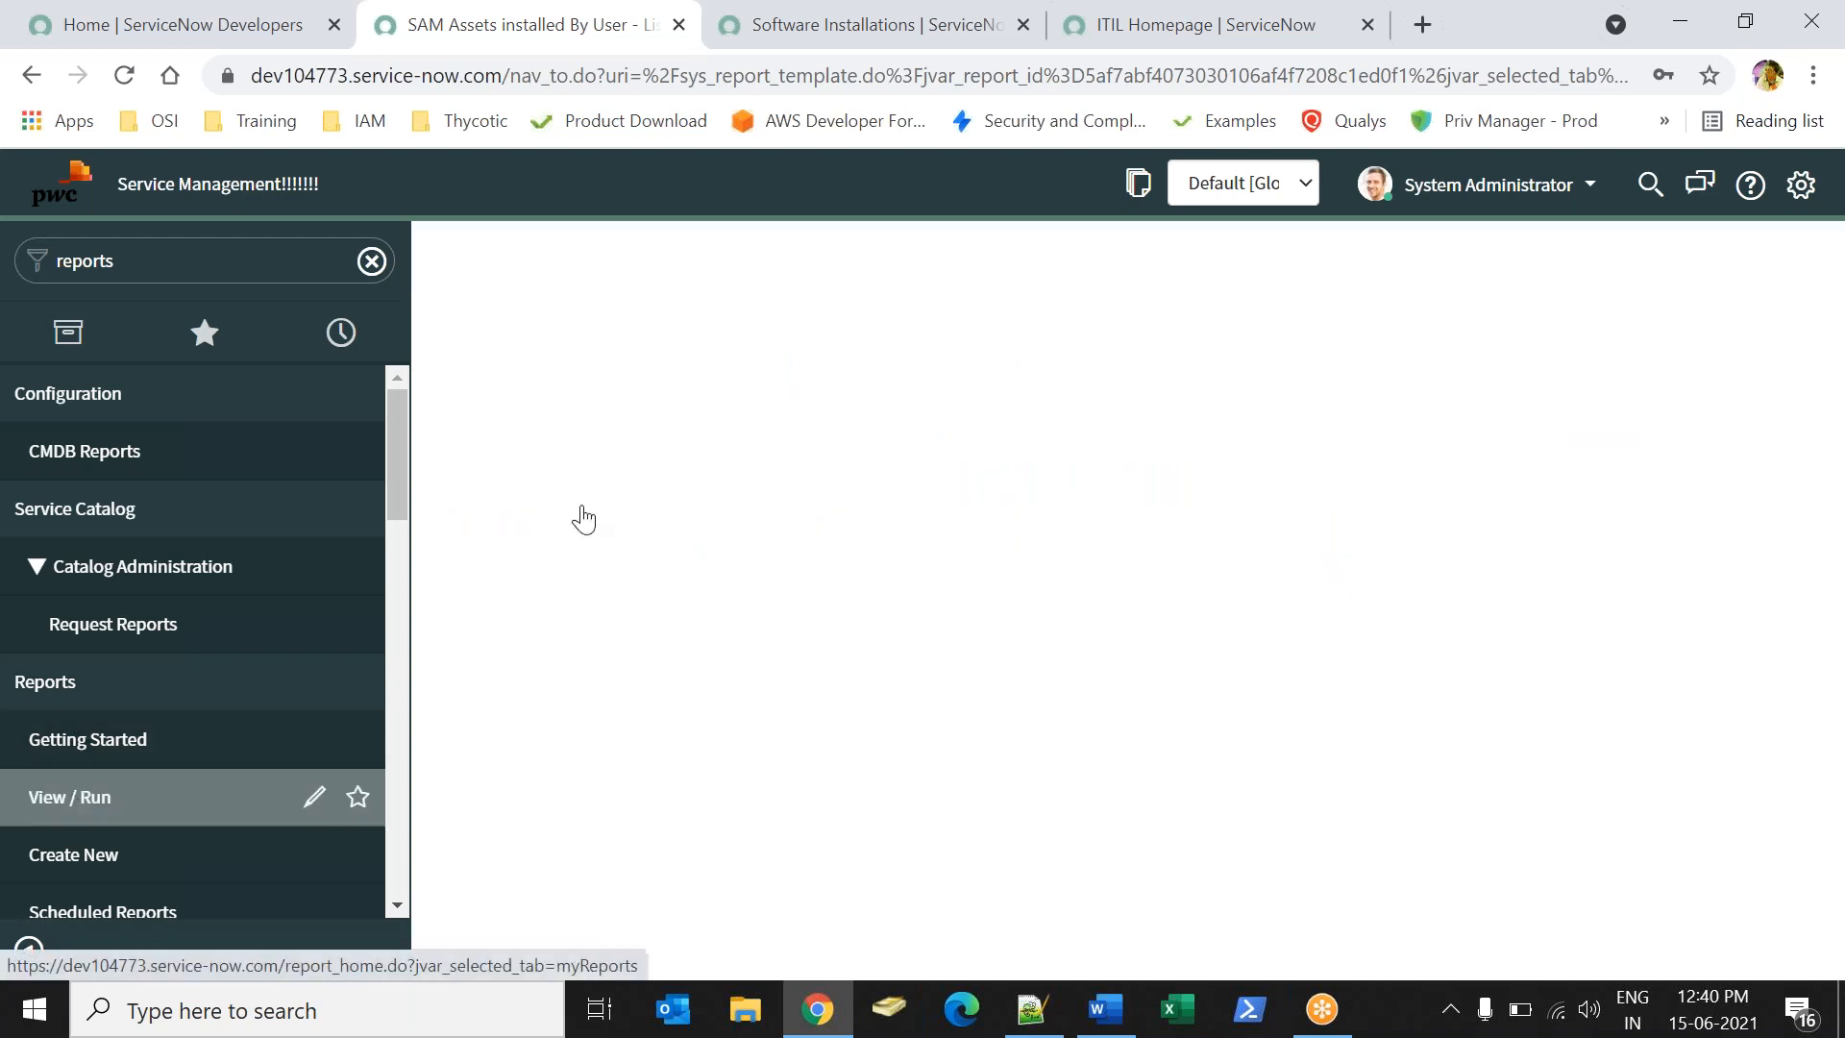
click(1316, 263)
text(sam)
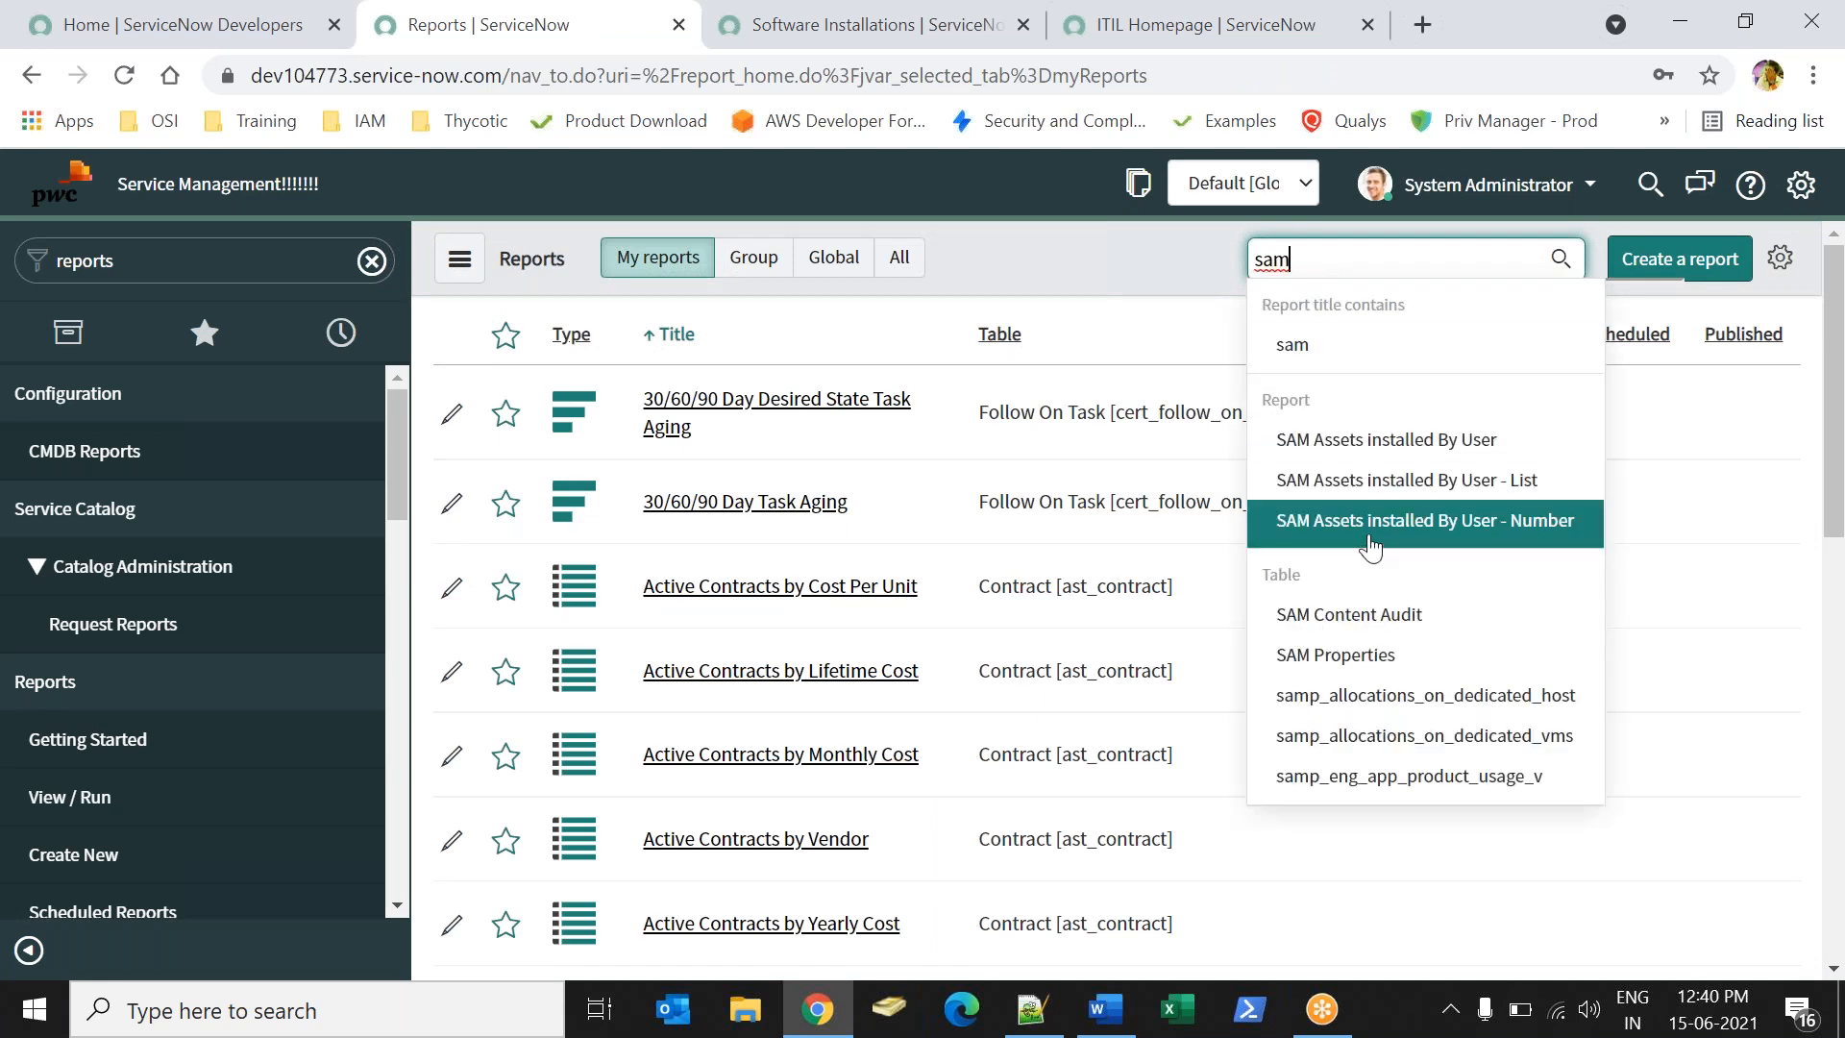
click(1370, 524)
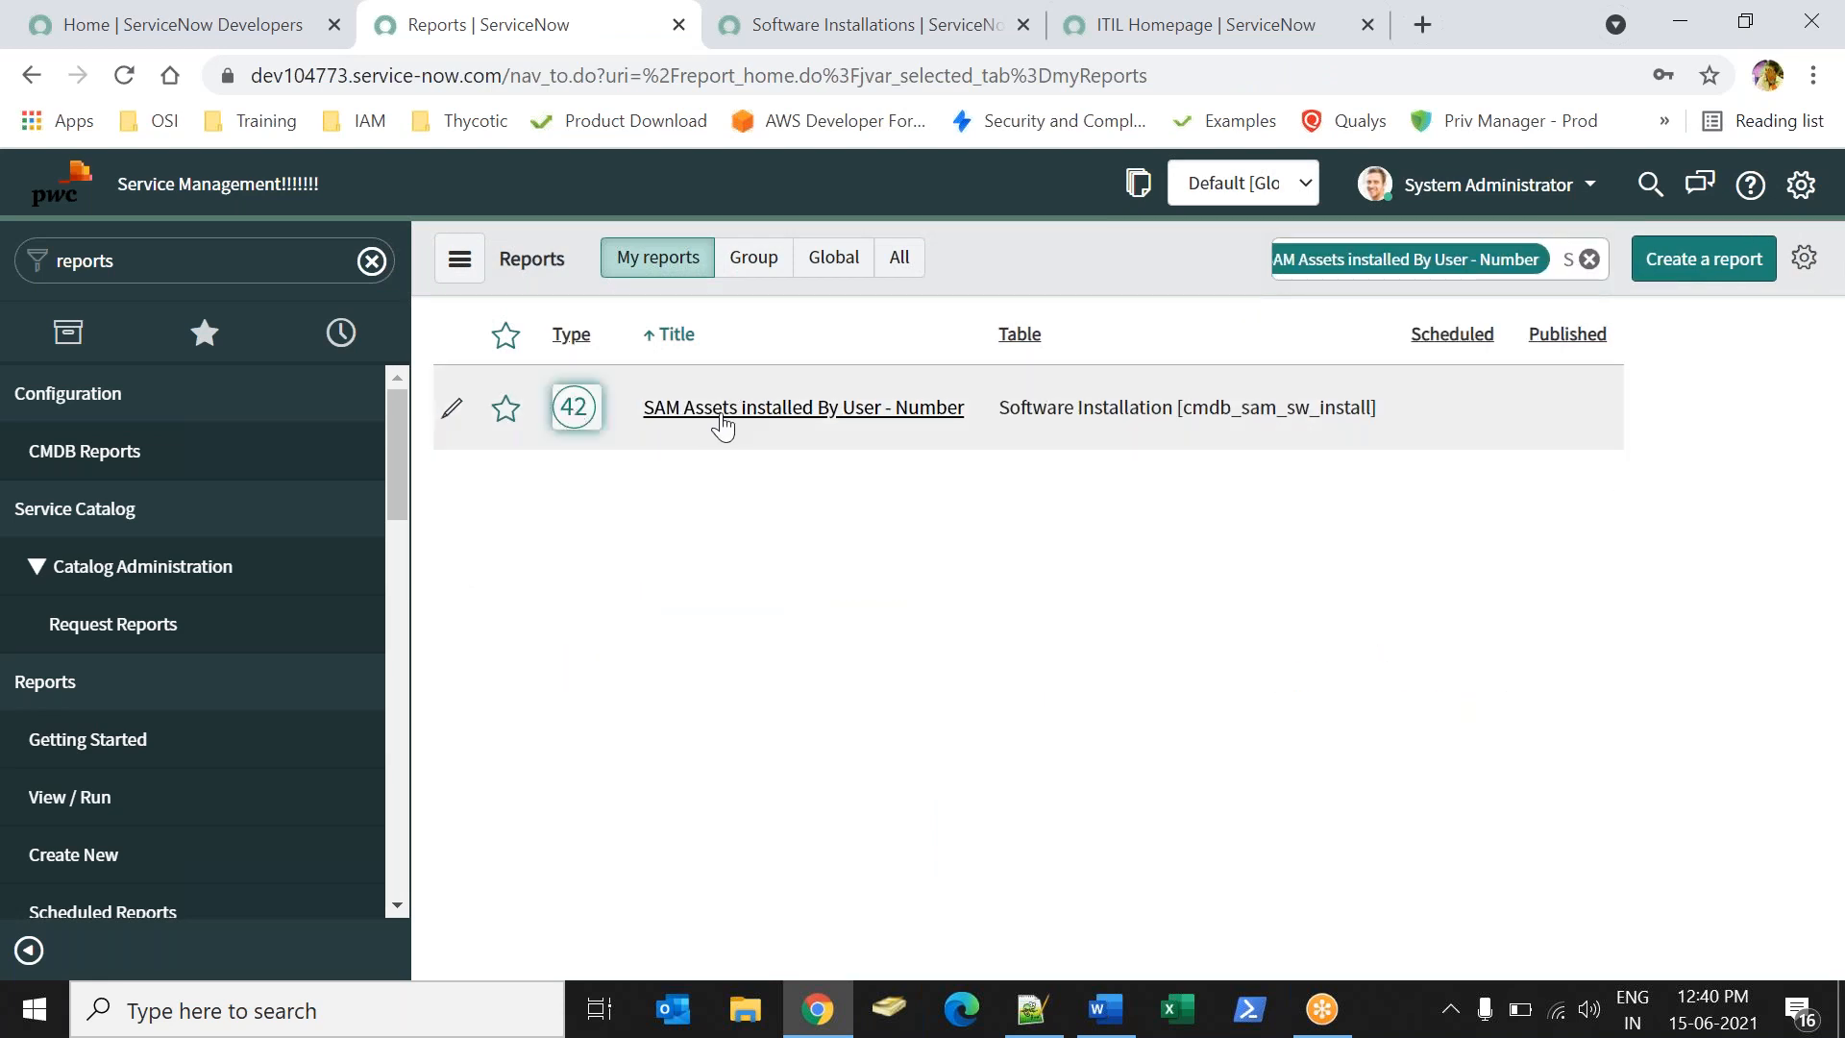
click(717, 416)
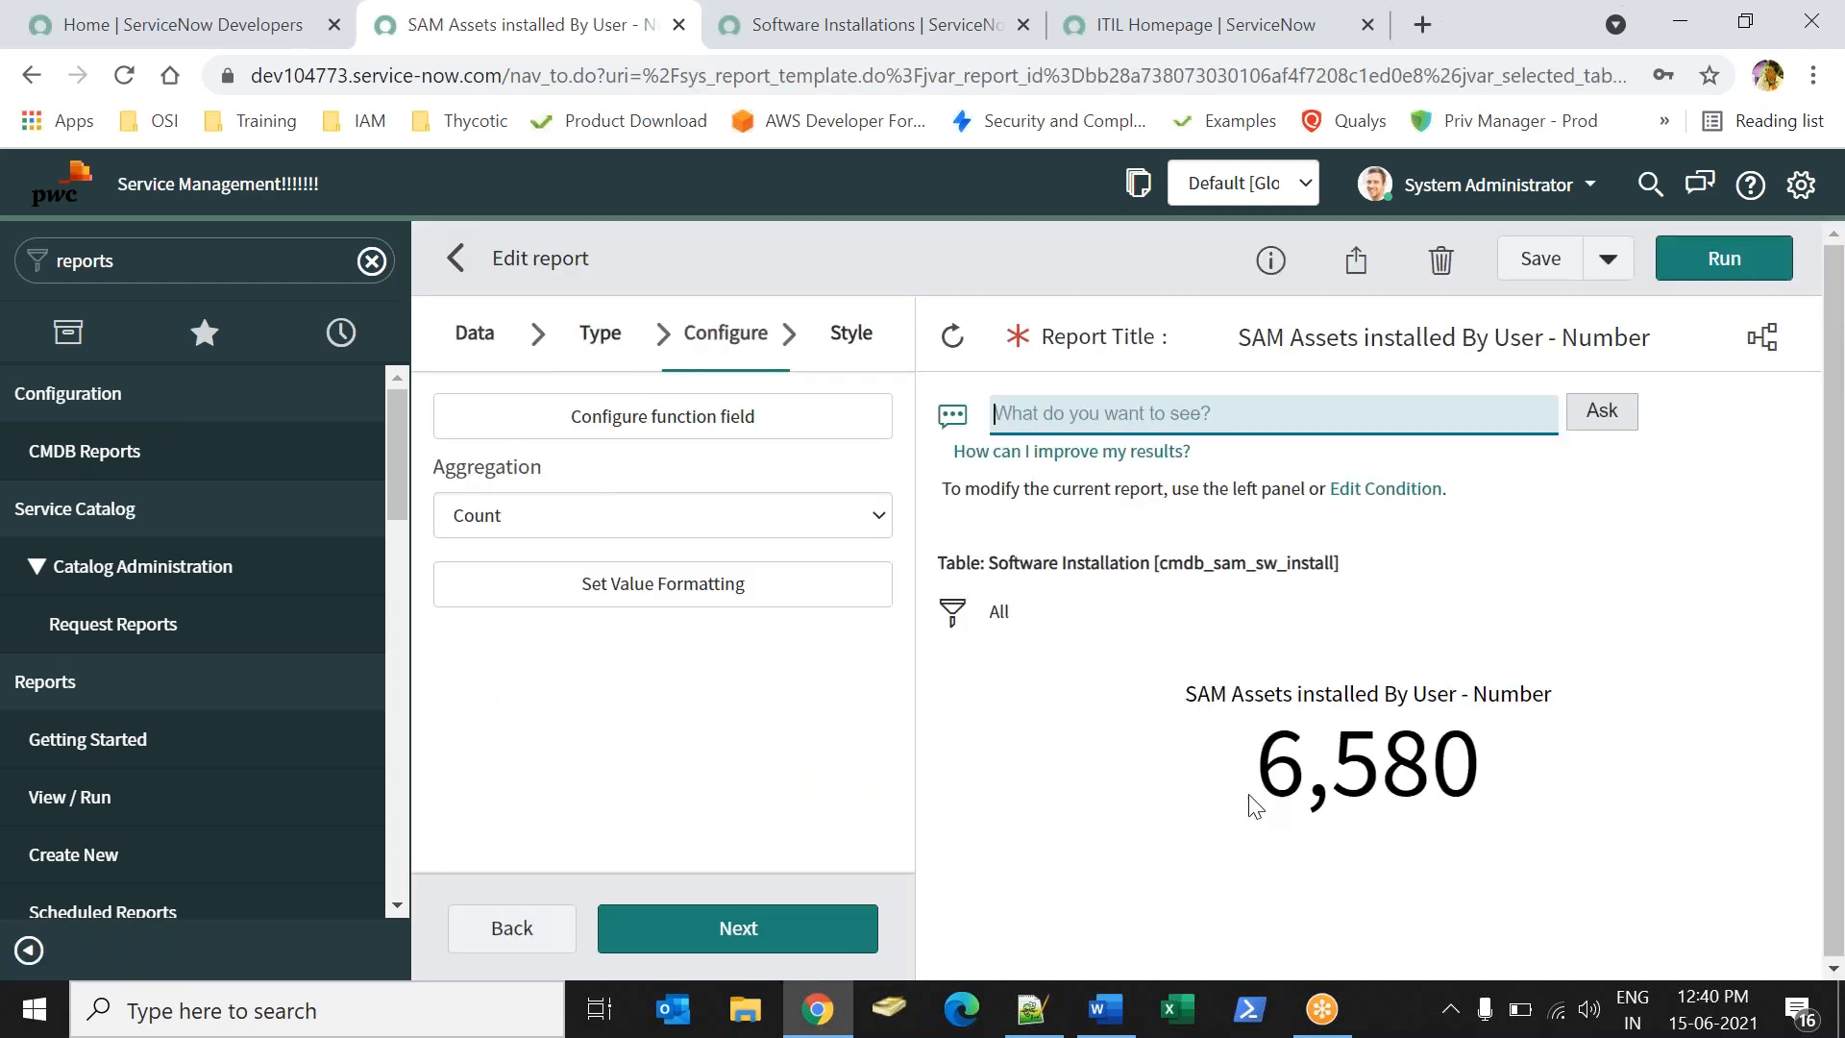
click(381, 263)
click(381, 263)
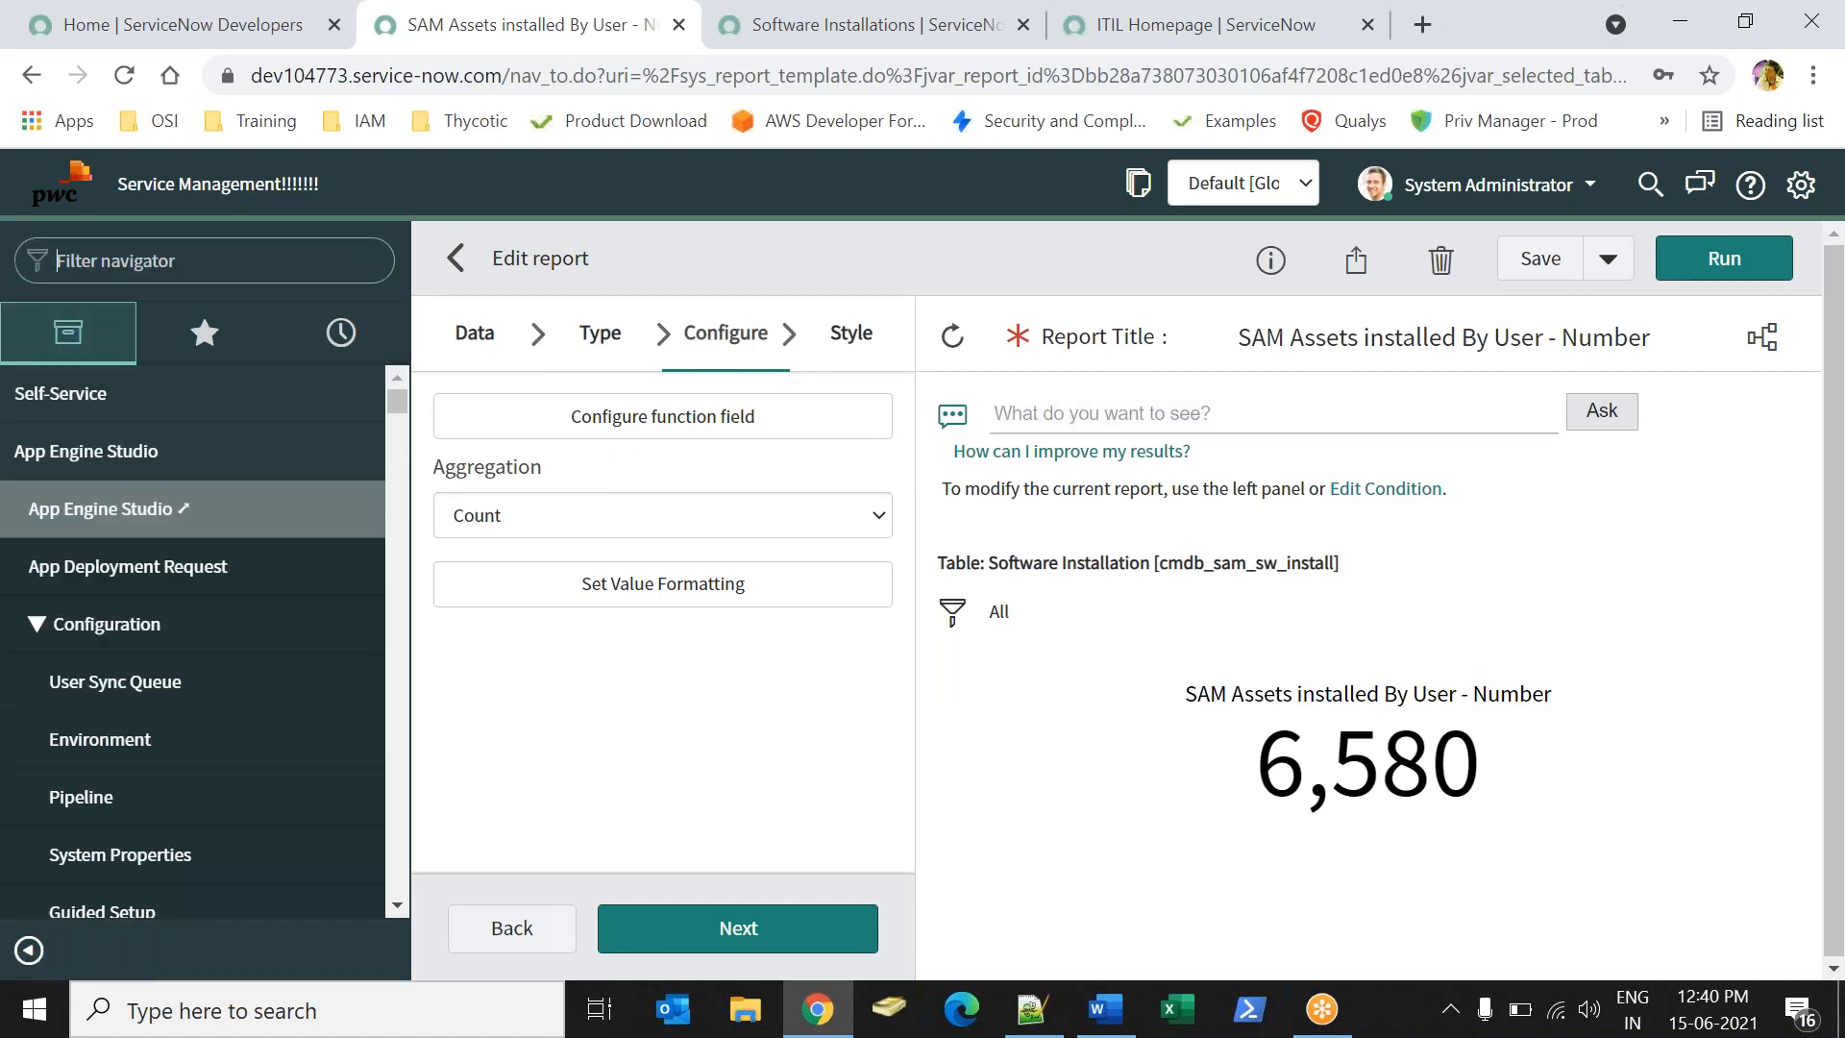
click(1110, 1026)
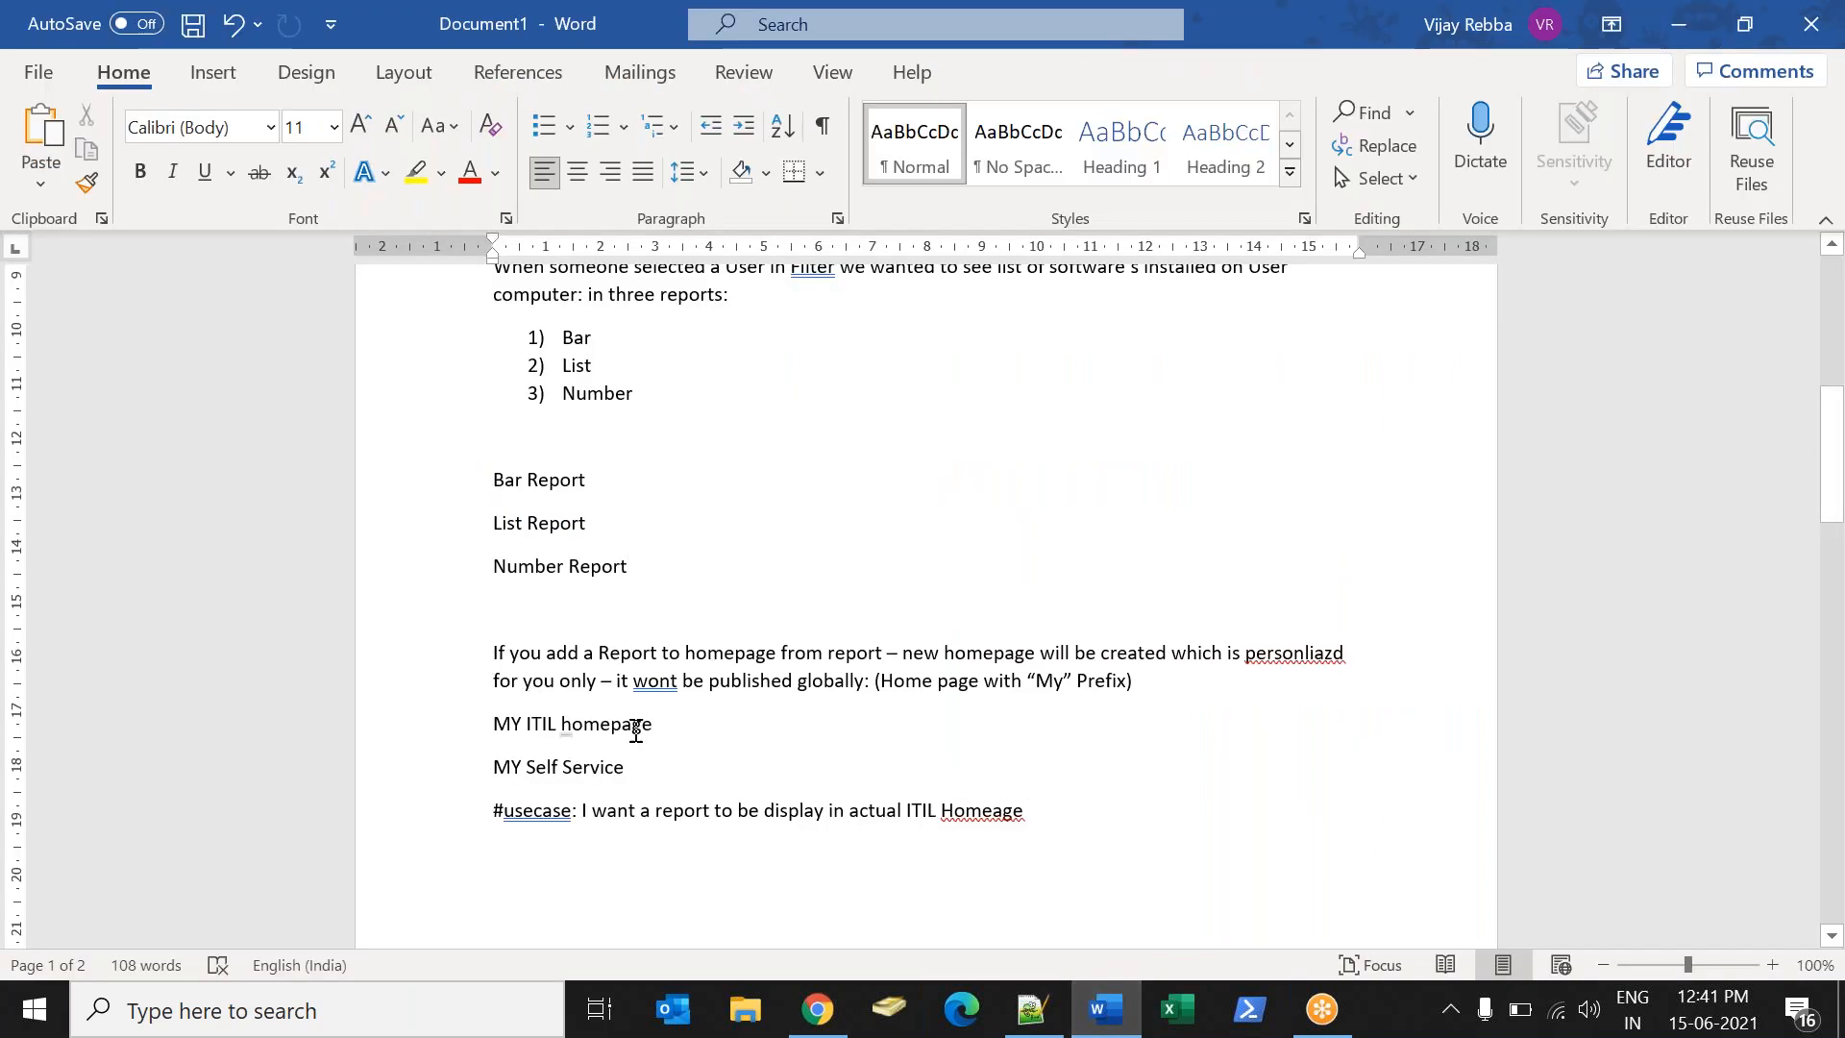
drag(1837, 461, 1753, 298)
mouse_move(817, 1009)
click(822, 870)
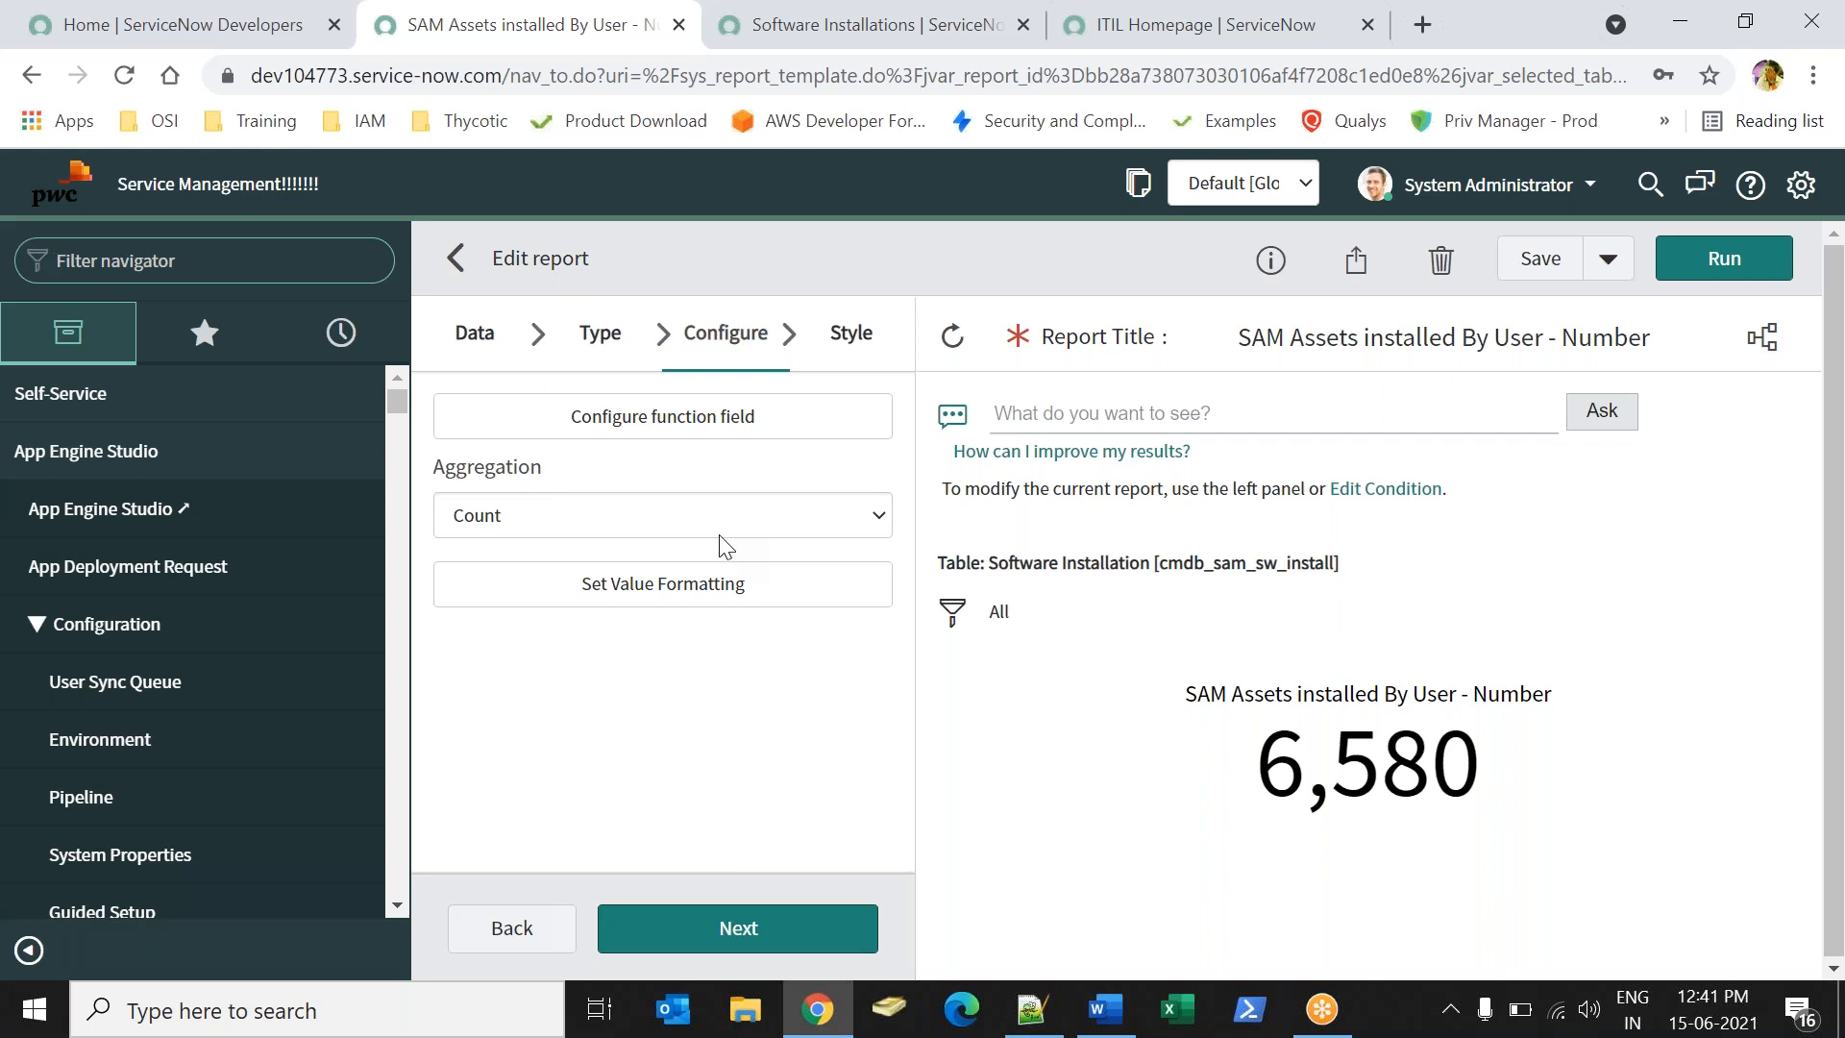
- Filter the navigator with 'perfo' and open Performance Analytics > Dashboards
click(136, 272)
text(das)
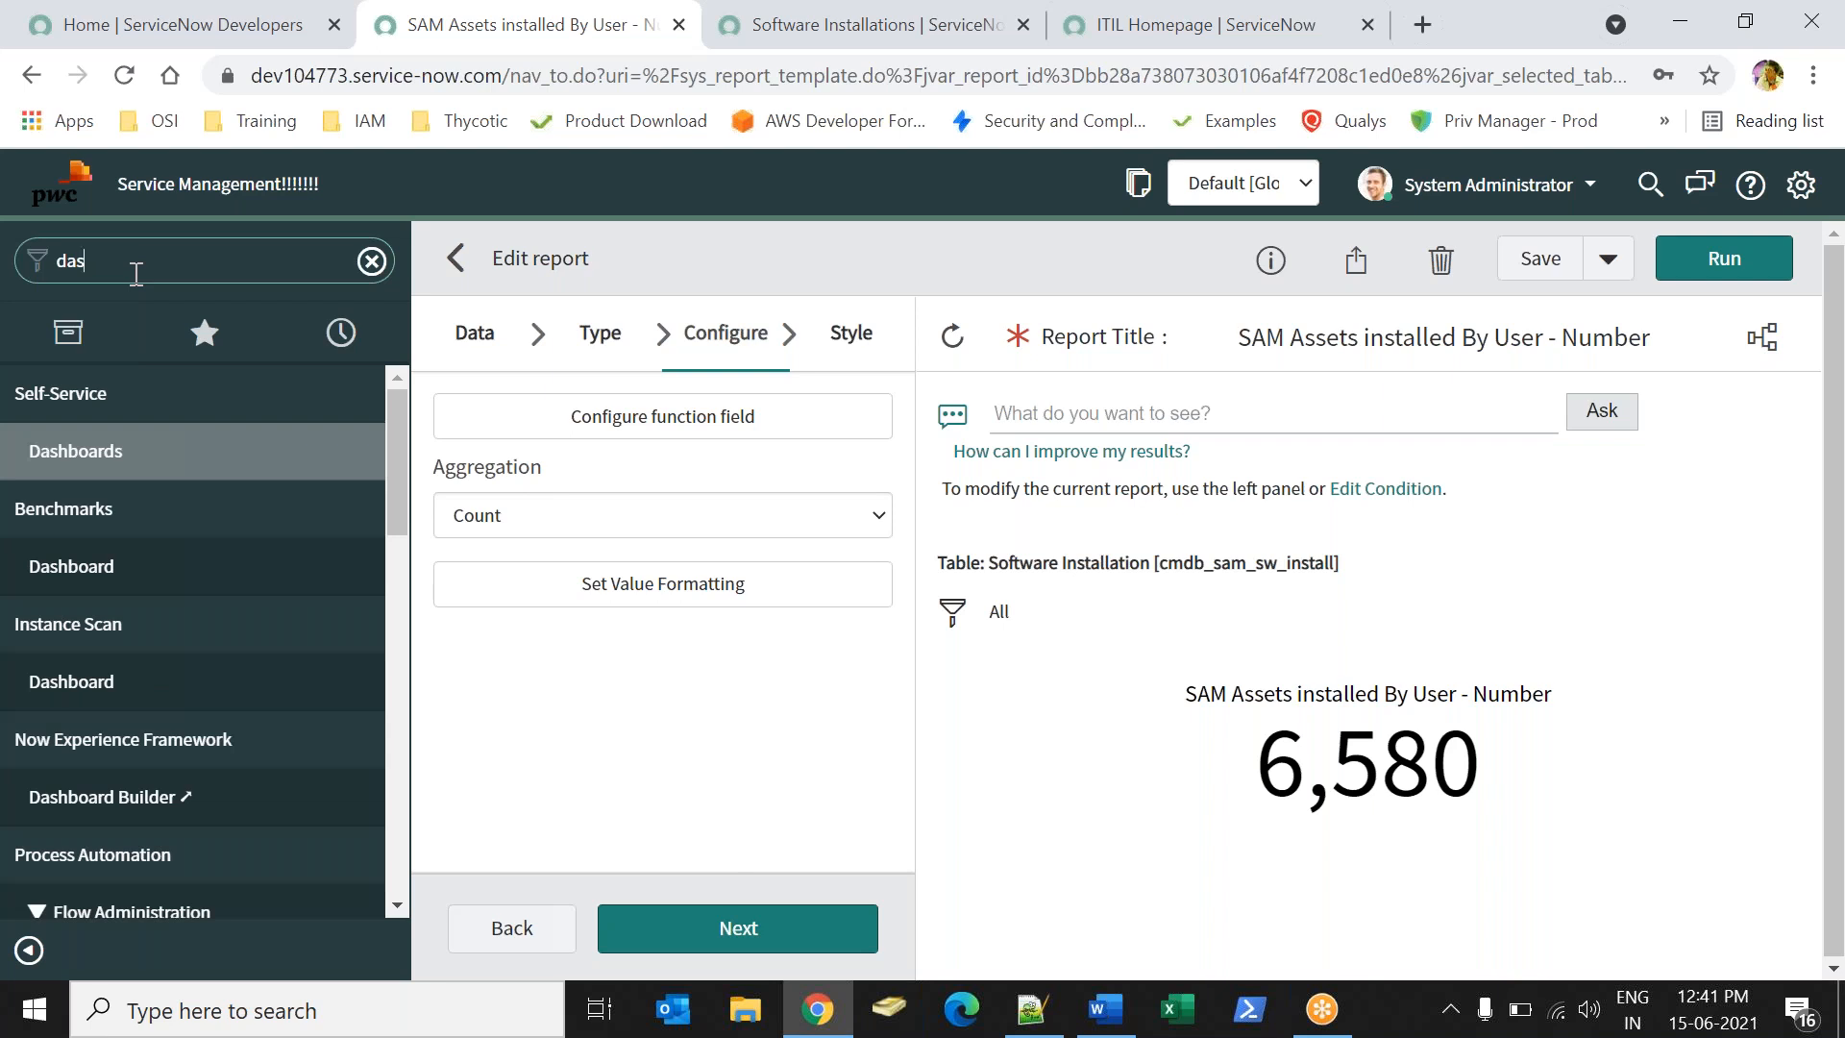
text(hb)
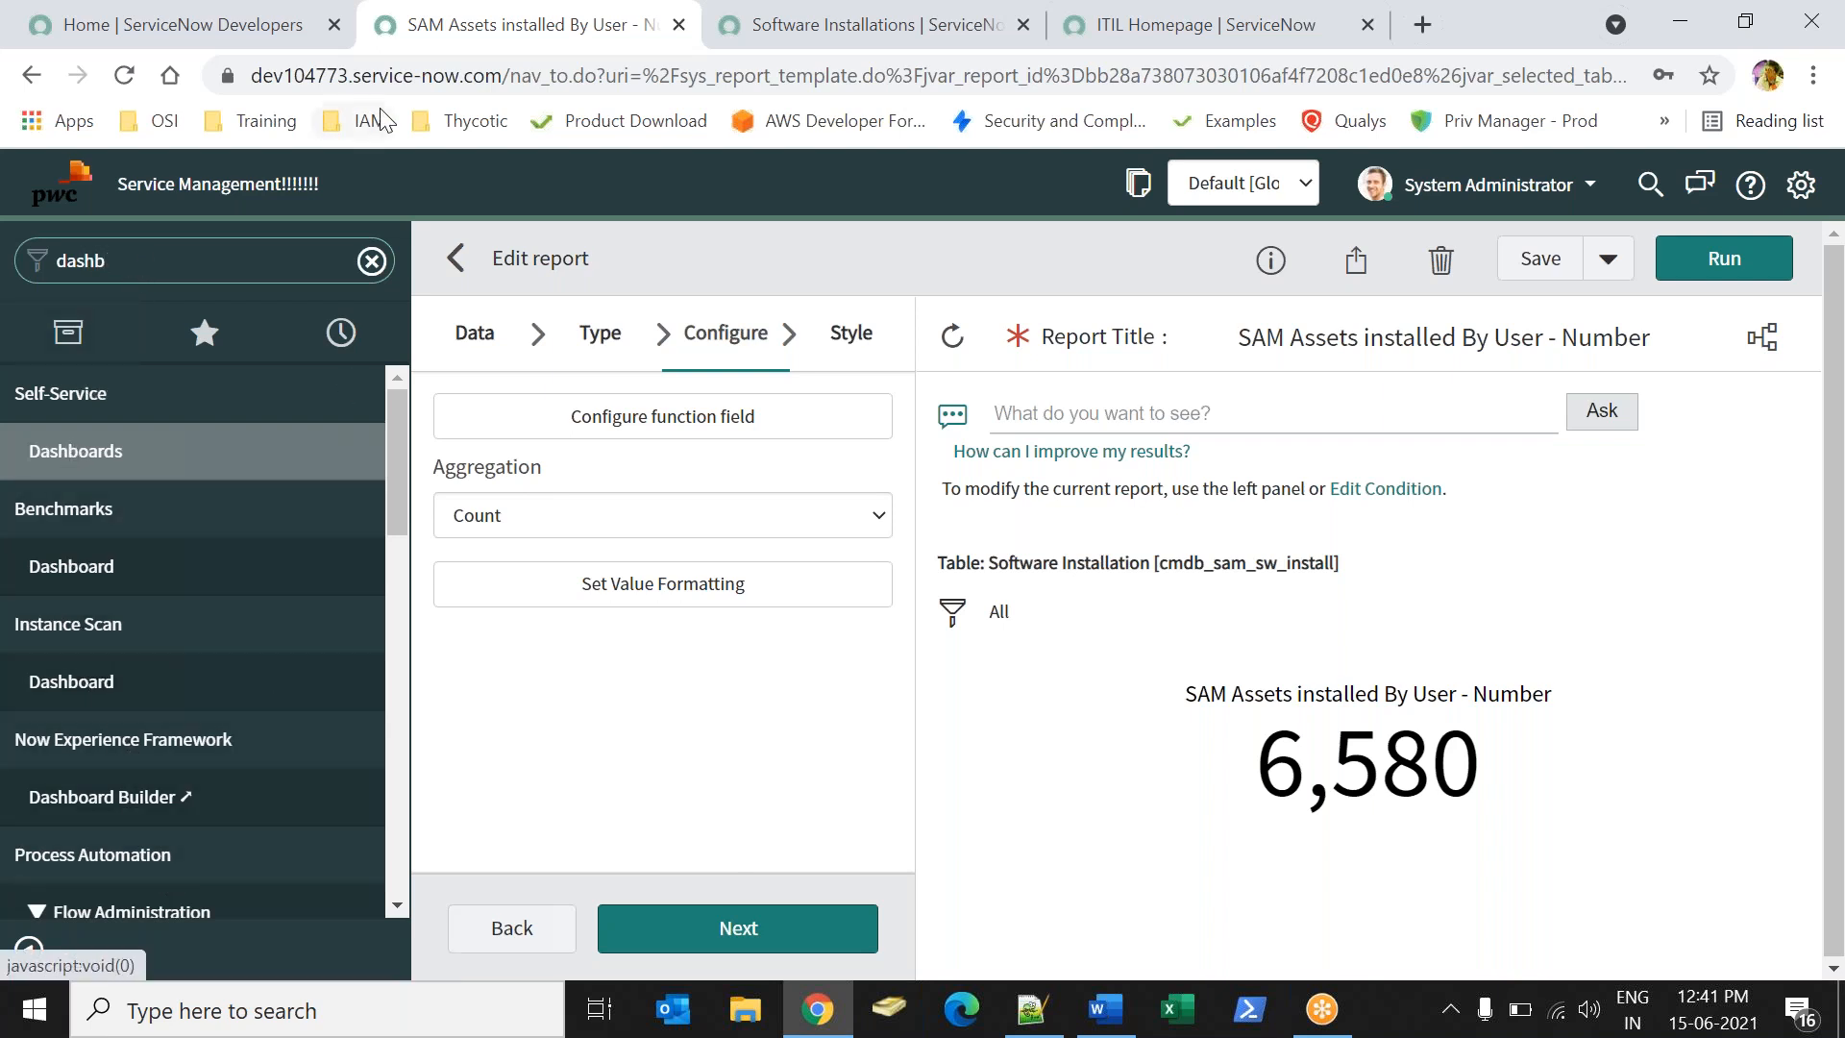
key(BackSpace)
key(BackSpace)
key(BackSpace)
key(BackSpace)
key(BackSpace)
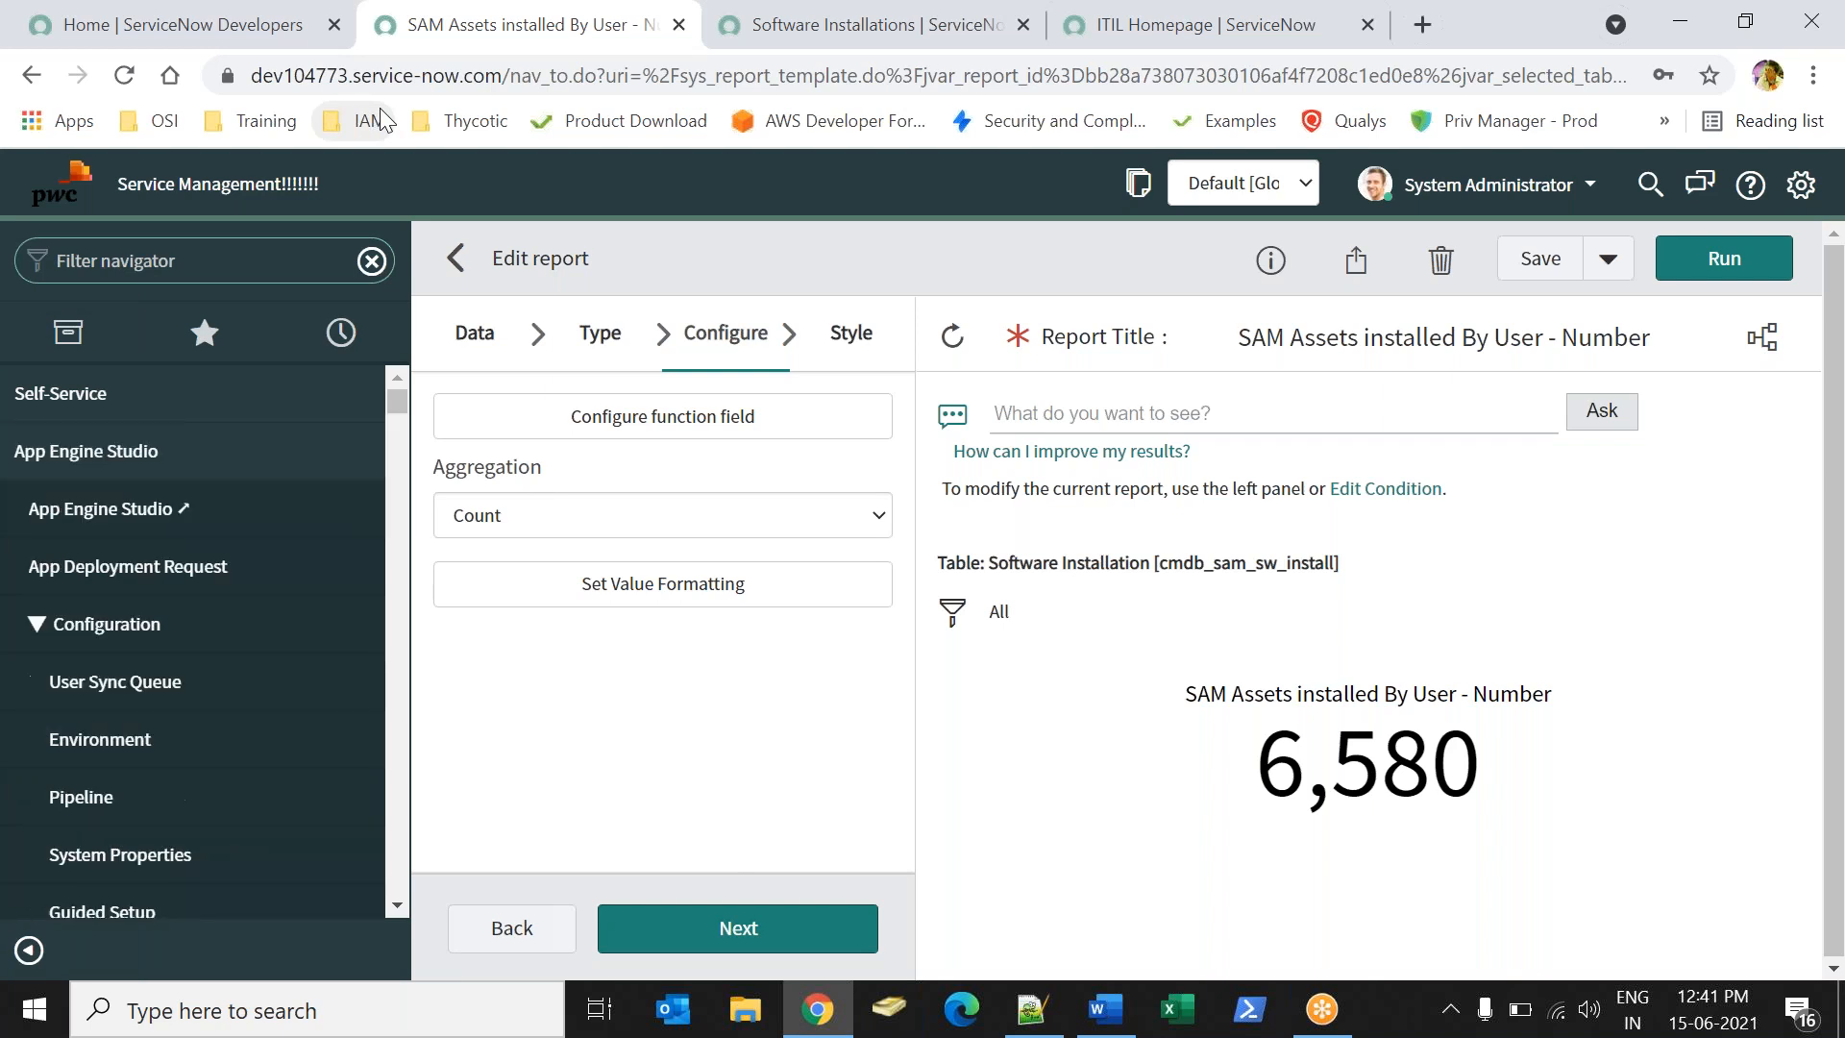
text(perfo)
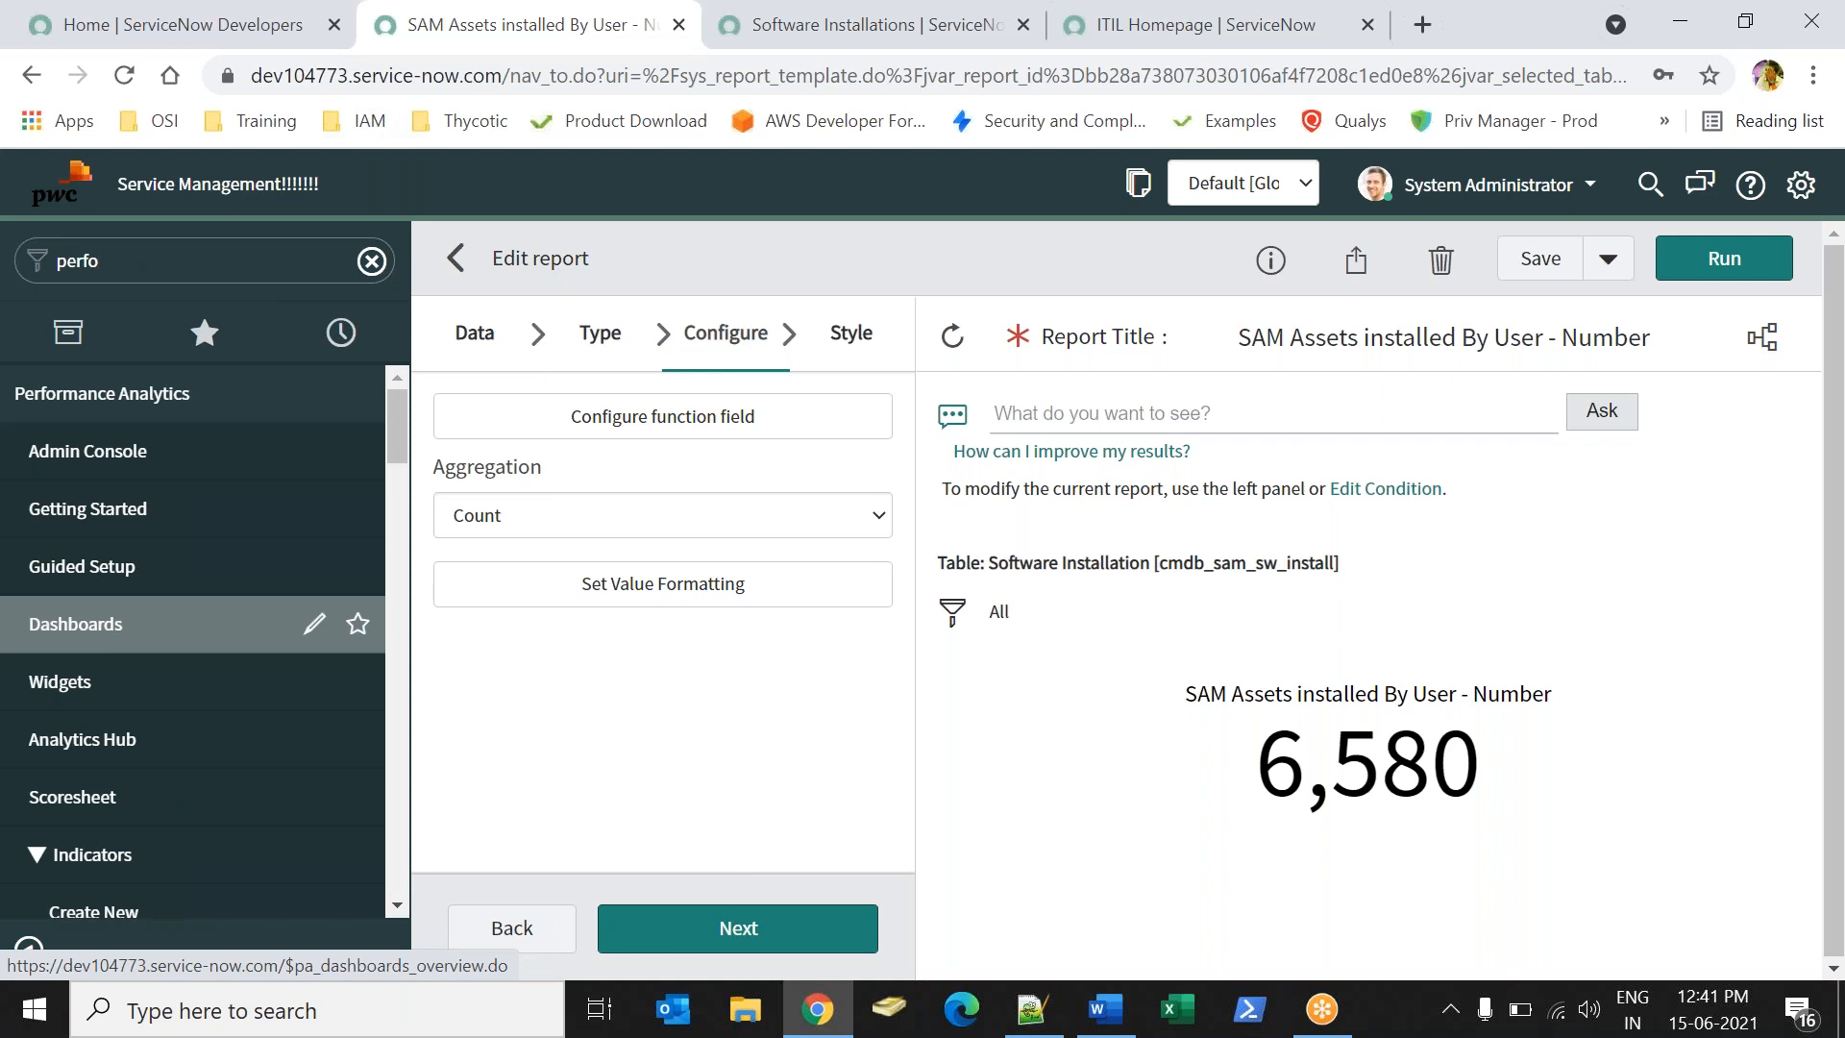
click(76, 624)
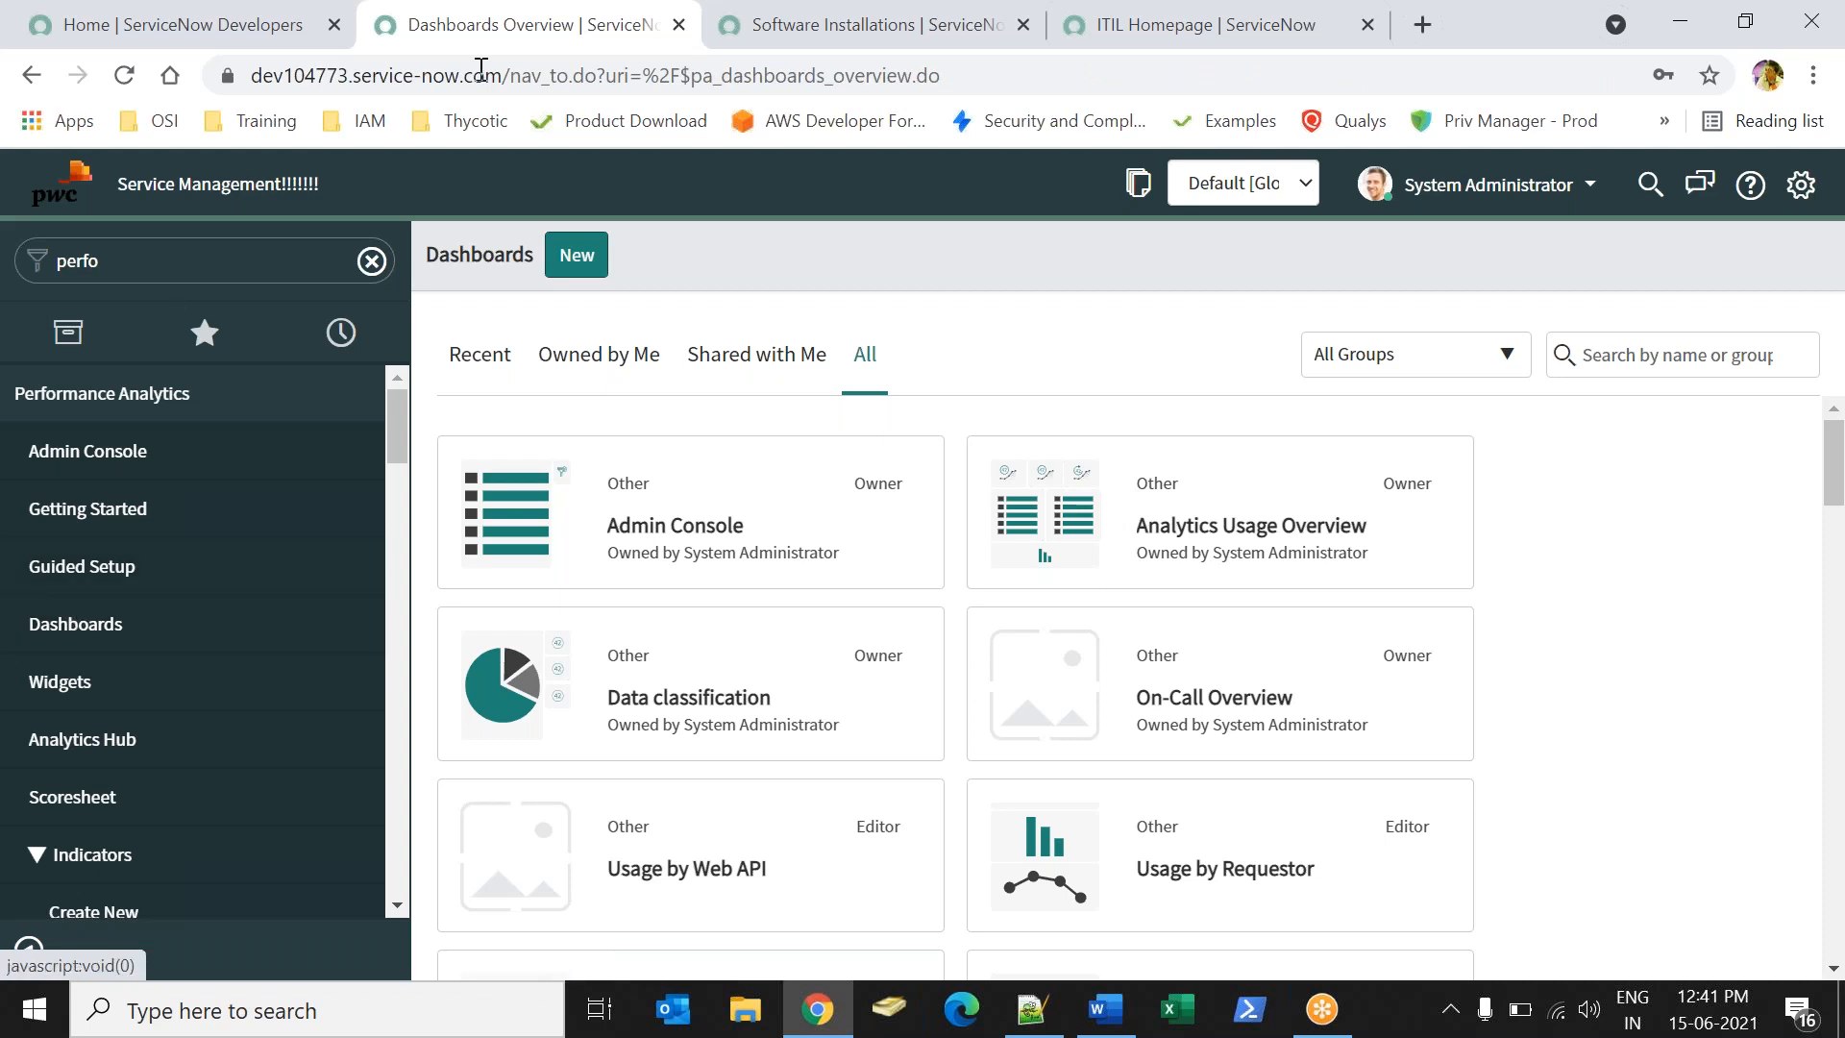
- Create a new dashboard record named 'SAM Dashboard' and submit it
click(578, 275)
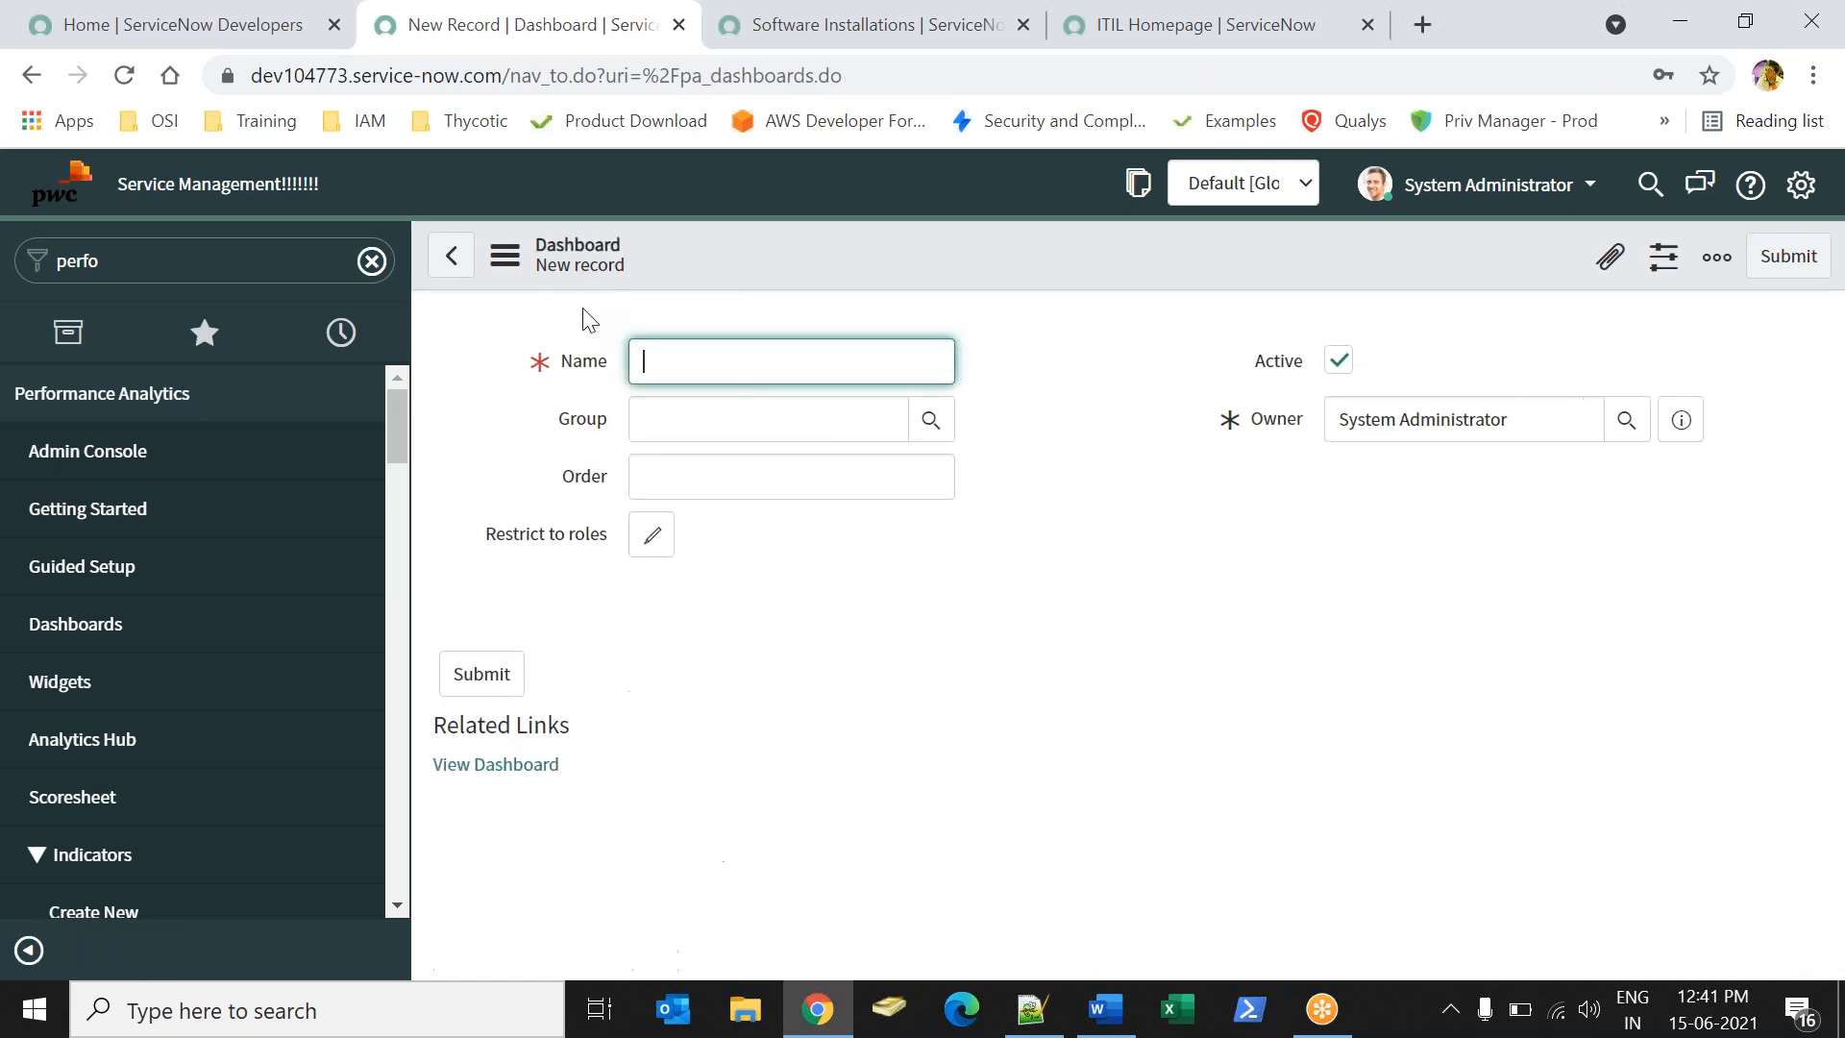
text(SAM Dashboard)
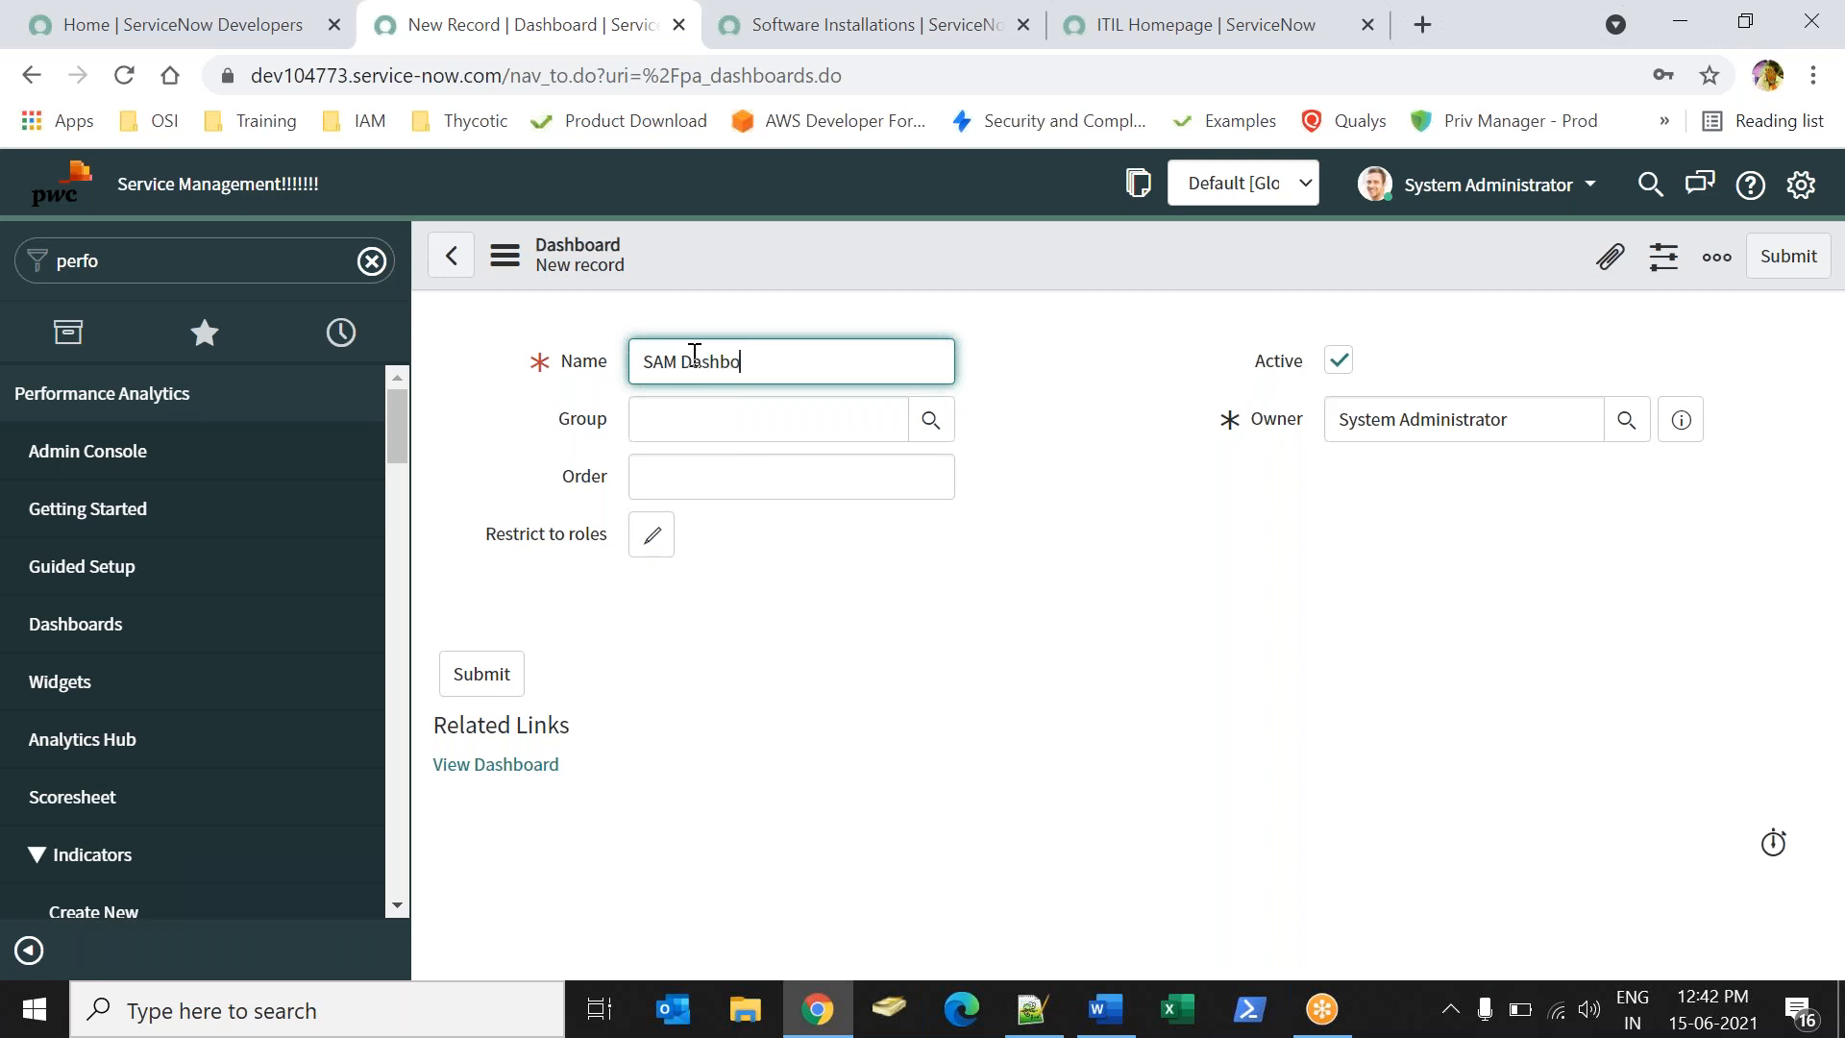
click(876, 685)
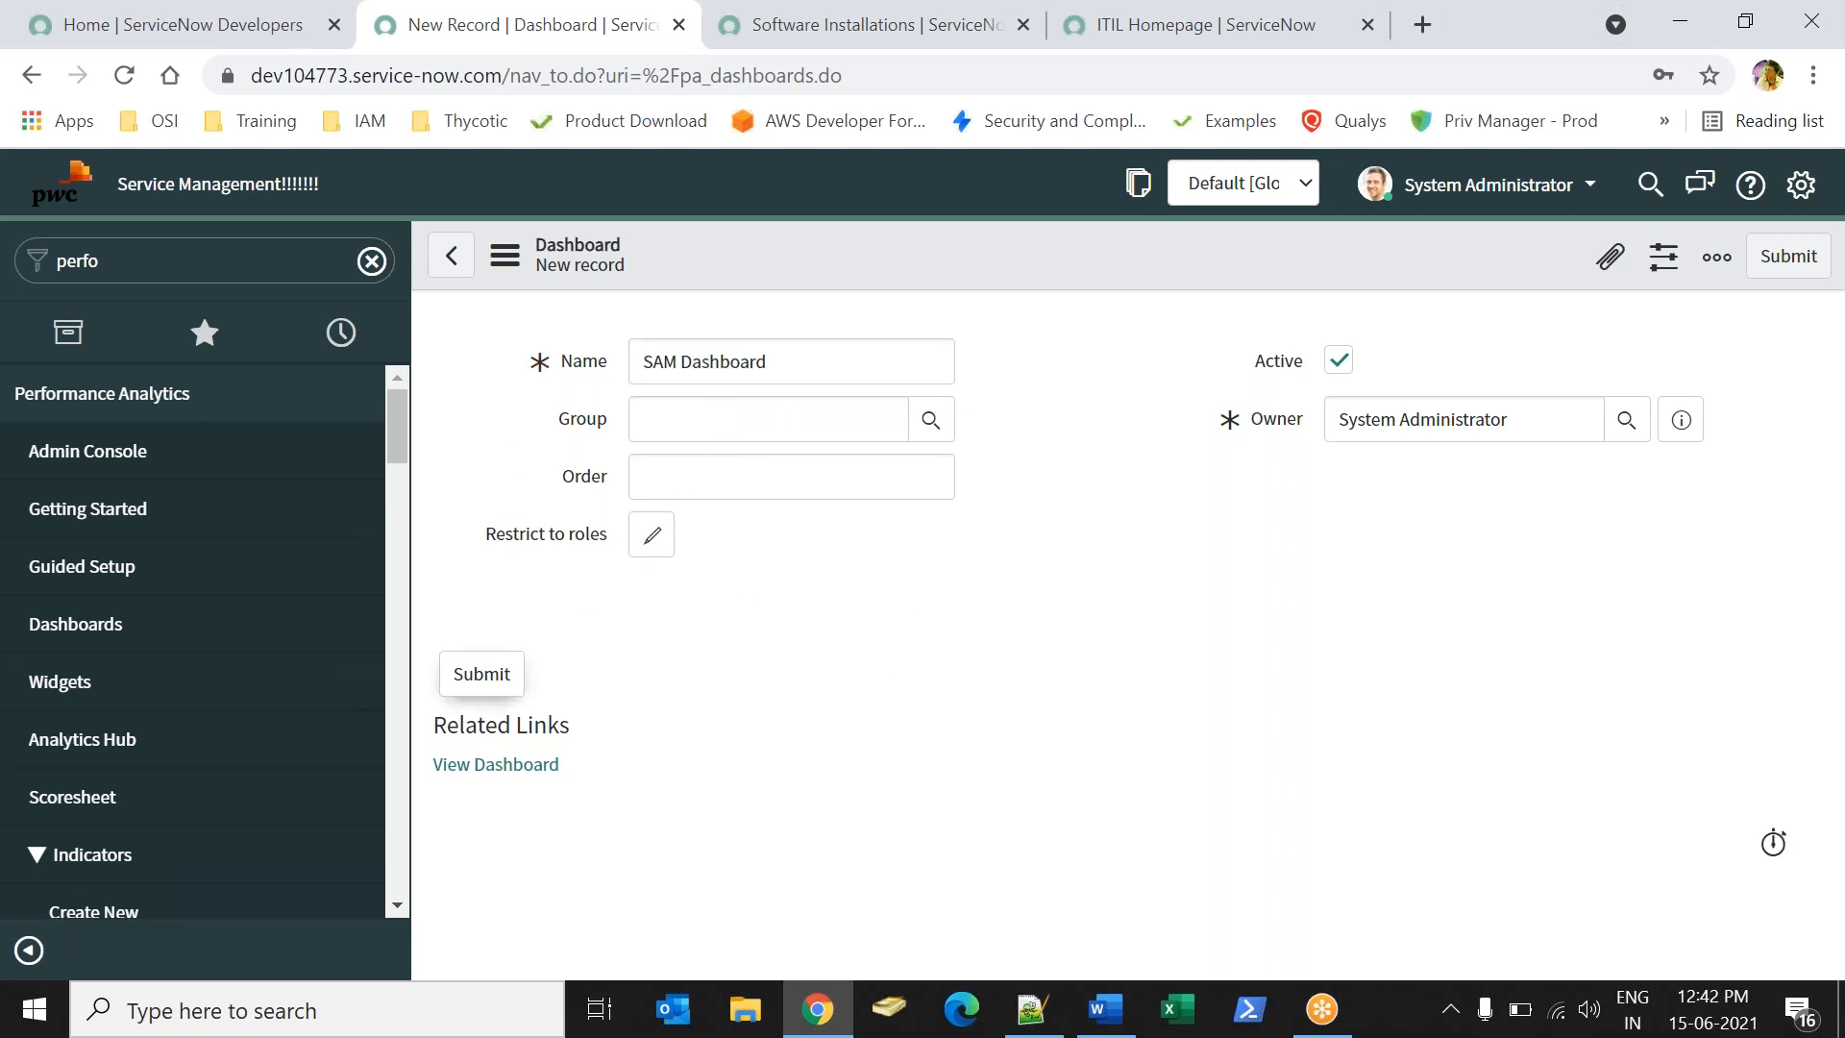
click(482, 674)
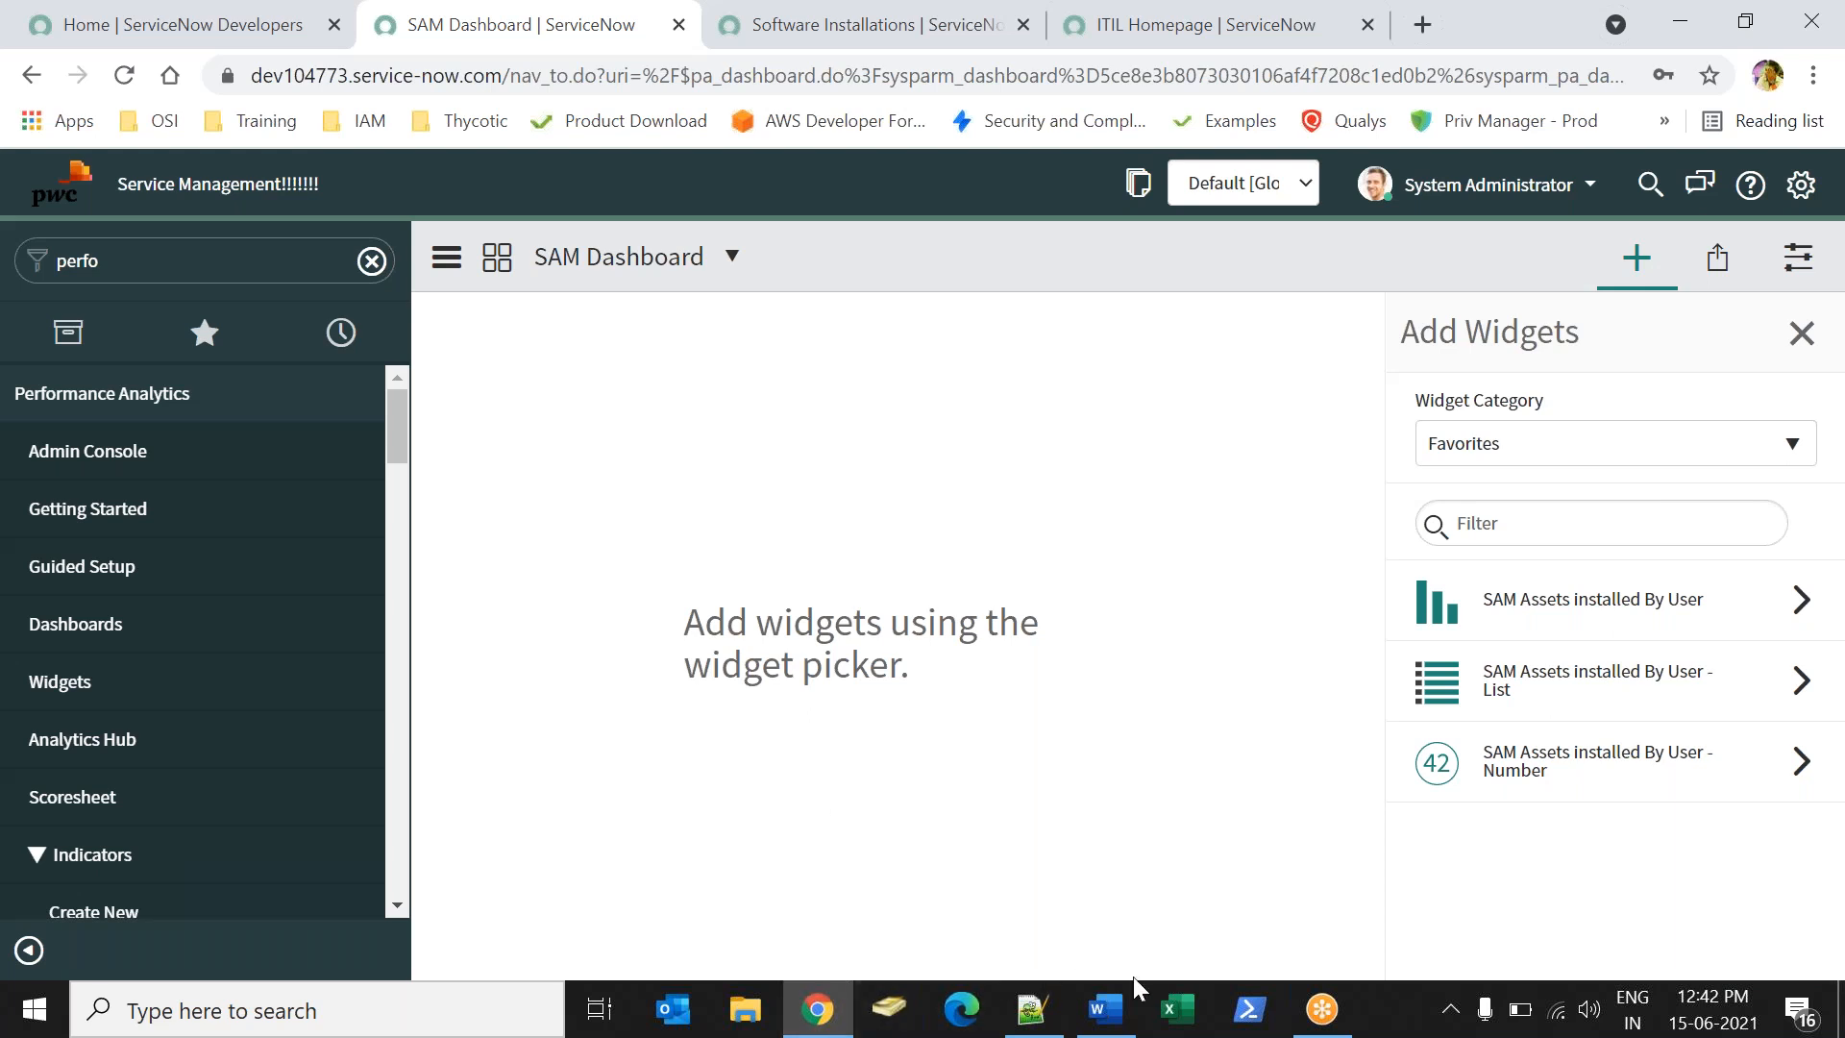
- In Word, add the note 'Interactive filters : using these we can create filter in Dashboard' below the use case line
click(1105, 1009)
scroll(1028, 895, down, 15)
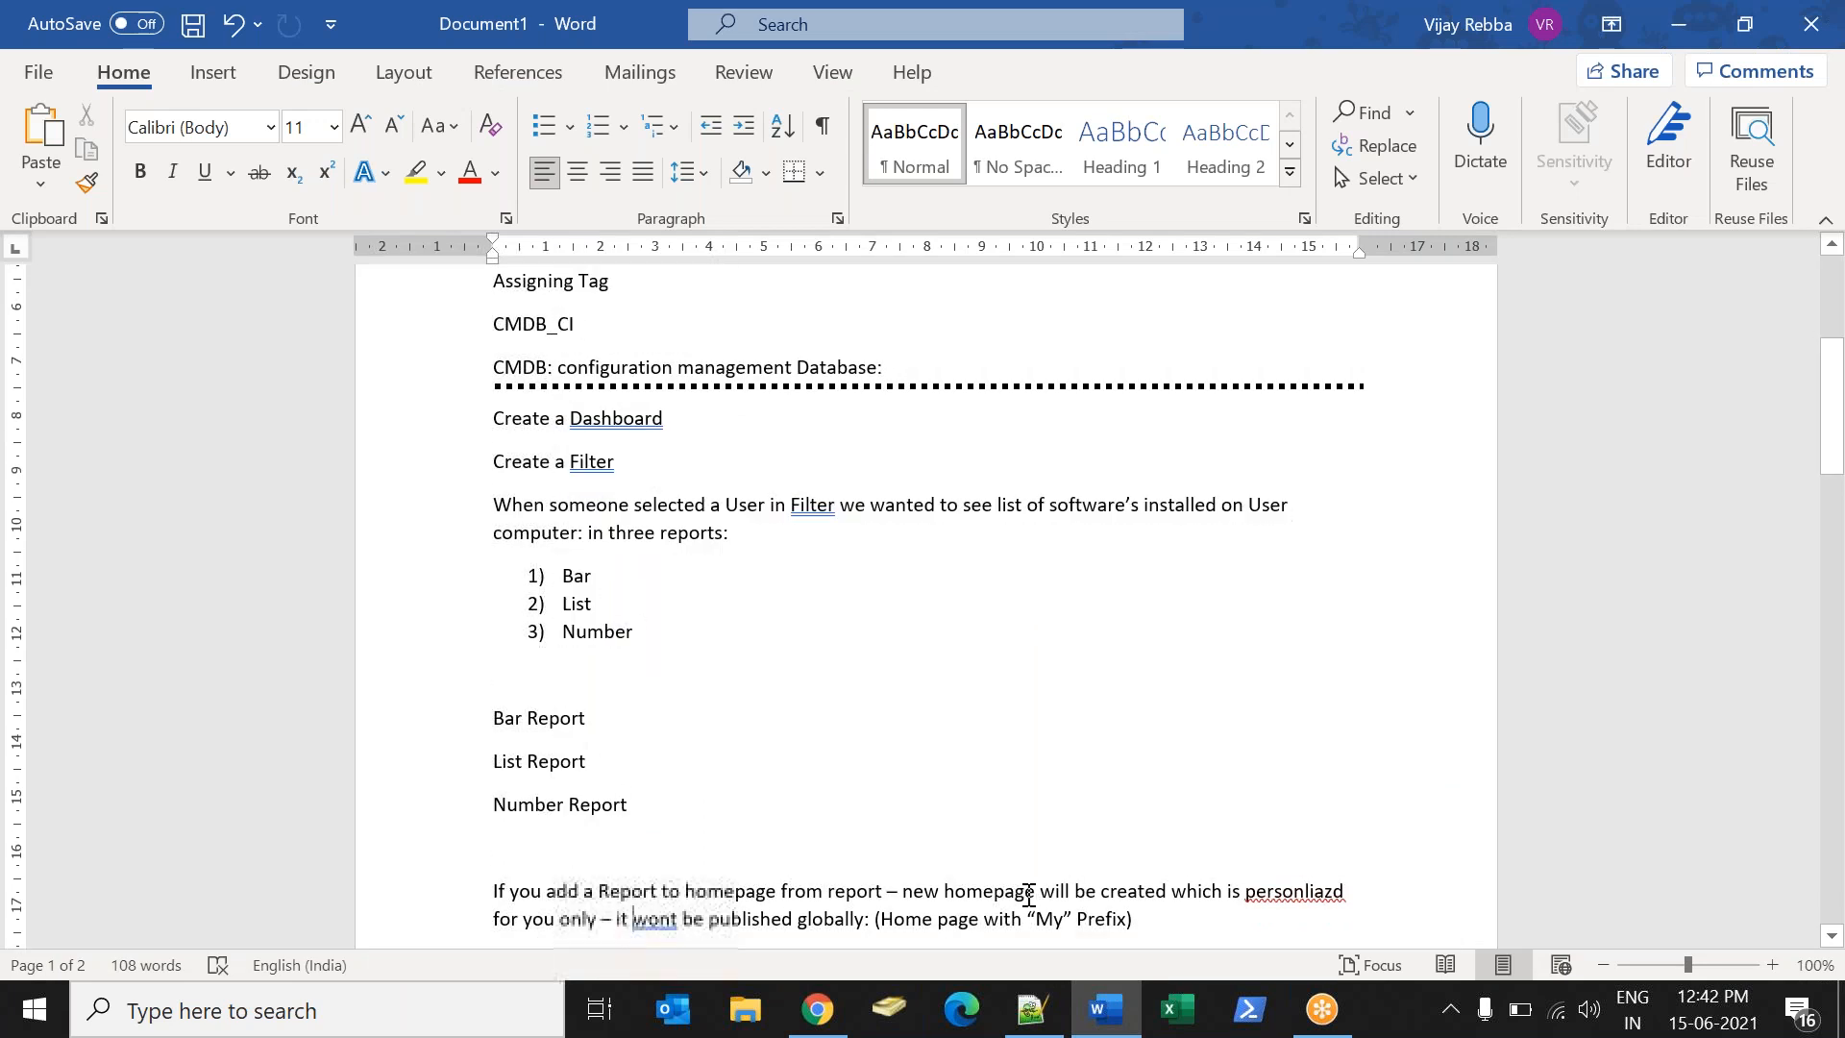
key(Up)
key(Up)
key(Up)
key(Up)
key(Up)
key(Up)
key(Up)
key(Up)
key(Up)
key(Up)
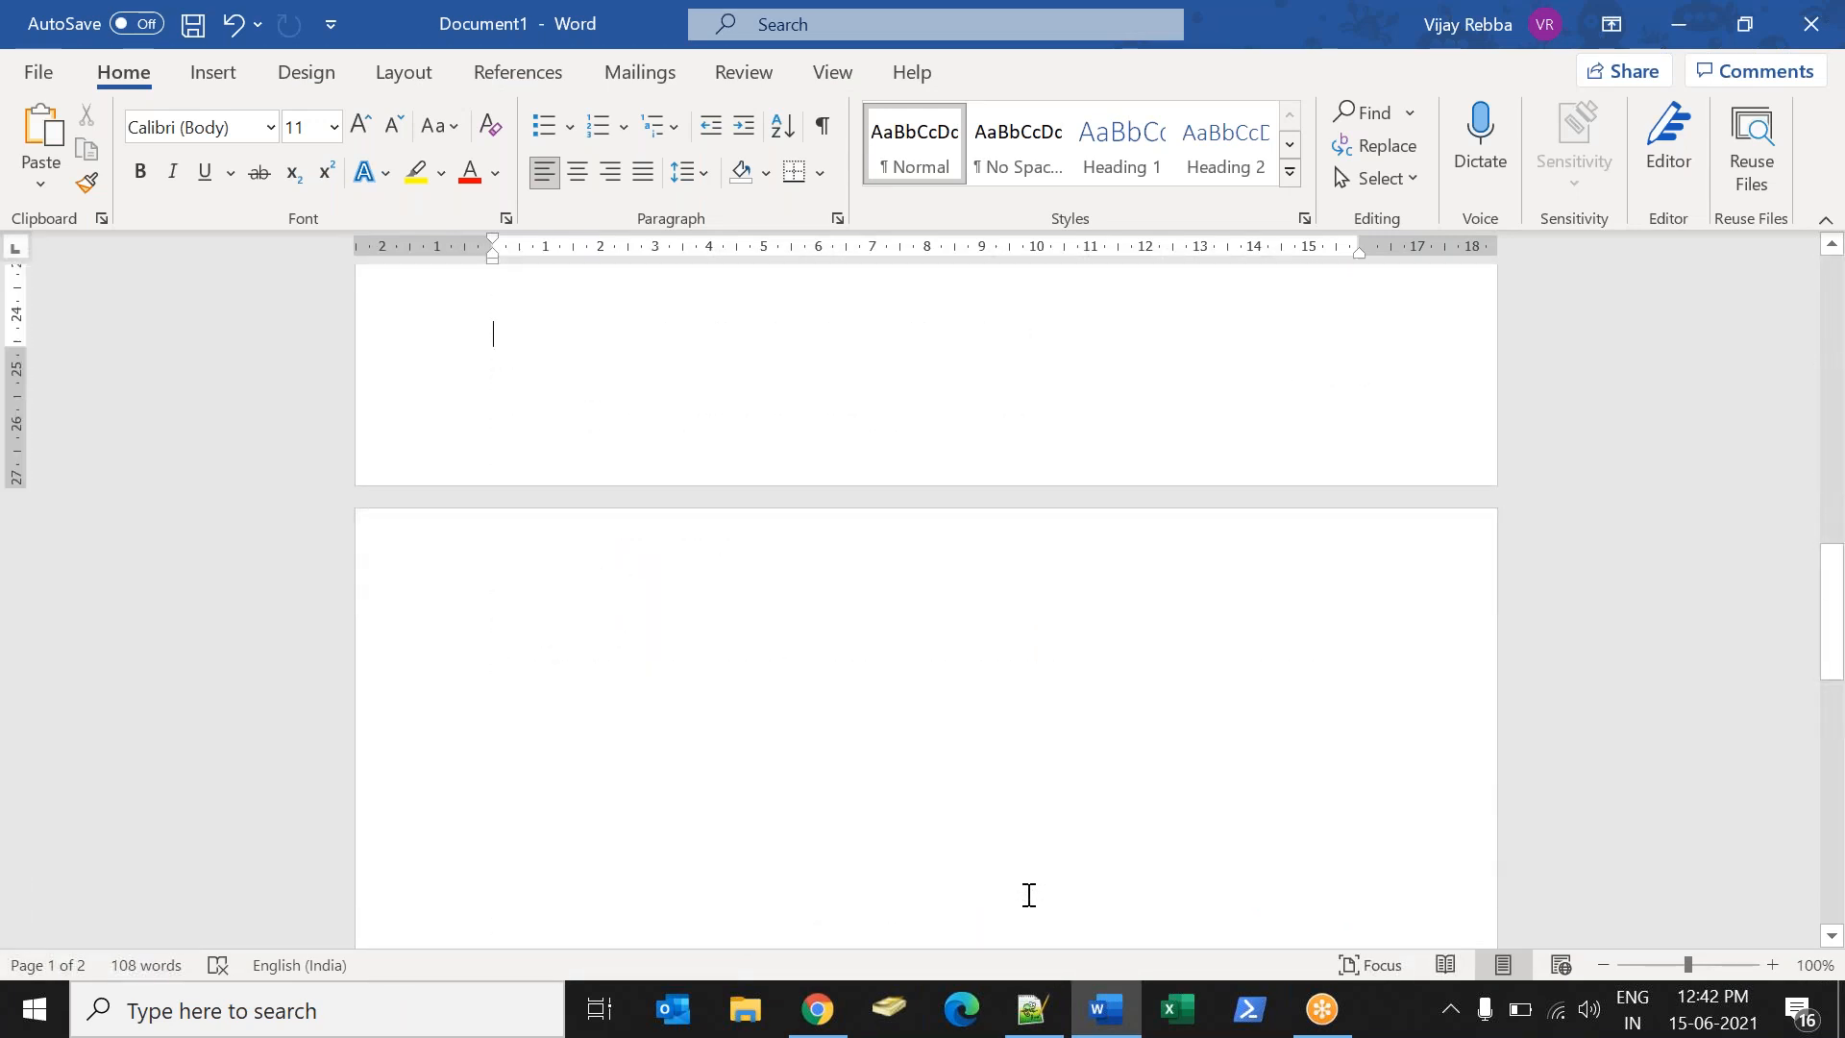
key(Down)
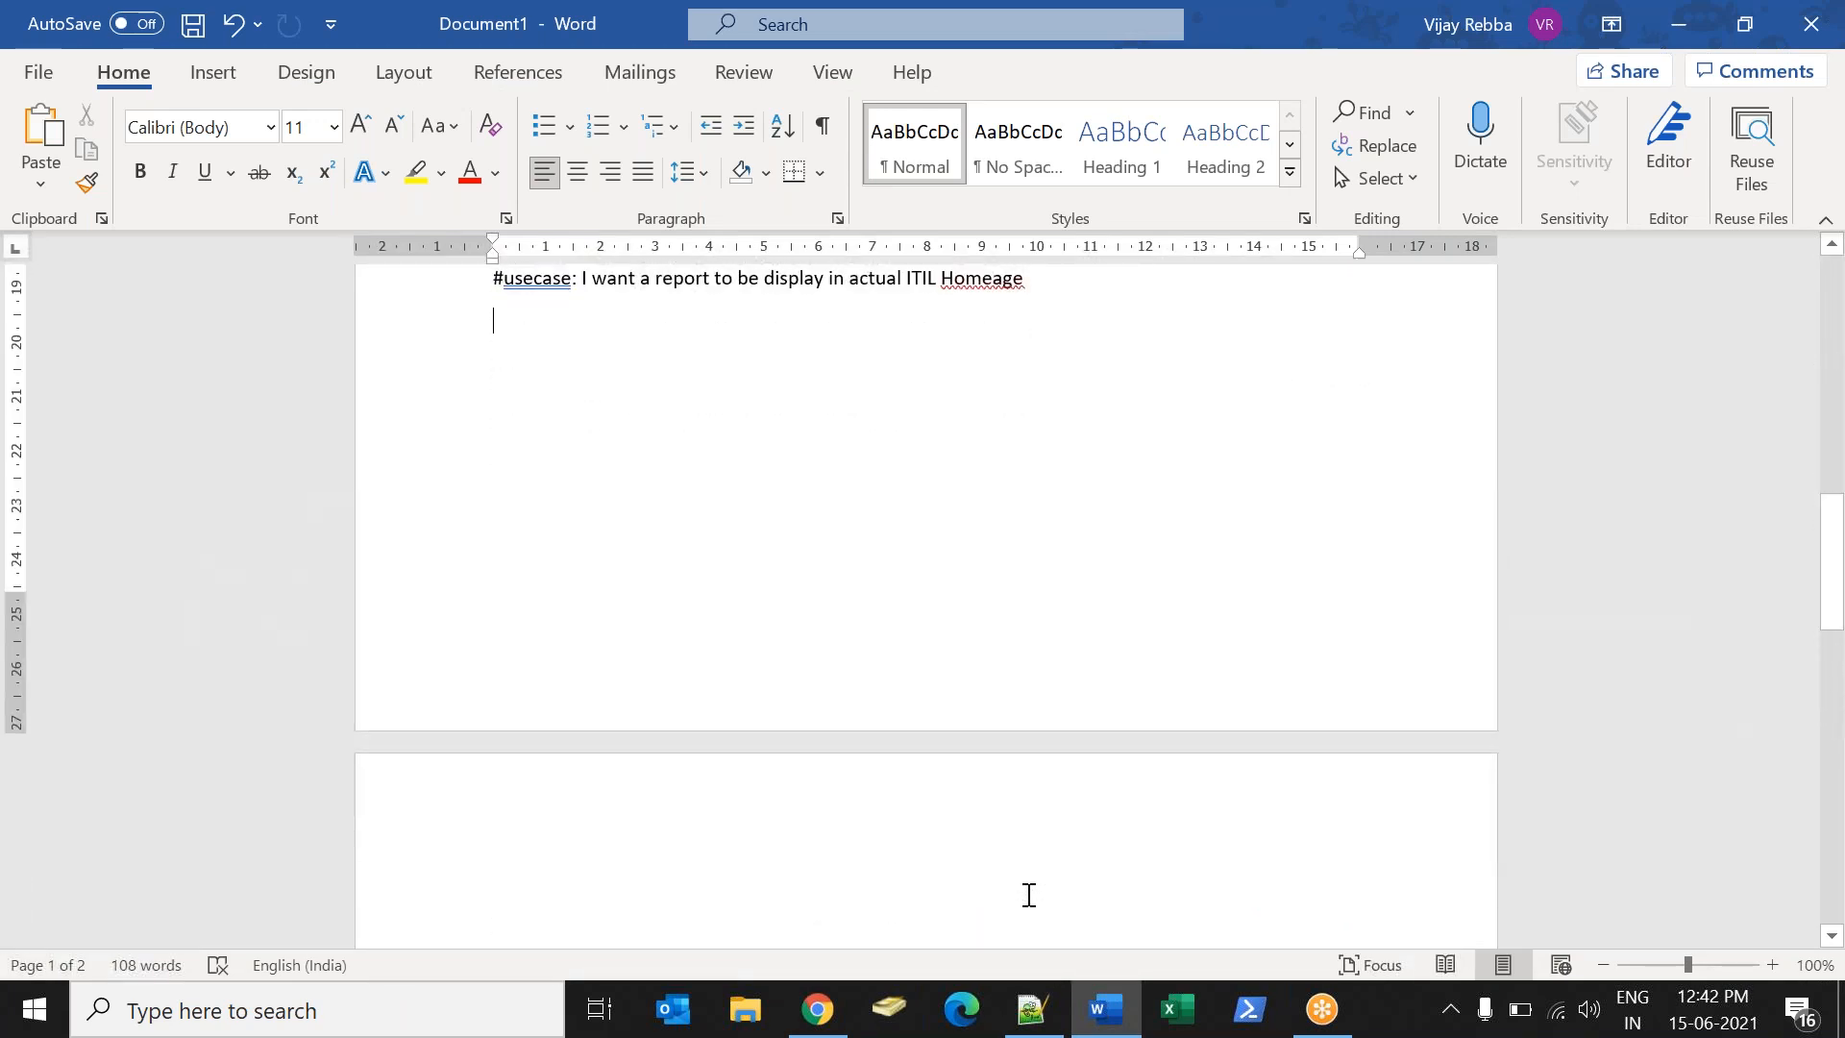
text(Inte)
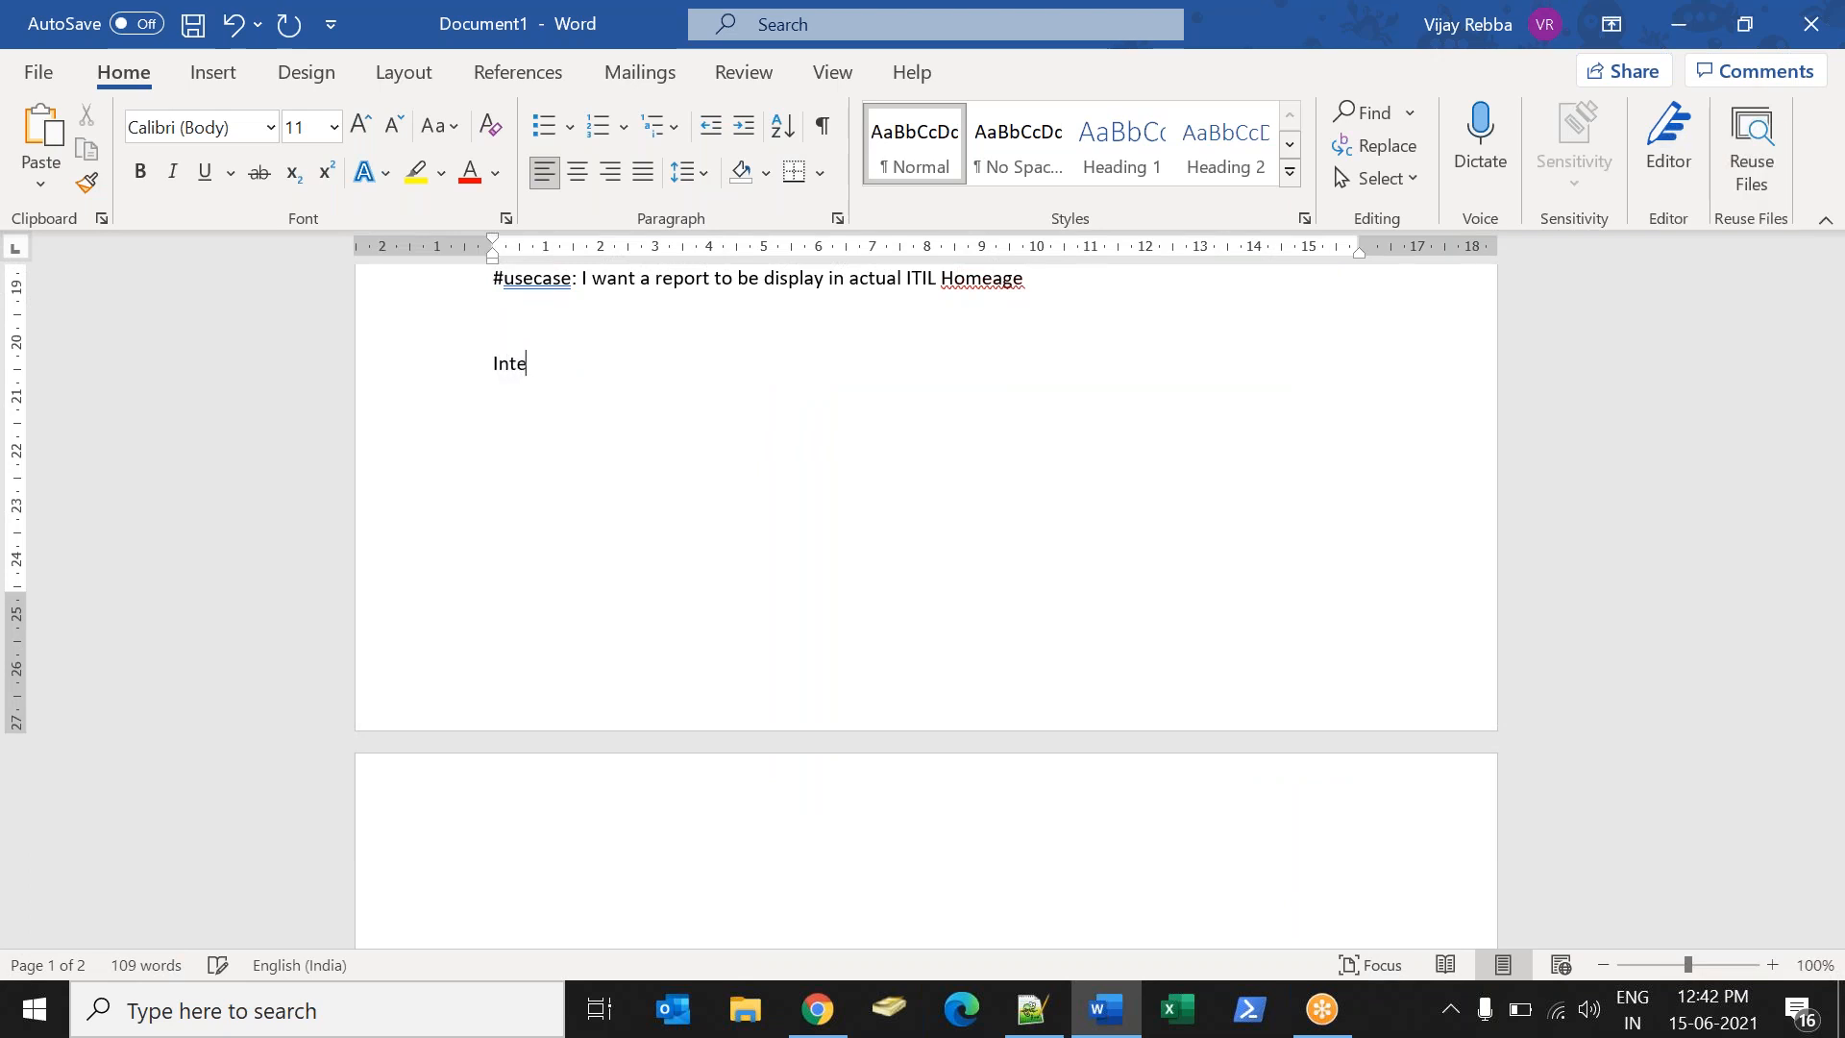
text(ractive filtre)
key(BackSpace)
key(BackSpace)
key(BackSpace)
text(er)
key(BackSpace)
key(BackSpace)
key(BackSpace)
text(trs)
key(BackSpace)
key(BackSpace)
key(BackSpace)
text(ers : using these we can craet)
text( filiter in Dashboard:)
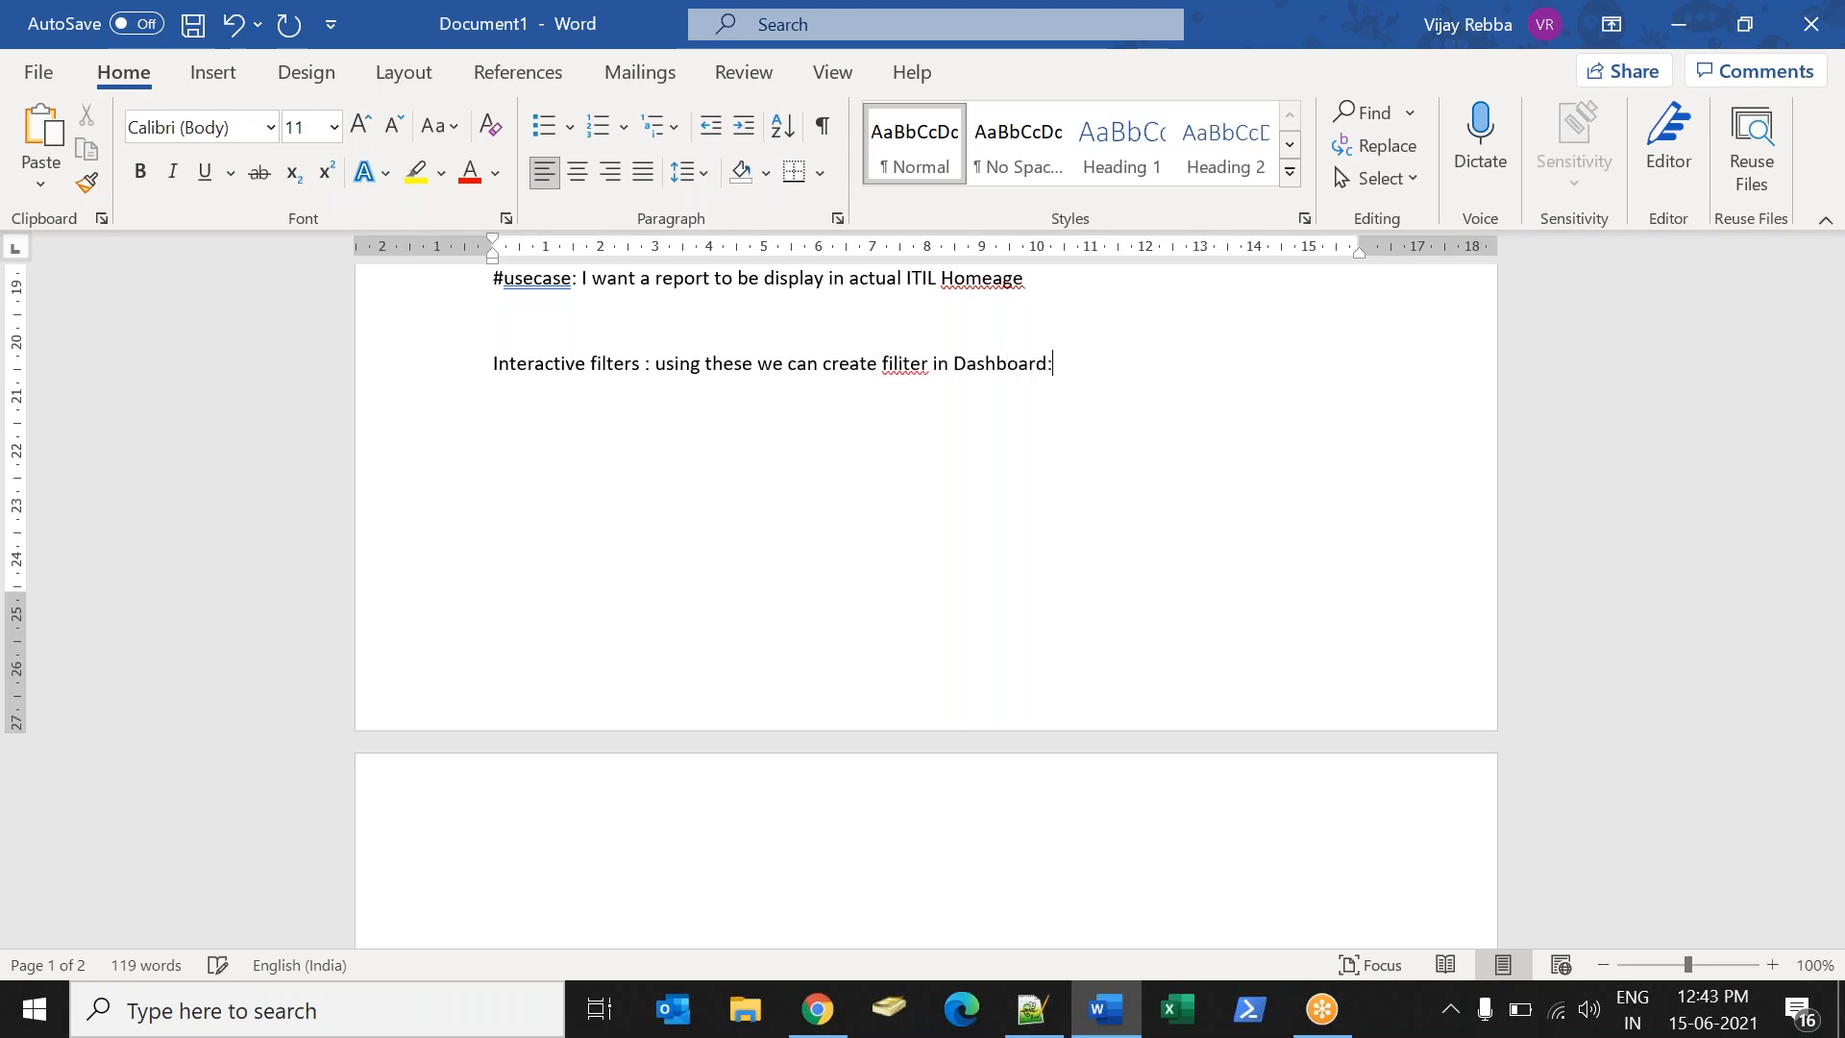
key(alt+Tab)
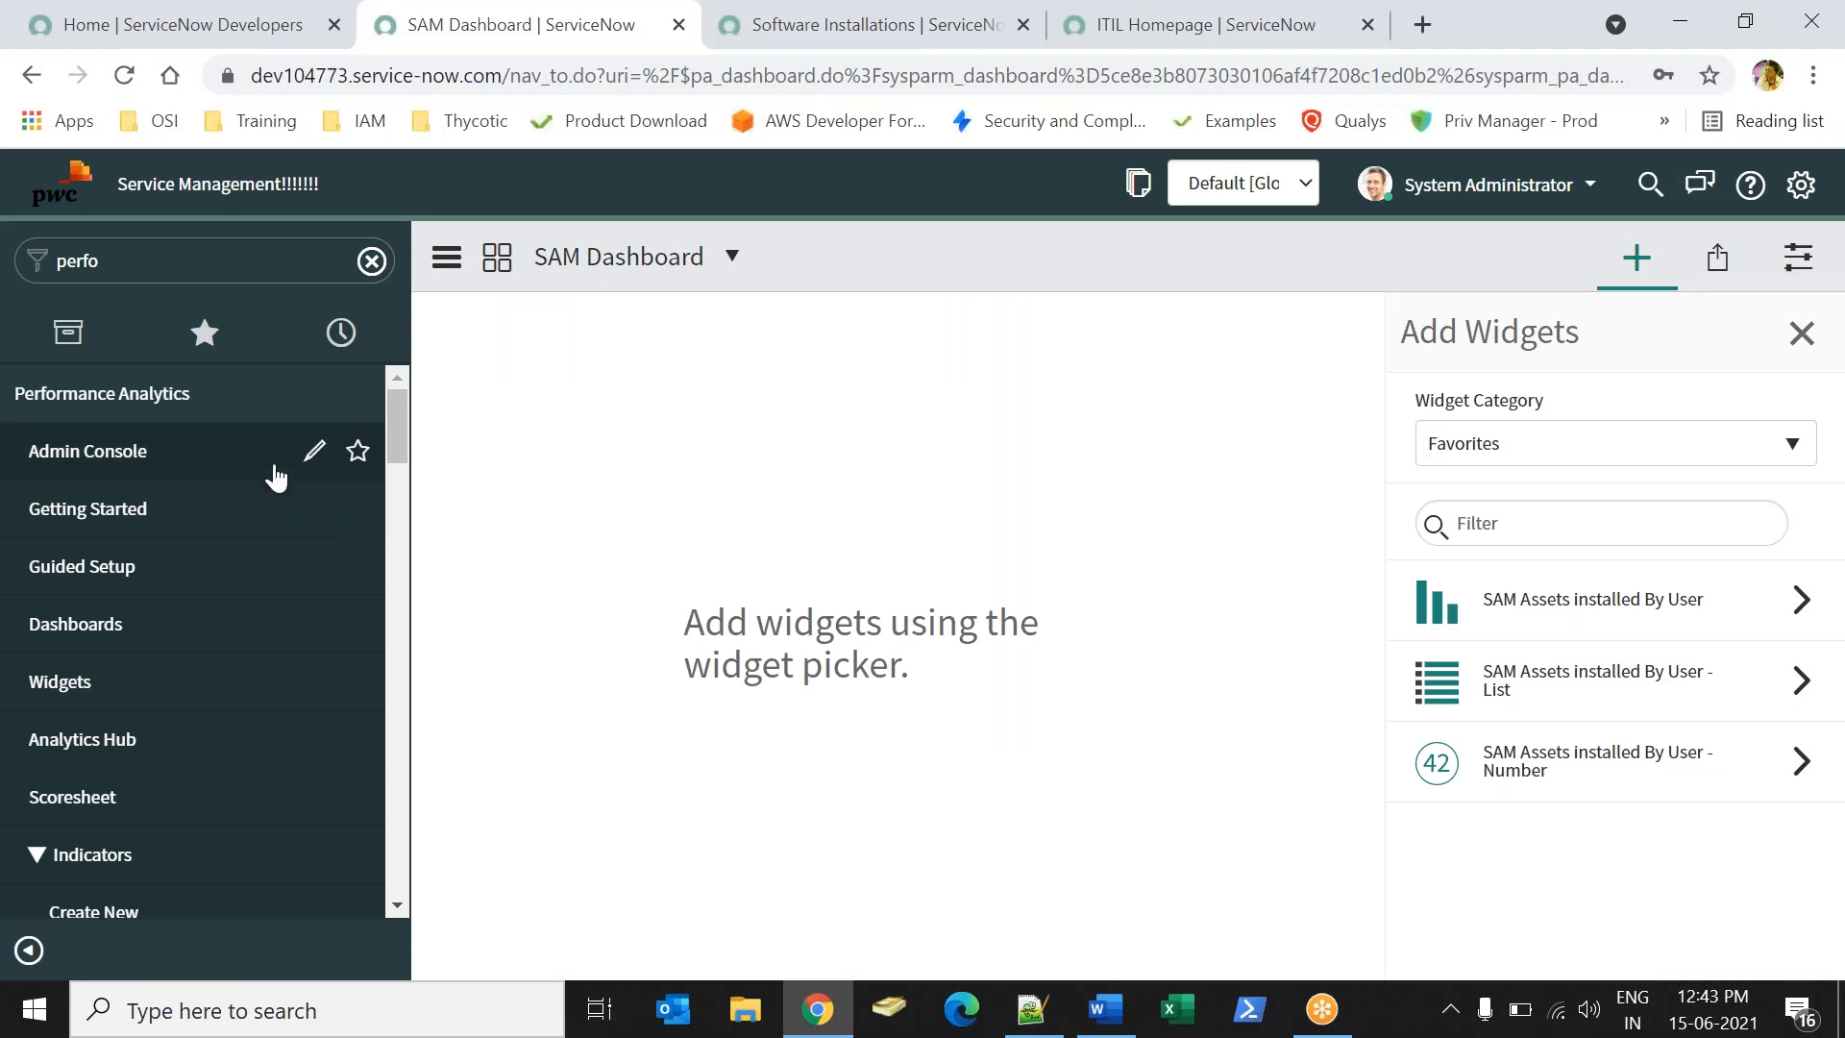
- Search the navigator for 'Interactive', open Interactive Filters, and start a new filter record
click(316, 267)
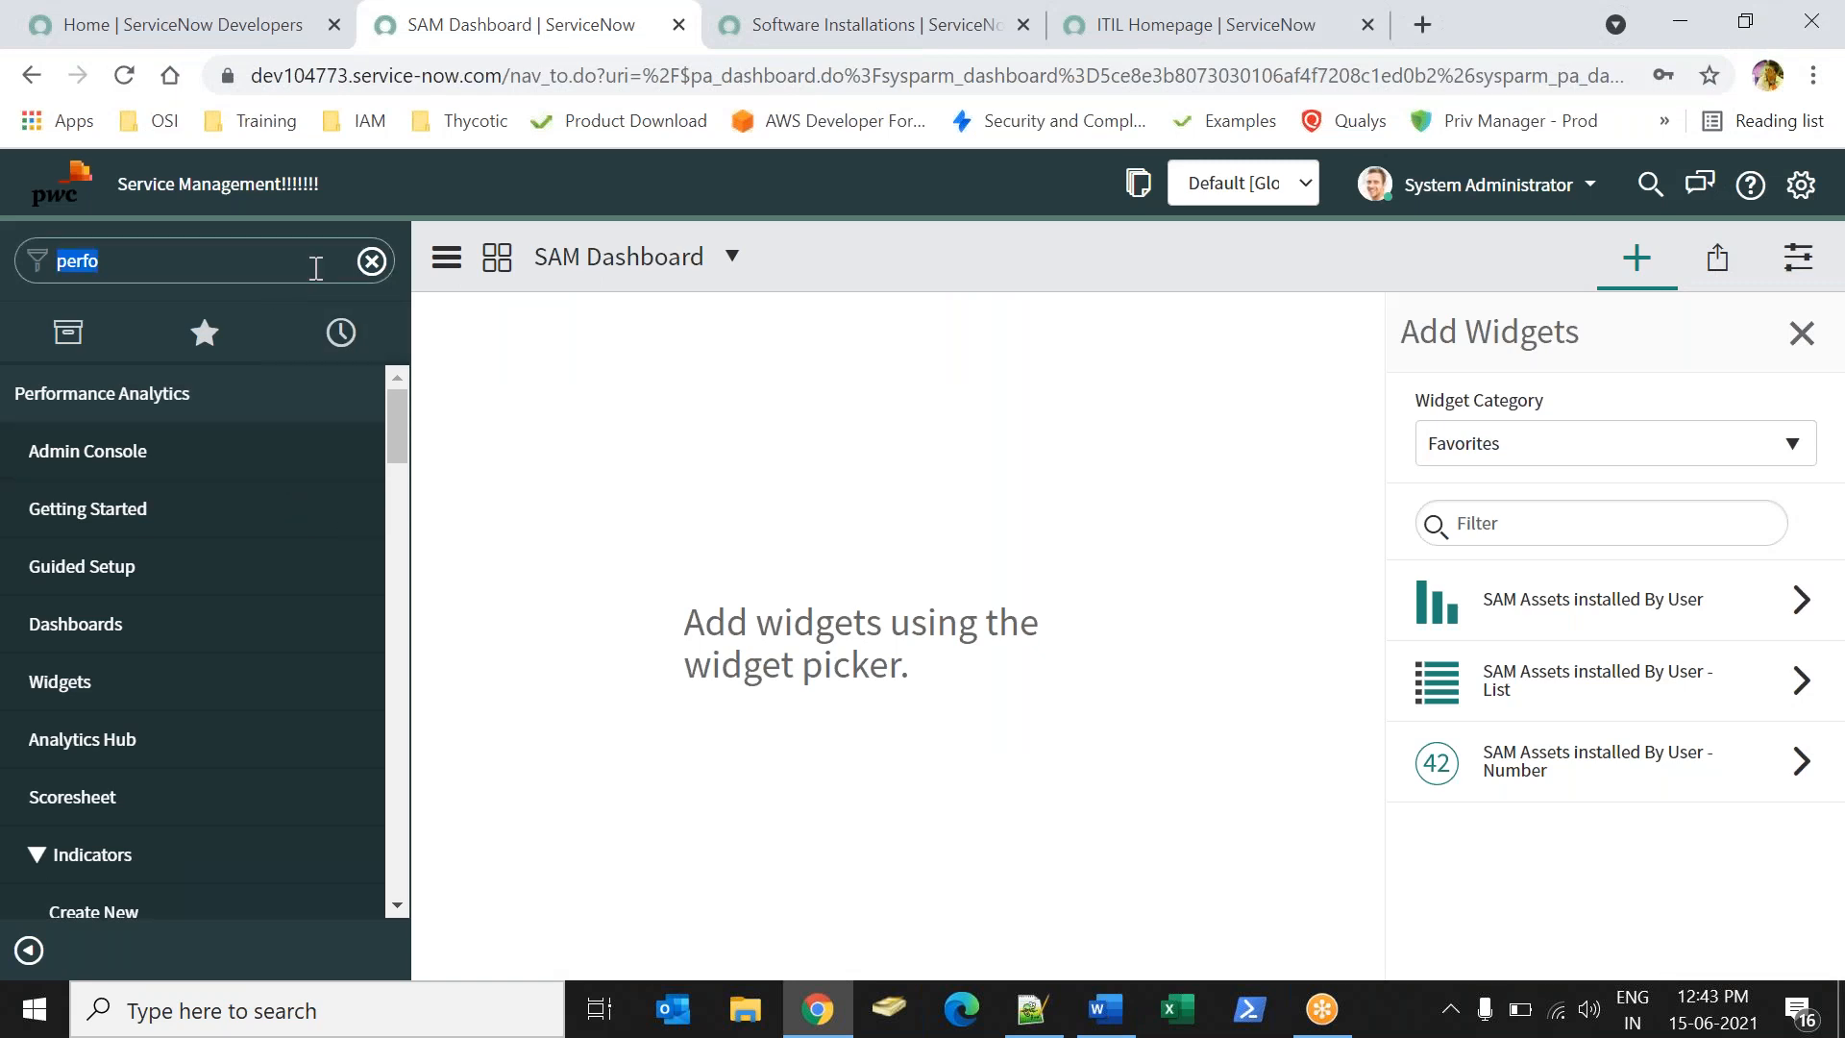
text(Interac)
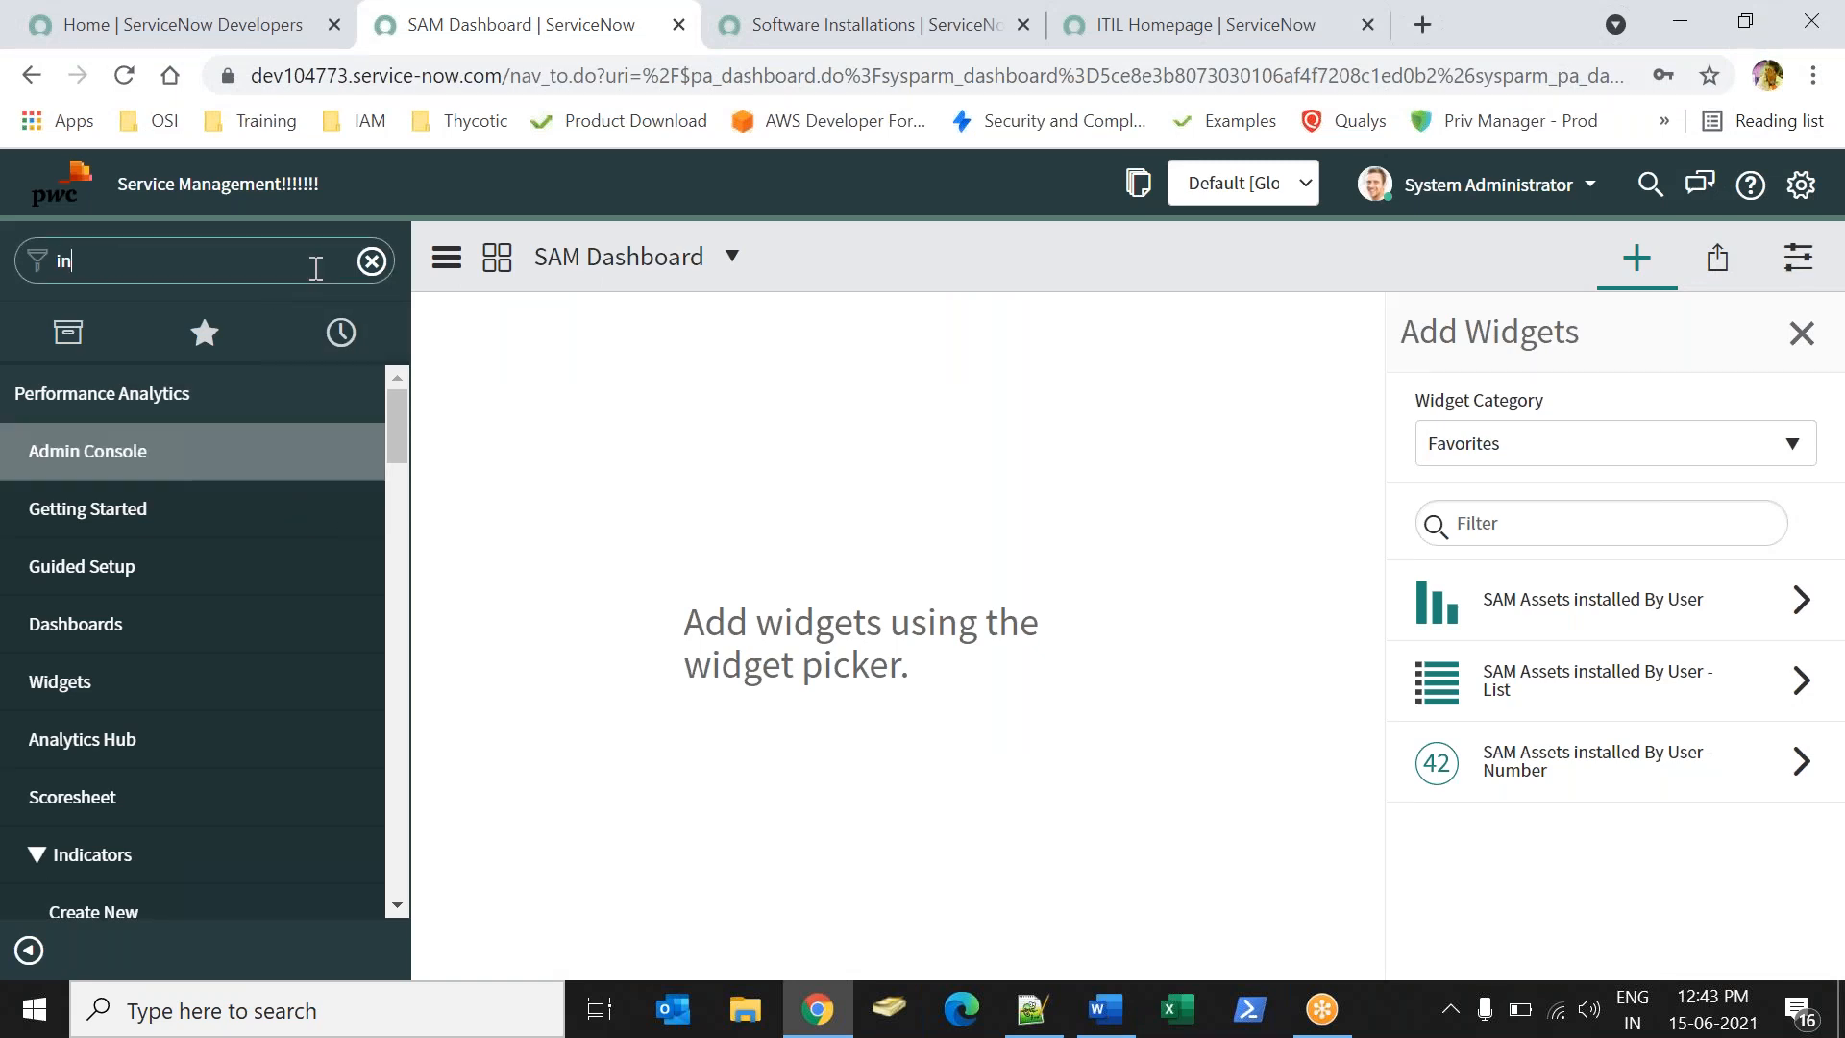
text(tie)
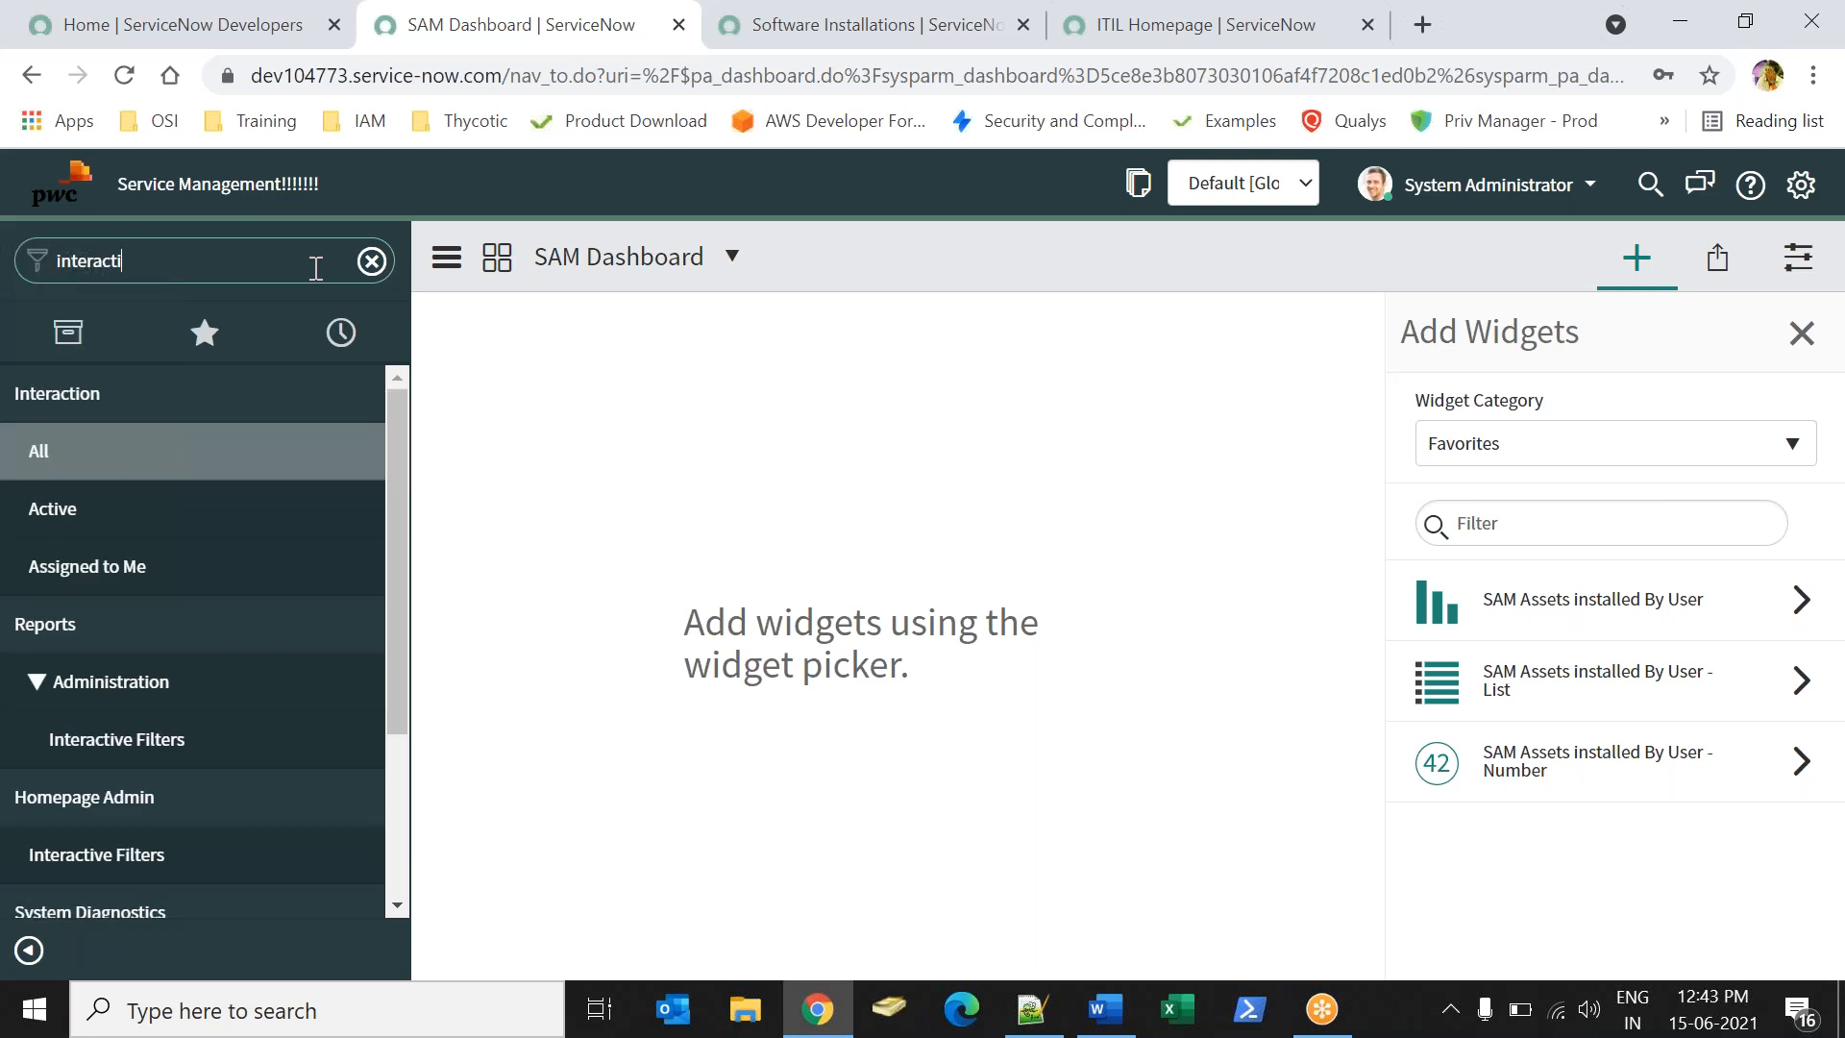
key(BackSpace)
key(BackSpace)
text(ive)
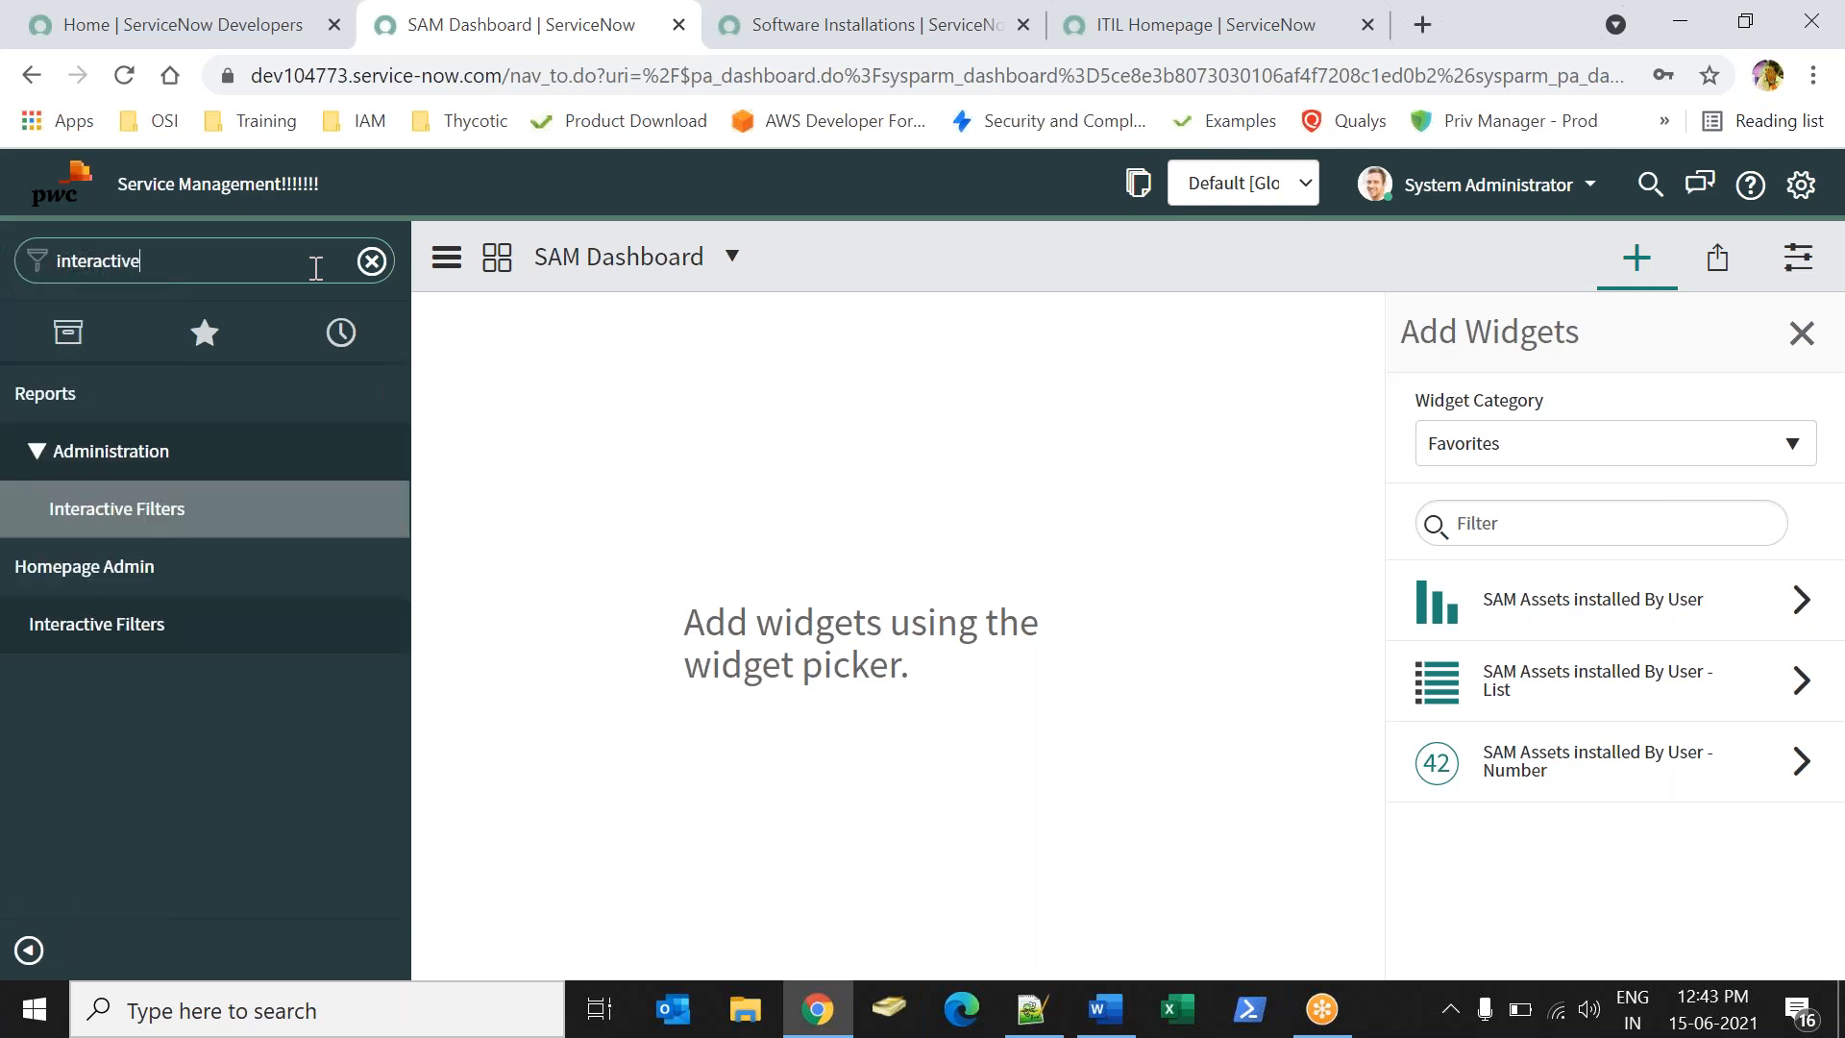
click(145, 508)
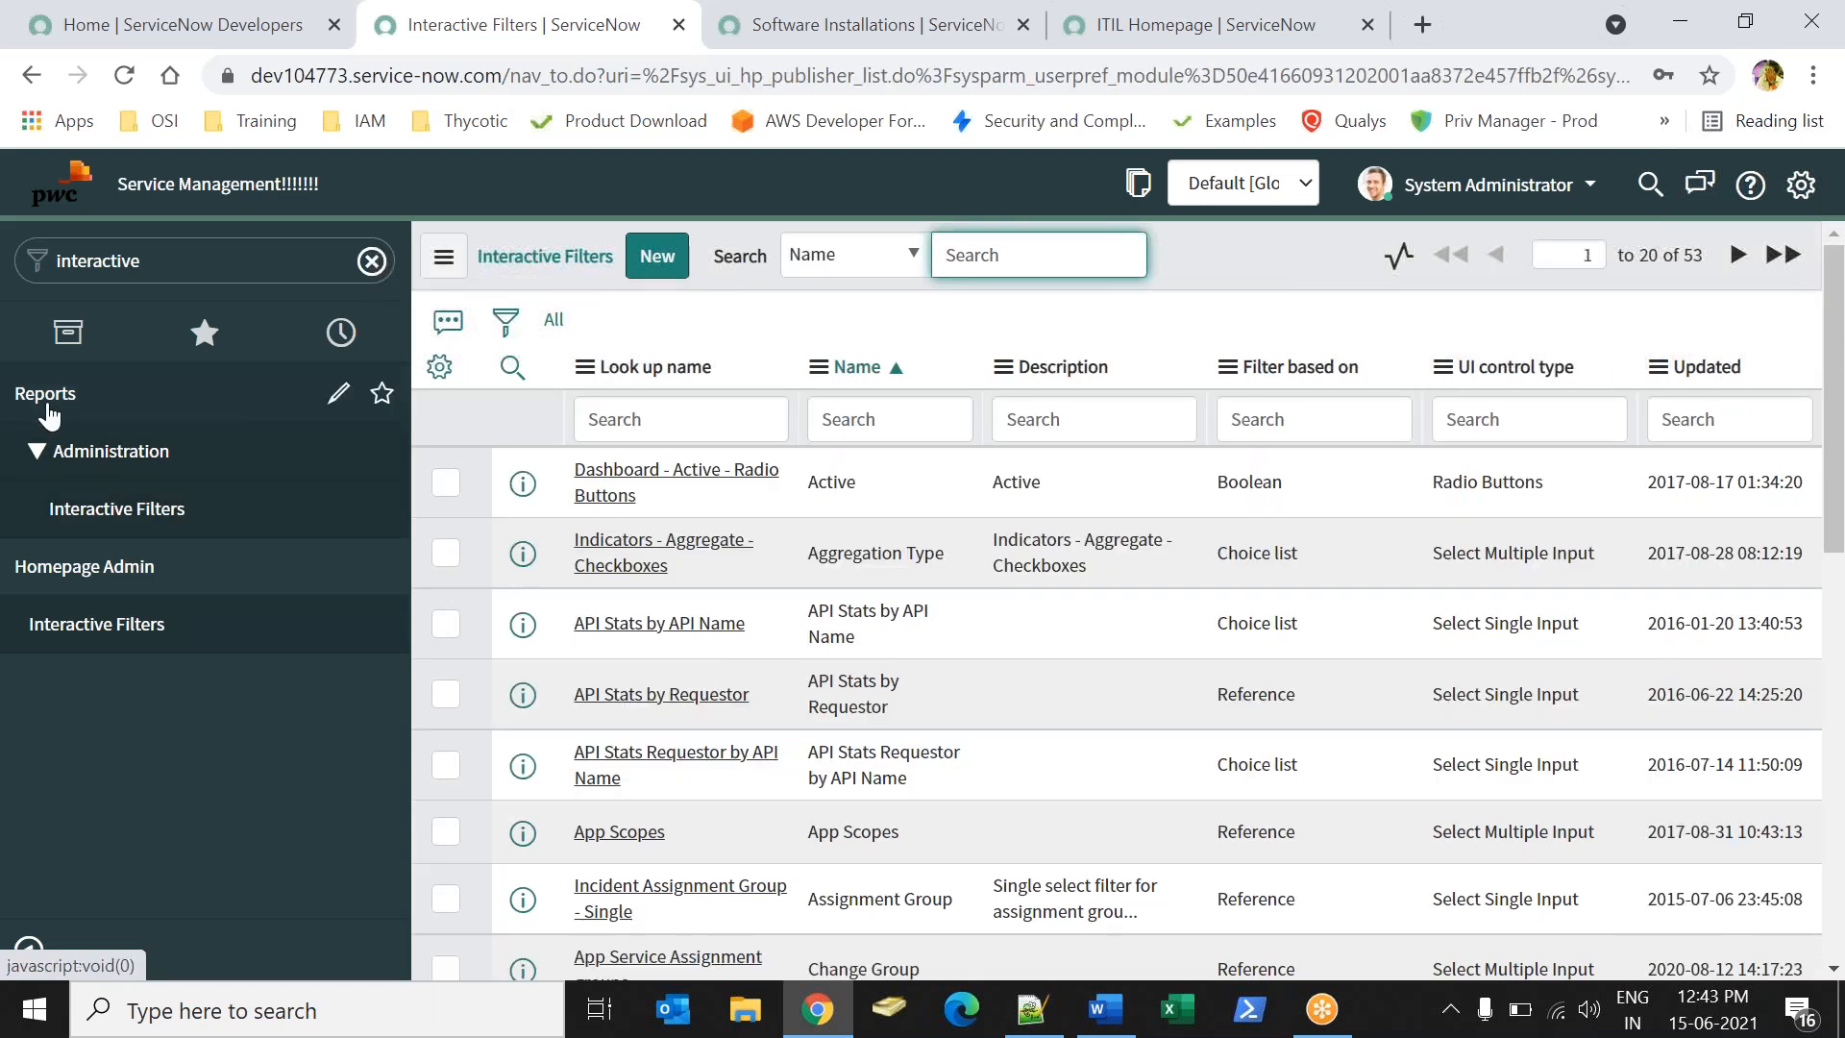
click(658, 255)
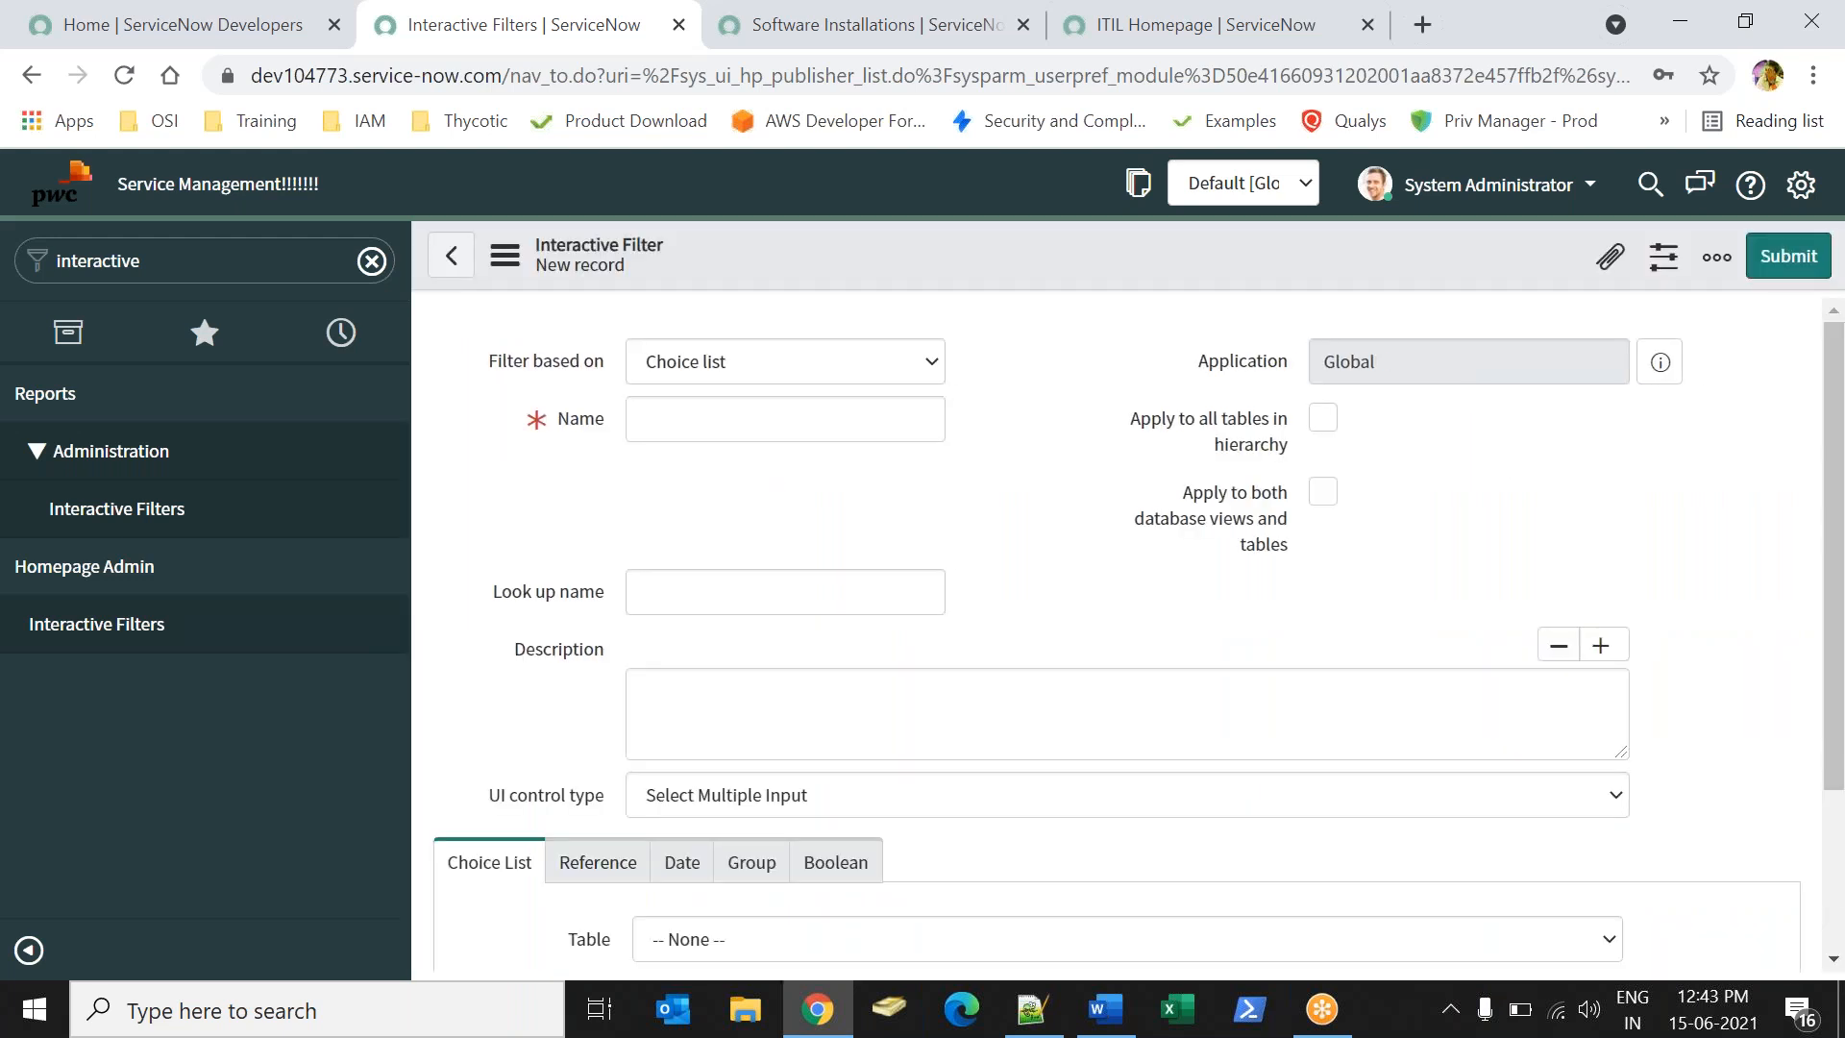
- Try the Date, Group and Boolean filter types, then settle on Reference
click(699, 373)
click(708, 445)
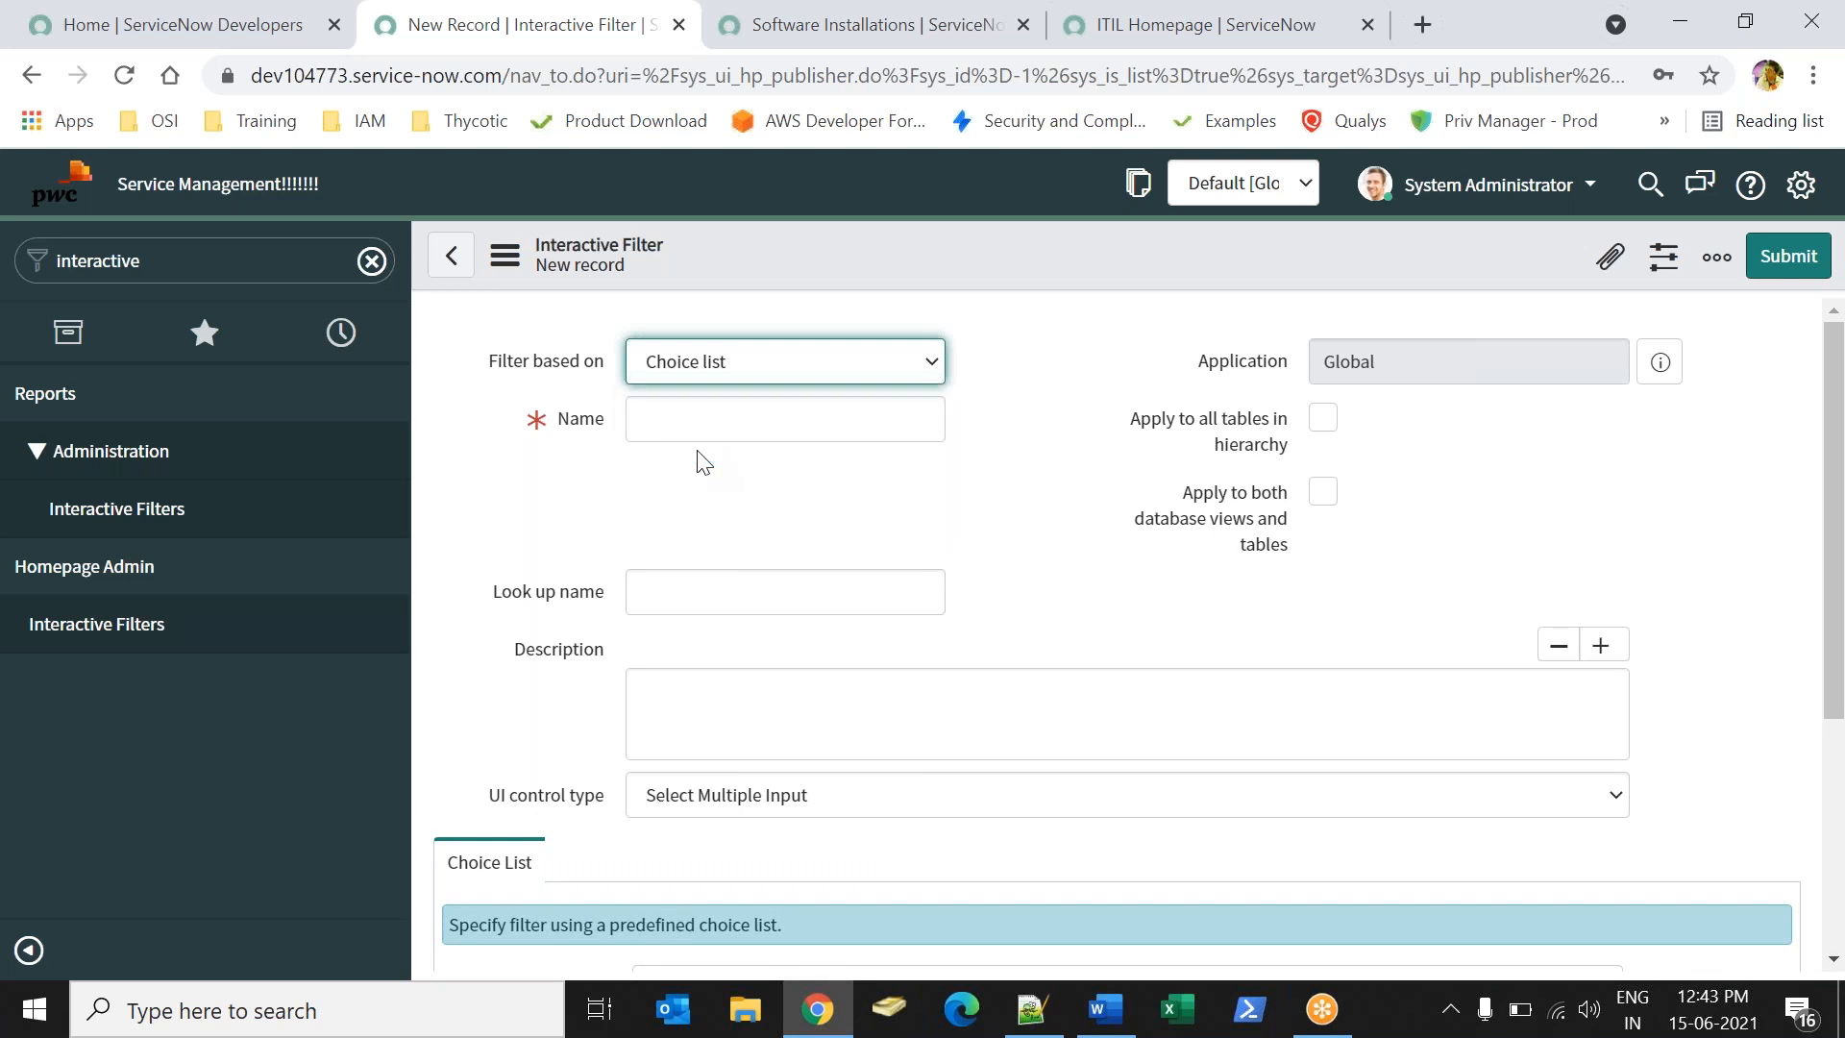
click(698, 379)
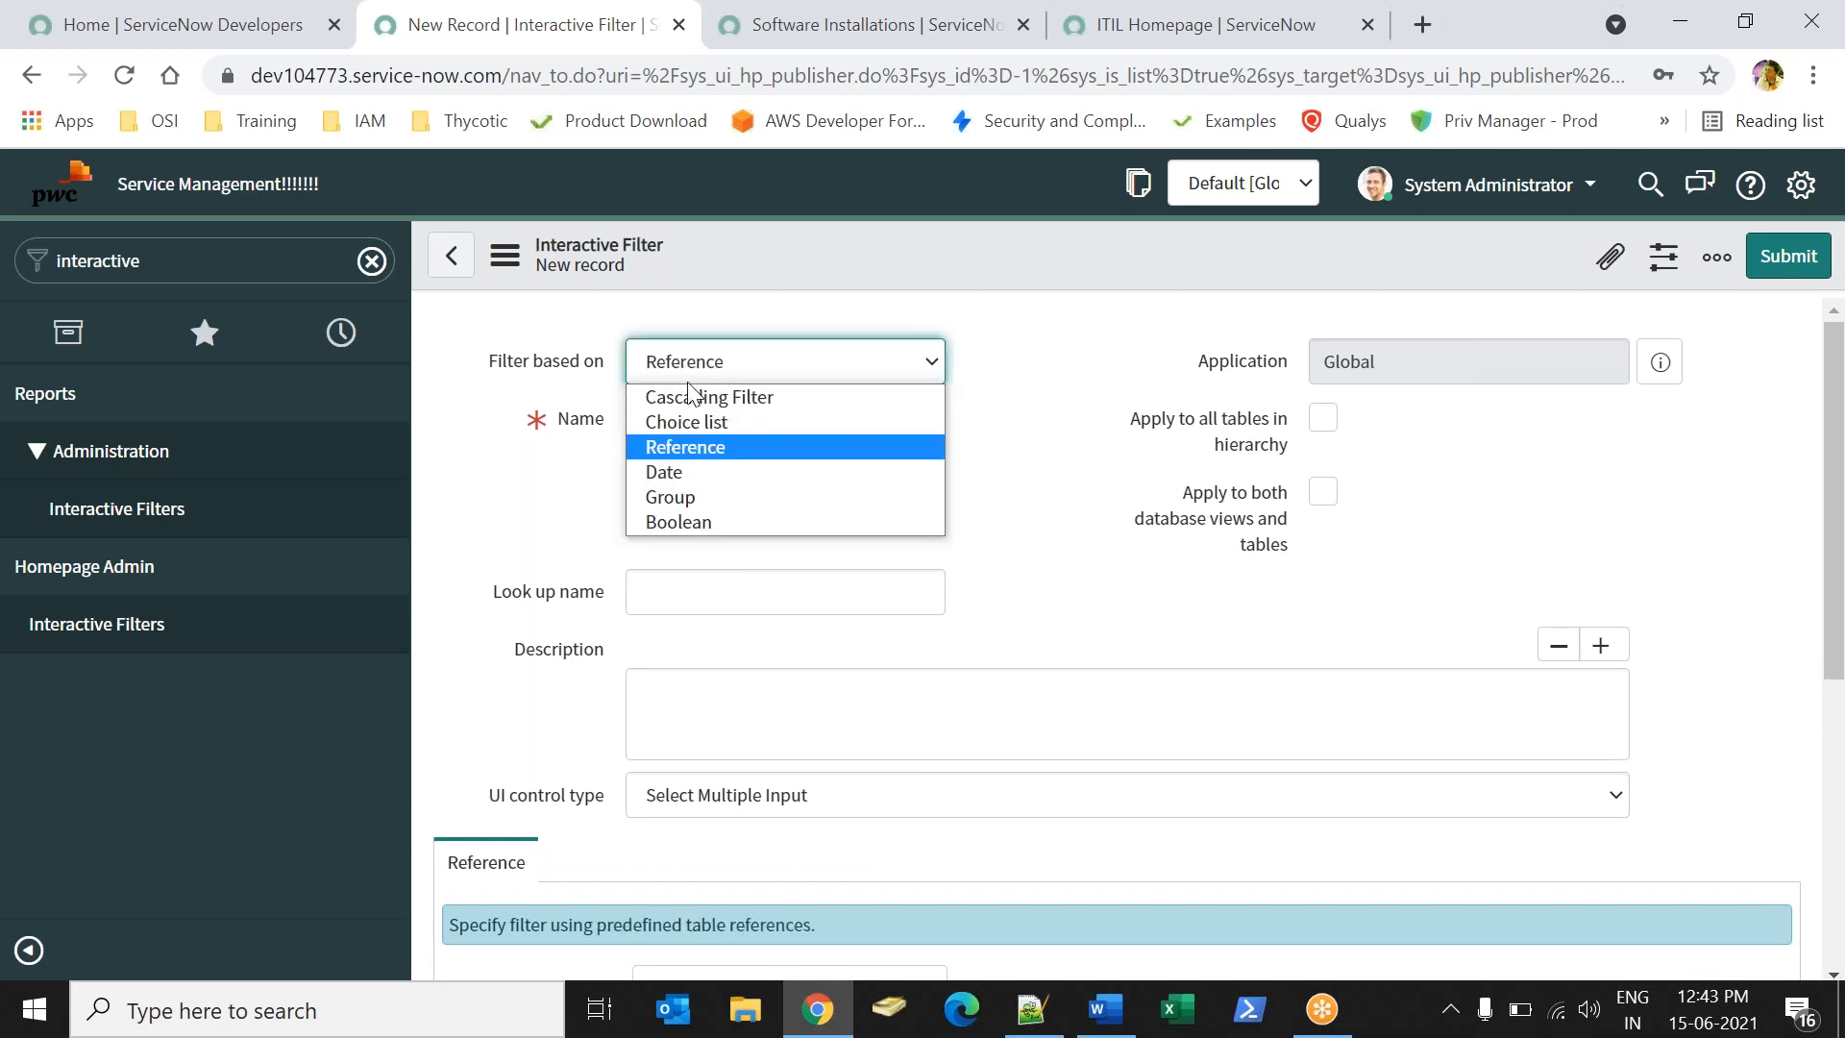
click(677, 471)
click(733, 374)
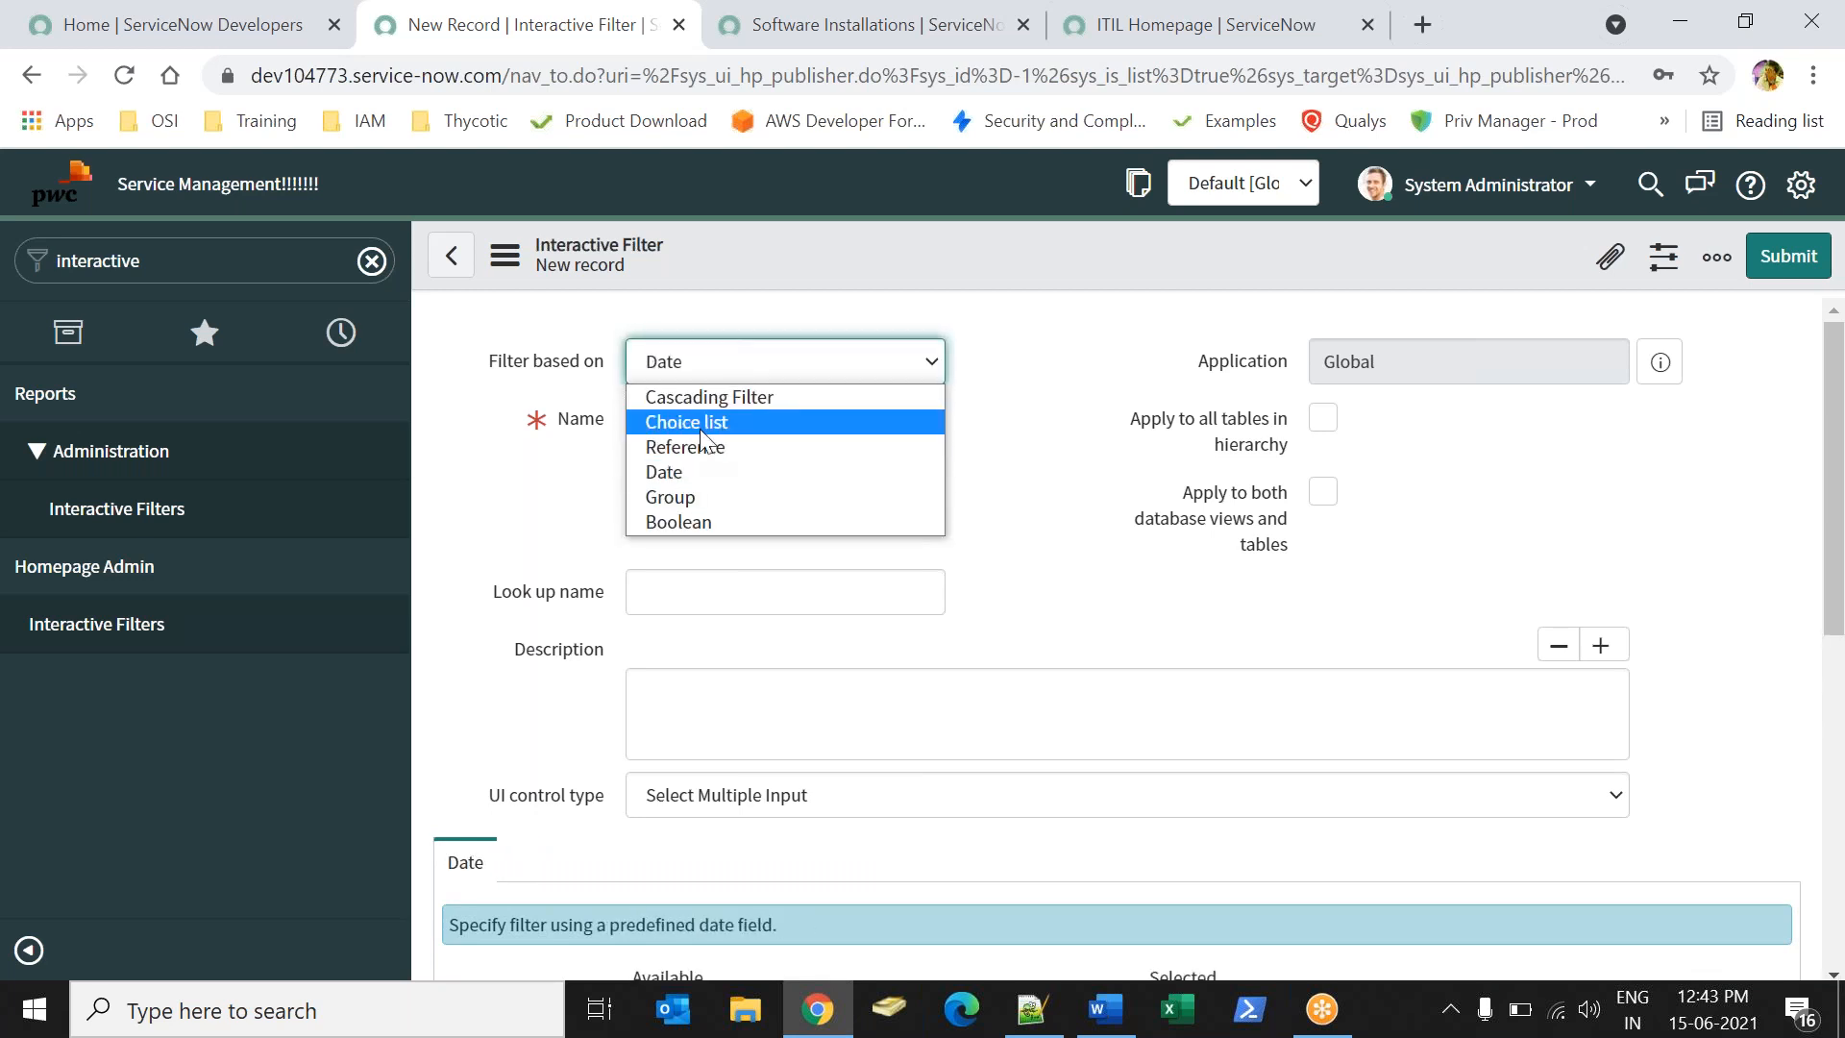
click(686, 498)
click(755, 385)
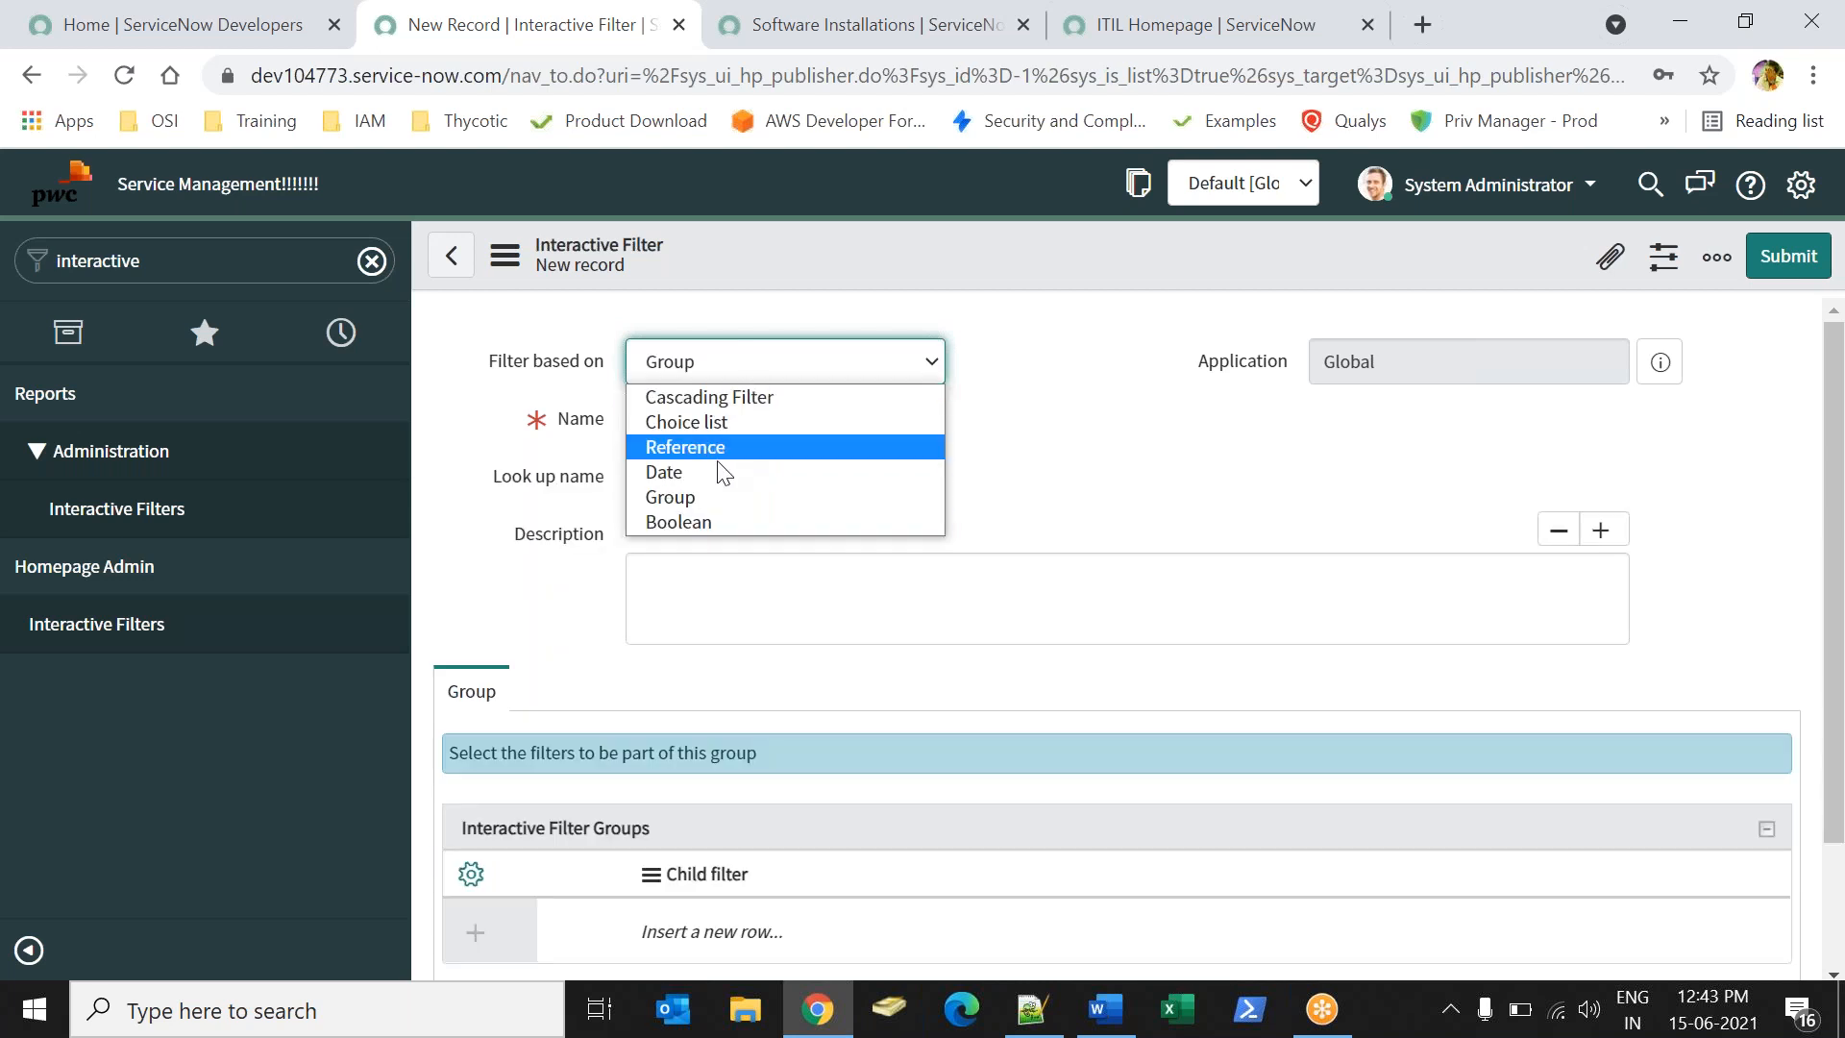
click(716, 520)
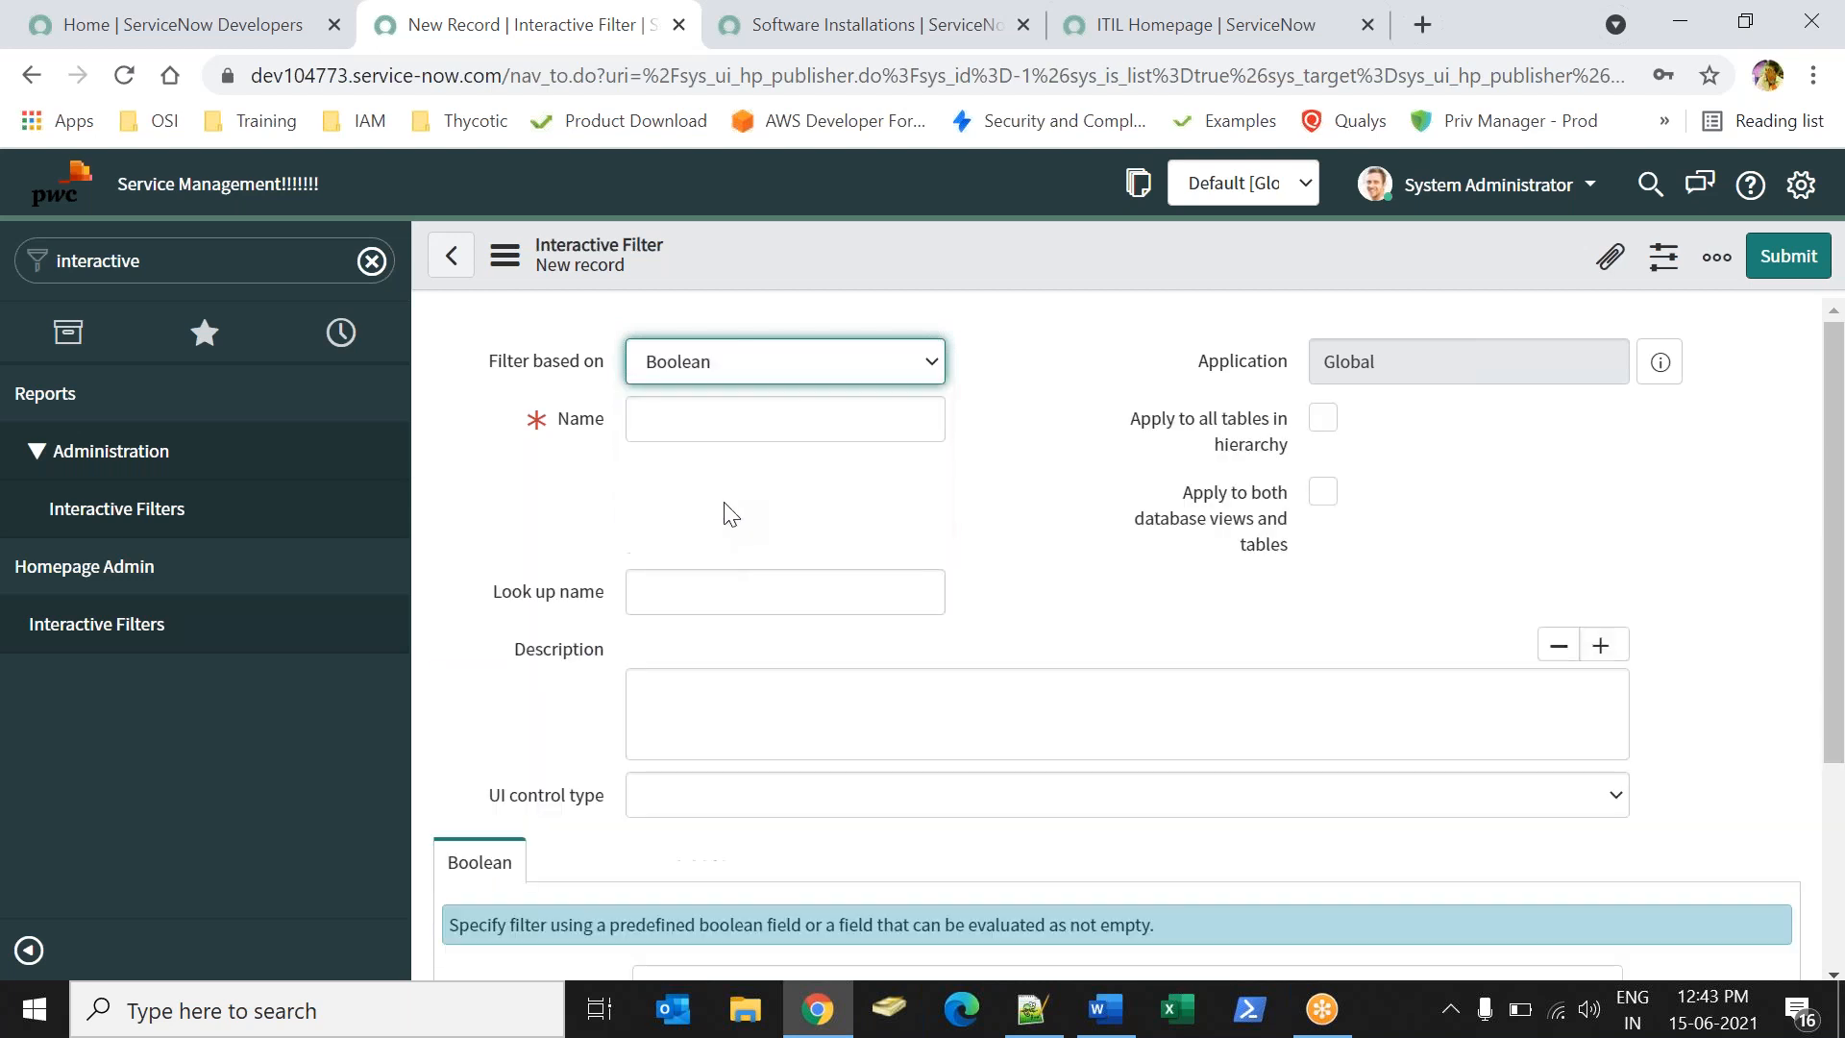
click(829, 376)
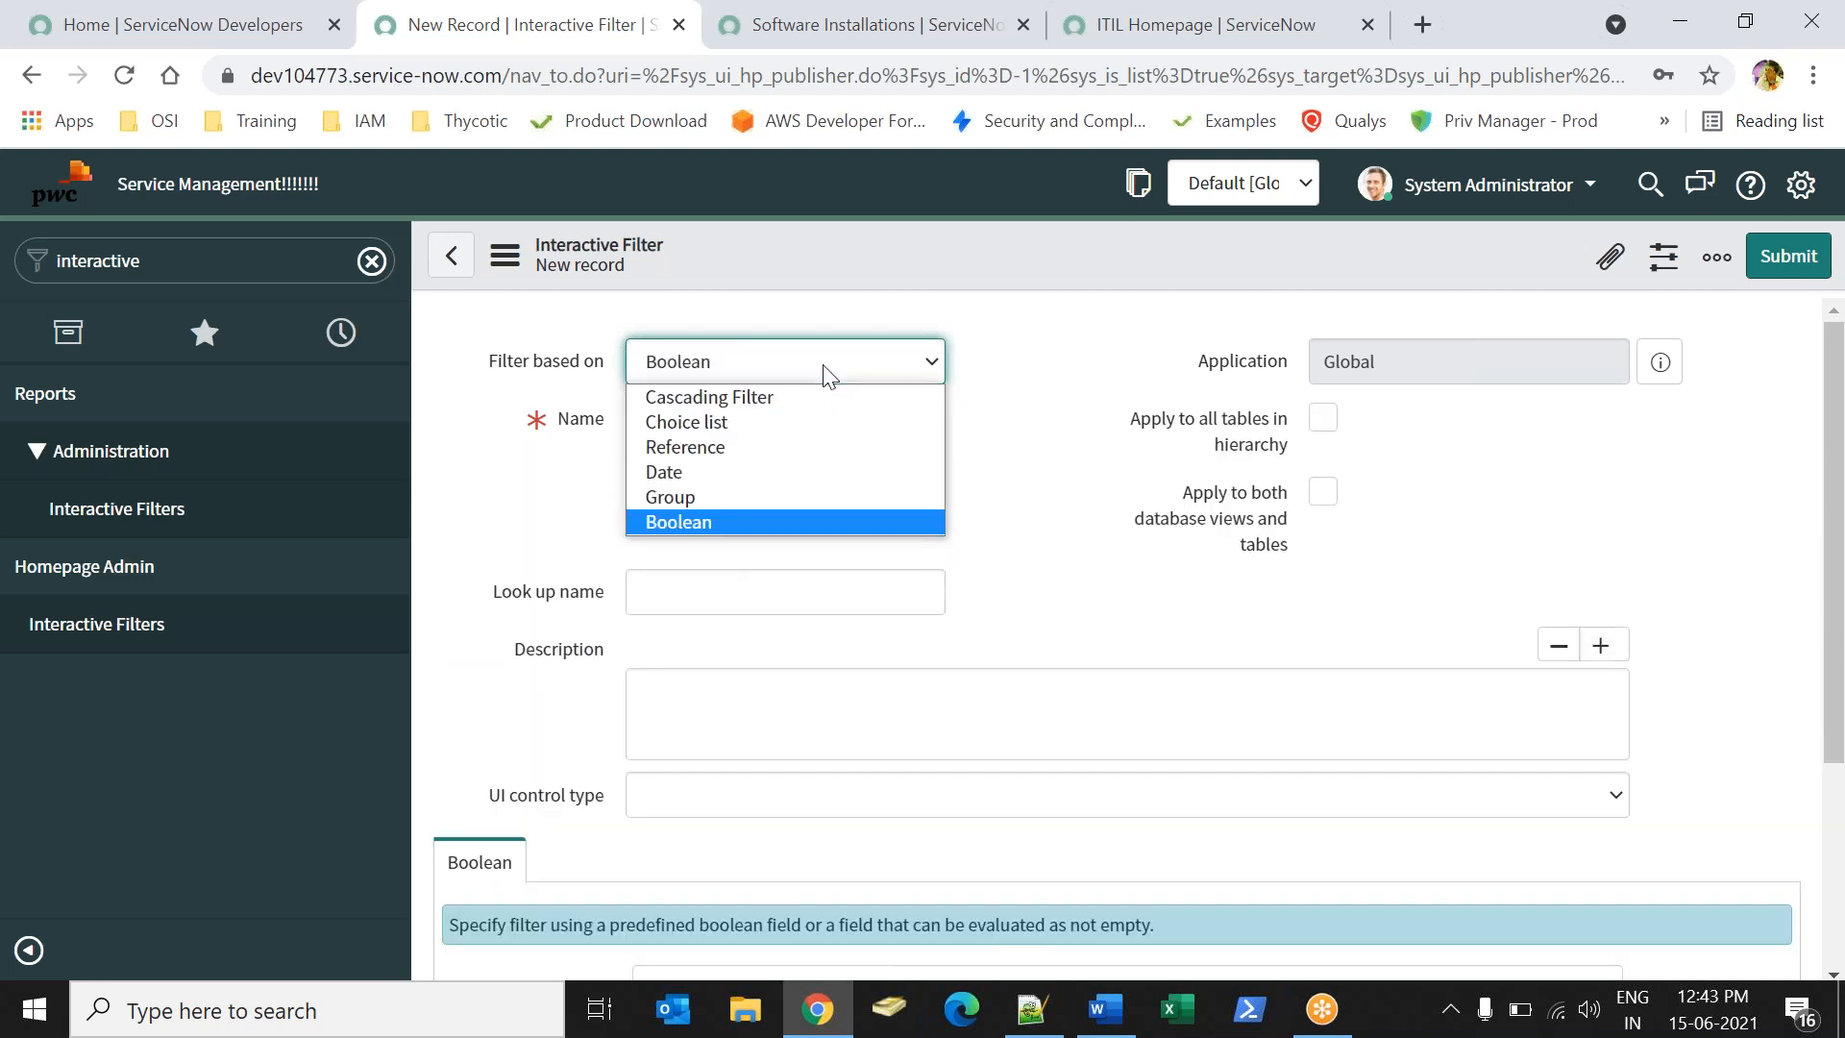
click(715, 446)
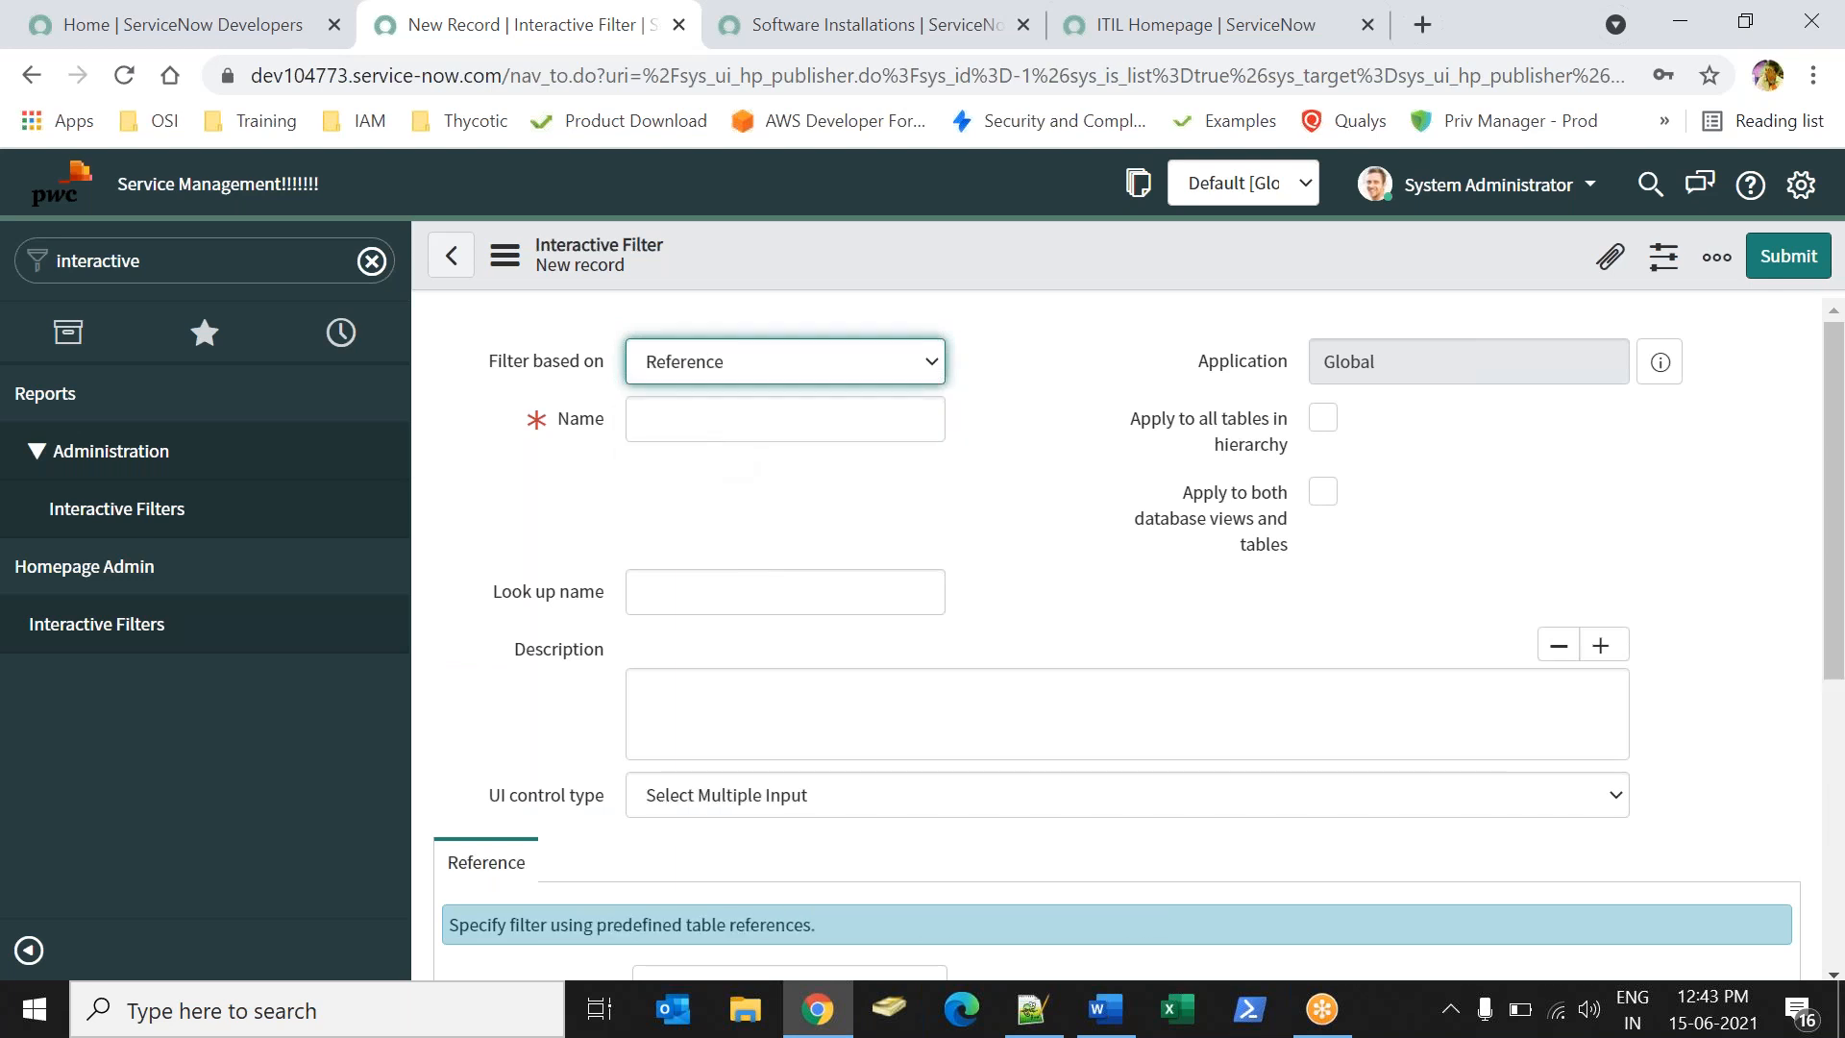
click(716, 420)
- Enter UserName as both the filter's Name and its Look up name
text(User Name)
click(679, 420)
key(BackSpace)
double_click(763, 402)
key(ctrl+c)
click(683, 593)
key(ctrl+v)
click(956, 536)
- Set the Reference table to User [sys_user] and submit the filter
mouse_move(1837, 417)
mouse_down()
mouse_move(1838, 433)
mouse_move(1834, 397)
mouse_up()
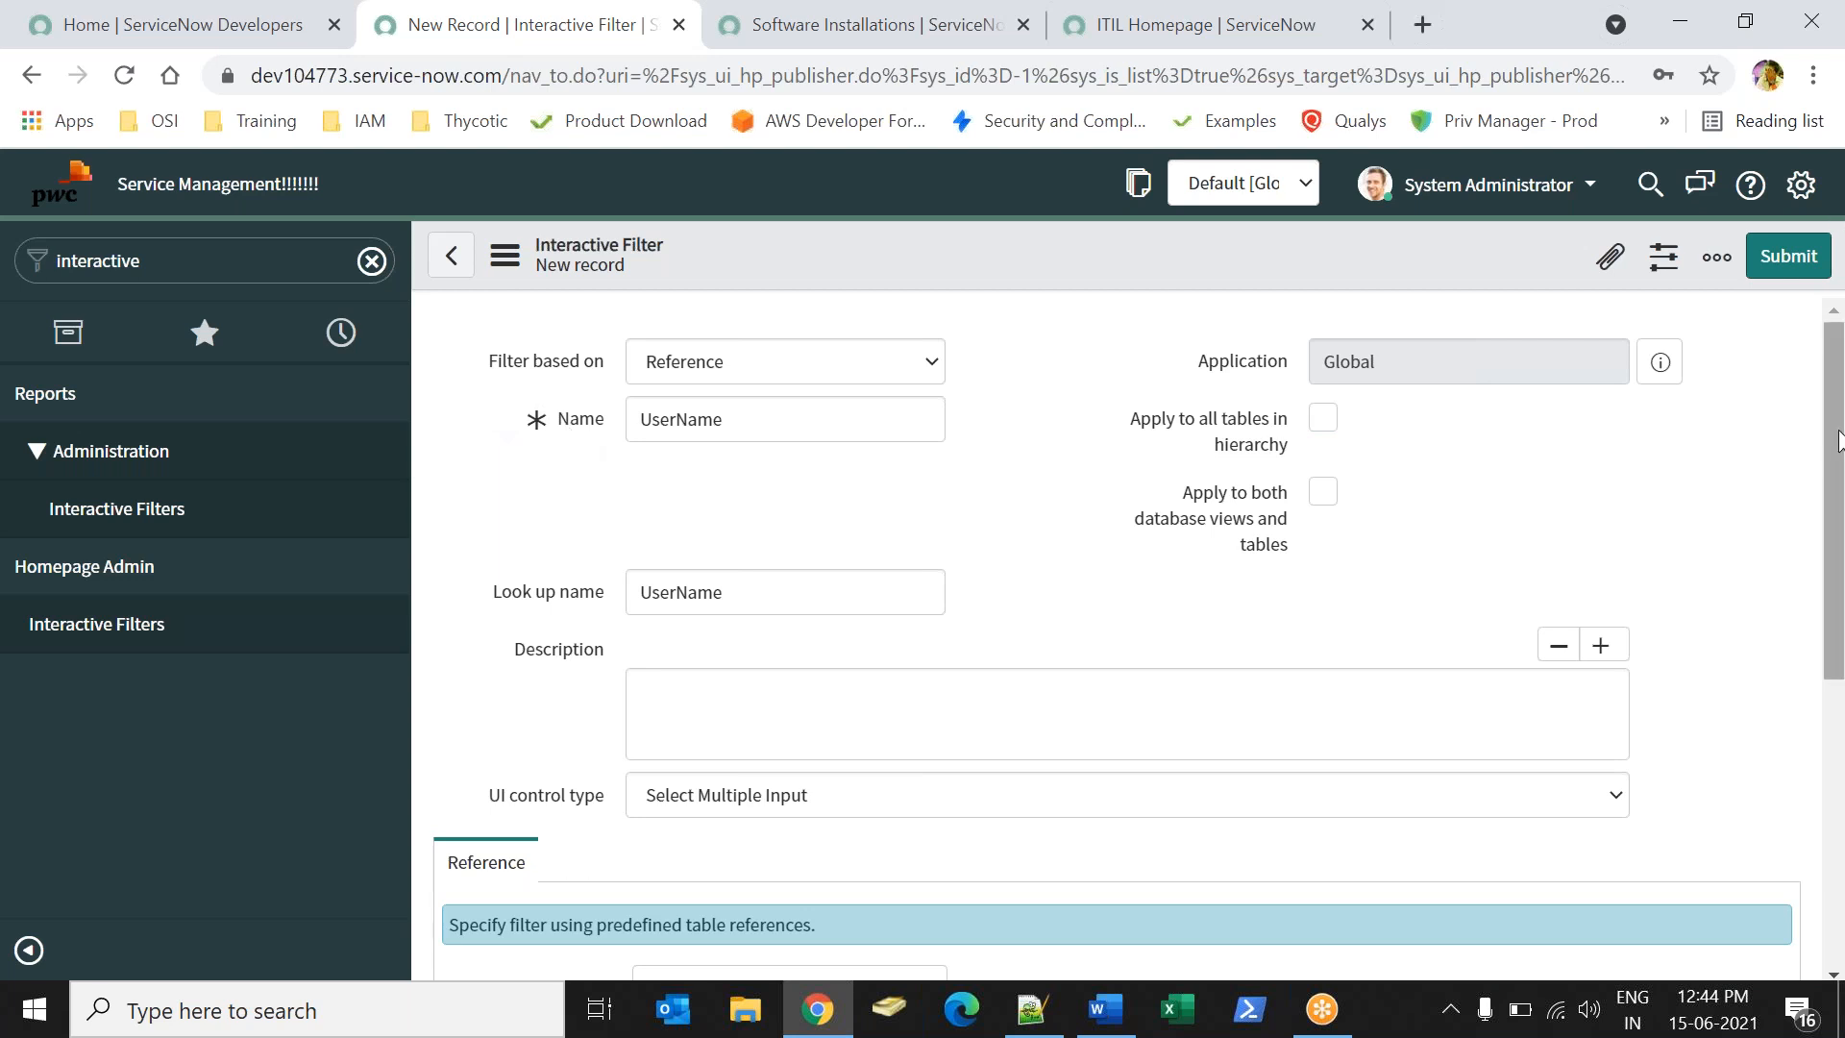
drag(1840, 701, 1738, 407)
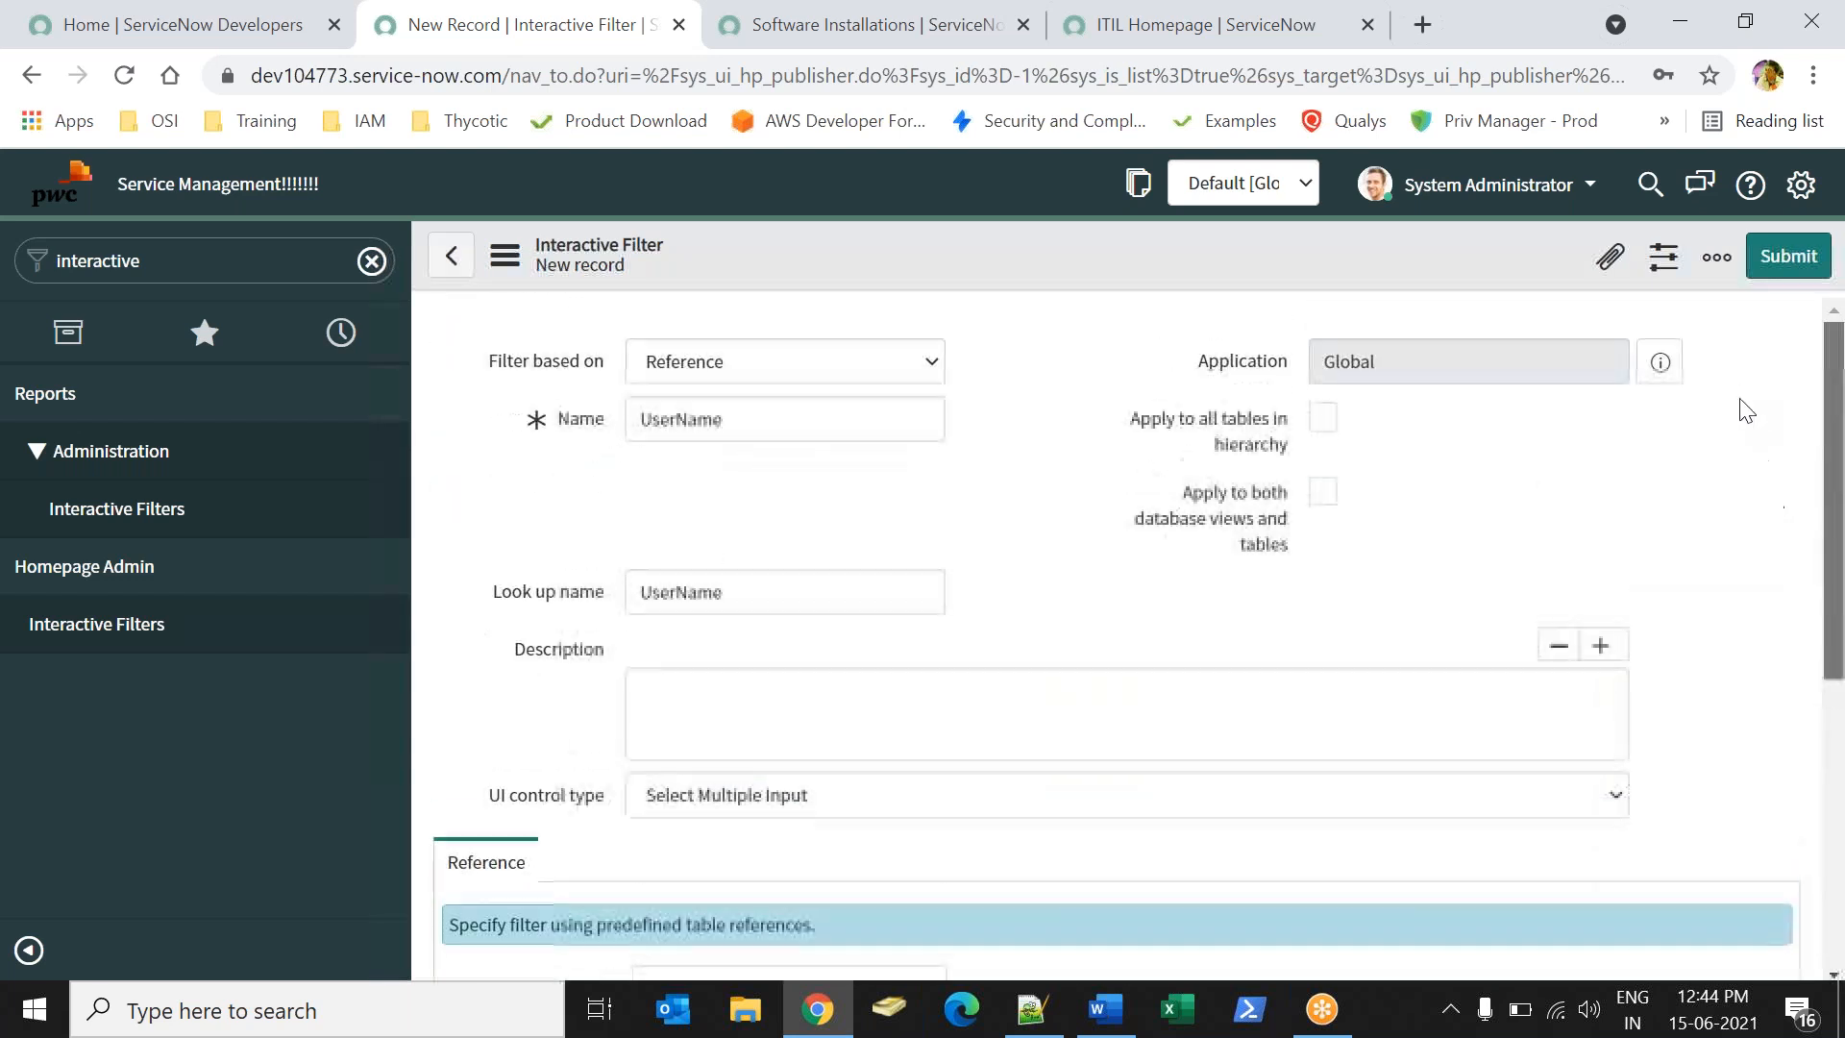
drag(1828, 553, 1801, 446)
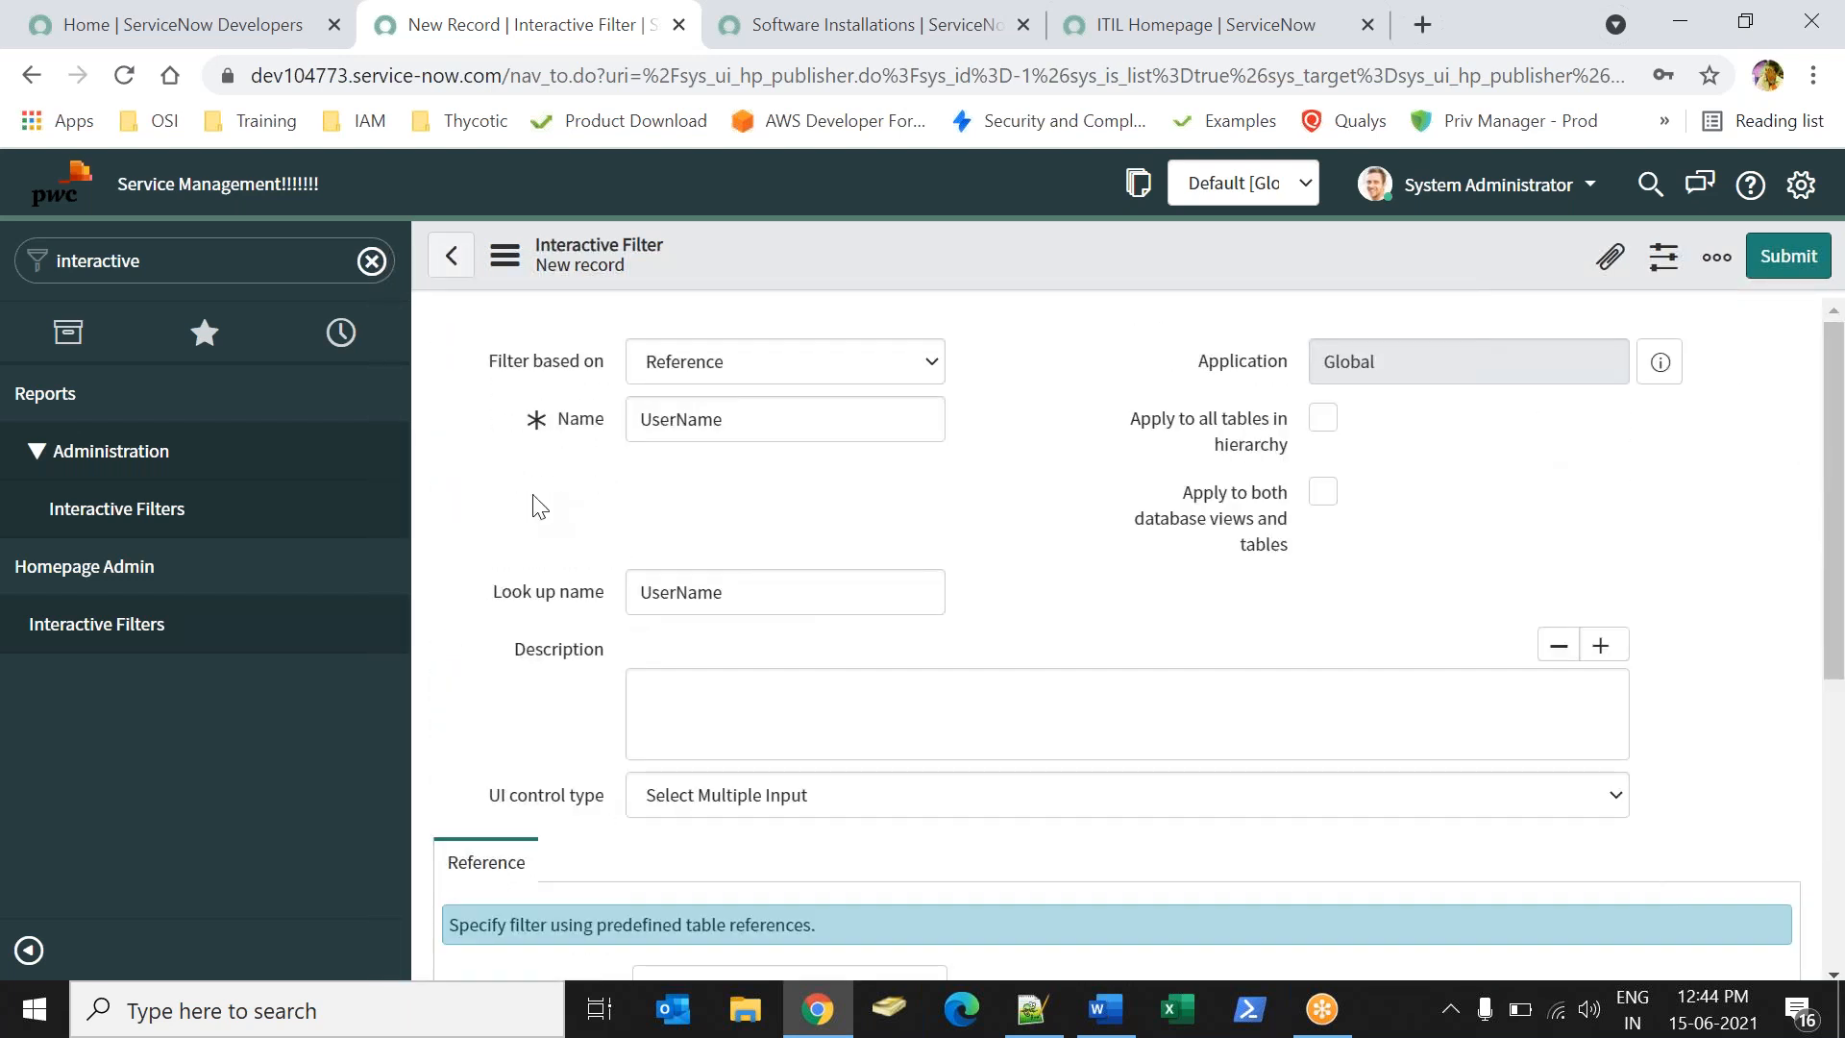
drag(1843, 583, 1840, 738)
drag(470, 721, 617, 717)
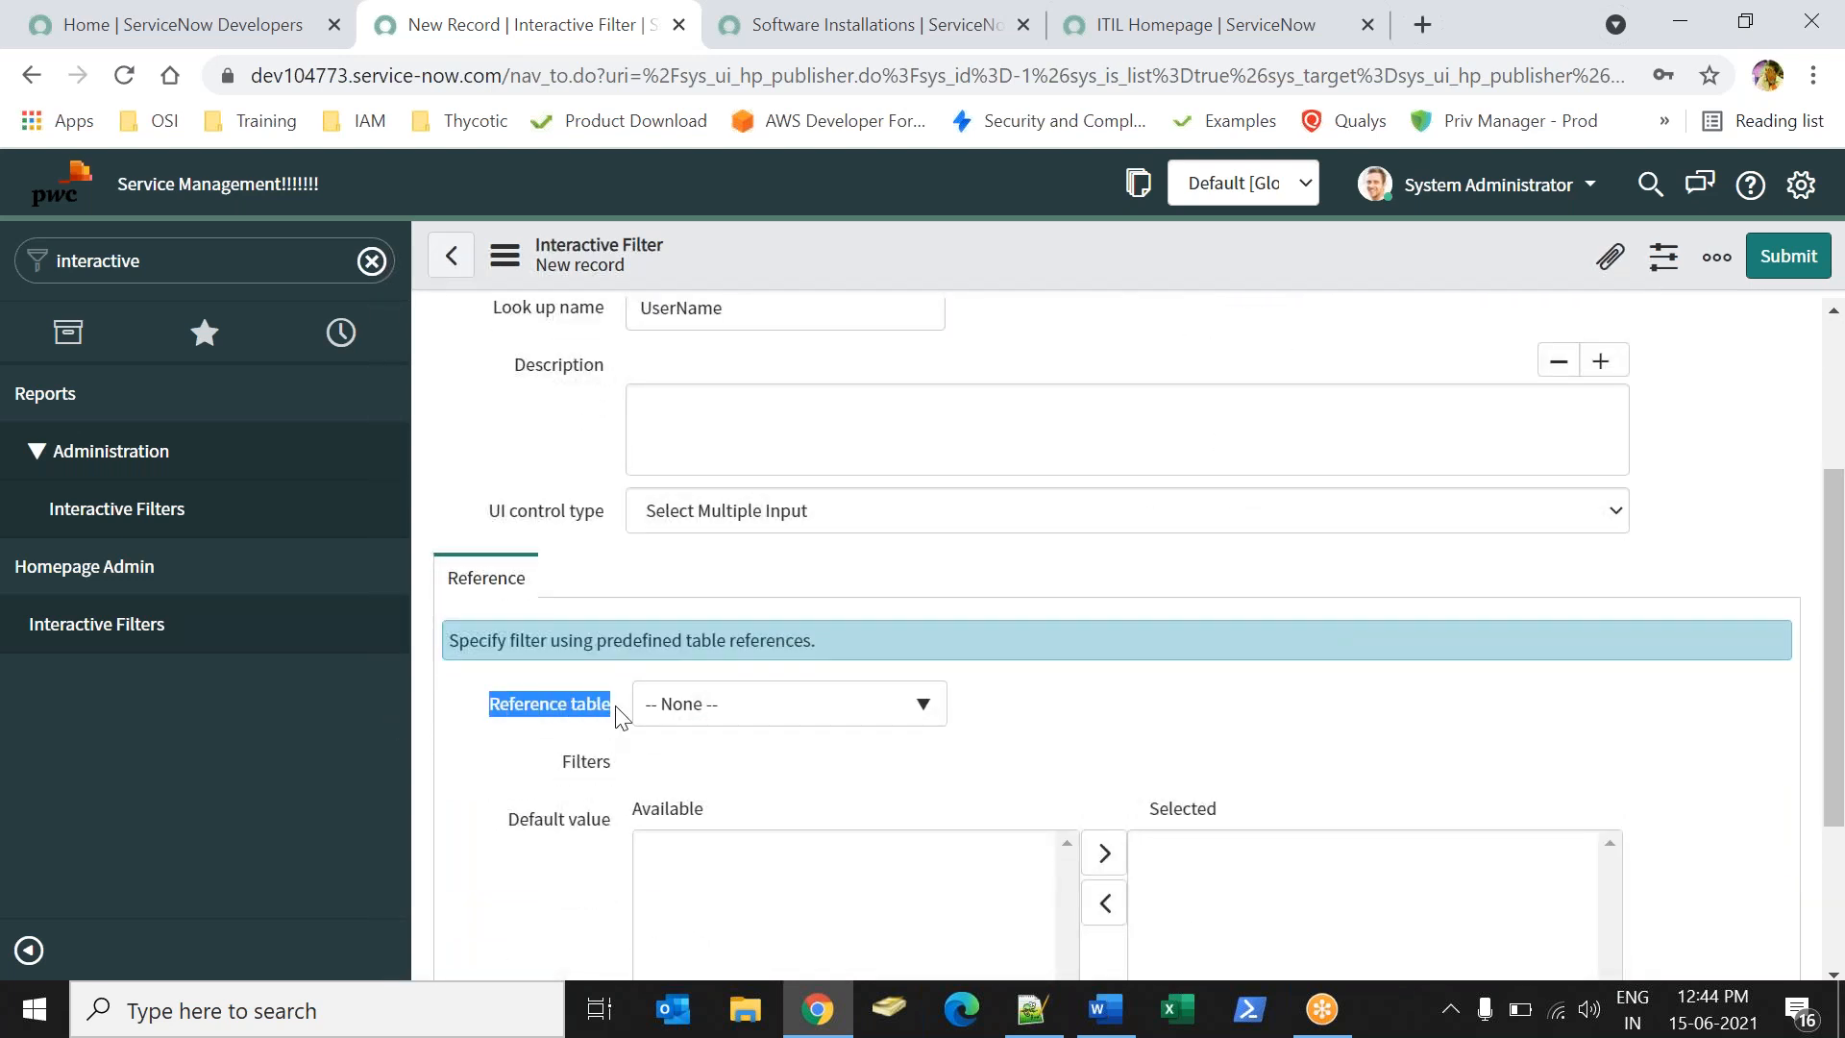
drag(1825, 474, 1791, 362)
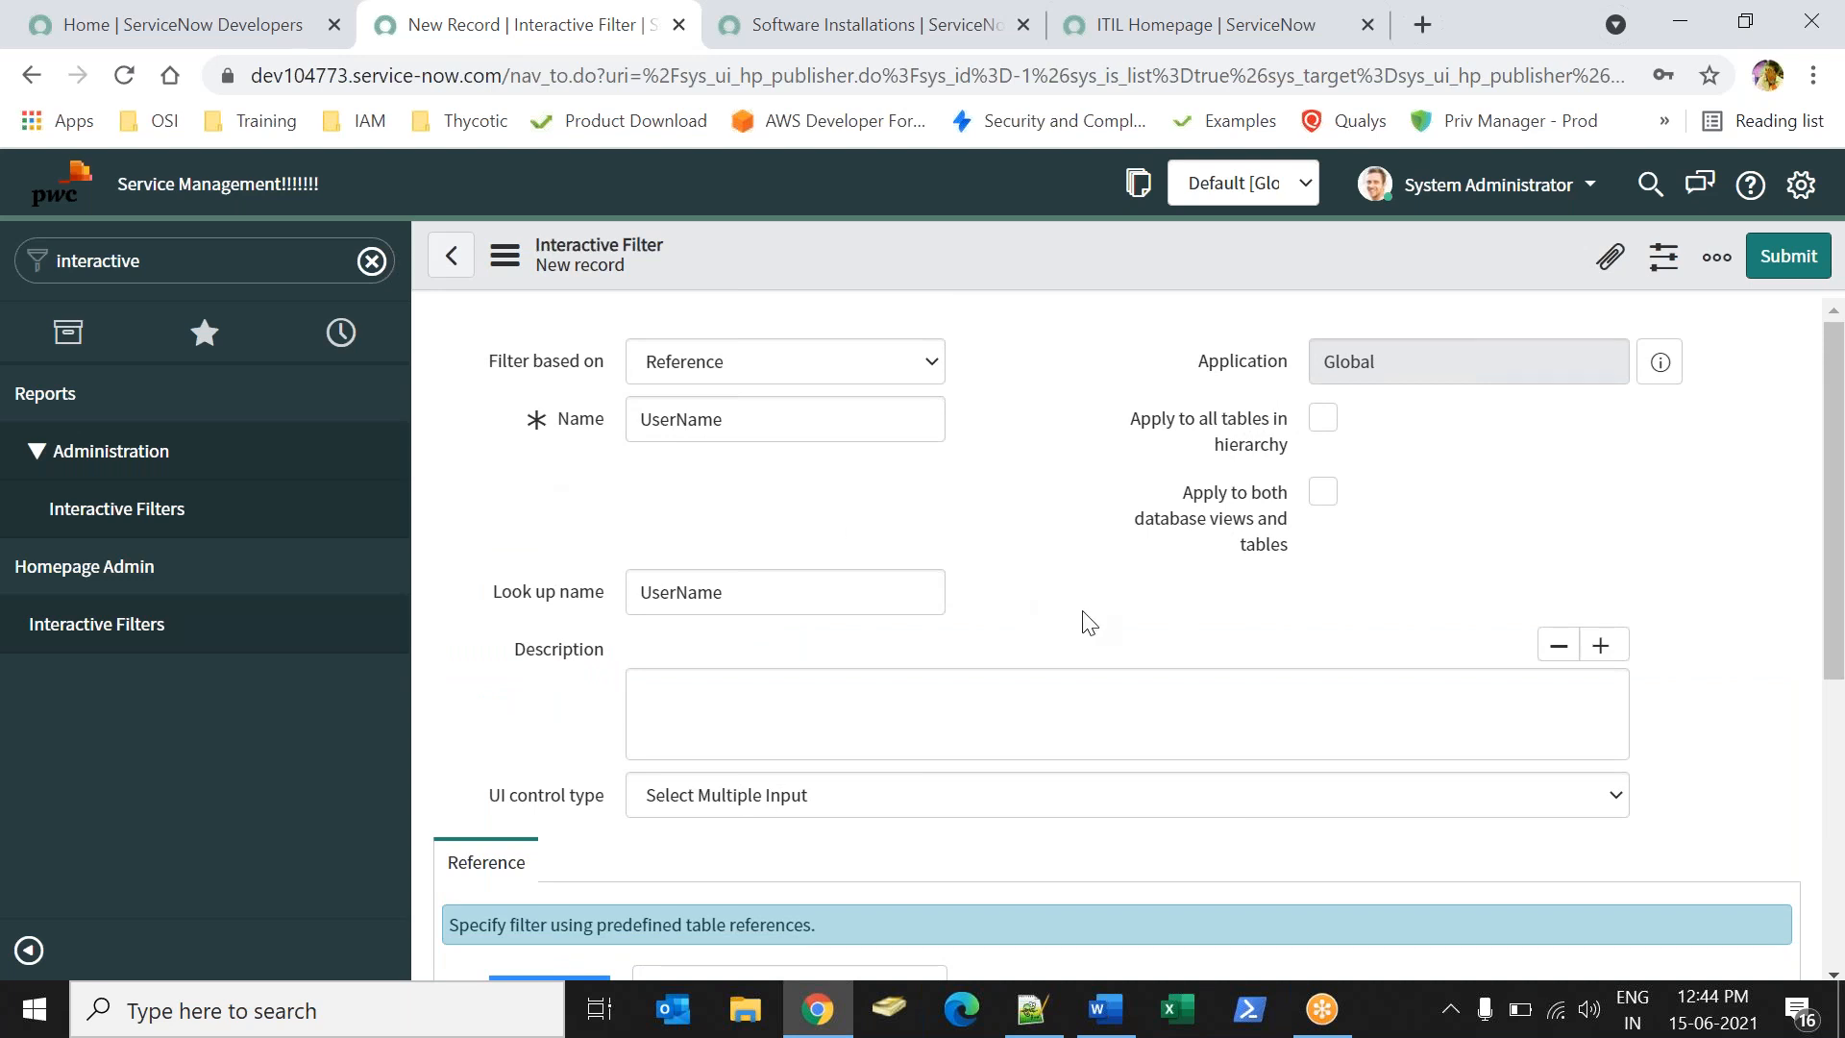
drag(1834, 512, 1843, 669)
click(533, 803)
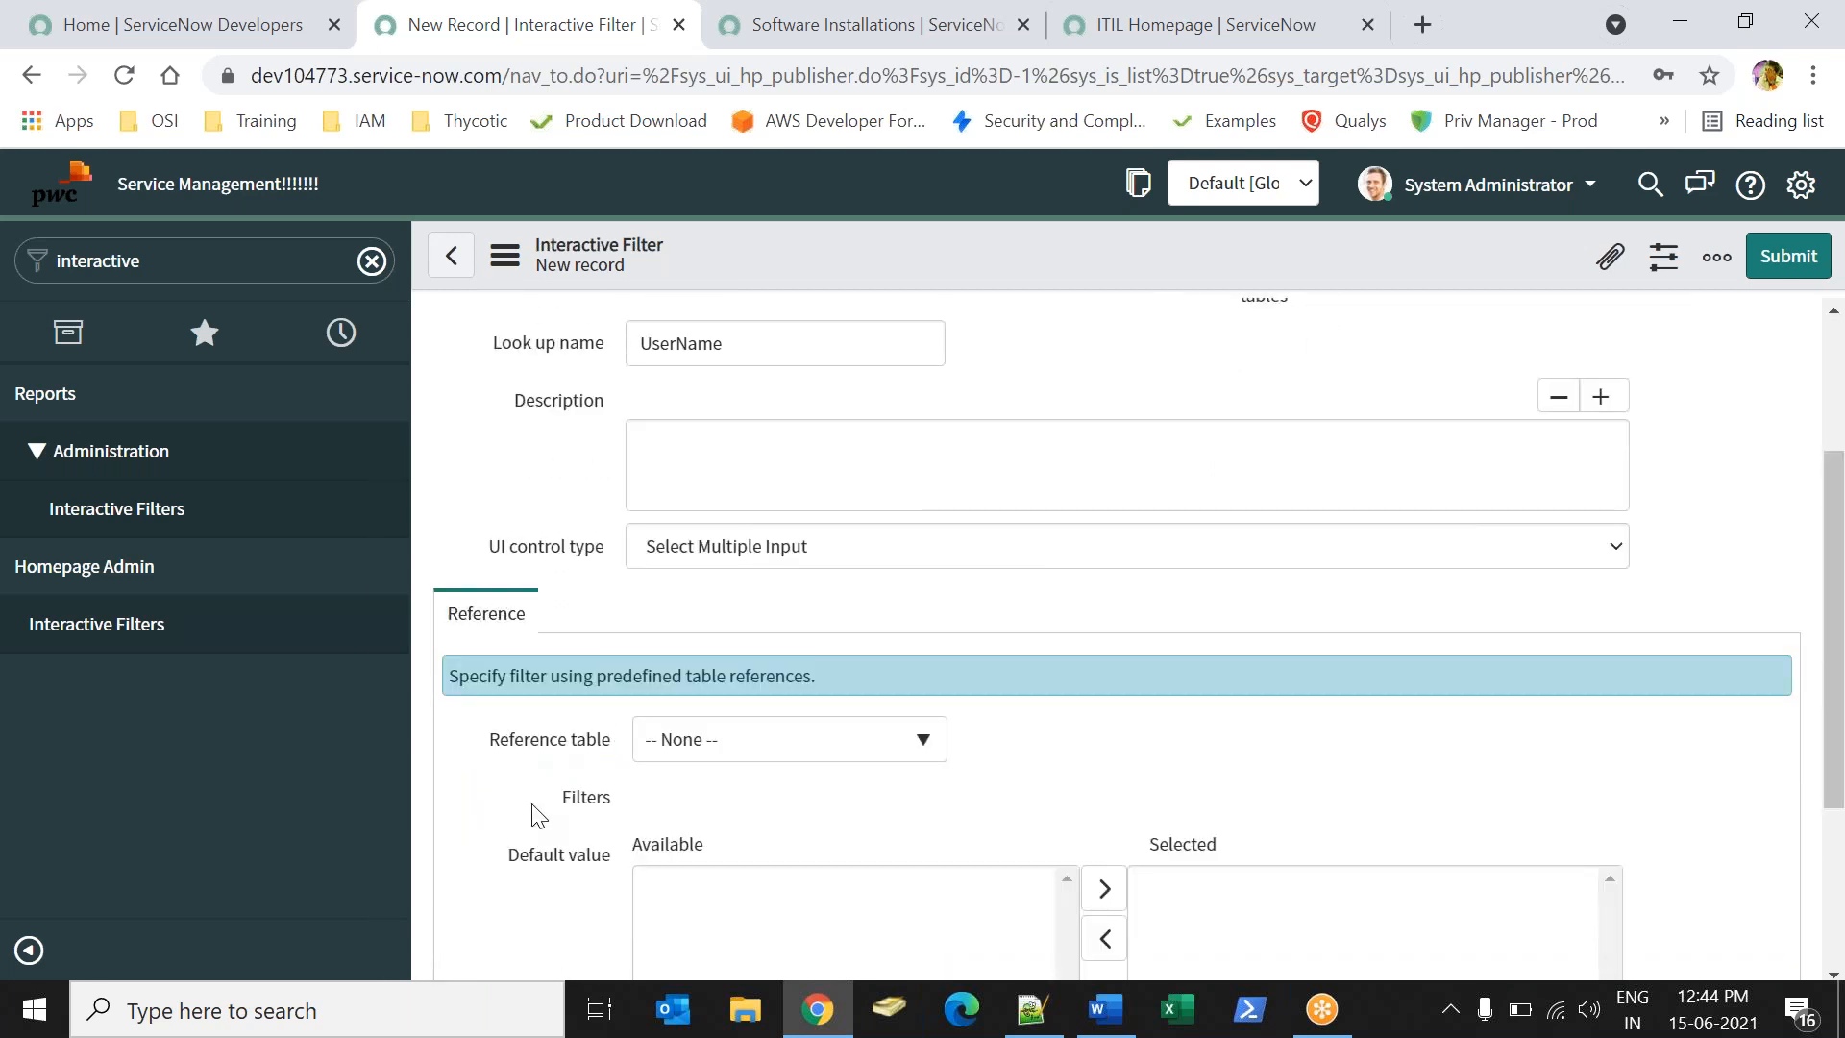
click(740, 756)
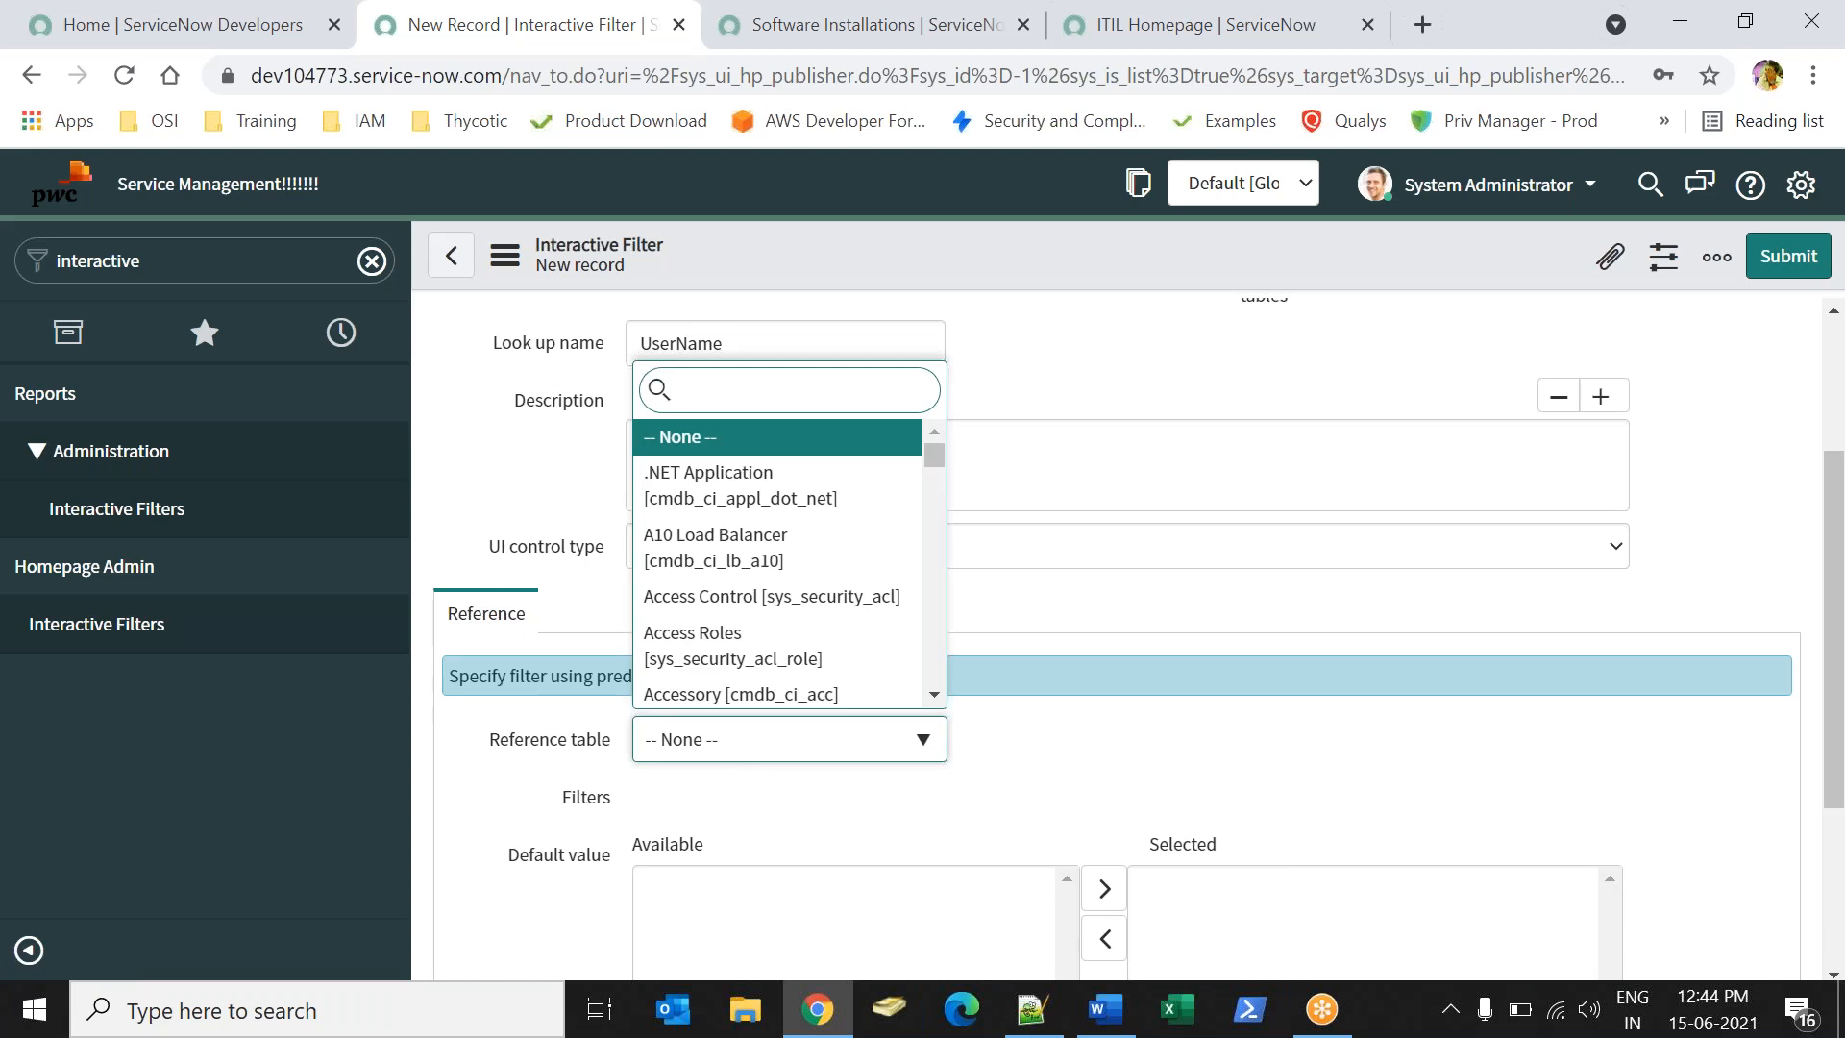
text(sys_user)
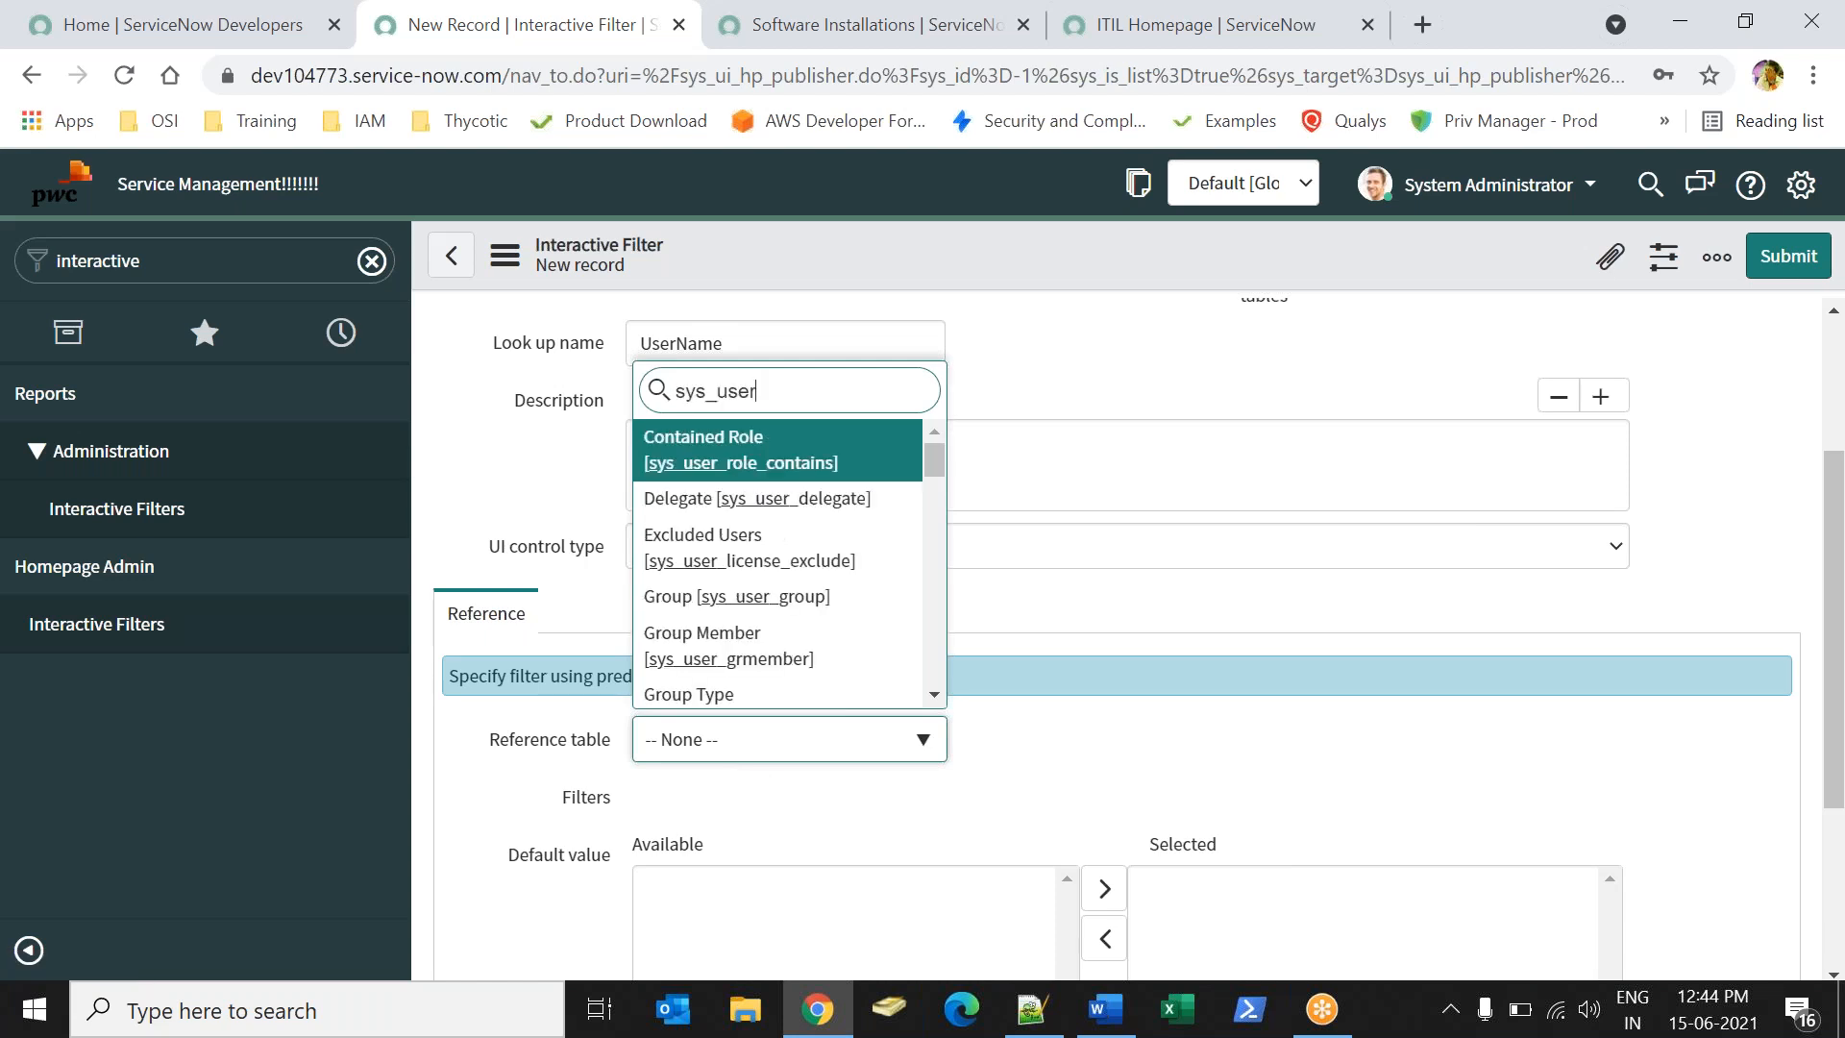
scroll(856, 478, down, 1)
drag(937, 463, 904, 614)
click(719, 537)
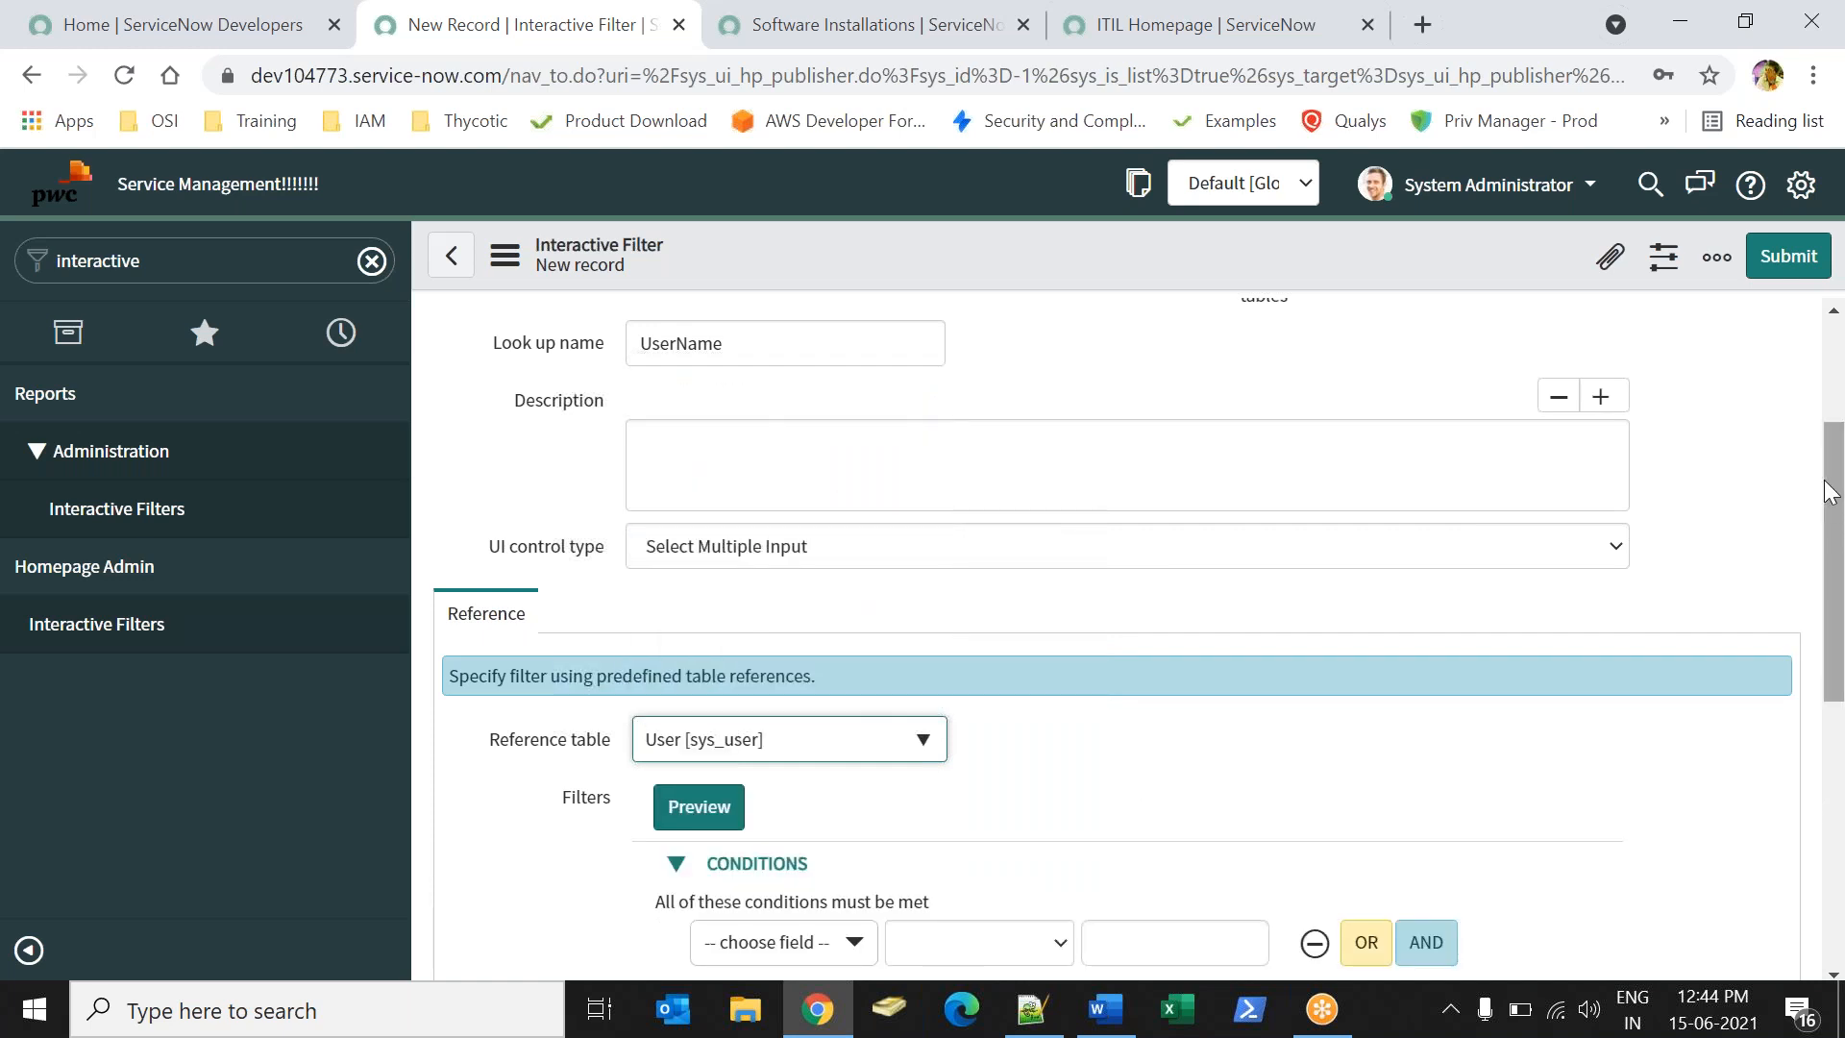
drag(1835, 490, 1842, 778)
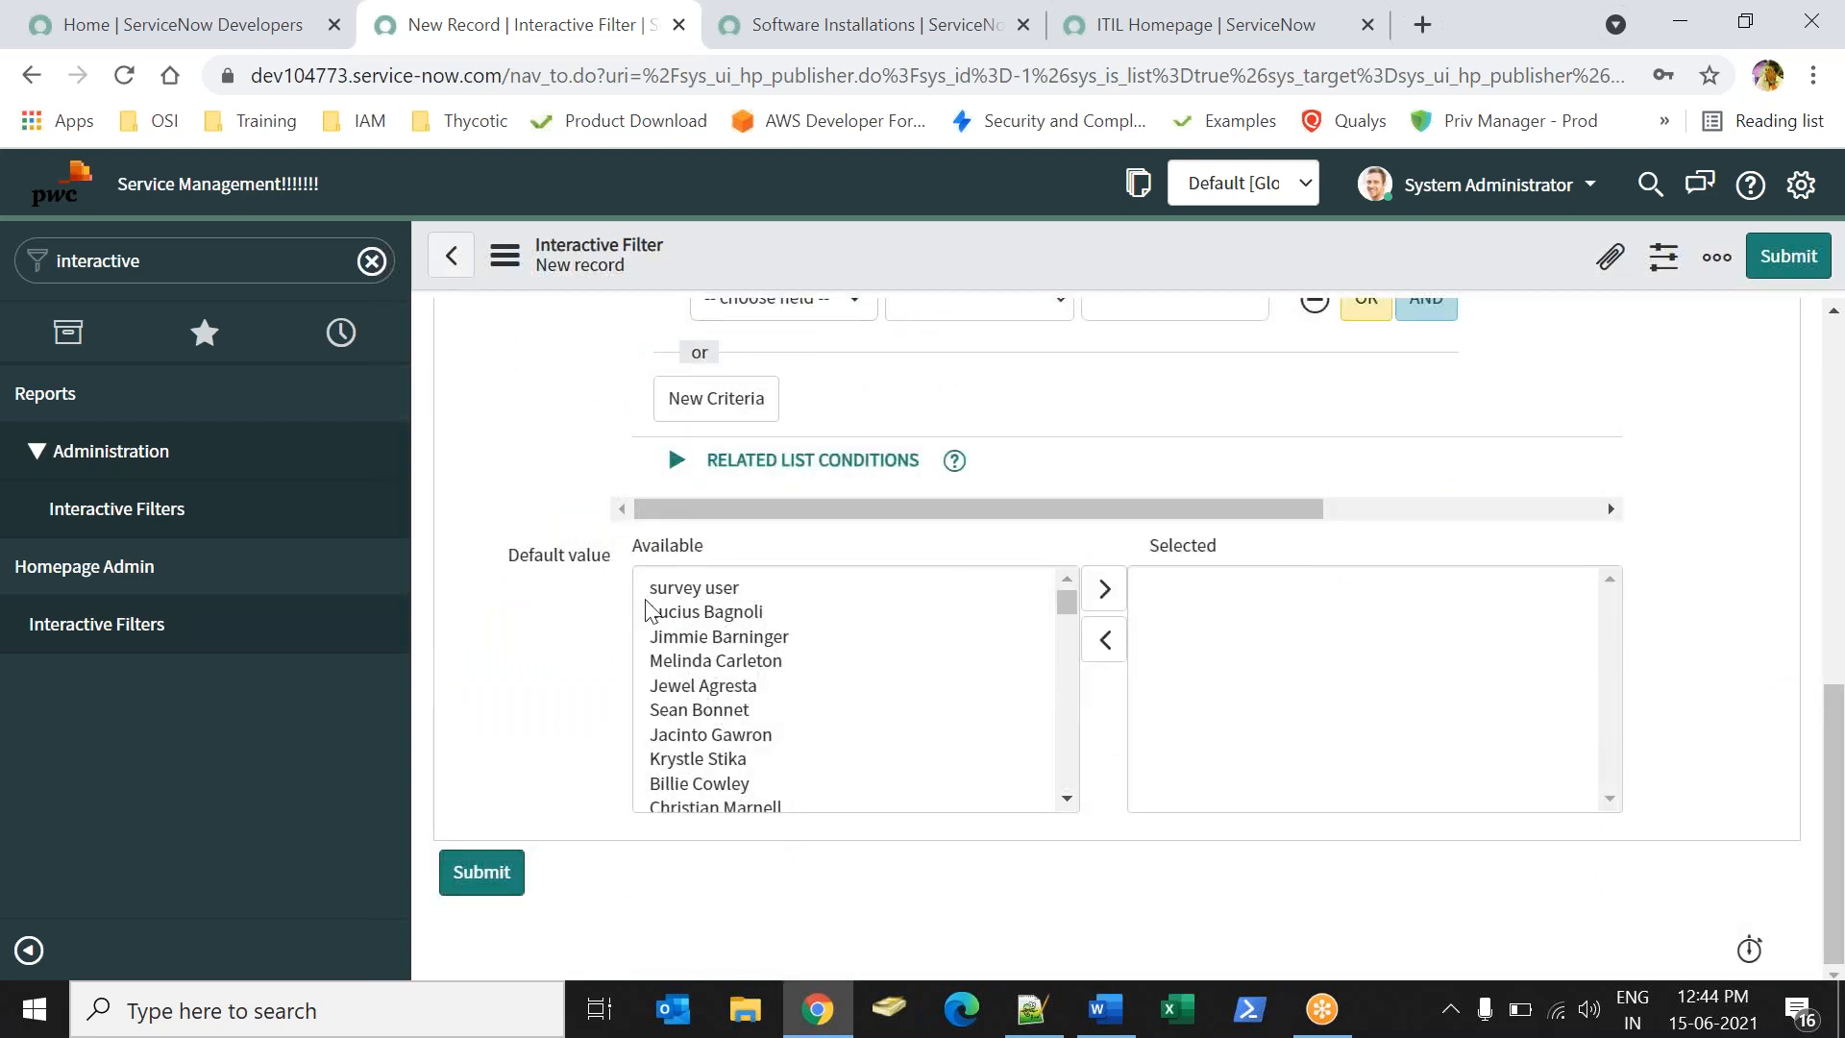
click(481, 873)
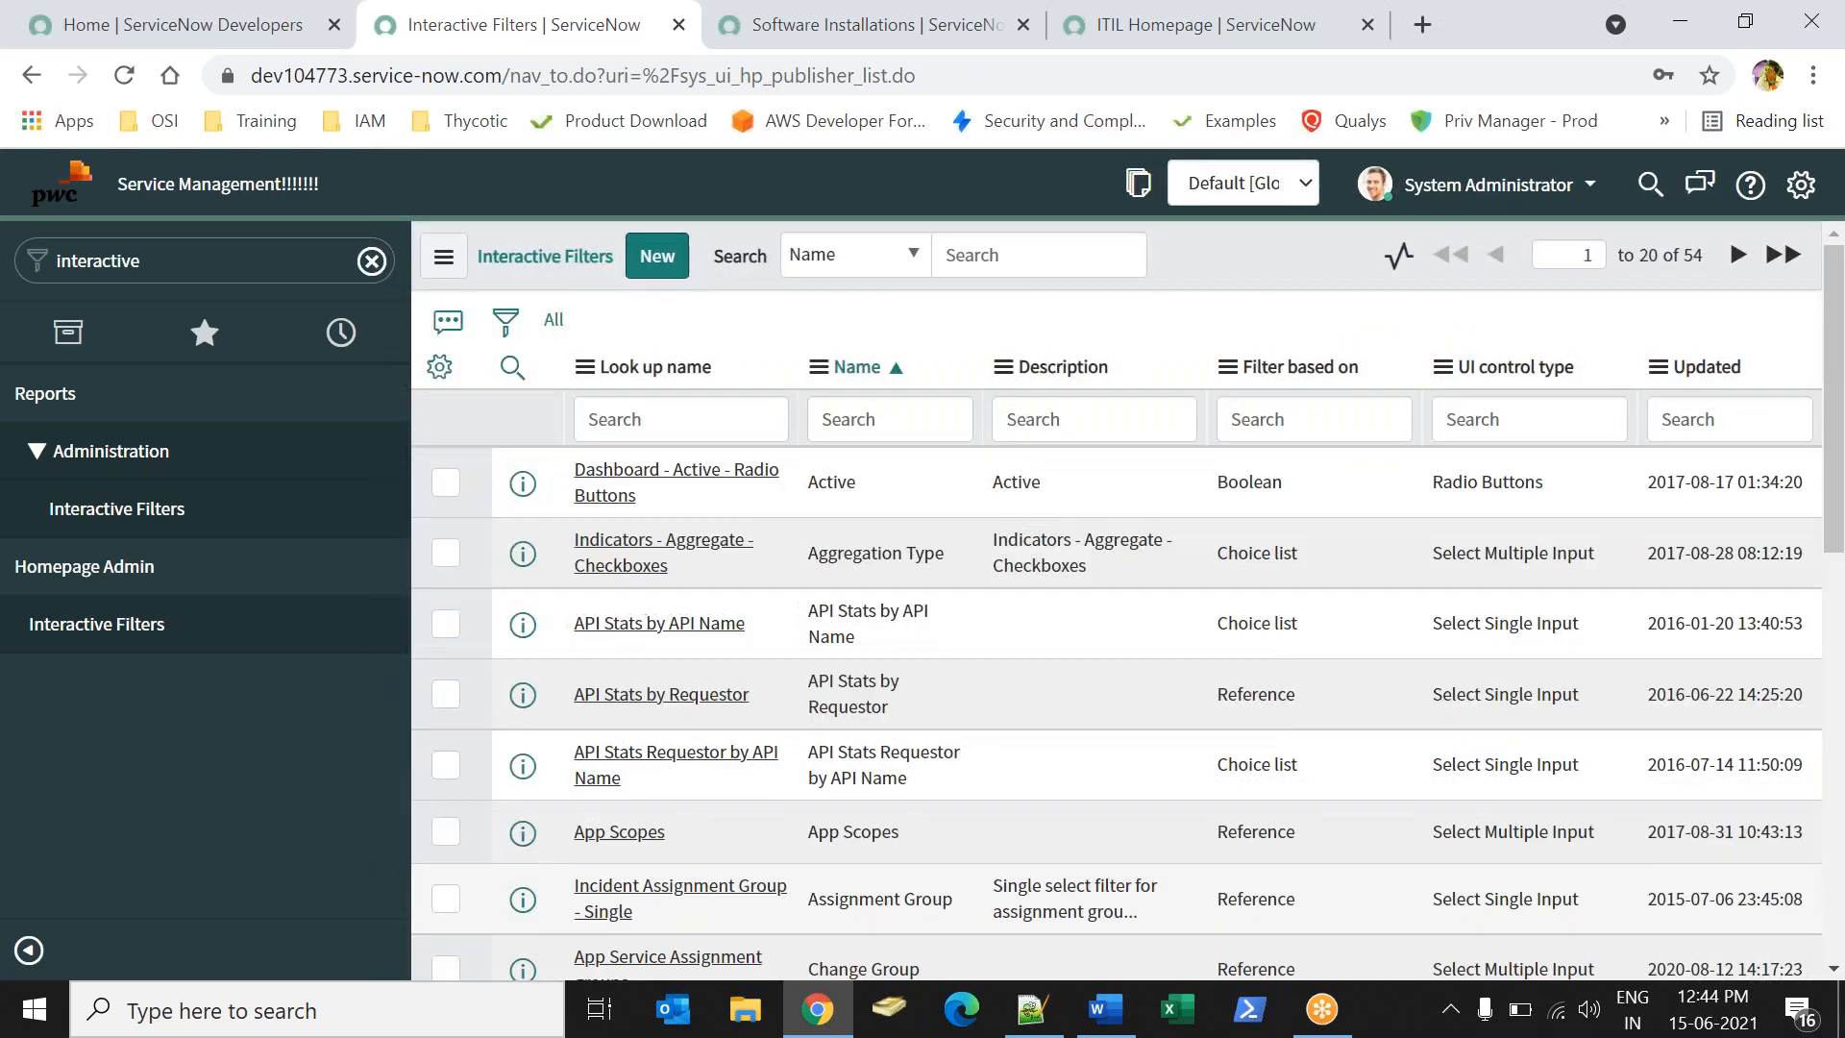
- Sort the filters by Updated, open UserName, and check the Software Installations Assigned to column
click(1719, 386)
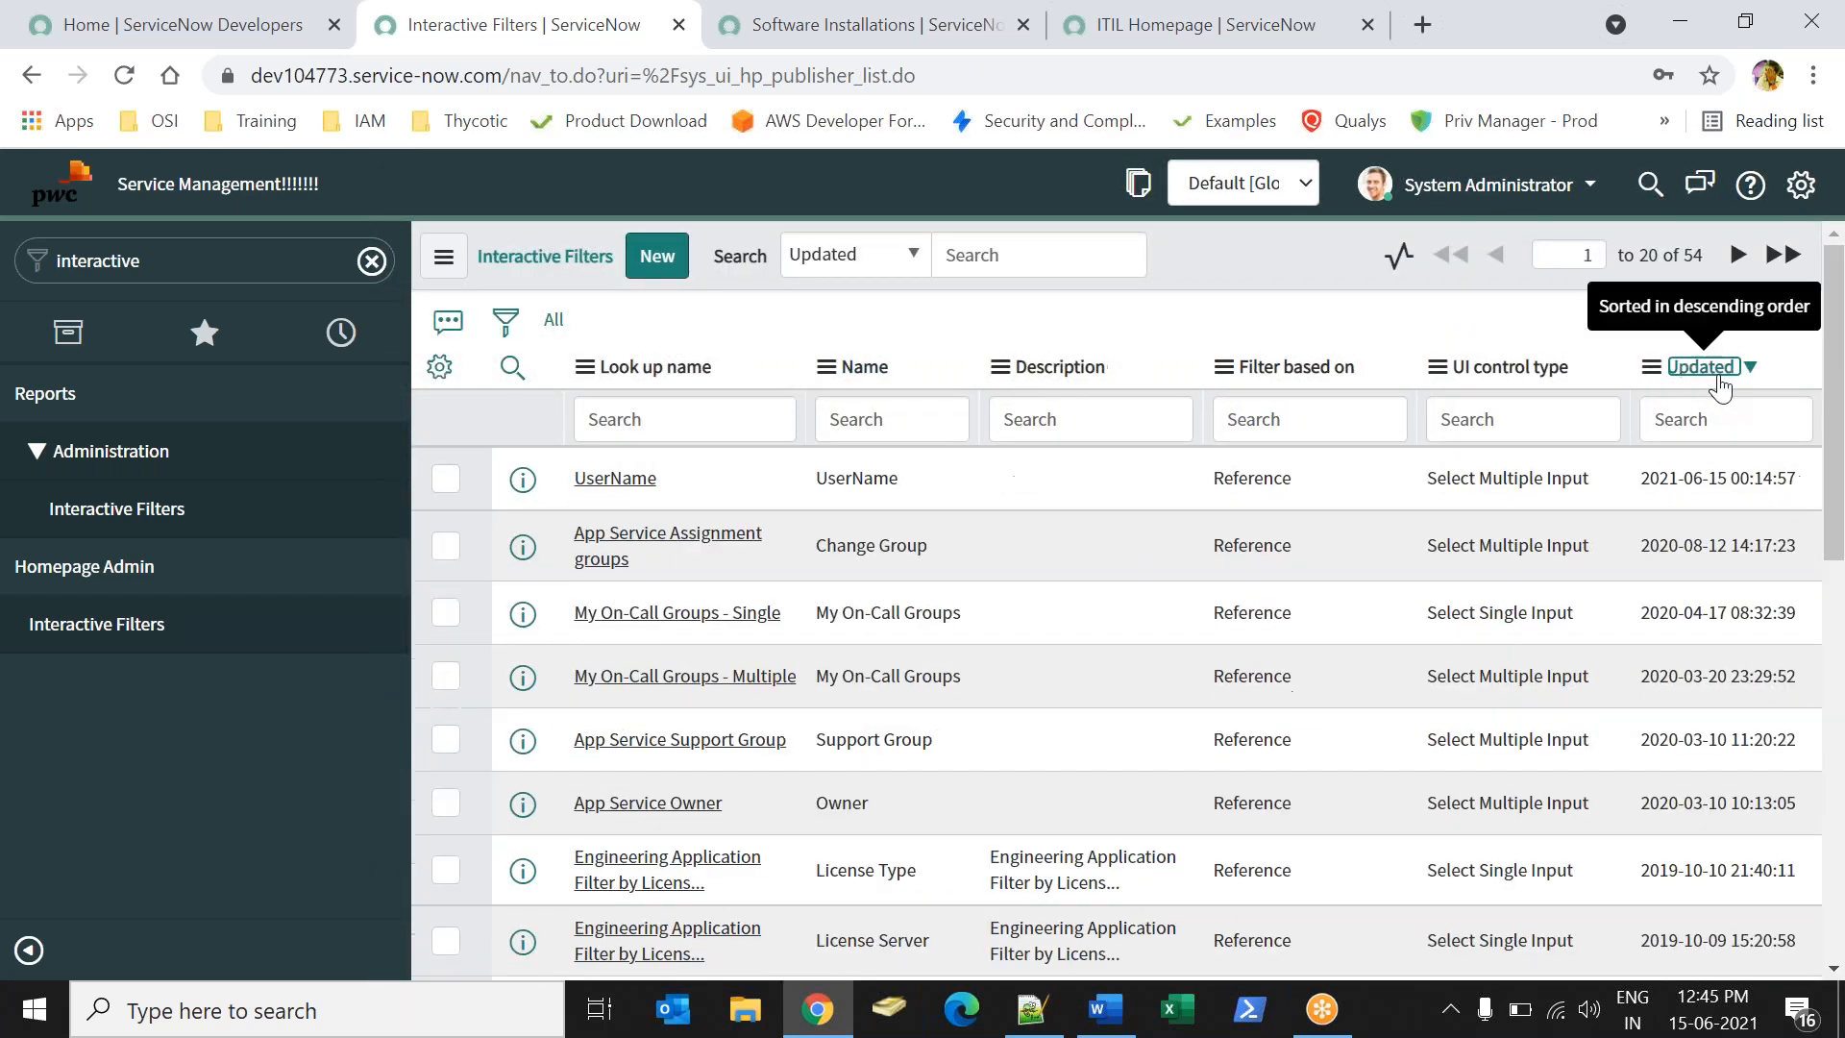
click(615, 478)
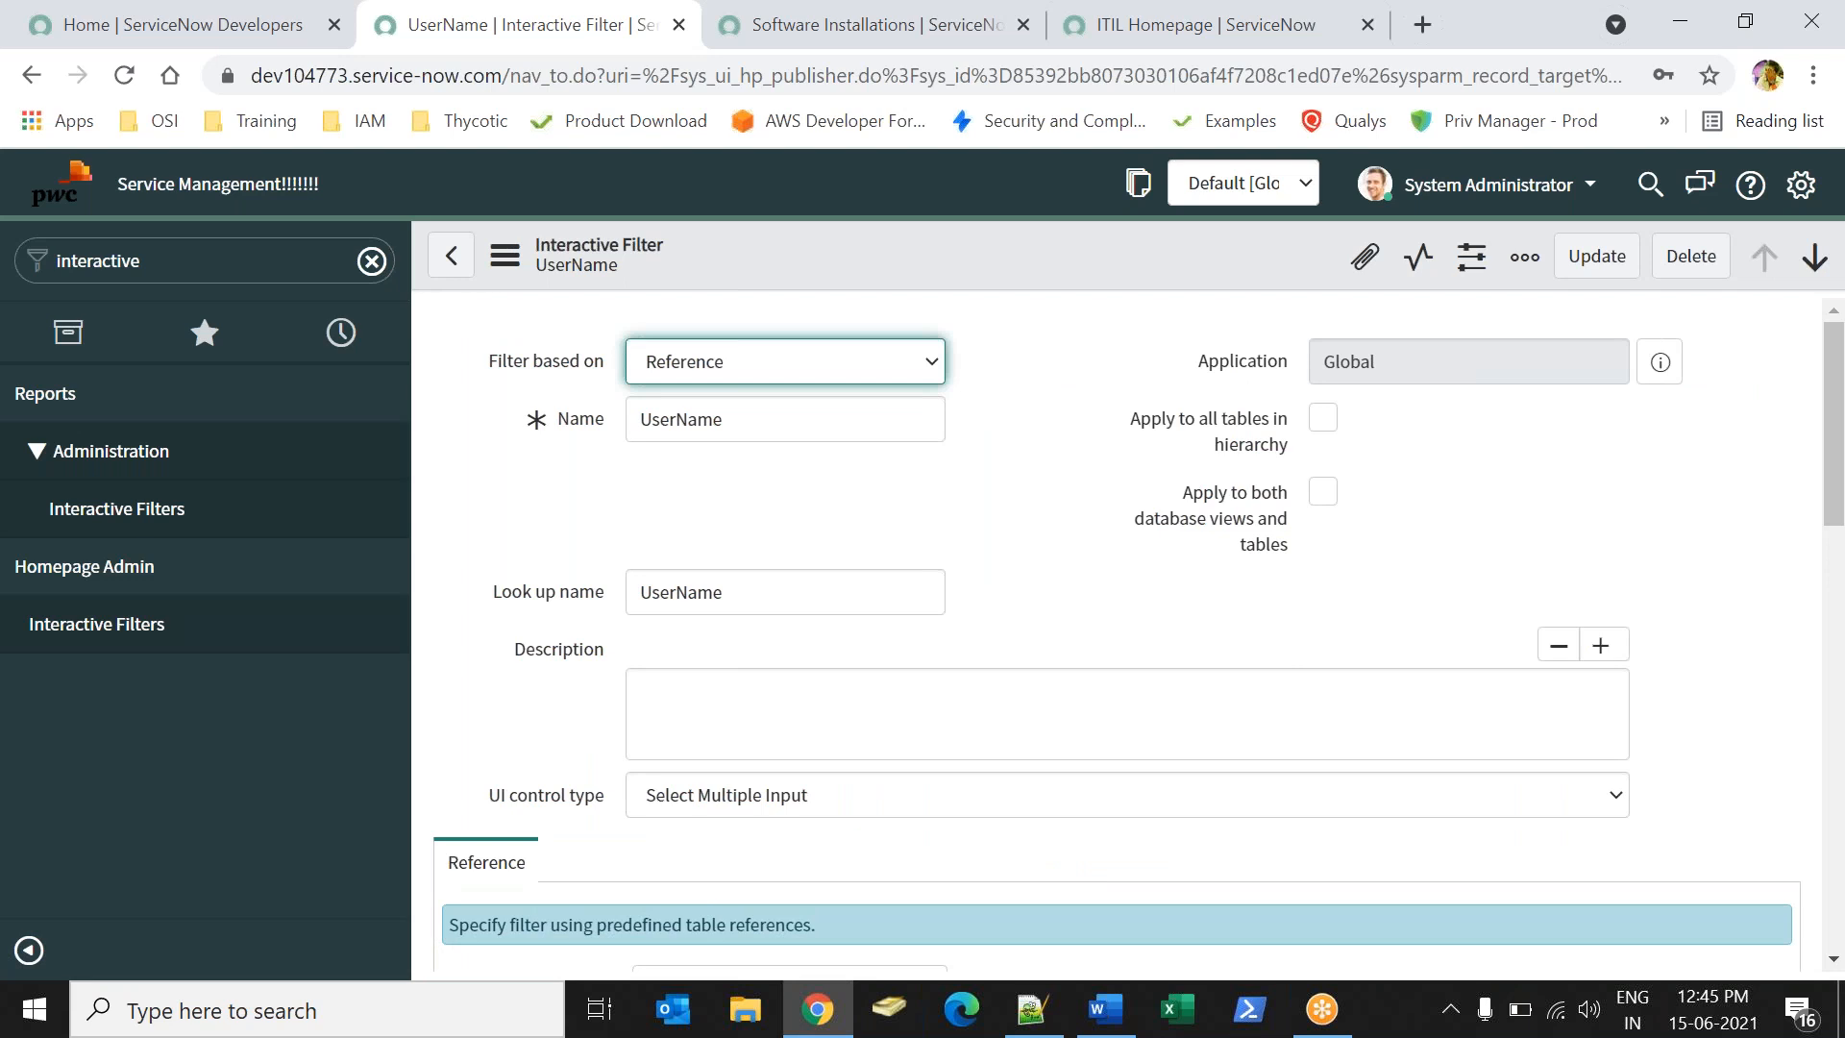
click(765, 43)
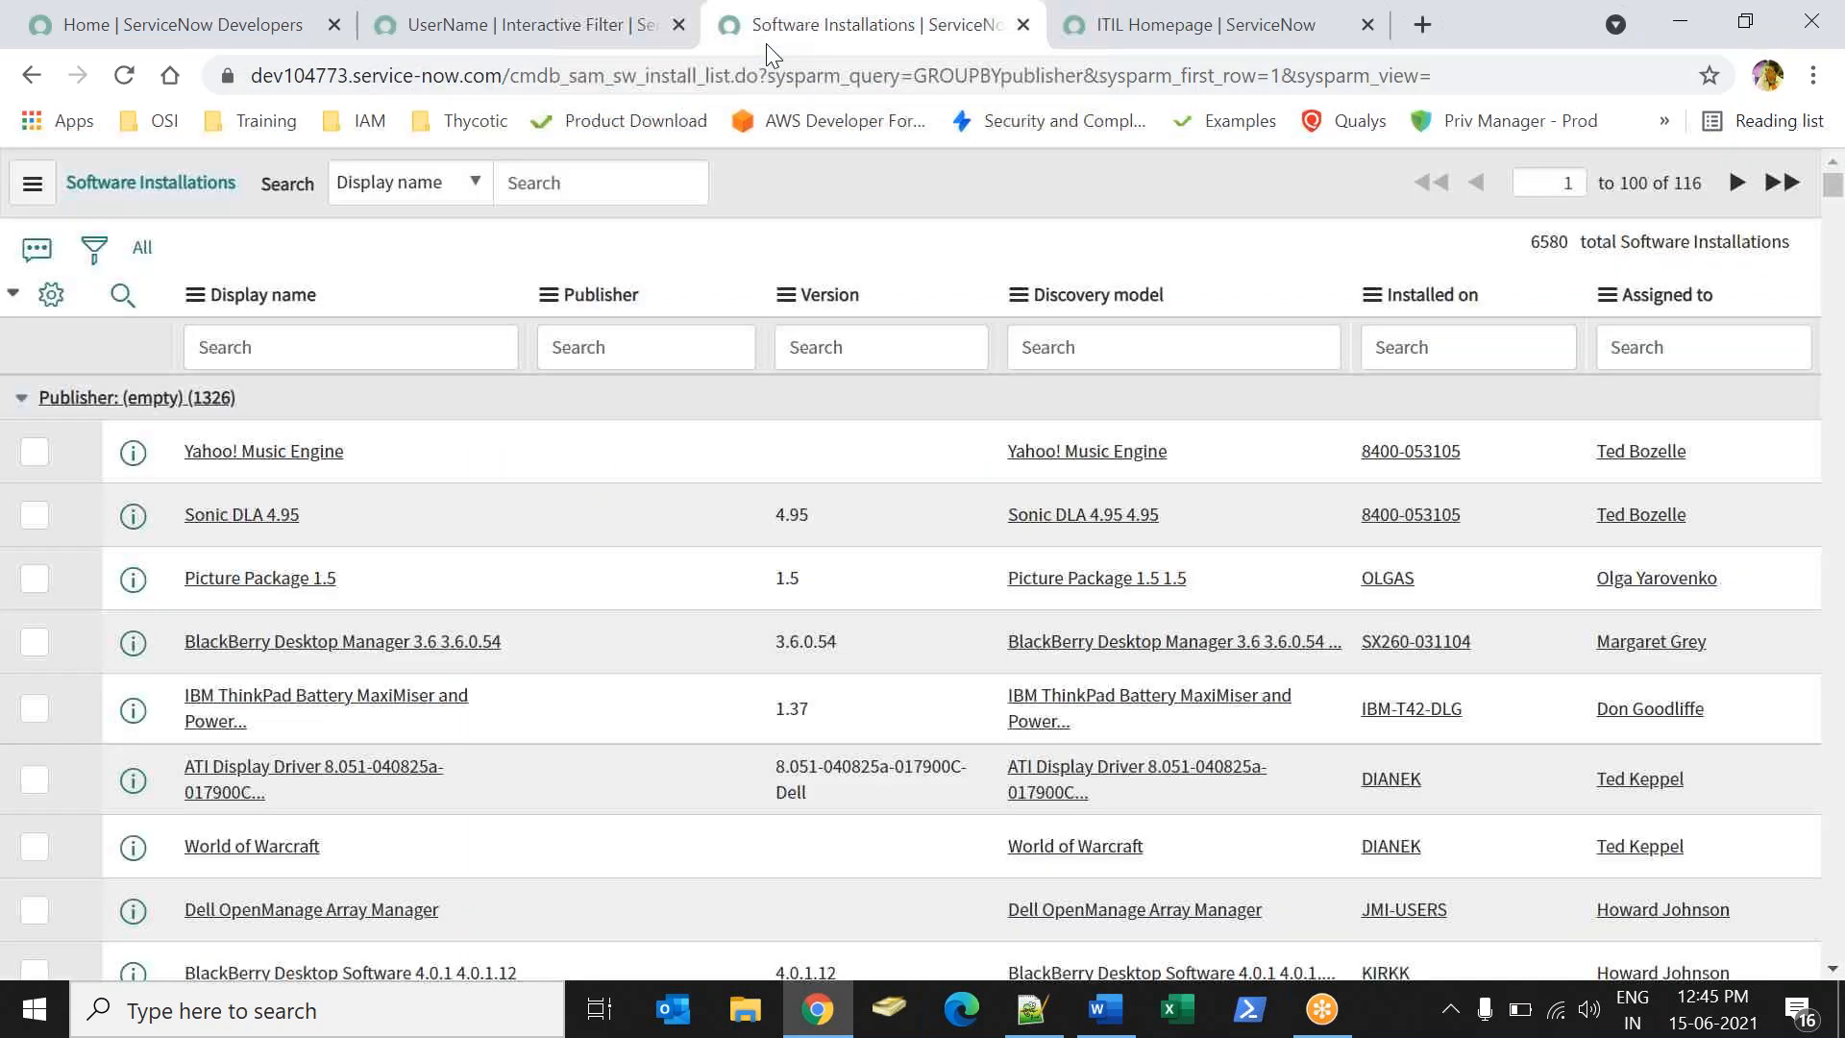
drag(1724, 298, 1624, 312)
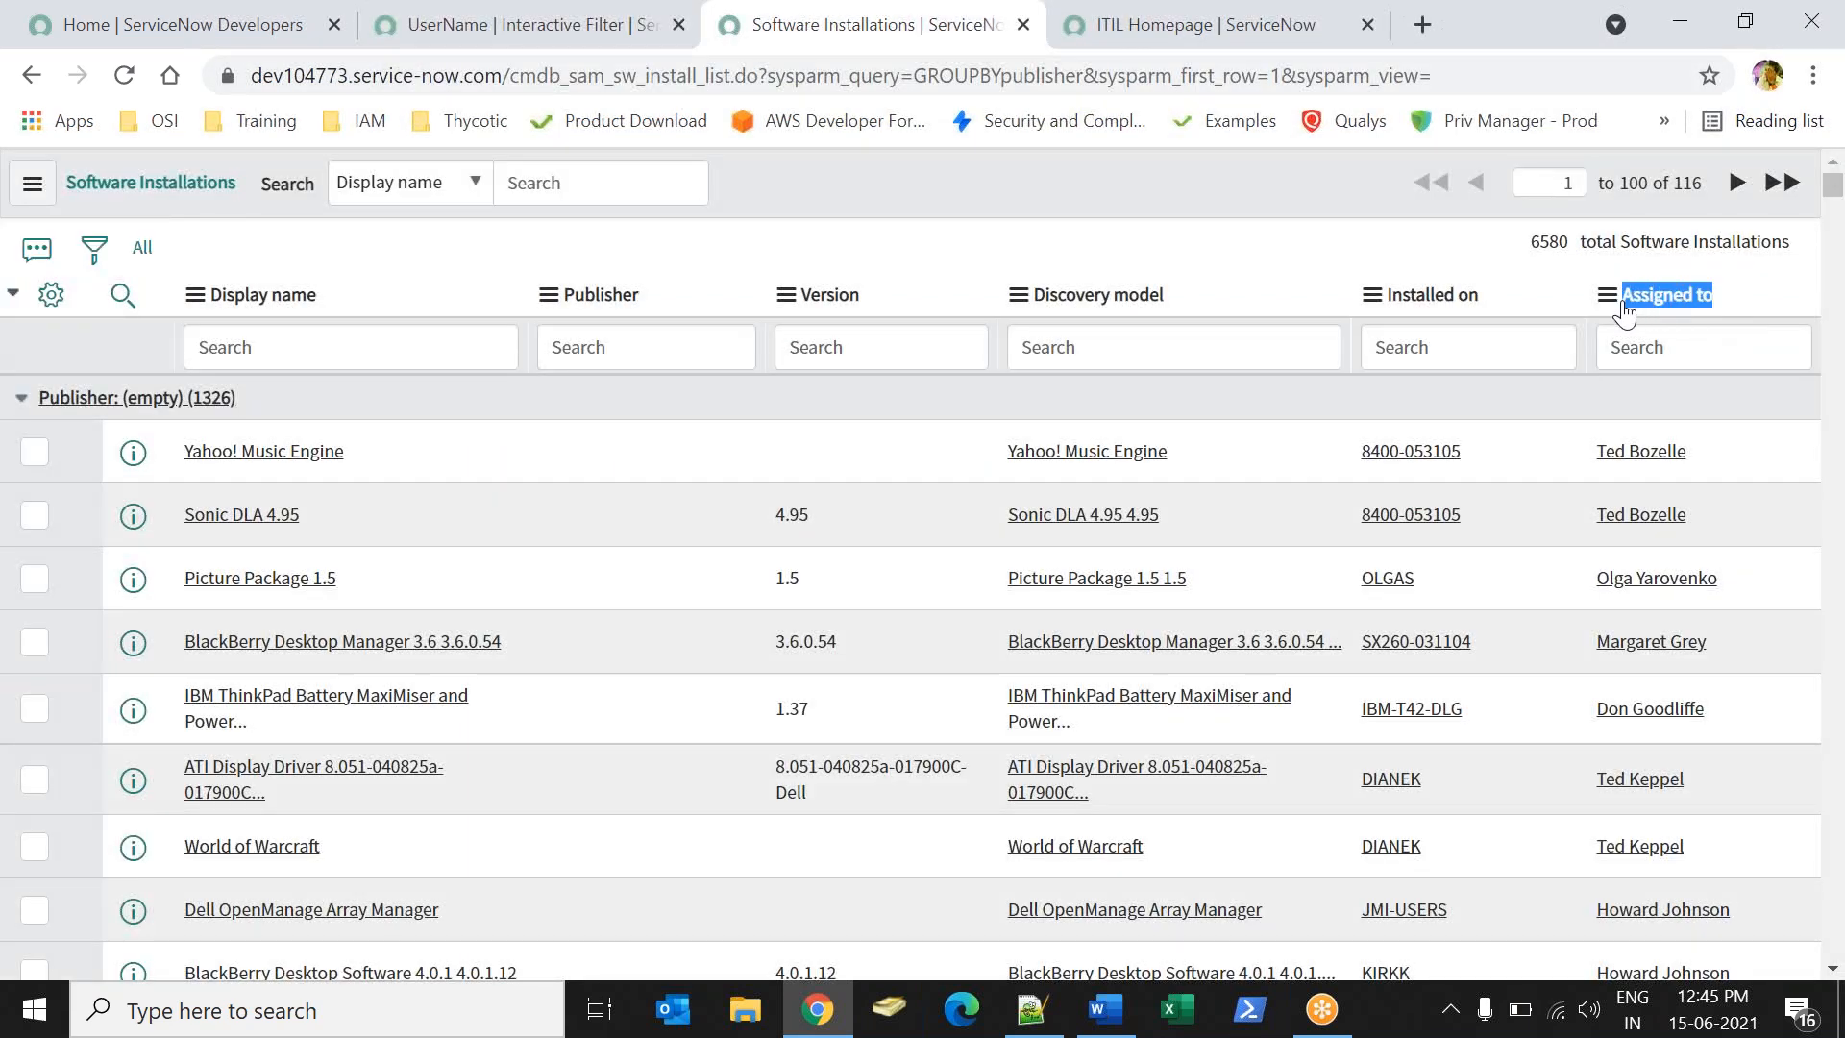
drag(515, 75, 697, 73)
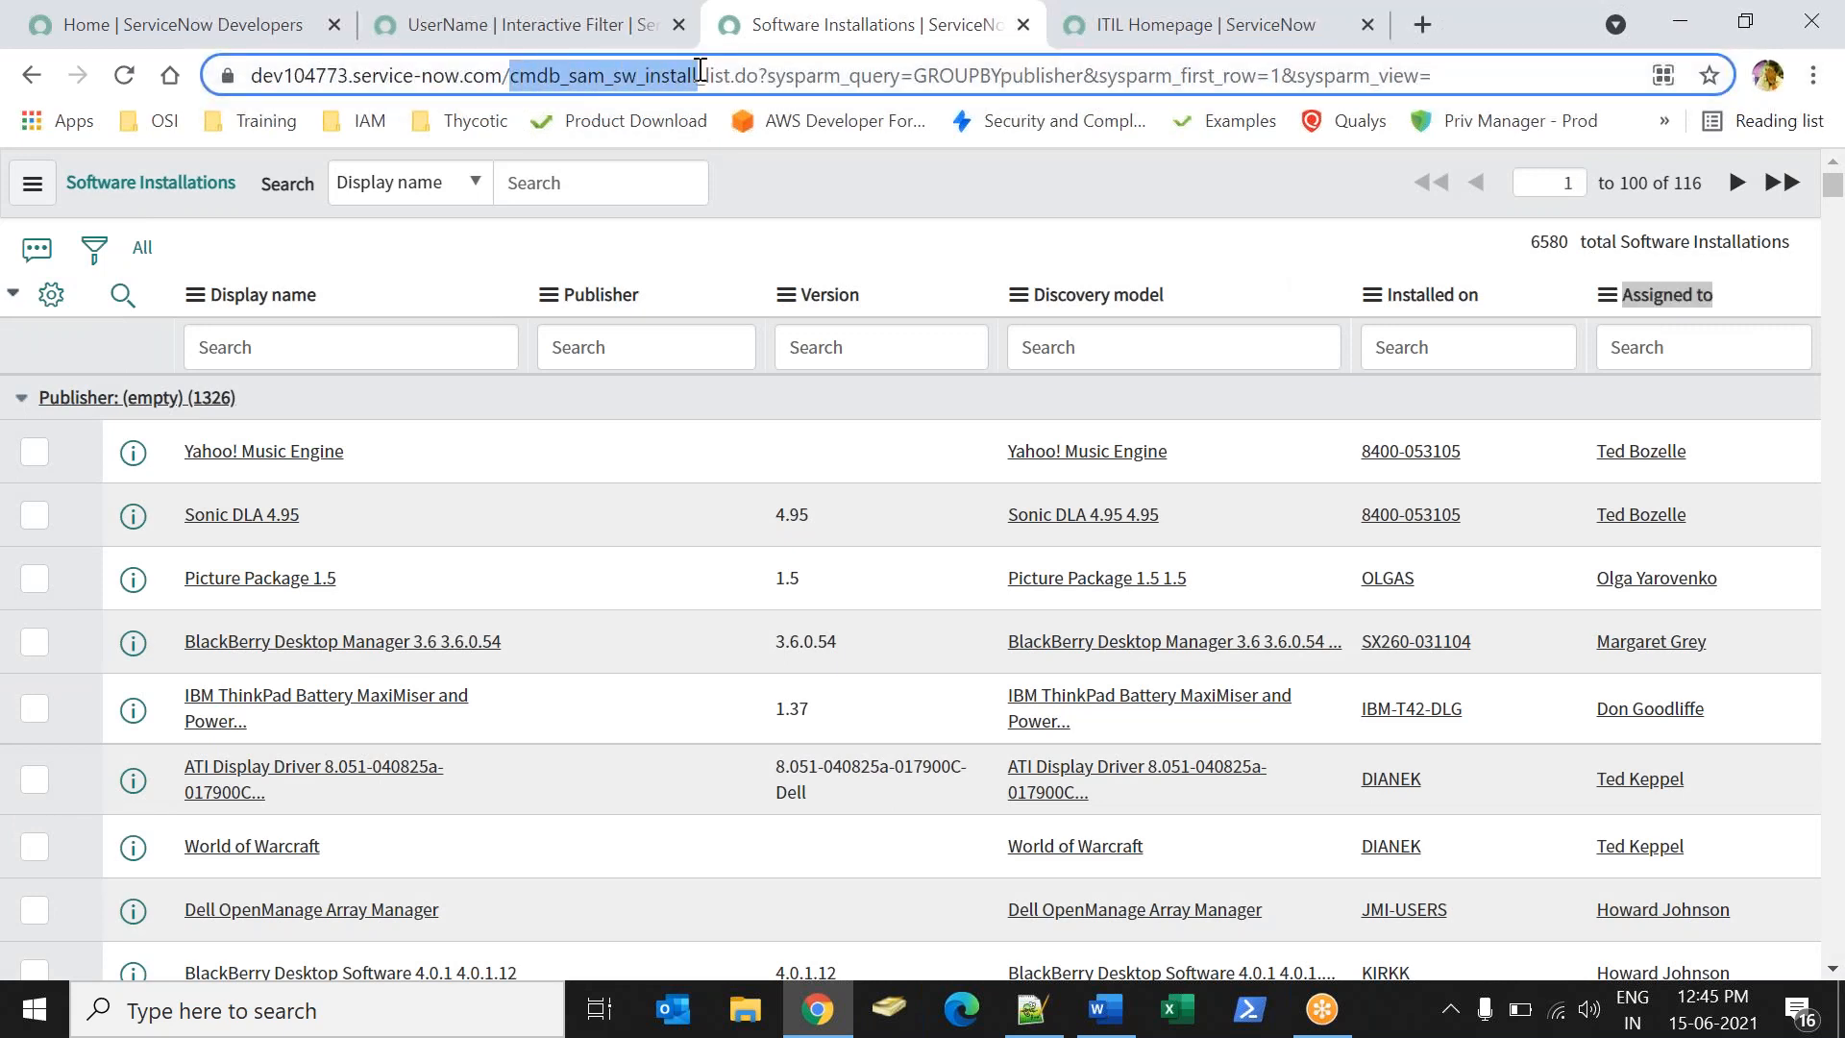
click(1416, 271)
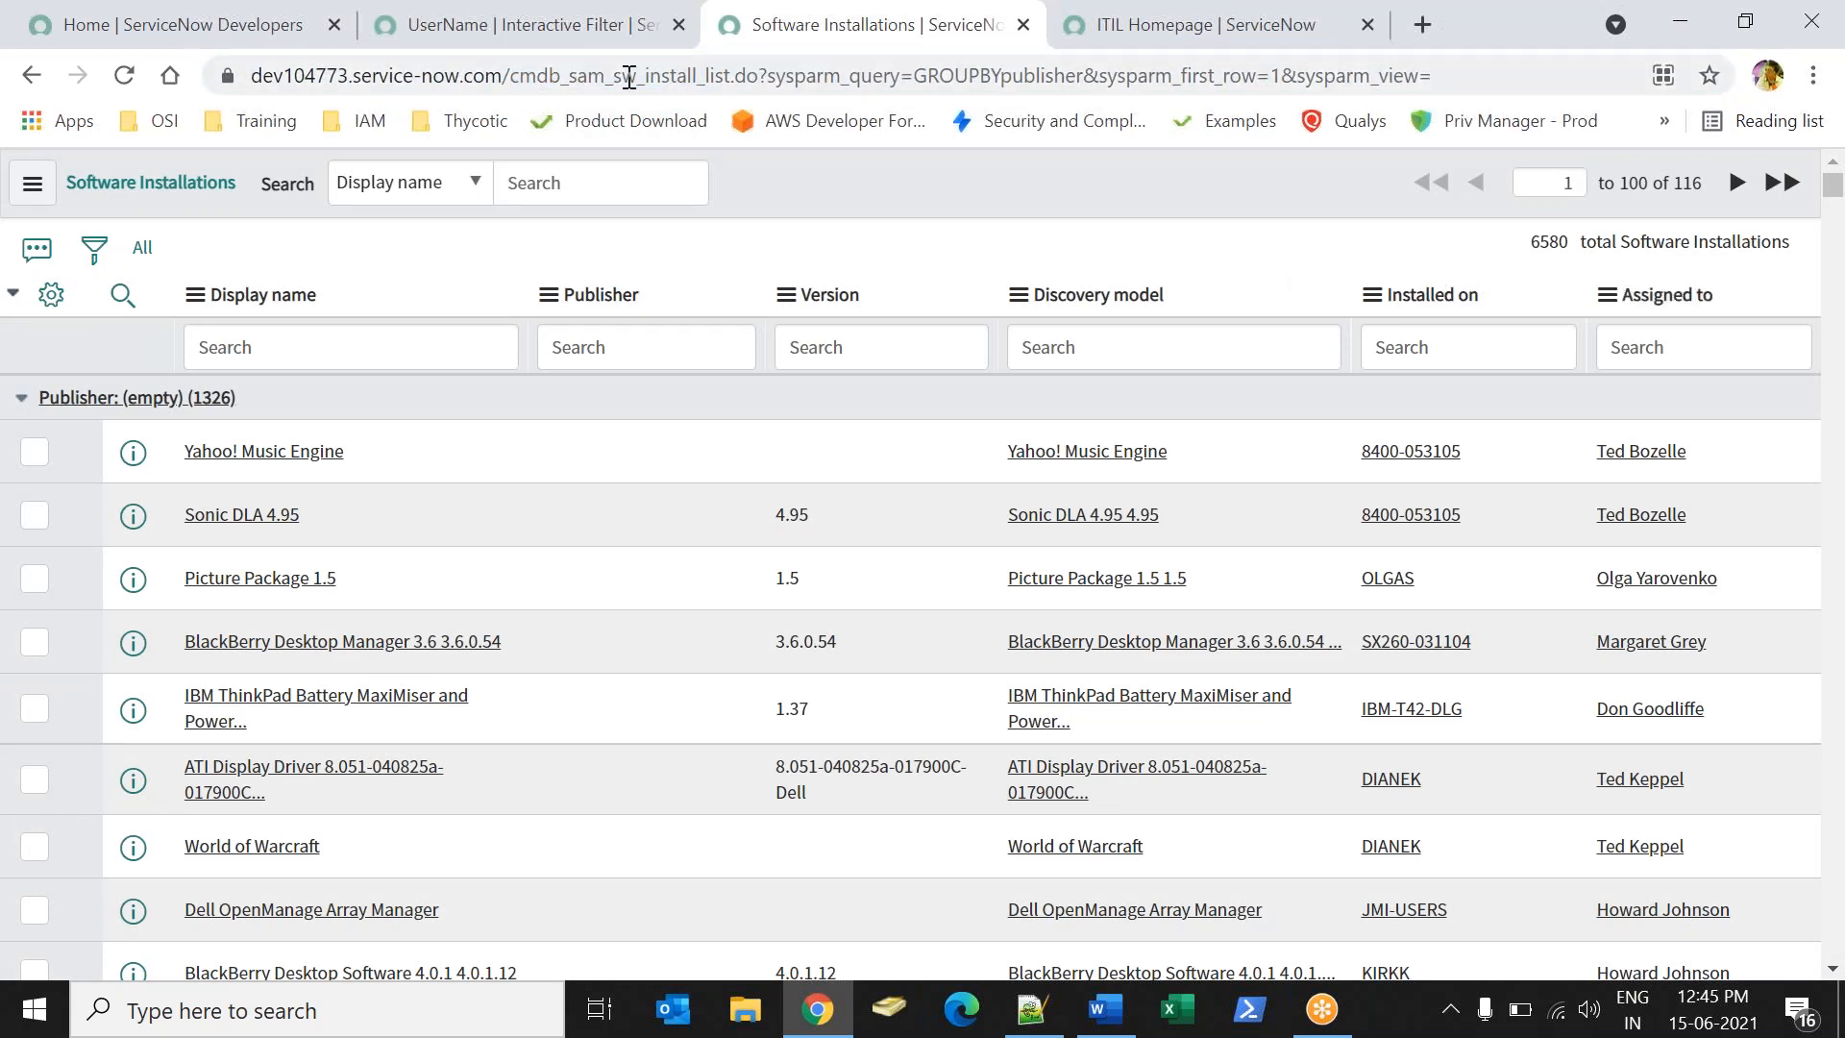
- Compare the UserName record with the Assigned to column, then scroll down to Related Links
click(477, 35)
drag(560, 430, 602, 429)
click(586, 422)
click(816, 44)
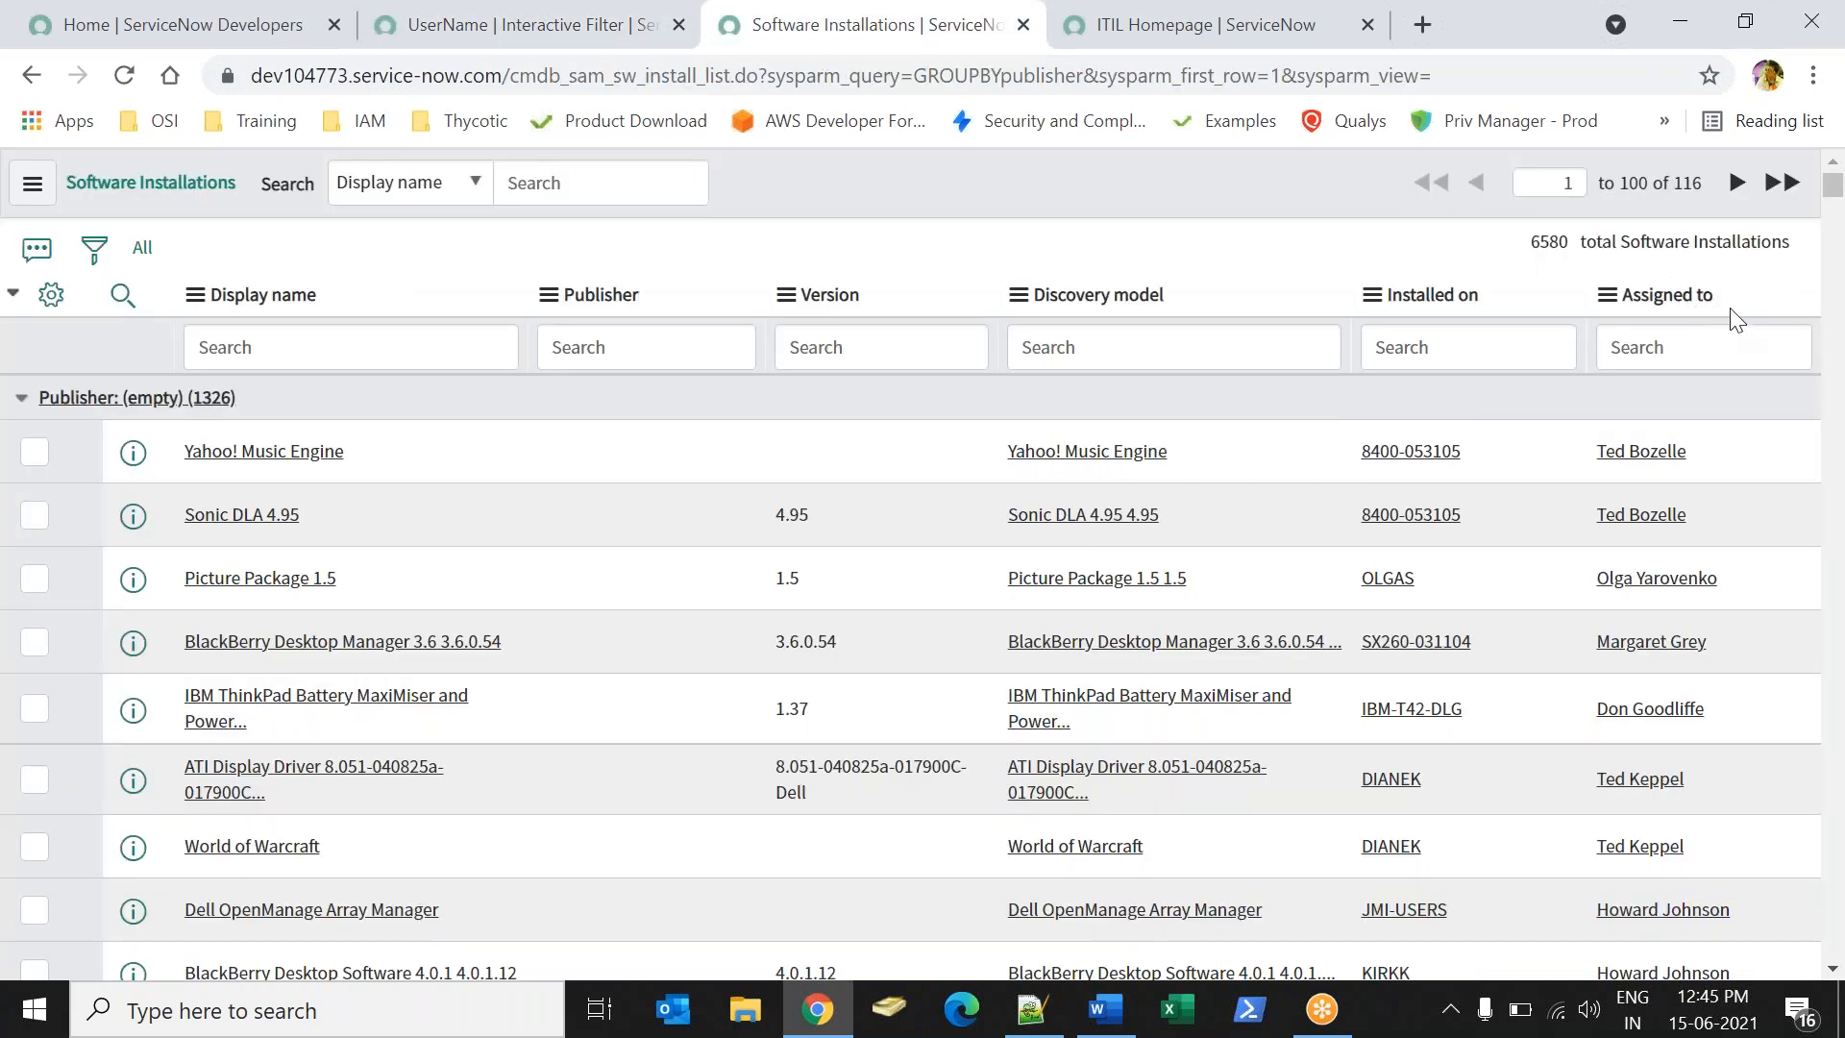
drag(1734, 295, 1654, 300)
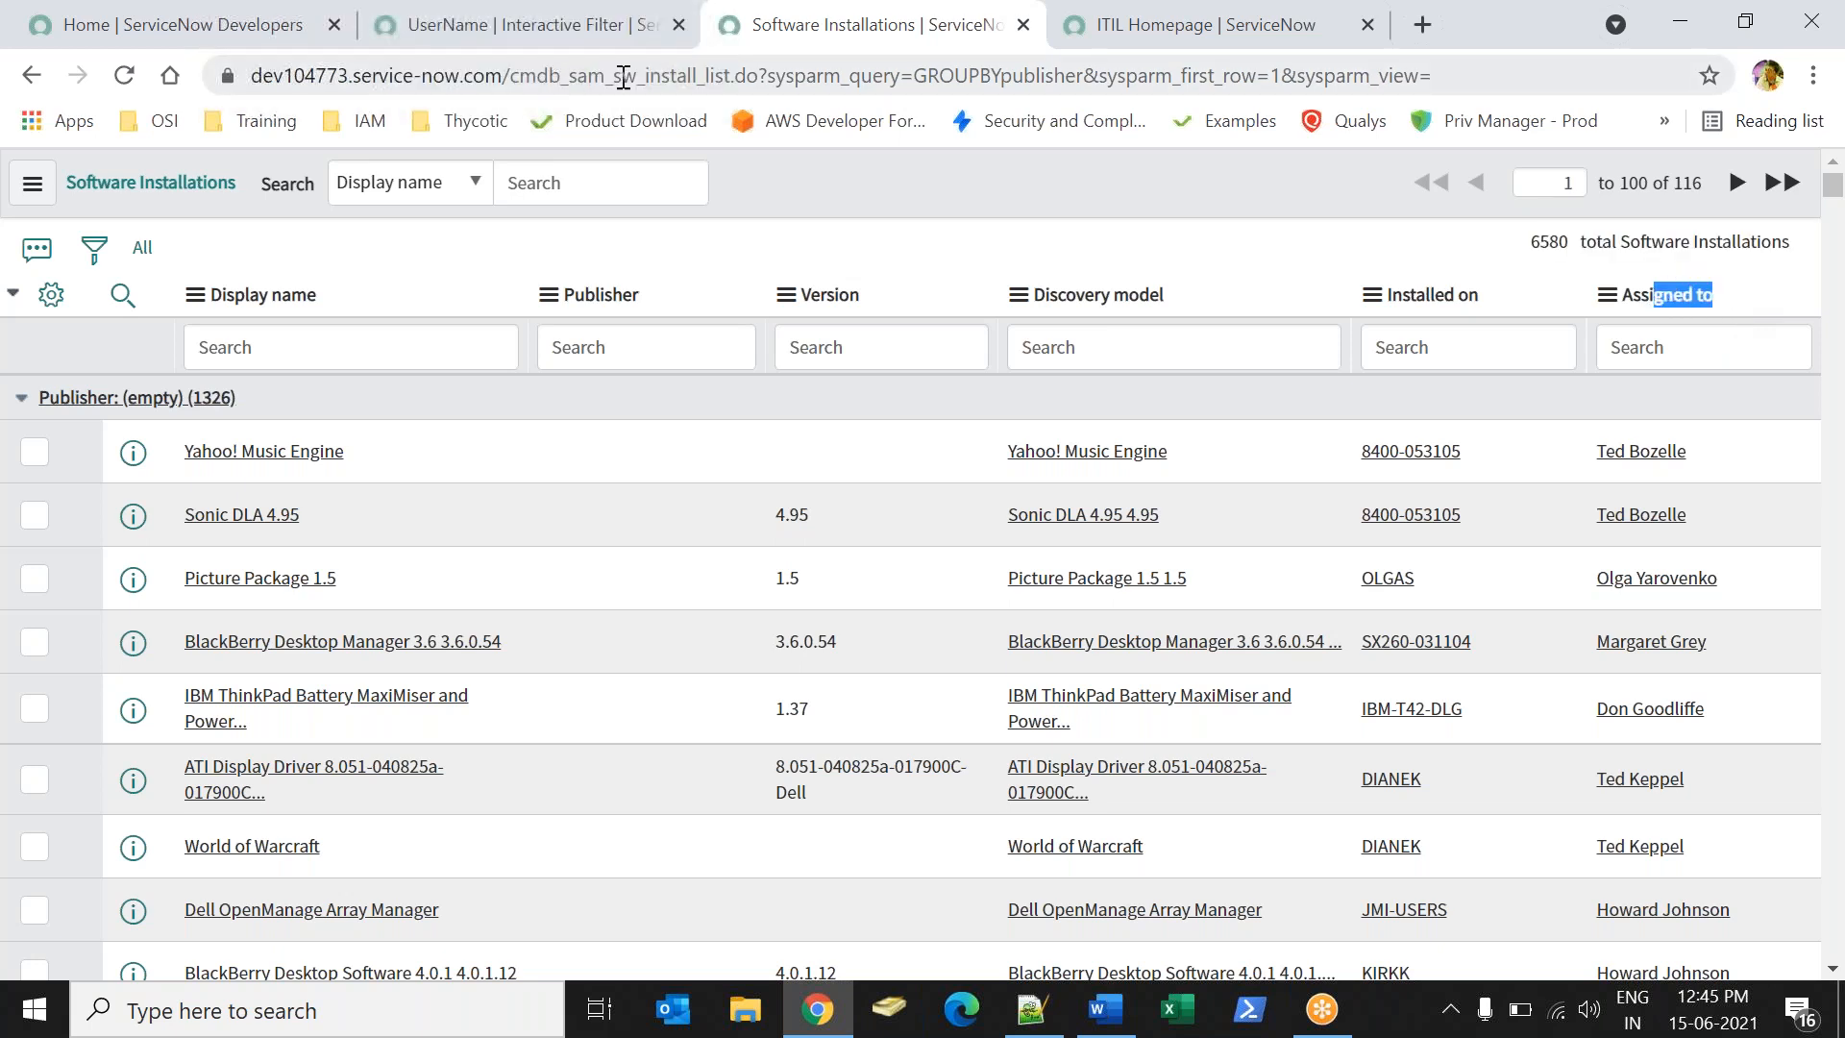
click(470, 28)
drag(1838, 411, 1841, 854)
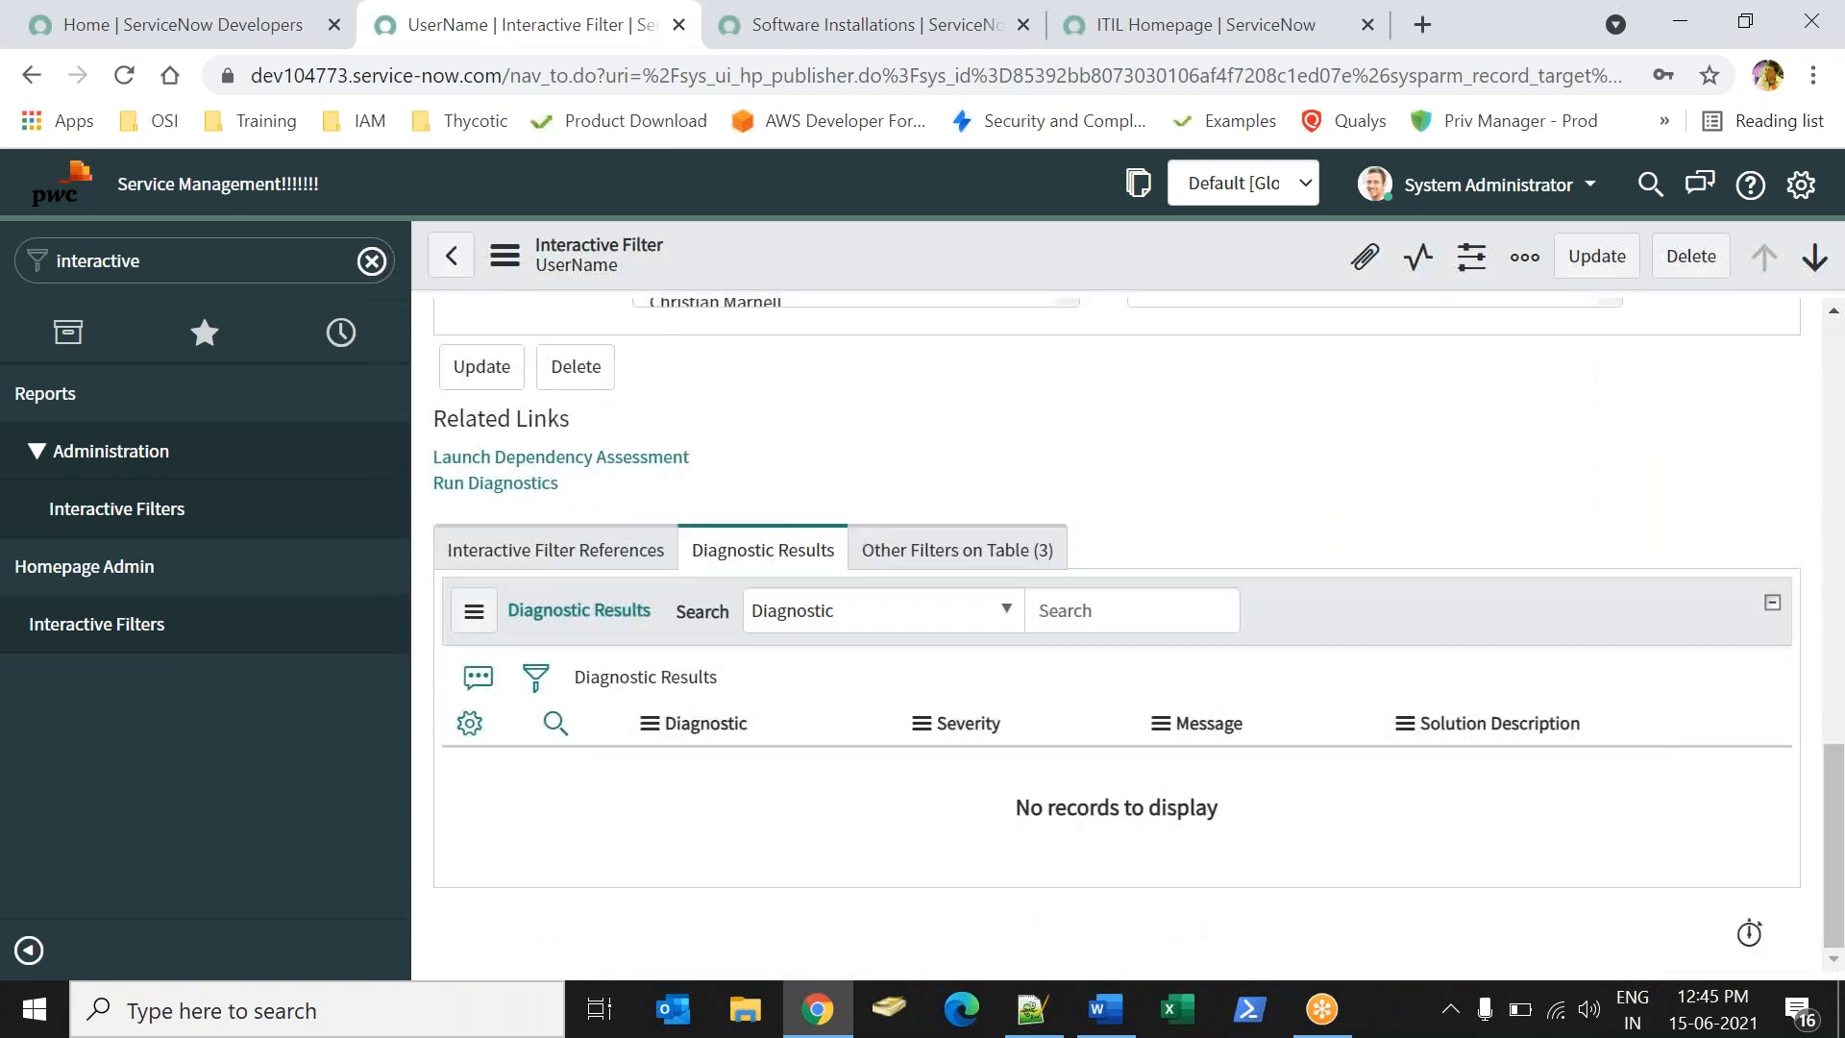
- Start a new Interactive Filter Reference, confirming the installations table name cmdb_sam_sw_install
click(541, 568)
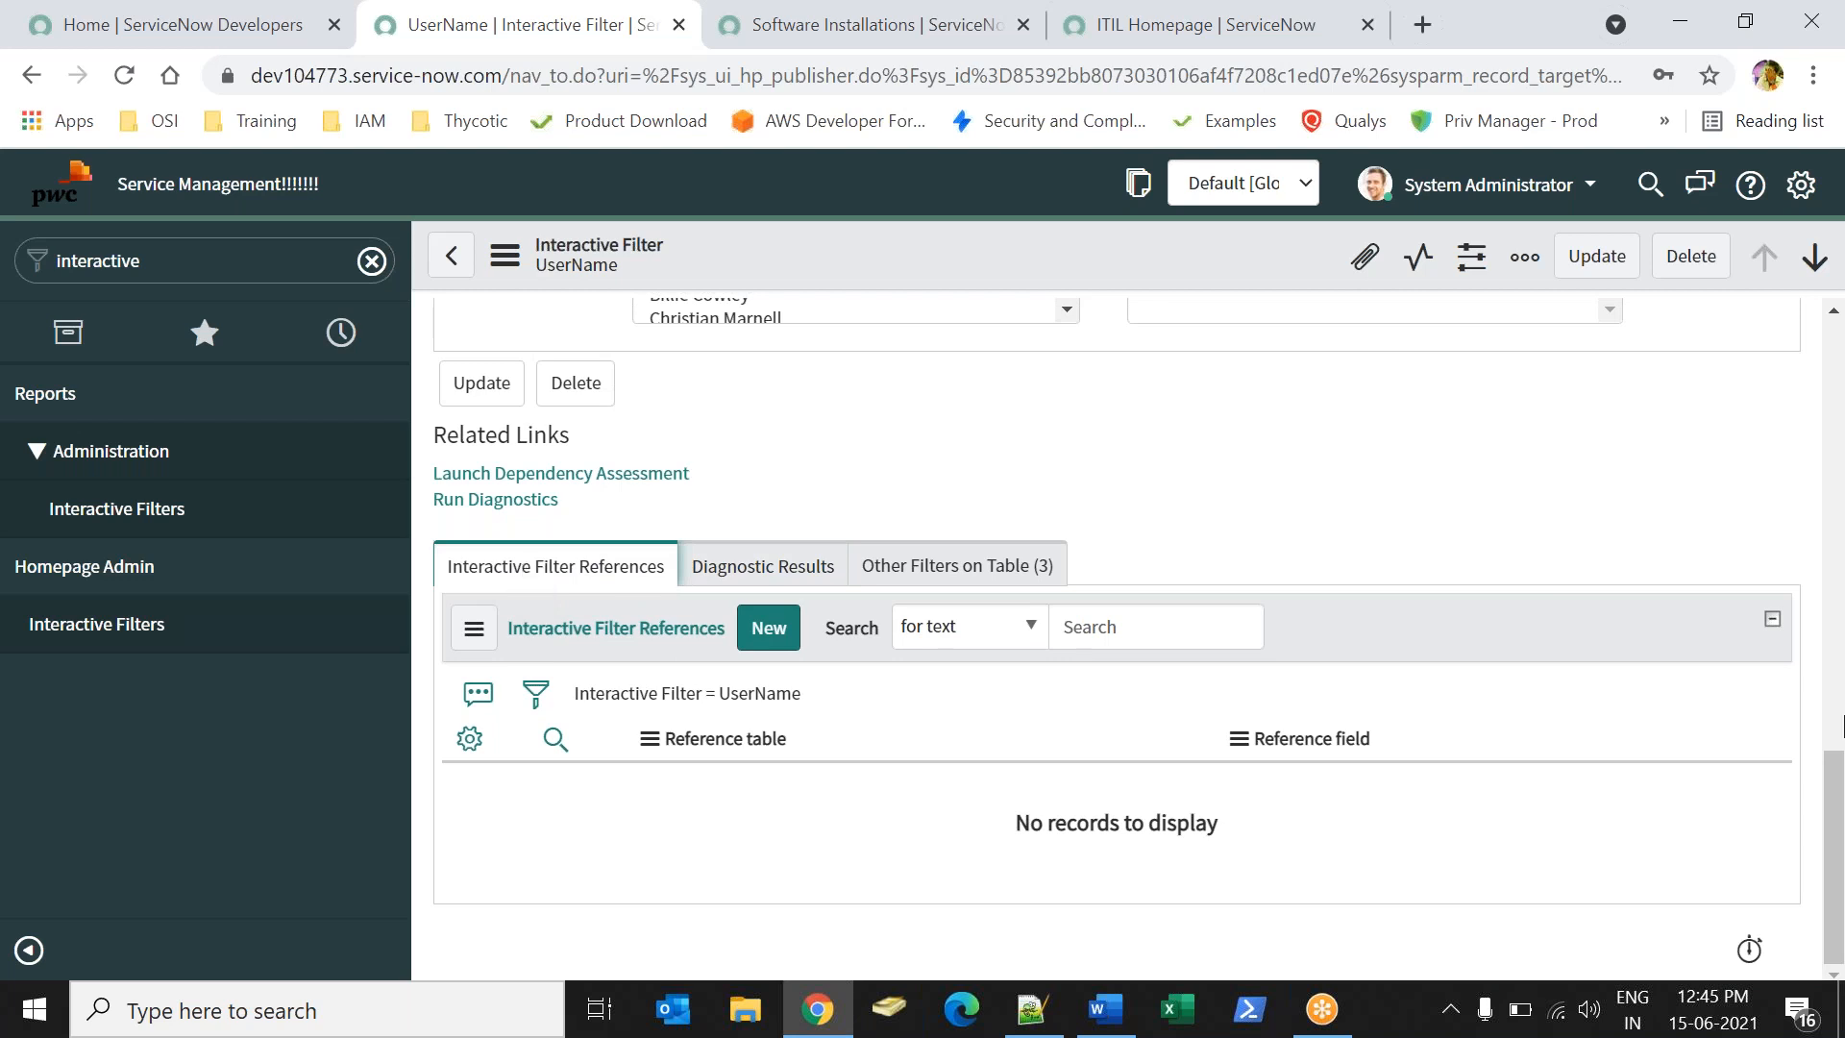
drag(1834, 759, 1771, 437)
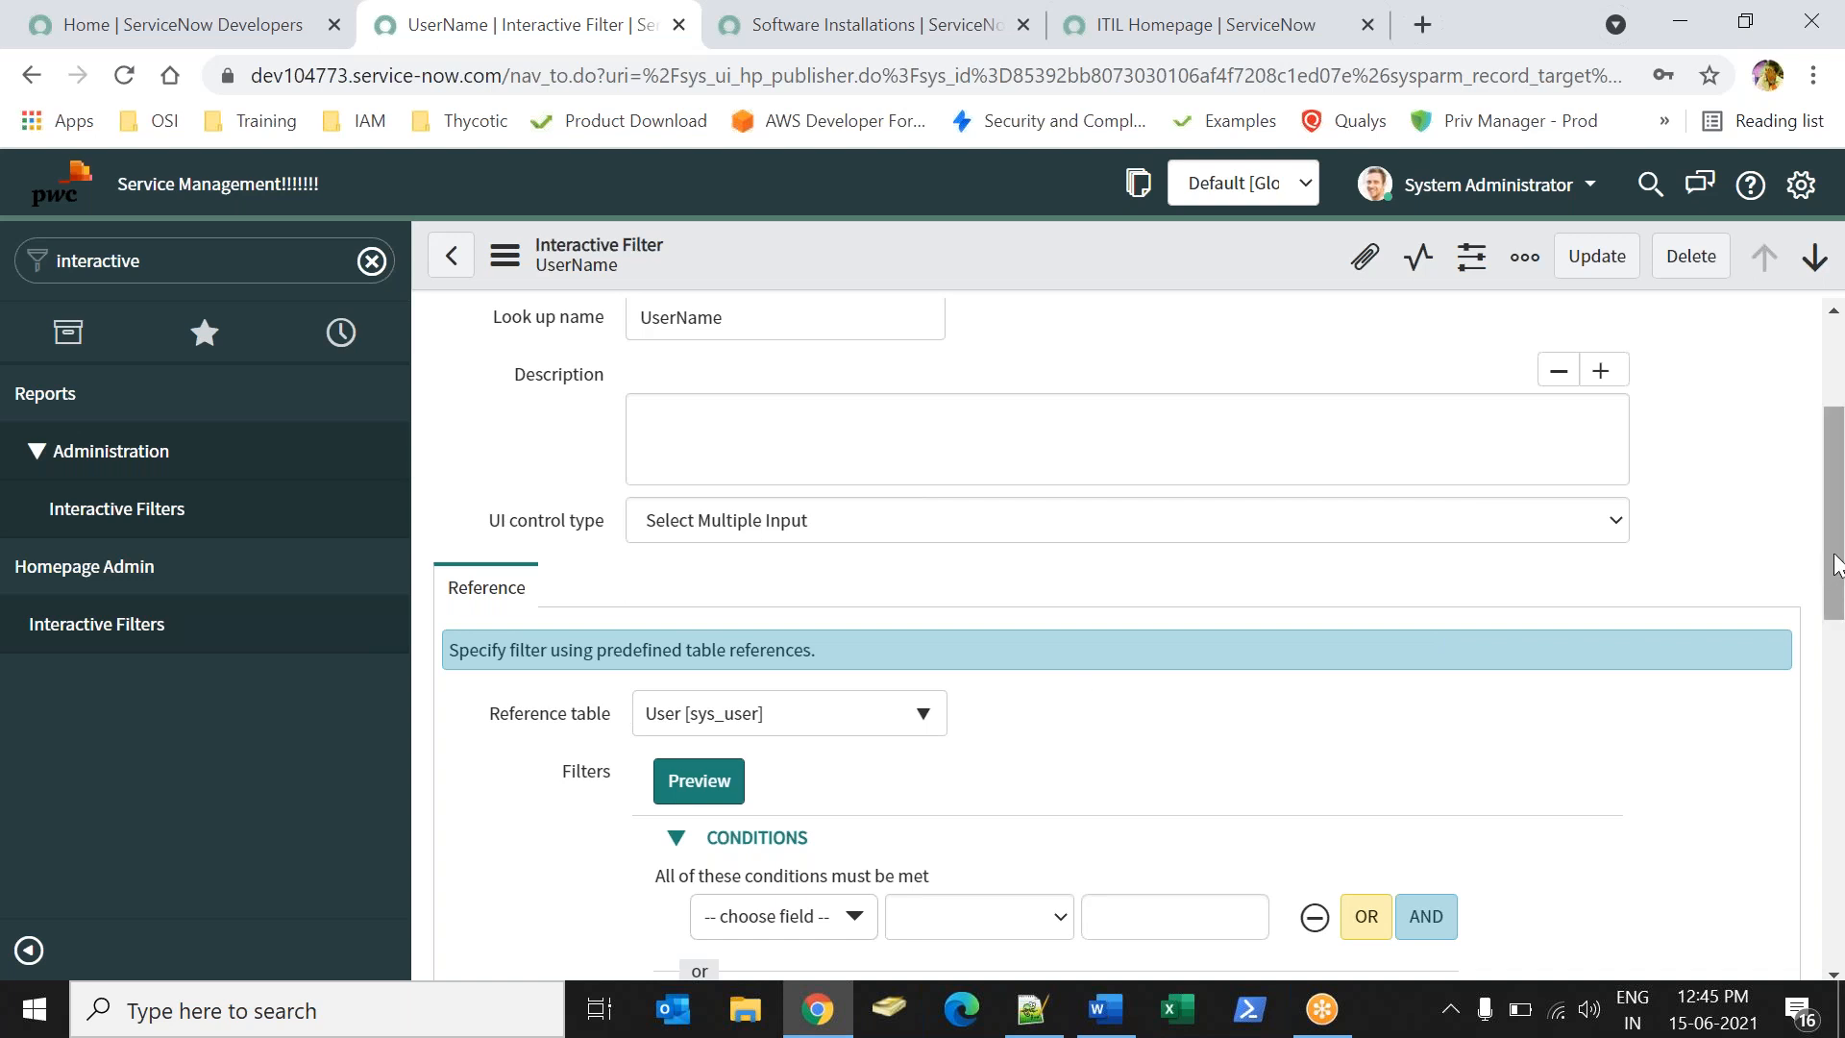
drag(1836, 565, 1227, 773)
click(773, 642)
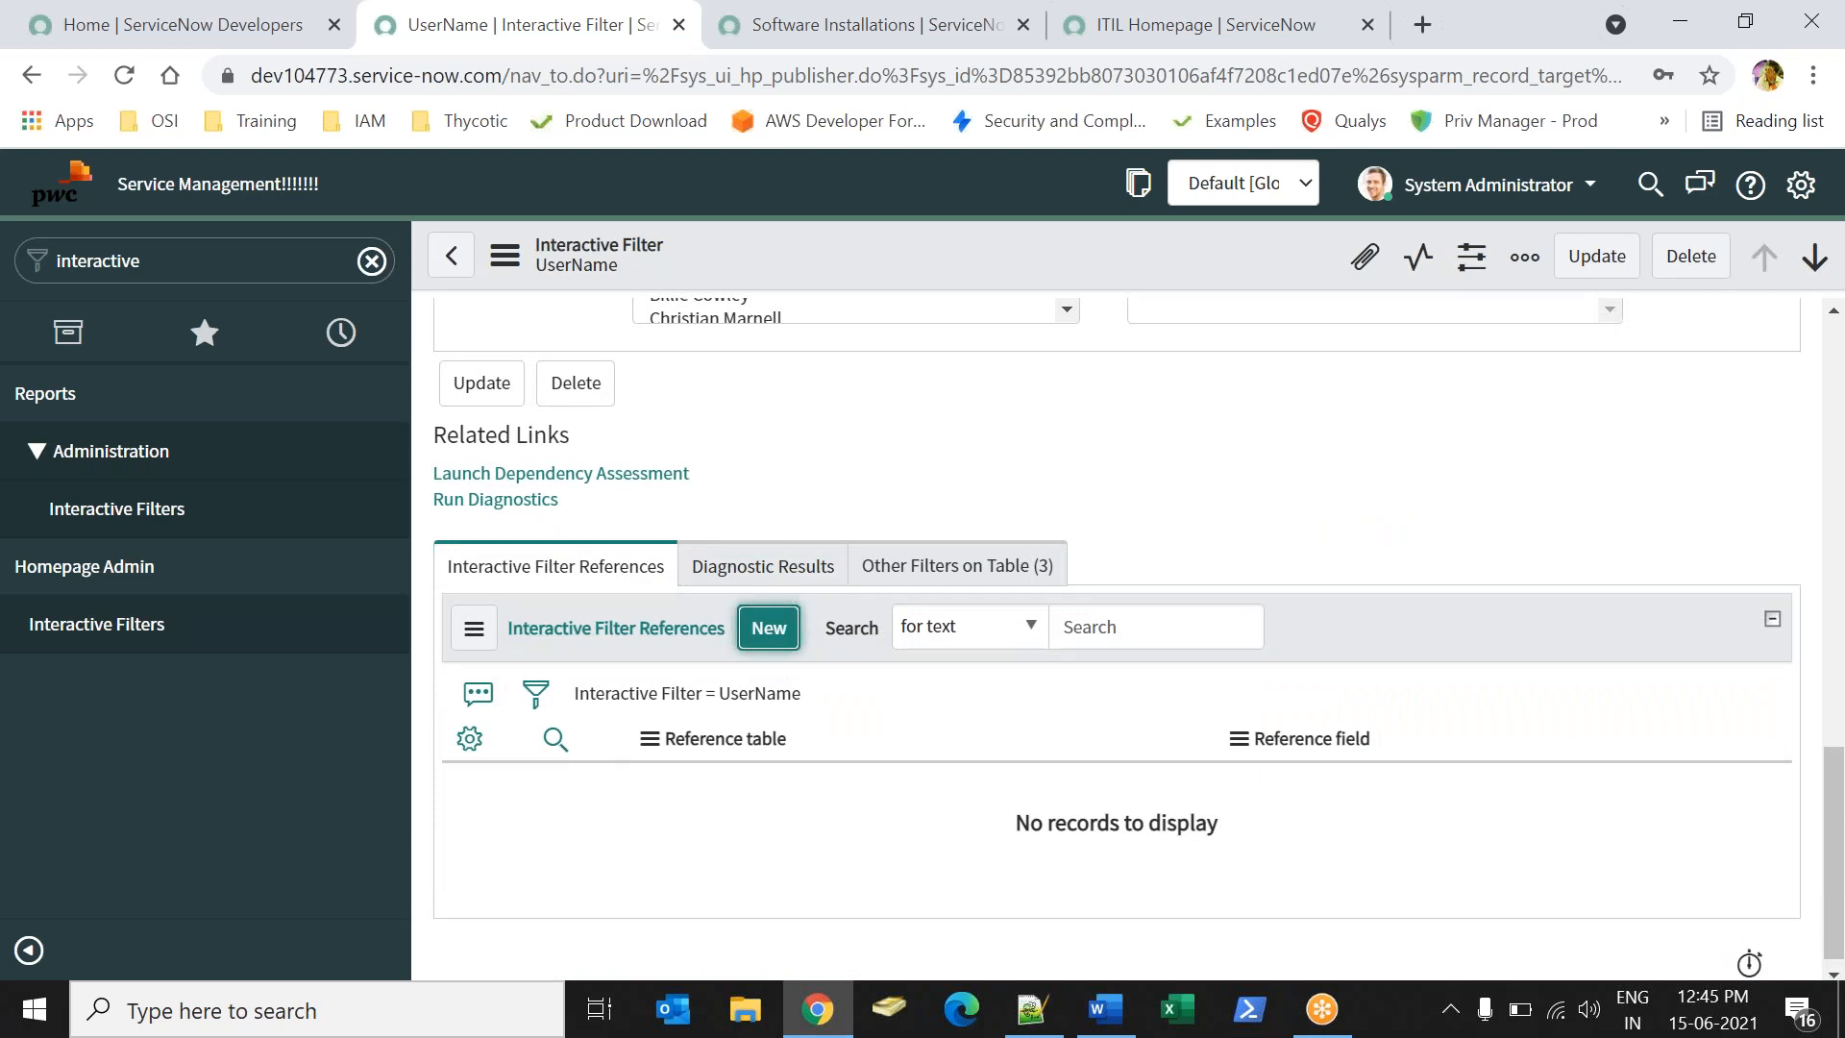
click(759, 37)
drag(528, 76, 707, 76)
click(401, 14)
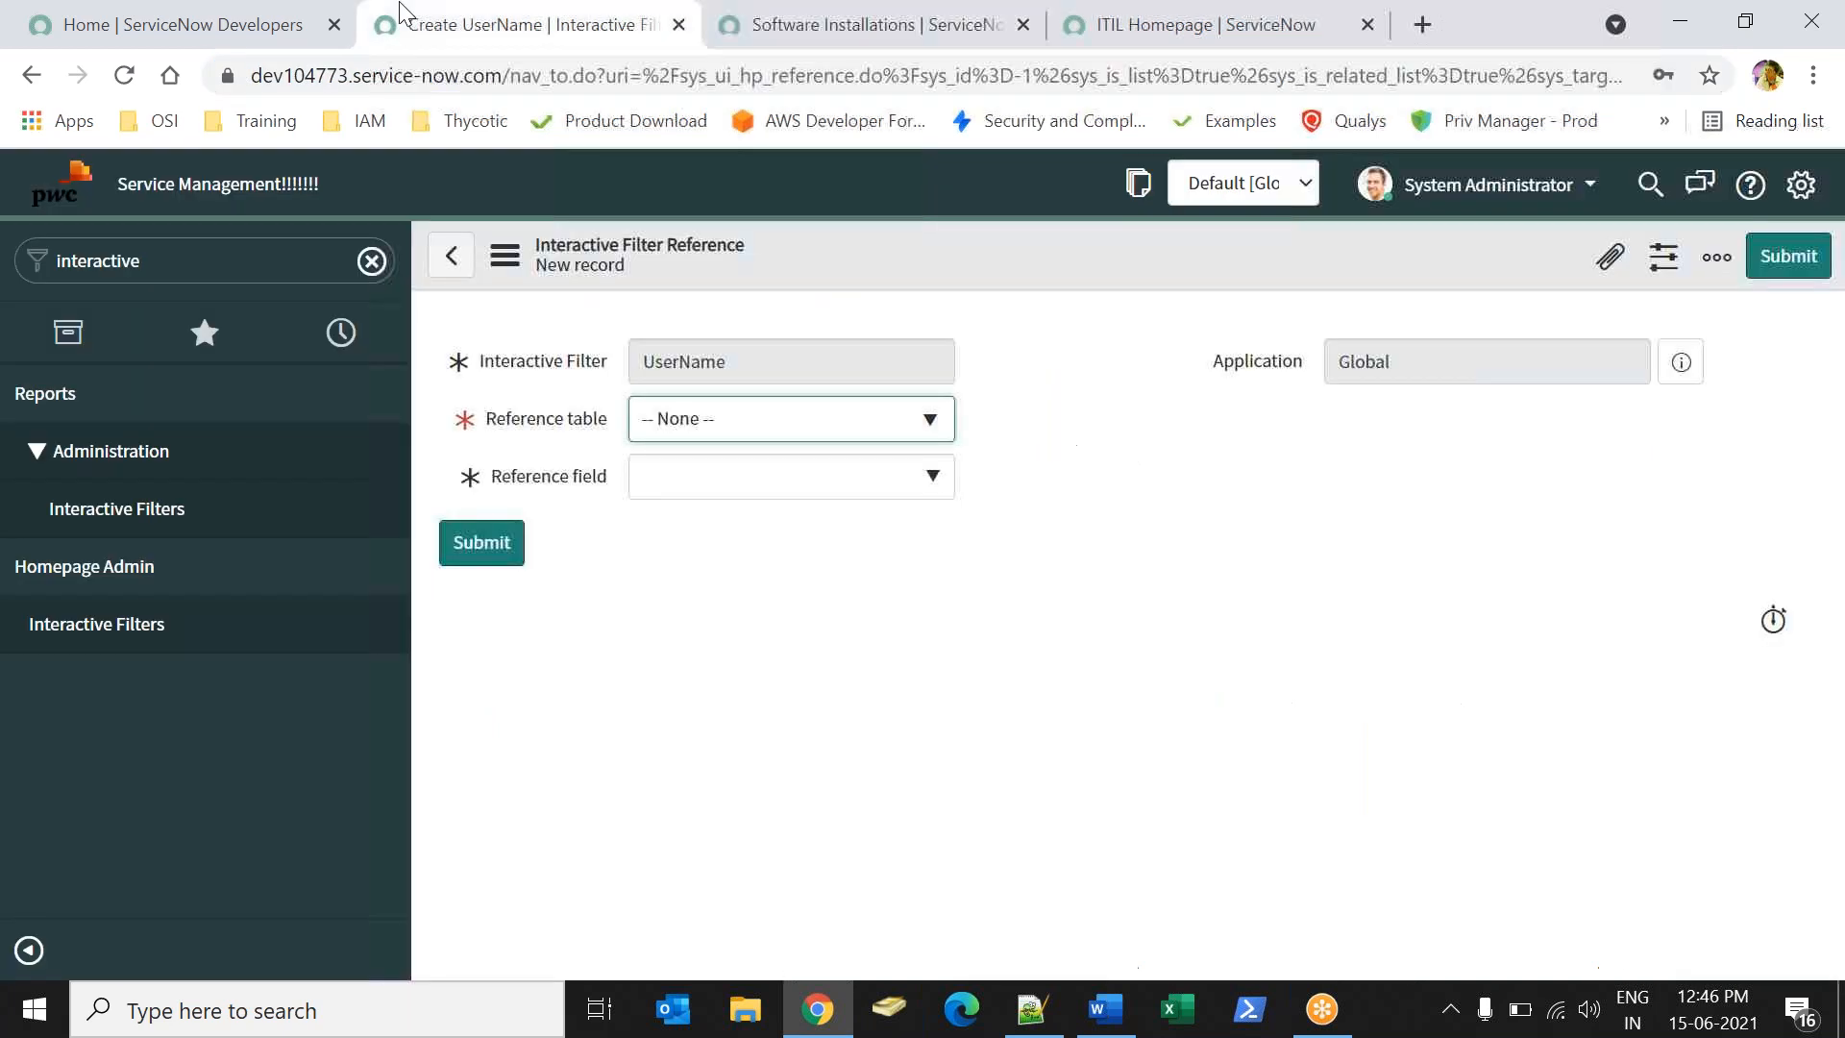
- Set Reference table to Software Installation and Reference field to Assigned to, then submit
click(695, 428)
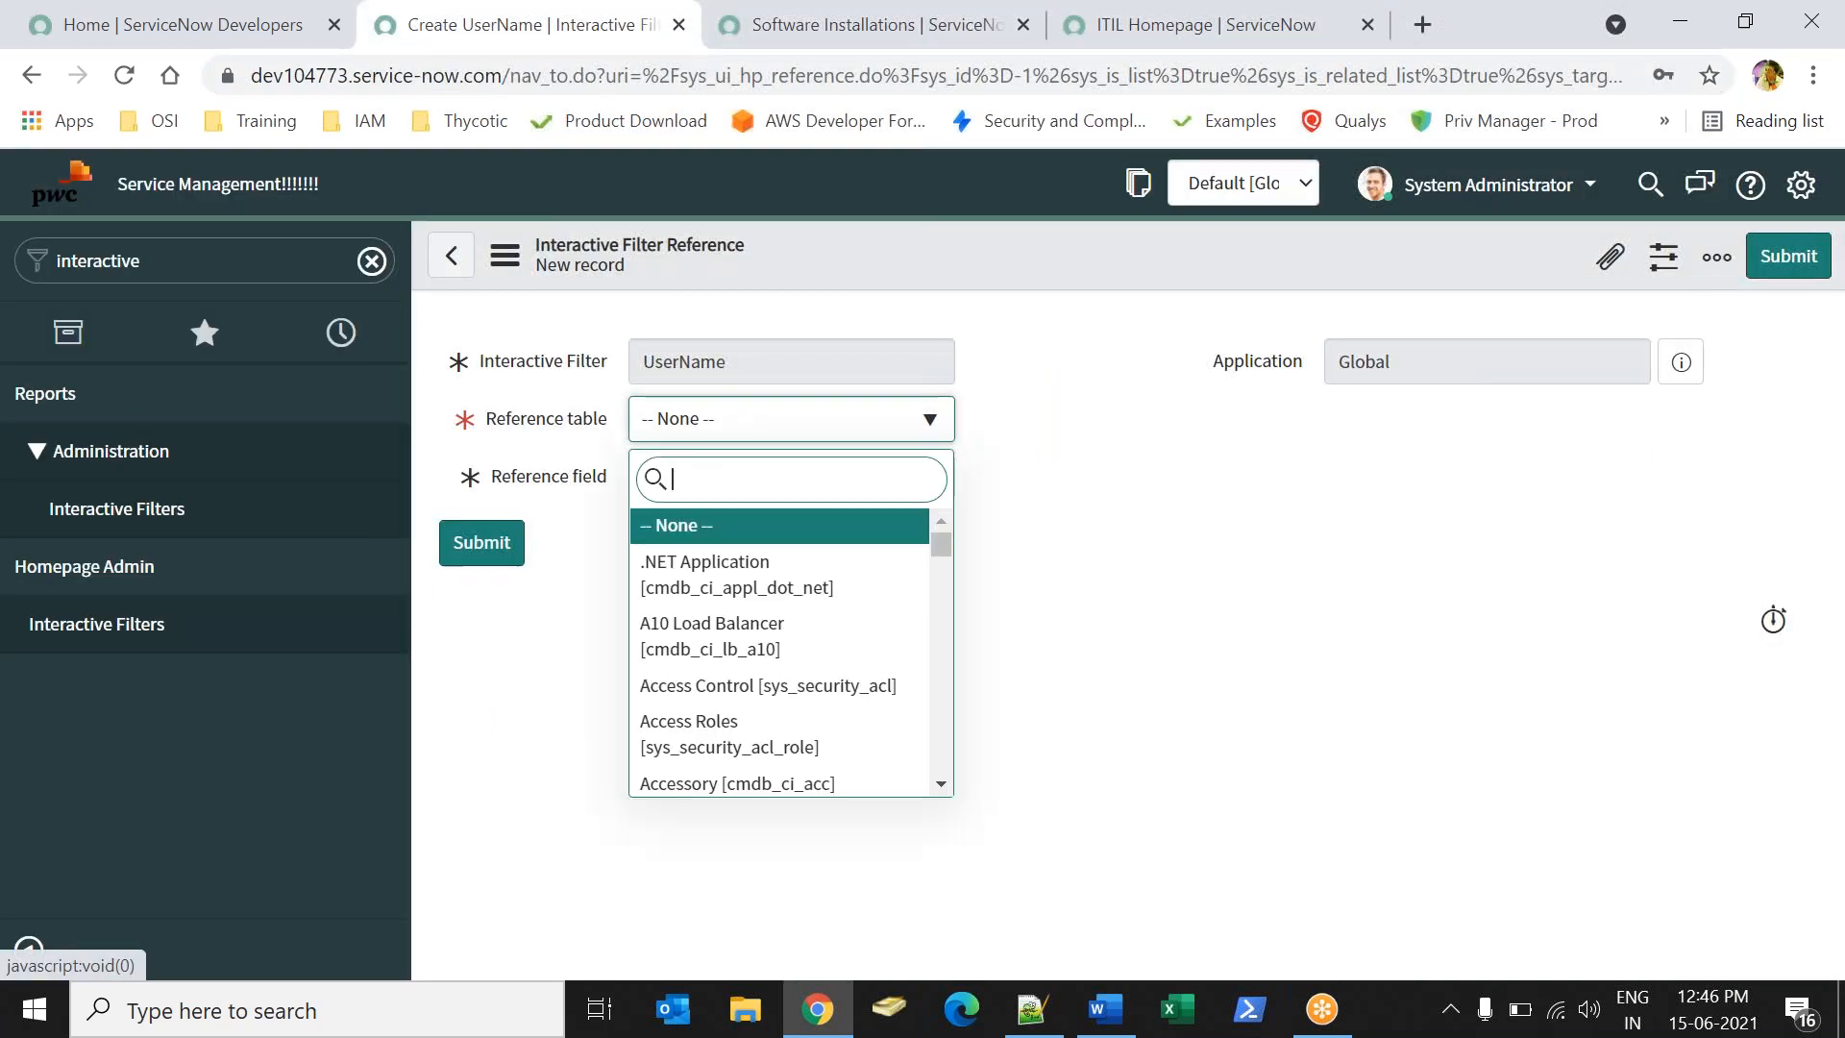
text(software )
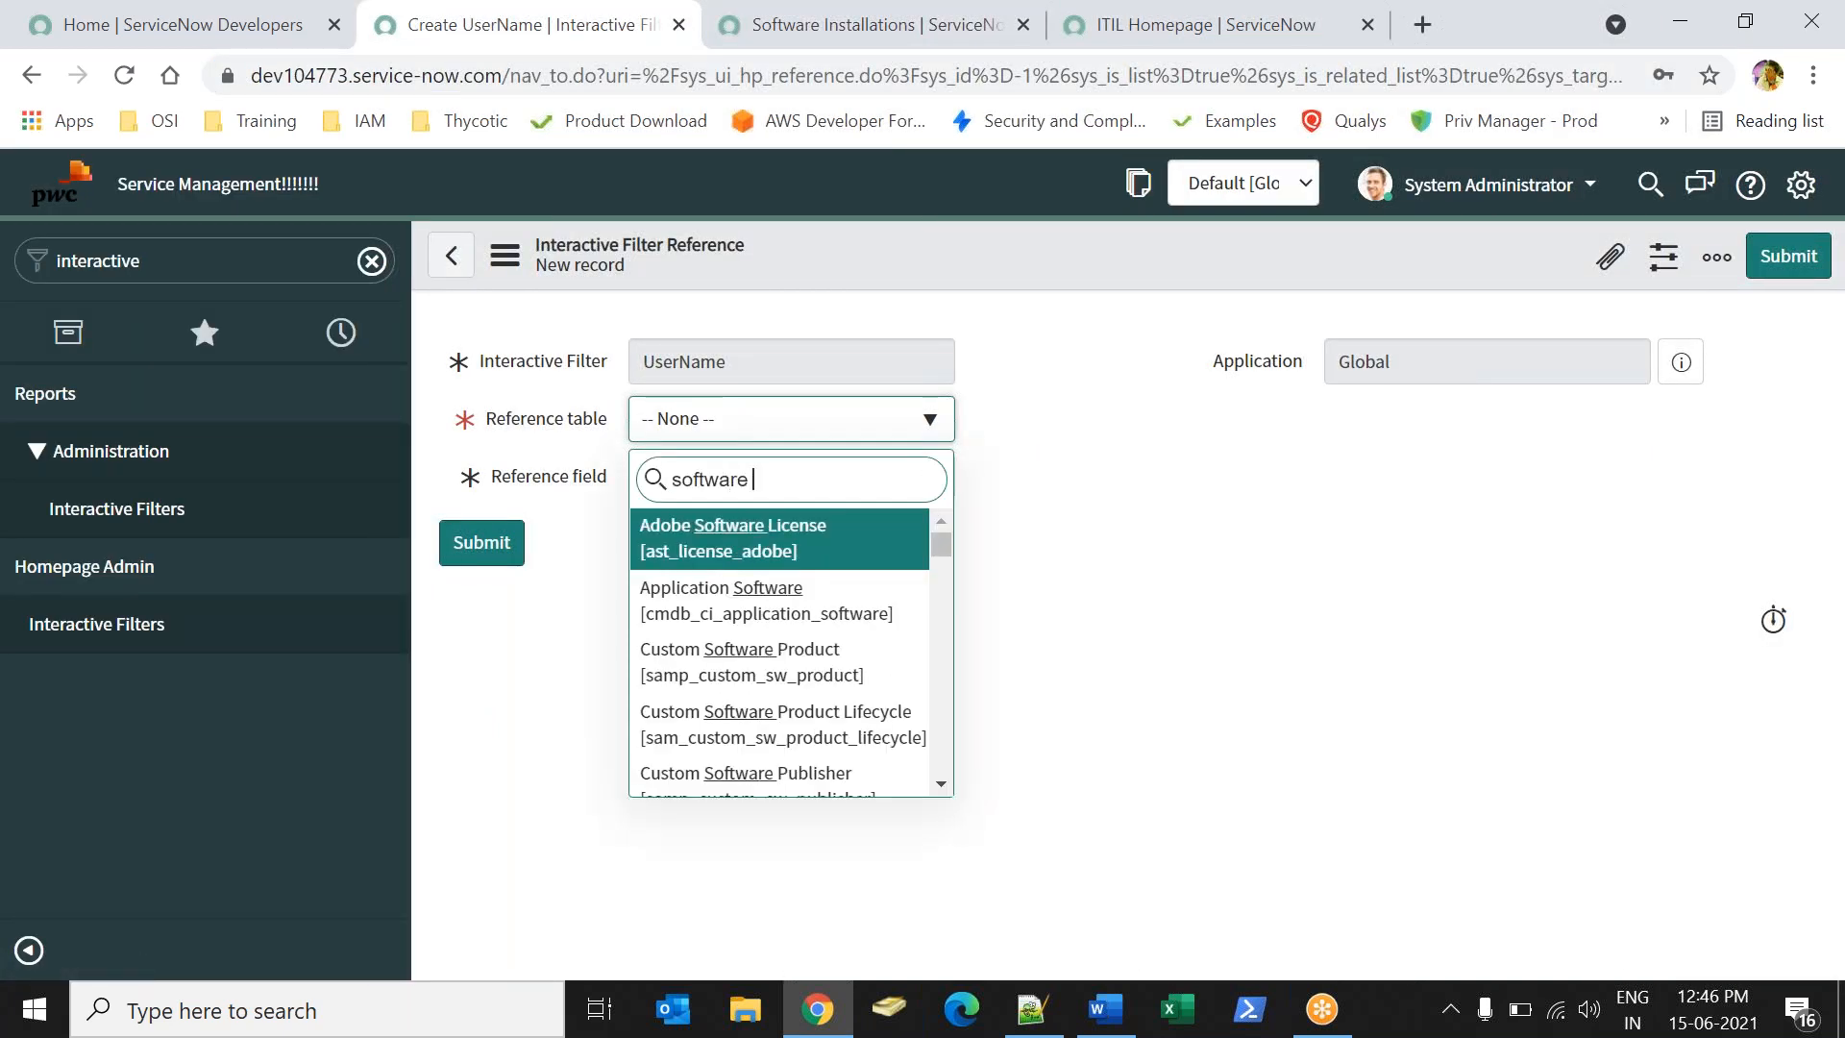
text(install)
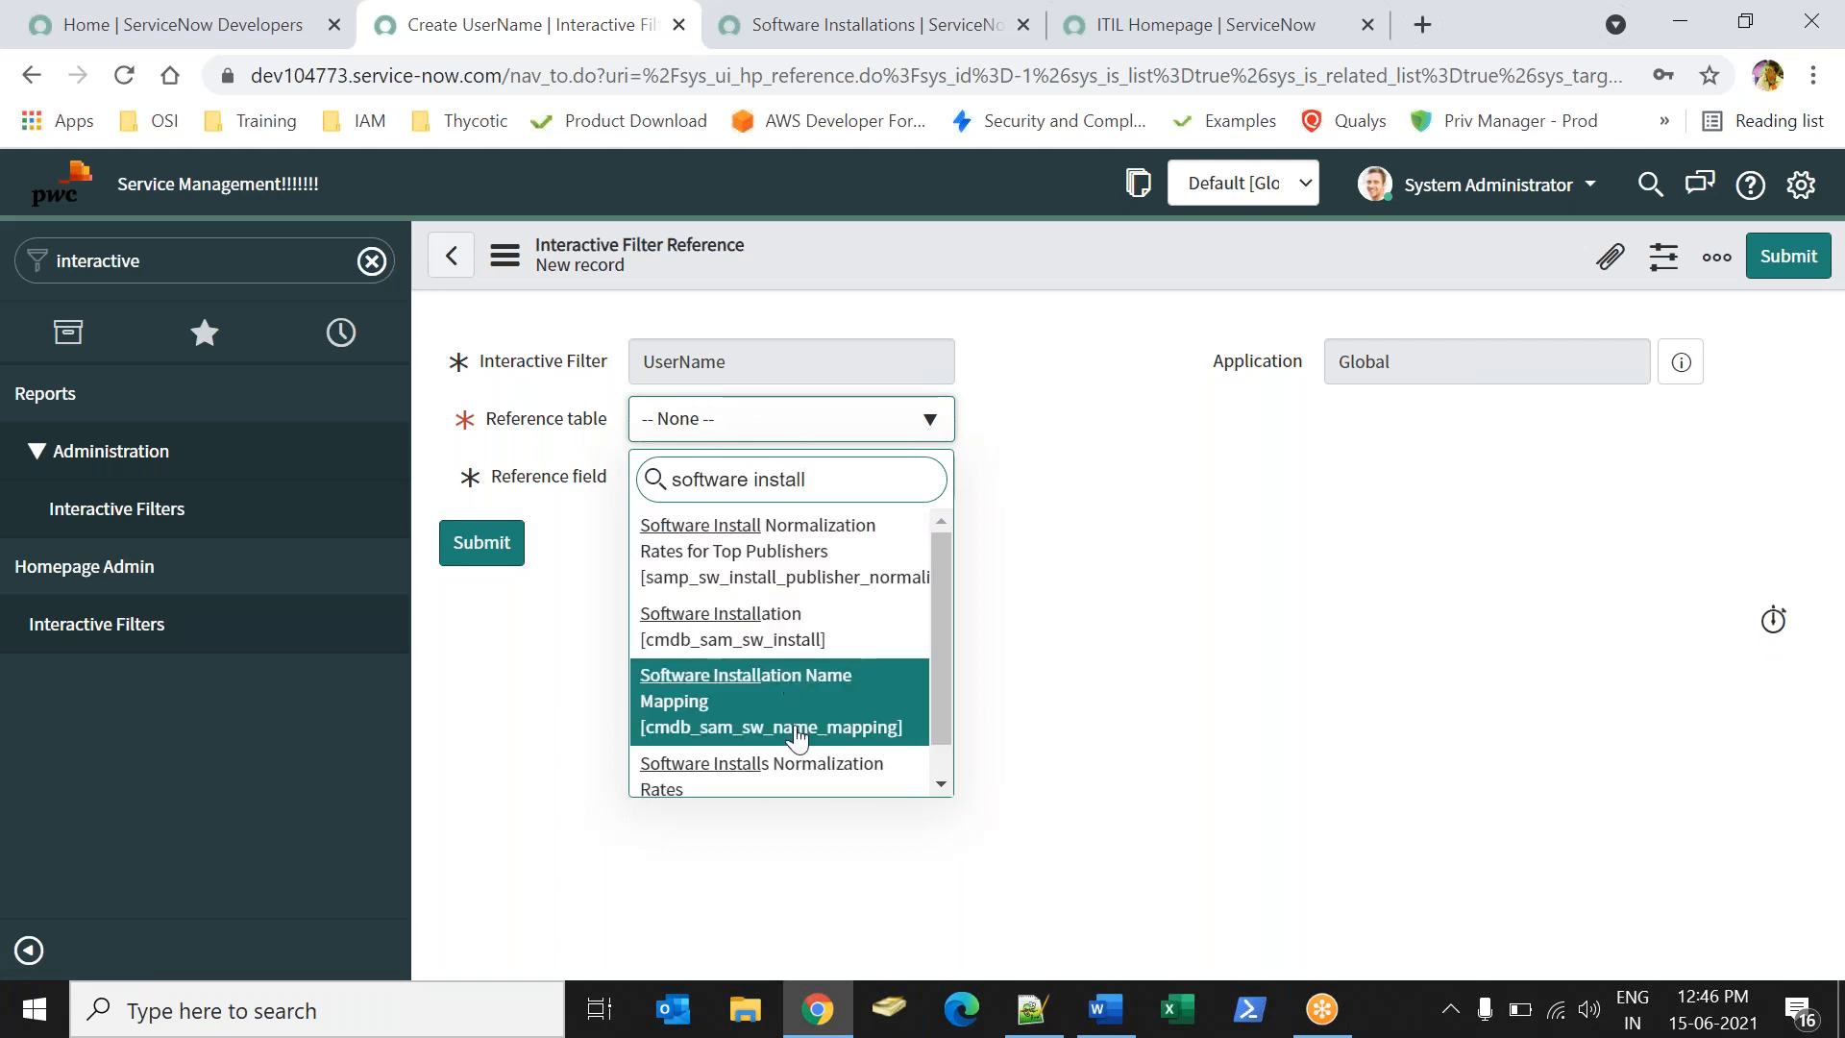
text(atio)
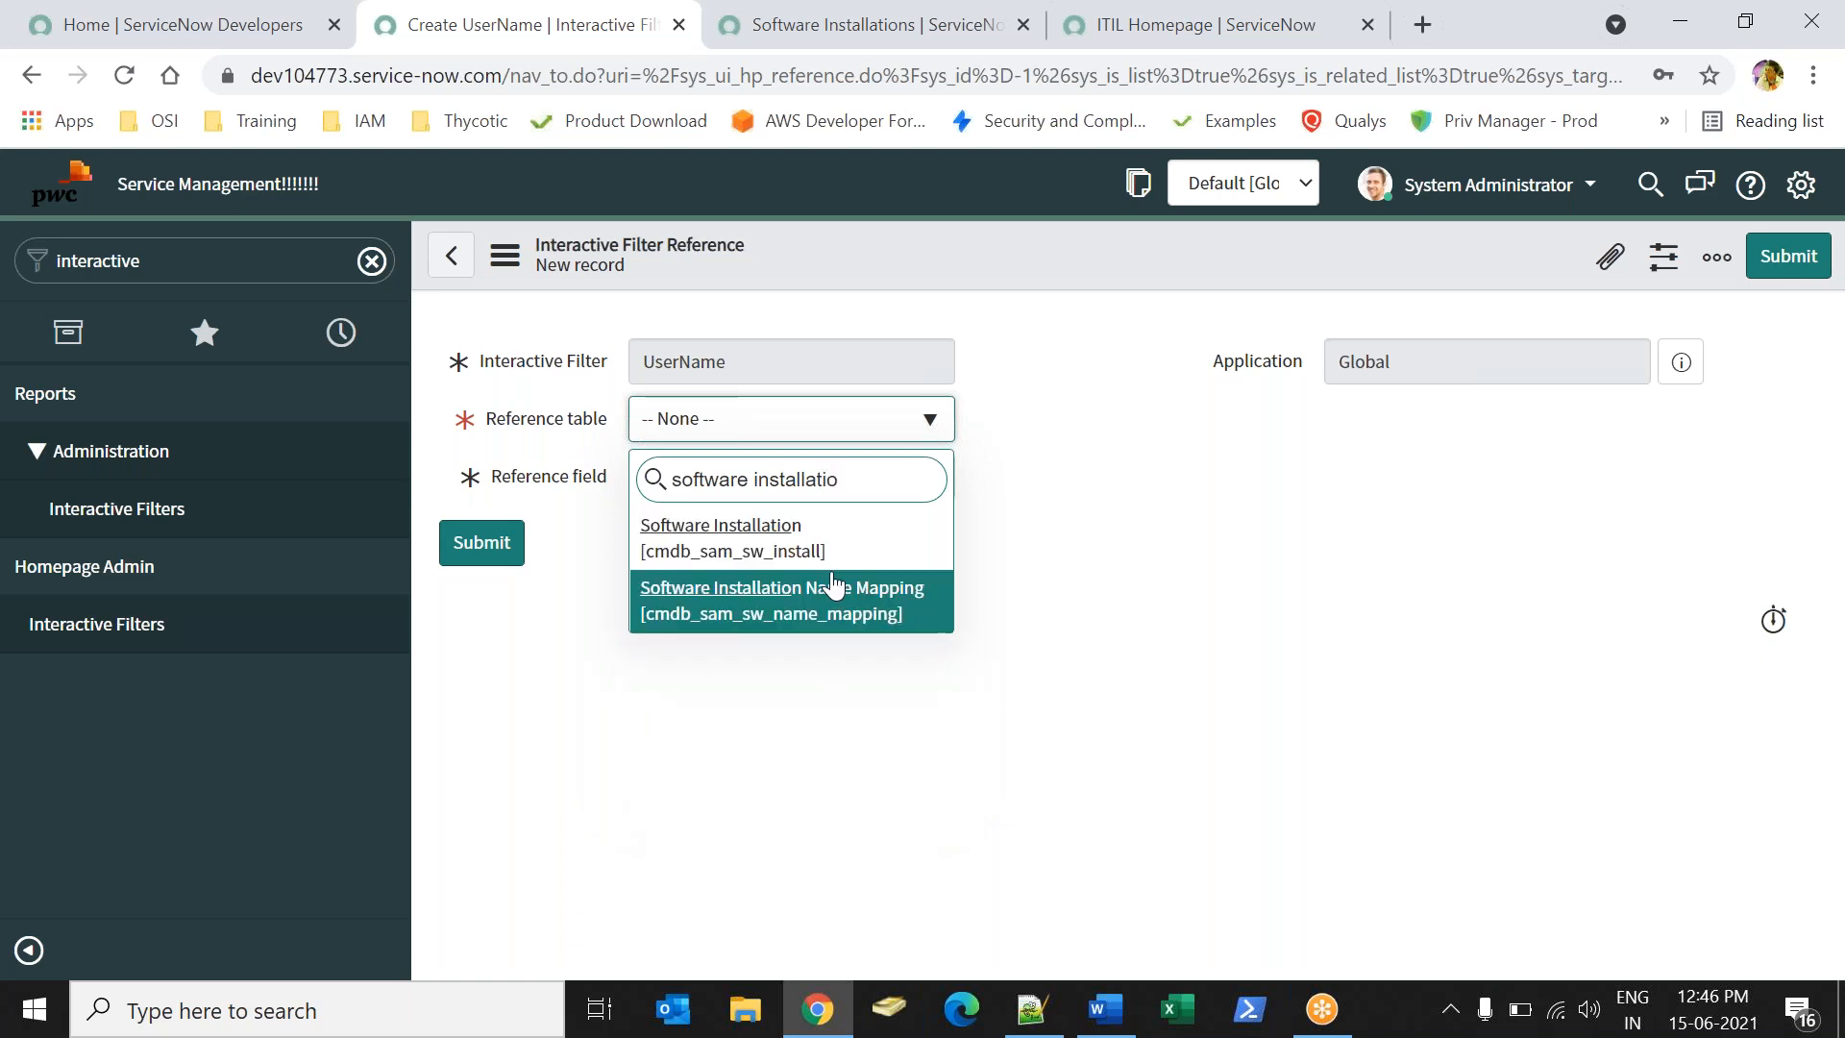
click(823, 531)
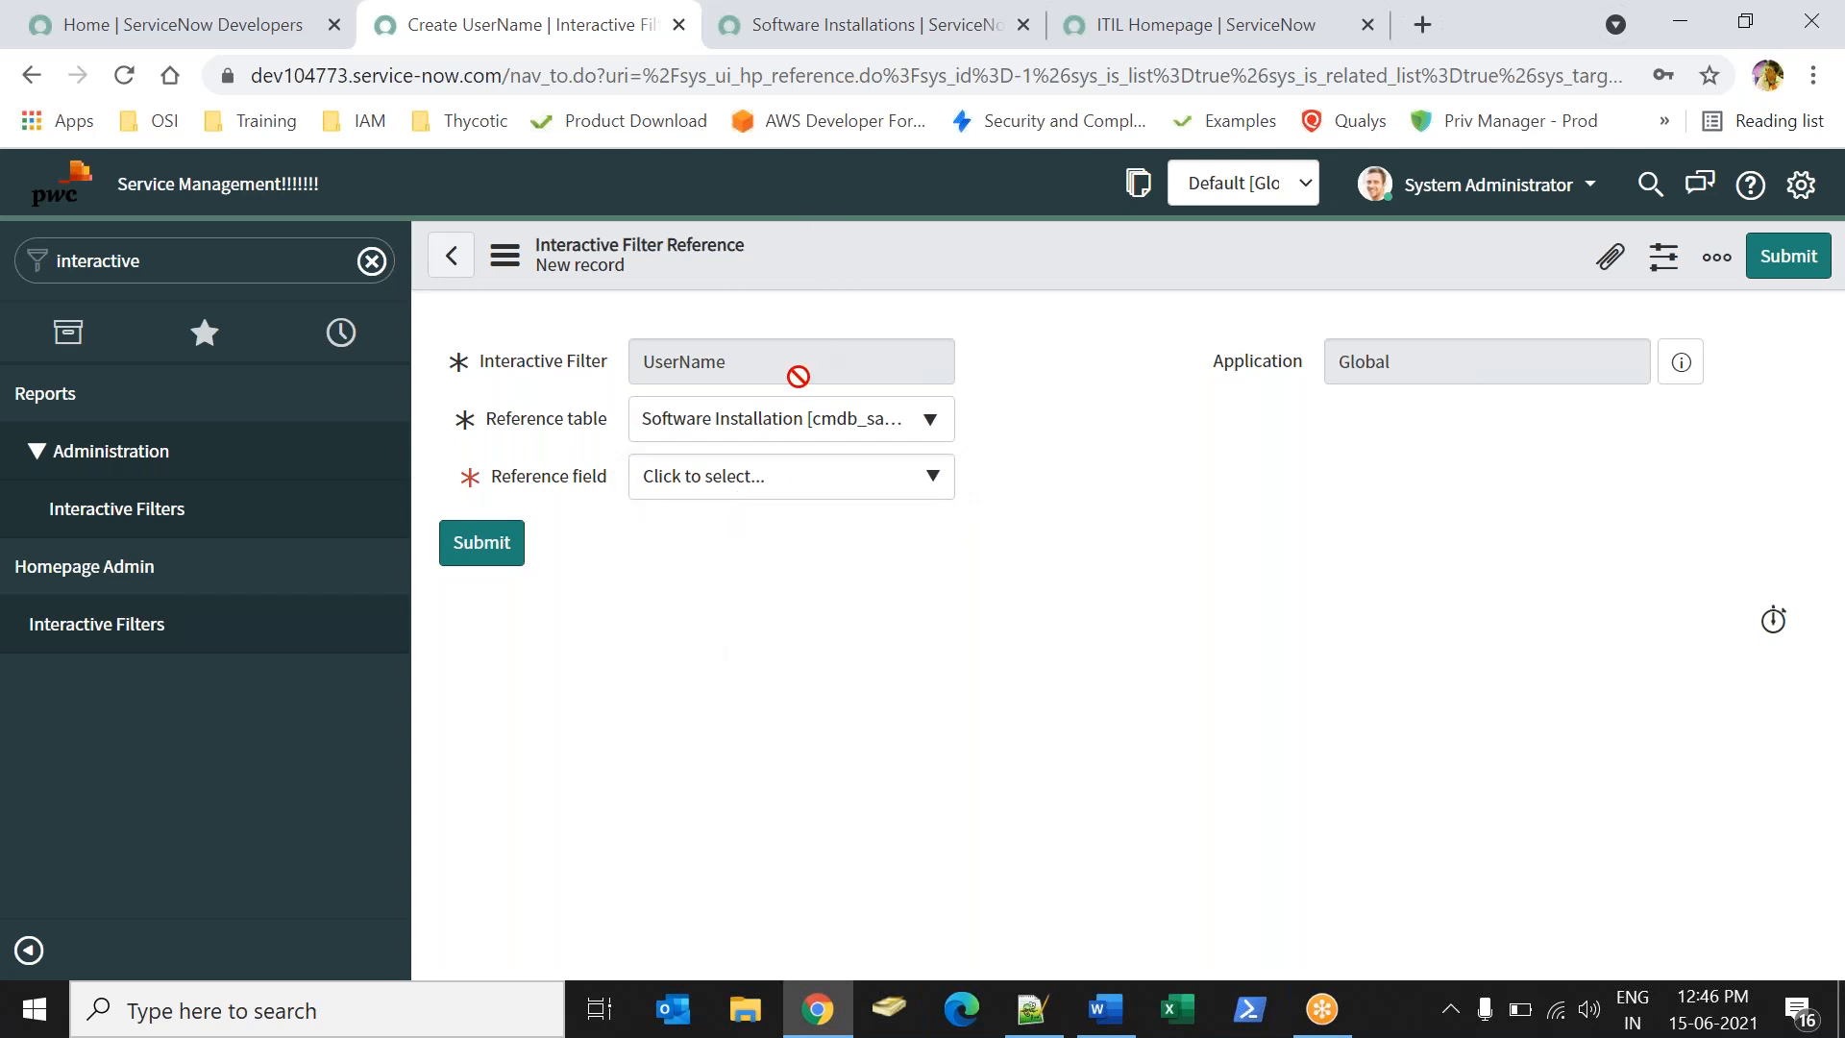
click(815, 43)
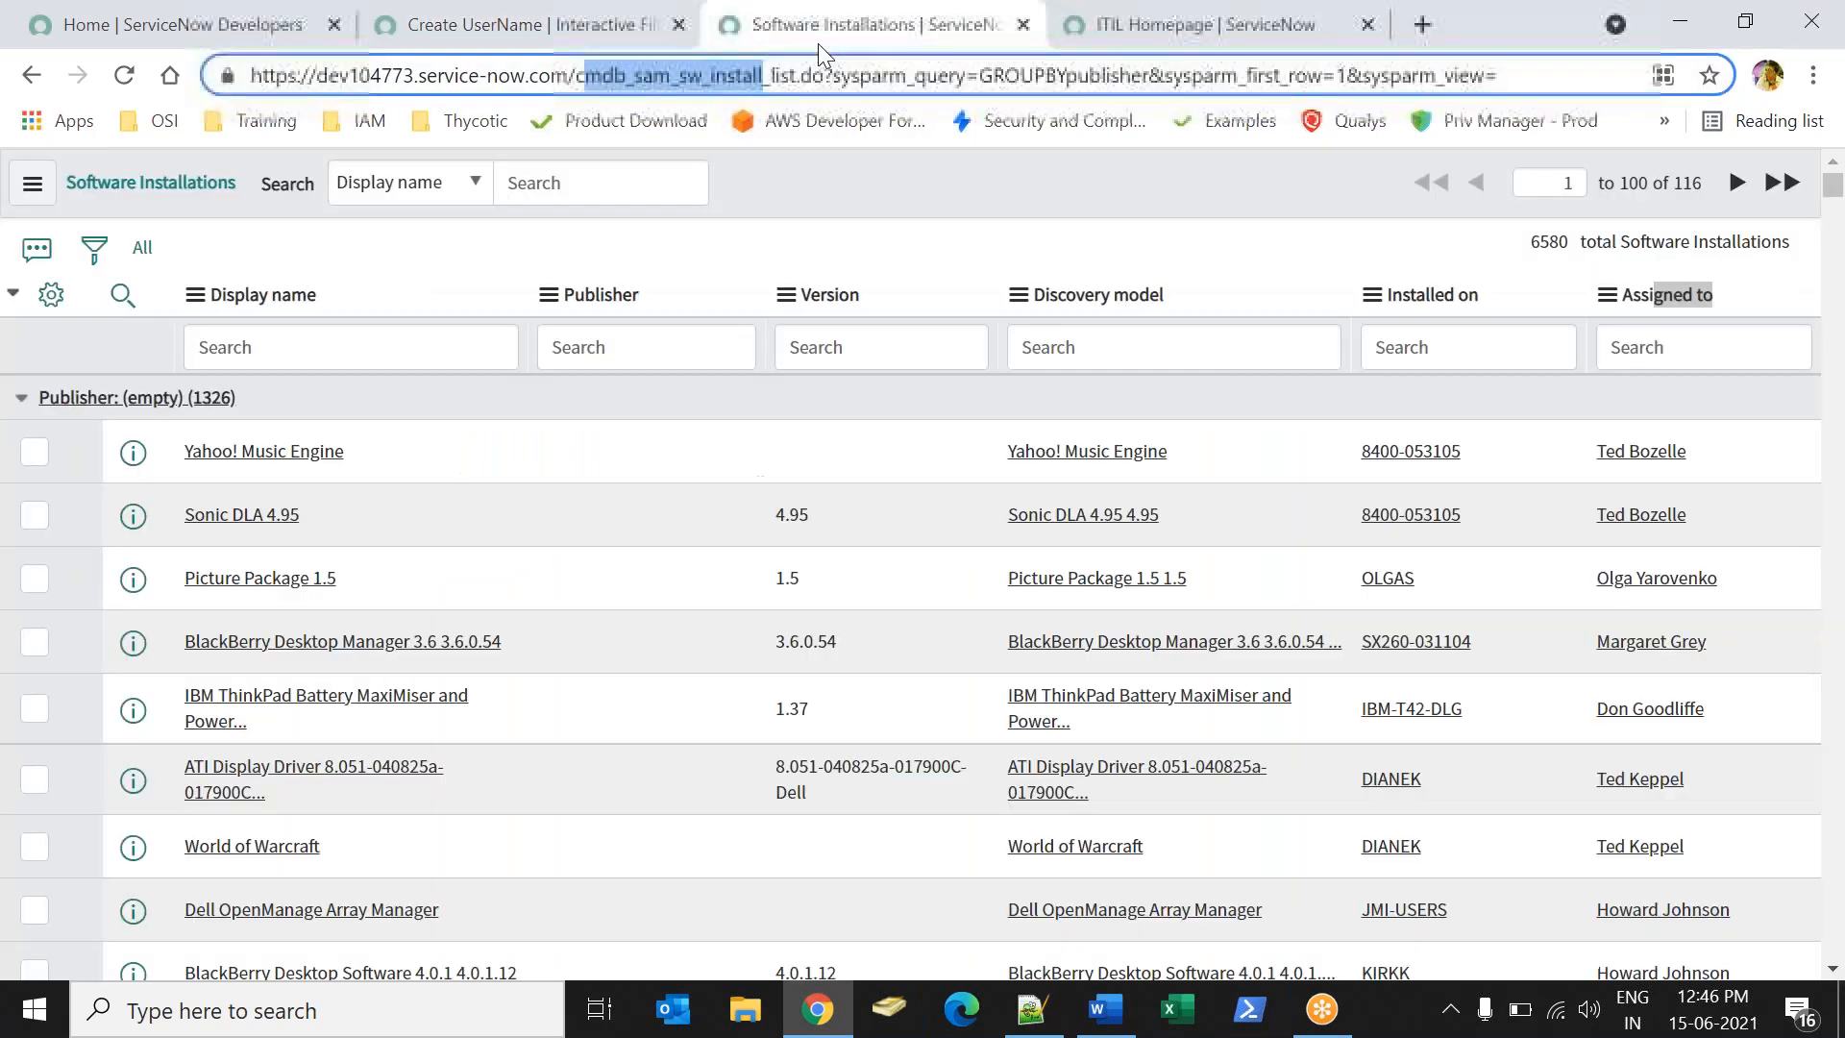
double_click(1757, 452)
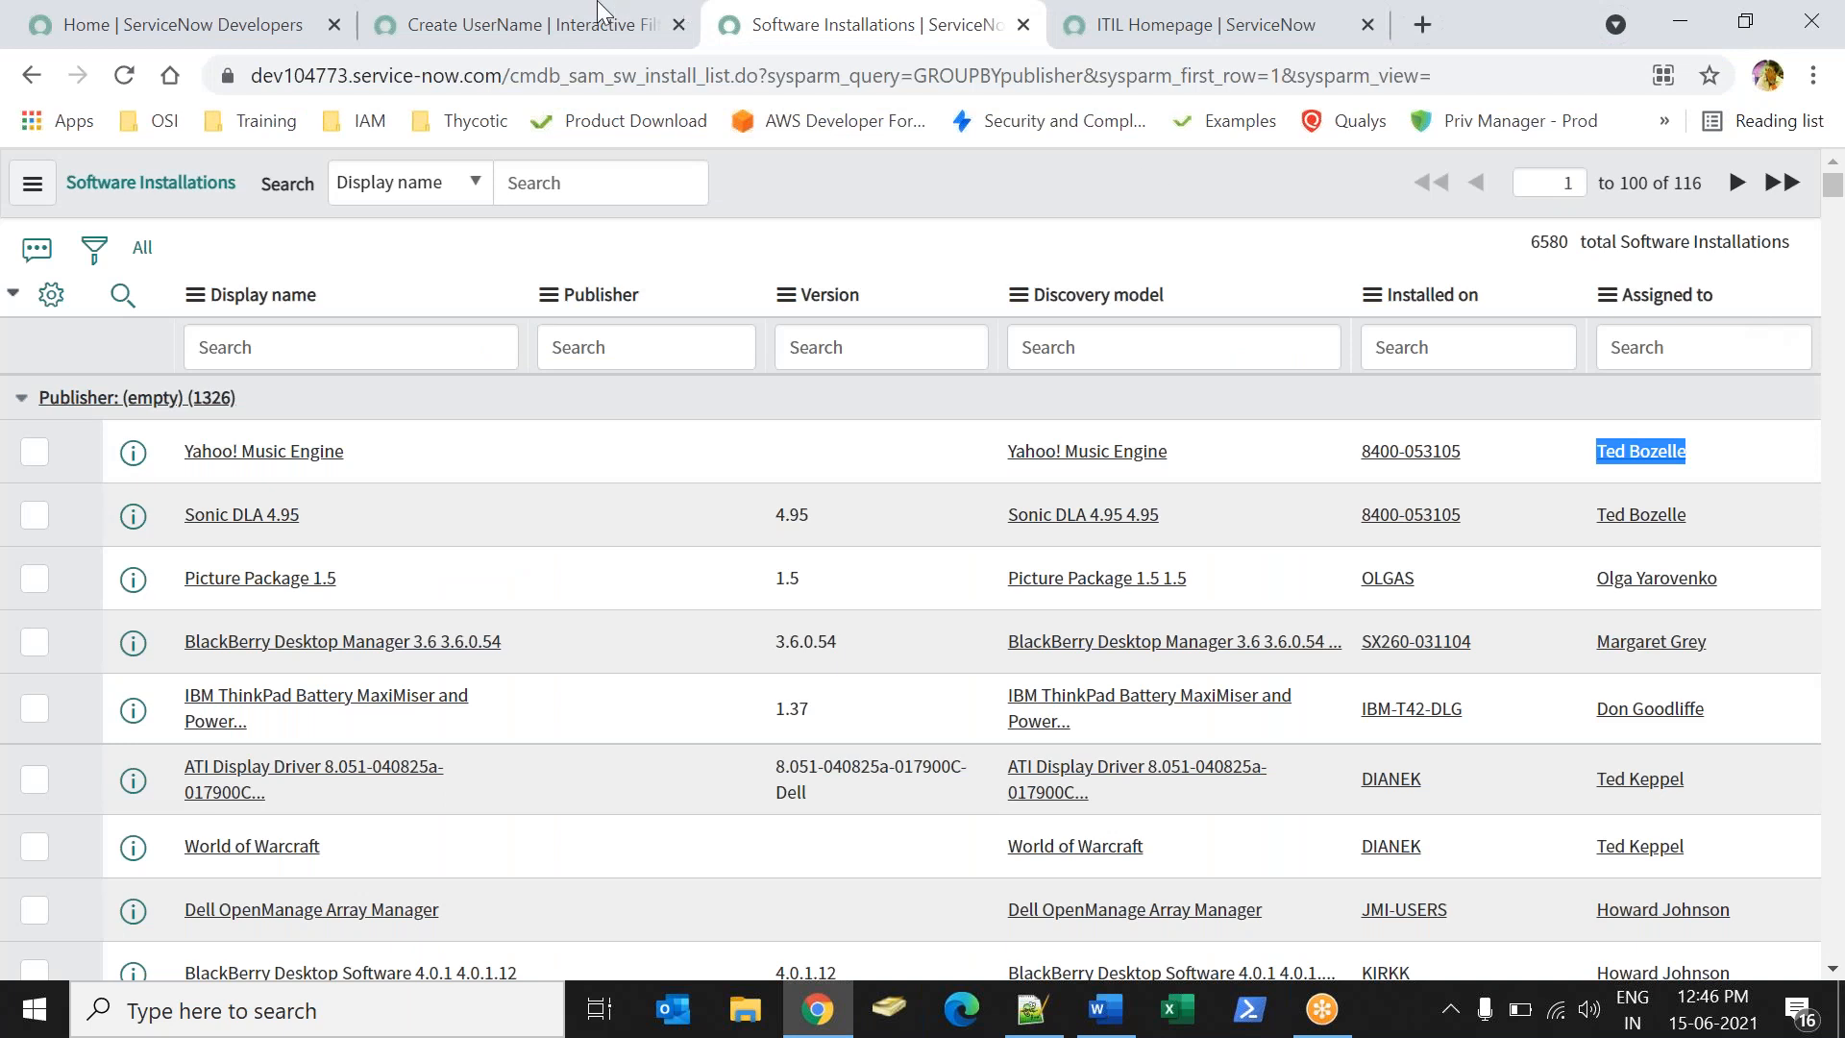
click(490, 26)
click(773, 488)
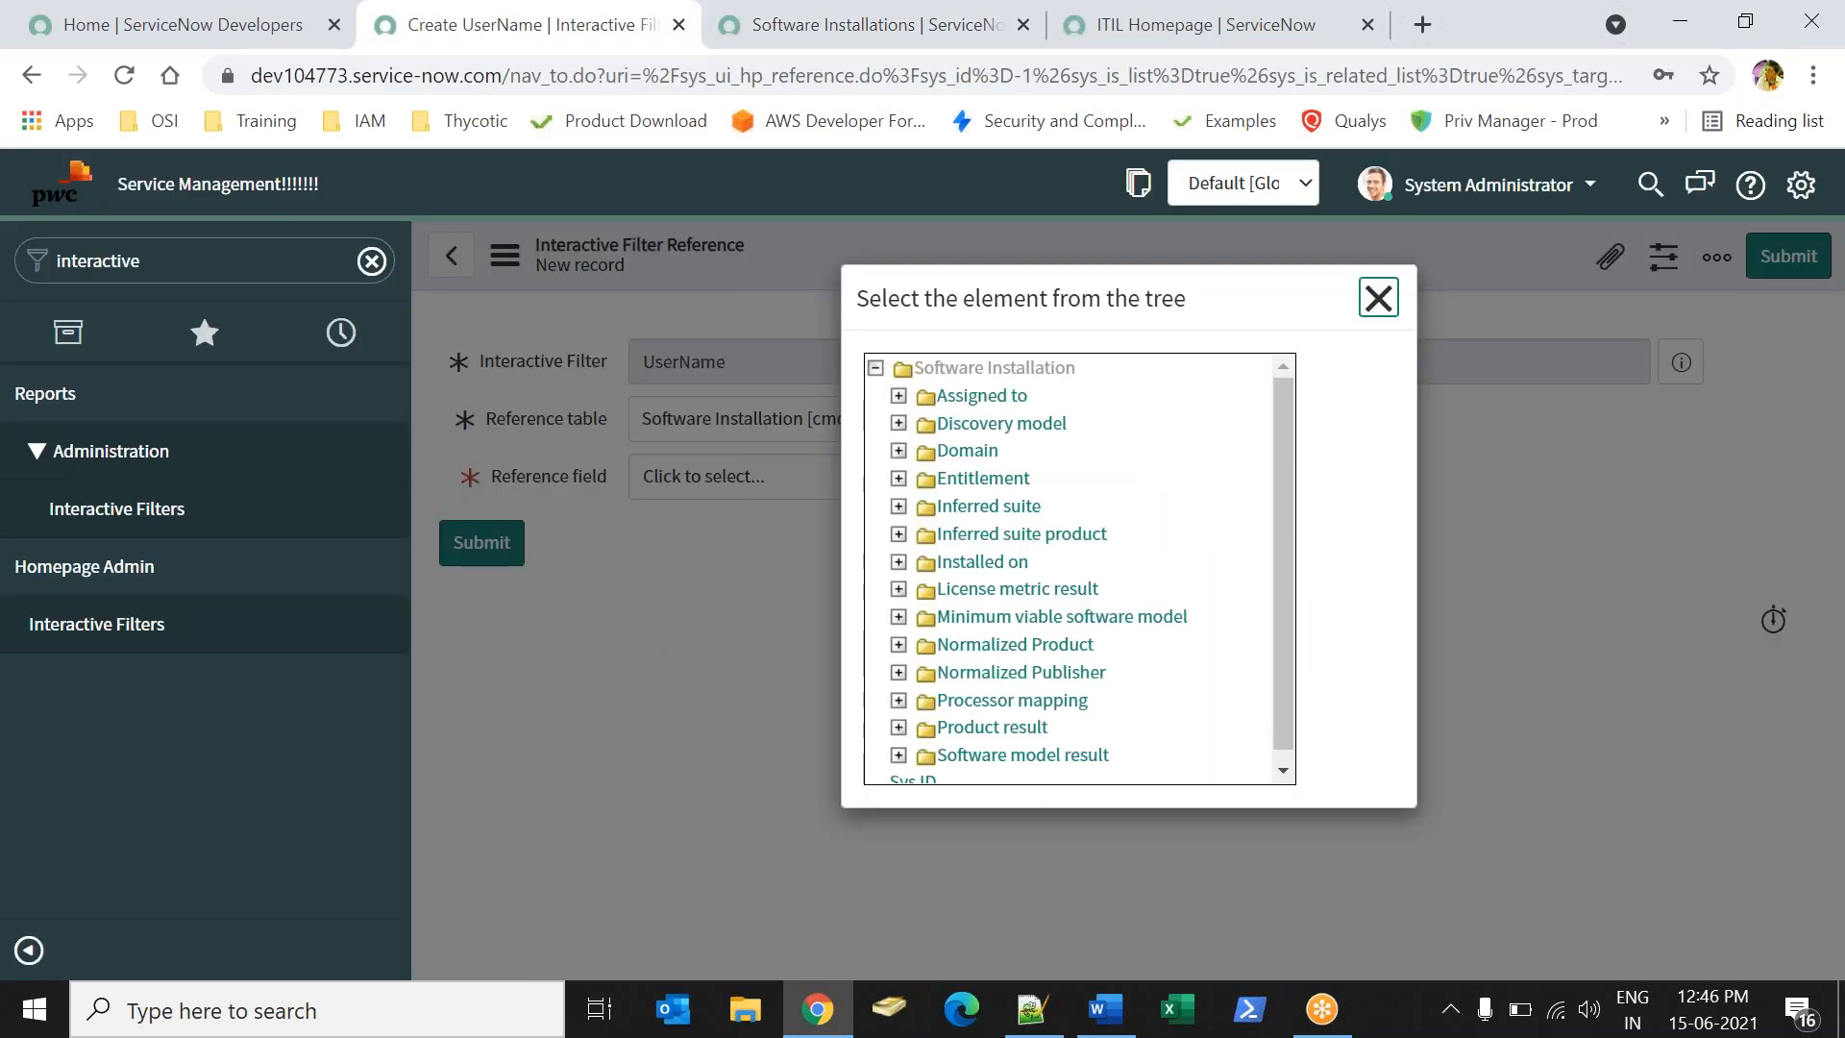
click(977, 410)
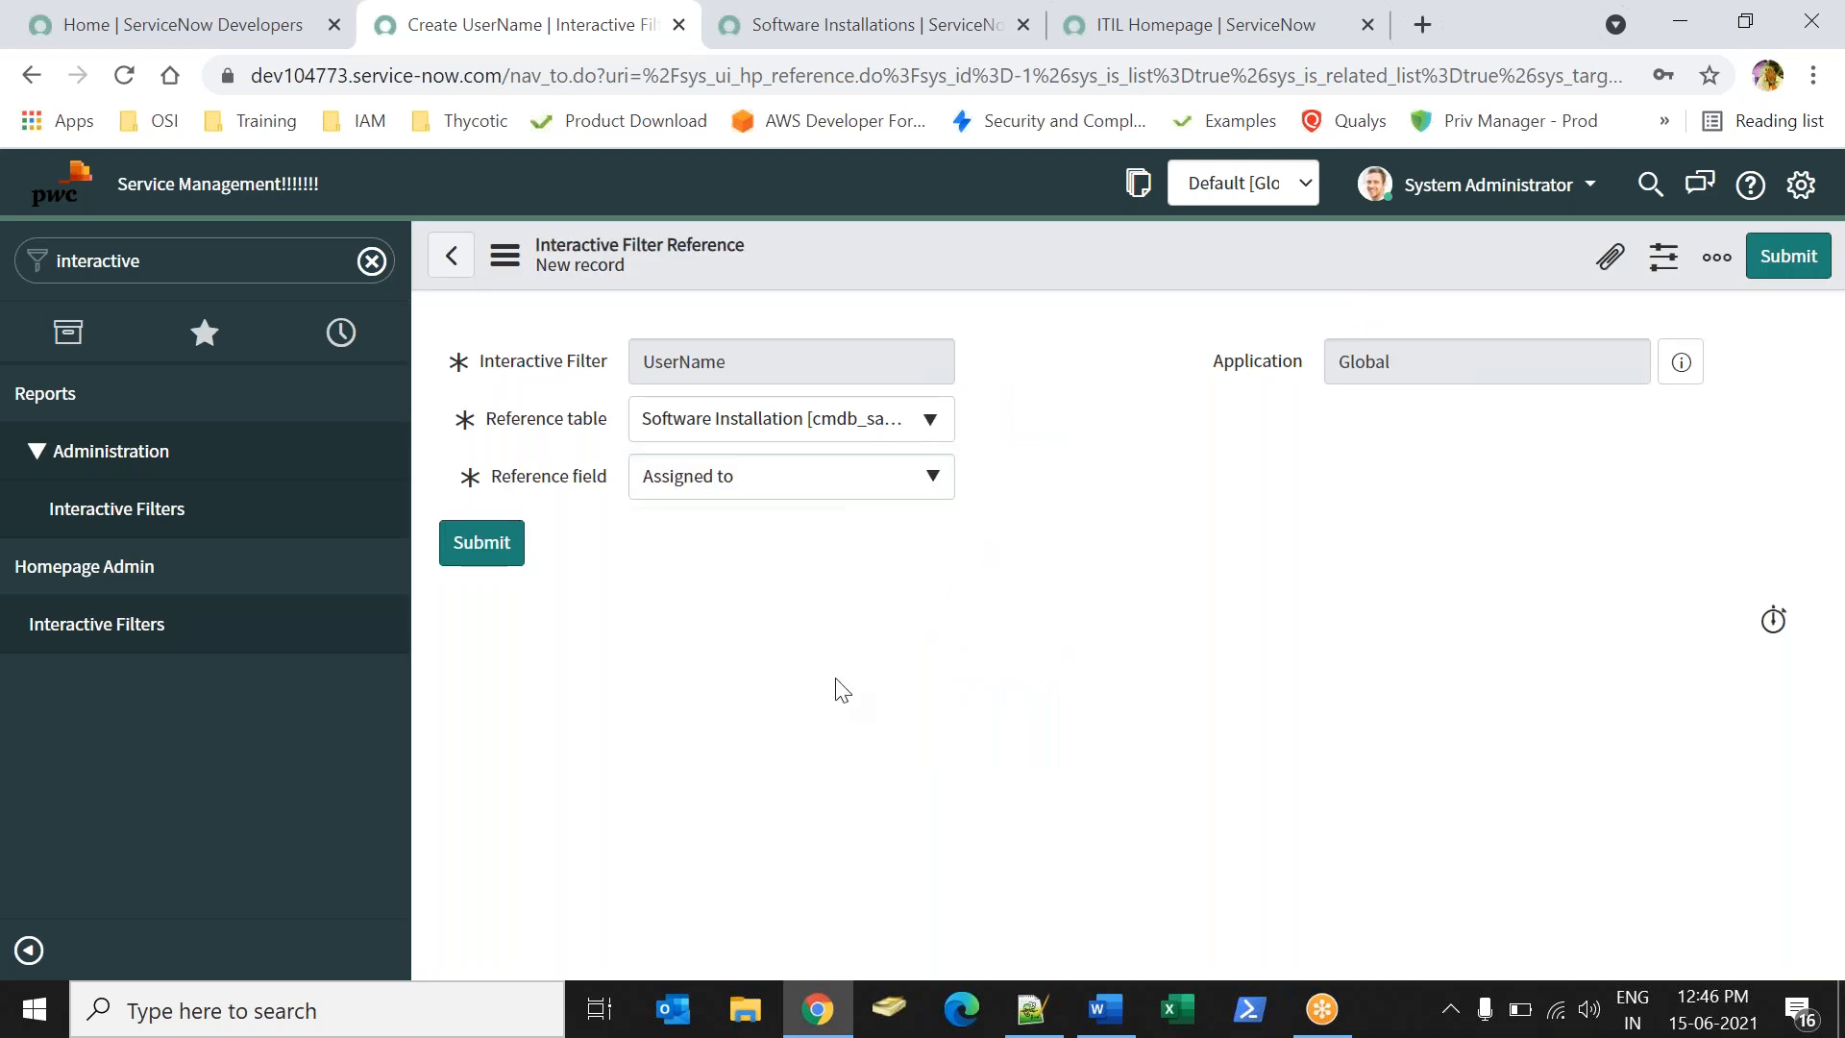
click(489, 556)
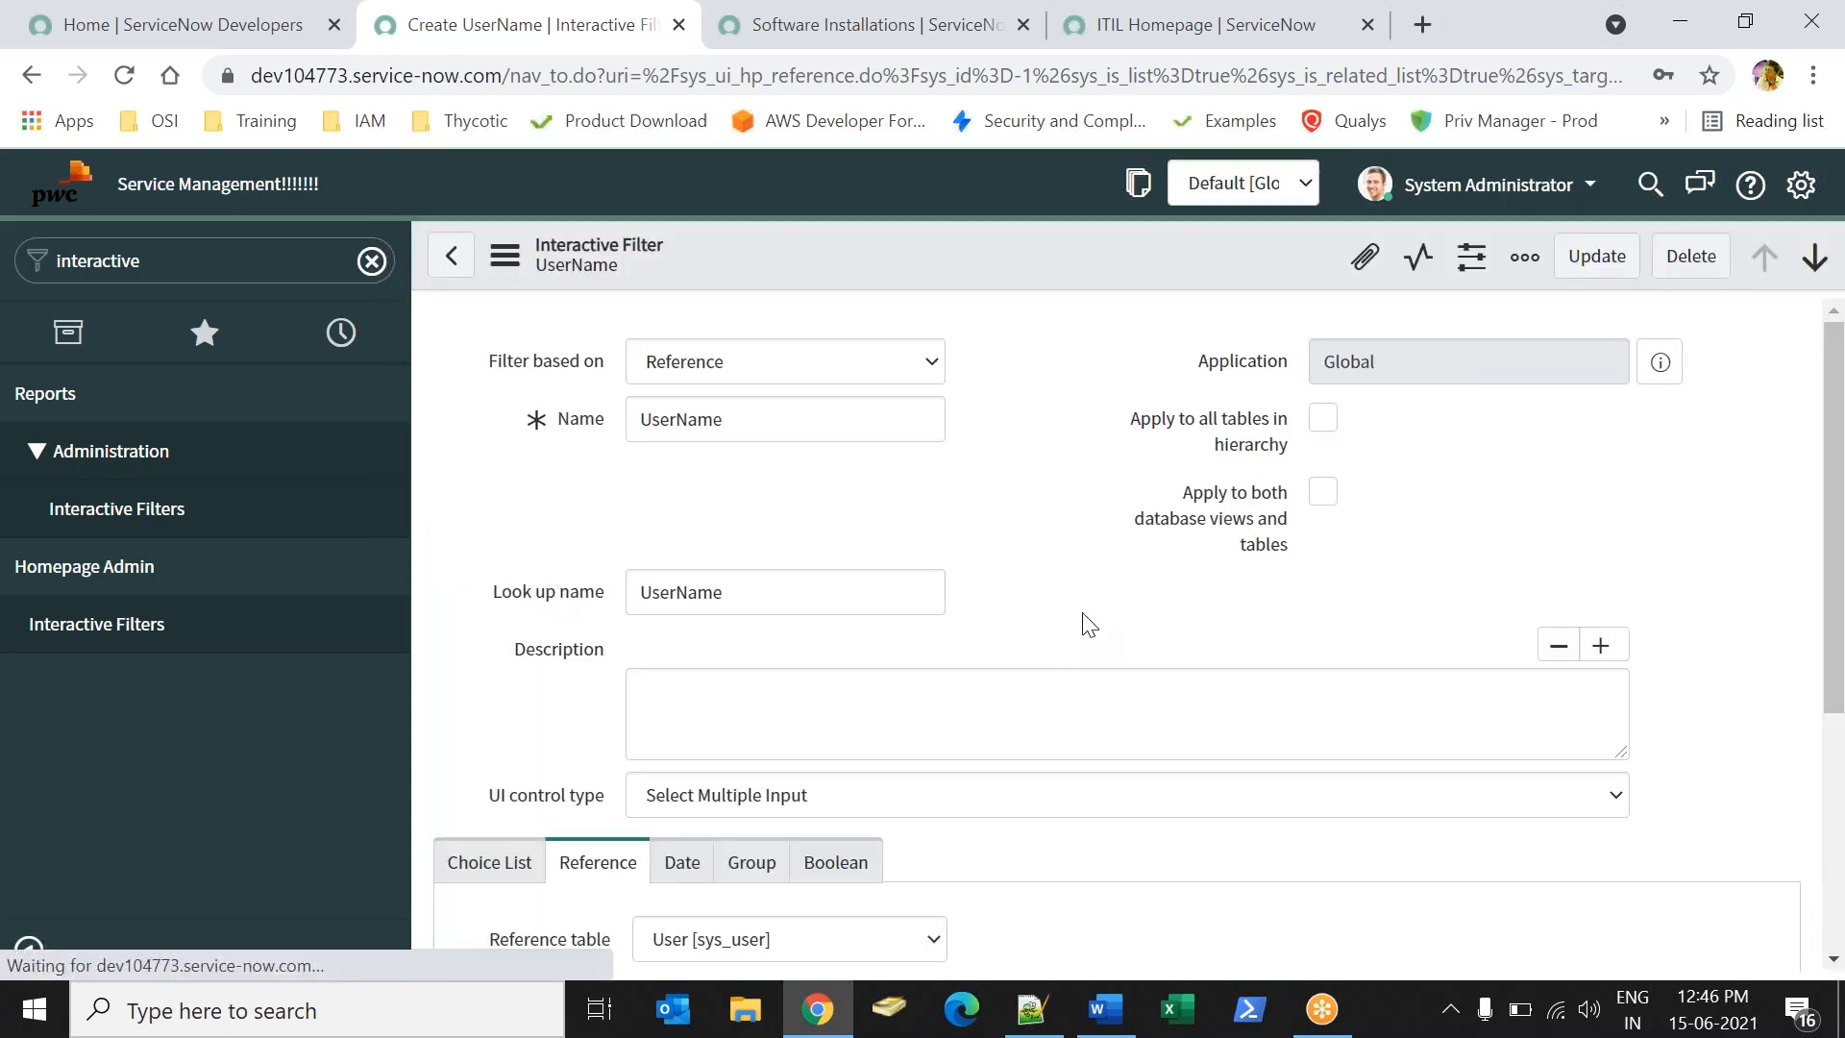
- Scroll the Interactive Filters list and begin a 'performance' search in the navigator
scroll(1842, 725, down, 5)
scroll(1842, 725, down, 3)
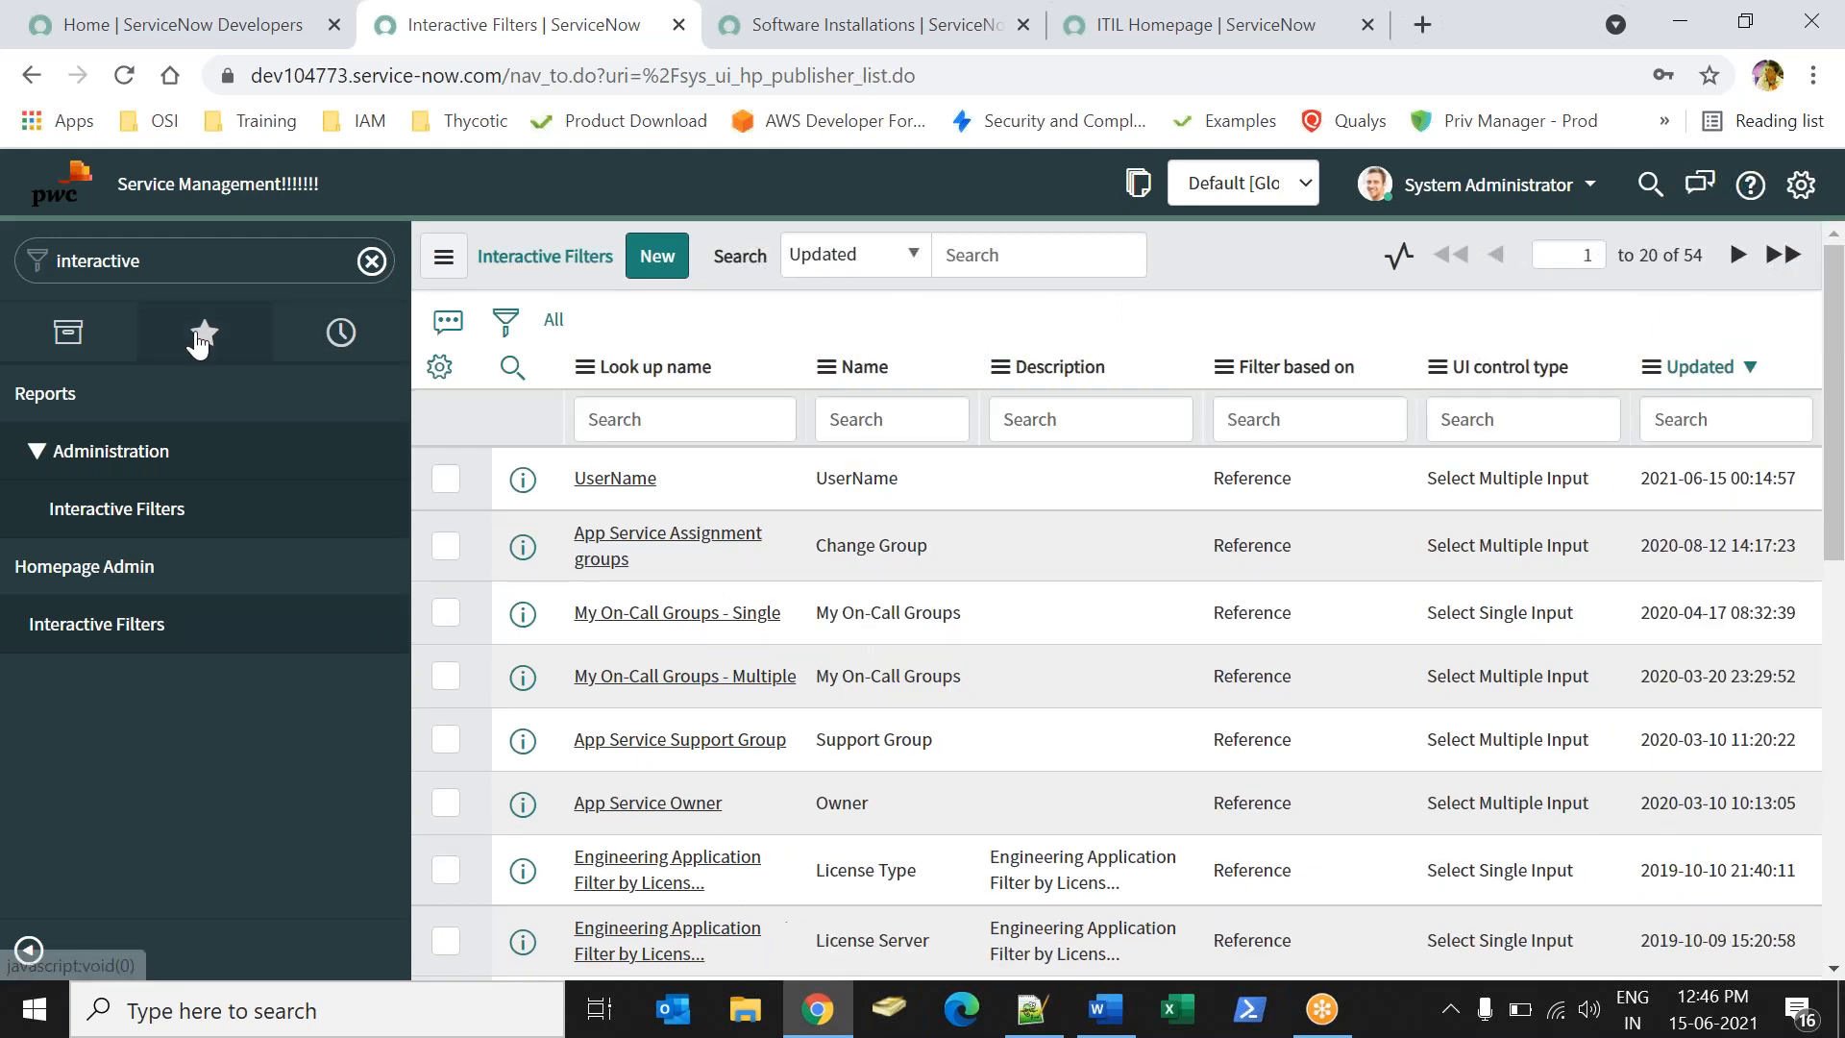
double_click(97, 260)
text(pefro)
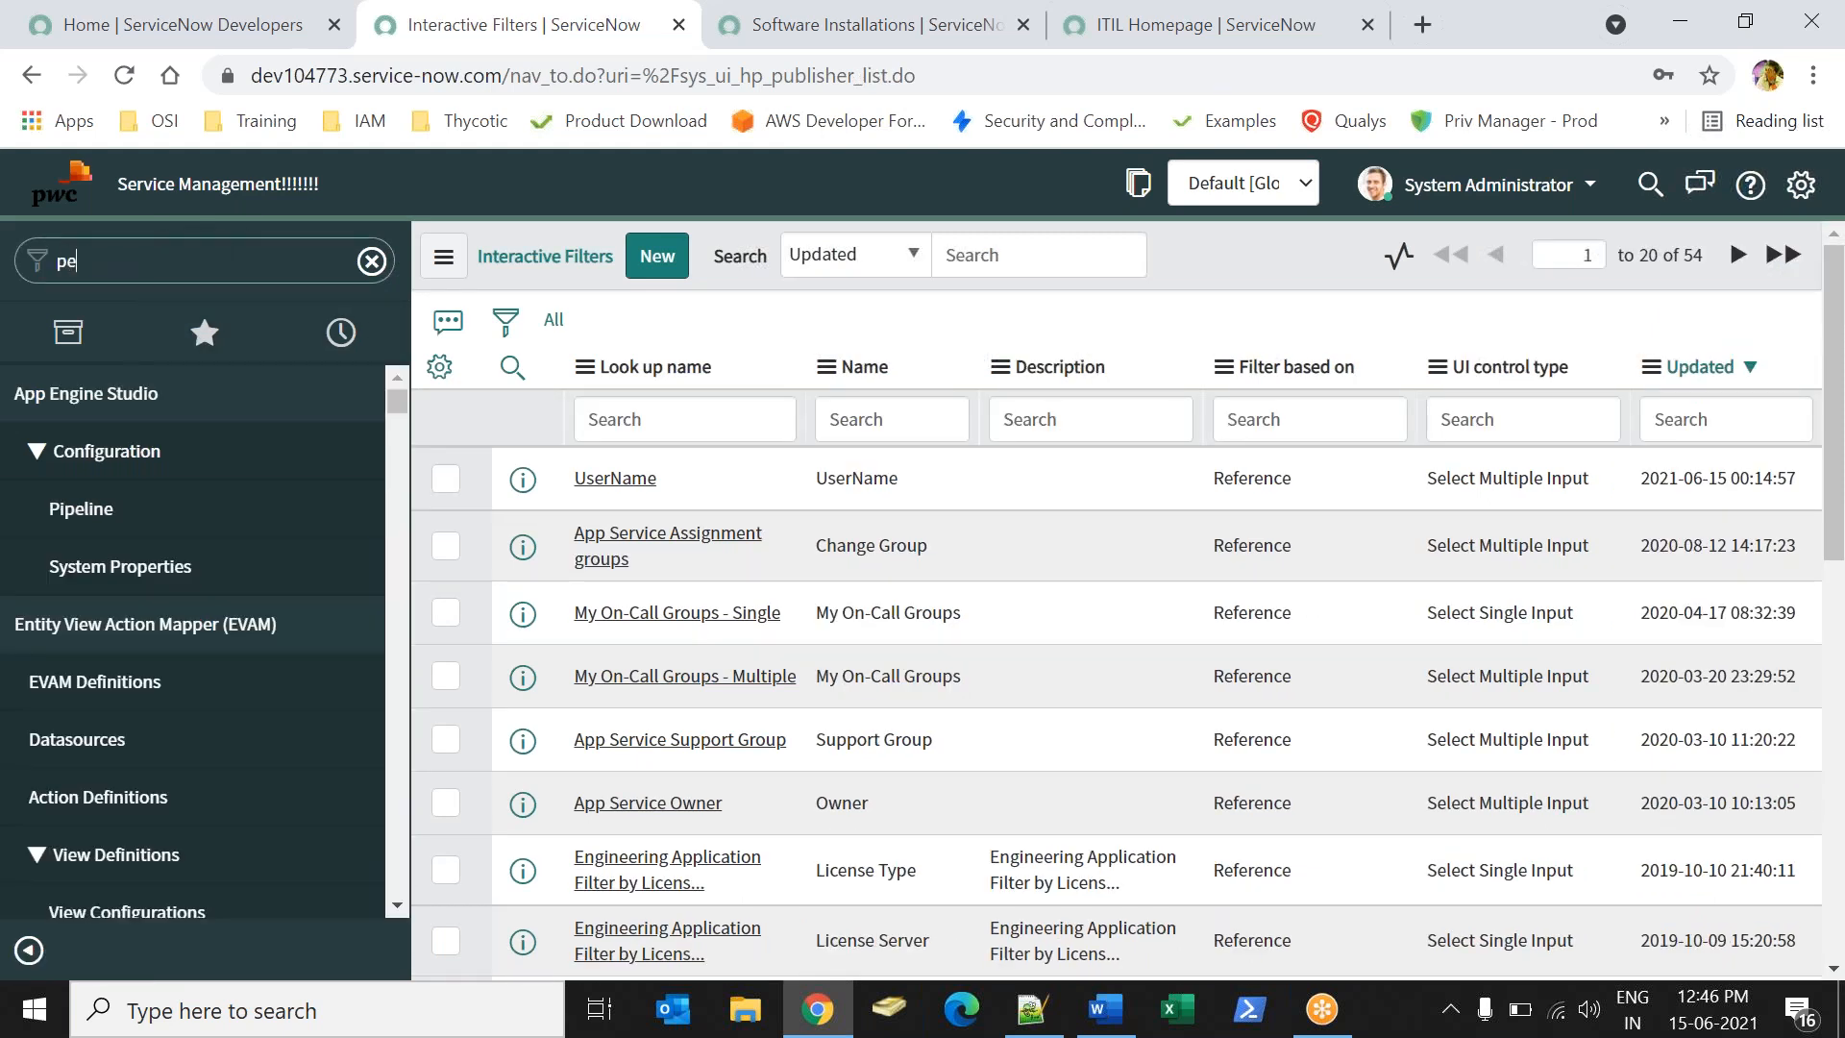
key(BackSpace)
key(BackSpace)
key(BackSpace)
key(BackSpace)
key(BackSpace)
key(BackSpace)
key(BackSpace)
key(BackSpace)
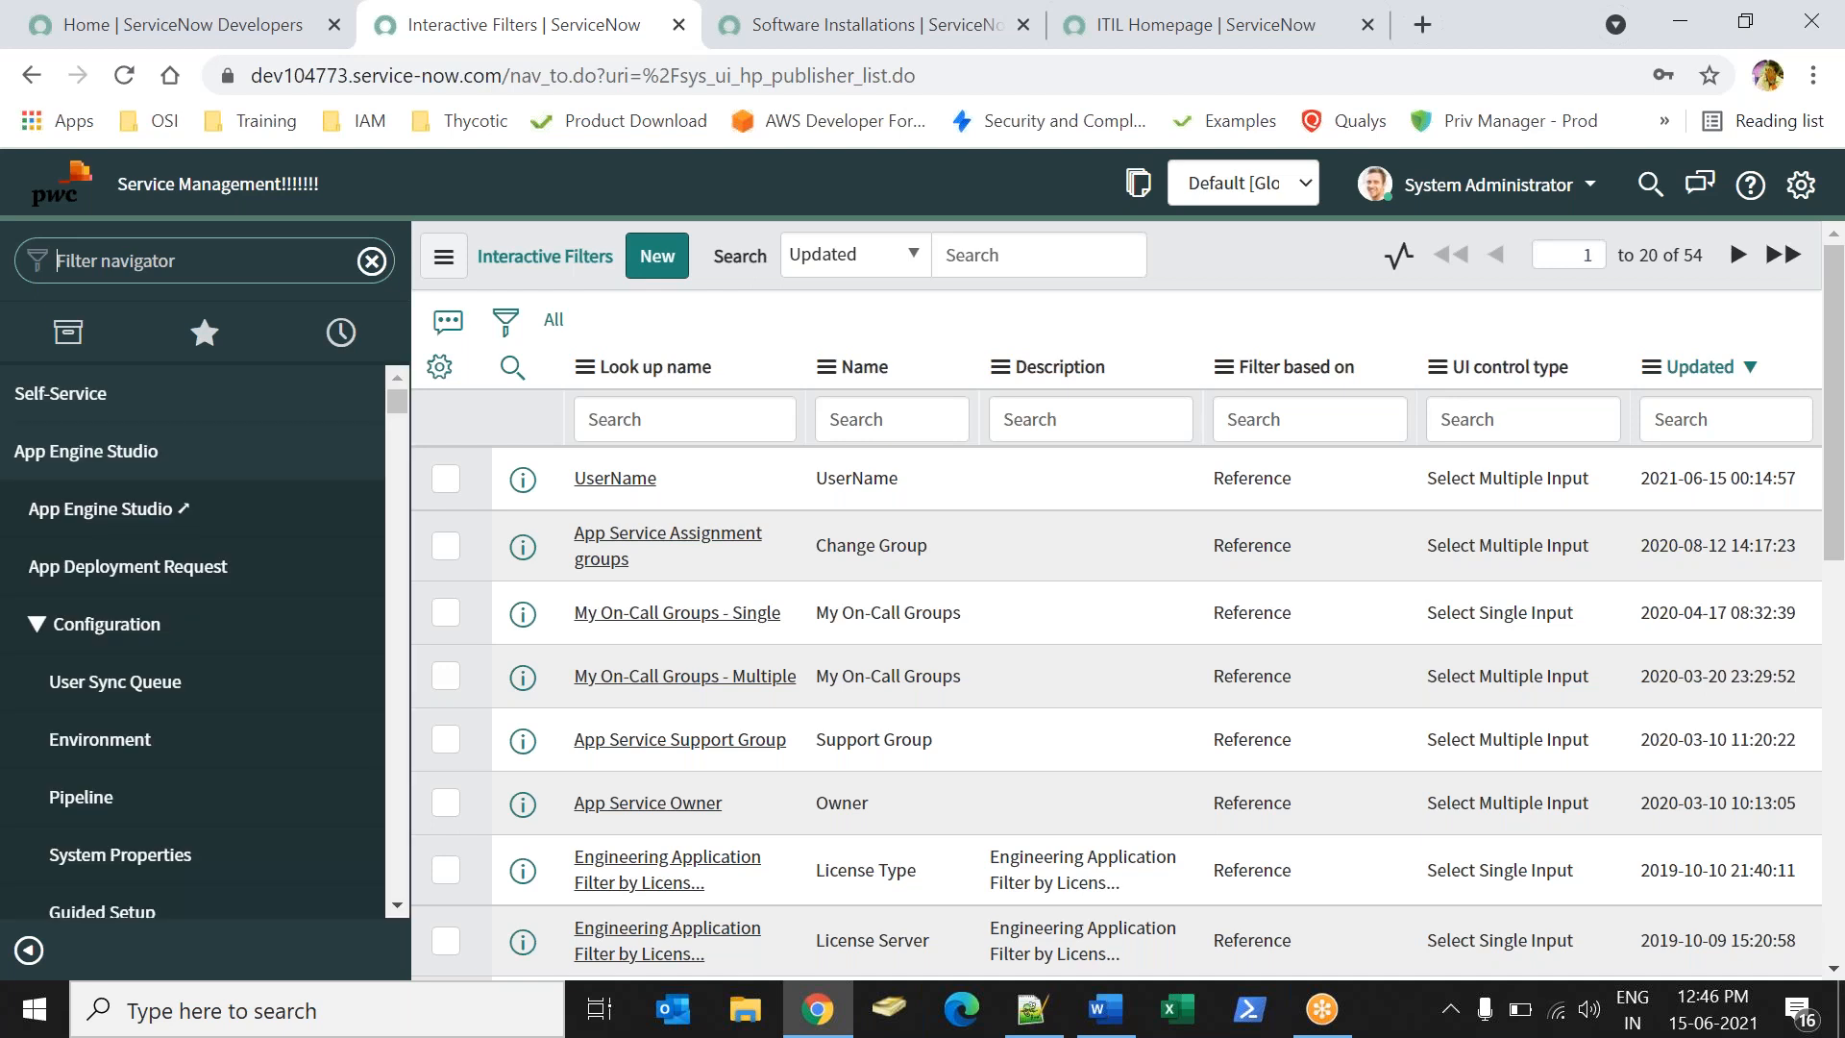
- Open the SAM Dashboard from Performance Analytics dashboards
text(performanc)
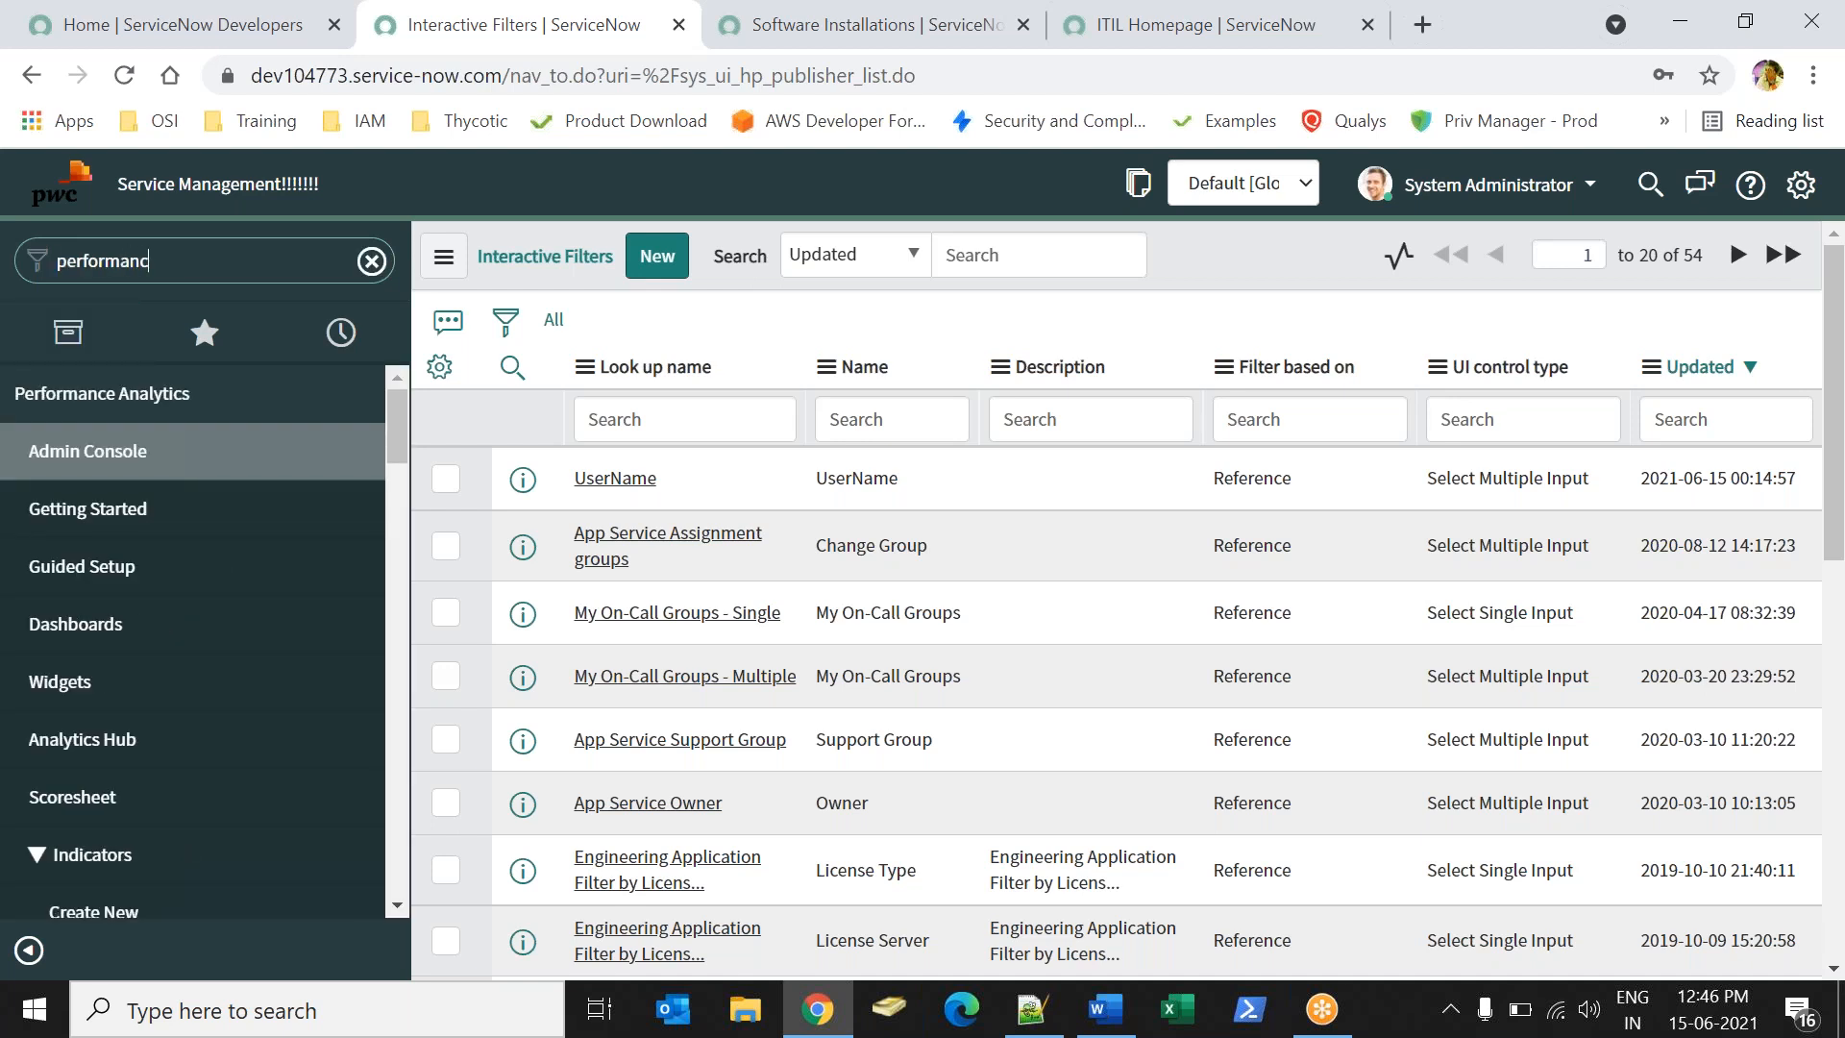
click(66, 630)
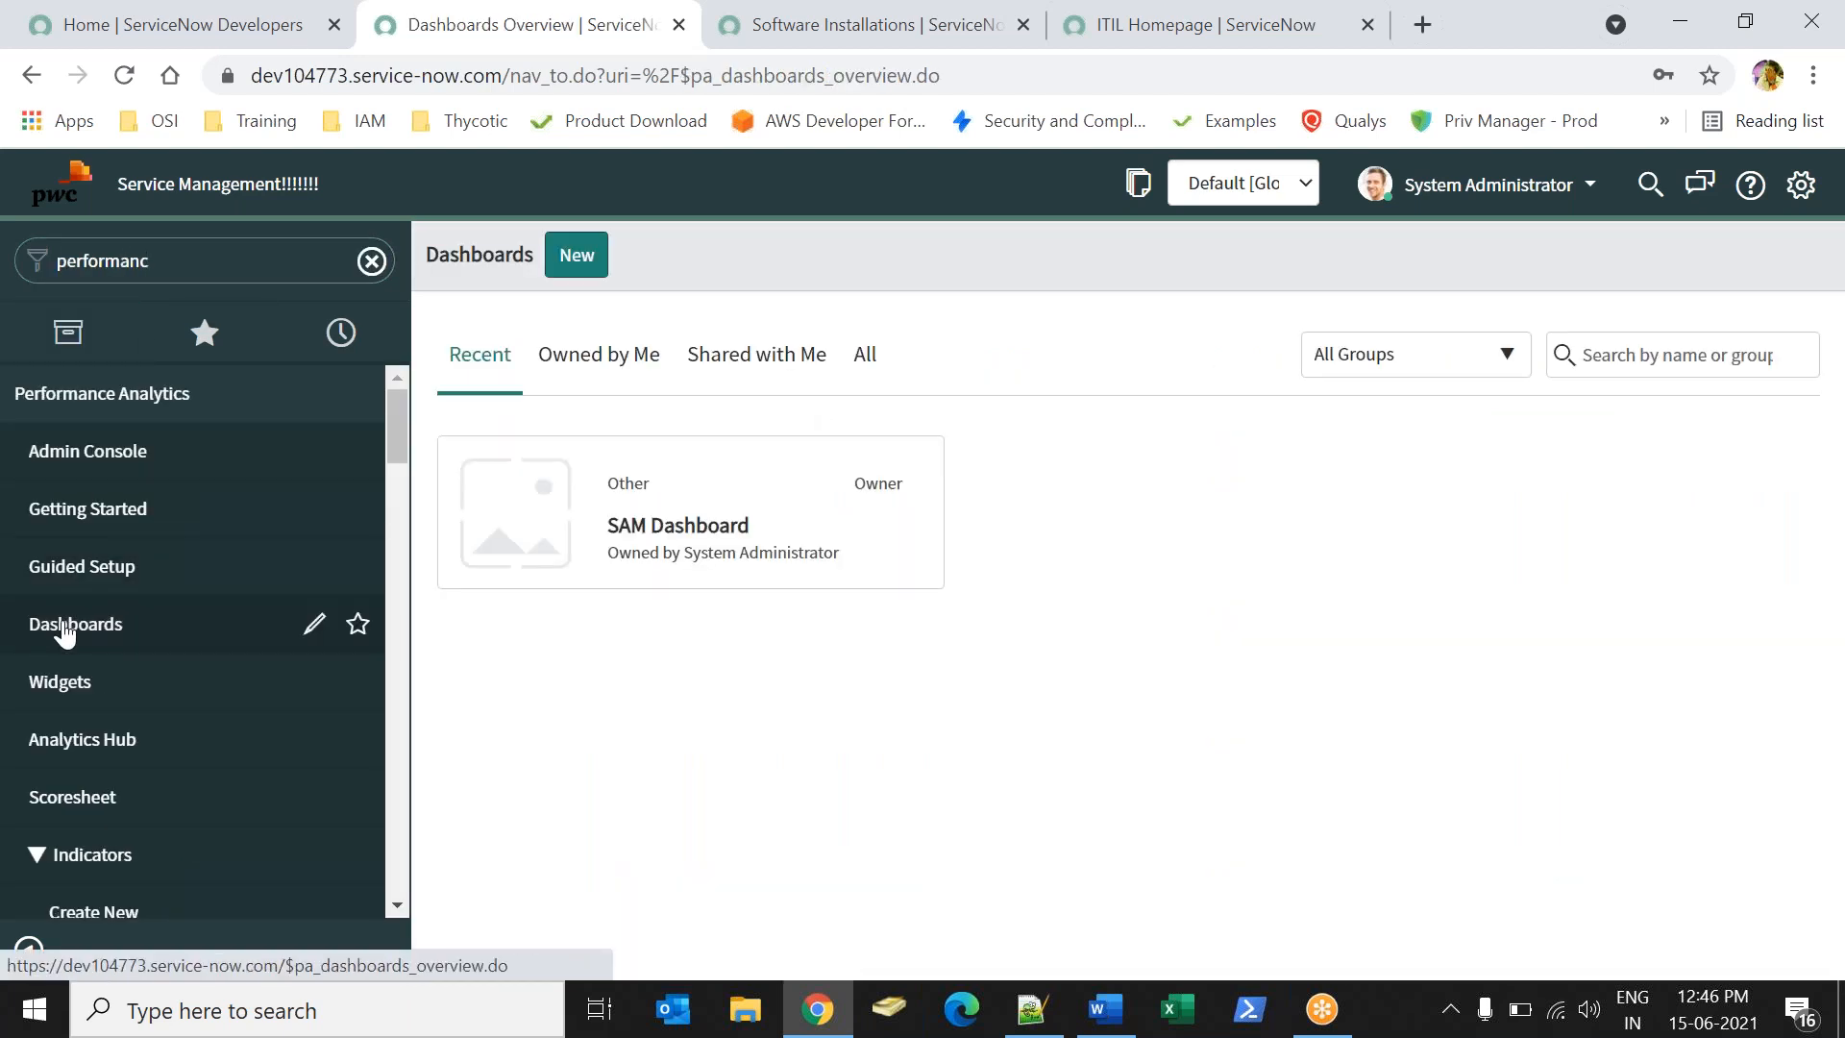
click(684, 529)
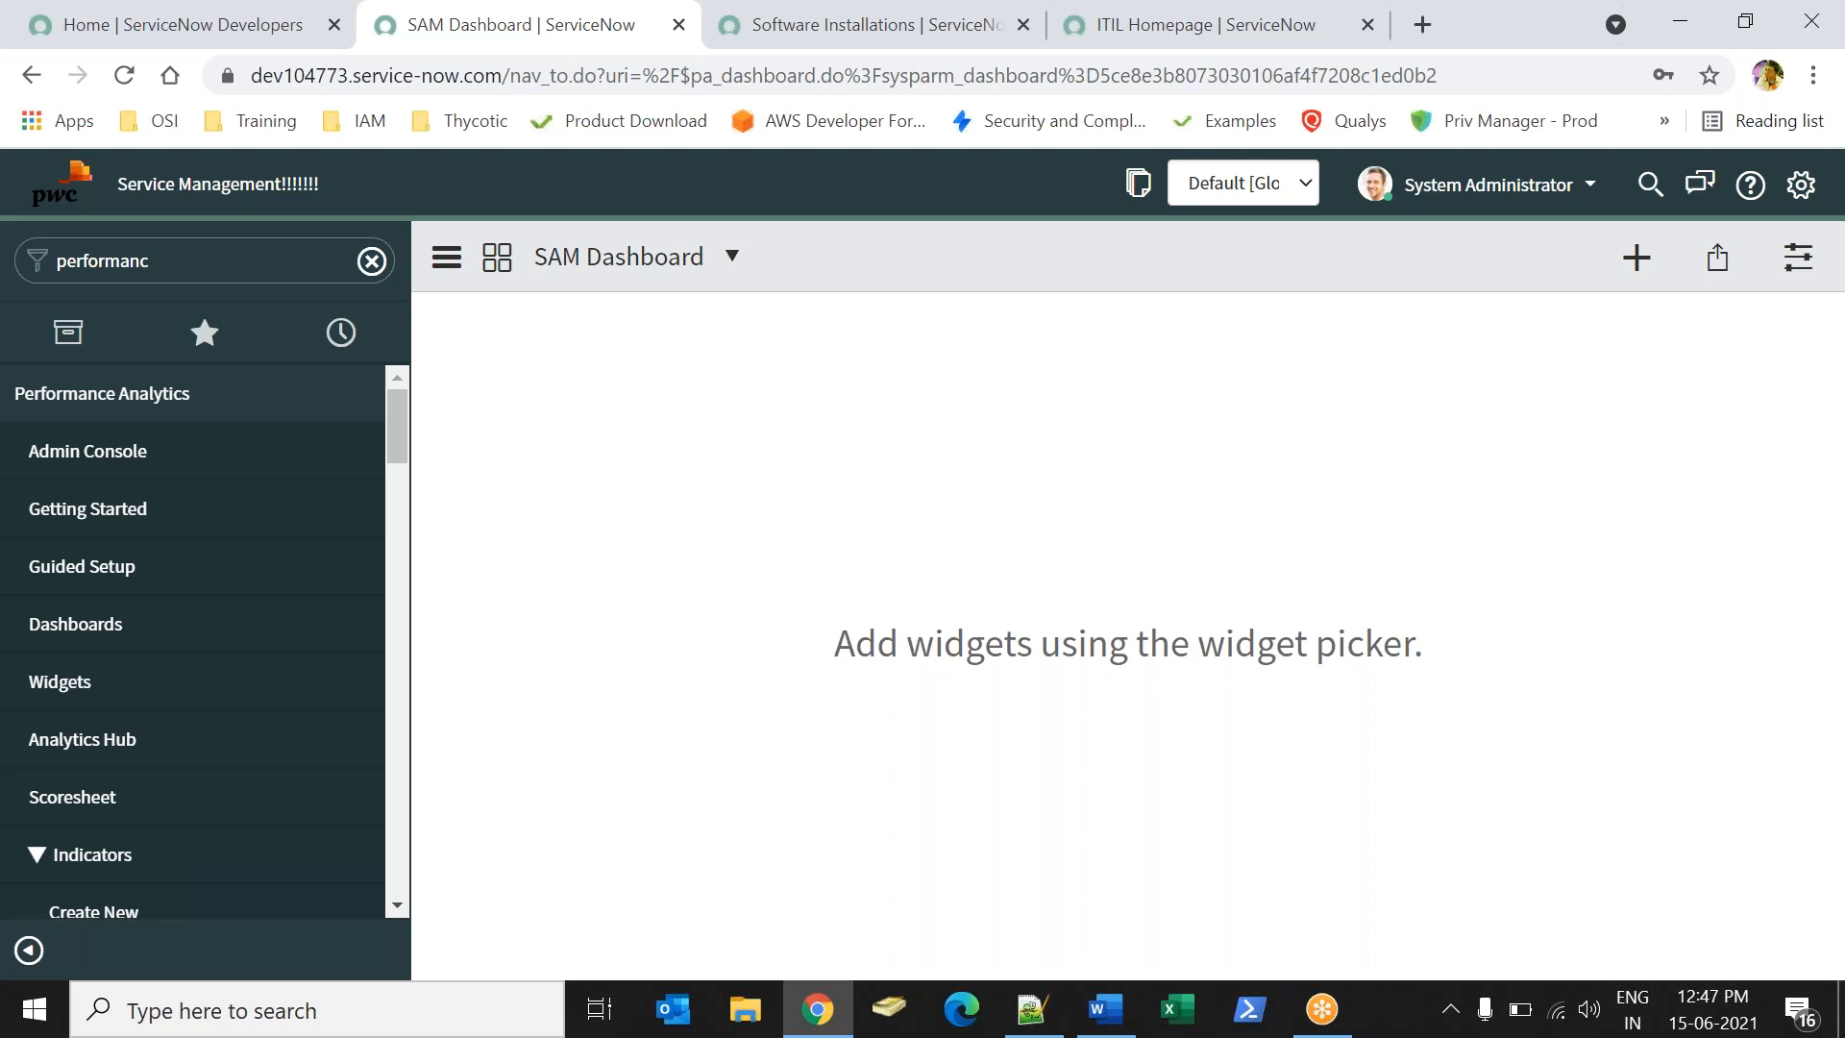
- Add the Interactive Filters > Reference > UserName widget to the dashboard
click(1636, 257)
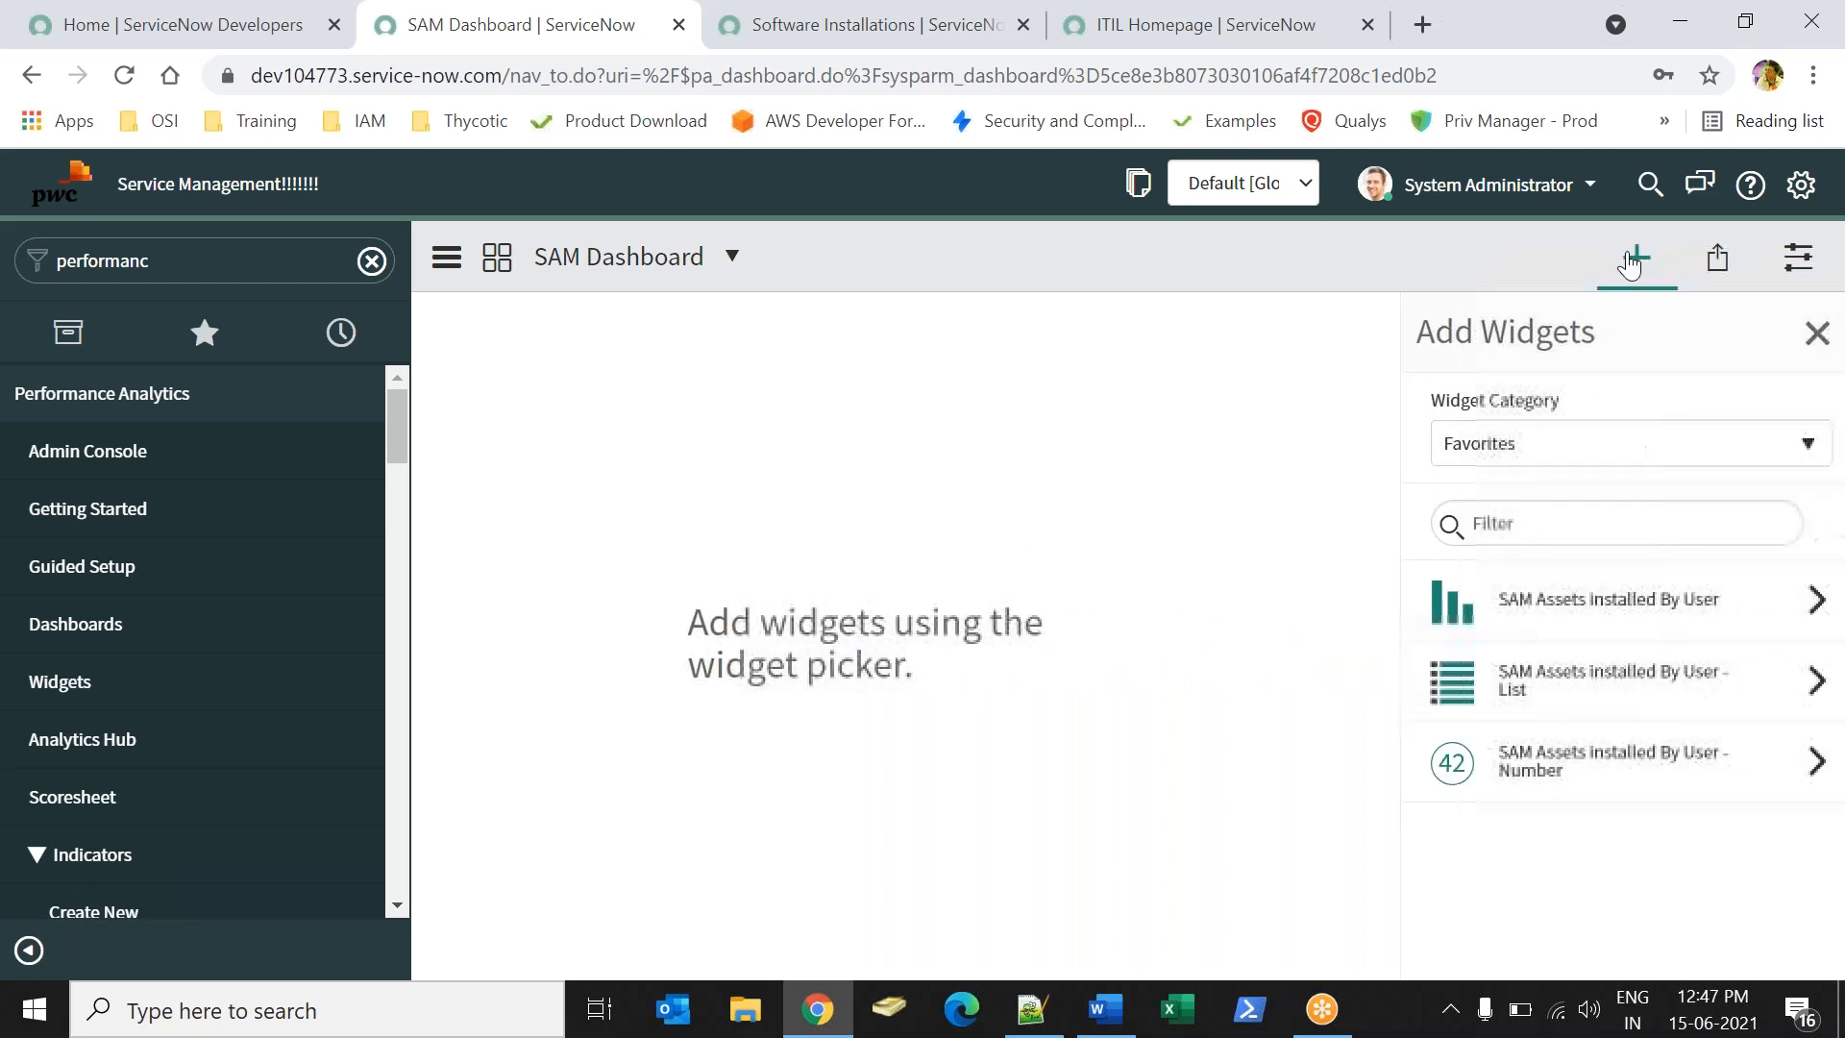
click(1533, 446)
text(inter)
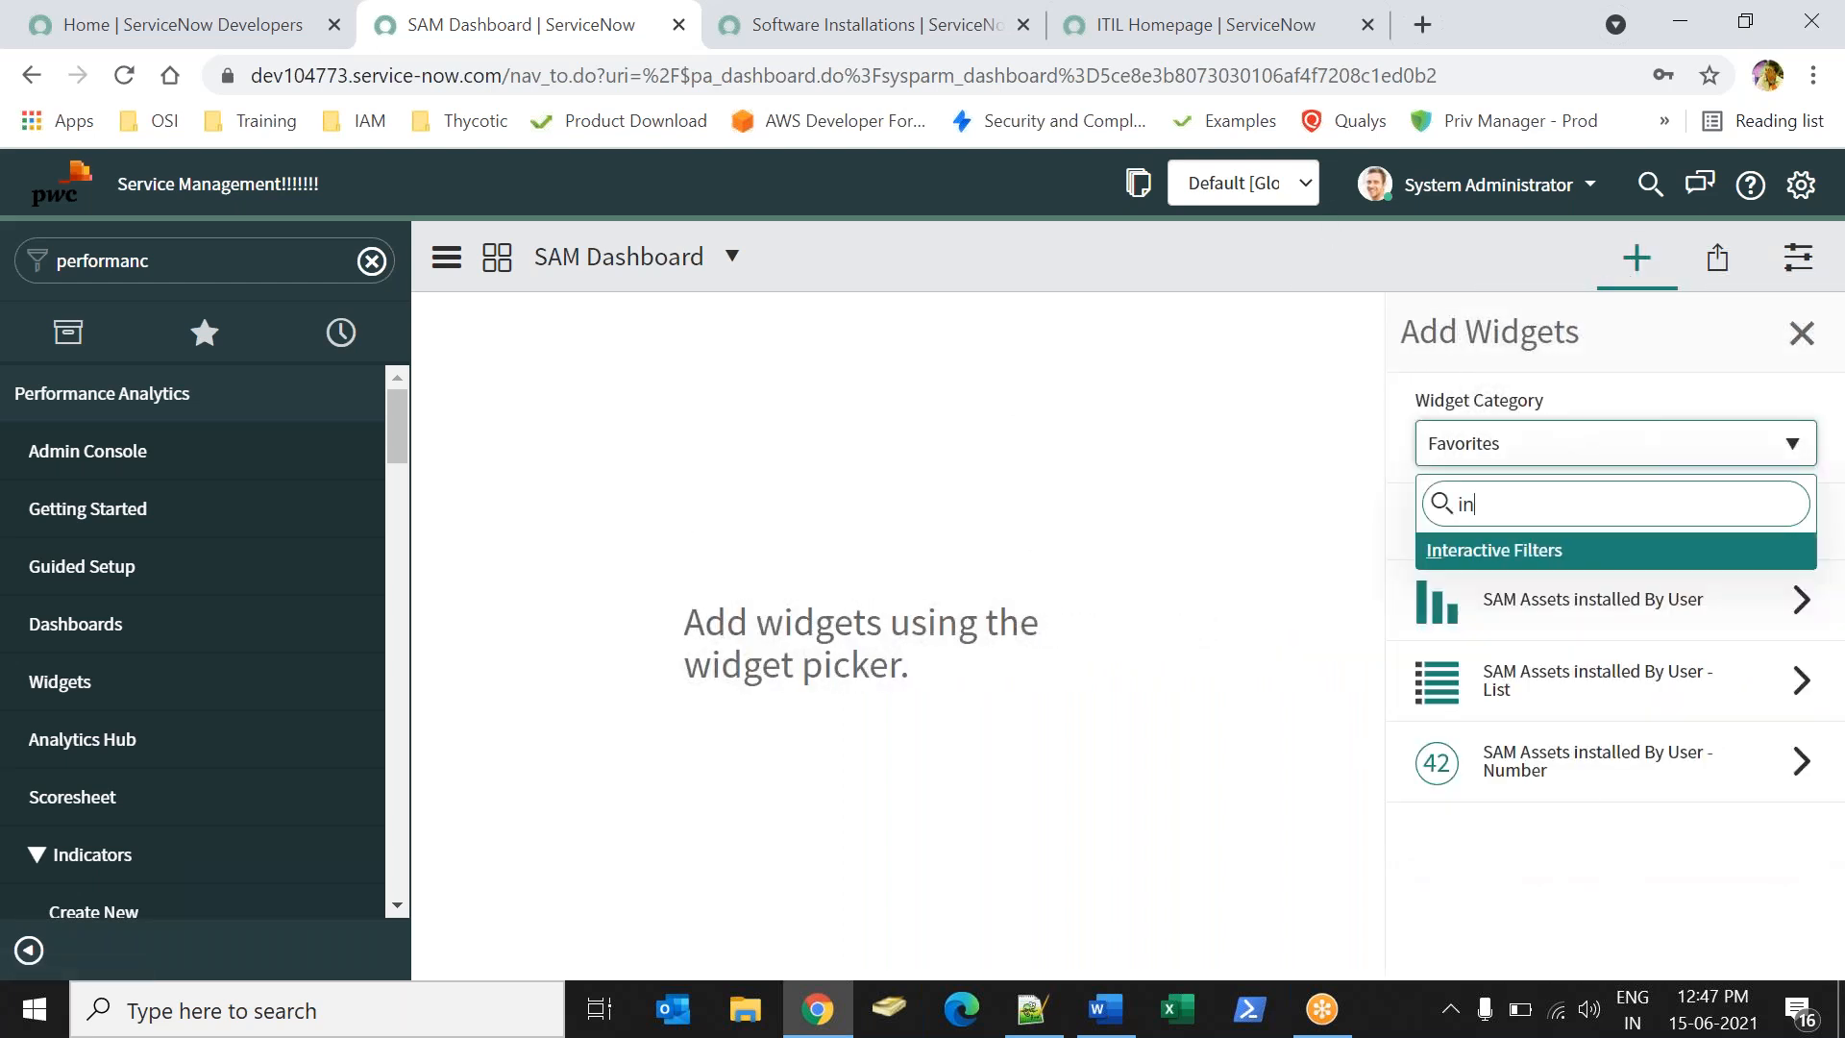
click(1497, 552)
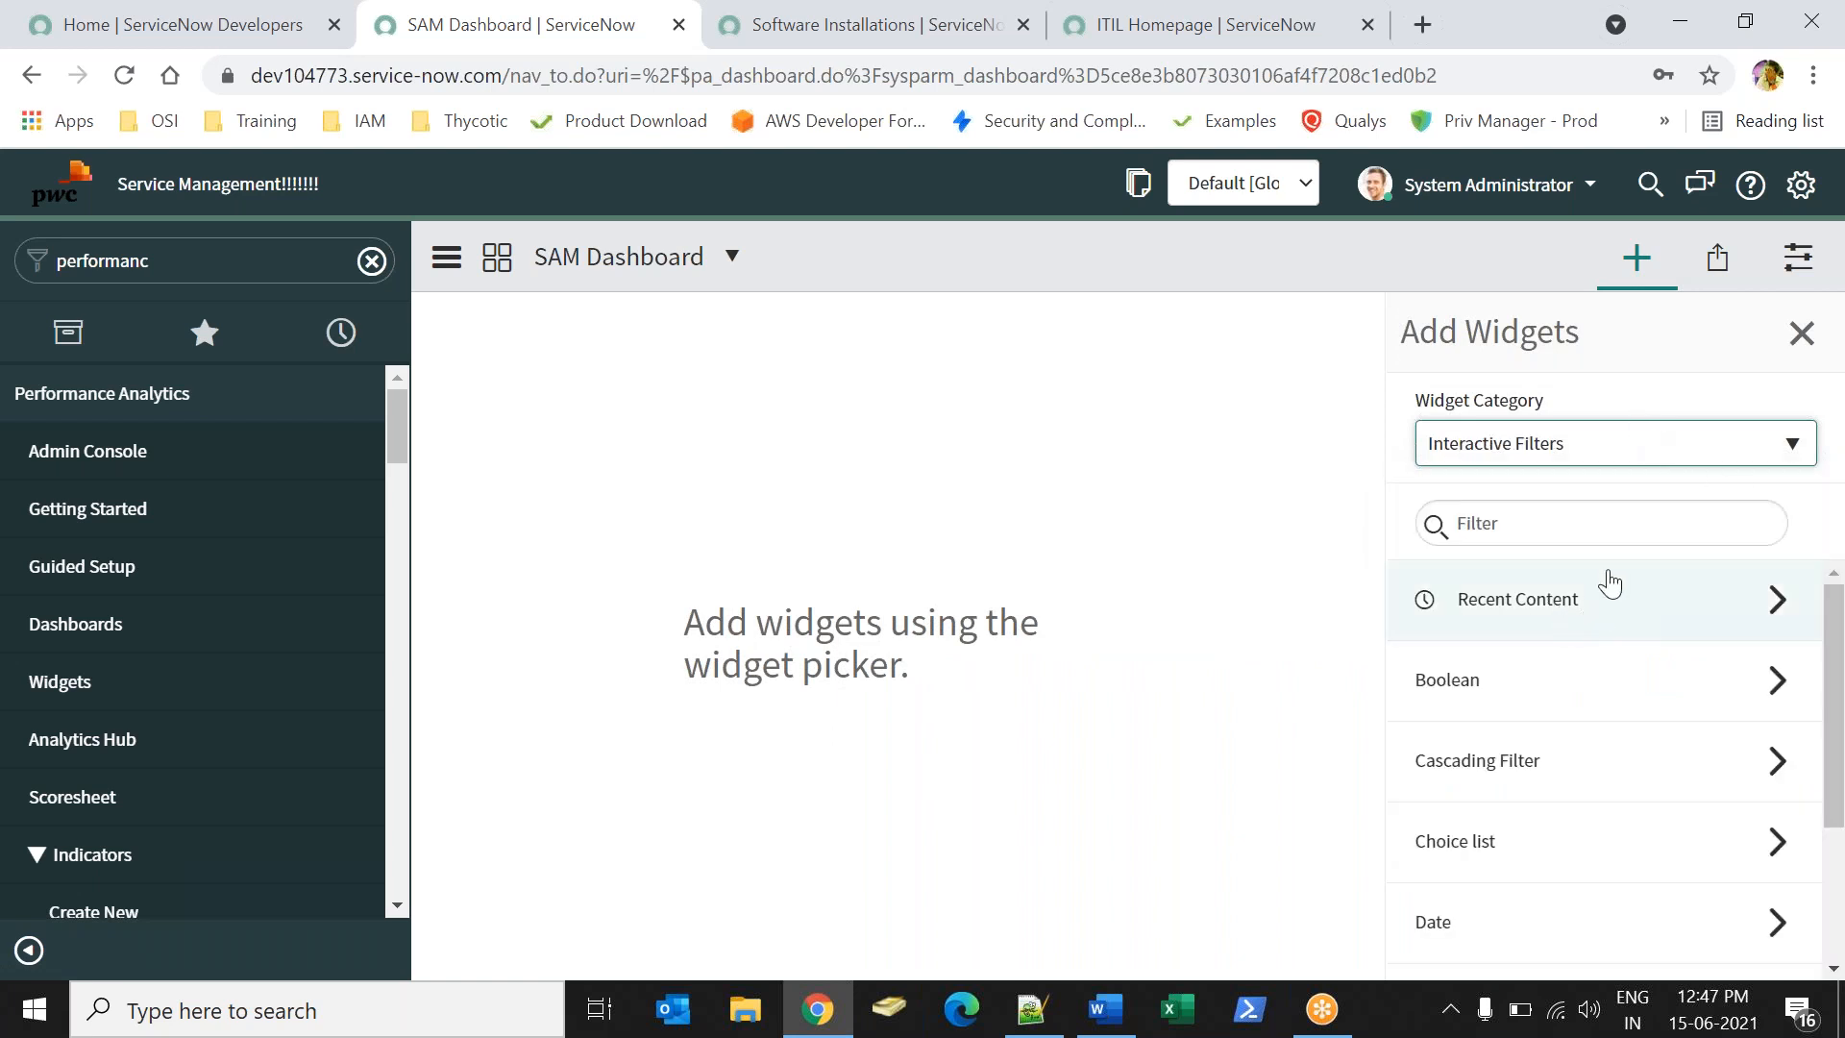
drag(1827, 611, 1831, 731)
click(1467, 906)
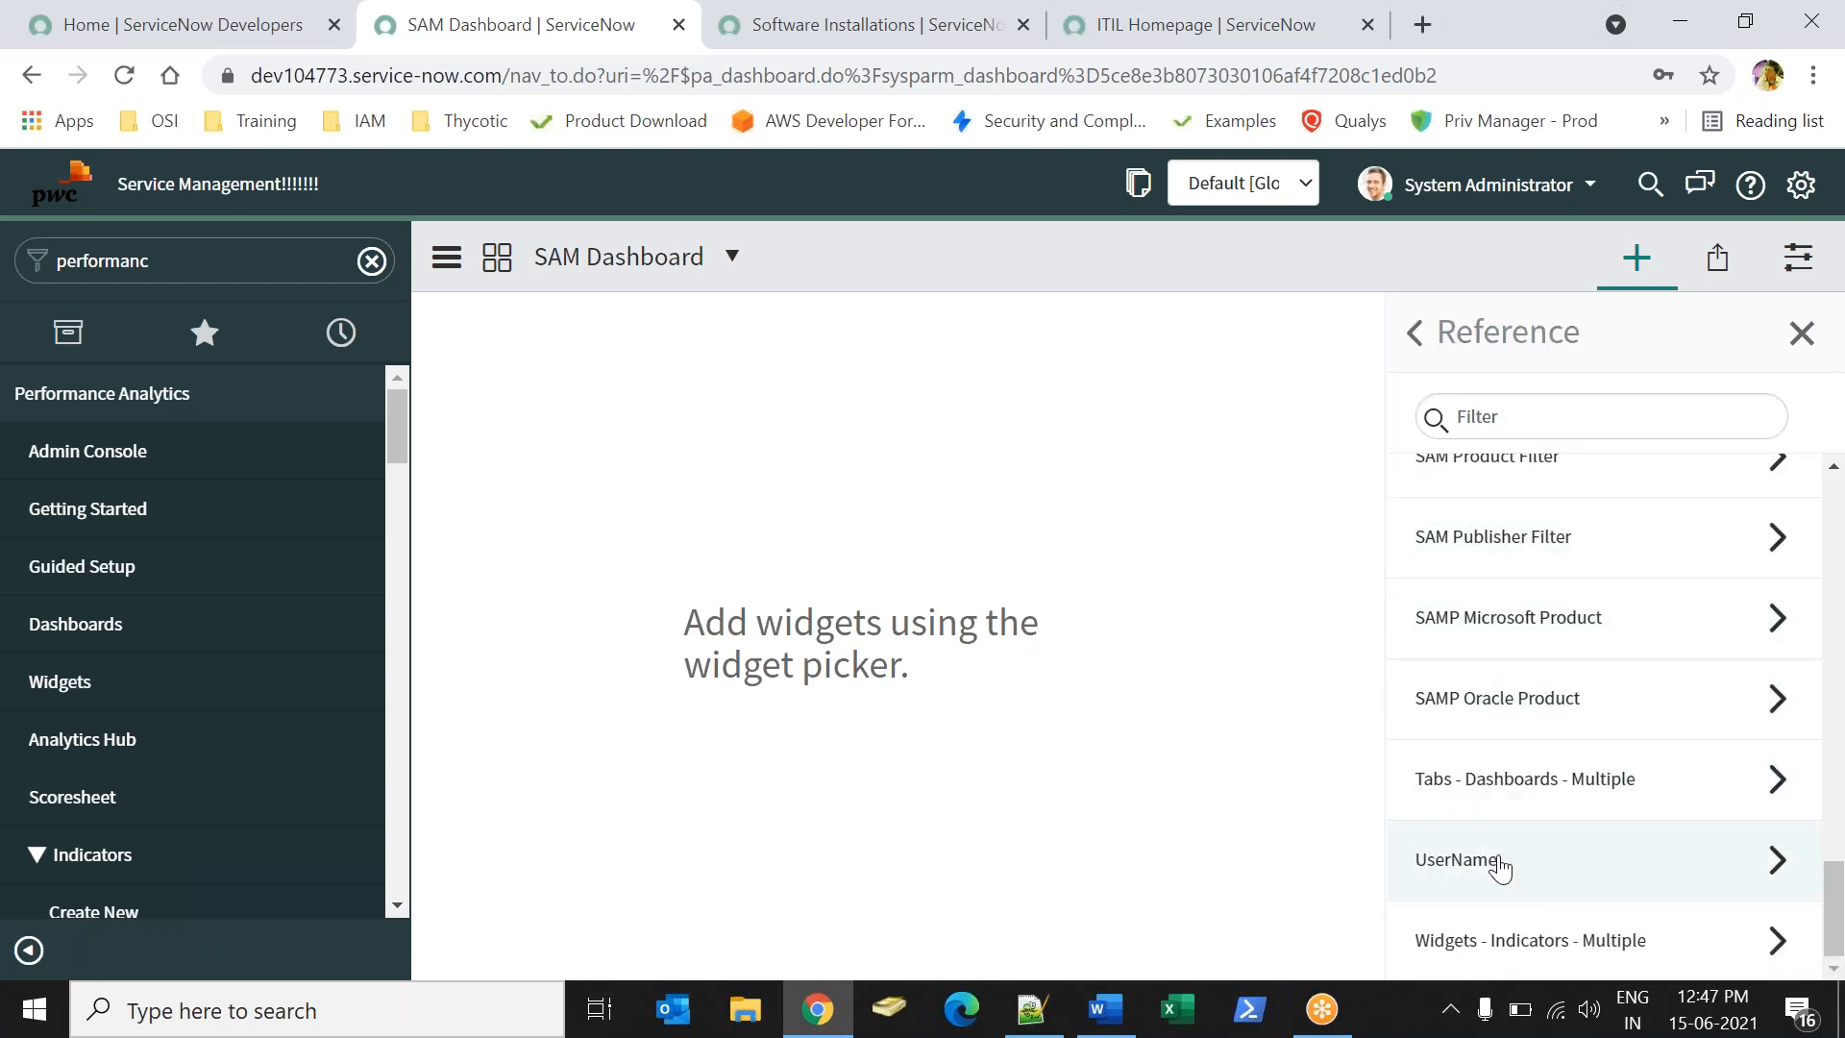
click(1461, 867)
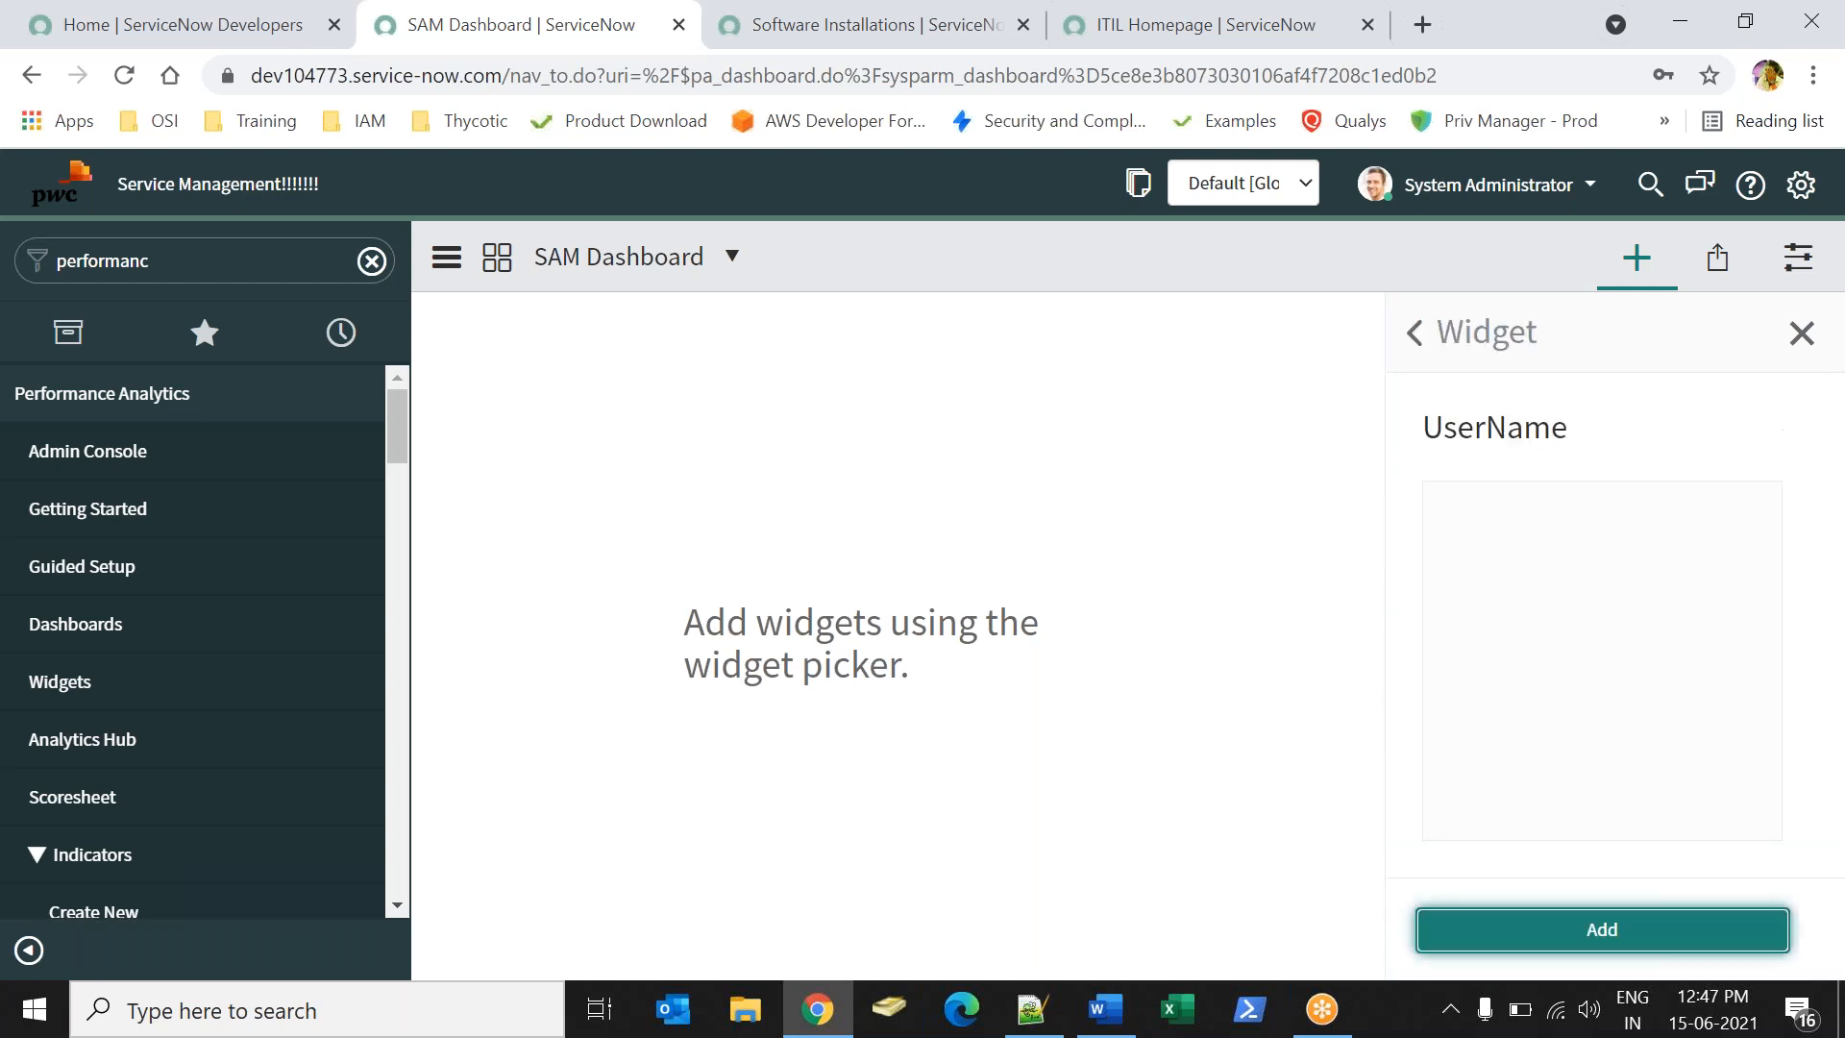
click(1571, 933)
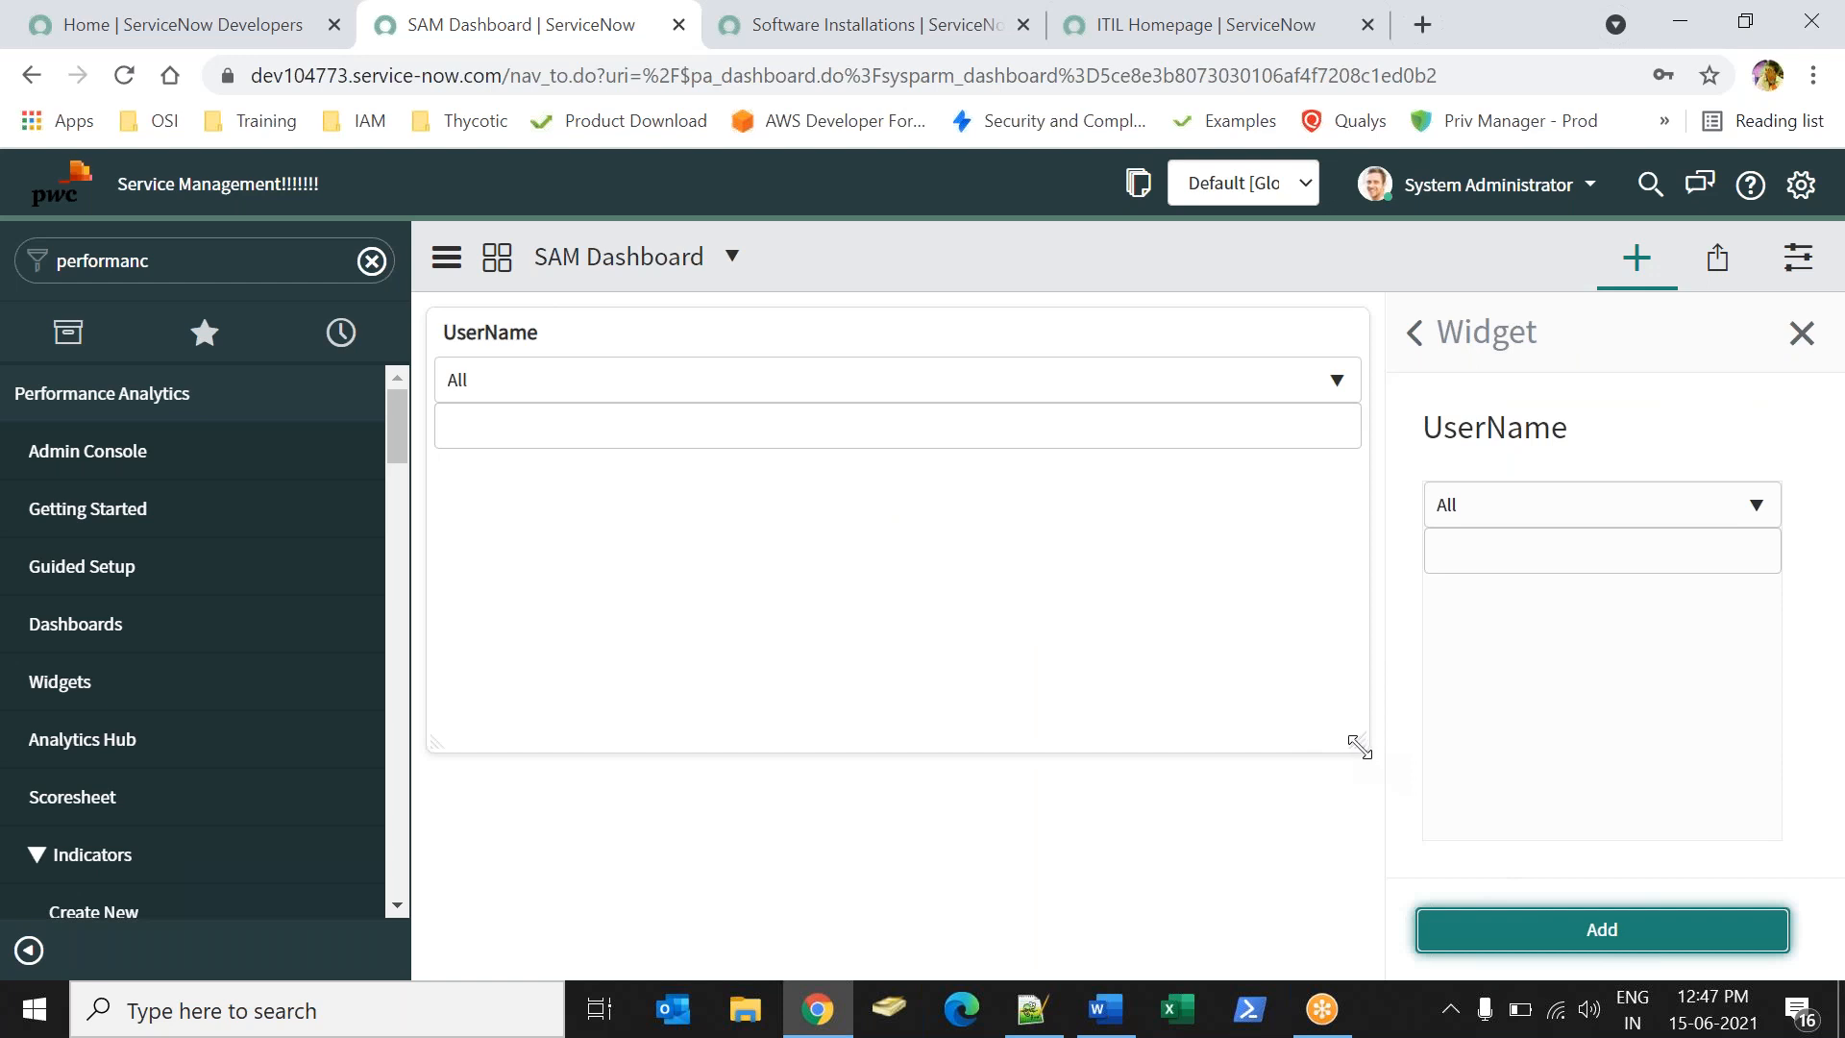
- Shrink the UserName filter widget to a compact bar and preview its user list
drag(1359, 746, 1352, 423)
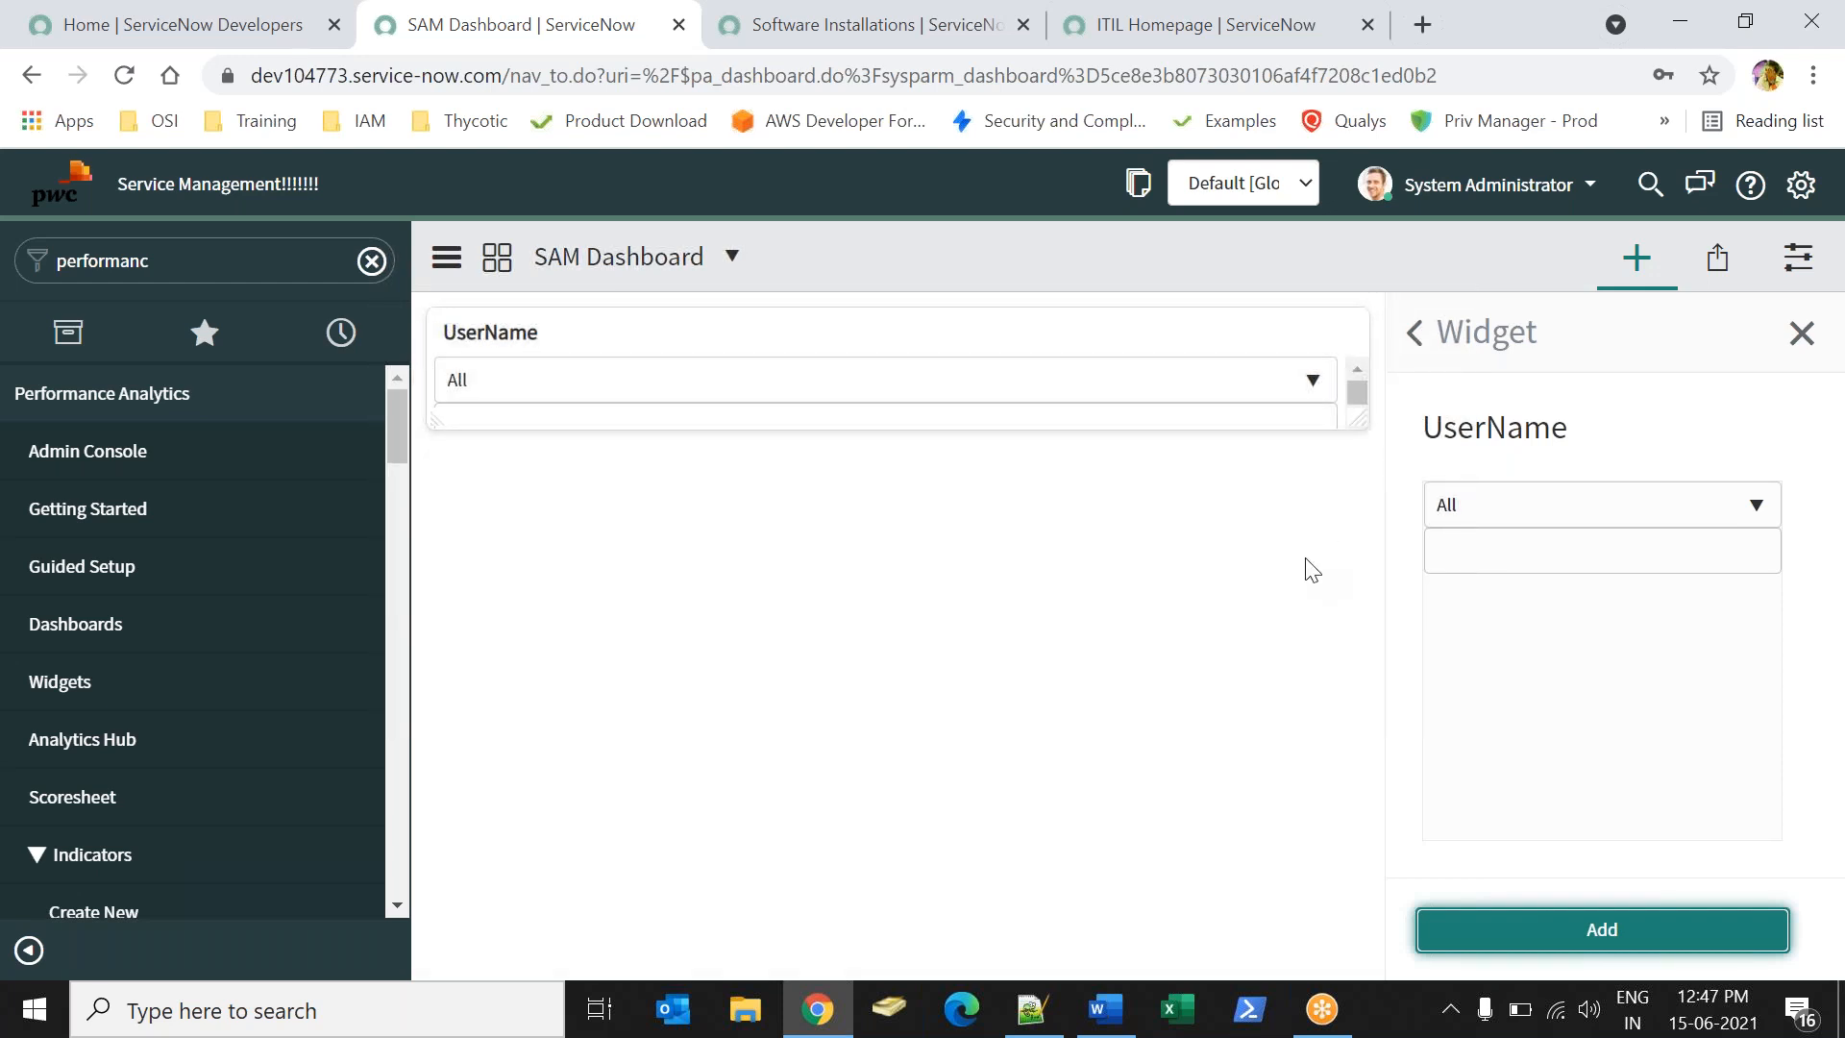
drag(1359, 421, 1357, 471)
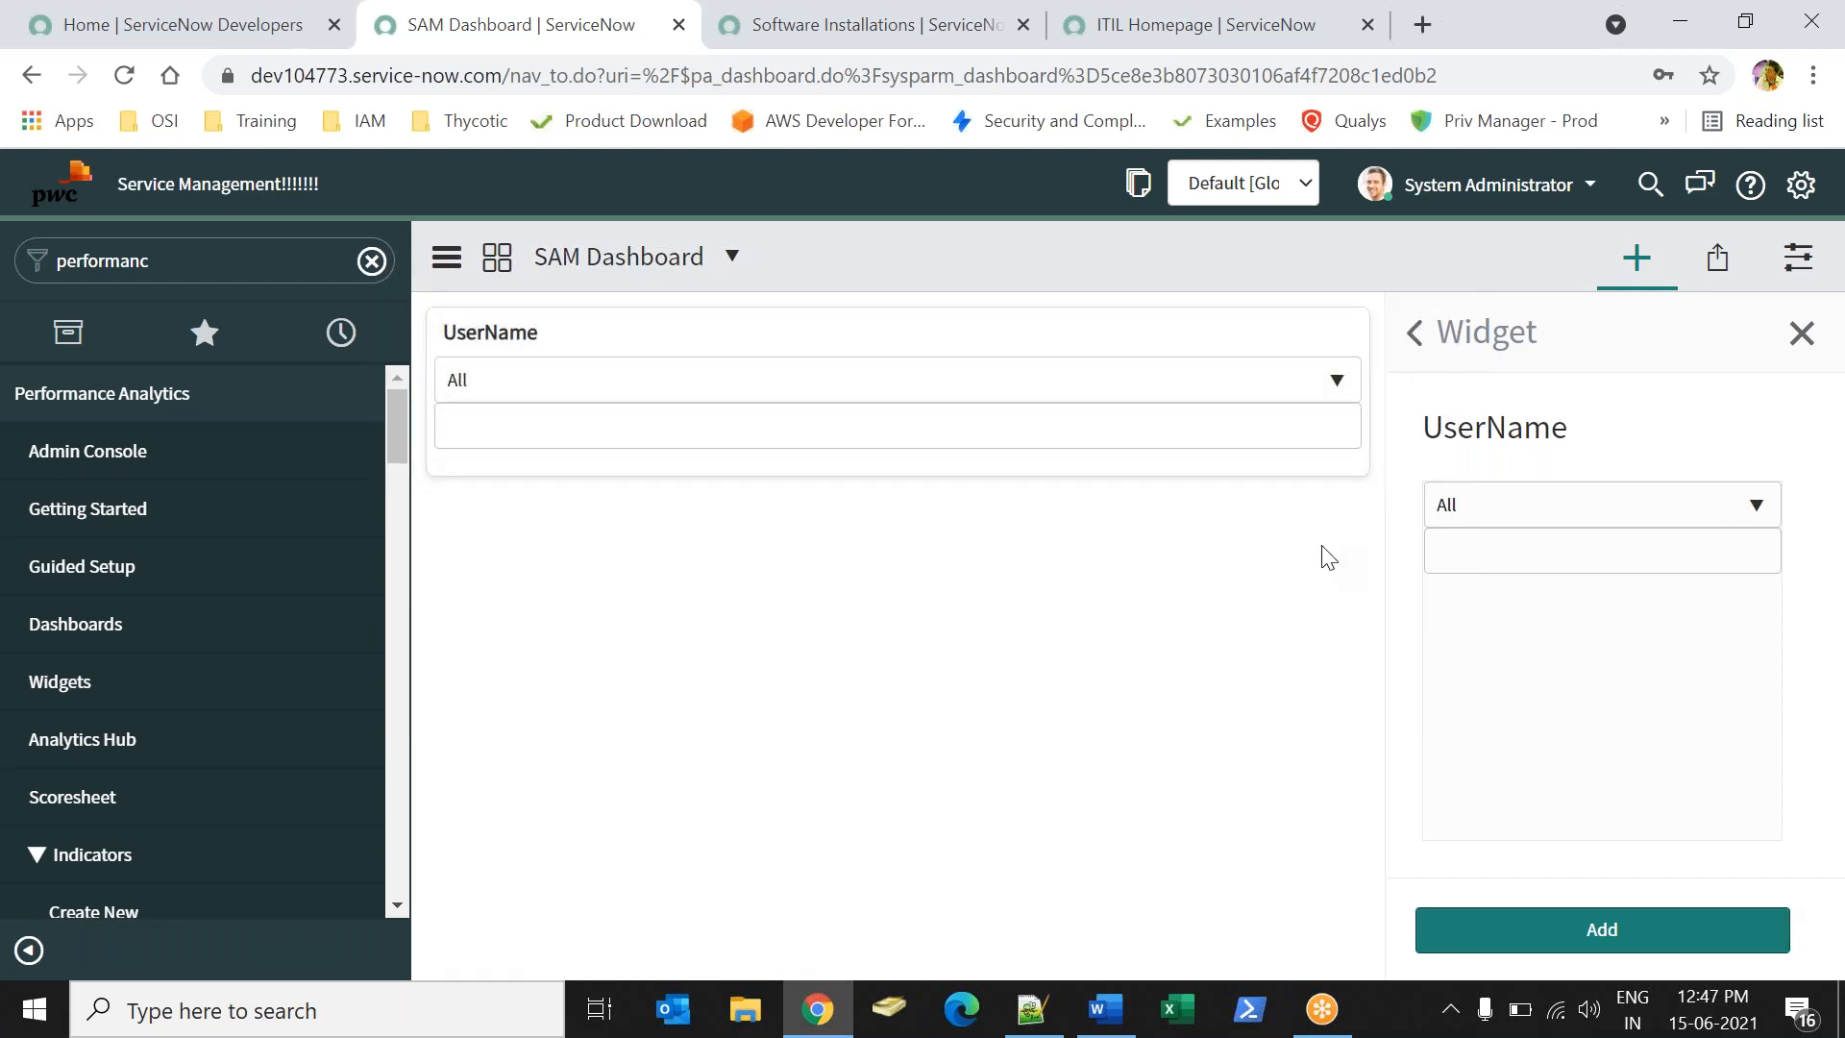
click(1216, 437)
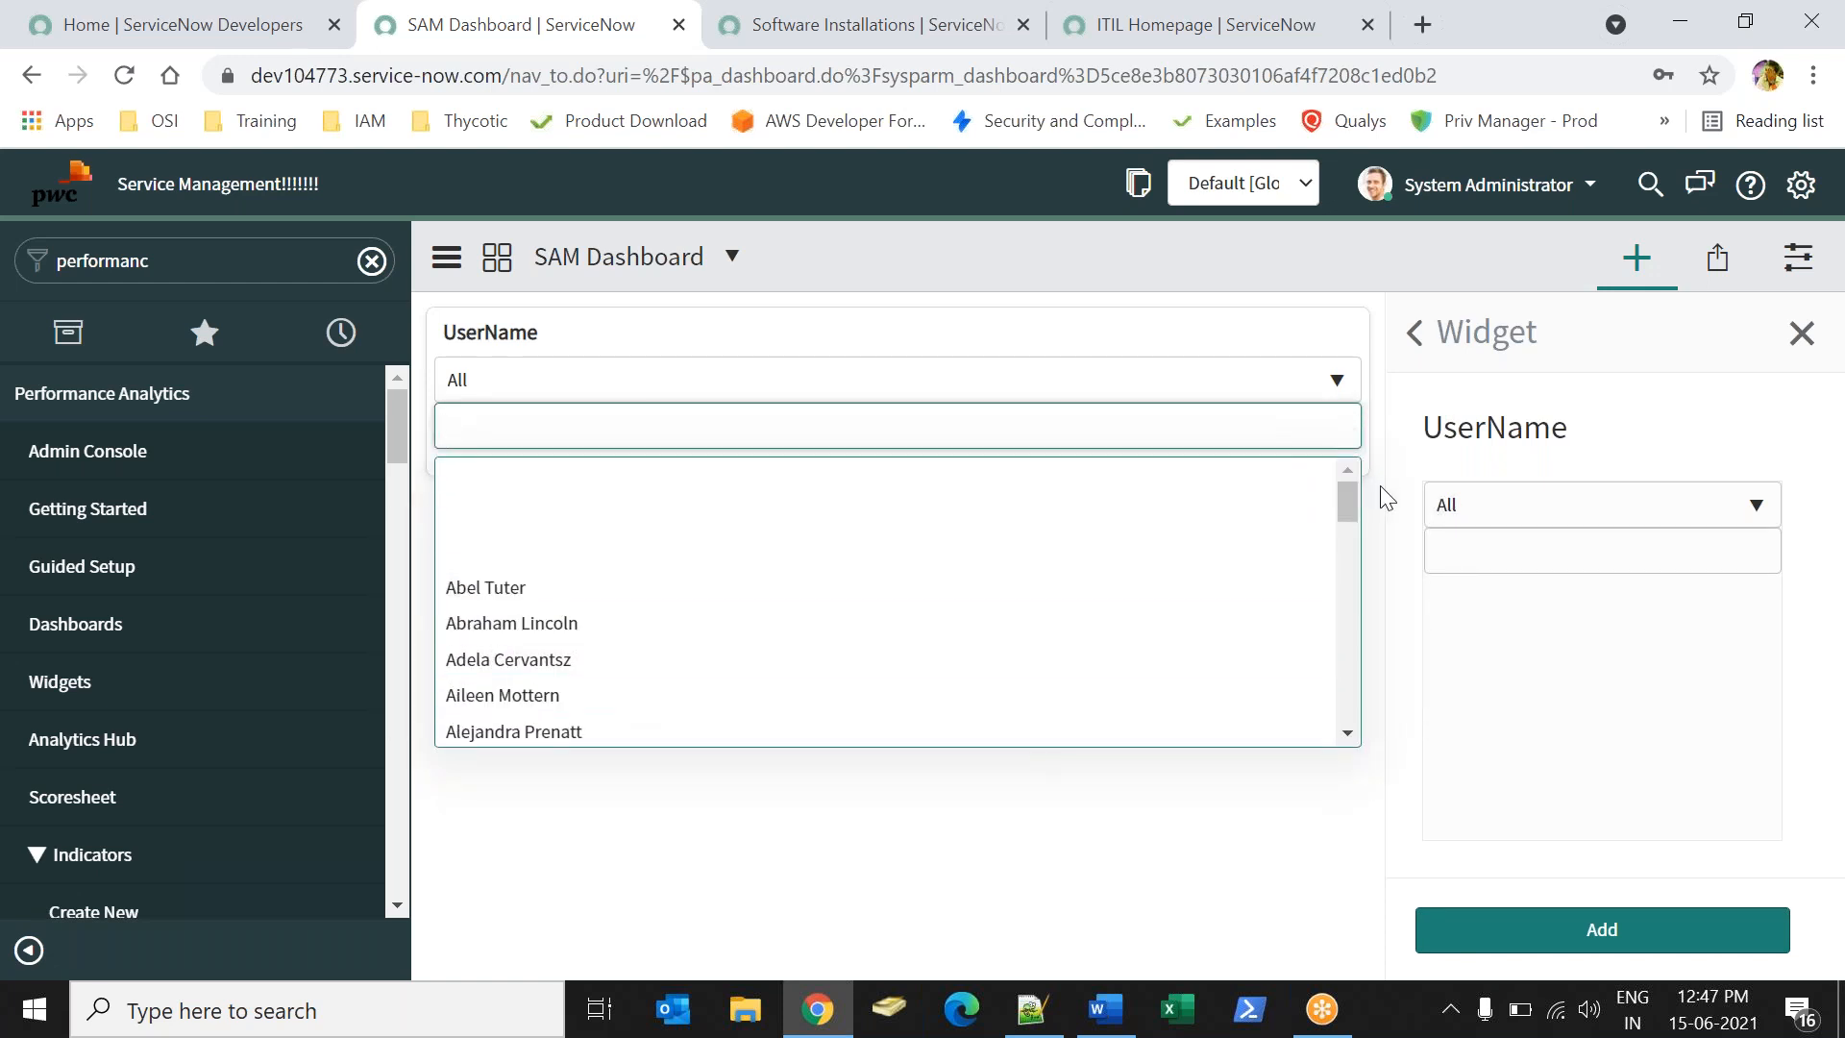
drag(1351, 509, 1353, 735)
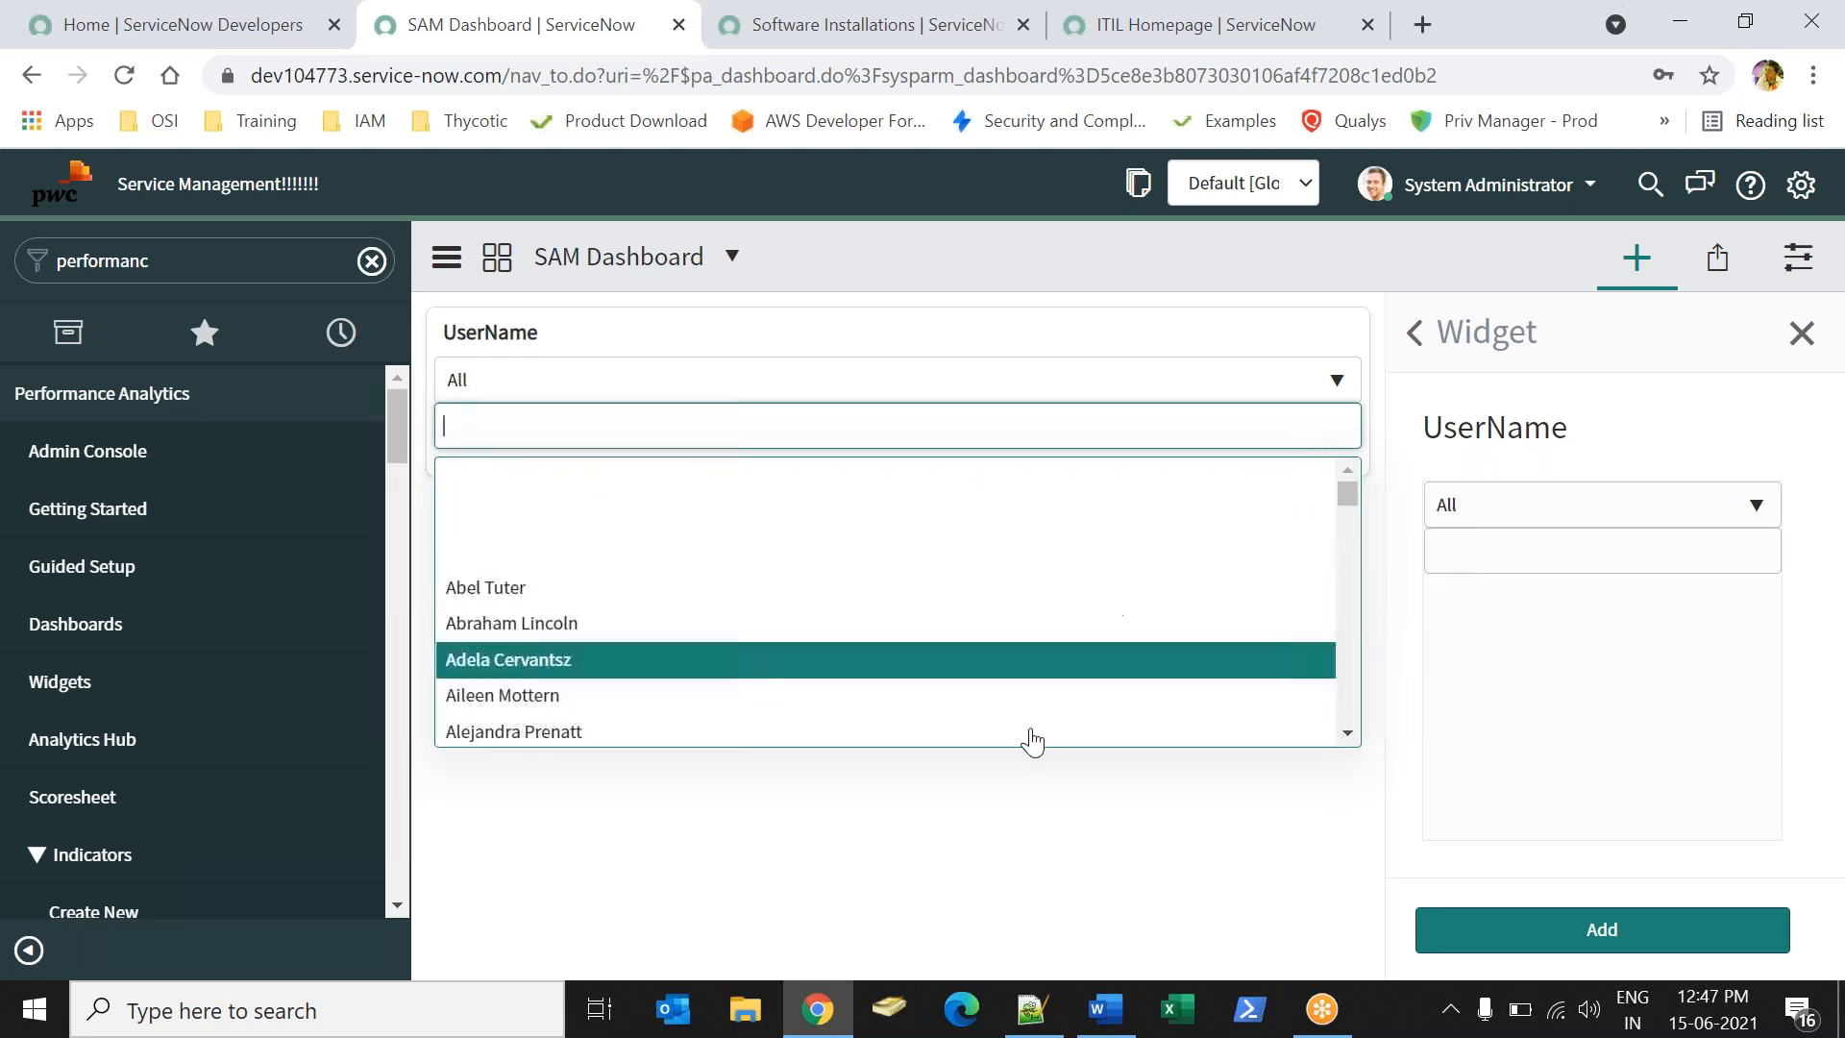
click(968, 815)
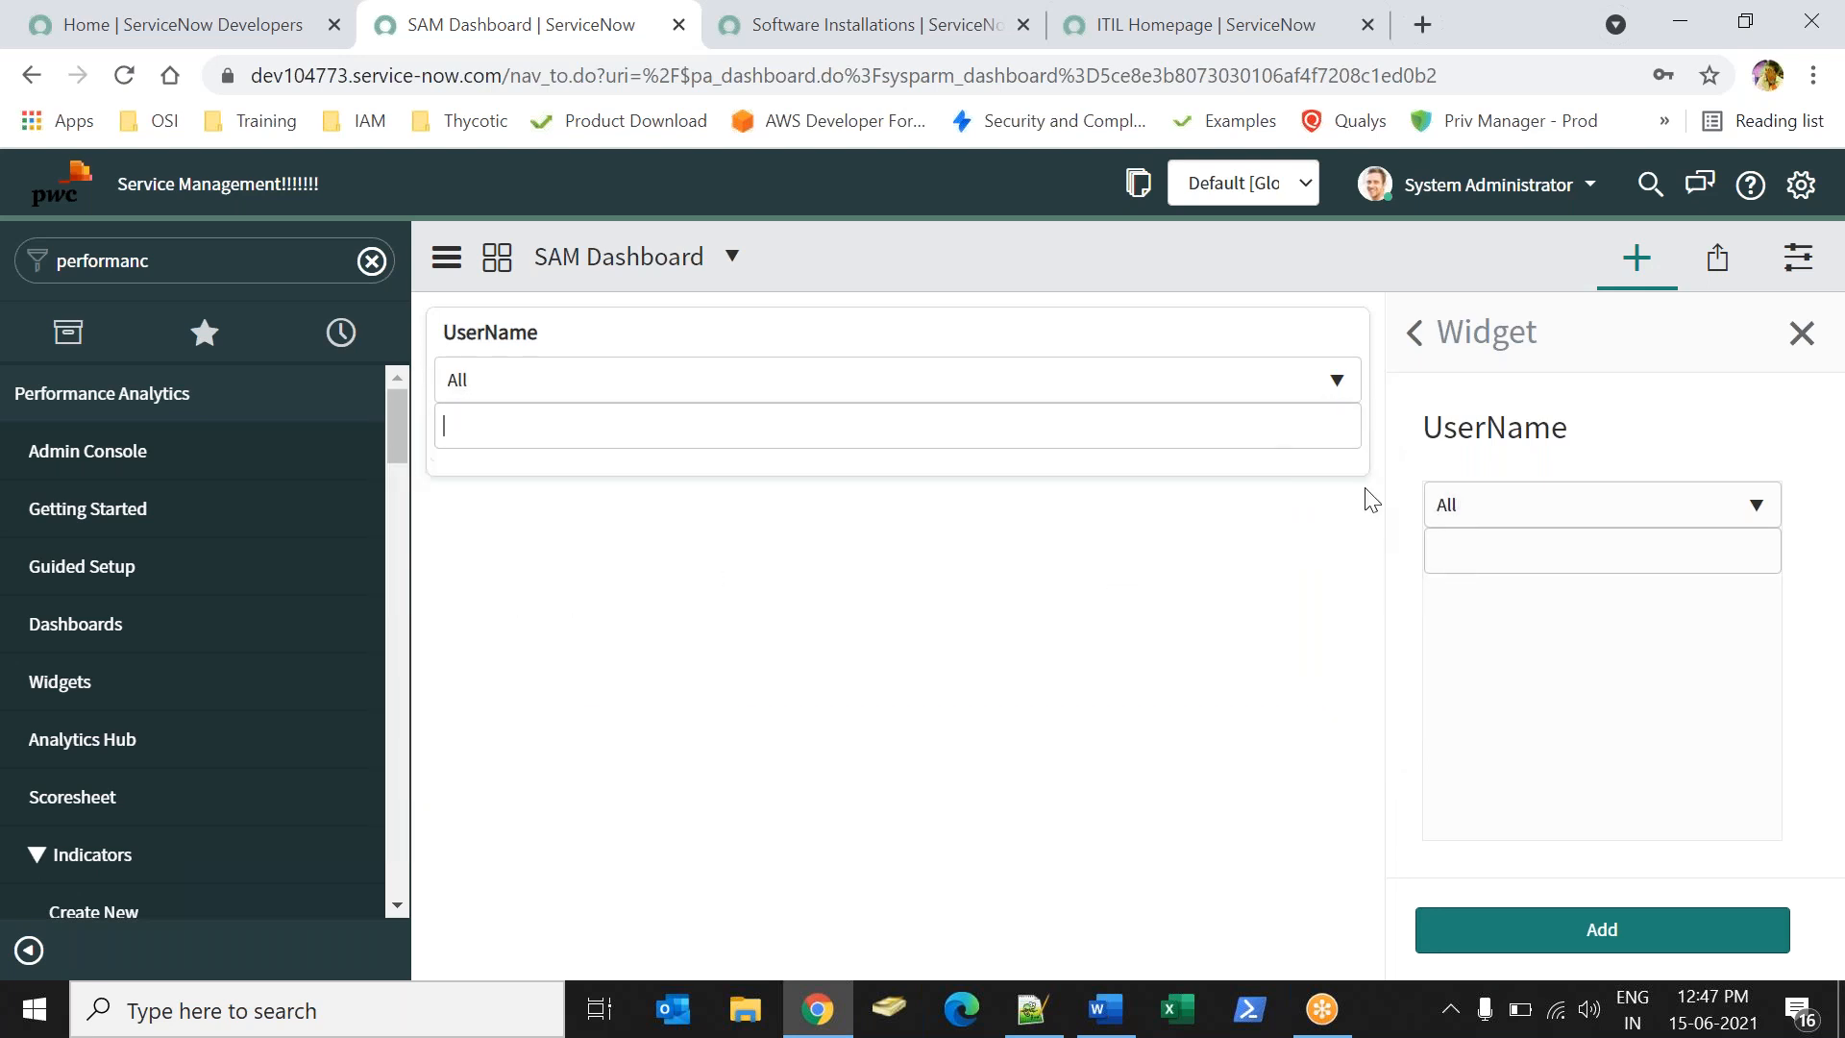
- Add the 'SAM Assets installed By User - List' report widget from the Reports category
click(1415, 351)
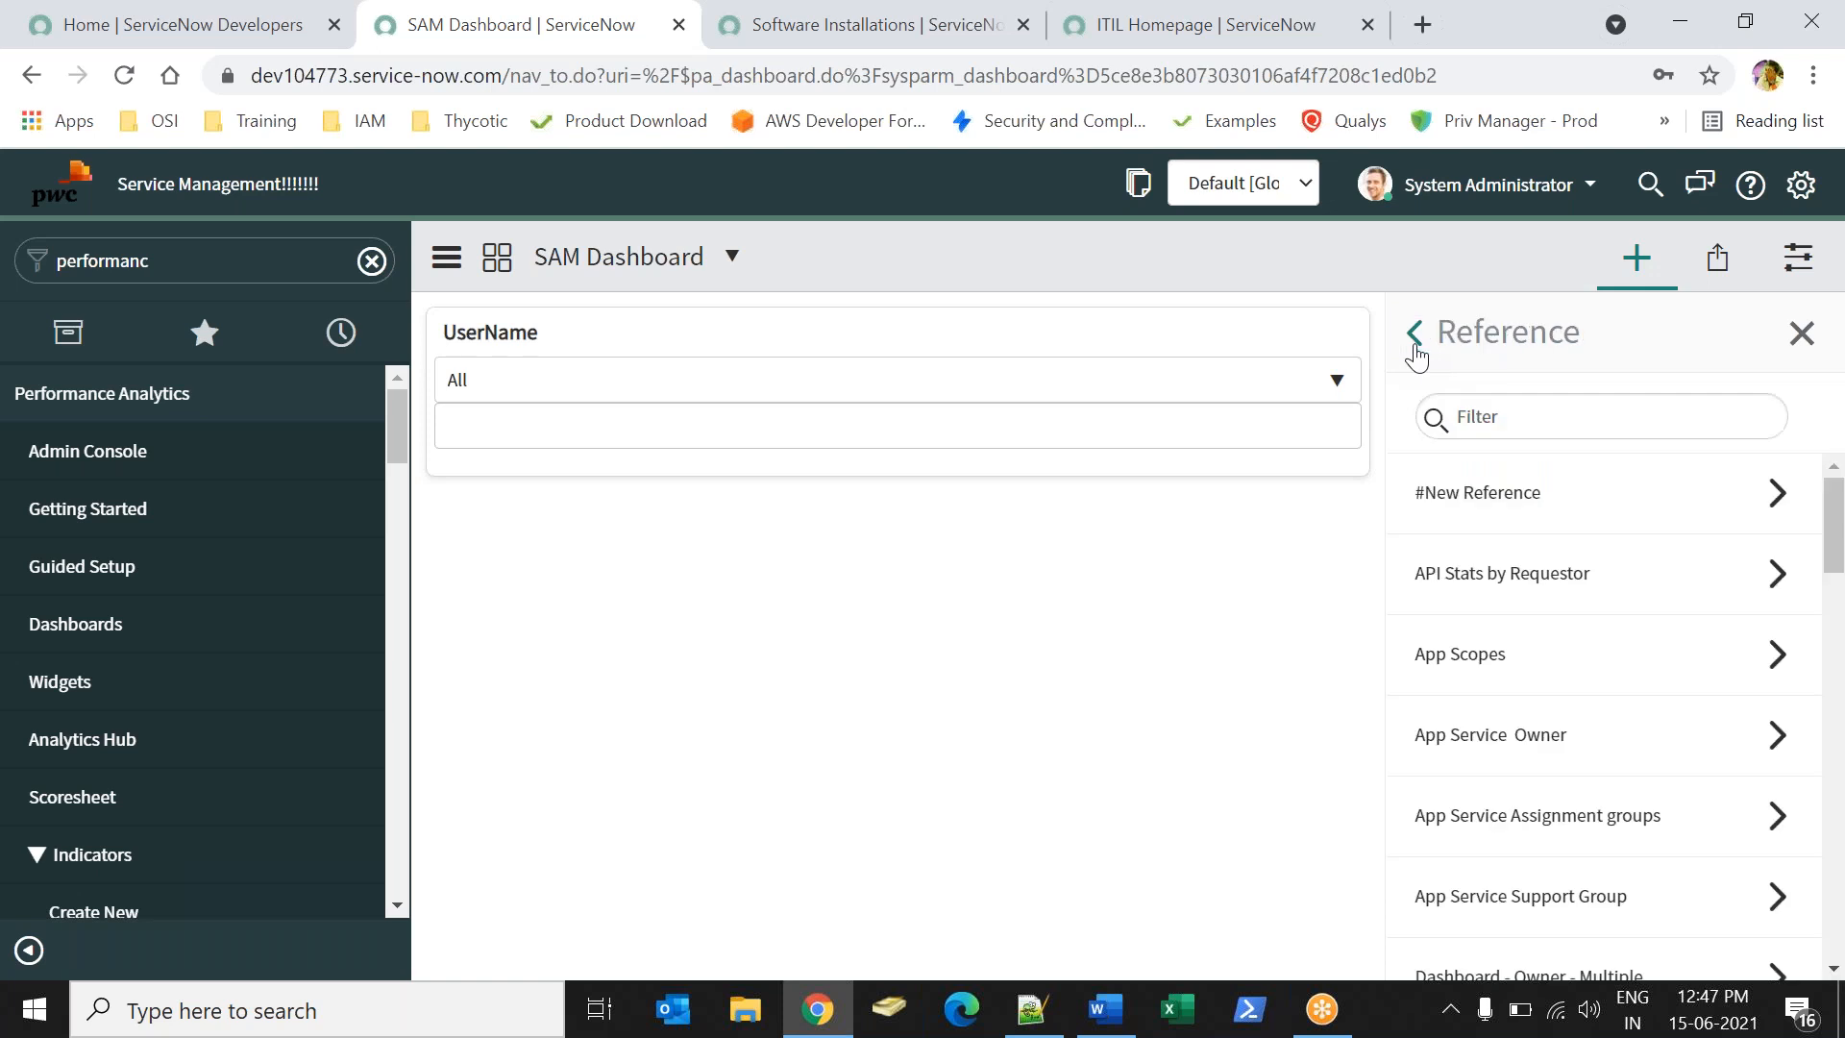
click(1415, 332)
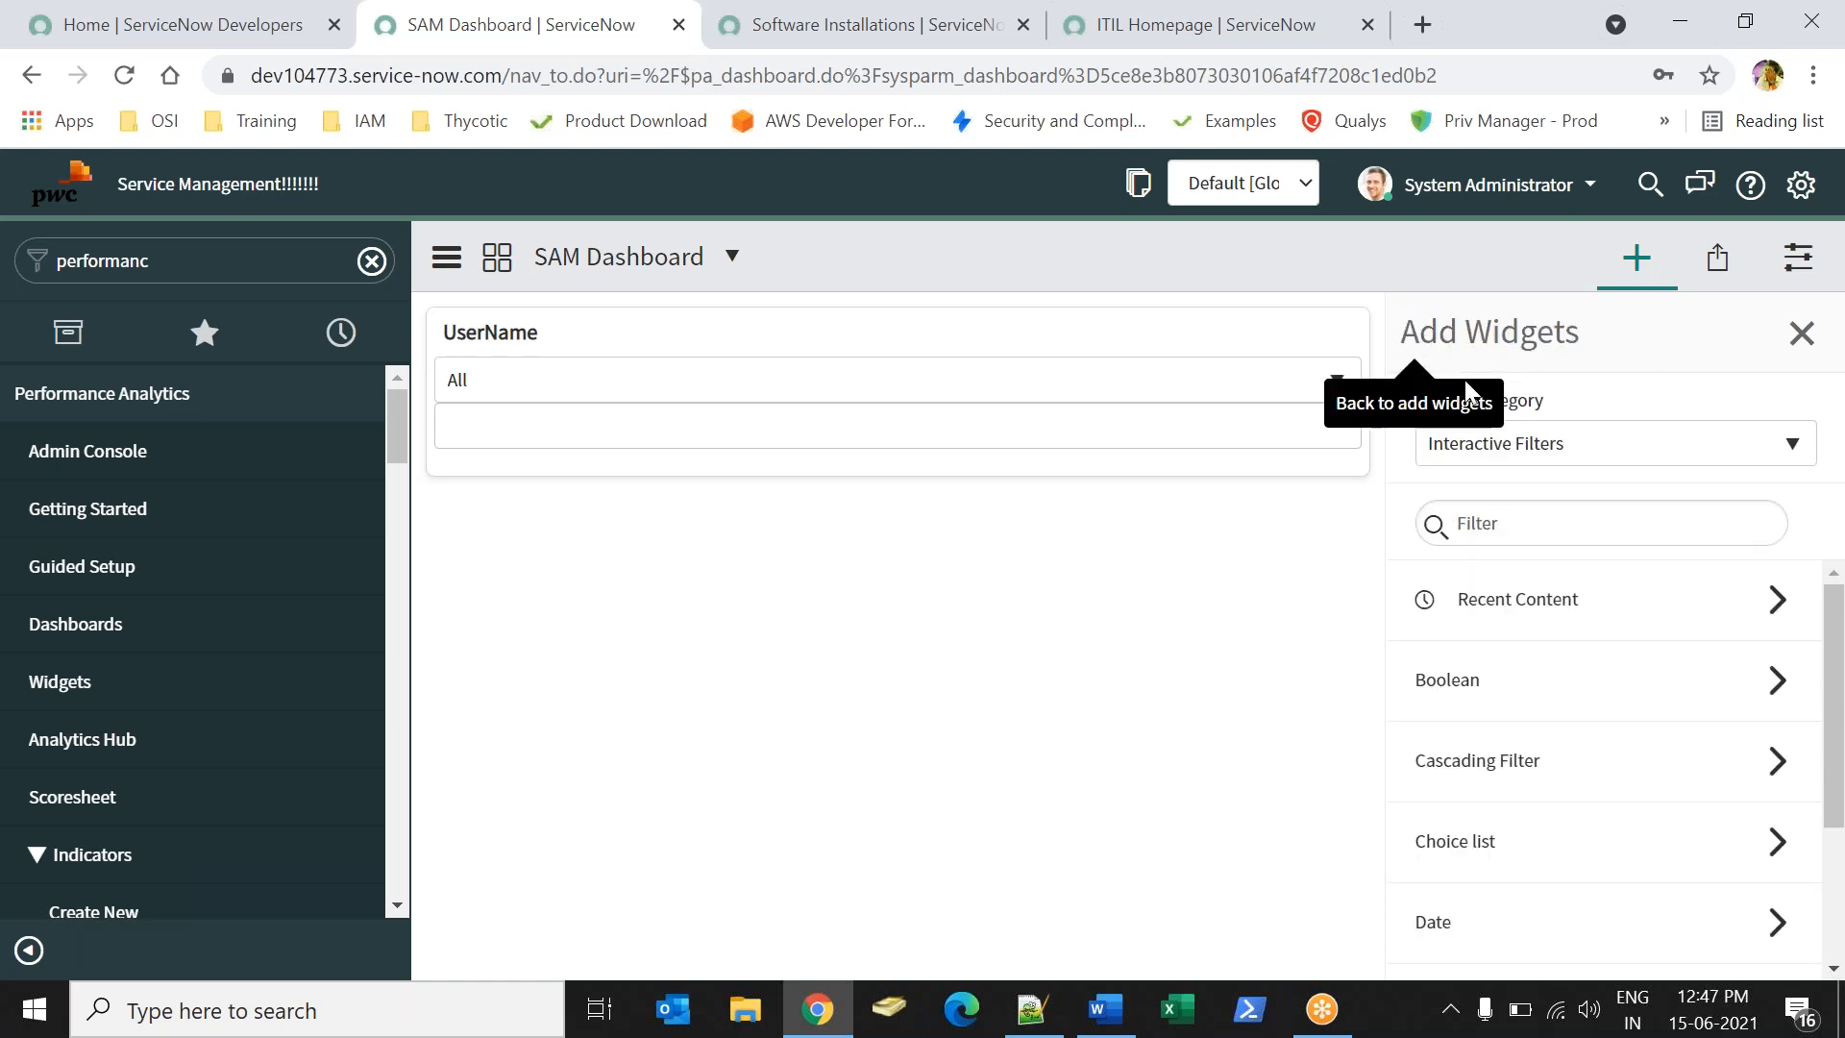
click(1480, 443)
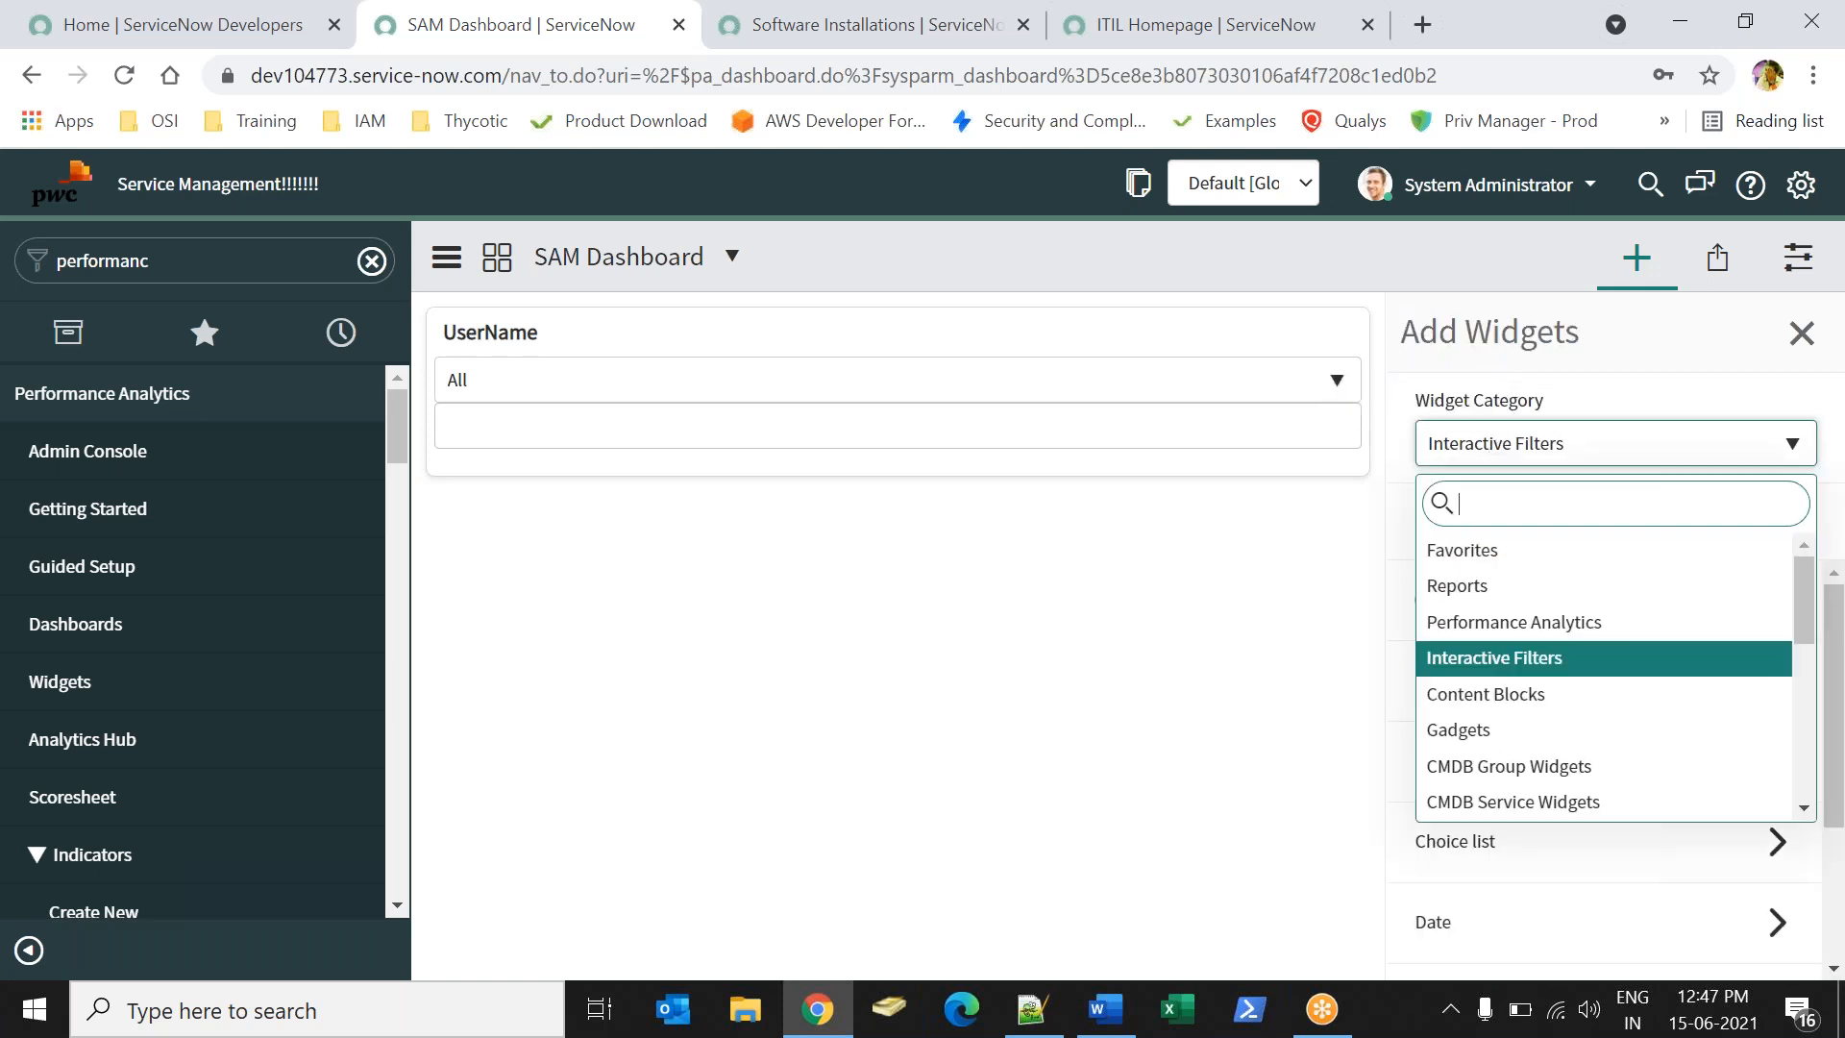
click(1457, 585)
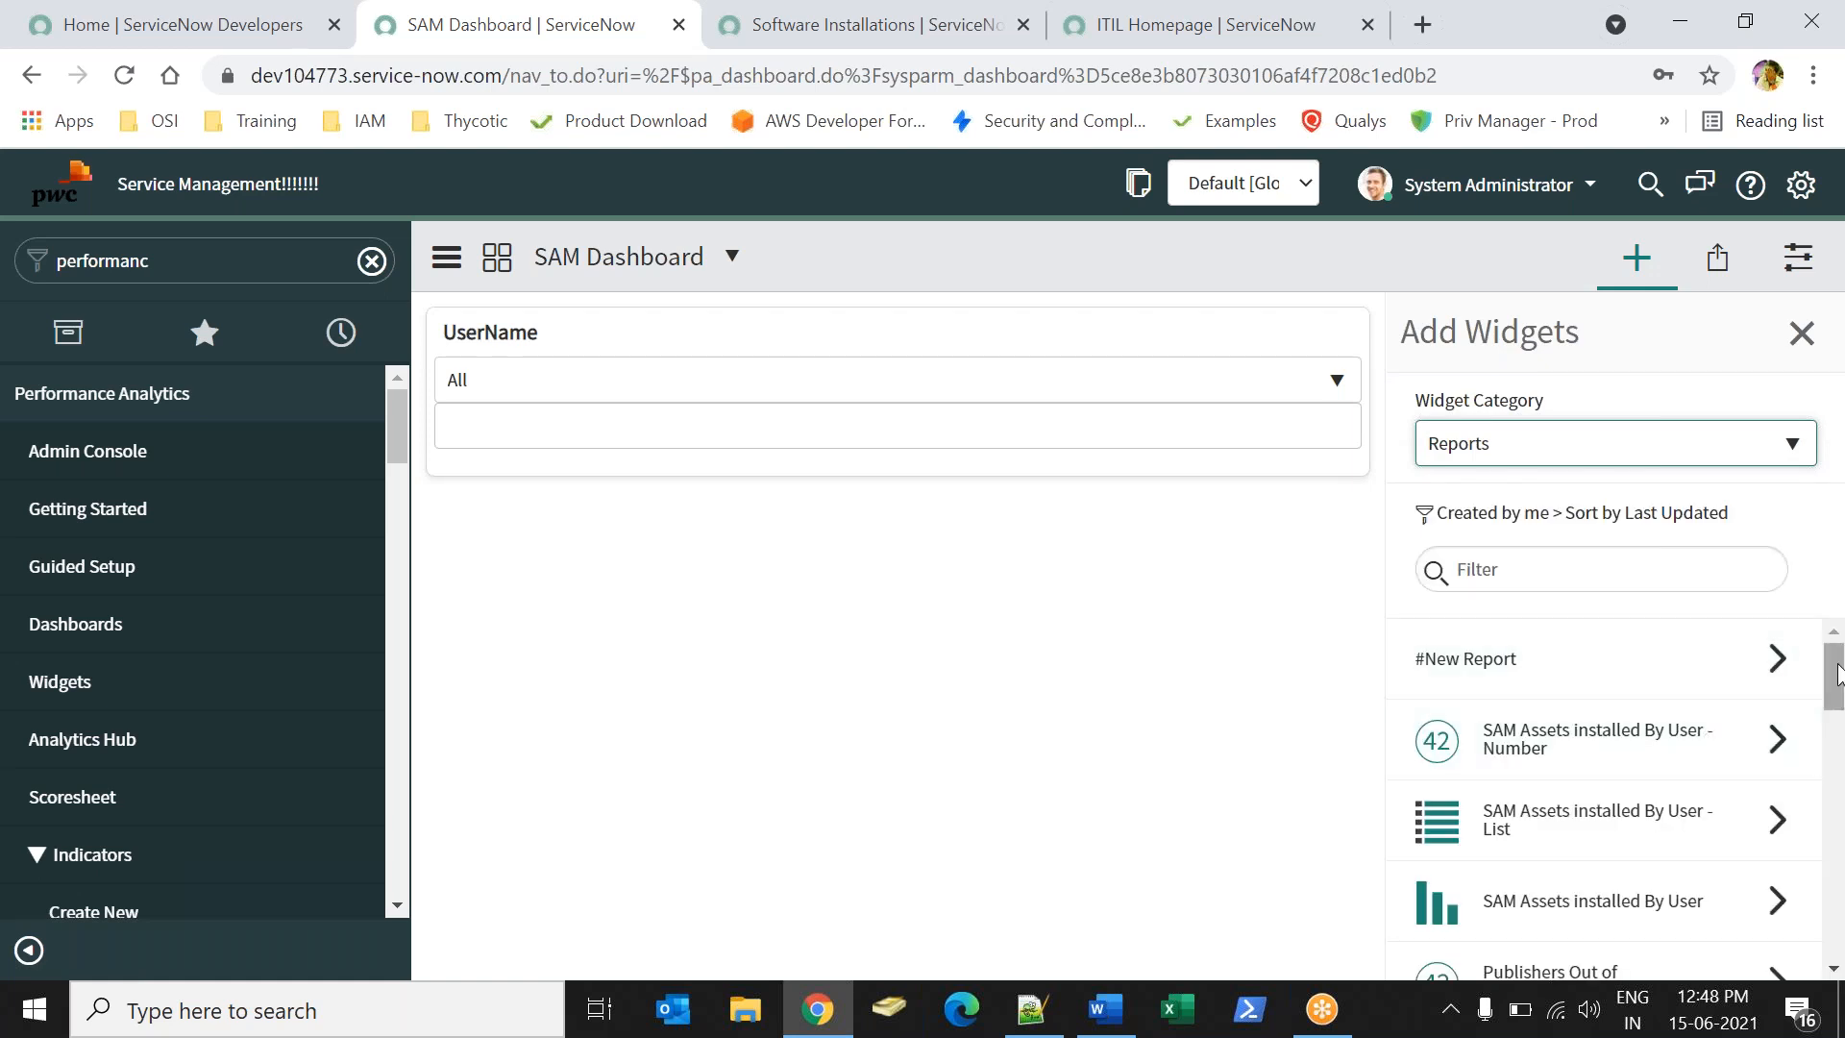
drag(1835, 676, 1836, 704)
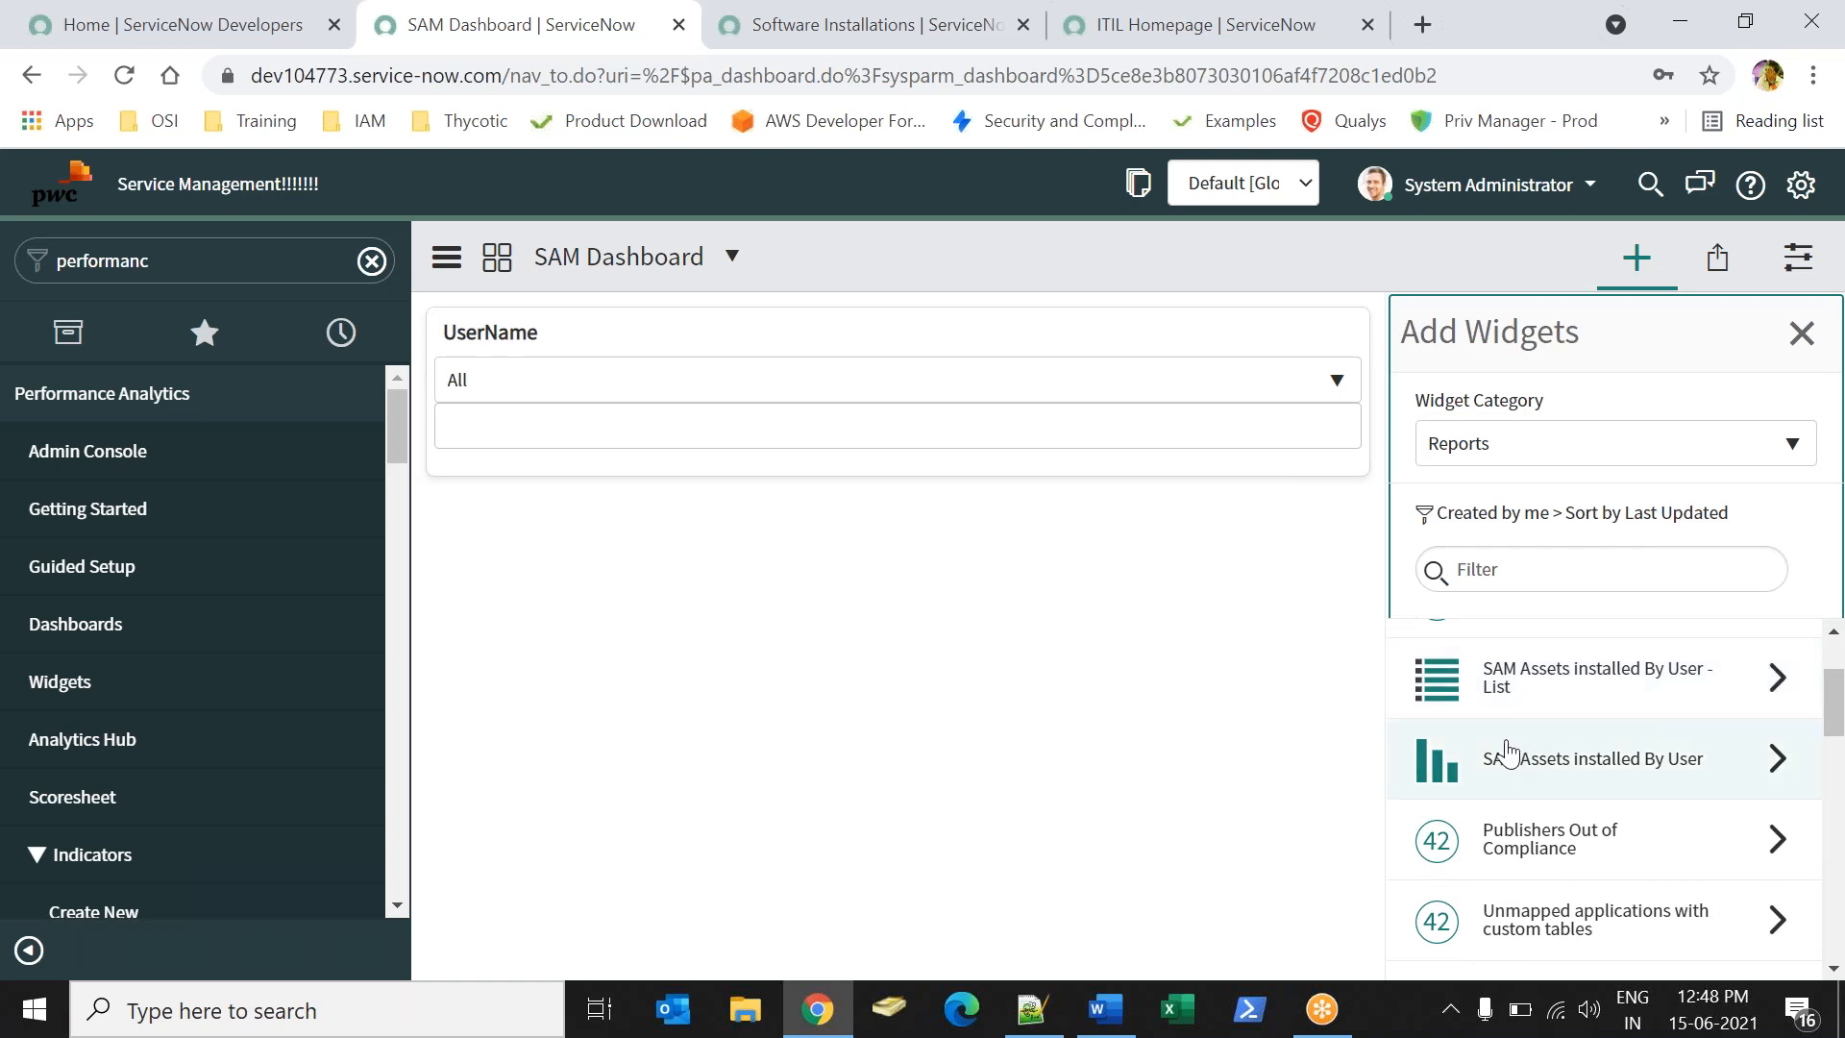
click(1497, 701)
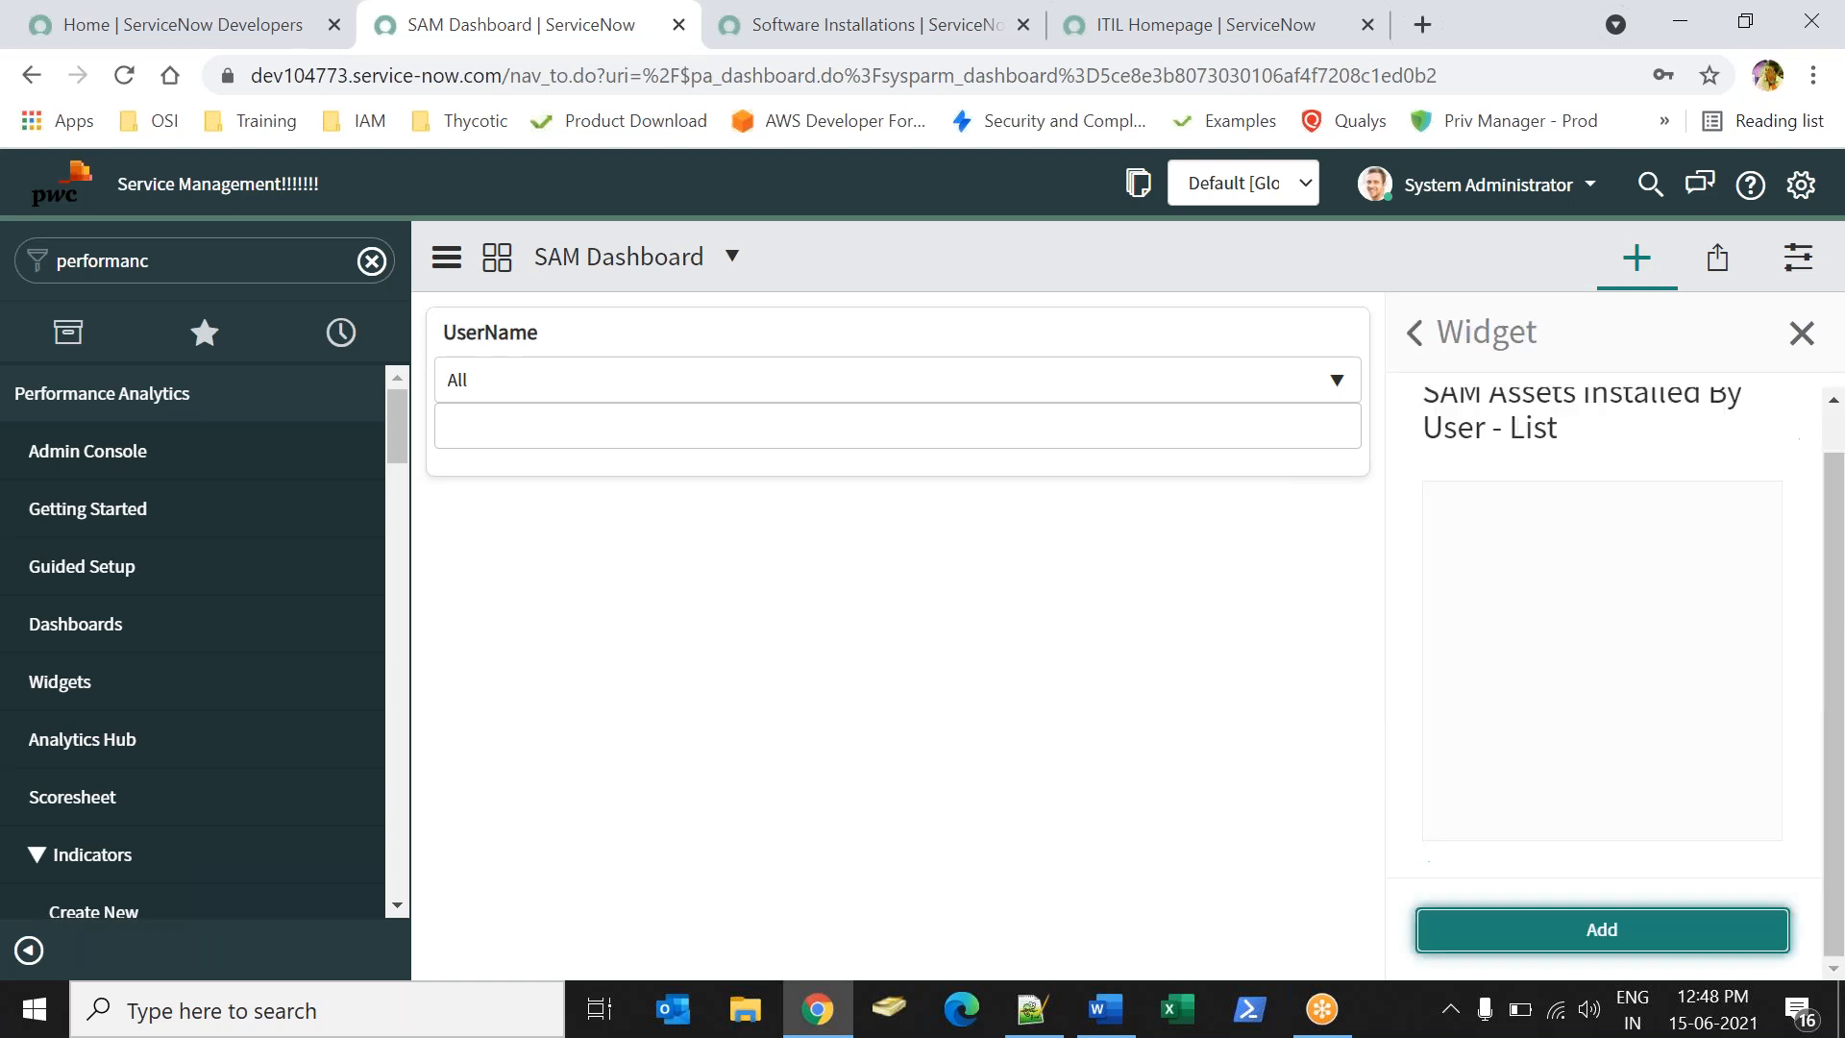
click(1521, 929)
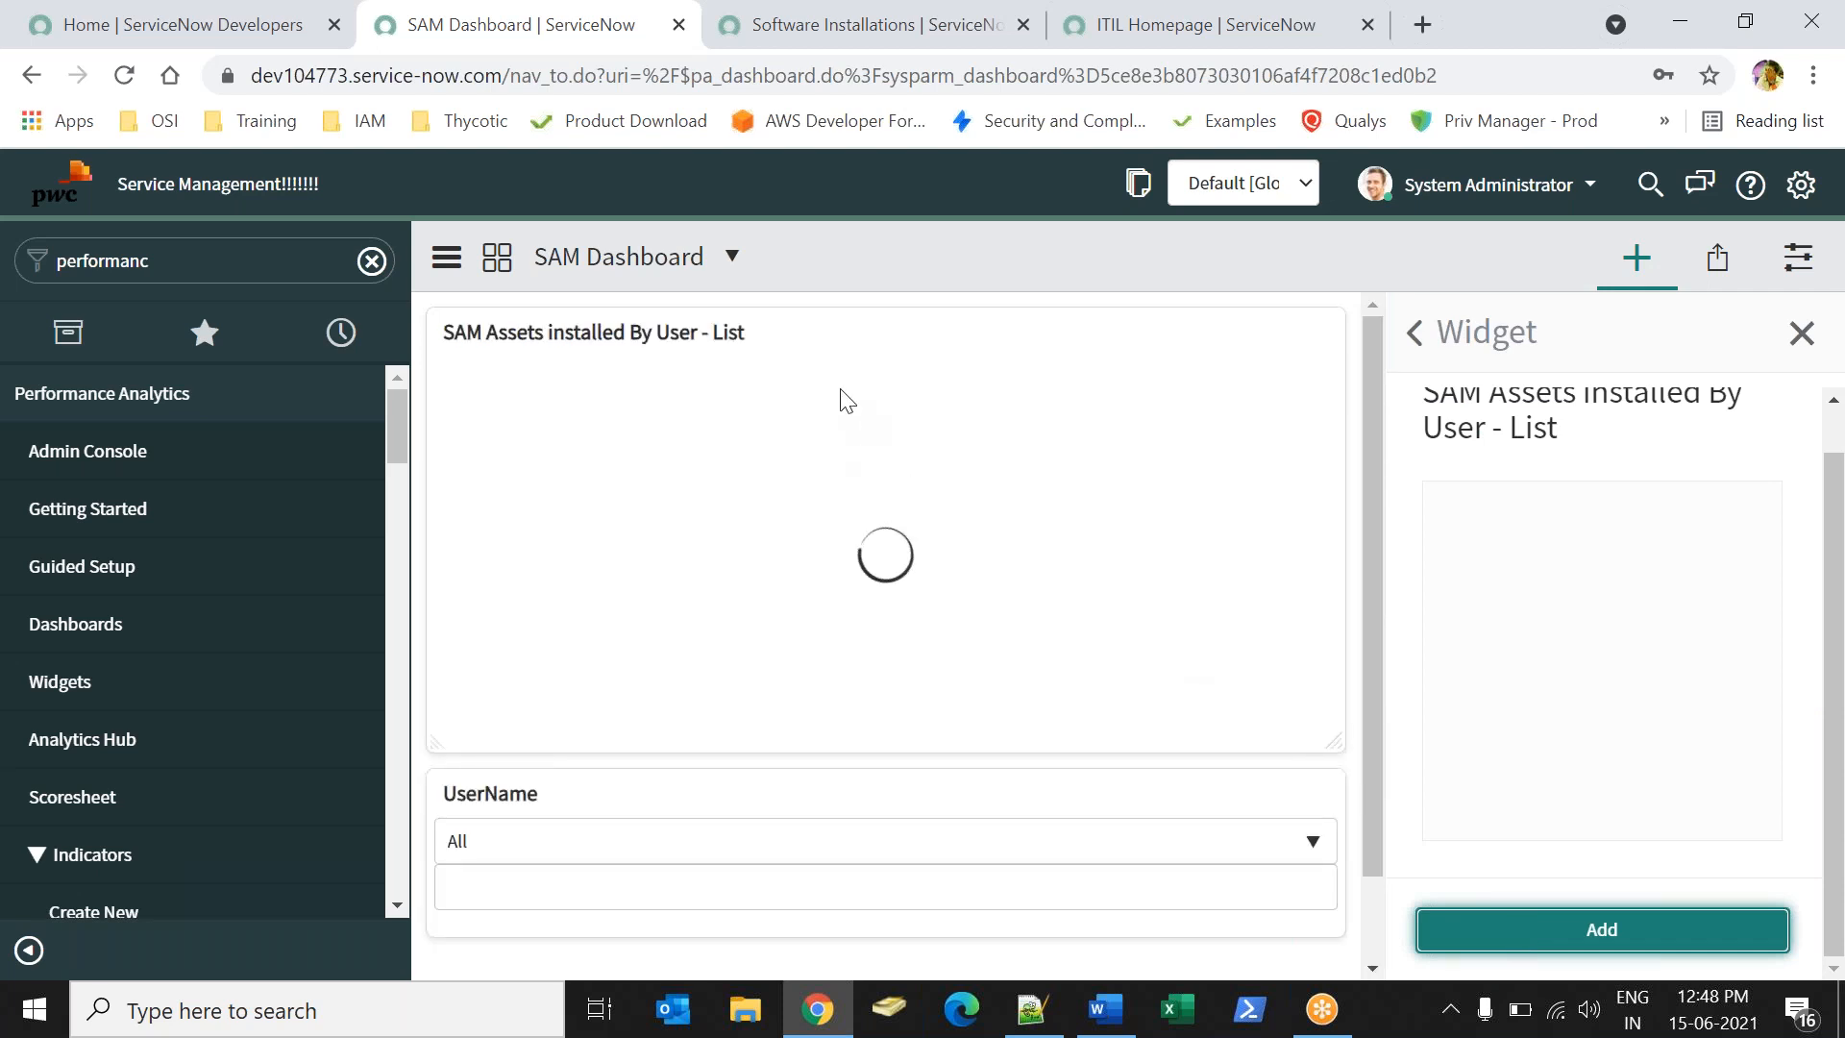
- Rearrange the widgets so the UserName filter sits above the list report
drag(821, 322, 771, 324)
drag(721, 798, 735, 310)
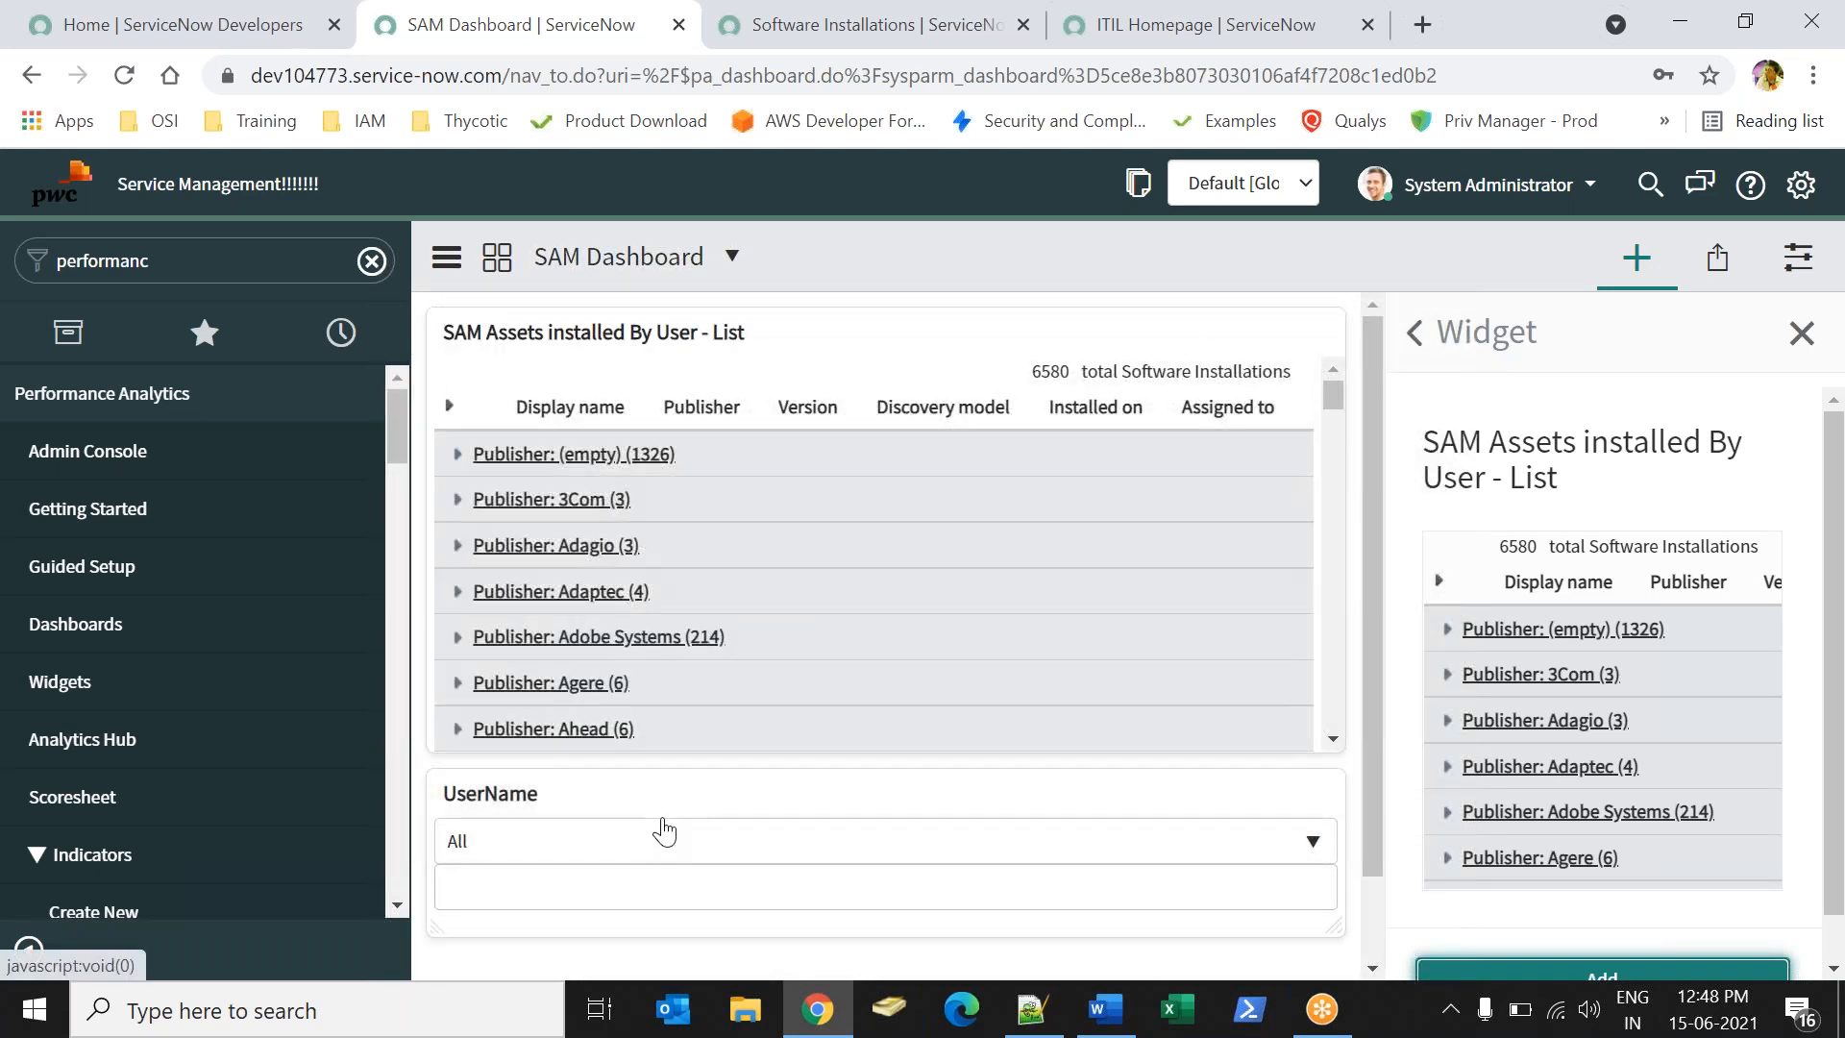
drag(662, 814, 654, 351)
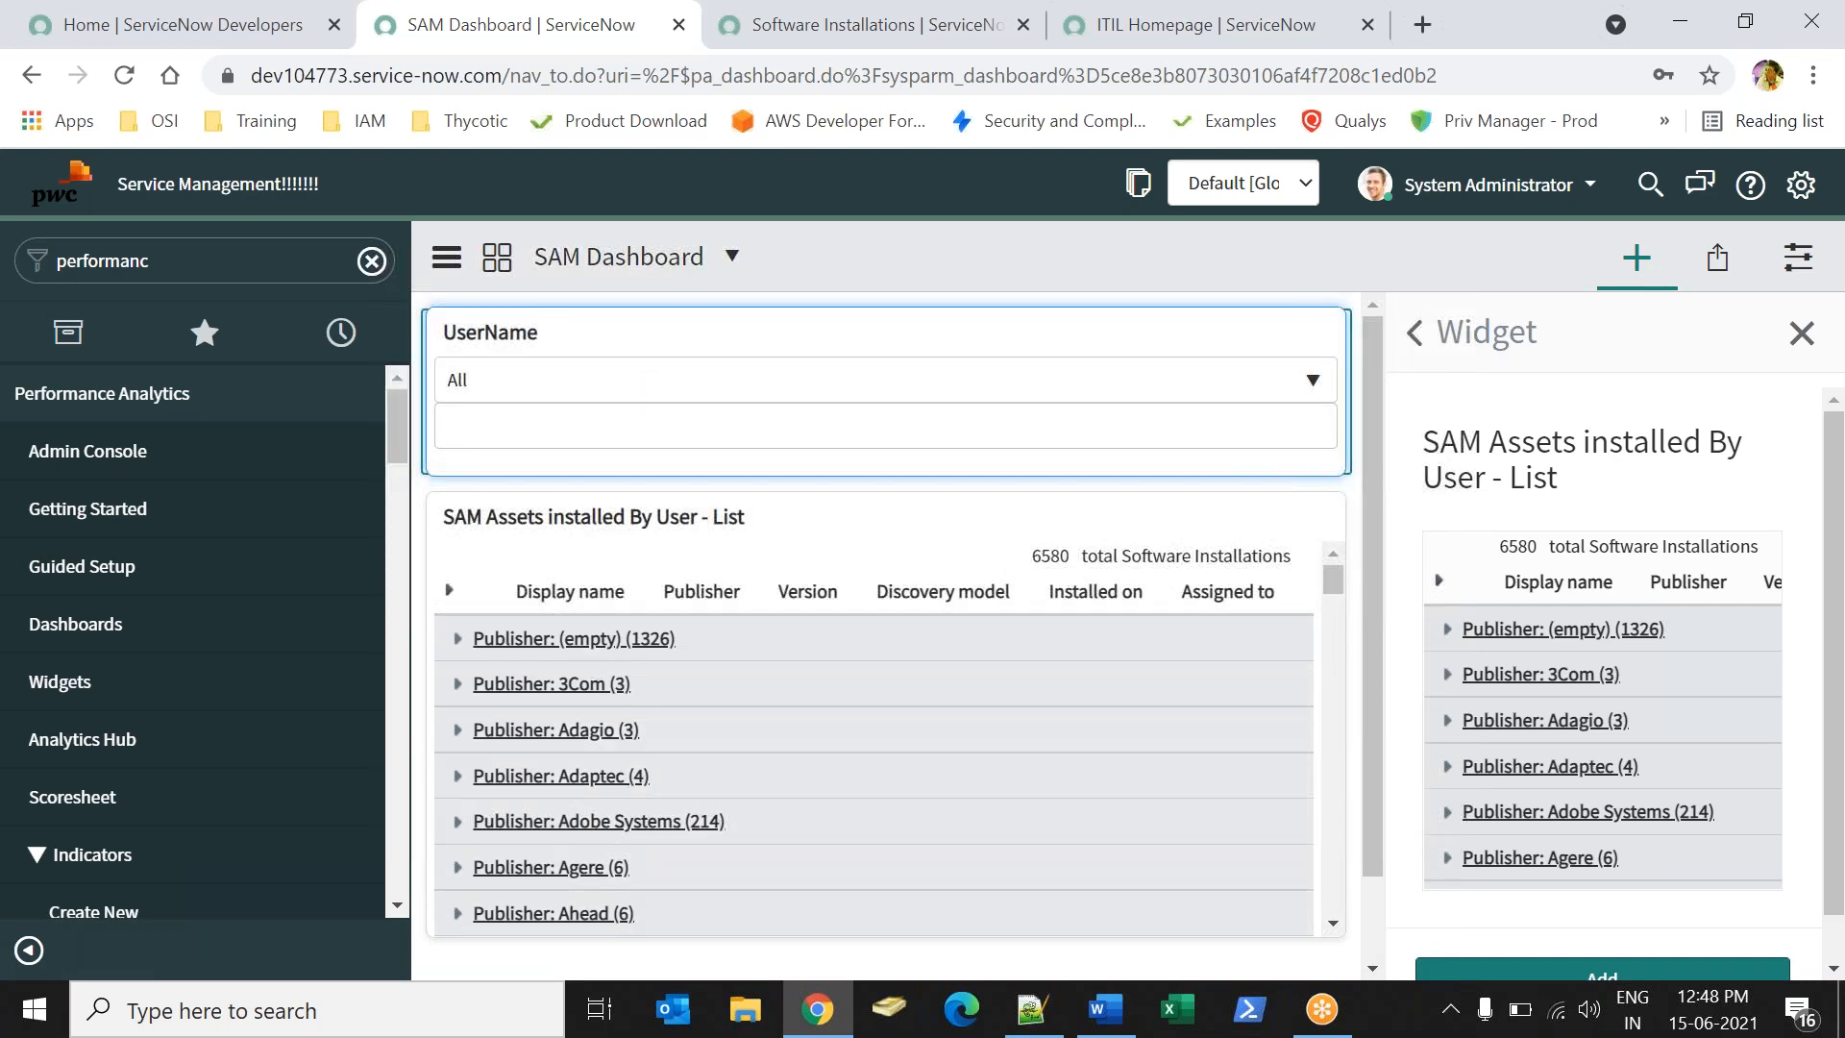
click(1413, 332)
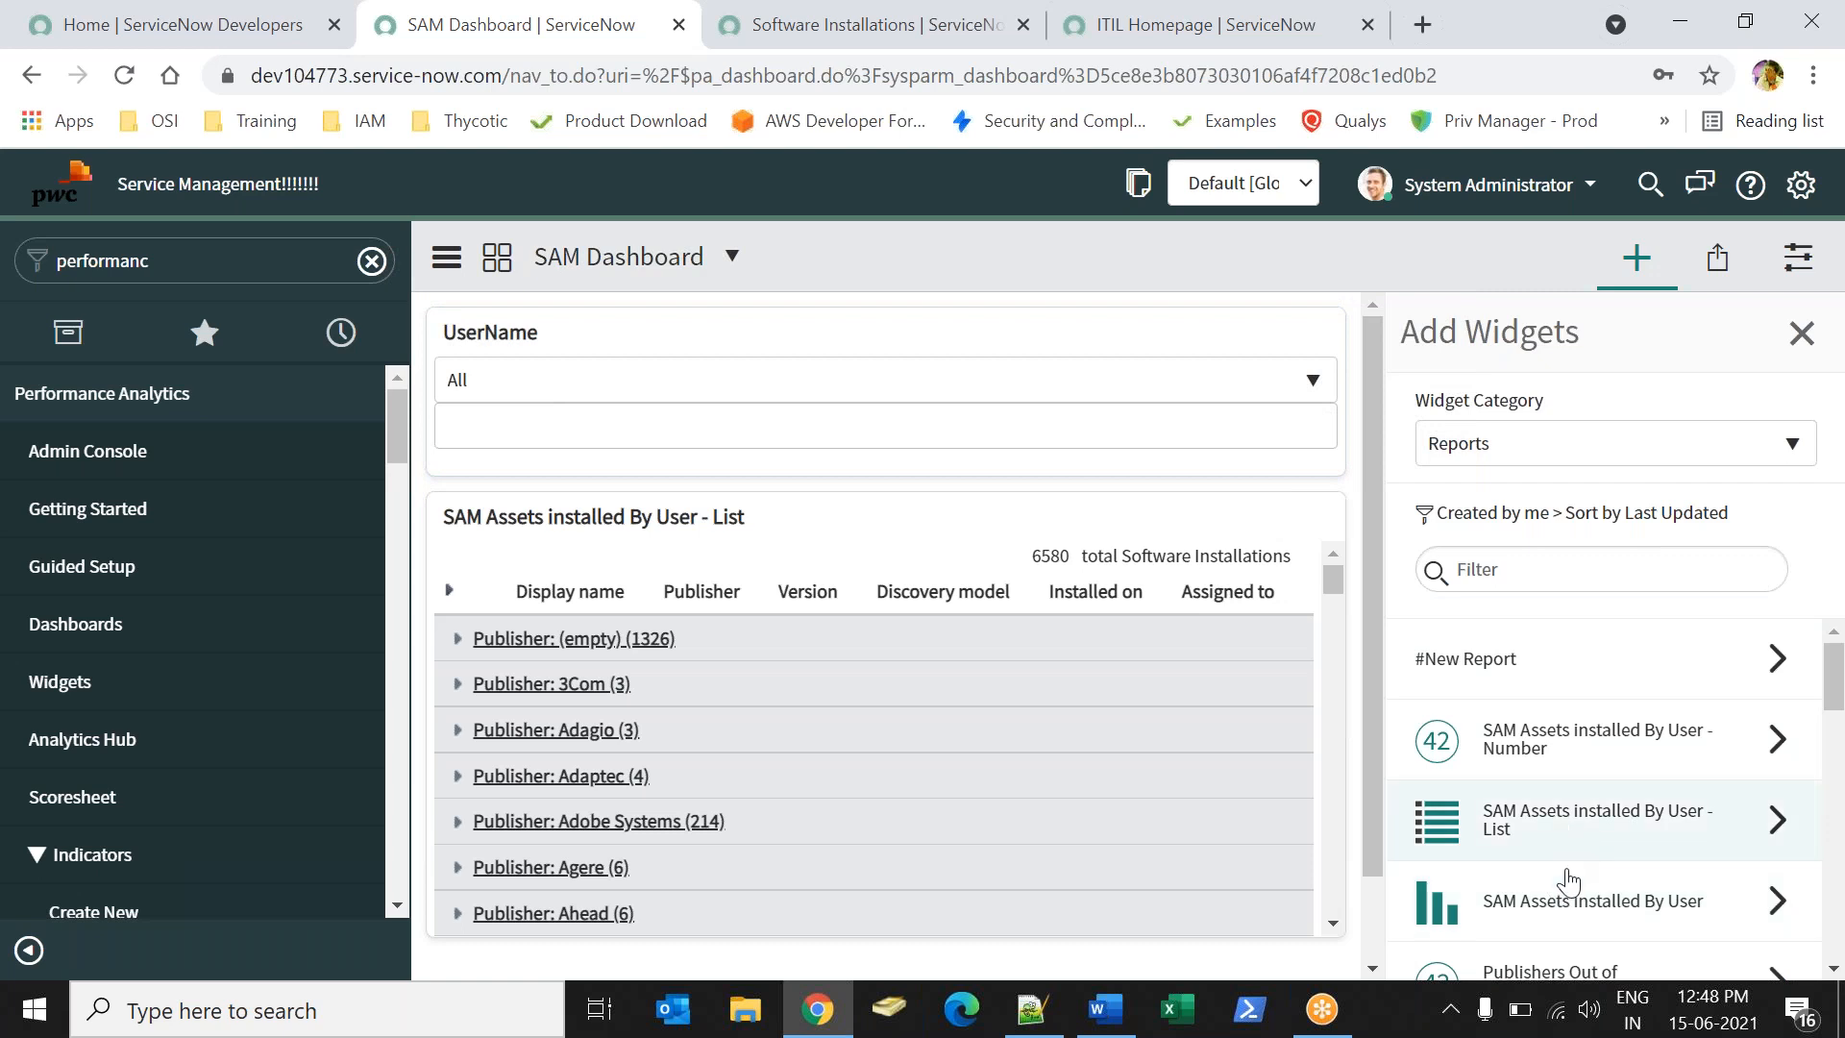
- Add the 'SAM Assets installed By User' bar chart below the UserName filter at half width
drag(1557, 909, 1453, 840)
click(1541, 908)
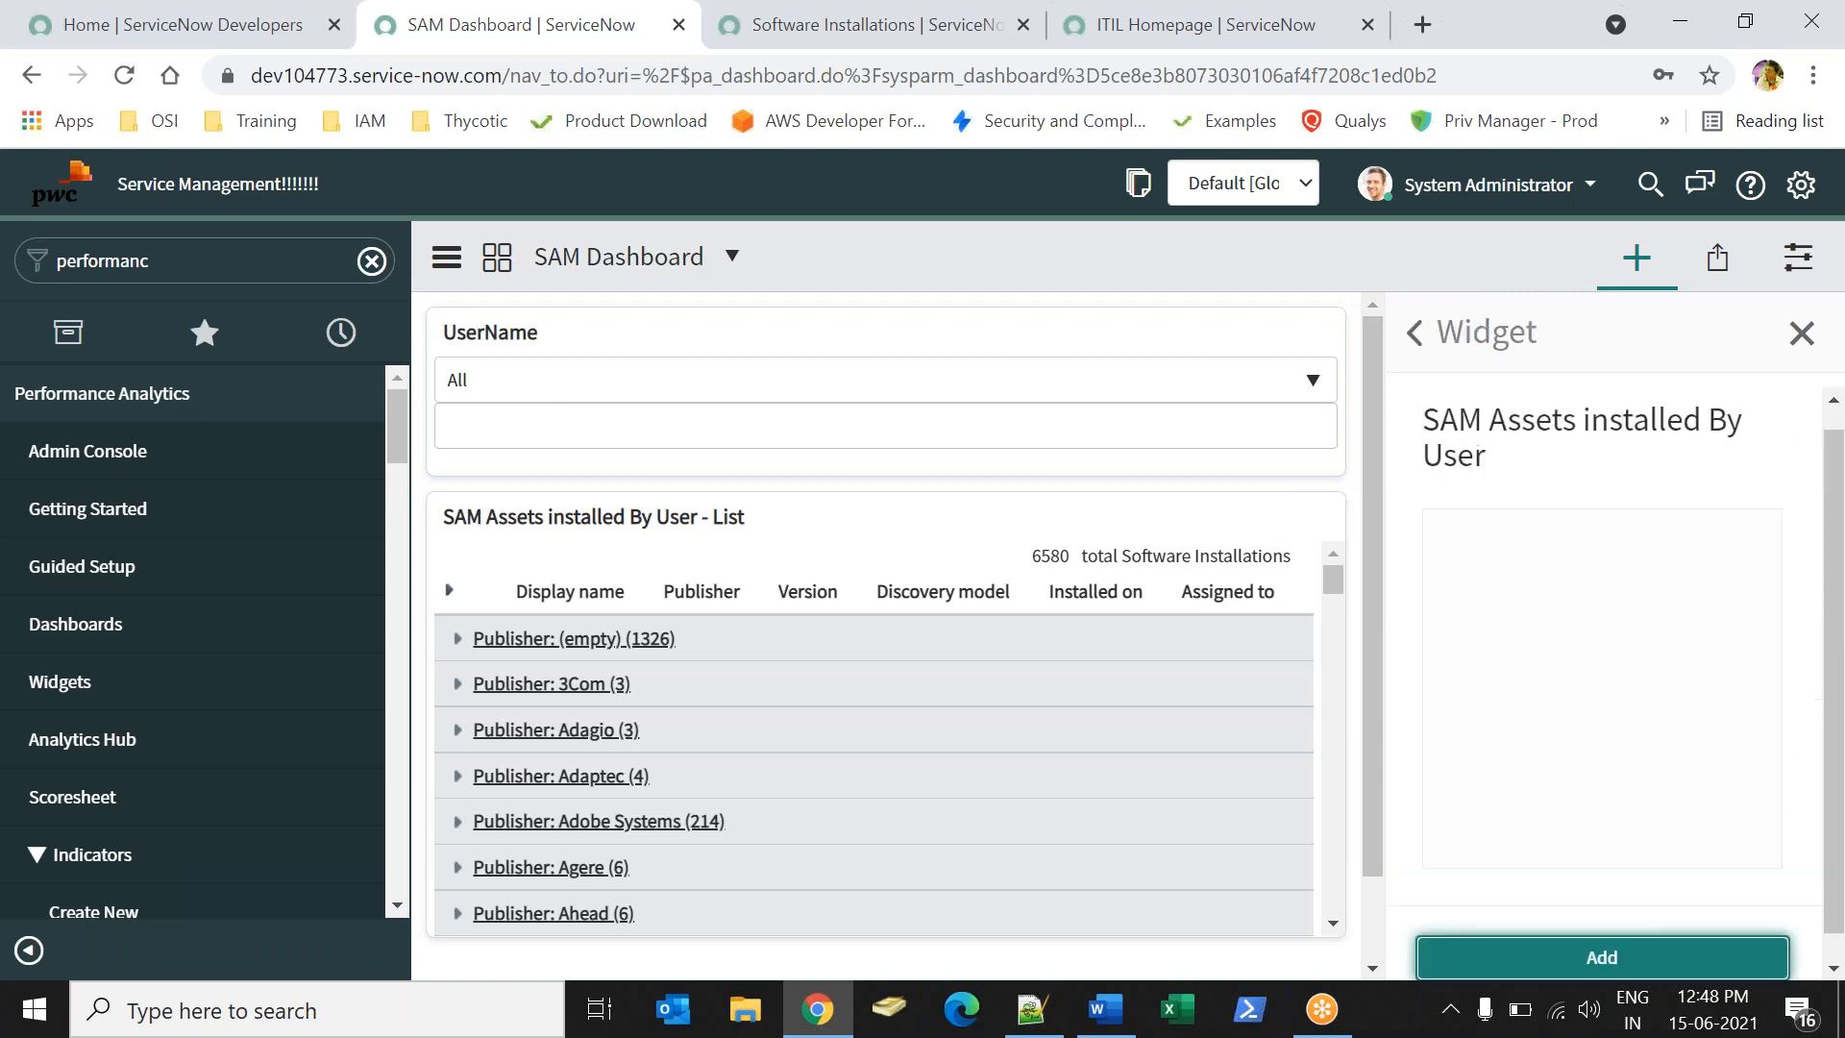
click(1561, 959)
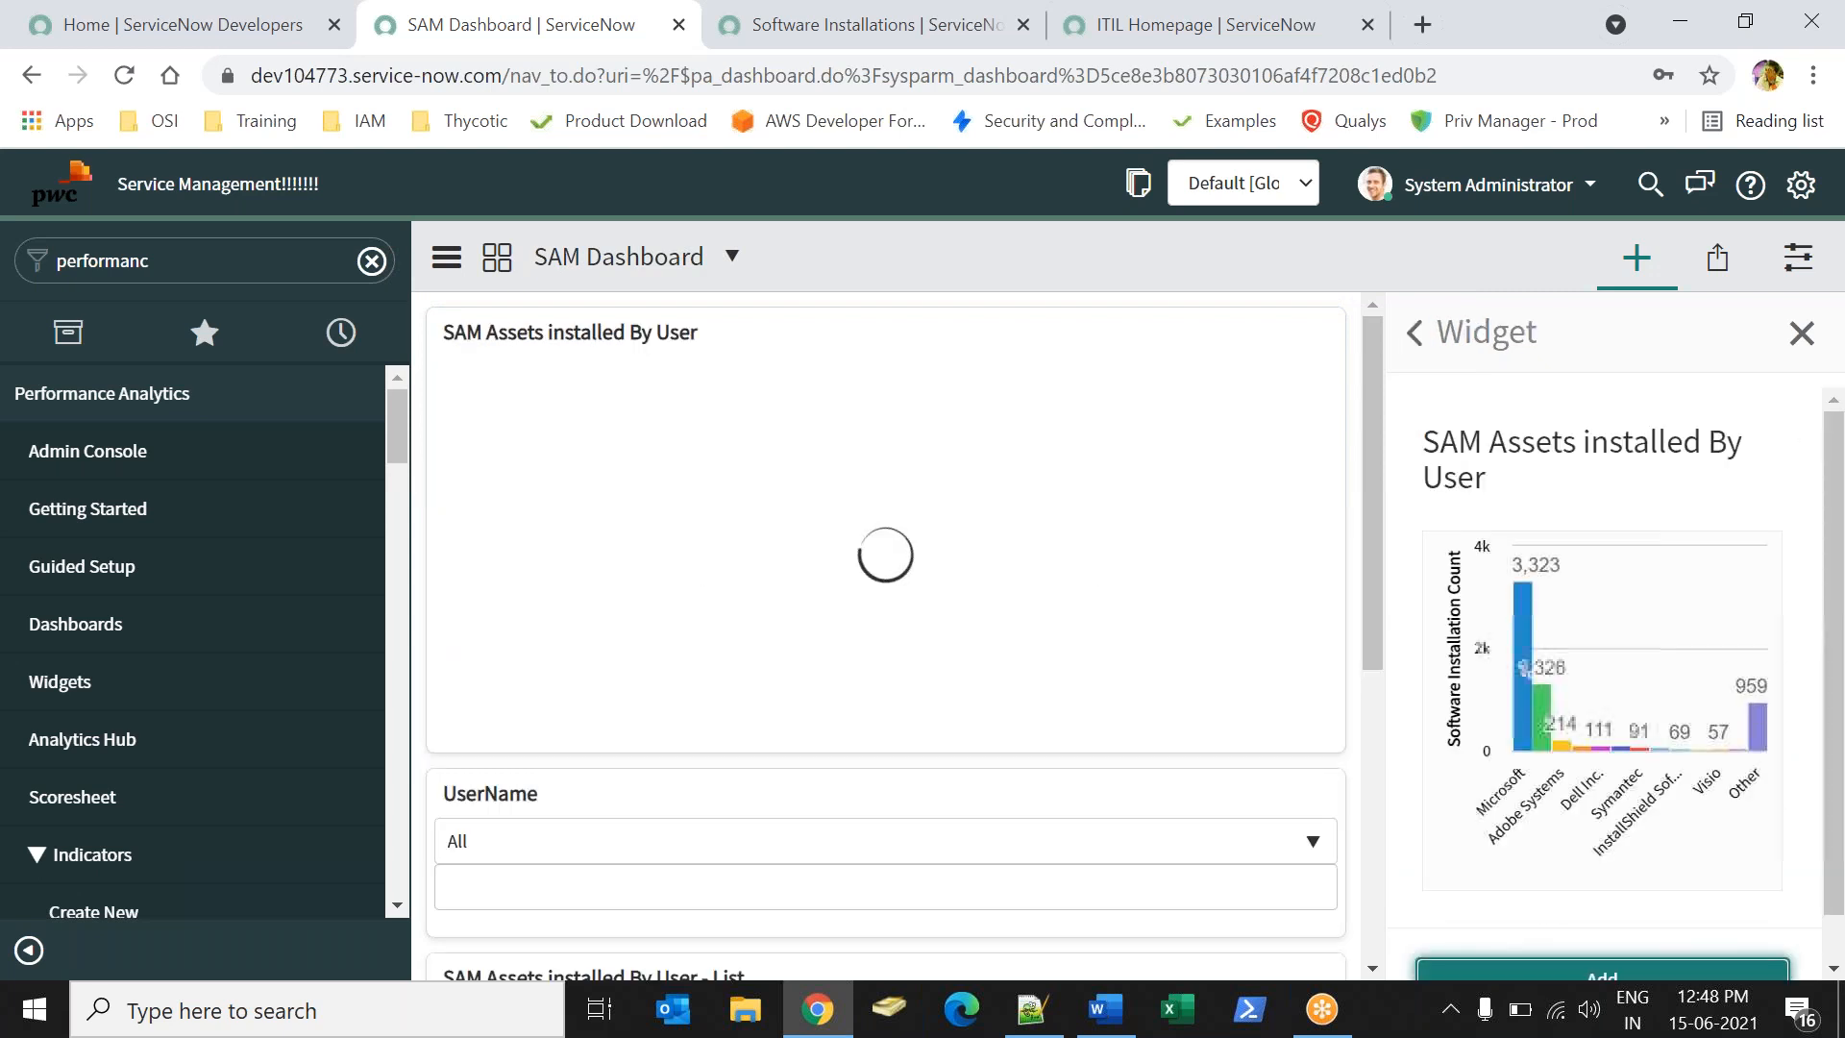
drag(785, 793, 782, 309)
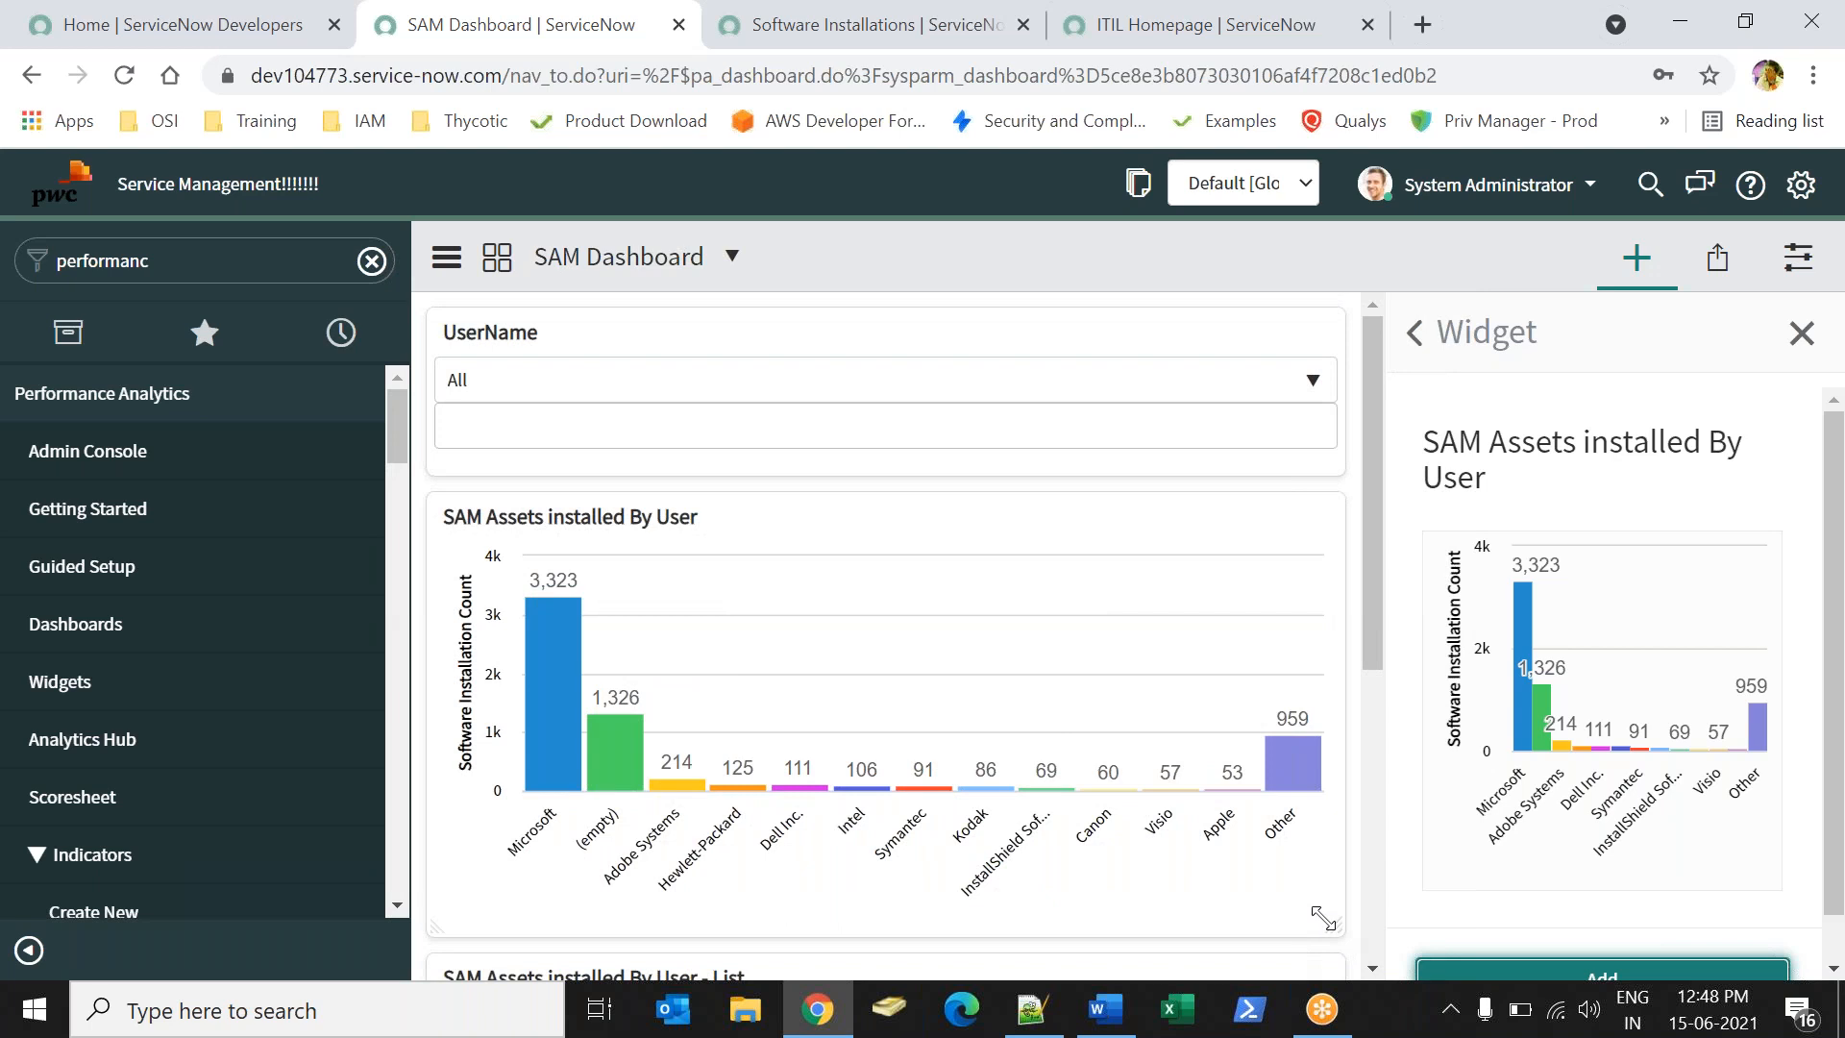
drag(1324, 918, 999, 776)
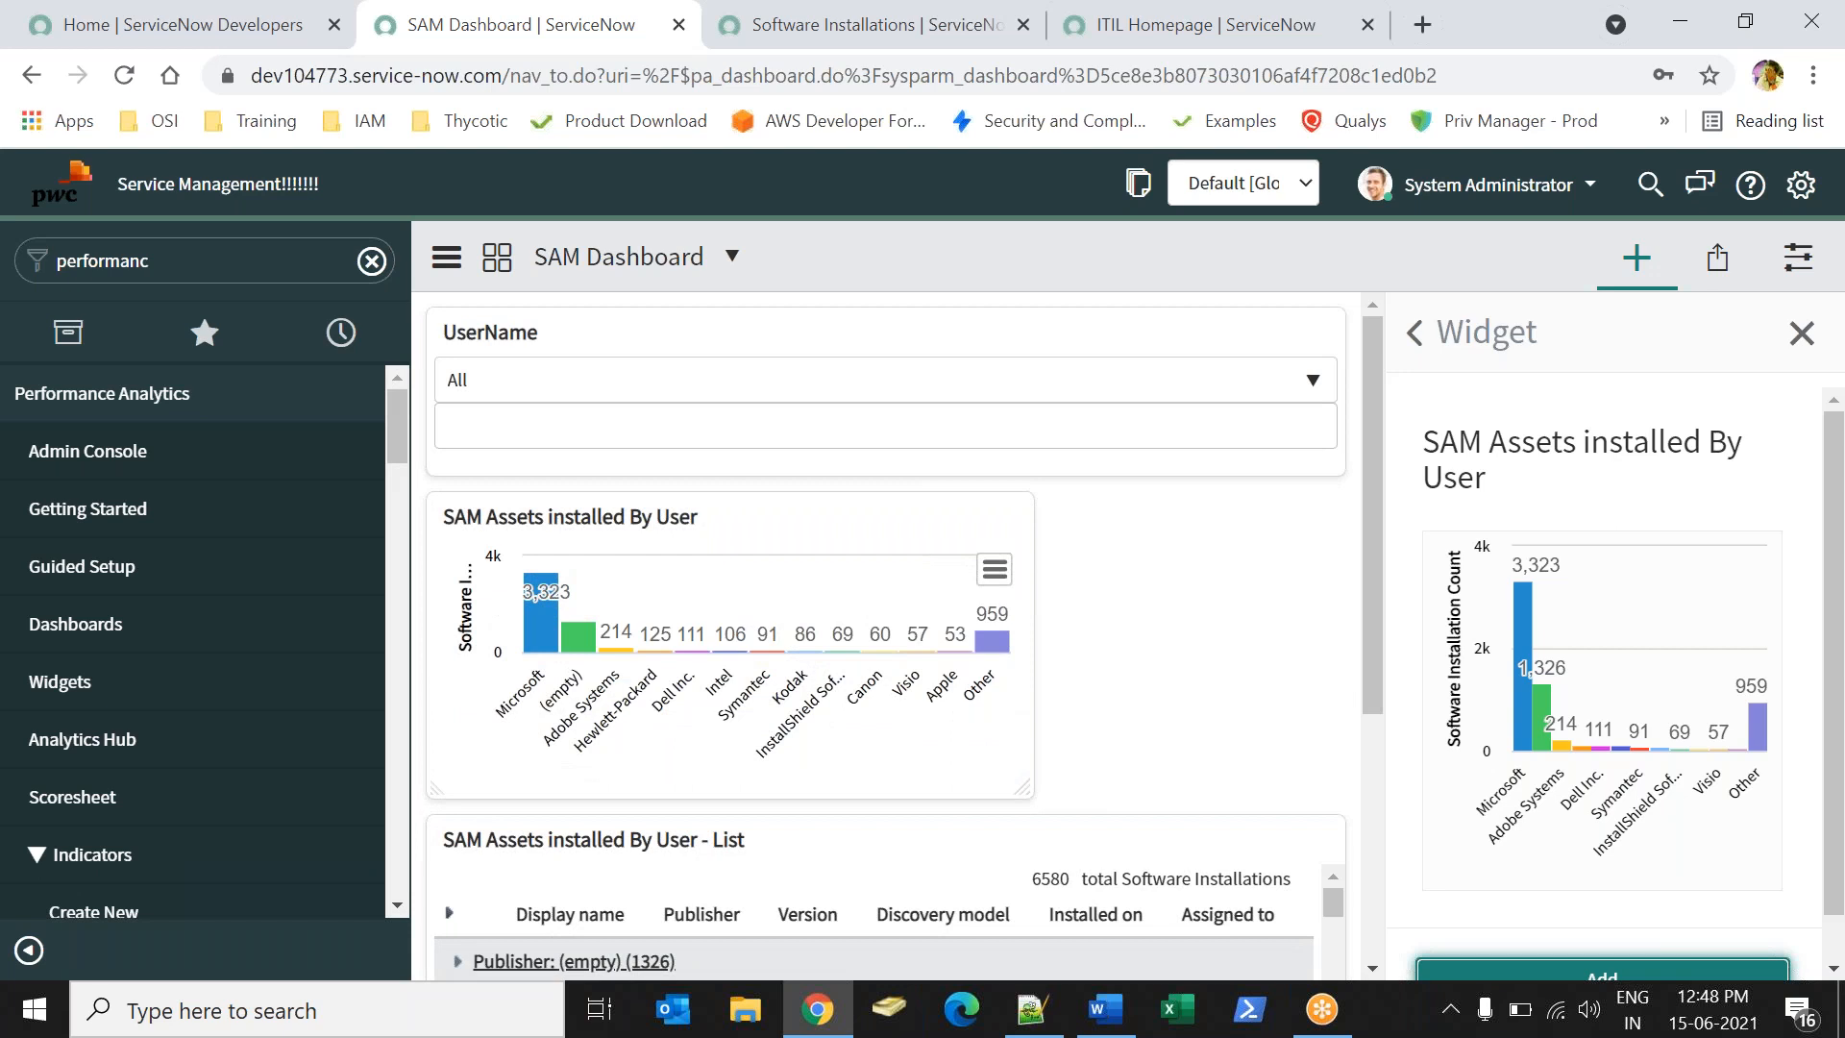
click(1414, 333)
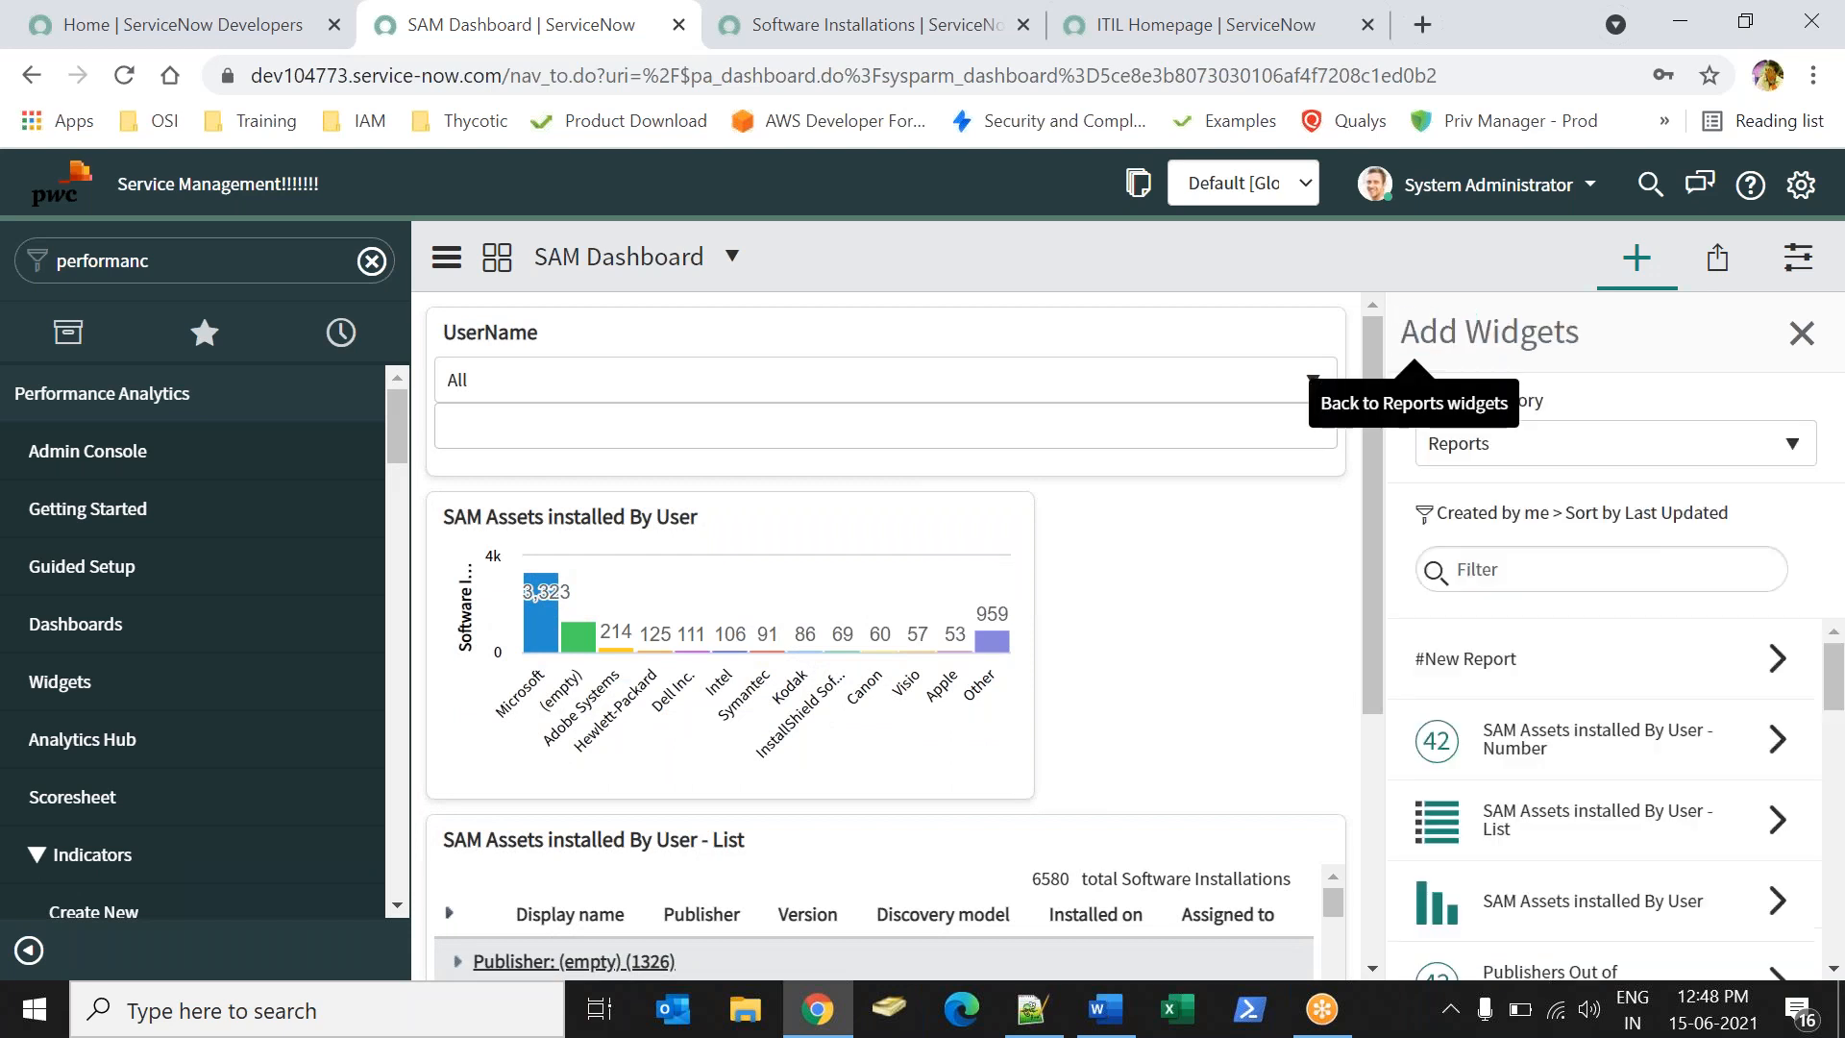
- Add the 'SAM Assets installed By User - Number' widget and resize it on the right
click(1564, 755)
click(1549, 961)
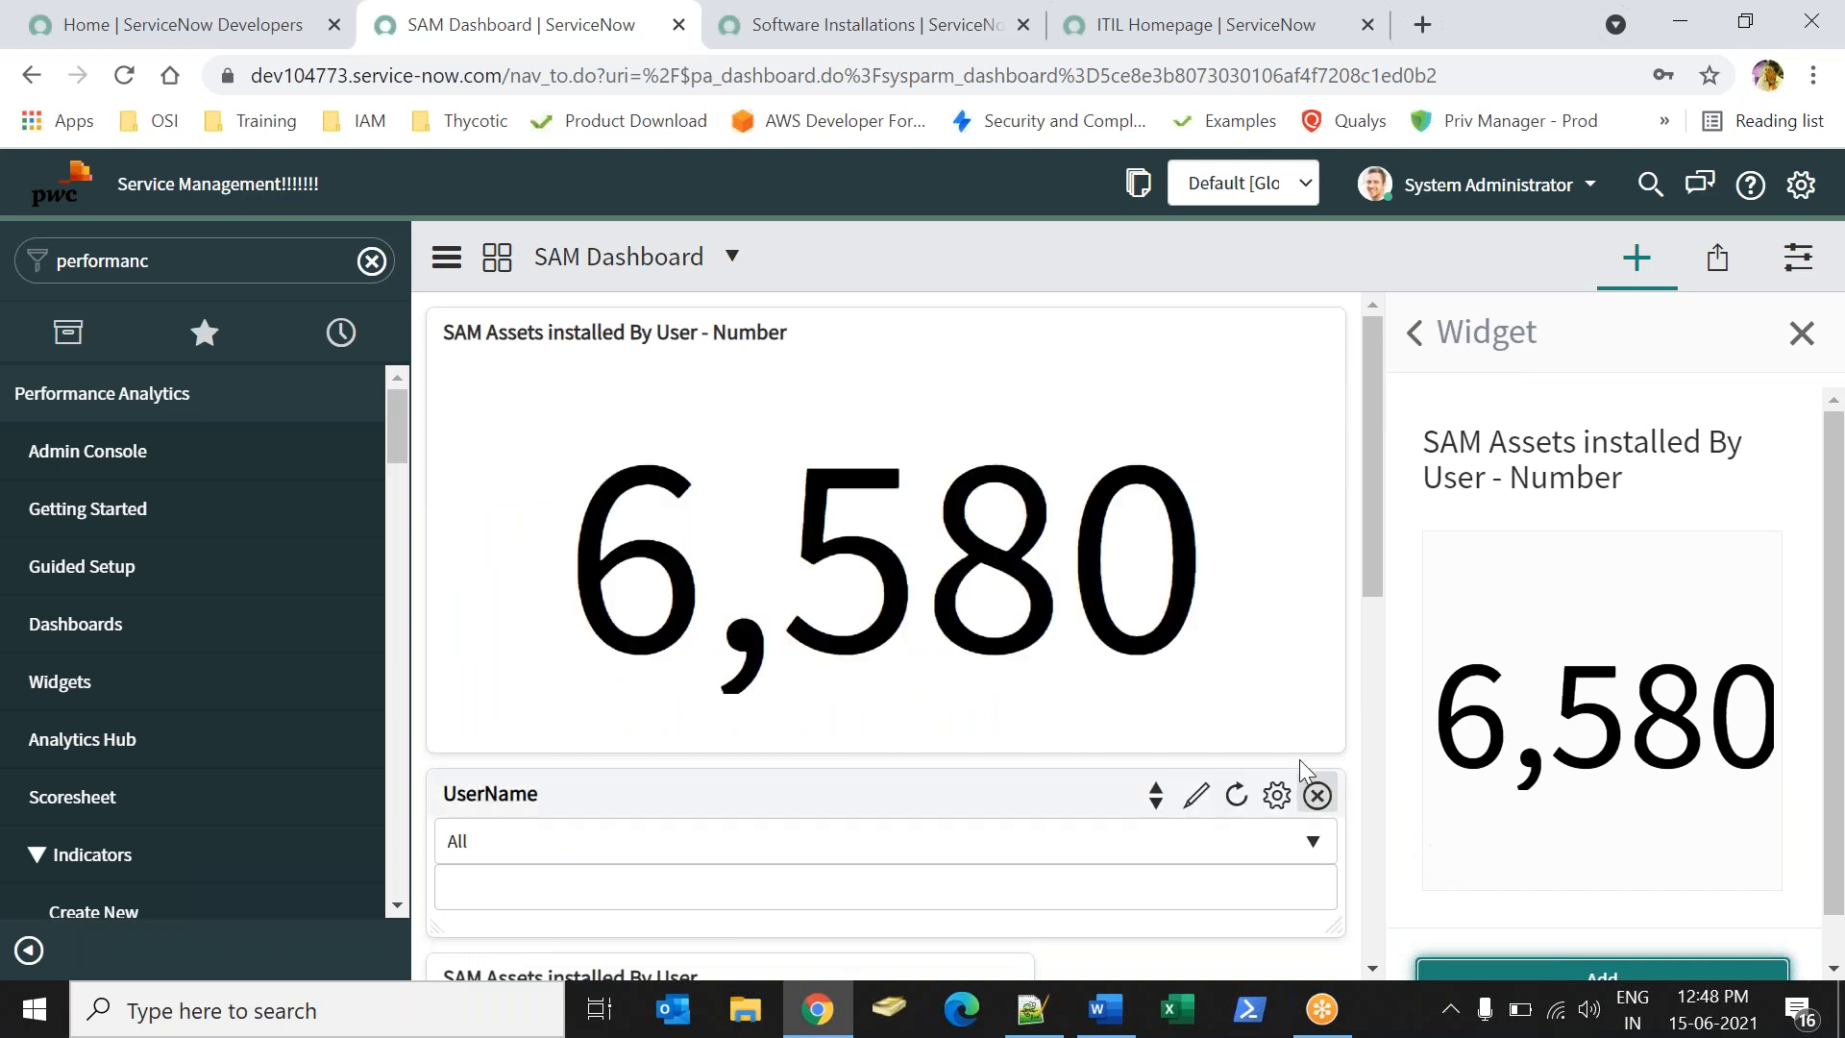
drag(1288, 720, 744, 447)
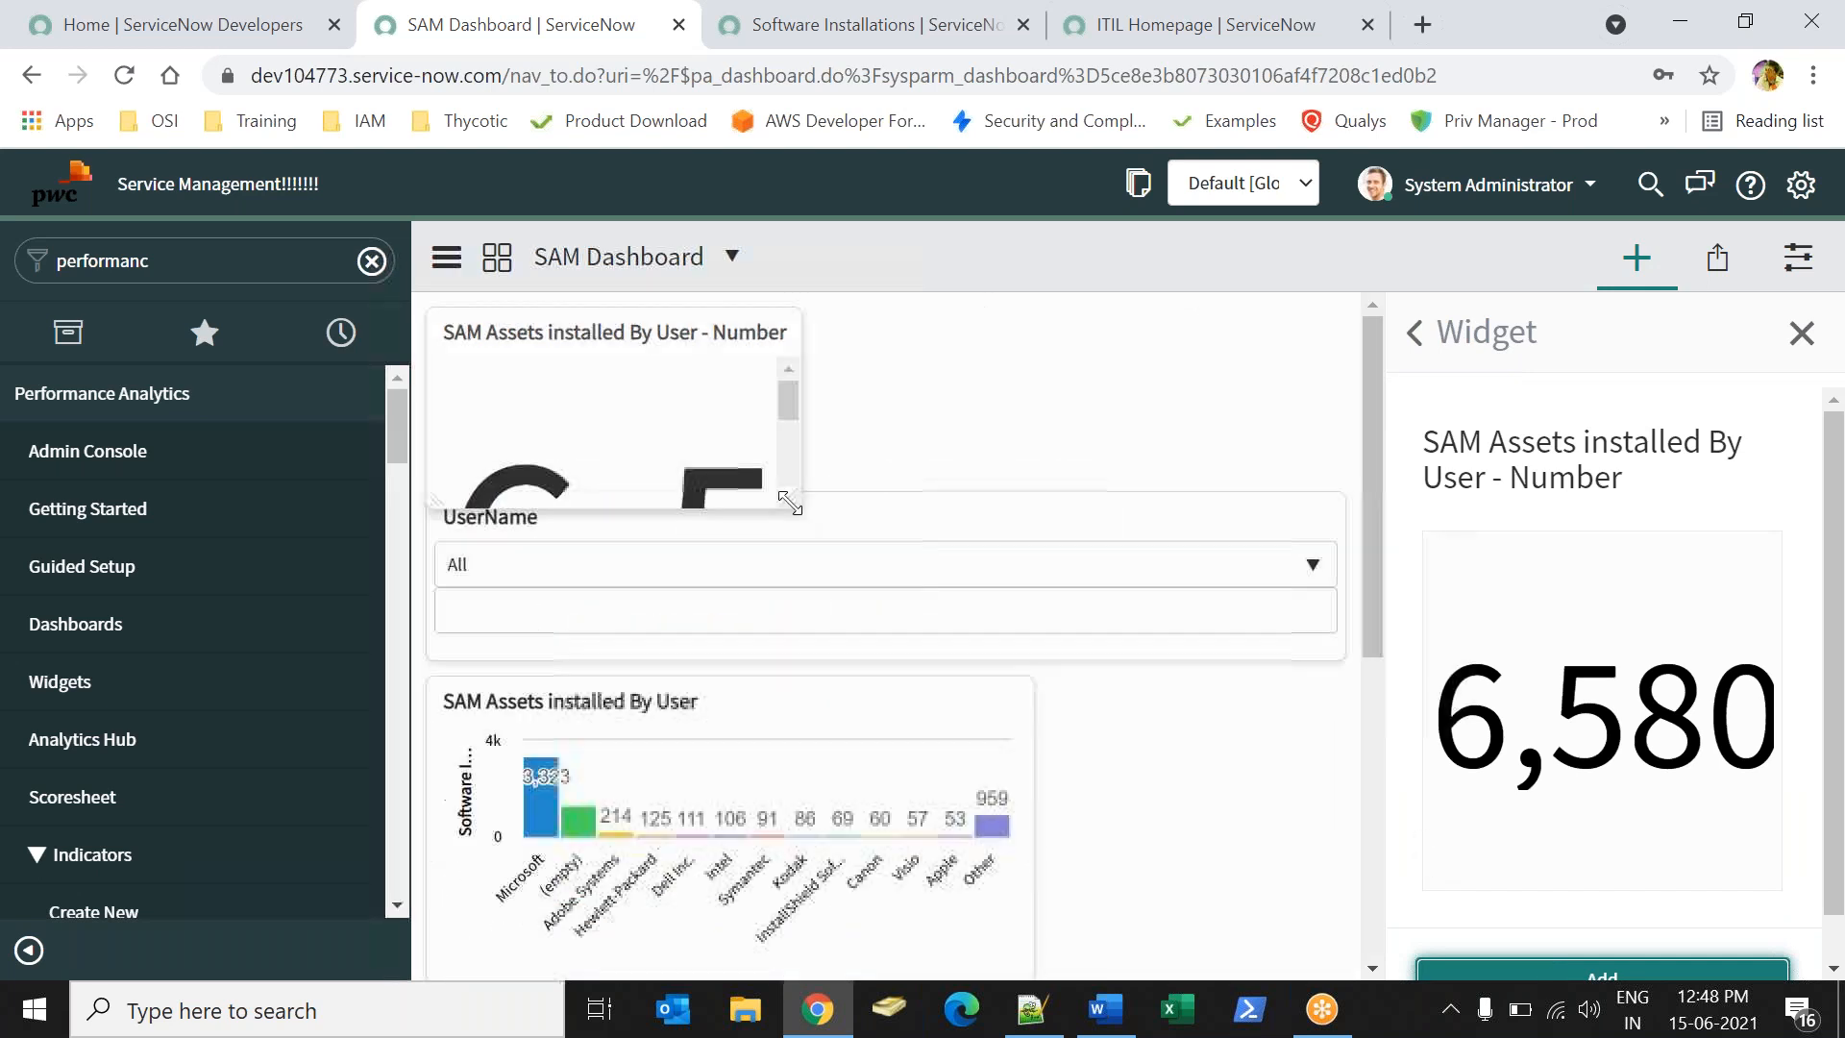
drag(555, 332, 1168, 706)
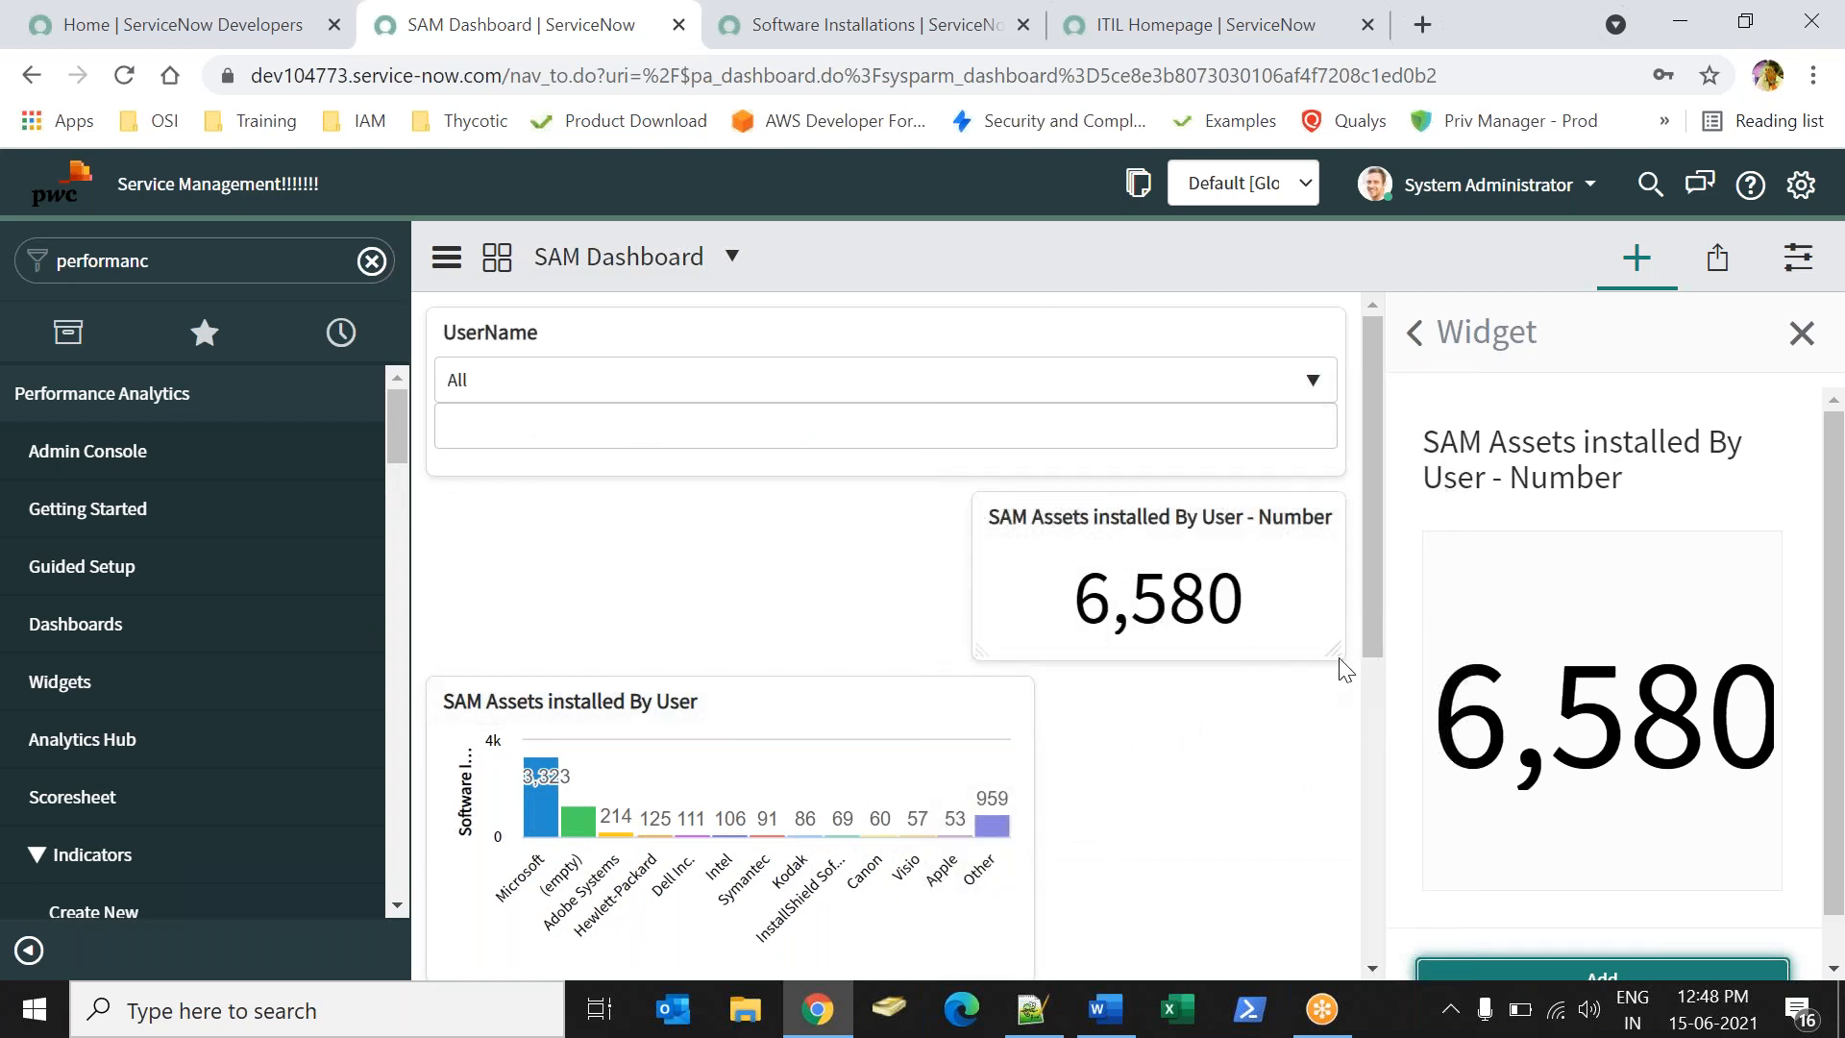
drag(1333, 647, 1266, 609)
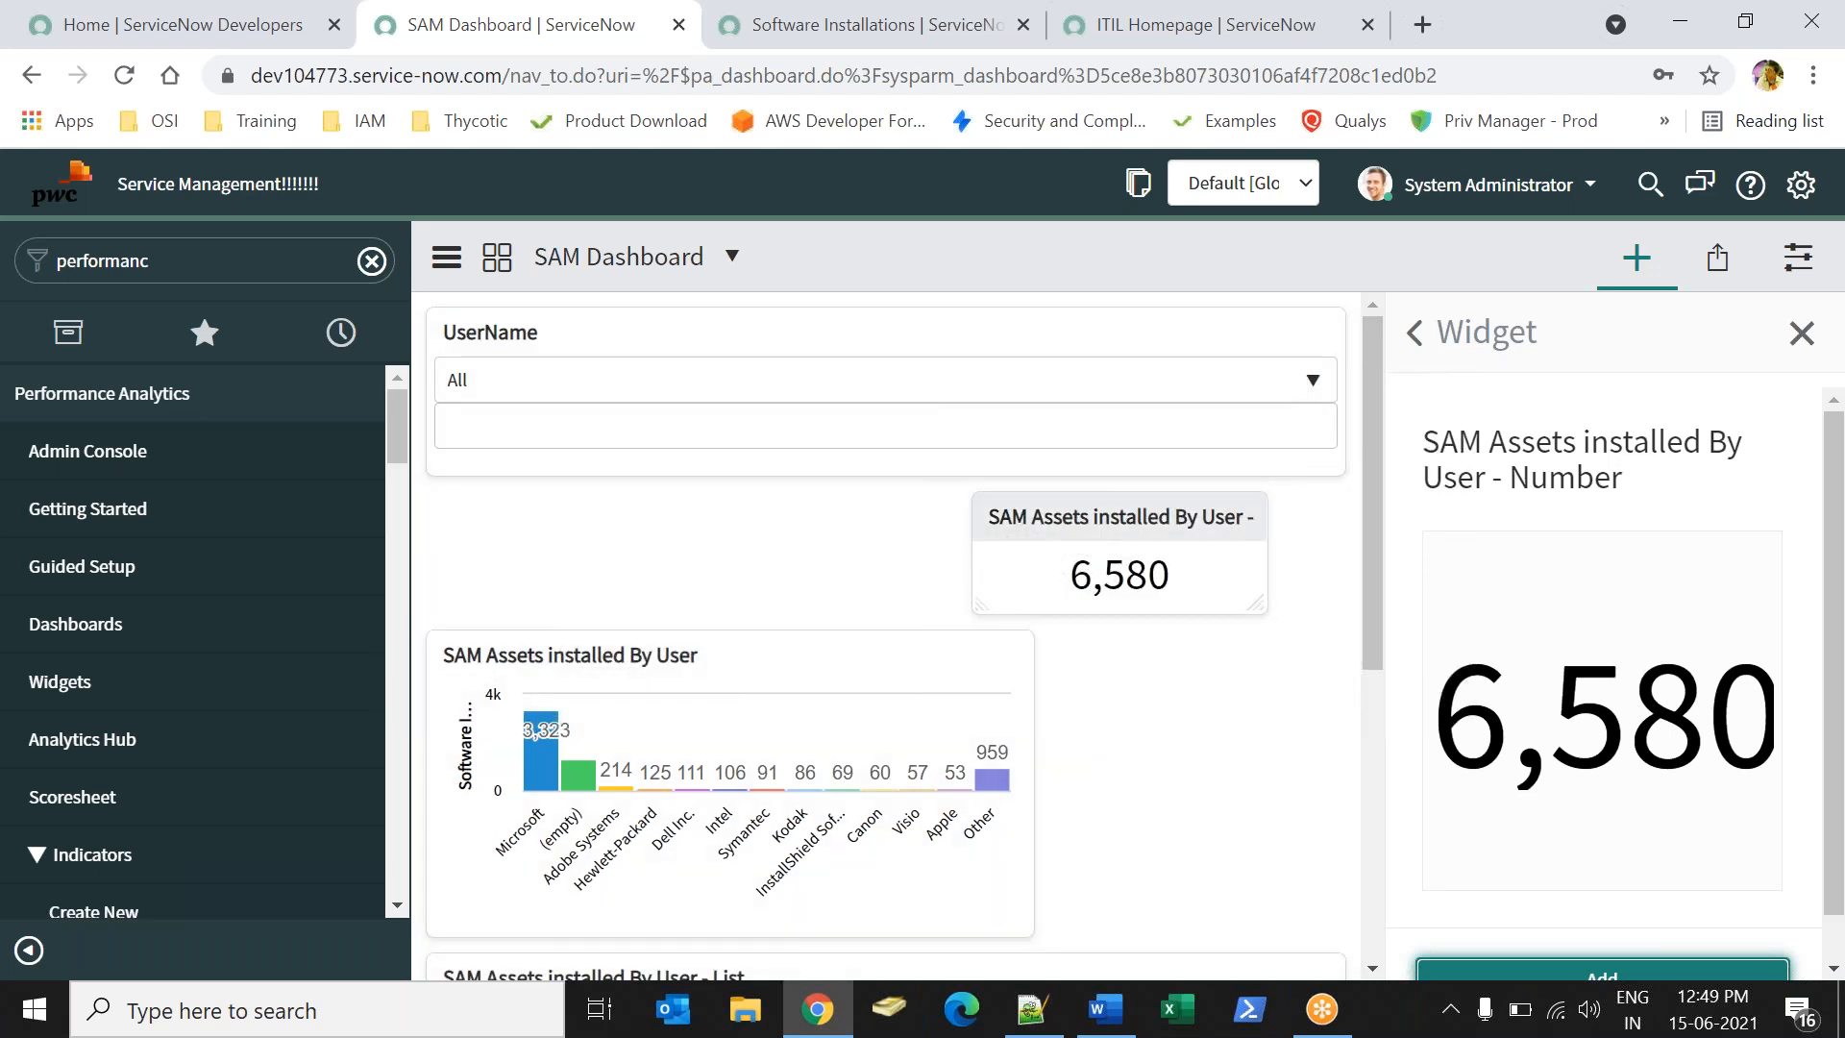
drag(1116, 610, 1231, 890)
- Align the bar chart and number widget side by side at matching height
click(845, 928)
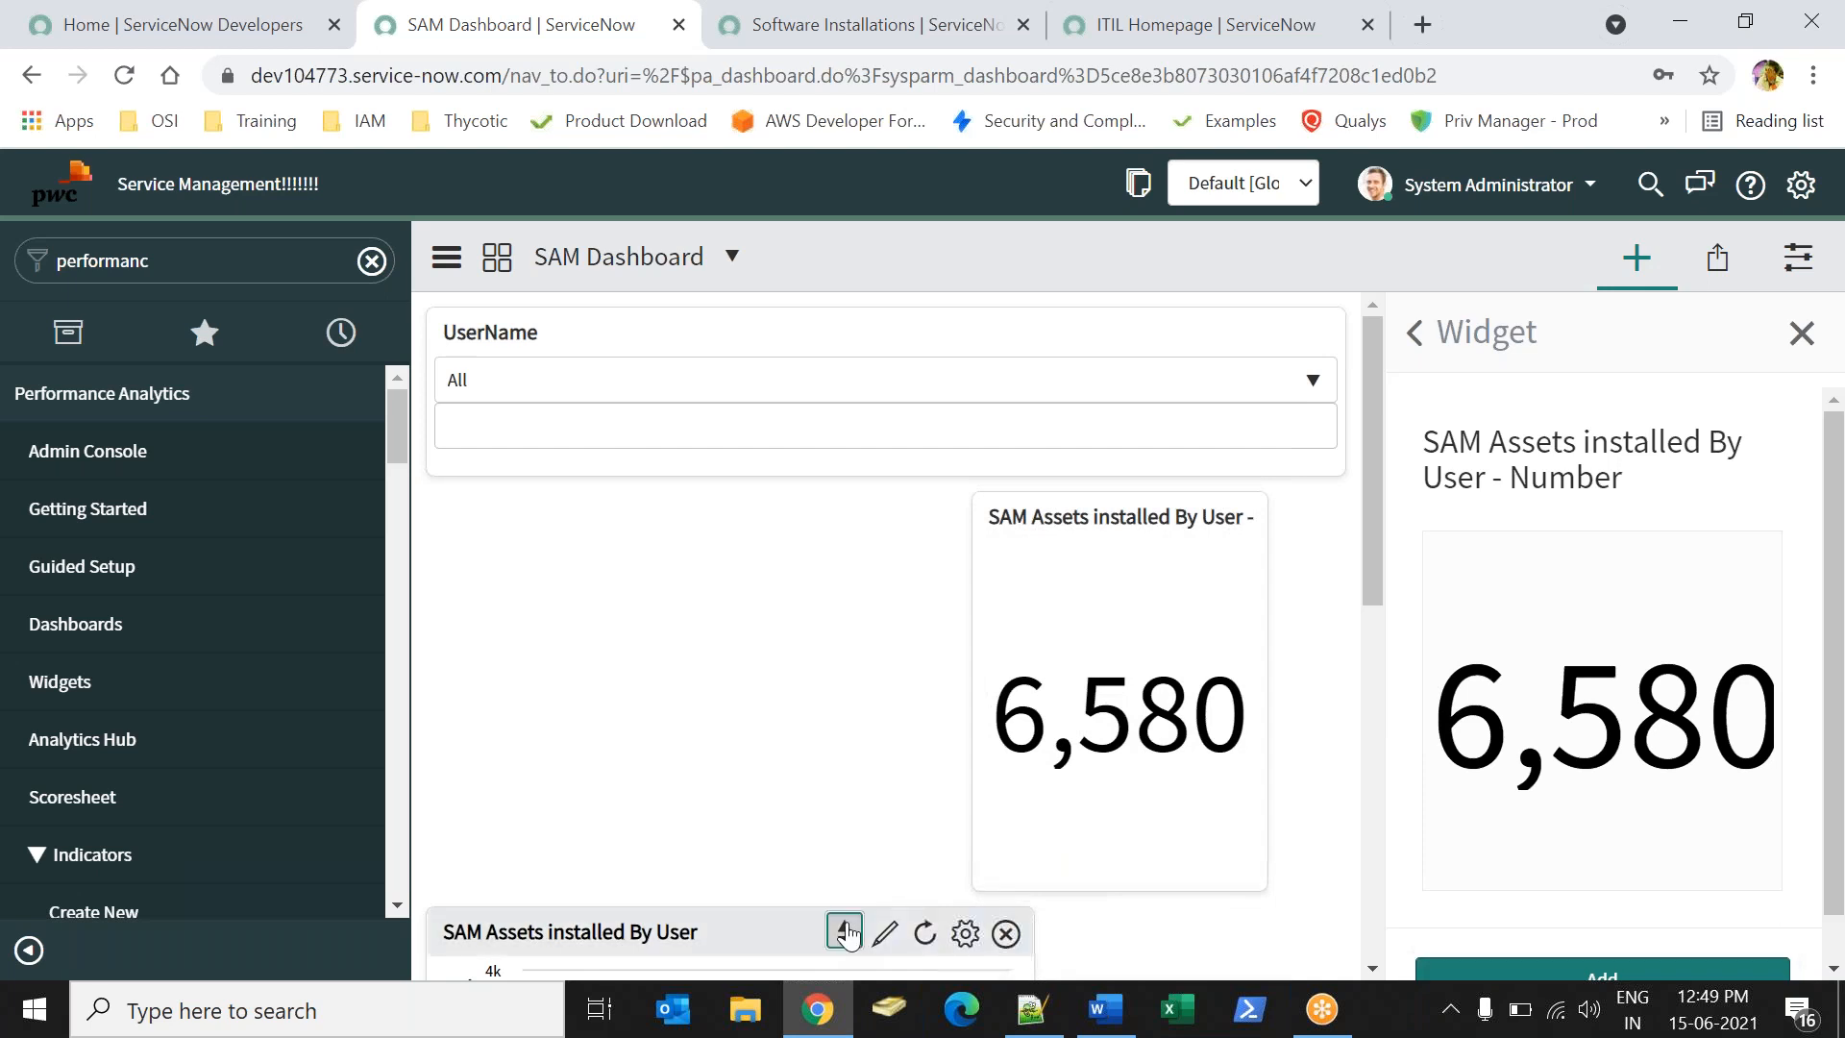
drag(687, 923, 648, 517)
drag(1026, 828, 1023, 632)
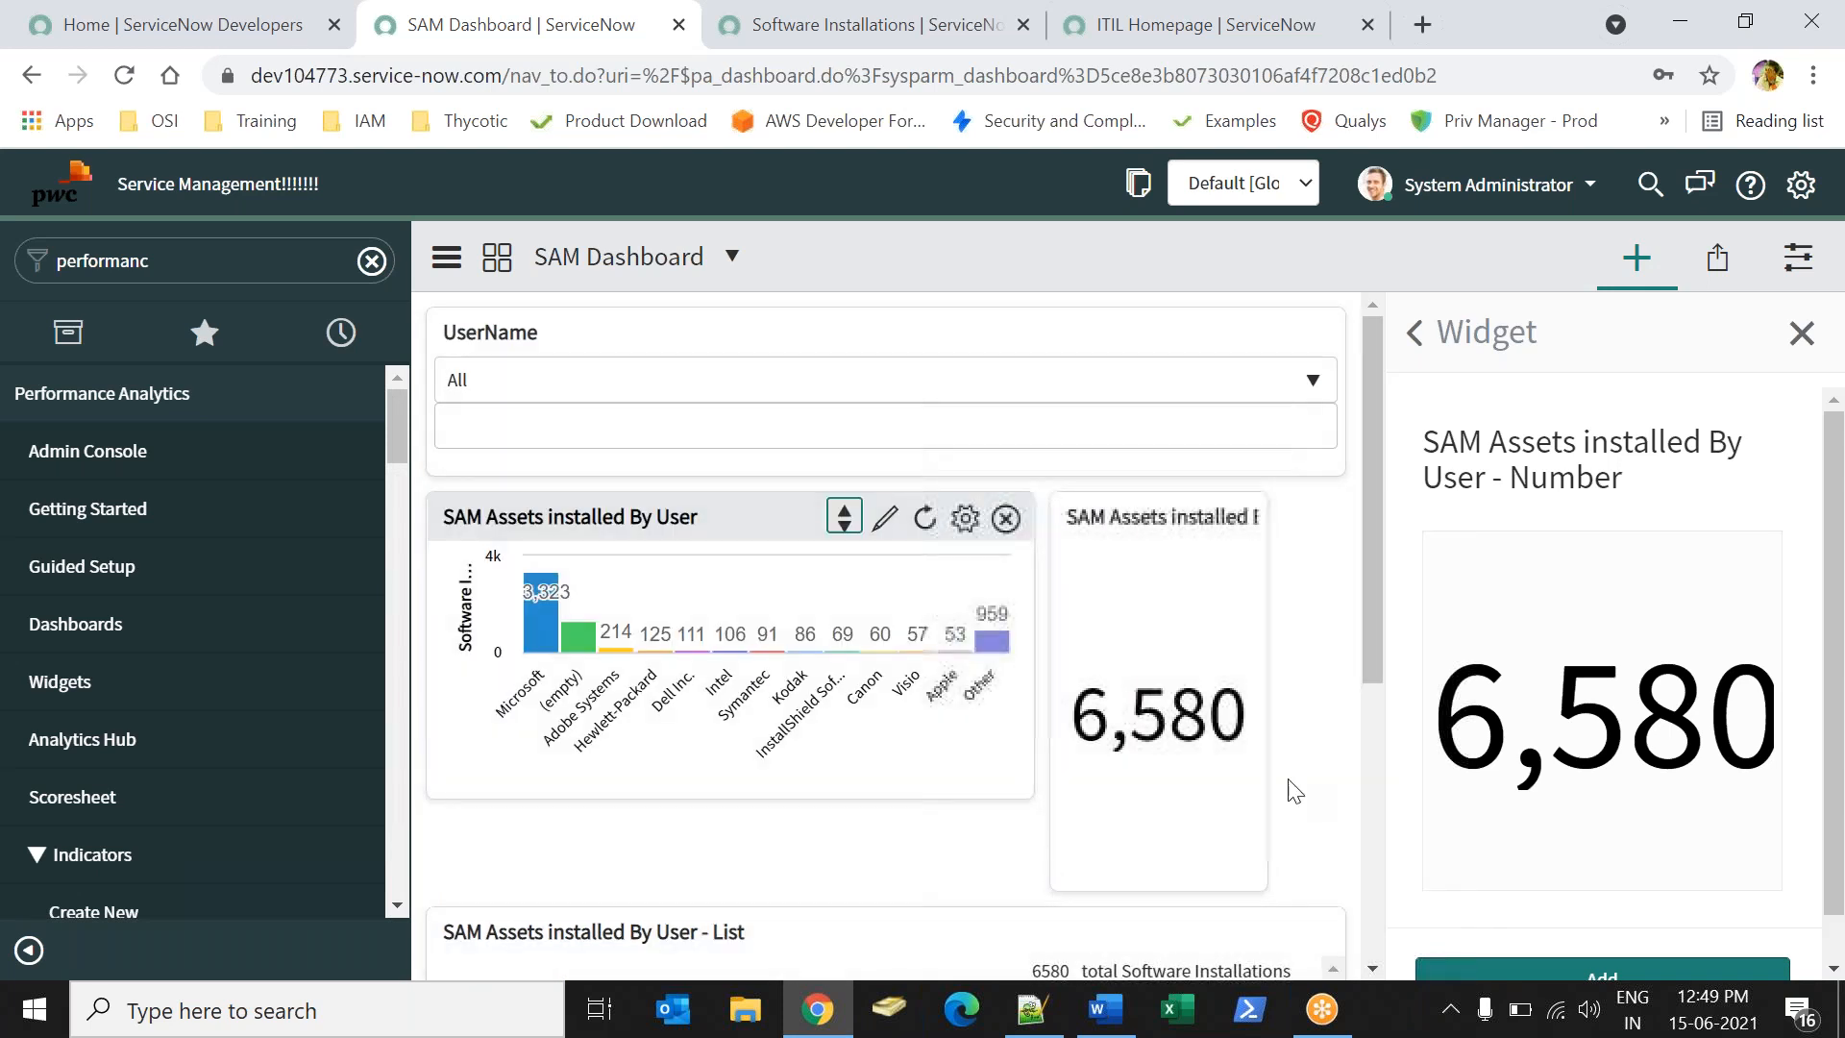
drag(1260, 677, 1341, 653)
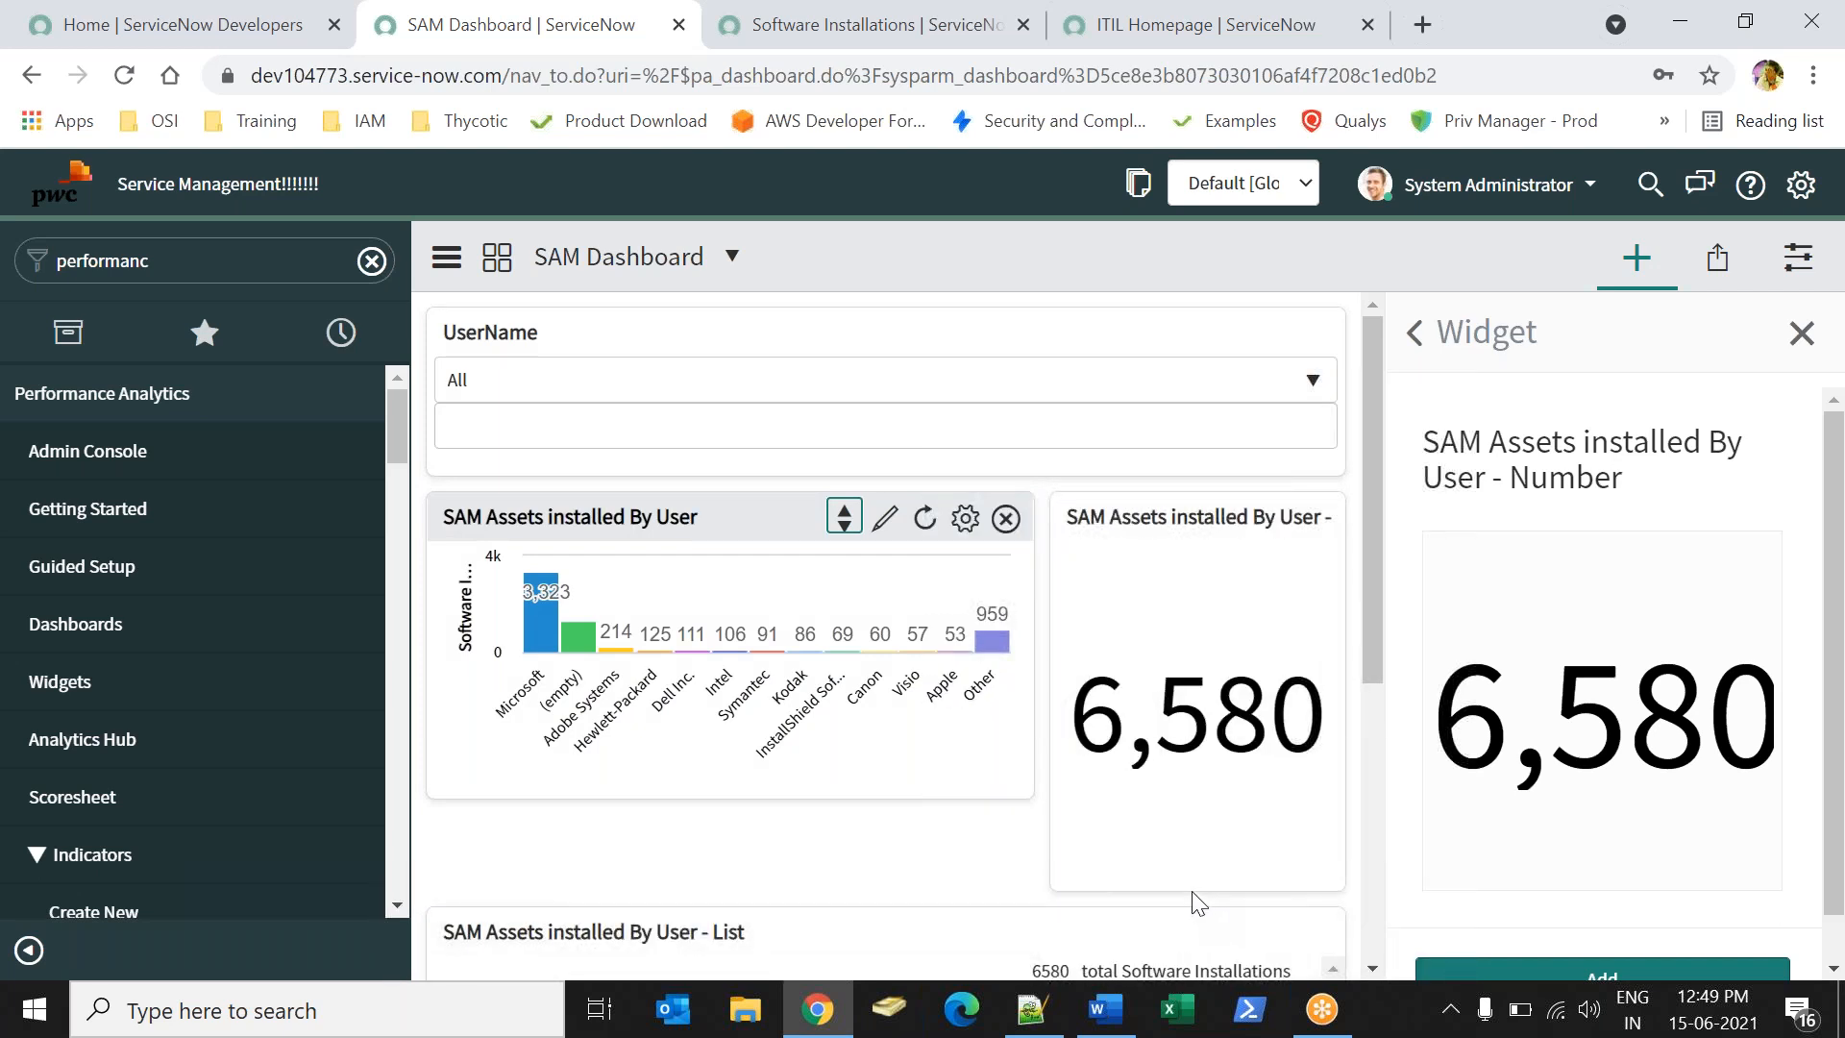
drag(1187, 881, 1178, 794)
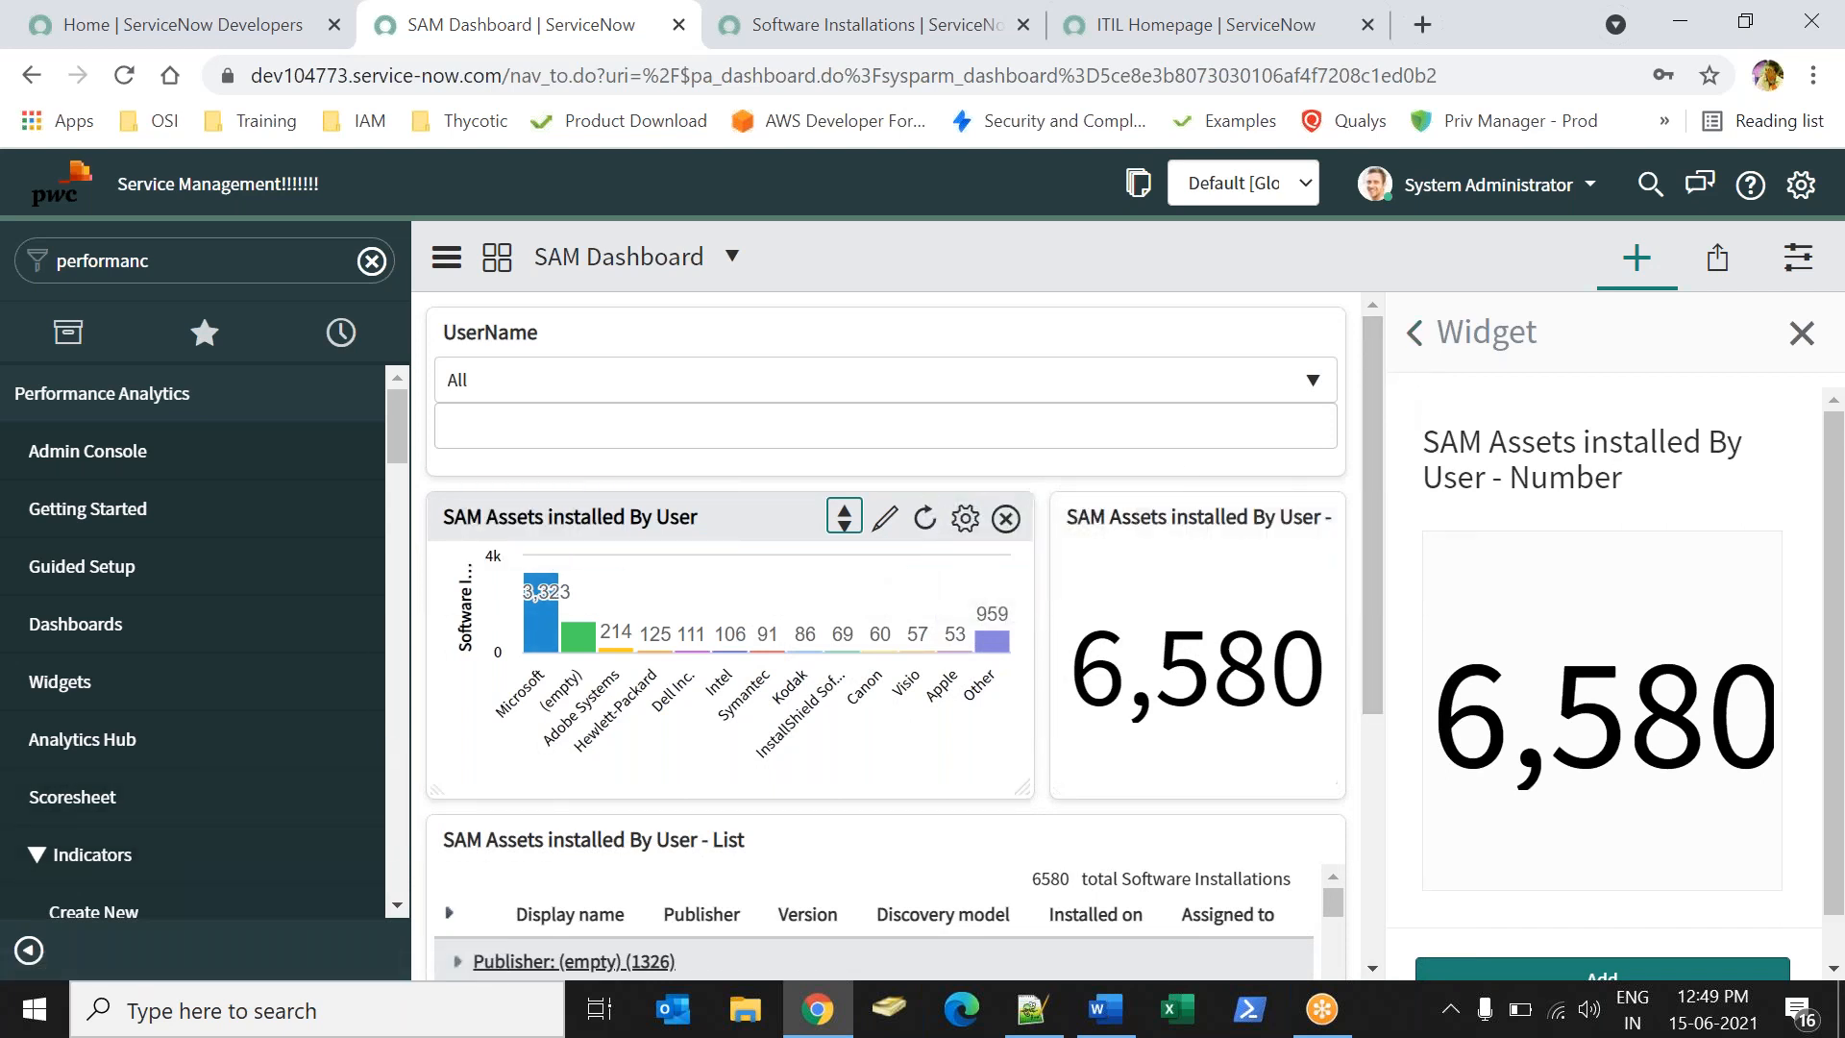
click(1413, 332)
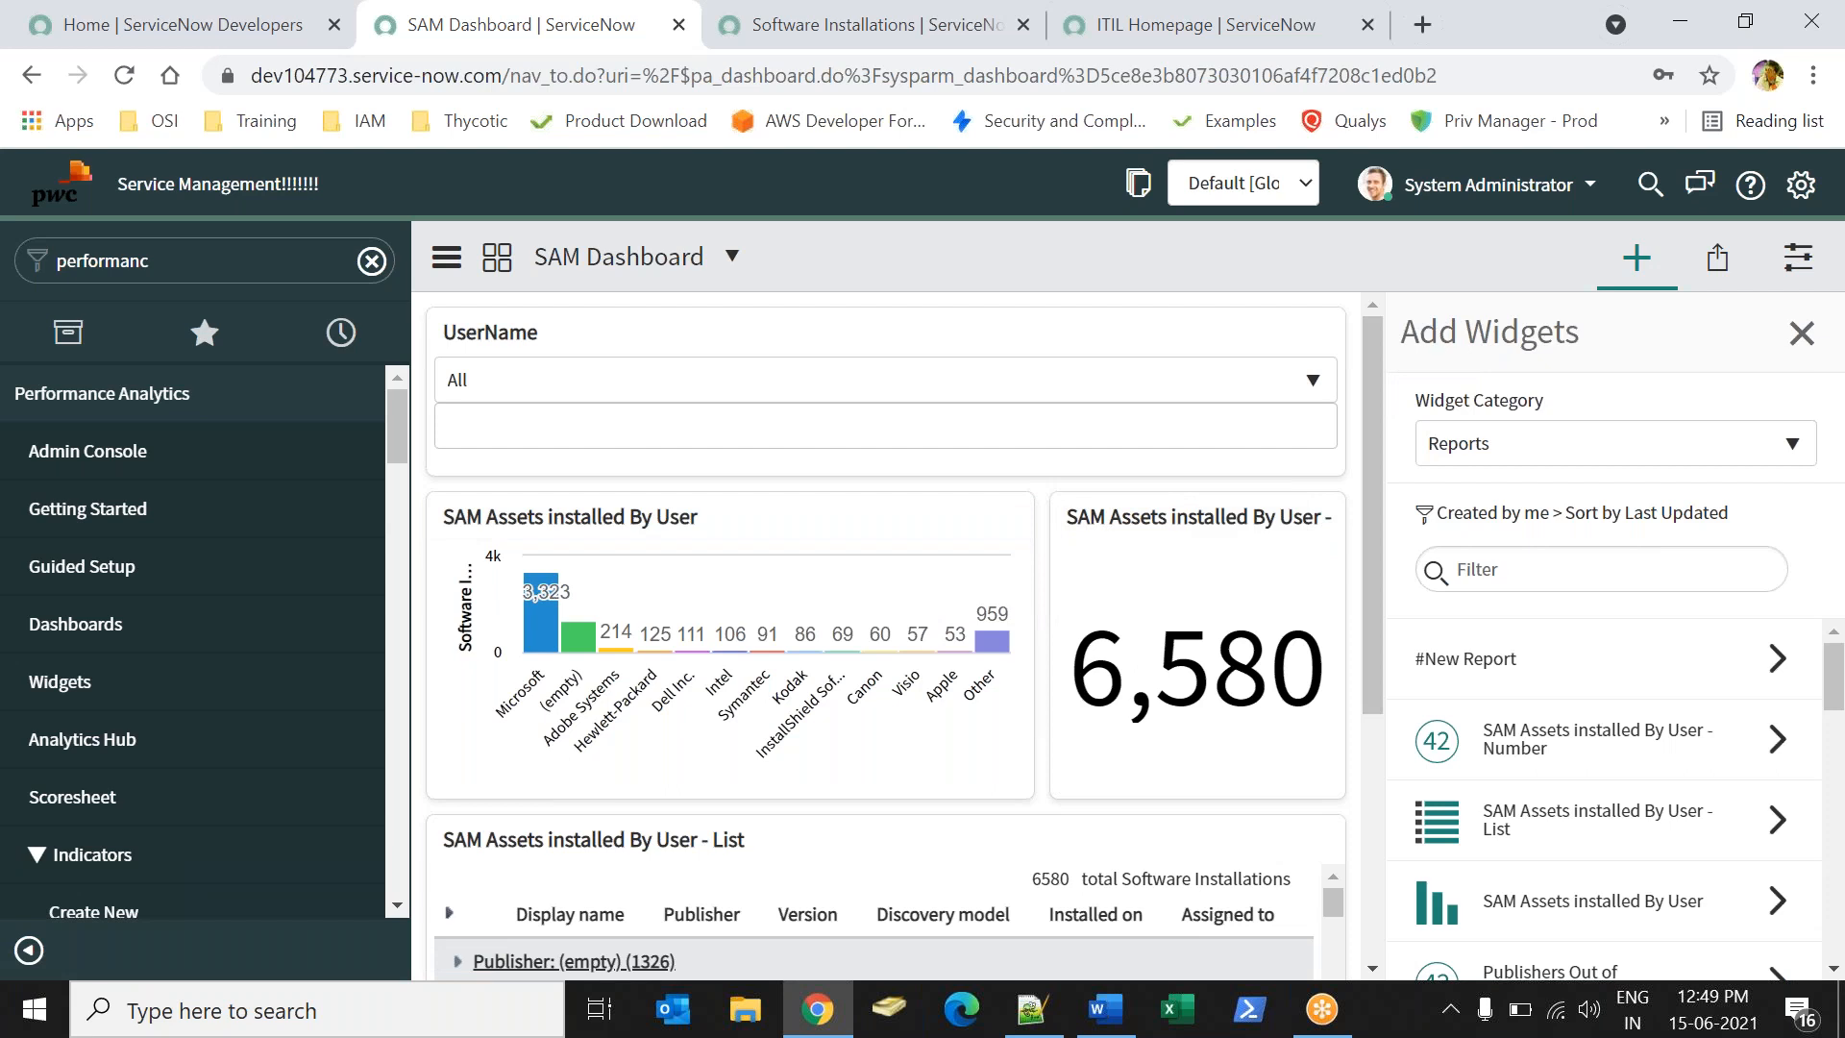
- Close the Add Widgets panel and look up a user name in the Software Installations list
click(1801, 333)
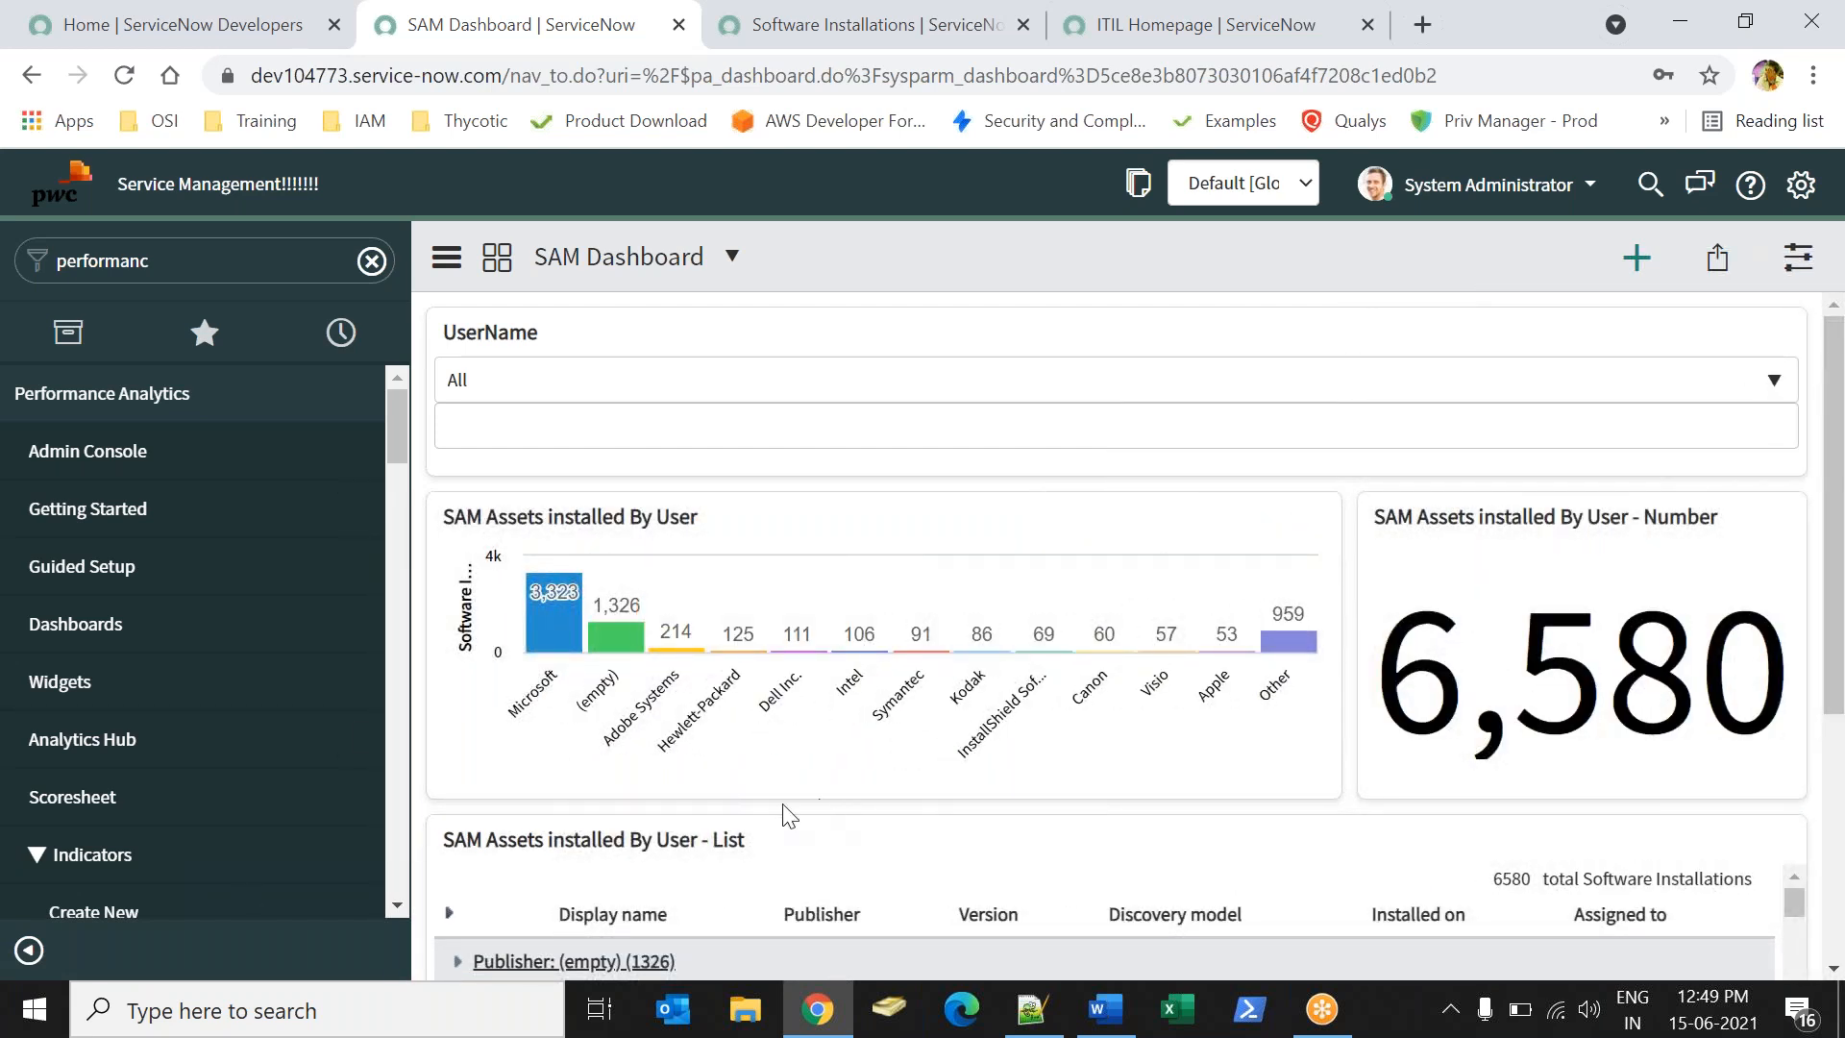
click(780, 429)
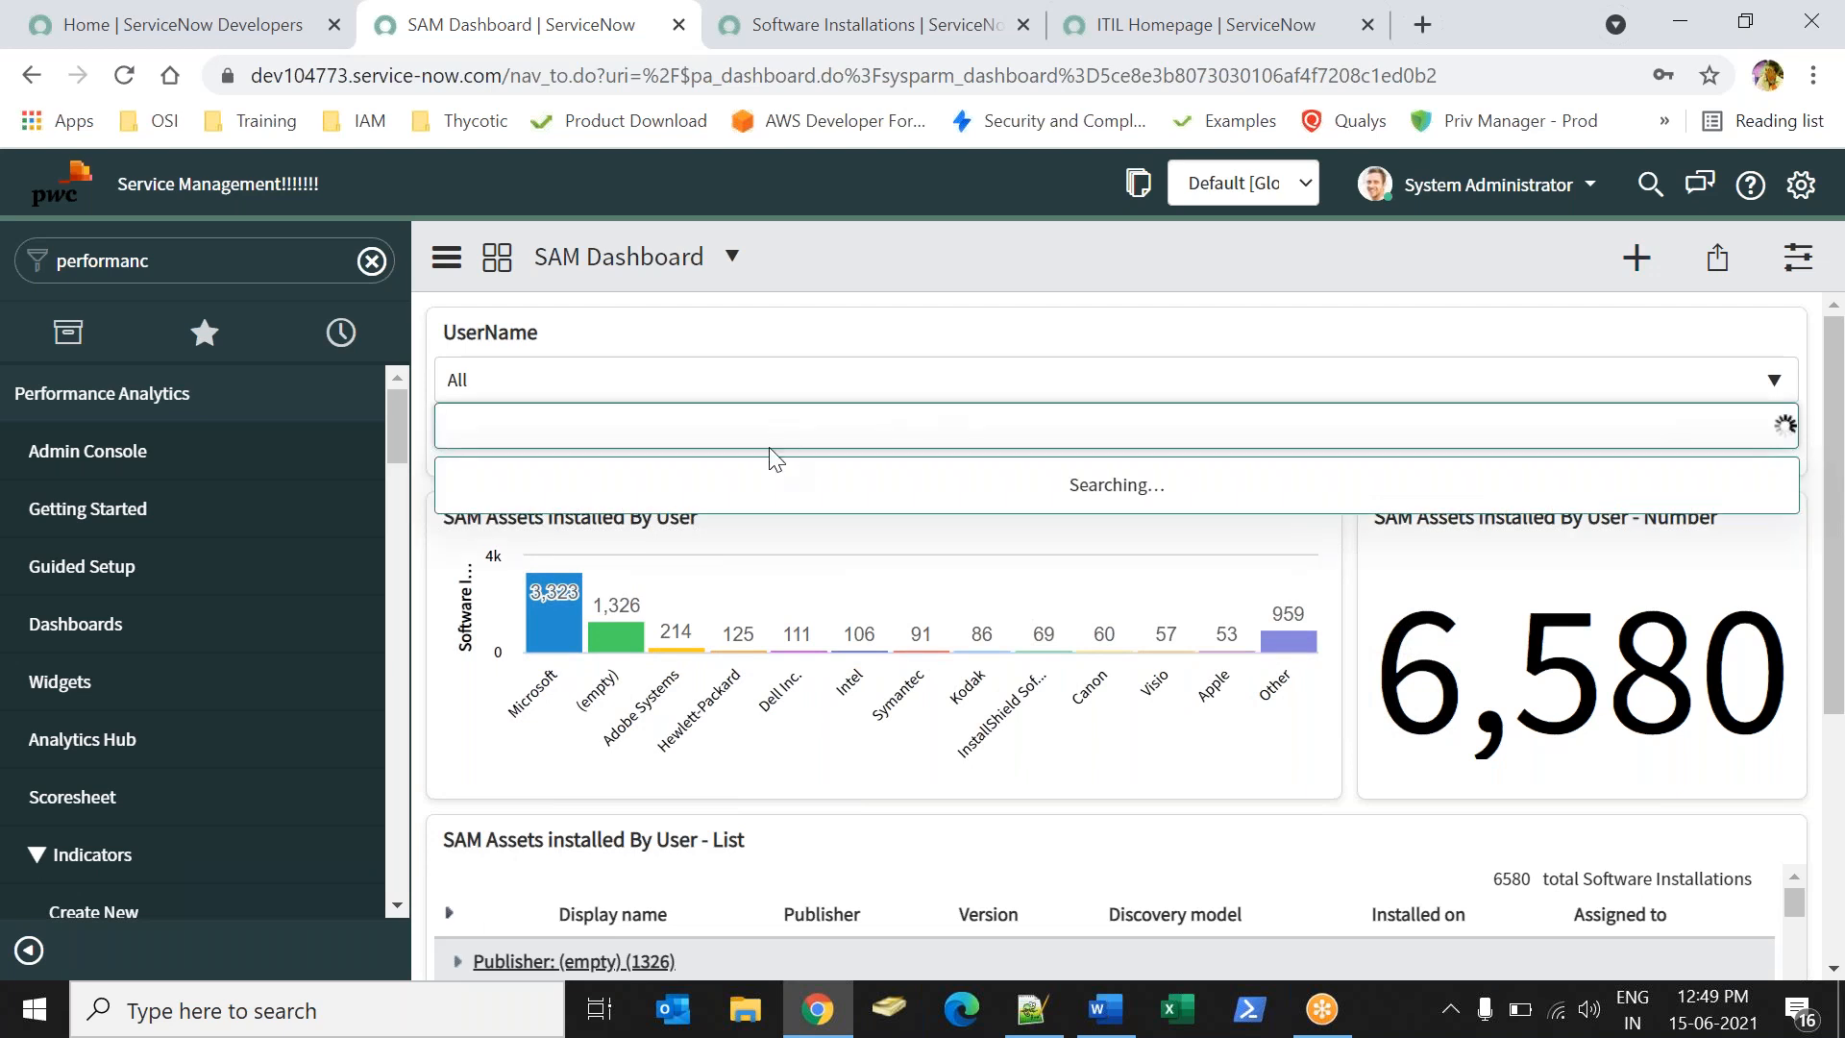
click(767, 38)
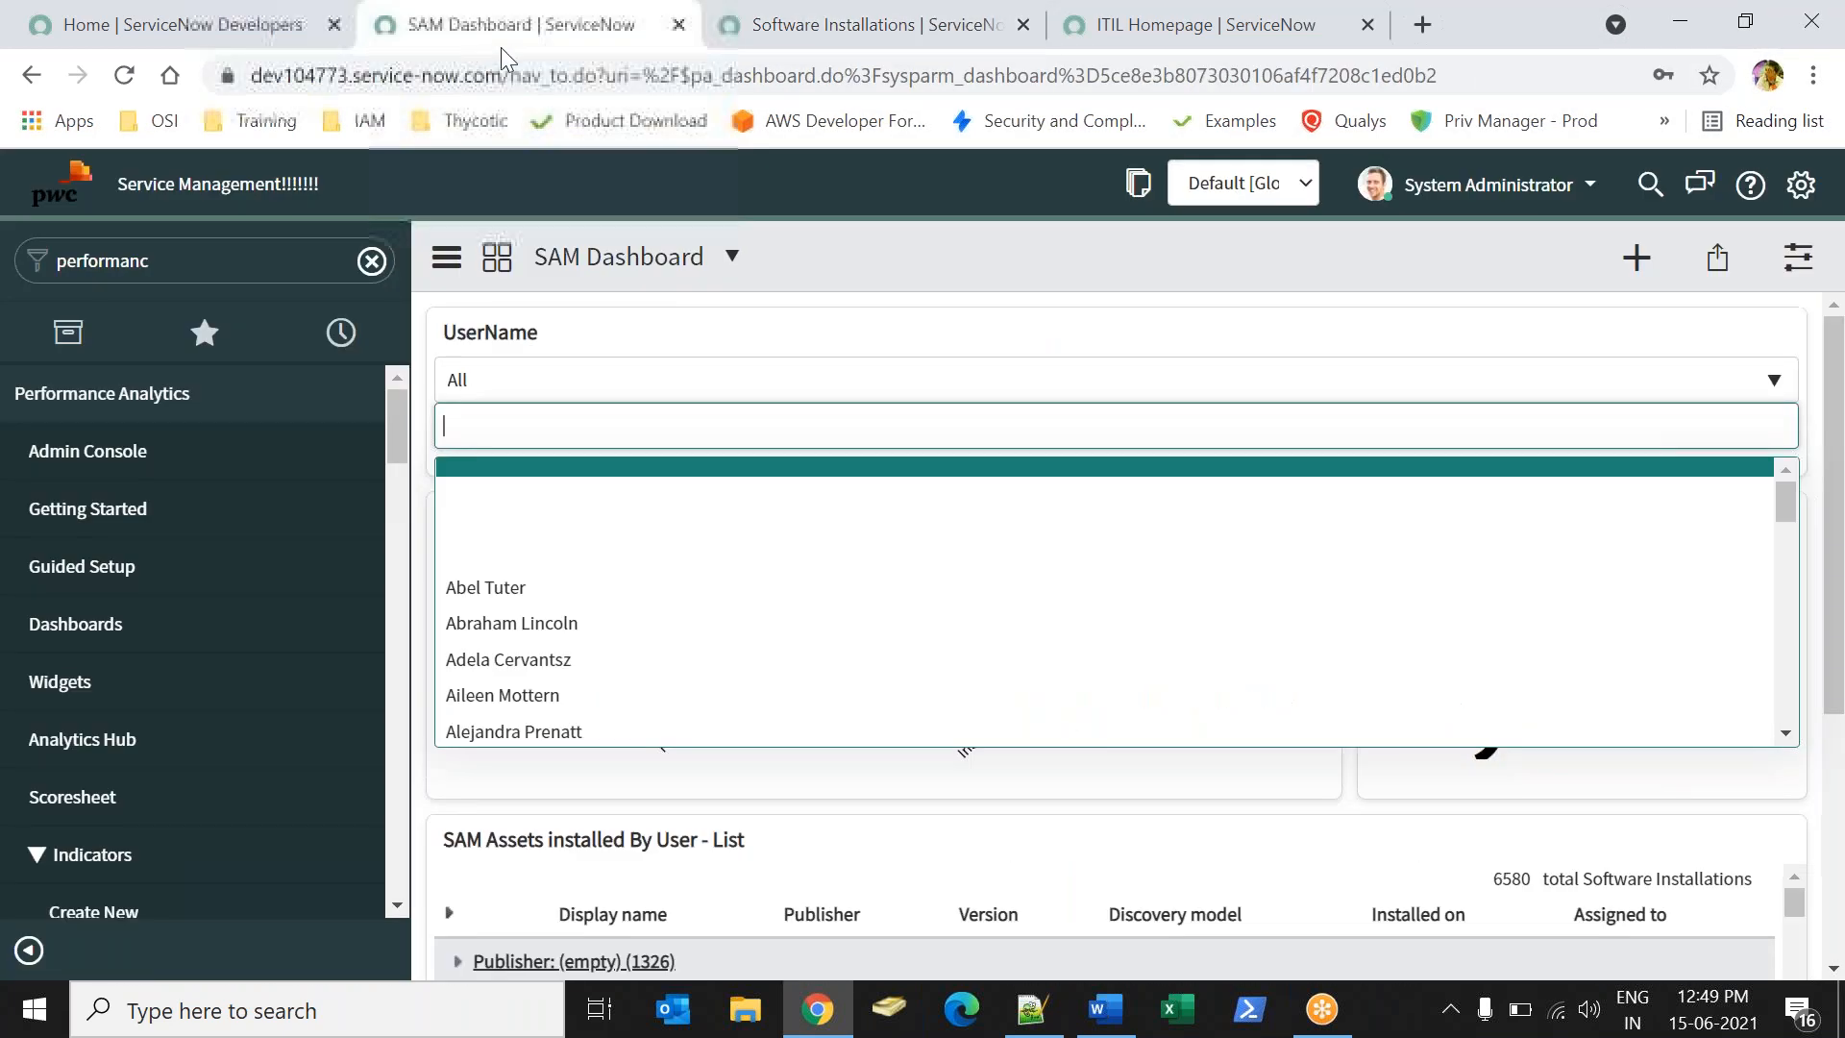
click(504, 34)
- Filter the SAM Dashboard by a searched user in UserName, then remove that user again
text(ted)
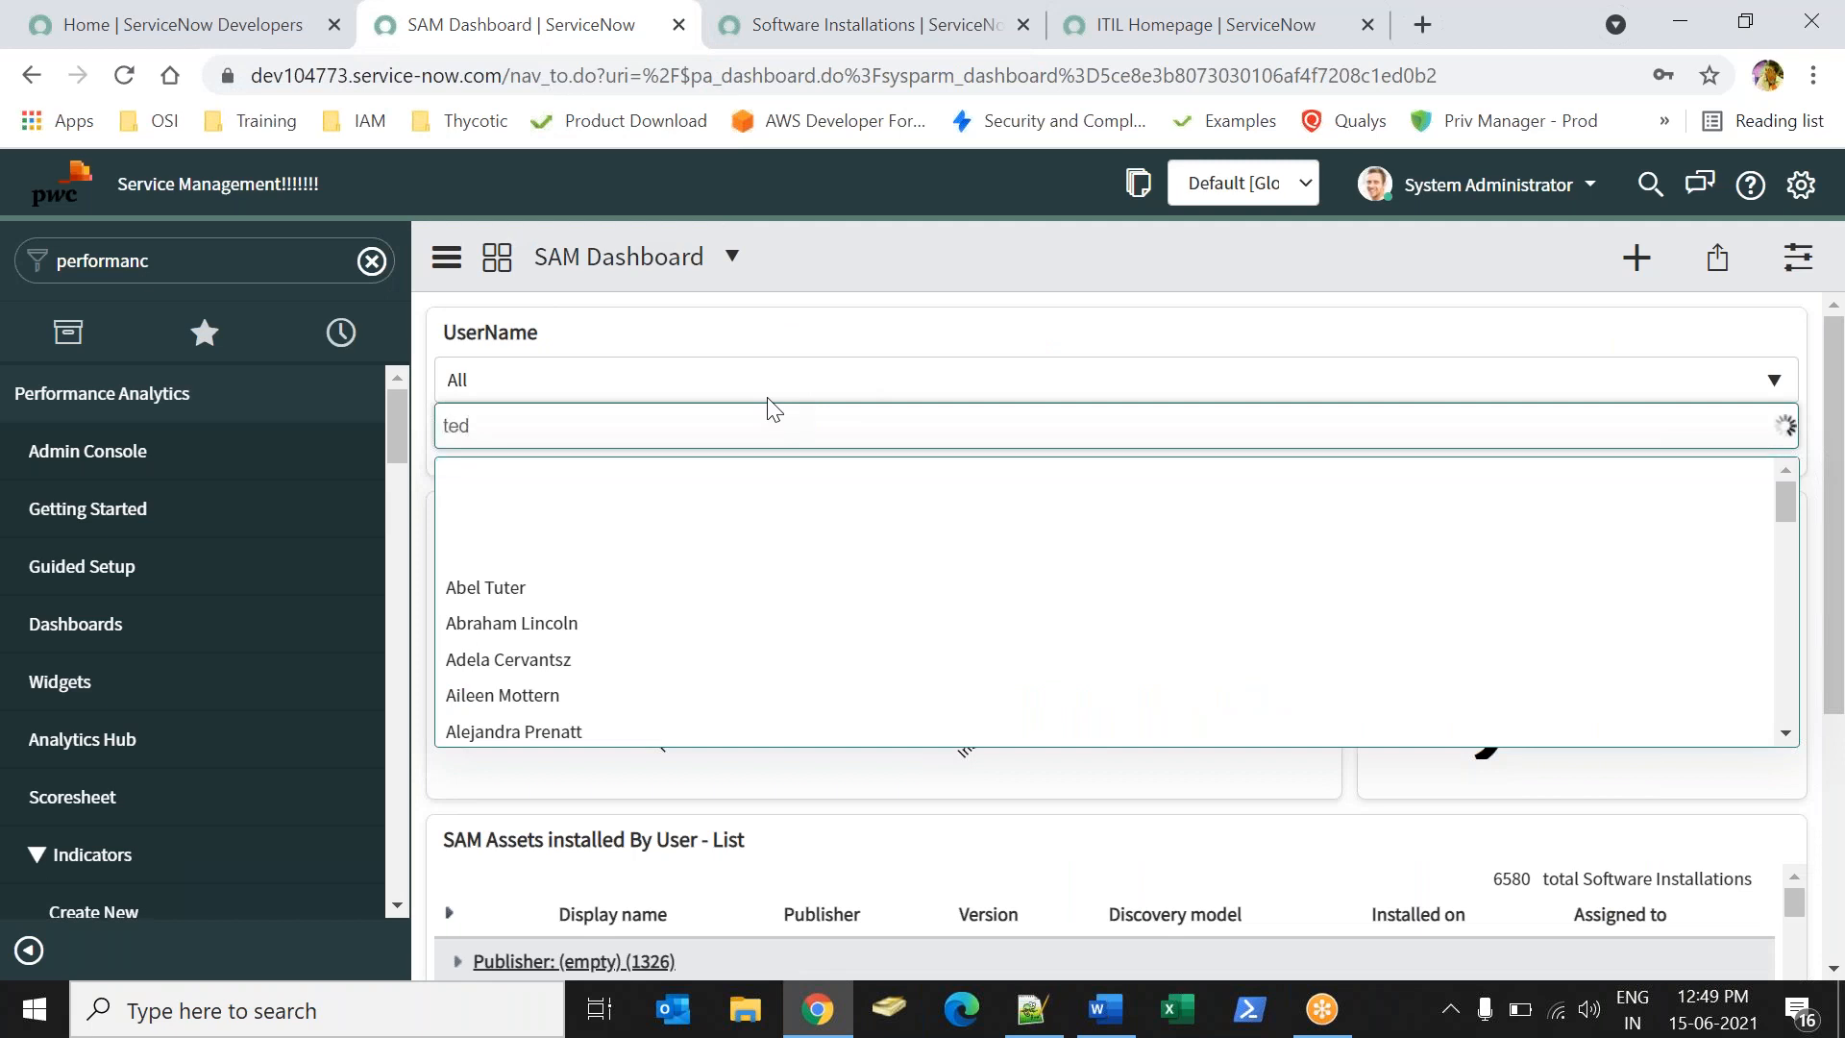
click(533, 480)
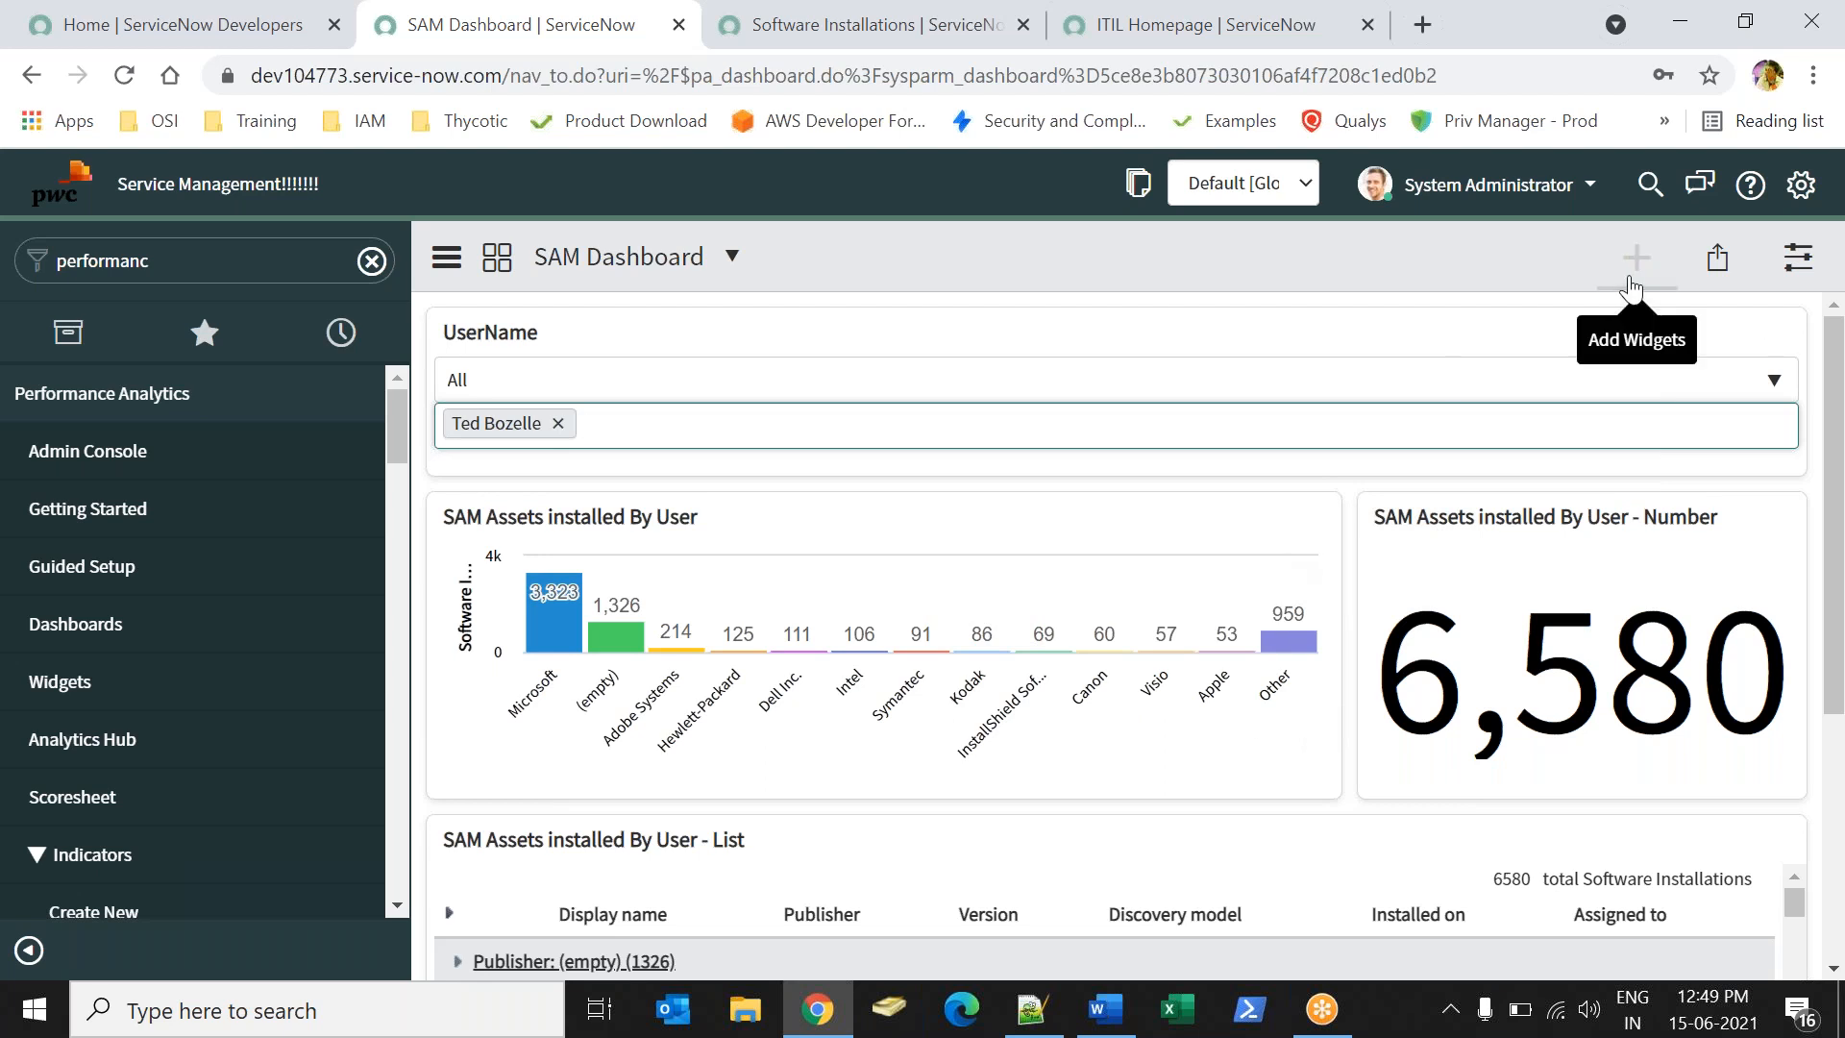
click(559, 423)
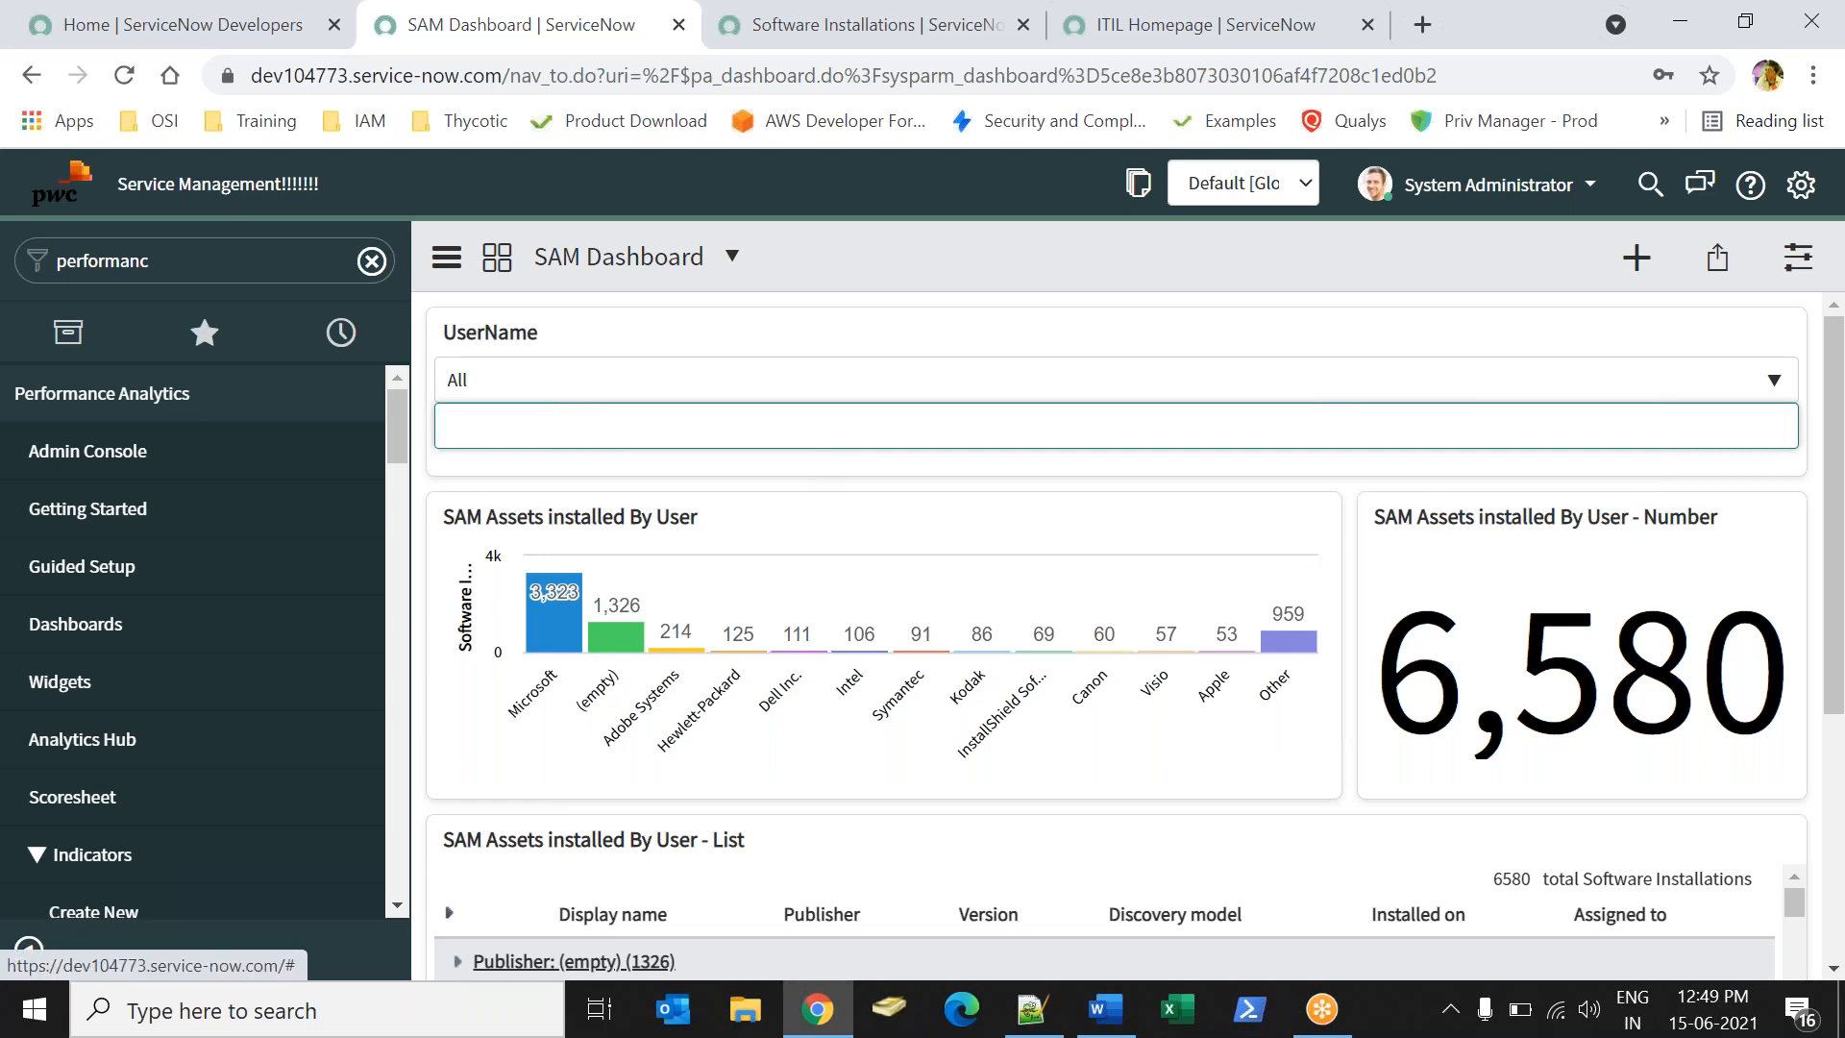
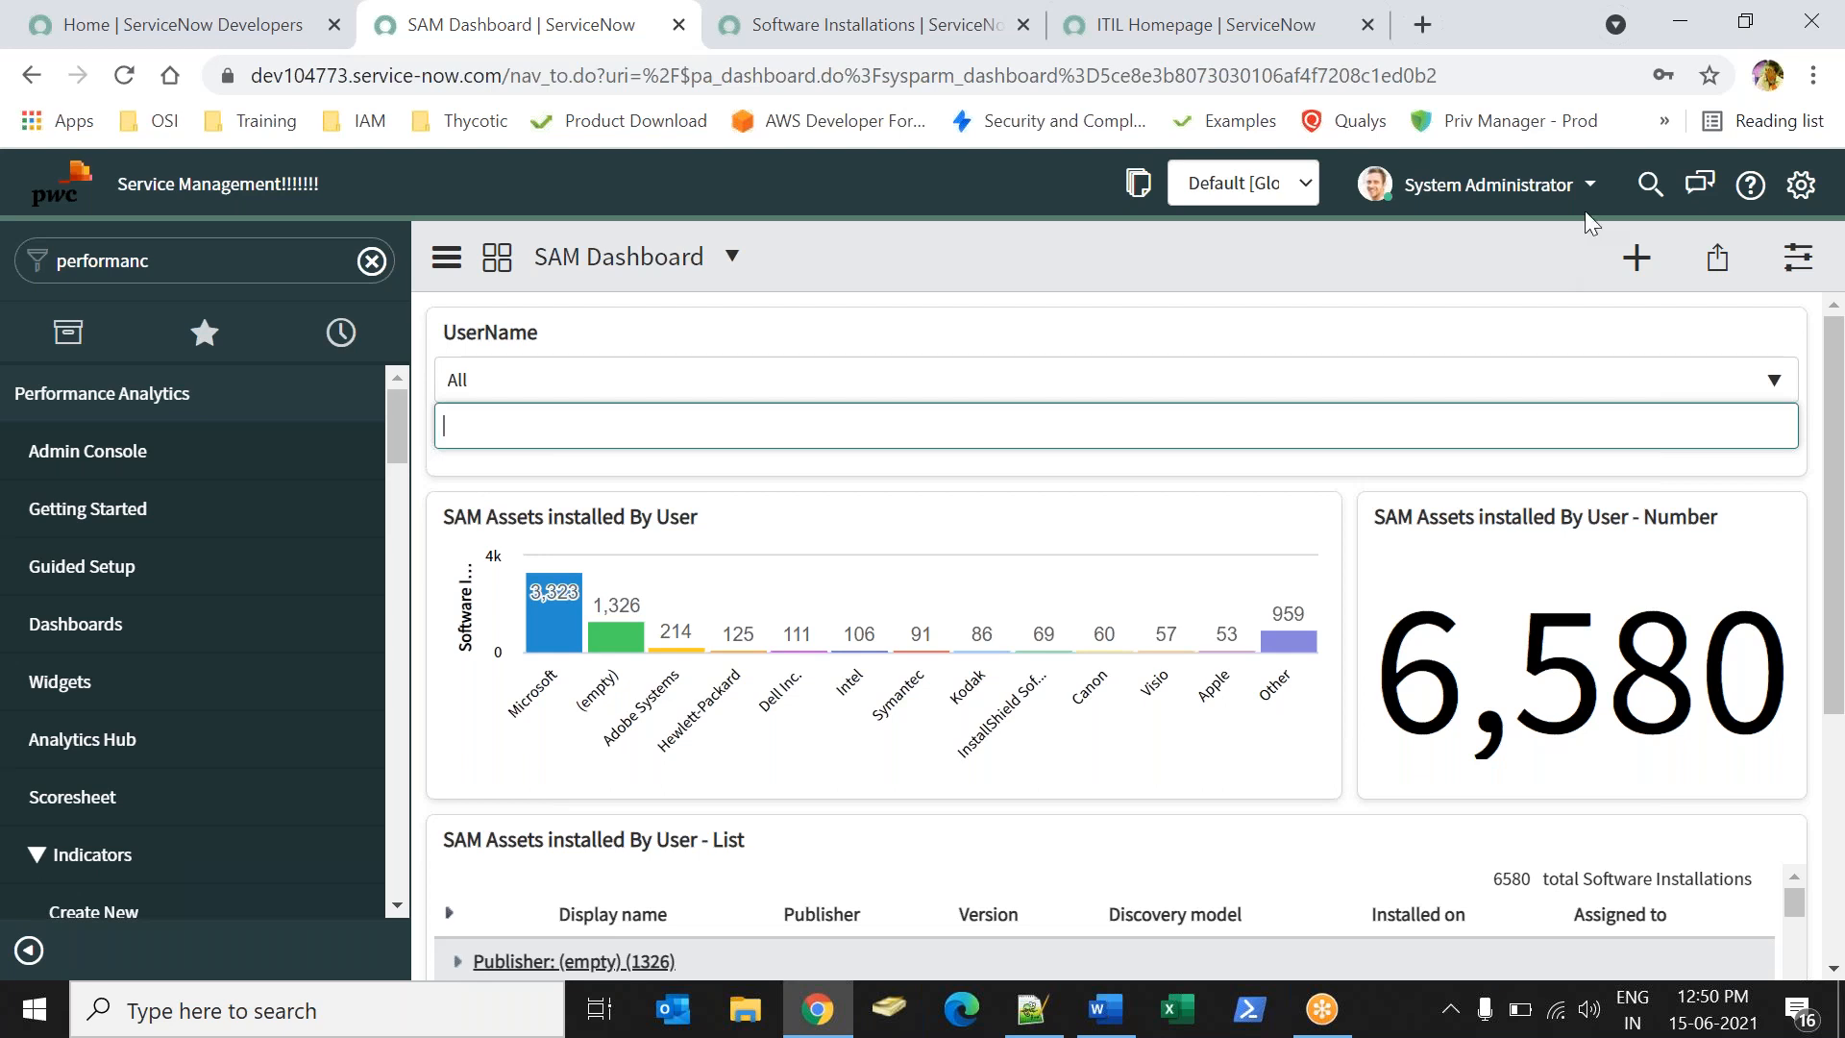
- Turn on 'Follow interactive filter' for the SAM bar chart, 6,580 number and installations list widgets
click(1638, 260)
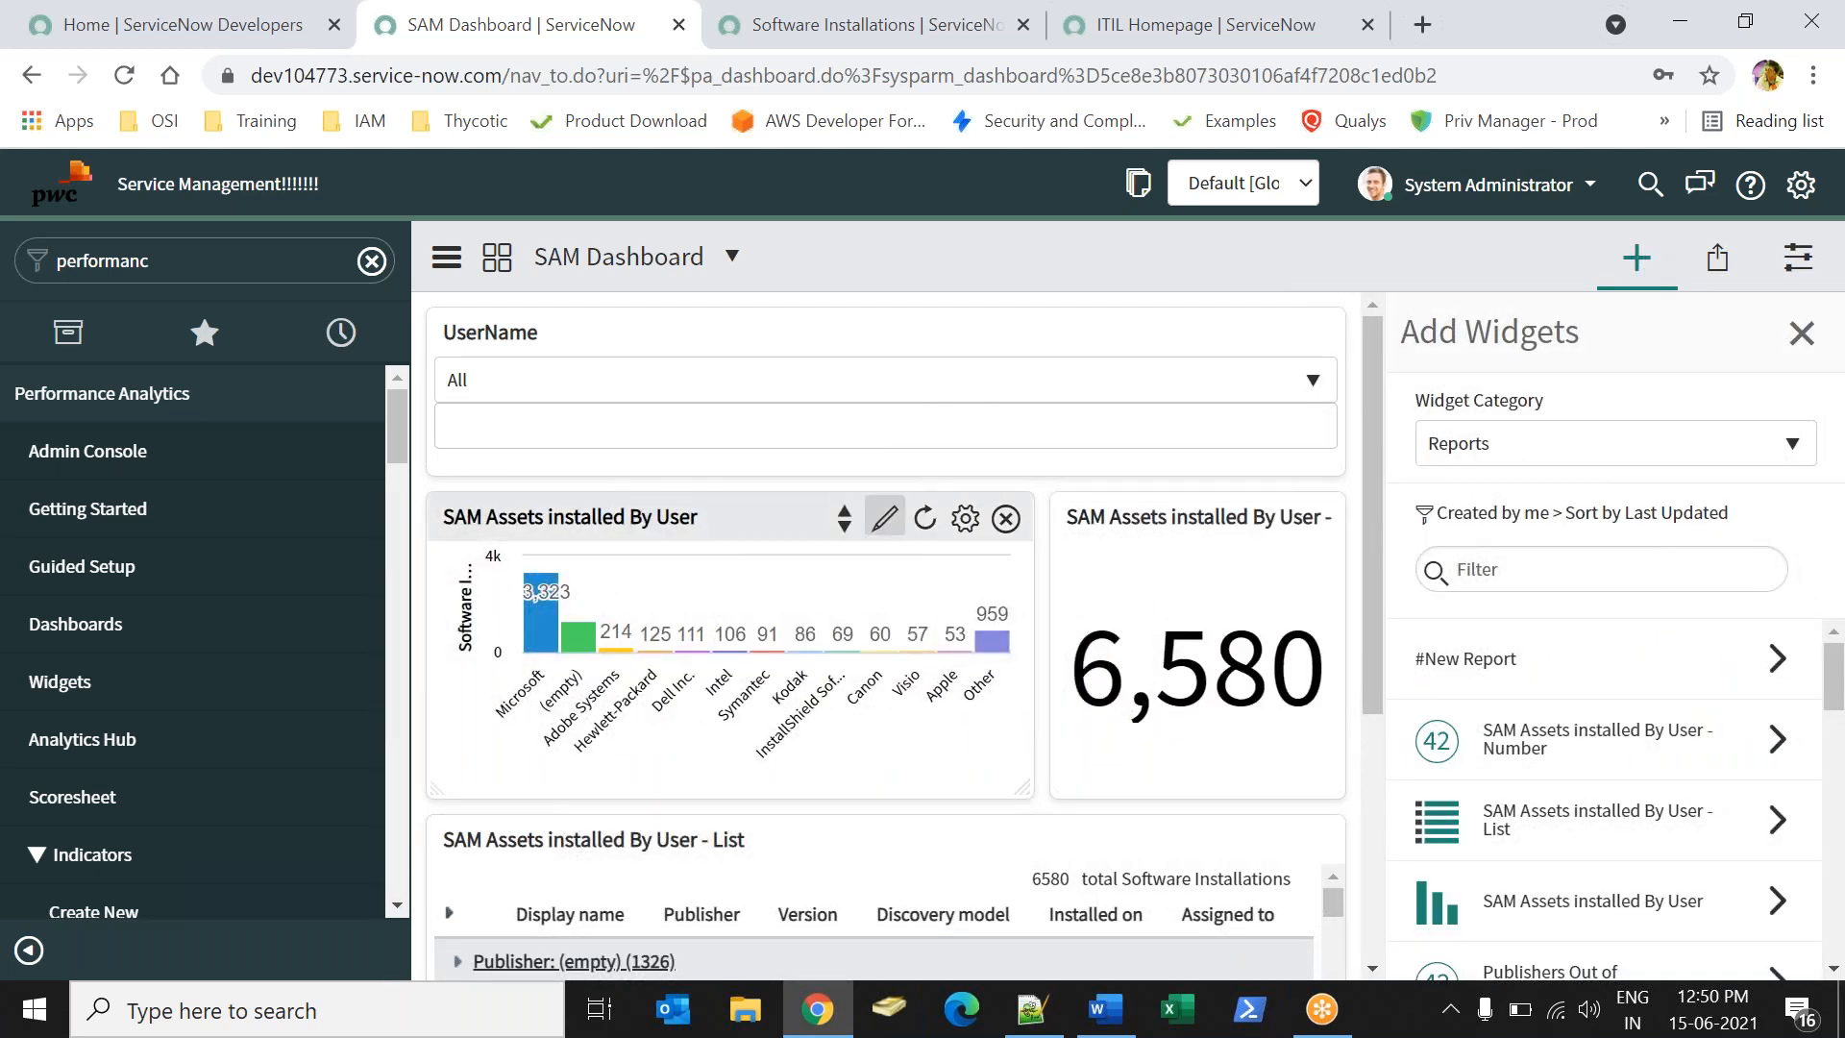
click(966, 520)
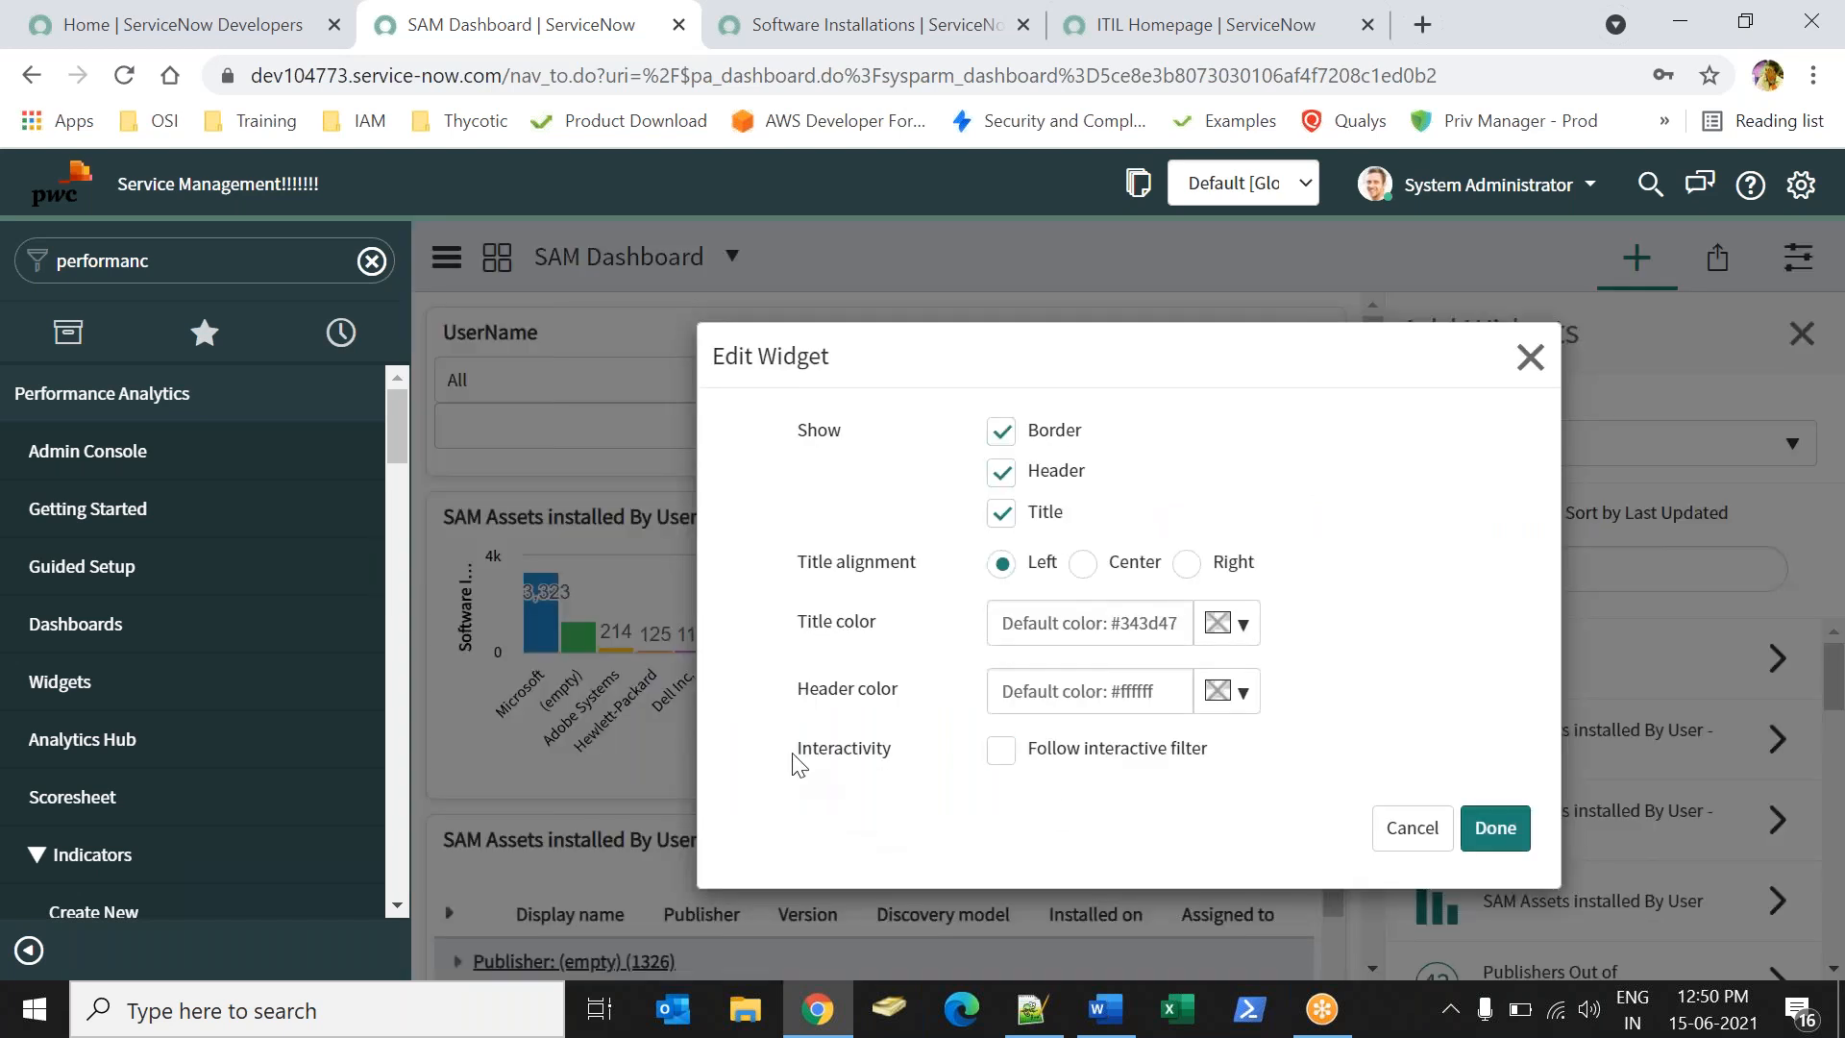
click(1000, 752)
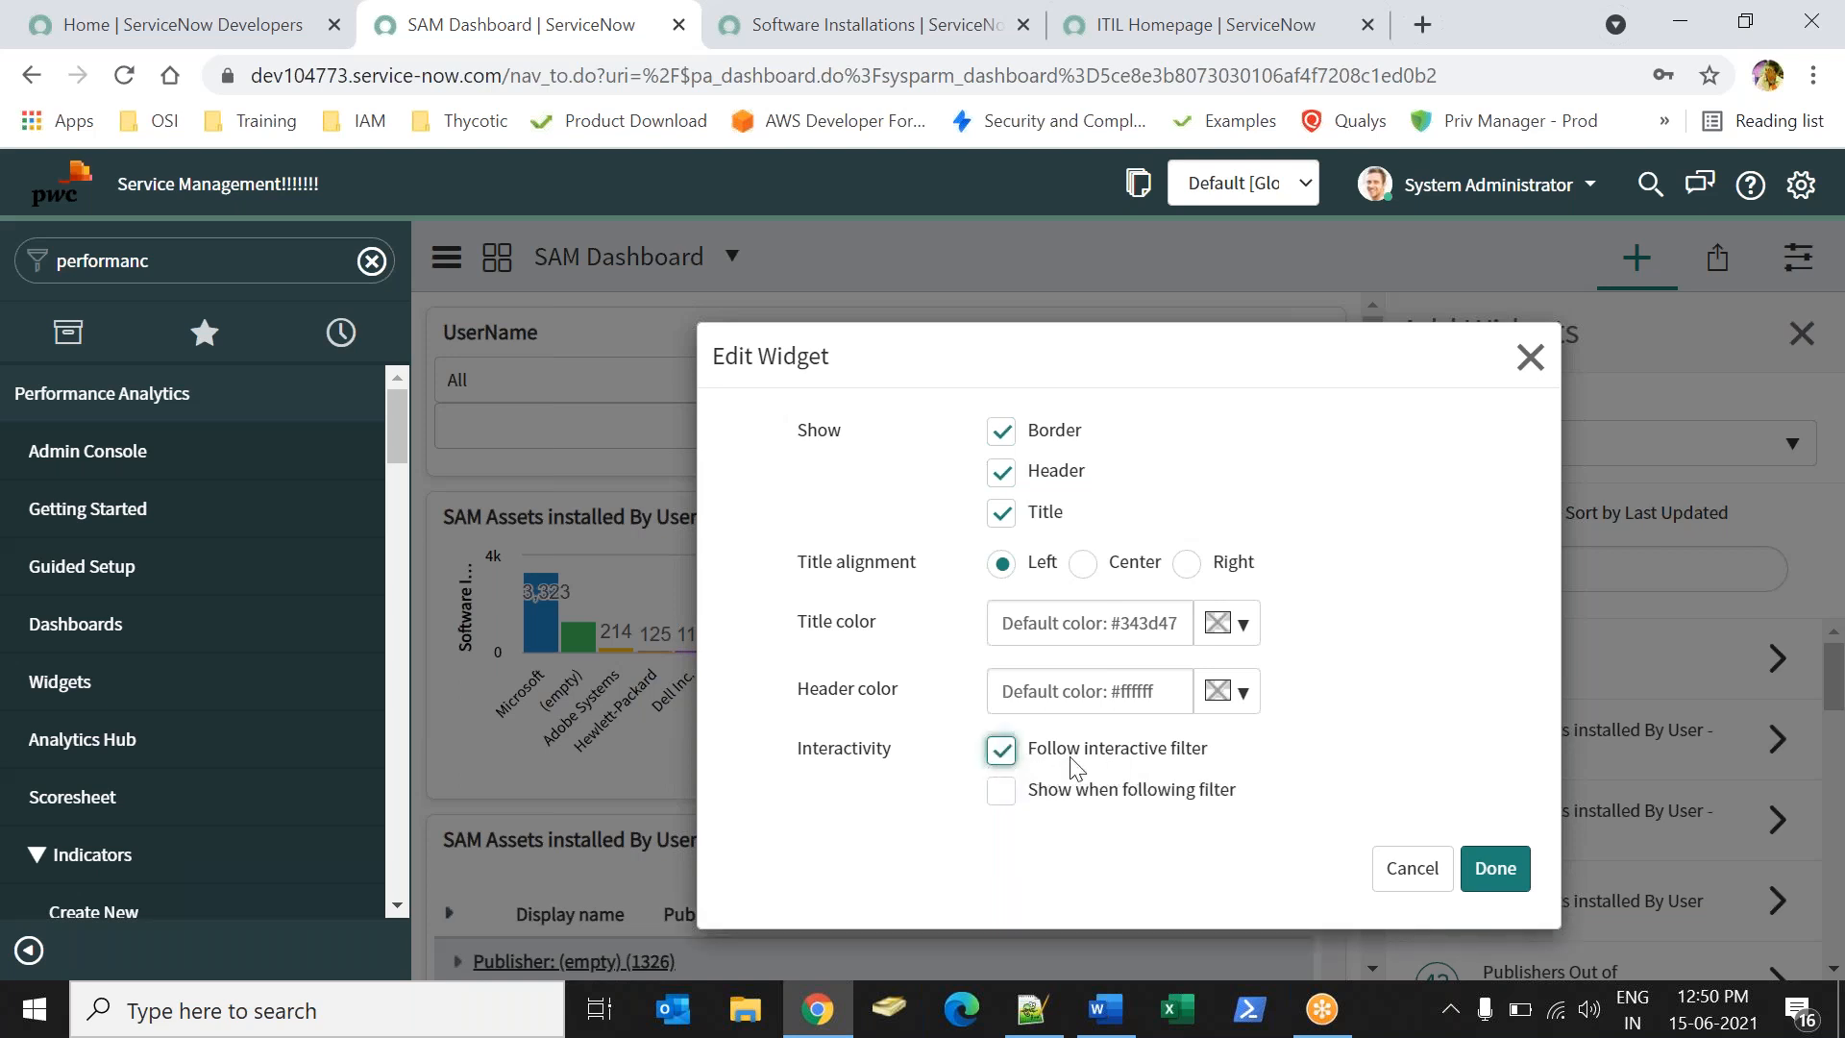
click(1496, 868)
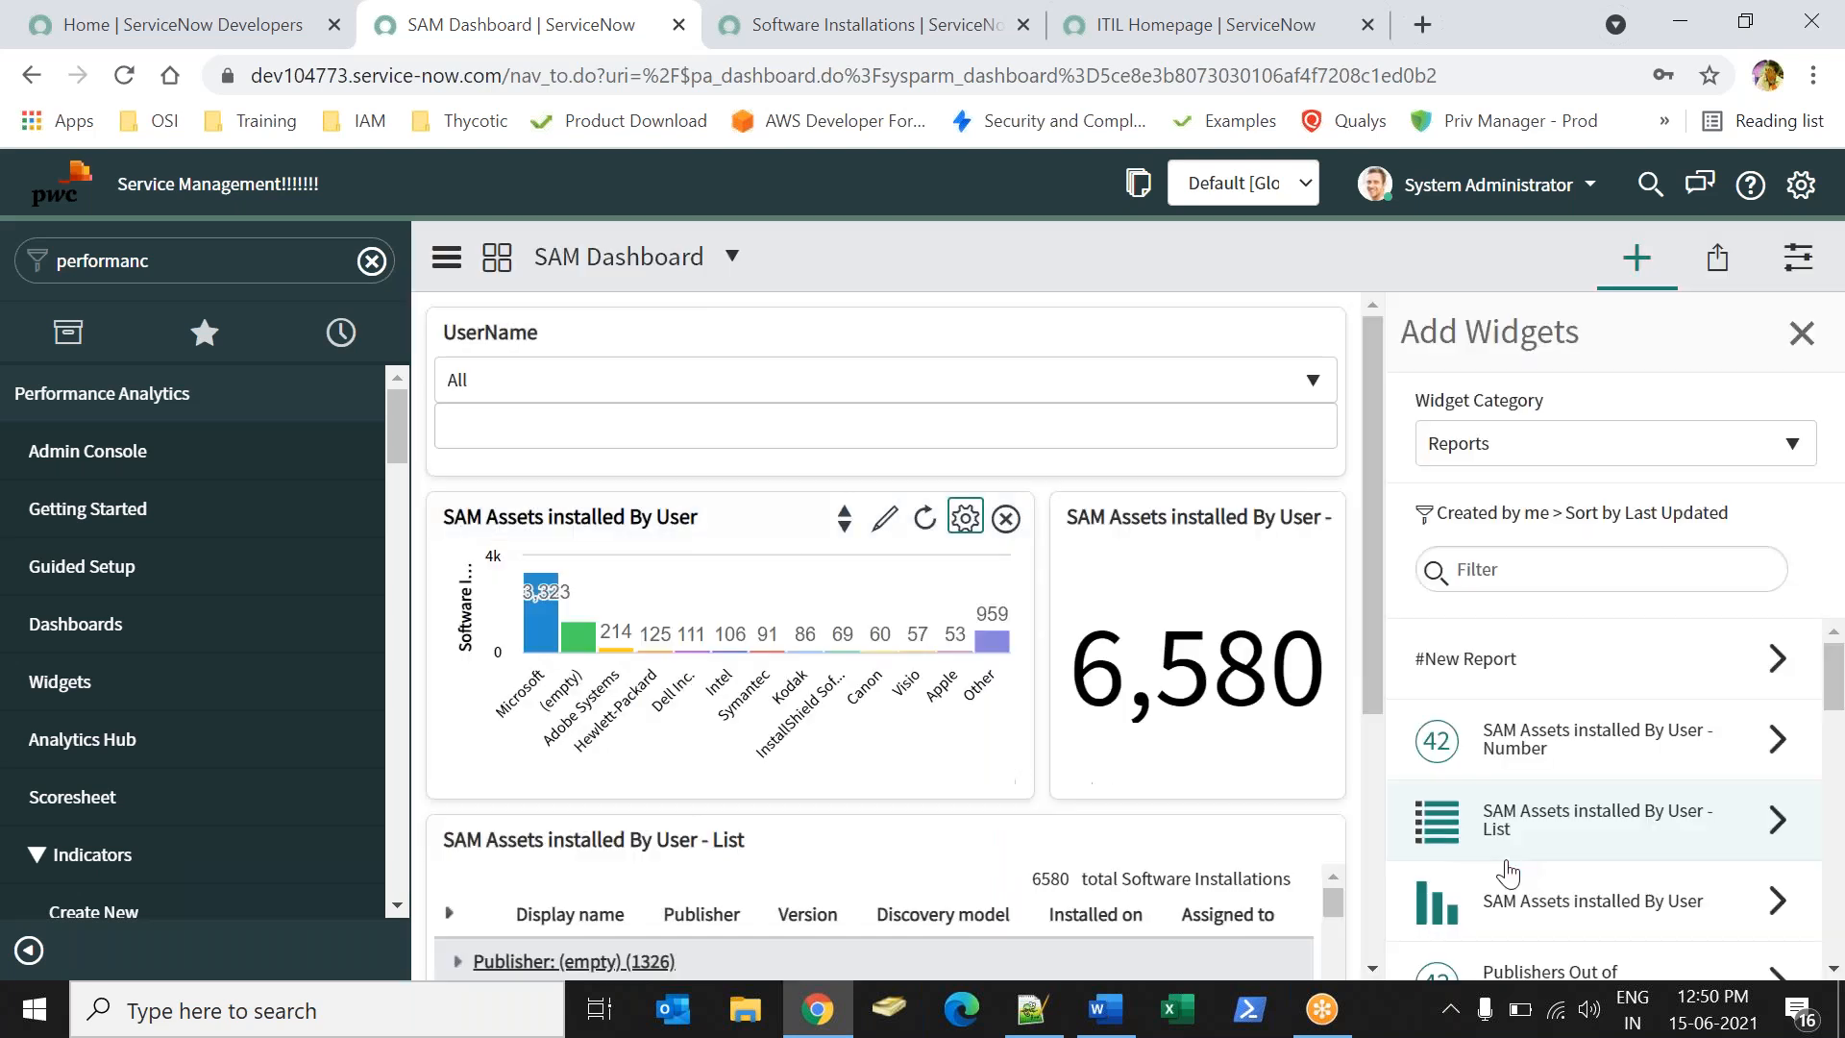
click(1278, 520)
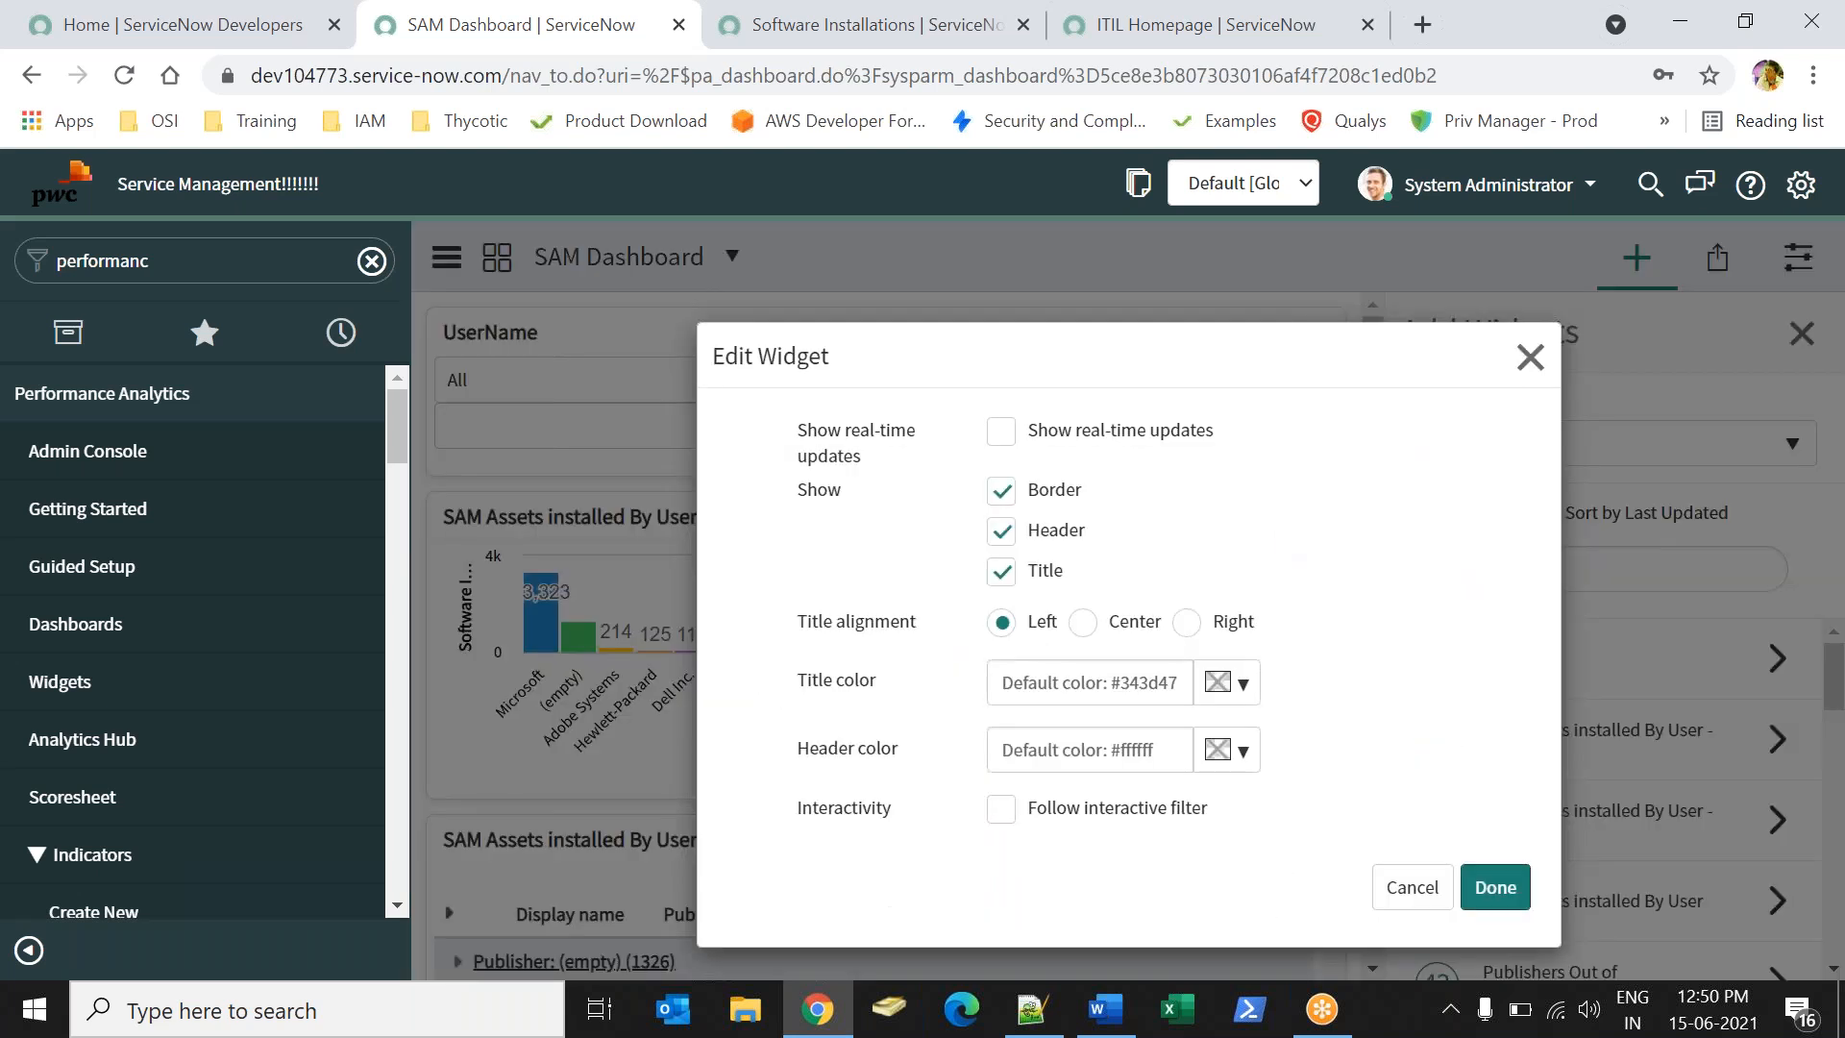
click(989, 809)
click(1480, 928)
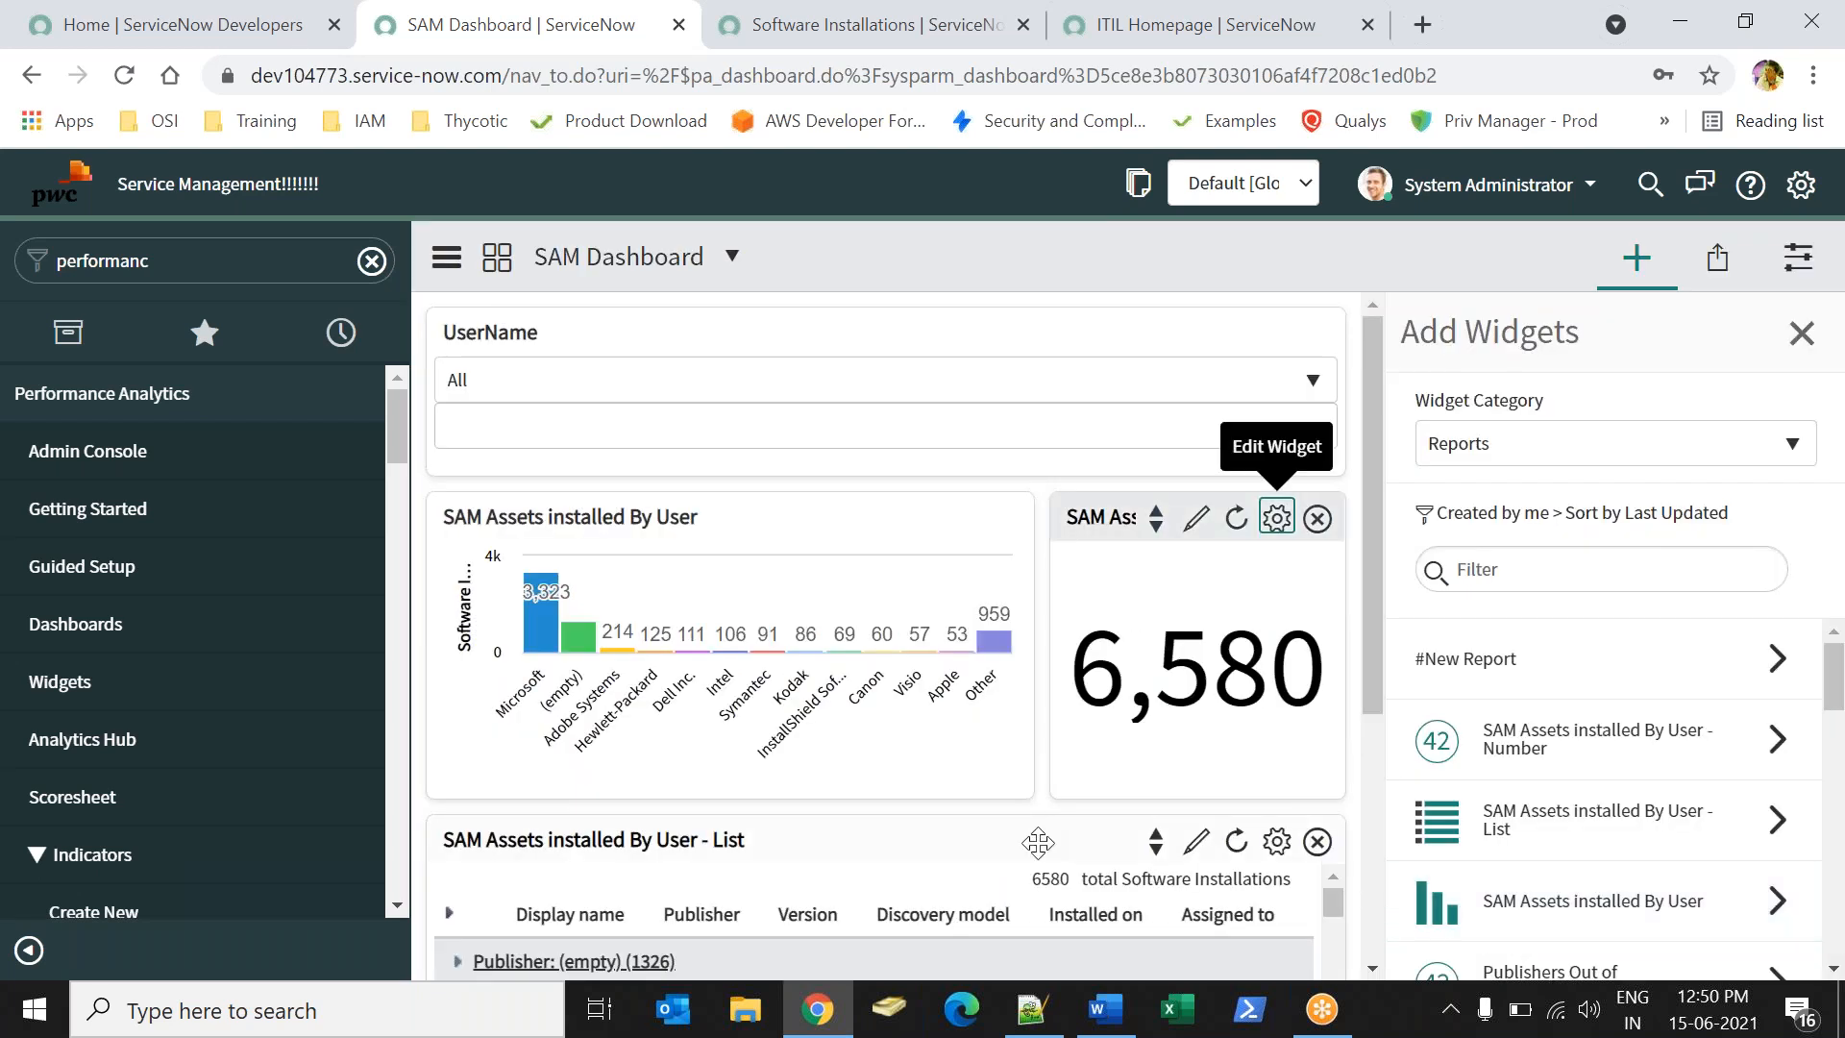
click(1266, 853)
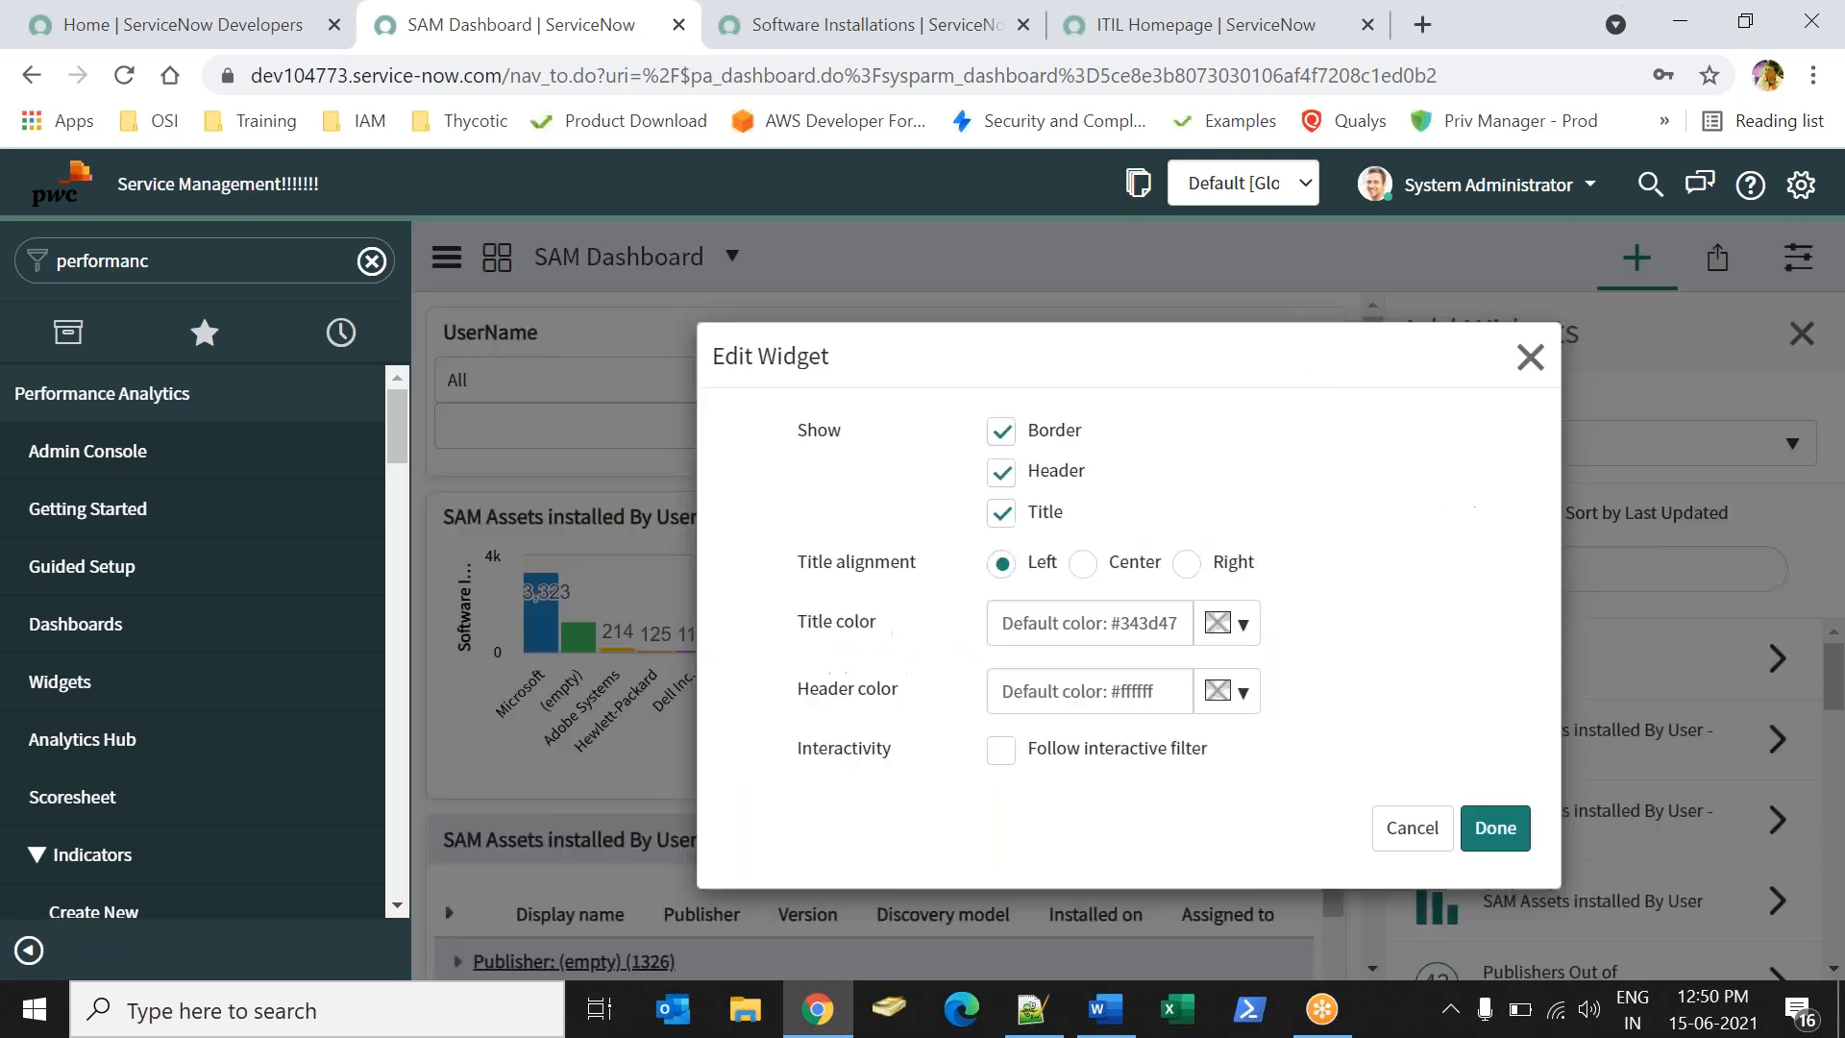
click(999, 749)
click(1495, 869)
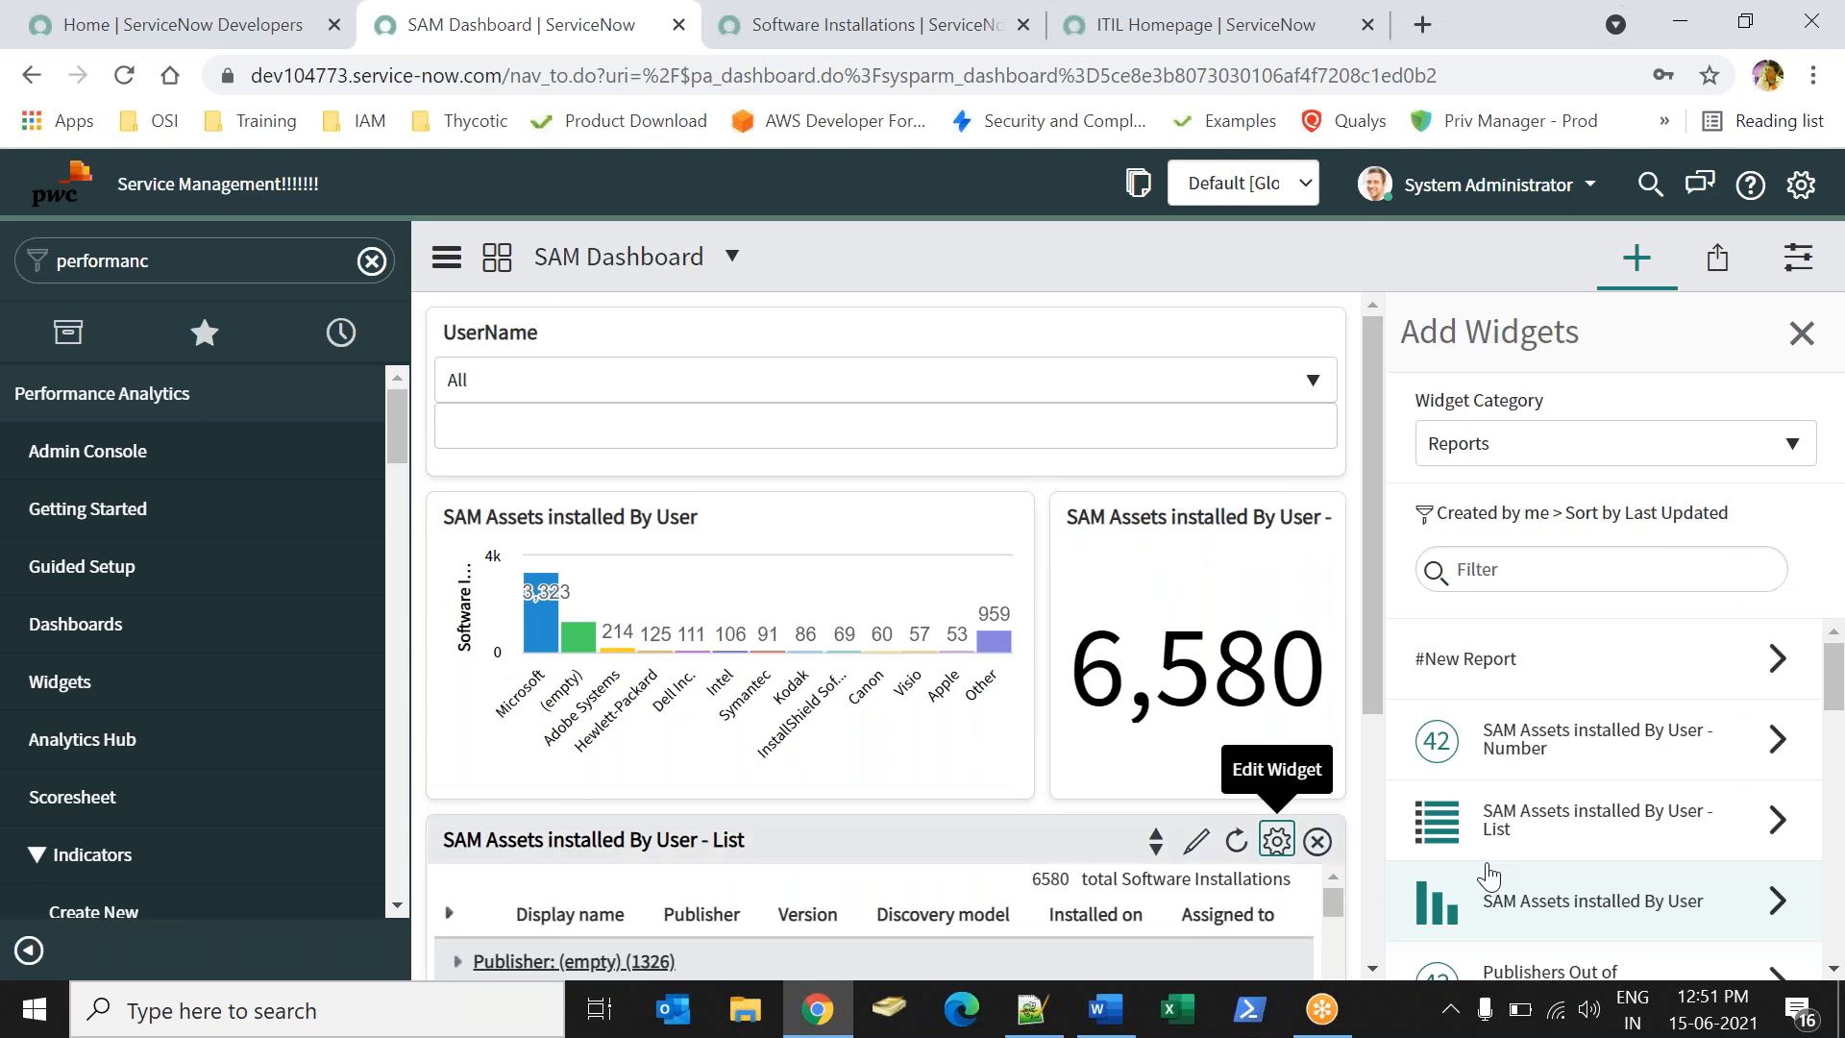
click(1802, 333)
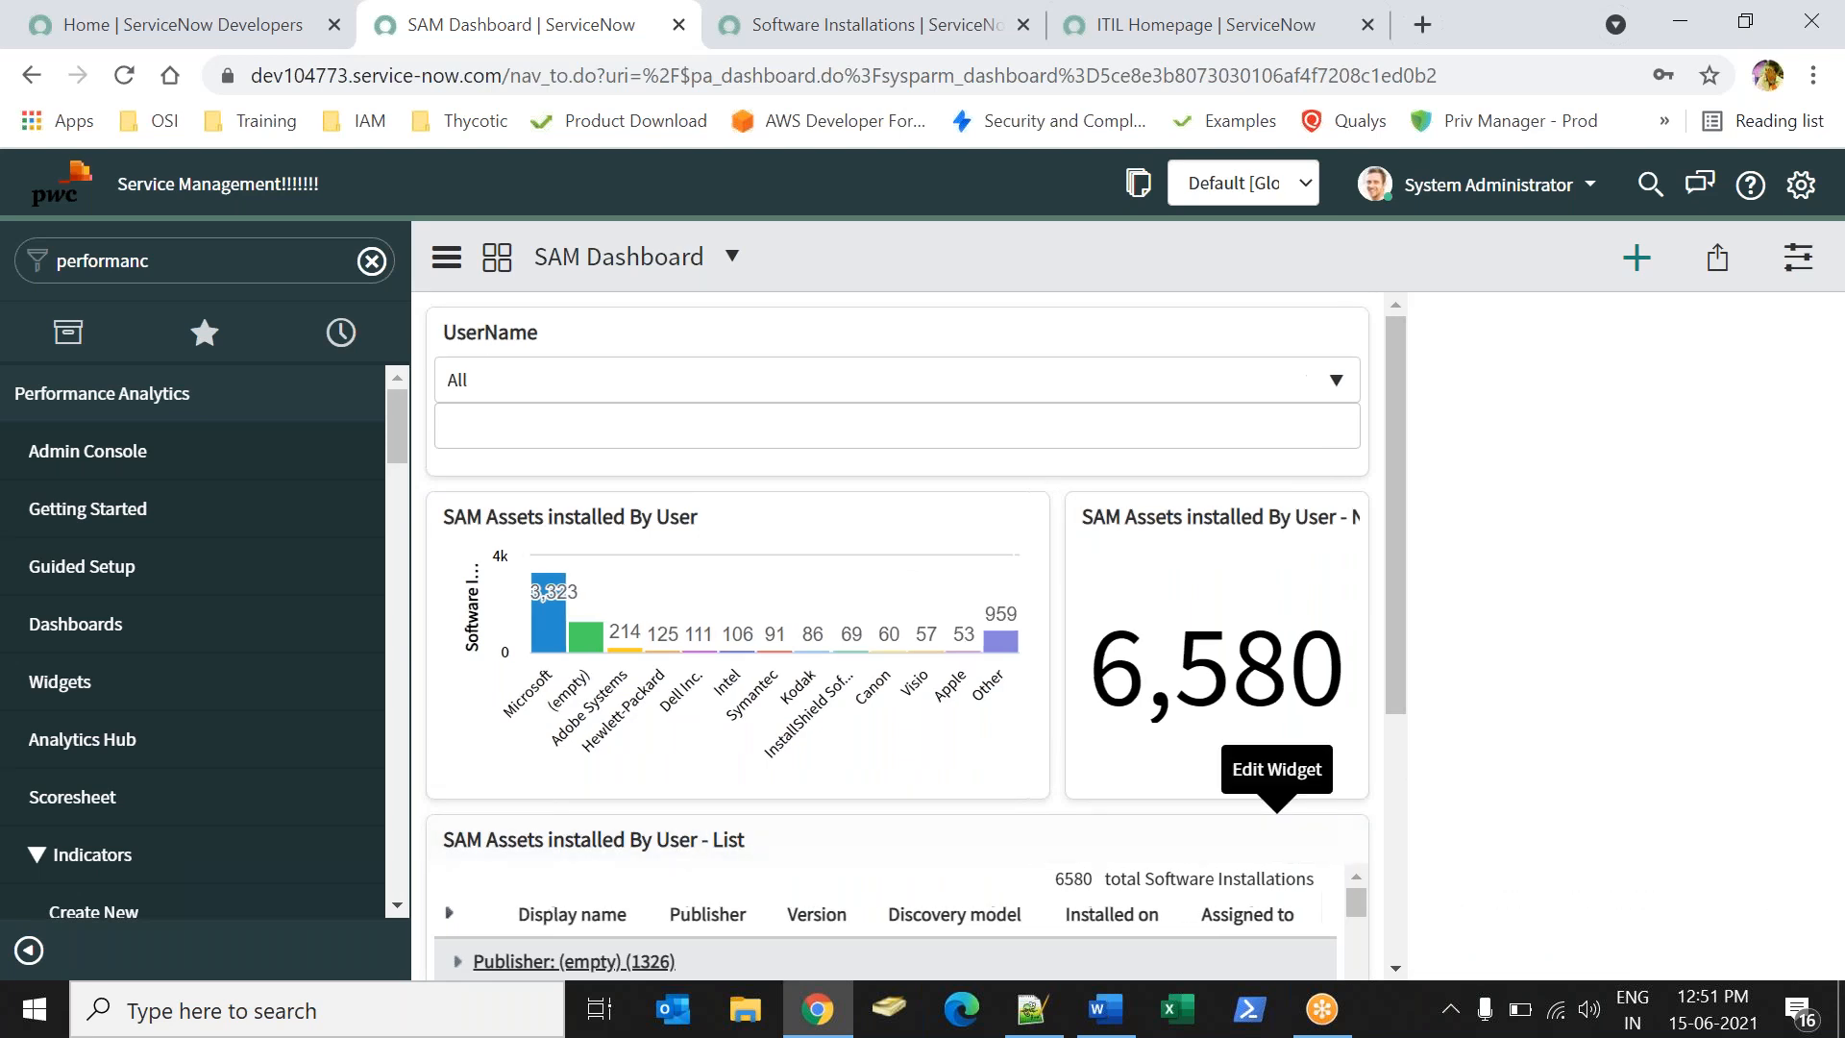
- Filter UserName to one searched user, shrinking every widget to 179 installations, then view Software Installations
click(875, 403)
text(ted)
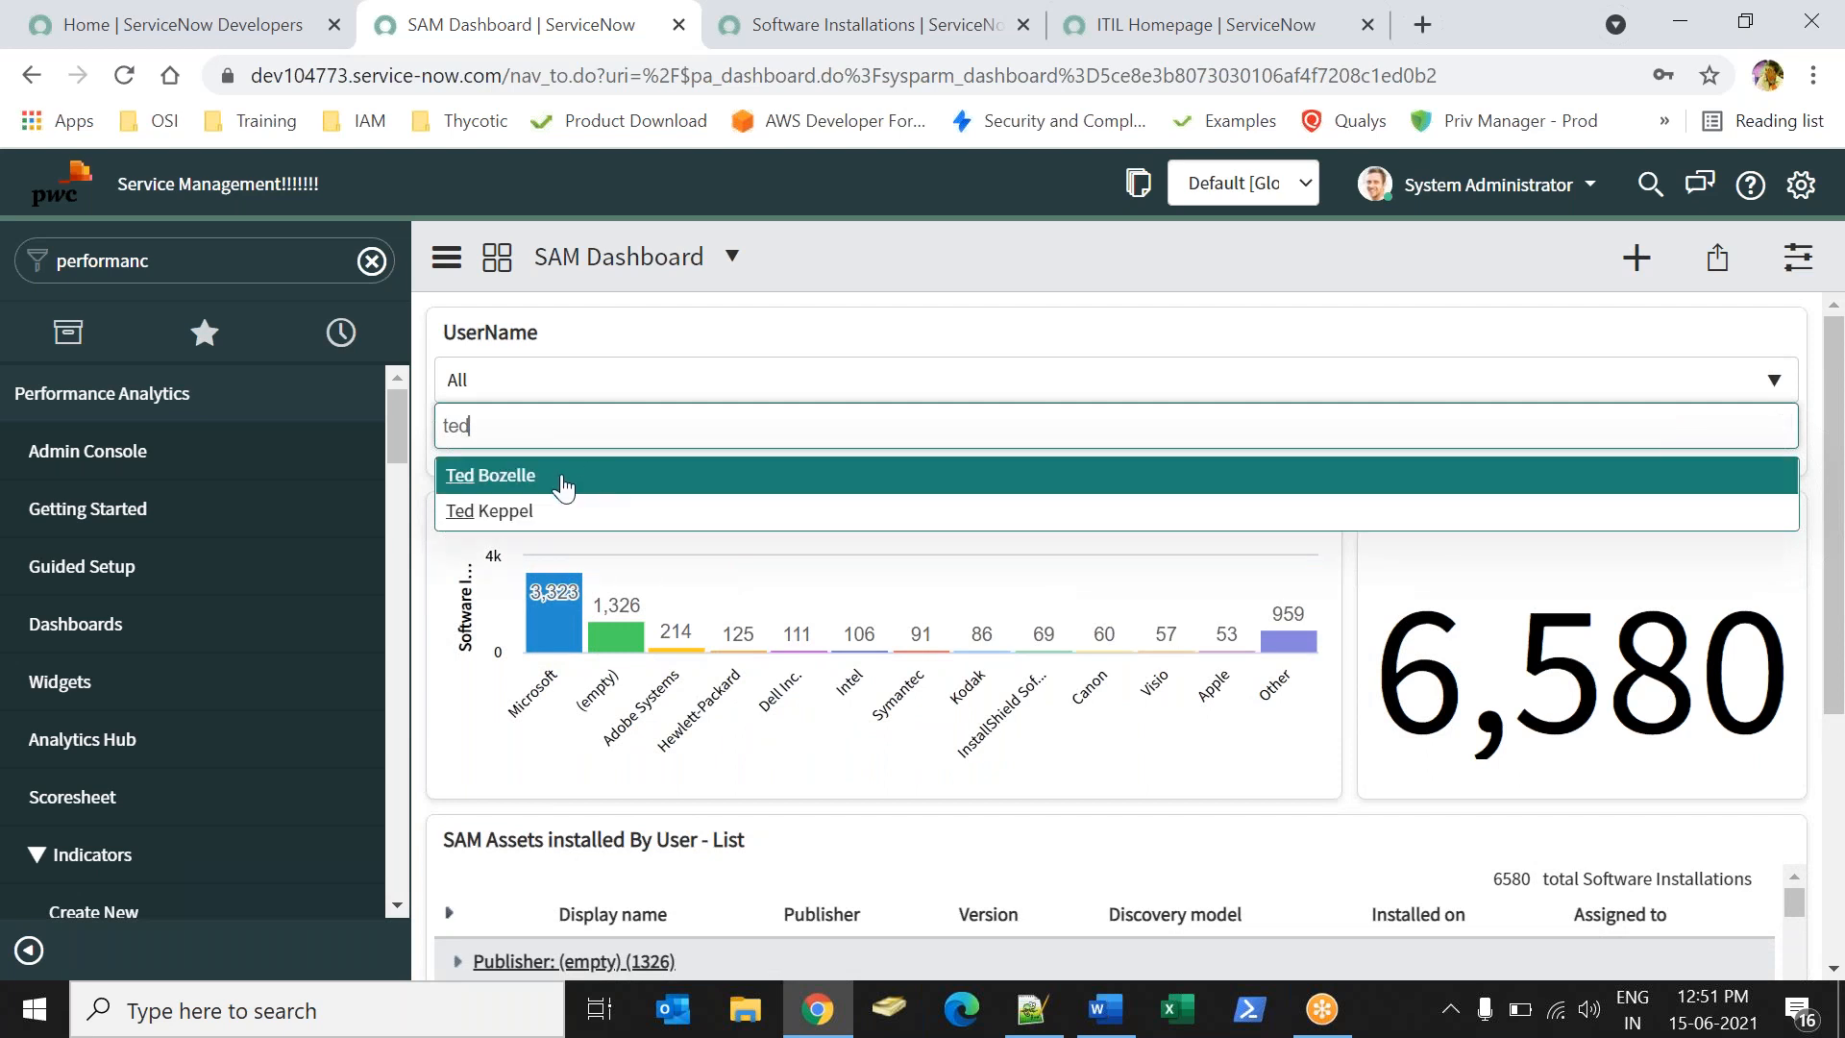
click(565, 488)
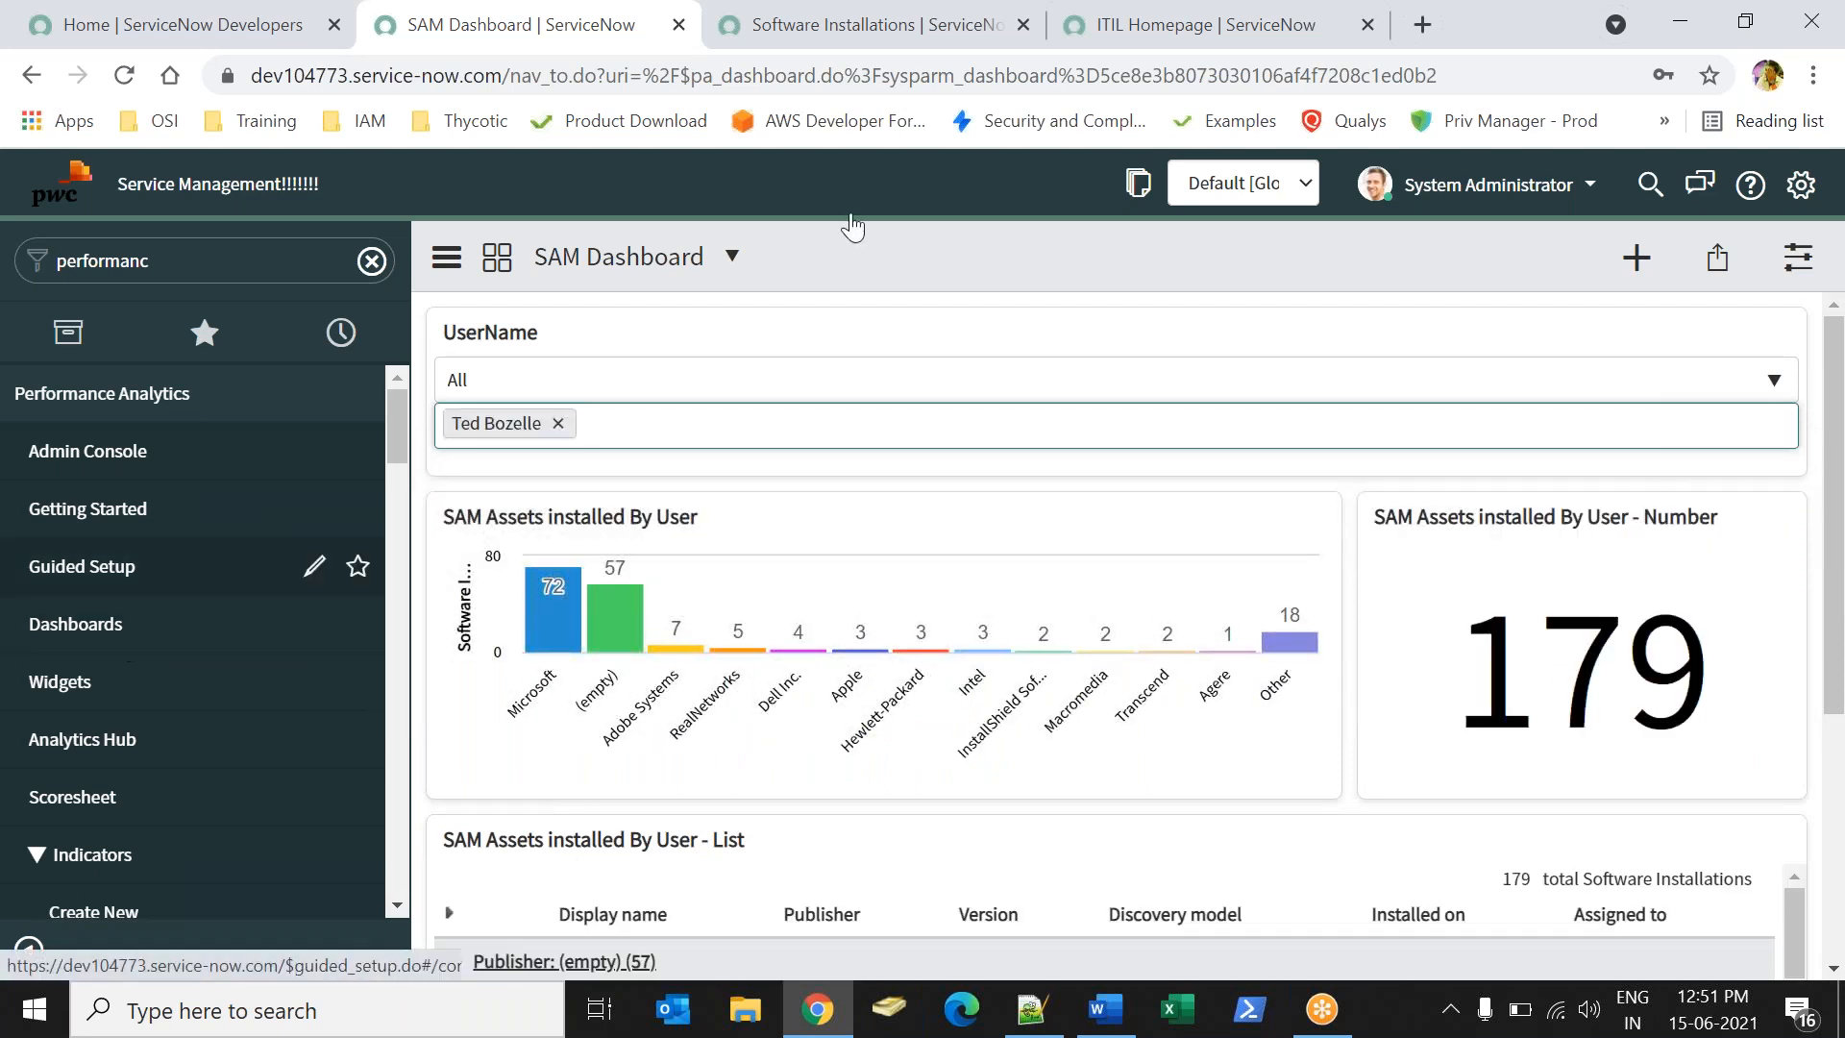
click(782, 45)
click(1692, 429)
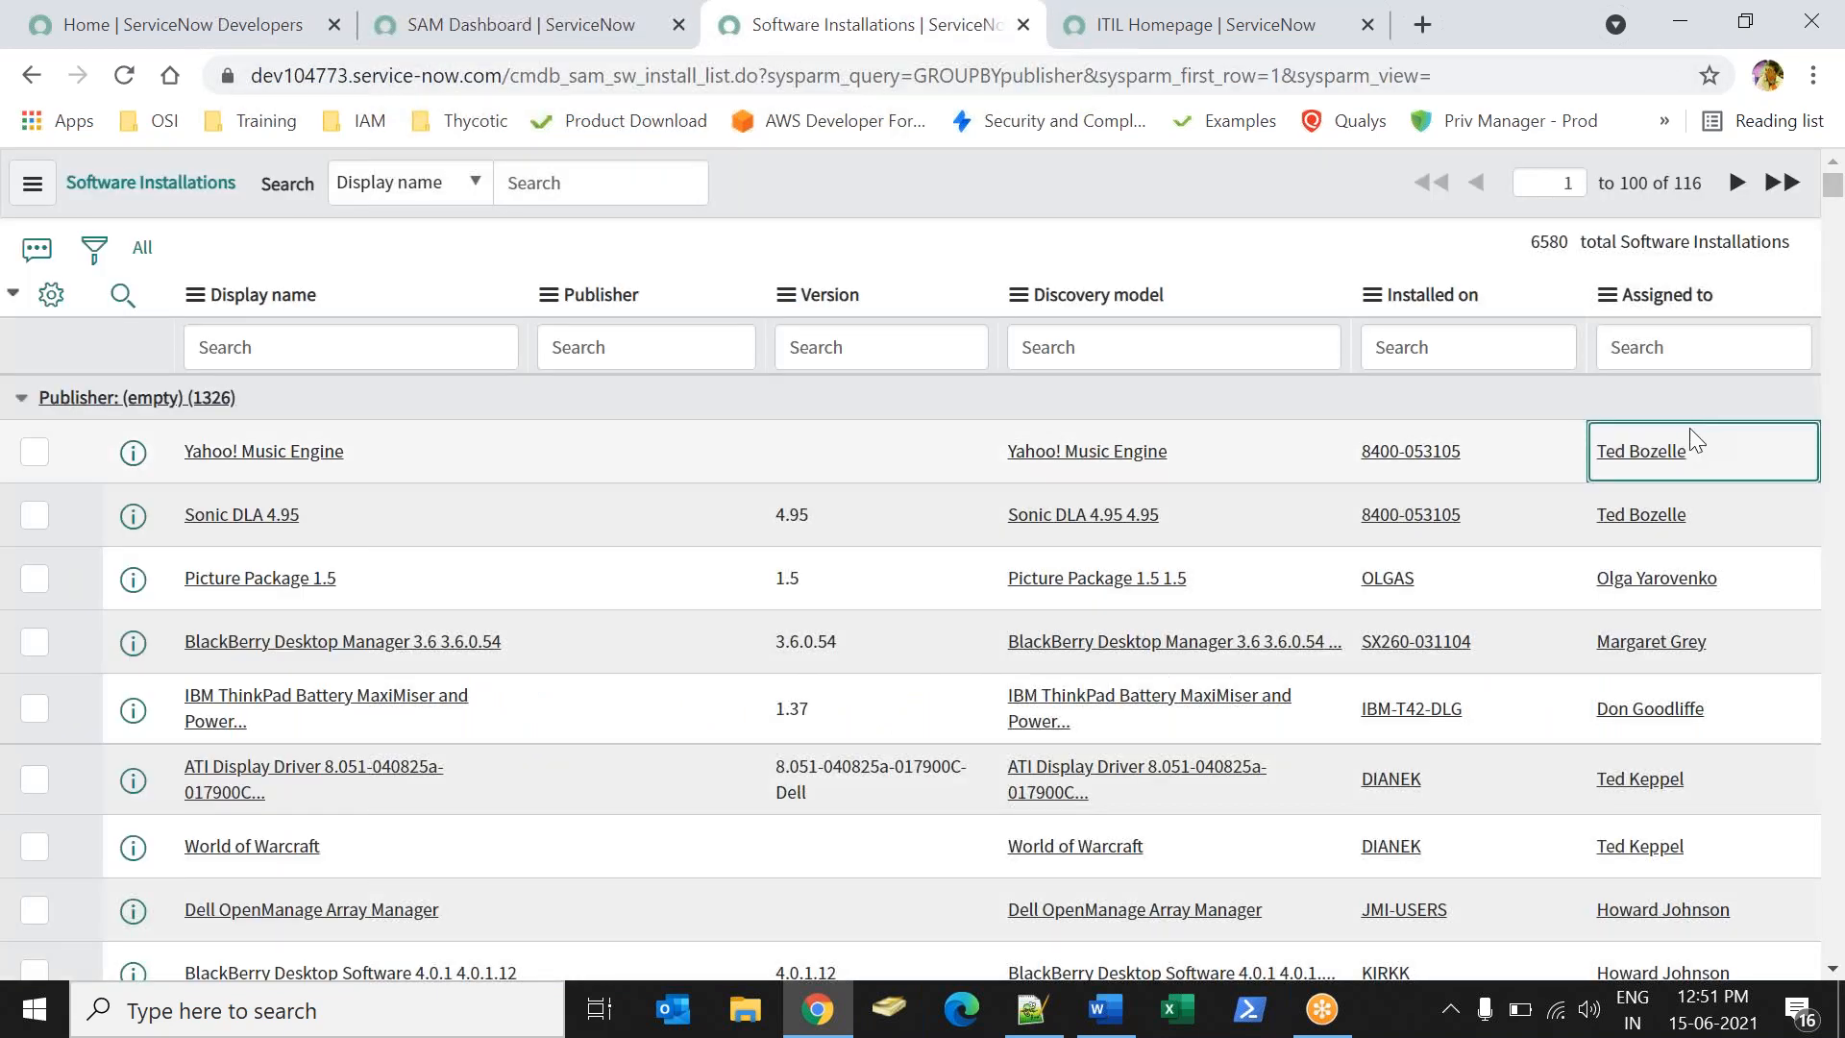
right_click(1717, 431)
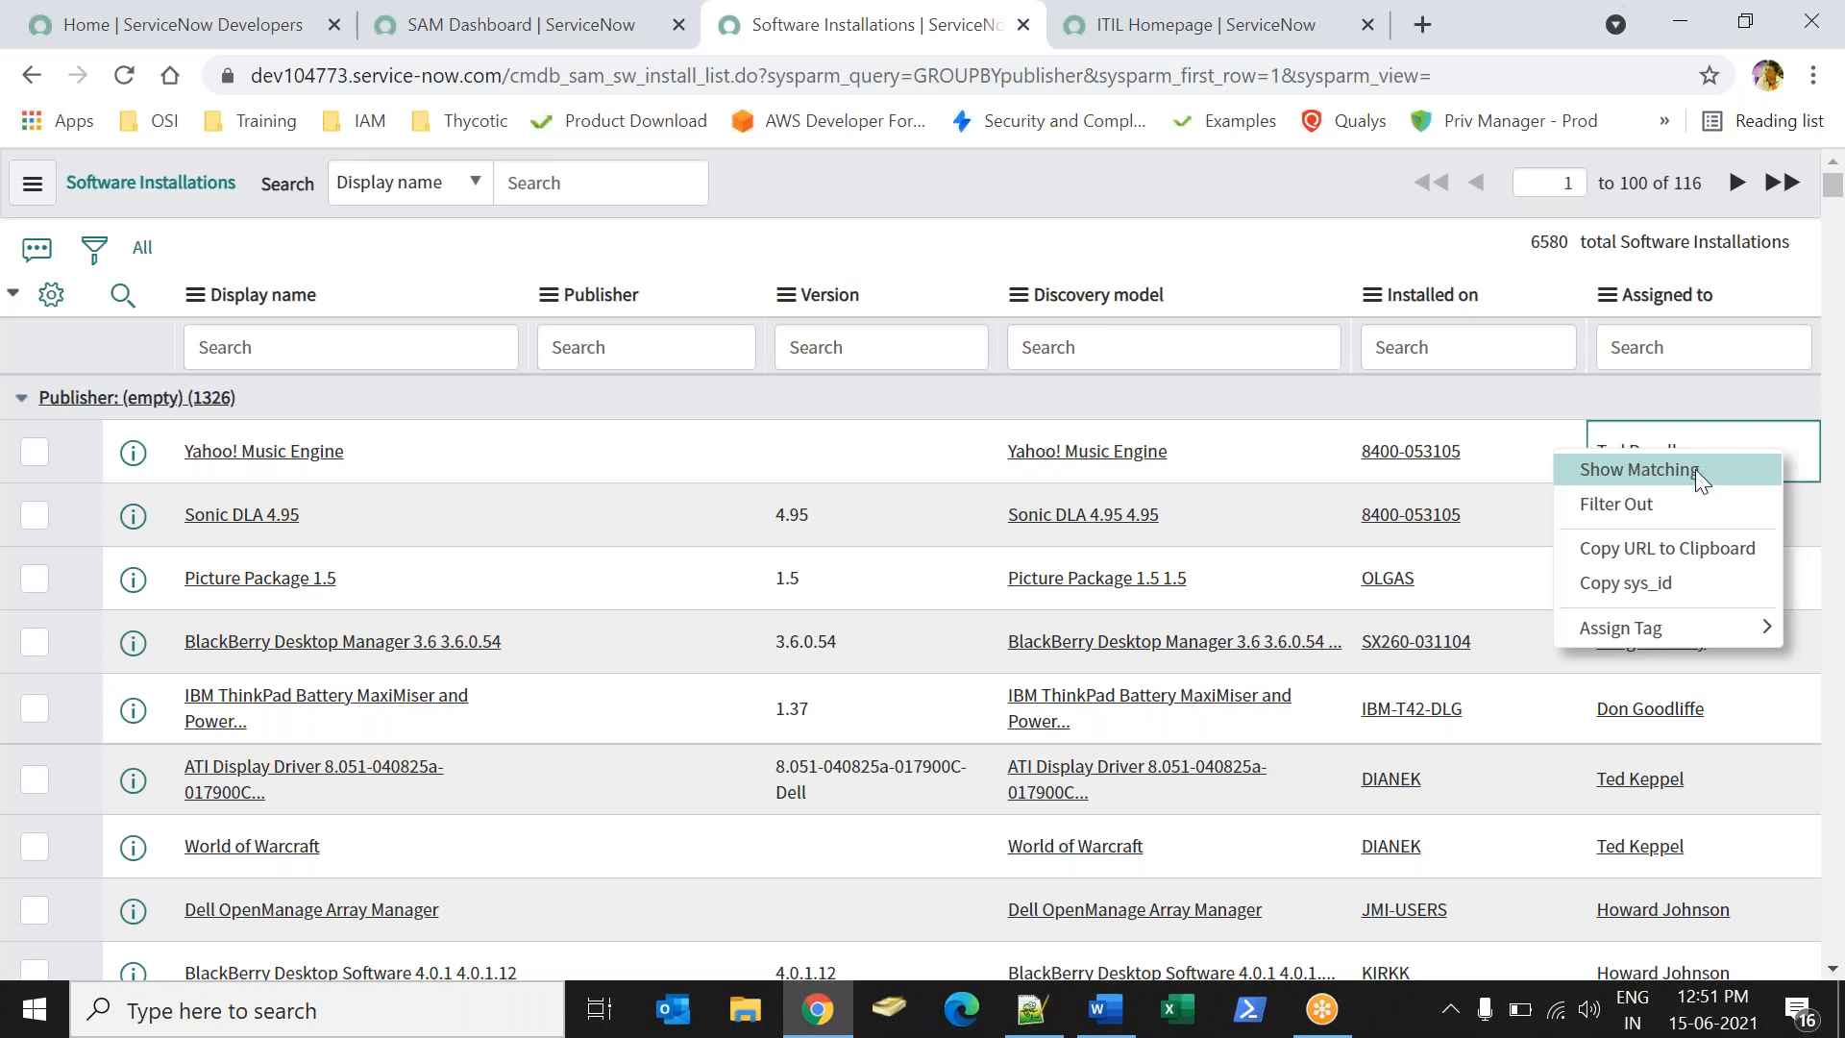
click(1695, 469)
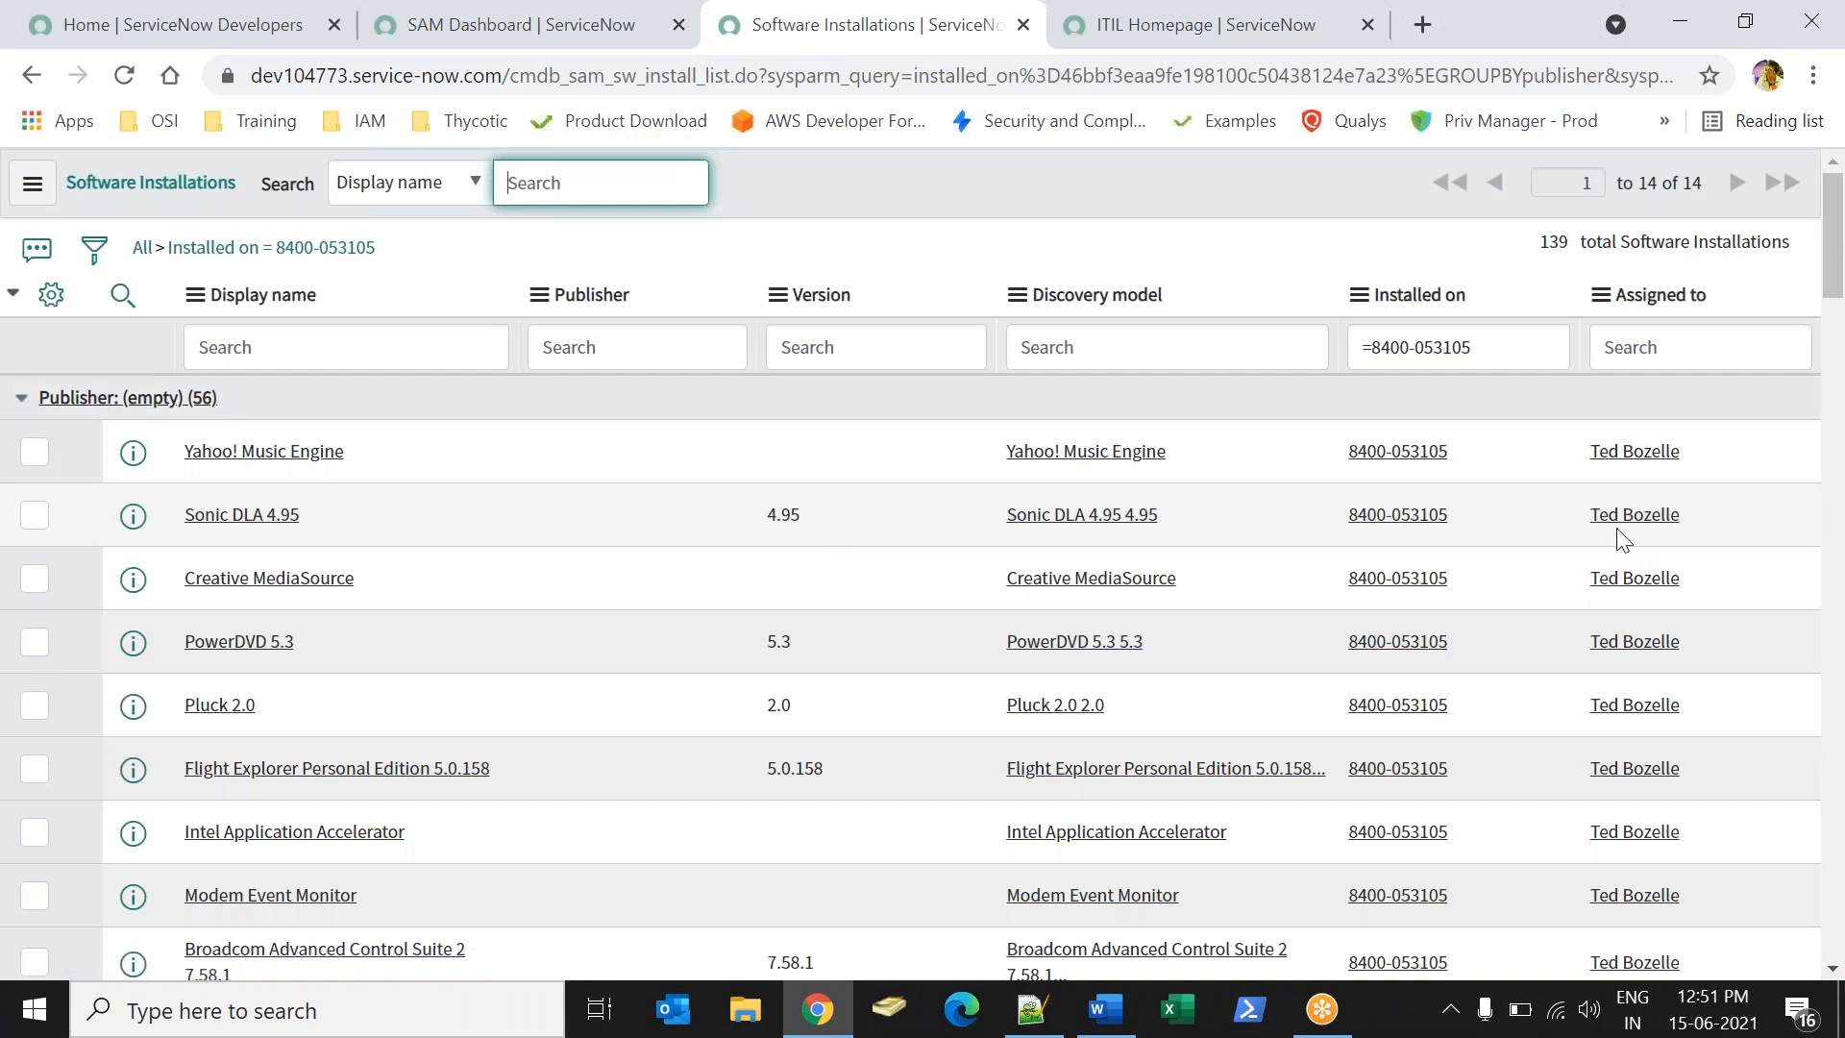
- Review the filtered rows, then clear the filter back to all 6,580 installation records
right_click(1734, 465)
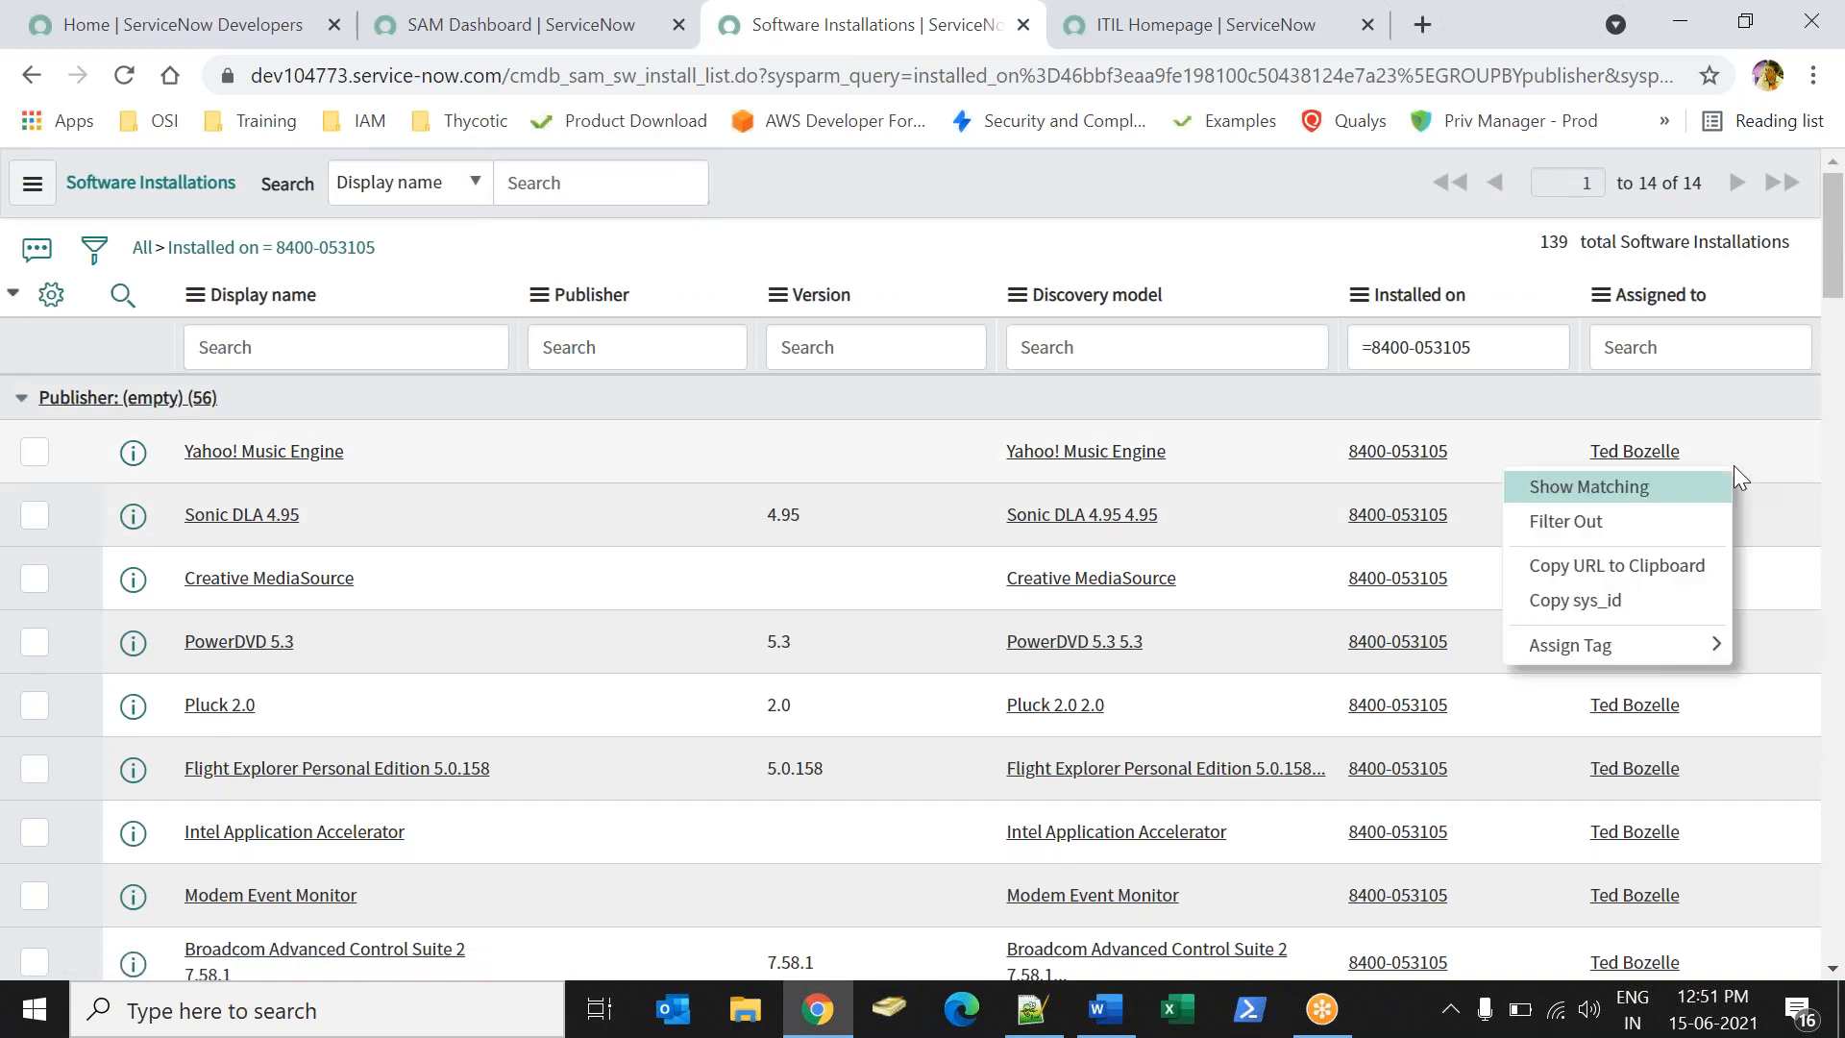
right_click(1663, 310)
click(1775, 424)
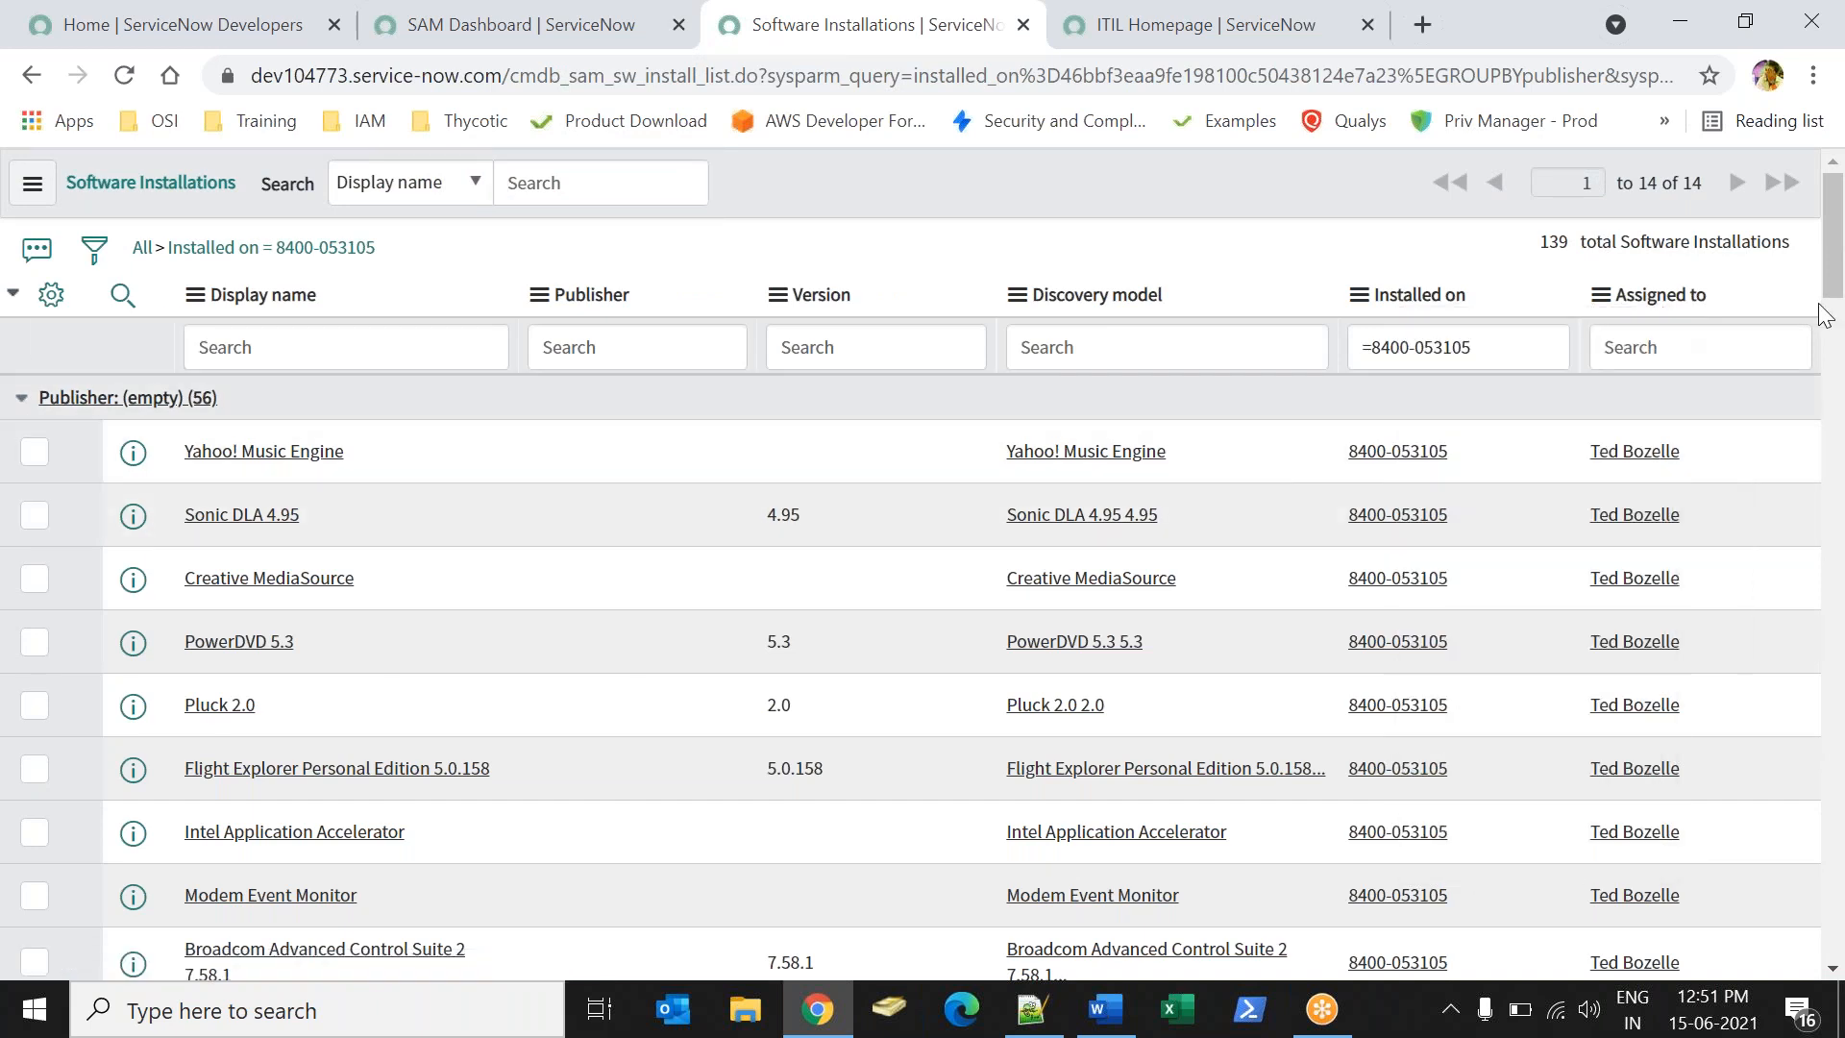
drag(1835, 275, 1758, 300)
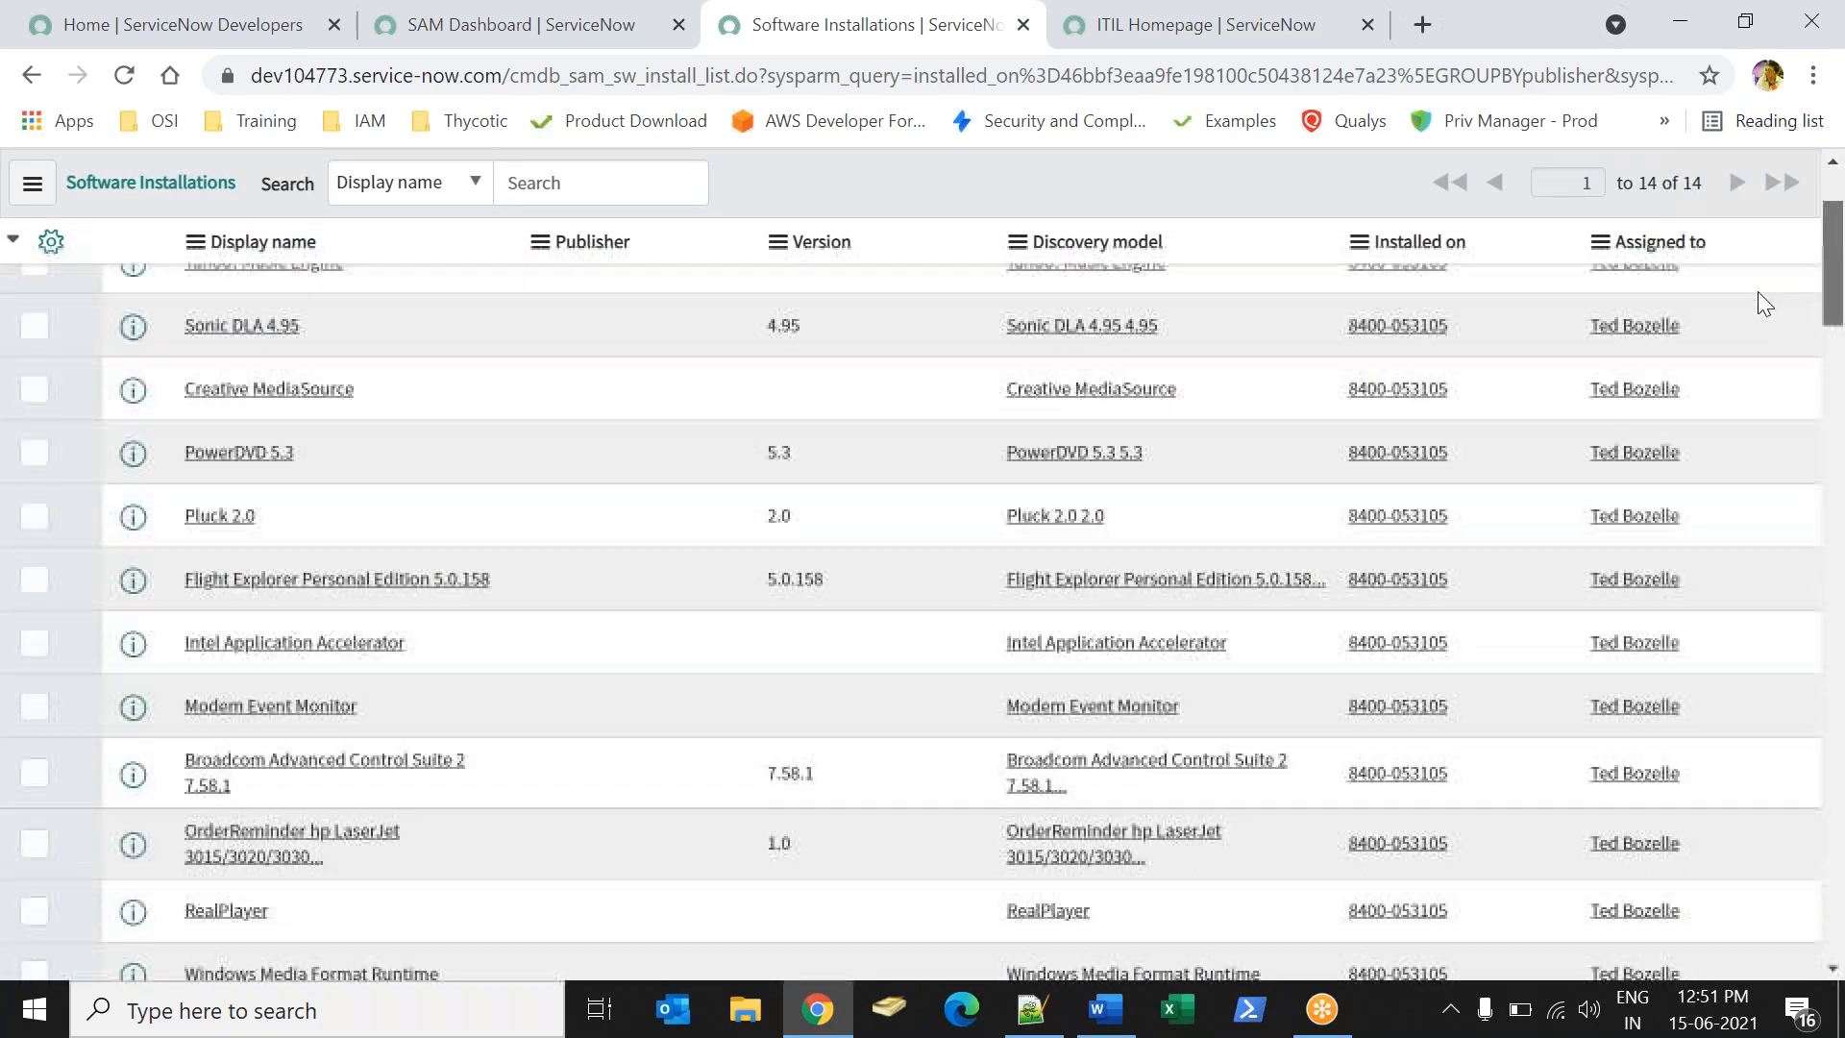
scroll(1773, 358, up, 3)
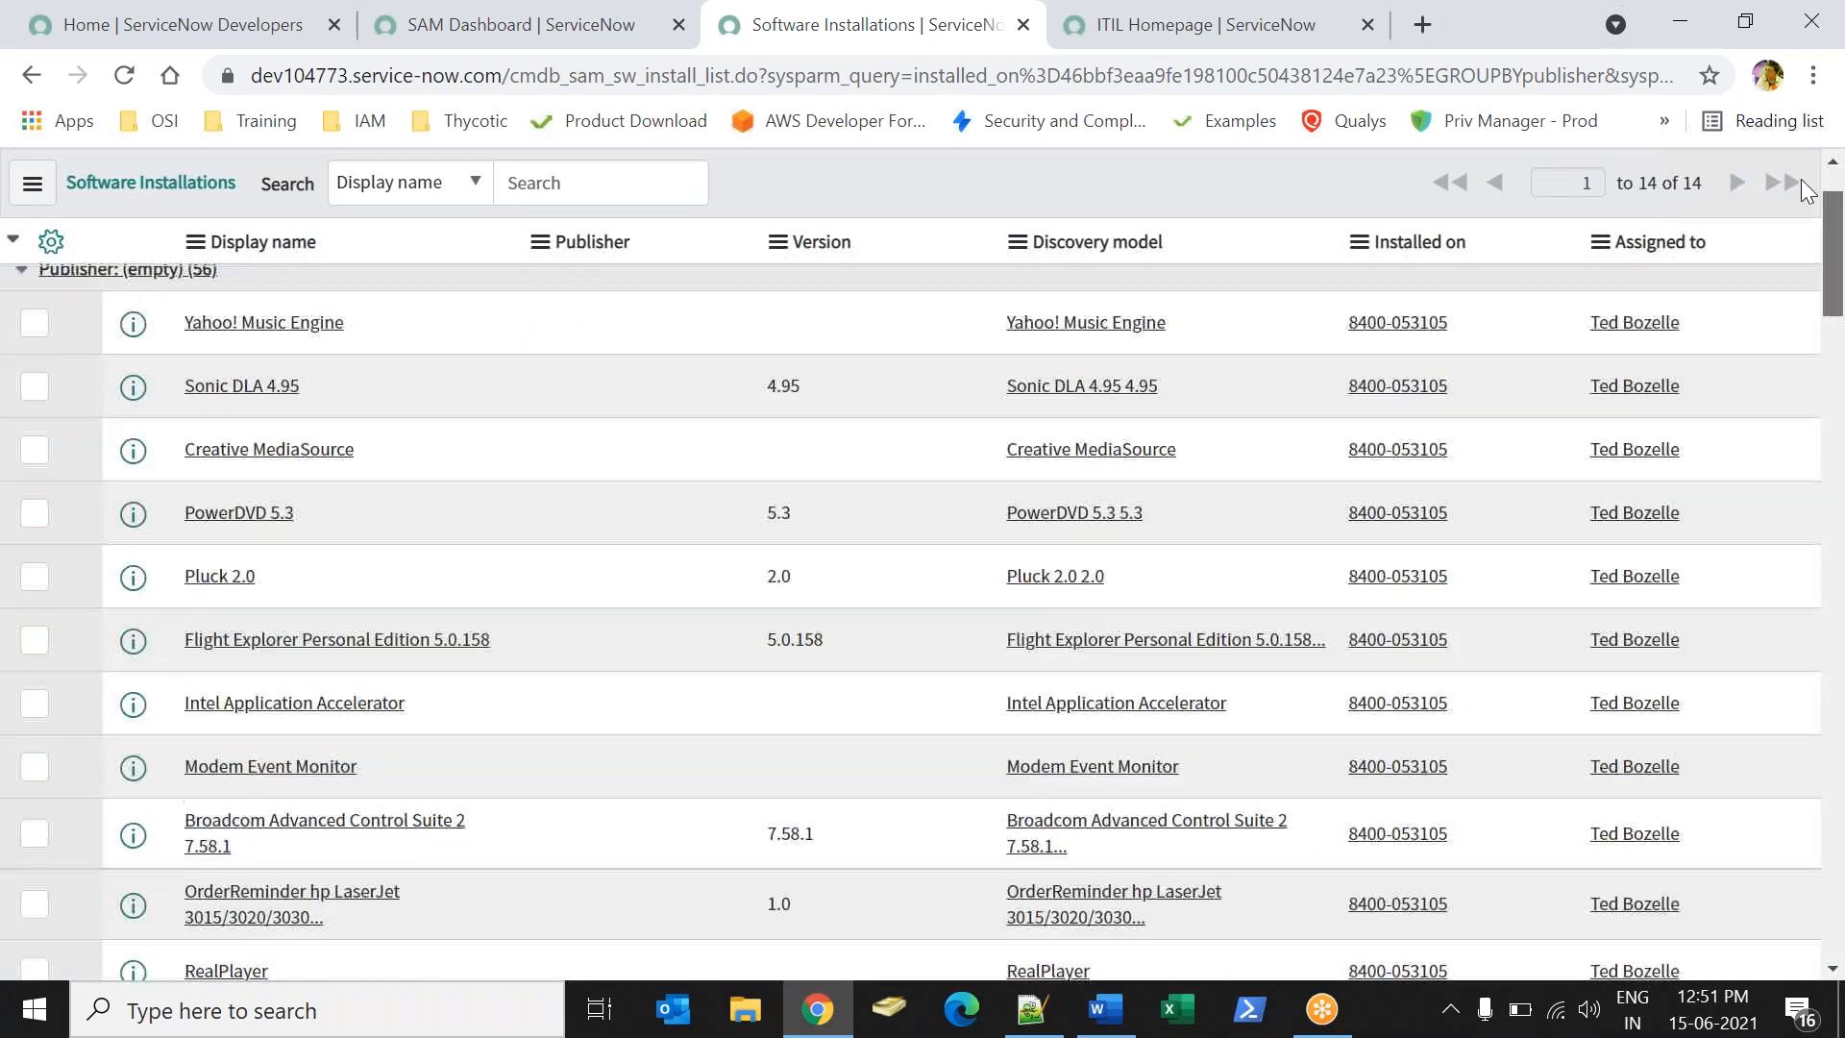
click(143, 247)
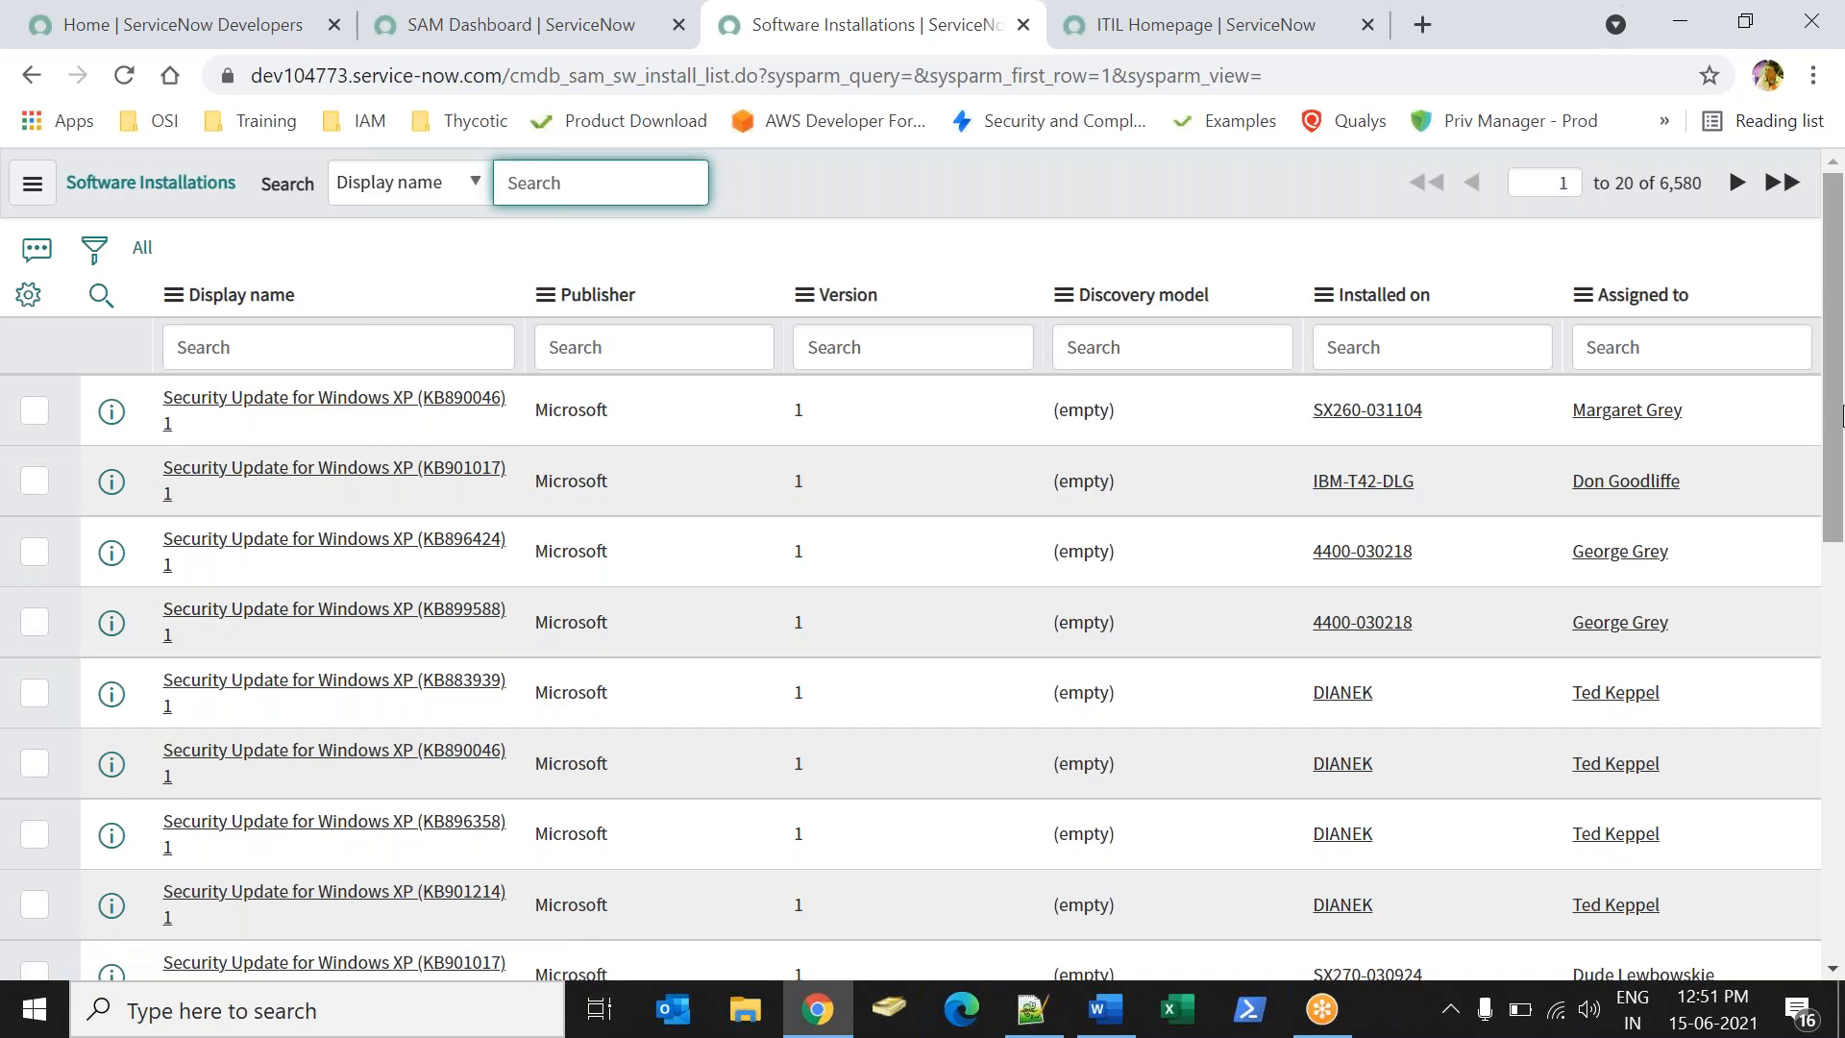
- Filter the Assigned to column to the same user, showing their 179 installation records
scroll(1841, 418, down, 3)
scroll(1806, 336, up, 3)
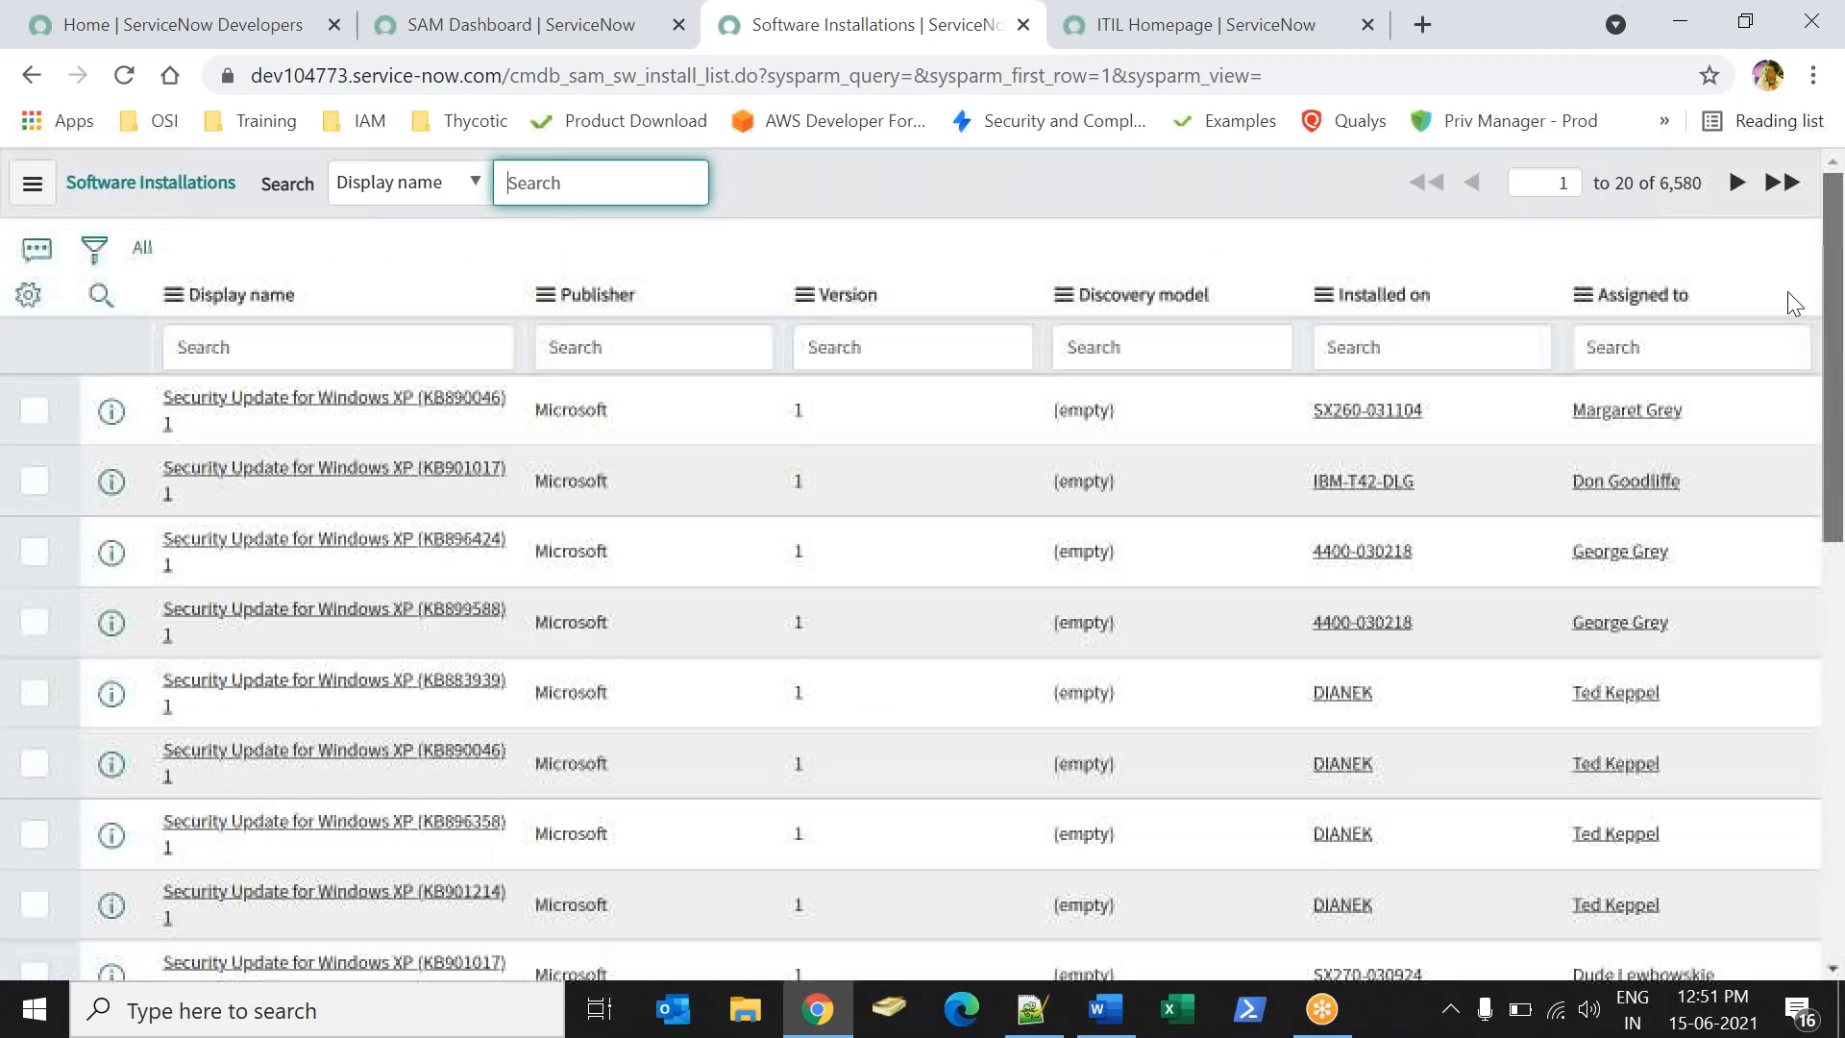
click(1711, 331)
text(*ted)
key(Return)
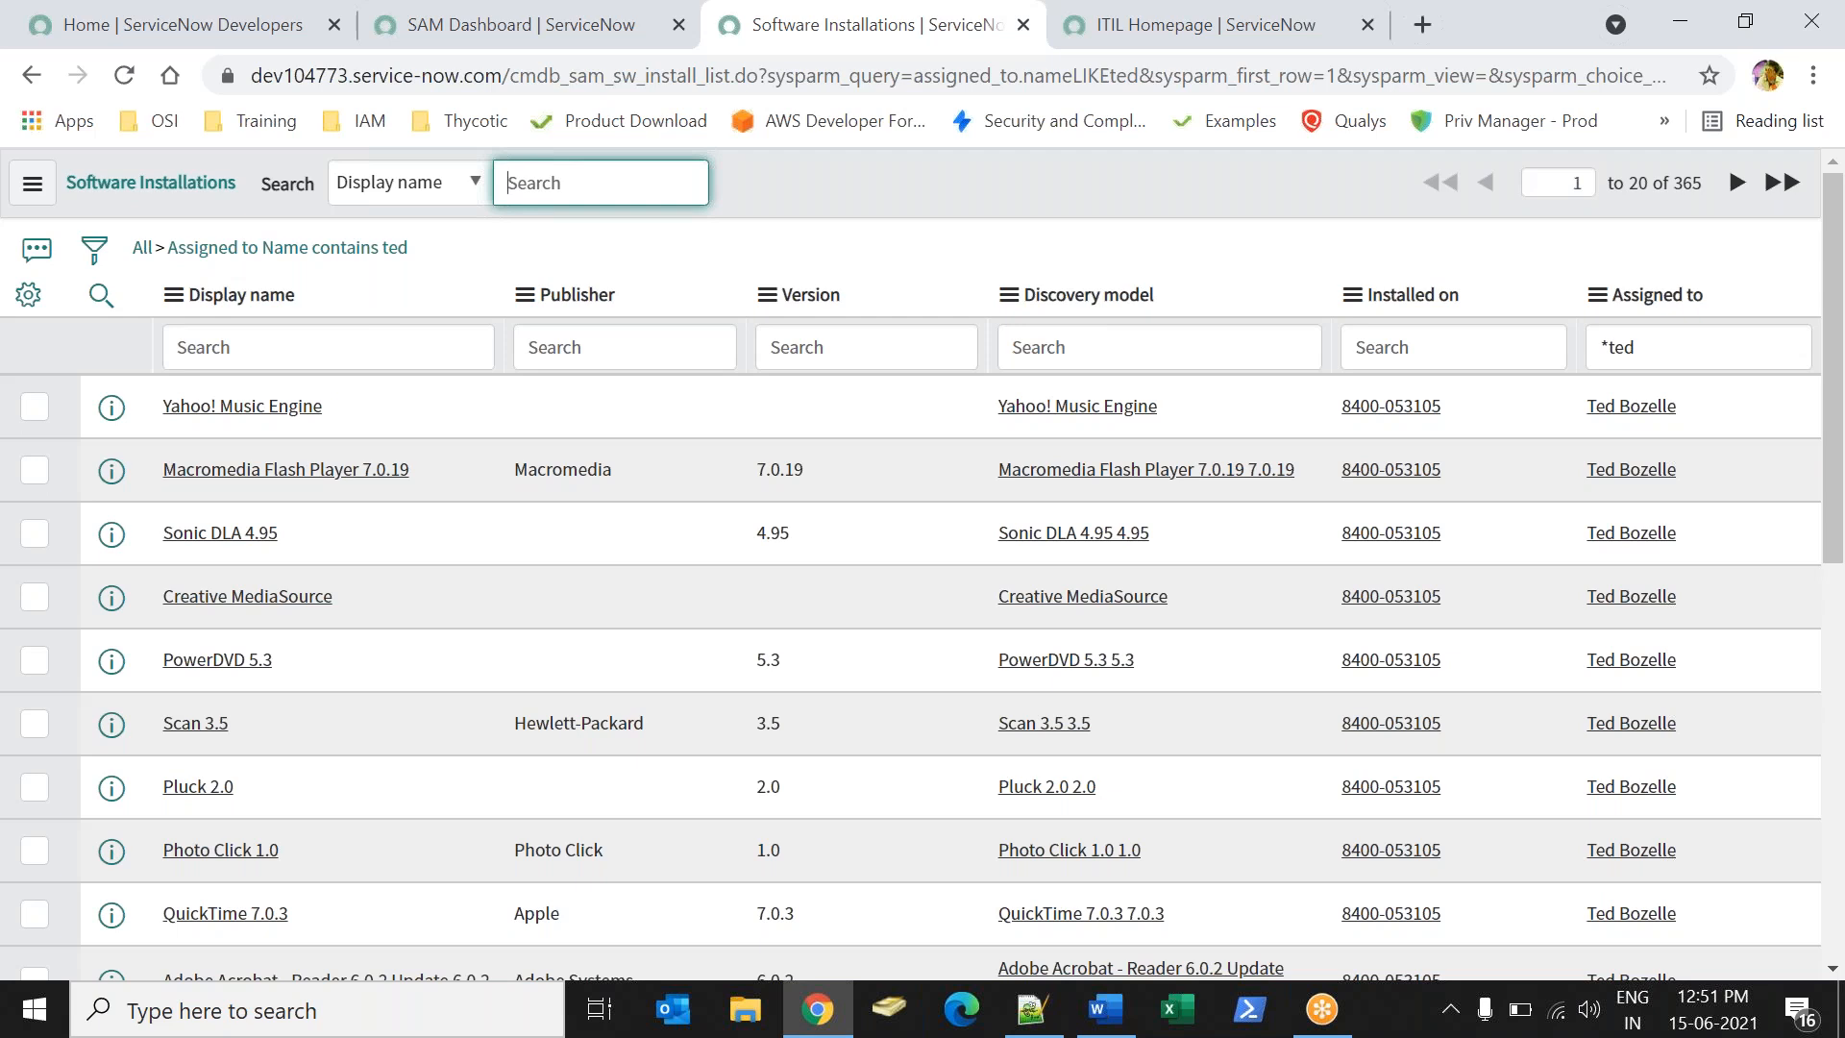
right_click(1692, 405)
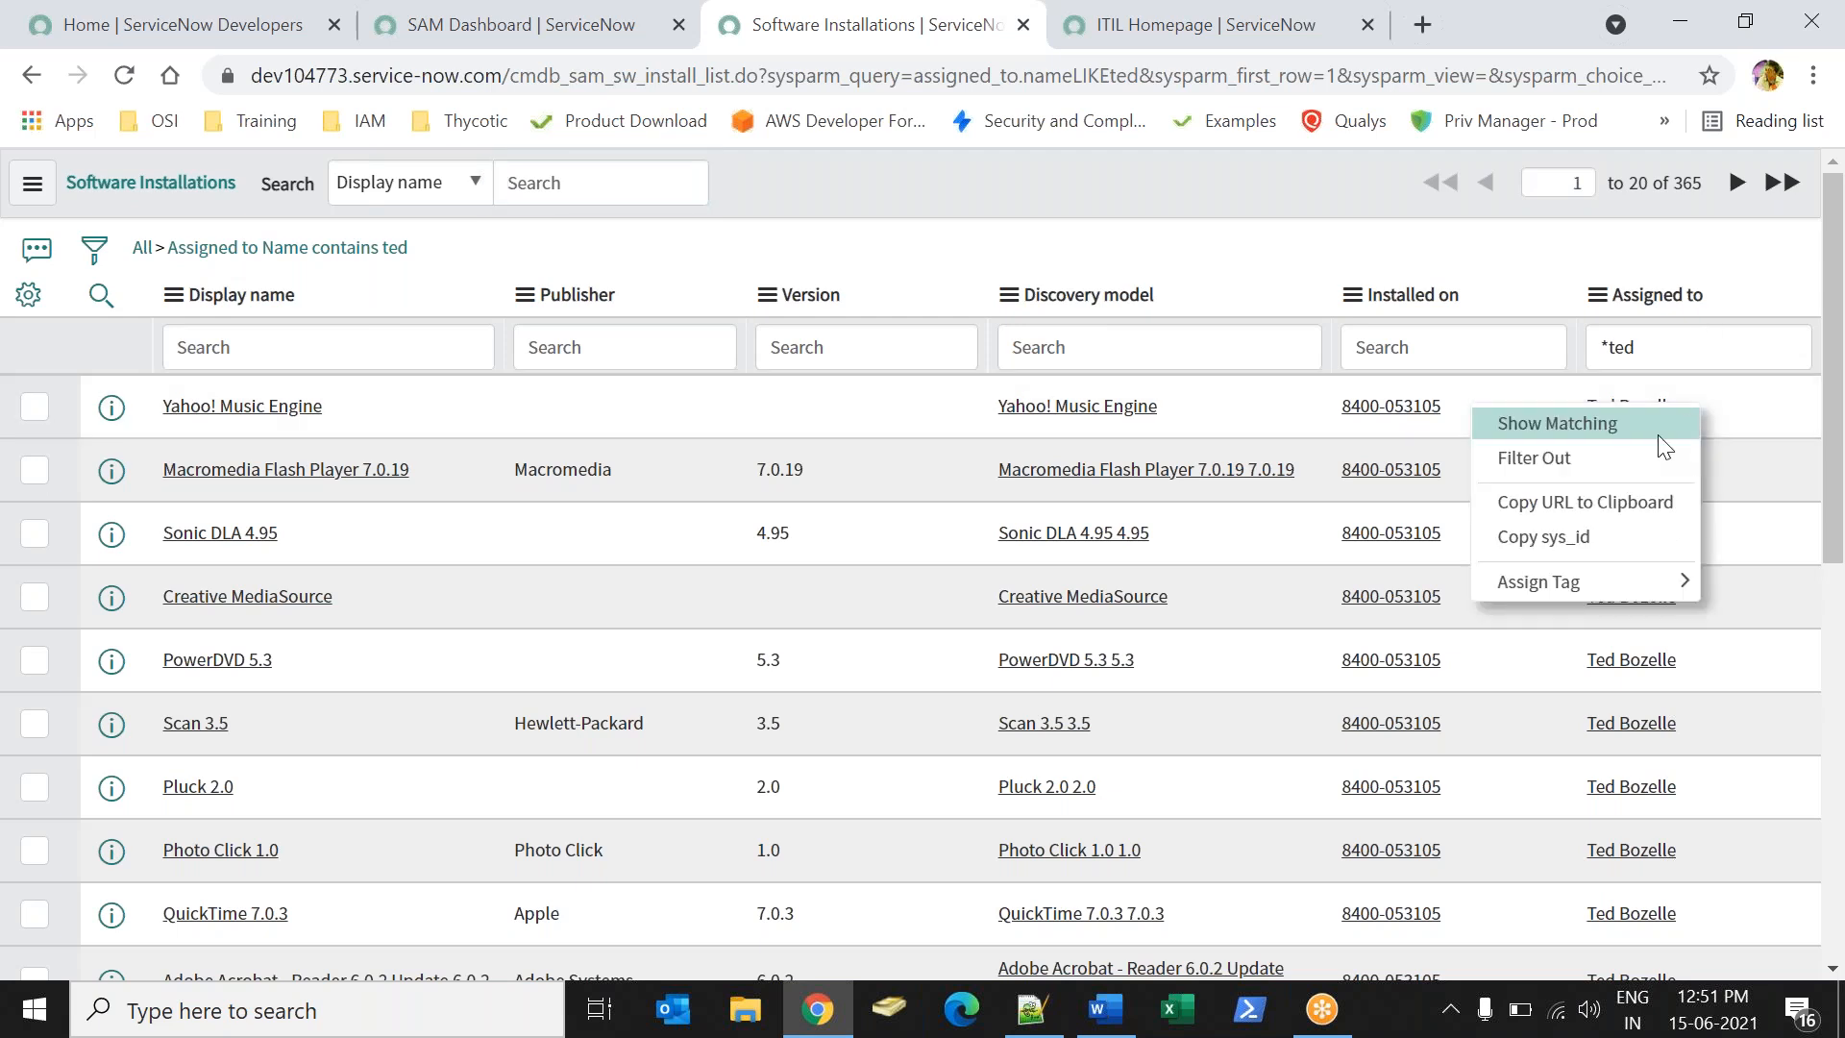
click(1640, 428)
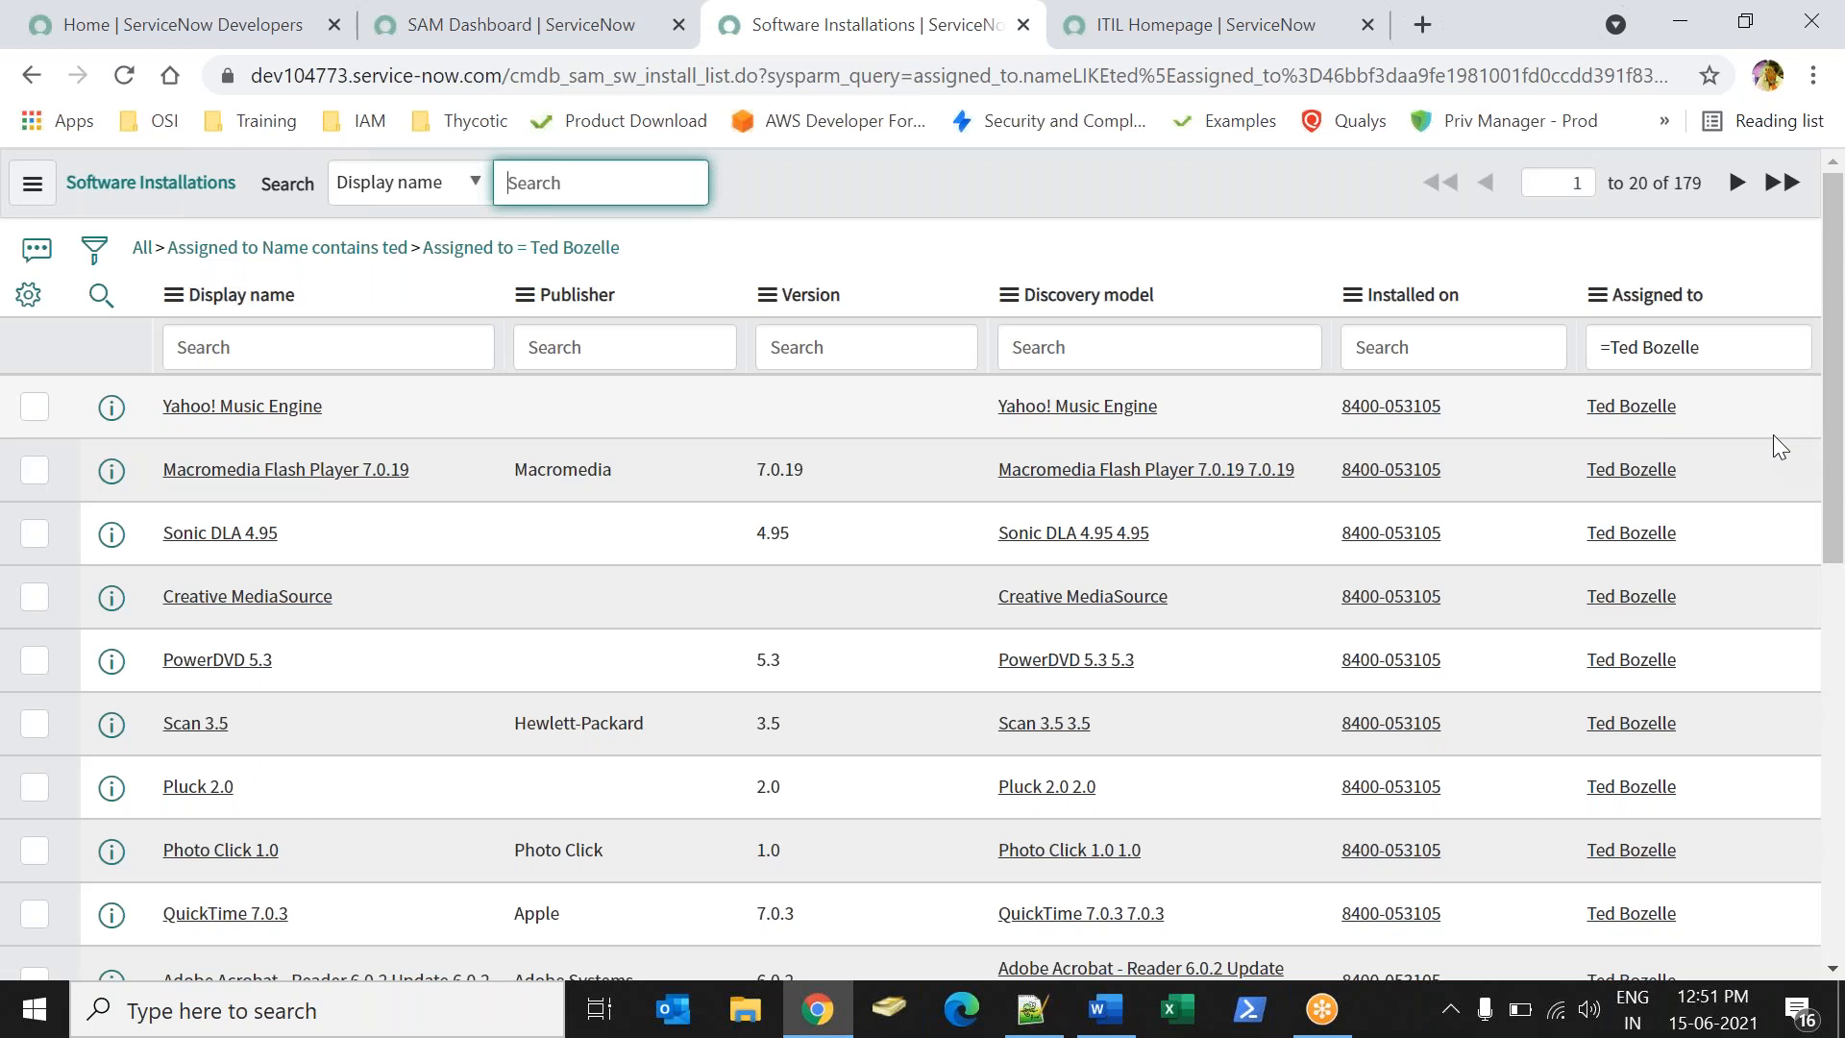
drag(1675, 183, 615, 77)
click(451, 38)
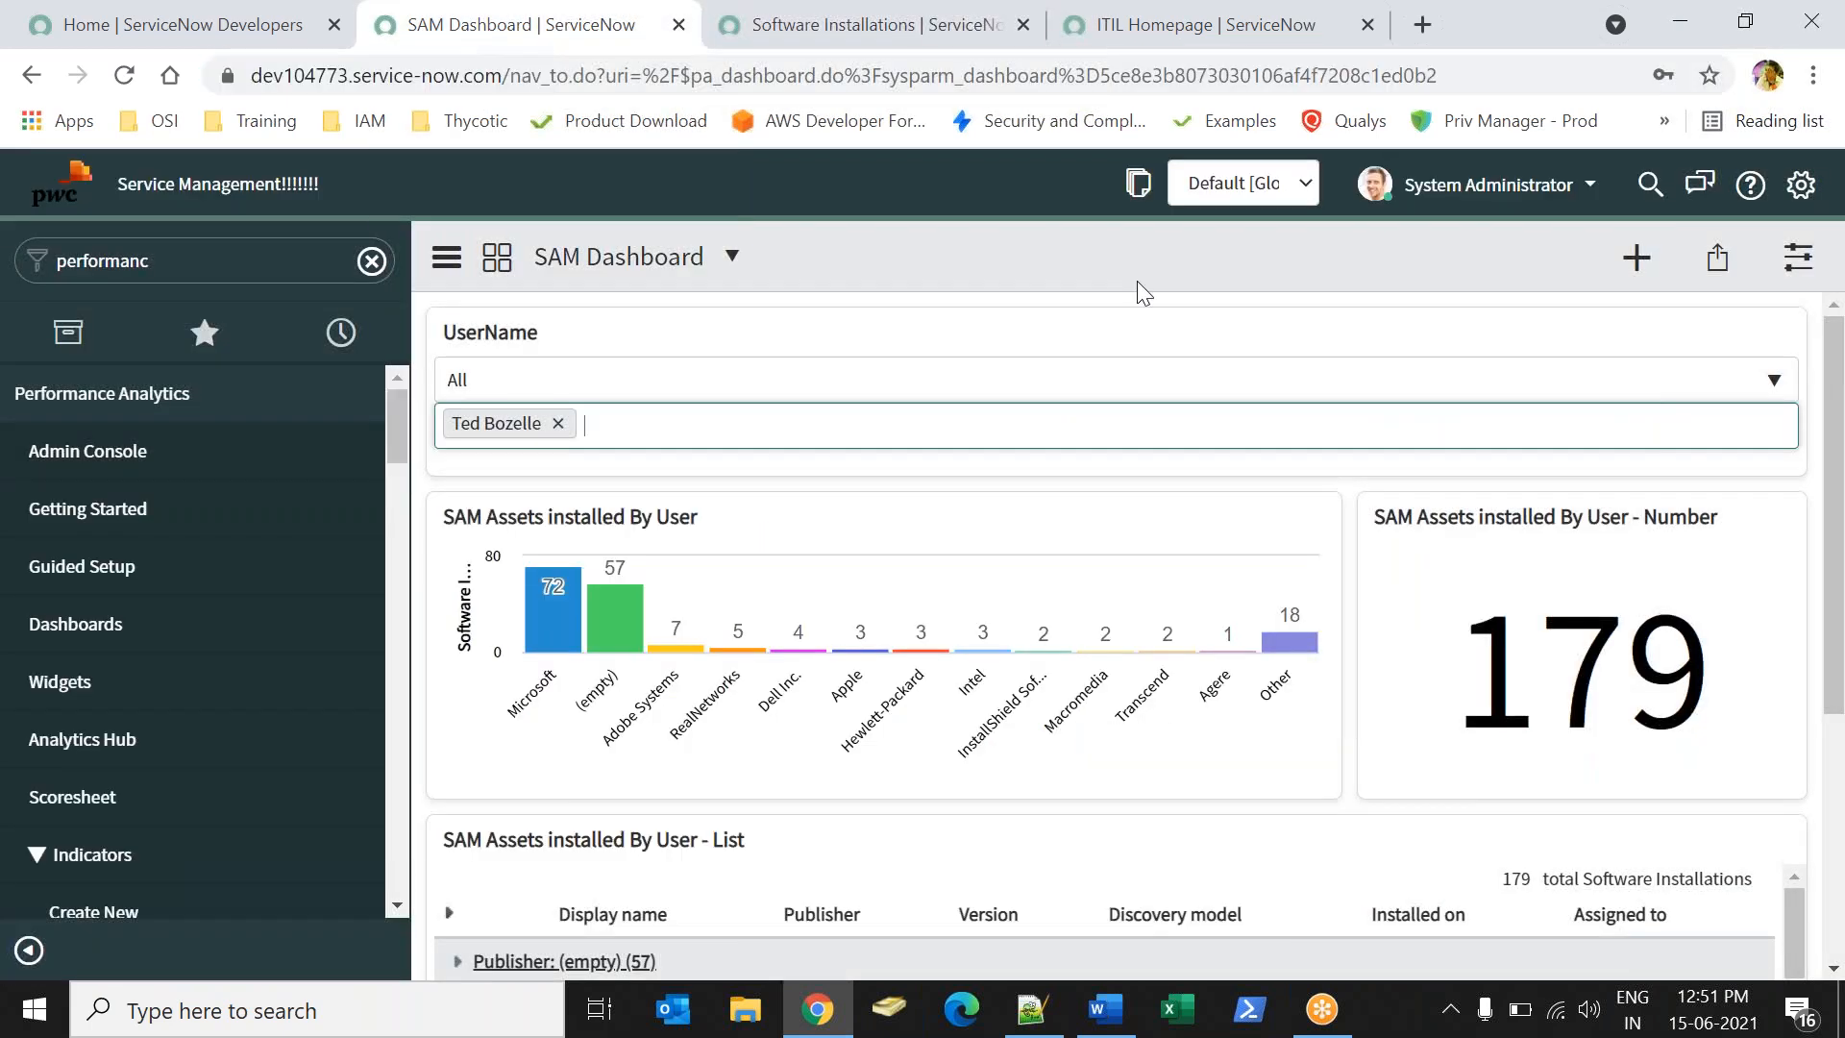
click(1570, 673)
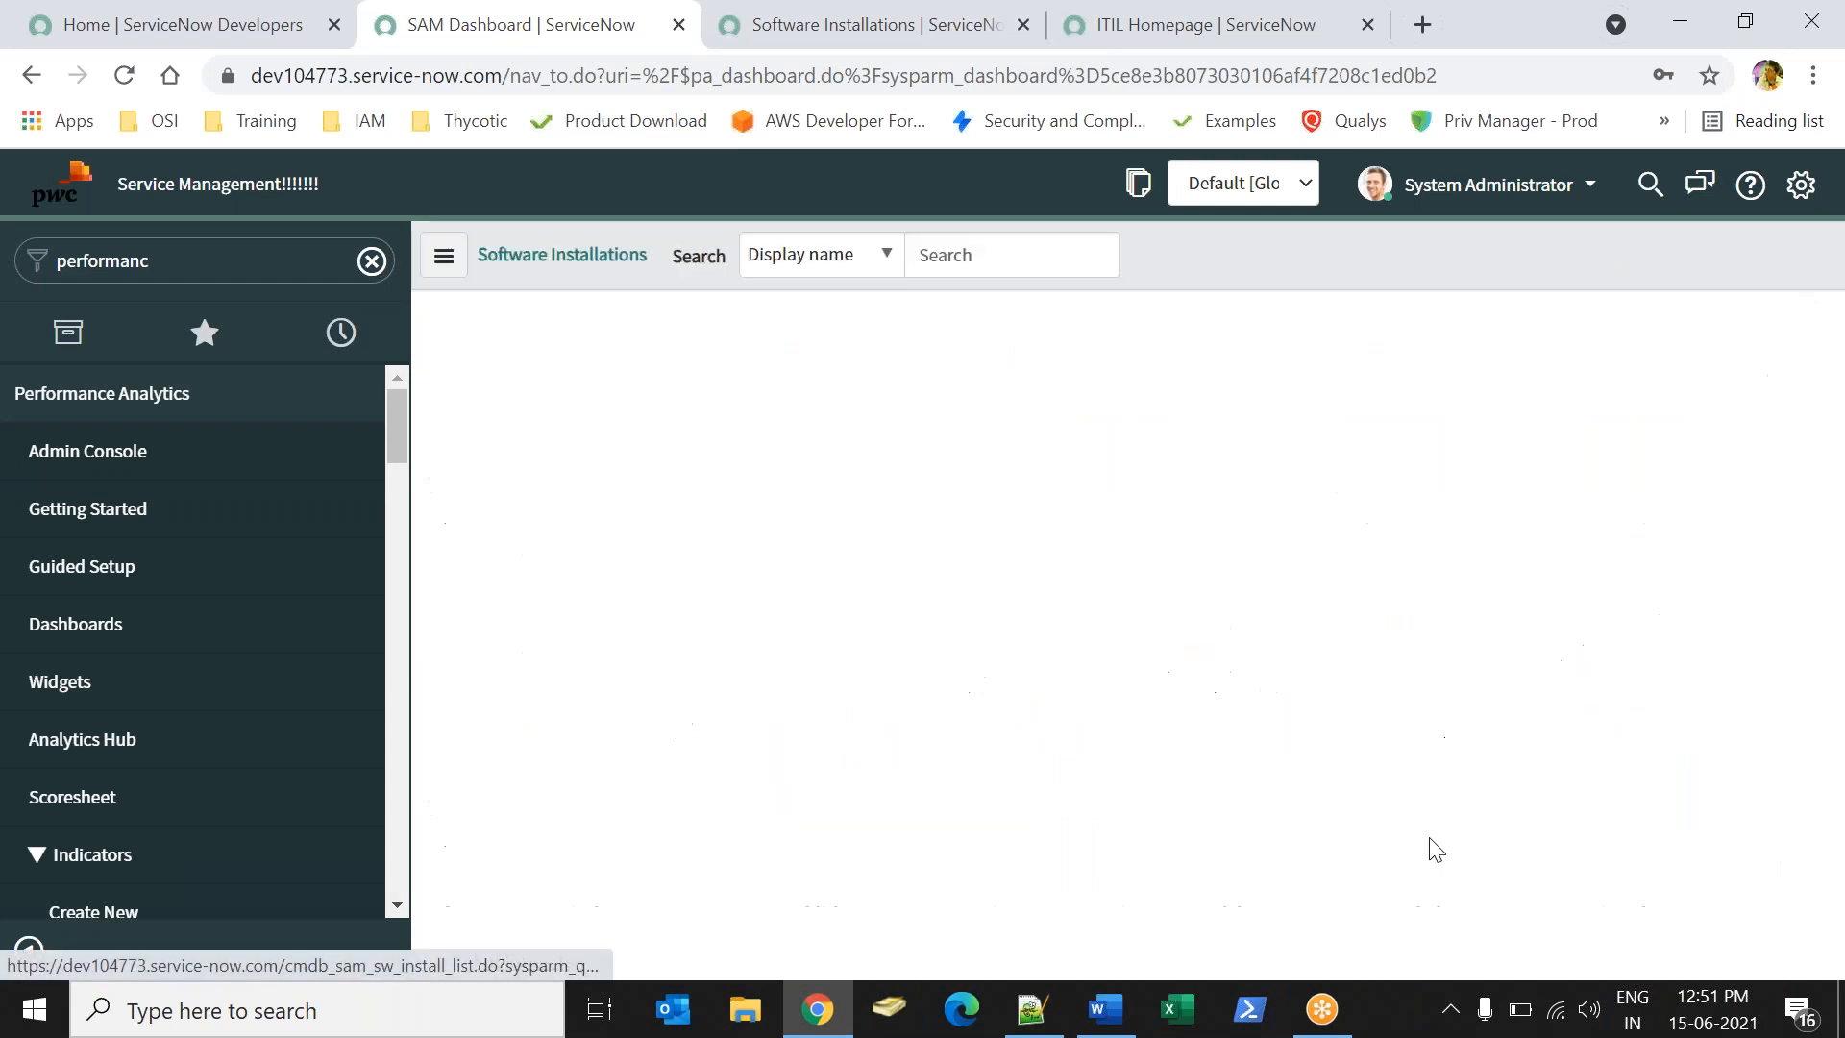
click(34, 74)
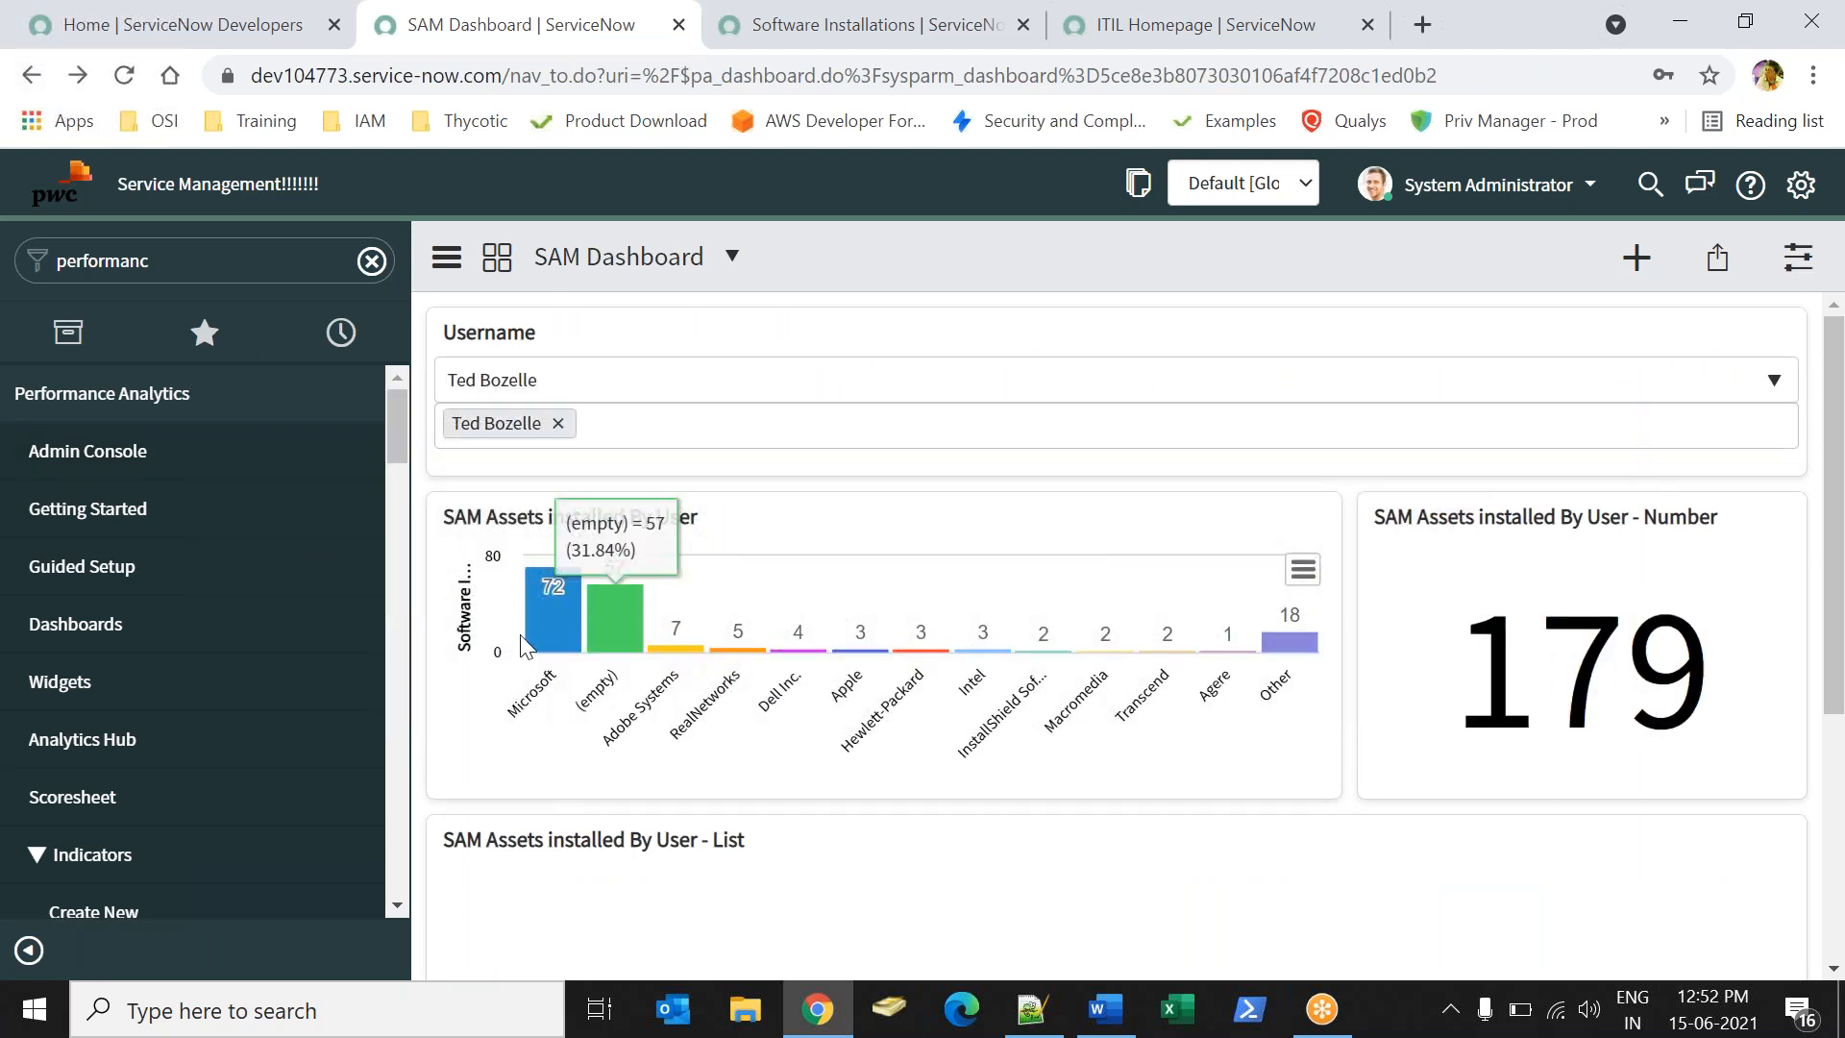
mouse_move(528, 627)
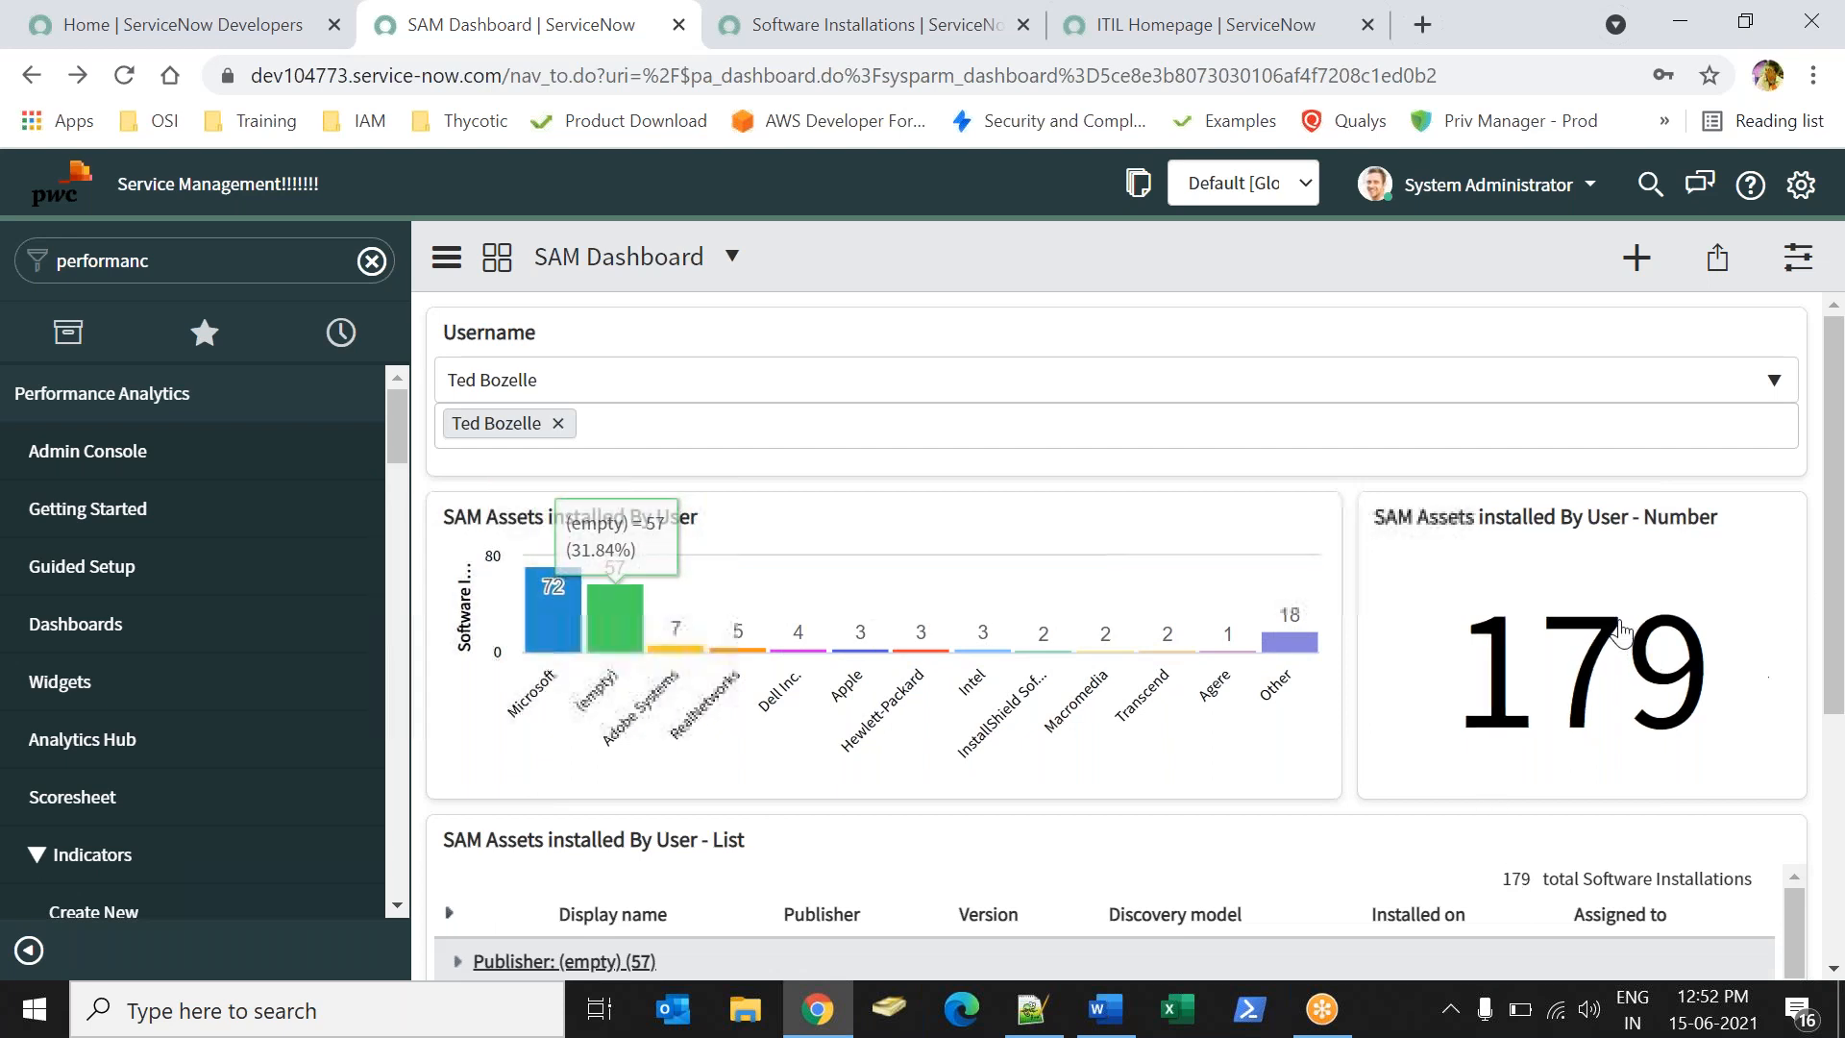
mouse_move(1621, 629)
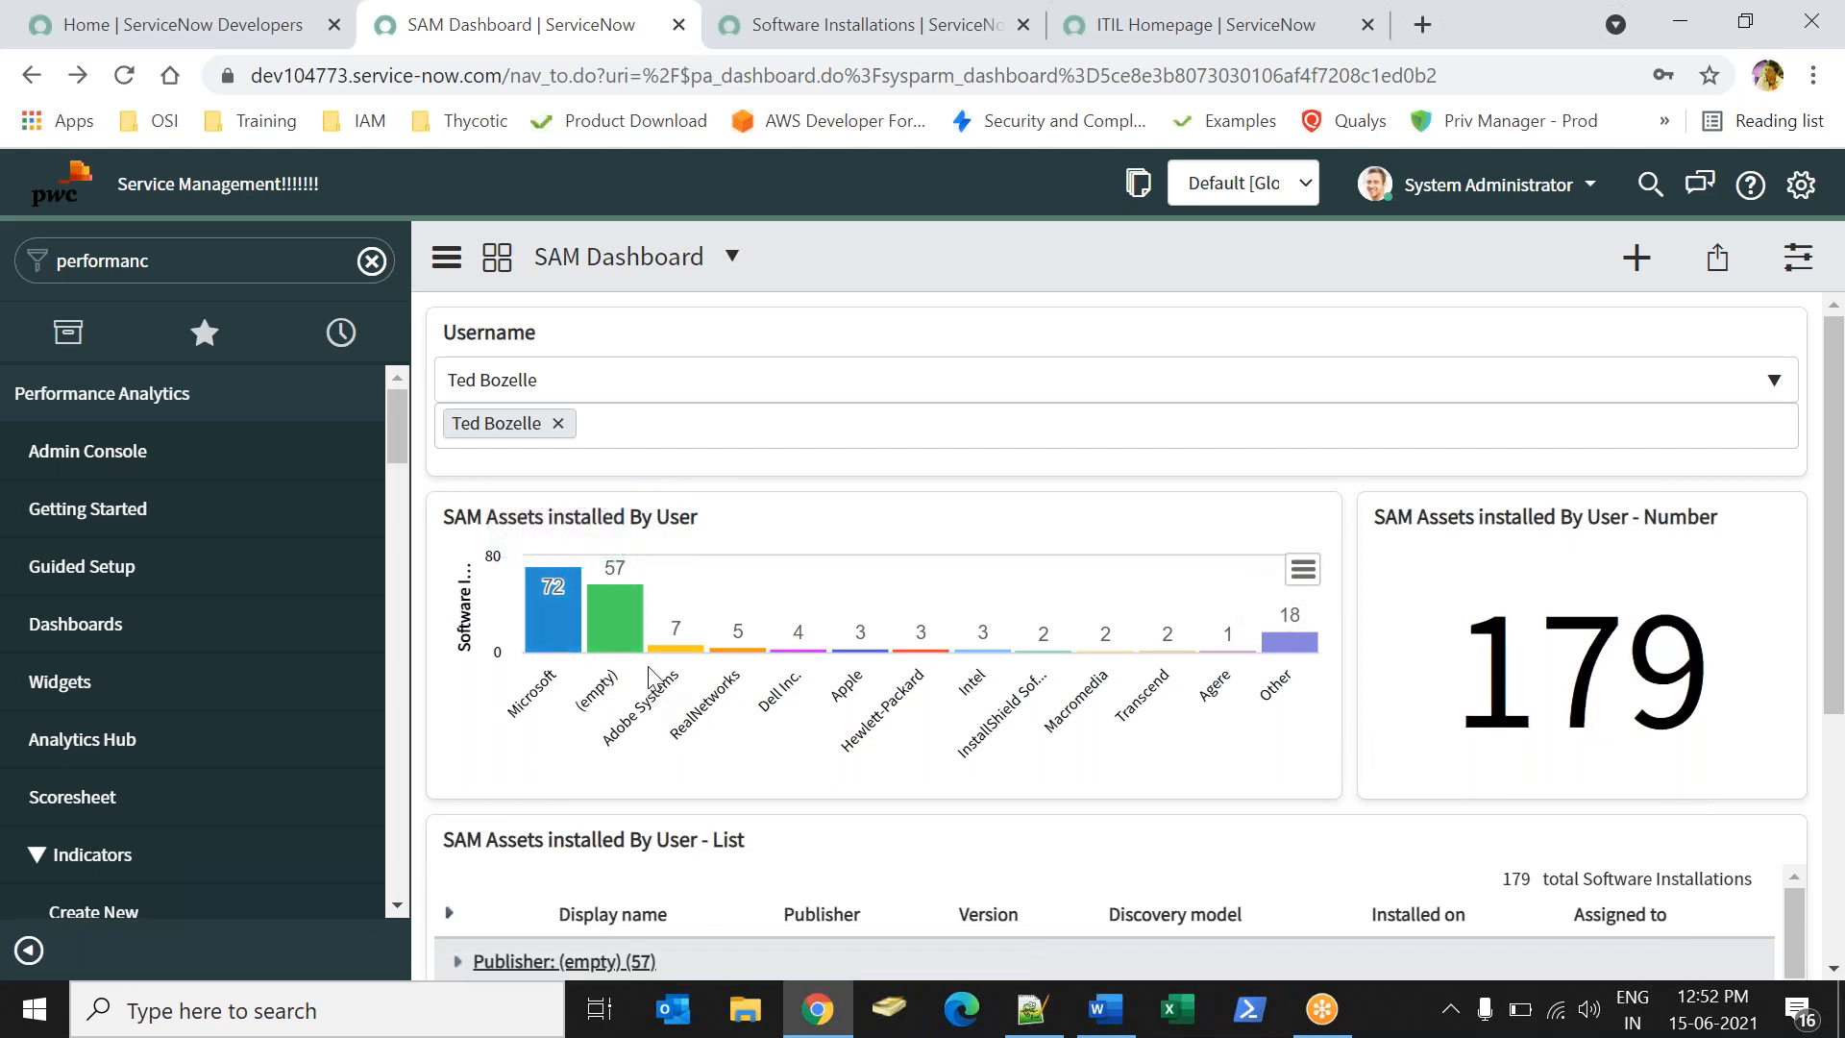
mouse_move(740, 657)
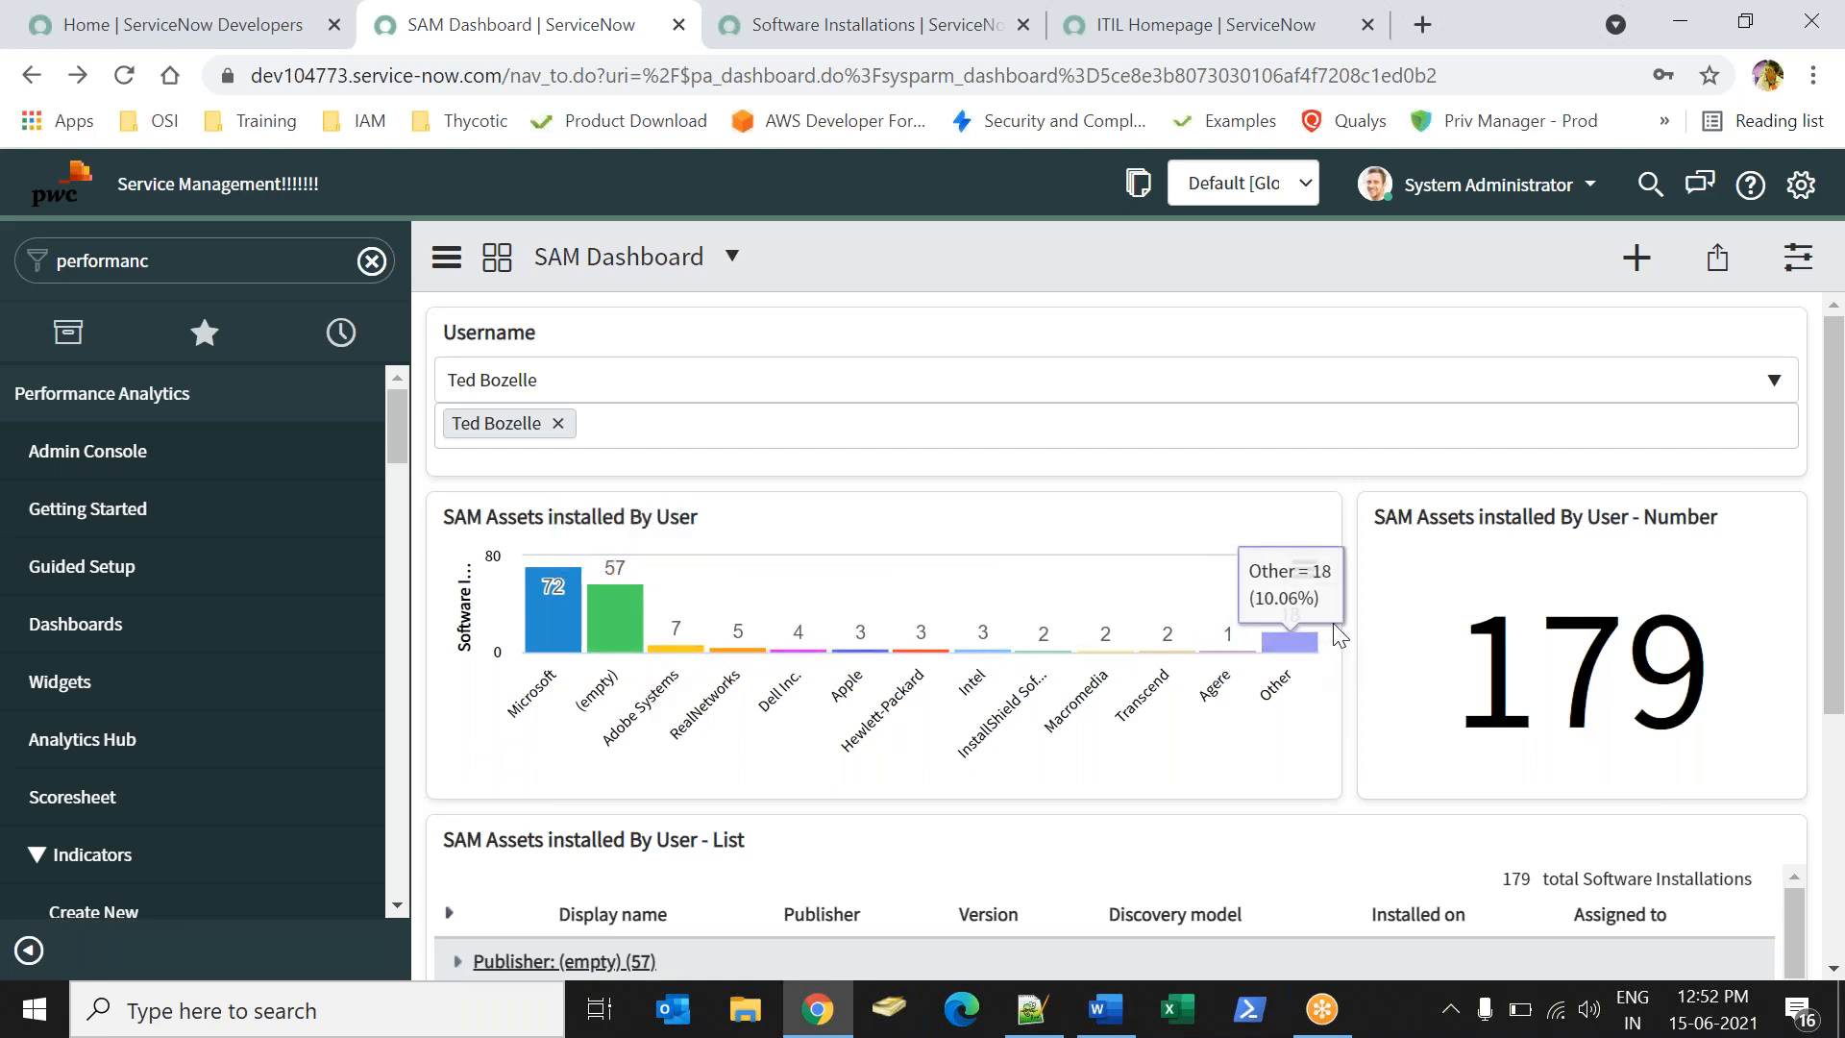
drag(1835, 506, 1836, 749)
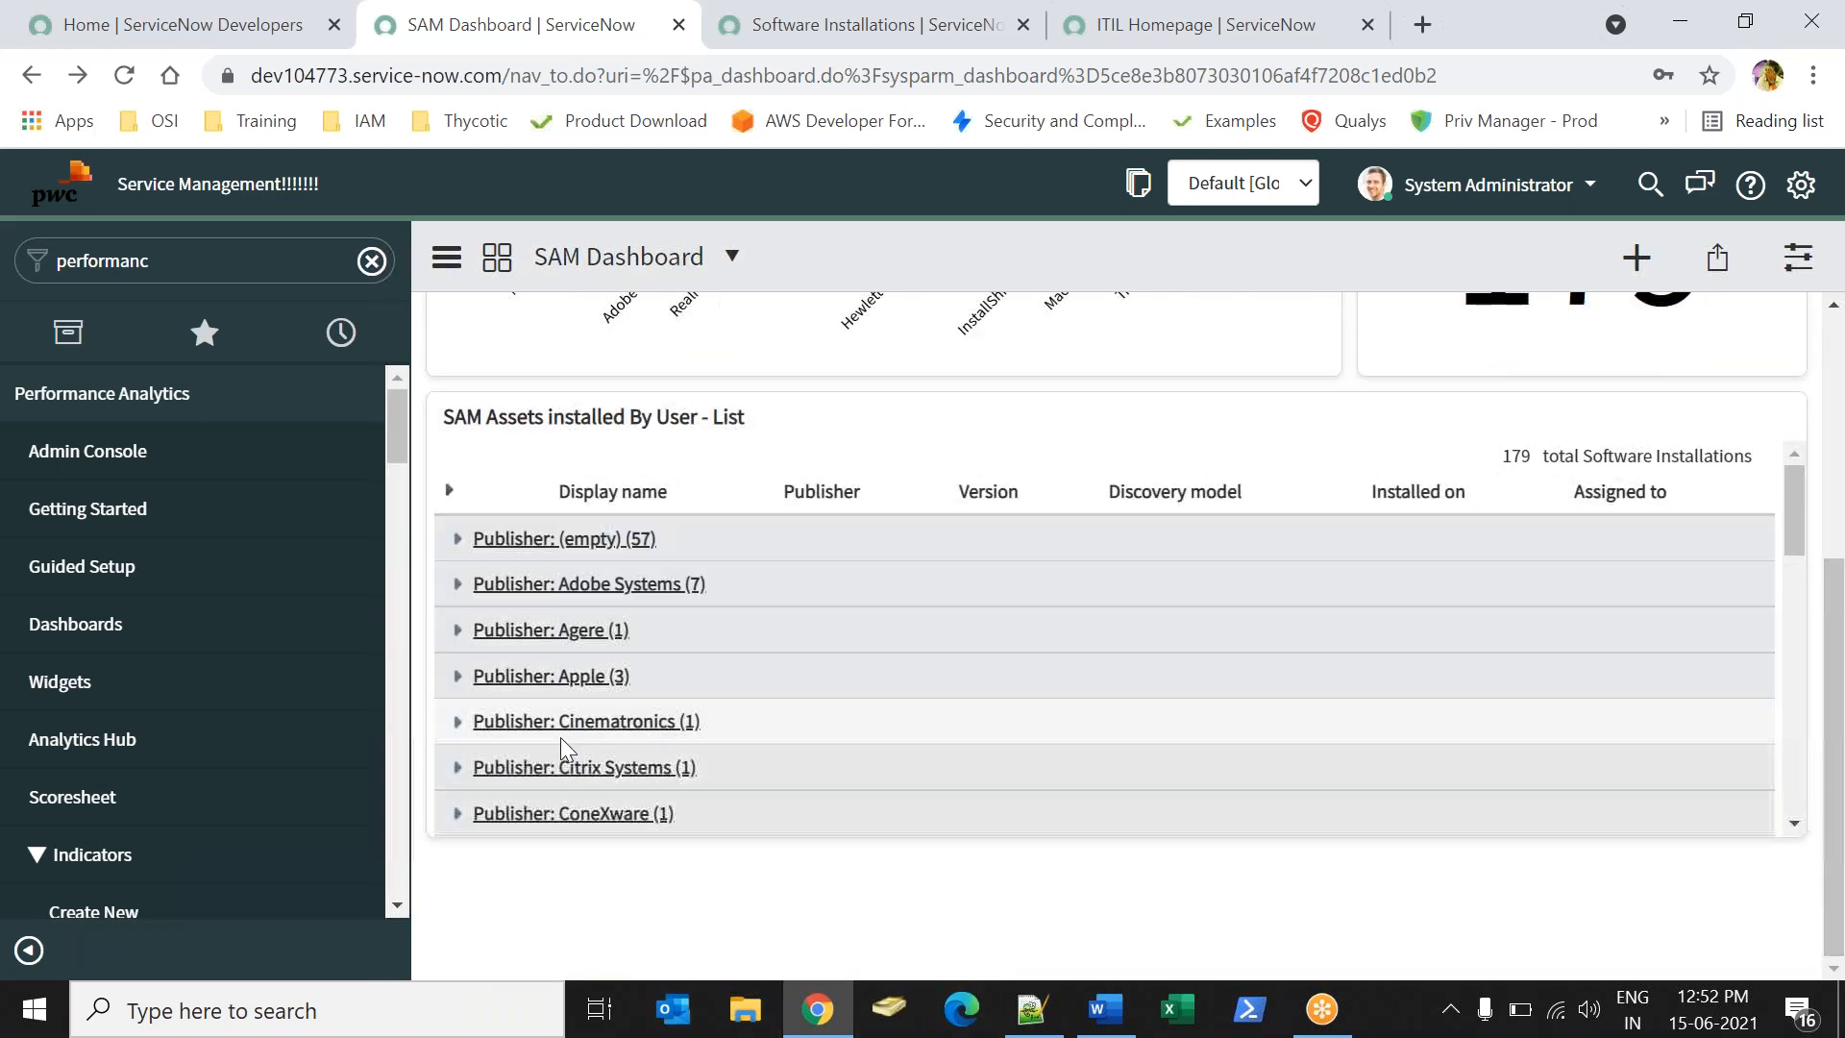
drag(1838, 794, 1832, 552)
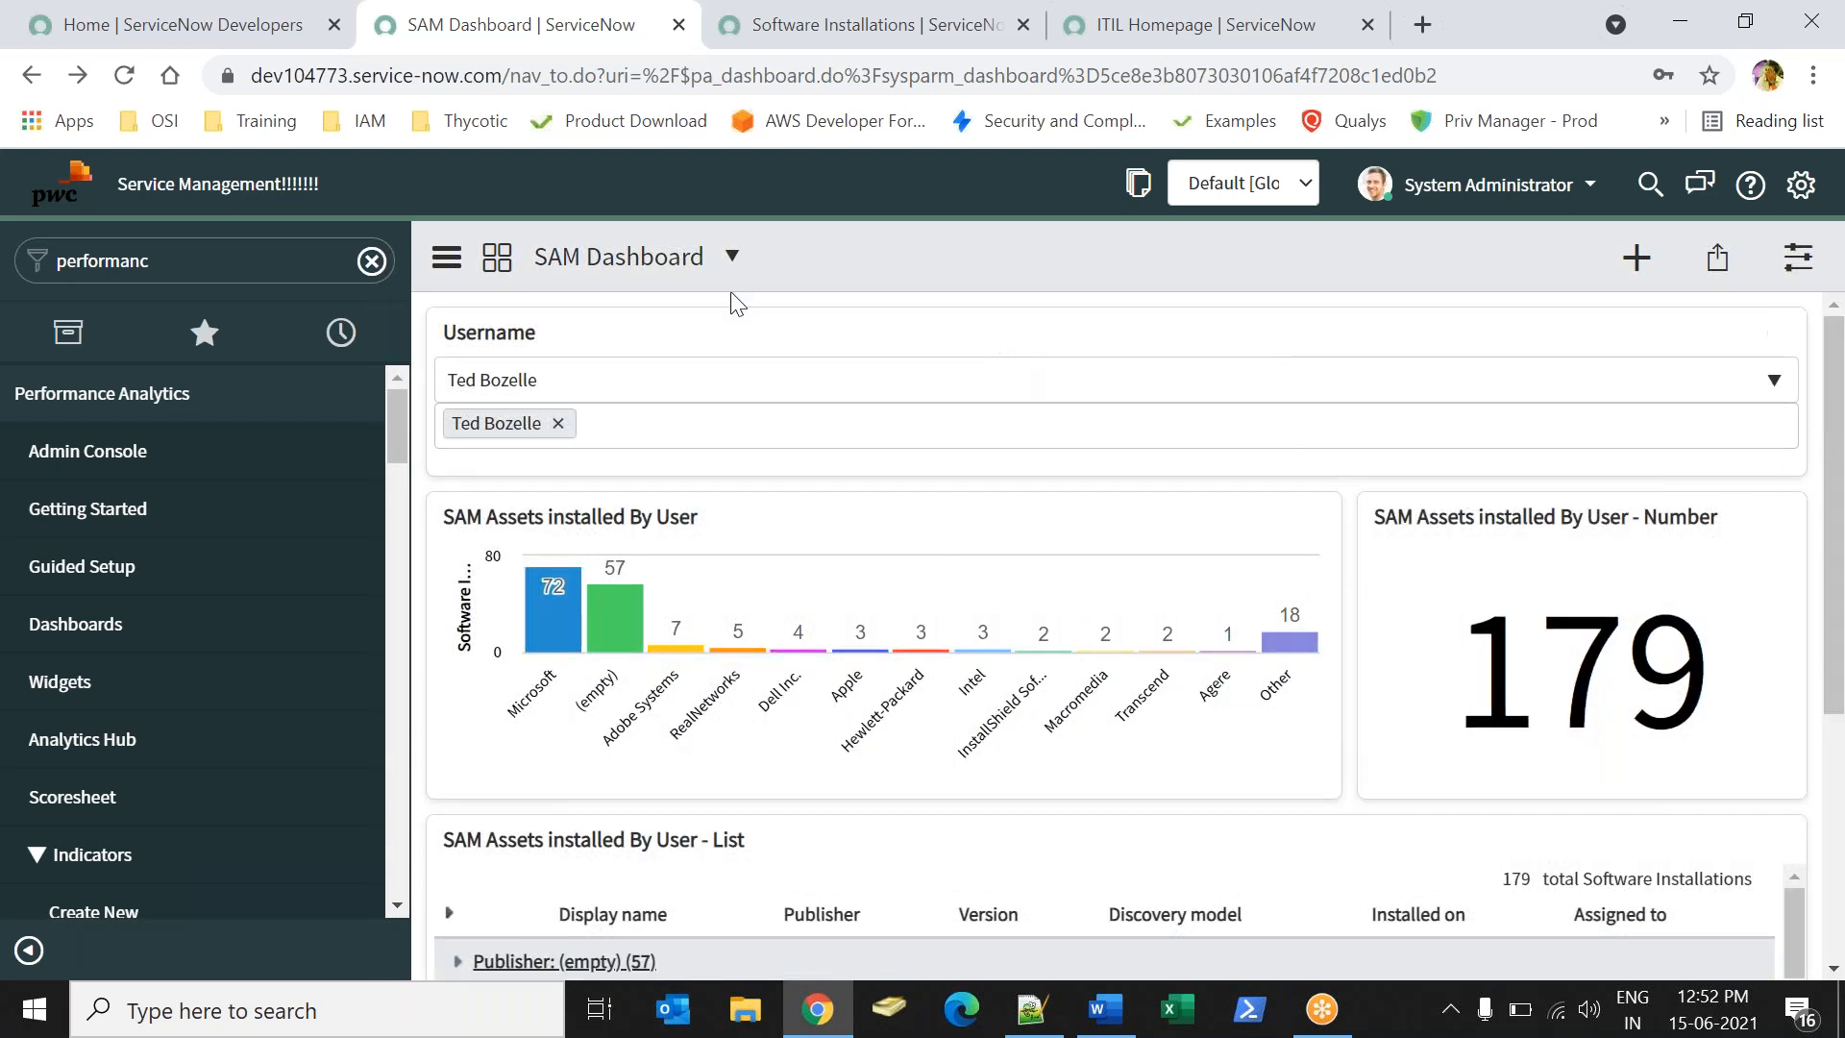
click(444, 258)
click(852, 242)
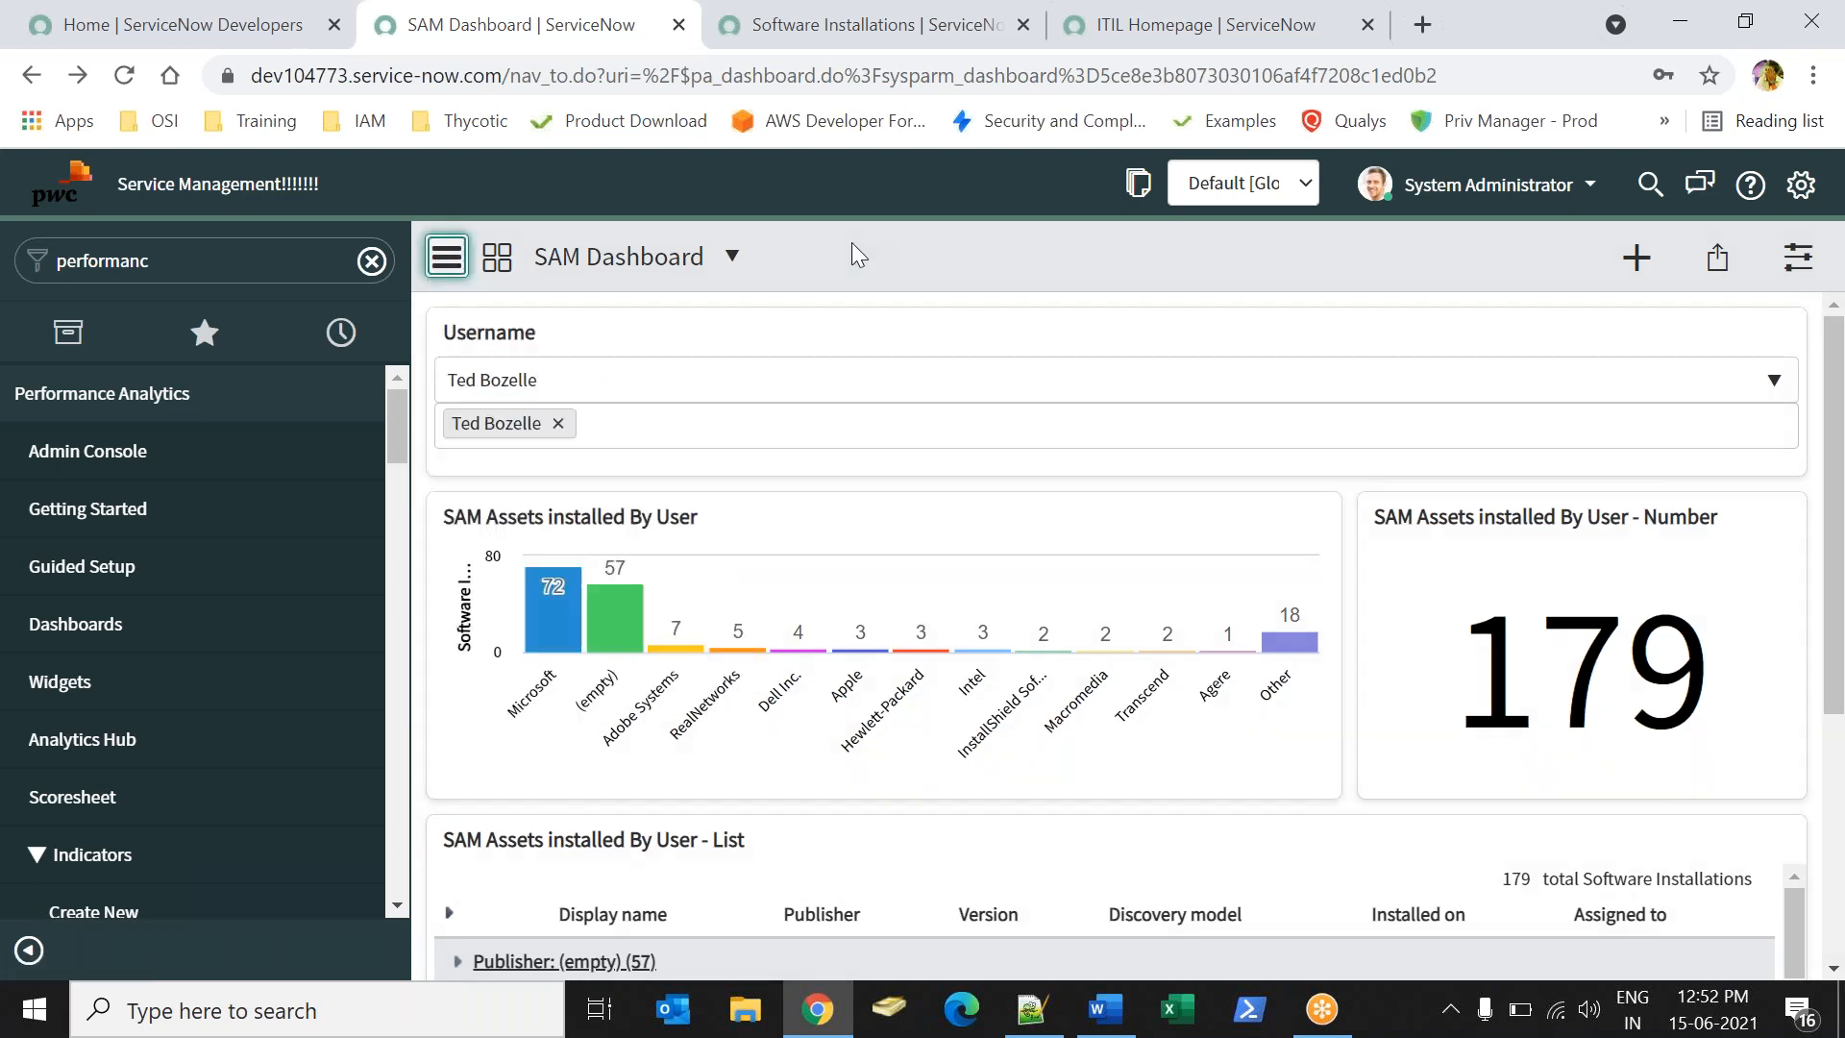
click(731, 256)
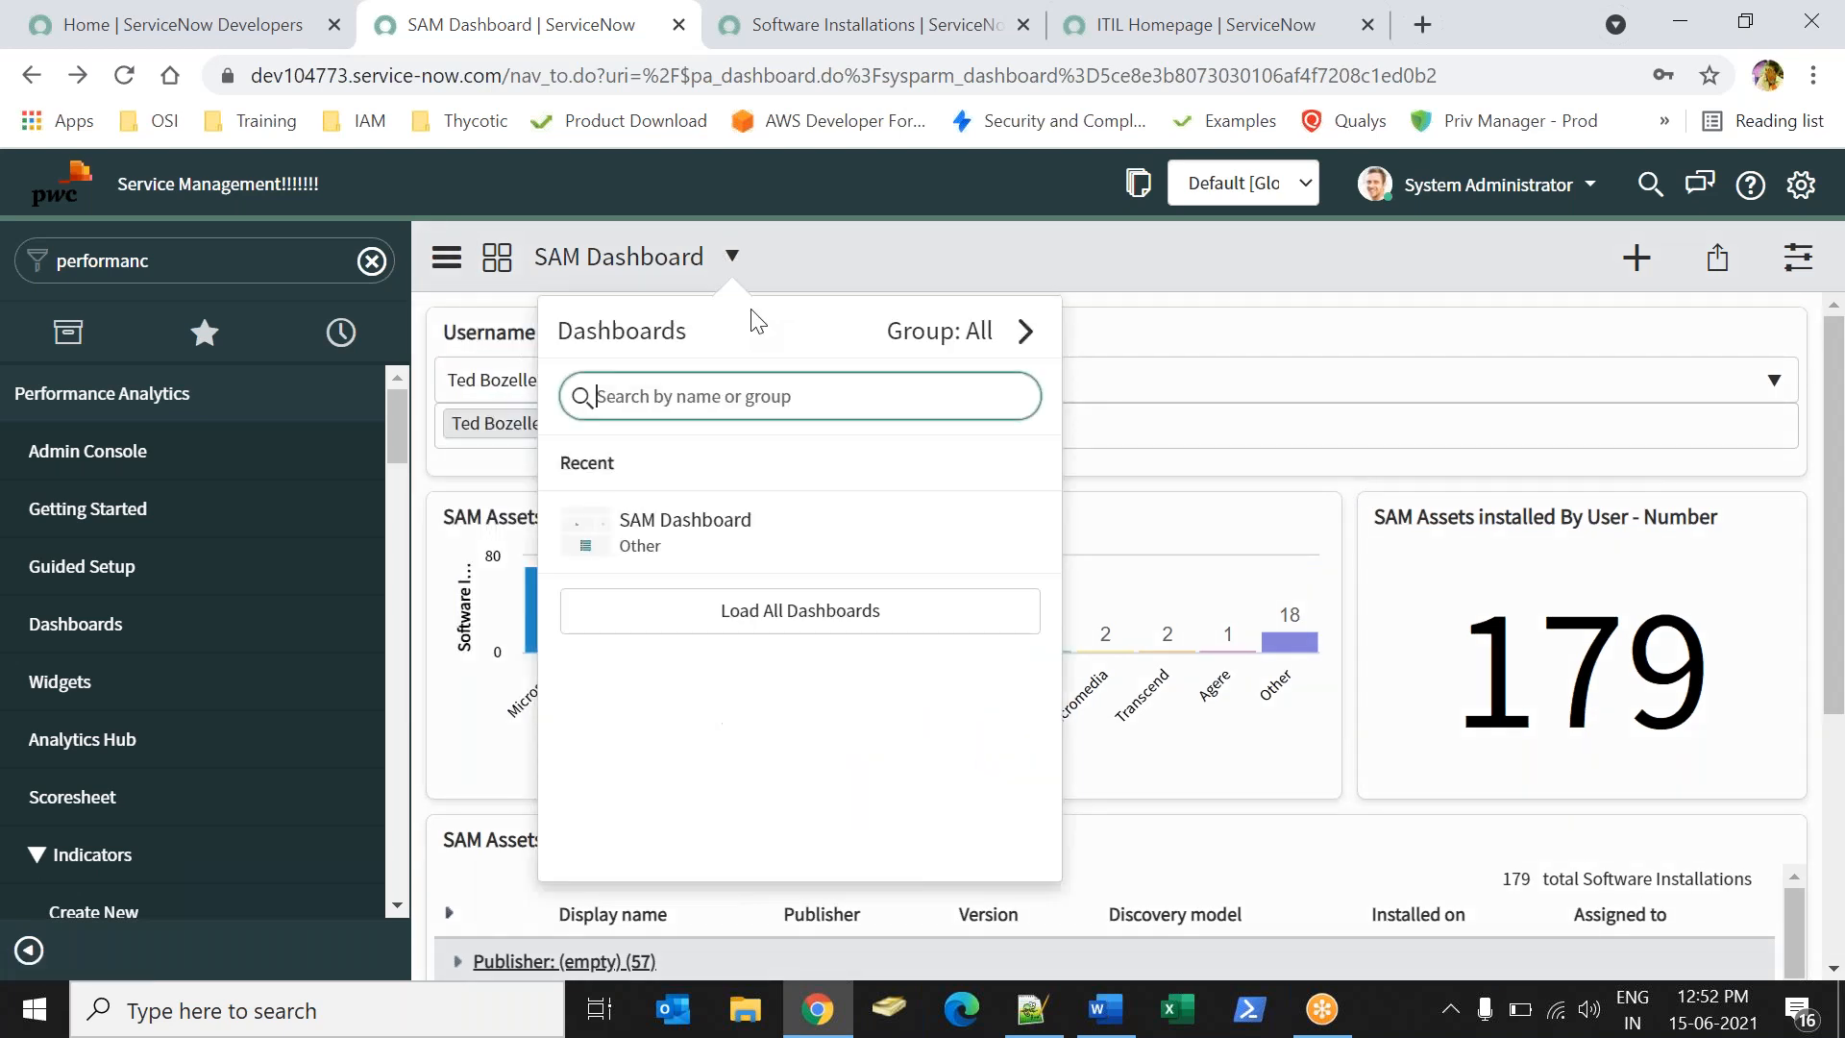
click(1117, 231)
click(446, 257)
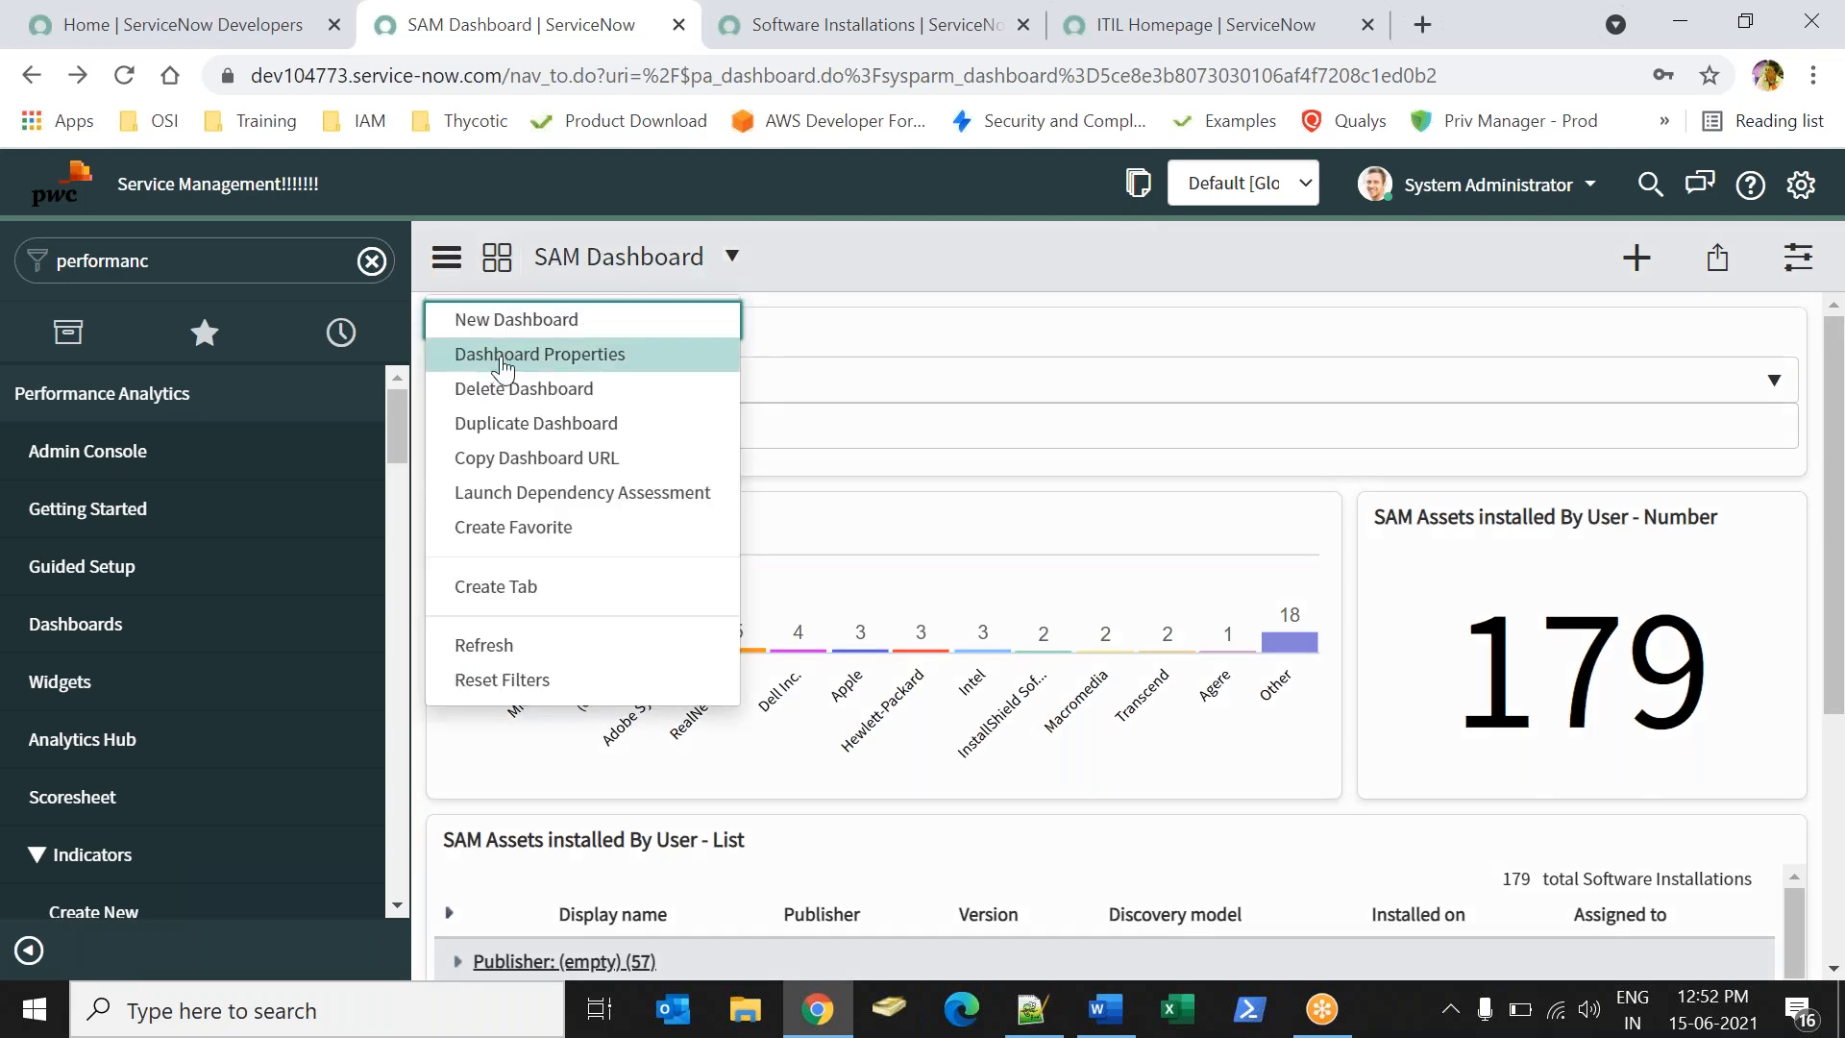
click(527, 584)
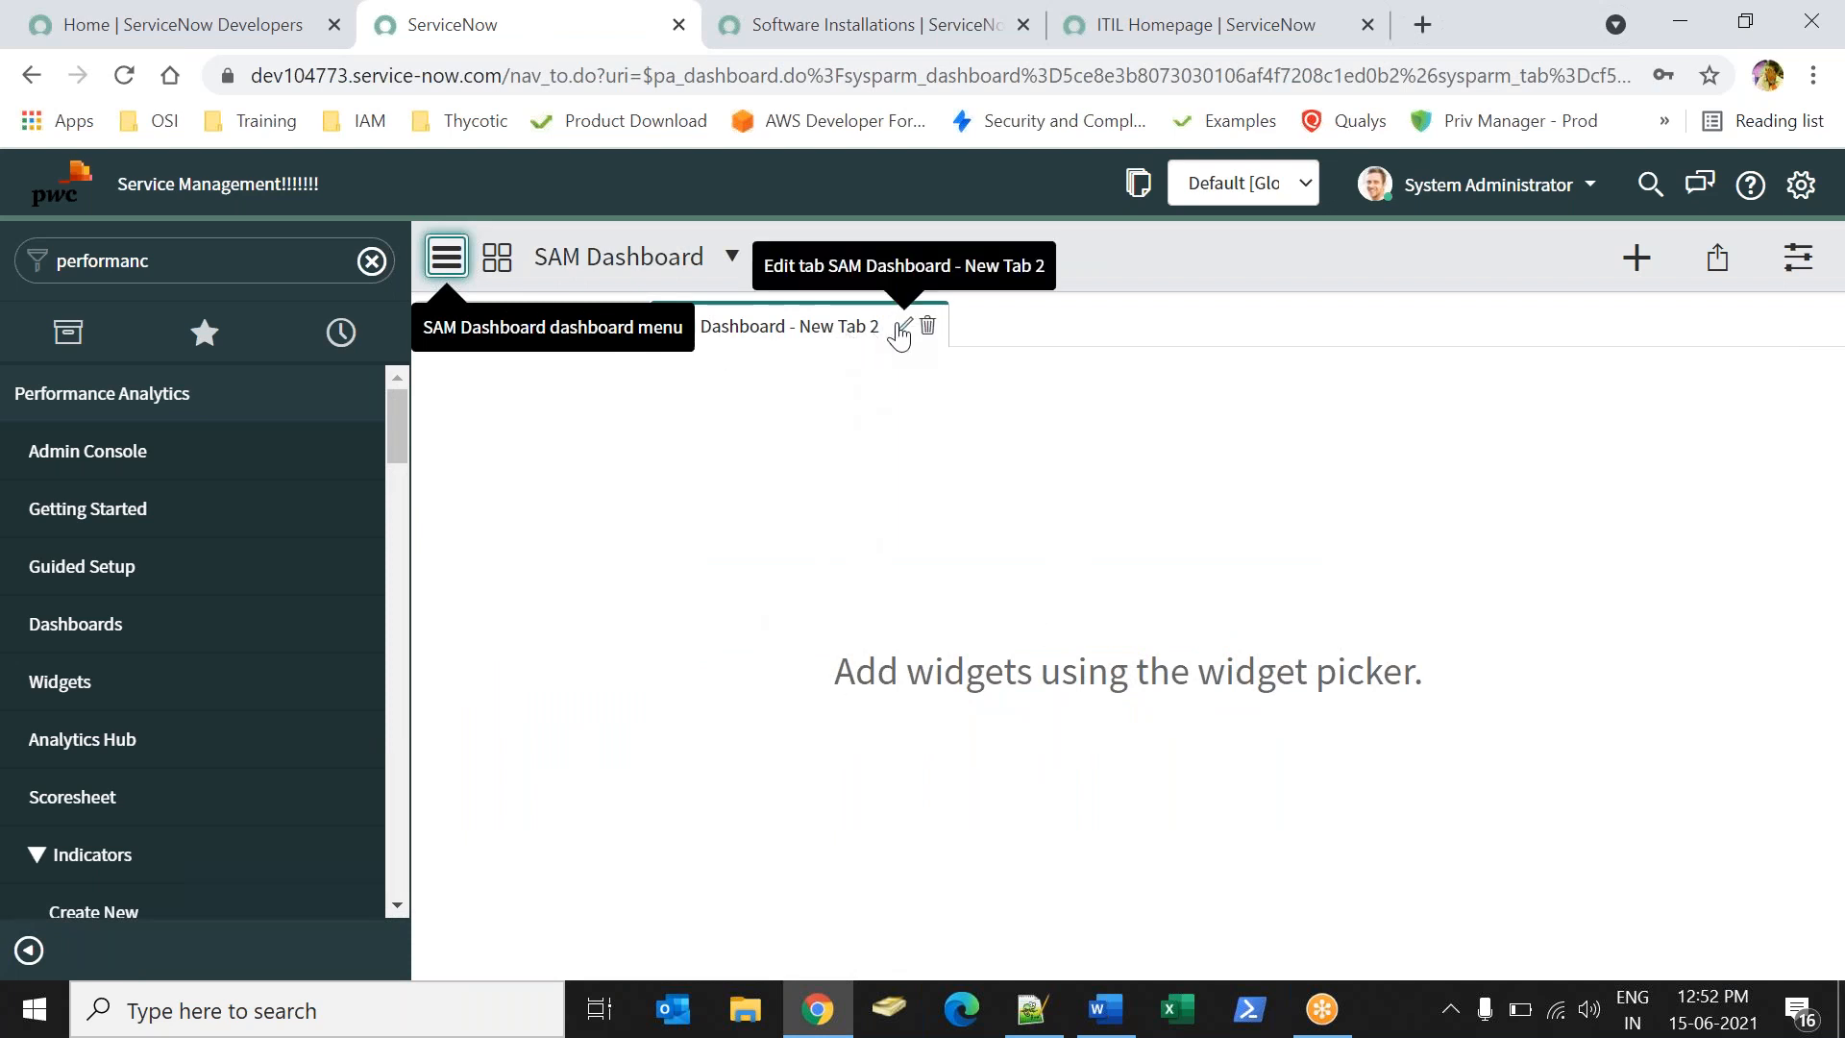
click(926, 328)
click(1180, 409)
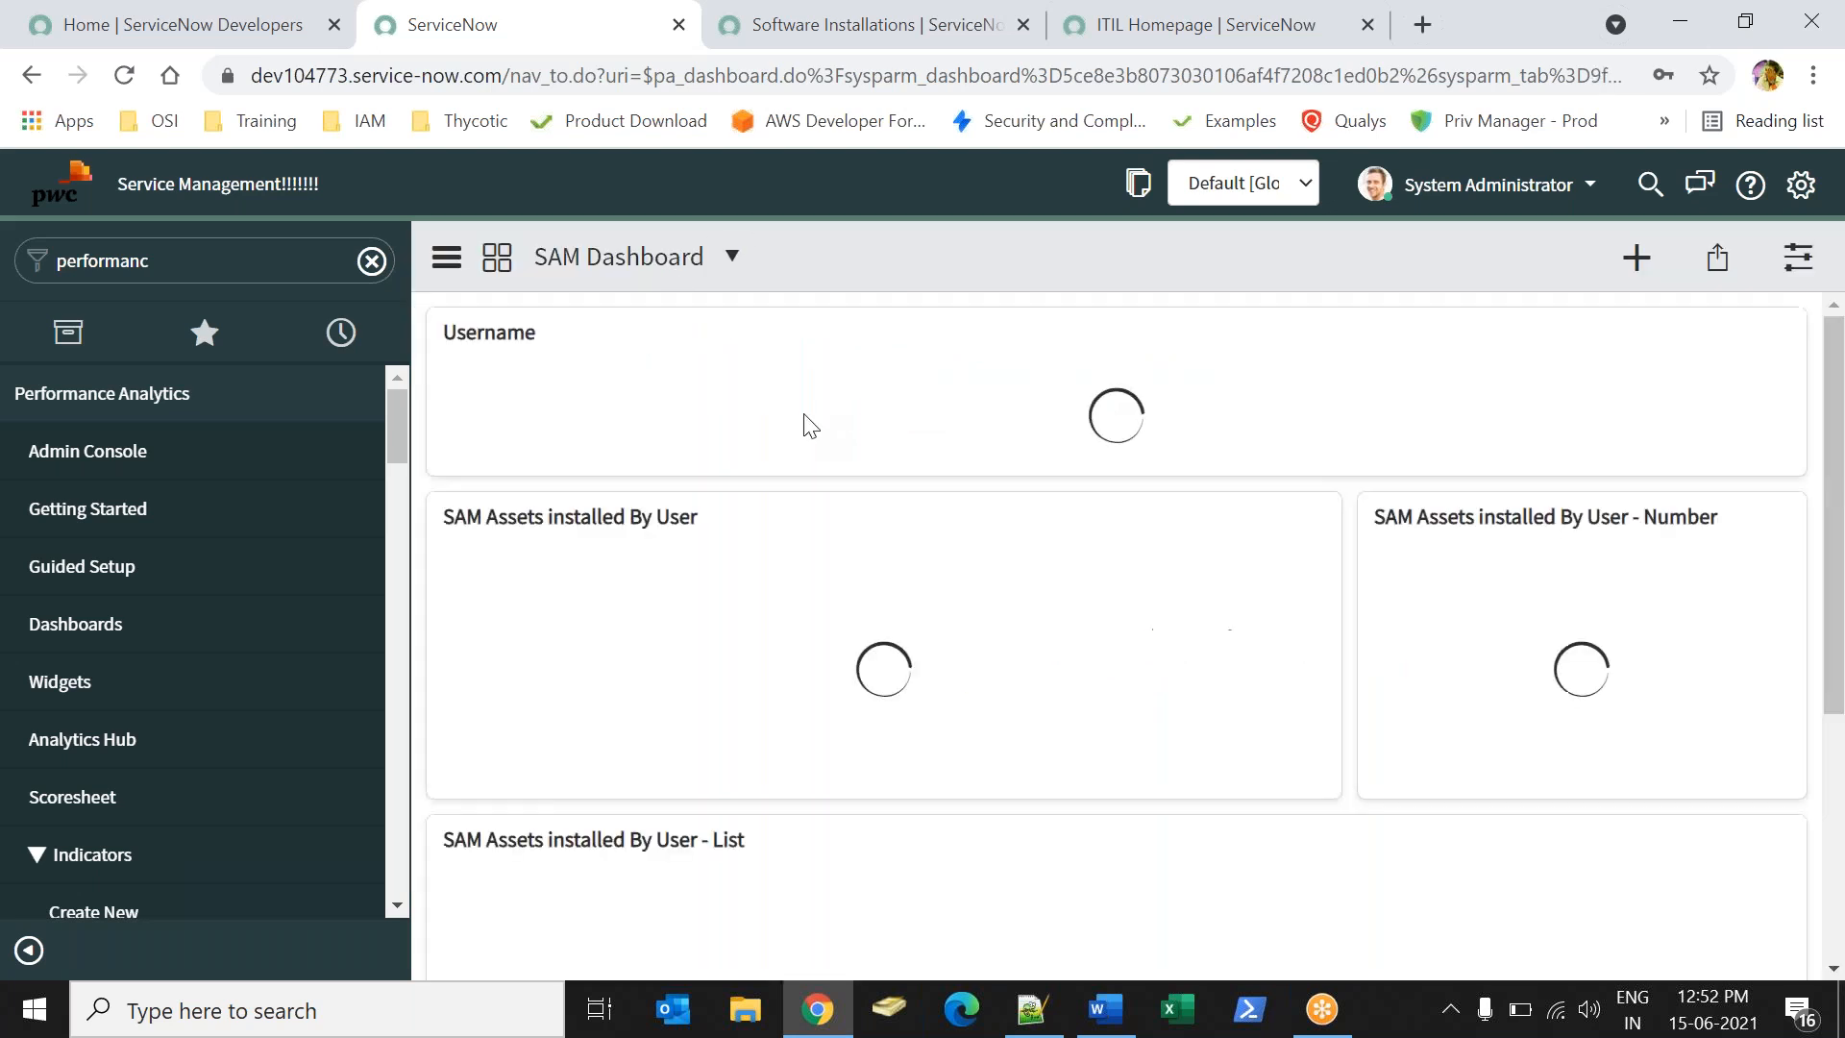
click(447, 257)
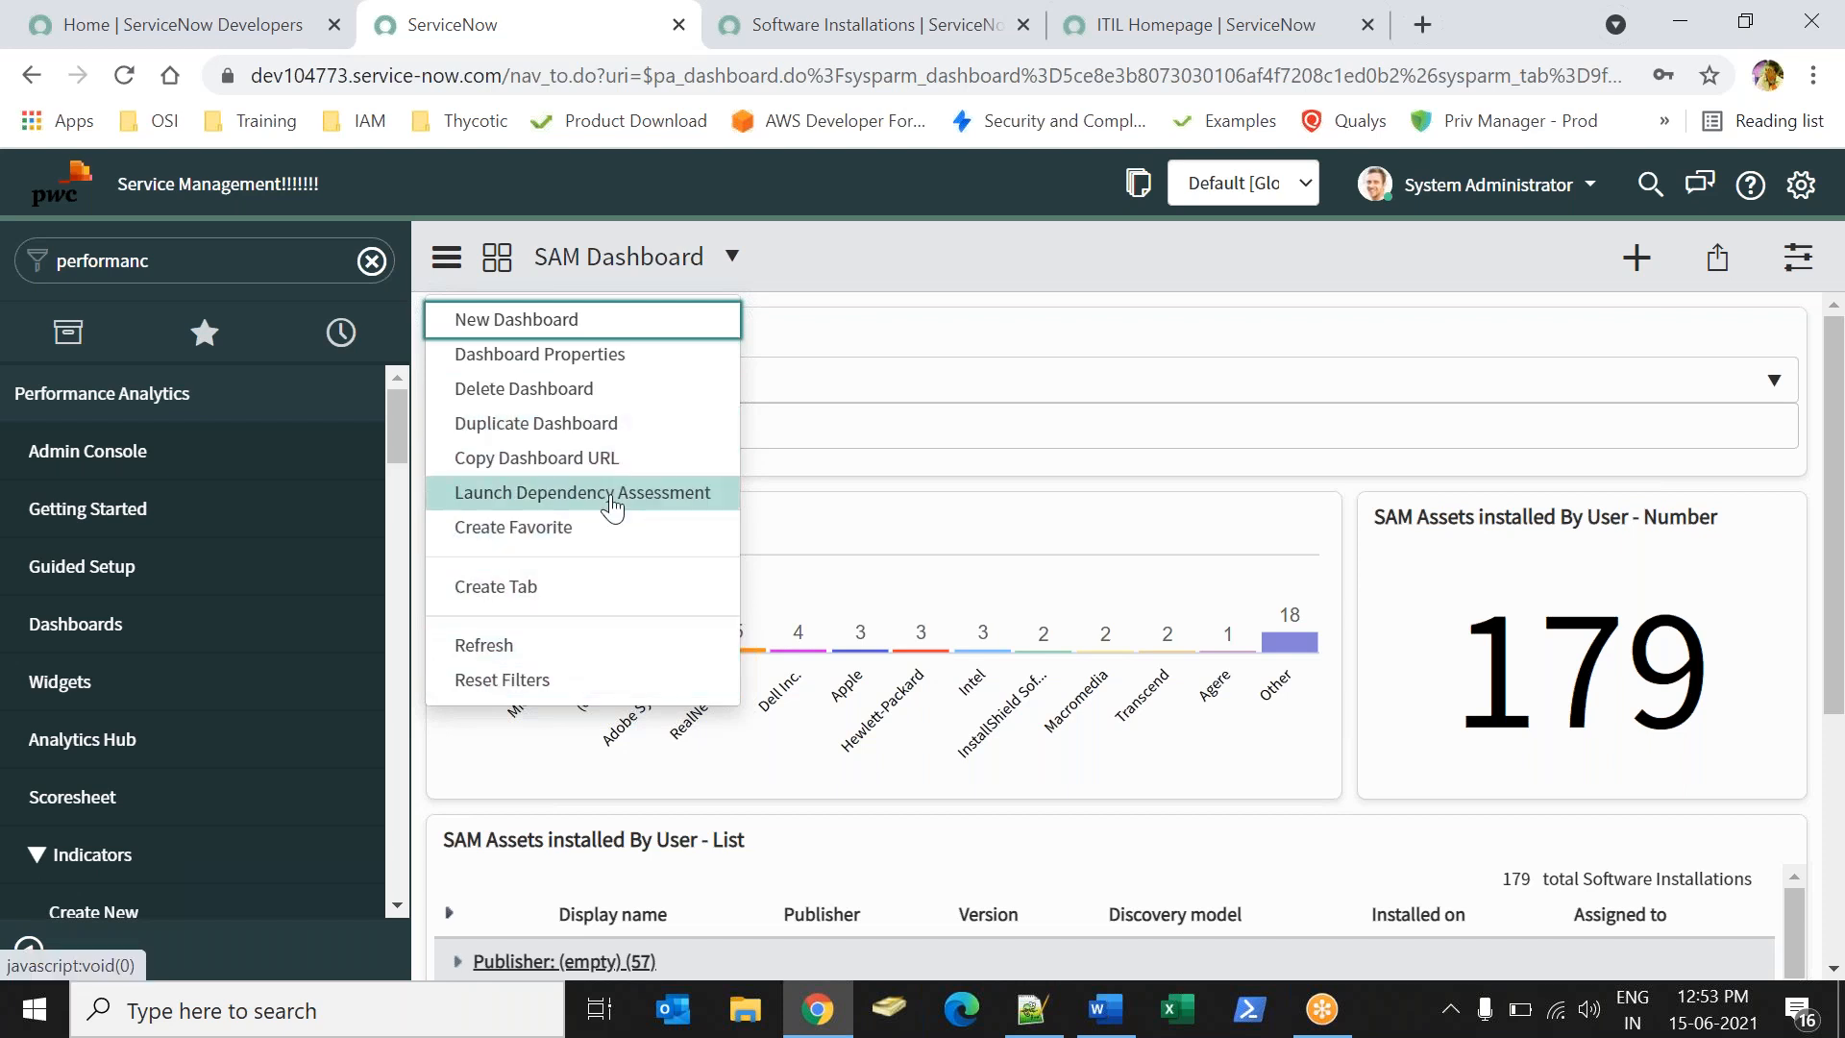
key(Escape)
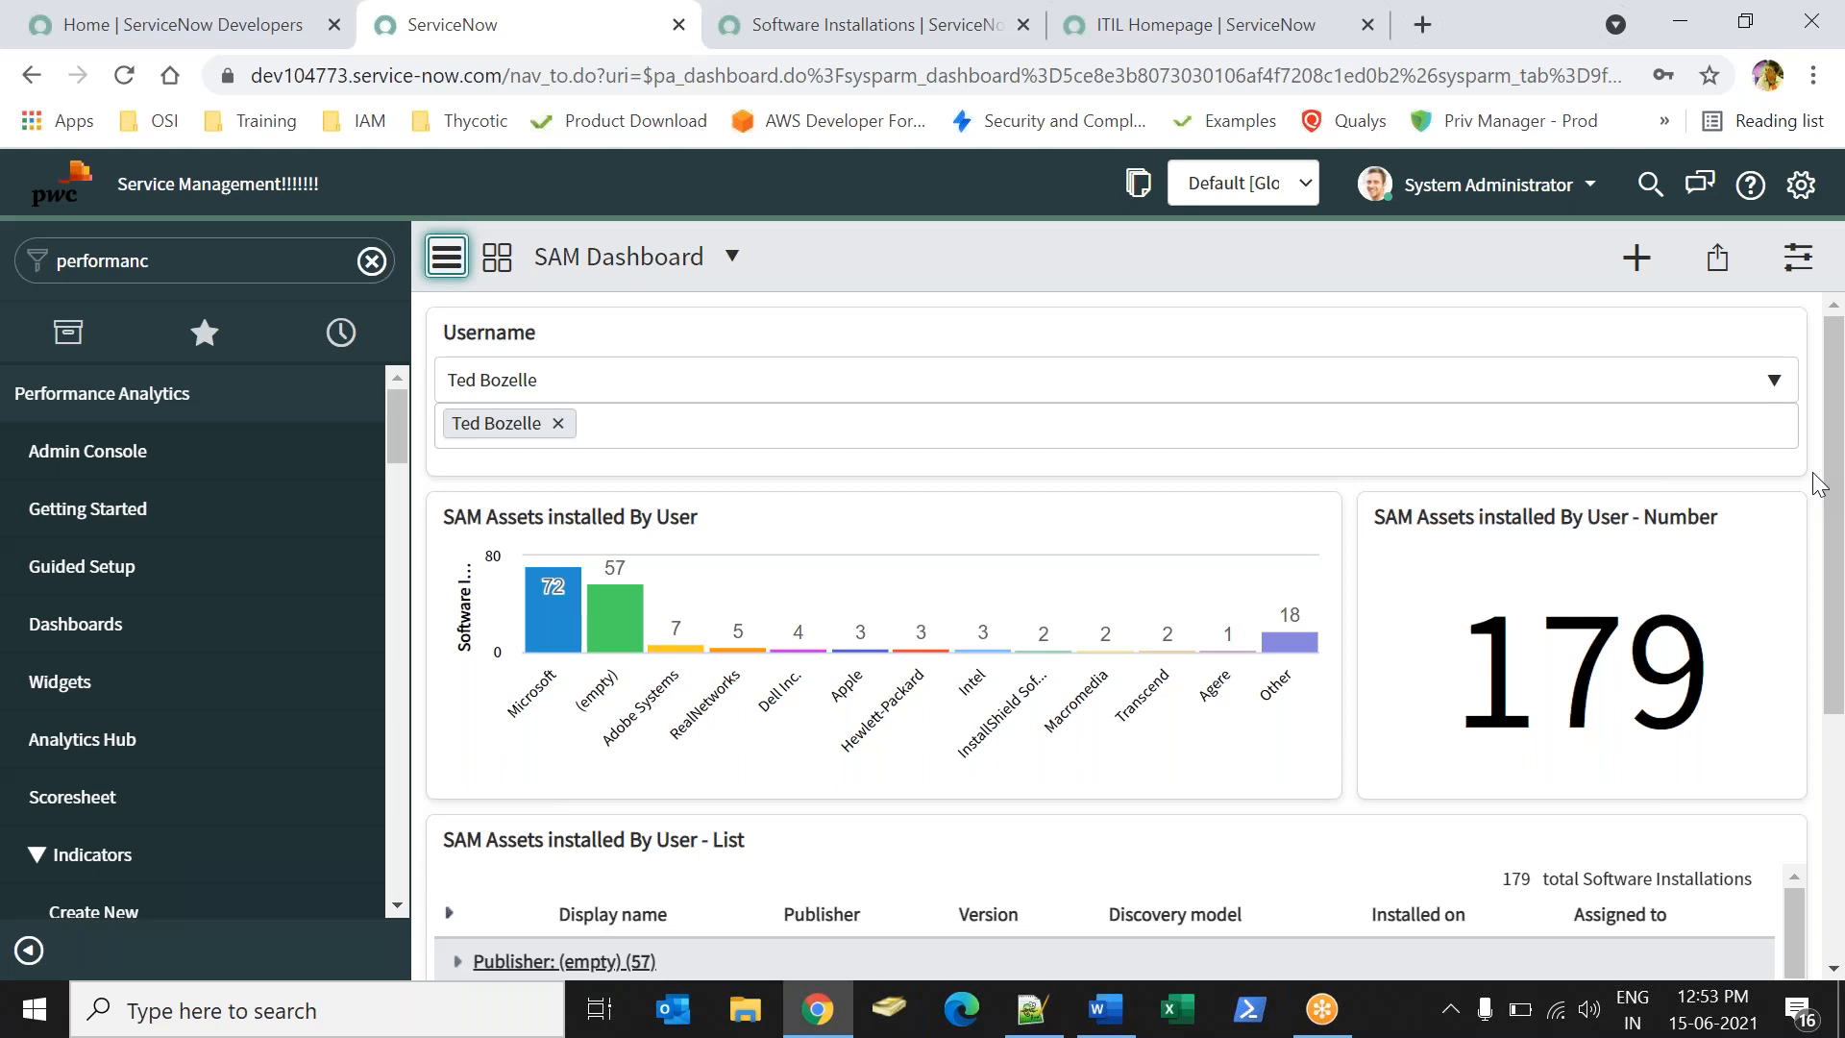
- Switch from the SAM Dashboard to the Microsoft Word document
click(1110, 58)
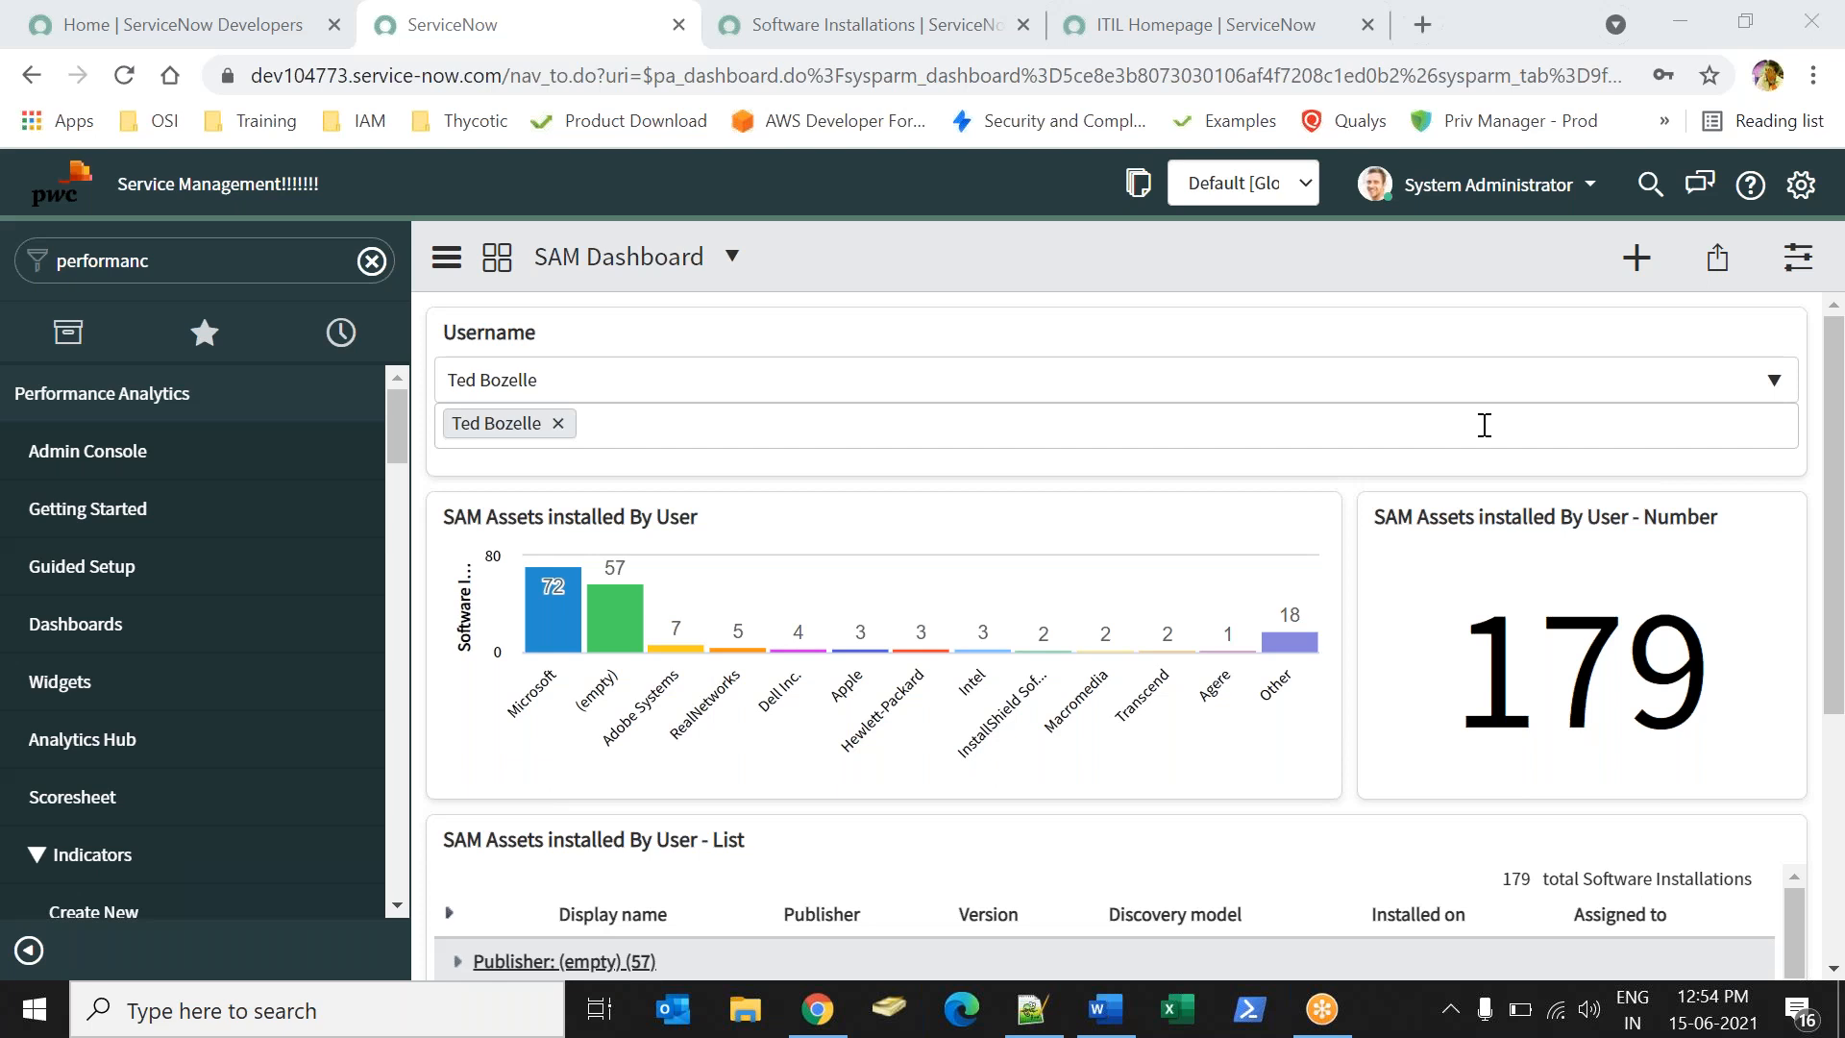
click(1105, 1009)
- Close Word's Document1 without saving, bringing the 179-installation SAM Dashboard back
key(ctrl+a)
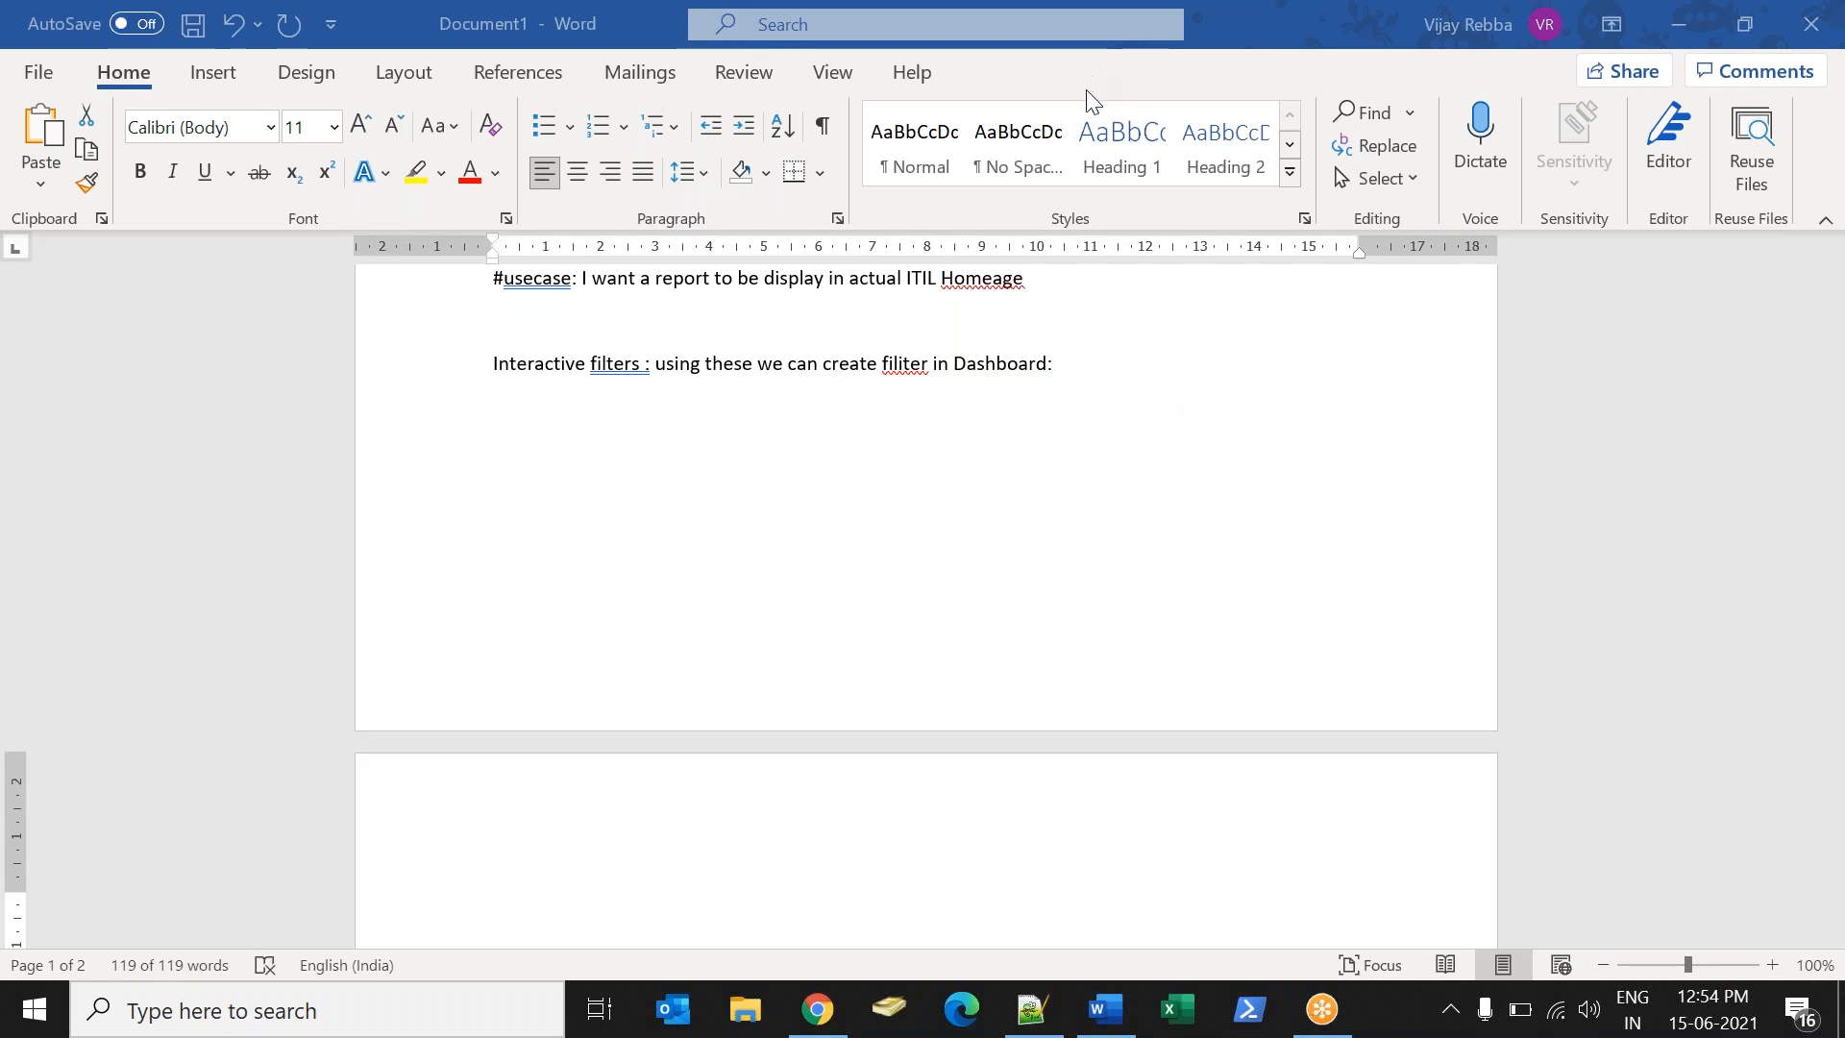
key(ctrl+a)
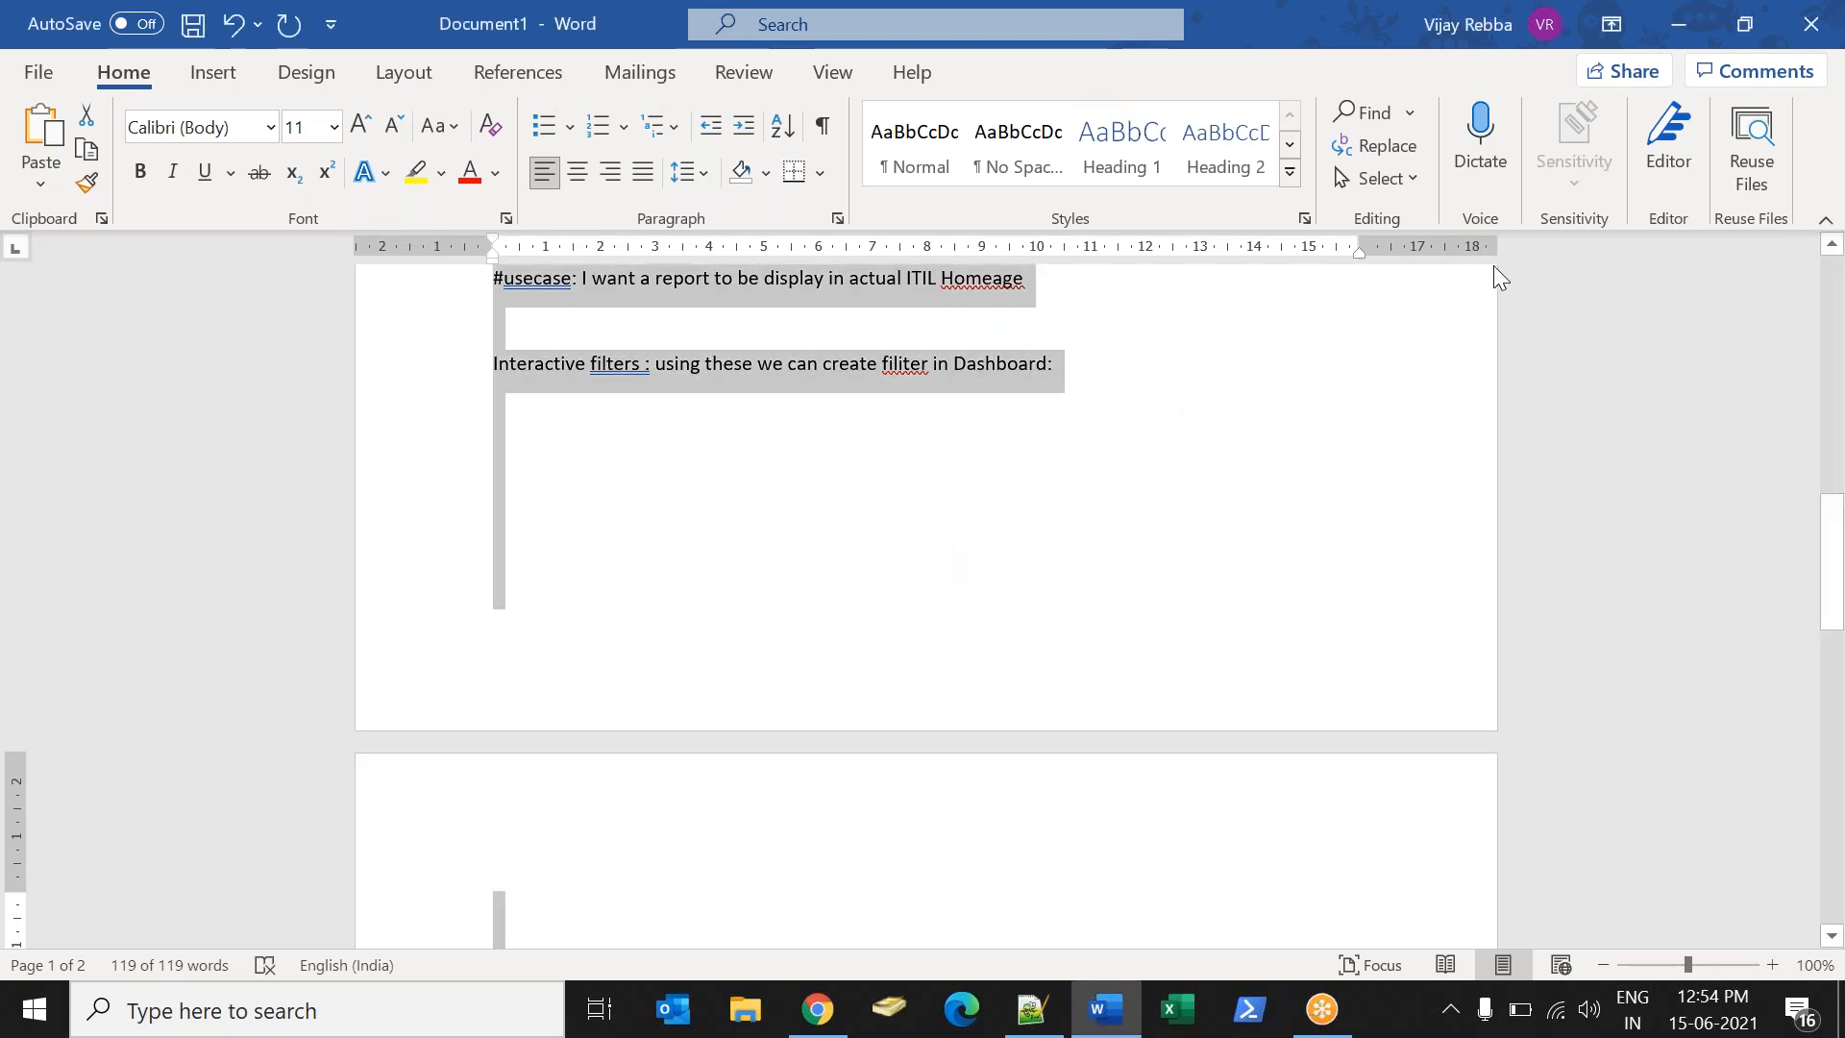
click(1123, 46)
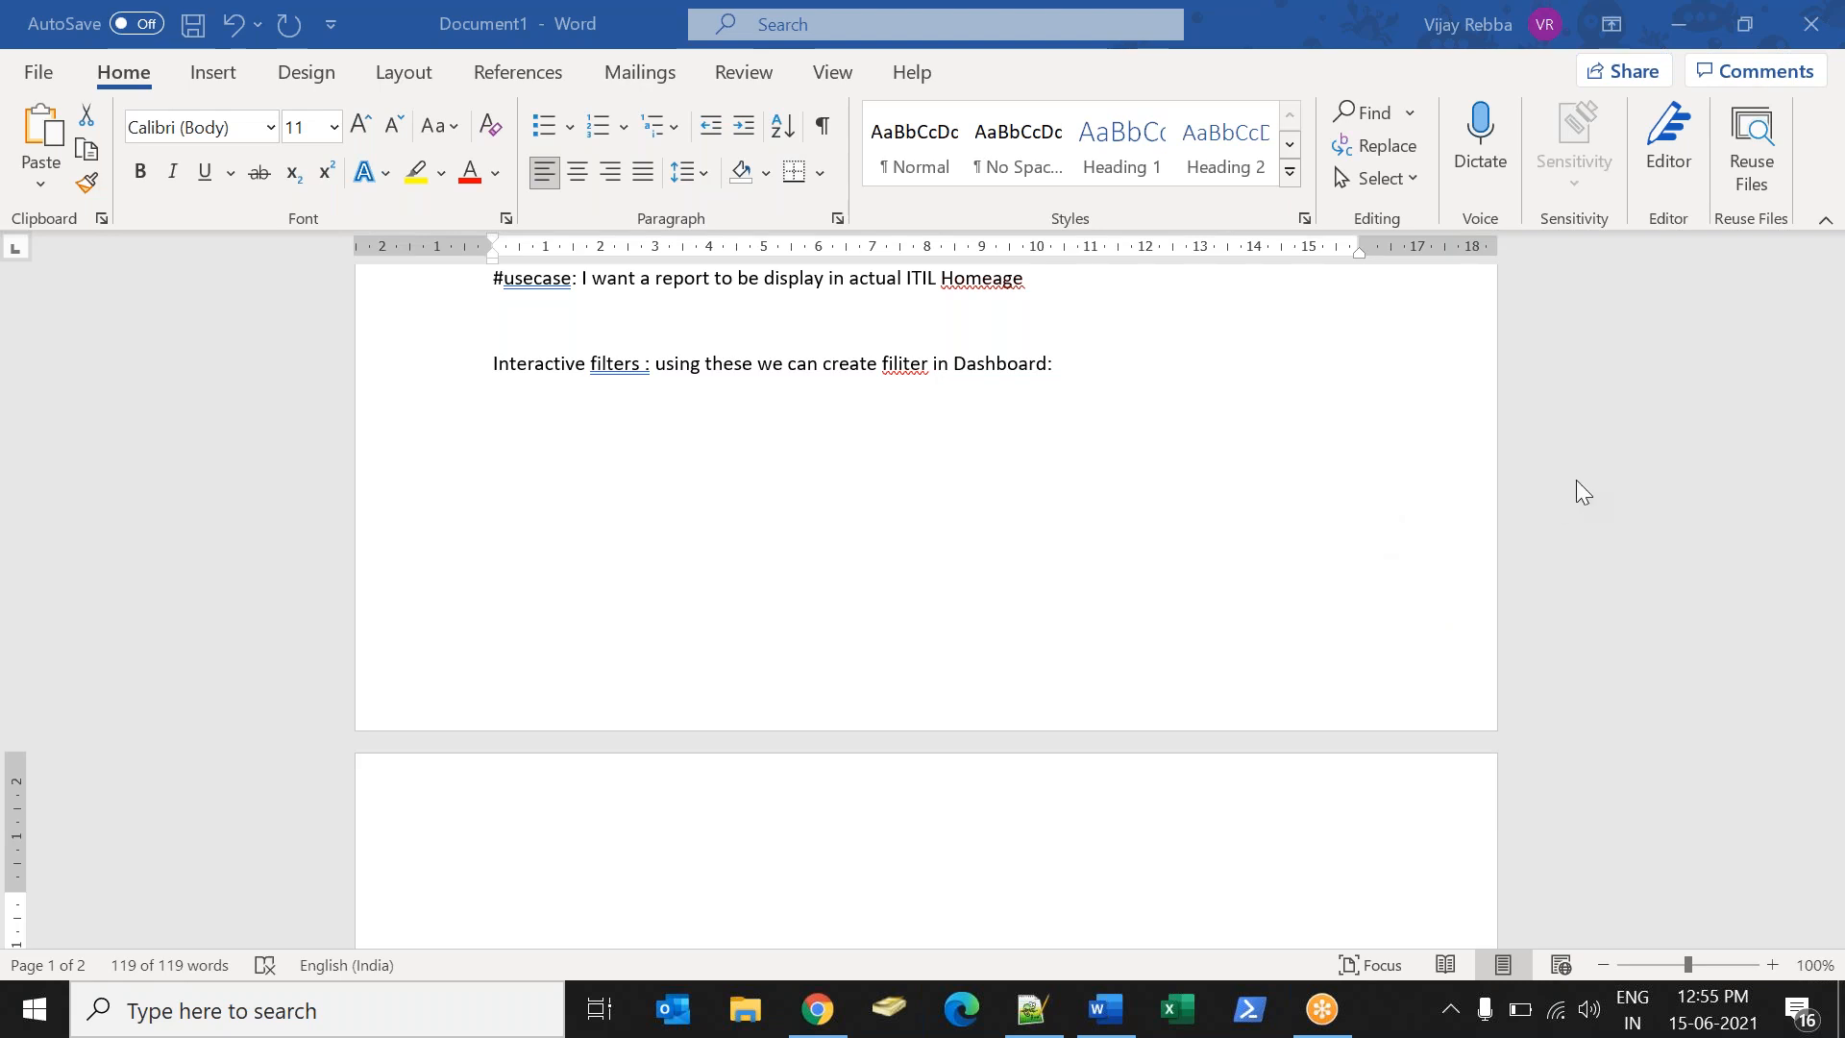
key(ctrl+a)
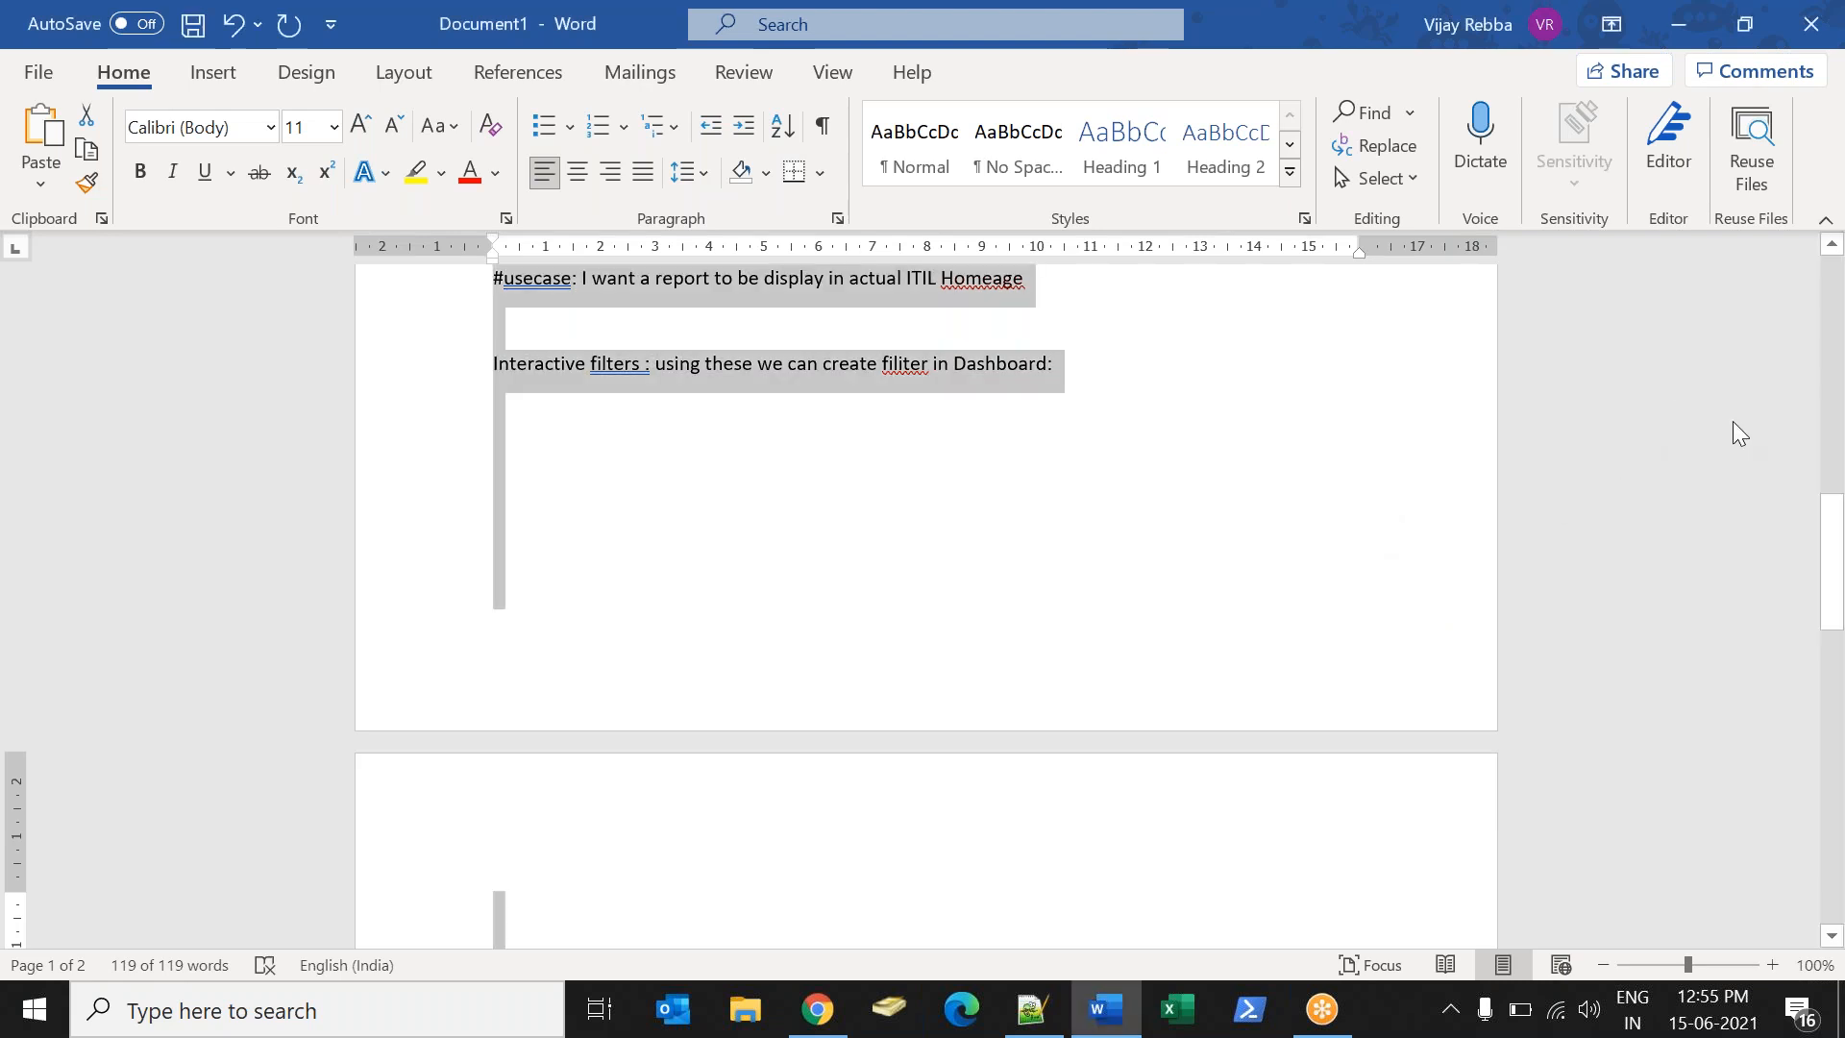
click(1406, 398)
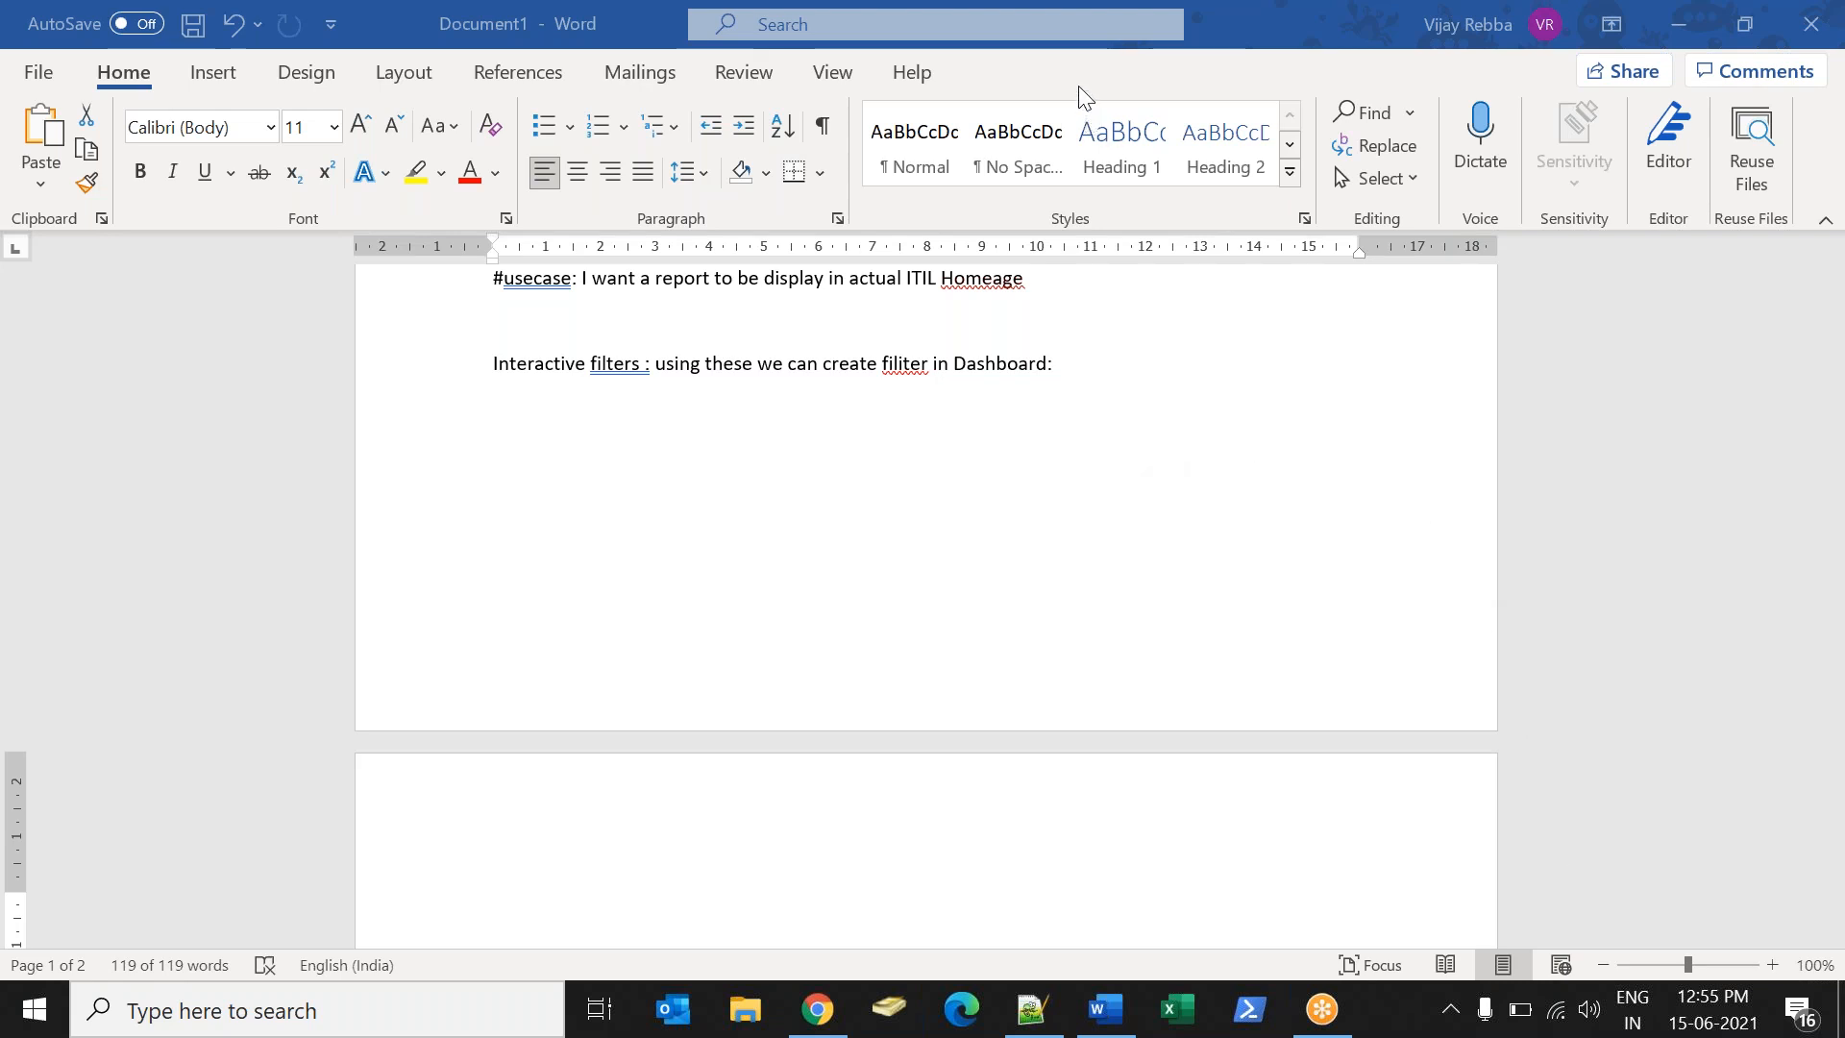
key(ctrl+a)
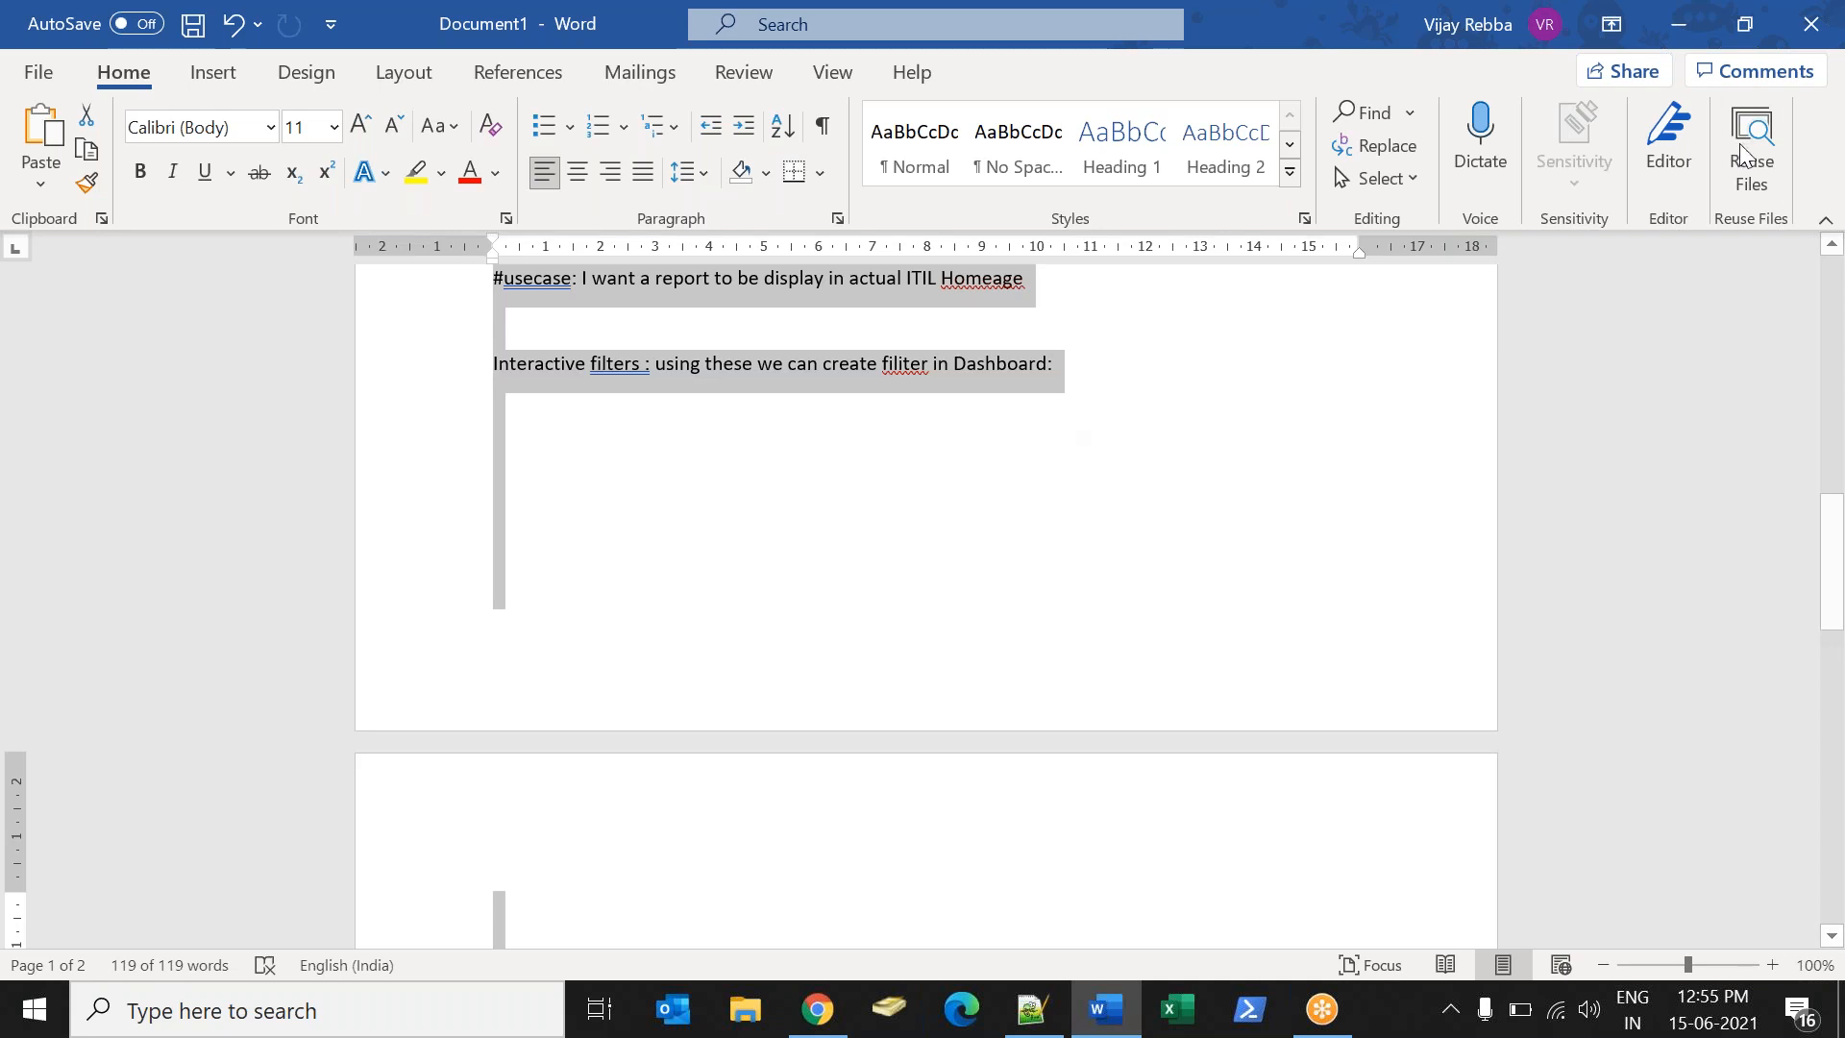
click(1823, 39)
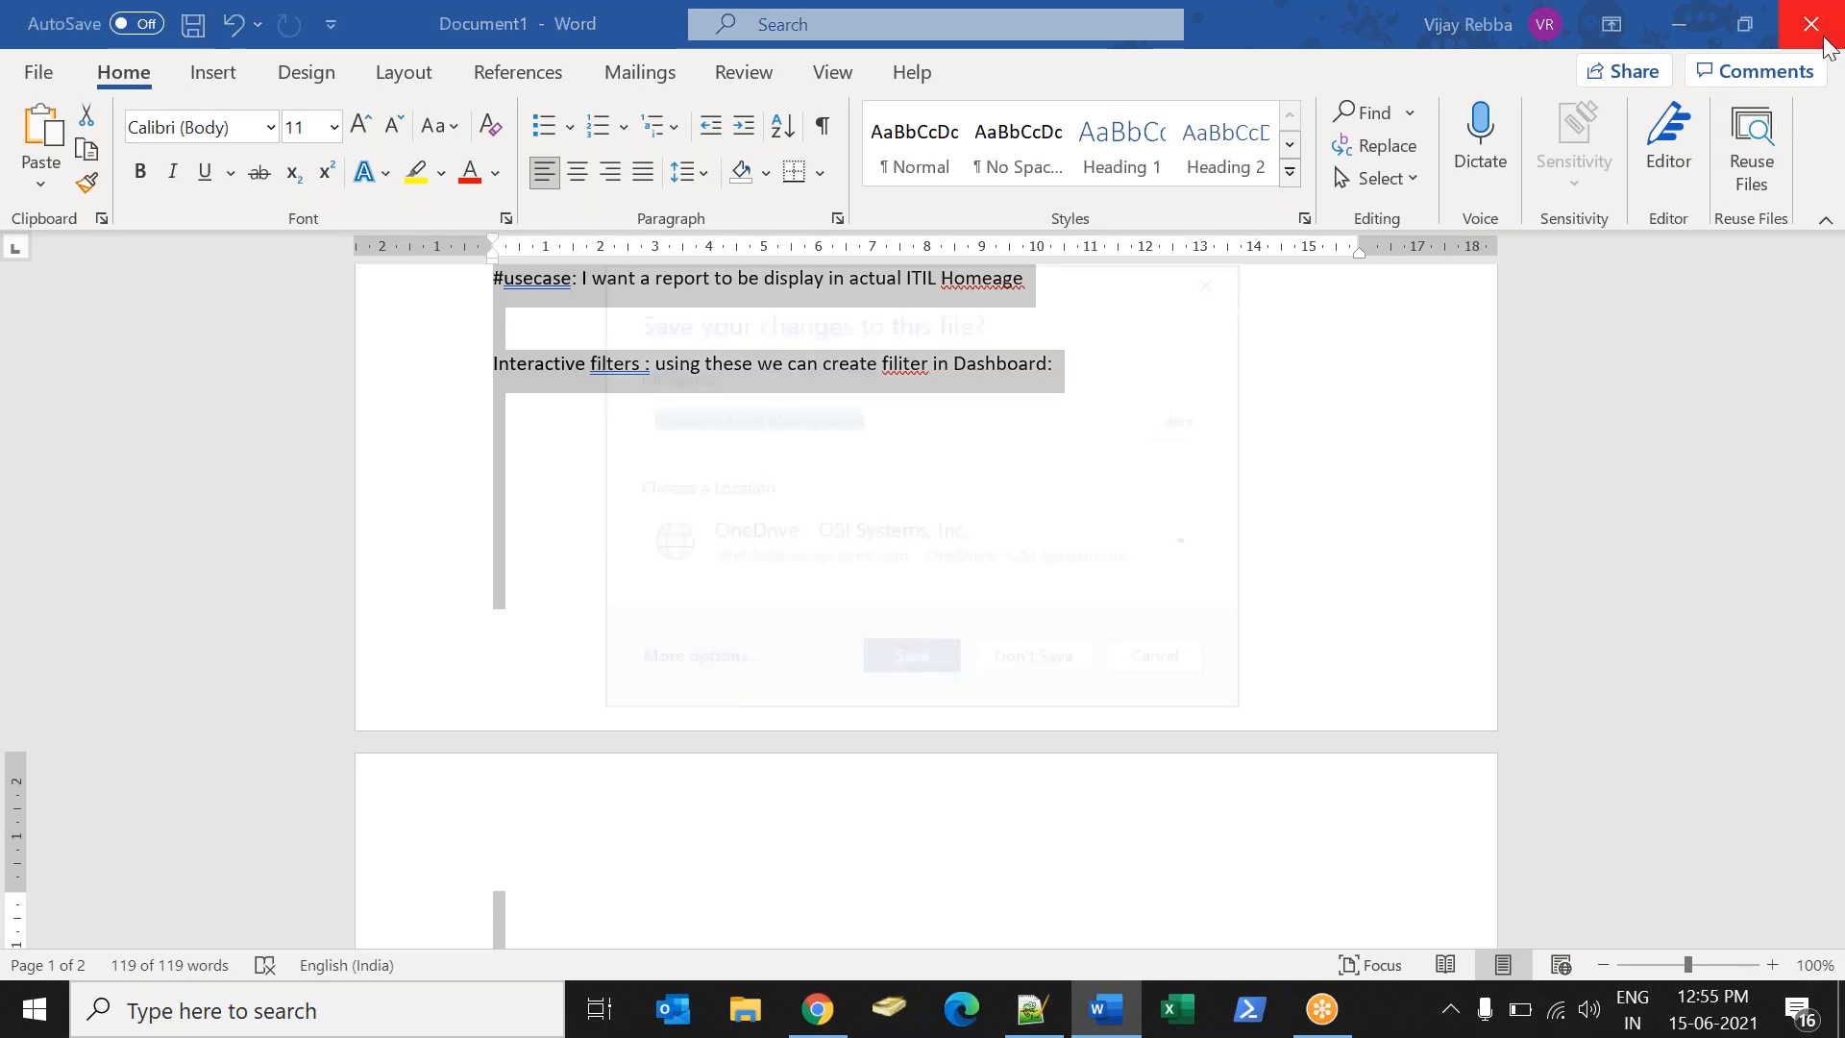
click(1038, 663)
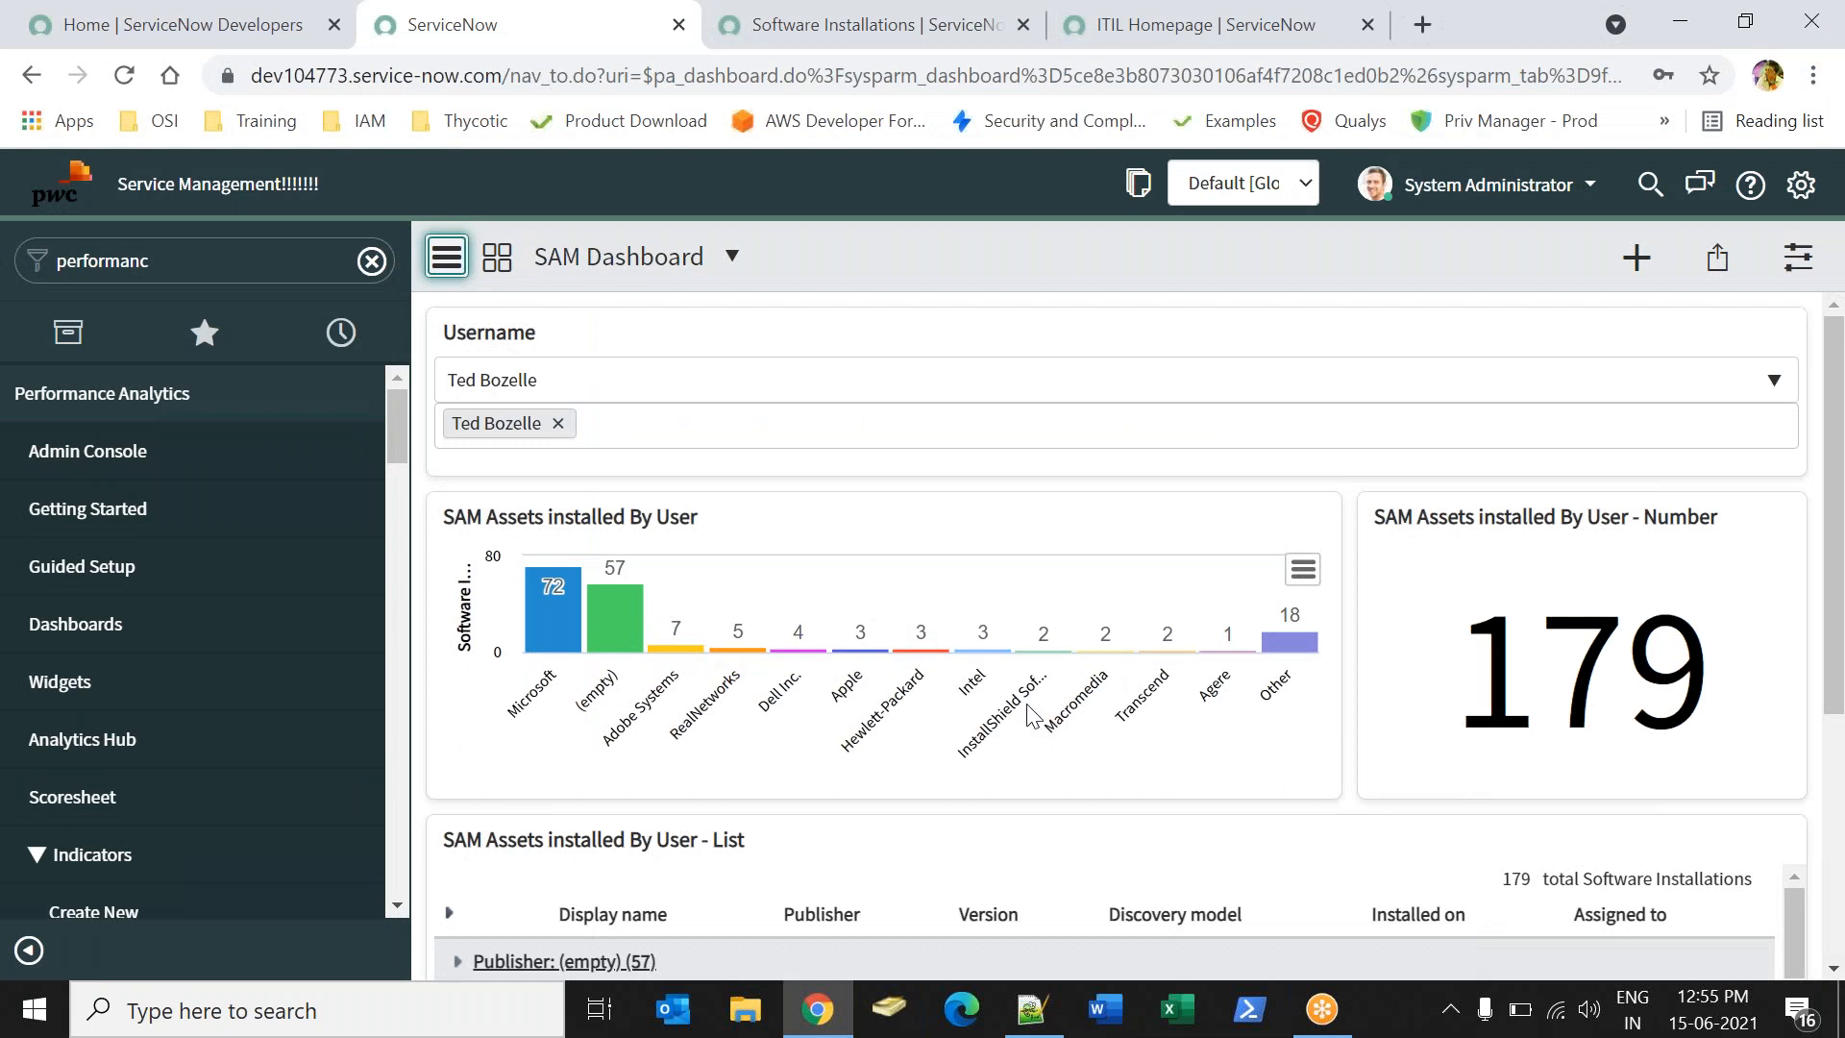
- Clear the Filter navigator text and go to the ITIL Homepage with the SAM Assets chart
click(373, 262)
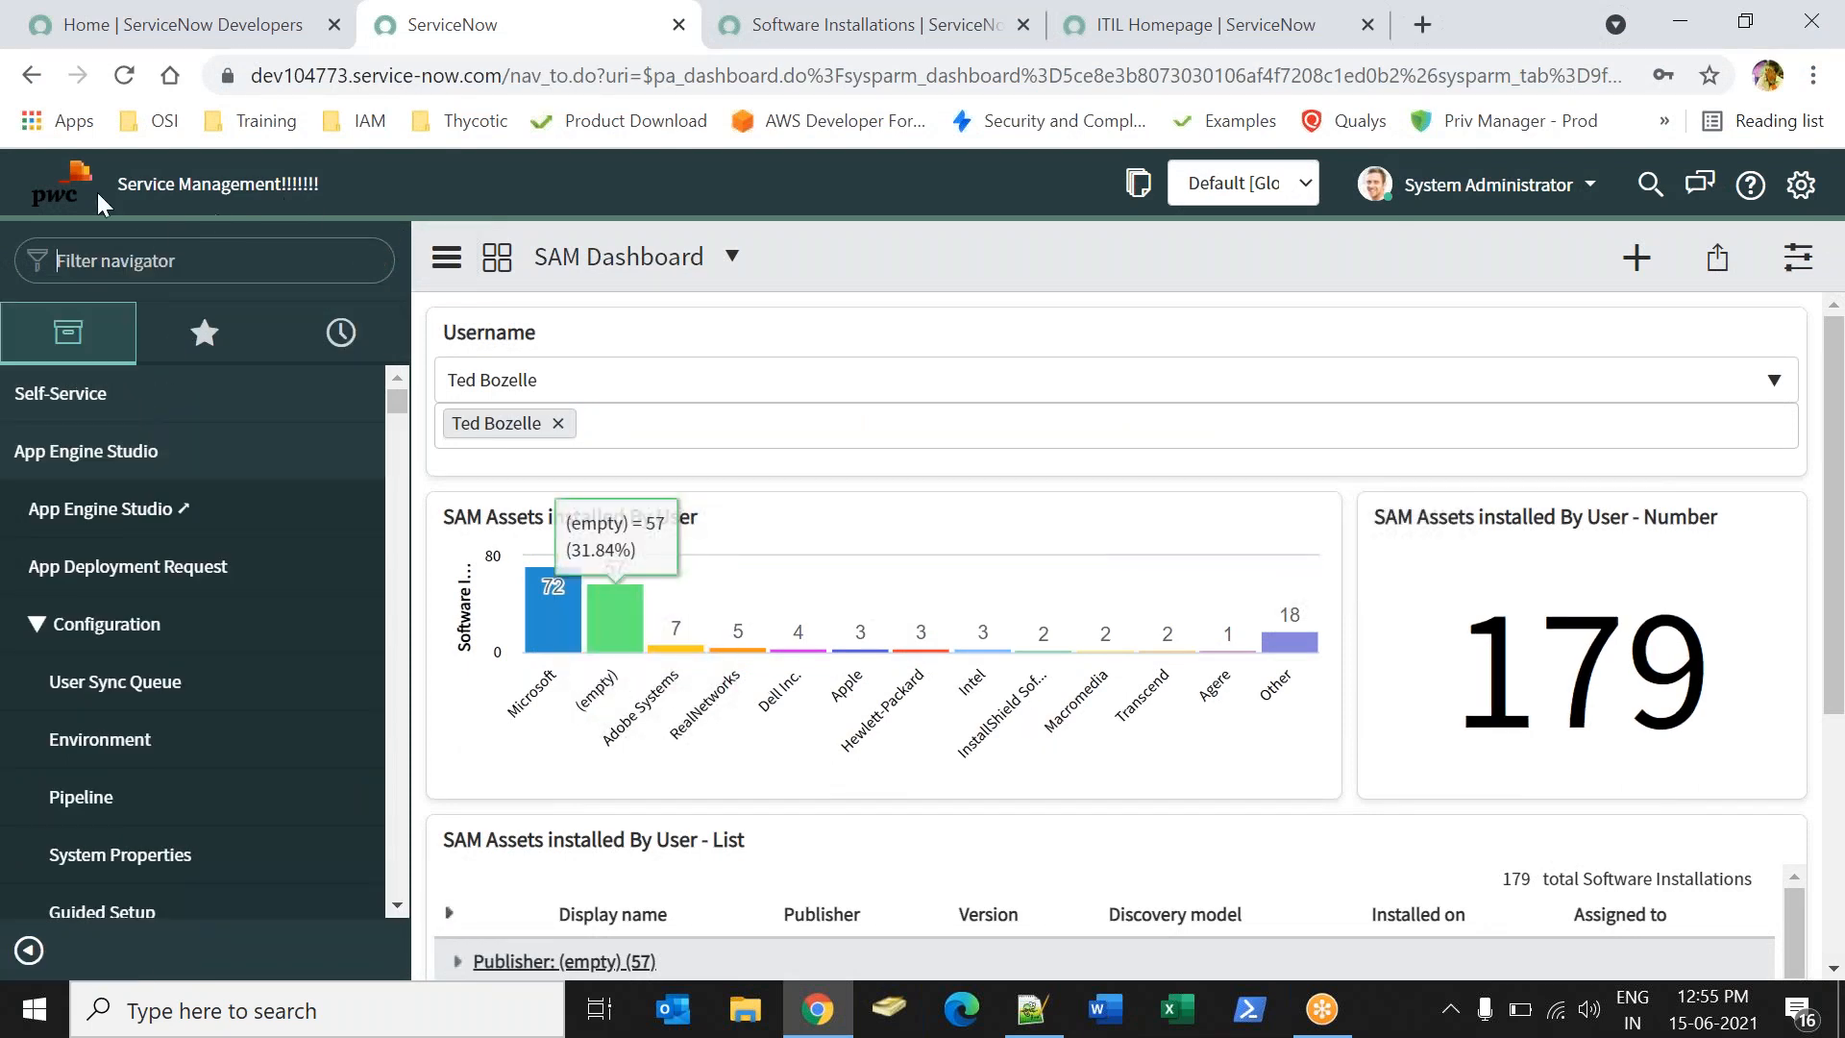
click(55, 184)
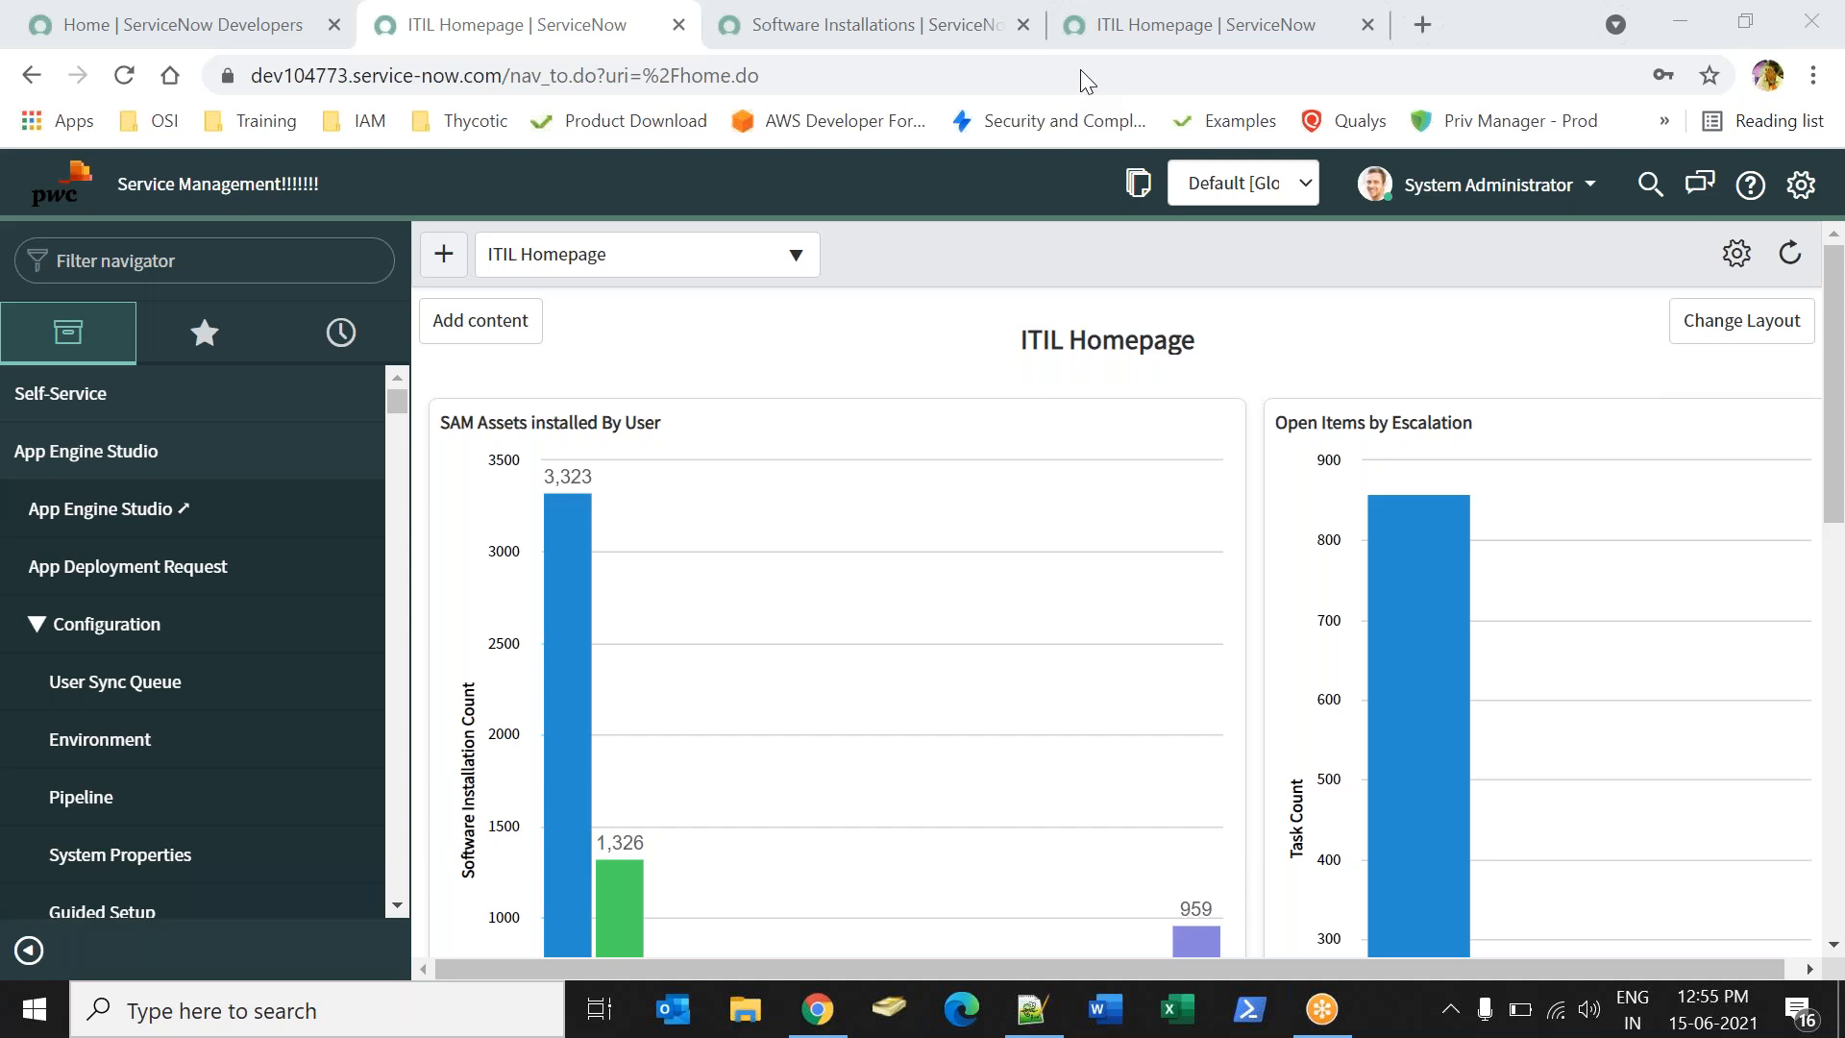
- Collapse the App Engine Studio, Benchmarks, Business Calendar and EVAM navigator sections
click(169, 449)
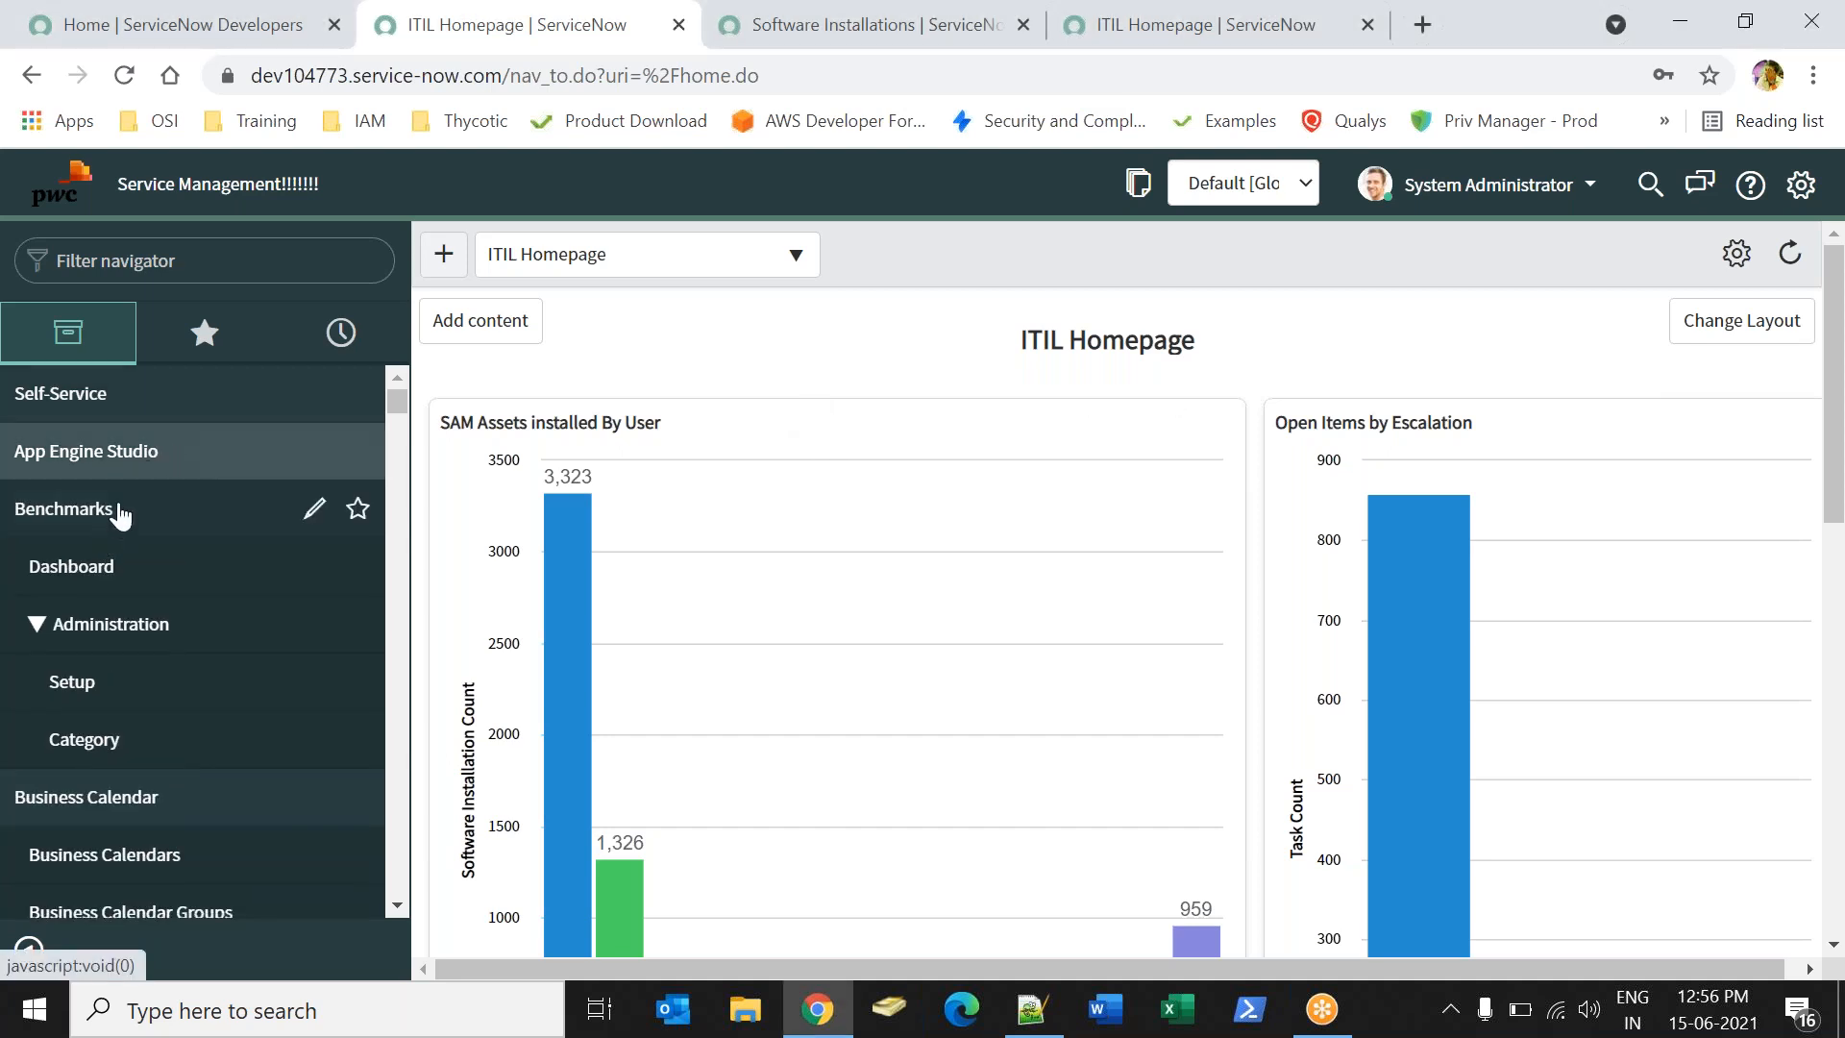
click(120, 511)
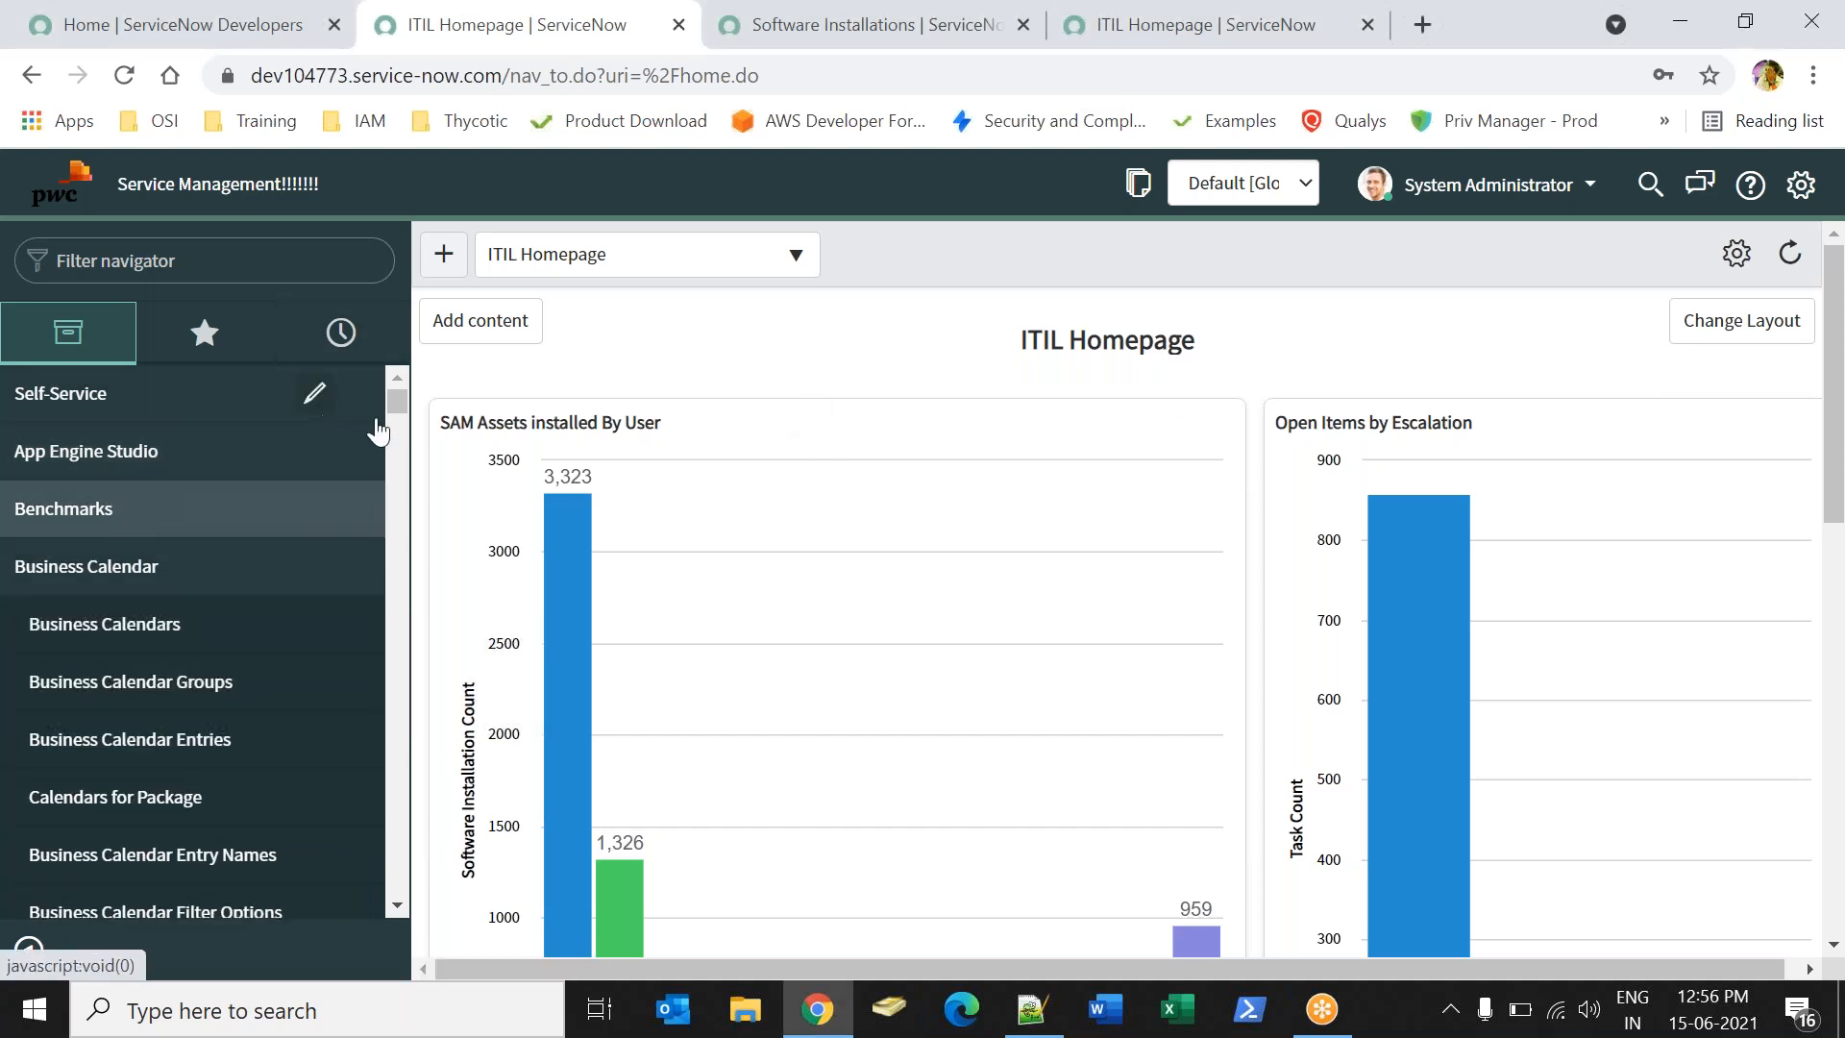
click(53, 205)
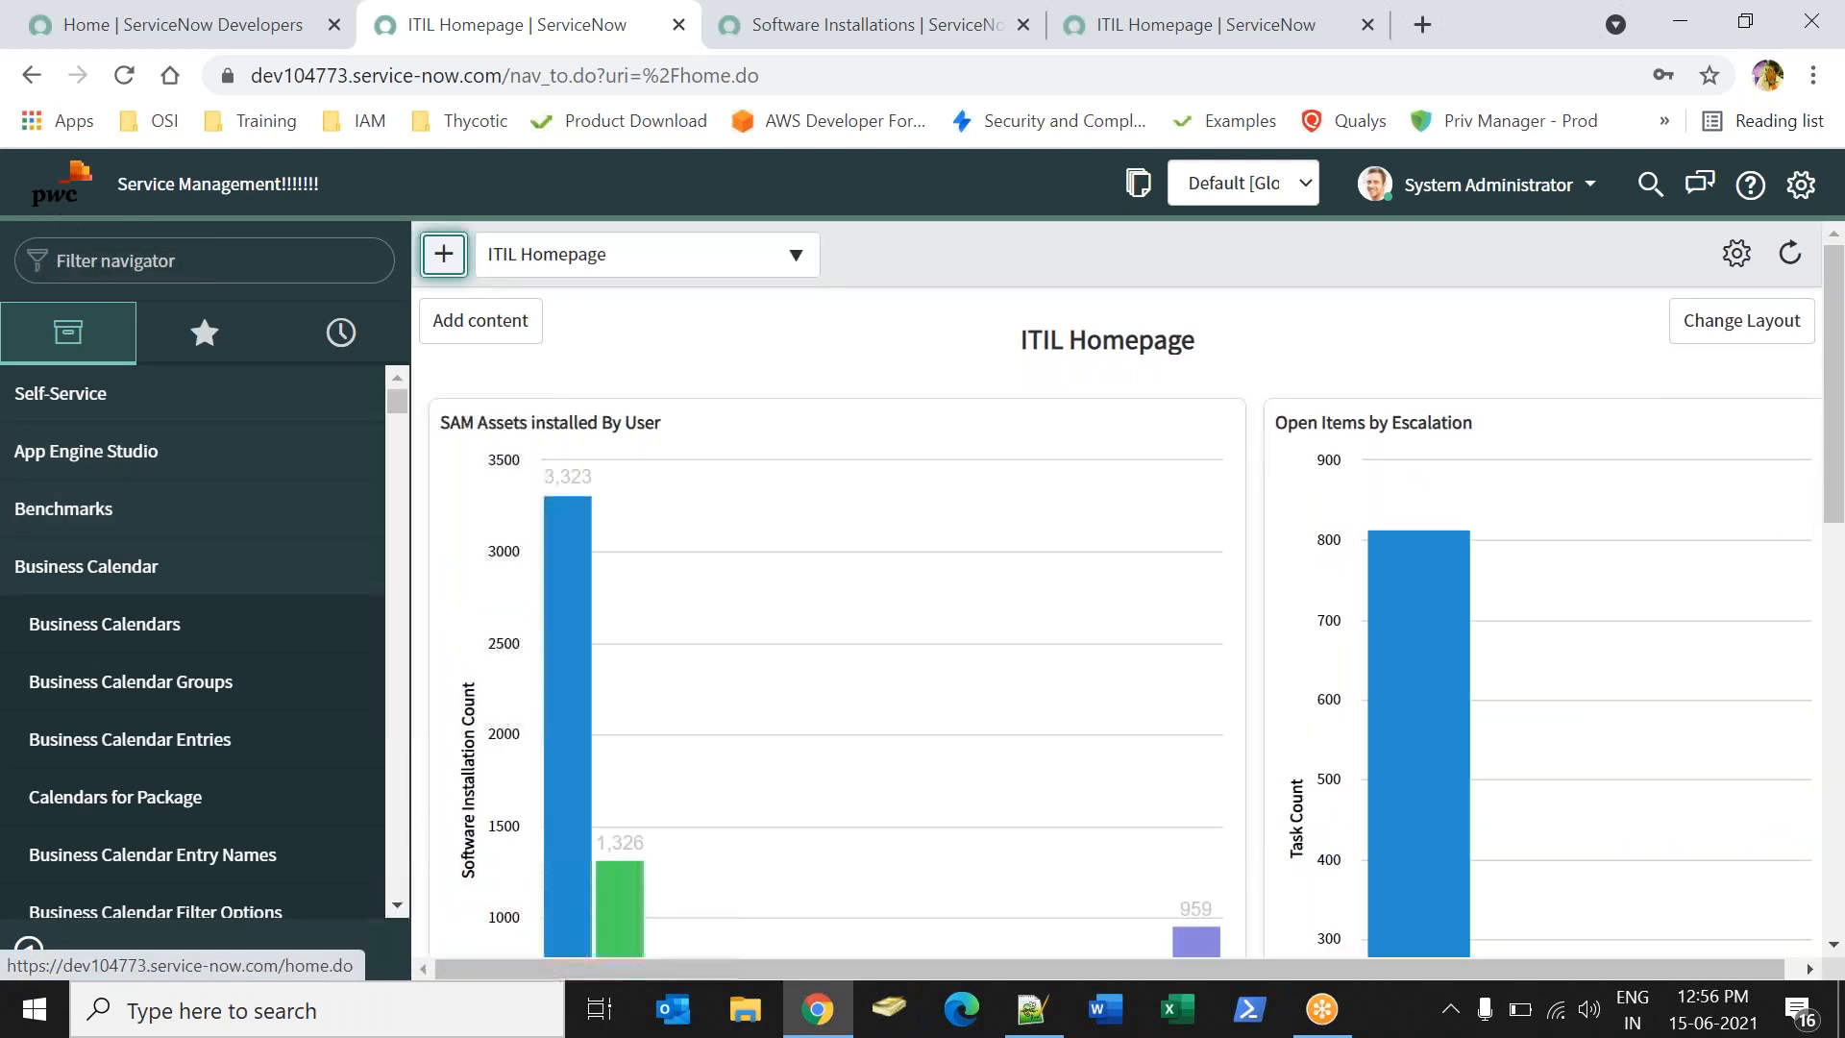
click(24, 567)
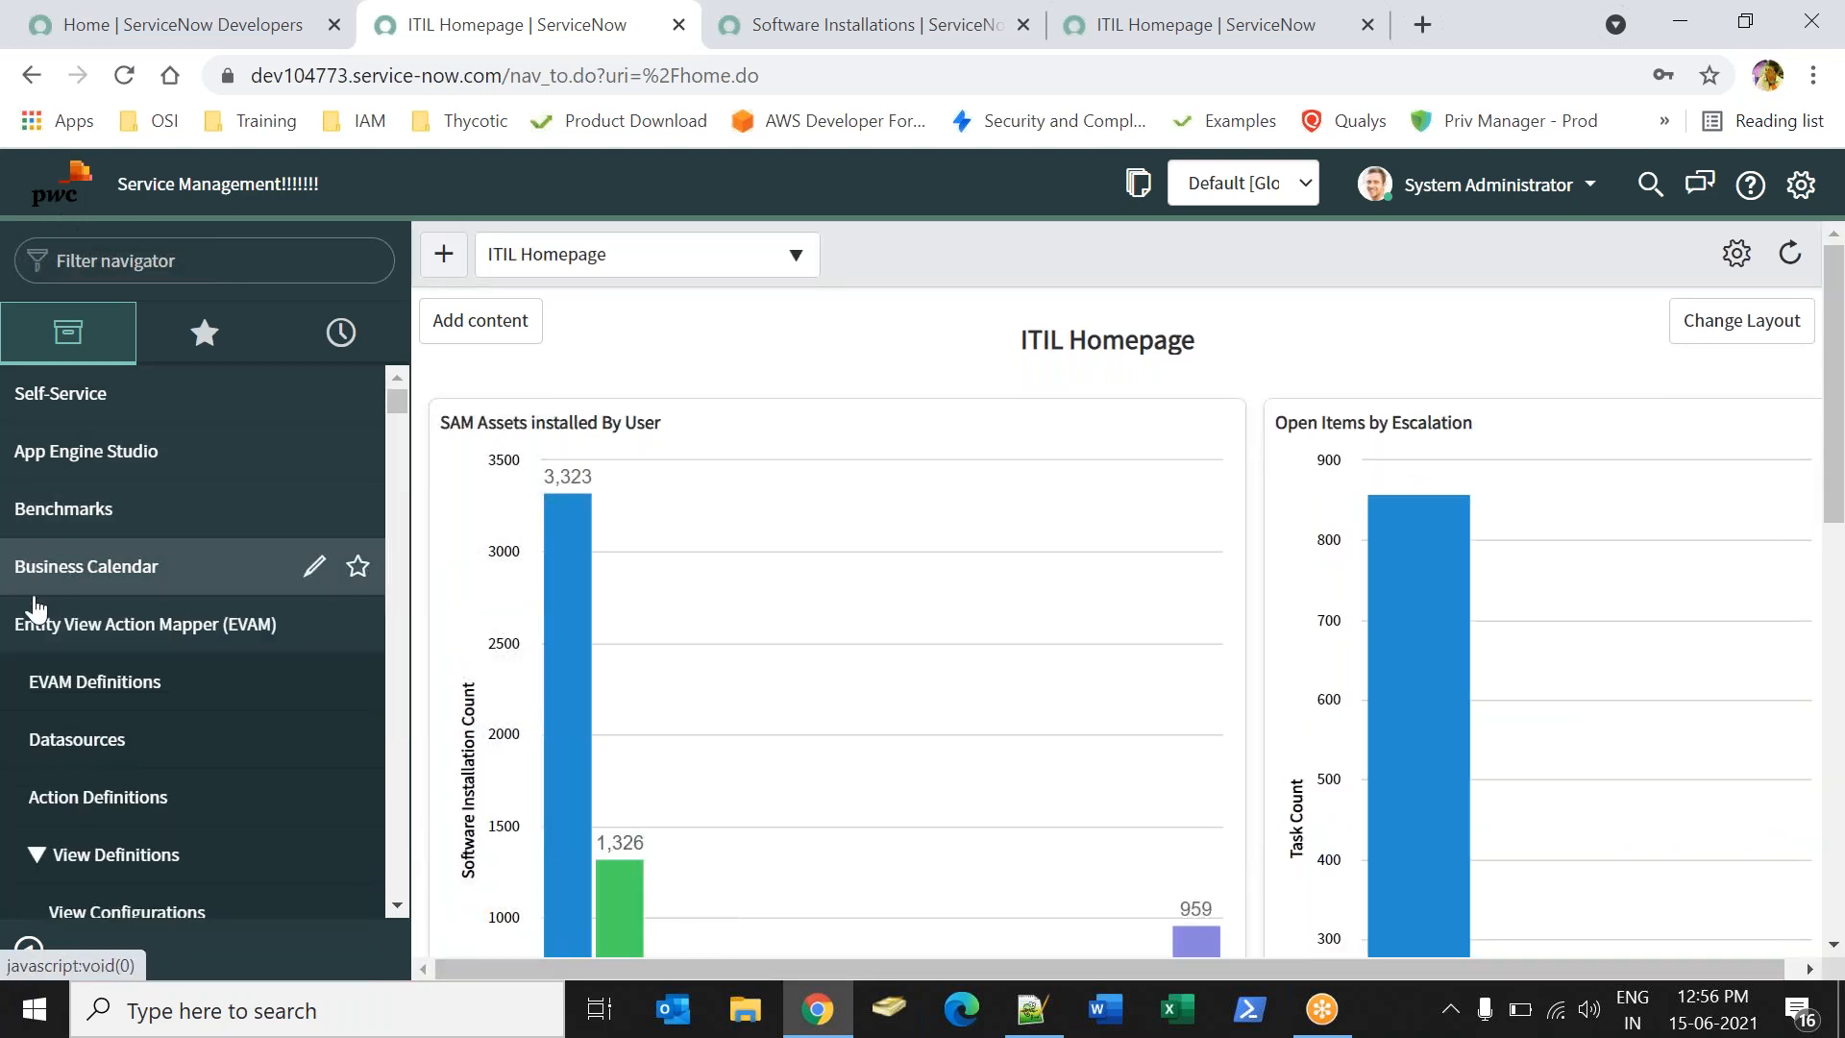
click(35, 625)
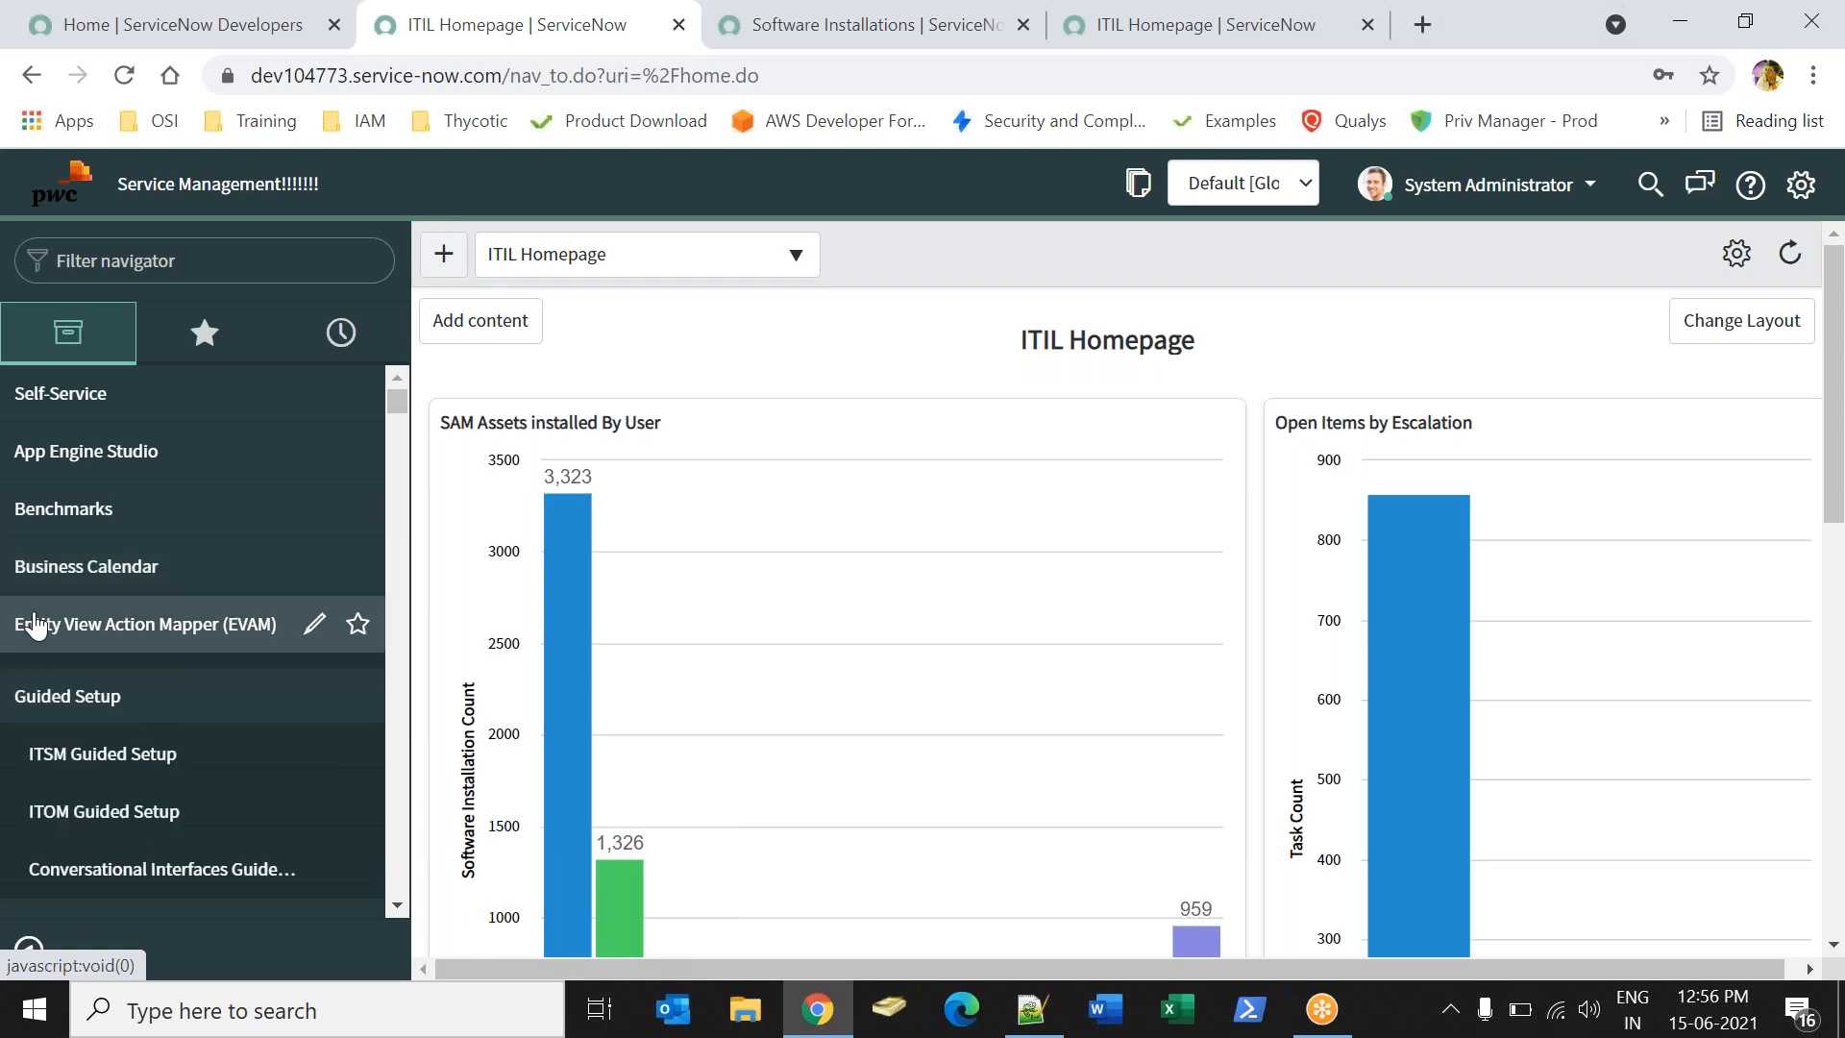
- Collapse Guided Setup, Guided Tour Designer, Instance Scan and IntegrationHub, then reload the ITIL Homepage
click(48, 679)
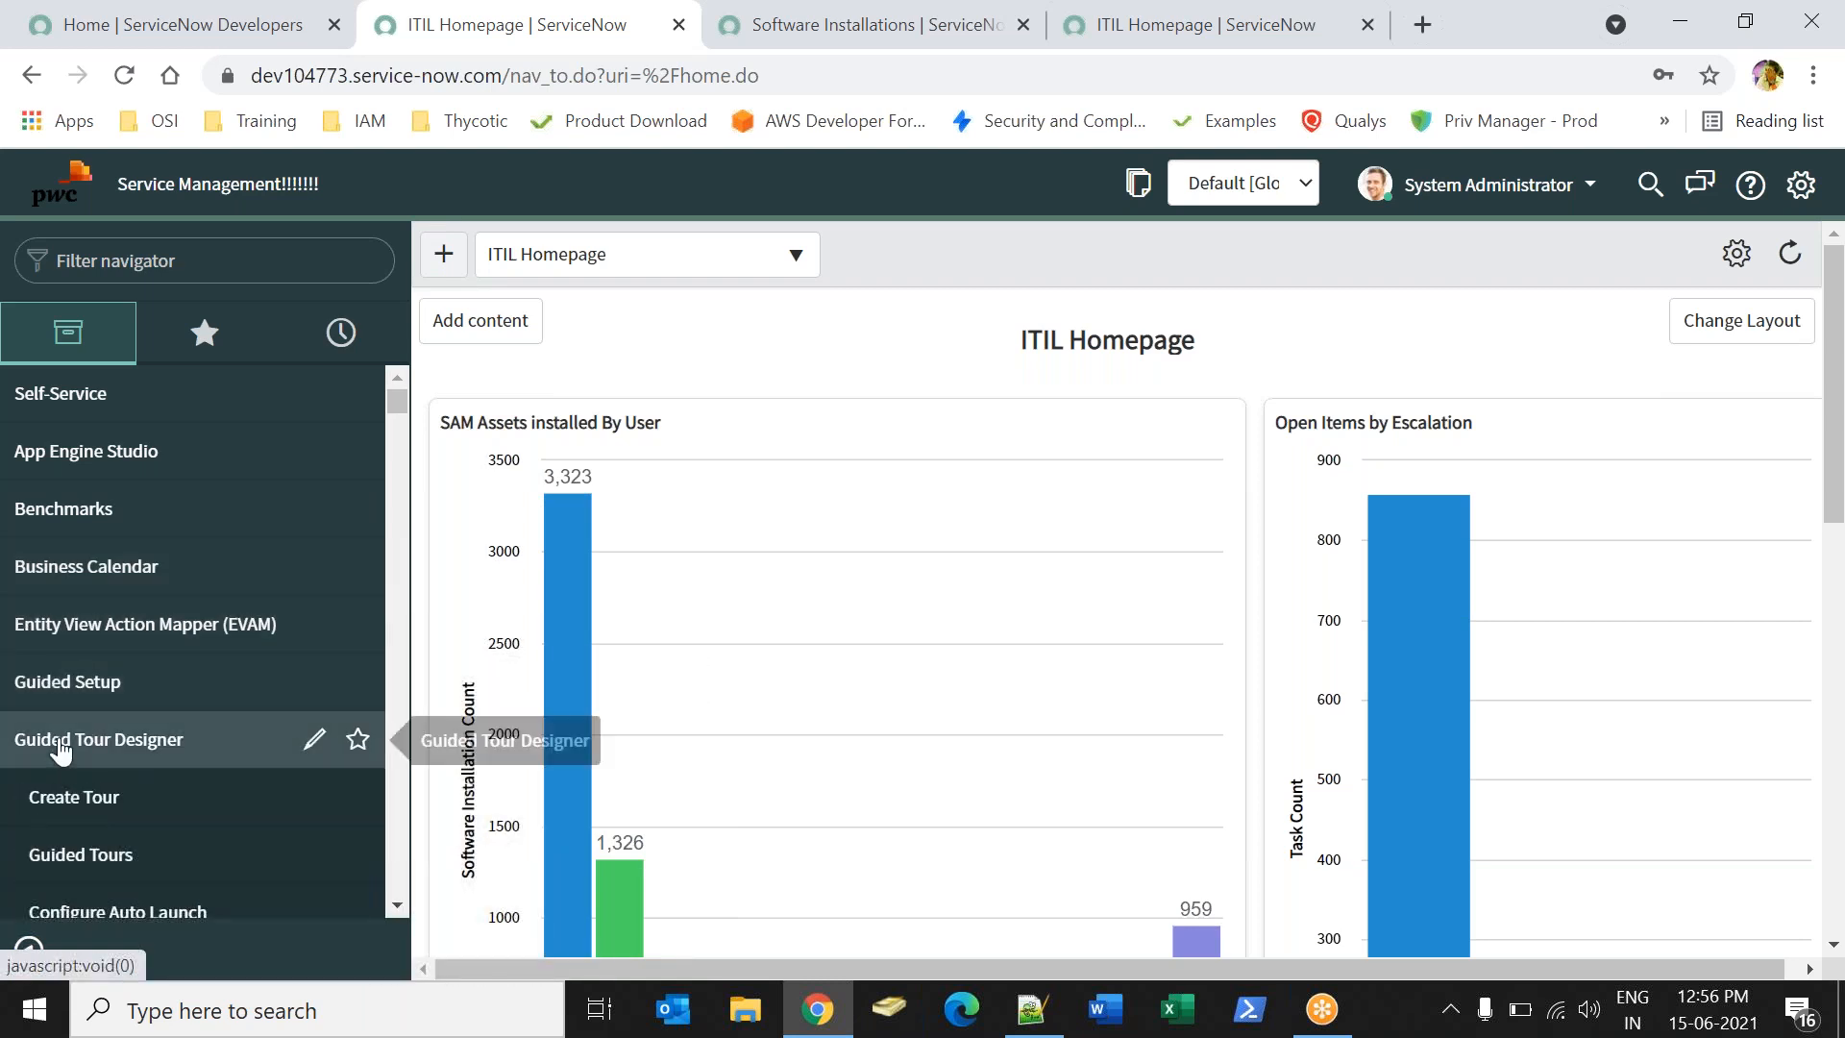
click(59, 742)
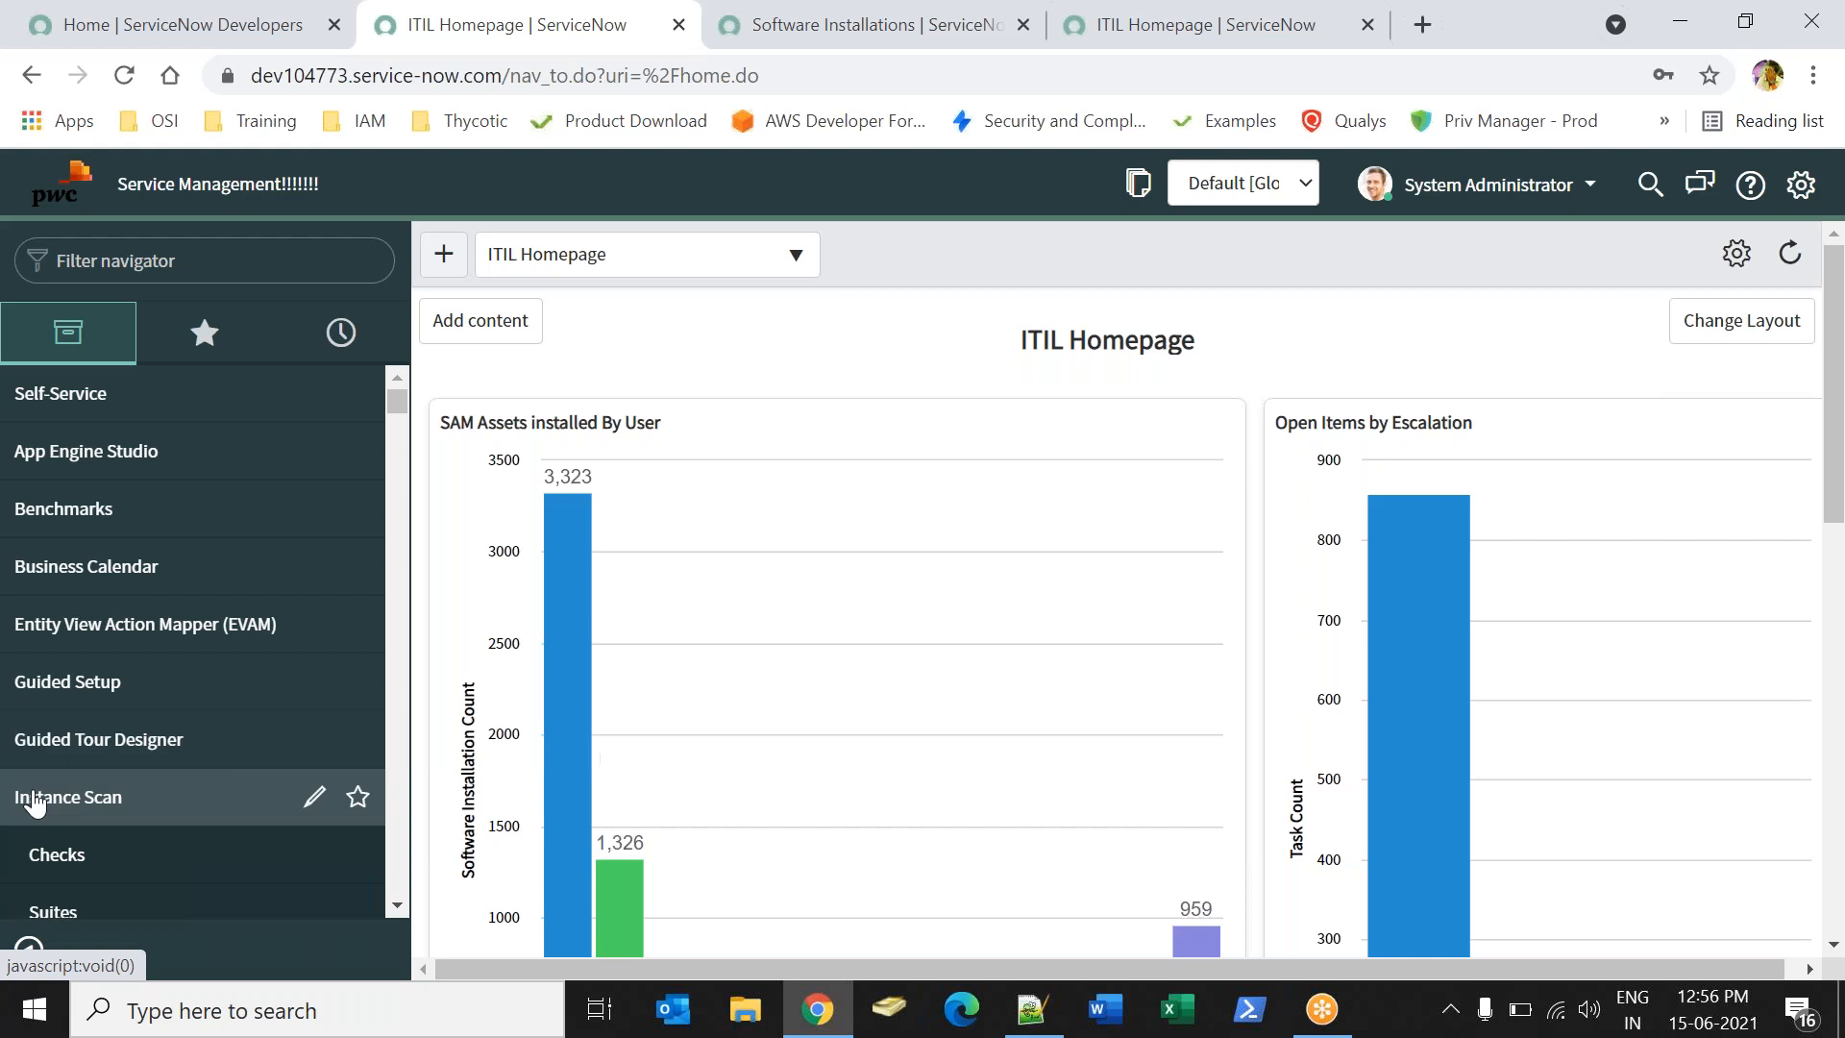
click(35, 800)
click(46, 855)
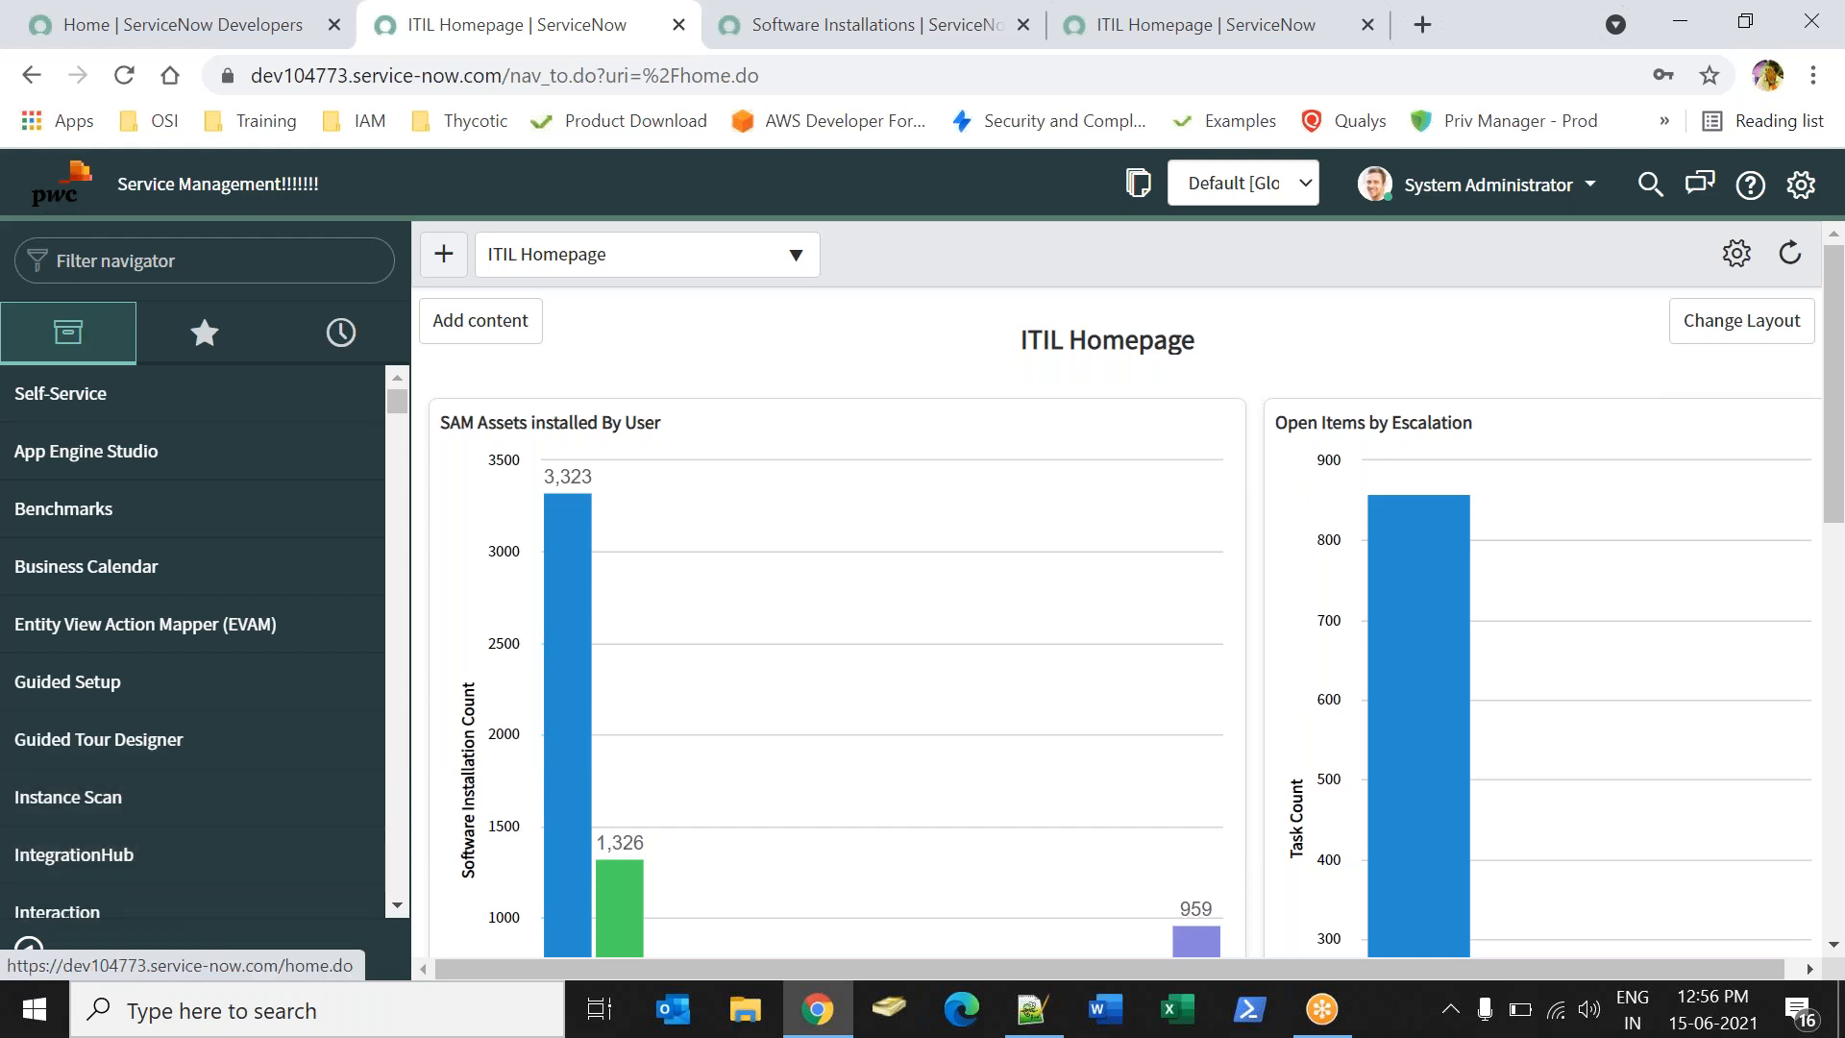
click(59, 185)
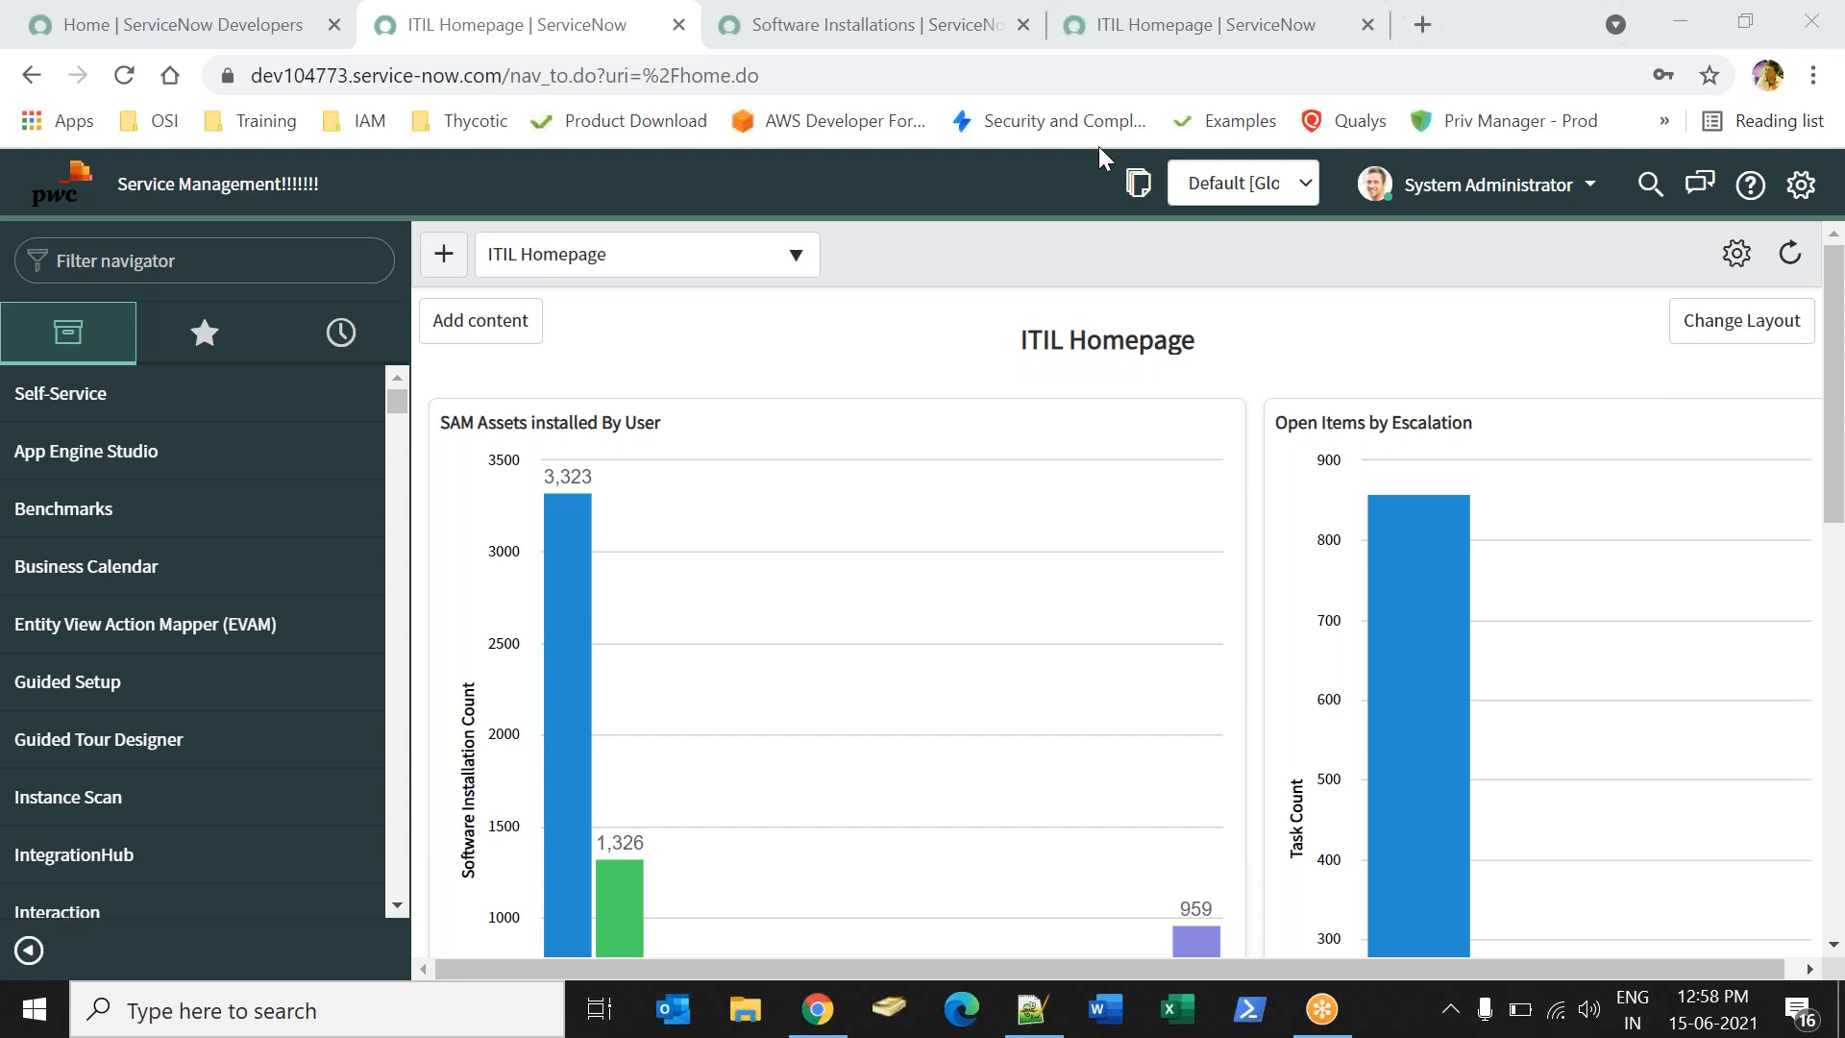
key(XF86AudioMute)
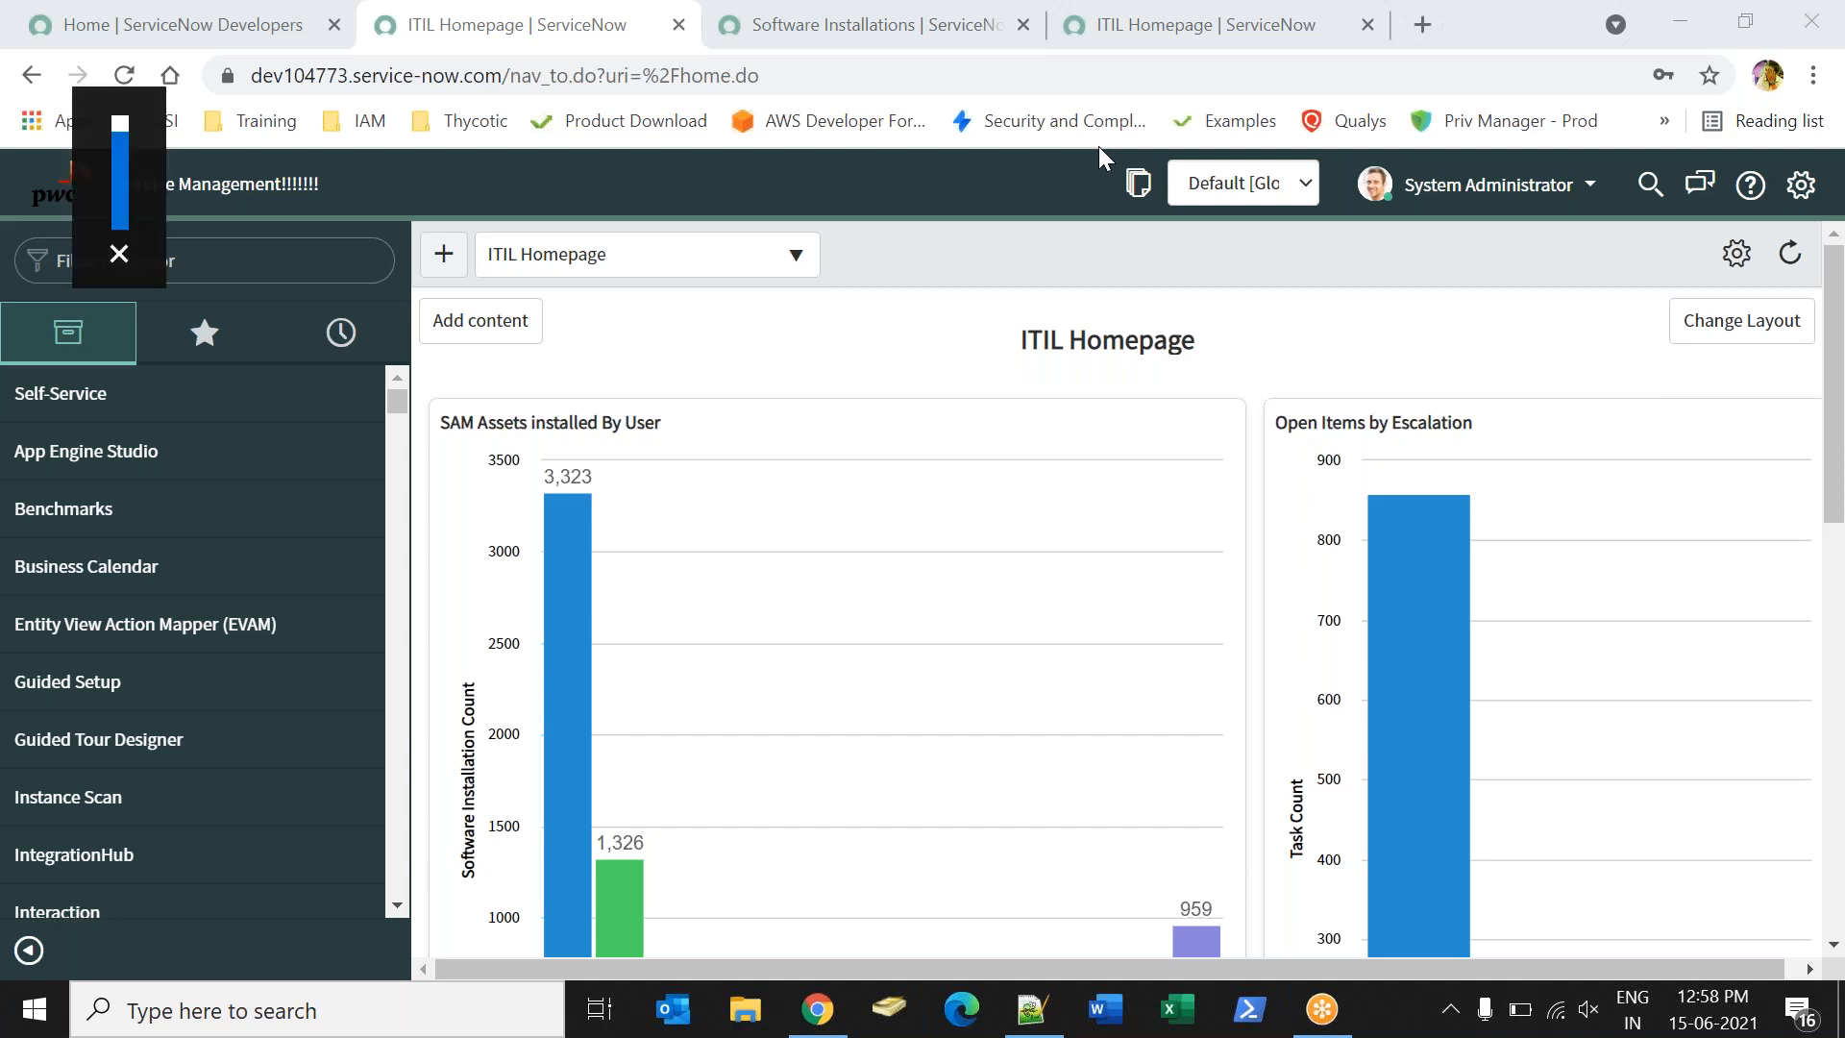